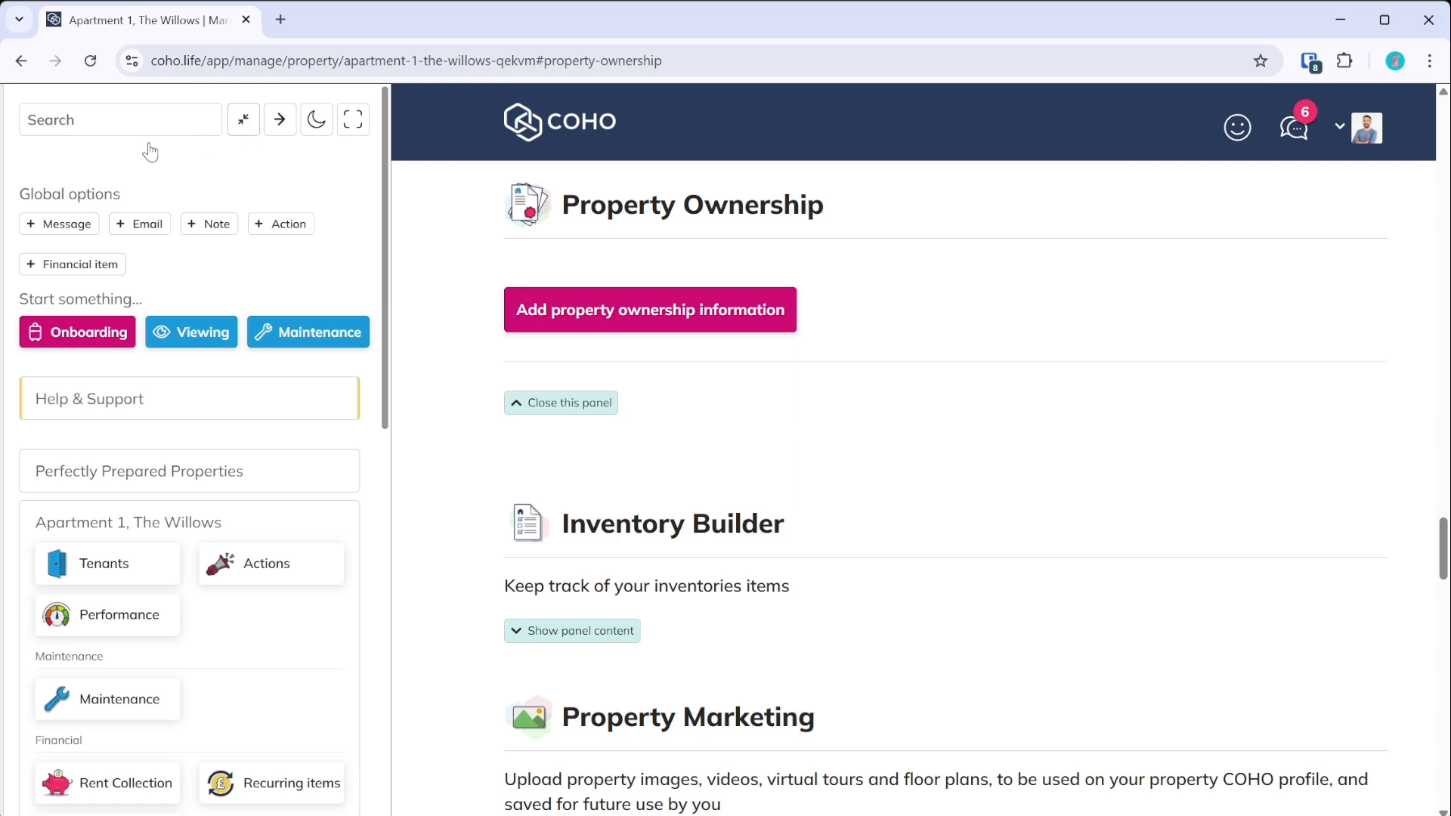
# - Add ownership information for Apartment 1 as Managed, with a 10% agency fee and Not VAT registered
pyautogui.click(408, 310)
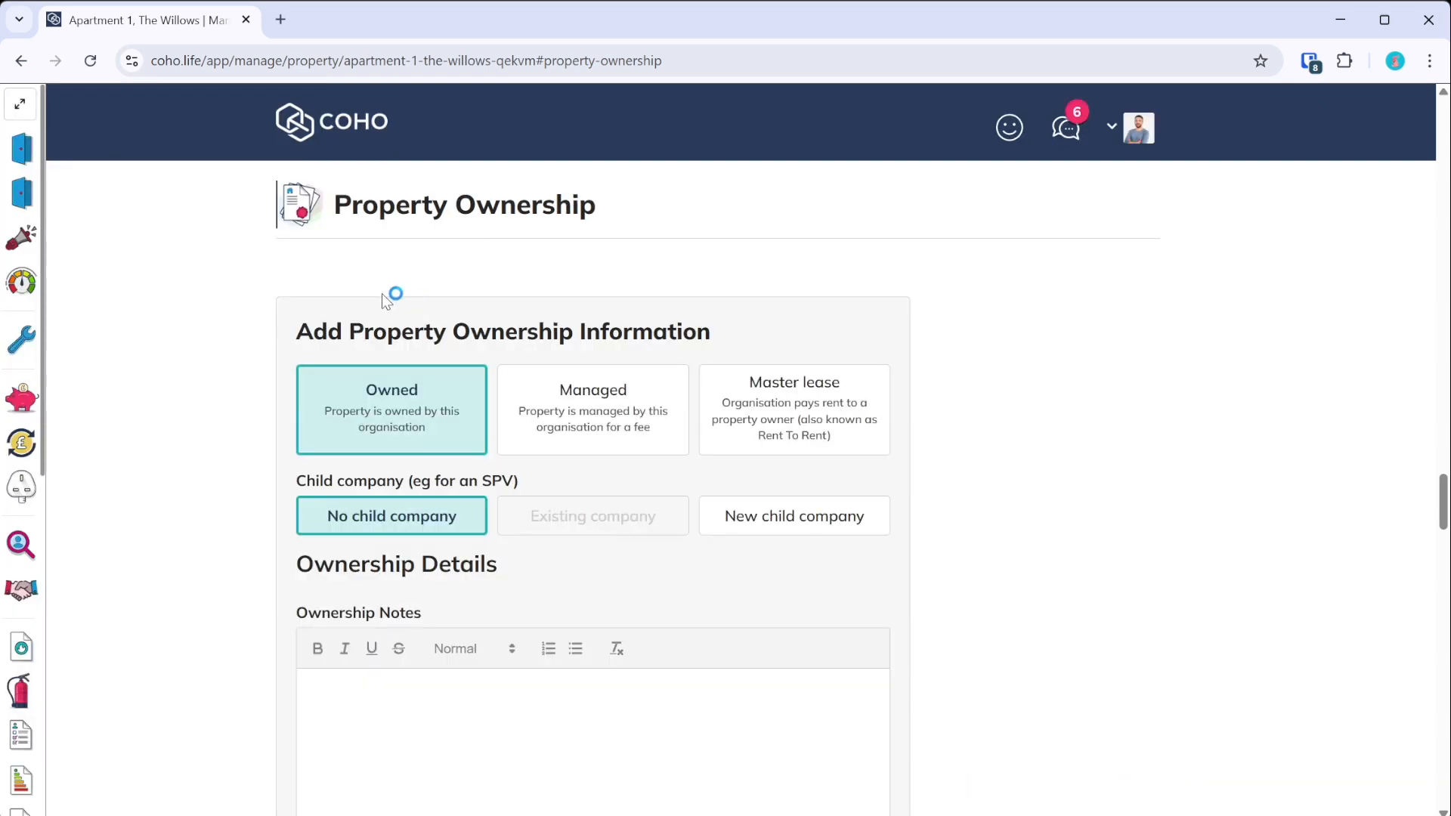
pyautogui.click(618, 408)
pyautogui.scroll(-2, 643, 391)
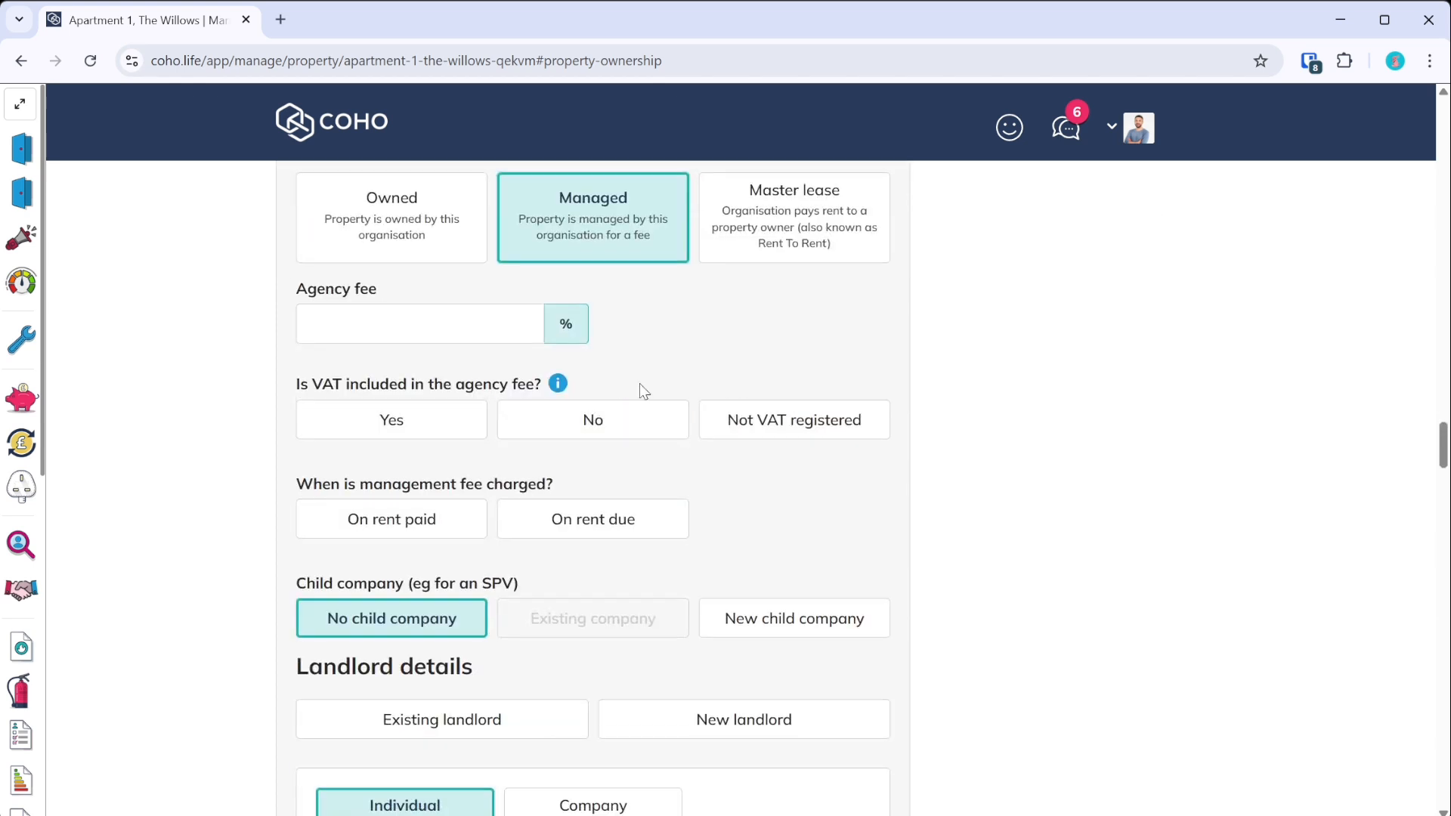
pyautogui.click(409, 323)
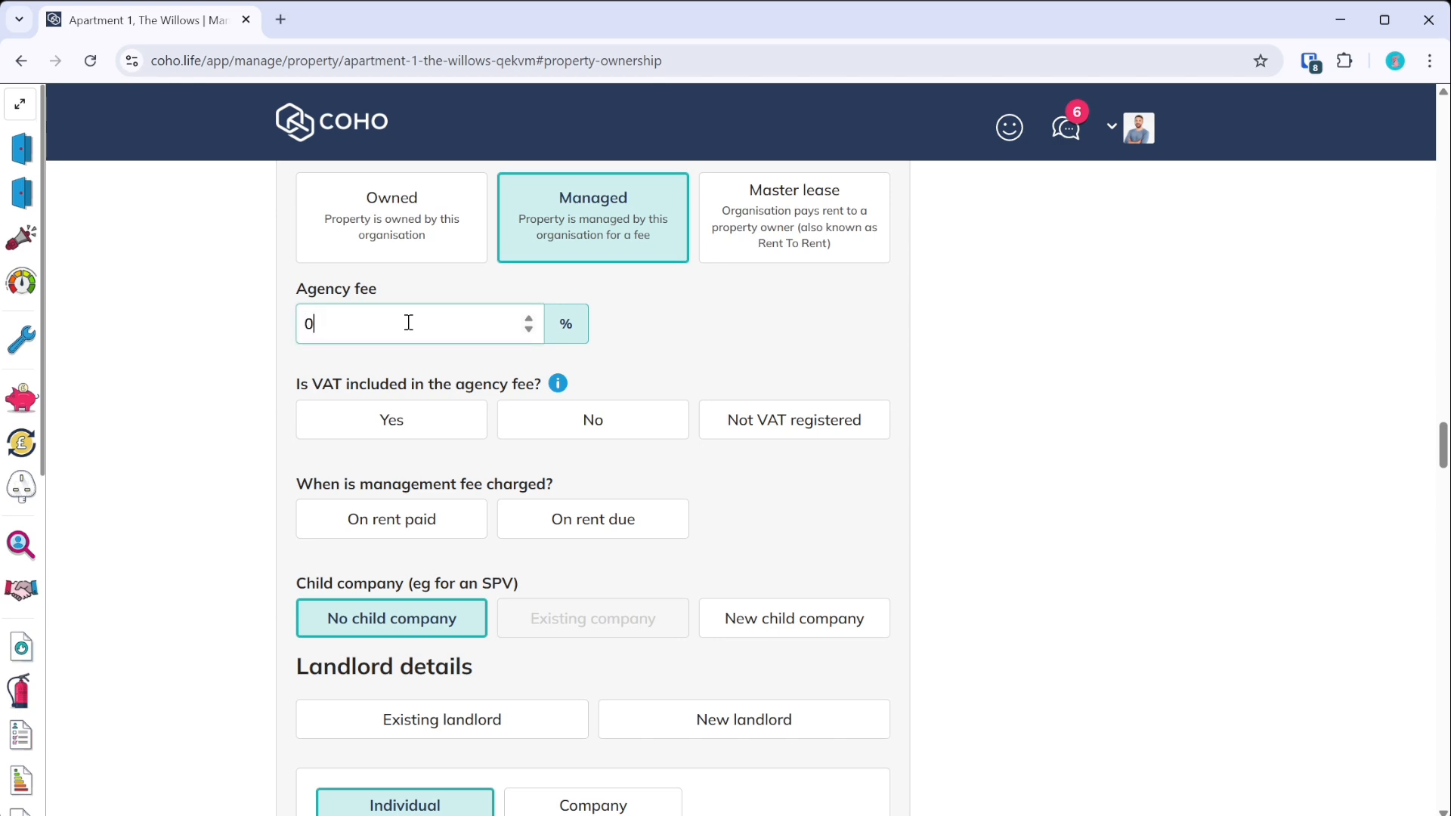
pyautogui.moveTo(409, 323); pyautogui.dragTo(222, 329)
pyautogui.write('10')
pyautogui.click(827, 422)
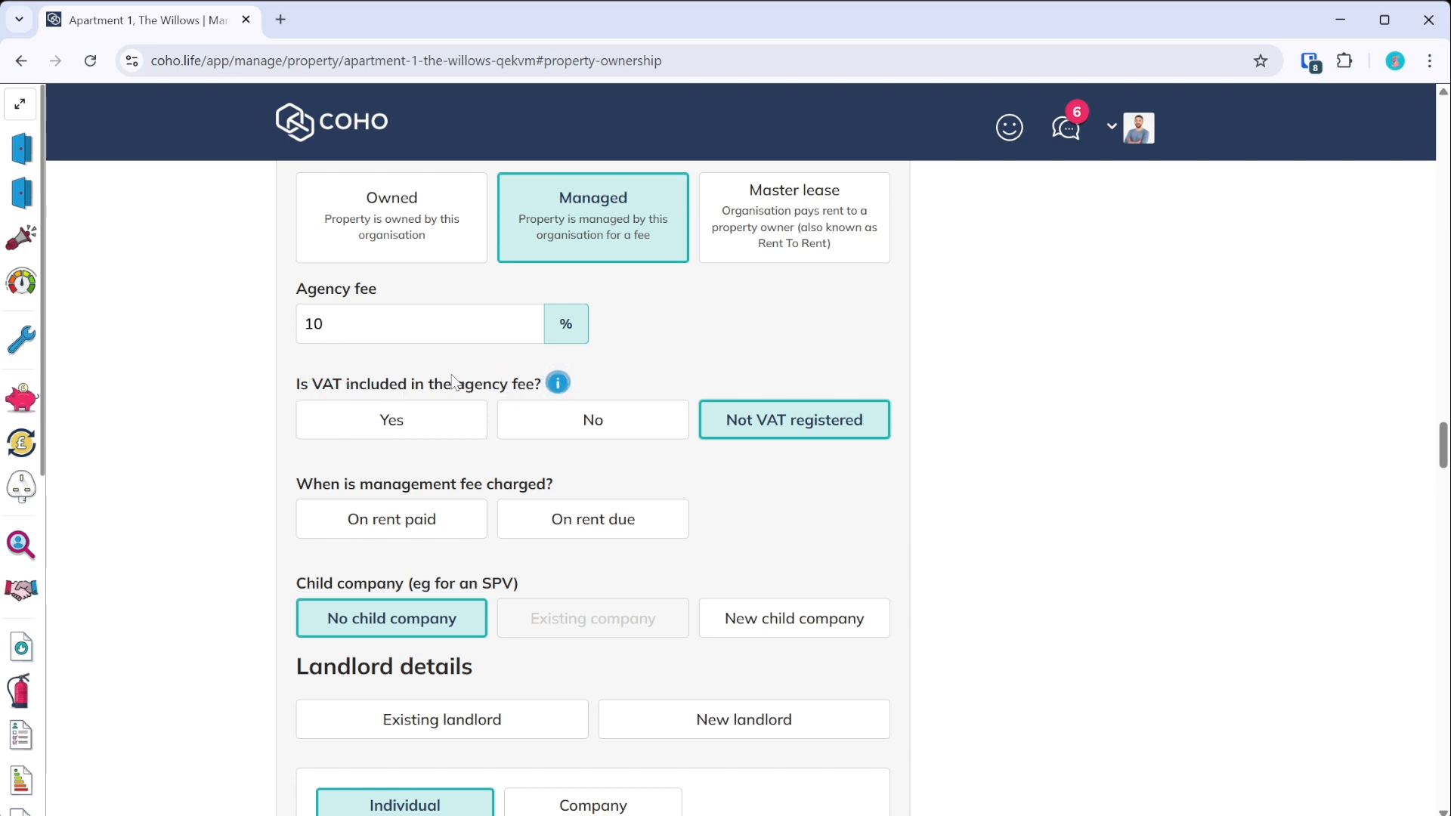
# - Answer No to whether VAT is included in the agency fee
pyautogui.click(414, 430)
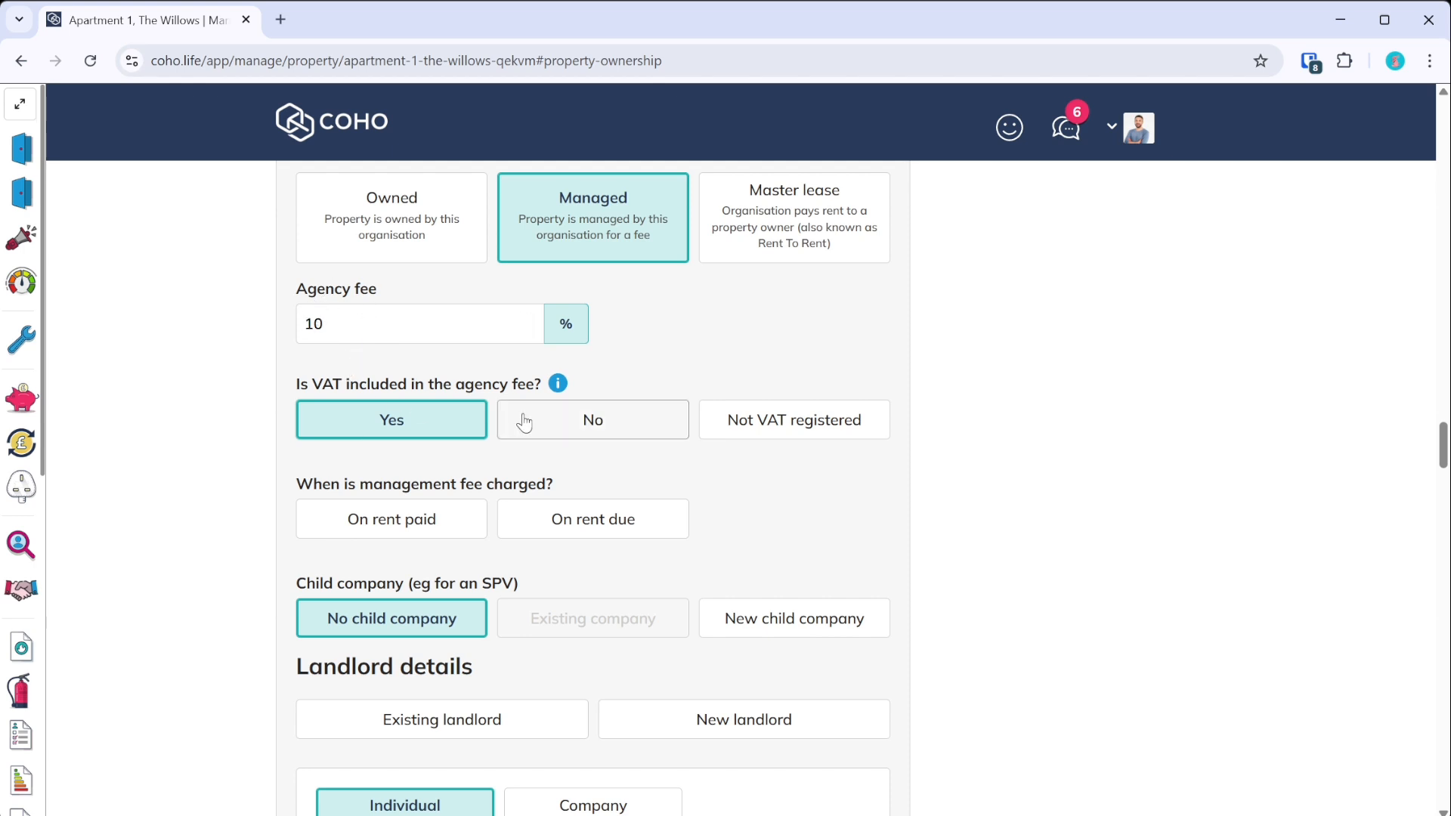
pyautogui.click(591, 430)
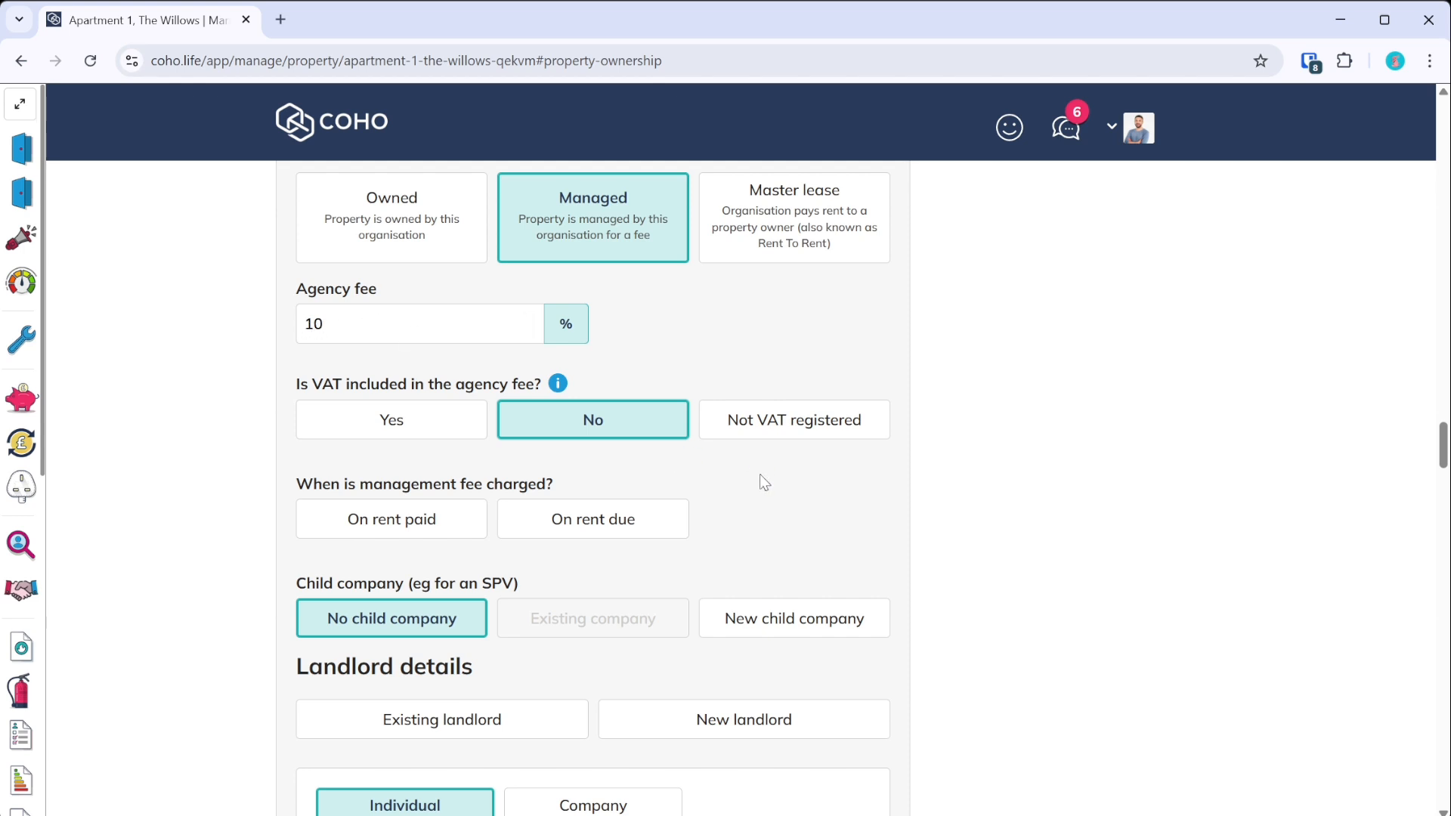
pyautogui.click(788, 436)
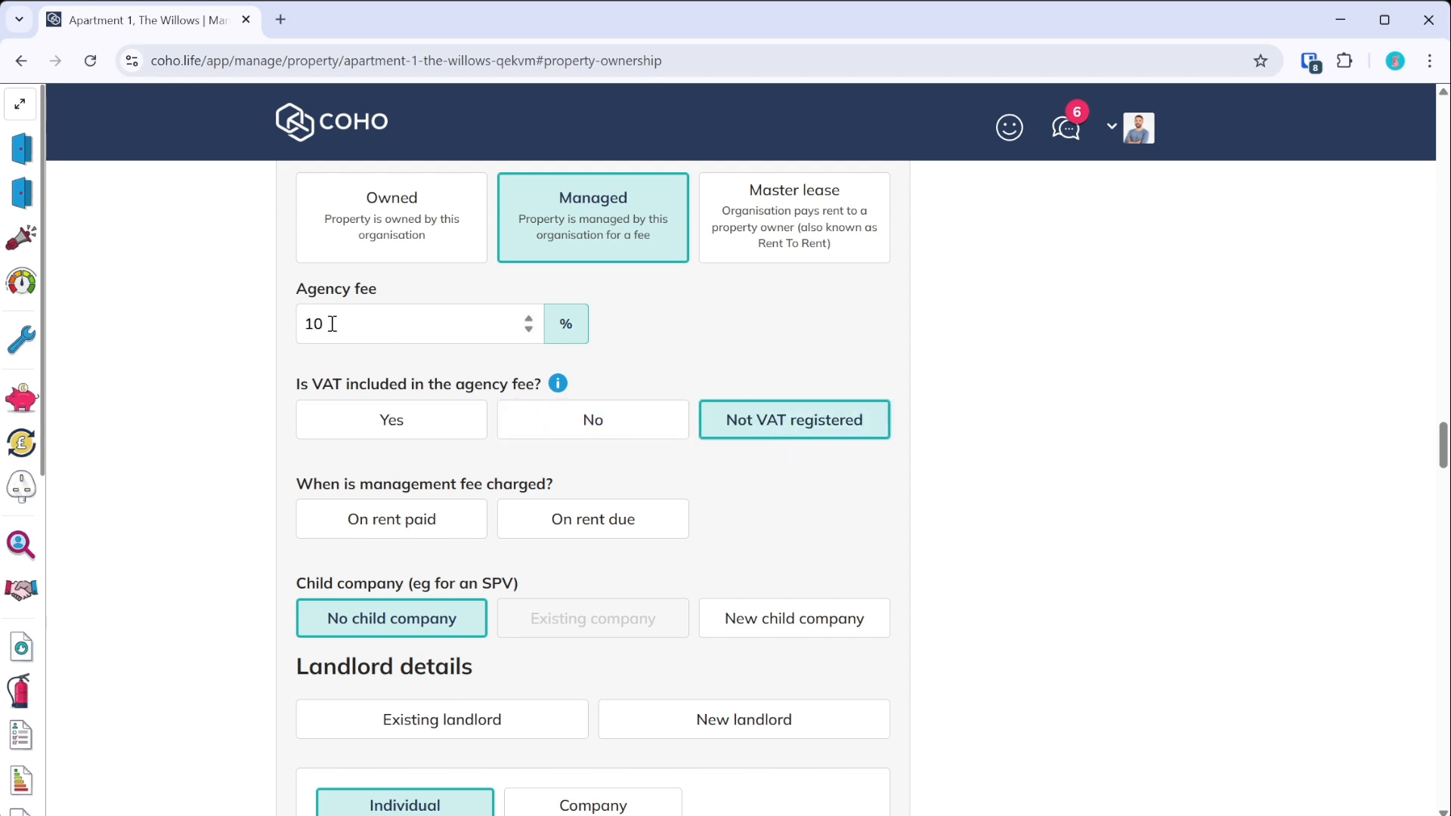
pyautogui.click(541, 428)
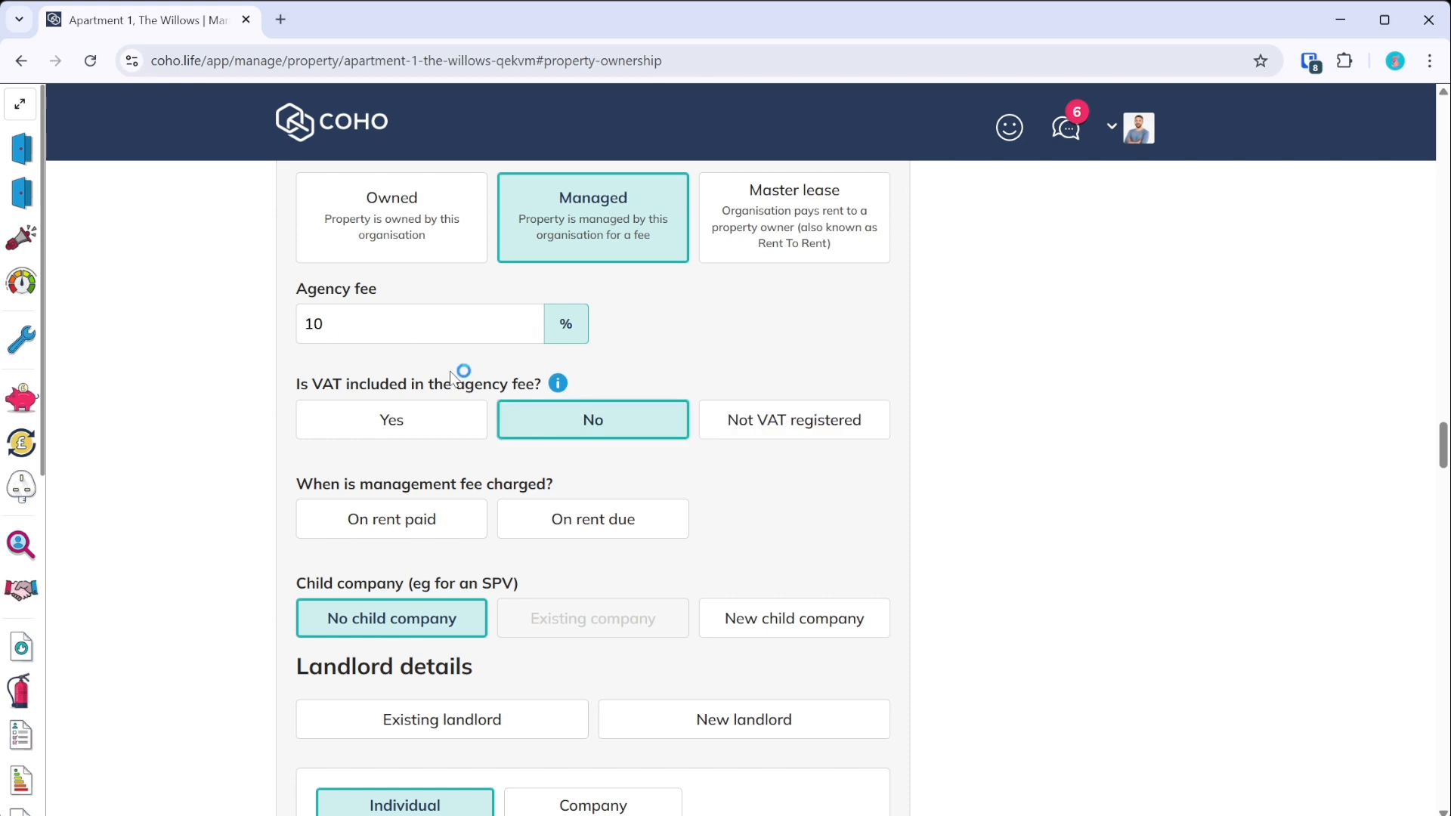
# - Charge the management fee on rent paid, earned on the rent payment date
pyautogui.scroll(-2, 417, 458)
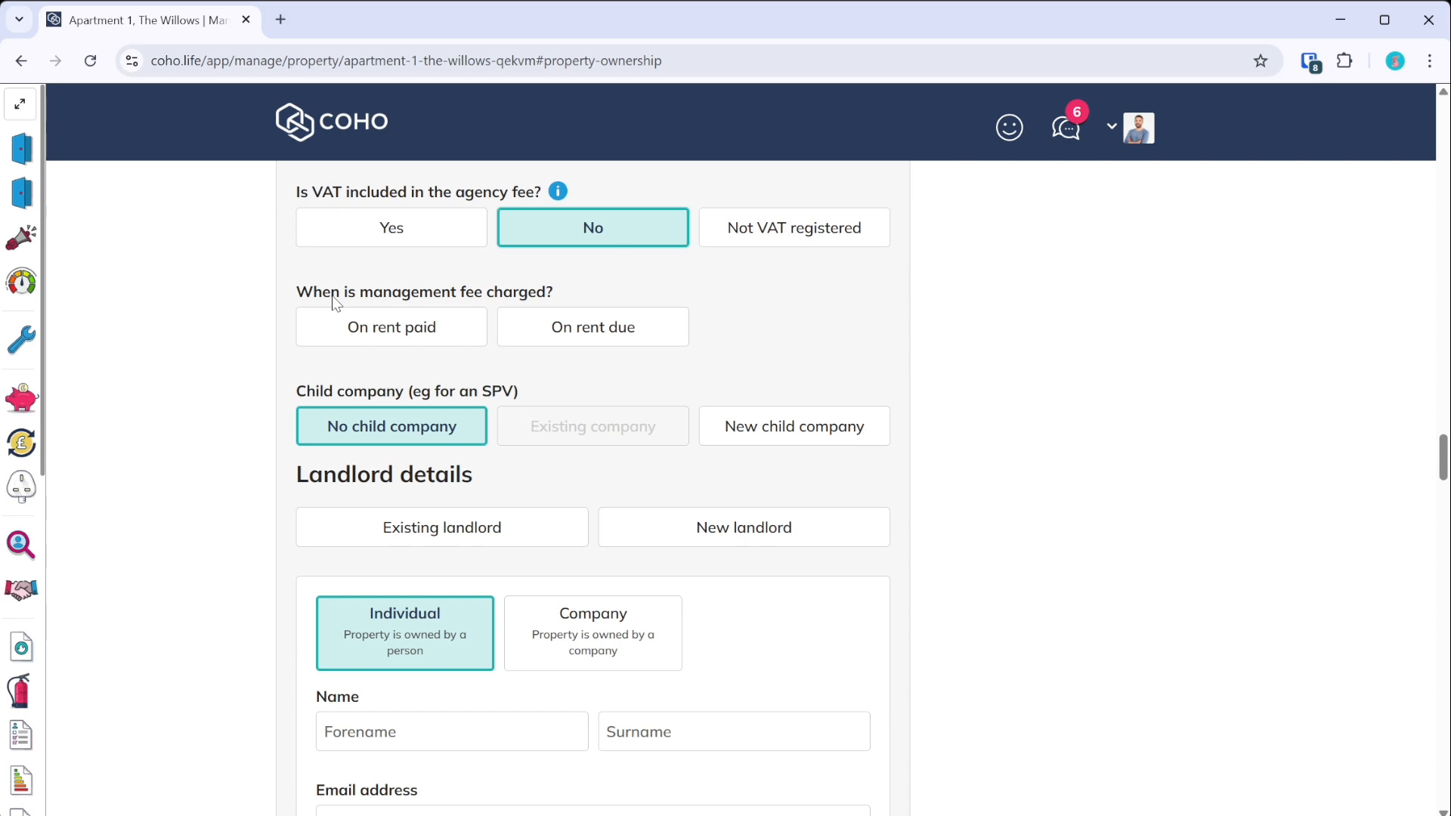
pyautogui.click(425, 336)
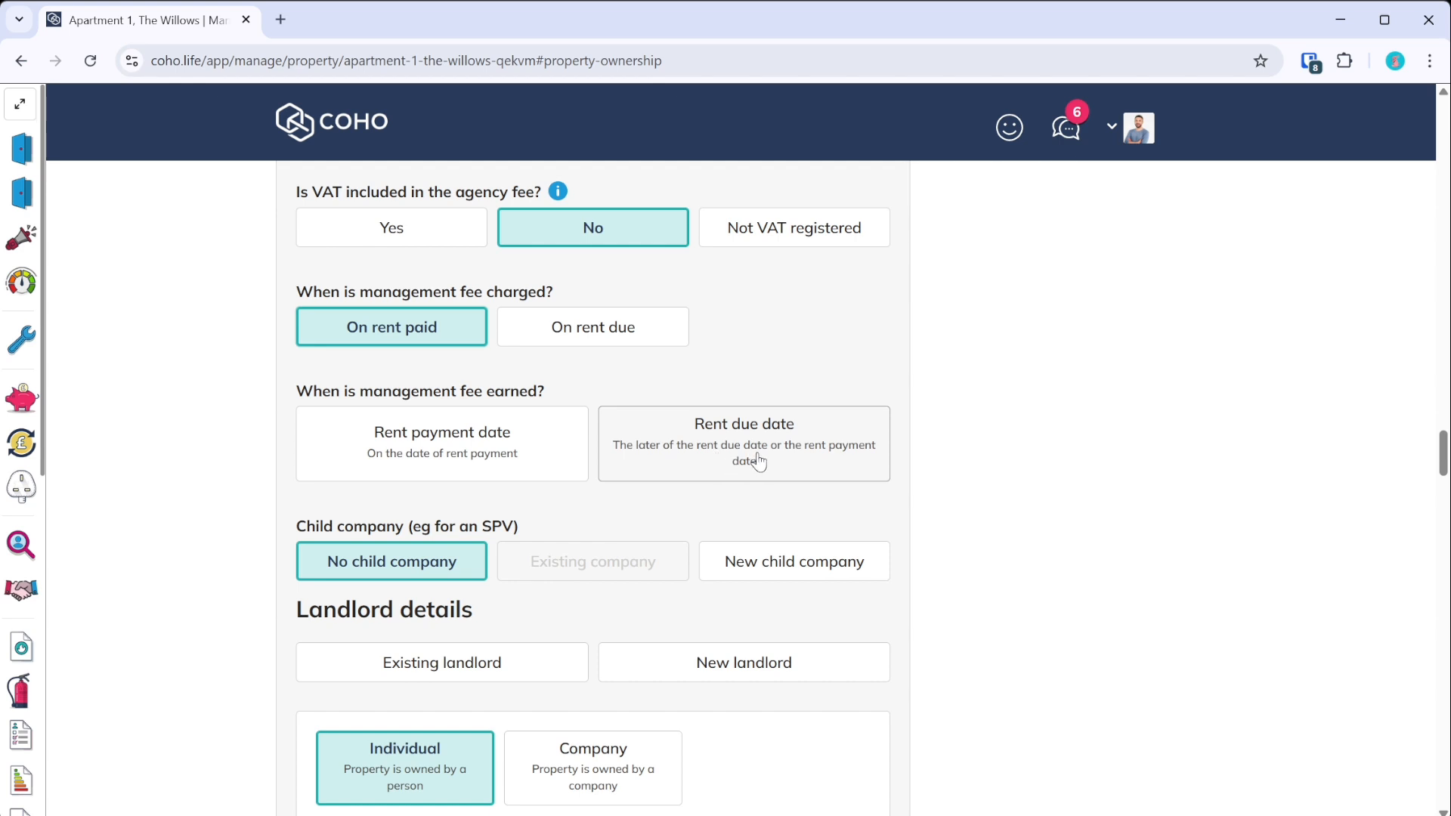
pyautogui.click(504, 449)
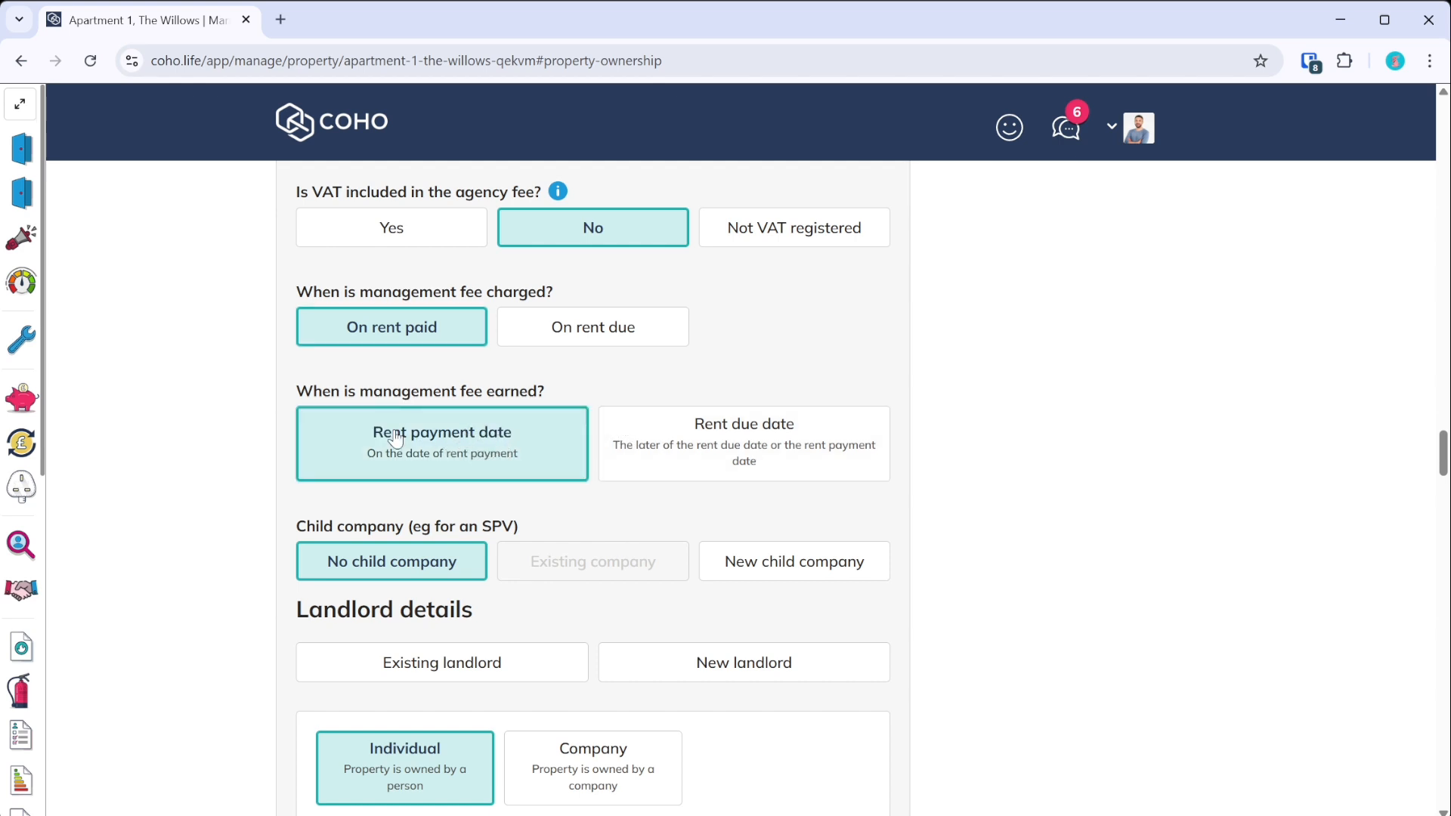
pyautogui.scroll(-3, 392, 434)
pyautogui.scroll(-2, 333, 423)
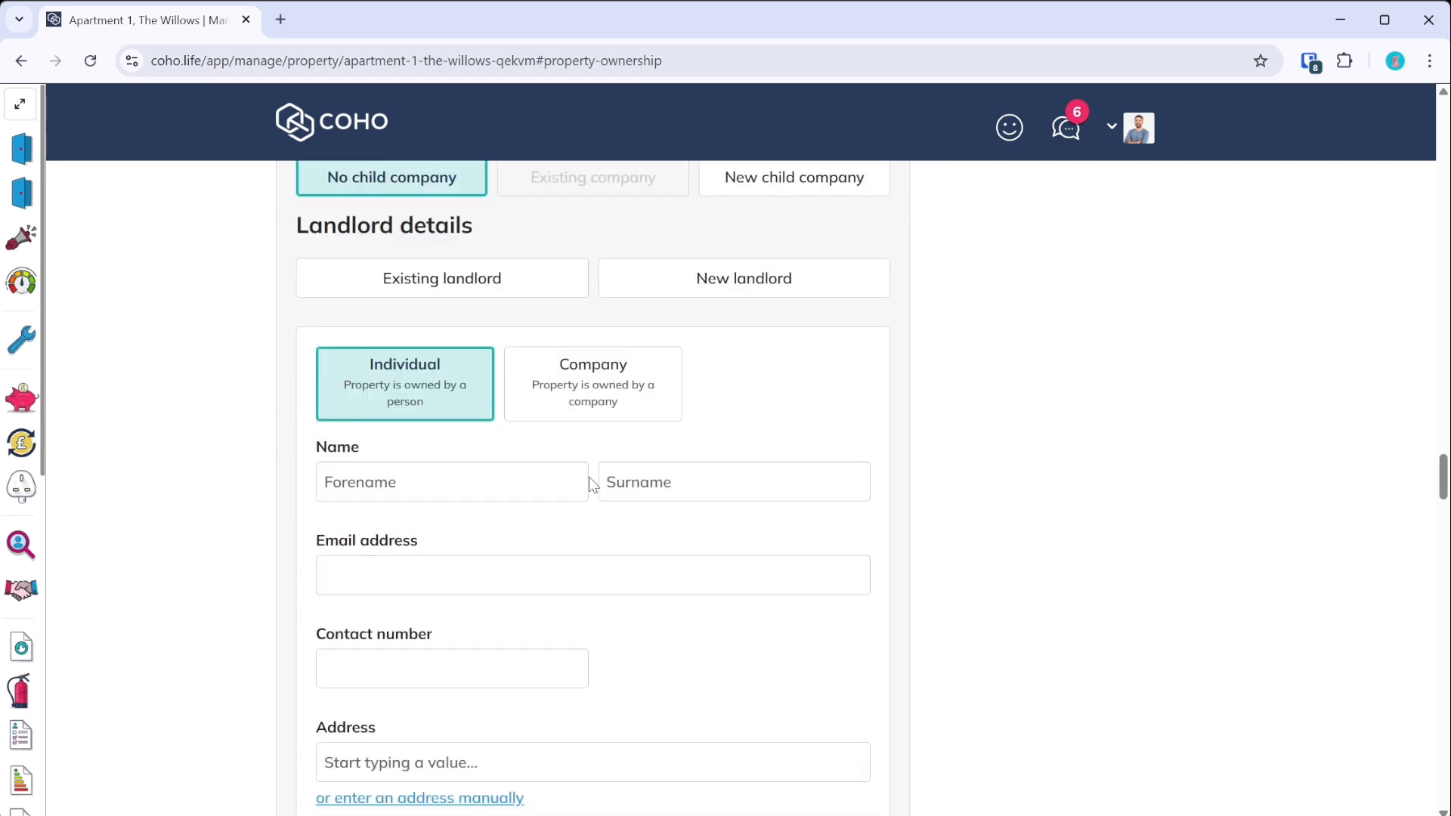
# - Enter the landlord's forename, surname, e-mail address and contact number
pyautogui.click(448, 482)
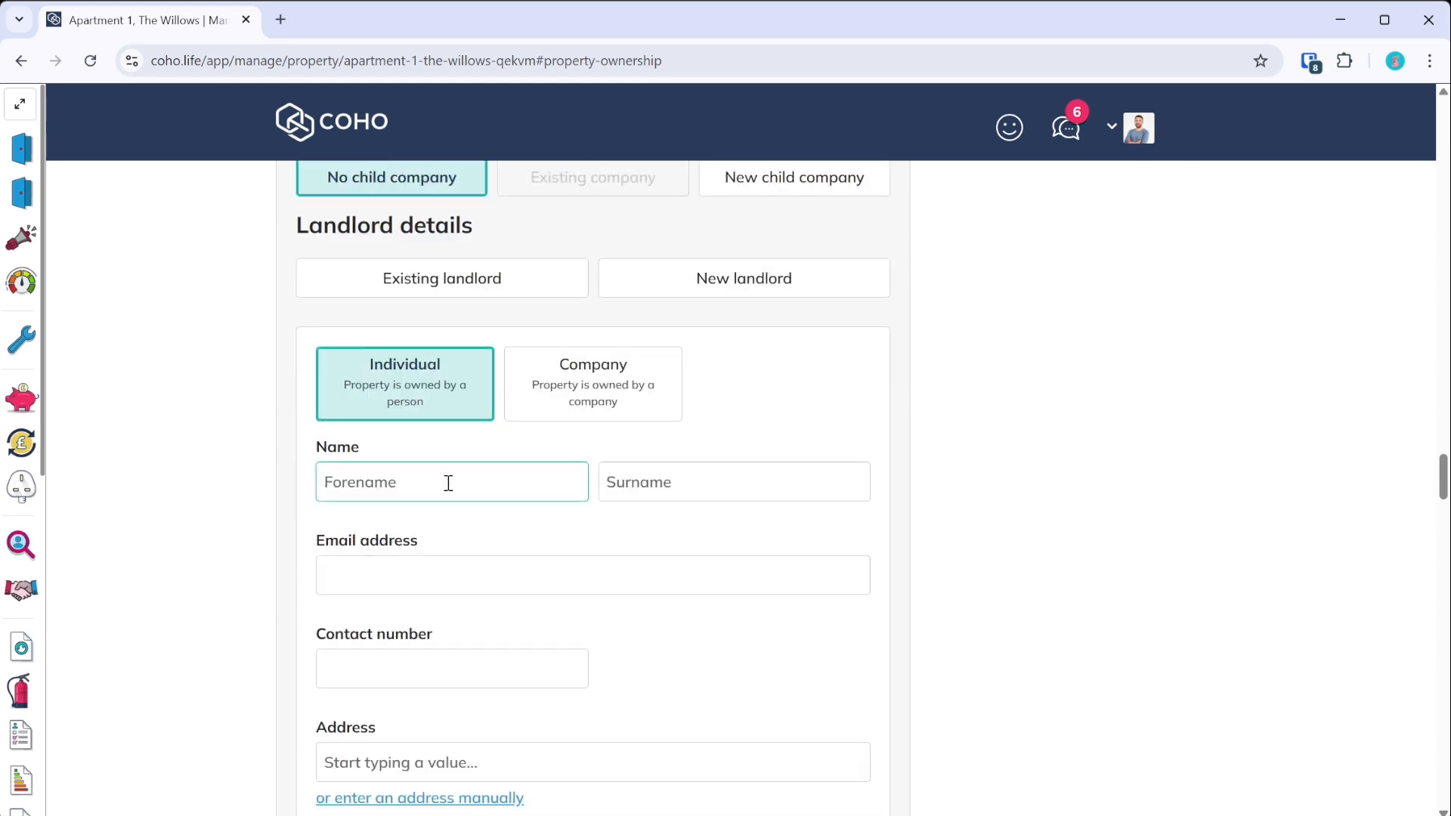
pyautogui.press('Tab')
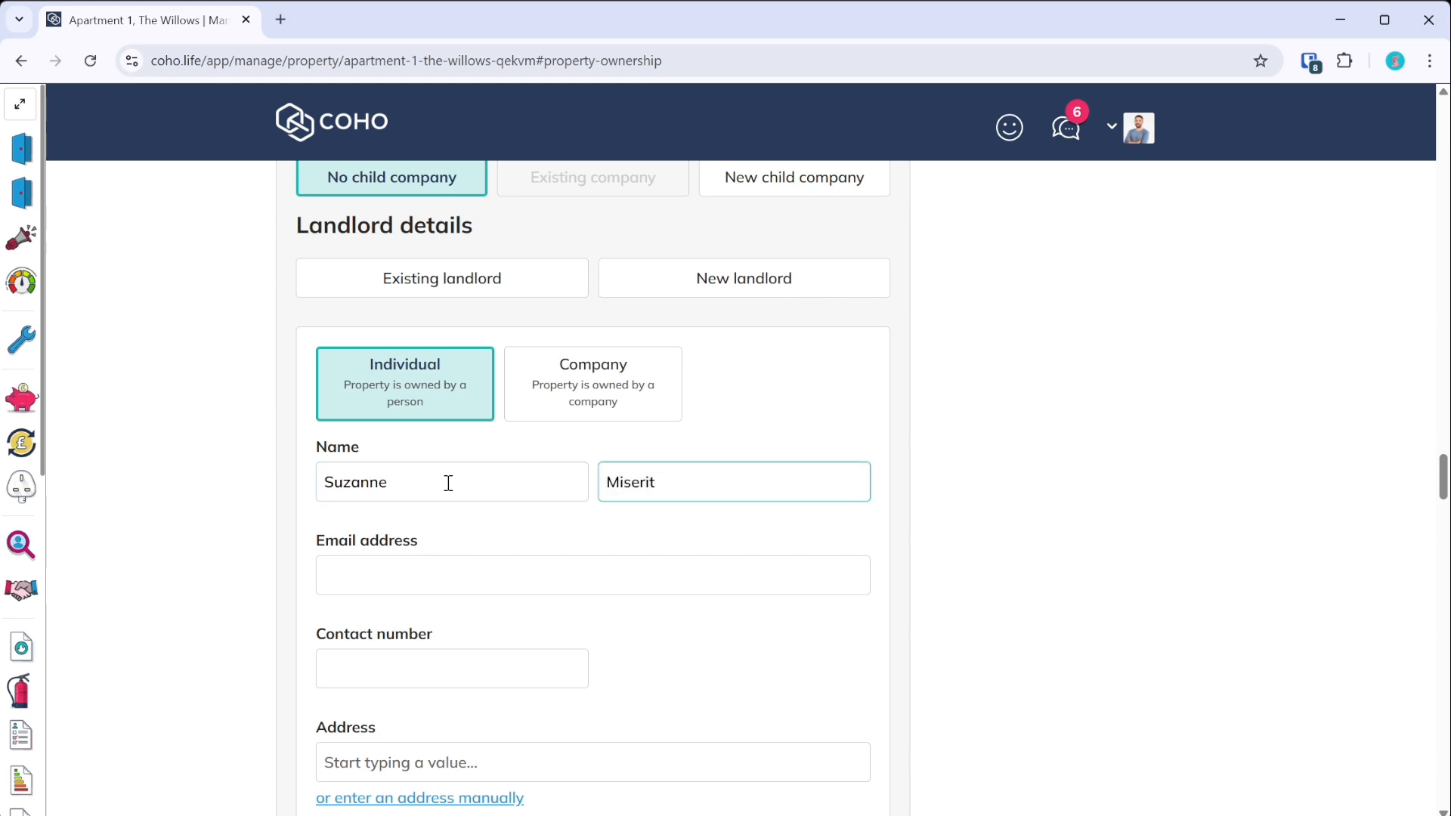
pyautogui.click(405, 586)
pyautogui.write('suzanne')
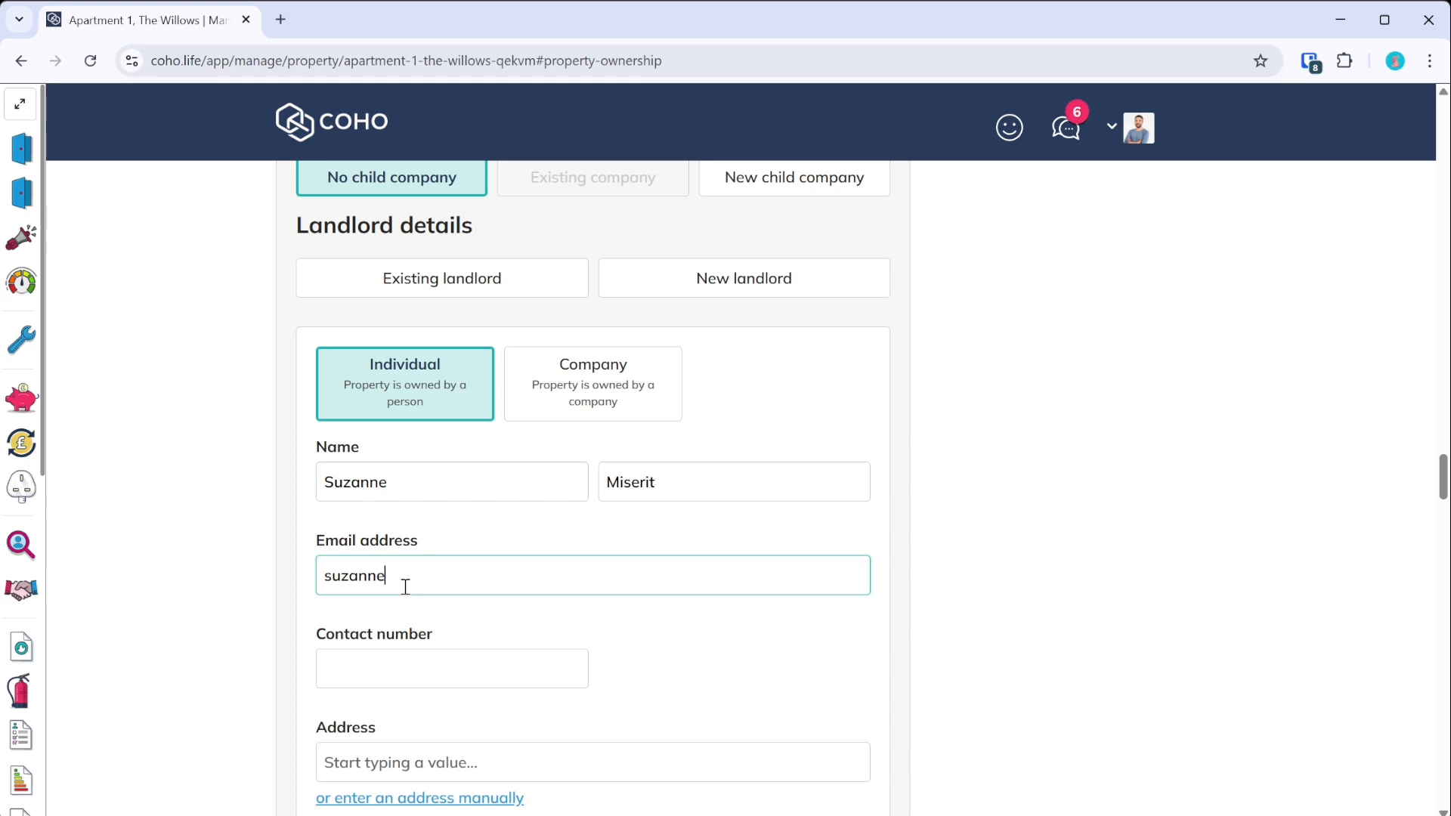
pyautogui.write('miserit@example.com')
pyautogui.press('Tab')
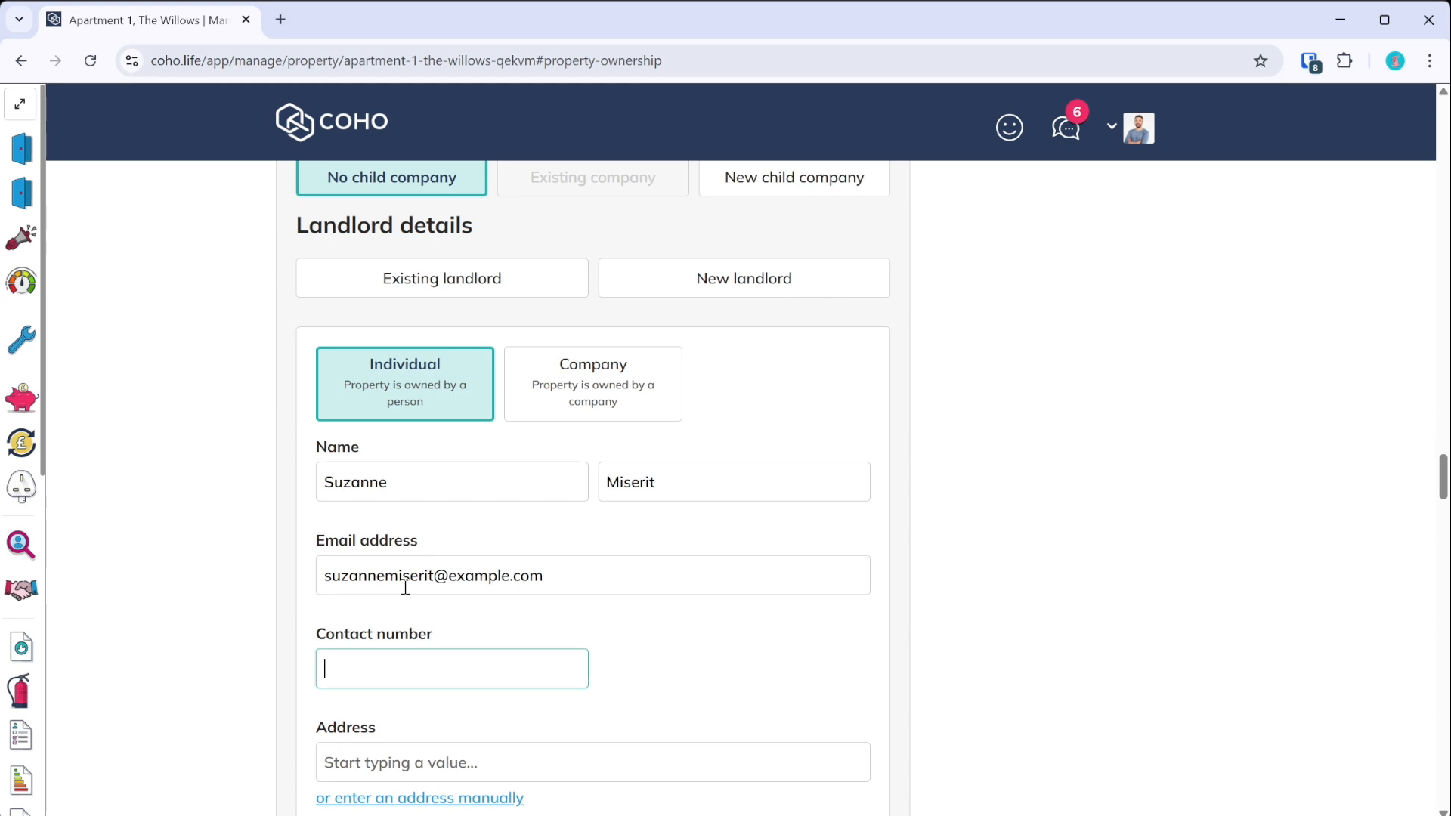
# - Enter the landlord's postal address by picking the suggested street and flat
pyautogui.scroll(-5, 405, 587)
pyautogui.click(459, 384)
pyautogui.write('25')
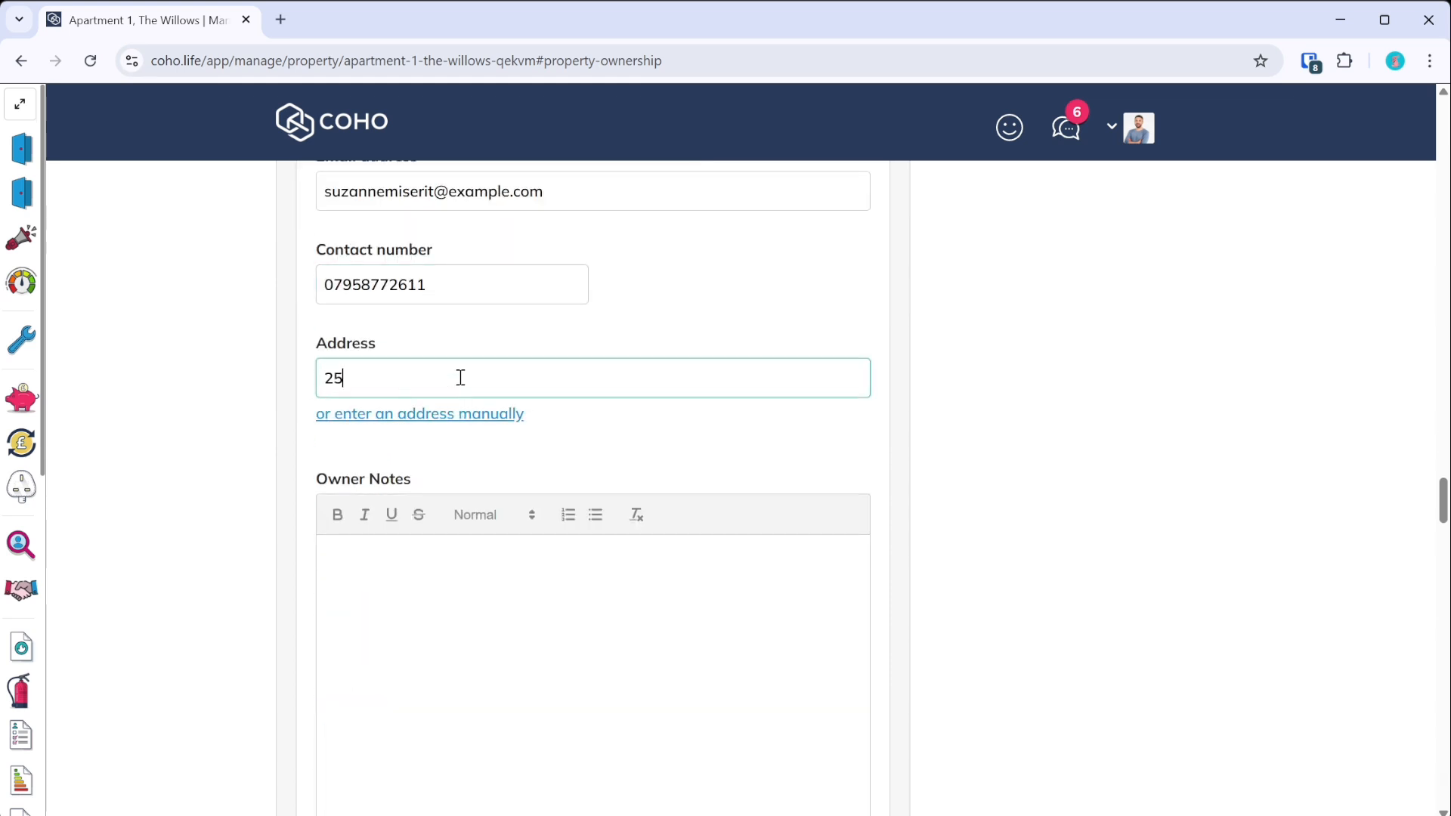
pyautogui.click(453, 427)
pyautogui.click(420, 445)
# - Add the owner note 'Wonderful landlady.'
pyautogui.scroll(-5, 431, 418)
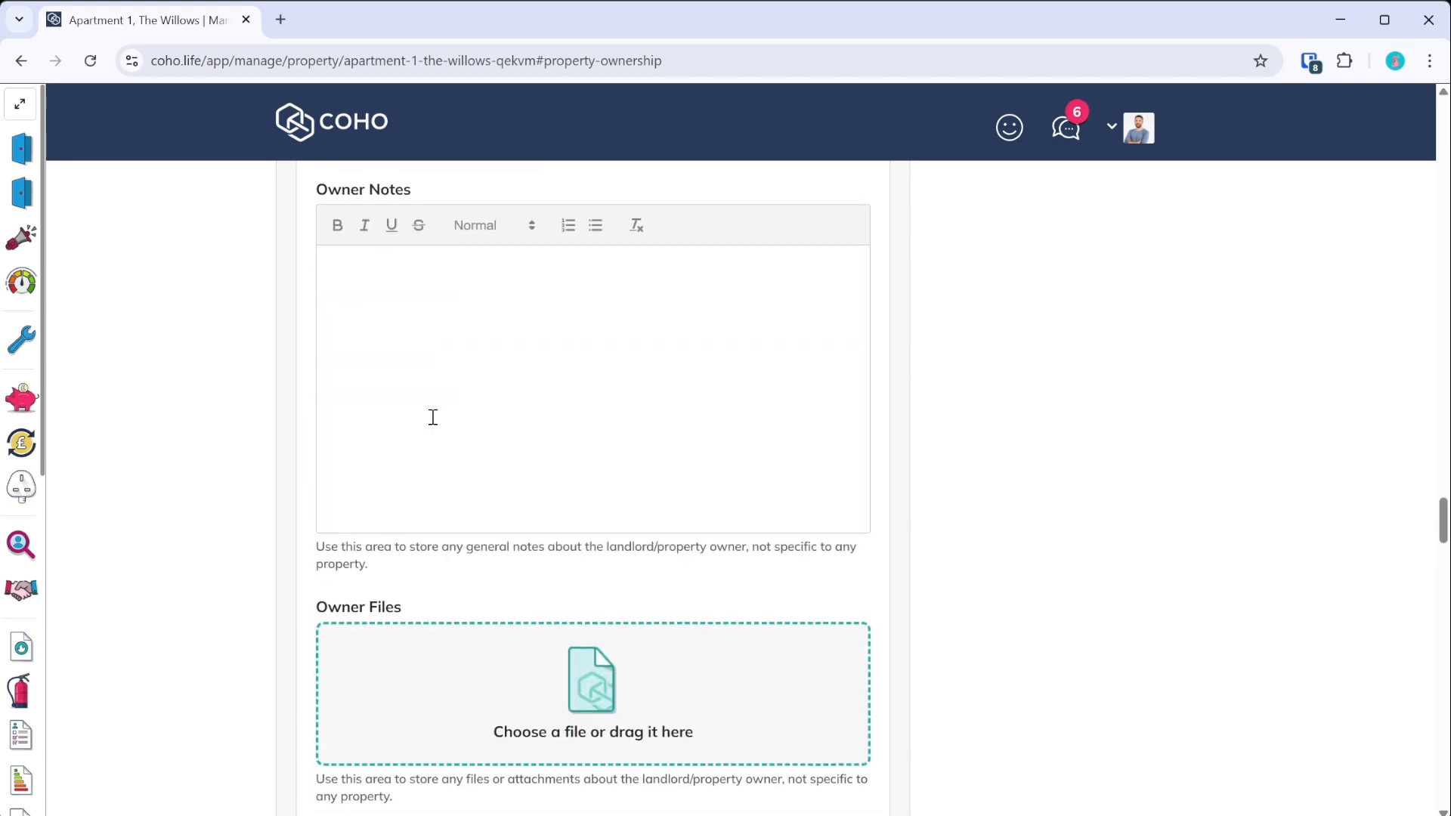
pyautogui.scroll(3, 447, 450)
pyautogui.click(464, 492)
pyautogui.scroll(-2, 465, 491)
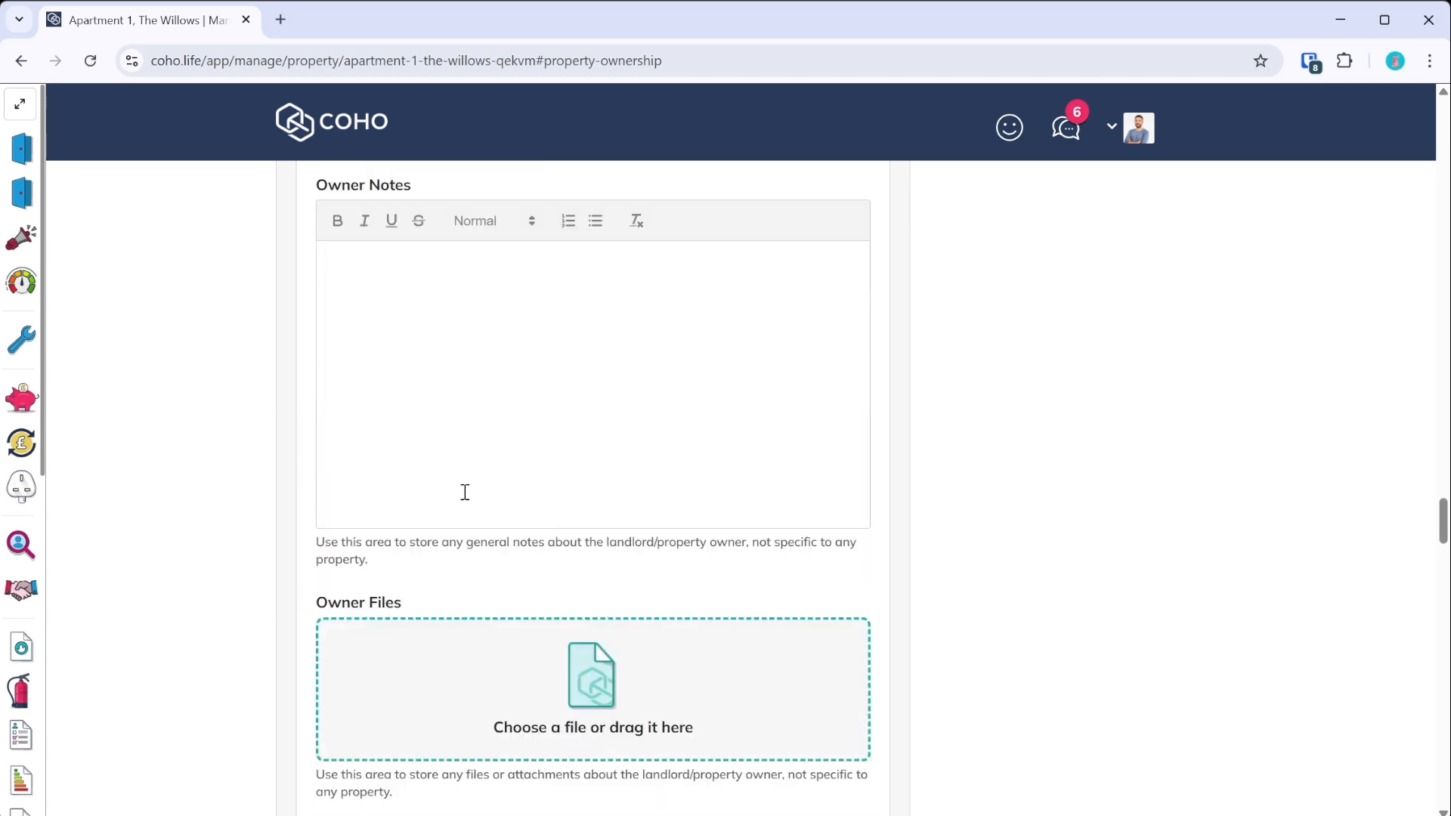
pyautogui.write('Wonderful landlady.')
pyautogui.scroll(-5, 463, 493)
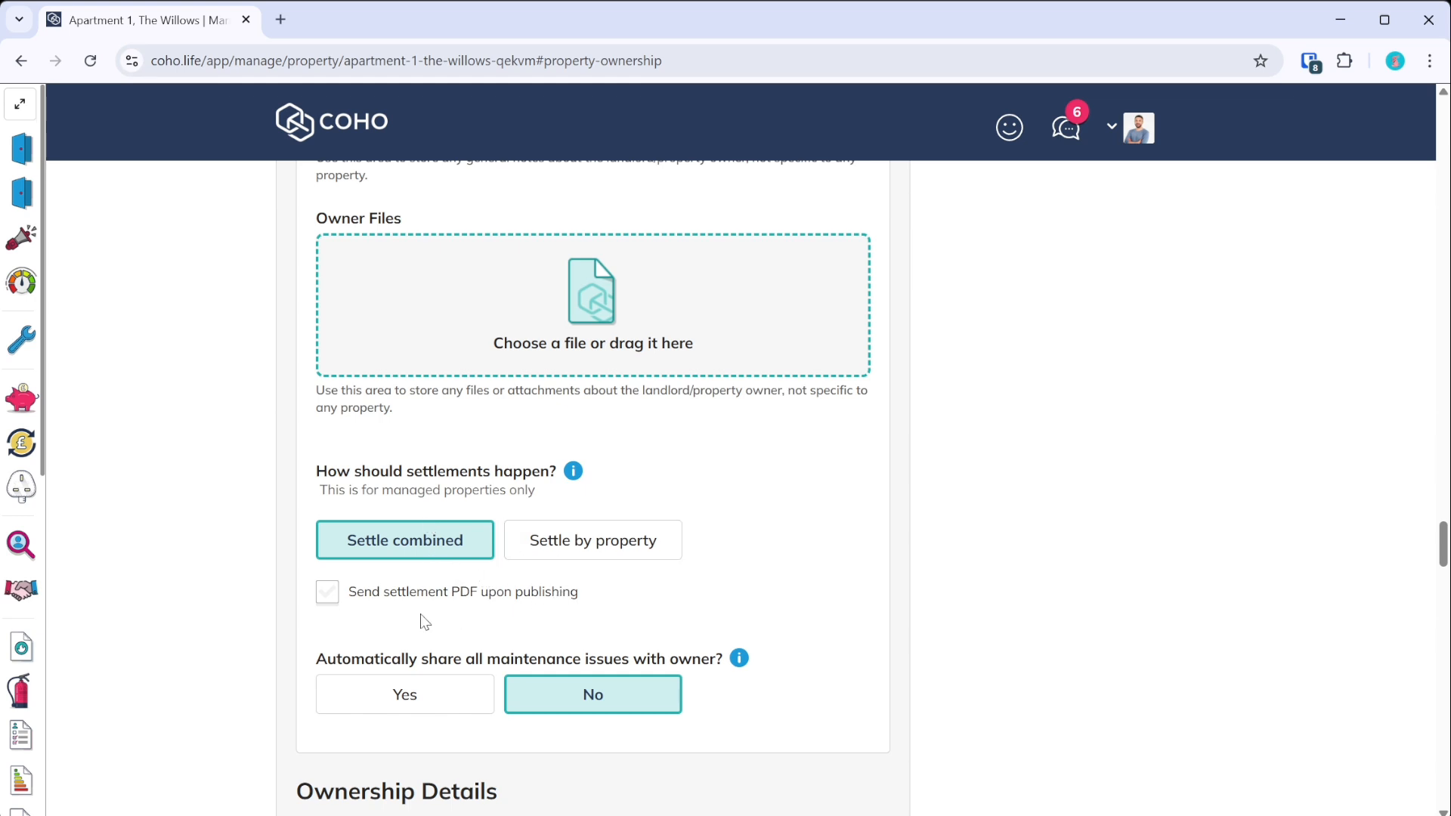
# - Leave 'Send settlement PDF upon publishing' turned off
pyautogui.click(330, 601)
pyautogui.click(330, 602)
pyautogui.scroll(3, 349, 612)
pyautogui.scroll(-5, 351, 615)
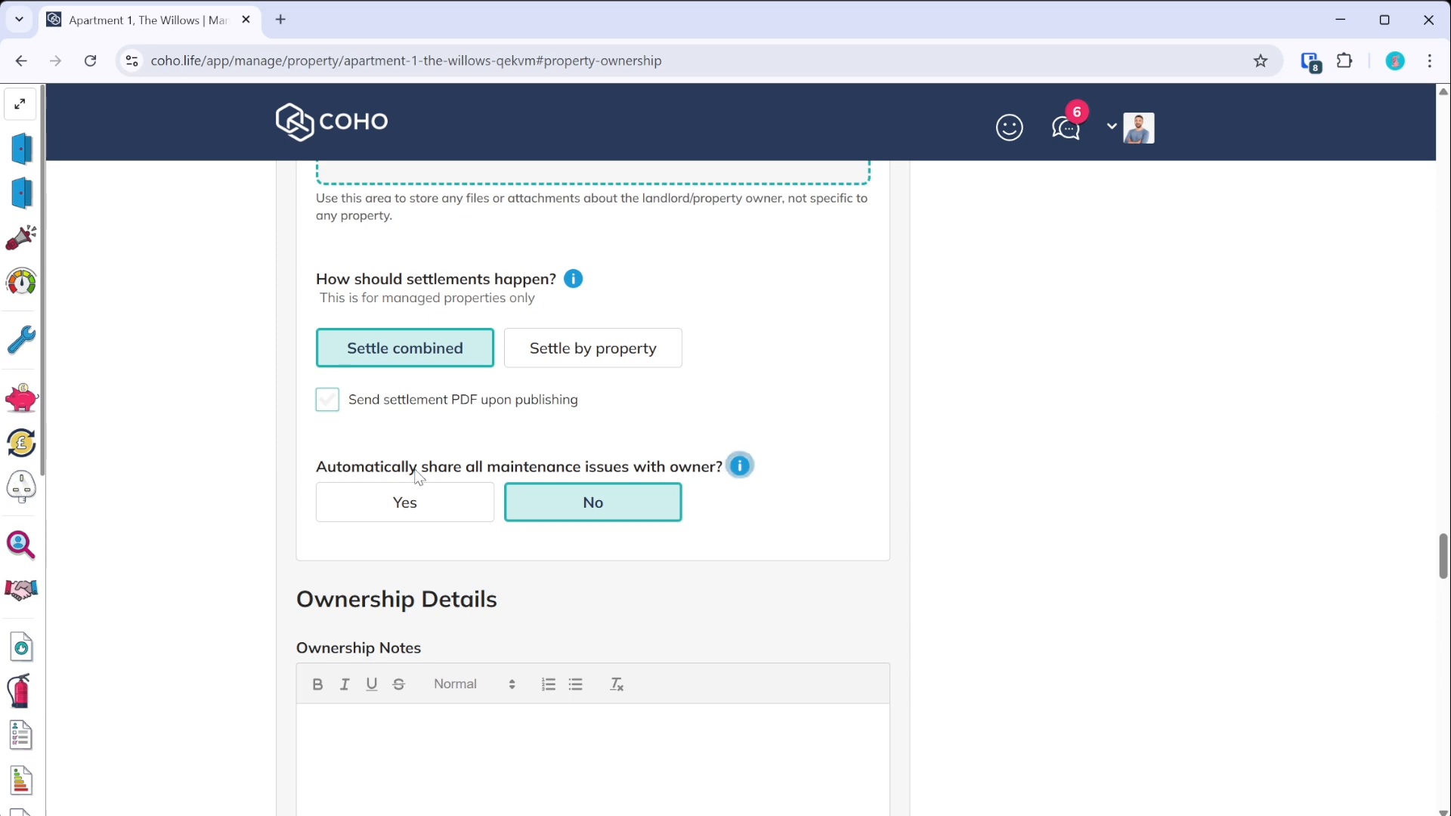
pyautogui.scroll(-3, 410, 518)
pyautogui.scroll(-5, 410, 518)
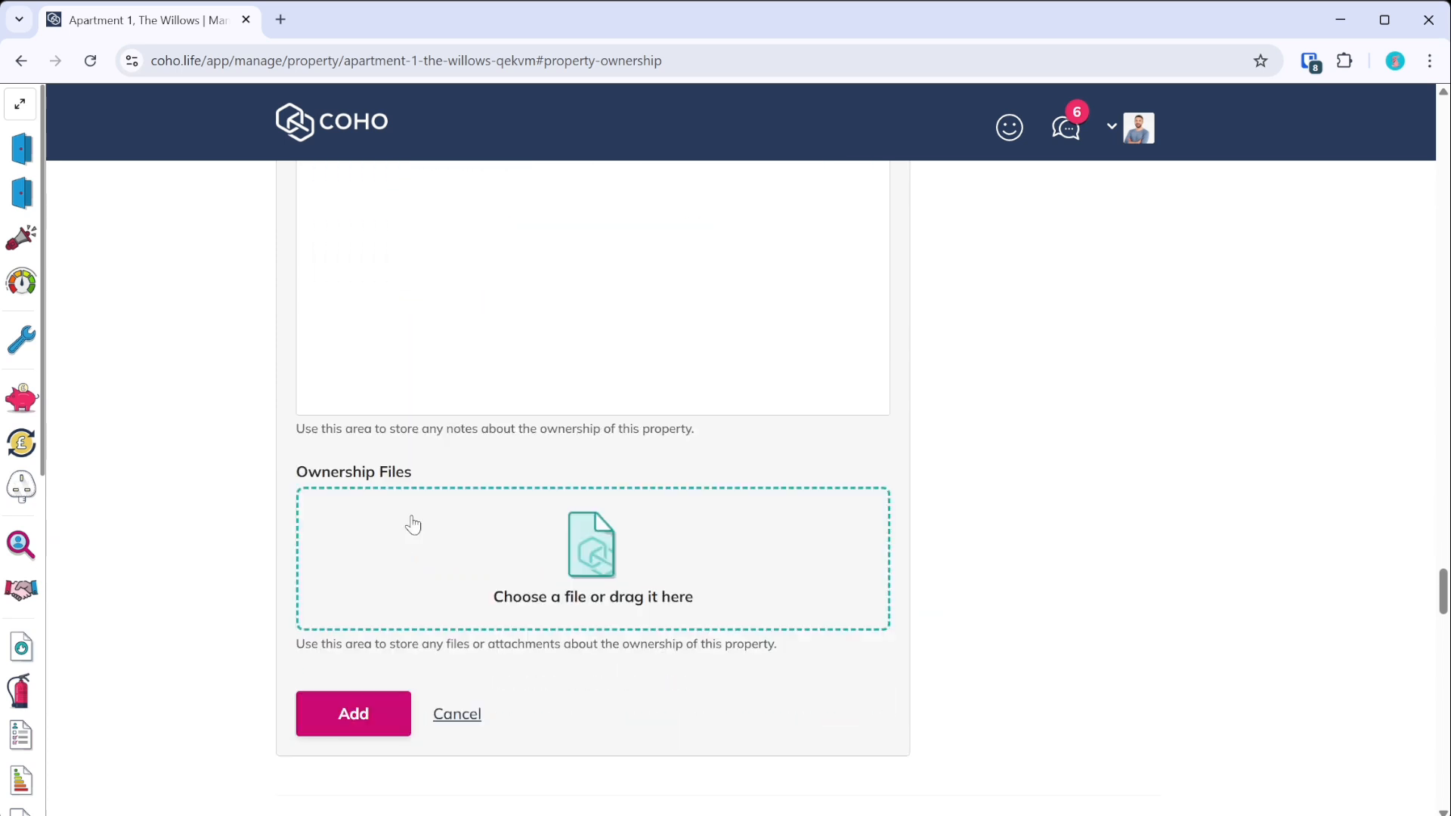
# - Save the ownership details, choosing New landlord after the 'Existing owner is required' error
pyautogui.click(365, 727)
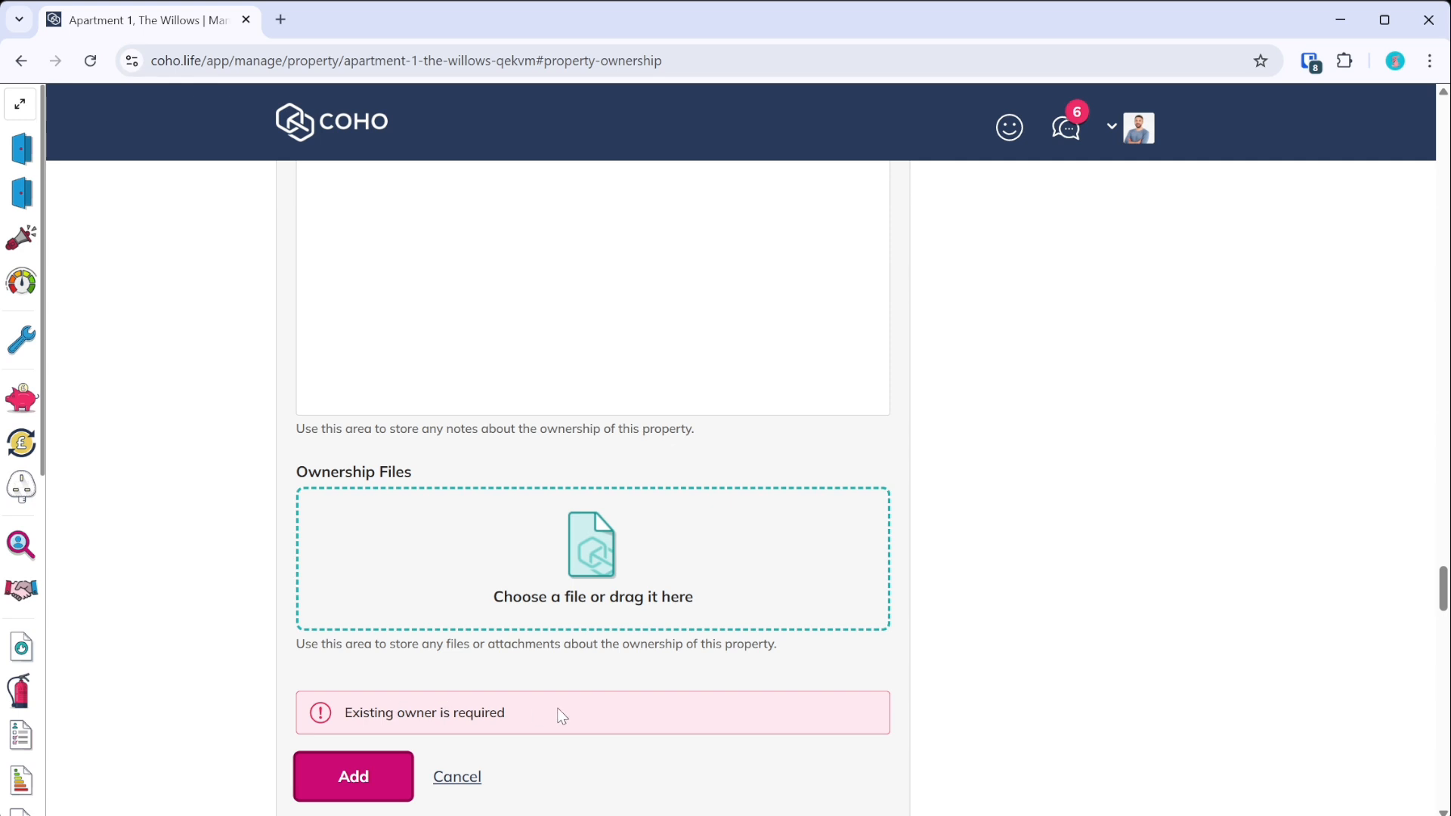
pyautogui.scroll(10, 556, 715)
pyautogui.scroll(10, 556, 715)
pyautogui.scroll(-3, 560, 710)
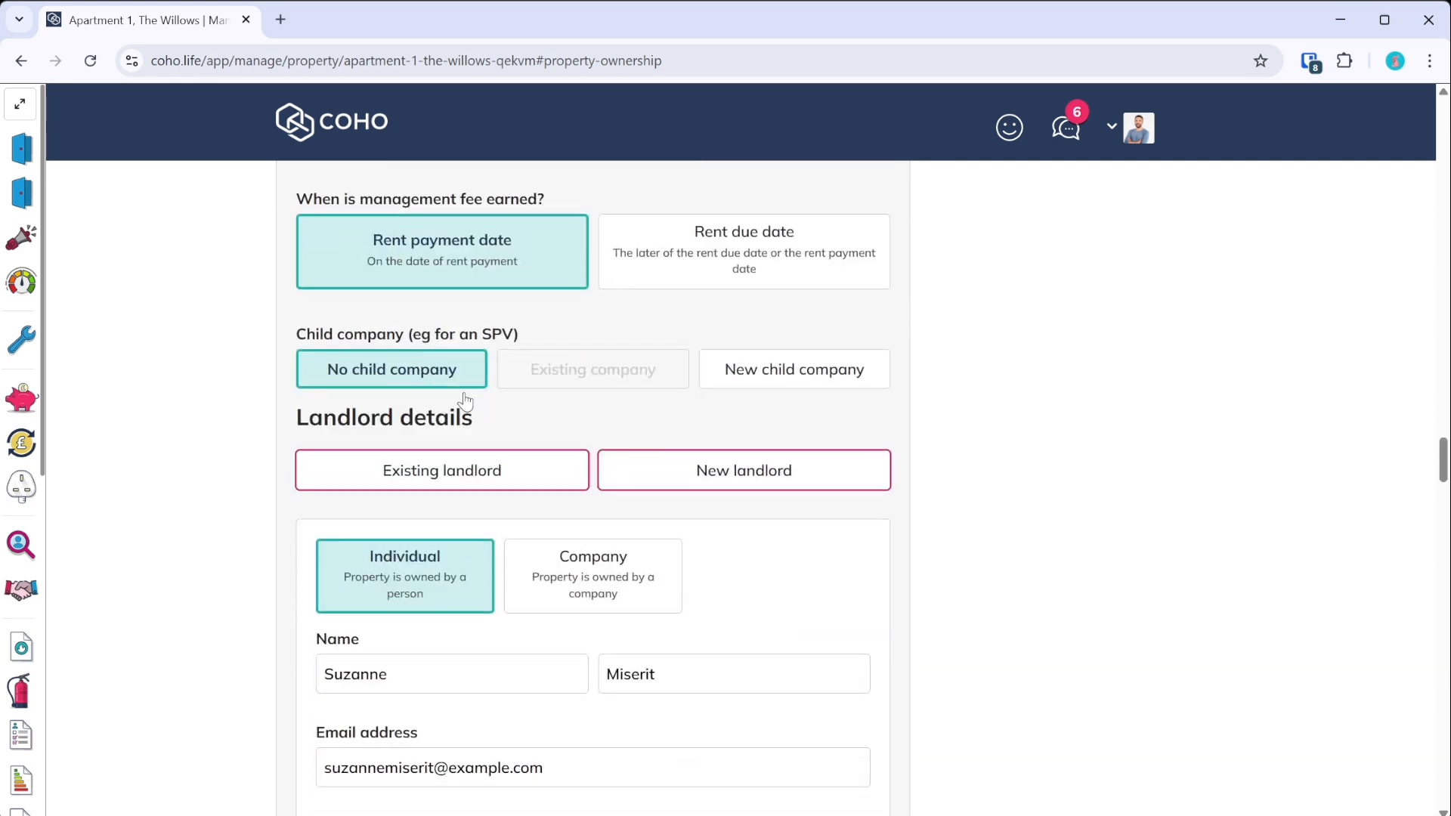
pyautogui.click(694, 478)
pyautogui.scroll(-10, 425, 584)
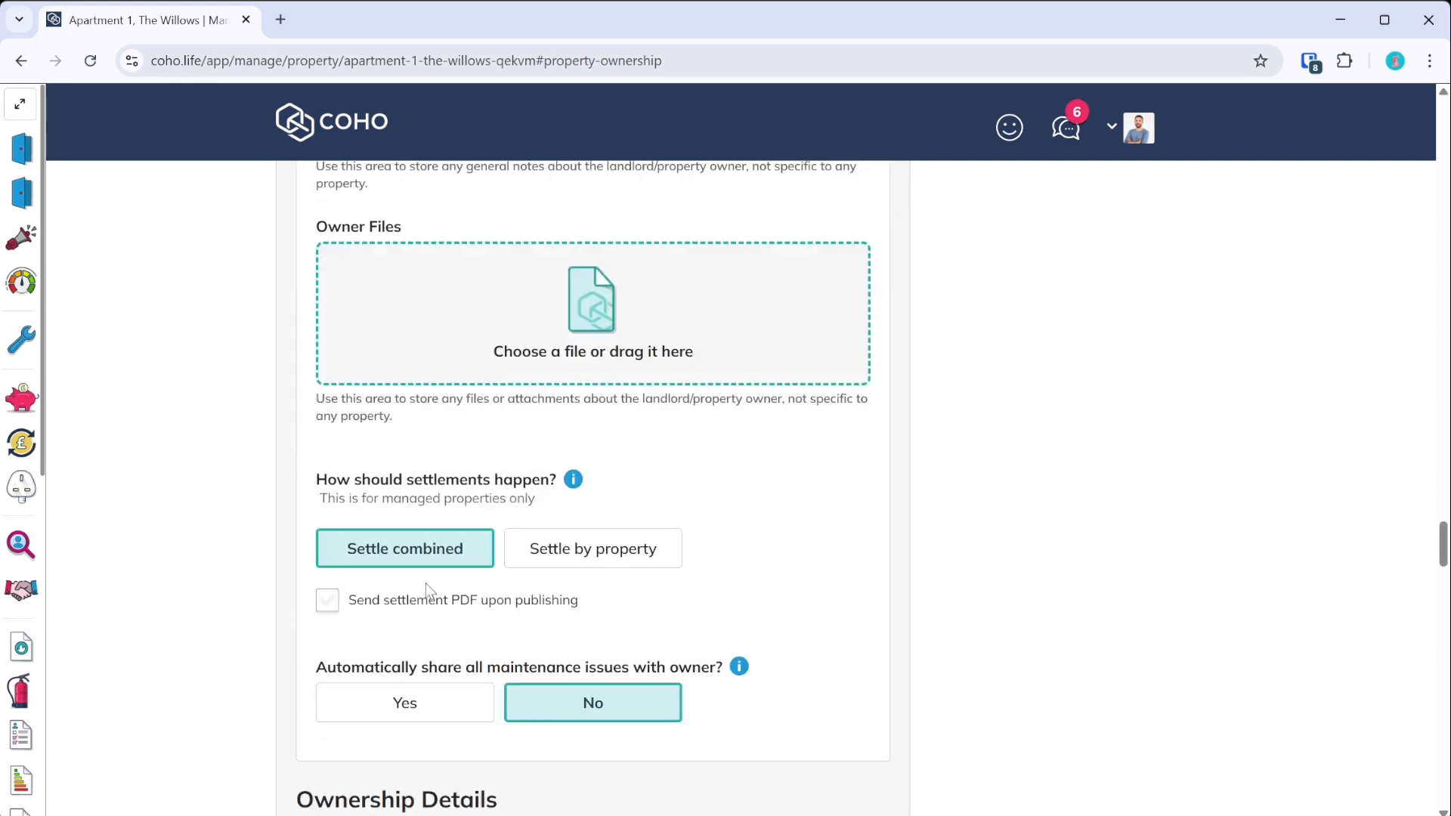
pyautogui.scroll(-7, 420, 496)
pyautogui.click(366, 519)
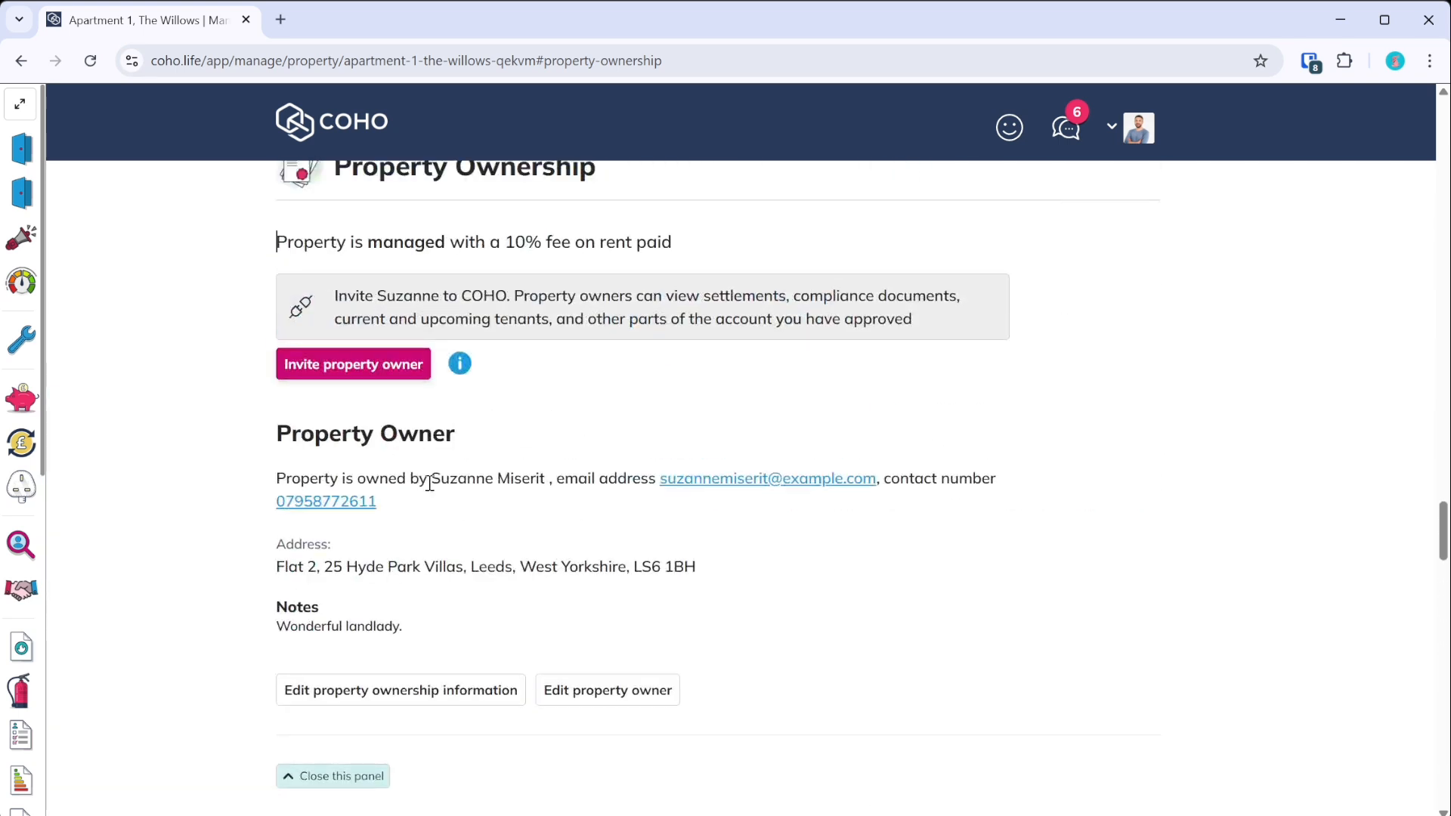
# - Open the COHO dashboard in a new tab and go to the Property Owners list
pyautogui.middleClick(363, 134)
pyautogui.click(354, 23)
pyautogui.scroll(-5, 60, 638)
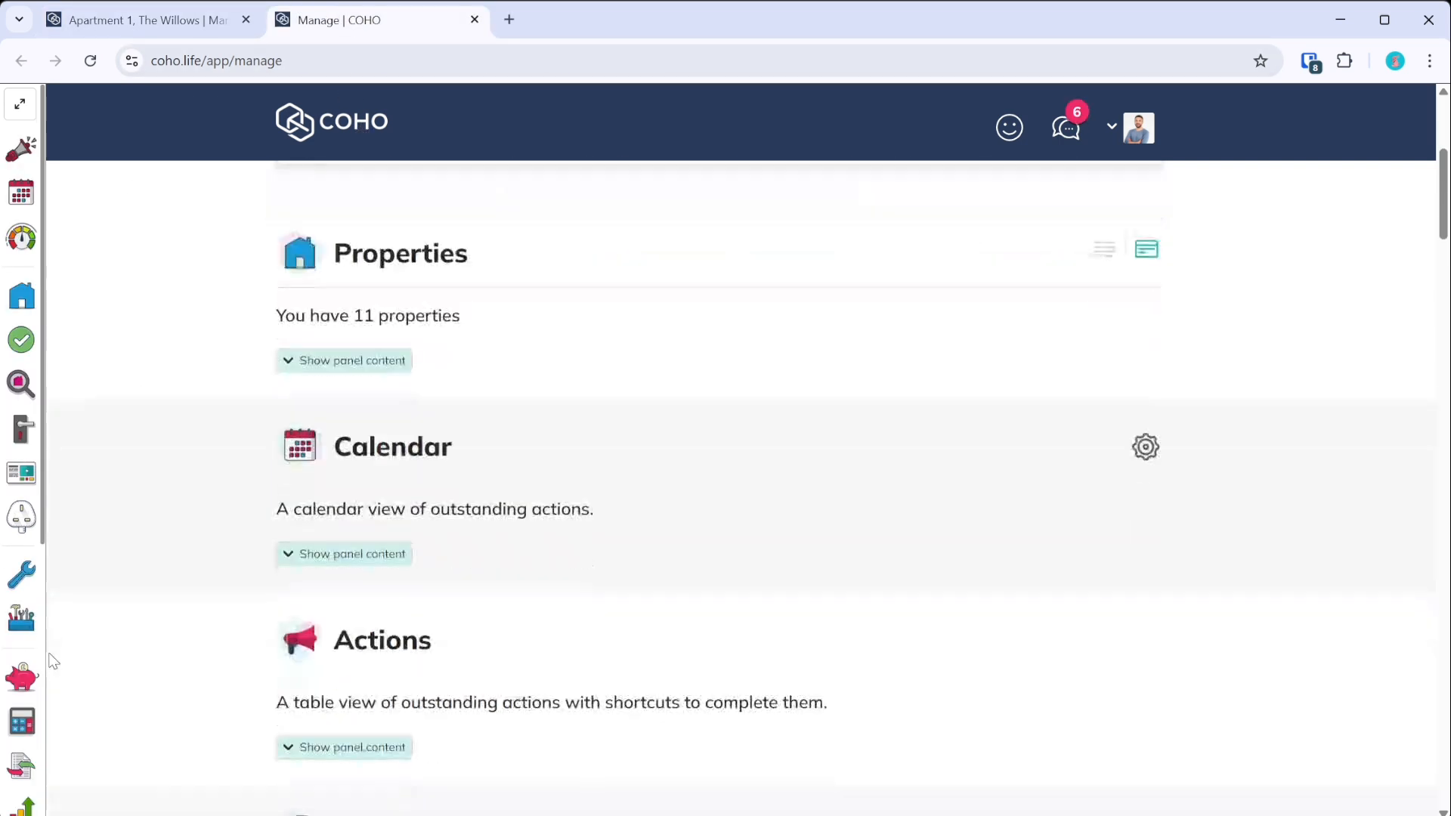
pyautogui.scroll(-5, 33, 384)
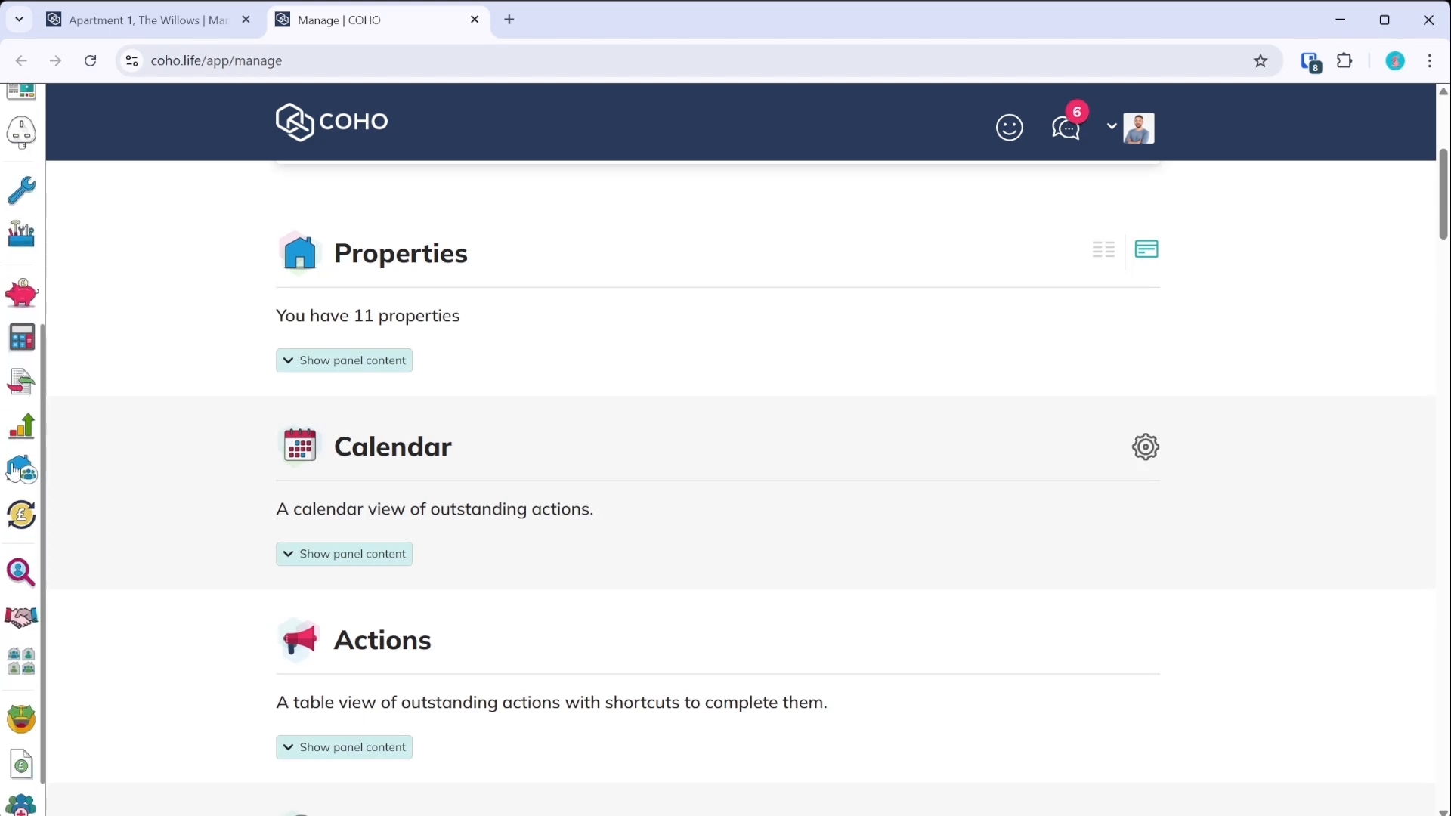
pyautogui.click(19, 477)
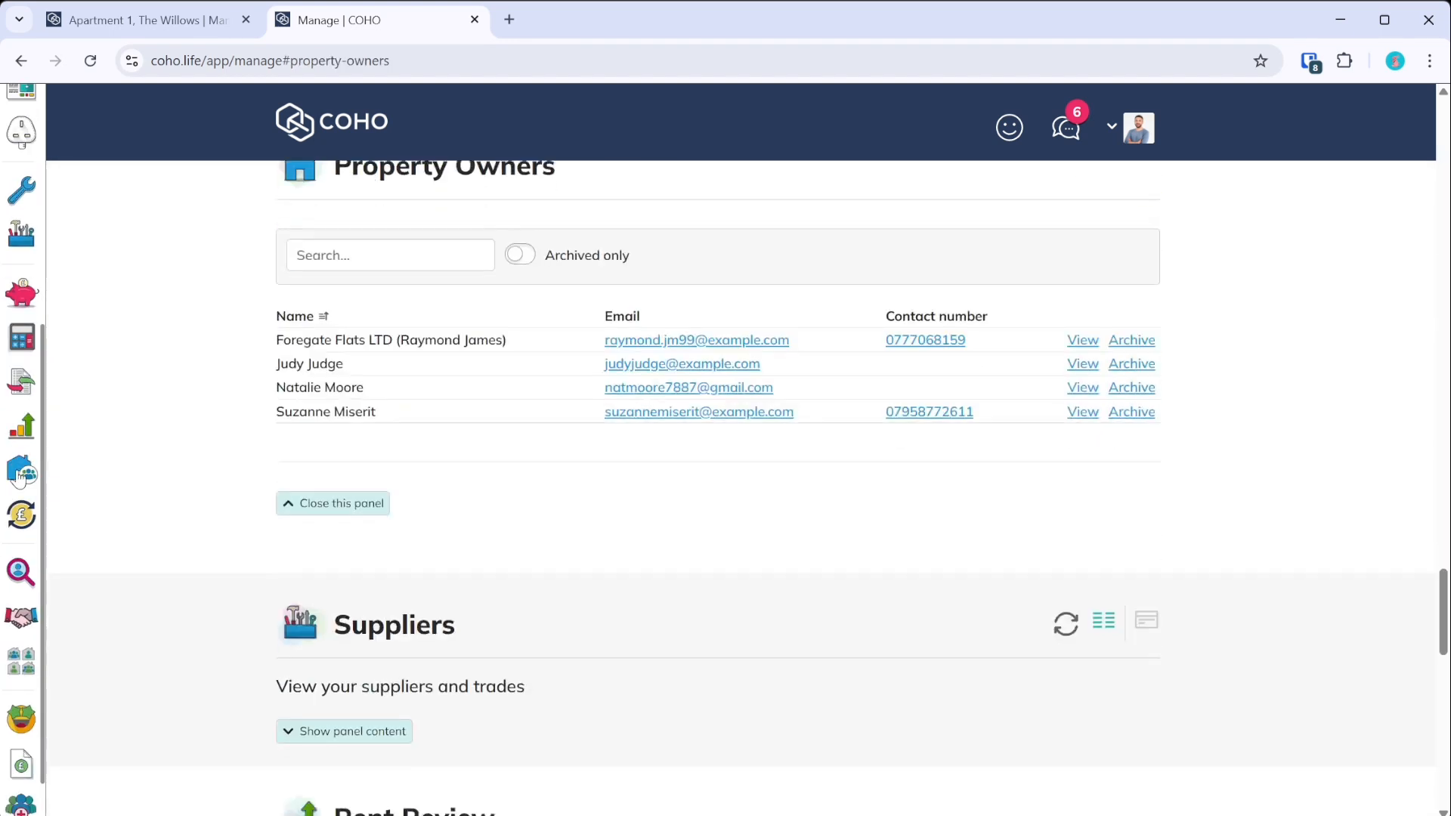
# - View the newest owner's record, which lists Apartment 1, The Willows as Managed (10%)
pyautogui.moveTo(275, 414); pyautogui.dragTo(408, 414)
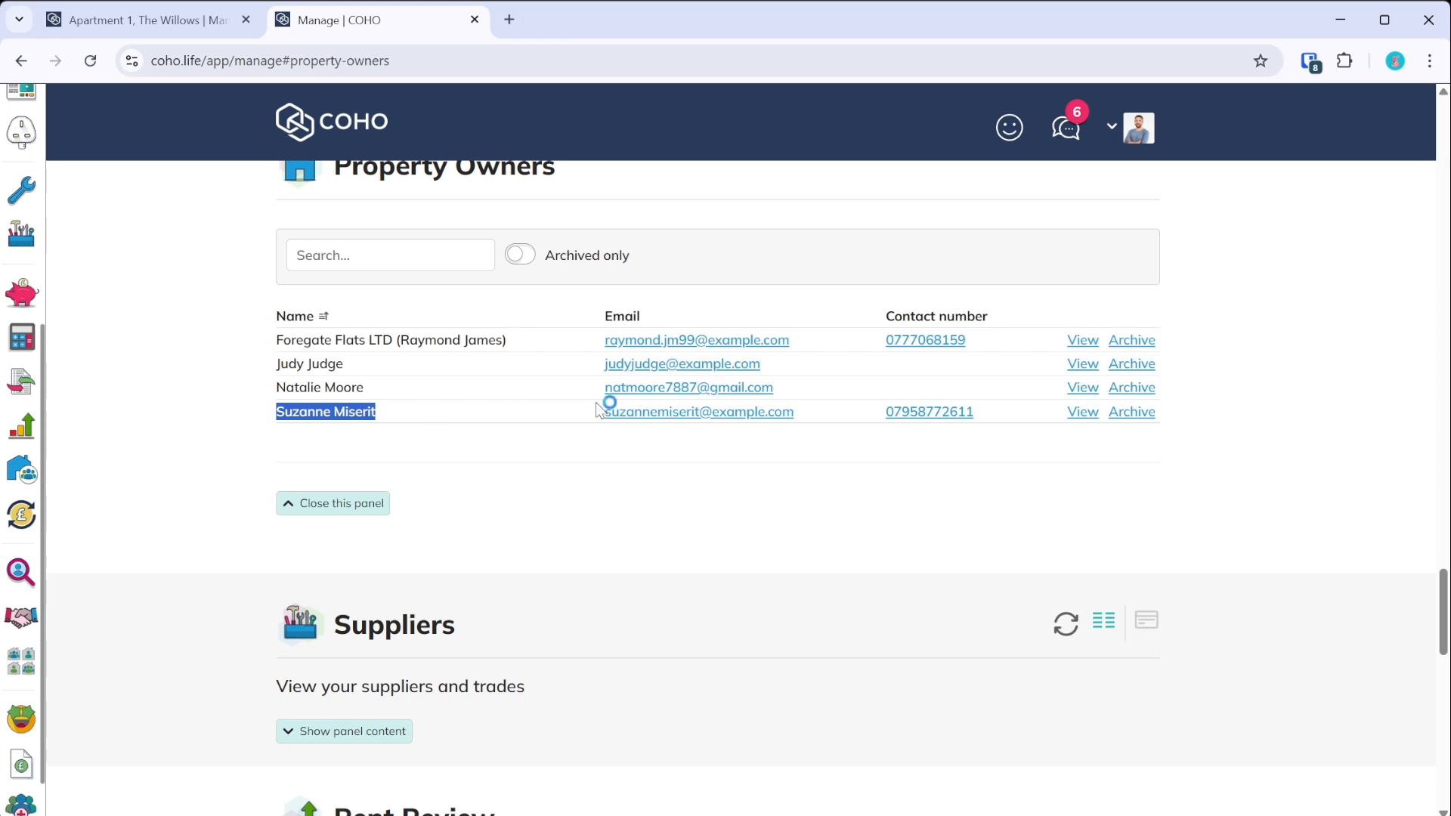
pyautogui.click(1089, 423)
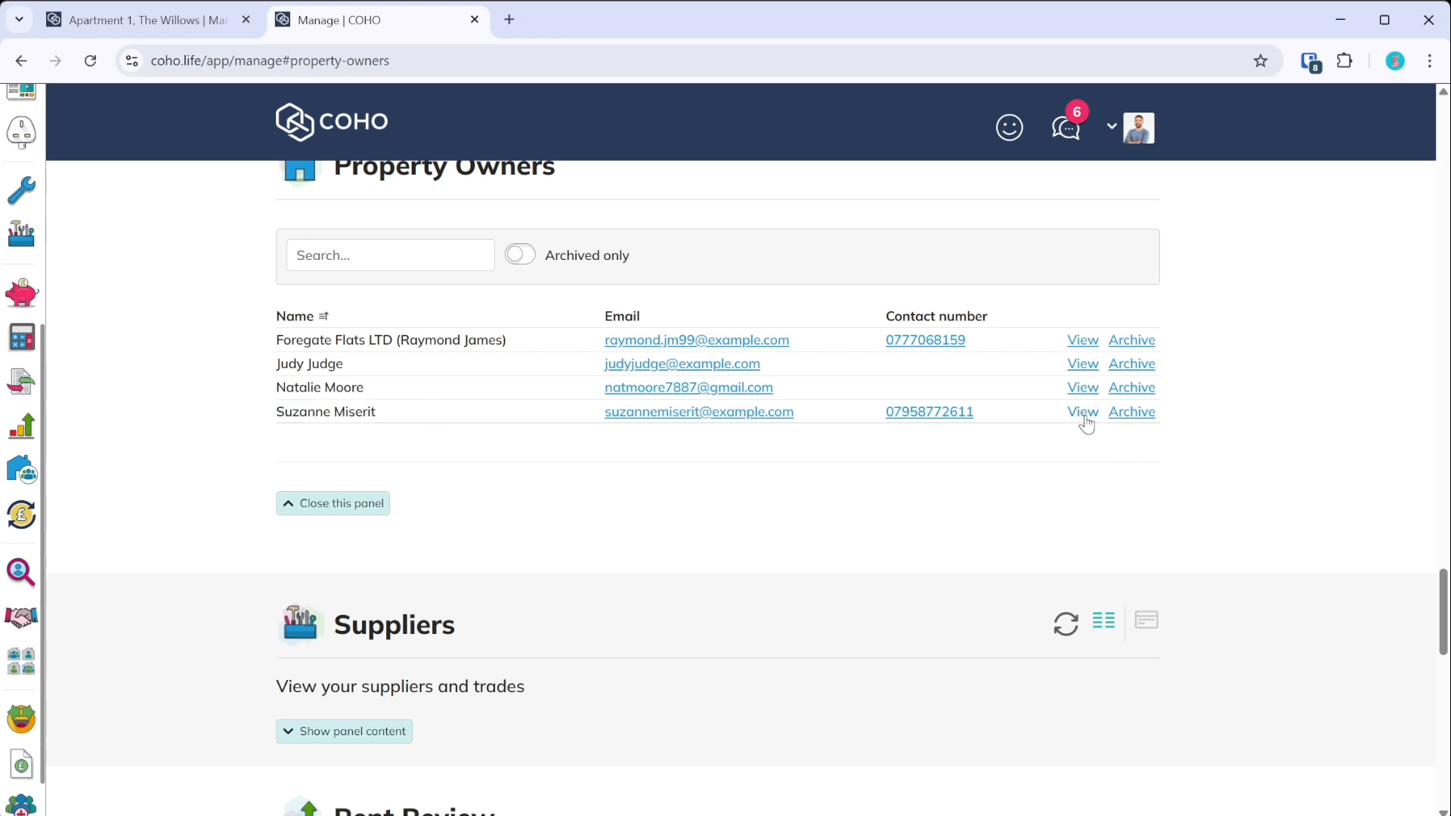
pyautogui.click(1083, 414)
pyautogui.scroll(-5, 444, 616)
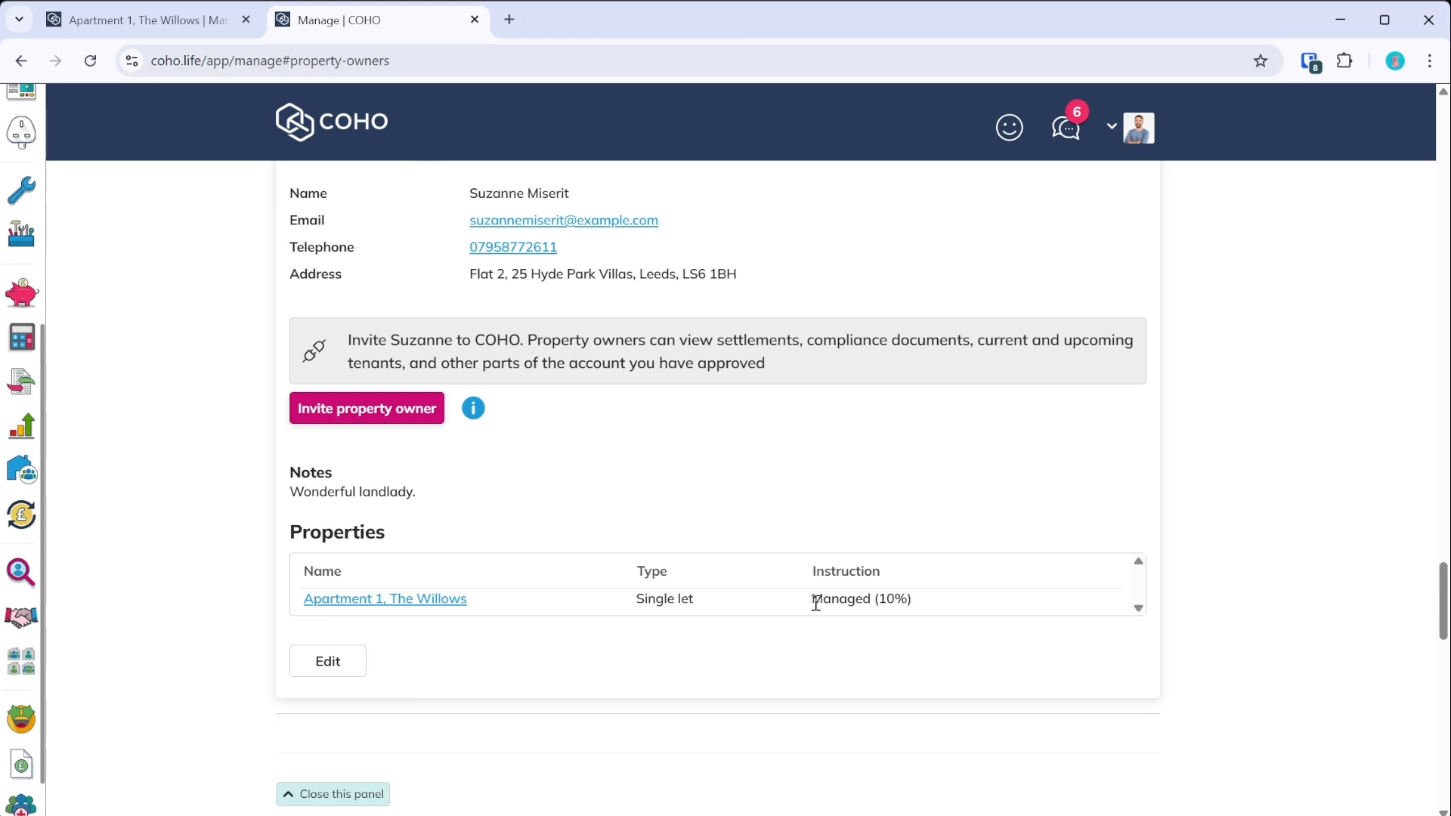
pyautogui.scroll(3, 726, 503)
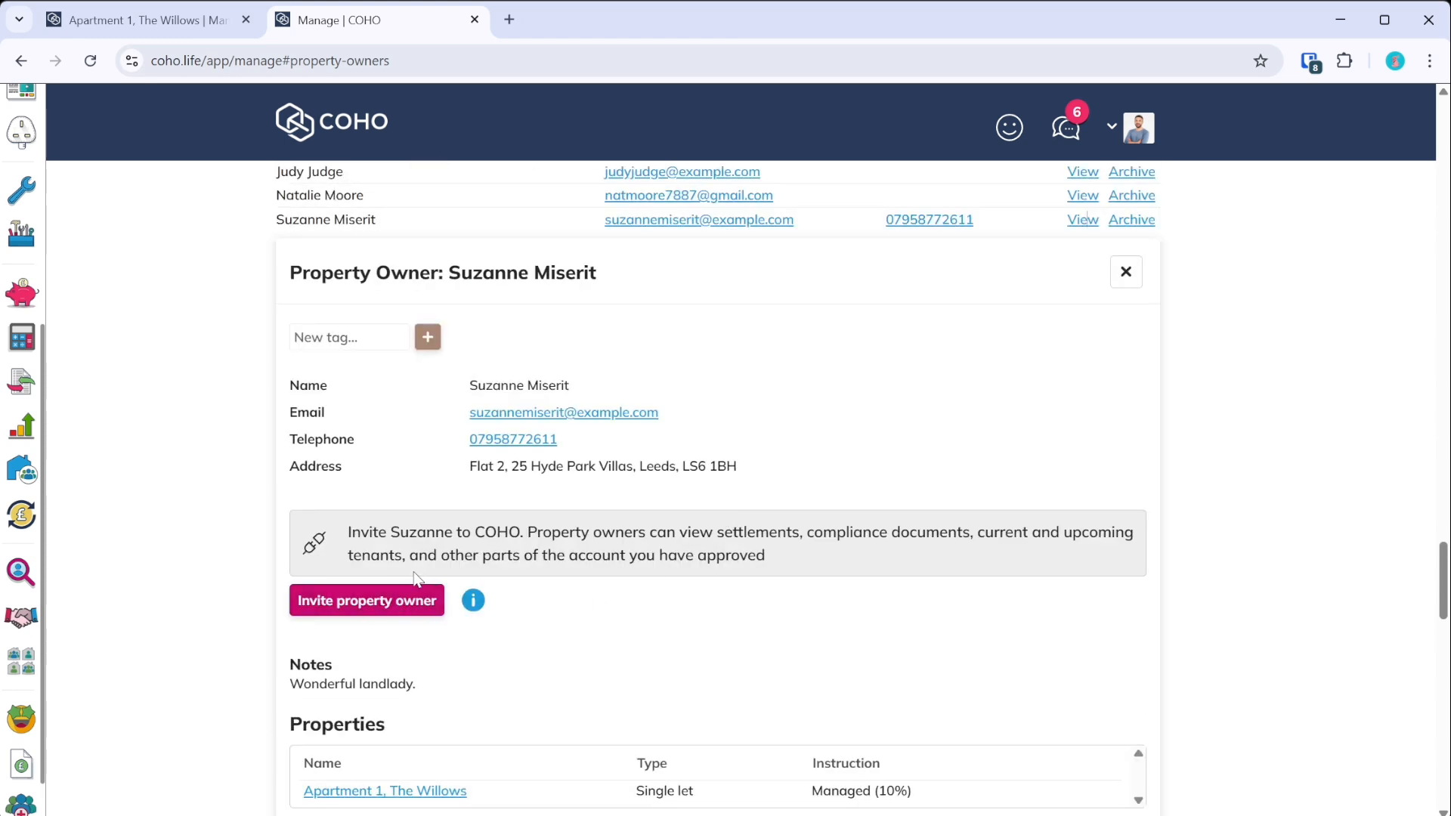
pyautogui.scroll(3, 637, 578)
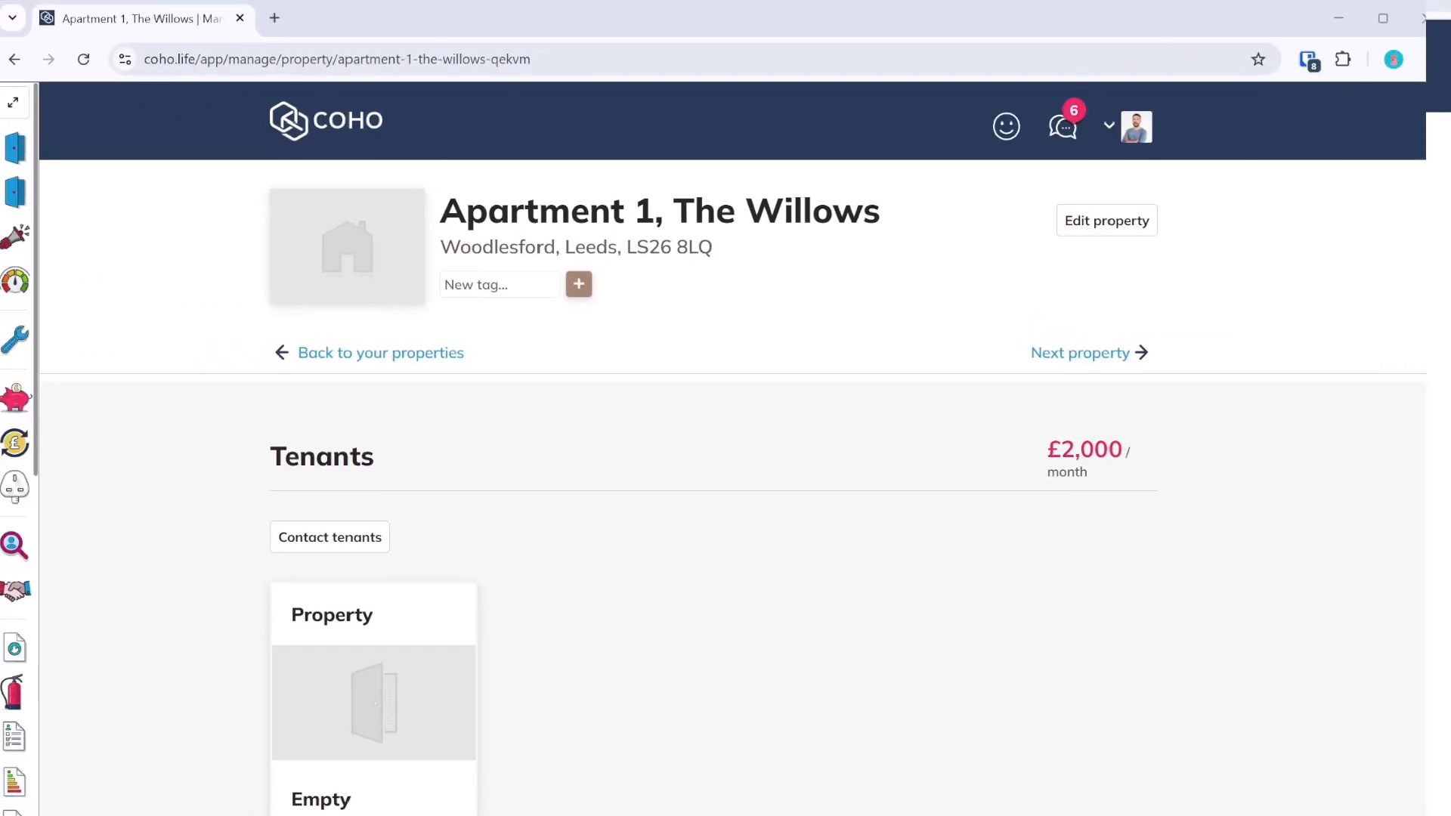
# - Start a new tenancy from the Apartment 1, The Willows property page
pyautogui.scroll(-2, 727, 559)
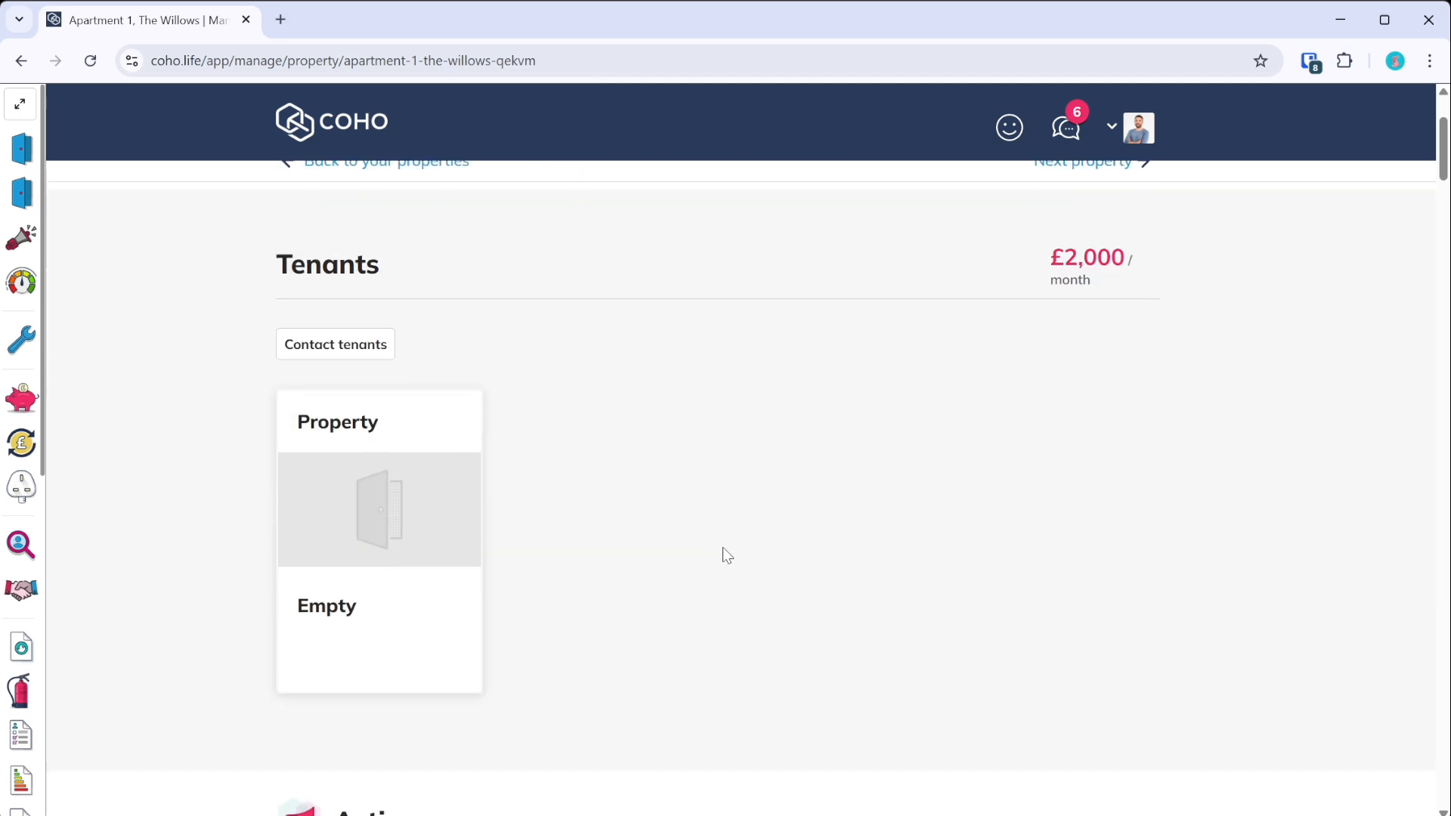
pyautogui.scroll(-2, 677, 551)
pyautogui.scroll(2, 678, 550)
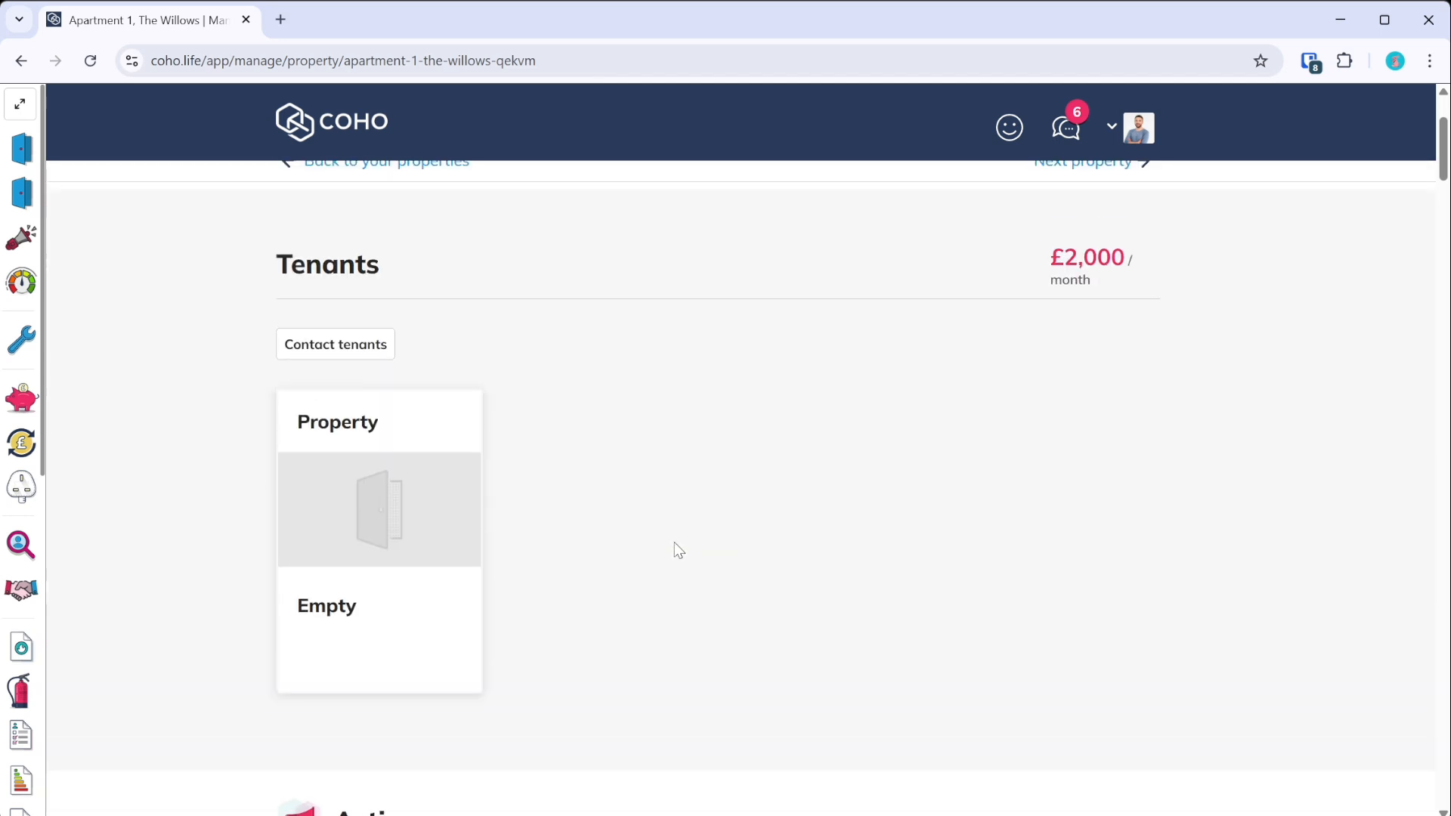
pyautogui.click(386, 466)
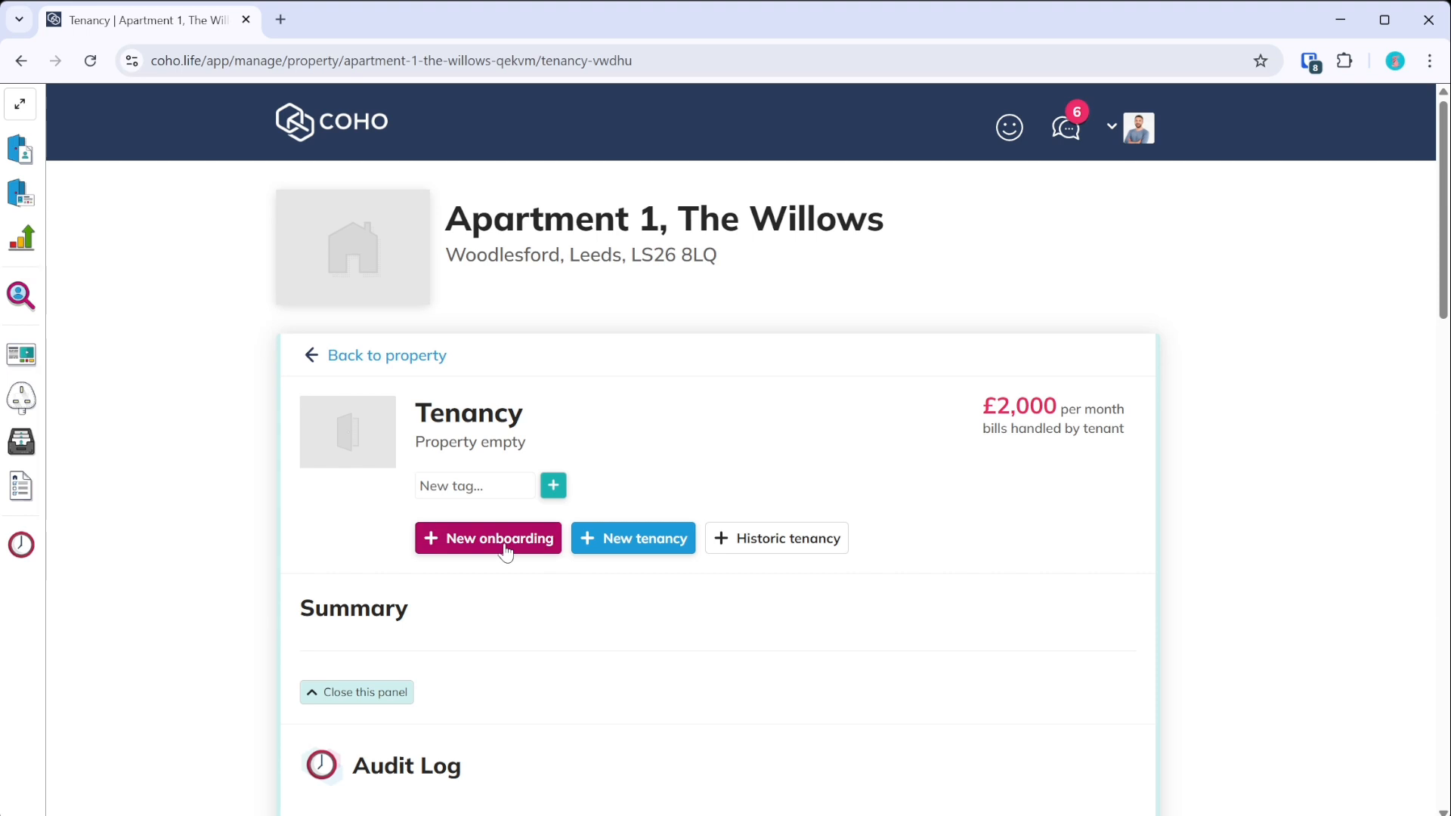
pyautogui.click(657, 546)
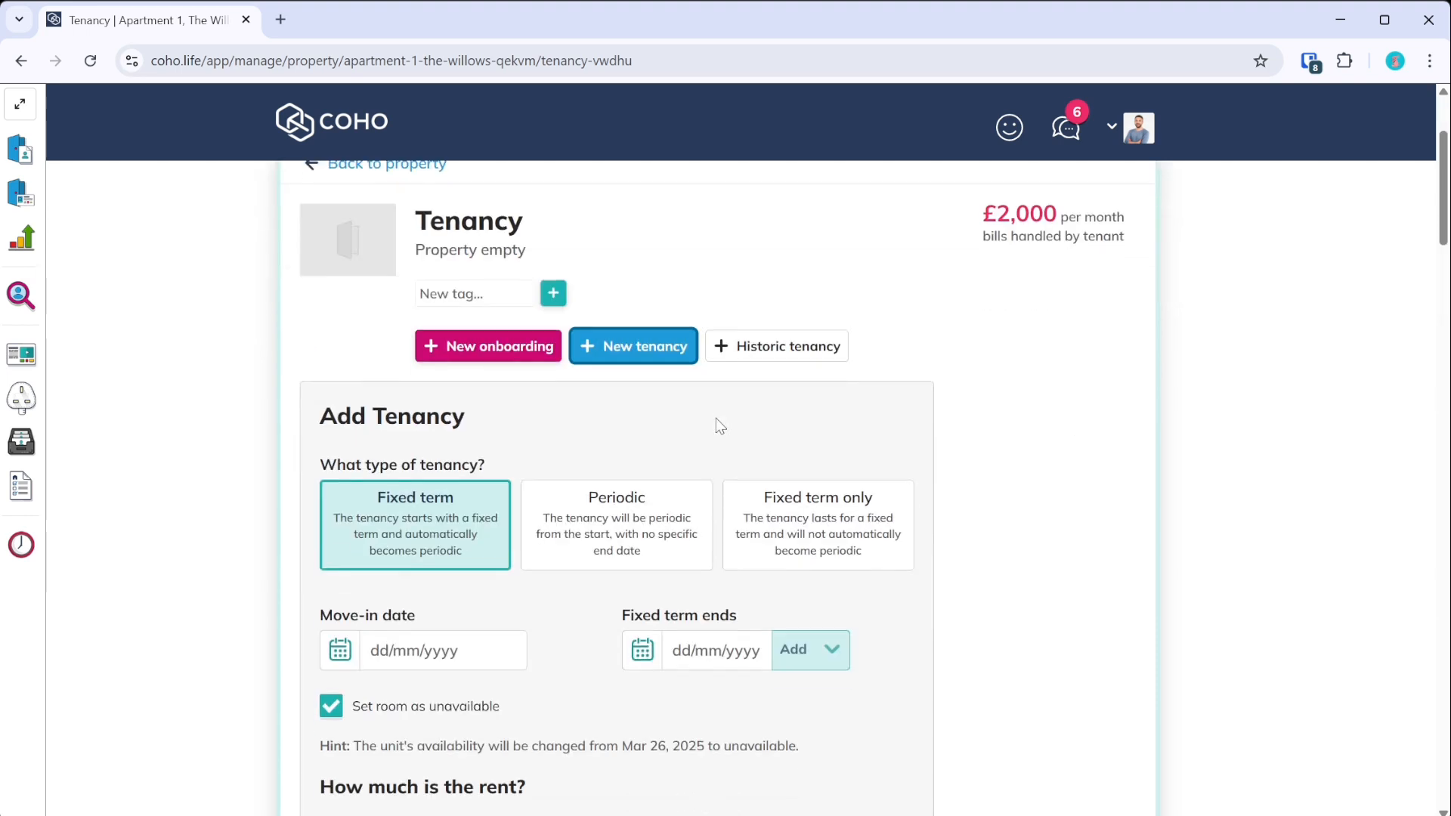
# - Set the move-in date to 01/01/2025 with a six-month fixed term ending 30/06/2025
pyautogui.click(340, 458)
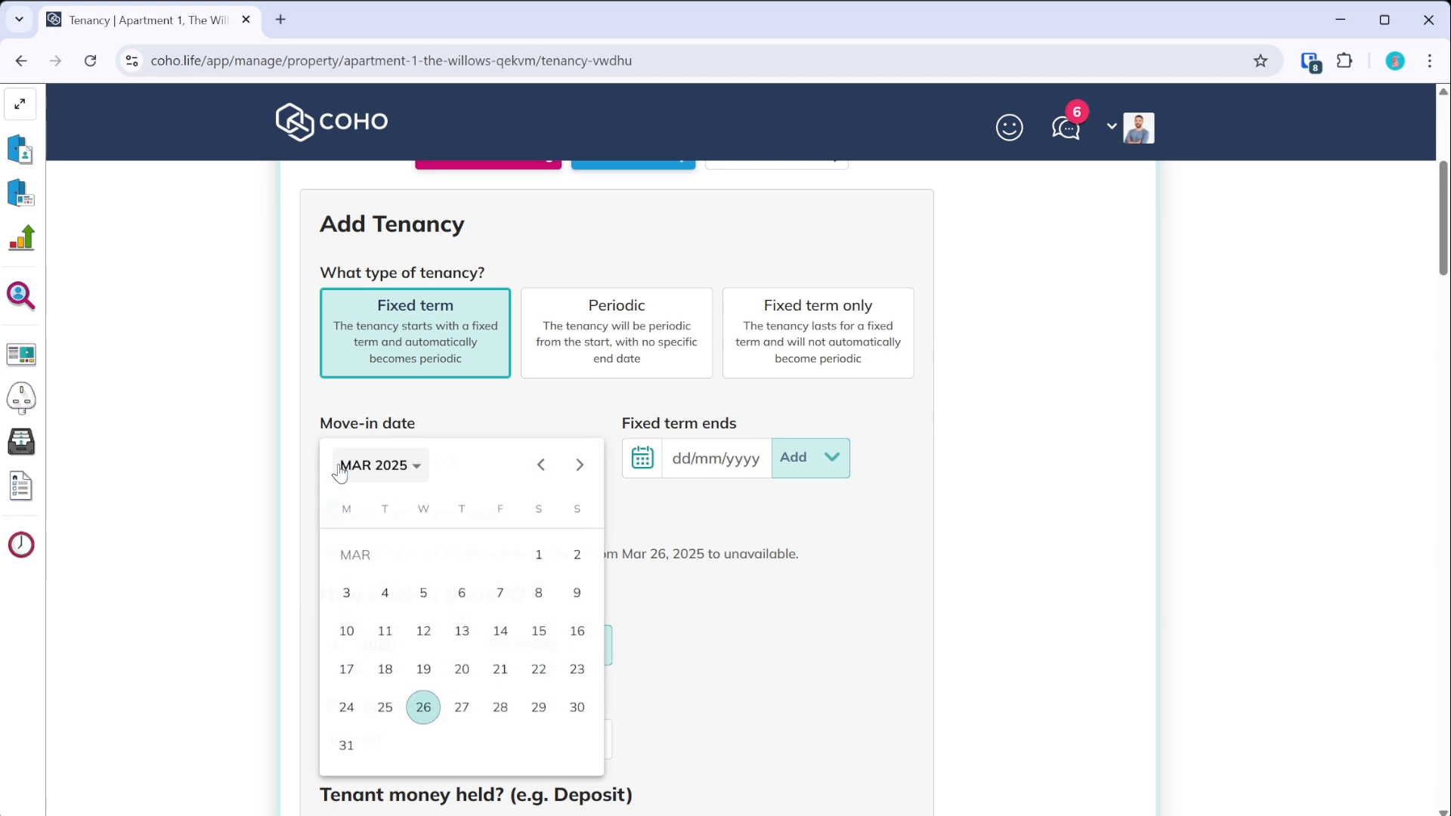
pyautogui.click(541, 464)
pyautogui.click(541, 464)
pyautogui.click(423, 594)
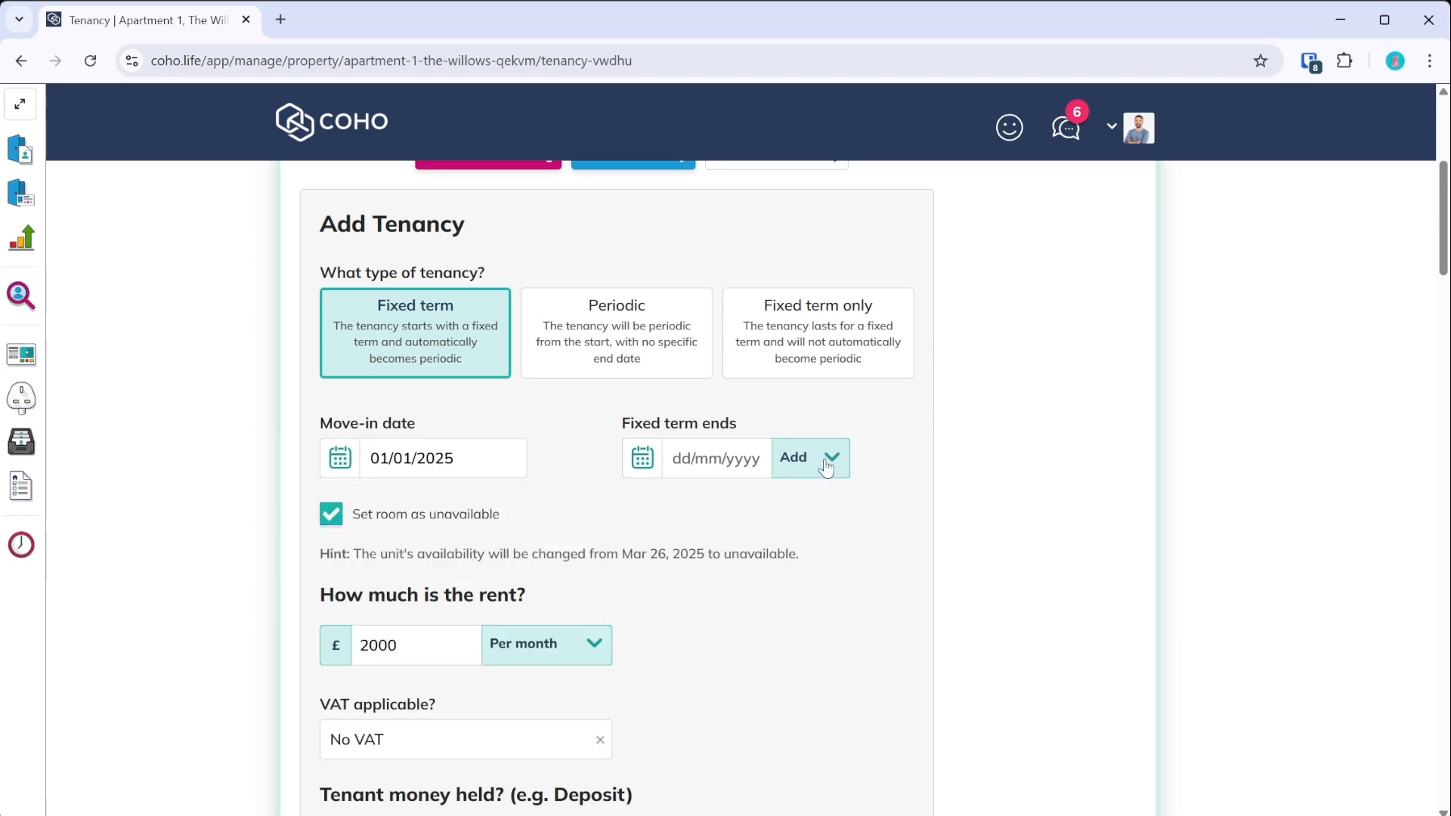
pyautogui.click(826, 628)
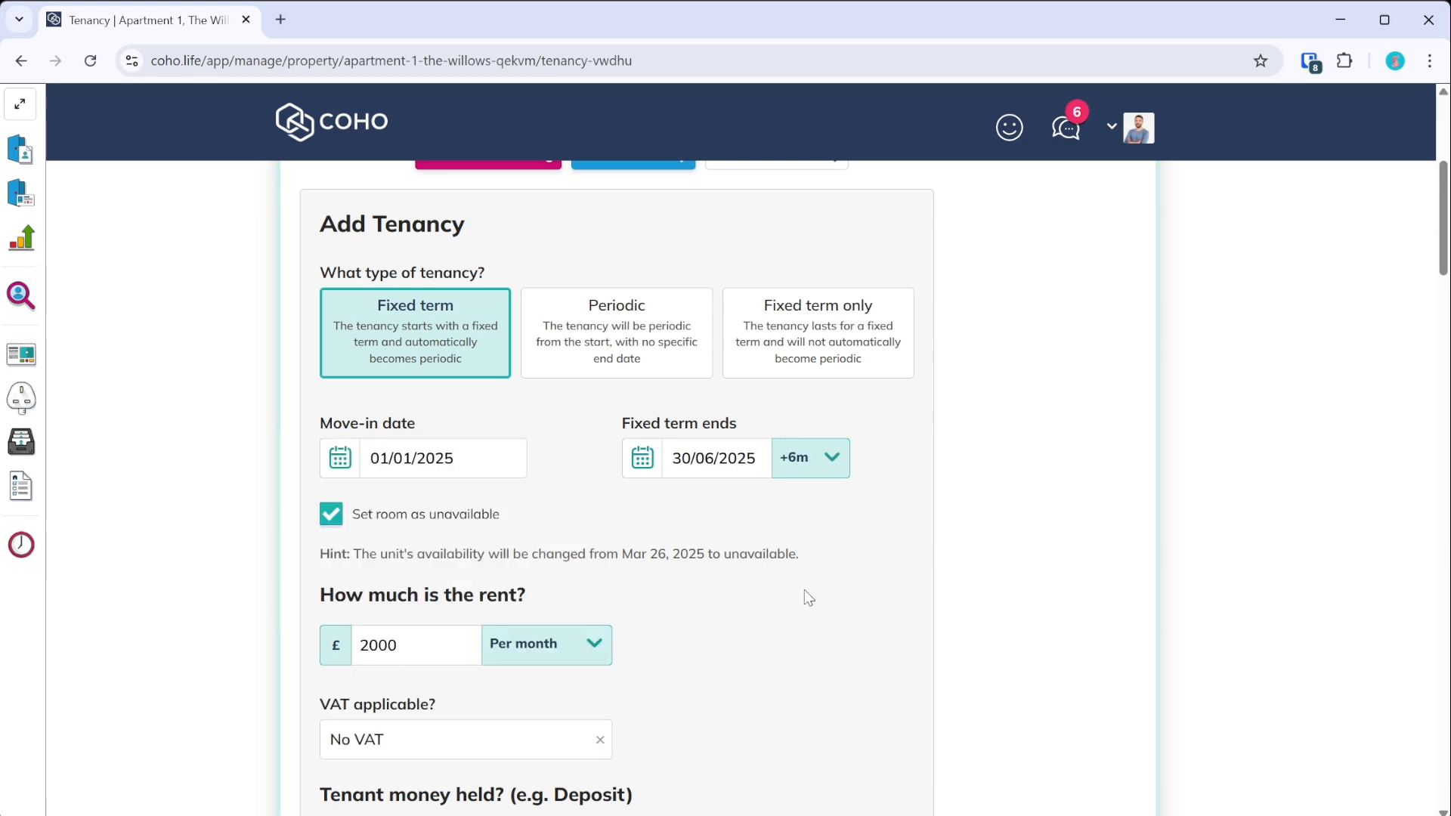
pyautogui.scroll(-5, 515, 538)
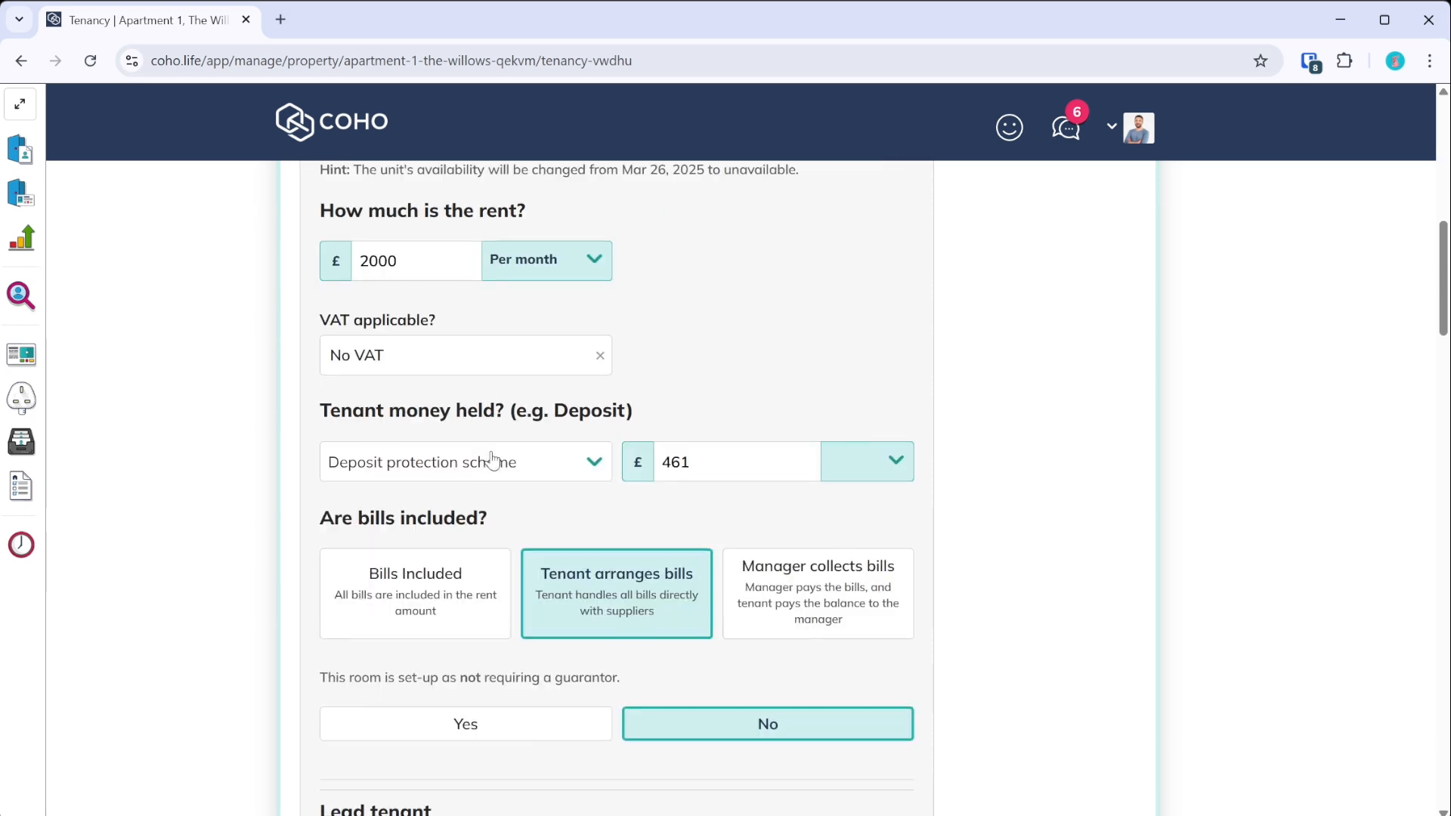
pyautogui.scroll(-3, 529, 340)
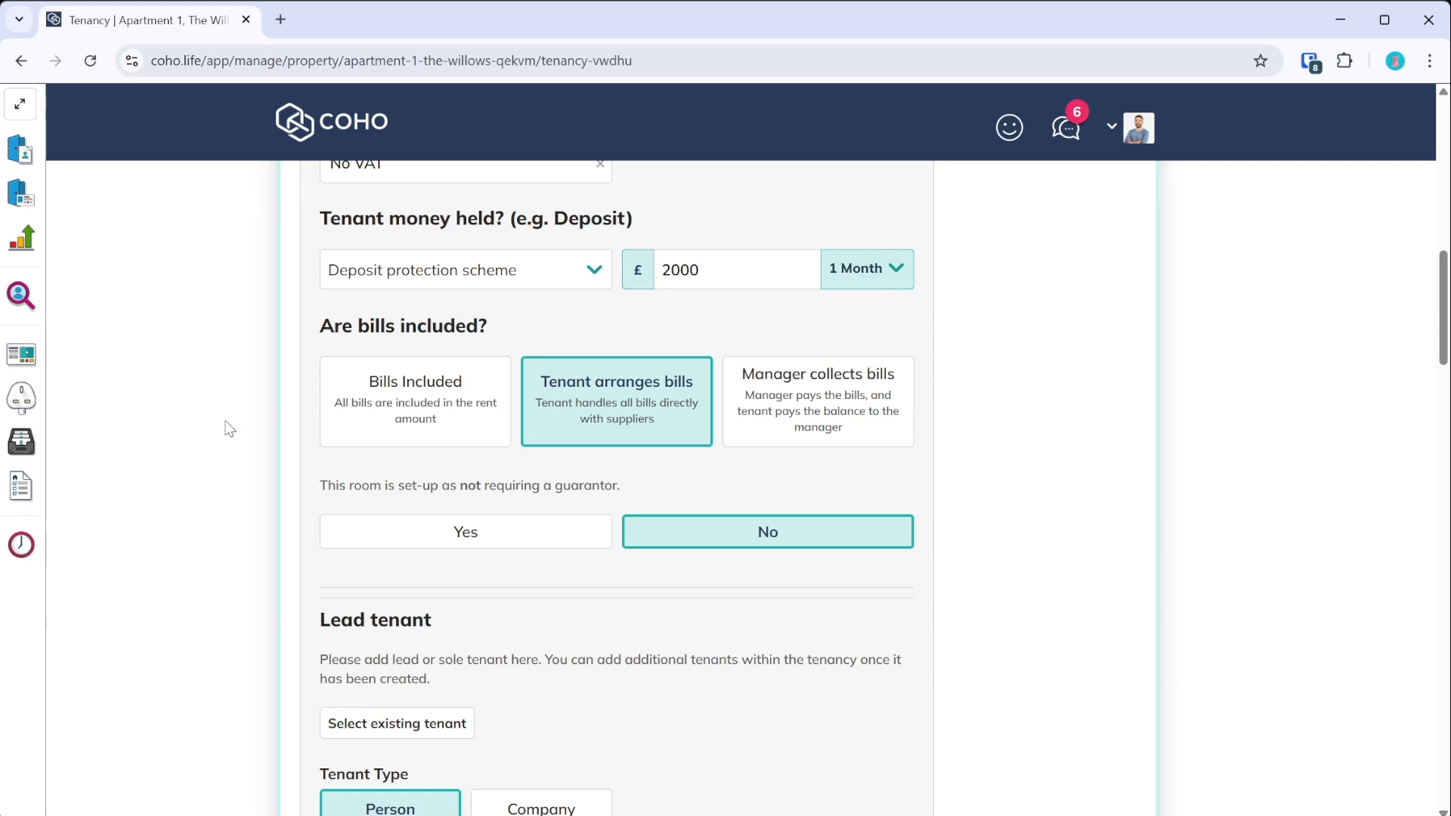
pyautogui.scroll(-5, 495, 461)
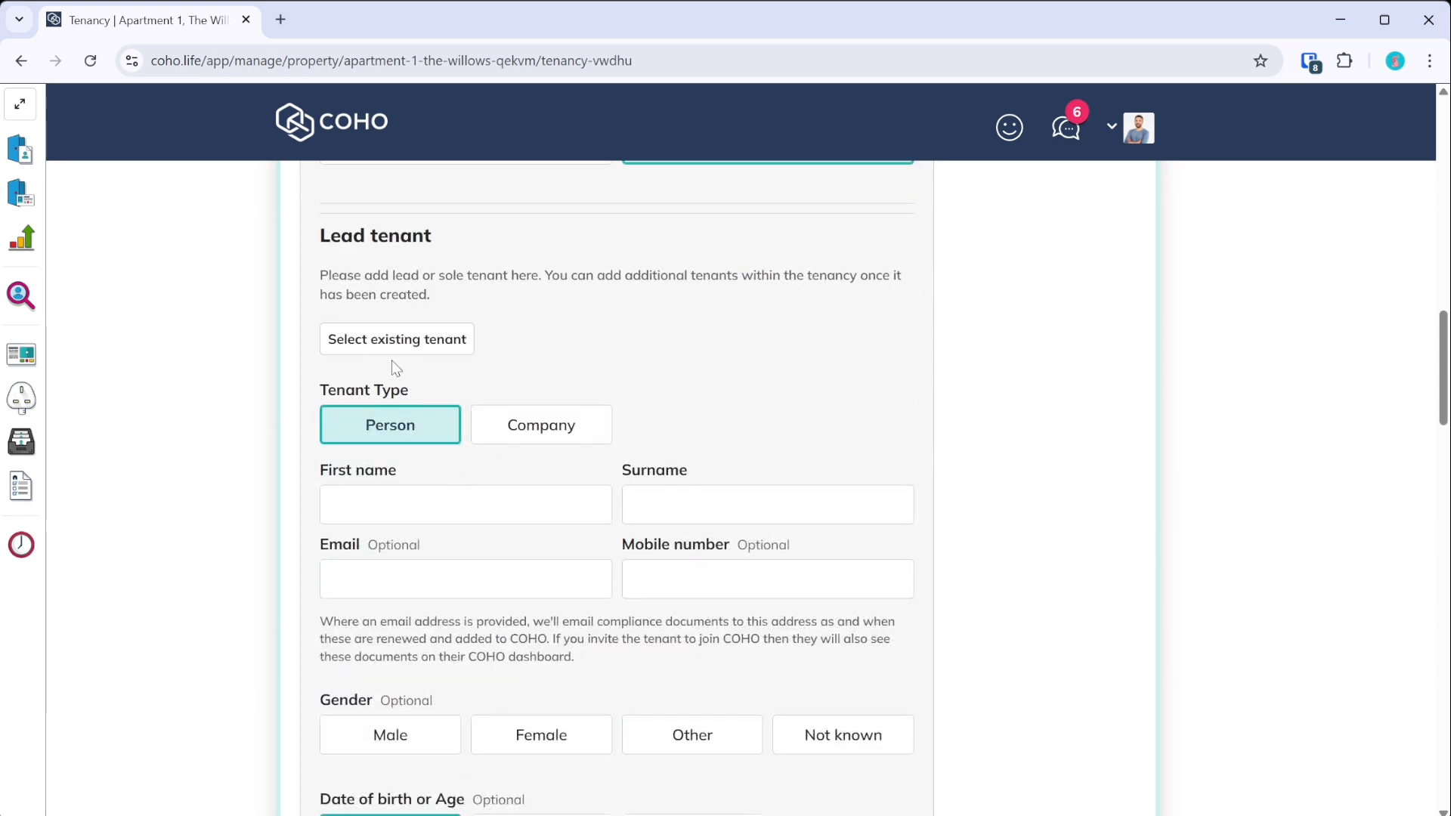
# - Enter the lead tenant's first name and surname, with gender Not known and date of birth Unknown
pyautogui.click(429, 500)
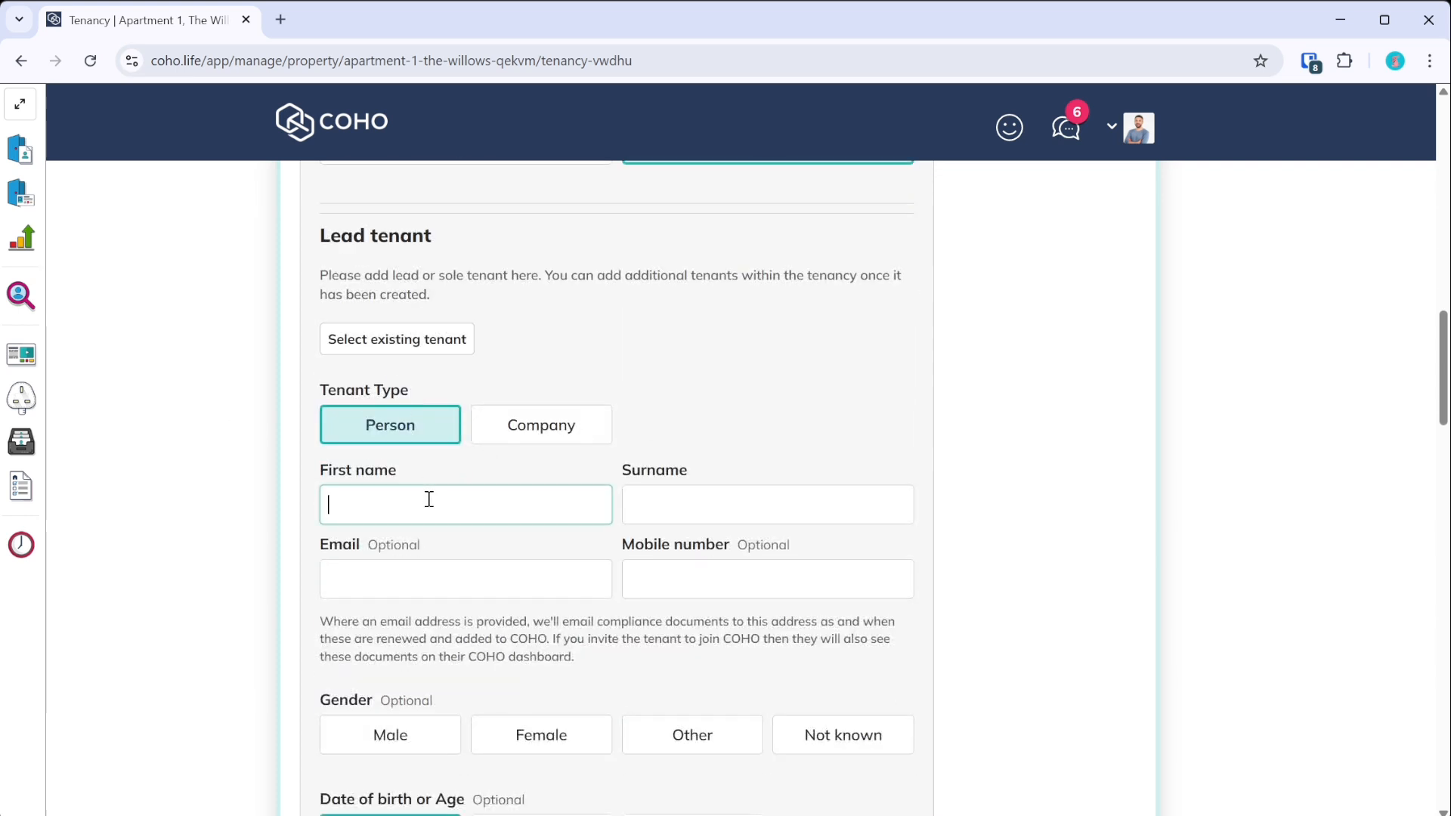
pyautogui.press('Tab')
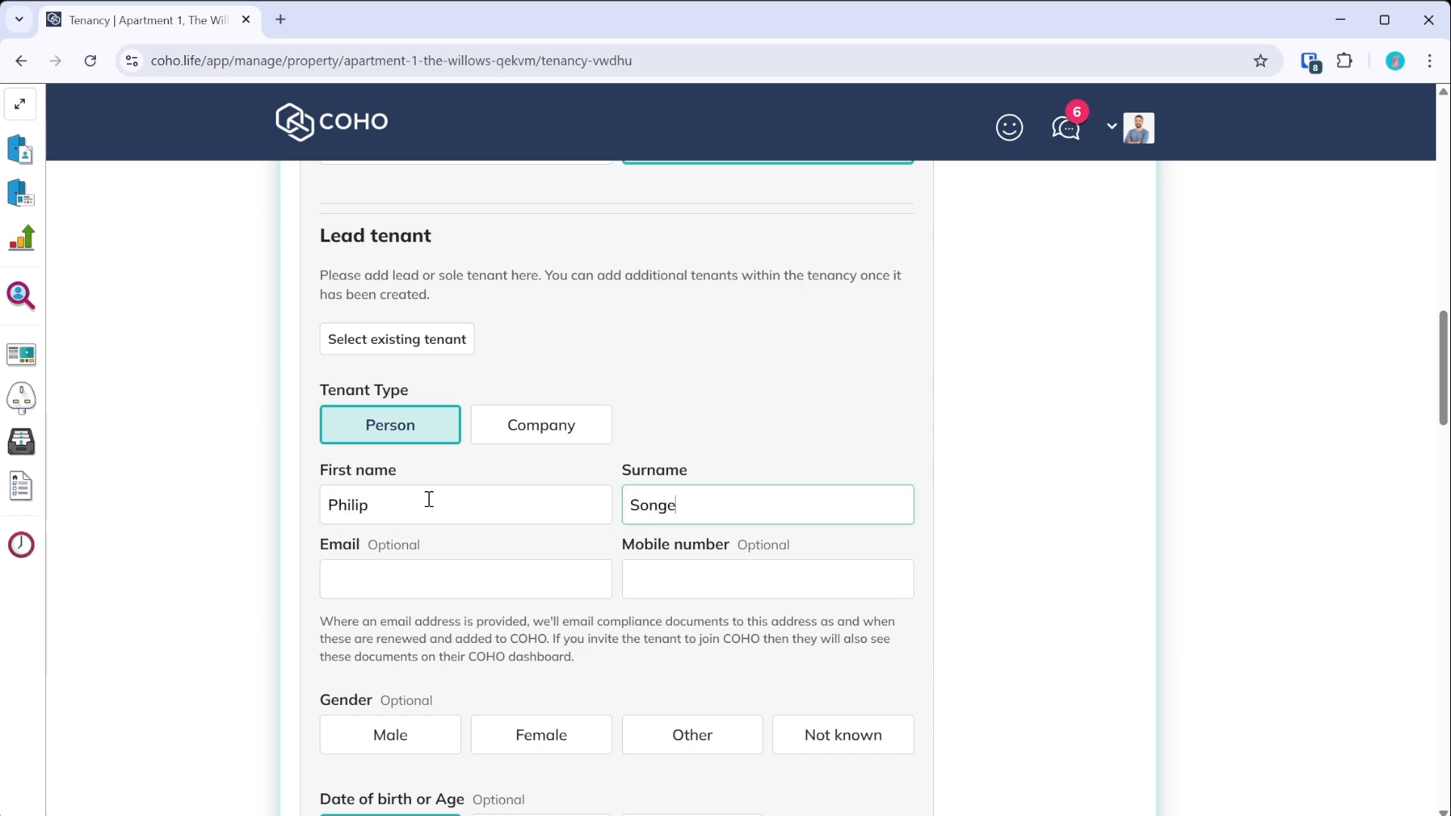
pyautogui.scroll(-2, 454, 499)
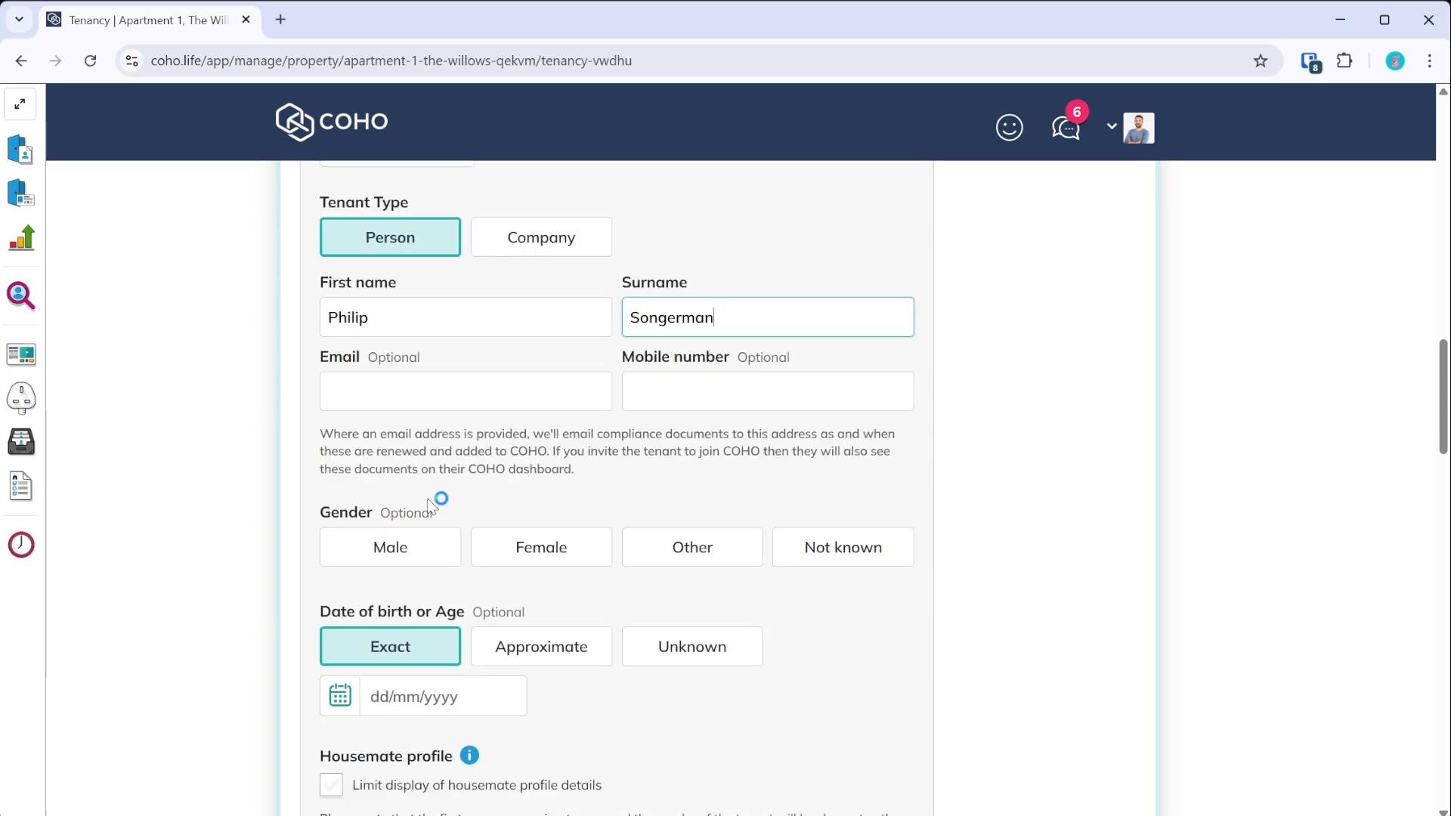
pyautogui.click(876, 556)
pyautogui.click(684, 644)
# - Limit what housemates see of the tenant's profile and create the tenancy
pyautogui.scroll(-2, 684, 648)
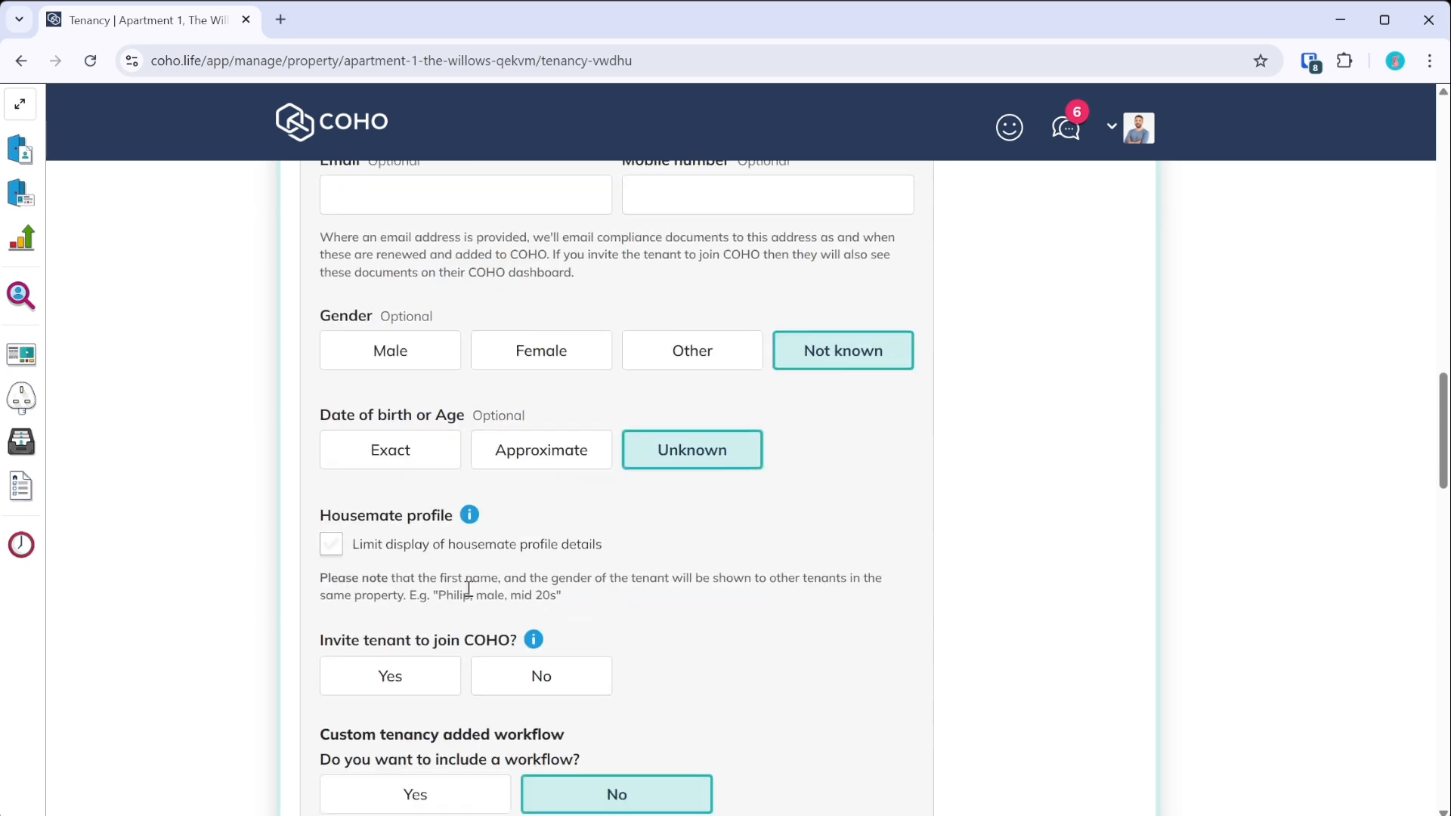
pyautogui.click(505, 542)
pyautogui.scroll(2, 677, 604)
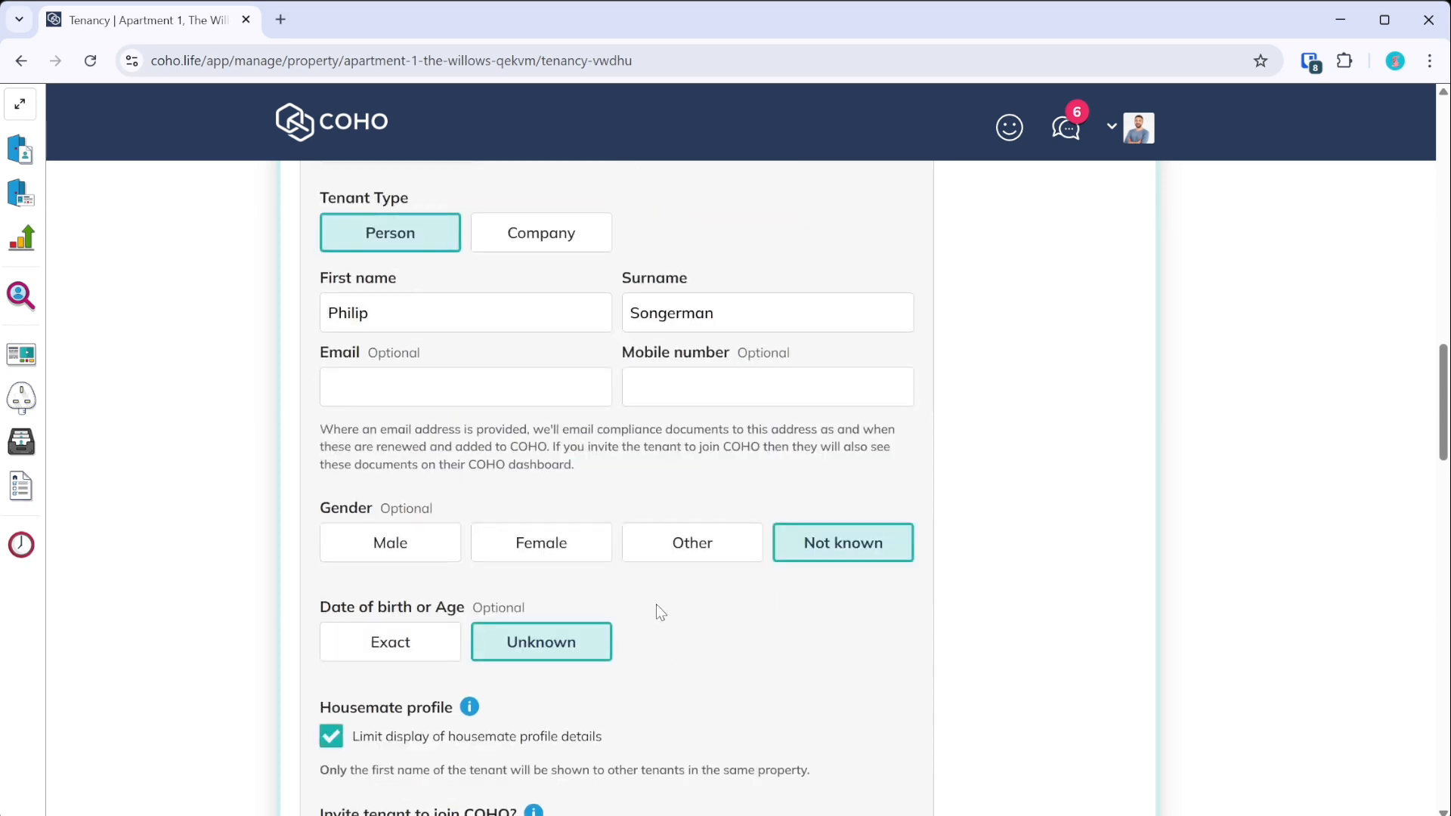
pyautogui.scroll(-4, 529, 517)
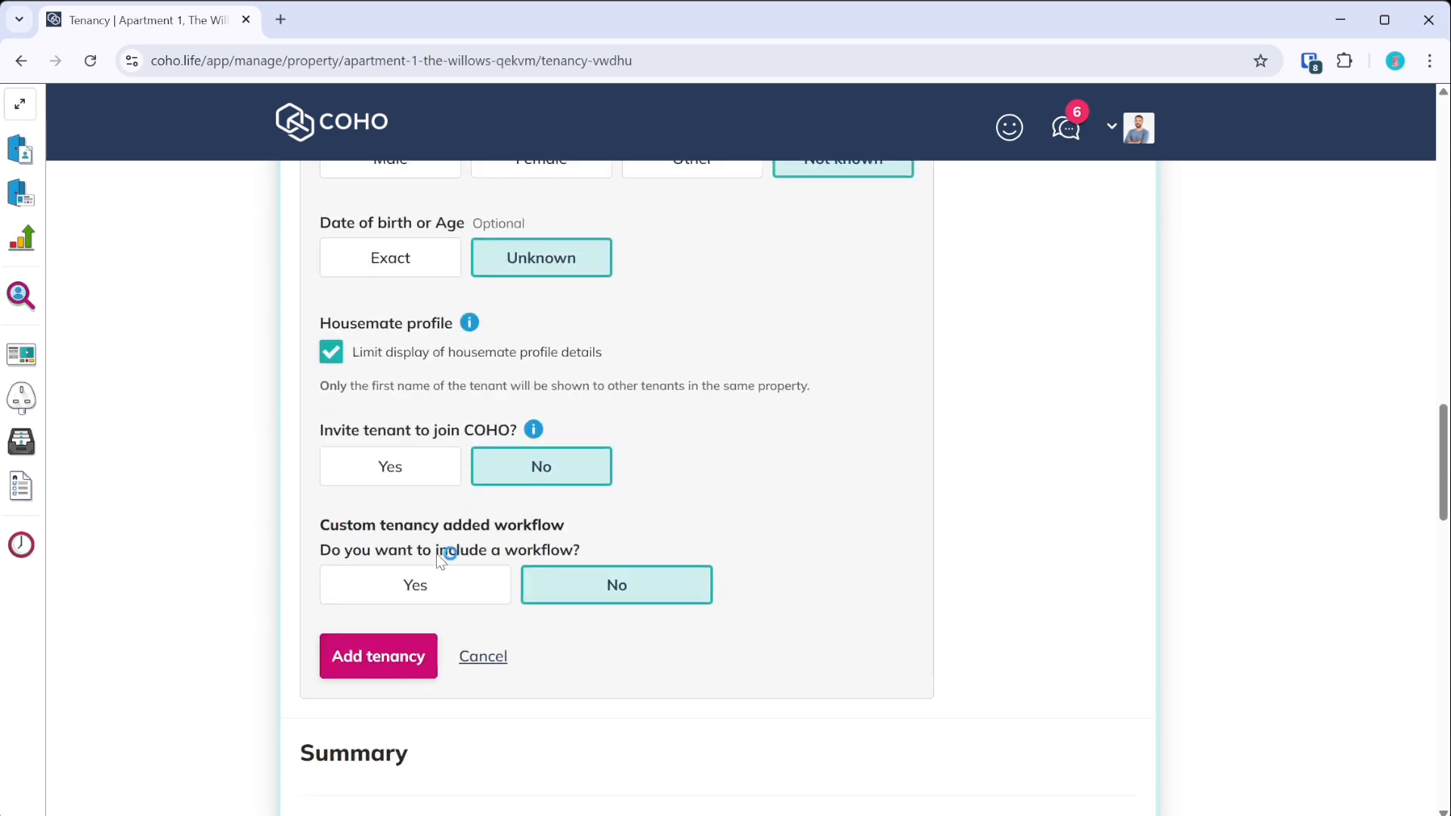
pyautogui.click(394, 655)
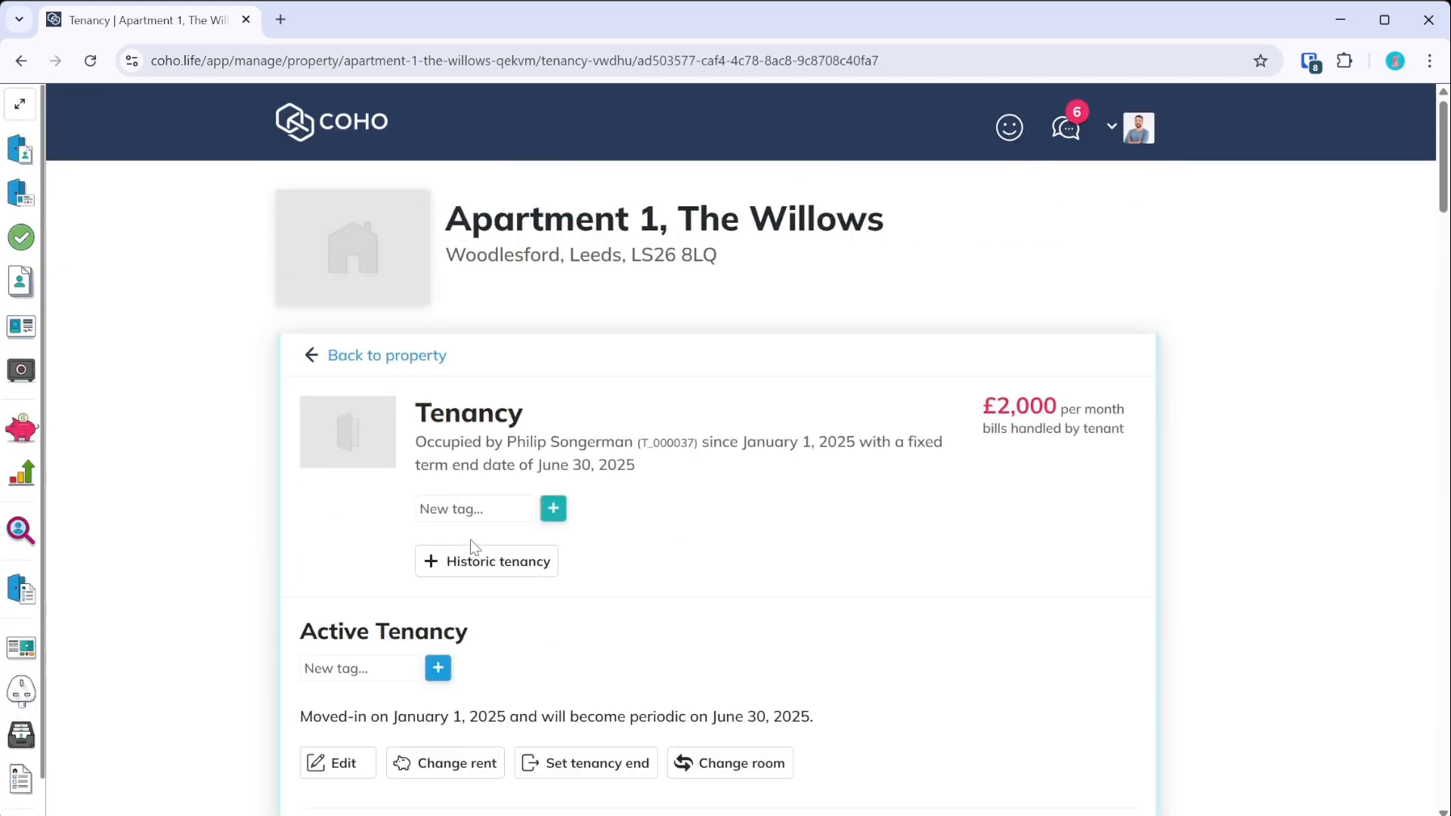
# - Expand the tenancy's Rent Collection section
pyautogui.scroll(-6, 642, 446)
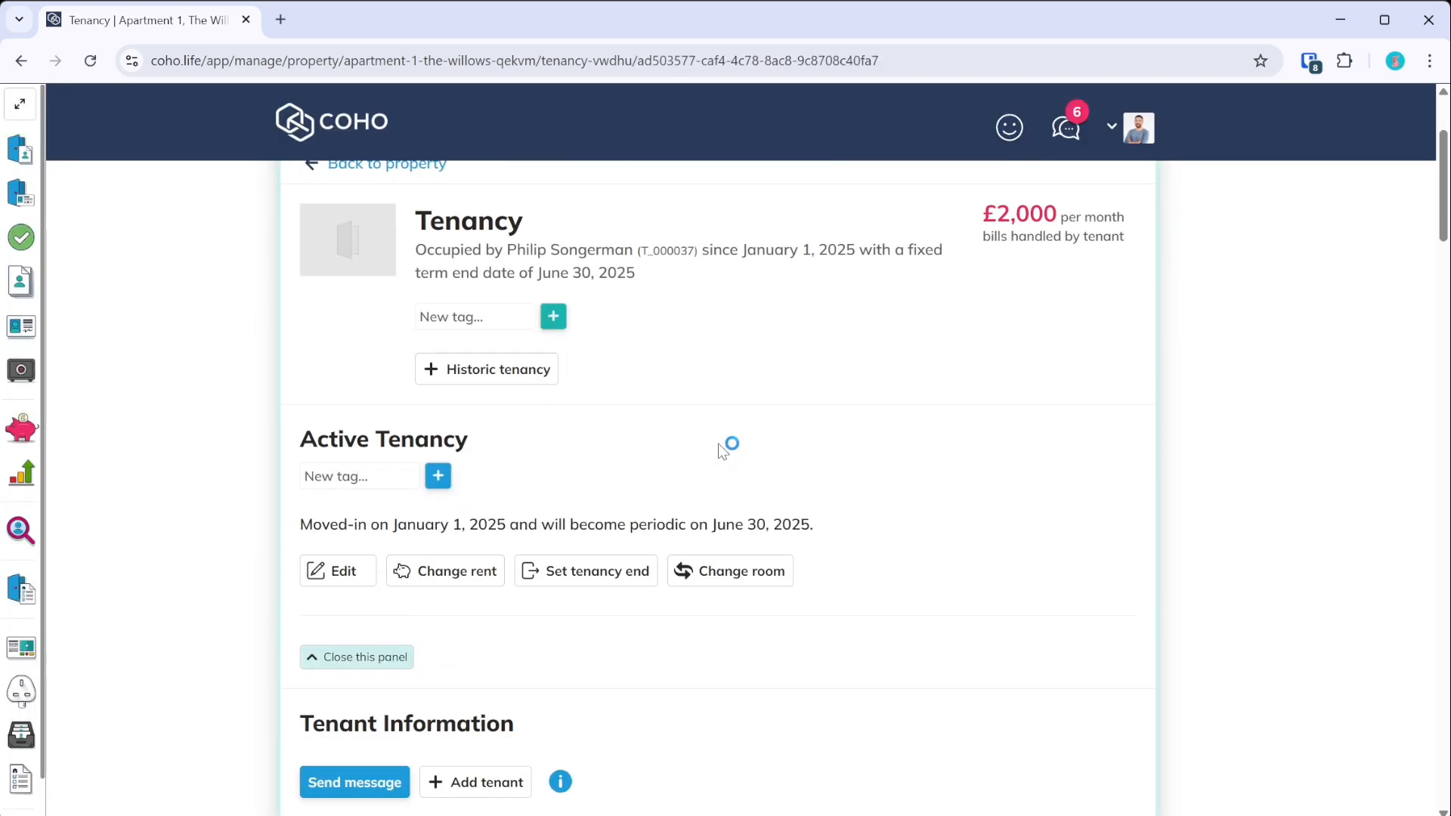
pyautogui.scroll(-12, 642, 445)
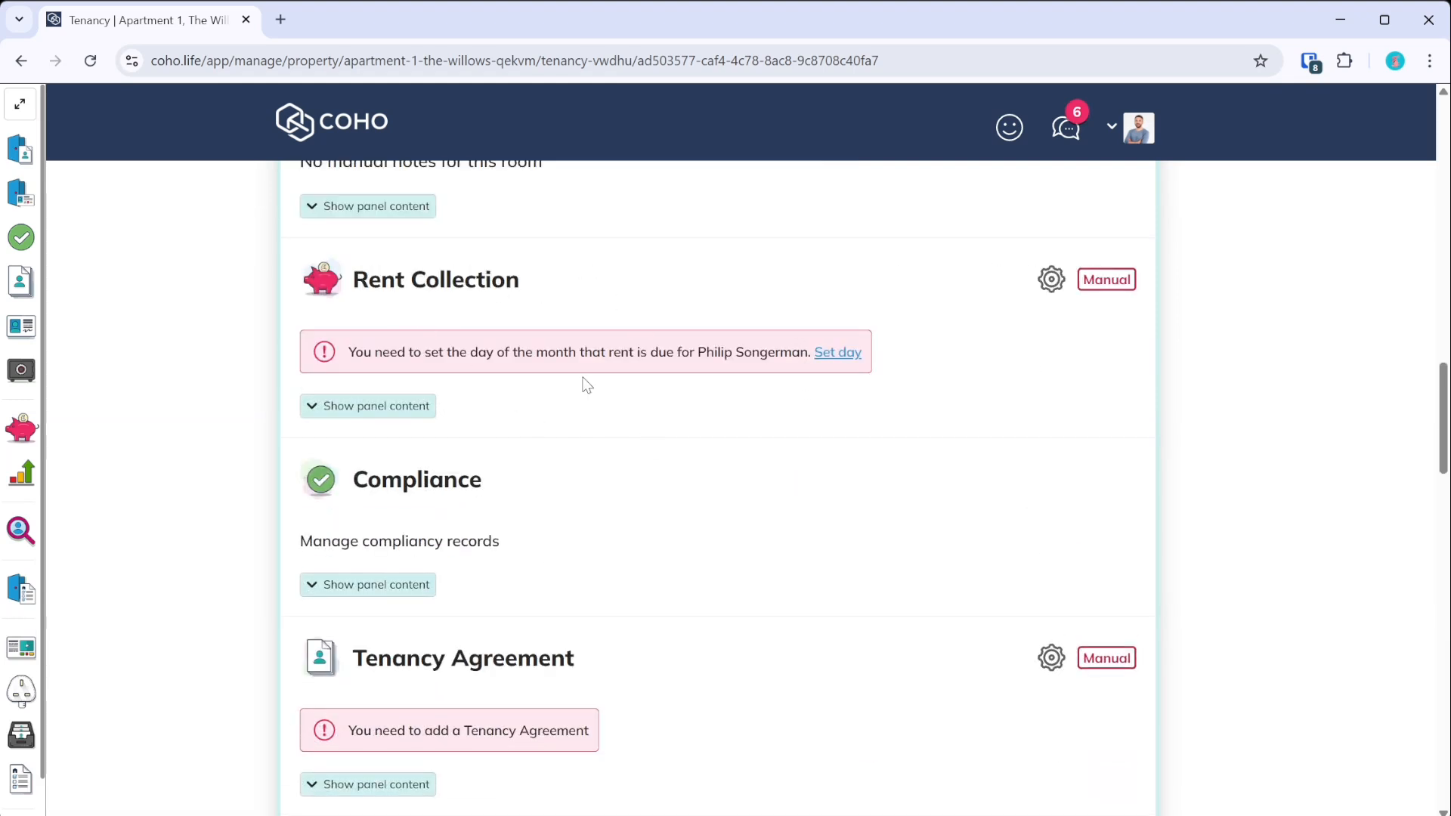
pyautogui.click(406, 409)
pyautogui.scroll(2, 509, 392)
pyautogui.scroll(-2, 511, 395)
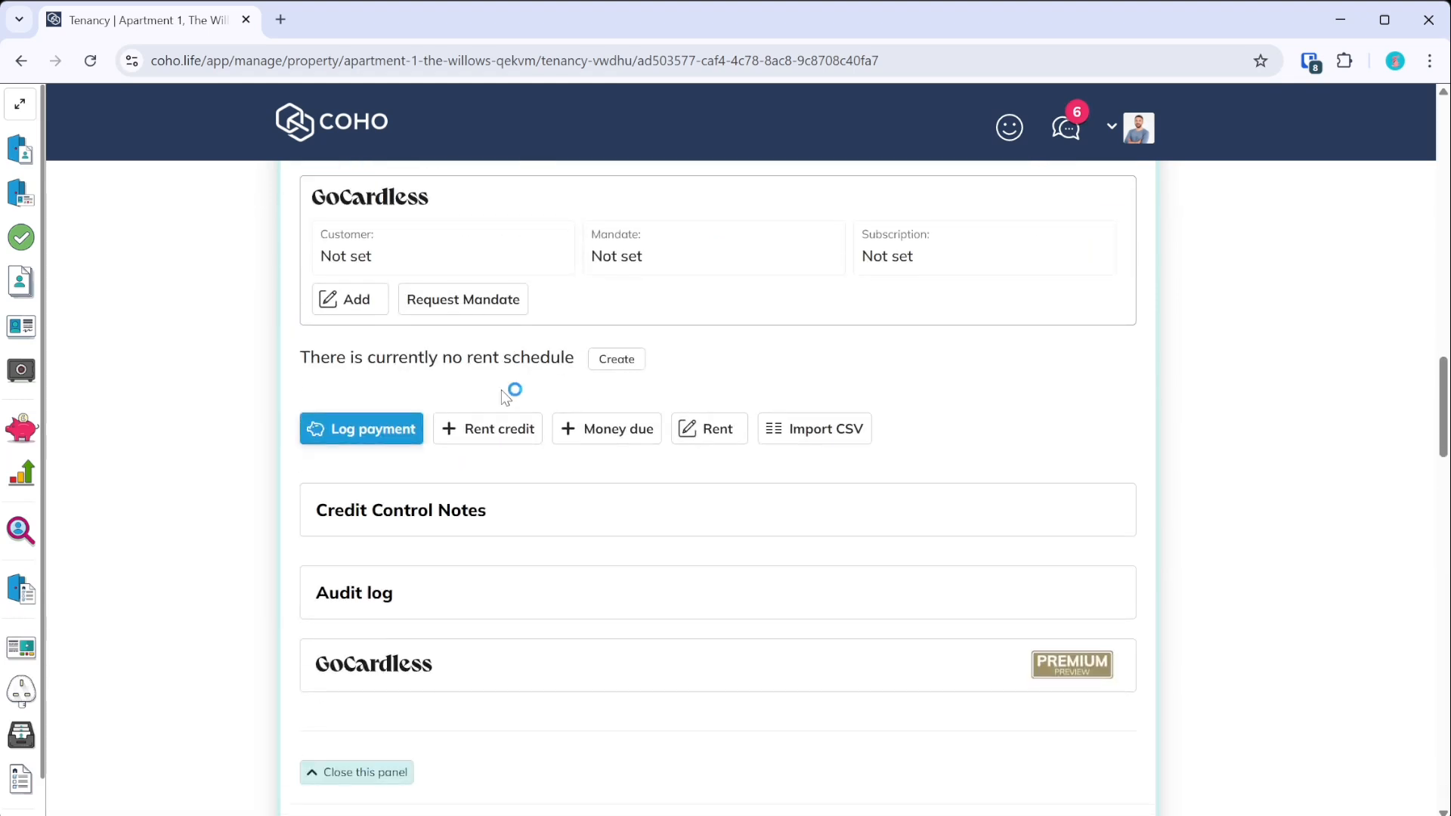
# - Save a rent schedule that generates rent due from the tenancy start date
pyautogui.click(610, 368)
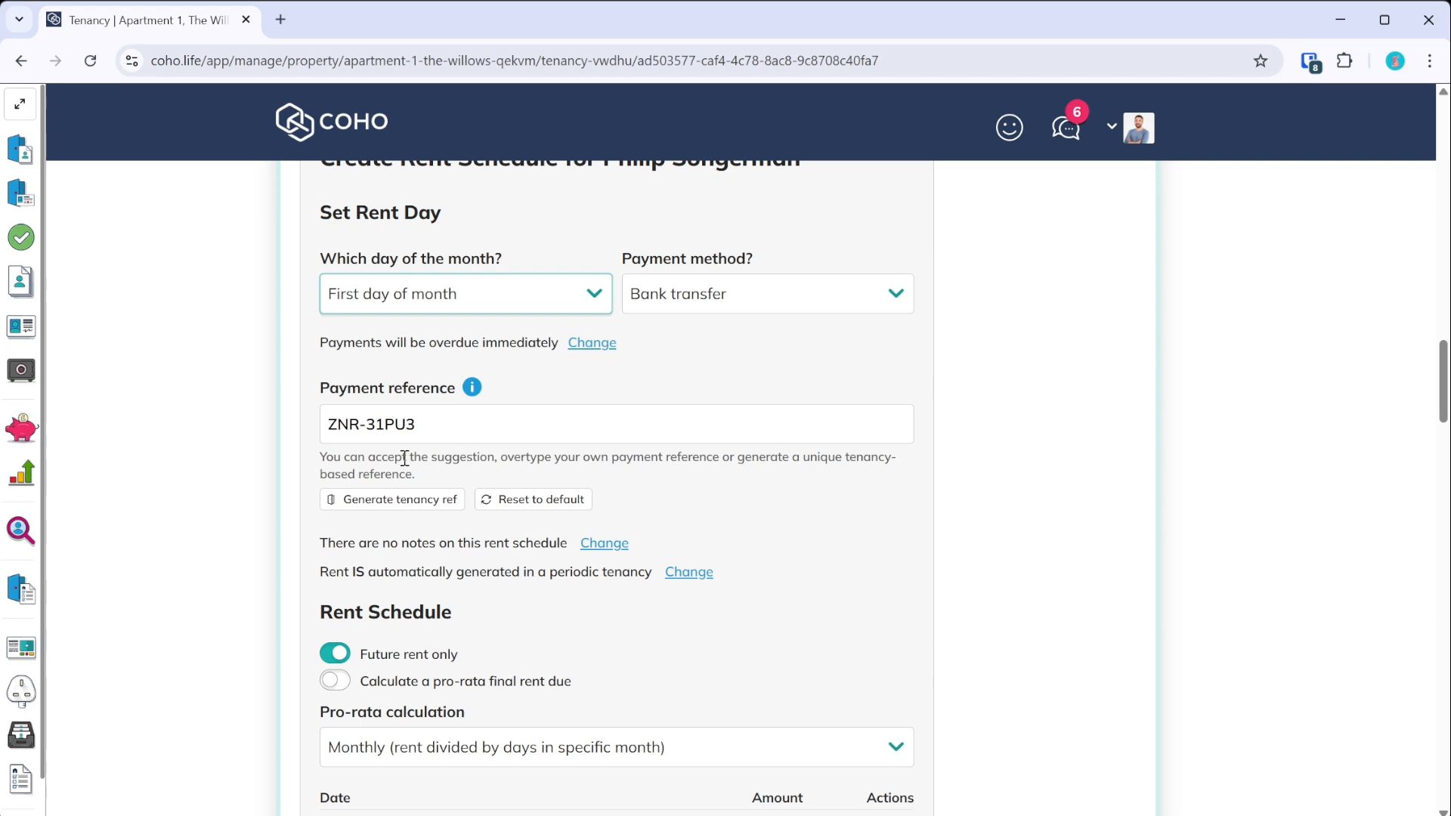
pyautogui.scroll(-2, 404, 457)
pyautogui.click(333, 481)
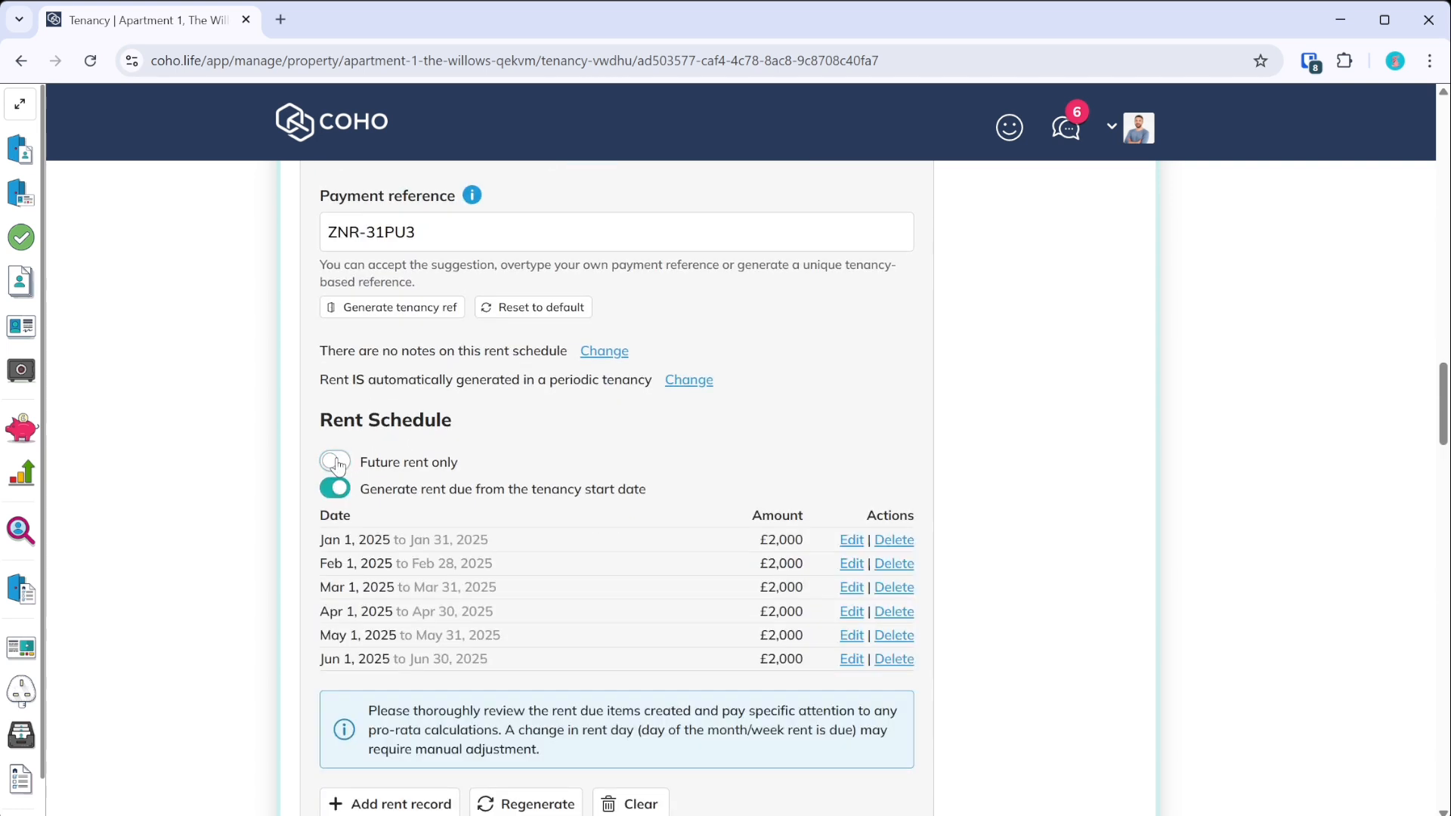
pyautogui.scroll(-2, 358, 338)
pyautogui.scroll(-2, 582, 476)
pyautogui.click(412, 555)
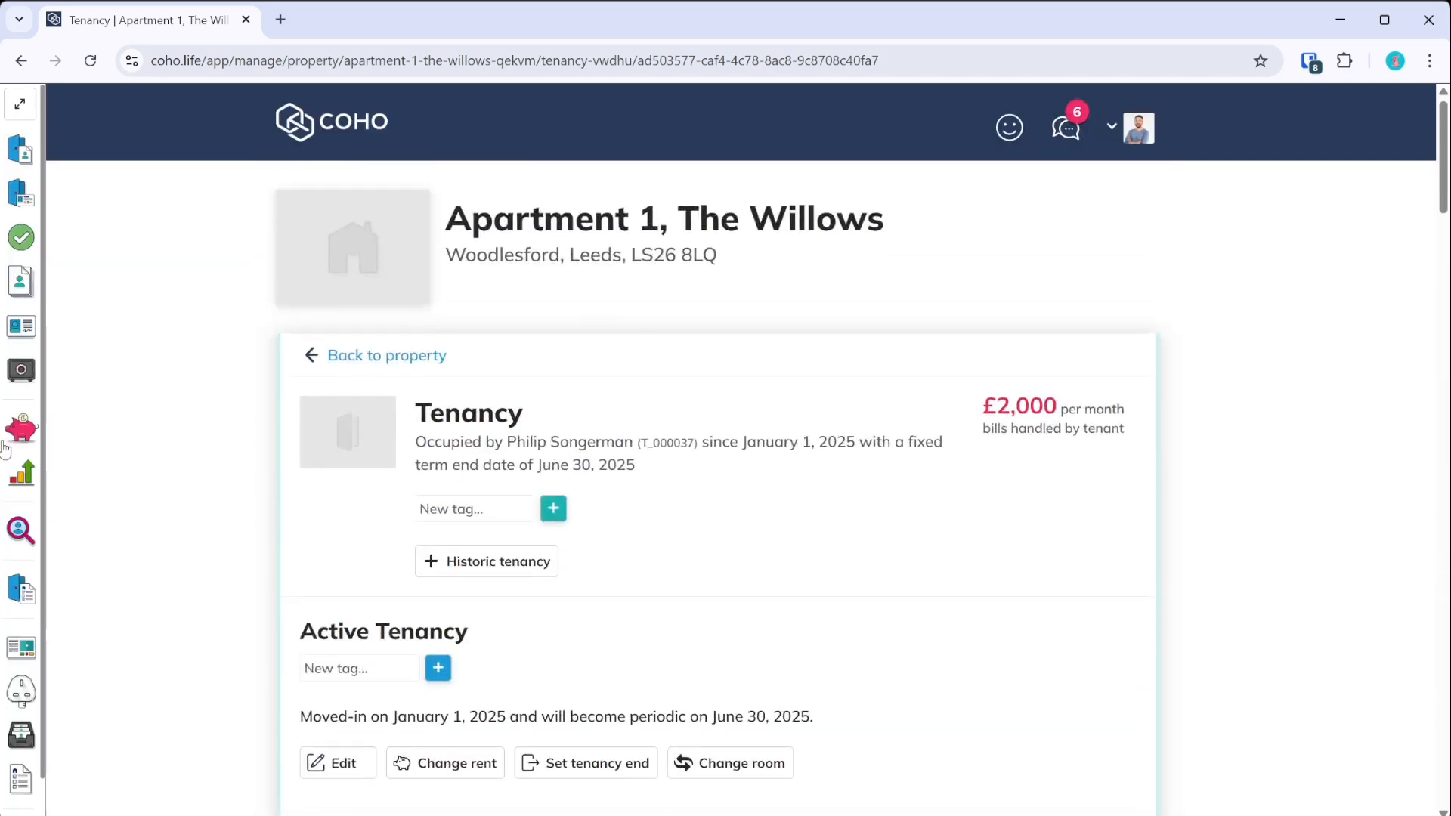
pyautogui.click(34, 437)
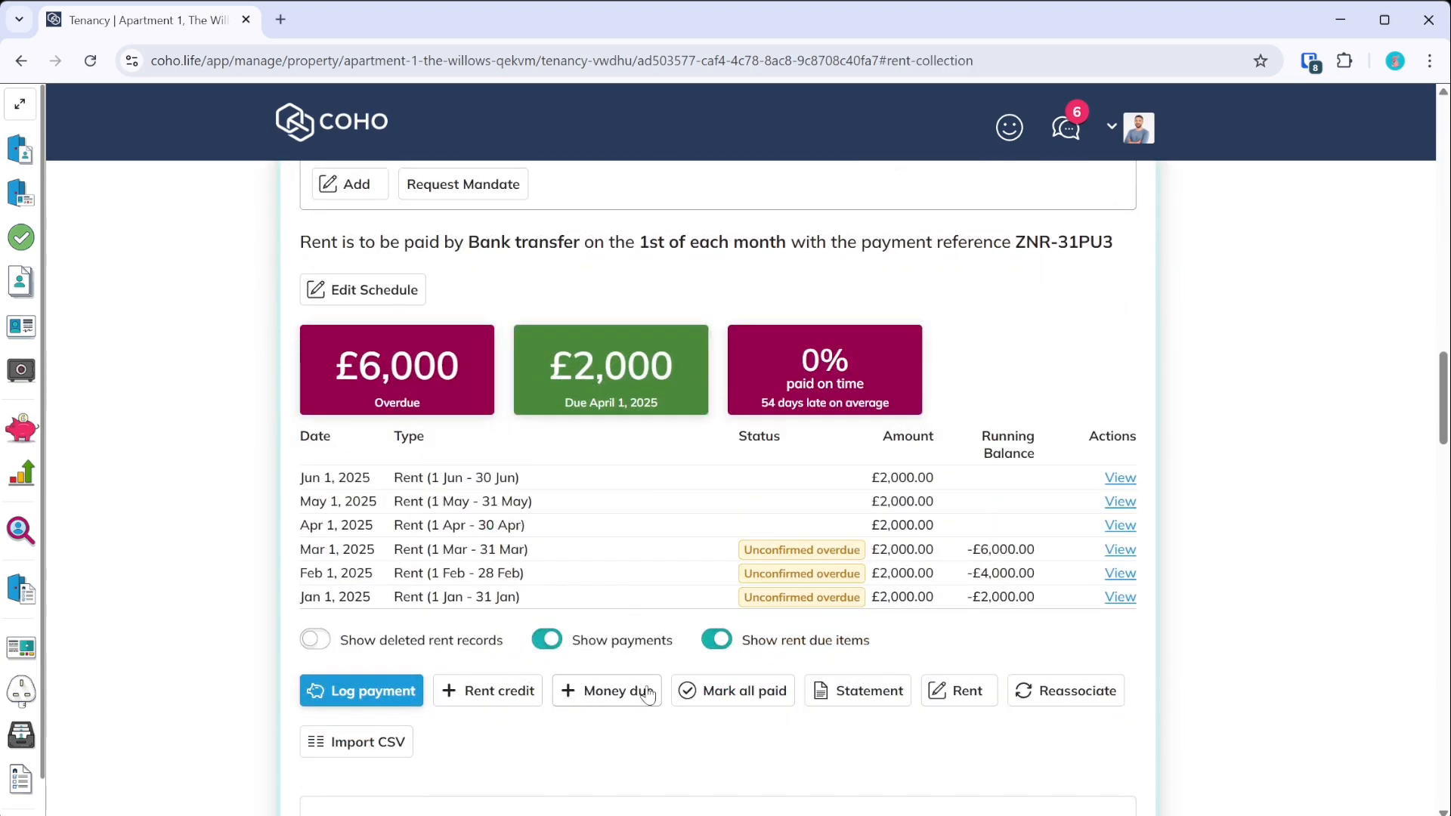
pyautogui.scroll(-3, 639, 605)
# - Add a tenant Deposit charge due 01/01/2025 with the note 'Paid over to TDS'
pyautogui.click(568, 412)
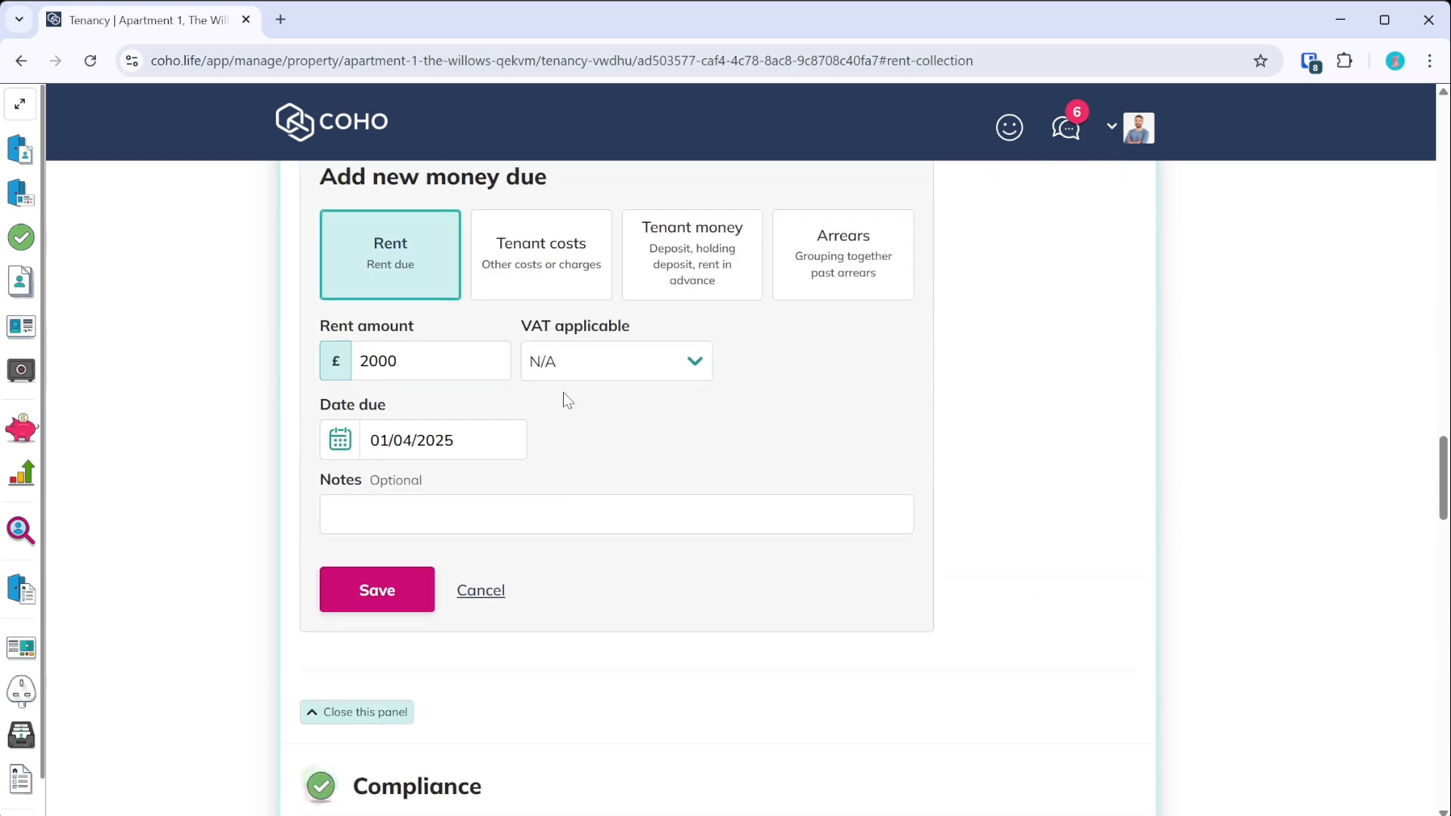
pyautogui.click(742, 270)
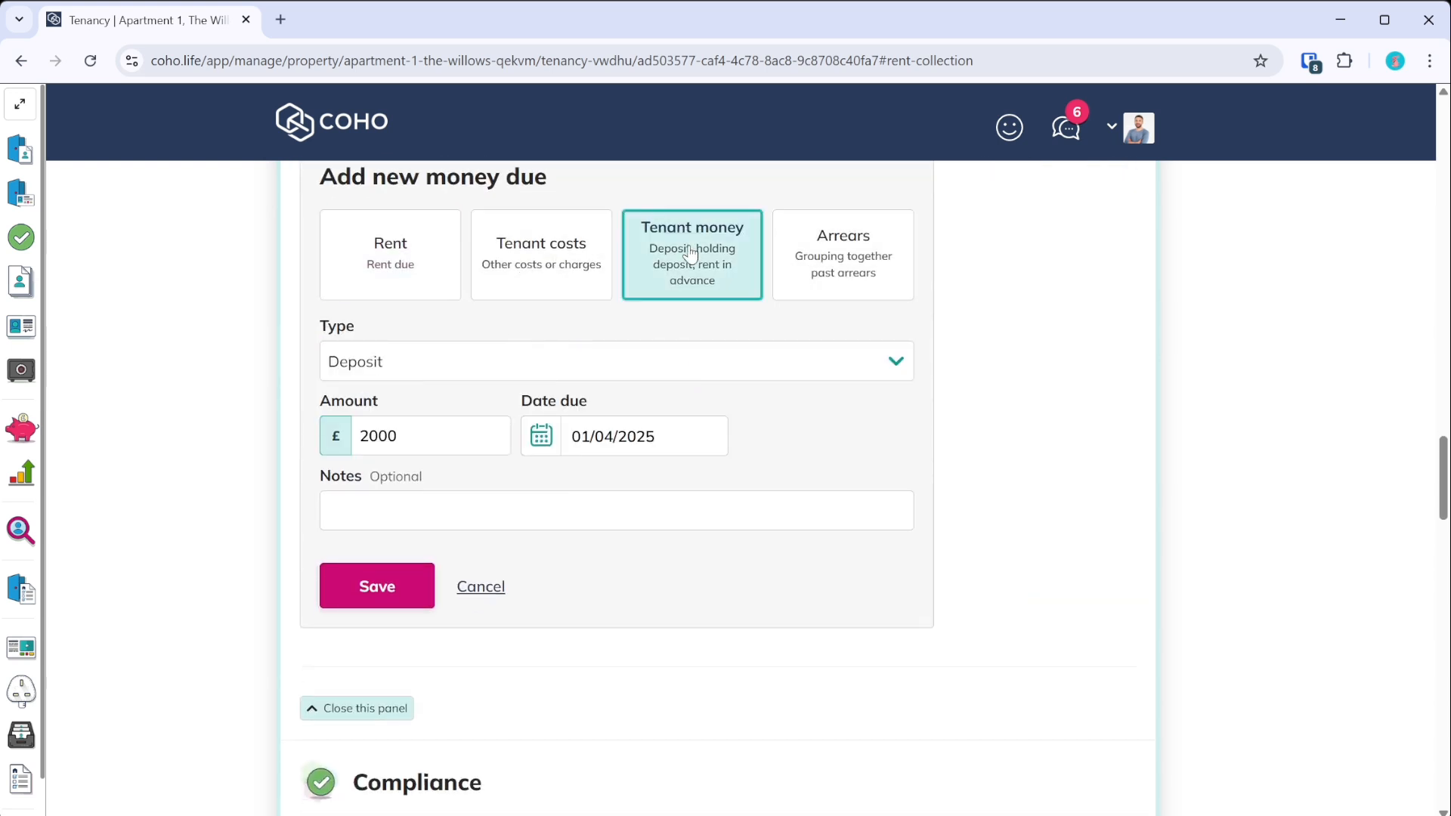
pyautogui.click(582, 444)
pyautogui.click(743, 442)
pyautogui.click(742, 442)
pyautogui.click(743, 443)
pyautogui.click(624, 572)
pyautogui.click(460, 499)
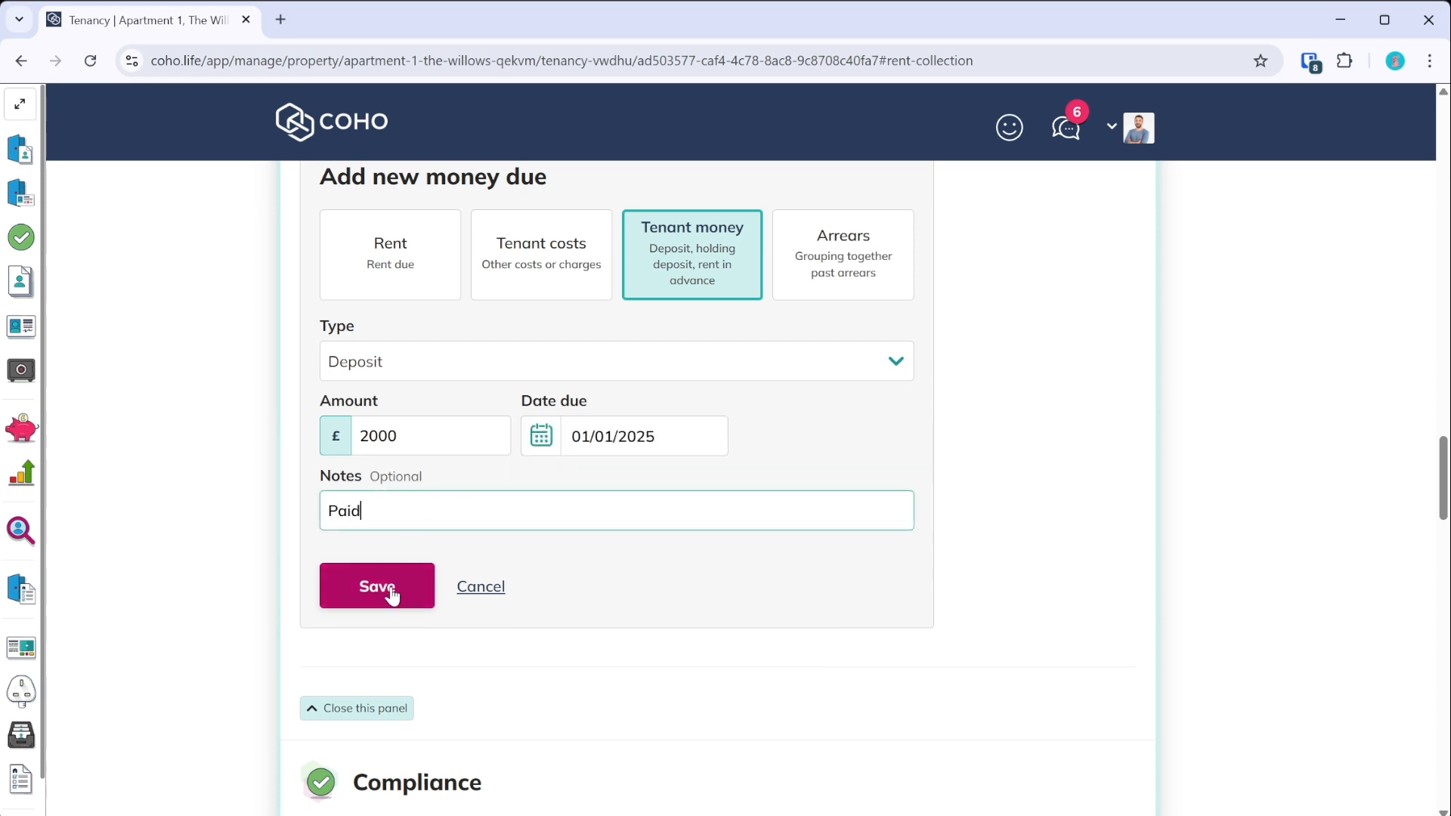
pyautogui.write('Paid over to TDS')
pyautogui.click(390, 591)
pyautogui.scroll(-3, 468, 545)
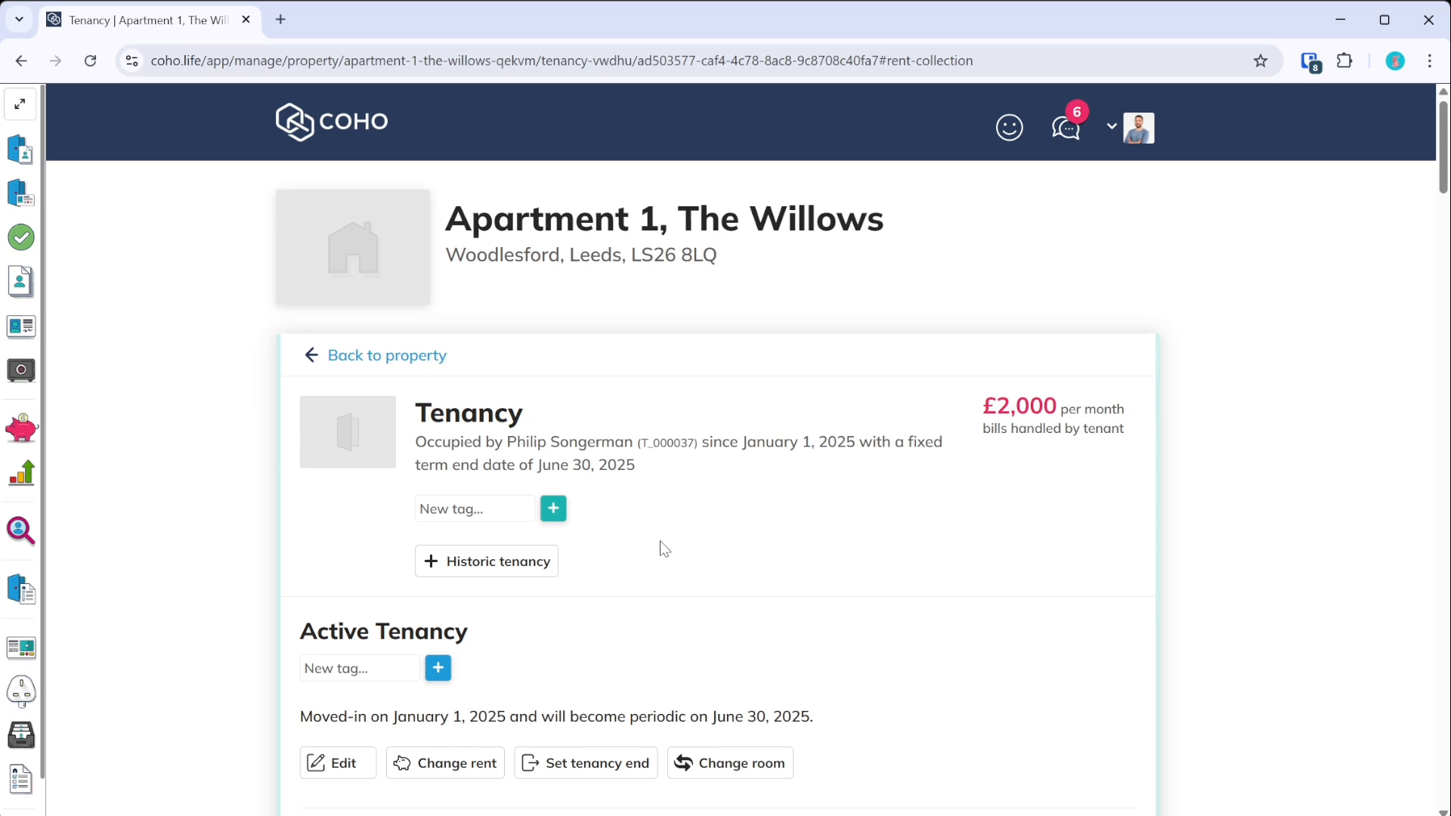
# - Log a rent payment with the amount paid set to 8000
pyautogui.click(24, 444)
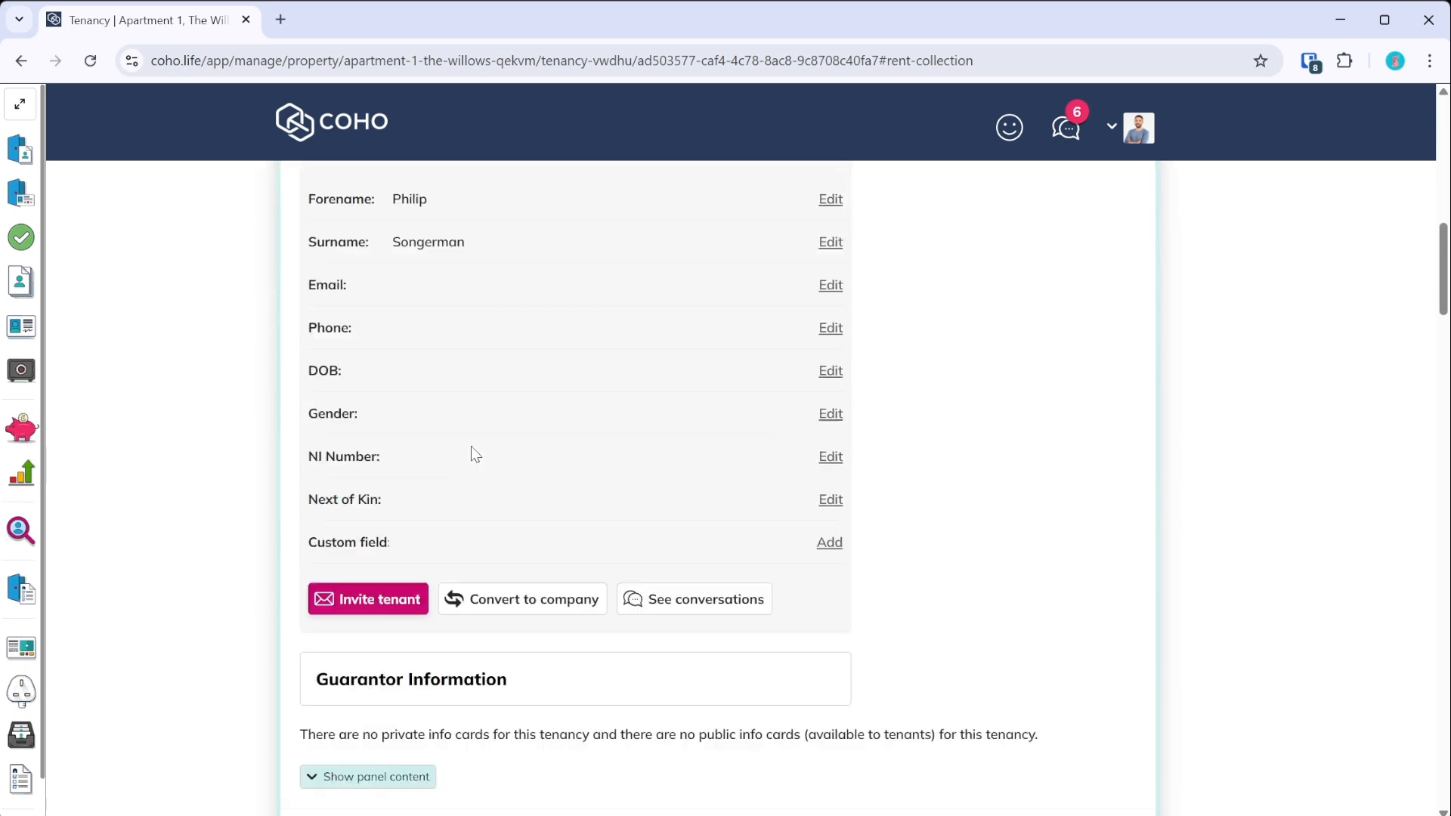
pyautogui.scroll(-2, 498, 484)
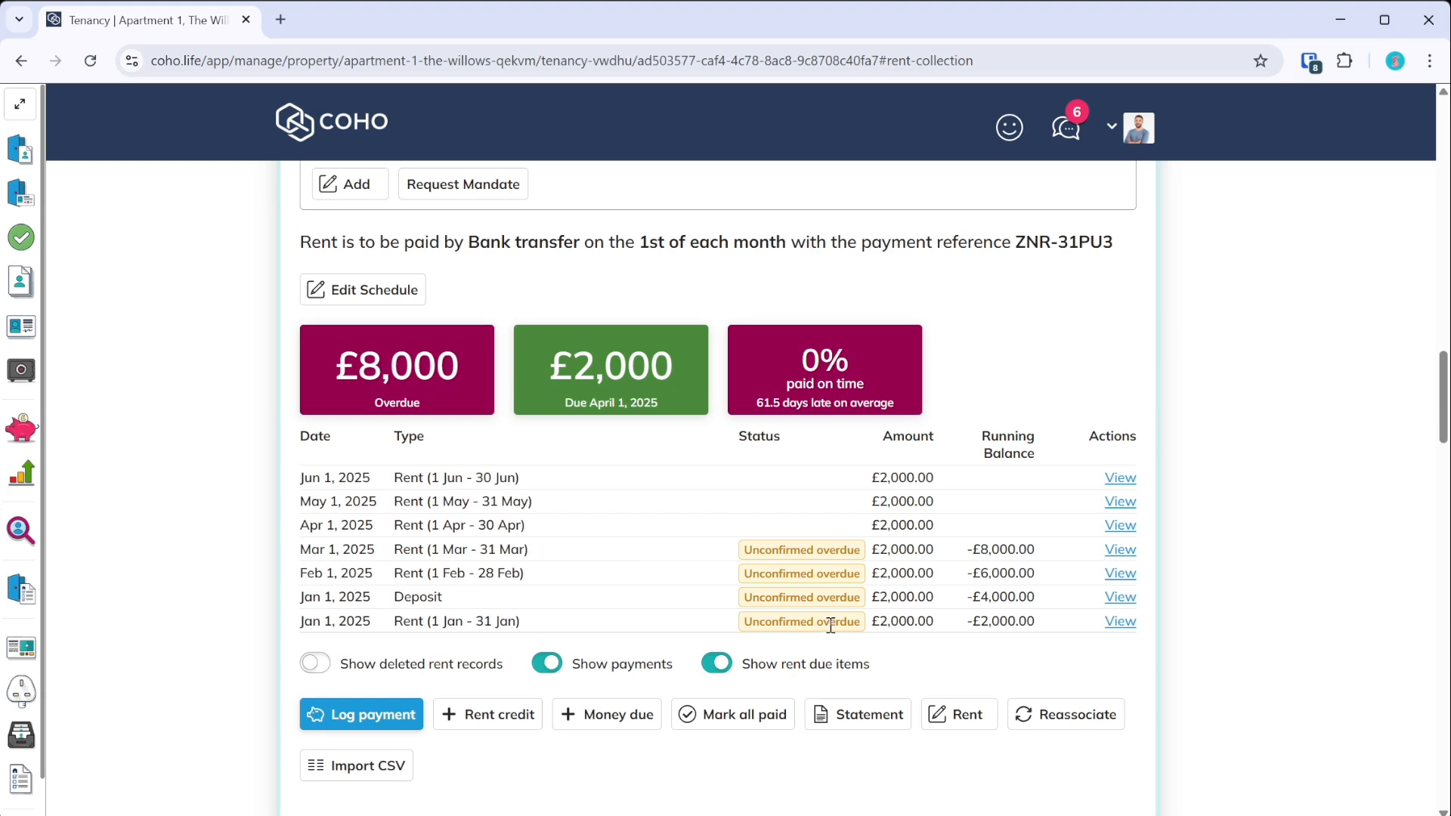
pyautogui.click(362, 715)
pyautogui.moveTo(420, 281); pyautogui.dragTo(378, 281)
pyautogui.scroll(-3, 427, 514)
pyautogui.scroll(3, 427, 514)
pyautogui.scroll(2, 427, 514)
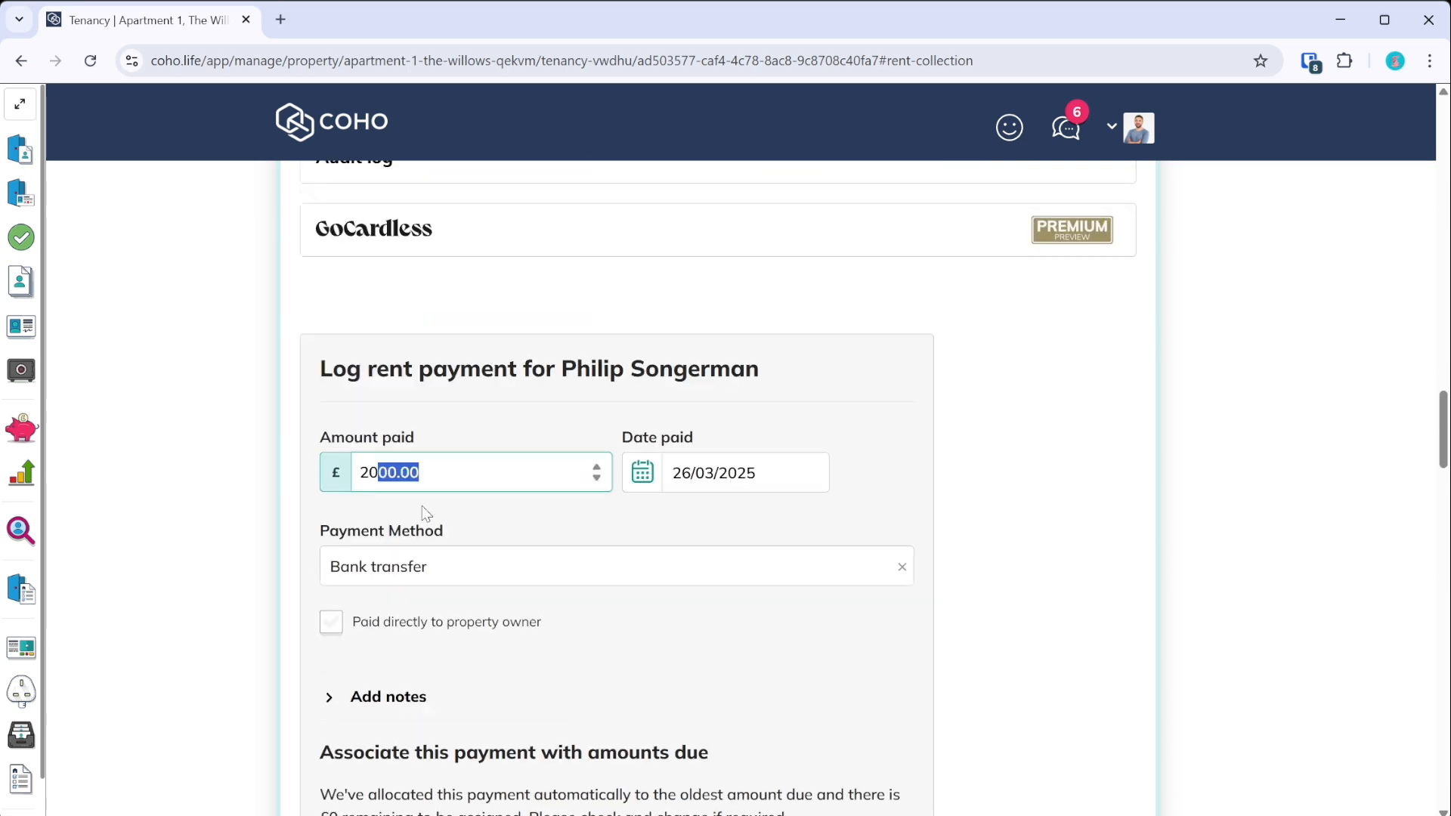
pyautogui.write('800')
pyautogui.hotkey('ctrl', 'a')
pyautogui.write('8000')
pyautogui.scroll(-1, 436, 512)
pyautogui.scroll(-5, 438, 518)
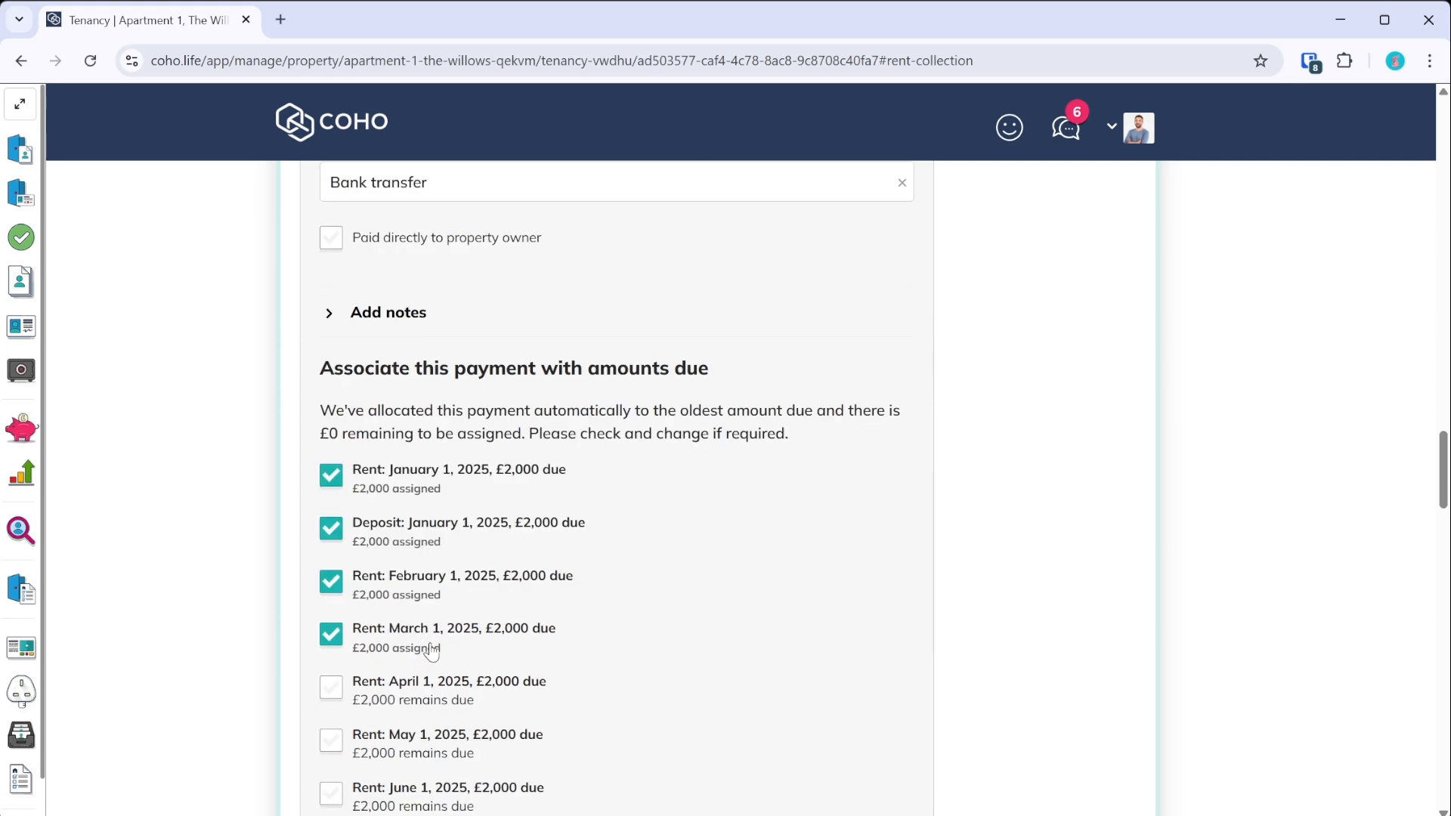
pyautogui.scroll(3, 429, 655)
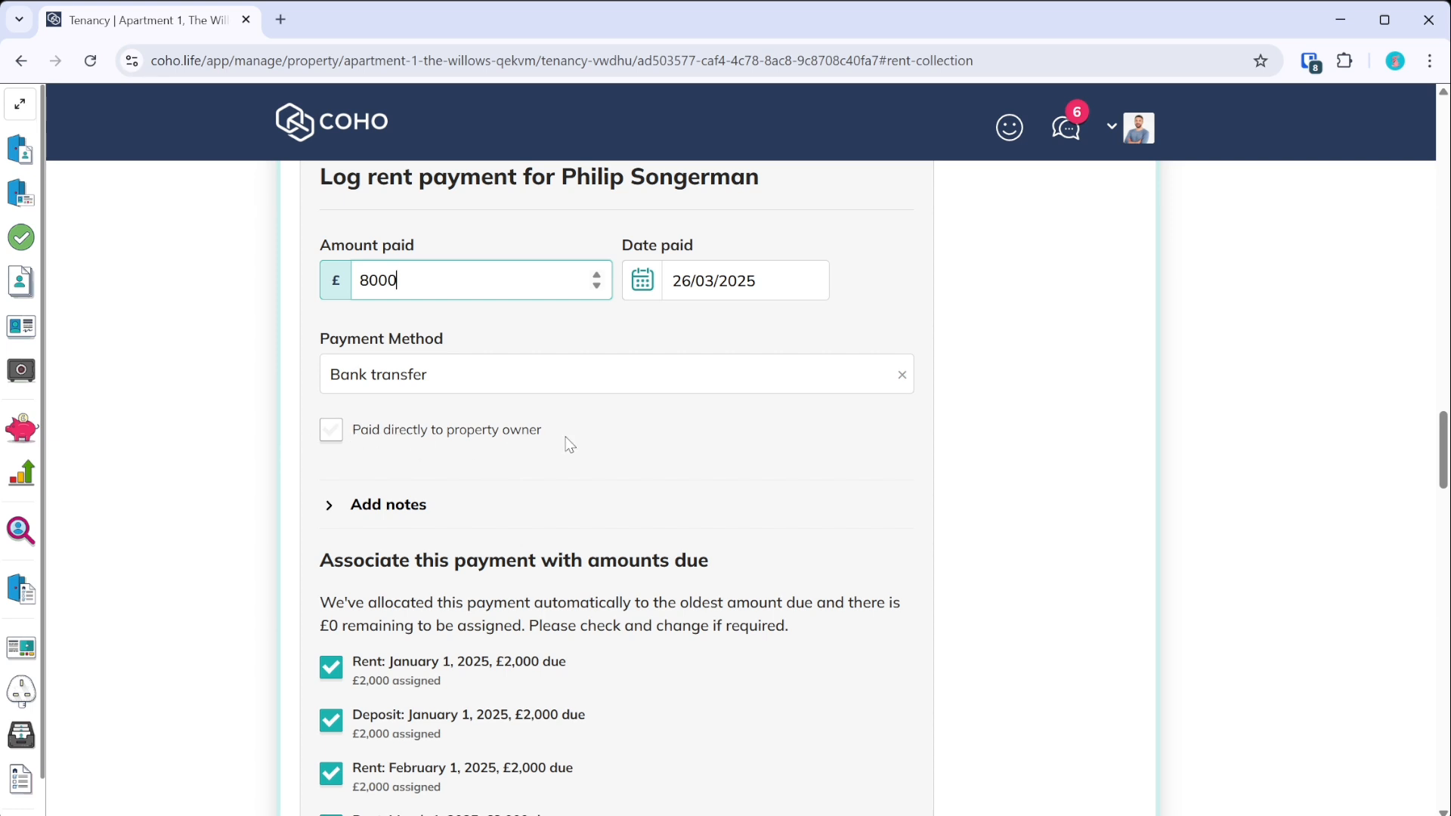
pyautogui.scroll(3, 602, 492)
pyautogui.click(918, 490)
# - Date the payment 01/01/2025 and save it
pyautogui.scroll(-5, 748, 651)
pyautogui.scroll(5, 748, 651)
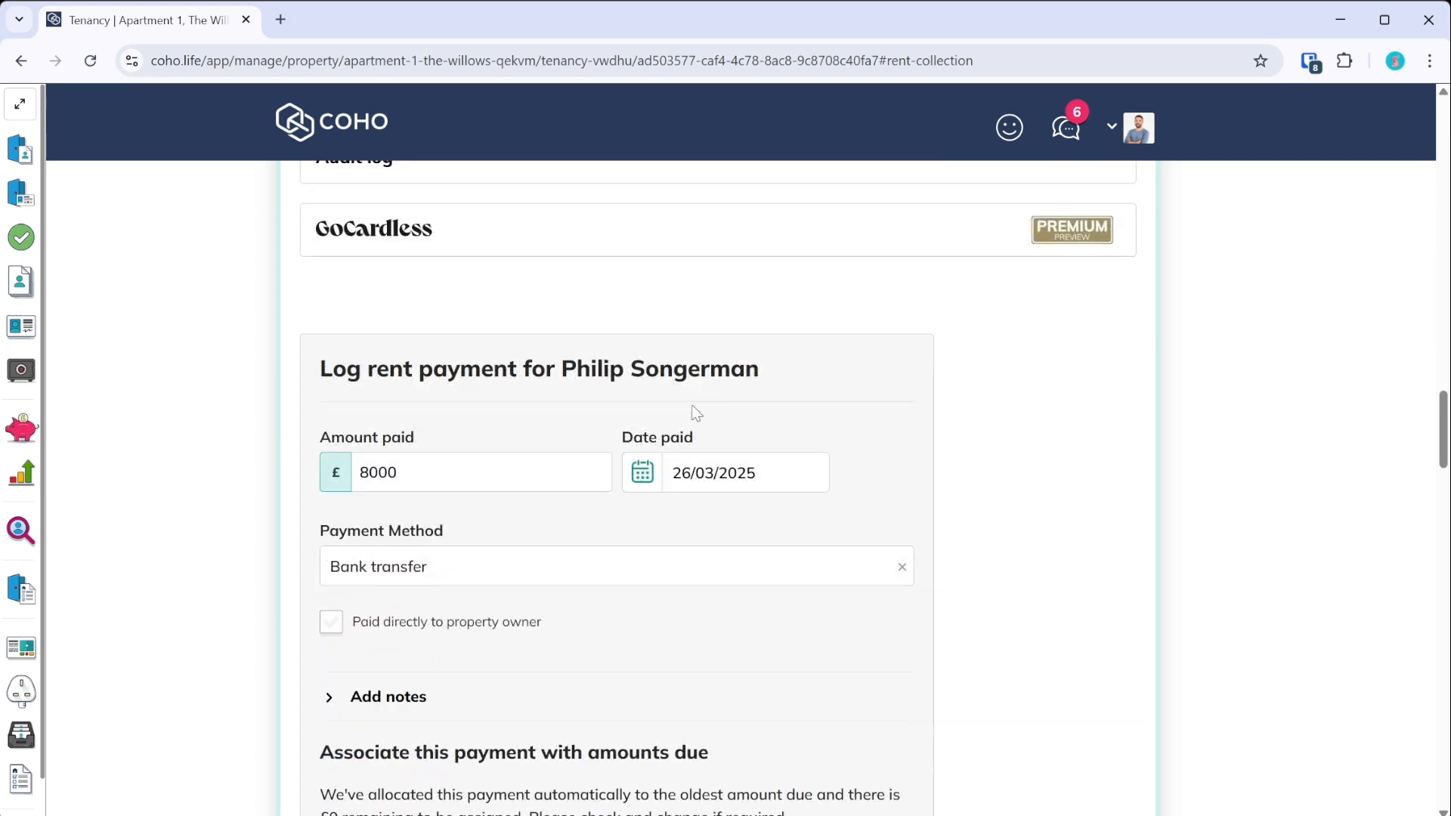
pyautogui.click(703, 477)
pyautogui.click(843, 479)
pyautogui.click(842, 479)
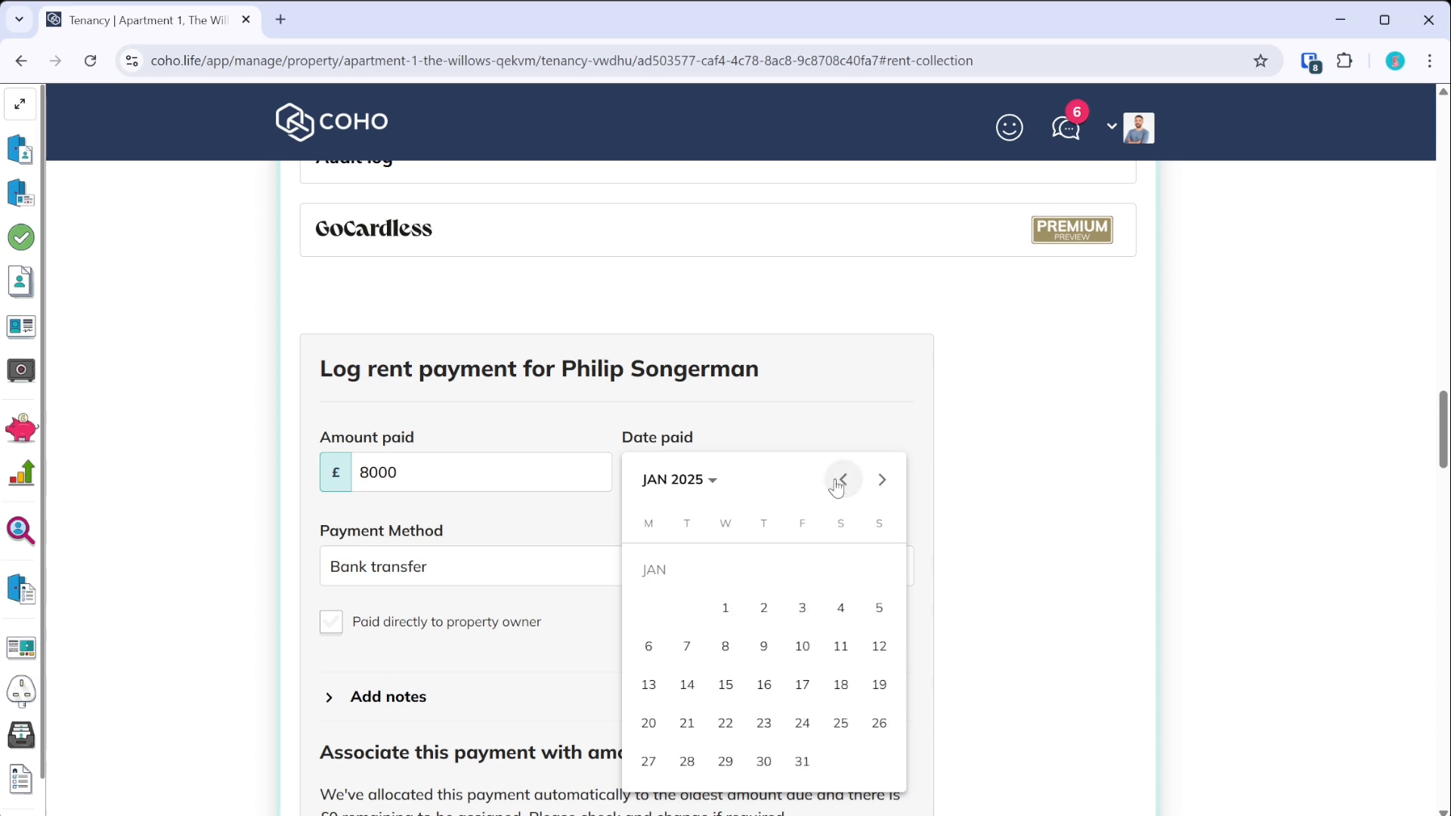
pyautogui.click(726, 609)
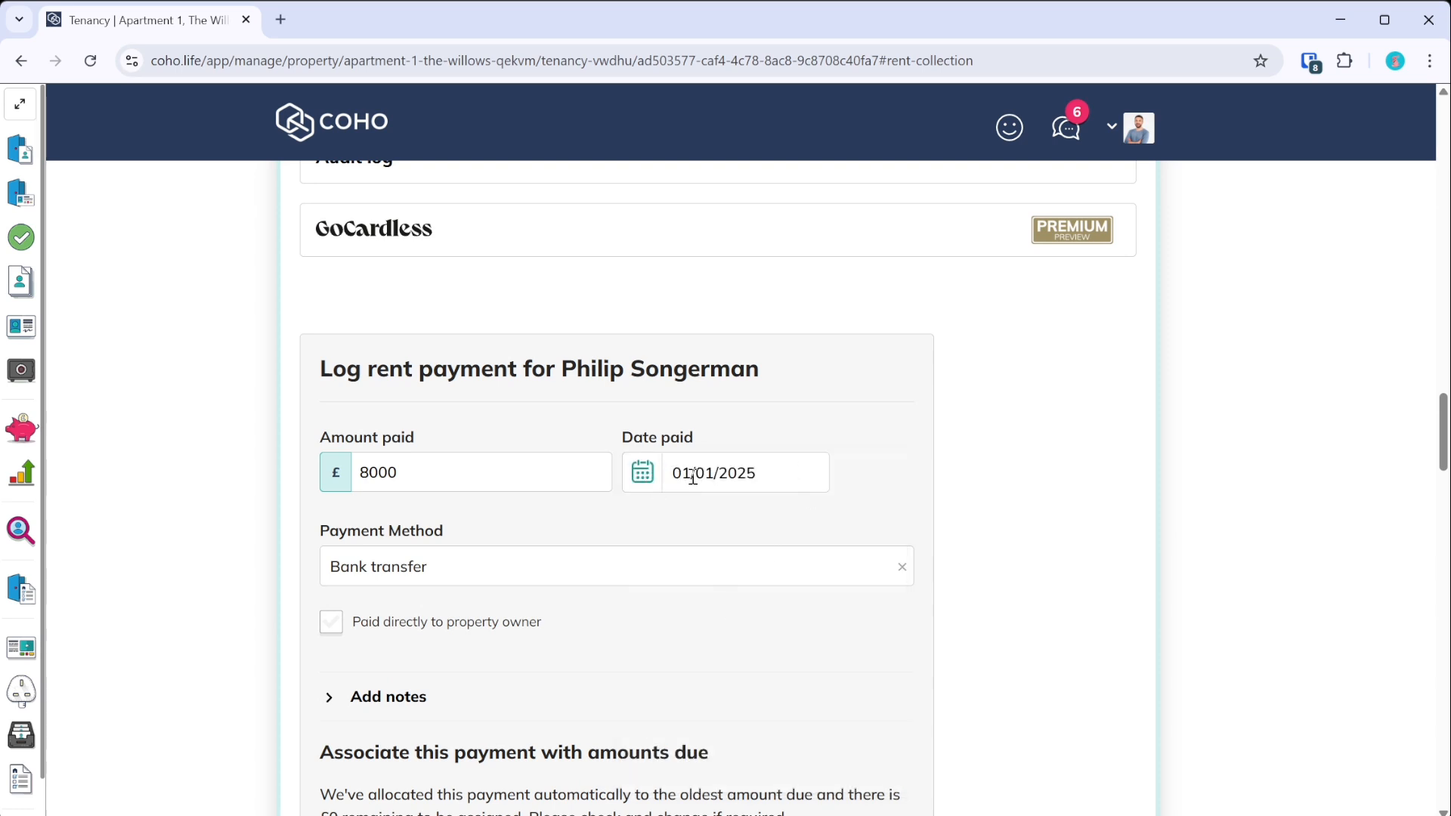
pyautogui.scroll(-3, 684, 600)
pyautogui.scroll(-6, 680, 601)
pyautogui.scroll(1, 680, 601)
pyautogui.click(414, 685)
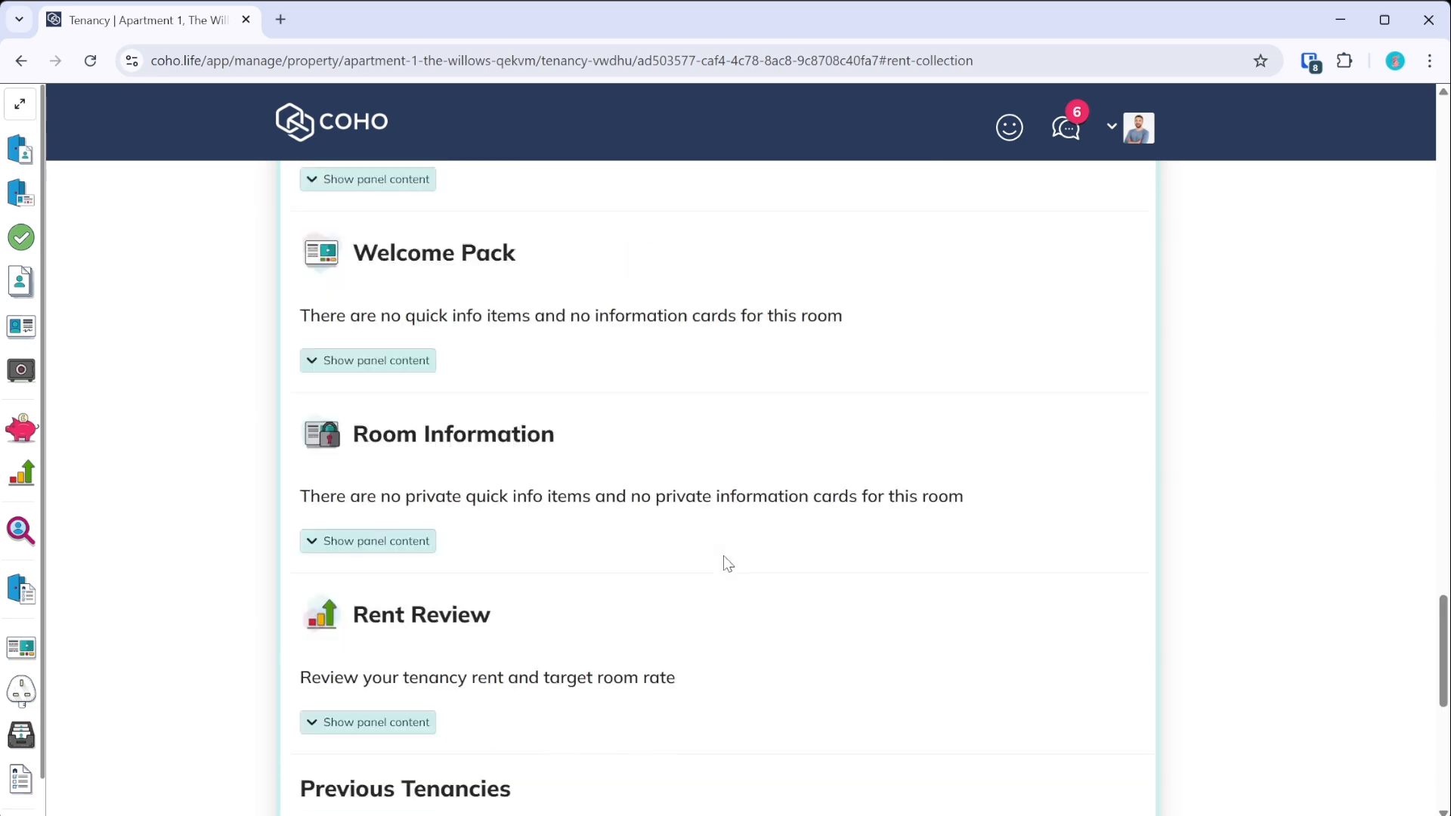
pyautogui.scroll(1, 717, 568)
pyautogui.scroll(-2, 717, 568)
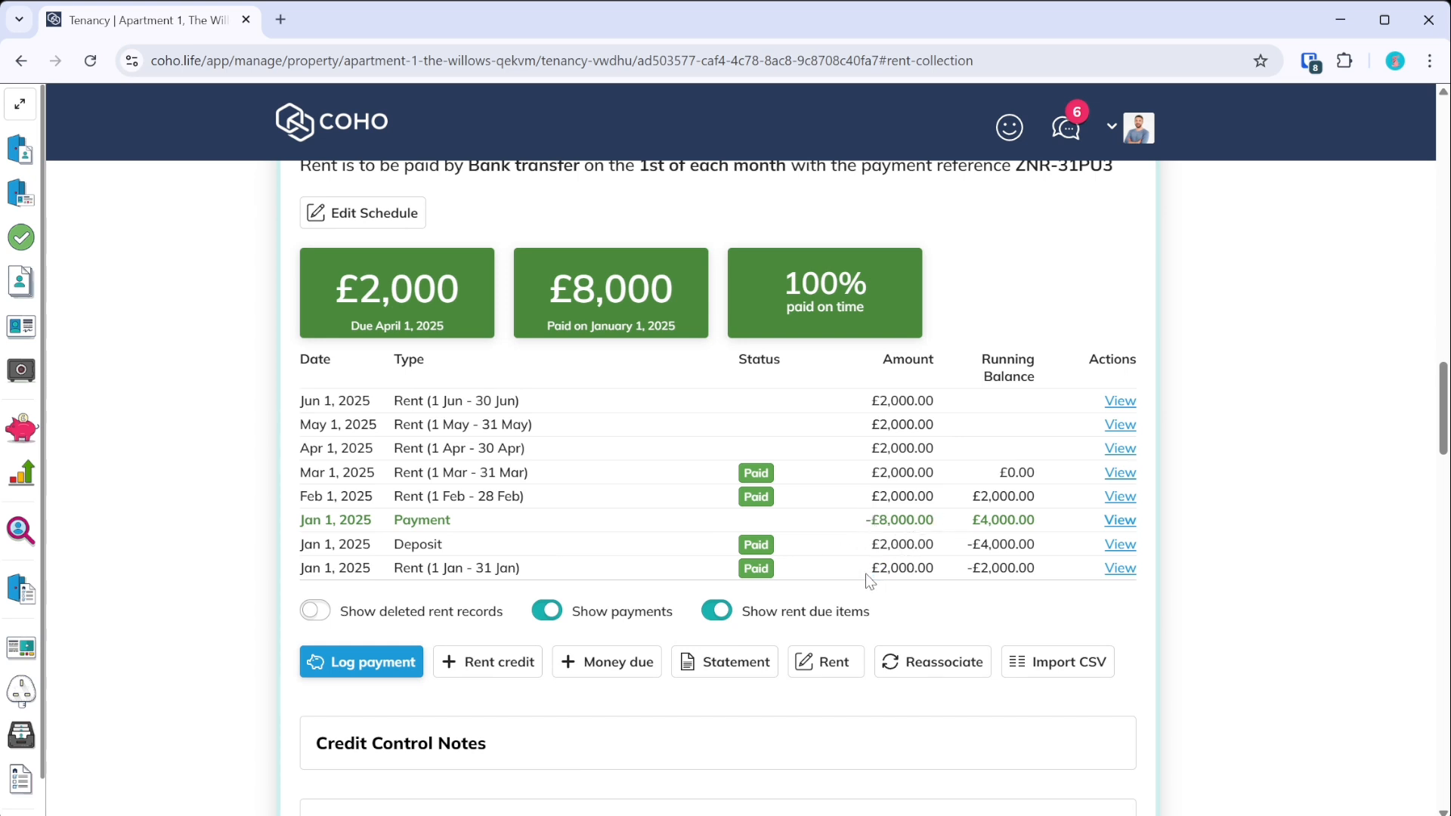
# - Review the Rent and Management Fee items behind the 1 January rent, then close its details
pyautogui.click(1120, 569)
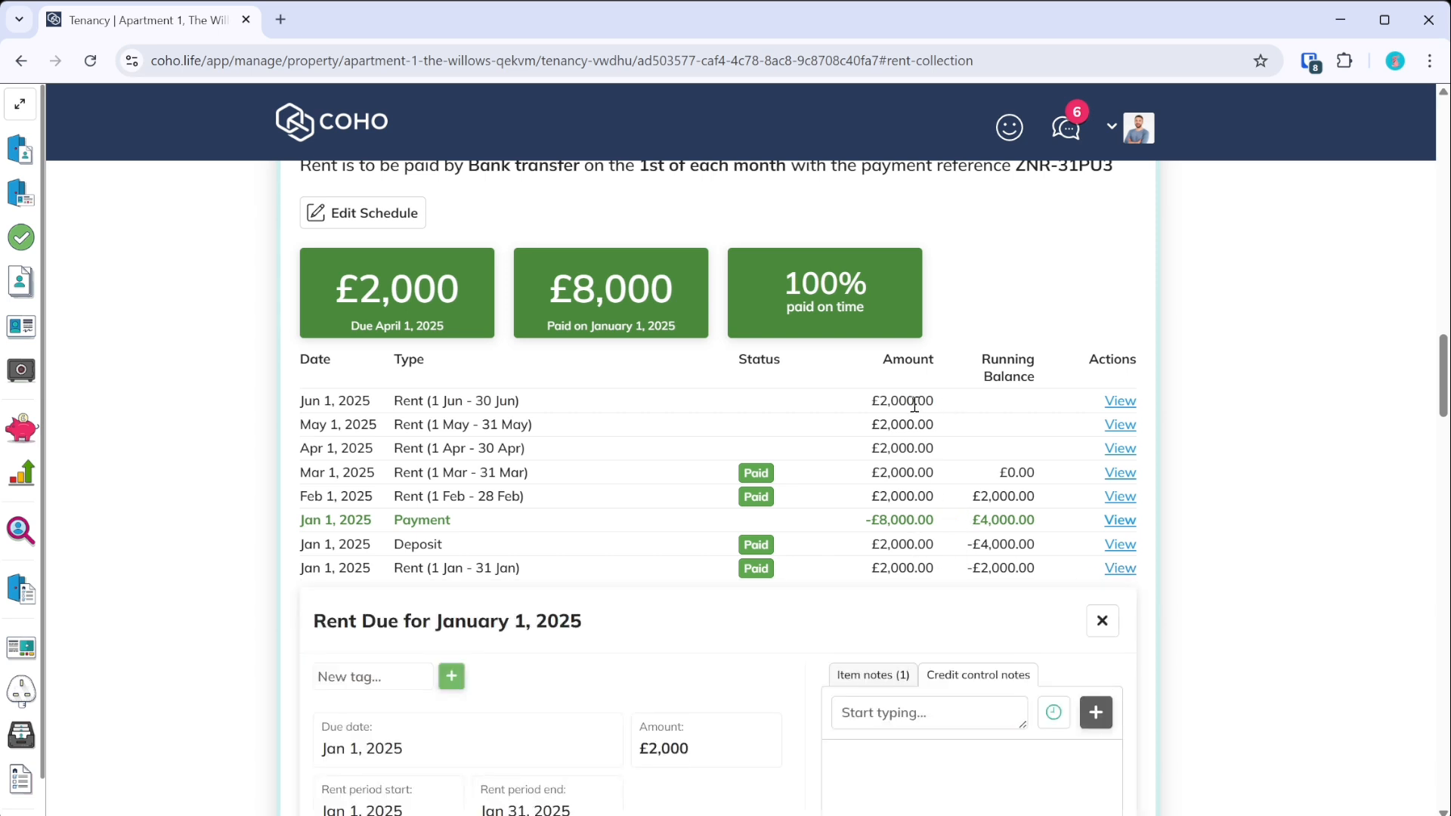
pyautogui.scroll(-3, 654, 482)
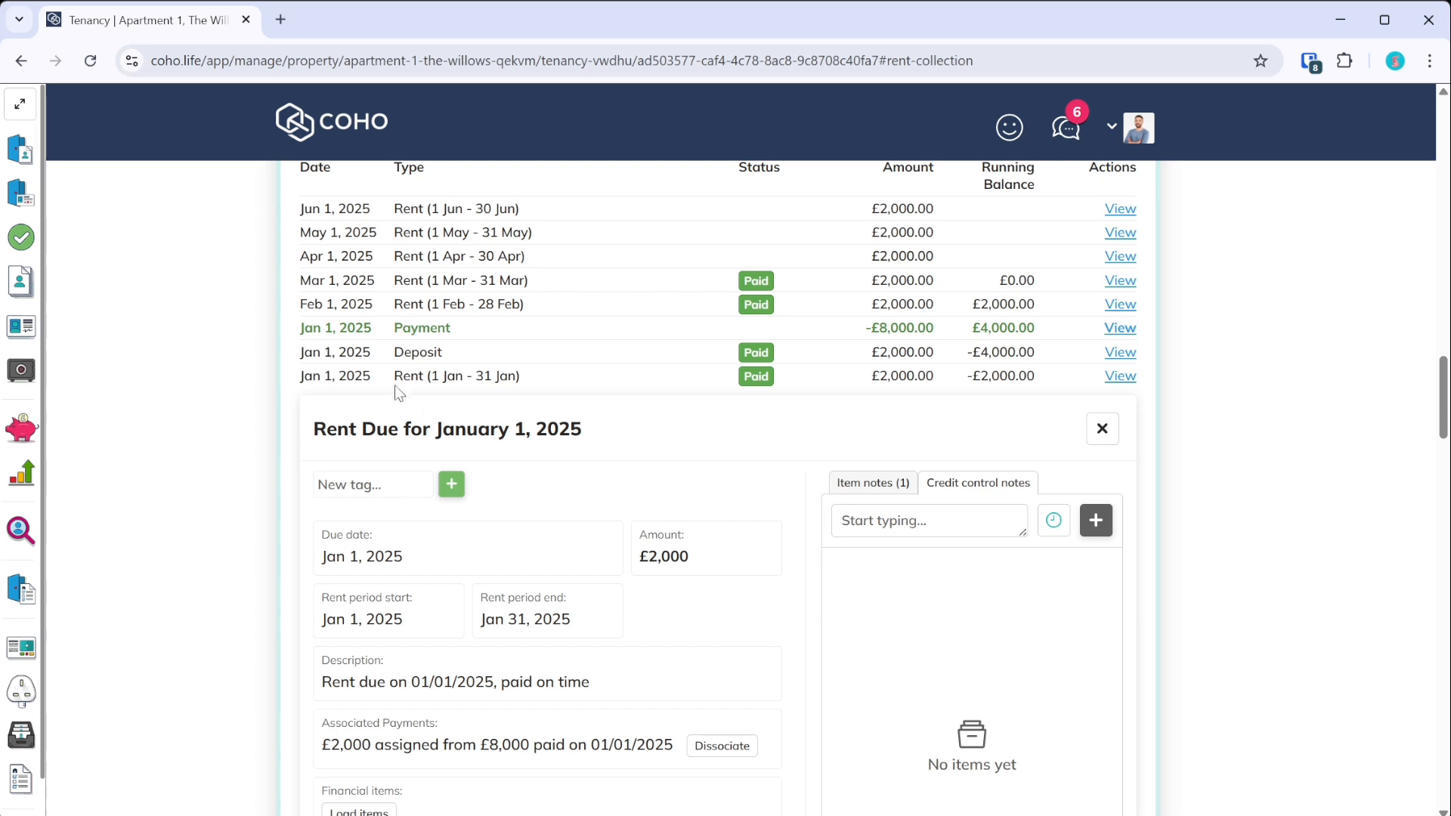
pyautogui.scroll(-3, 540, 401)
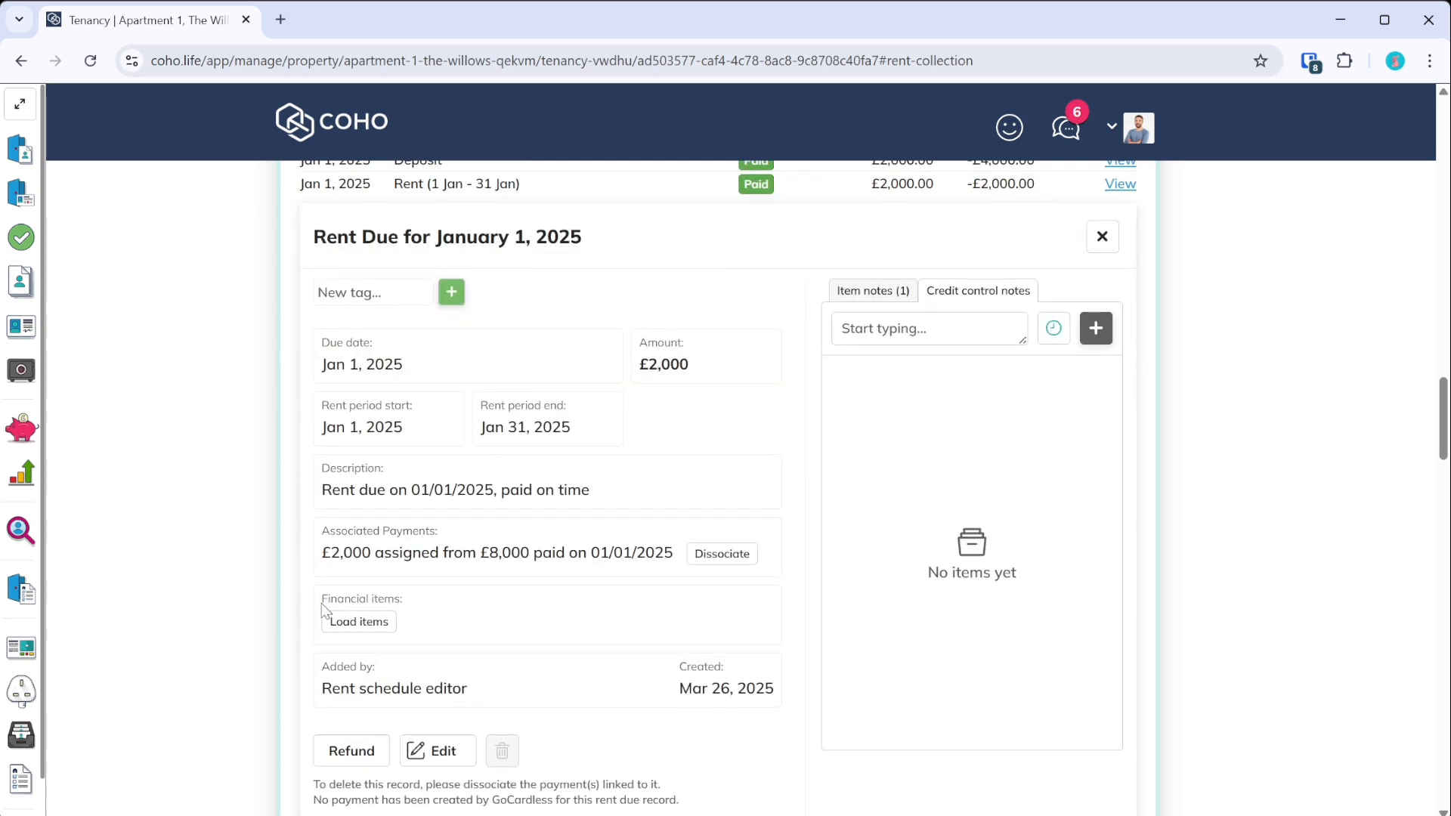
pyautogui.click(378, 625)
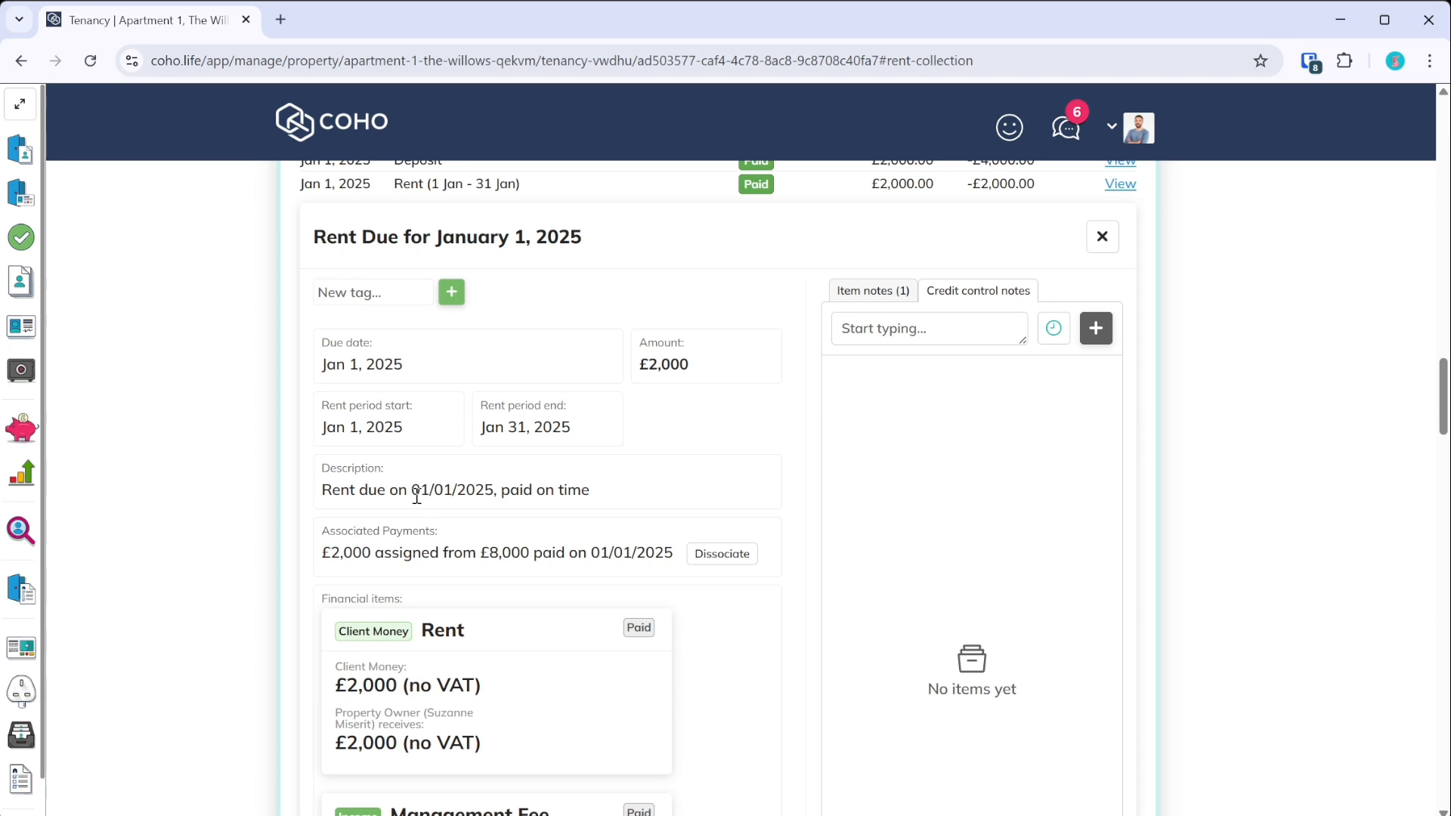
pyautogui.scroll(-6, 421, 503)
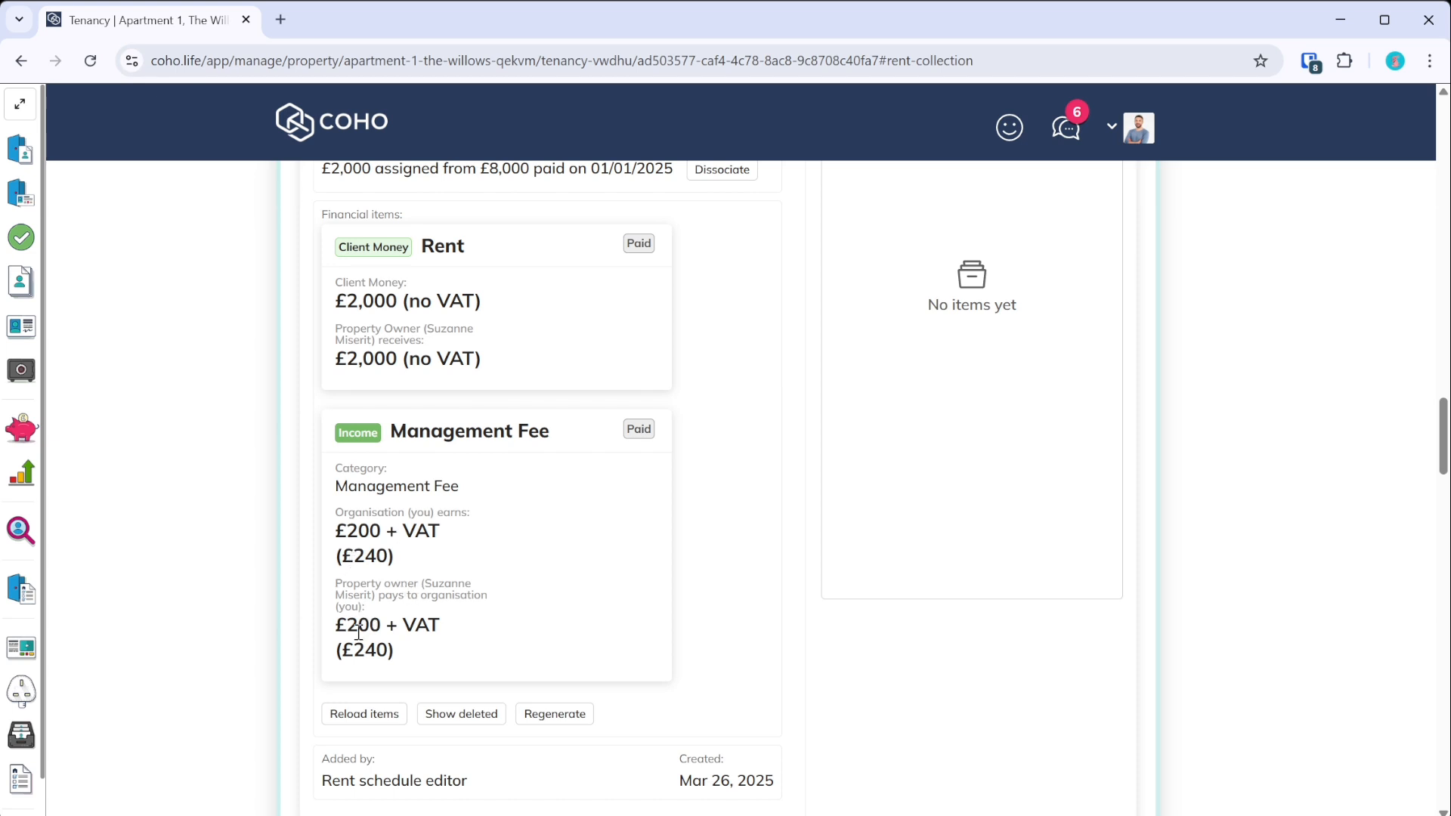
pyautogui.scroll(-2, 554, 580)
pyautogui.scroll(2, 552, 577)
pyautogui.scroll(5, 576, 587)
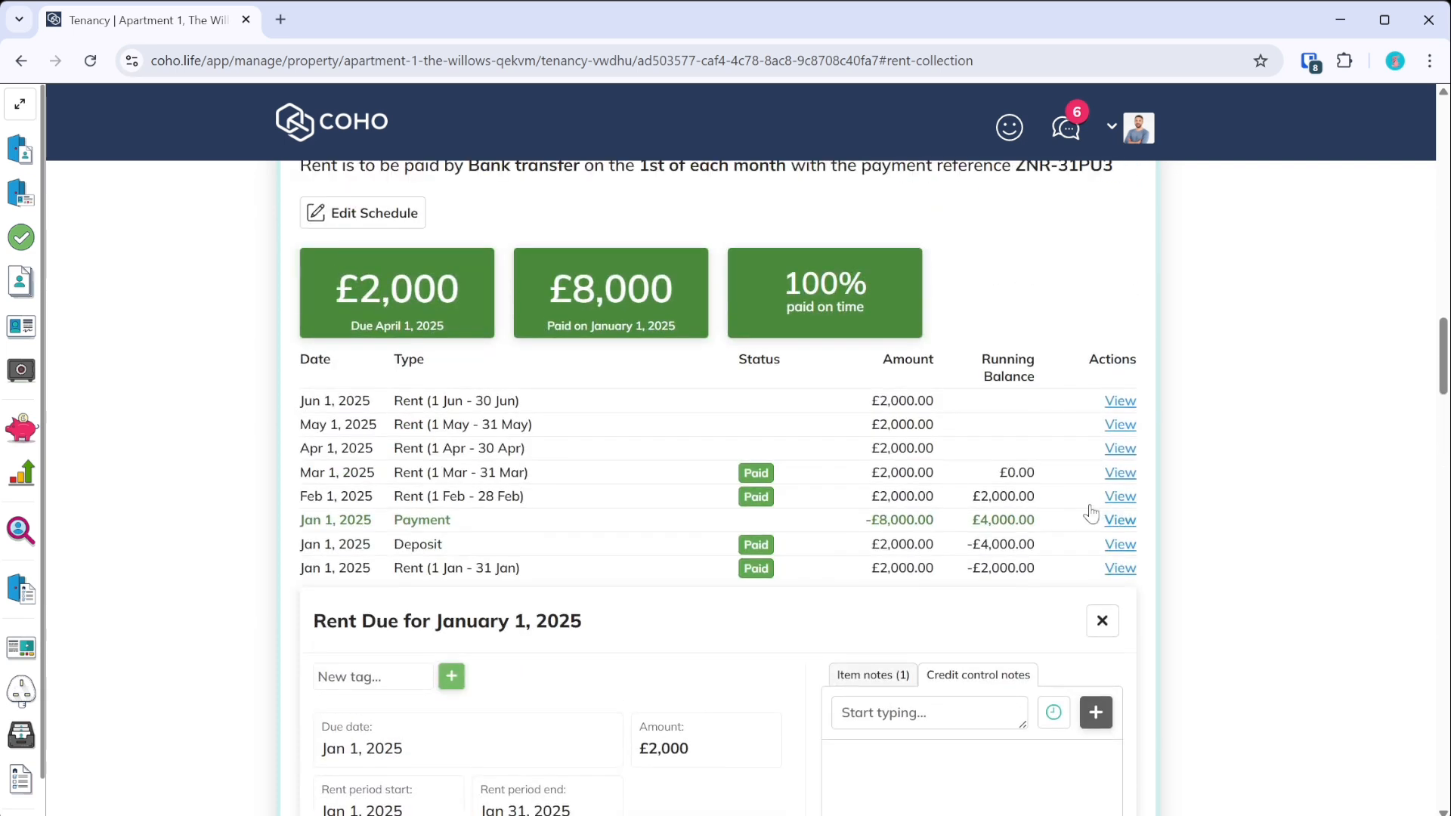
pyautogui.click(1101, 621)
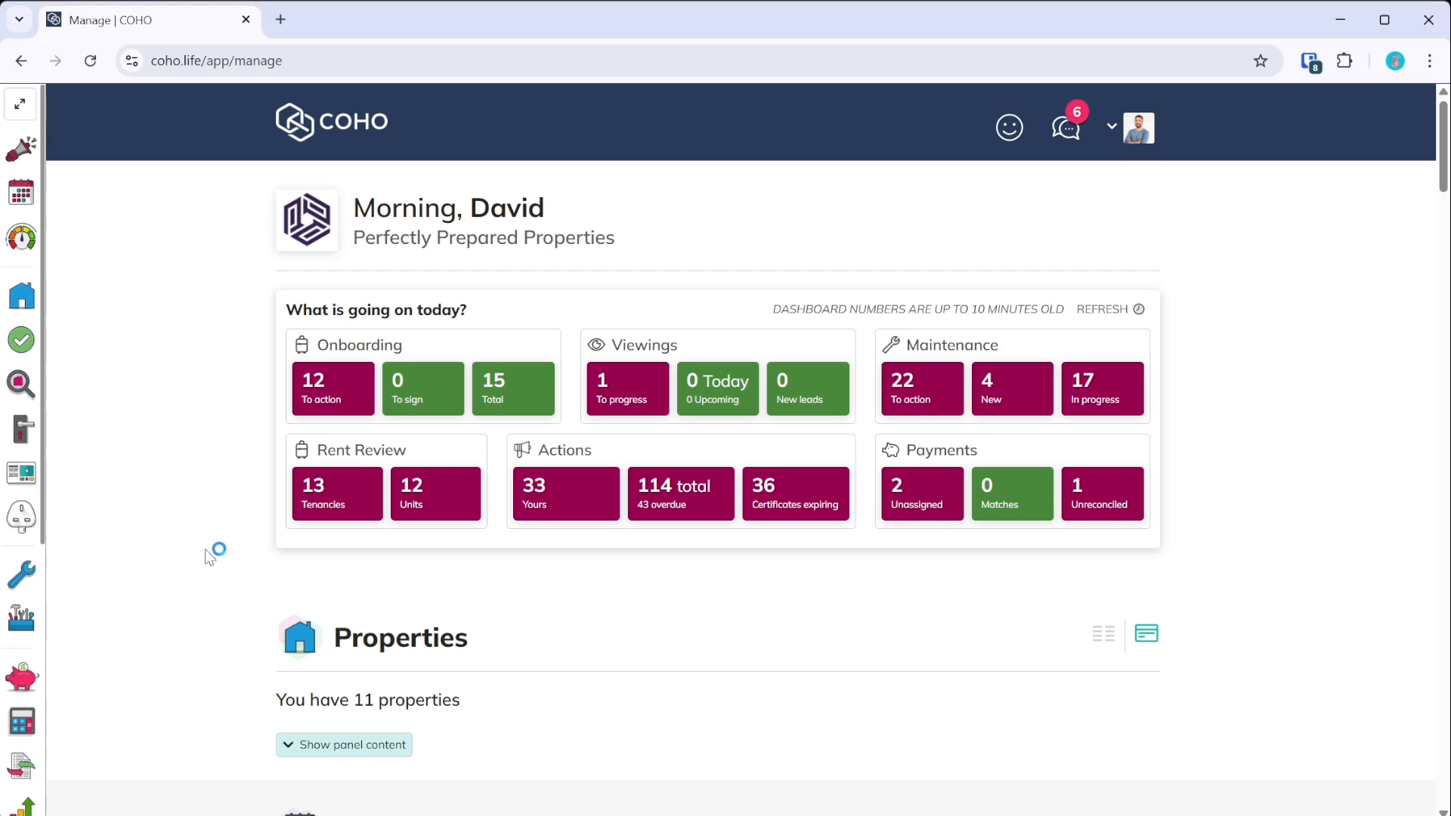
# - Bring the Finances section of the dashboard into view and collapse the side panel
pyautogui.scroll(-2, 38, 527)
pyautogui.click(38, 528)
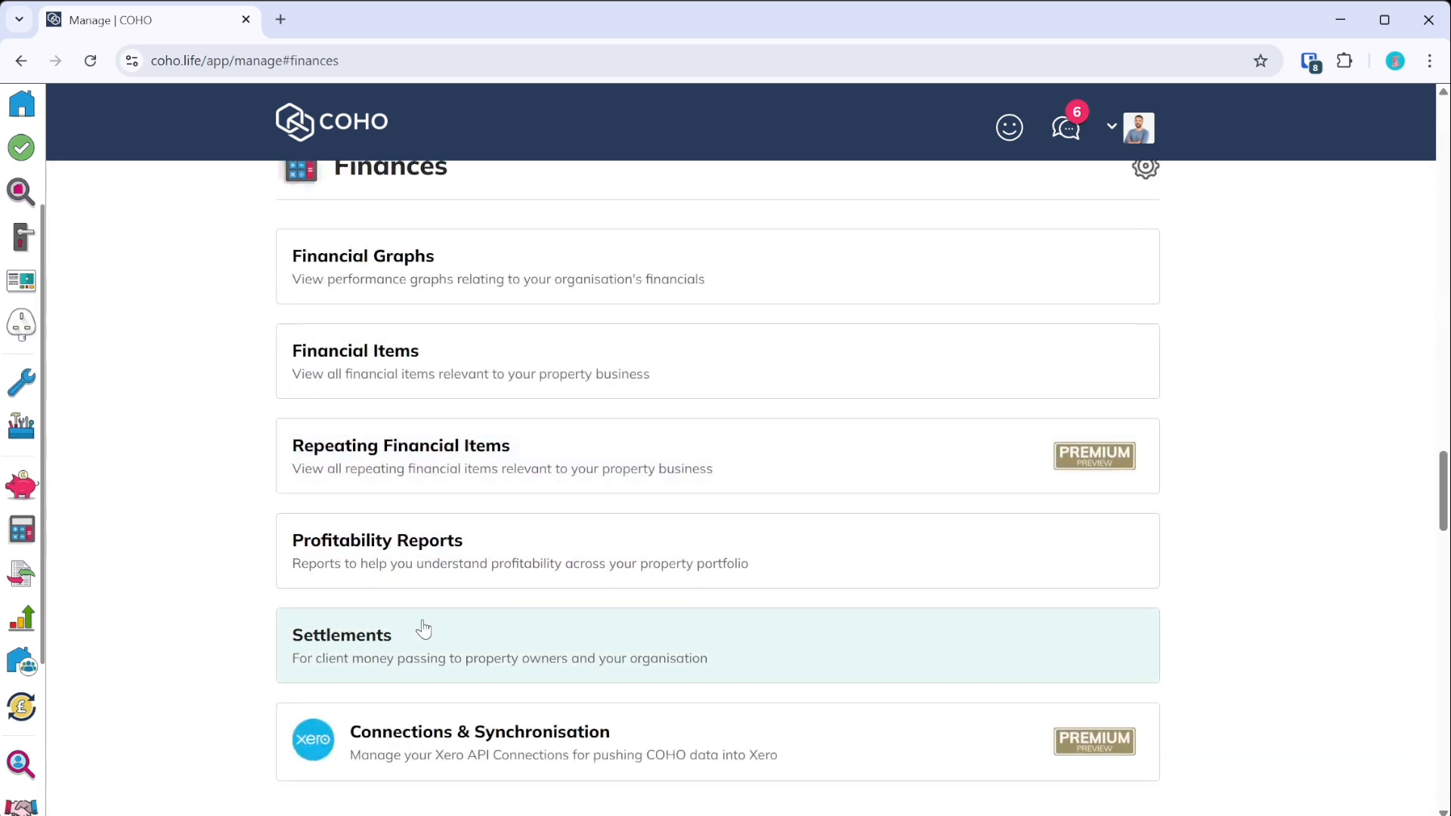
pyautogui.scroll(2, 285, 218)
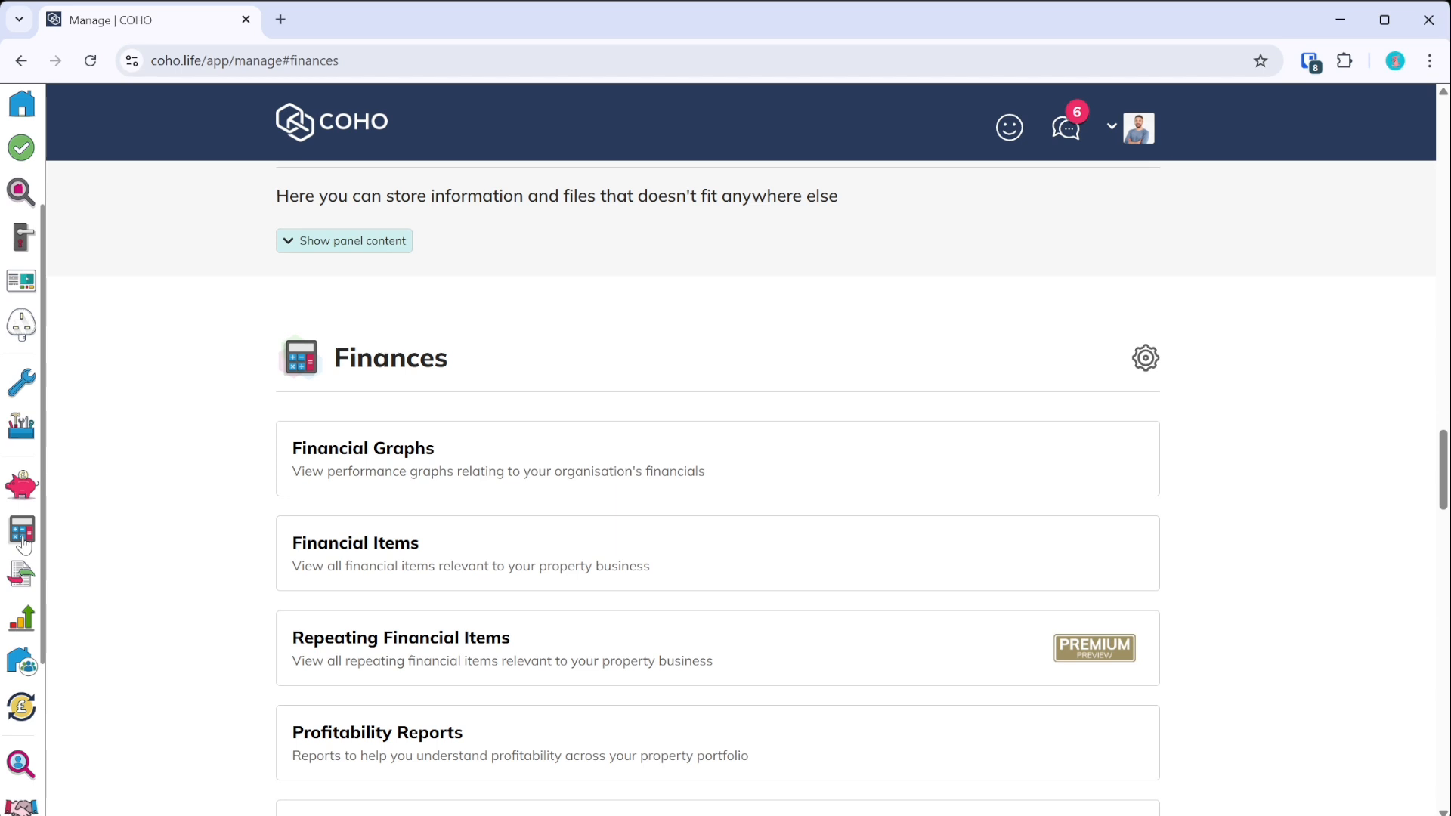
pyautogui.scroll(3, 36, 348)
pyautogui.click(20, 103)
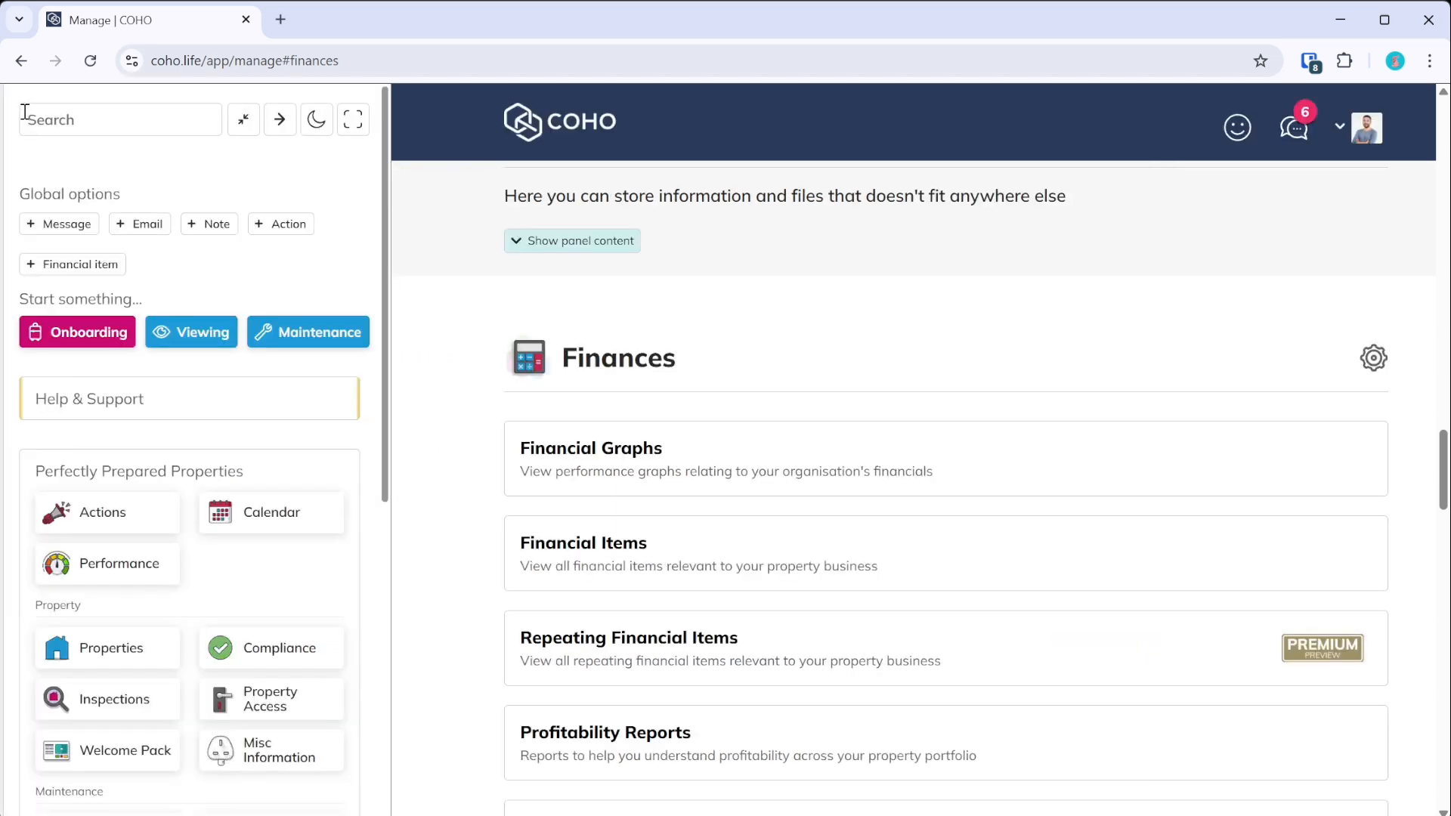
pyautogui.scroll(-5, 129, 474)
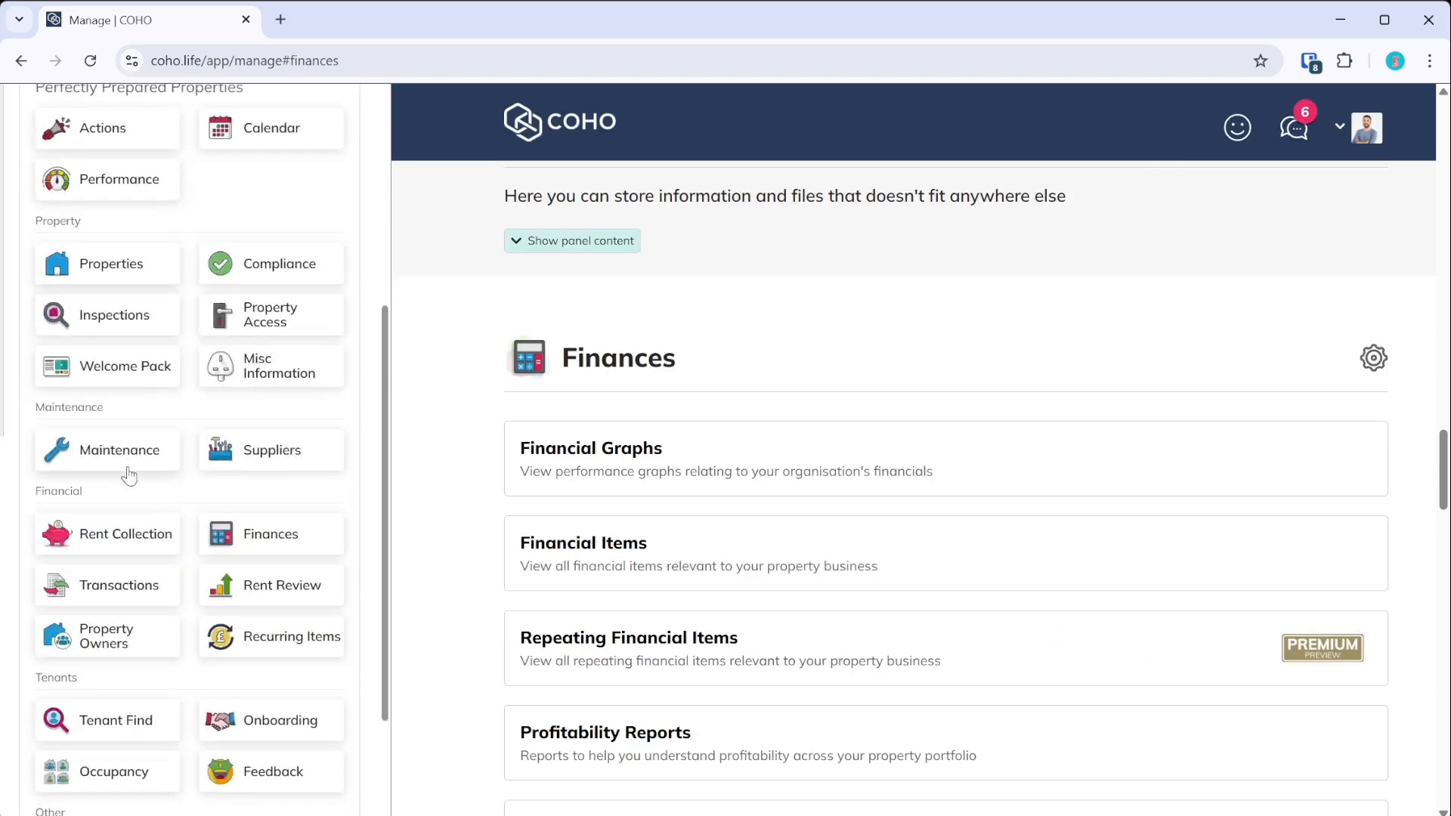
pyautogui.click(272, 538)
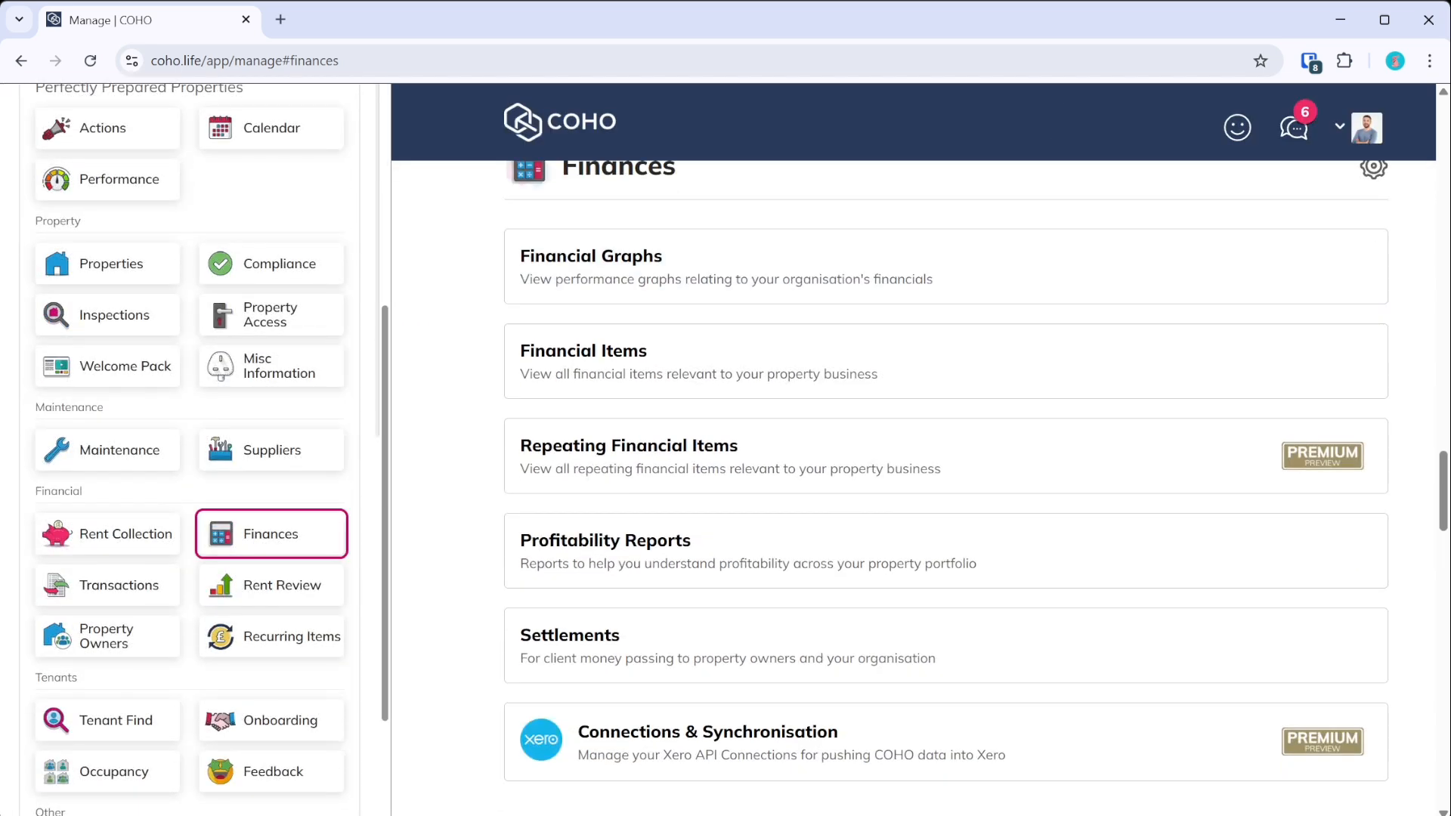
pyautogui.scroll(5, 294, 378)
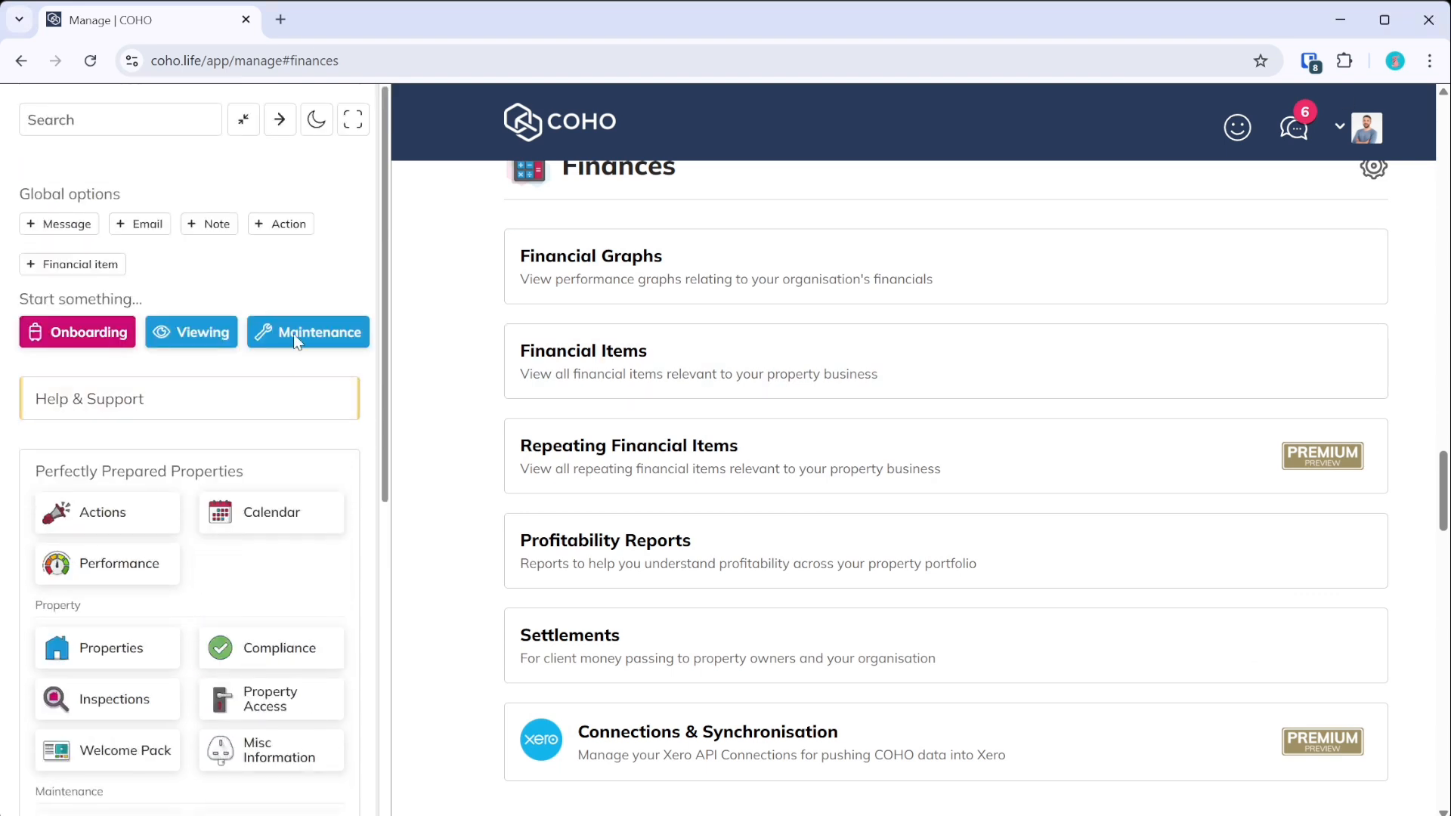
pyautogui.click(245, 120)
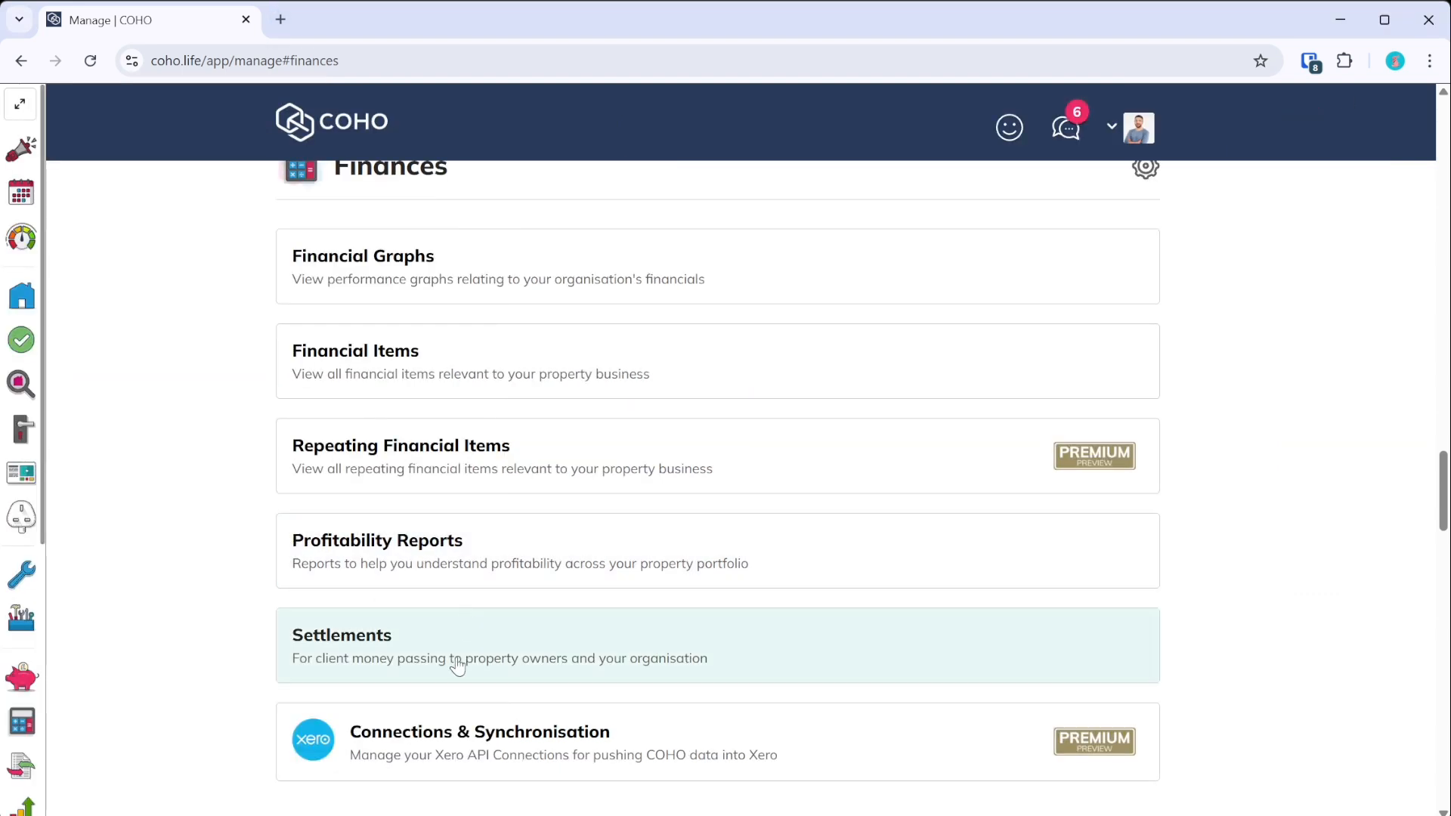
# - Expand Settlements and open the start-date configuration for the second, unconfigured owner
pyautogui.click(457, 665)
pyautogui.scroll(-3, 362, 627)
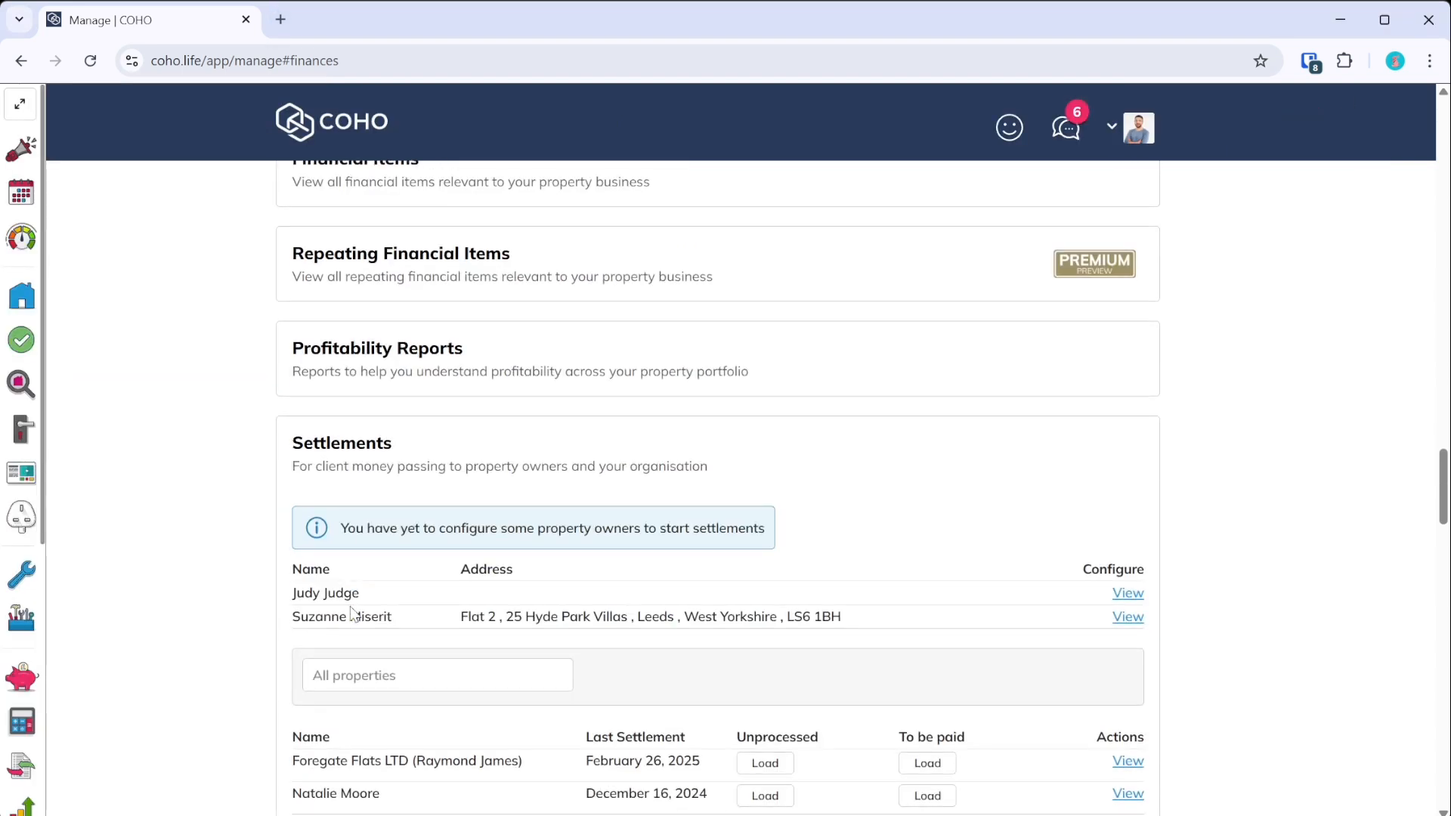
pyautogui.scroll(-3, 351, 613)
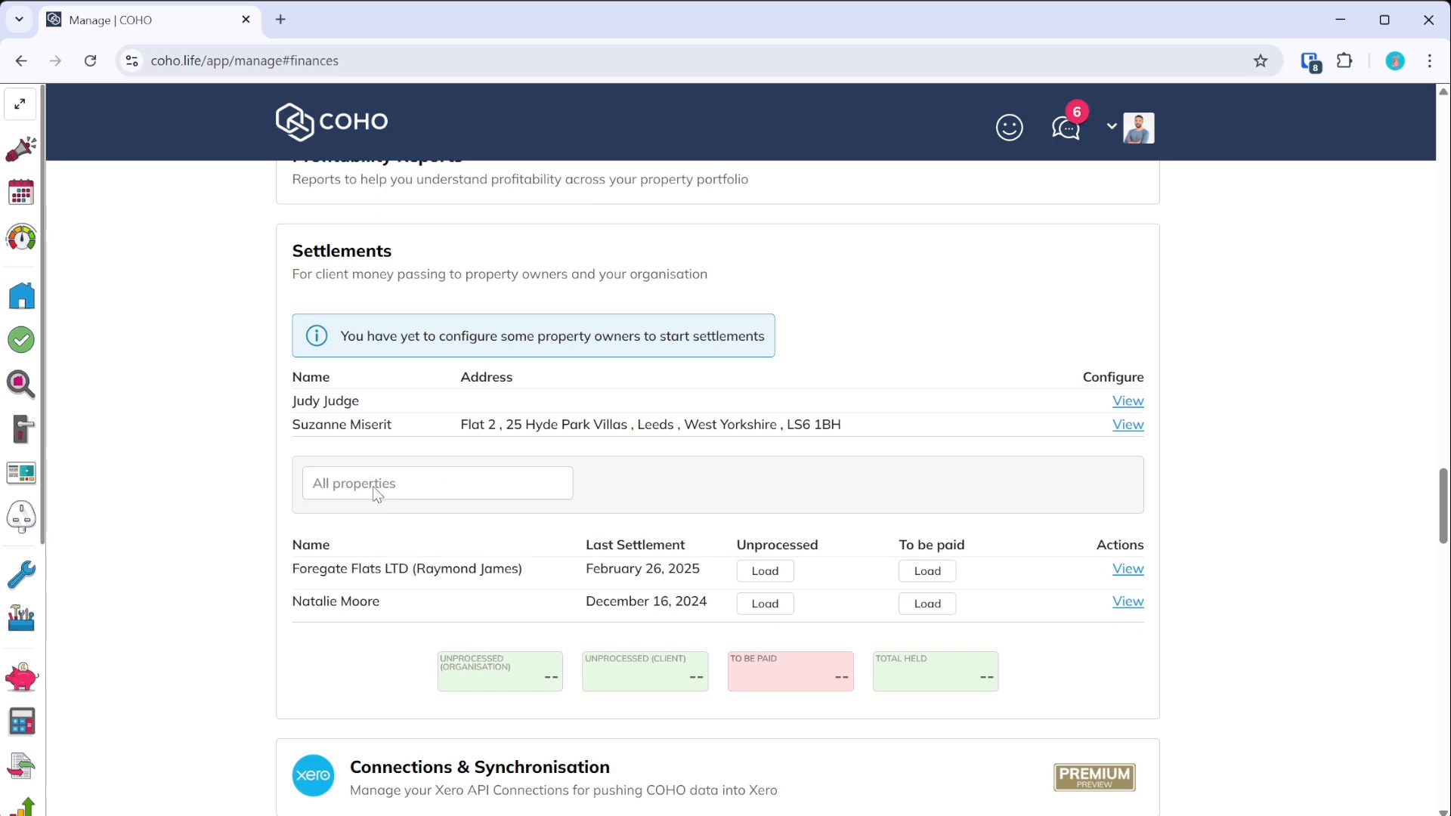
pyautogui.click(1127, 426)
pyautogui.click(340, 561)
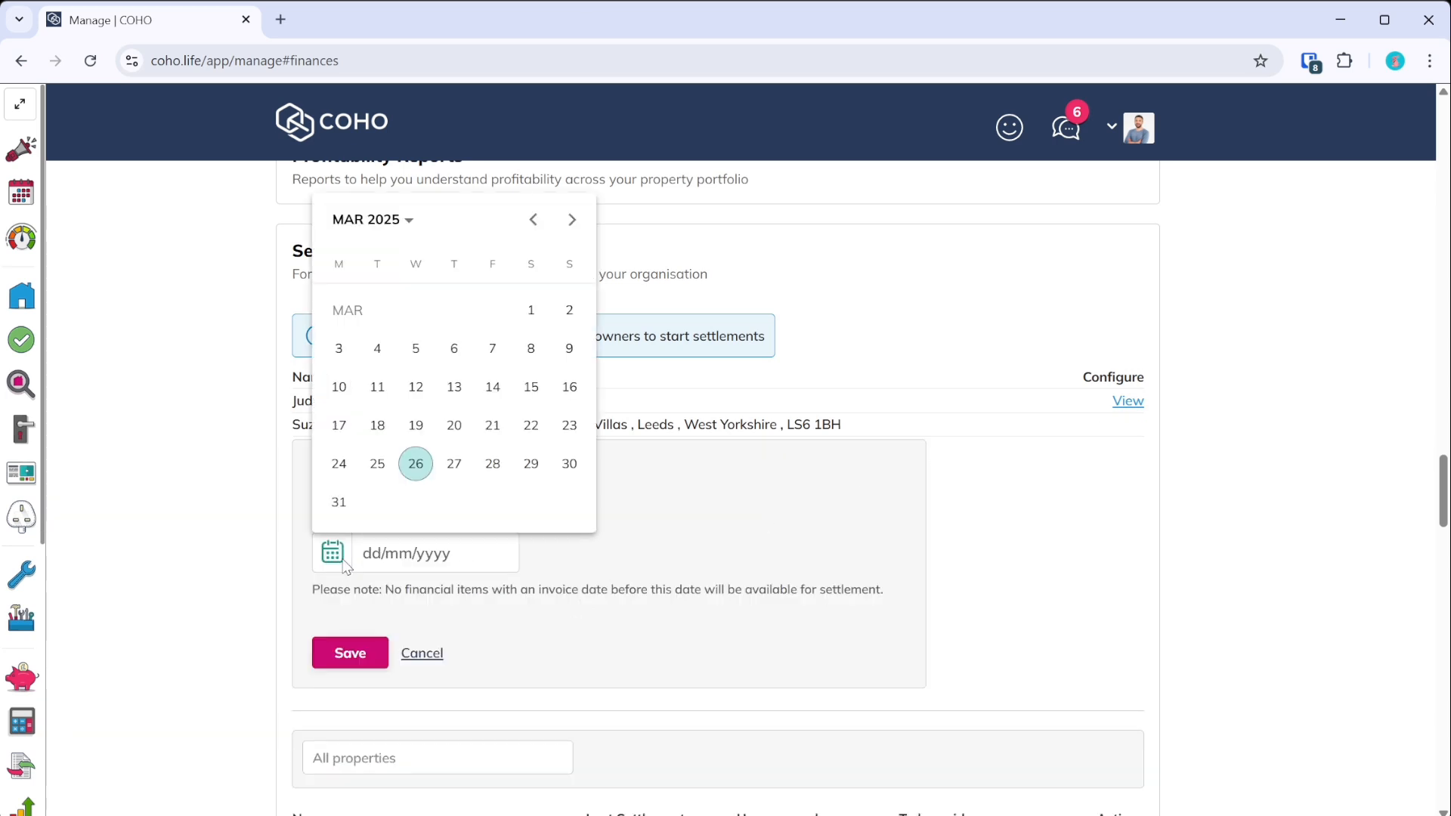
# - Set the owner's settlement start date to 01/01/2025 and save it
pyautogui.click(535, 218)
pyautogui.click(535, 220)
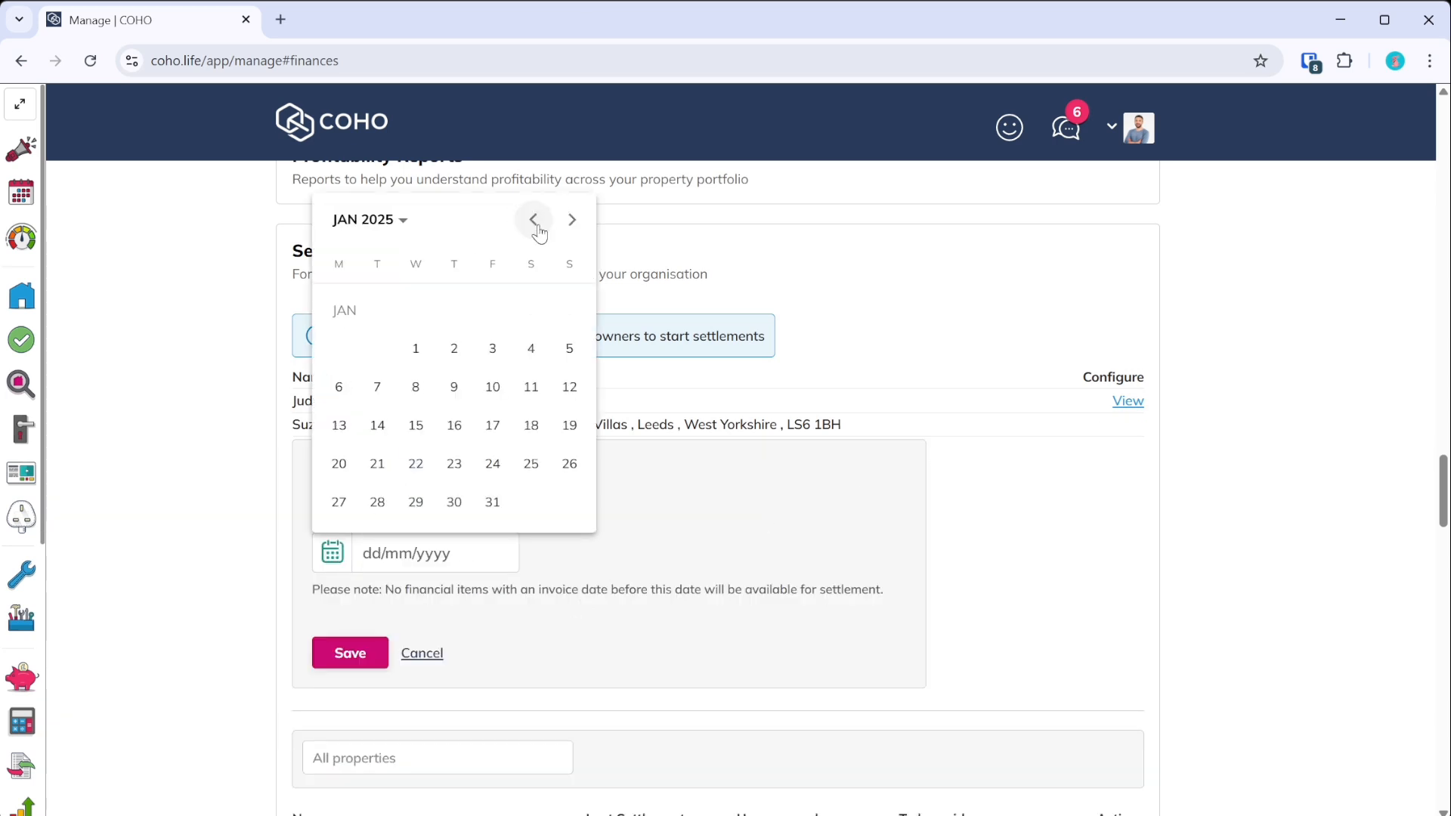
pyautogui.click(416, 348)
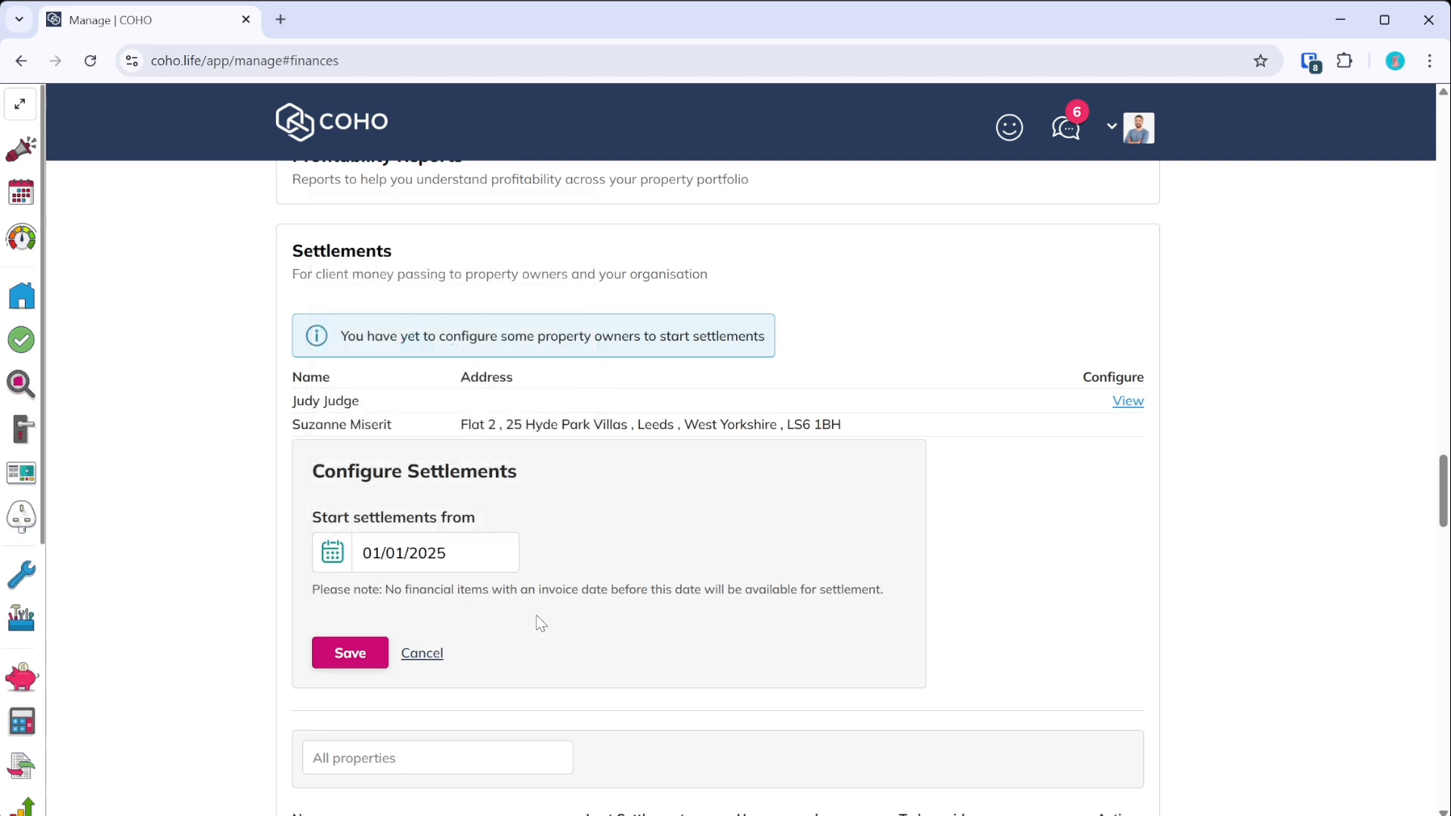
pyautogui.click(313, 556)
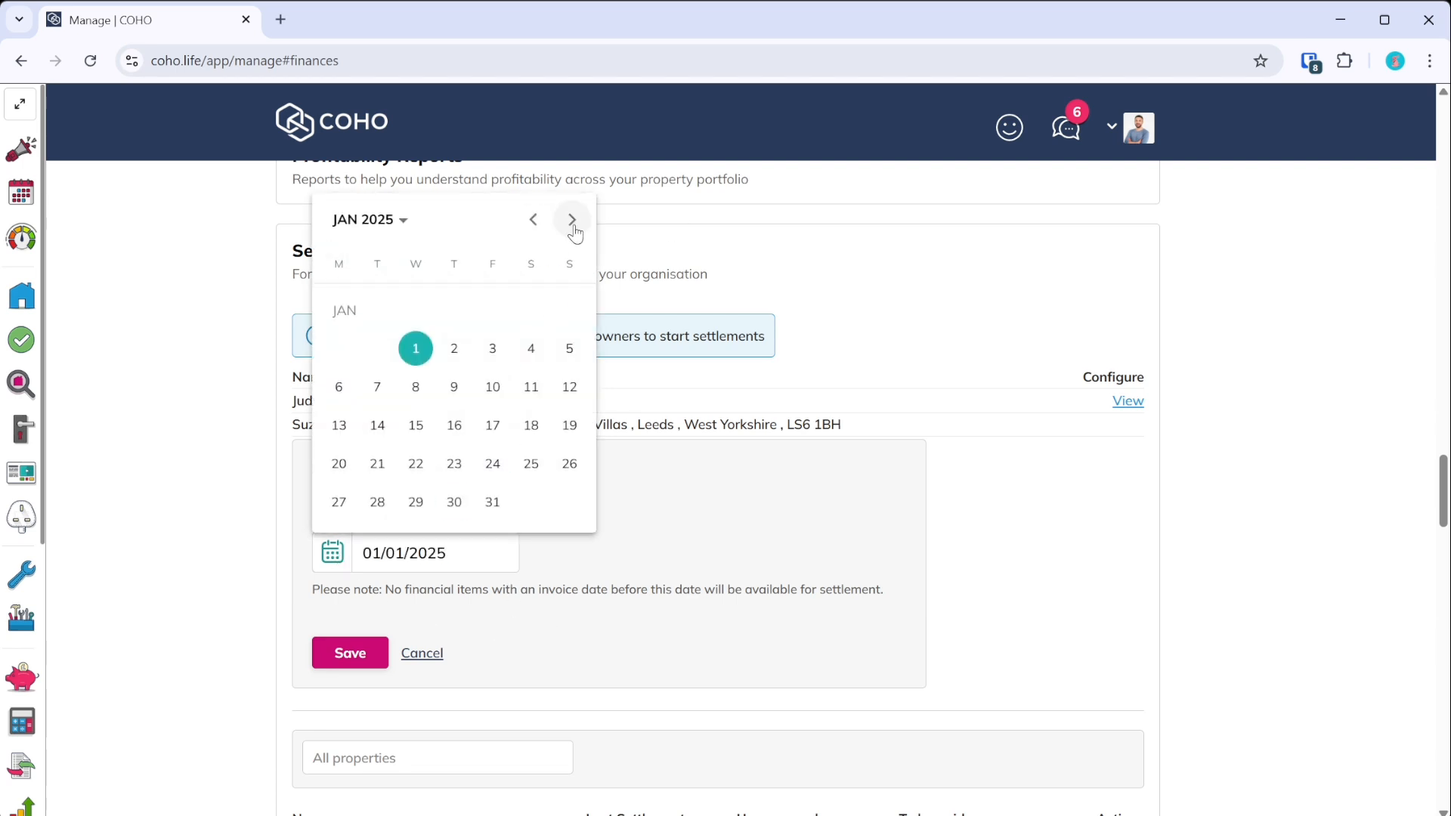
pyautogui.click(1011, 554)
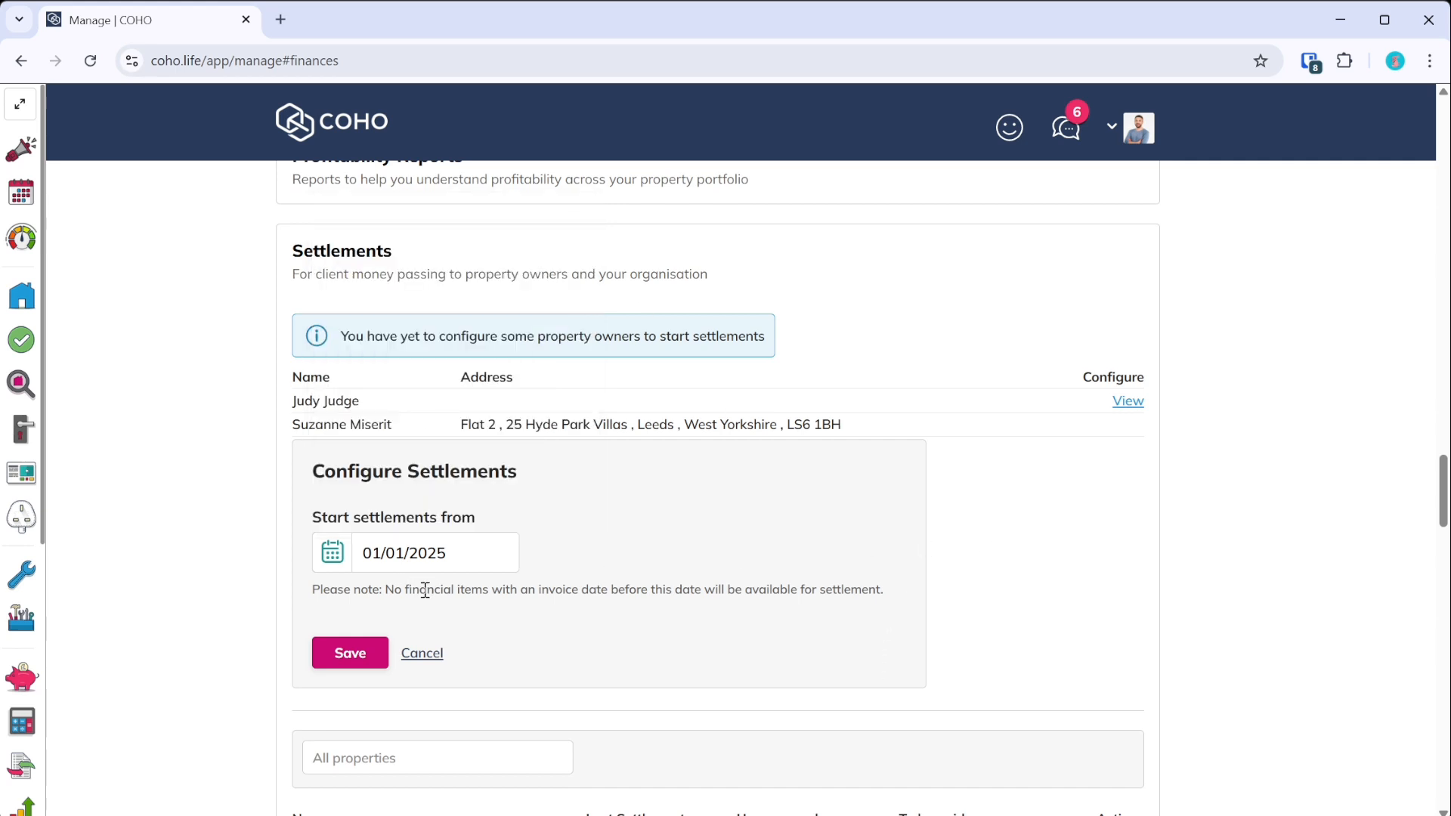
pyautogui.click(358, 656)
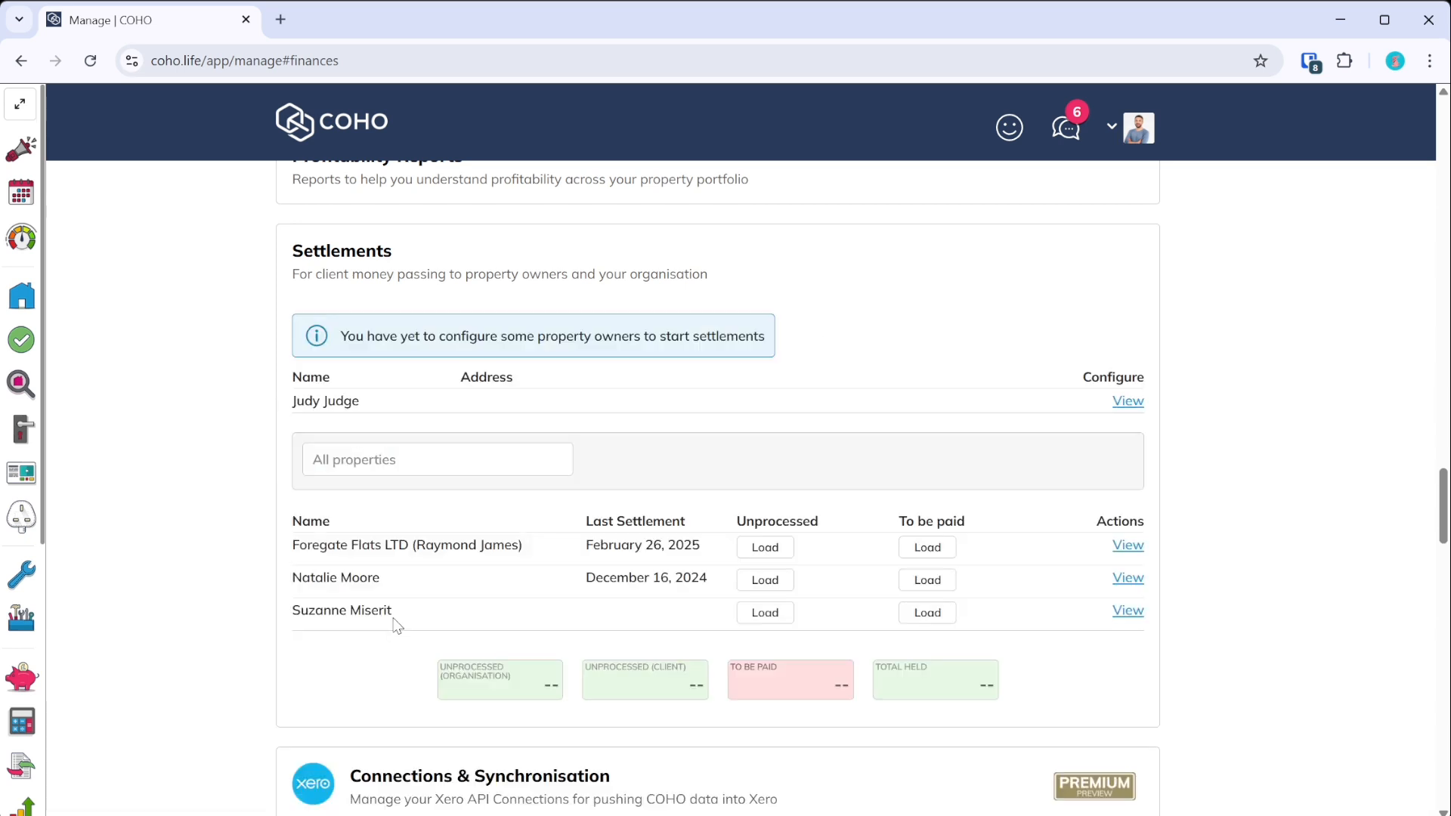
# - View the owner's empty settlement list and start a new settlement for Apartment 1, The Willows
pyautogui.click(1127, 611)
pyautogui.scroll(-2, 556, 556)
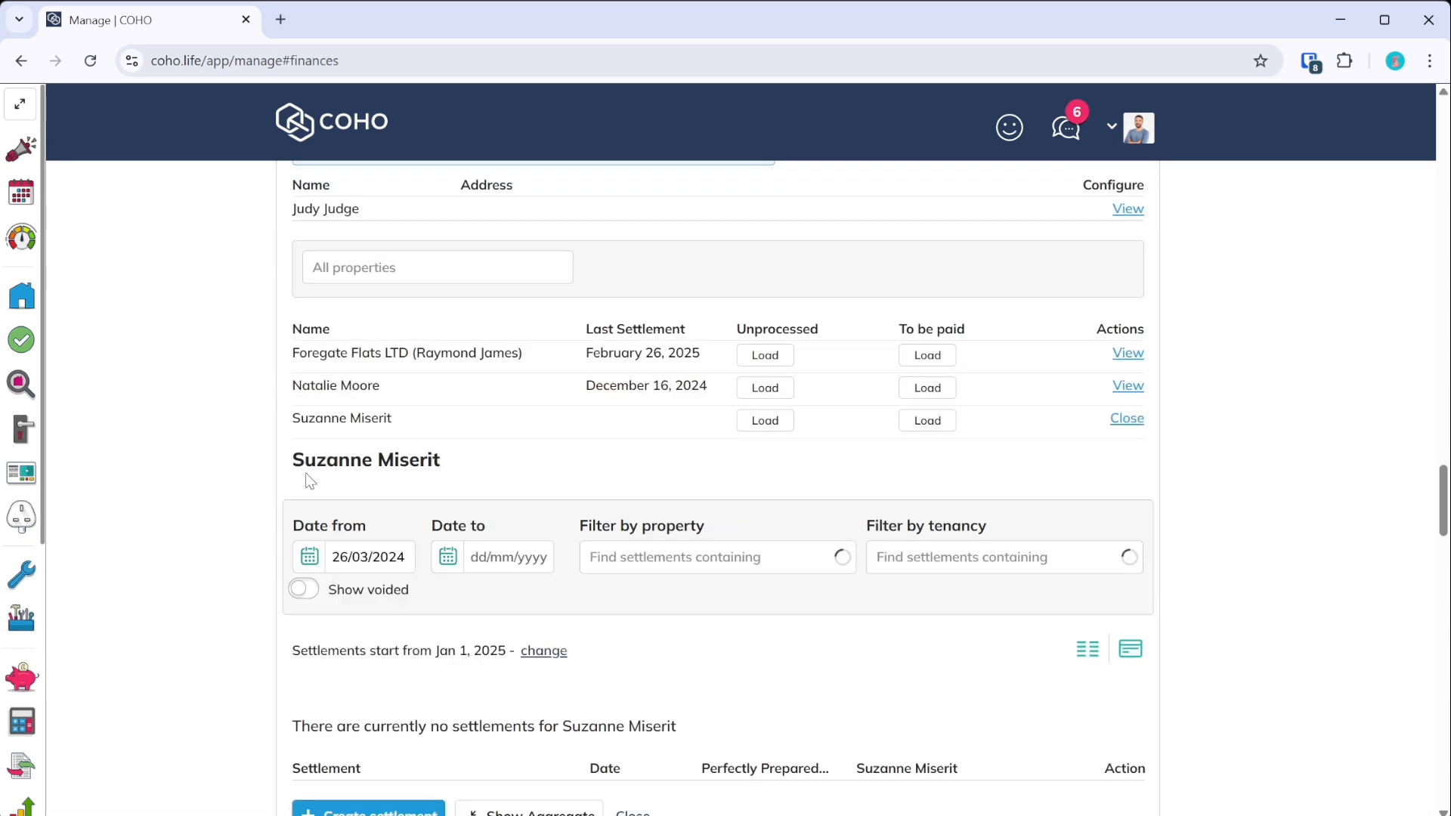
pyautogui.scroll(-2, 412, 446)
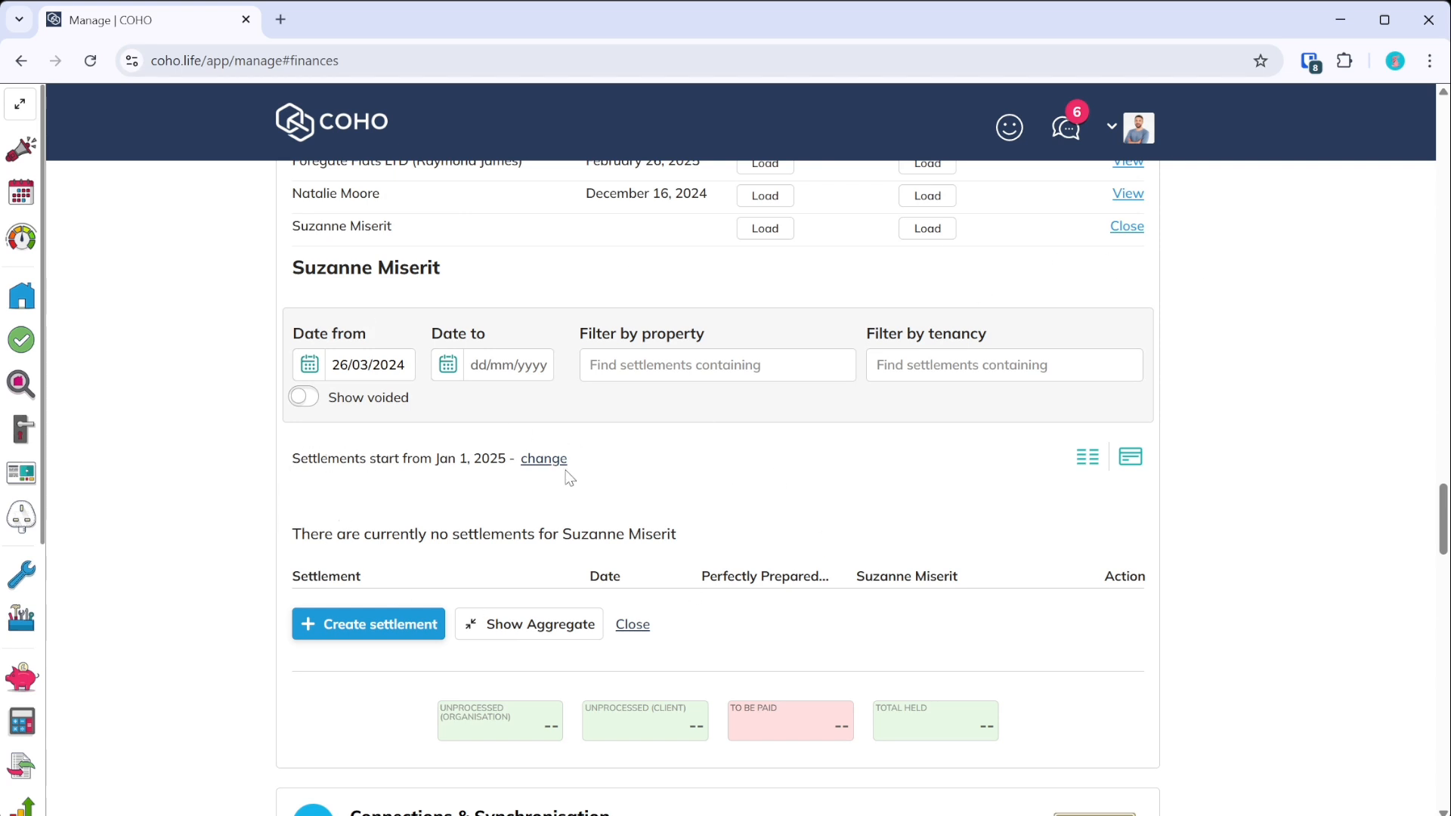
pyautogui.click(387, 637)
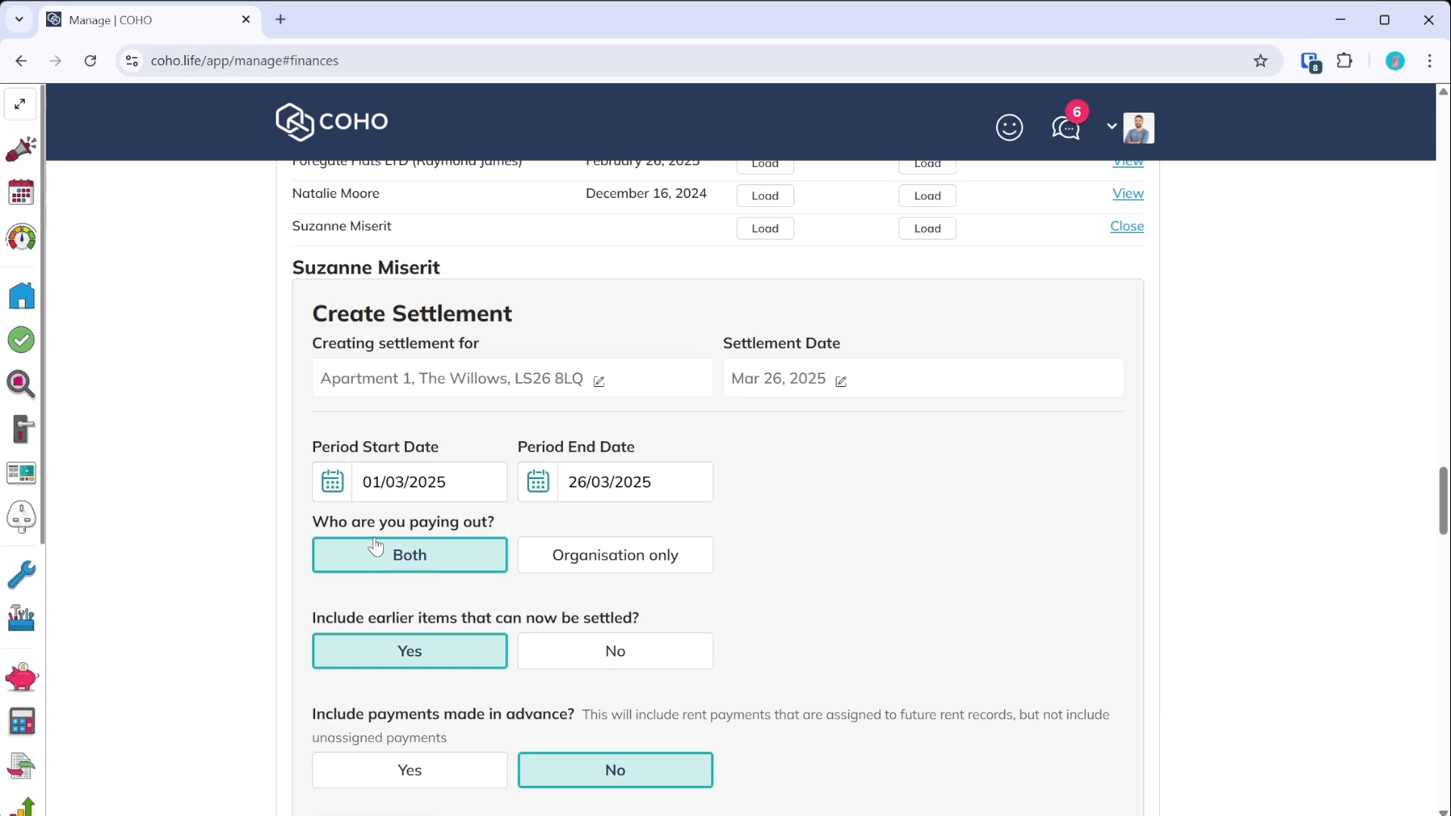
# - Look over the 01/03/2025–26/03/2025 settlement form and load its Financial Items preview
pyautogui.scroll(-2, 387, 541)
pyautogui.scroll(2, 370, 283)
pyautogui.scroll(-2, 374, 499)
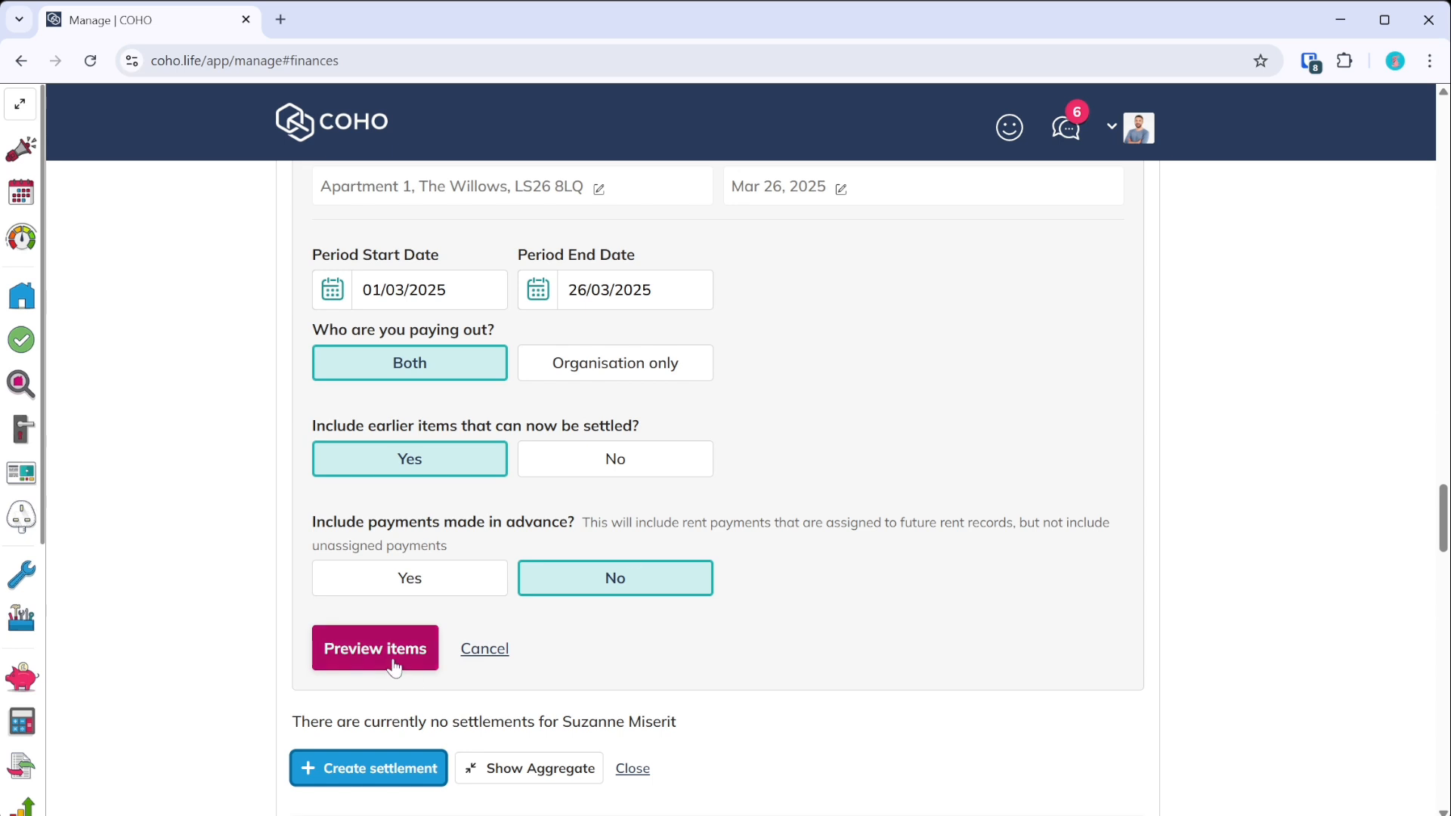
pyautogui.scroll(2, 396, 668)
pyautogui.scroll(-4, 396, 673)
pyautogui.click(398, 461)
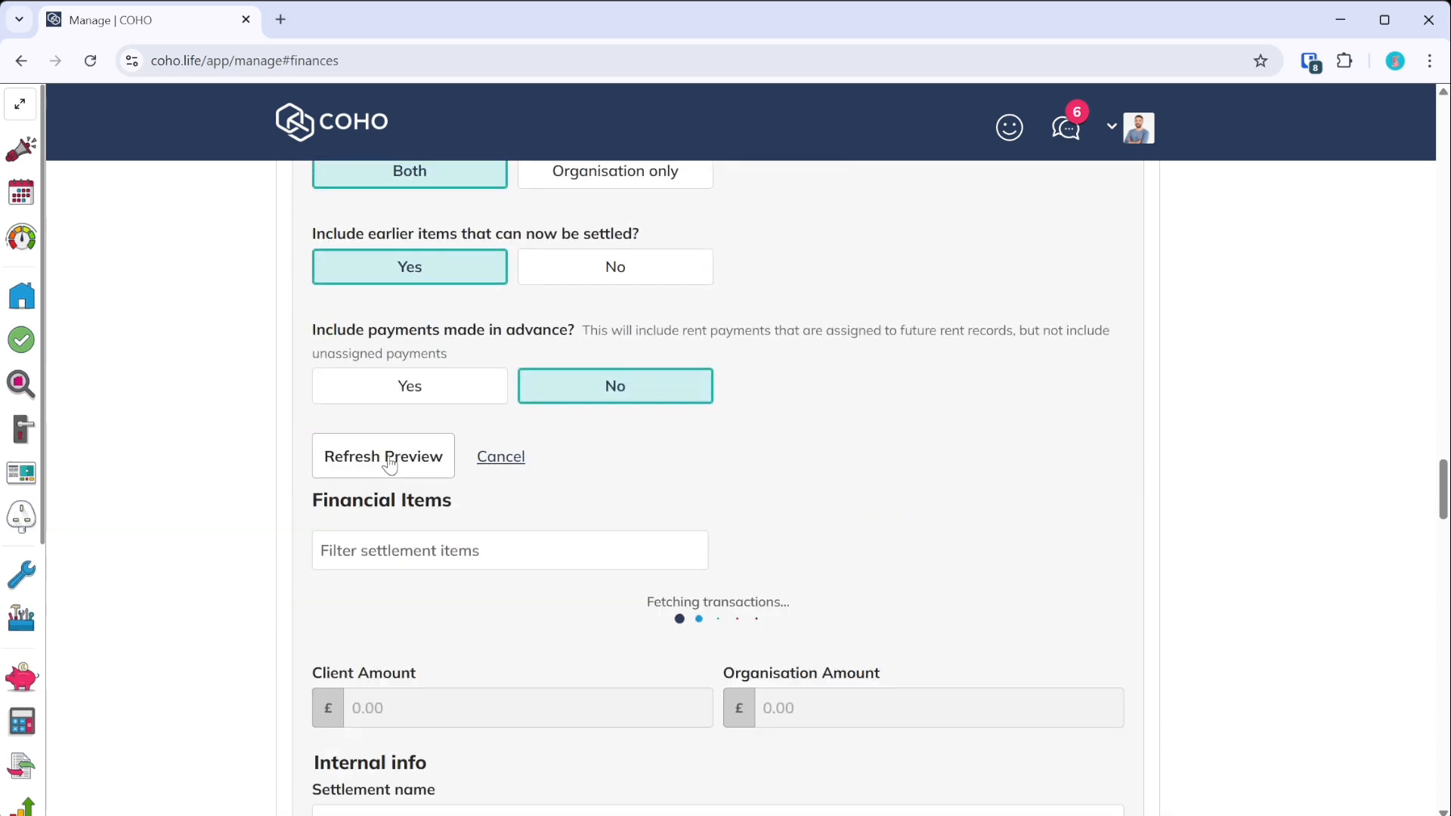
# - Exclude the 01/03/2025 £2,000 rent item from the settlement and expand the side panel
pyautogui.scroll(-2, 429, 498)
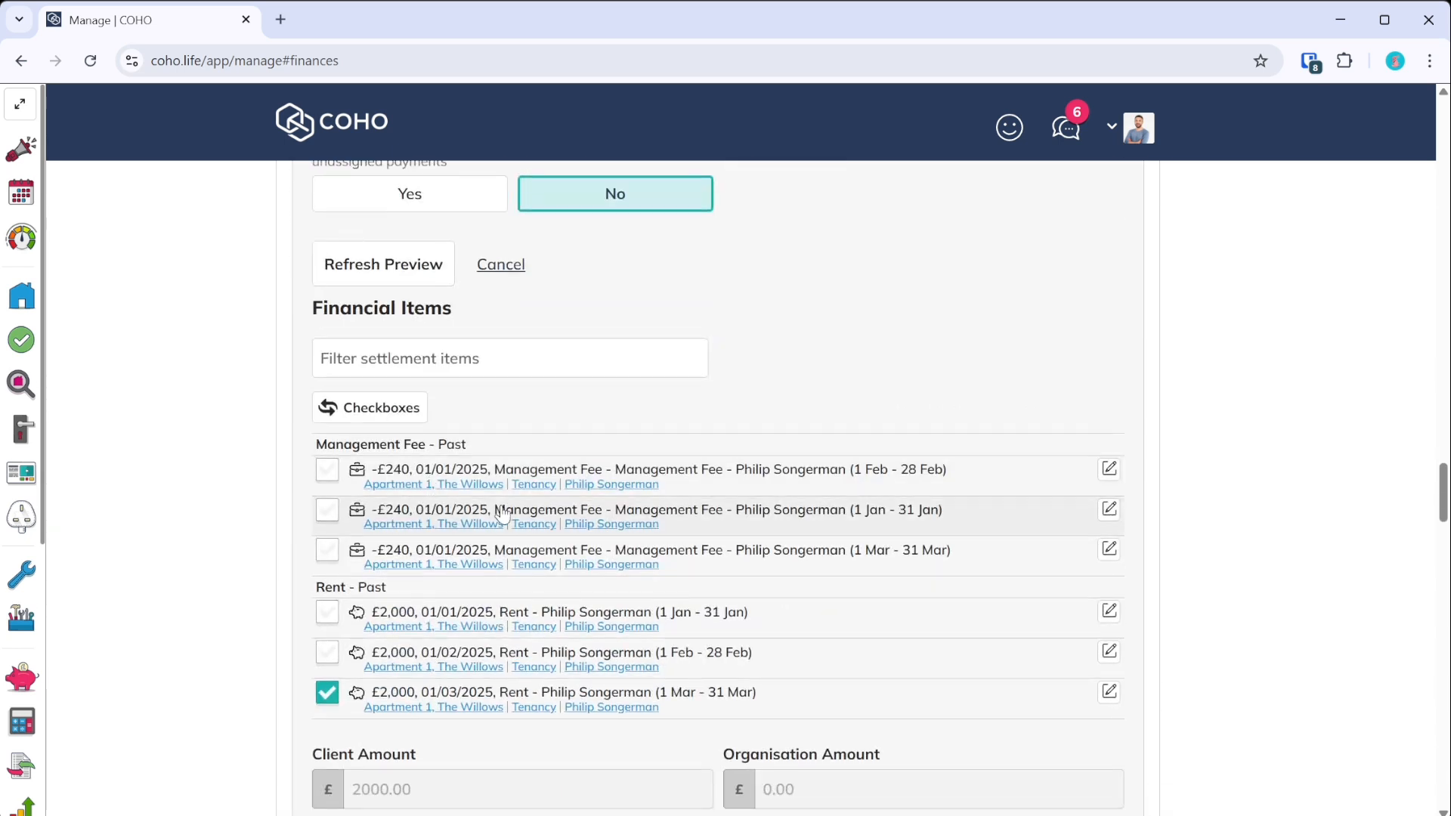
pyautogui.click(327, 693)
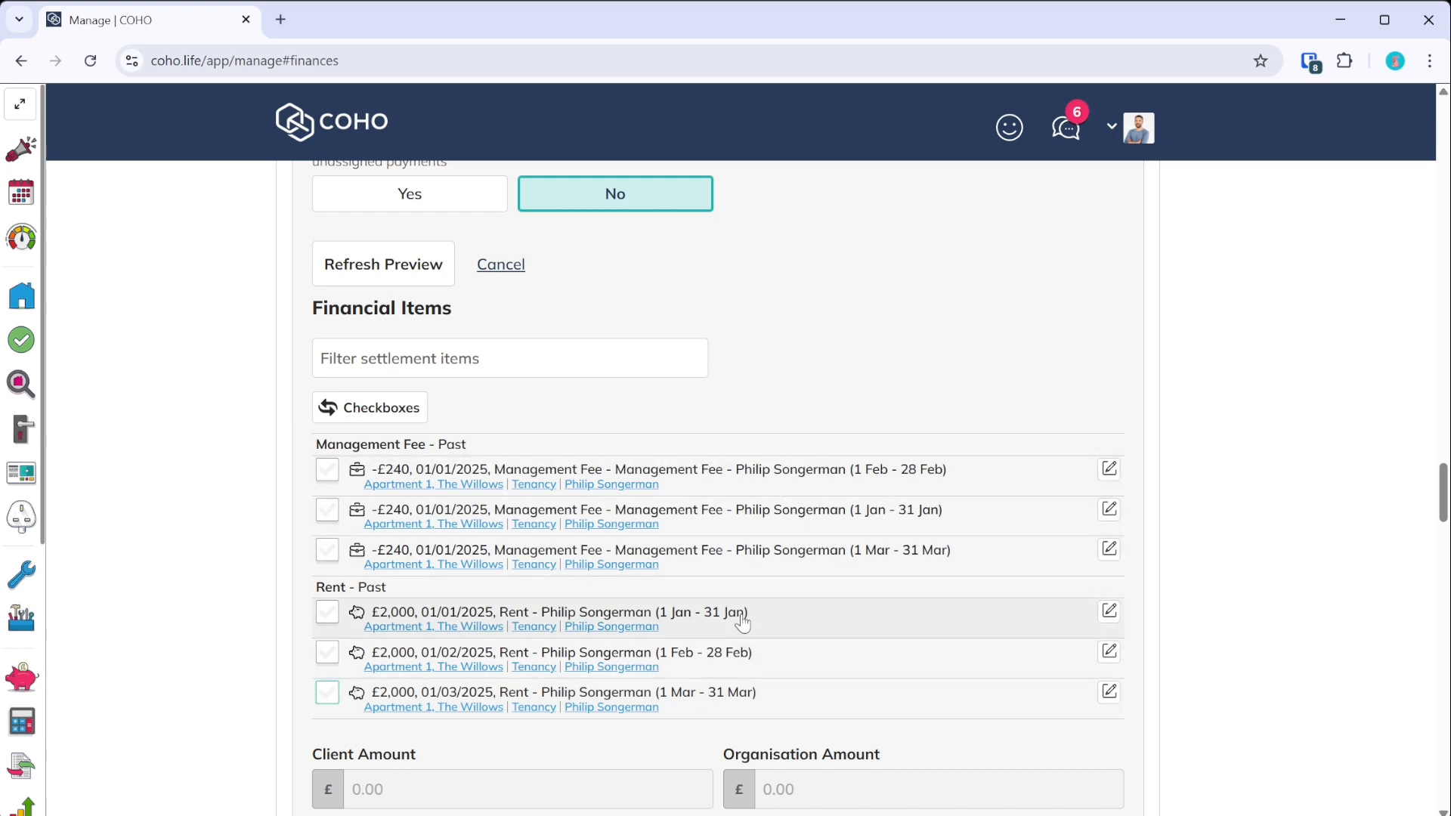
pyautogui.scroll(-3, 731, 589)
pyautogui.scroll(3, 738, 547)
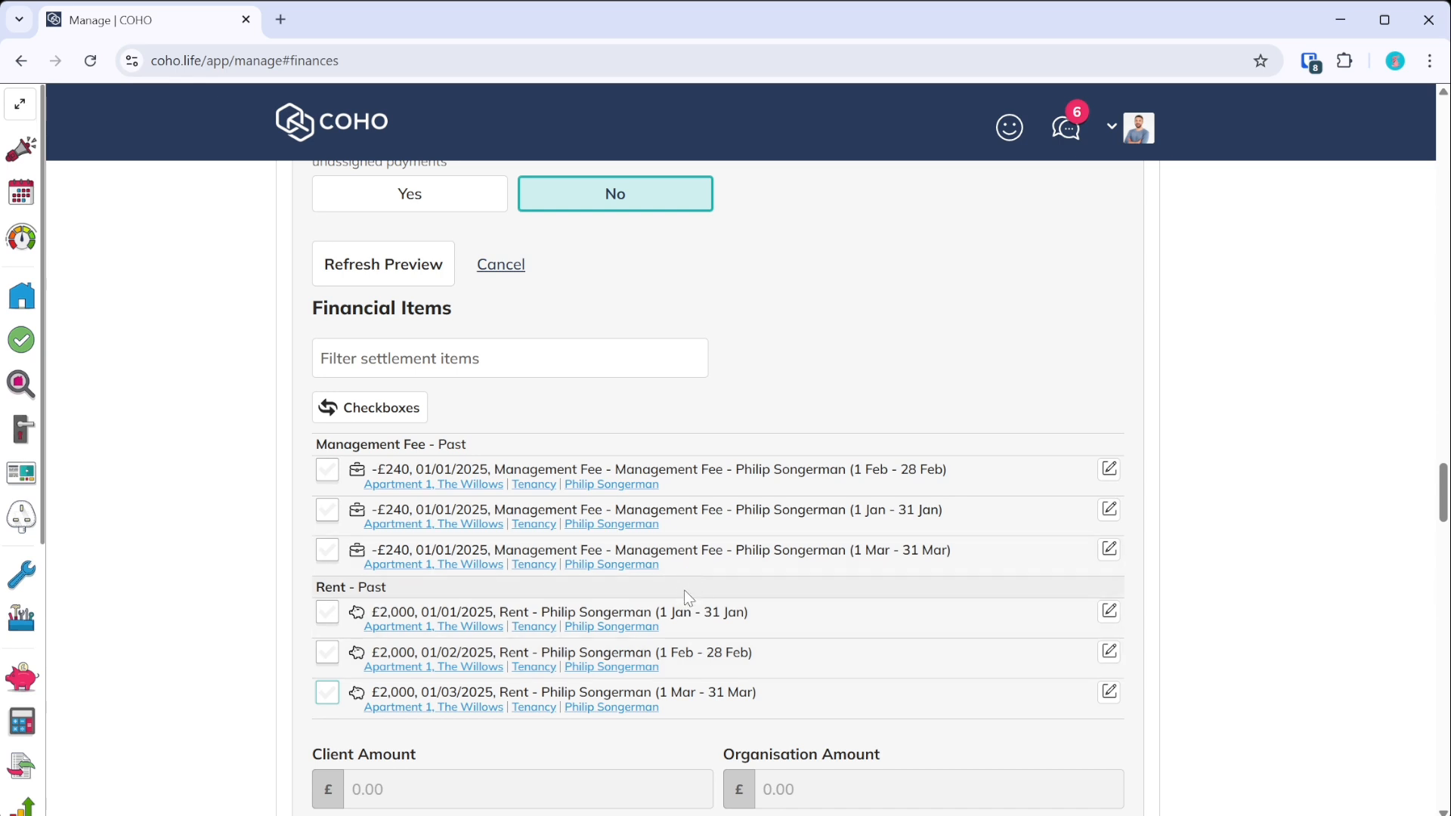
pyautogui.scroll(-5, 517, 597)
pyautogui.scroll(-5, 414, 692)
pyautogui.scroll(7, 432, 476)
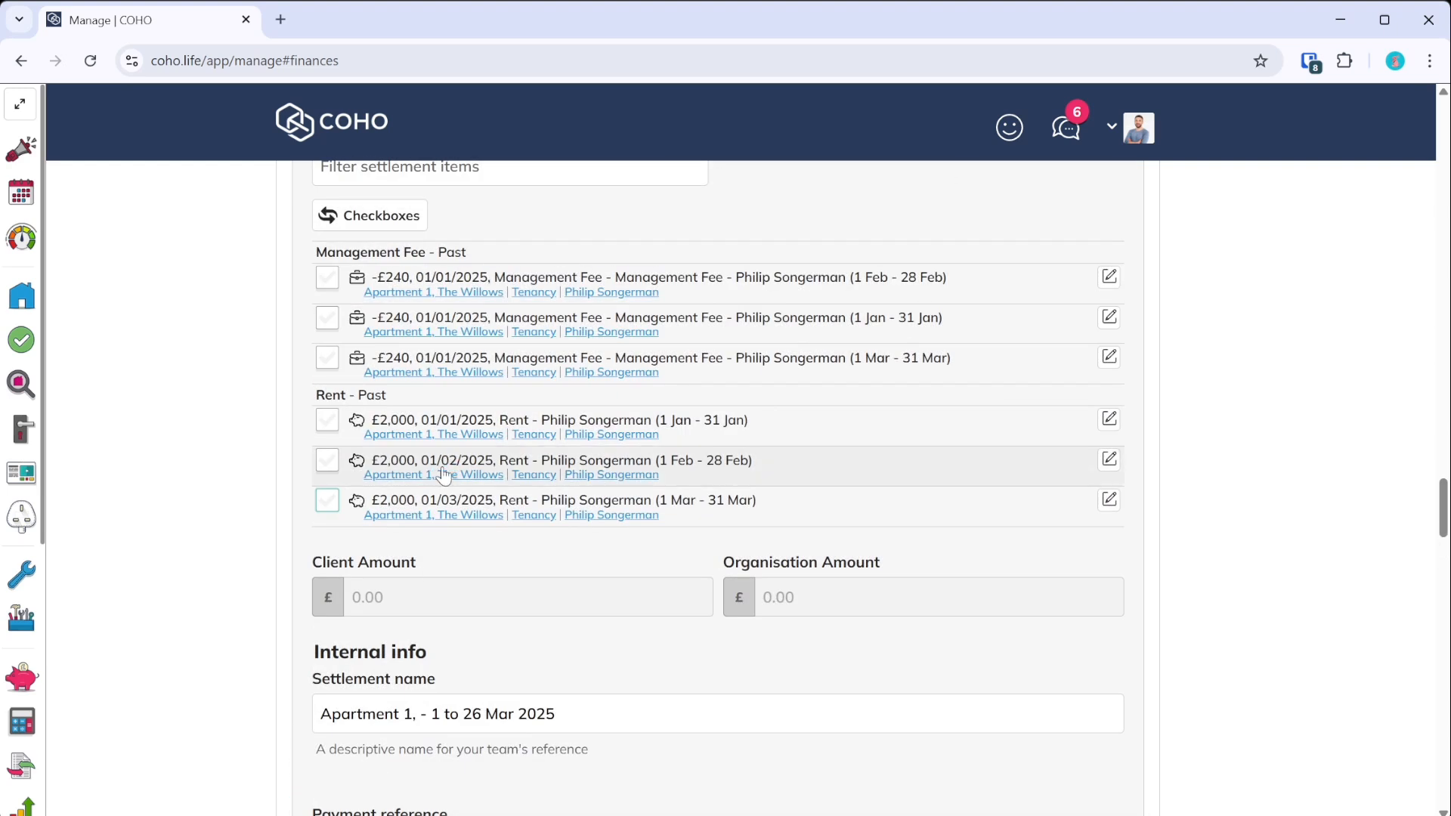
pyautogui.click(20, 105)
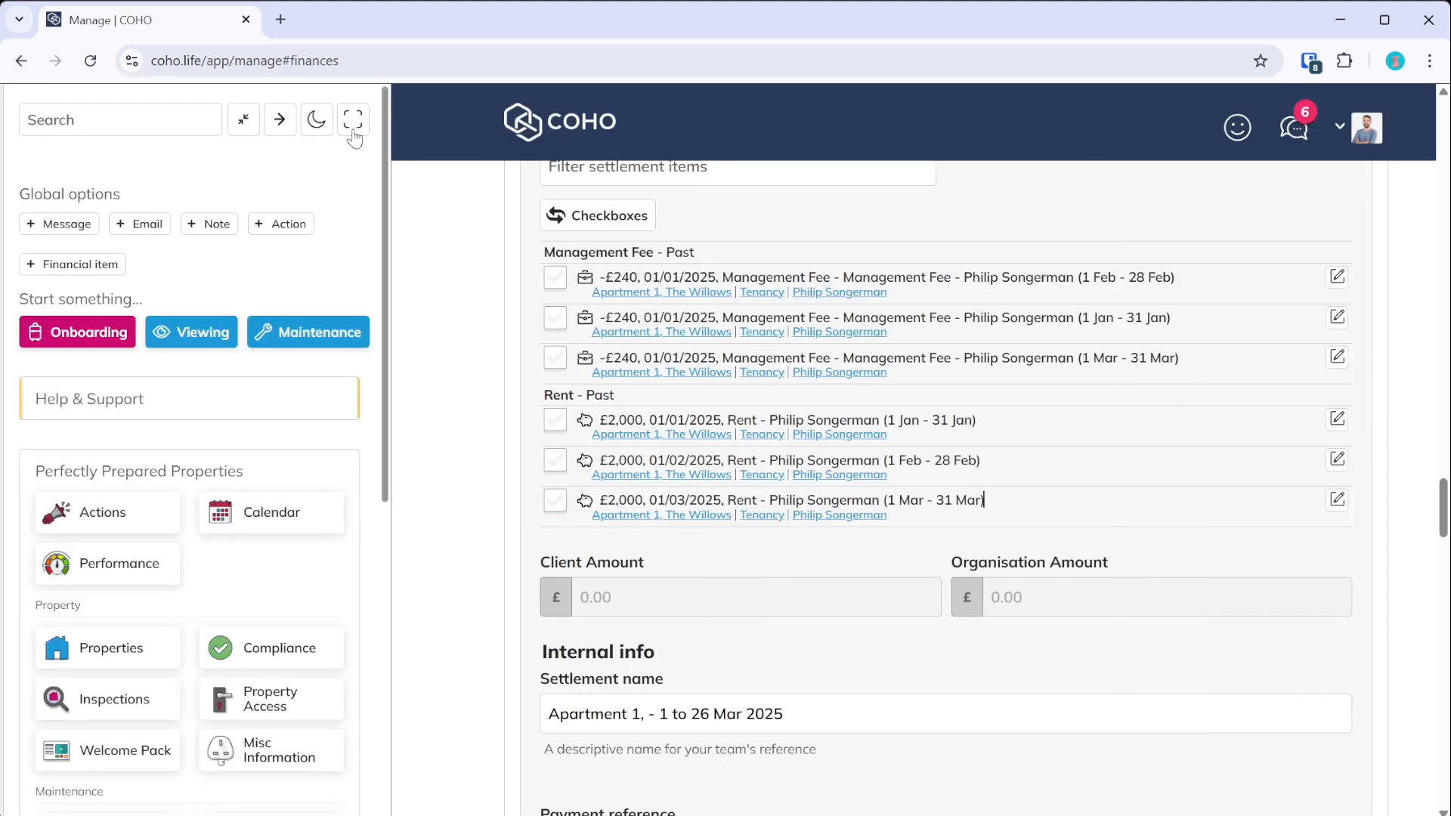
# - Start a financial item for the property Apartment 1, The Willows, provided by your team
pyautogui.click(72, 269)
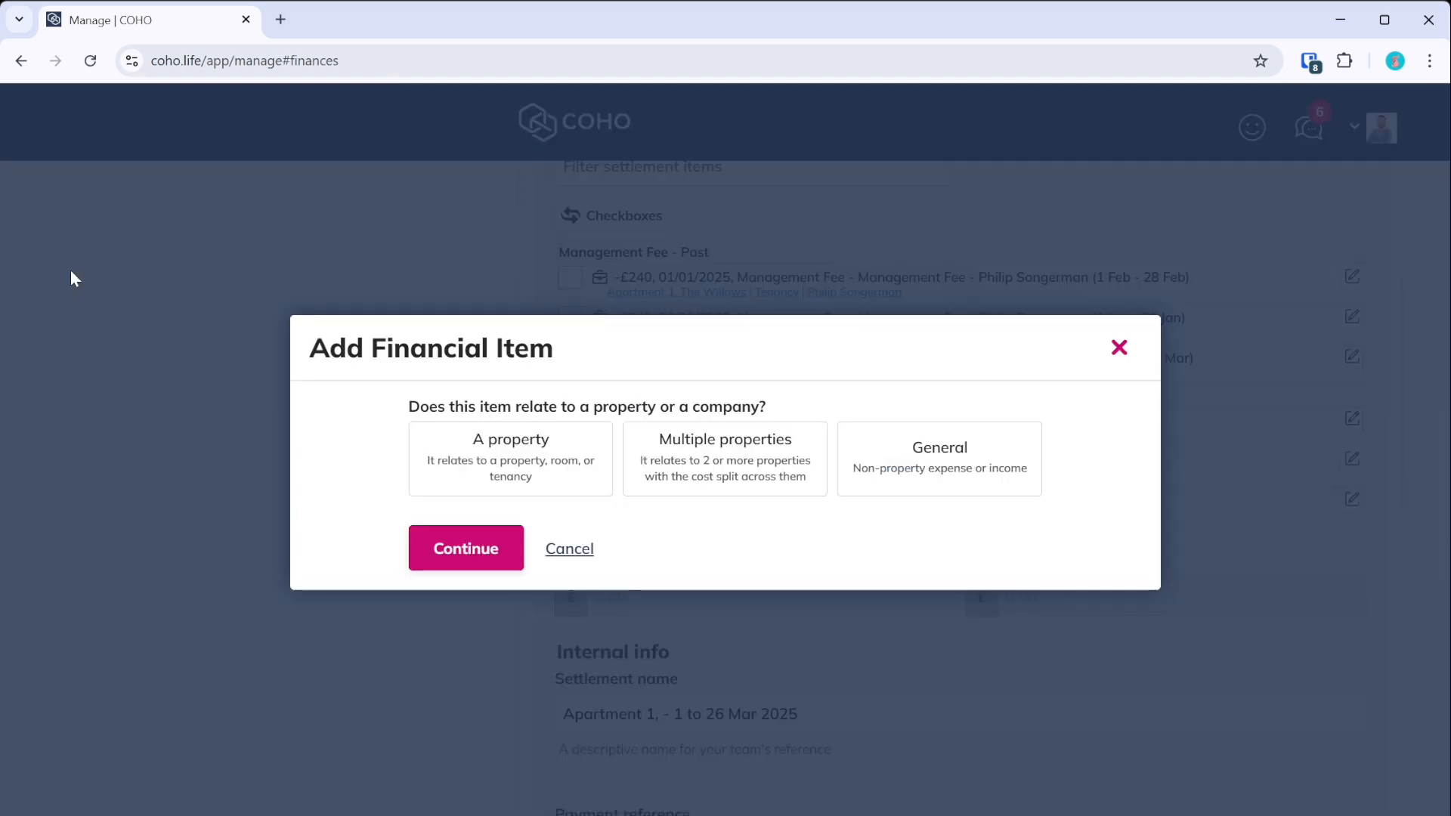
pyautogui.click(532, 490)
pyautogui.click(541, 461)
pyautogui.scroll(-3, 545, 499)
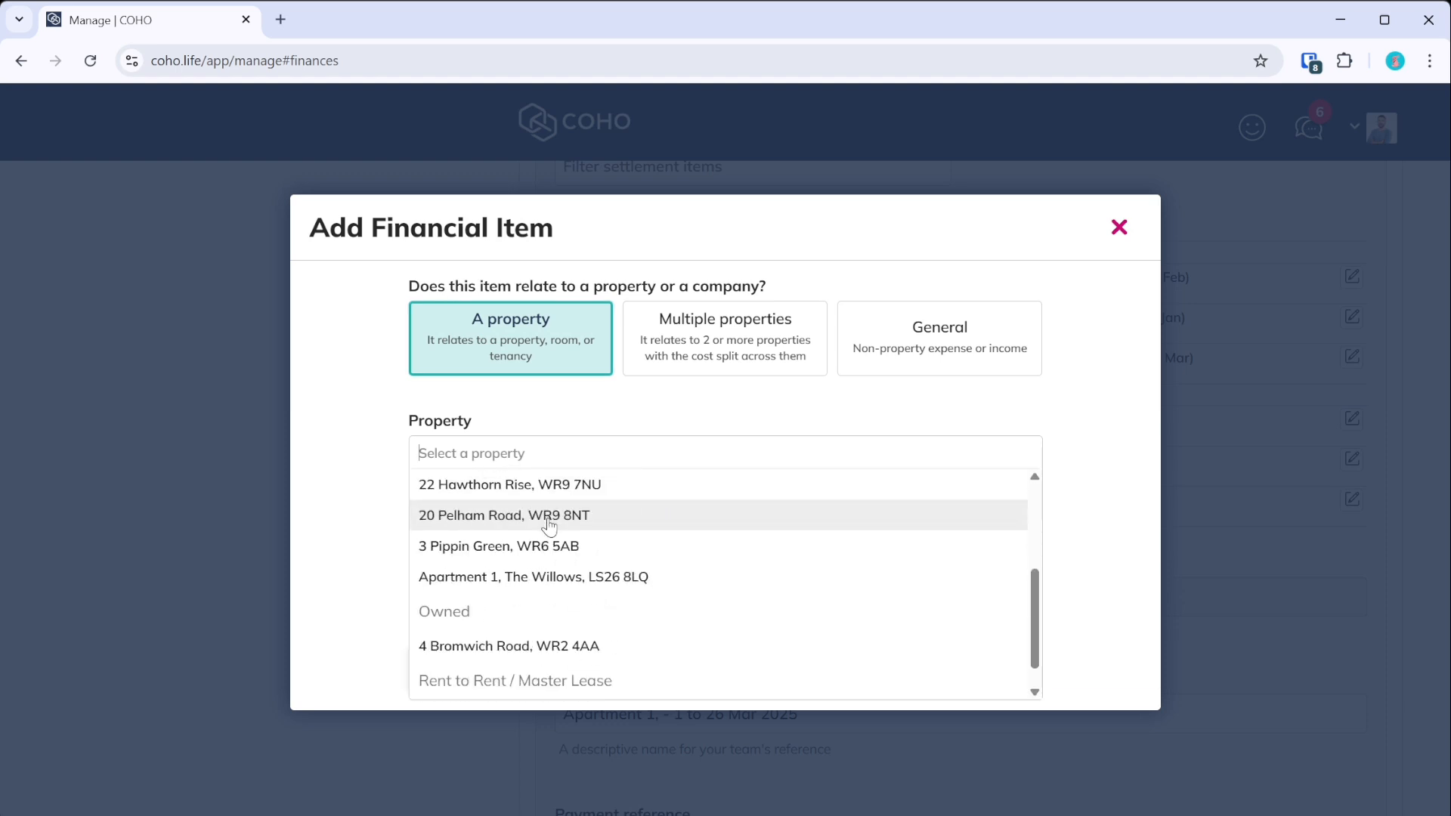
pyautogui.click(544, 589)
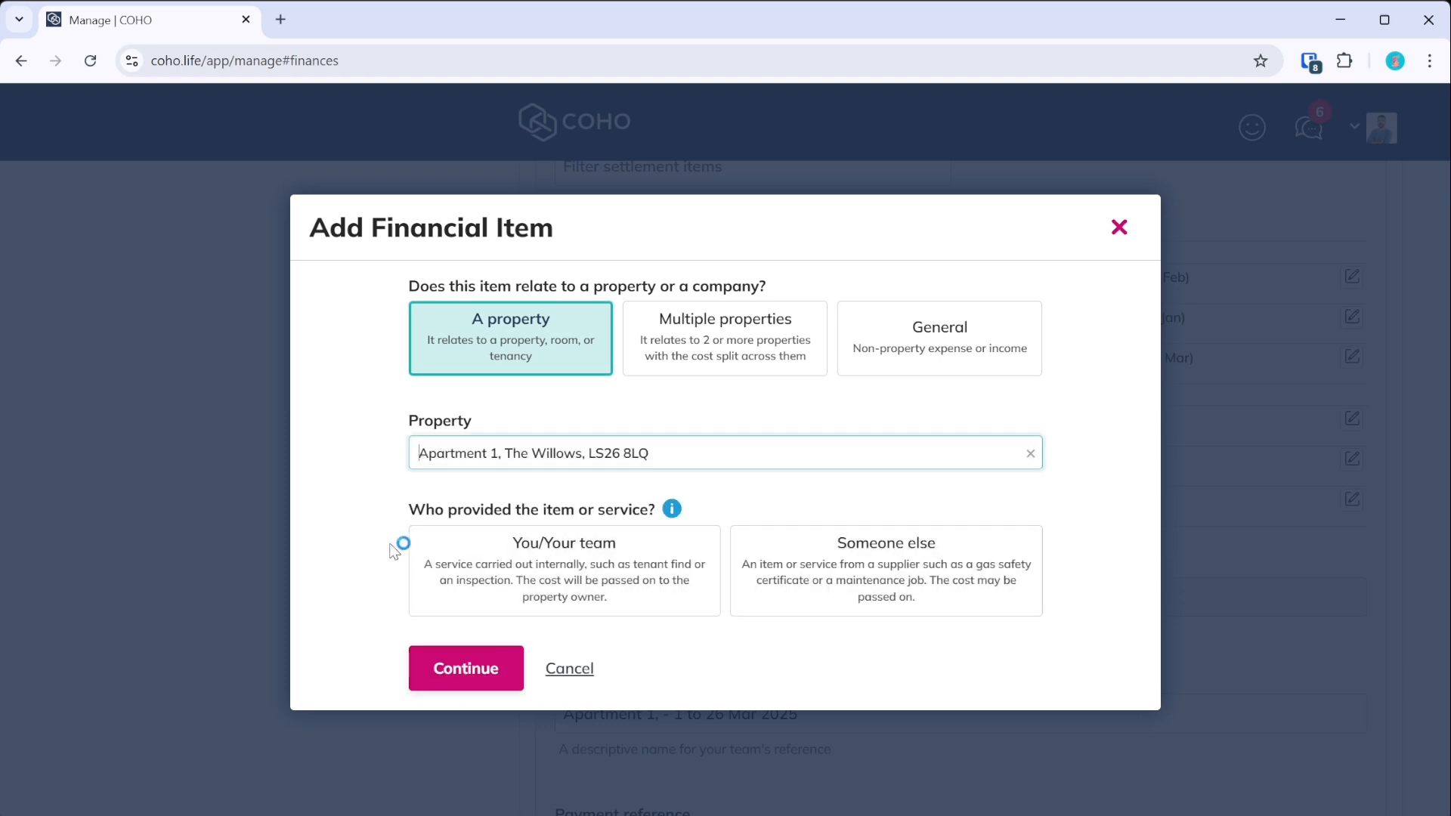
pyautogui.click(565, 578)
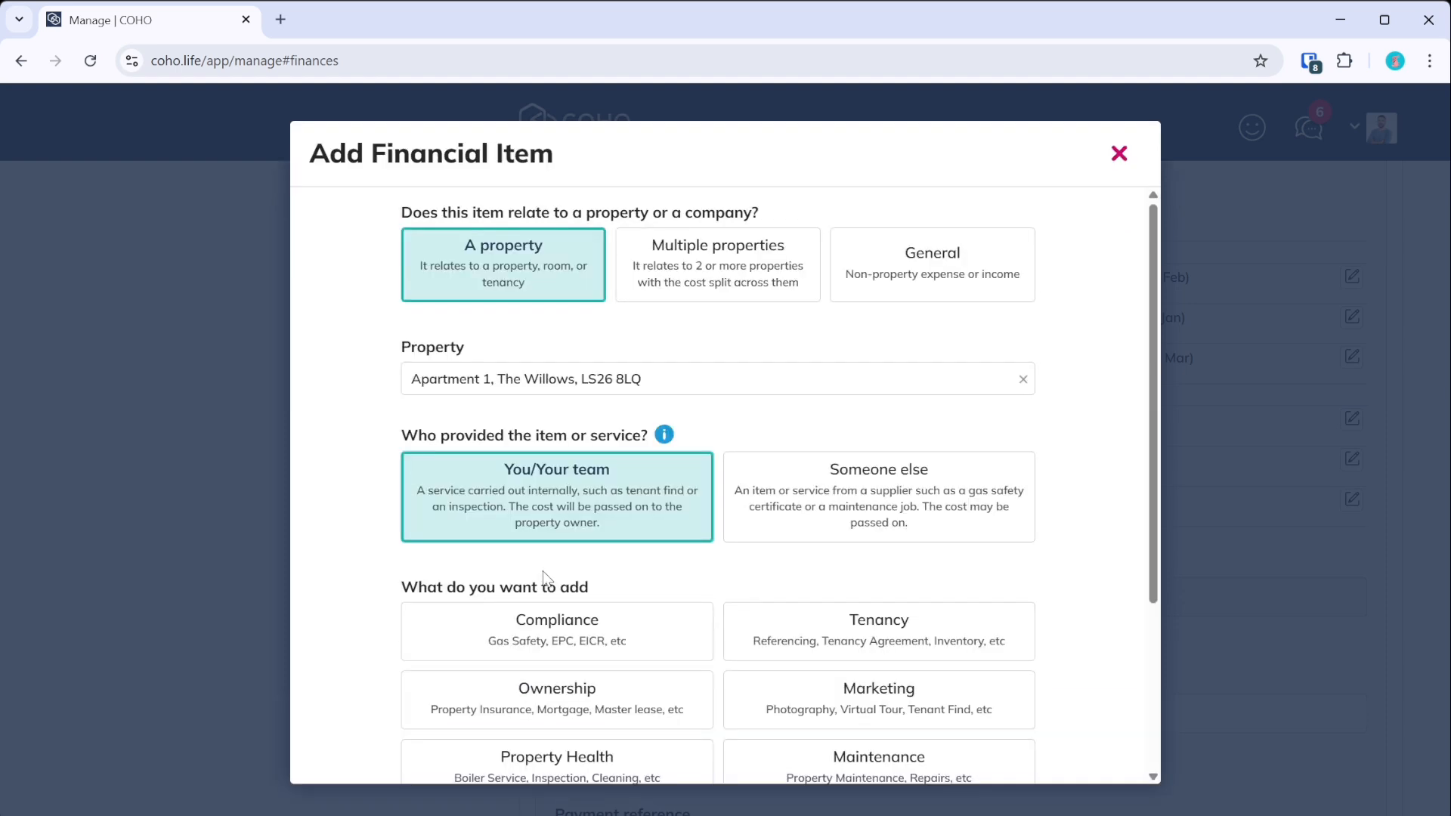
# - Set the item type to Management Fee instead of Tenancy and continue to its details
pyautogui.scroll(-3, 550, 487)
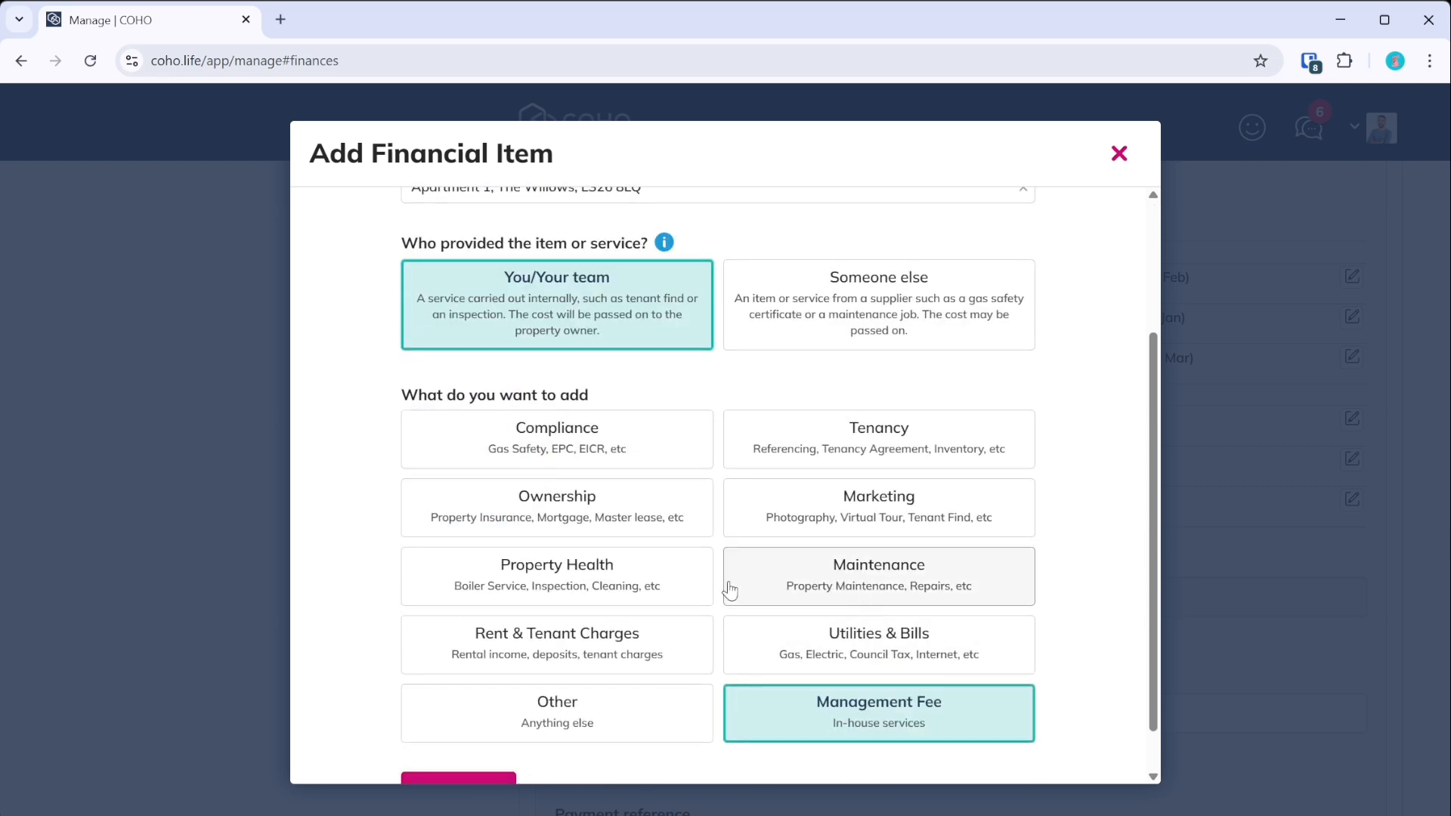
pyautogui.click(826, 453)
pyautogui.click(456, 748)
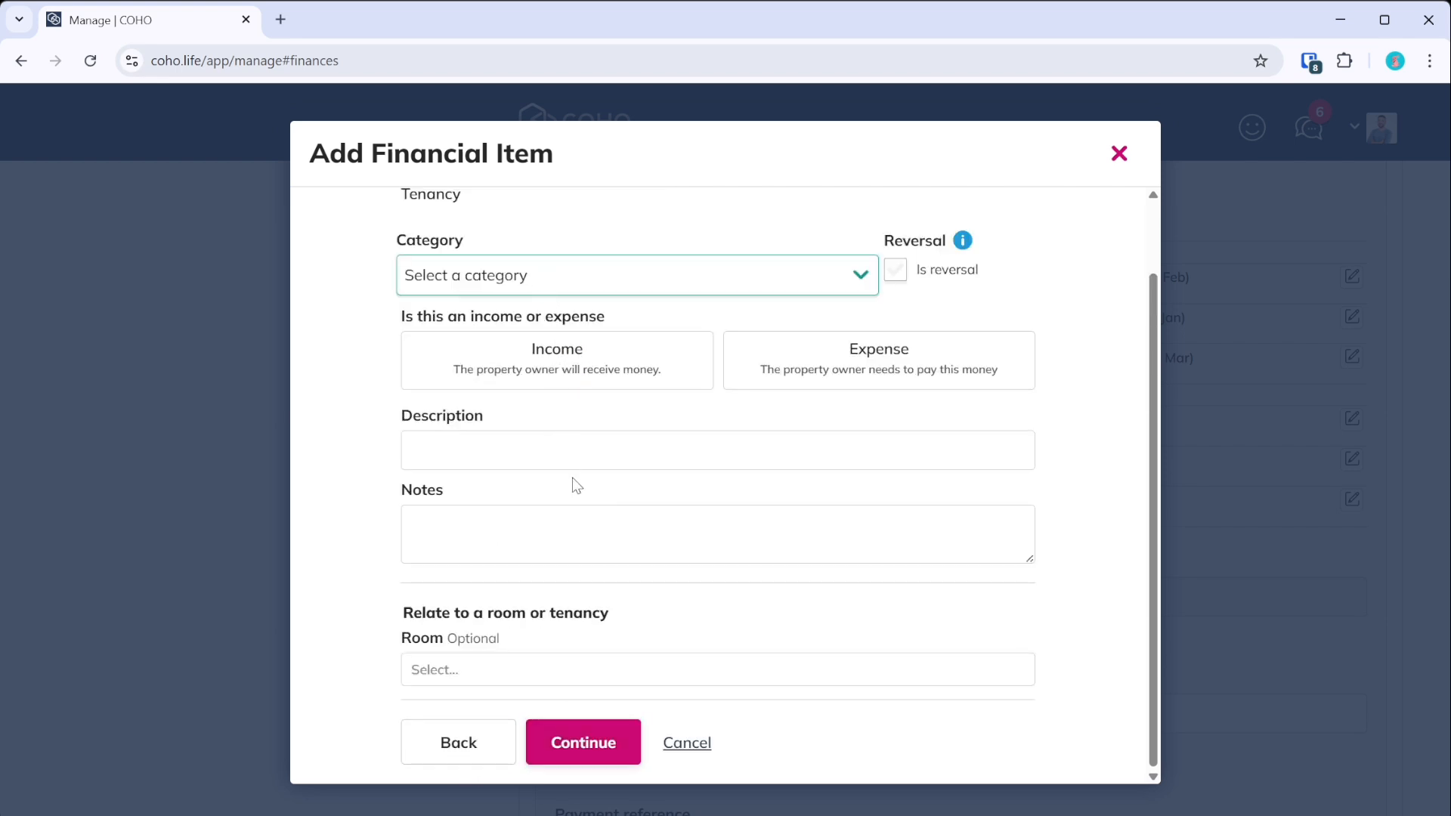
pyautogui.click(480, 341)
pyautogui.click(472, 743)
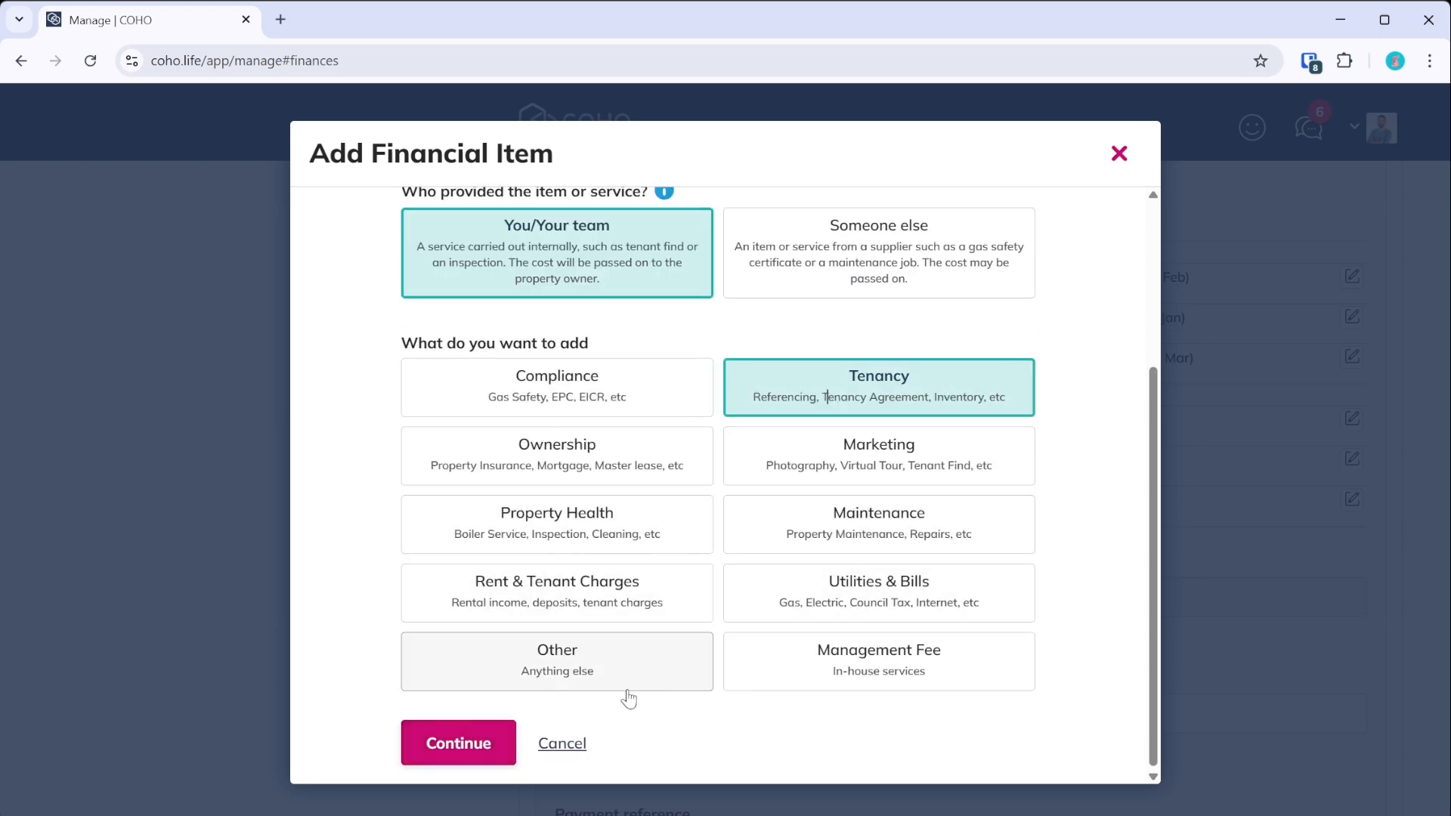
pyautogui.click(874, 686)
pyautogui.click(500, 757)
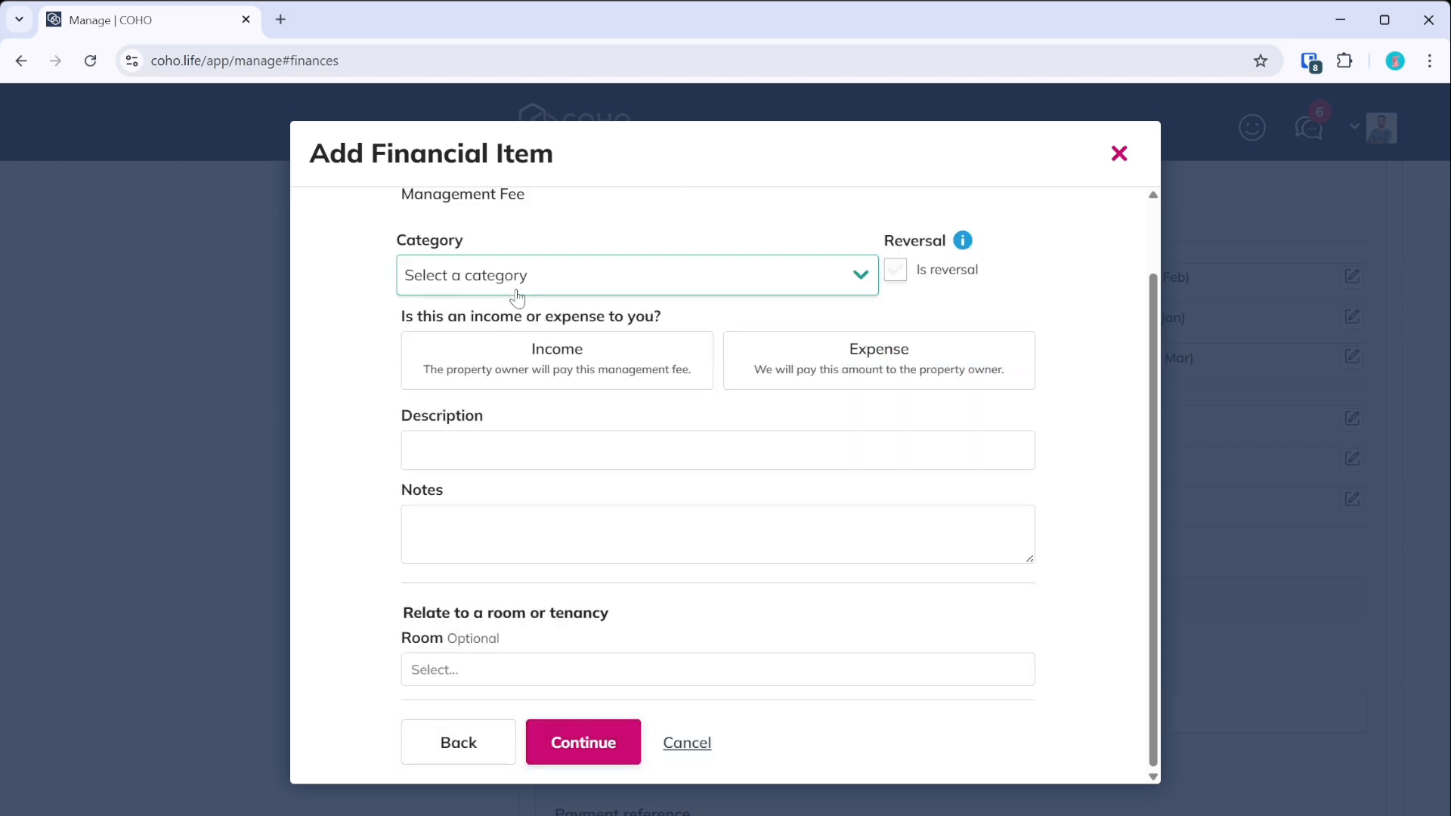
# - Categorise the item as a Tenant Find Fee linked to the Tenancy room and active tenancy
pyautogui.click(503, 369)
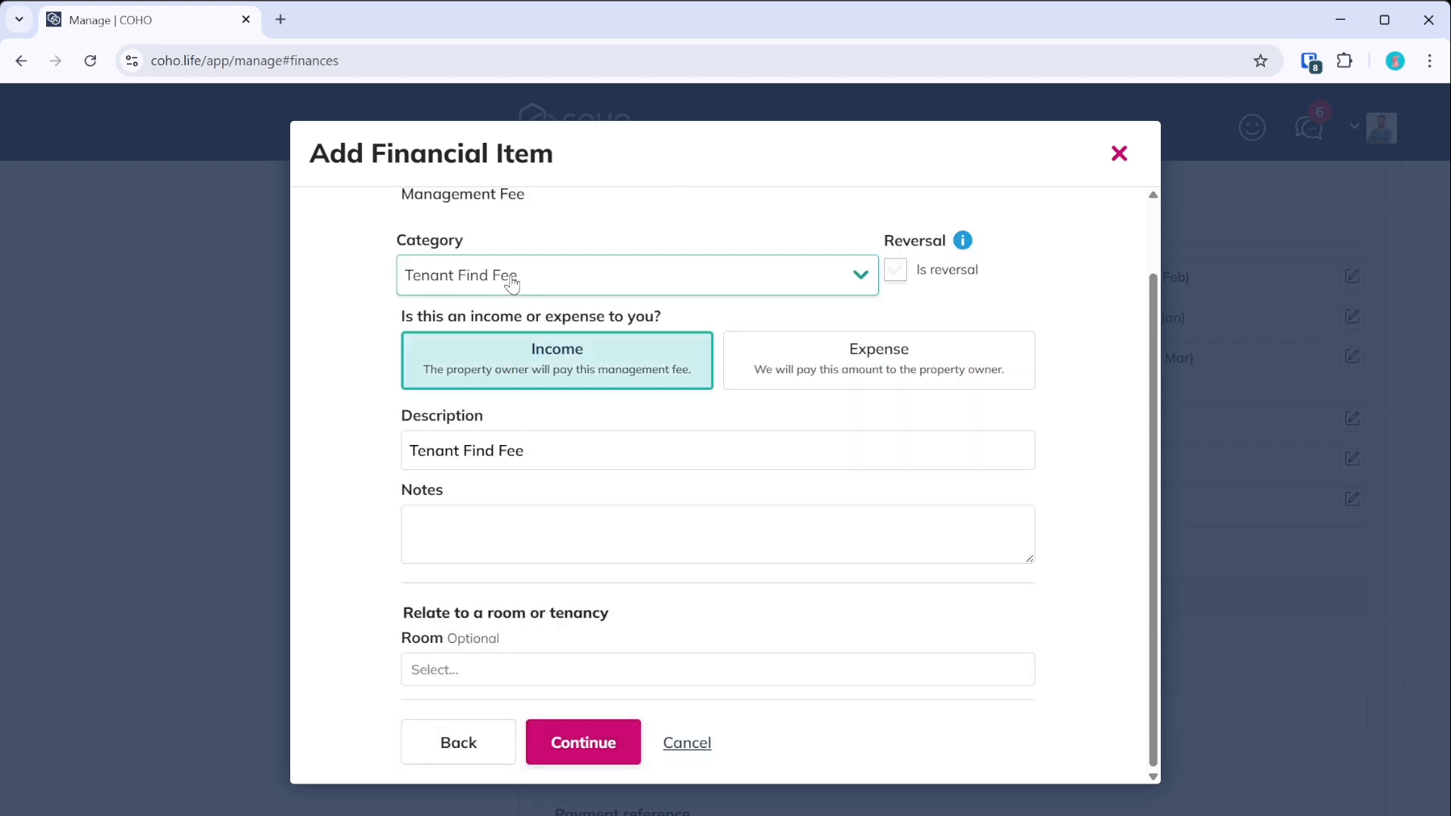
pyautogui.click(275, 365)
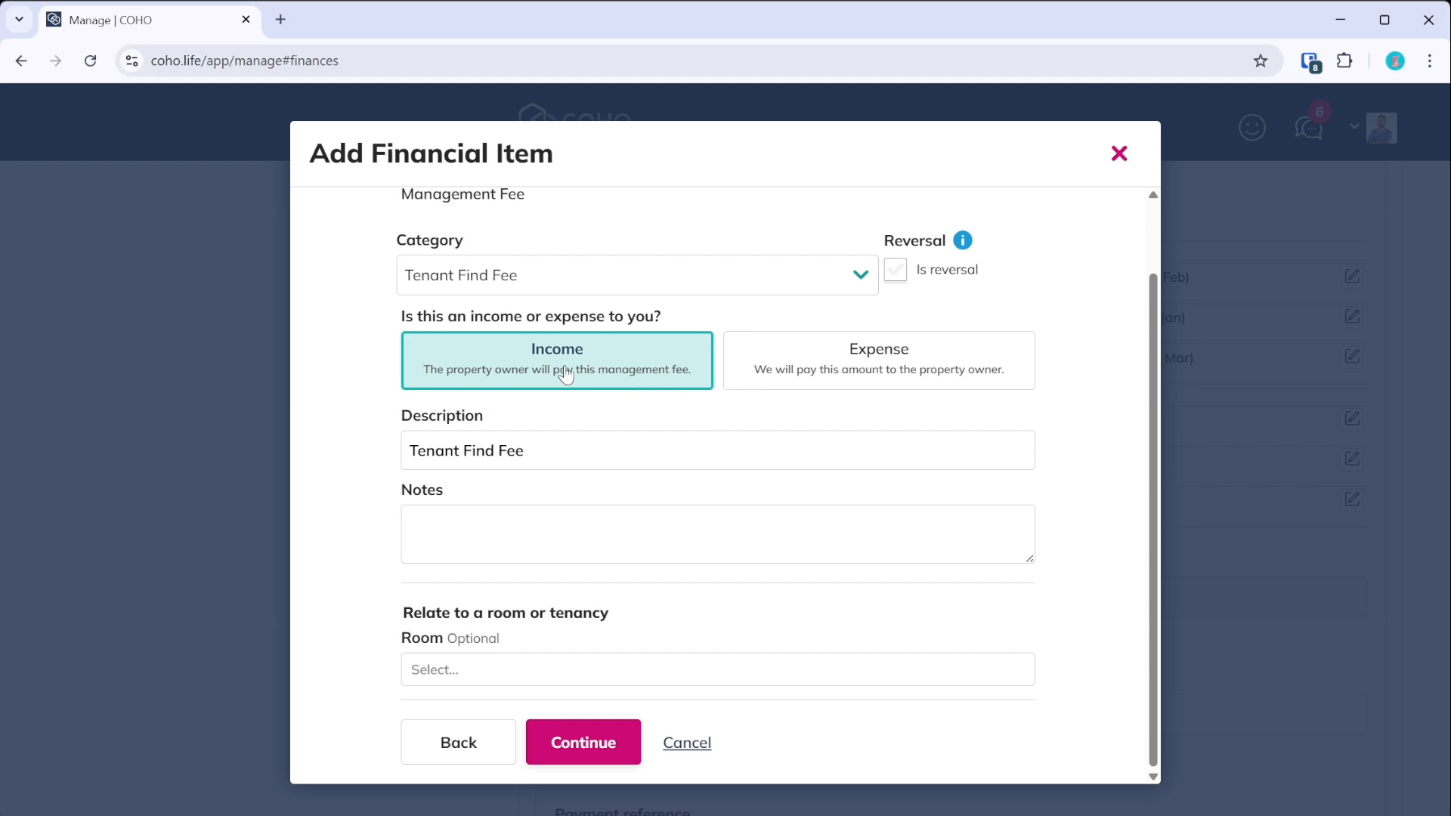
pyautogui.click(489, 548)
pyautogui.click(557, 670)
pyautogui.click(527, 702)
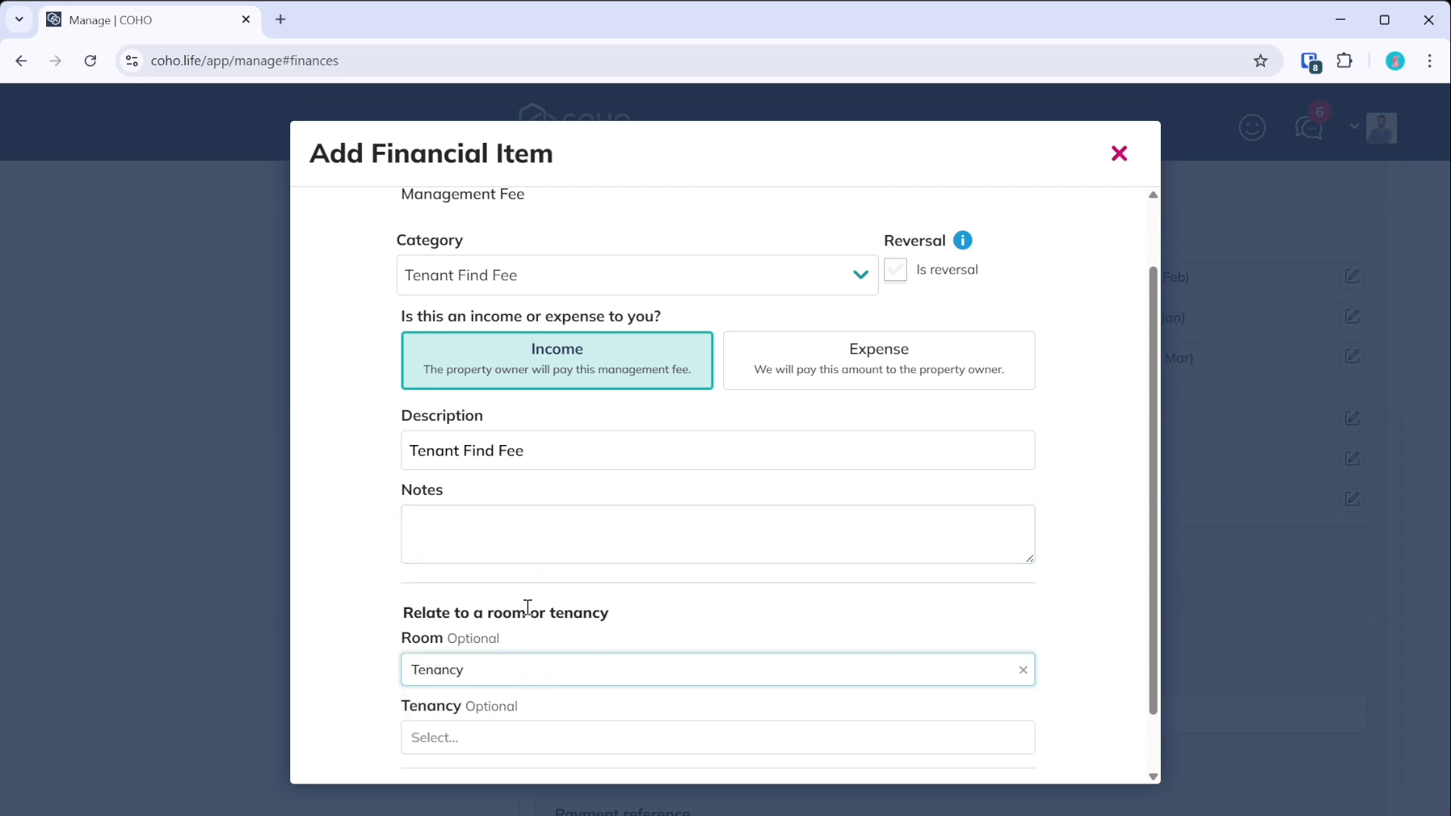
pyautogui.scroll(-1, 514, 643)
pyautogui.click(425, 677)
pyautogui.click(443, 702)
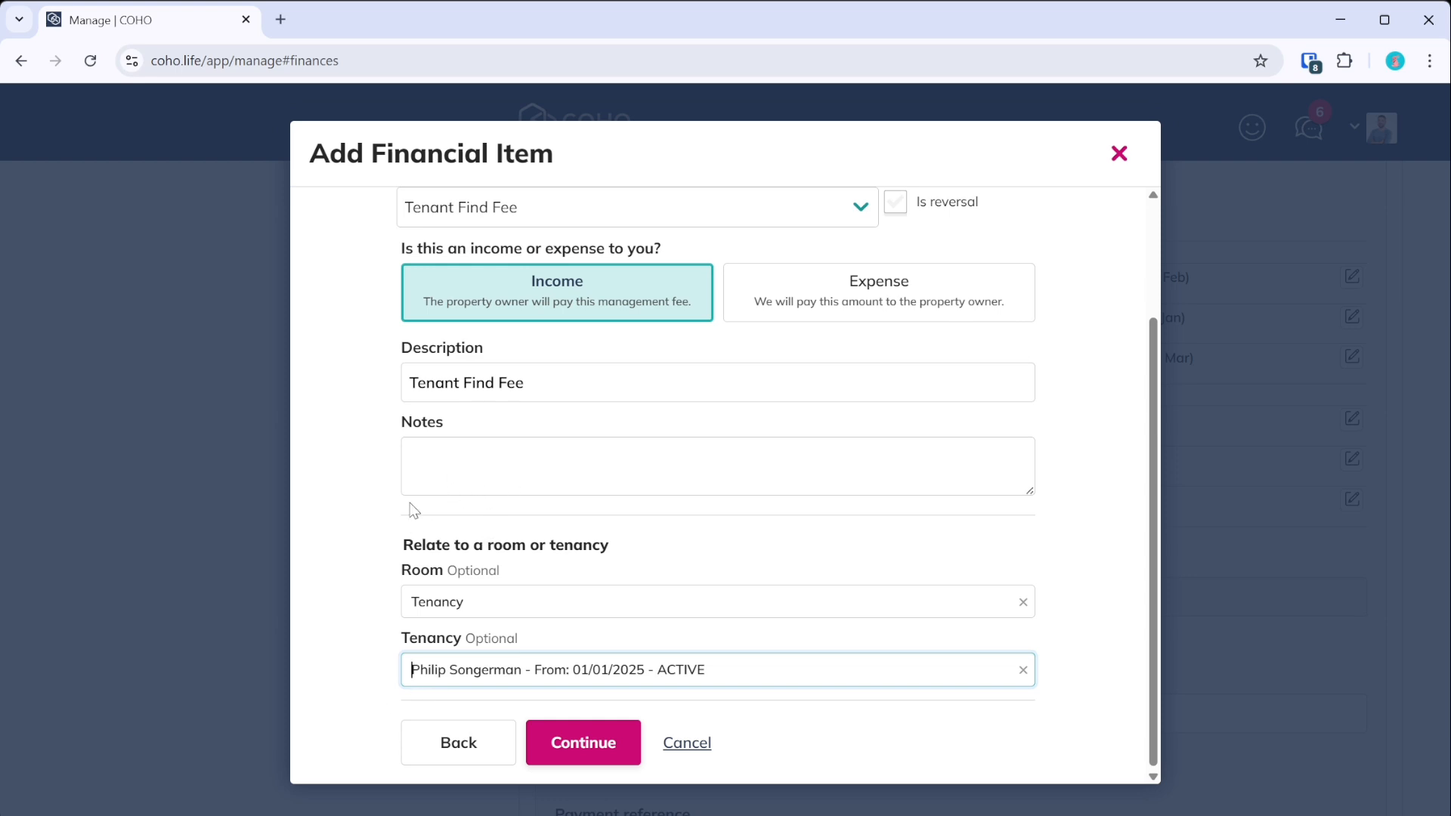
# - Add the note 'Standard onboarding new tenancy' and continue to the invoice details
pyautogui.click(454, 474)
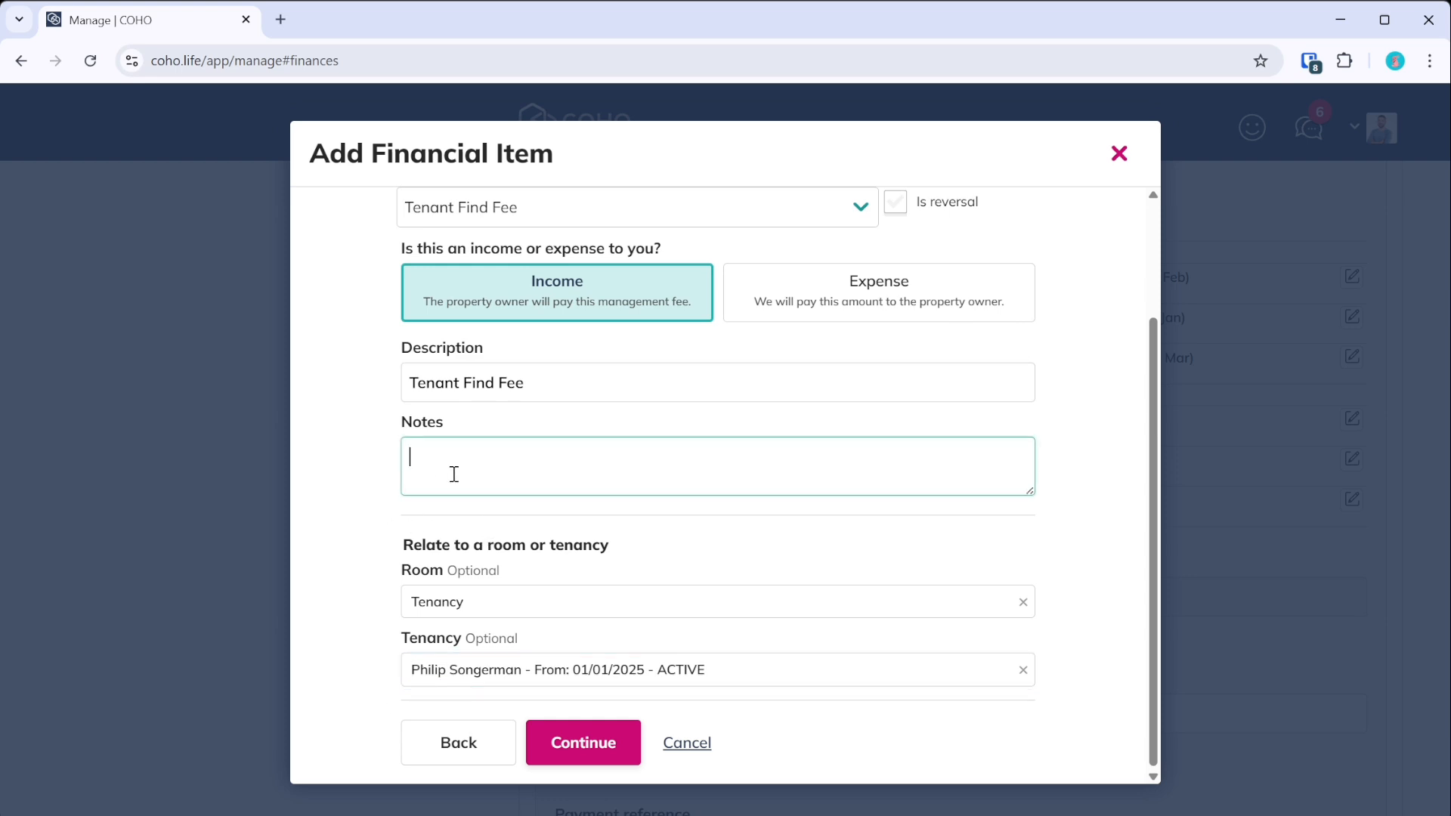
pyautogui.write('Standard onboarding')
pyautogui.write('new tenancy')
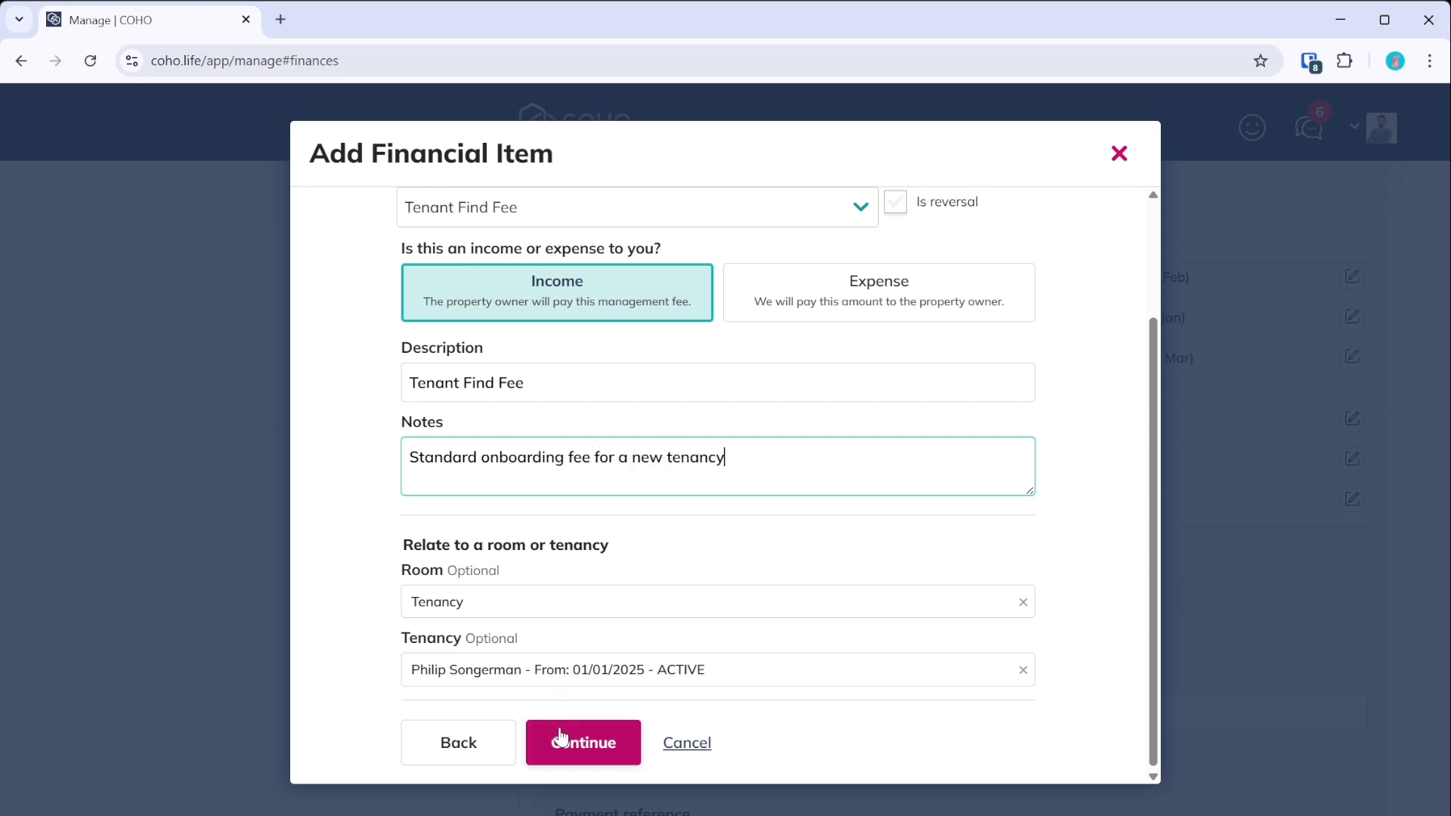
pyautogui.click(560, 737)
pyautogui.scroll(3, 566, 634)
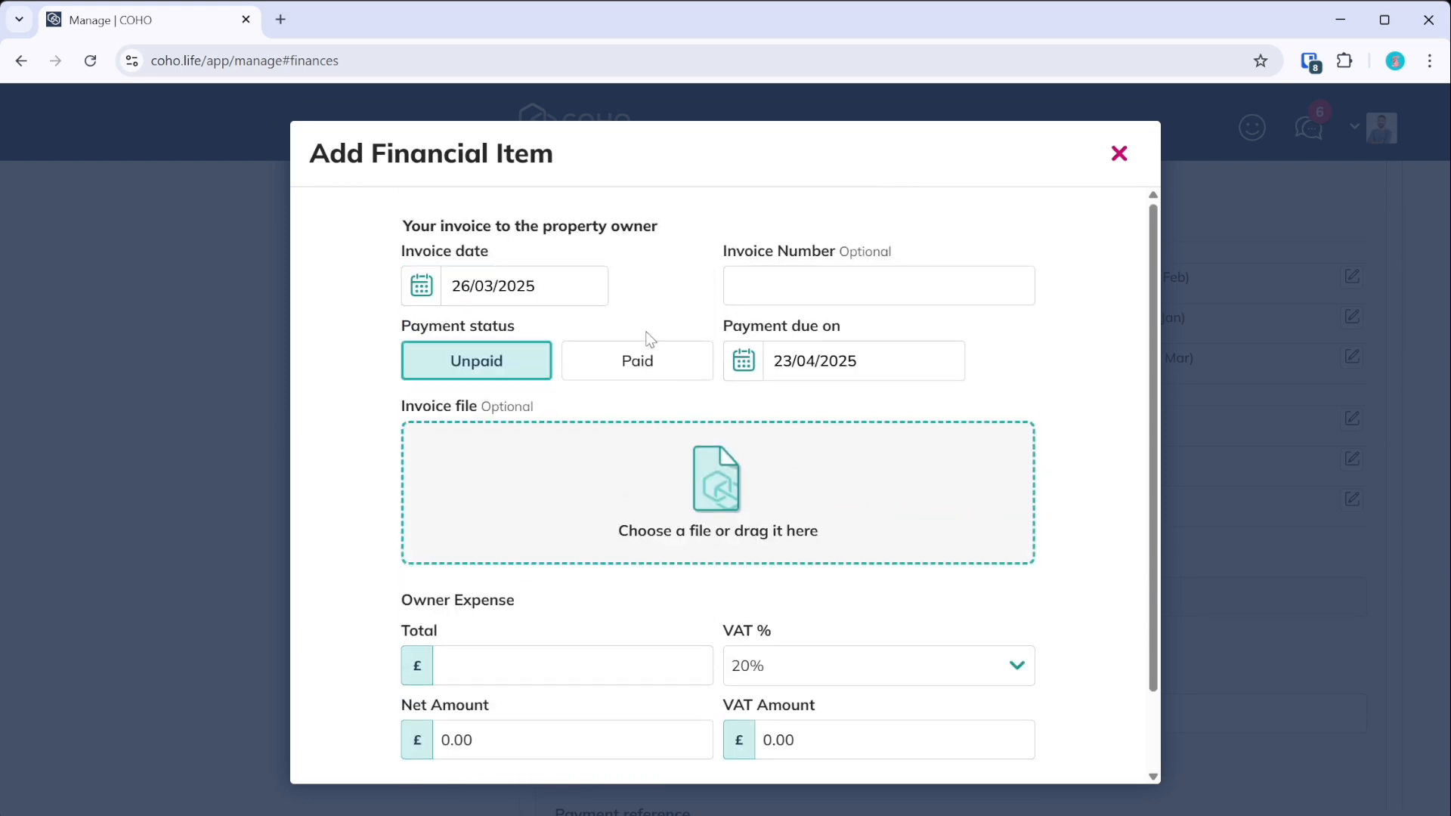
# - Enter a £150 total (£125 + £25 VAT), preview it, and create the unpaid Tenant Find Fee
pyautogui.click(563, 658)
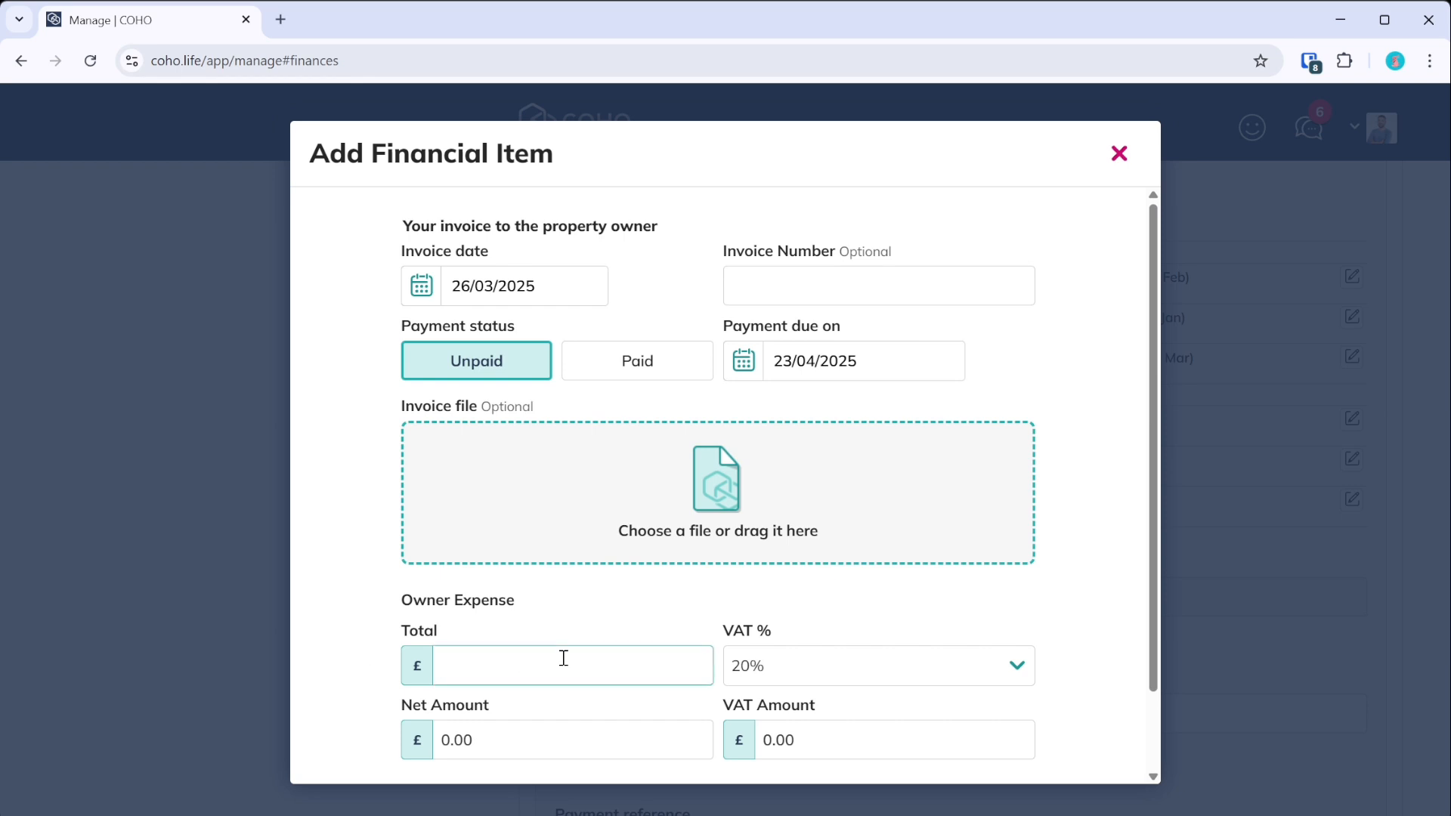
pyautogui.write('150')
pyautogui.scroll(-2, 560, 656)
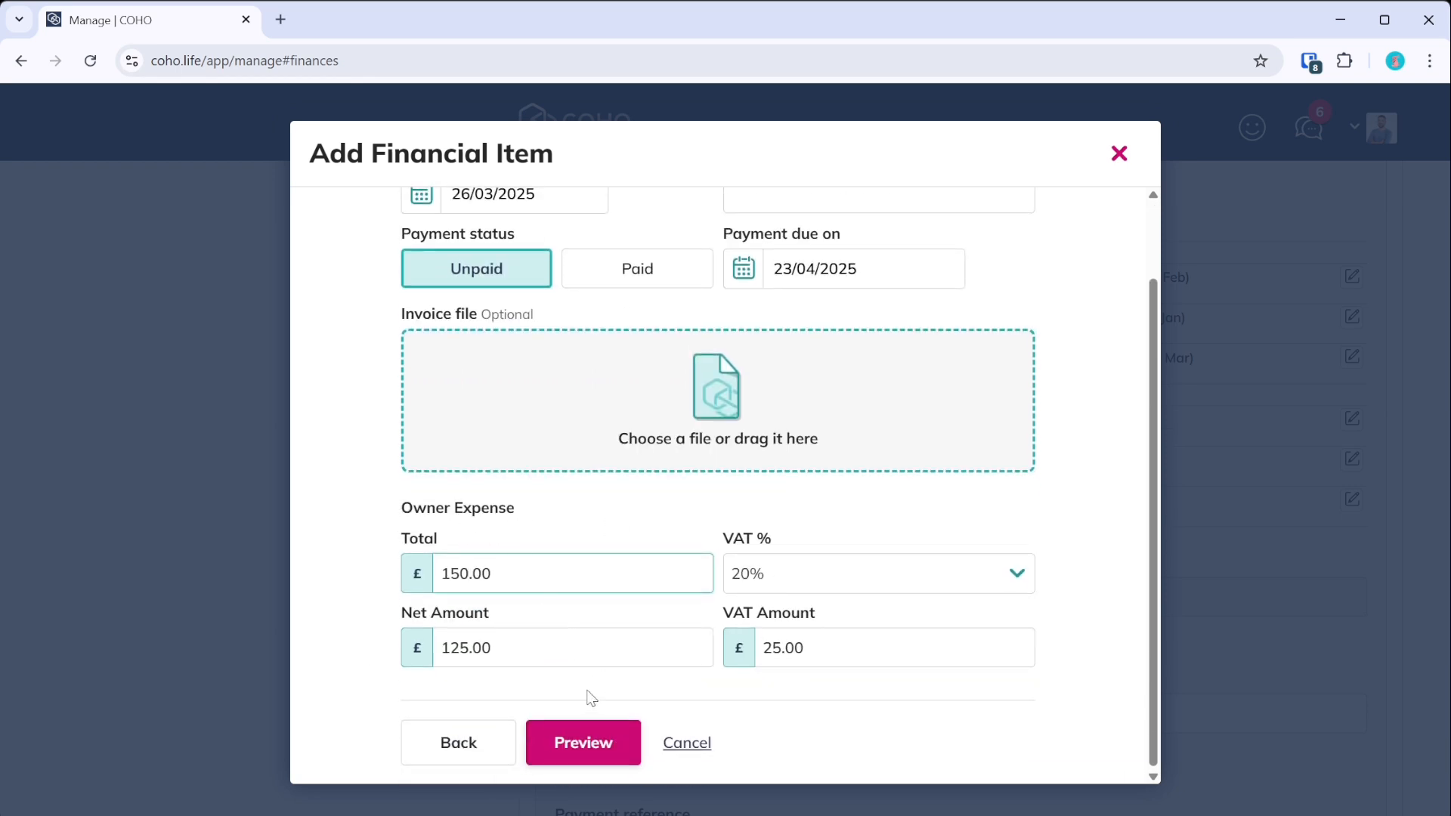
pyautogui.click(578, 742)
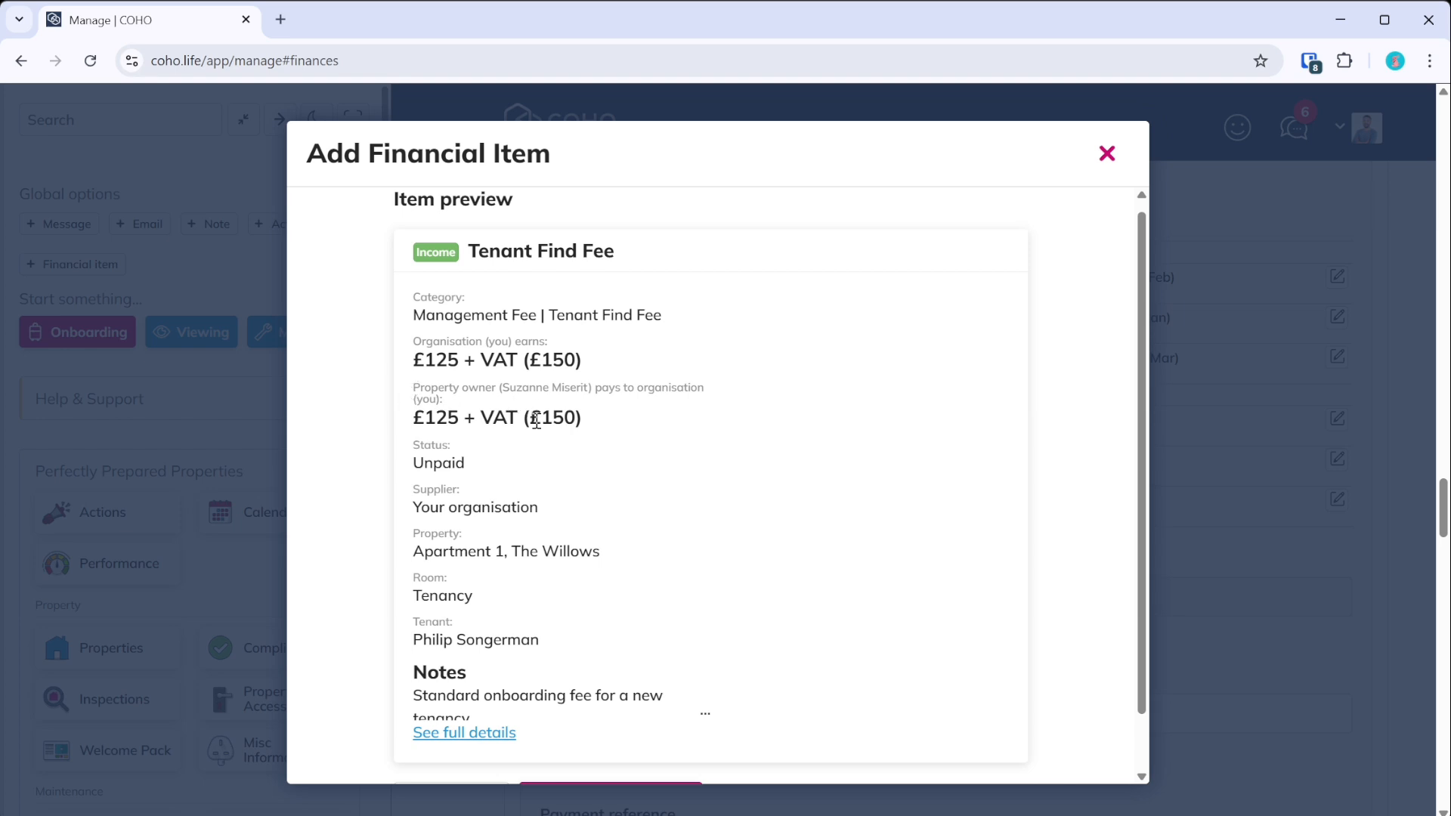
pyautogui.scroll(-1, 436, 423)
pyautogui.click(457, 752)
pyautogui.scroll(1, 473, 726)
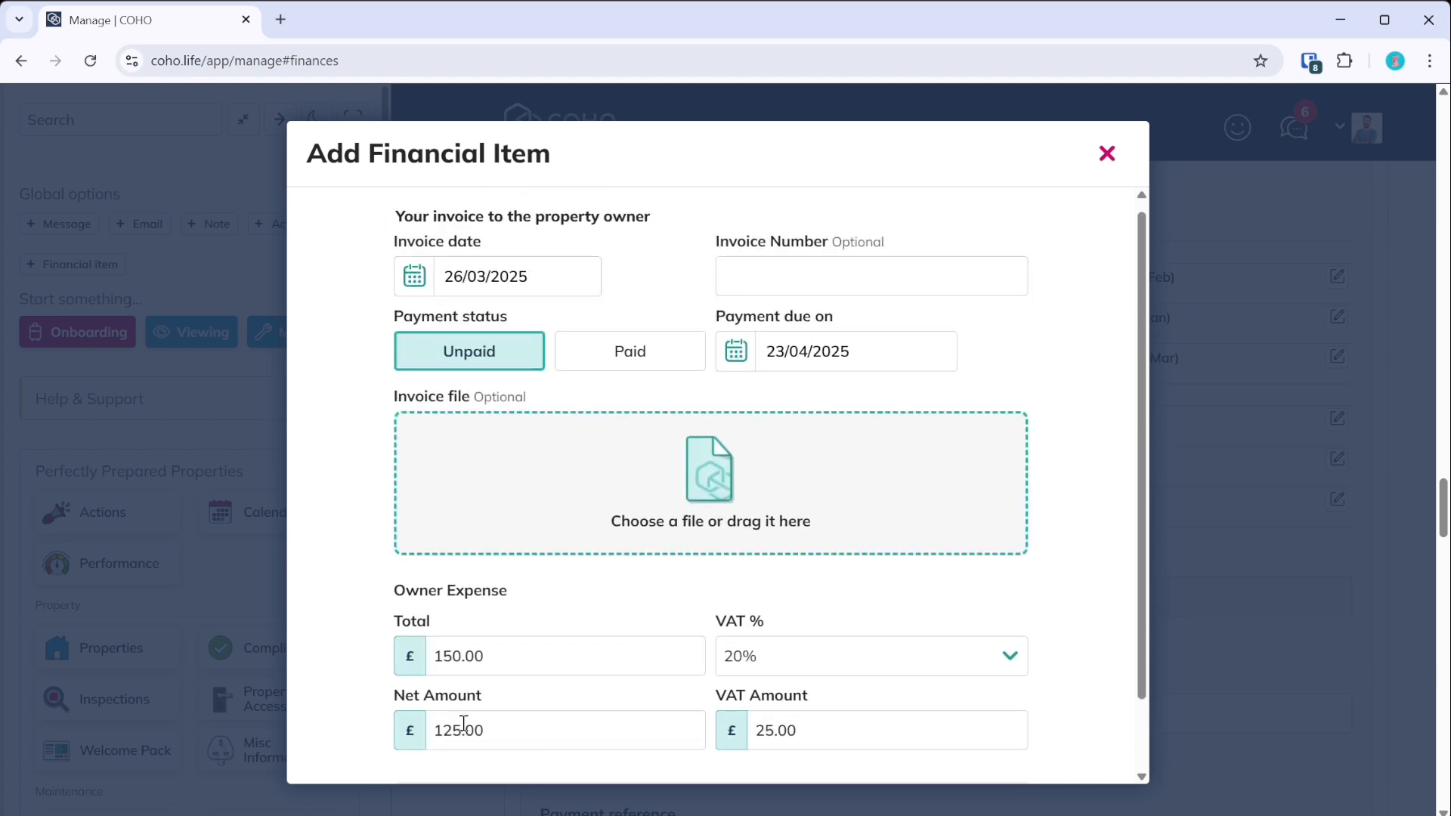
pyautogui.scroll(-1, 452, 612)
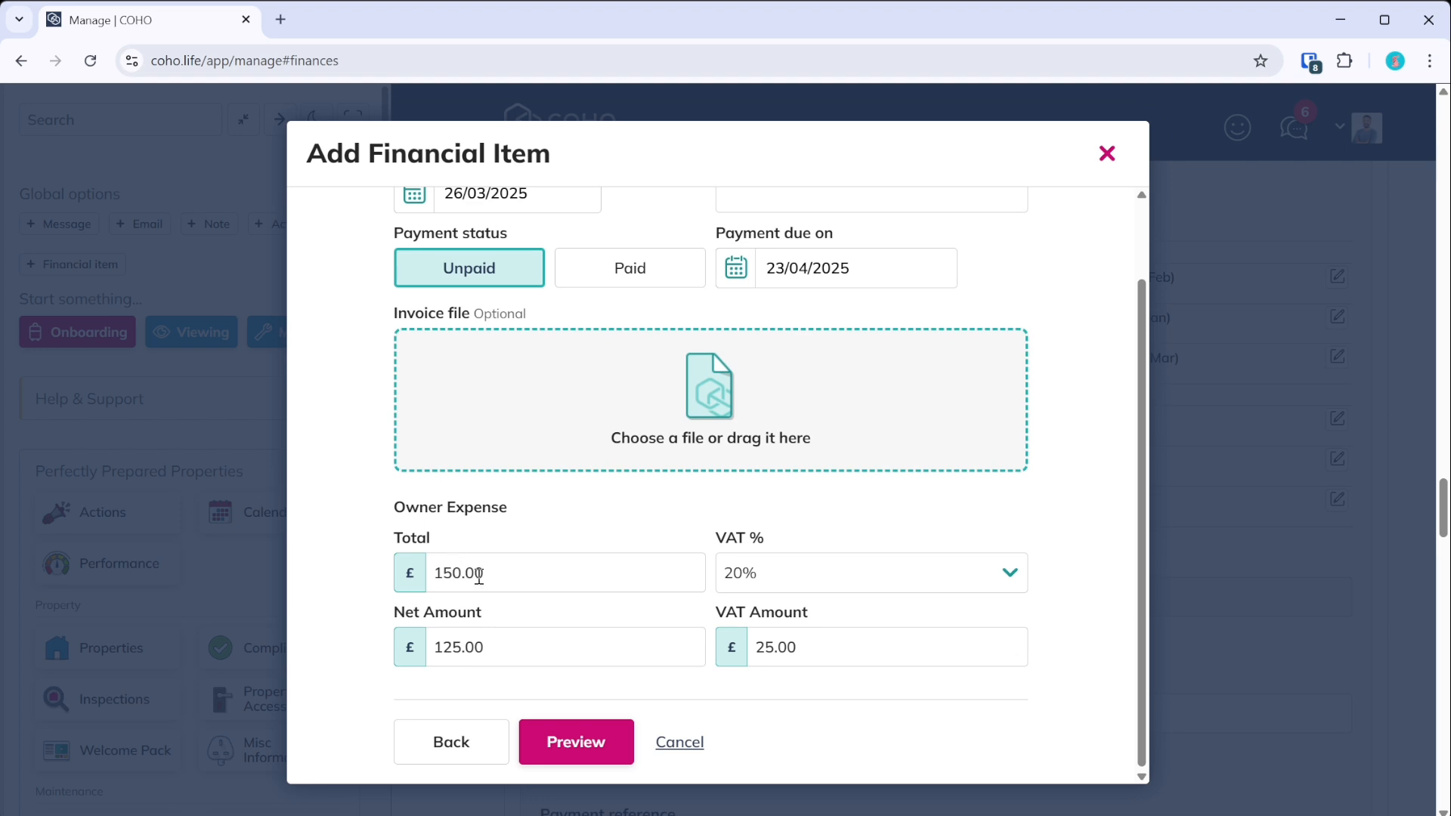
pyautogui.click(580, 744)
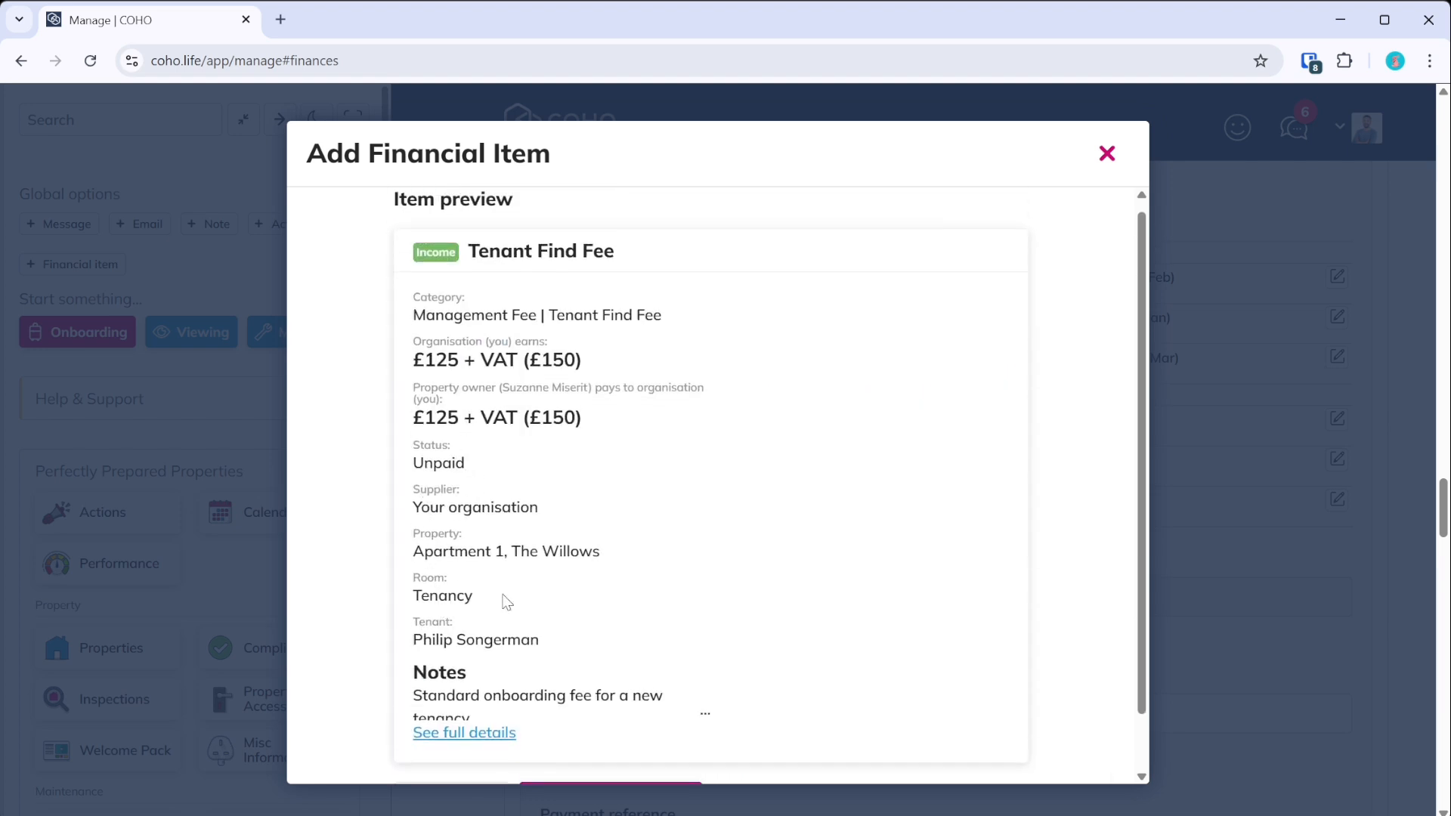
pyautogui.scroll(-1, 537, 586)
pyautogui.click(625, 744)
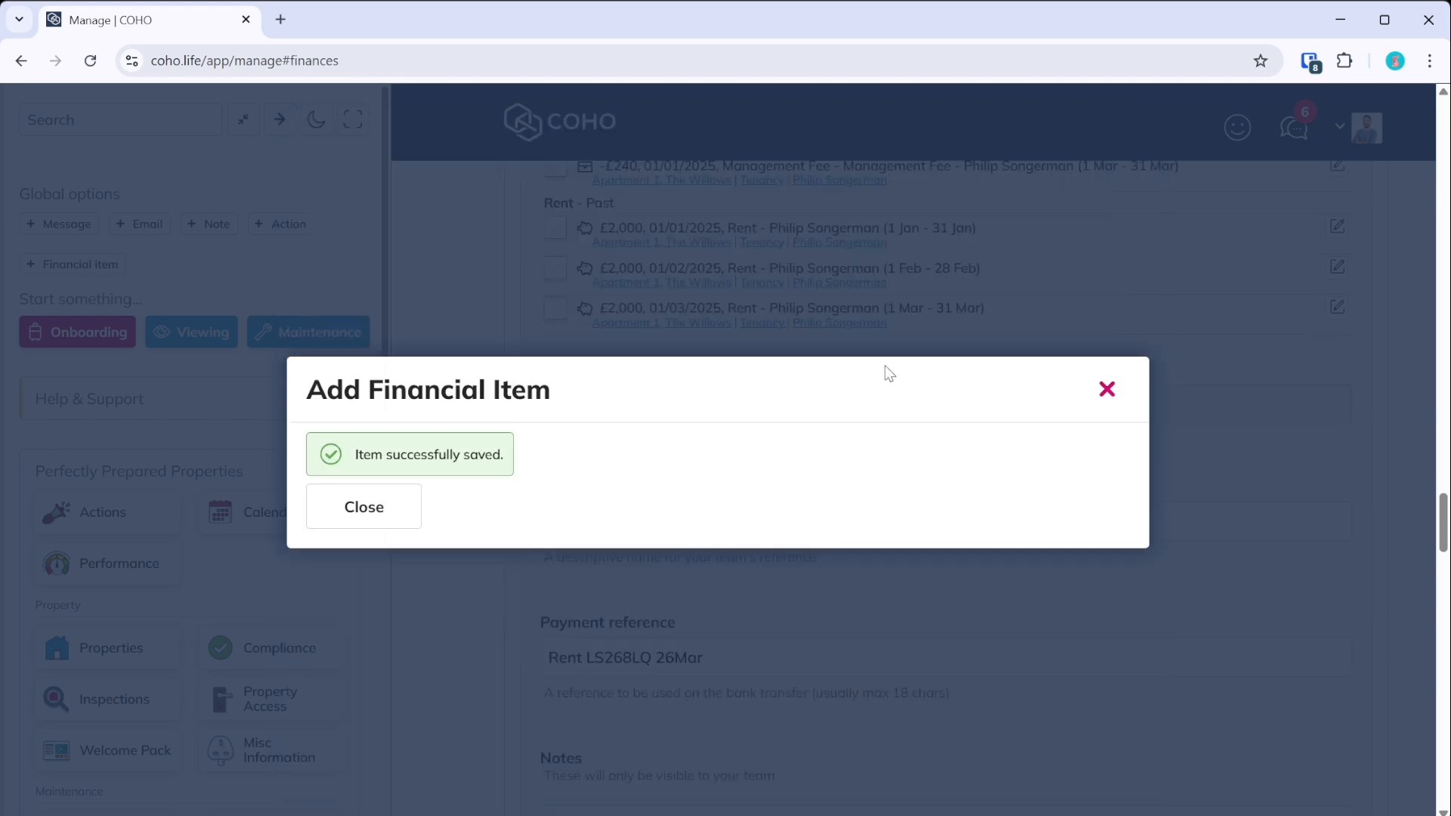
pyautogui.click(365, 532)
# - Refresh the settlement preview so the −£150 Tenant Find Fee appears, then toggle all item ticks
pyautogui.click(243, 120)
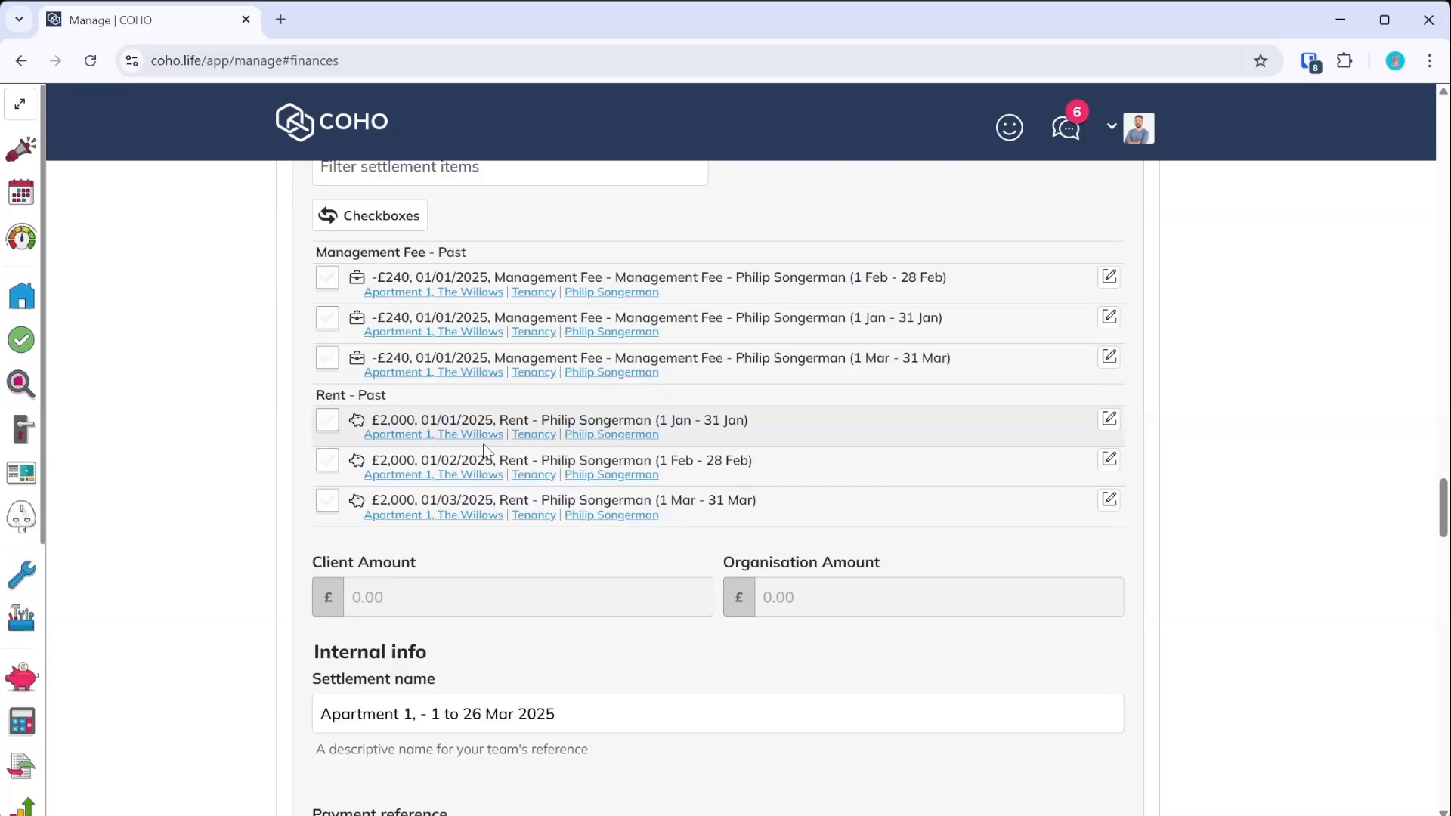
pyautogui.scroll(5, 484, 449)
pyautogui.click(414, 462)
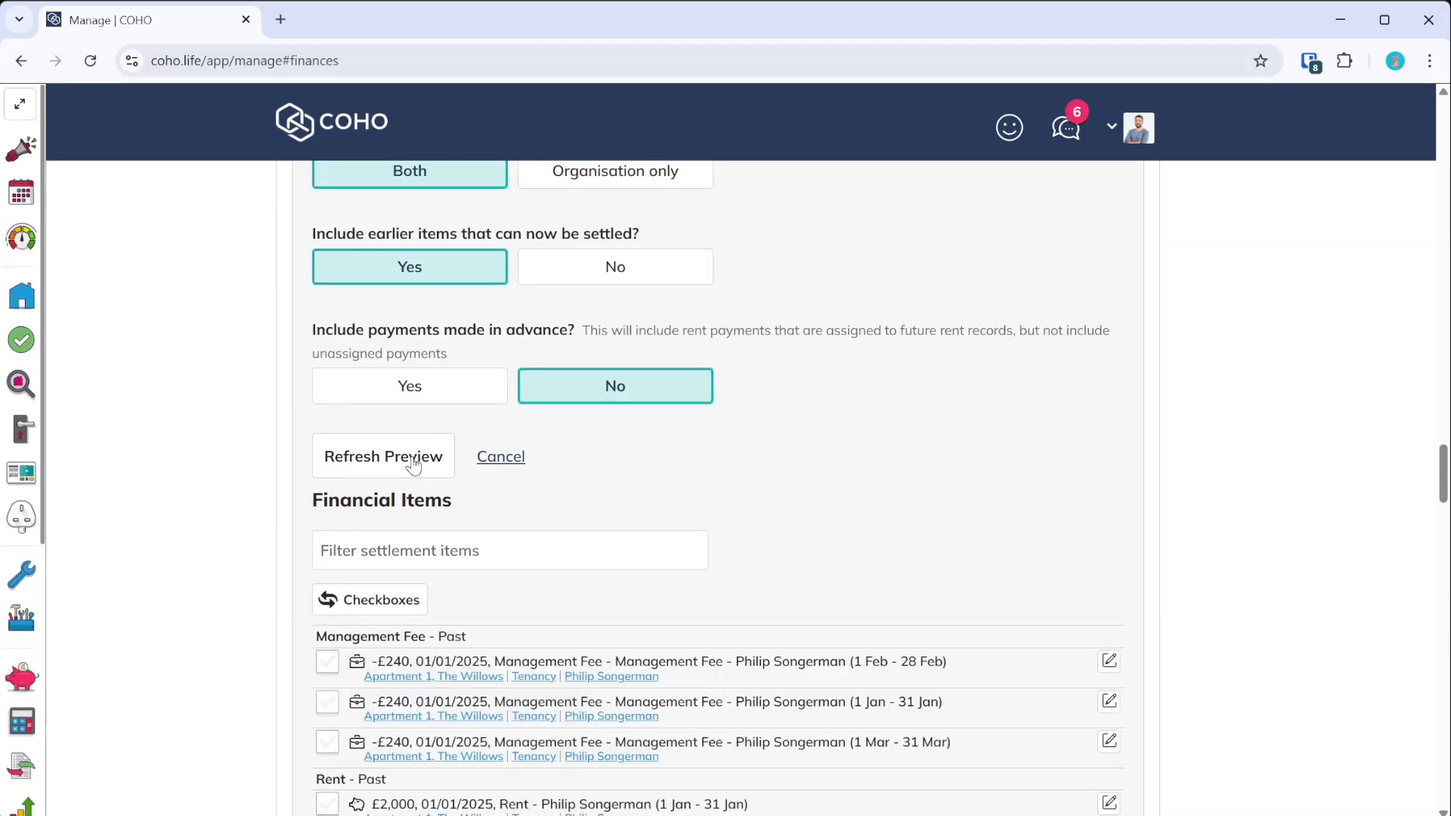
pyautogui.scroll(-3, 414, 462)
pyautogui.scroll(-3, 415, 680)
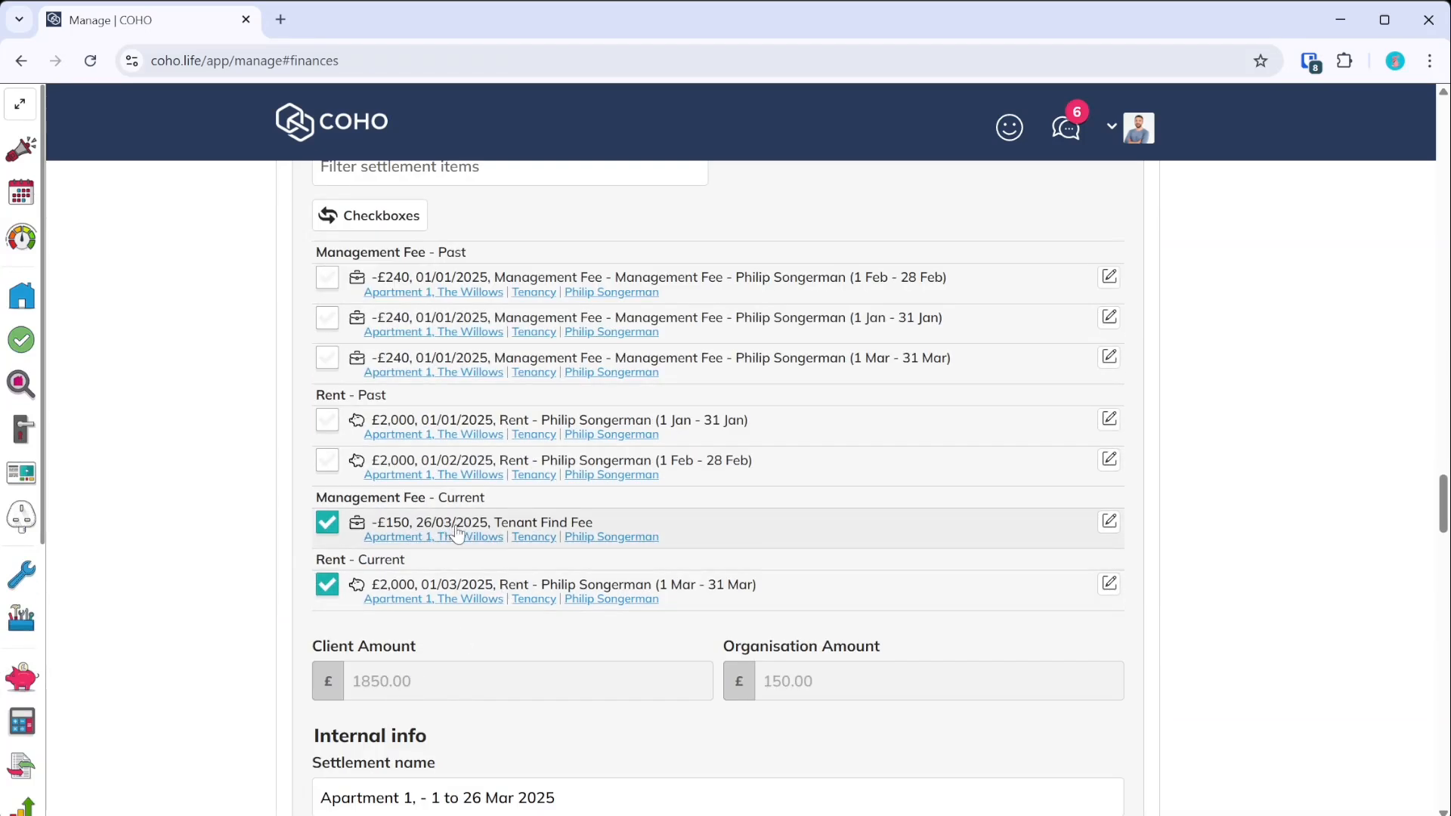
pyautogui.scroll(3, 450, 551)
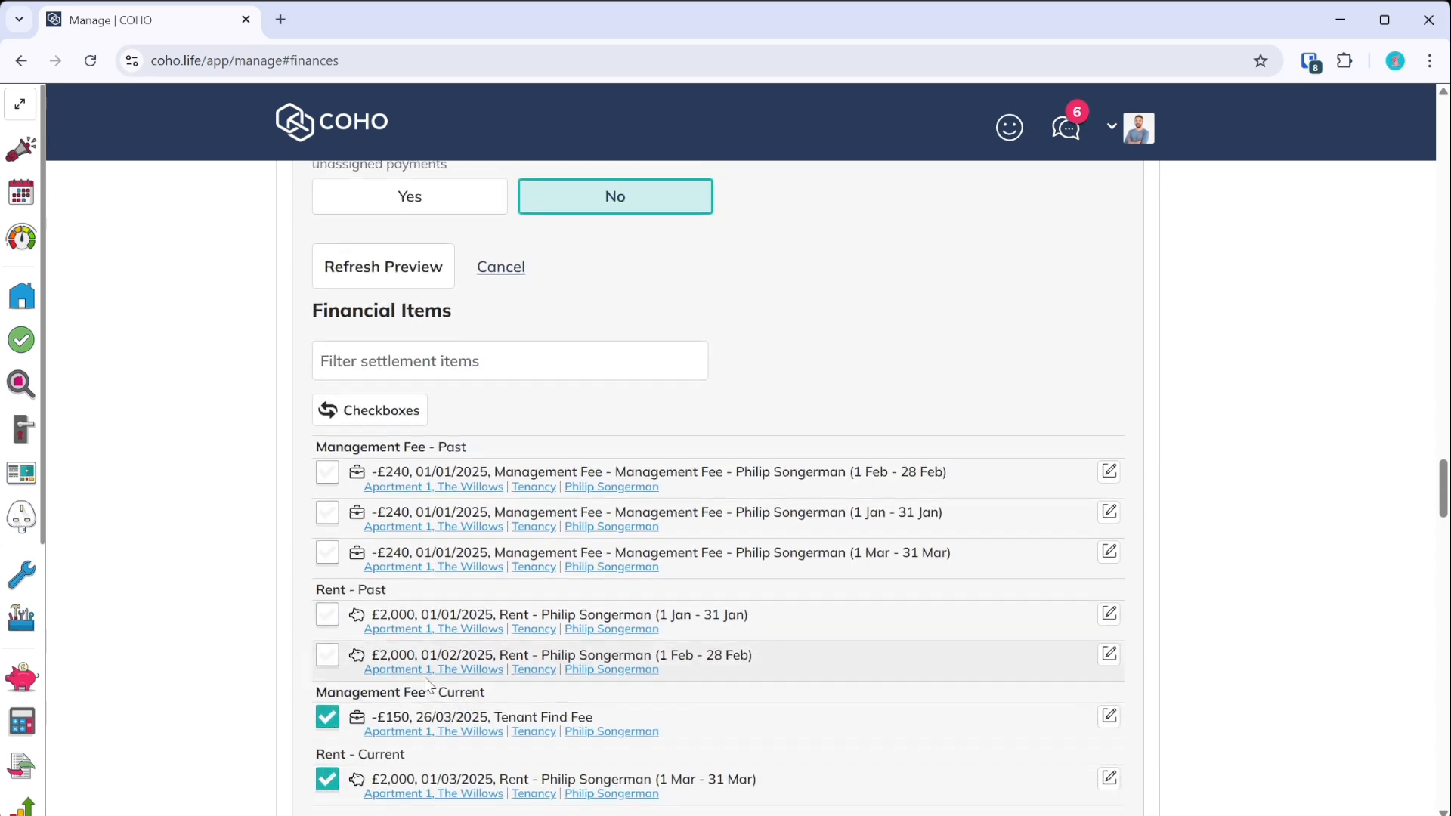
pyautogui.scroll(9, 427, 684)
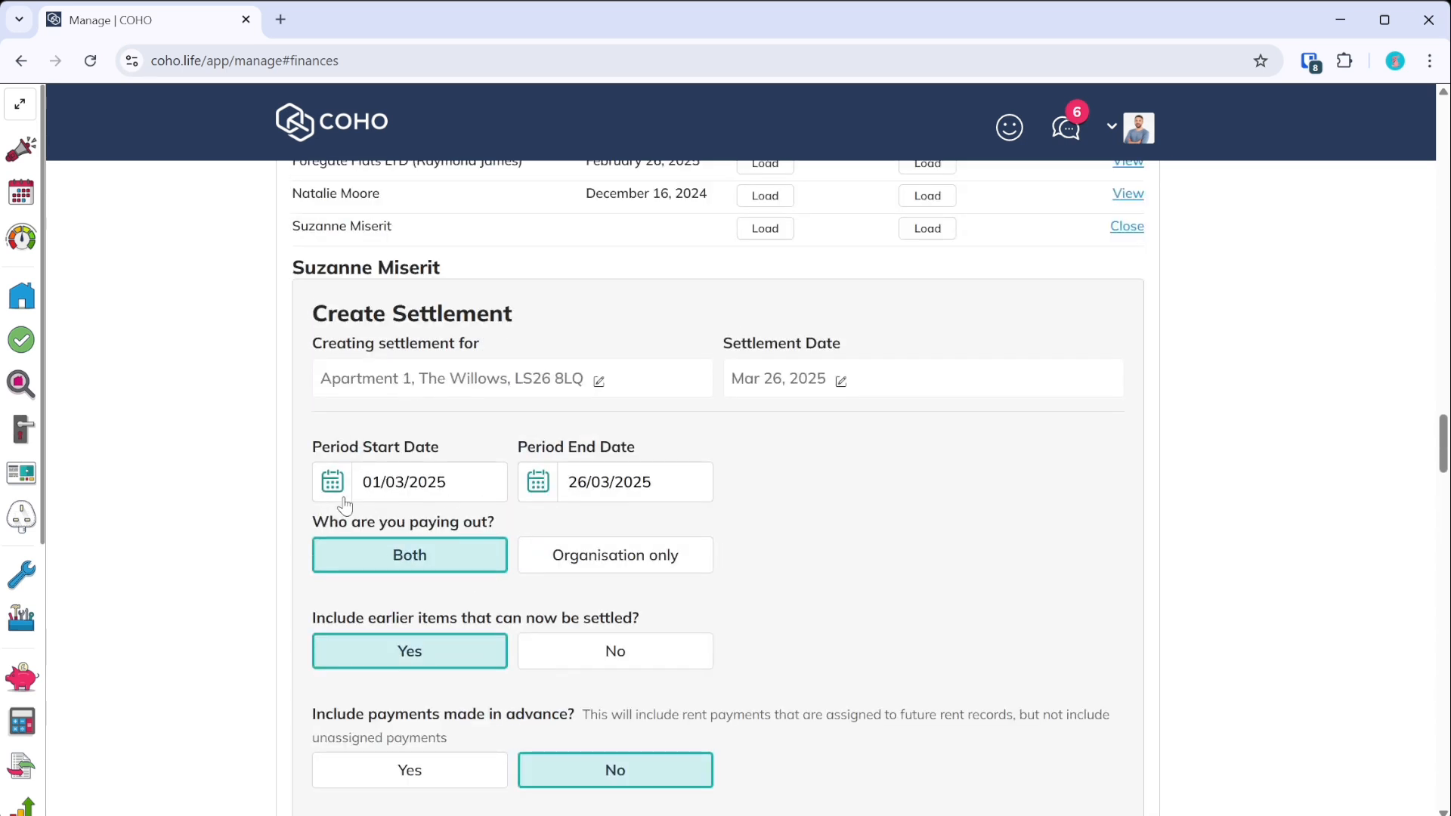
pyautogui.scroll(-9, 597, 480)
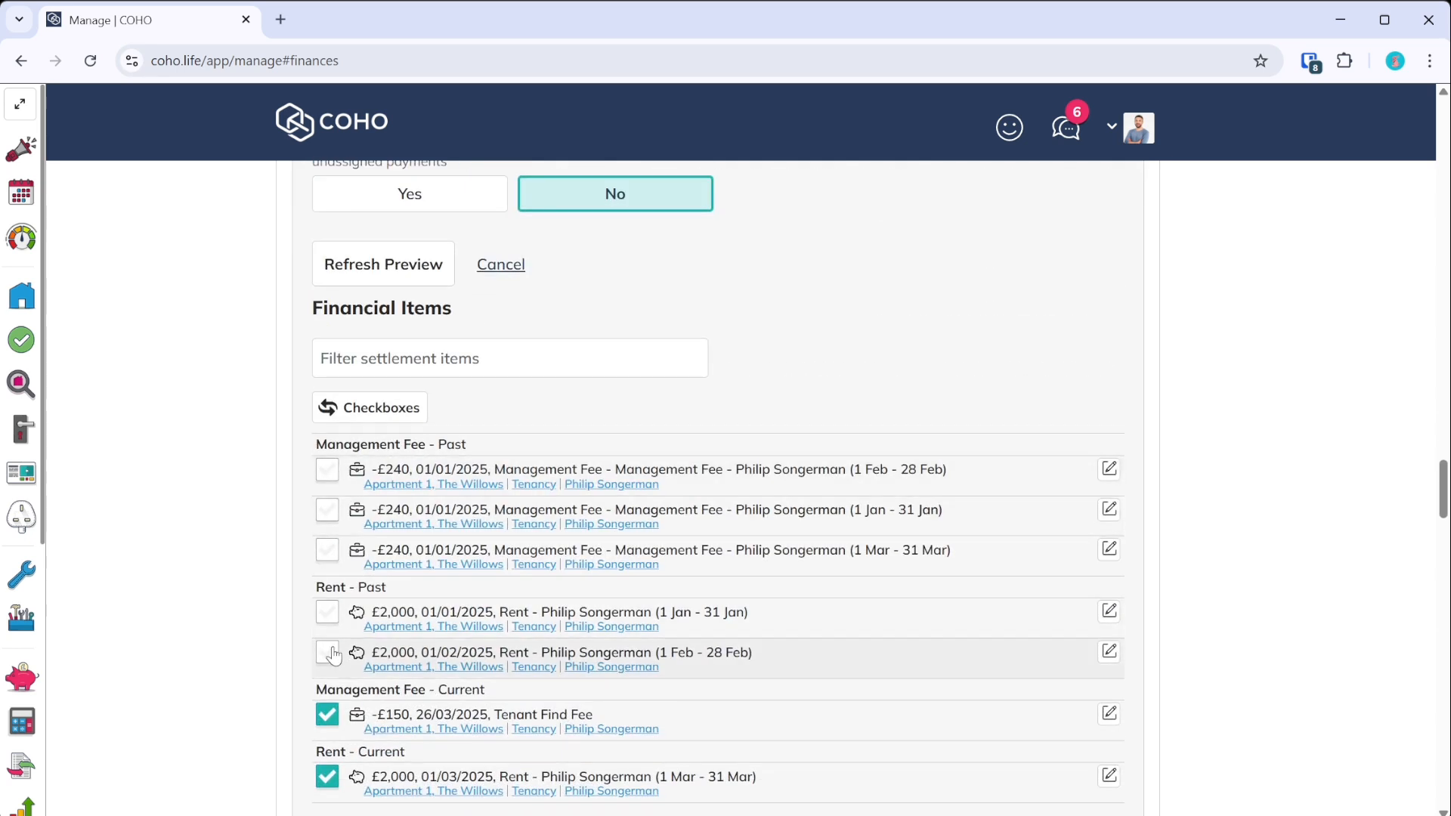
pyautogui.doubleClick(362, 412)
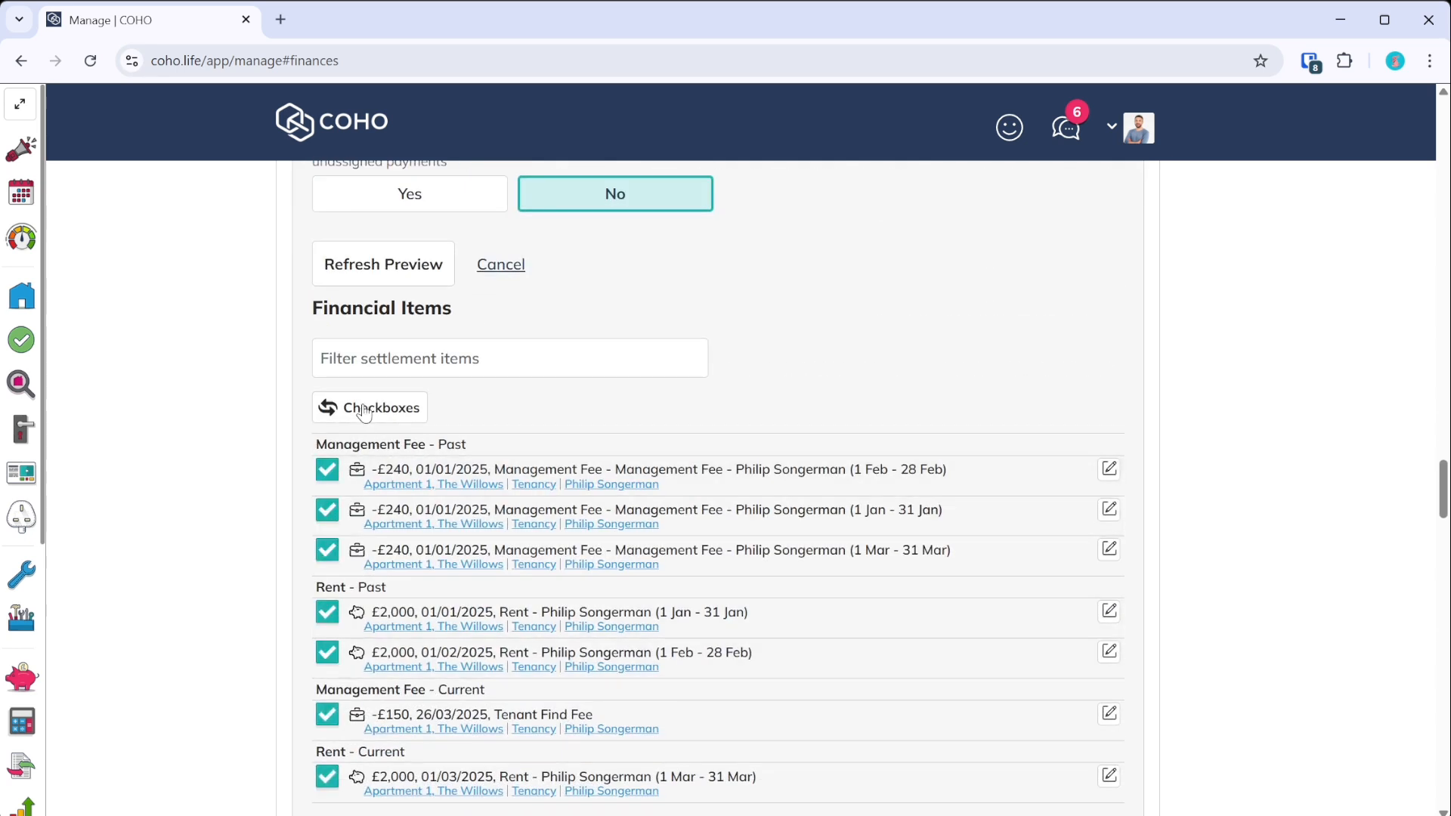
pyautogui.scroll(-3, 306, 731)
pyautogui.scroll(6, 409, 529)
# - Move the settlement period start to 01/01/2025 and preview the items
pyautogui.scroll(5, 408, 529)
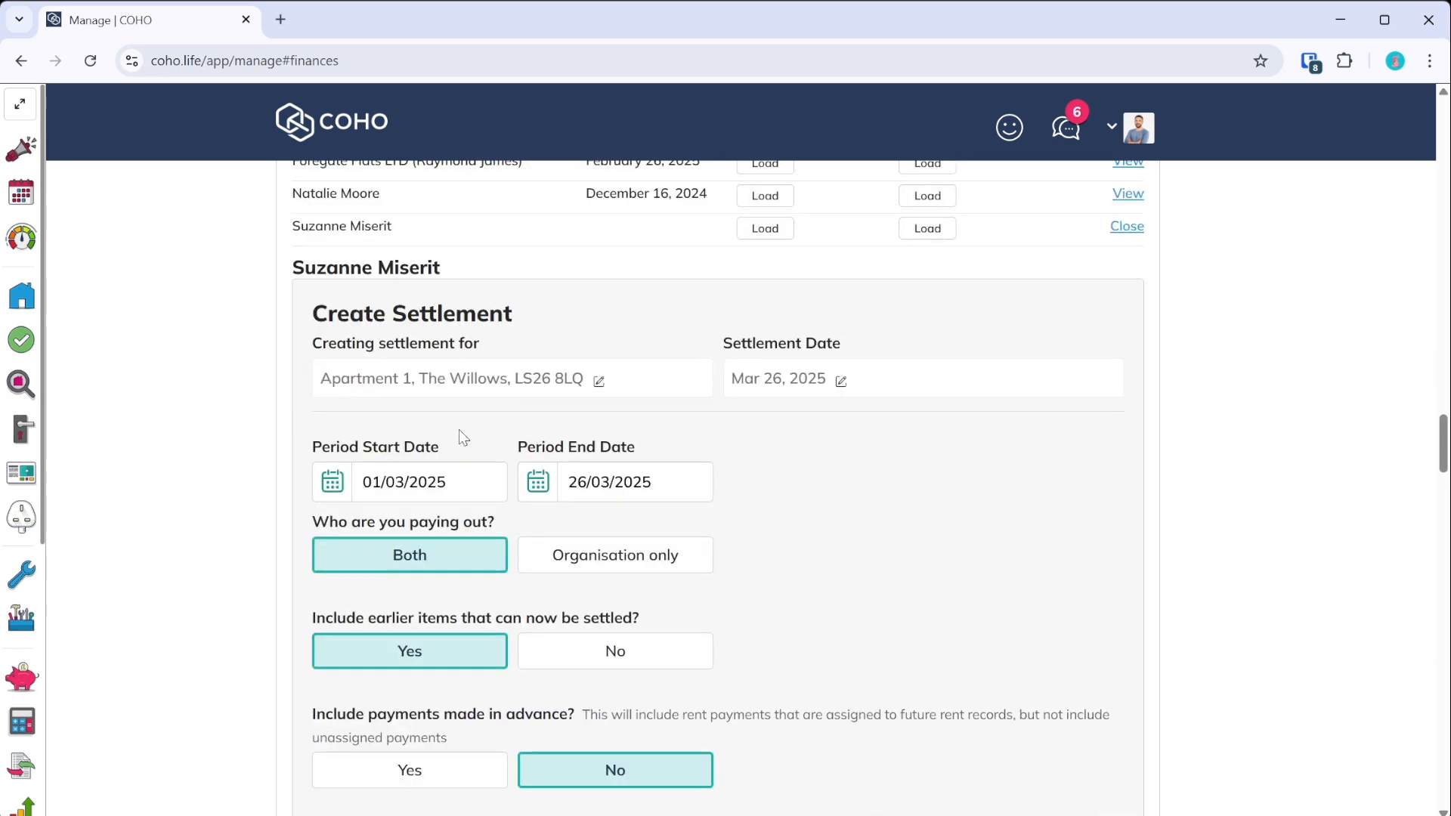
pyautogui.click(331, 488)
pyautogui.click(531, 489)
pyautogui.click(531, 489)
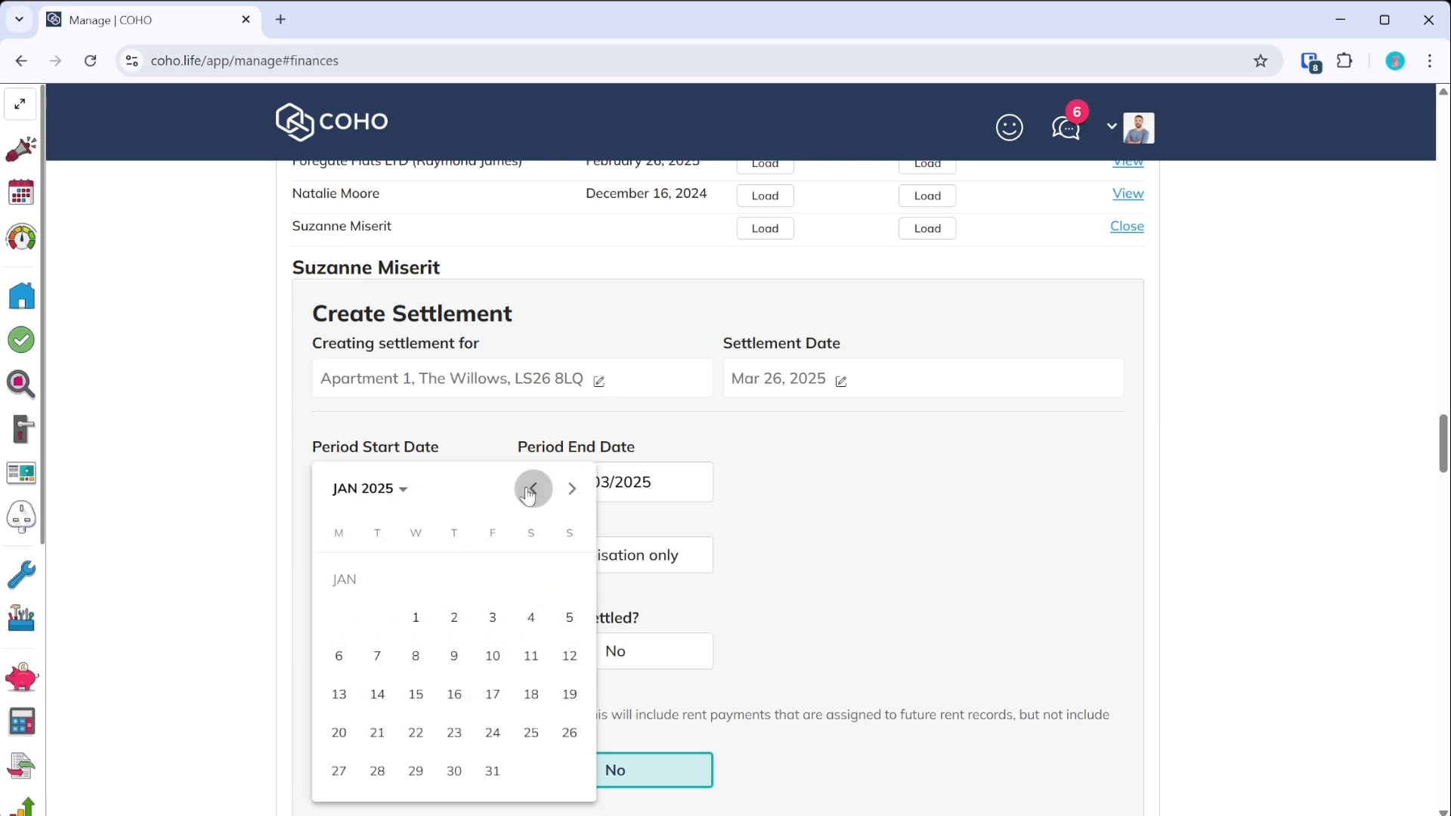
pyautogui.click(416, 617)
pyautogui.scroll(-6, 552, 484)
pyautogui.click(420, 470)
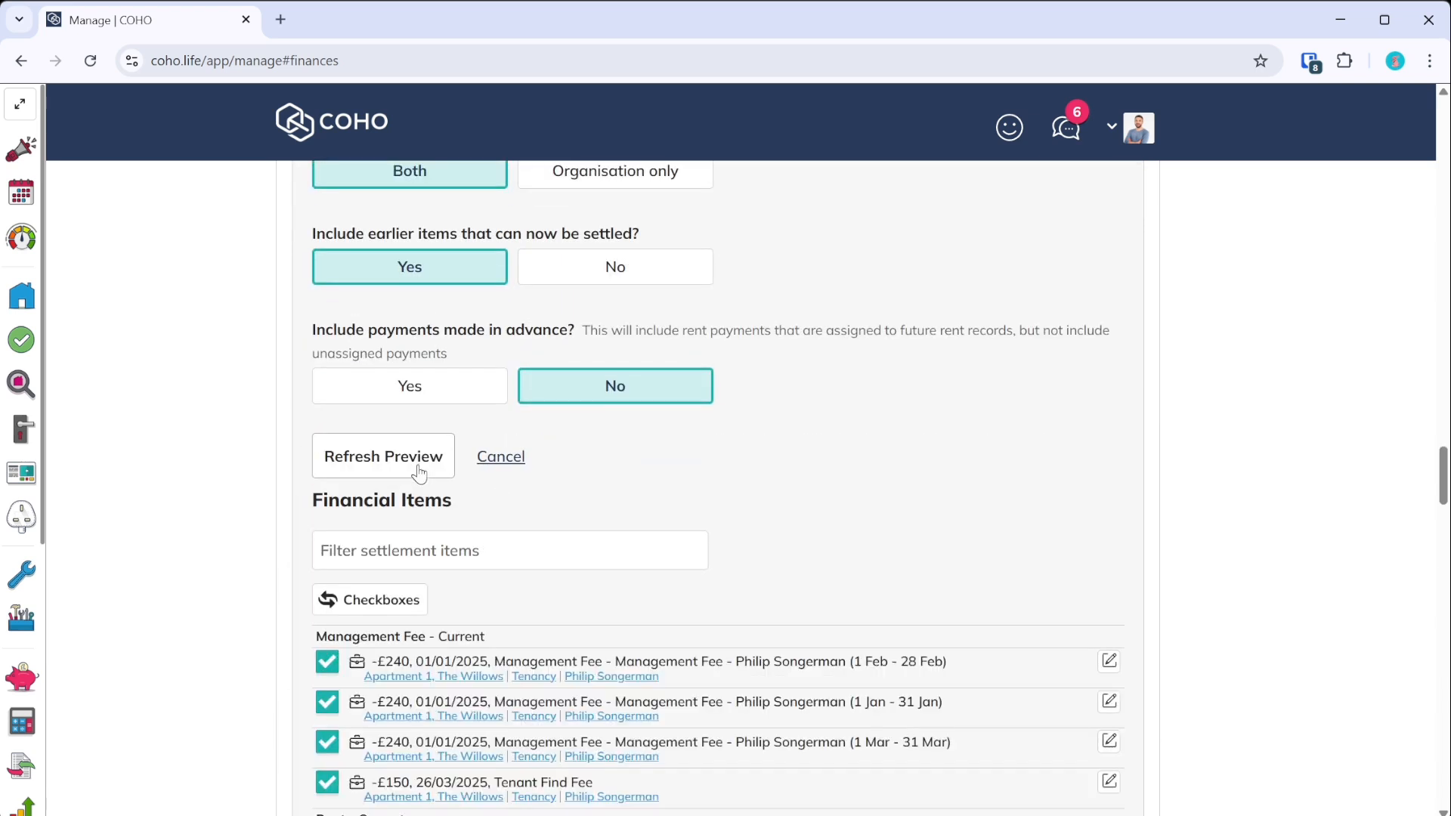
# - Review the previewed January–March items: £5130 to the client and £870 to the organisation
pyautogui.scroll(3, 420, 470)
pyautogui.scroll(-8, 599, 308)
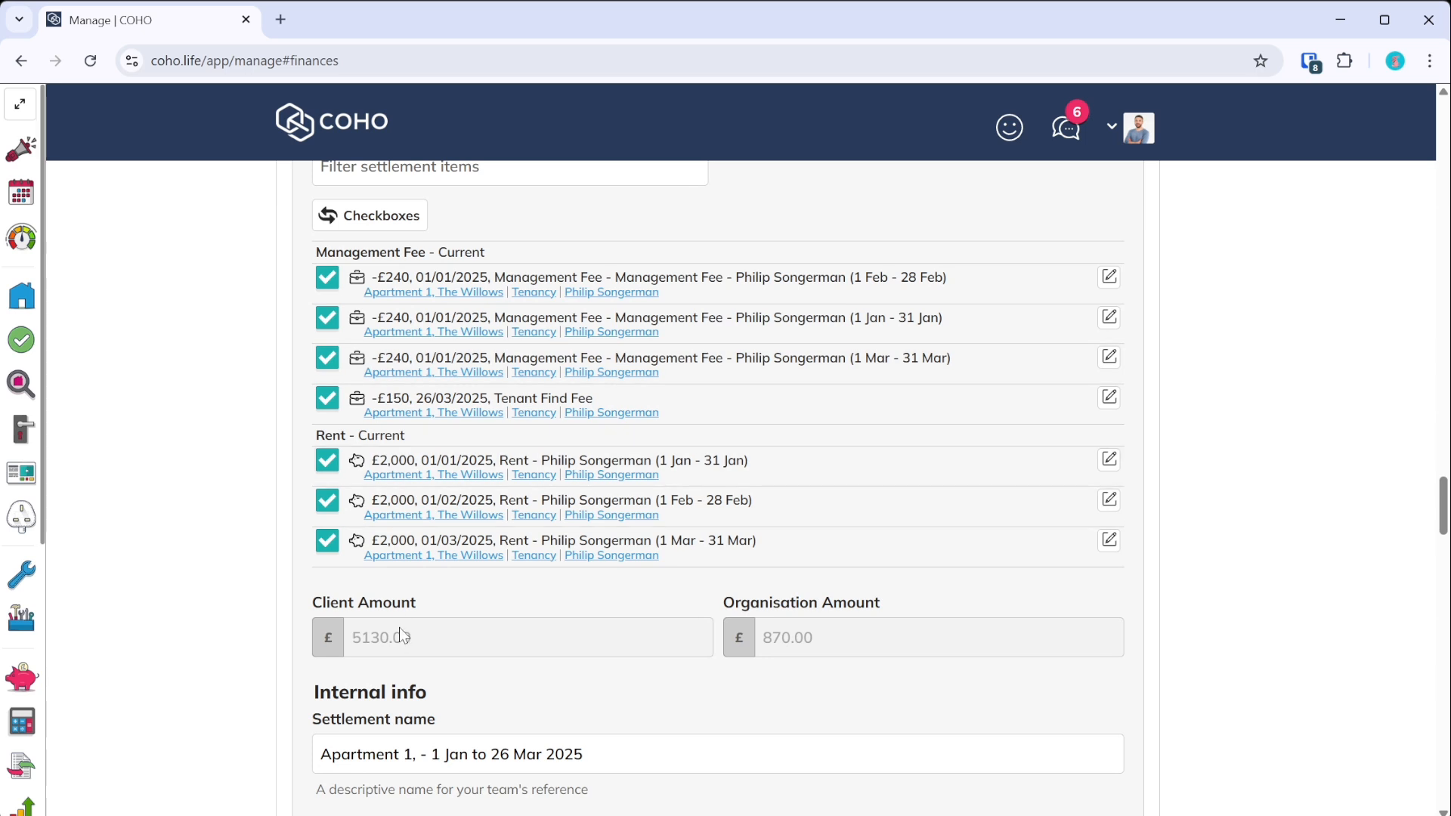
pyautogui.scroll(-2, 408, 605)
pyautogui.click(412, 563)
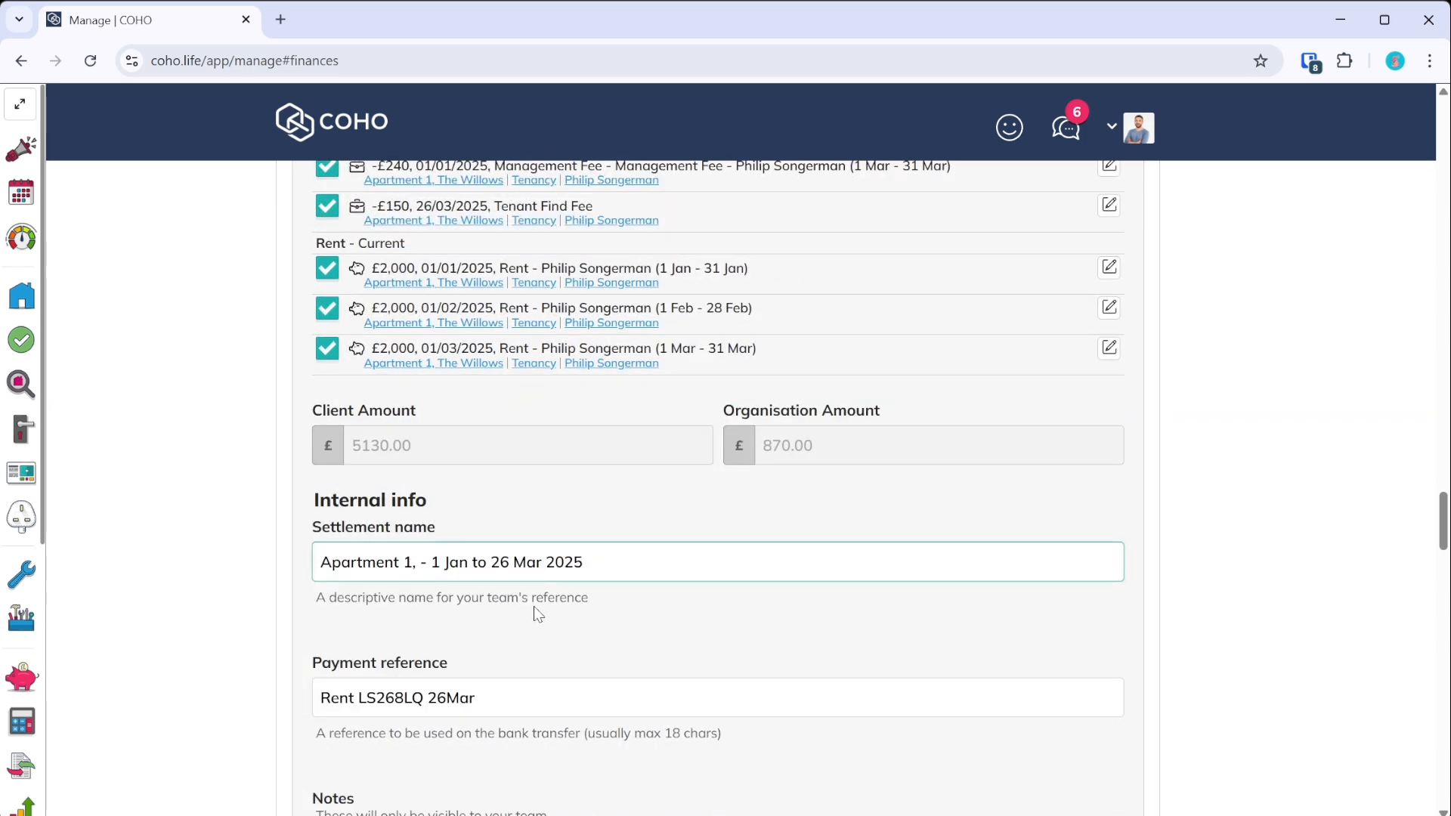
pyautogui.scroll(10, 538, 613)
pyautogui.scroll(-15, 531, 608)
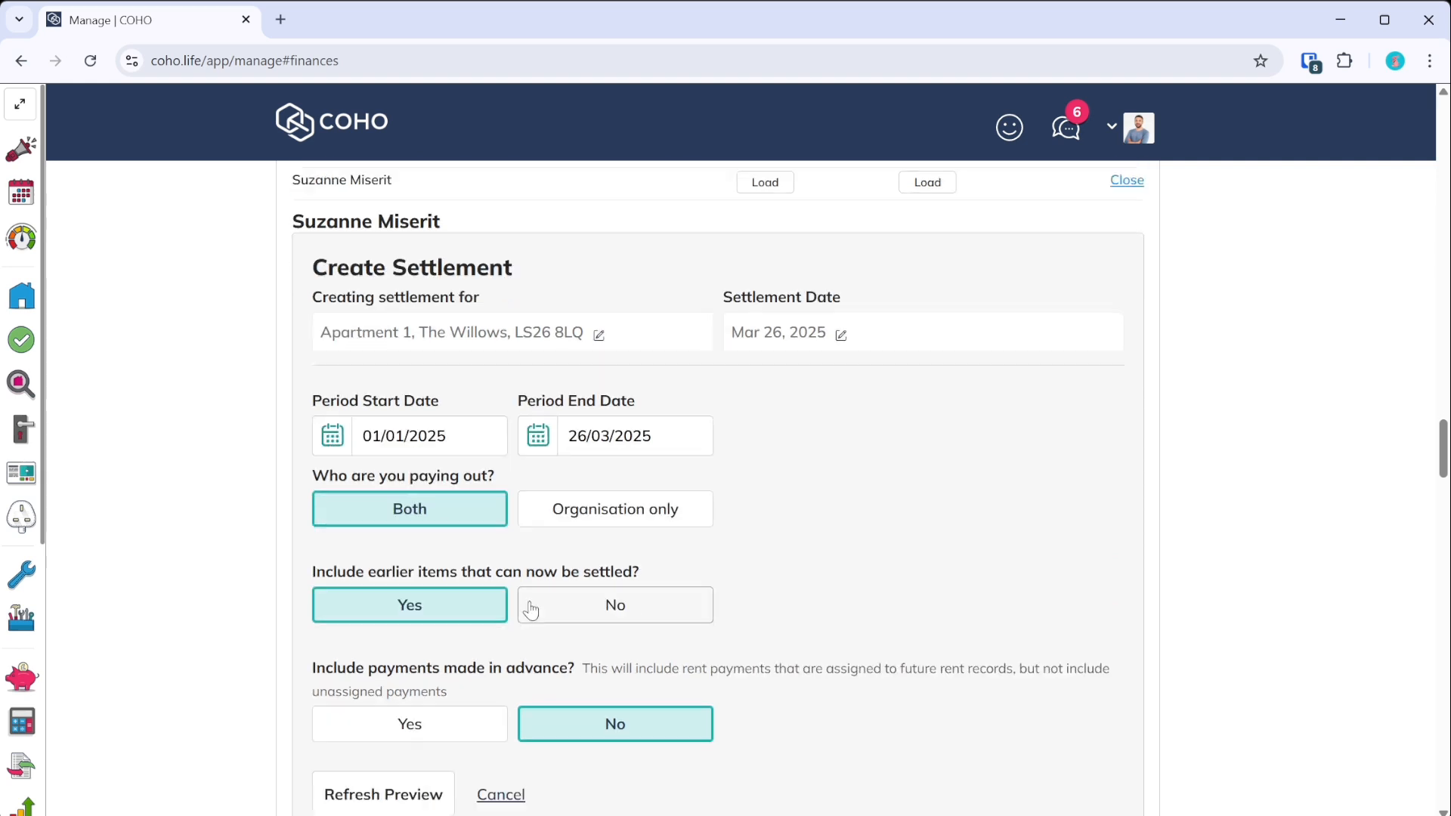
pyautogui.scroll(5, 506, 625)
# - Rename the settlement to 'The Willows - To end of March 2025'
pyautogui.click(432, 564)
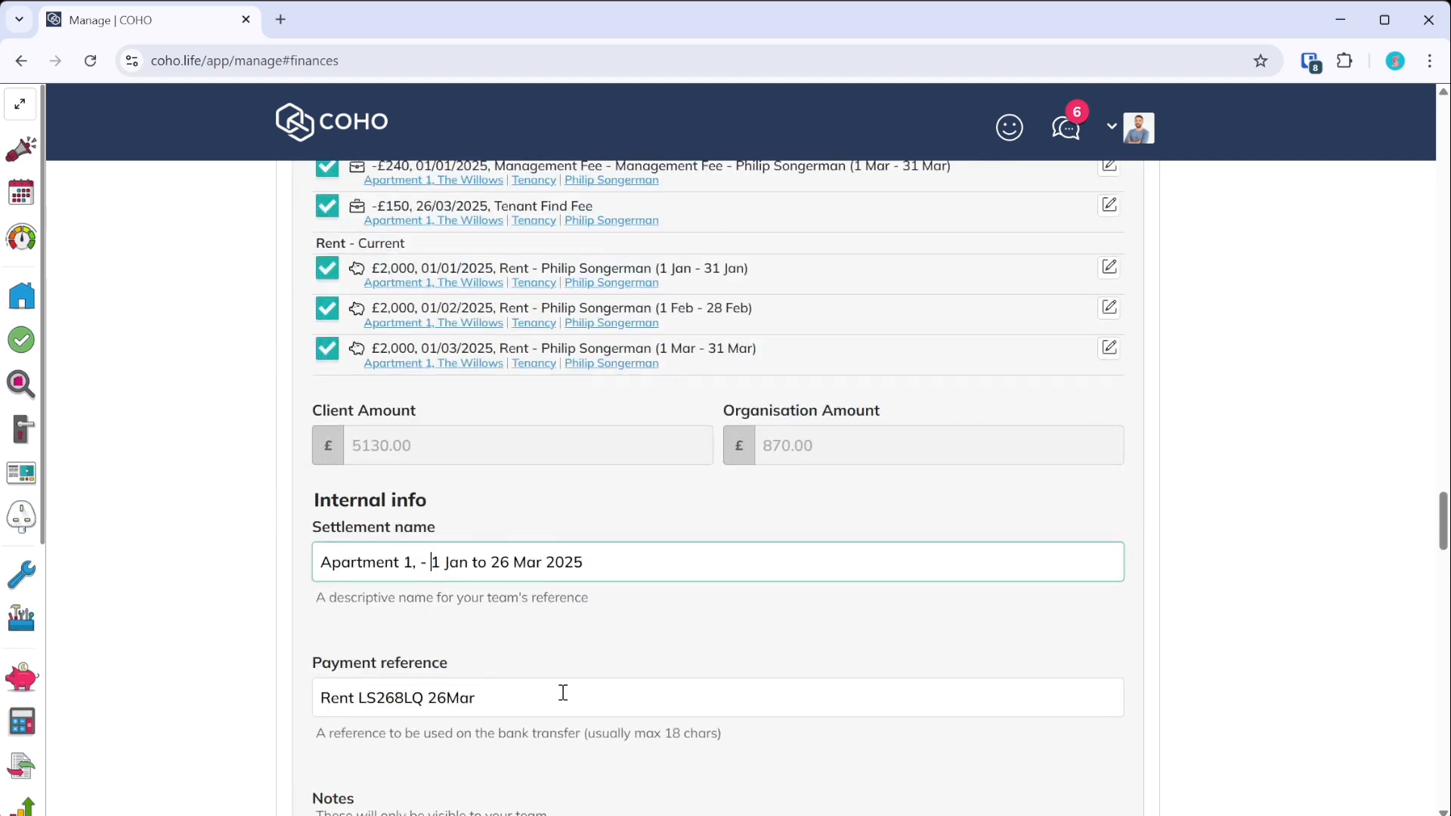
pyautogui.hotkey('shift', 'Home')
pyautogui.write('The Willows -')
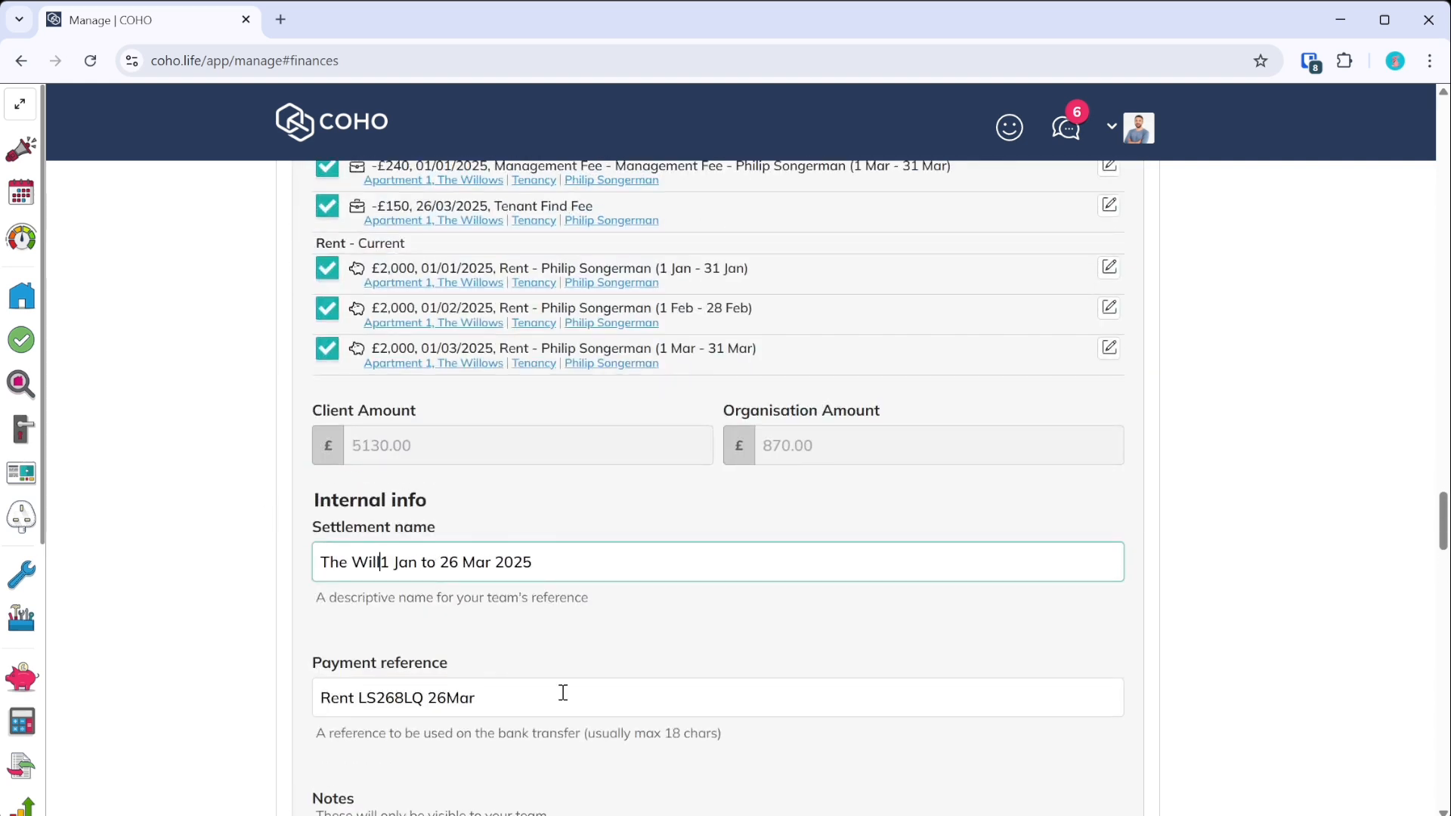
pyautogui.hotkey('shift', 'End')
pyautogui.write('To')
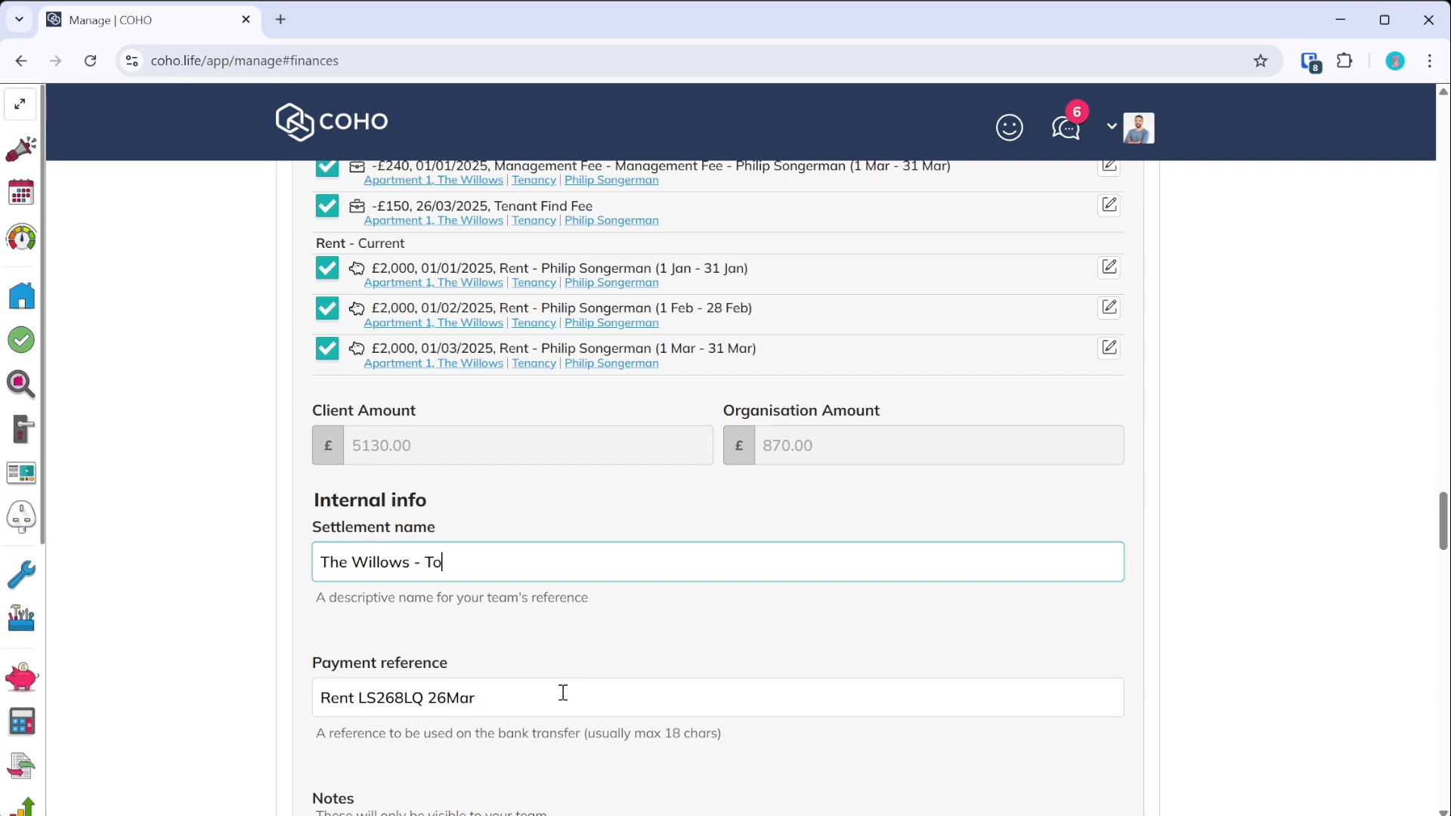
pyautogui.write(' end of March 2025')
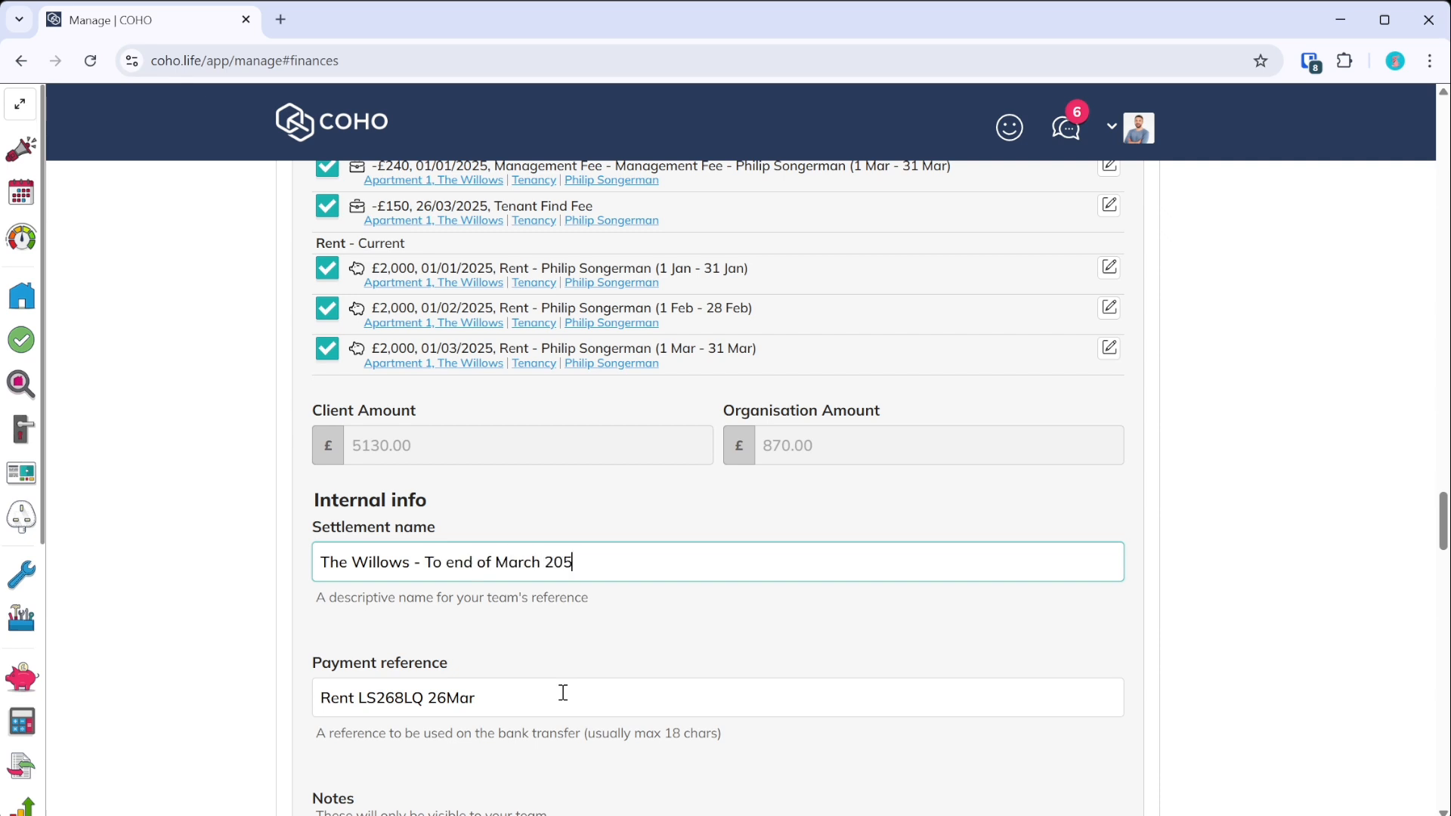
pyautogui.scroll(-3, 472, 594)
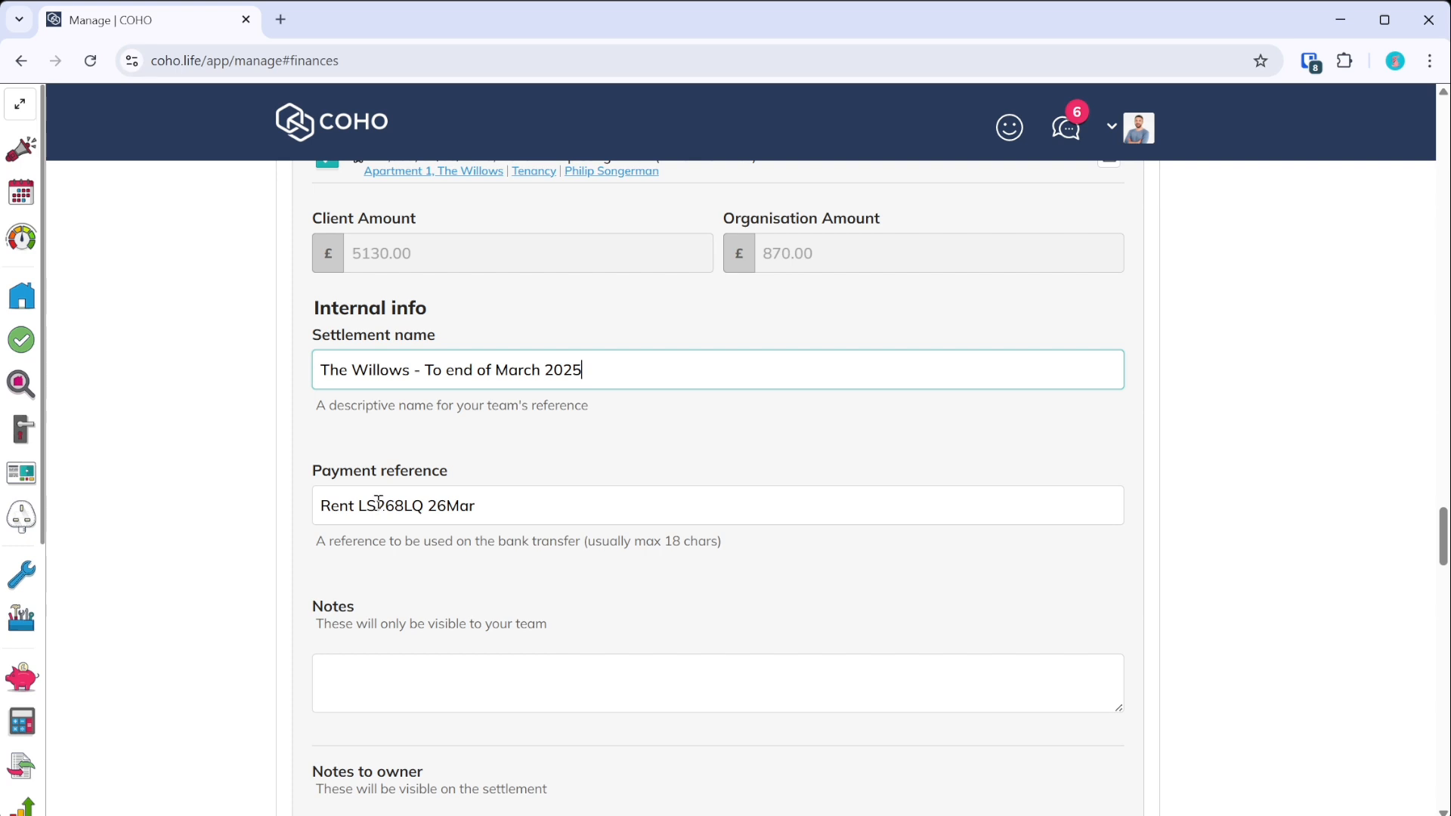
pyautogui.scroll(15, 367, 521)
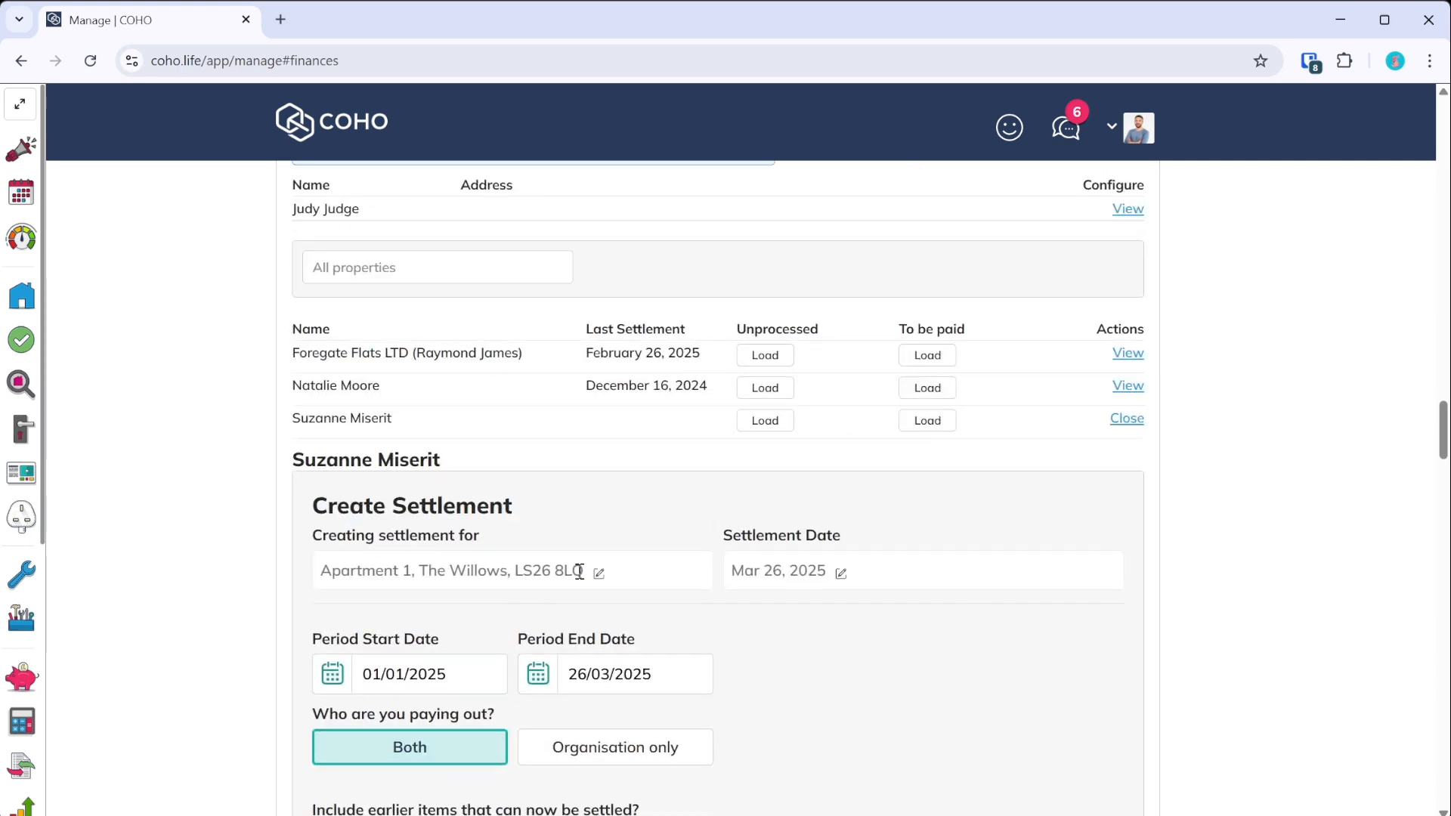
pyautogui.scroll(-15, 579, 571)
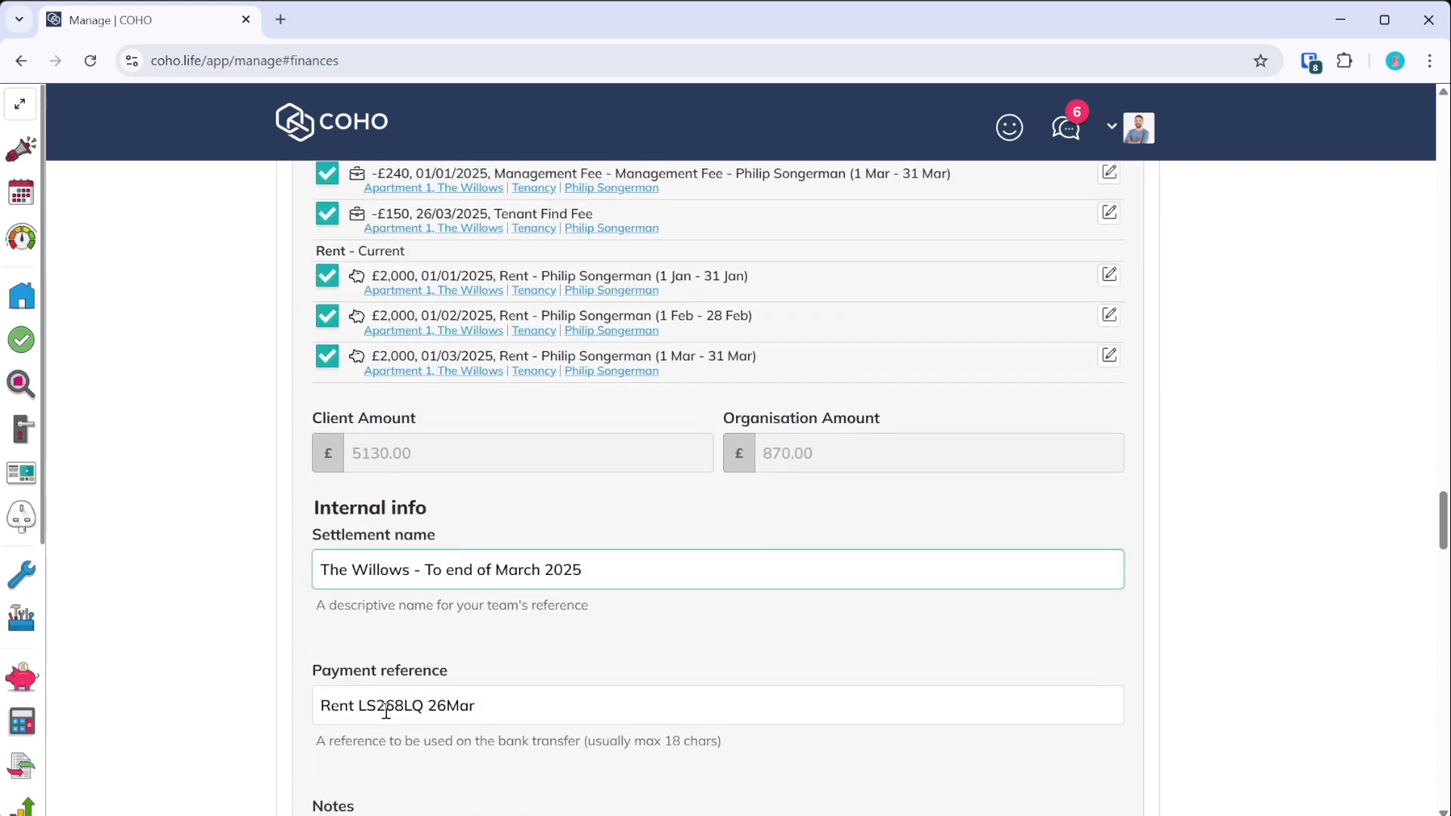
pyautogui.scroll(15, 400, 642)
pyautogui.scroll(-20, 417, 547)
pyautogui.scroll(-4, 427, 582)
pyautogui.scroll(6, 432, 578)
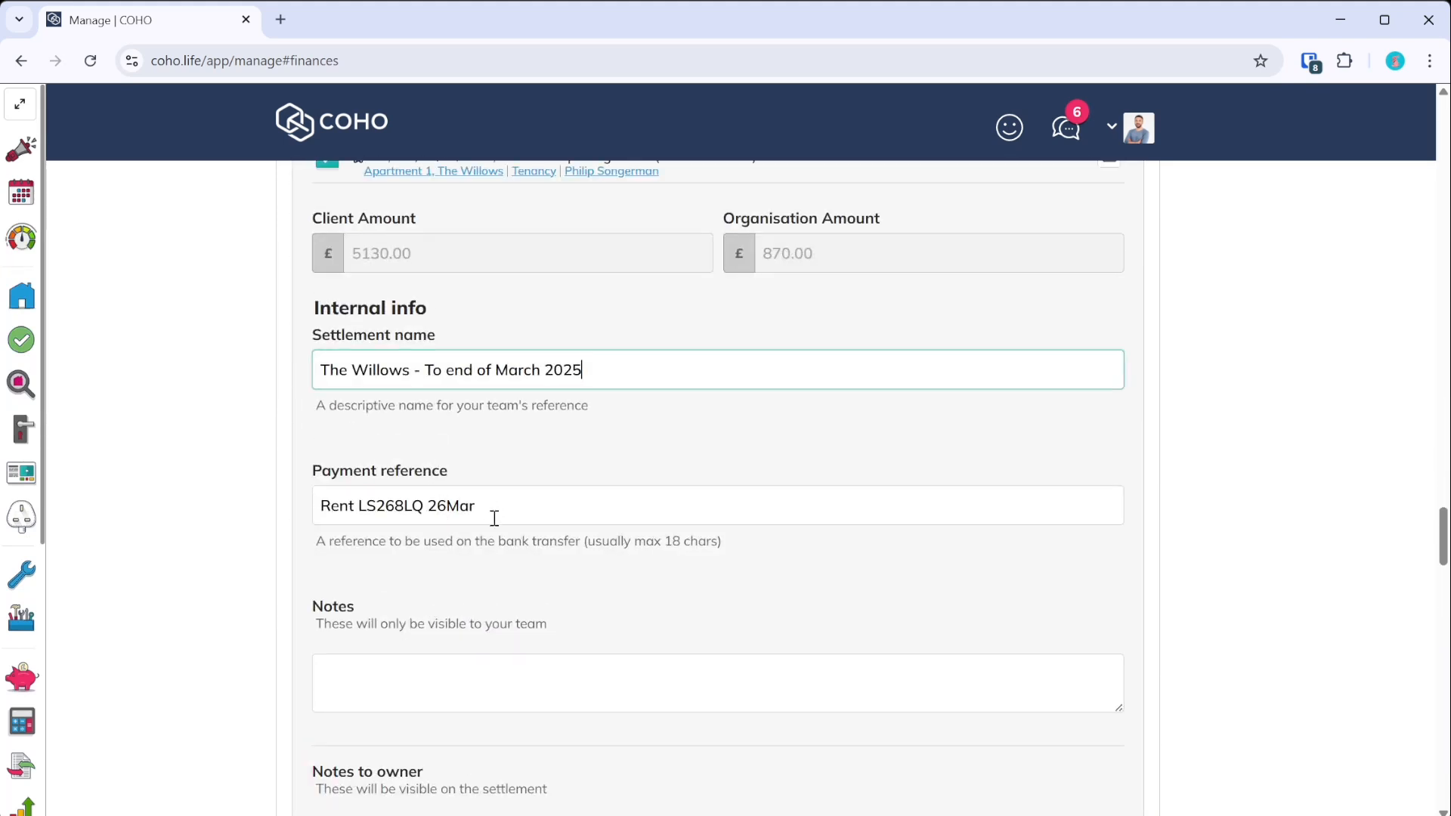
pyautogui.scroll(3, 494, 519)
# - Replace the payment reference text with 'Willows March'
pyautogui.click(358, 693)
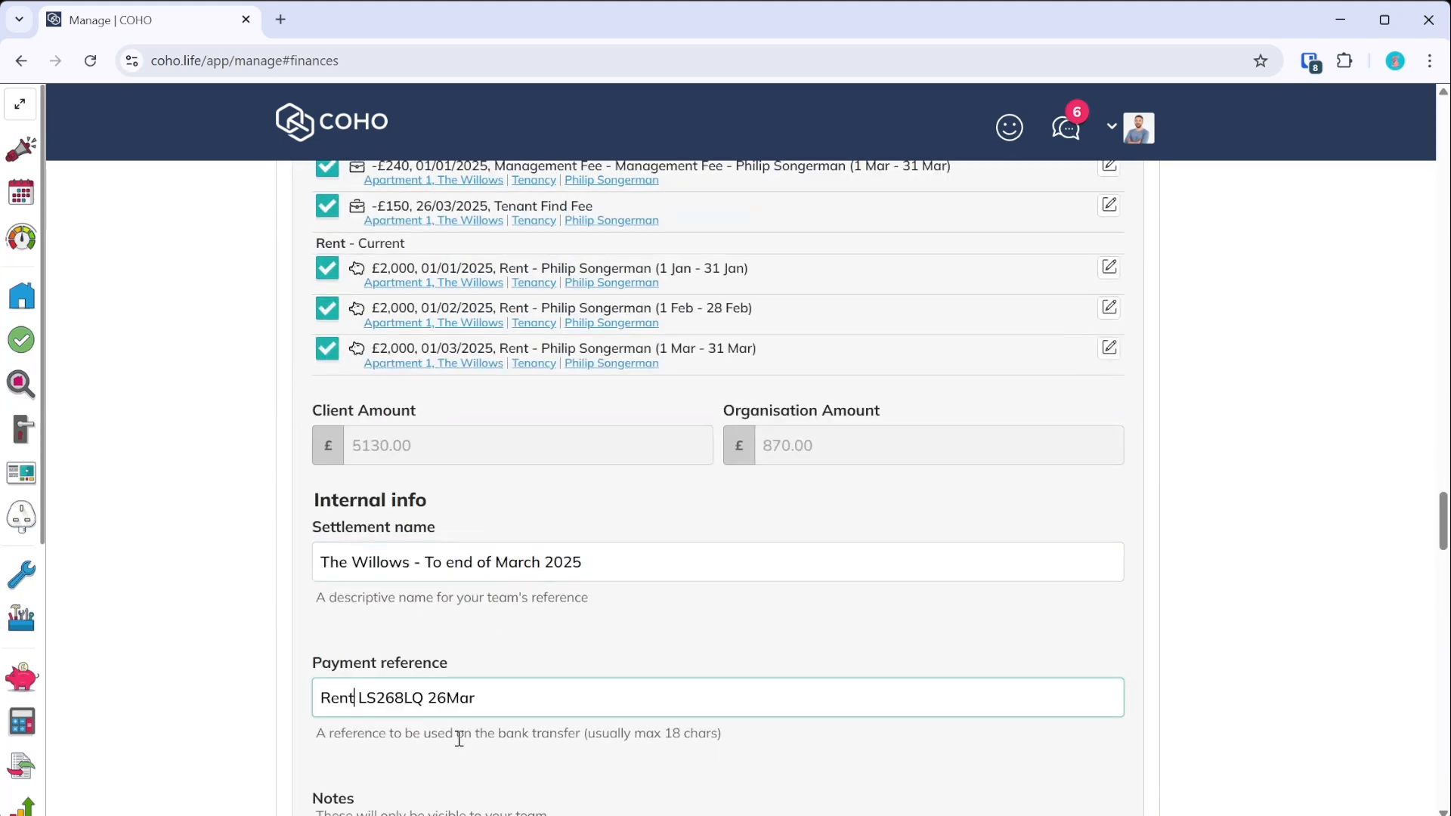
pyautogui.hotkey('shift', 'End')
pyautogui.press('Delete')
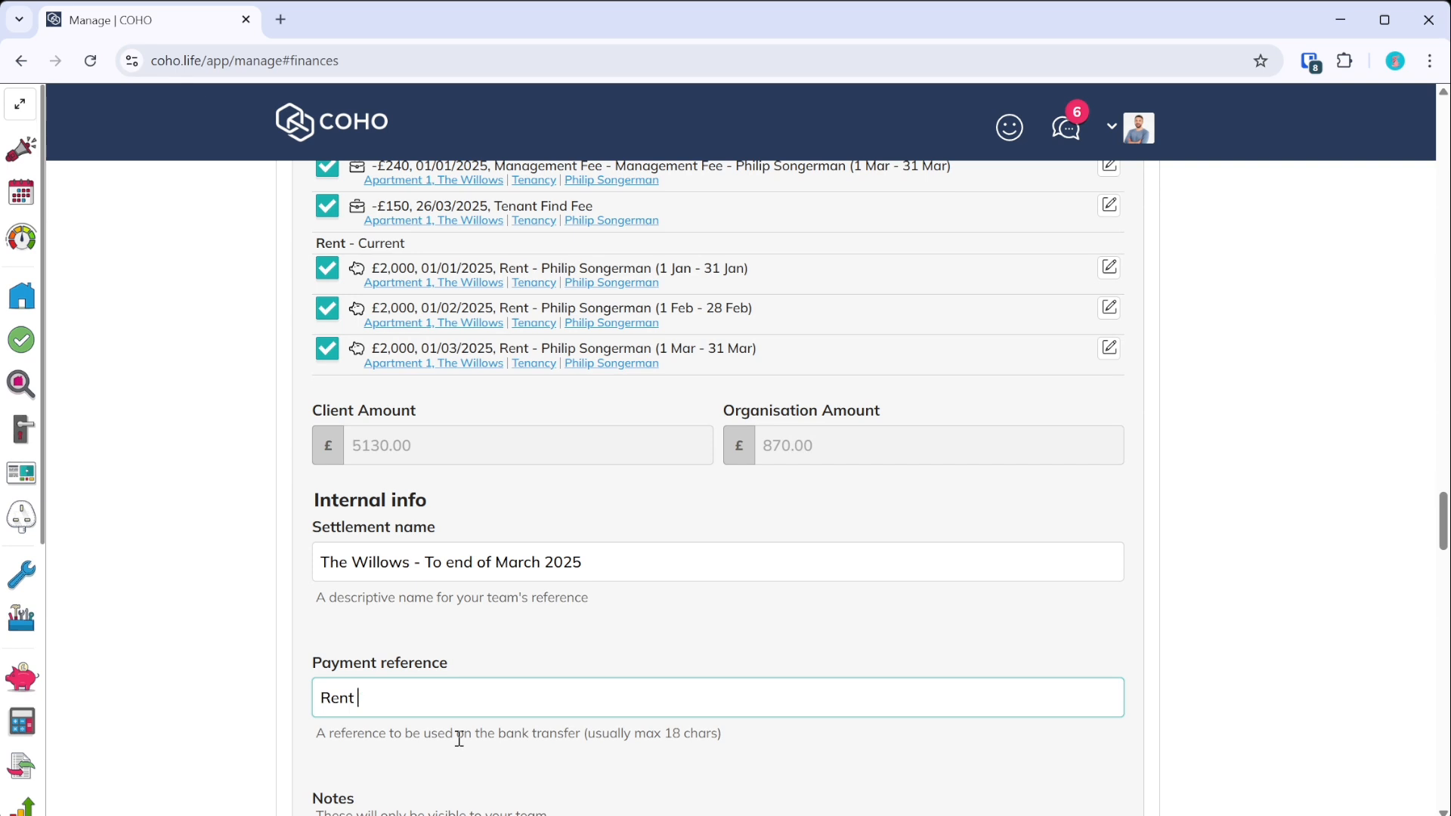
pyautogui.write('March')
pyautogui.hotkey('shift', 'Home')
pyautogui.write('Willows')
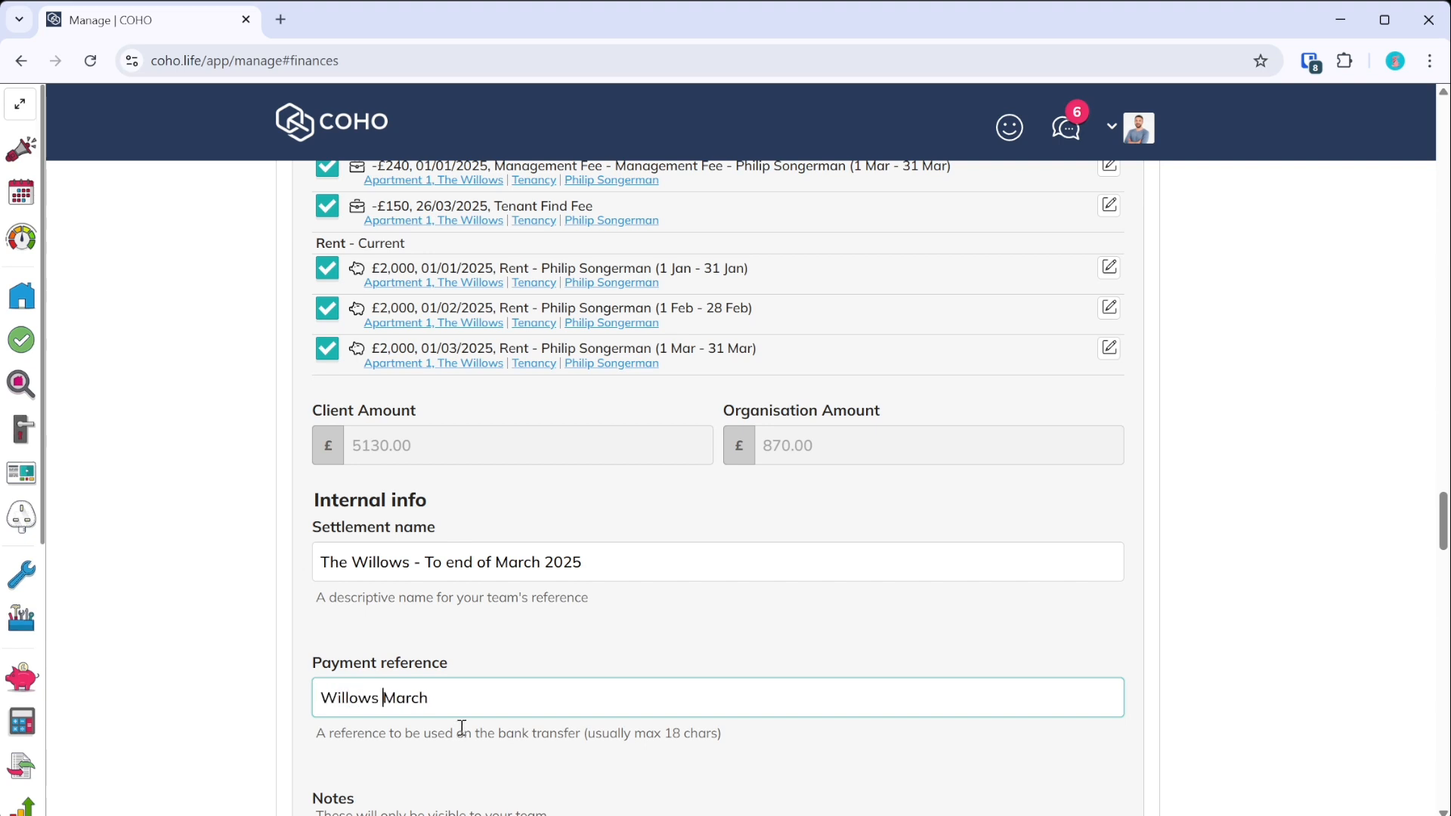
pyautogui.scroll(-5, 501, 667)
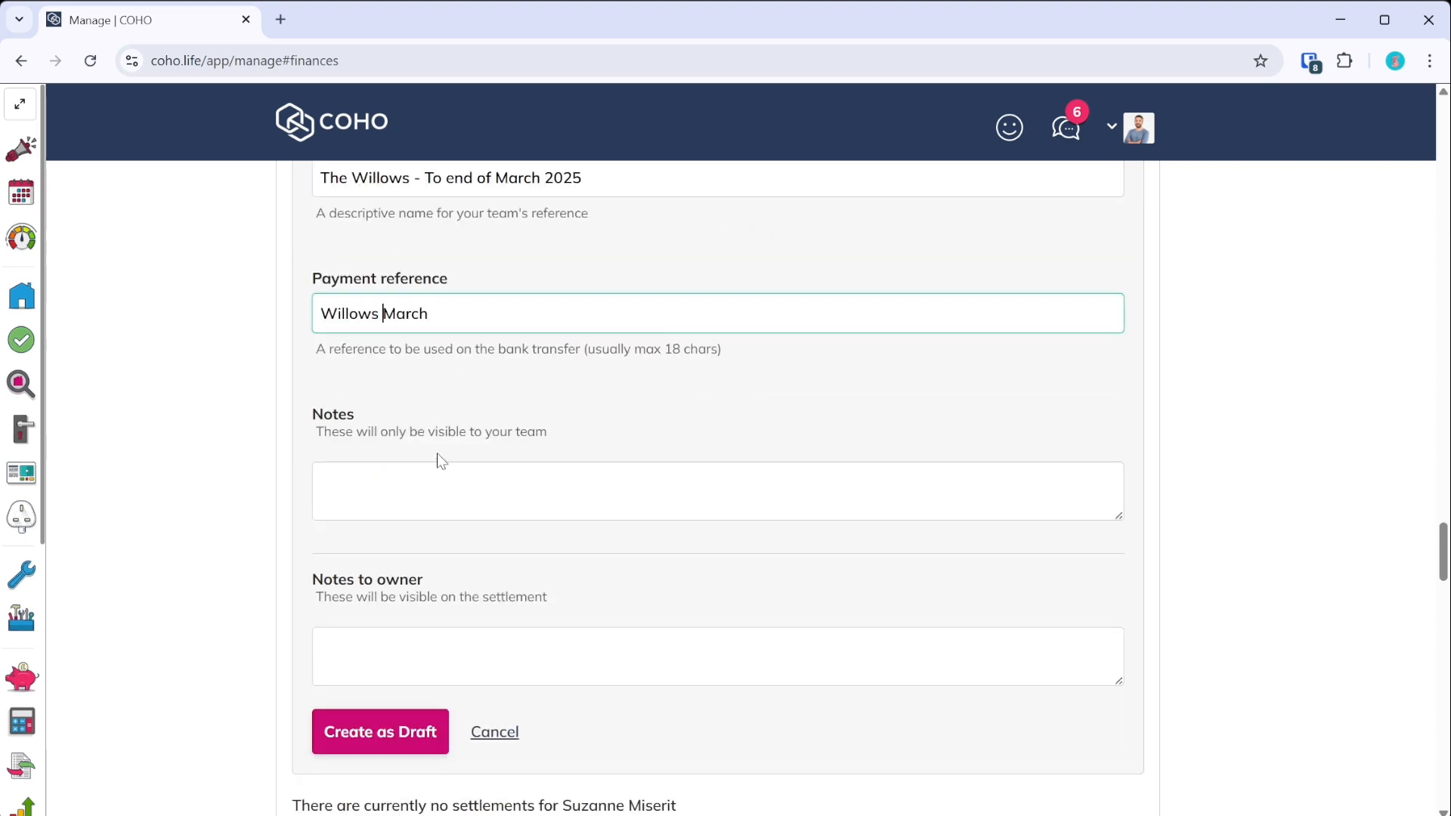
pyautogui.click(470, 665)
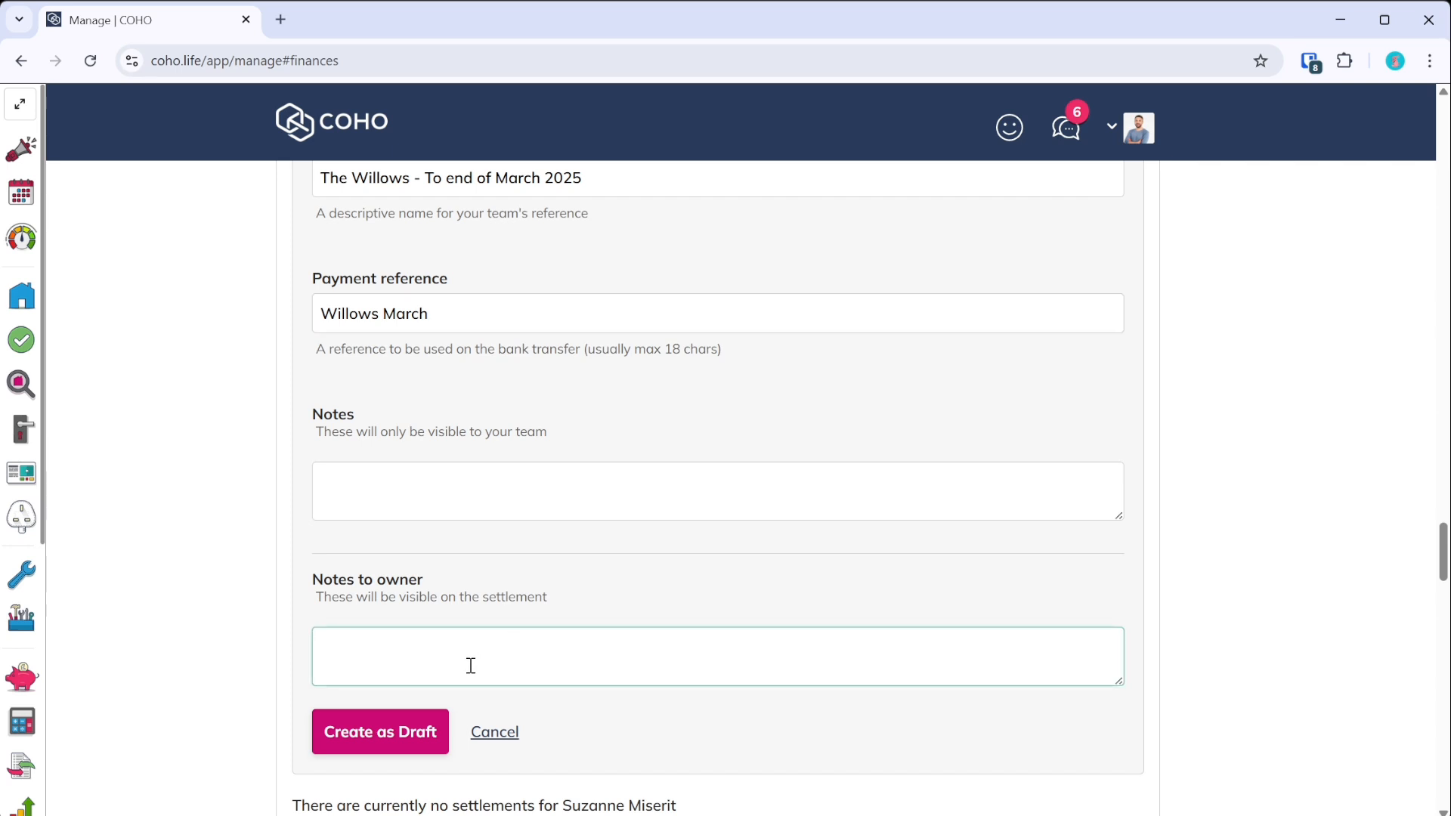
# - Add an owner note about the standard tenant find fee for onboardings and save the draft
pyautogui.write('Please review. note the tenant find fee as standard do')
pyautogui.press('BackSpace')
pyautogui.press('BackSpace')
pyautogui.write('for onboardings.')
pyautogui.click(392, 734)
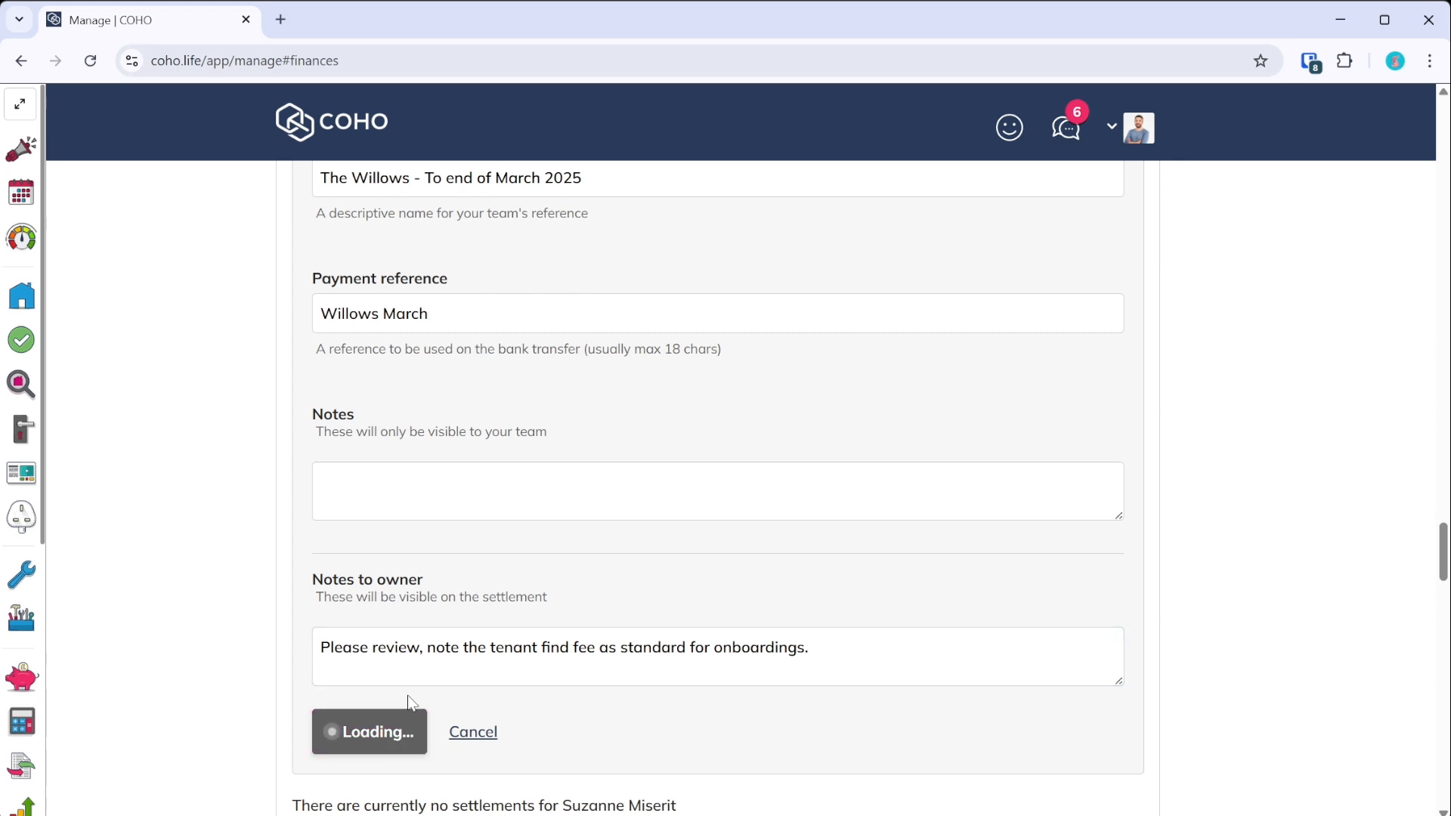
pyautogui.scroll(-5, 418, 508)
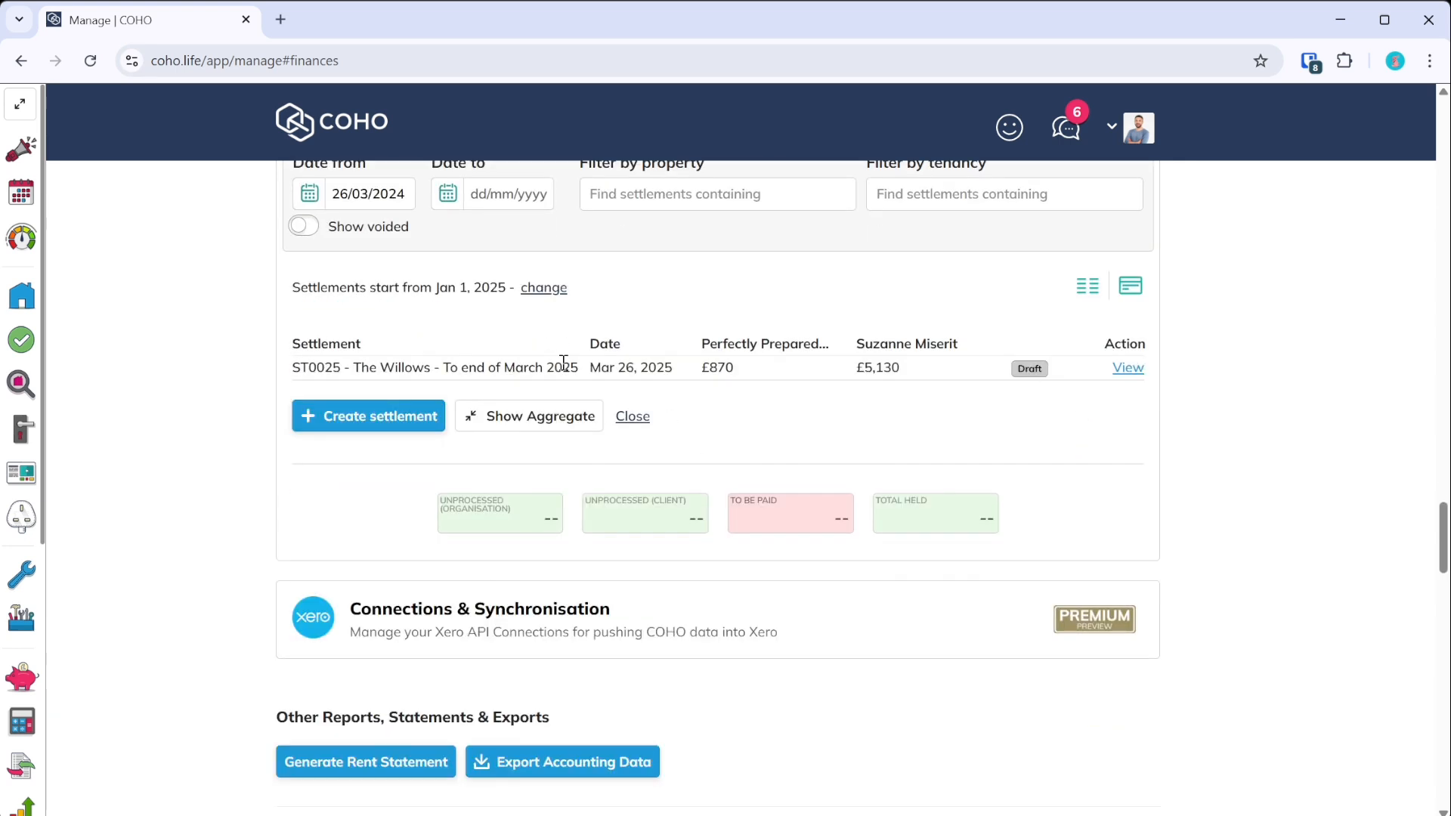
# - Open ST0025 and expand the owner's Management Fee, Rent and Tenant Find Fee lines
pyautogui.click(1129, 379)
pyautogui.click(1128, 376)
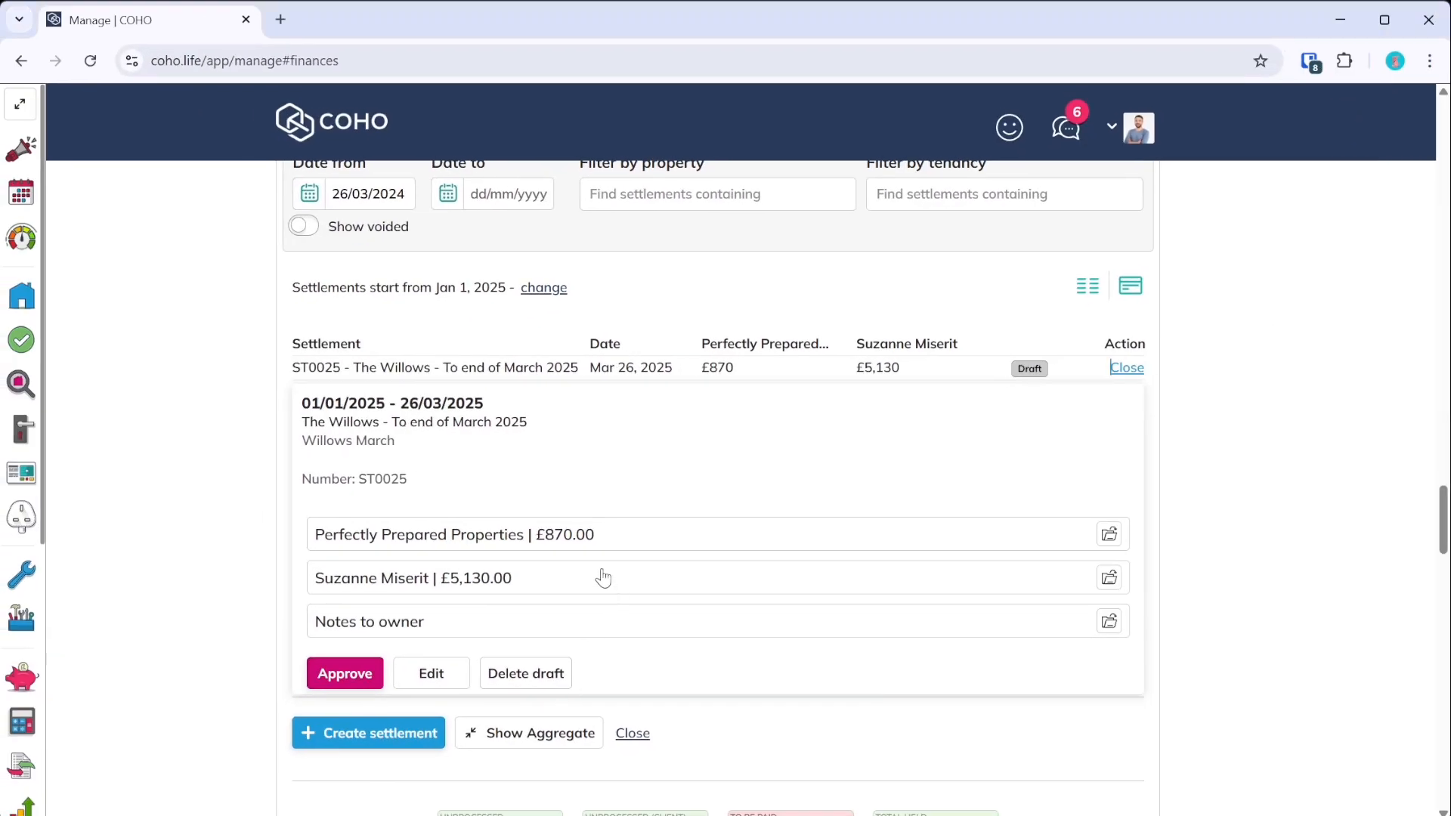
pyautogui.click(1109, 577)
pyautogui.scroll(-2, 894, 492)
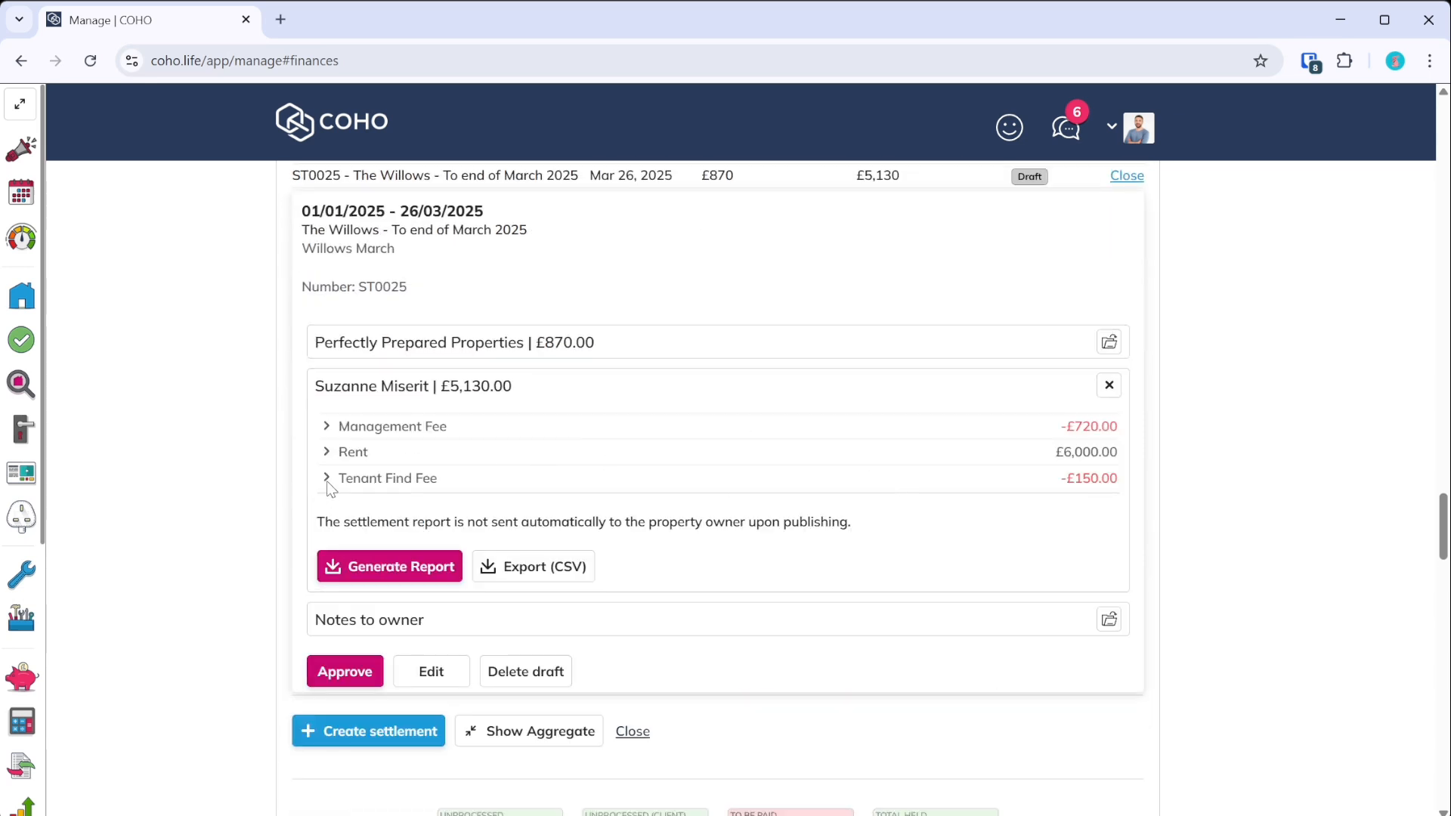
pyautogui.click(326, 478)
pyautogui.click(327, 452)
pyautogui.click(328, 426)
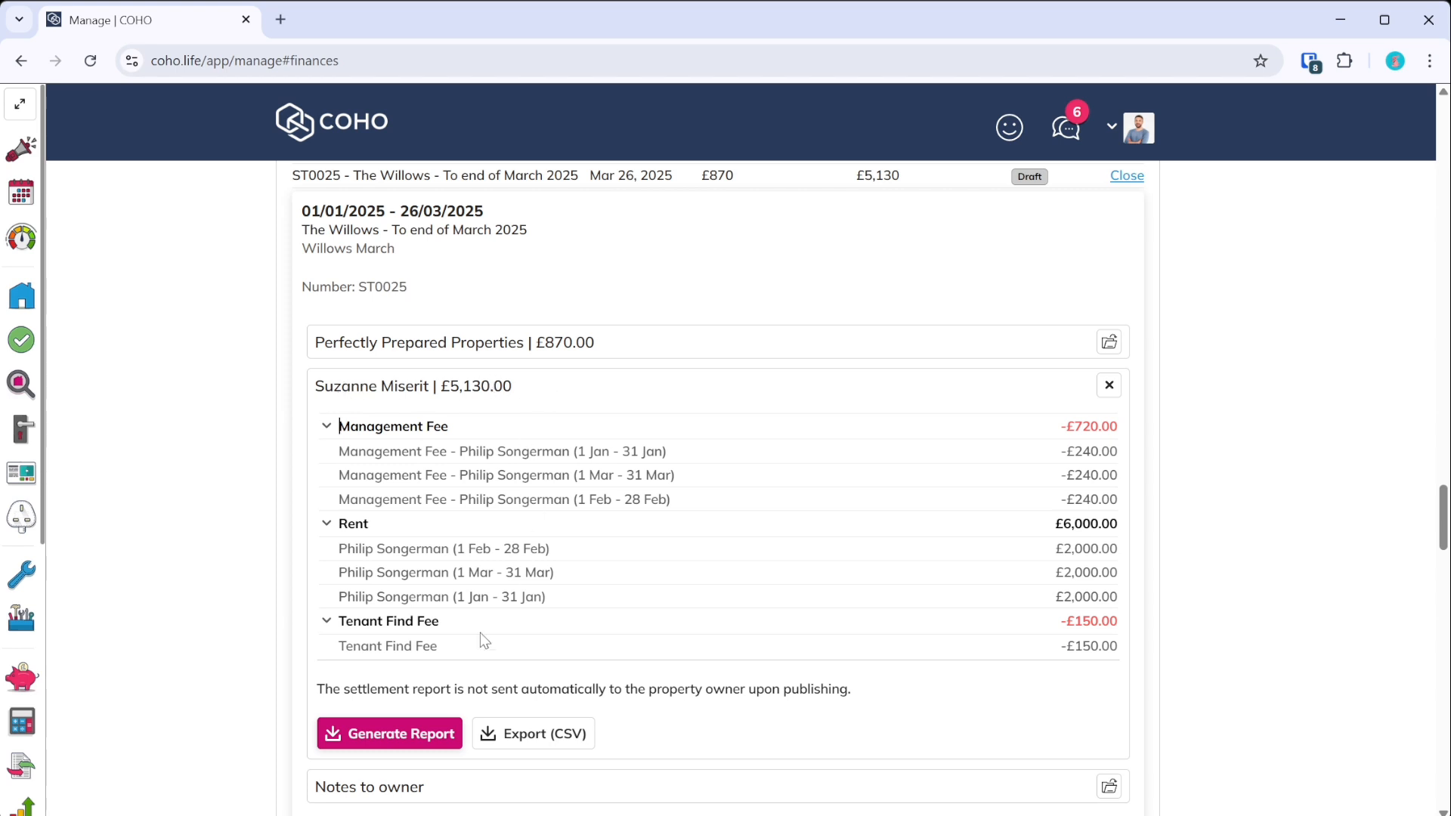
pyautogui.scroll(-2, 438, 642)
pyautogui.scroll(2, 454, 642)
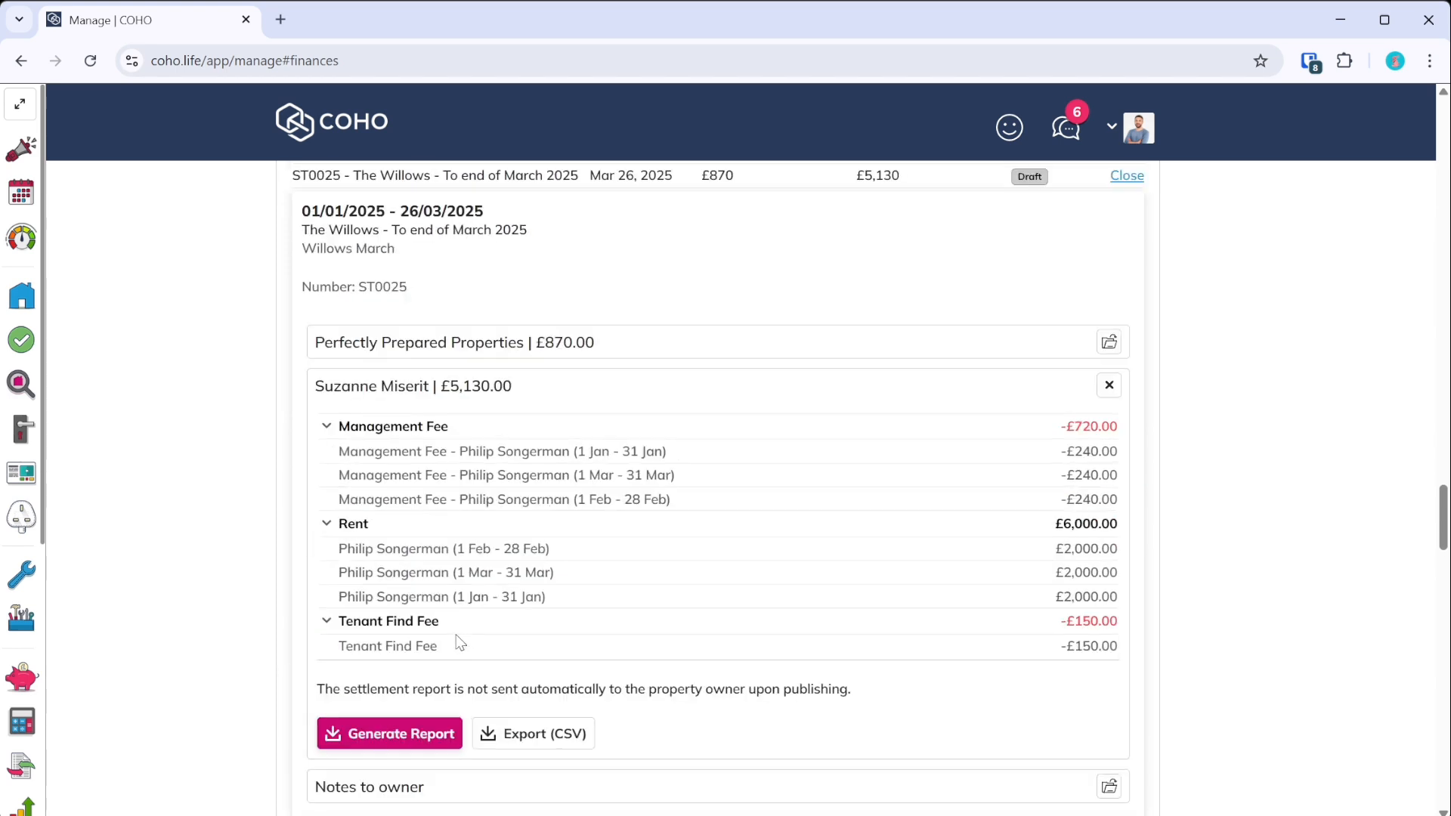
# - Check the Perfectly Prepared Properties breakdown, then collapse all three fee groups
pyautogui.click(1109, 343)
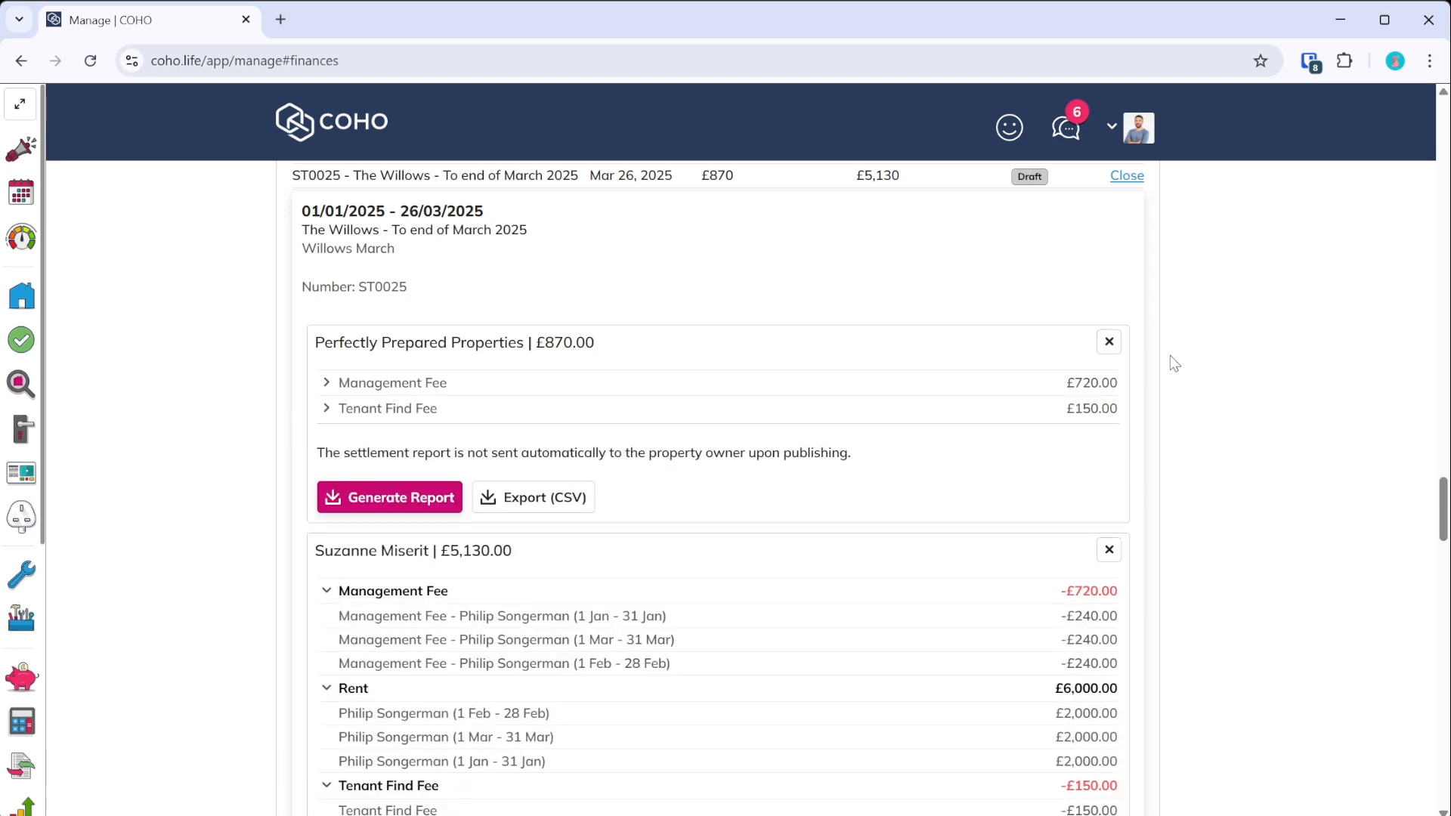
pyautogui.click(1116, 352)
pyautogui.scroll(-1, 696, 379)
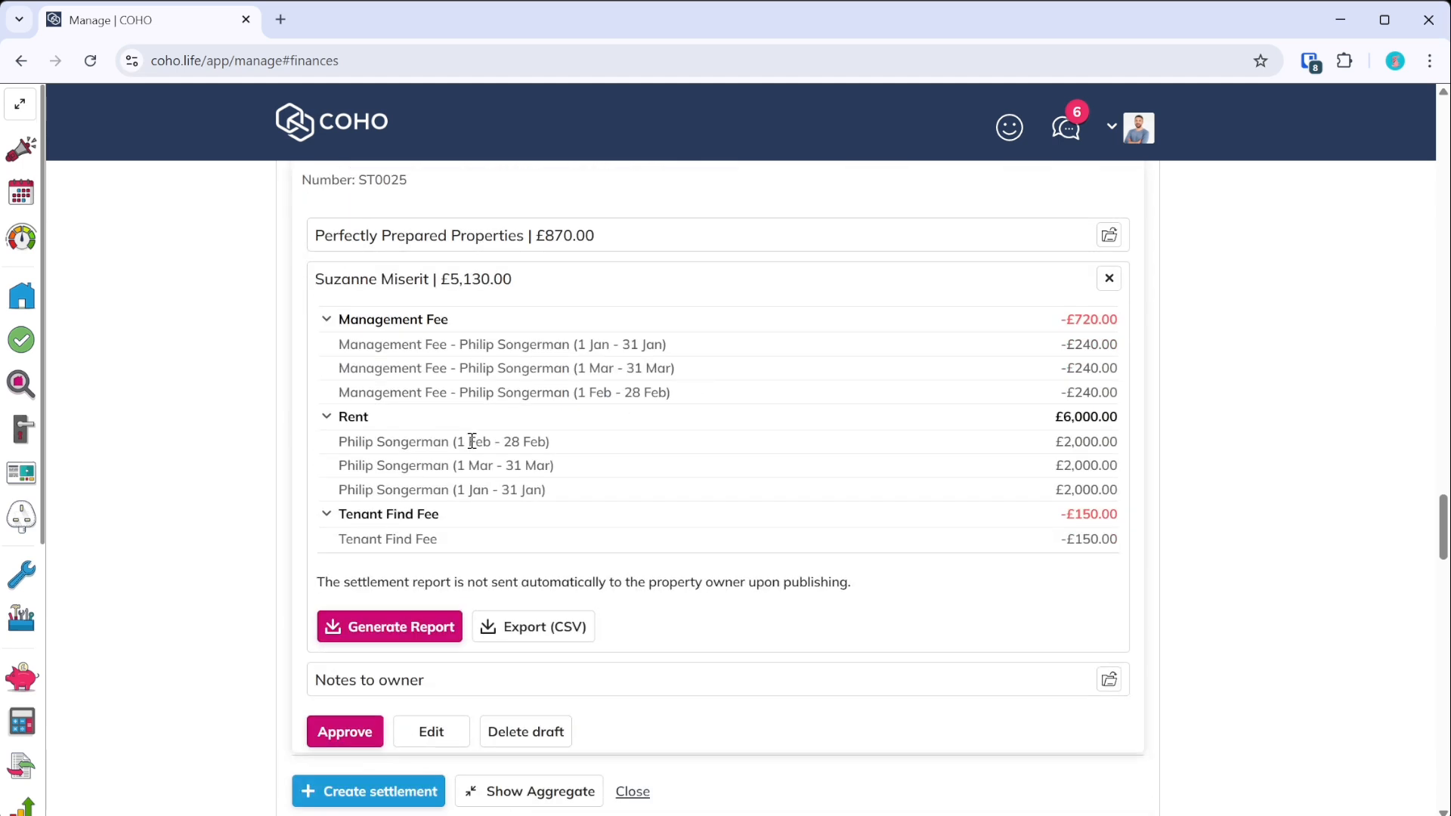
pyautogui.click(326, 319)
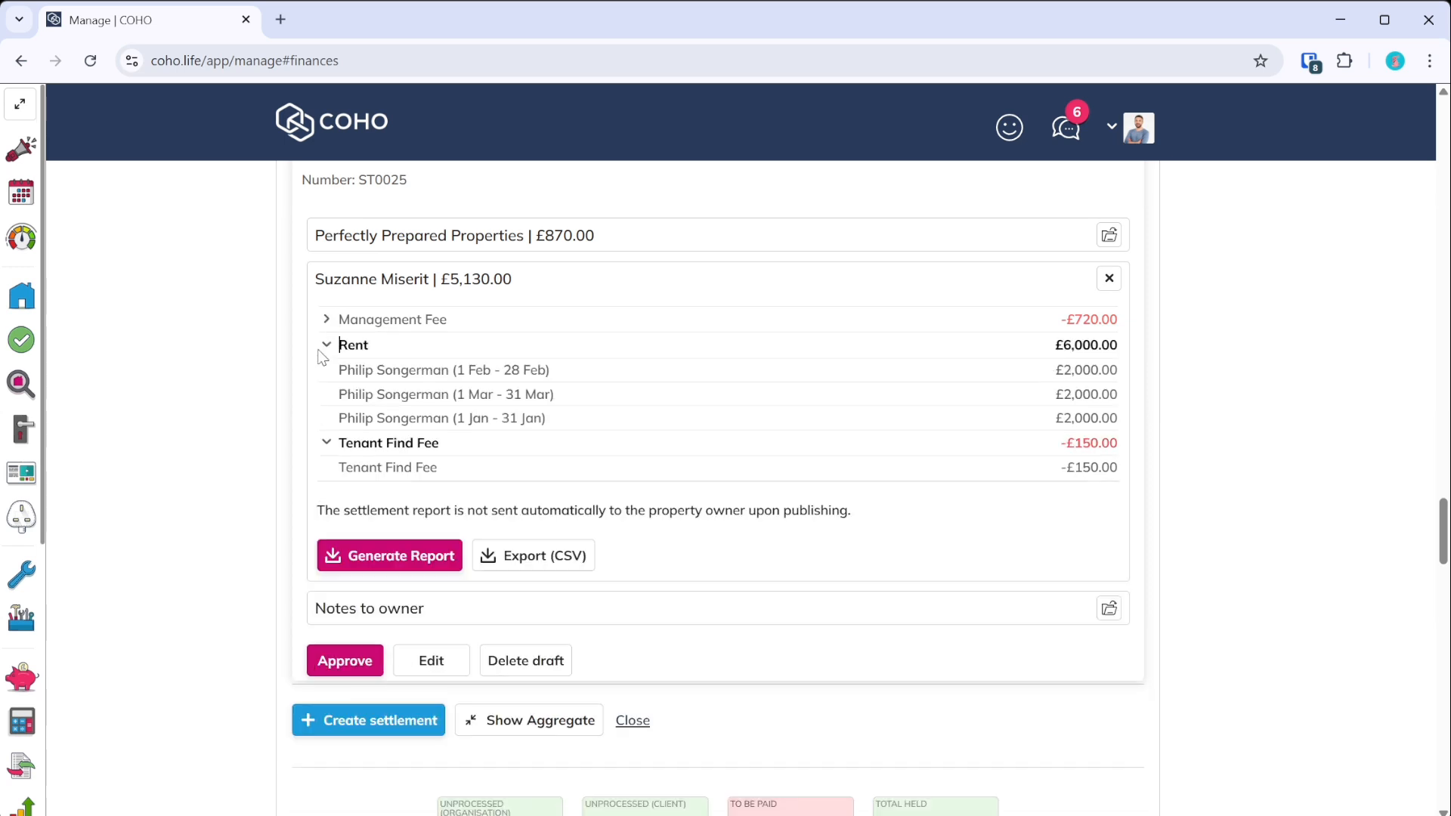
pyautogui.click(327, 344)
pyautogui.click(326, 369)
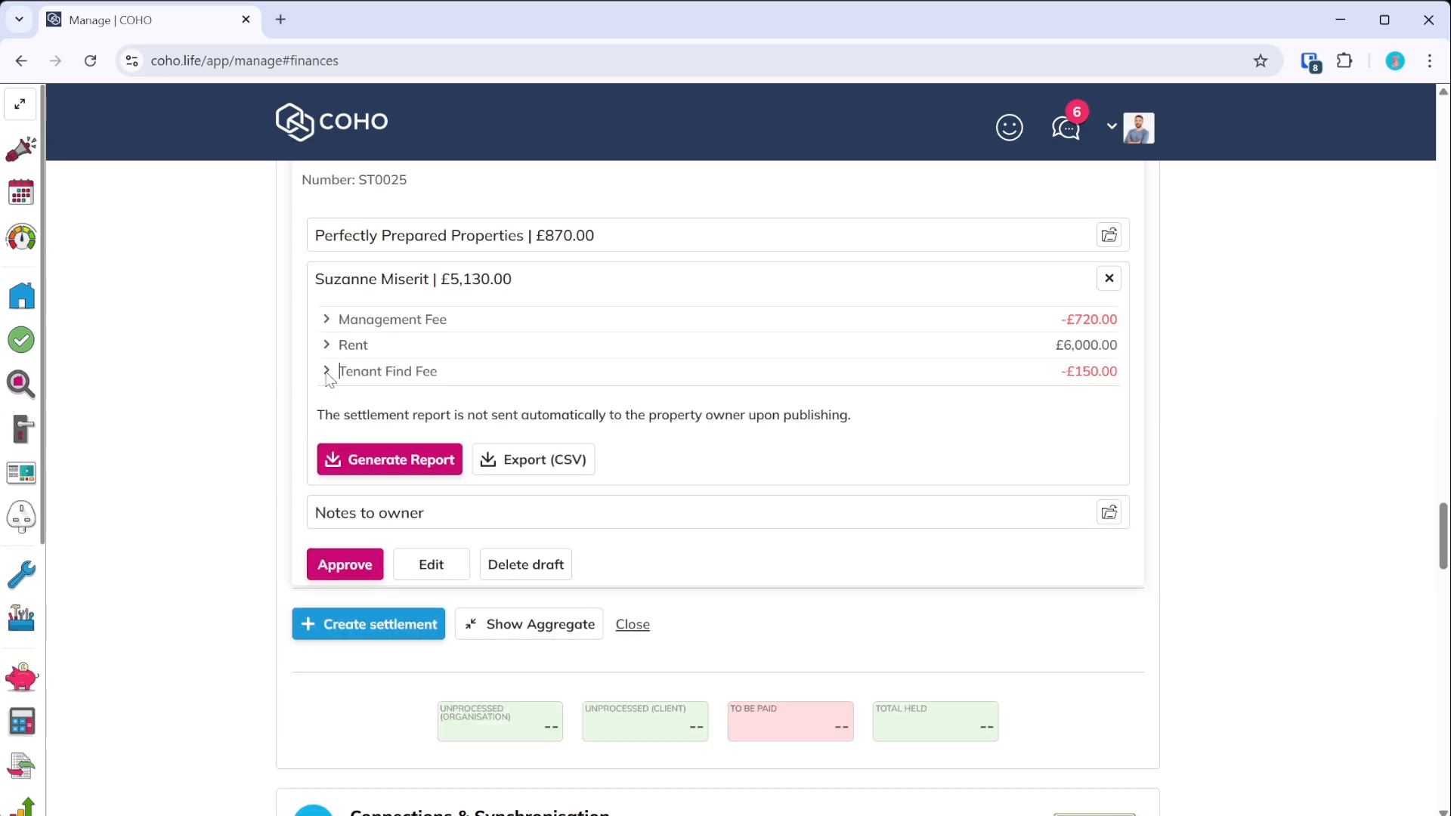
pyautogui.click(349, 467)
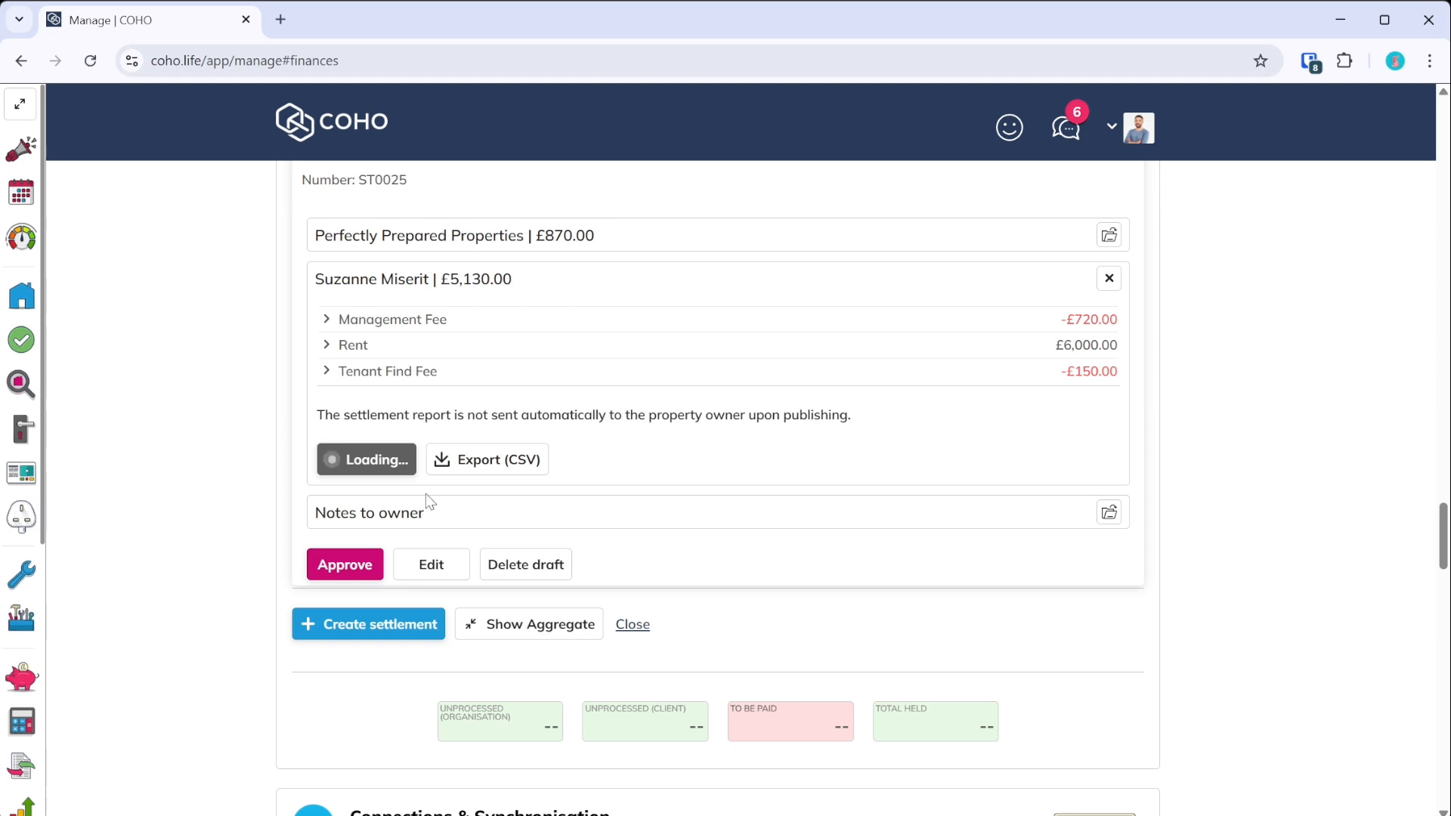
# - Download the owner's ST0025 settlement report and open its PDF preview
pyautogui.scroll(2, 429, 508)
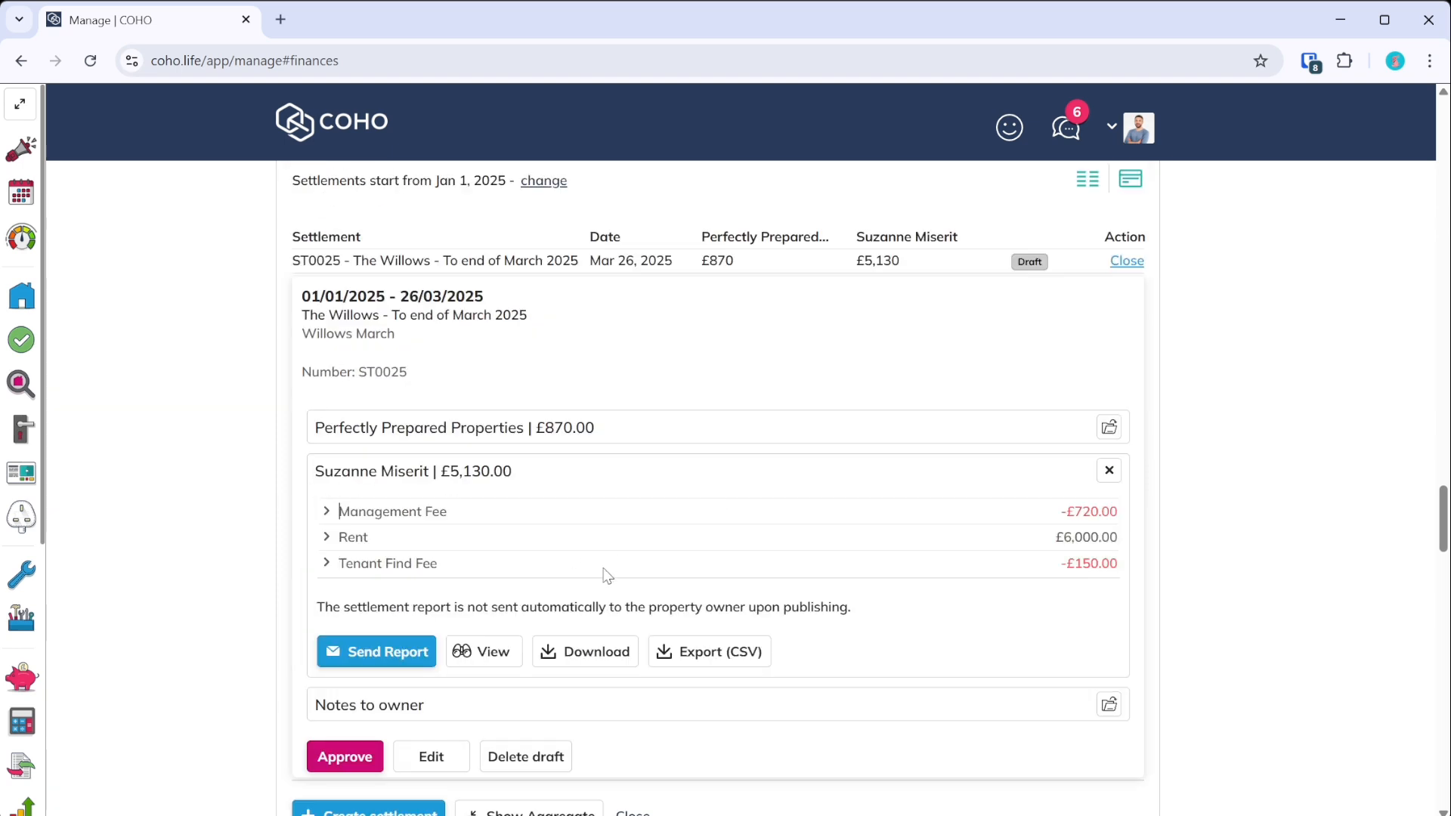
pyautogui.scroll(-2, 544, 552)
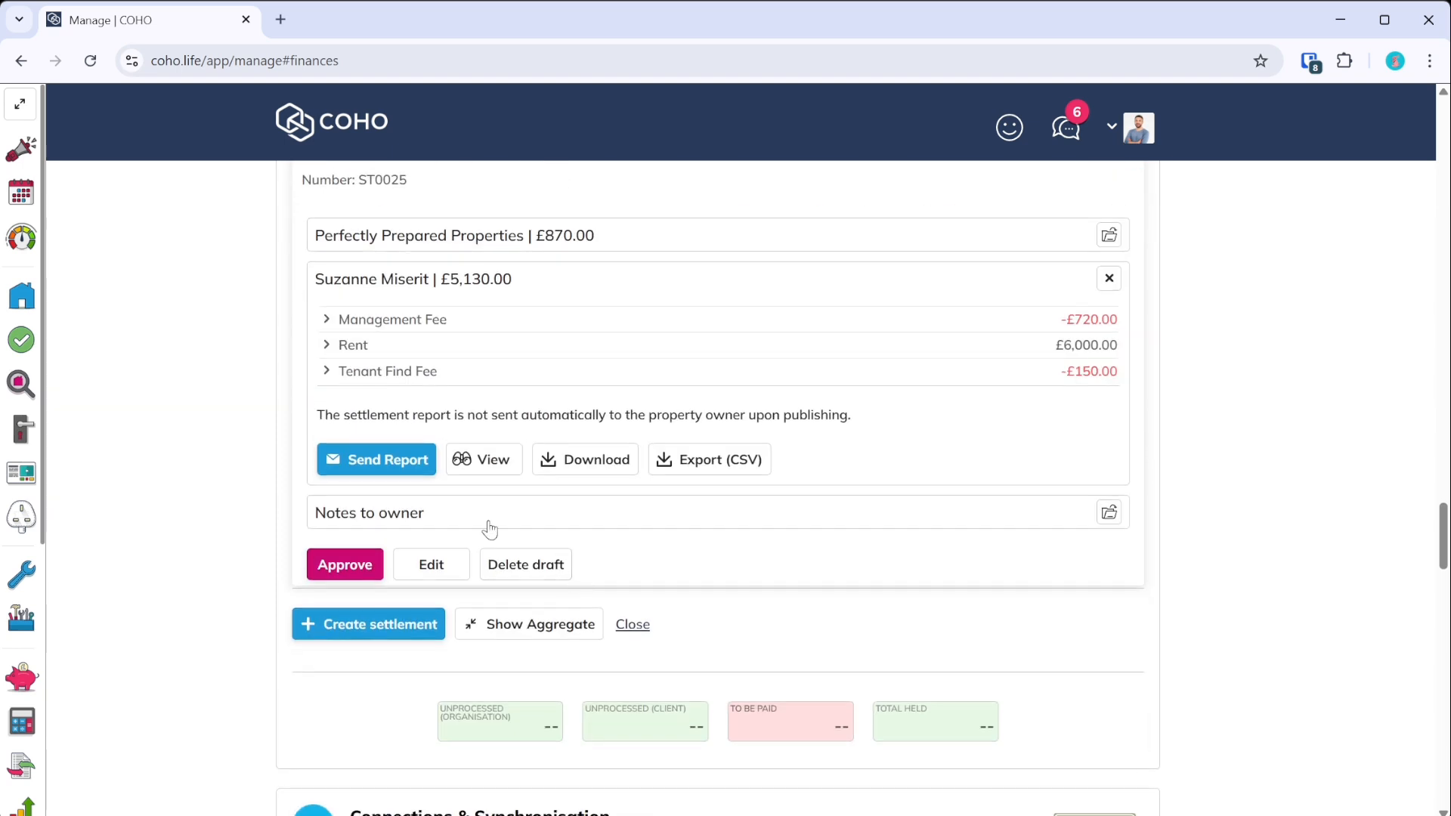
pyautogui.click(593, 467)
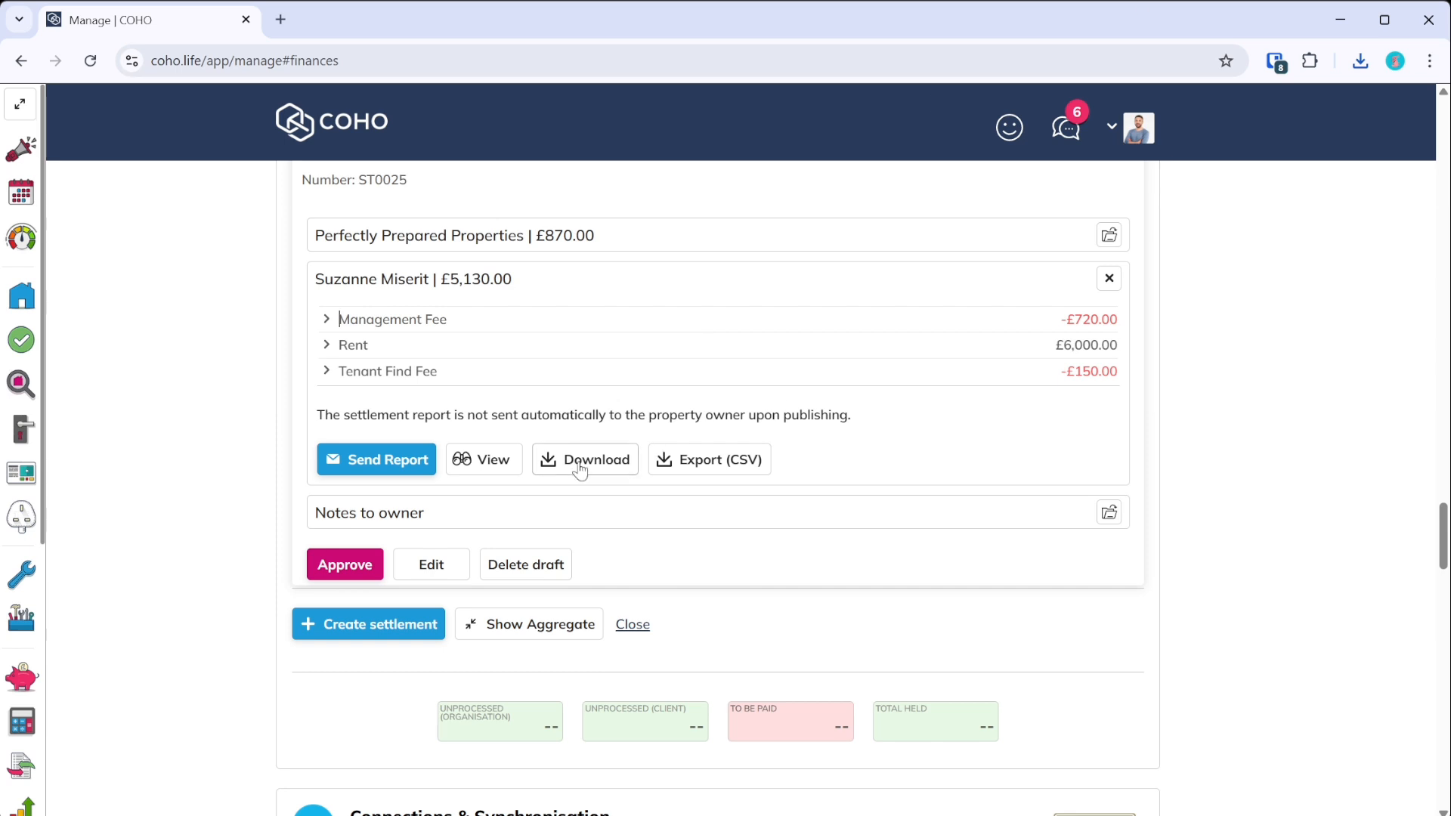
pyautogui.click(500, 470)
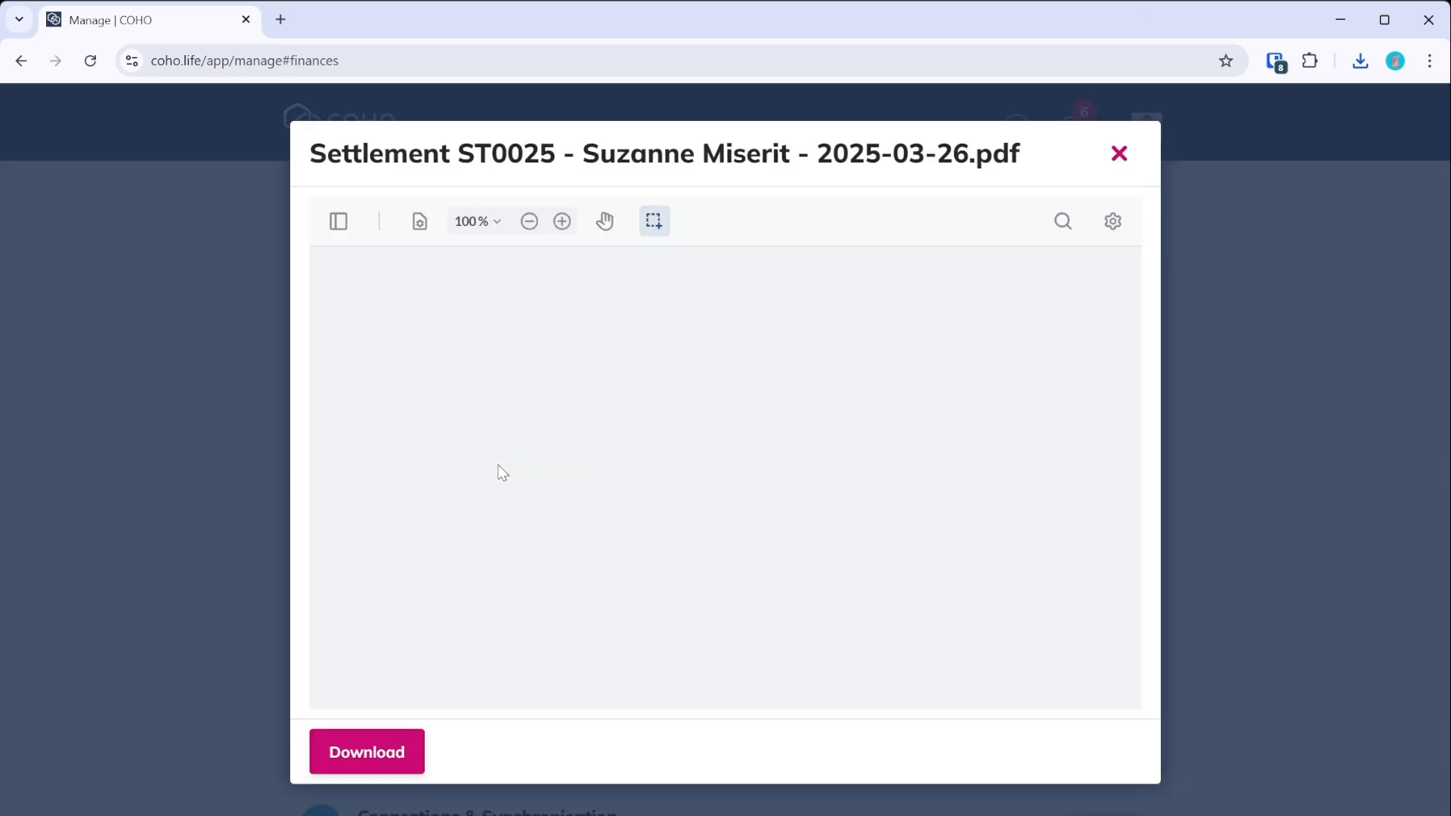
# - Enlarge the settlement report preview and read through its pages
pyautogui.click(563, 225)
pyautogui.click(565, 228)
pyautogui.click(566, 230)
pyautogui.click(566, 231)
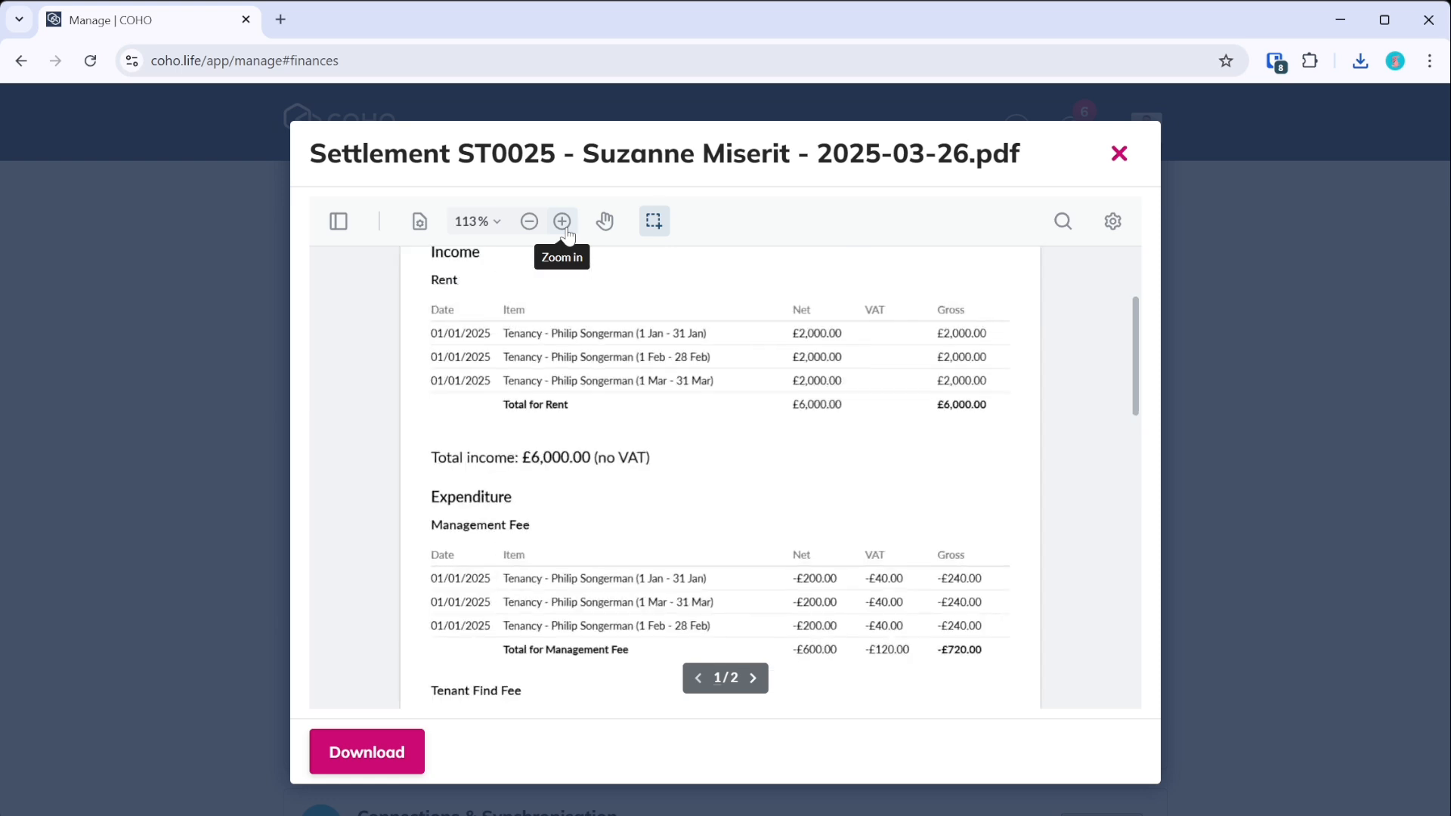
pyautogui.click(566, 230)
pyautogui.scroll(5, 694, 512)
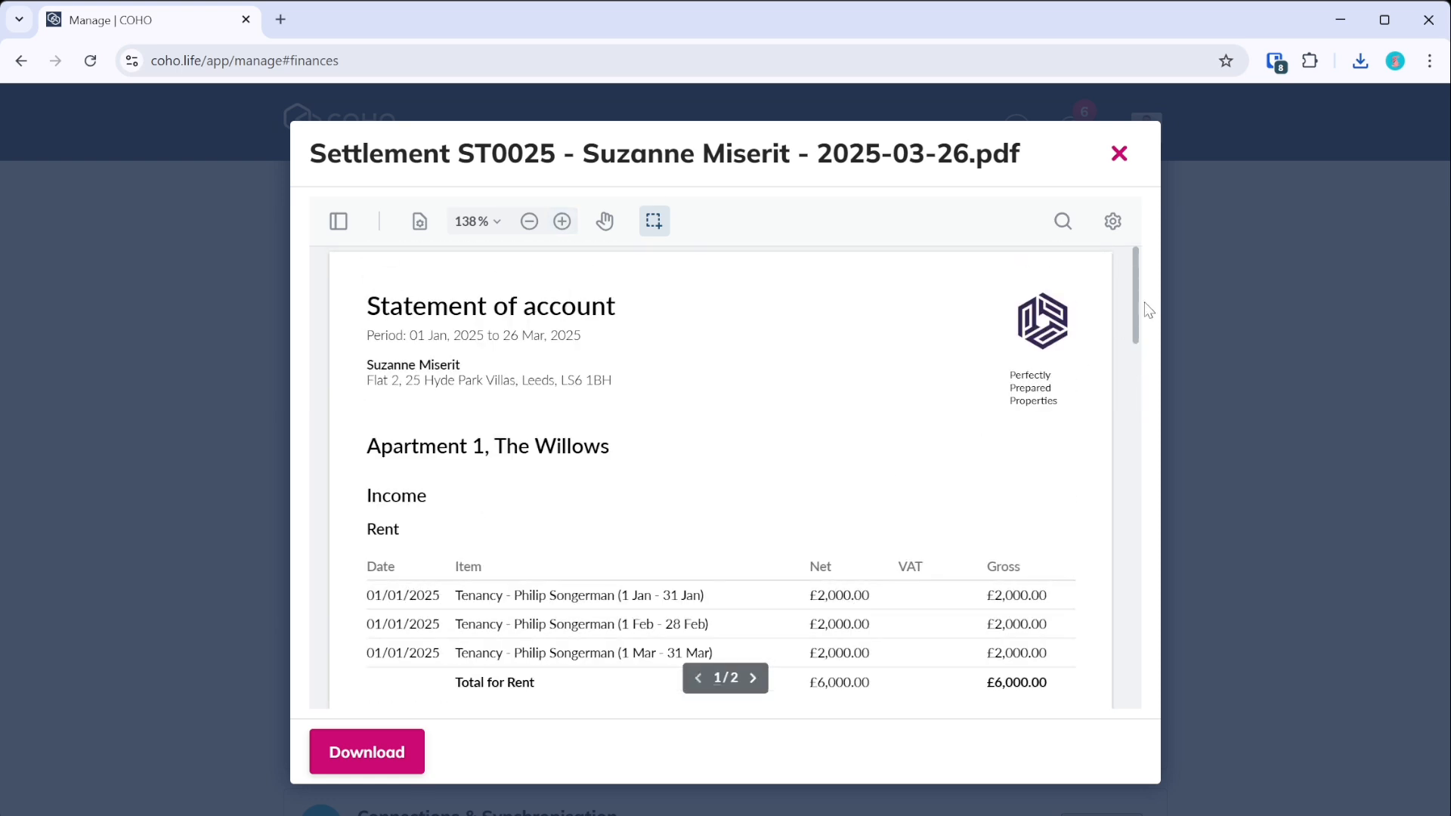
pyautogui.scroll(-1, 1137, 275)
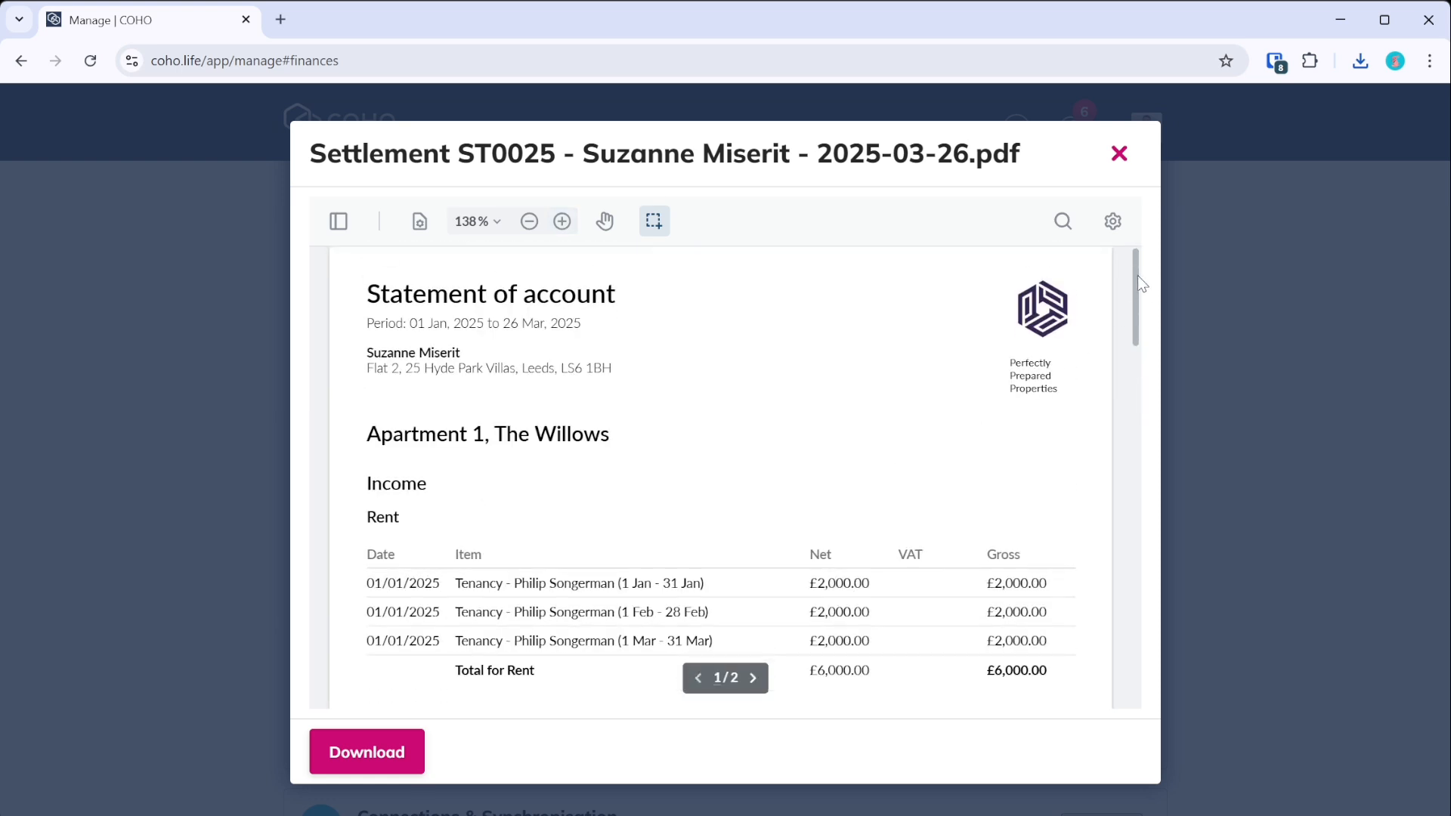
pyautogui.scroll(-1, 1136, 271)
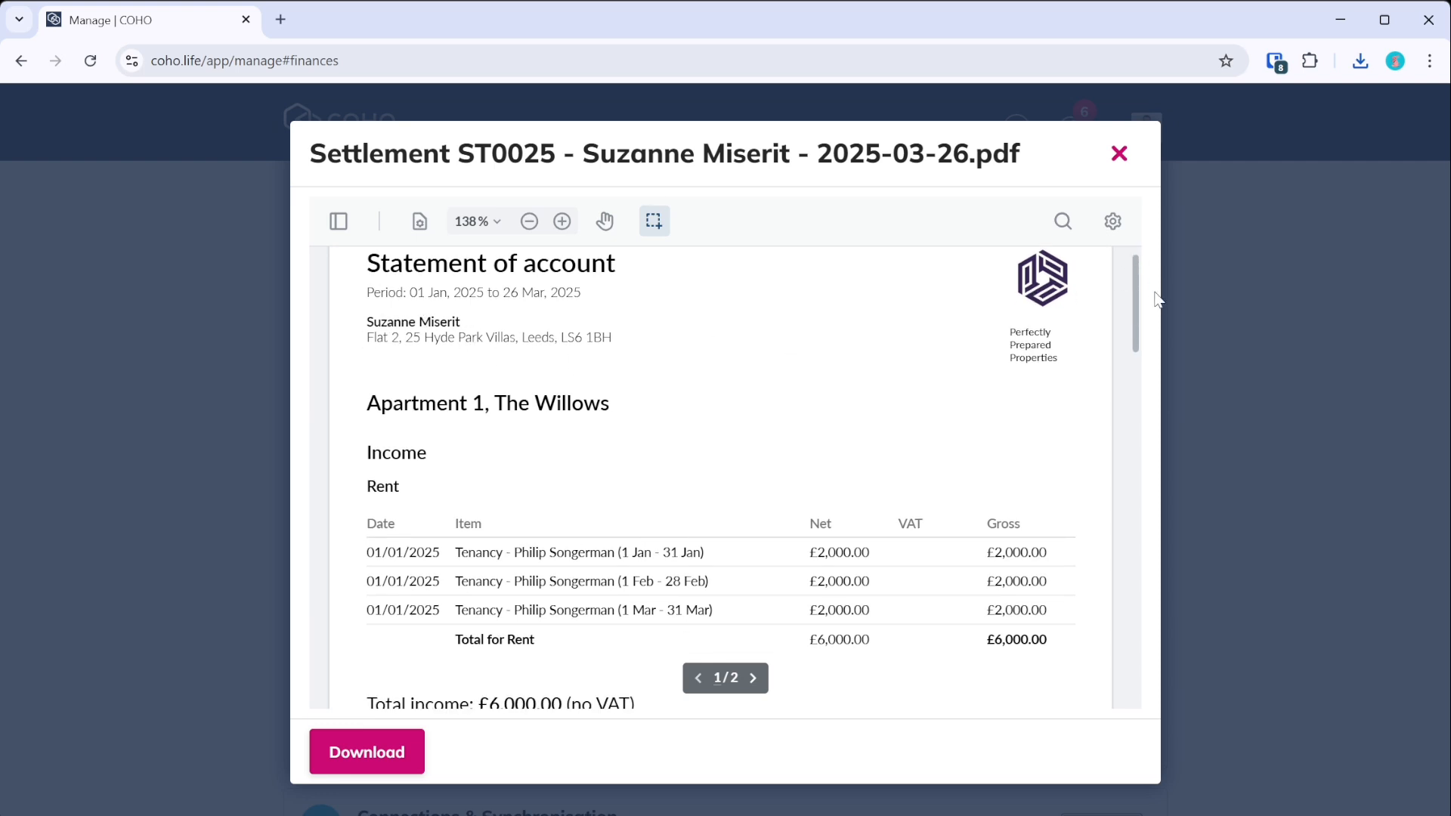
pyautogui.scroll(-1, 1134, 299)
# - Confirm the £5,130.00 total and tenant-find-fee note, then close the preview
pyautogui.moveTo(1131, 305); pyautogui.dragTo(1117, 499)
pyautogui.scroll(-1, 1111, 541)
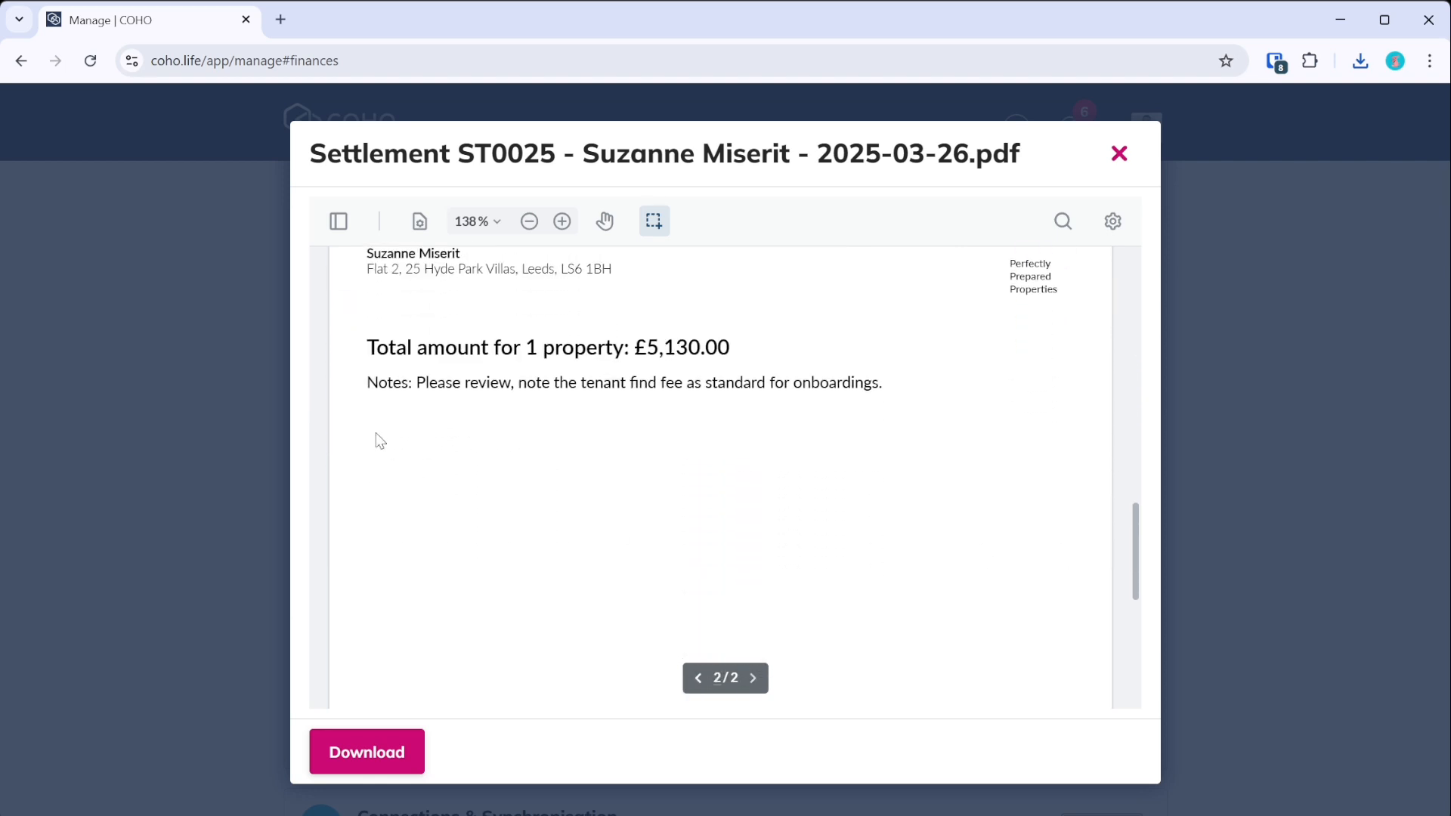
pyautogui.scroll(3, 637, 385)
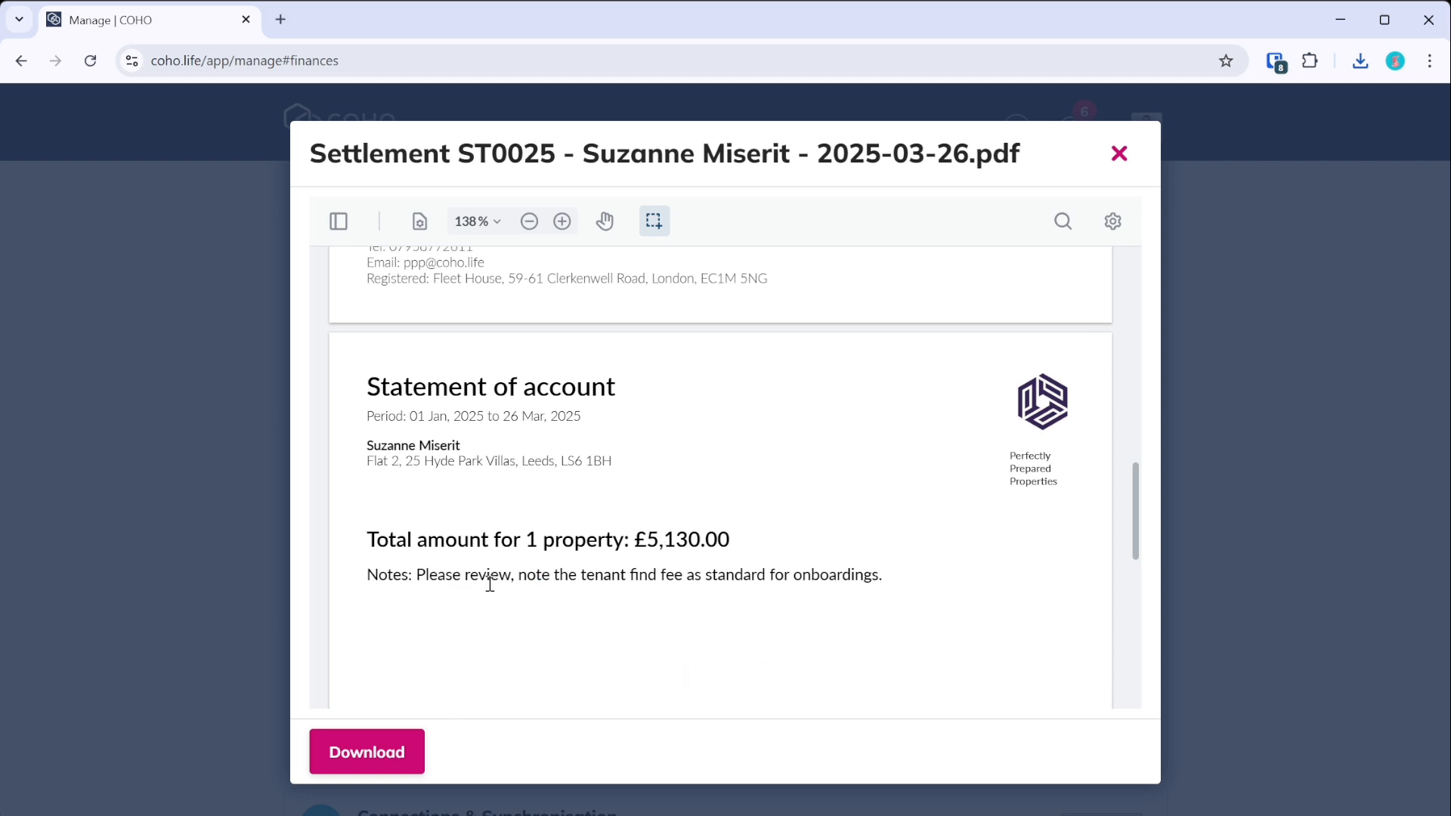
pyautogui.scroll(-1, 936, 593)
pyautogui.scroll(-3, 936, 593)
pyautogui.click(1119, 153)
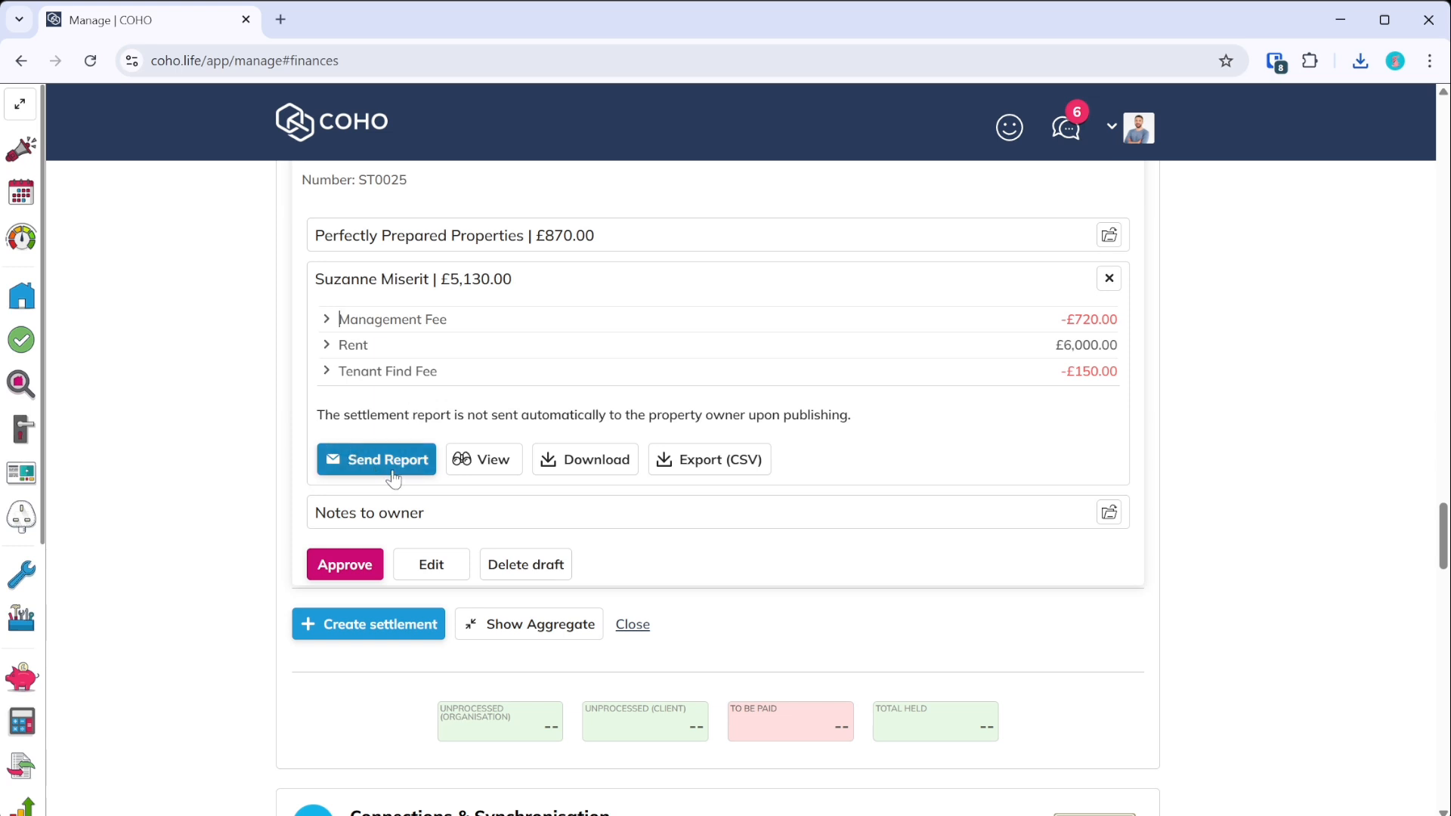
# - Review the notes to owner, then open and cancel the settlement edit without changes
pyautogui.click(1109, 512)
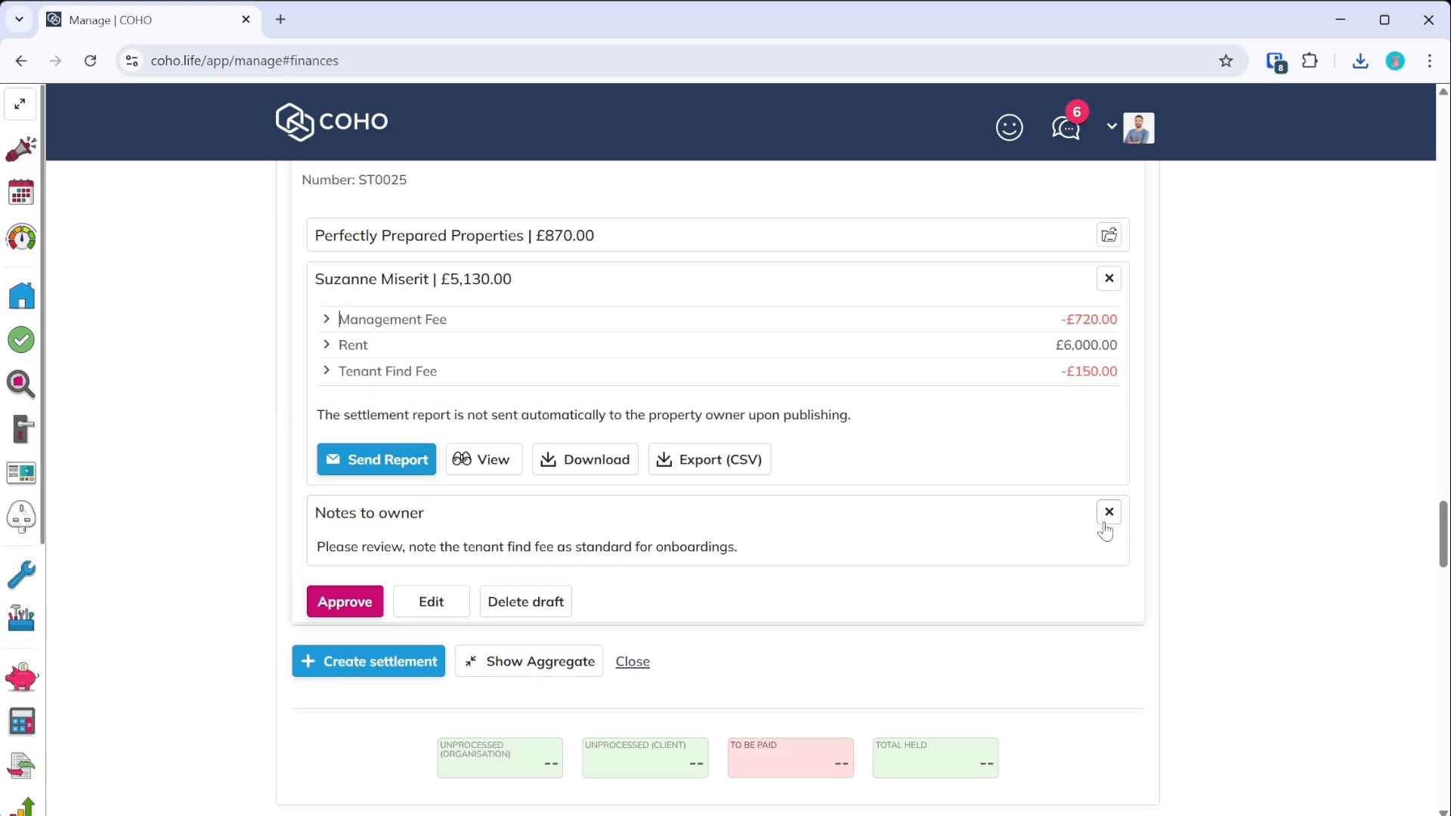
pyautogui.click(448, 604)
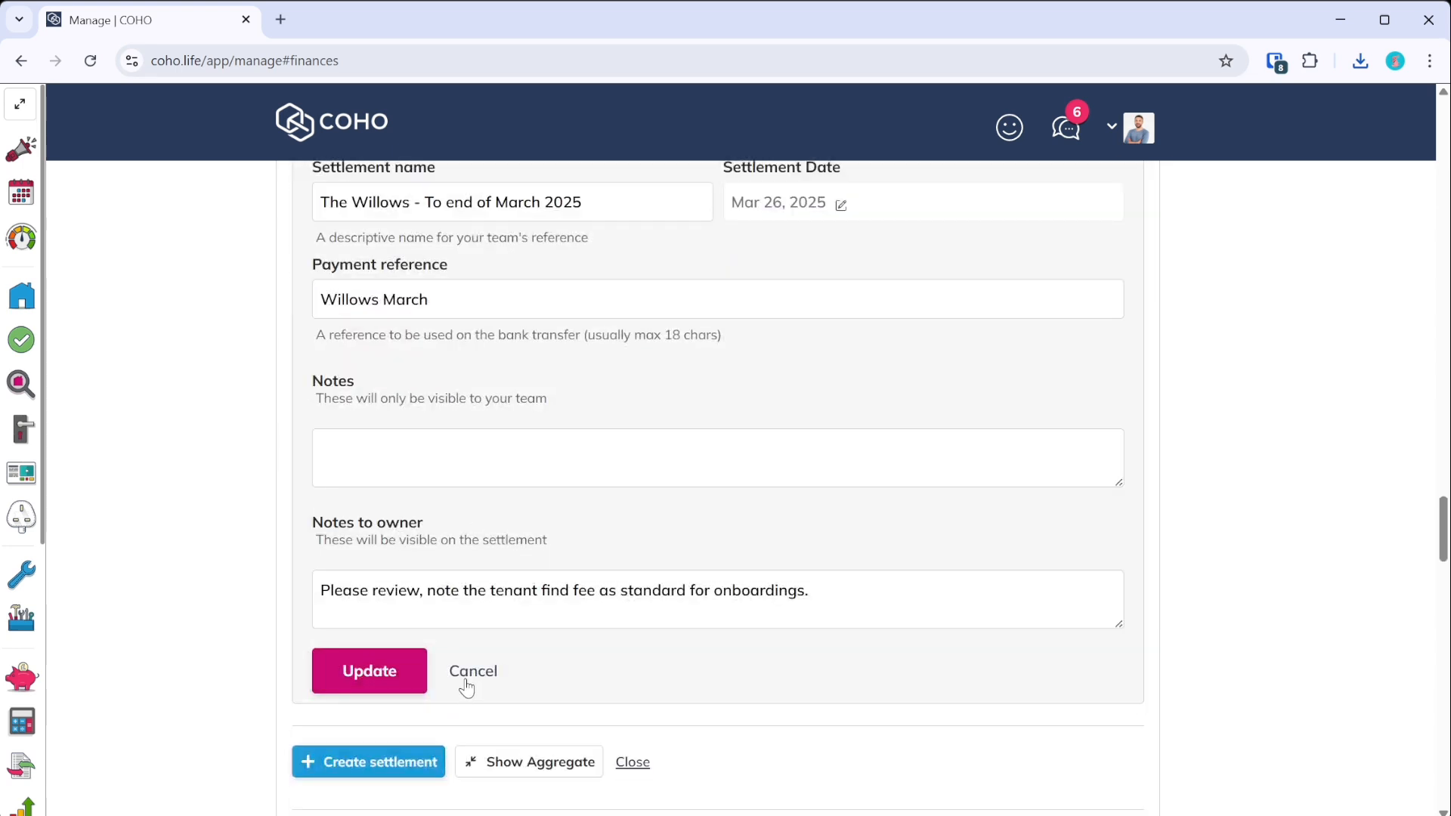
pyautogui.click(466, 682)
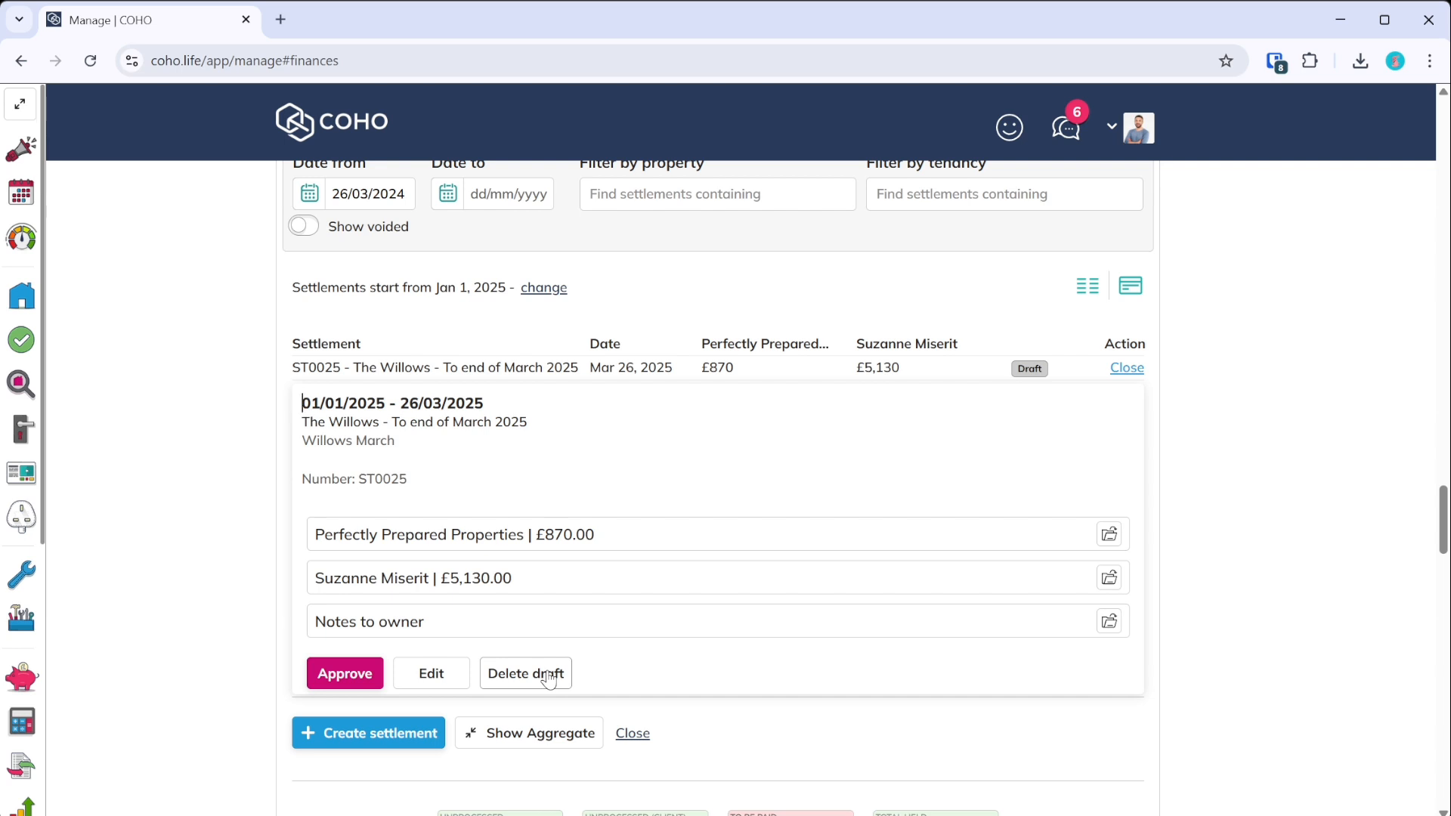
pyautogui.click(1127, 368)
# - Reopen settlement ST0025 and approve it, confirming with Yes
pyautogui.scroll(3, 901, 454)
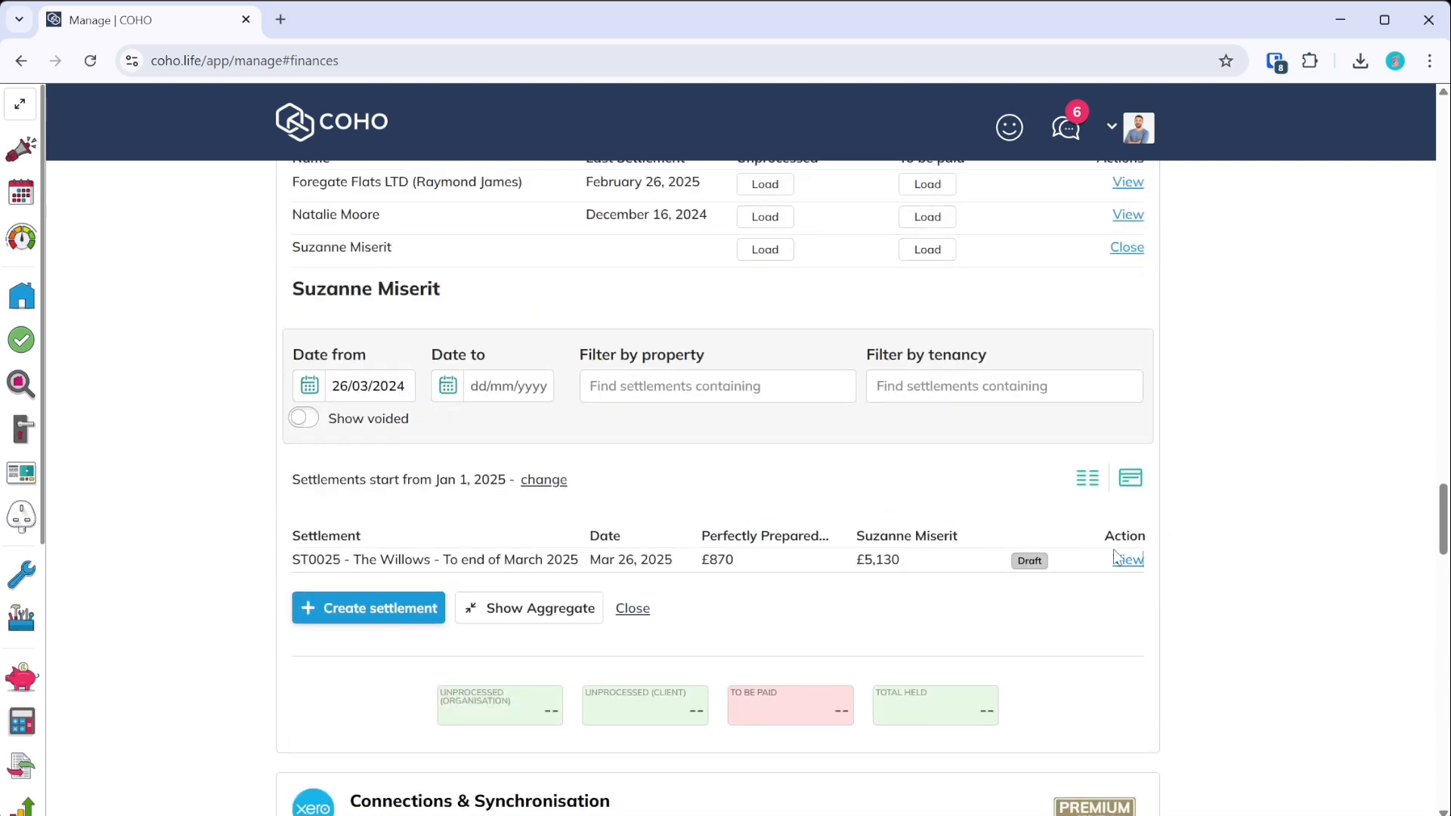
pyautogui.click(1124, 556)
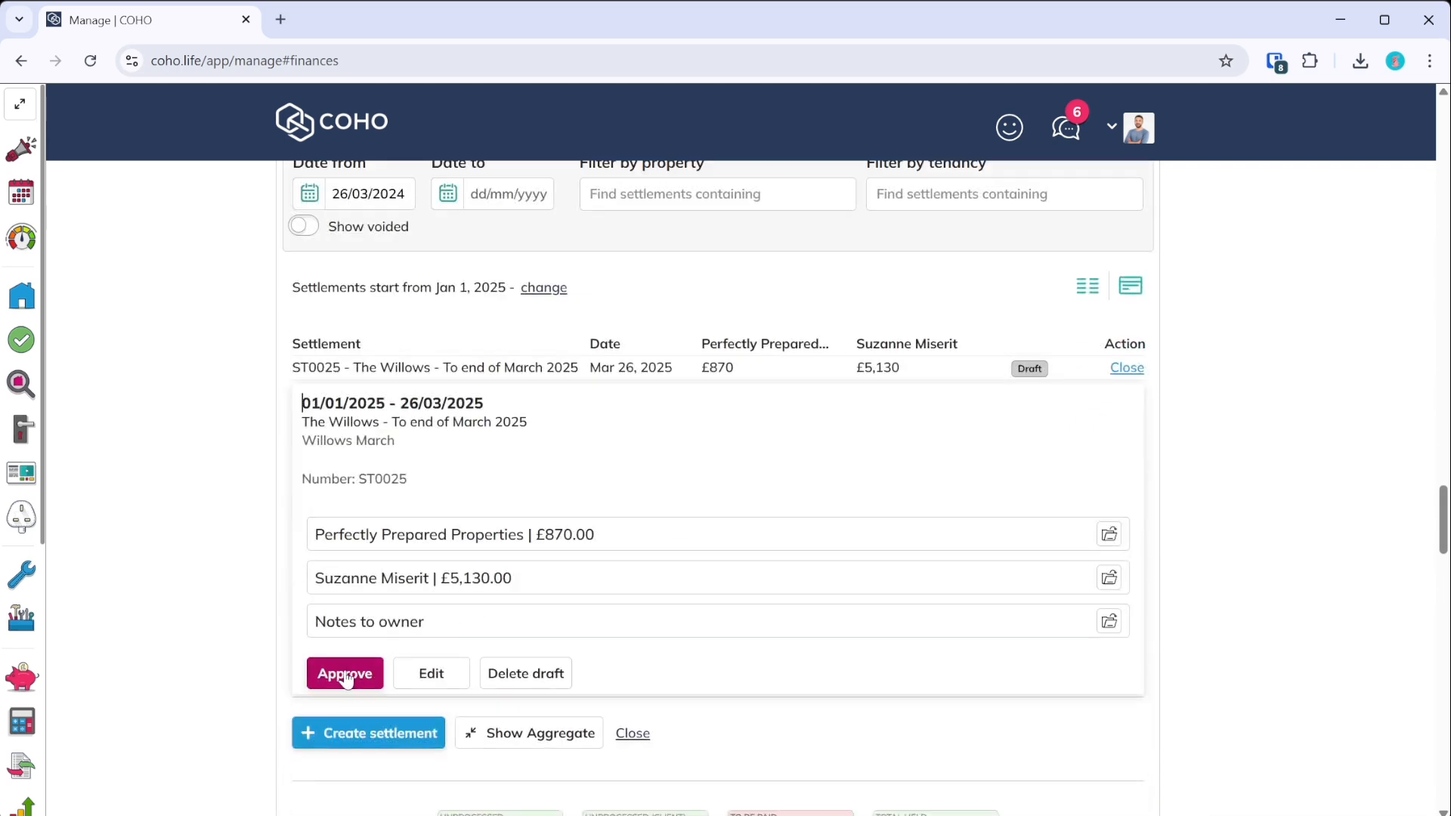
pyautogui.click(345, 673)
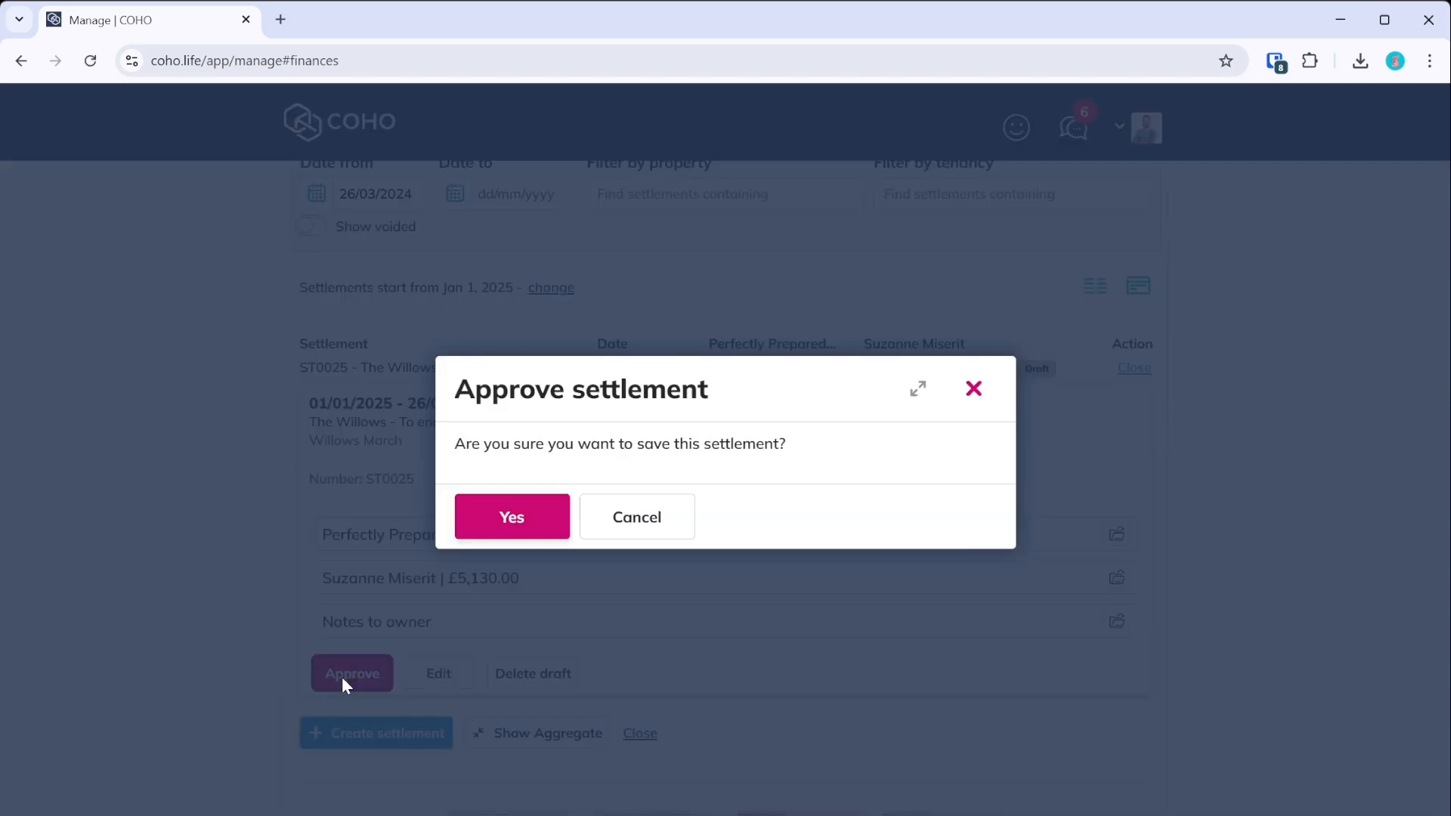
pyautogui.click(510, 520)
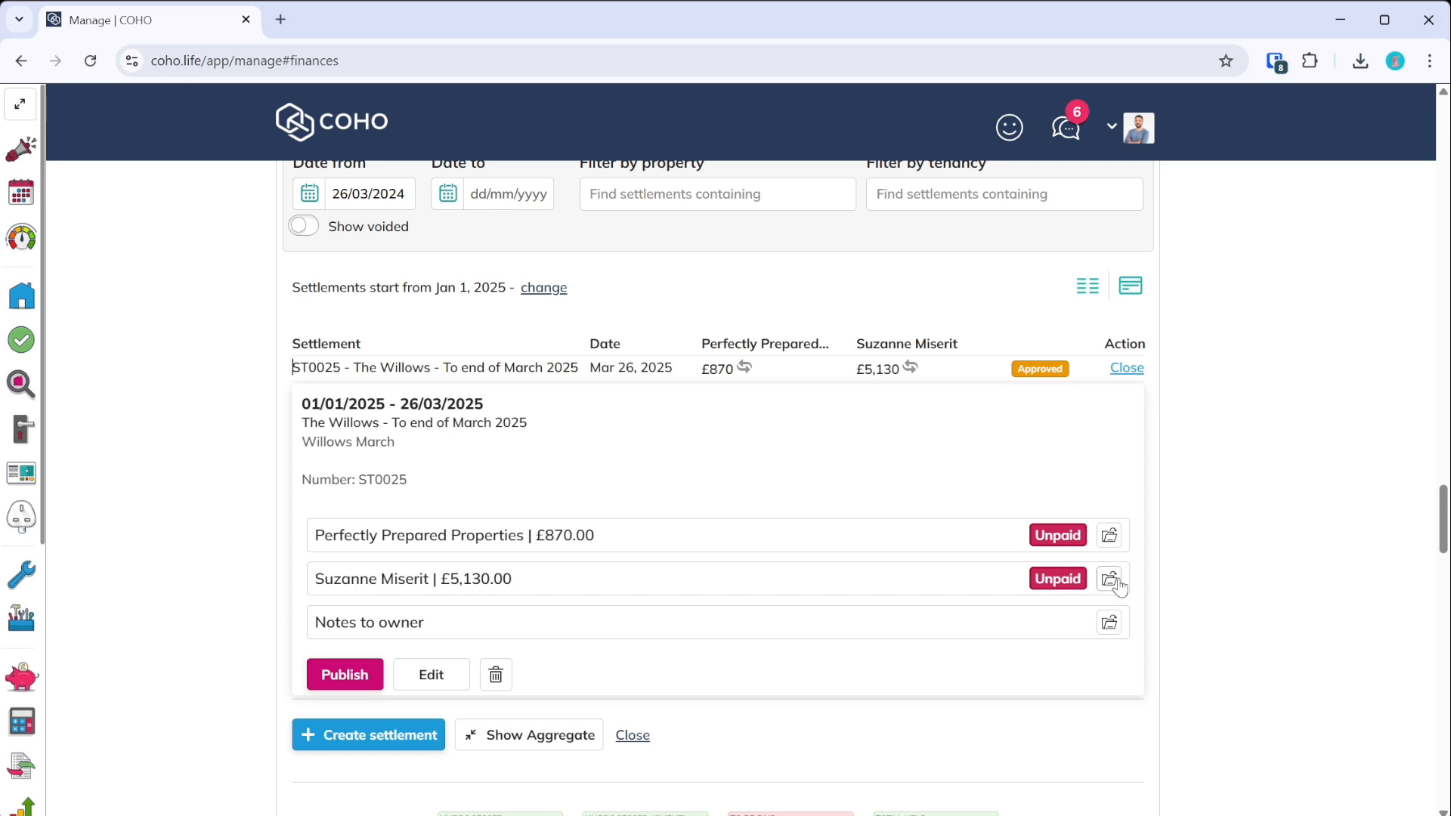
# - Mark the owner's £5,130.00 payout as paid
pyautogui.click(1110, 538)
pyautogui.scroll(-2, 717, 548)
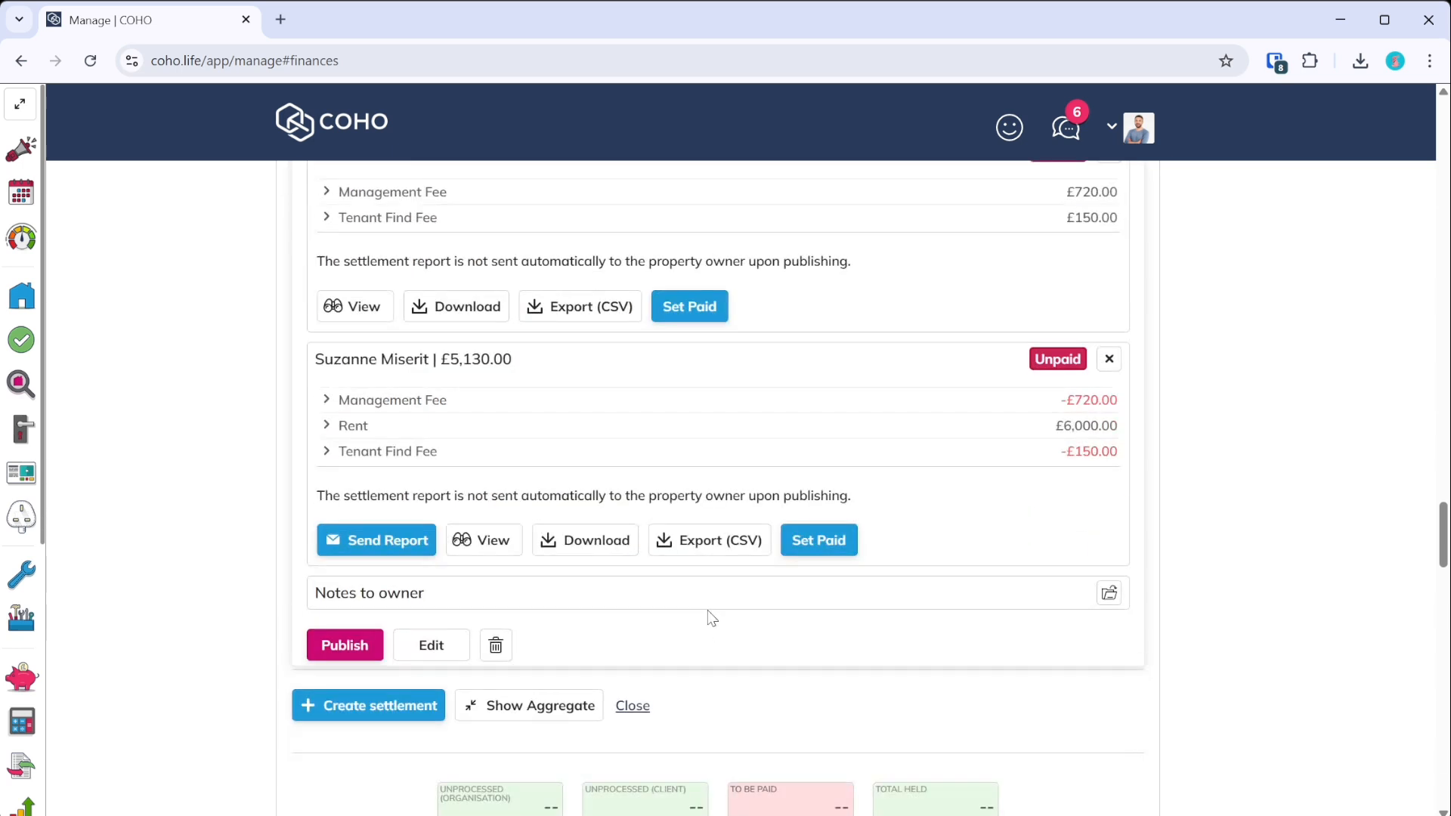
pyautogui.click(818, 544)
pyautogui.click(512, 519)
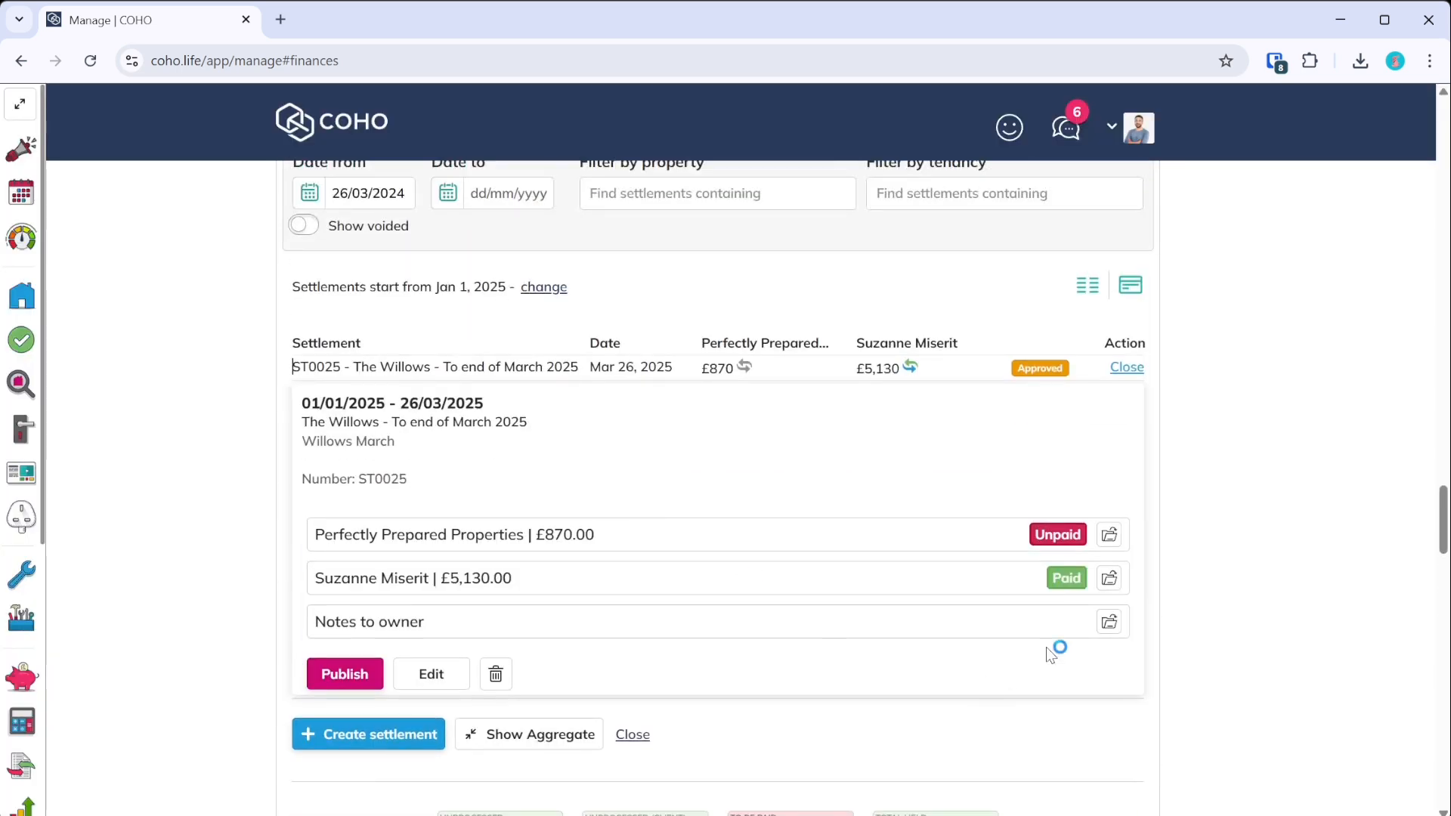
# - Expand the Perfectly Prepared Properties £870 payout and choose Set Paid
pyautogui.click(1110, 536)
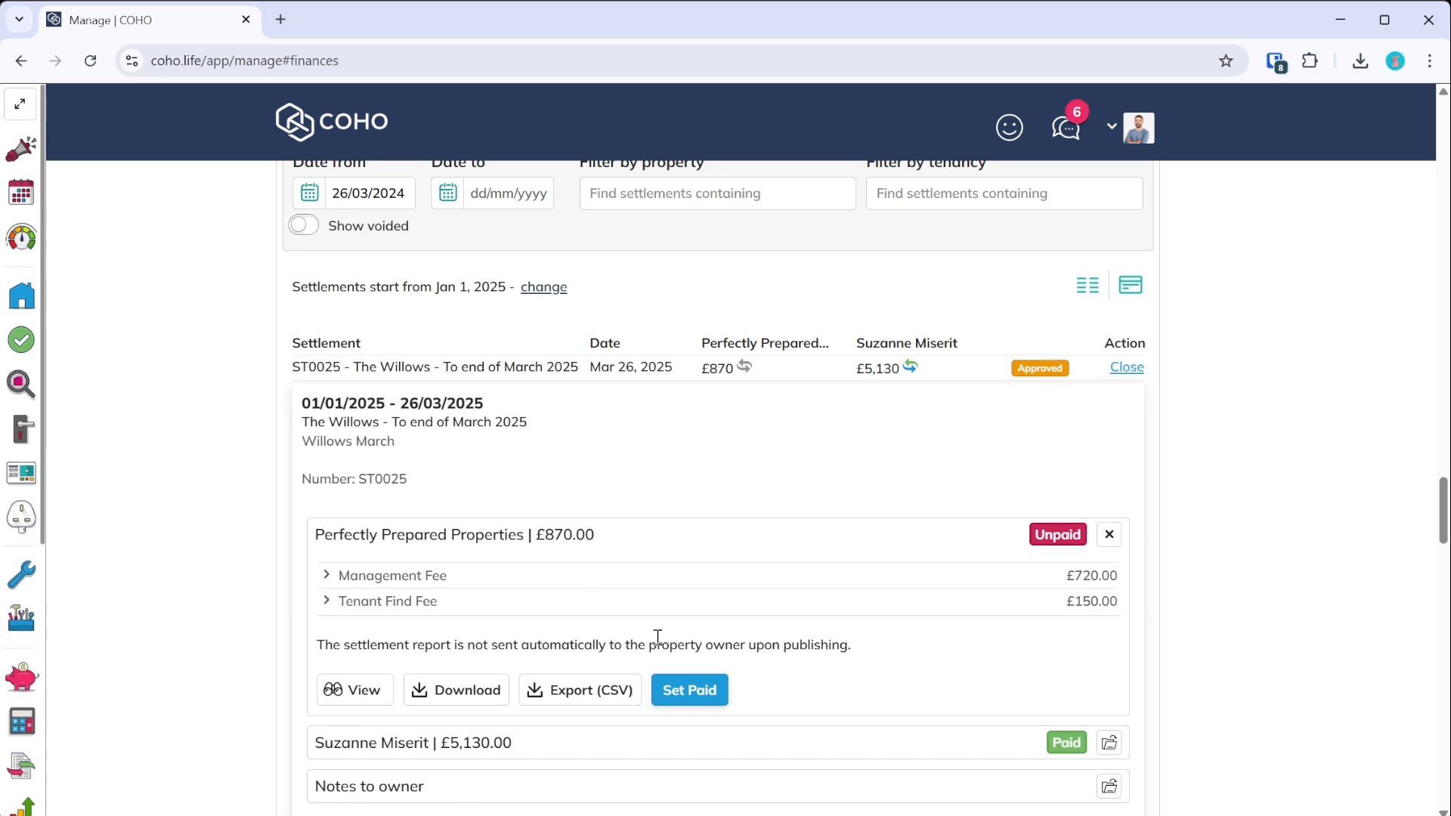
pyautogui.scroll(-2, 680, 646)
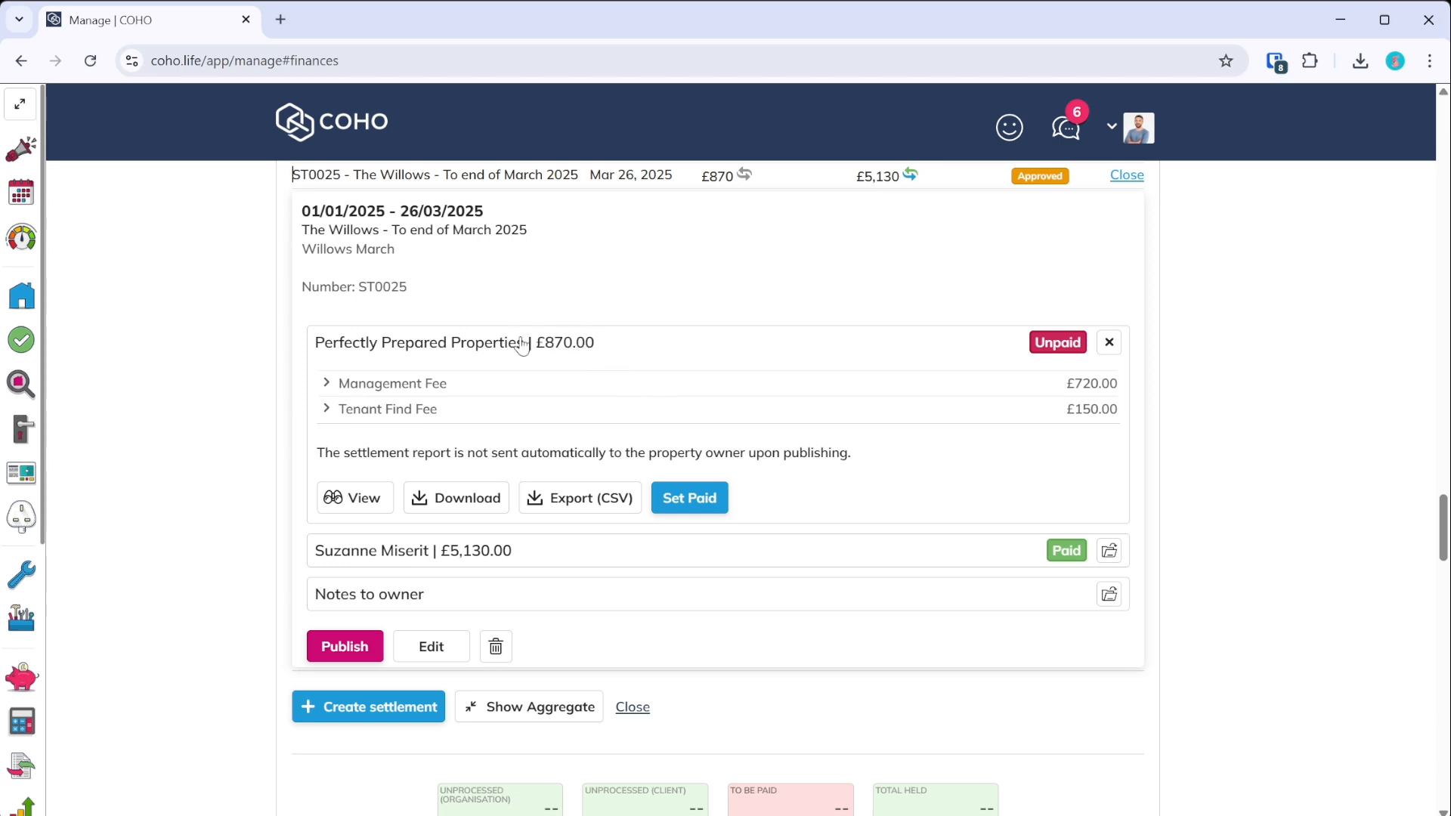
pyautogui.click(695, 502)
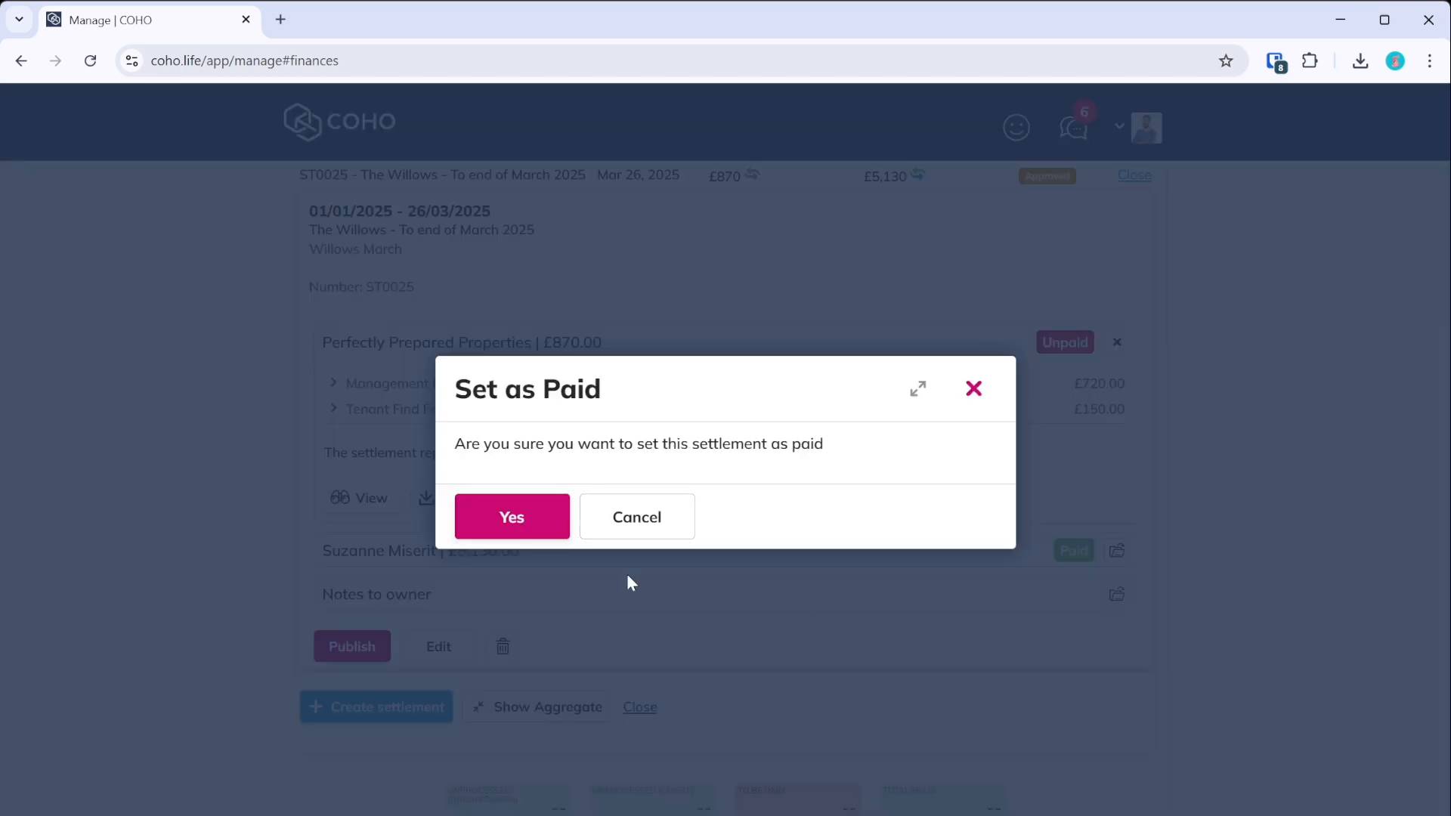
# - Confirm the £870 Perfectly Prepared Properties payout as paid
pyautogui.click(513, 520)
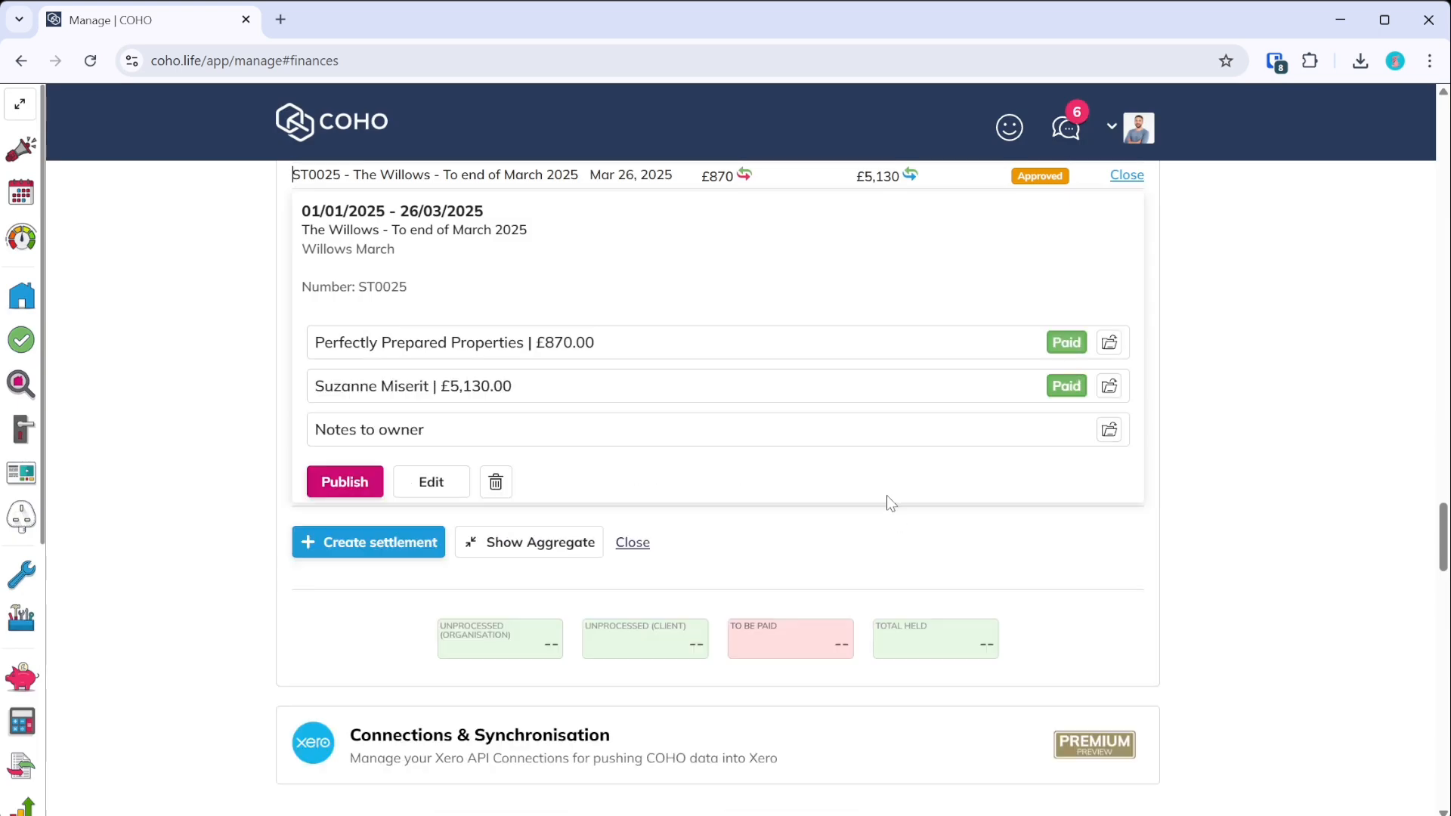
pyautogui.scroll(3, 892, 544)
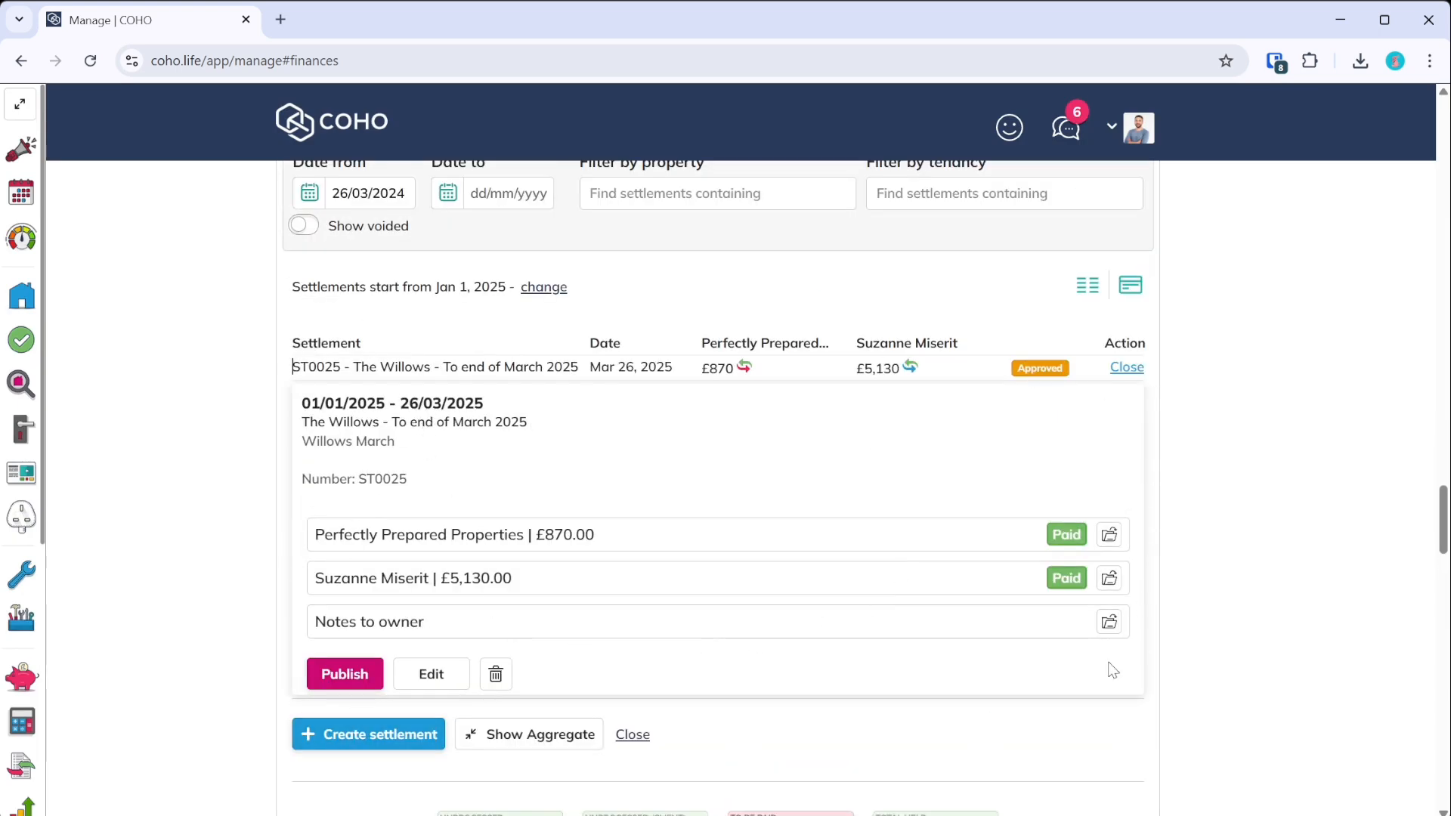
pyautogui.click(349, 676)
# - Confirm publishing ST0025, then dismiss the delete prompt without deleting
pyautogui.click(513, 542)
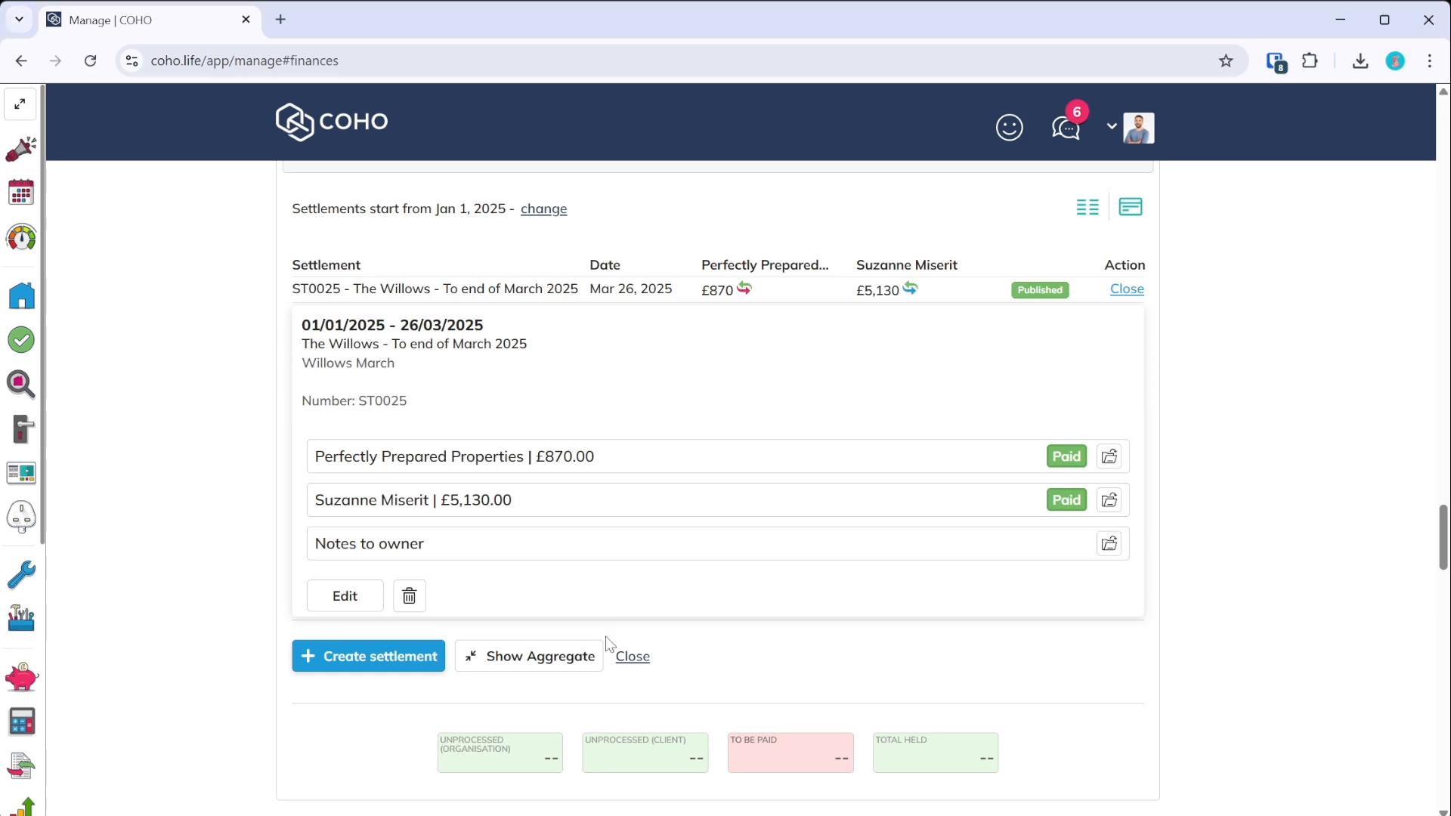
pyautogui.click(409, 599)
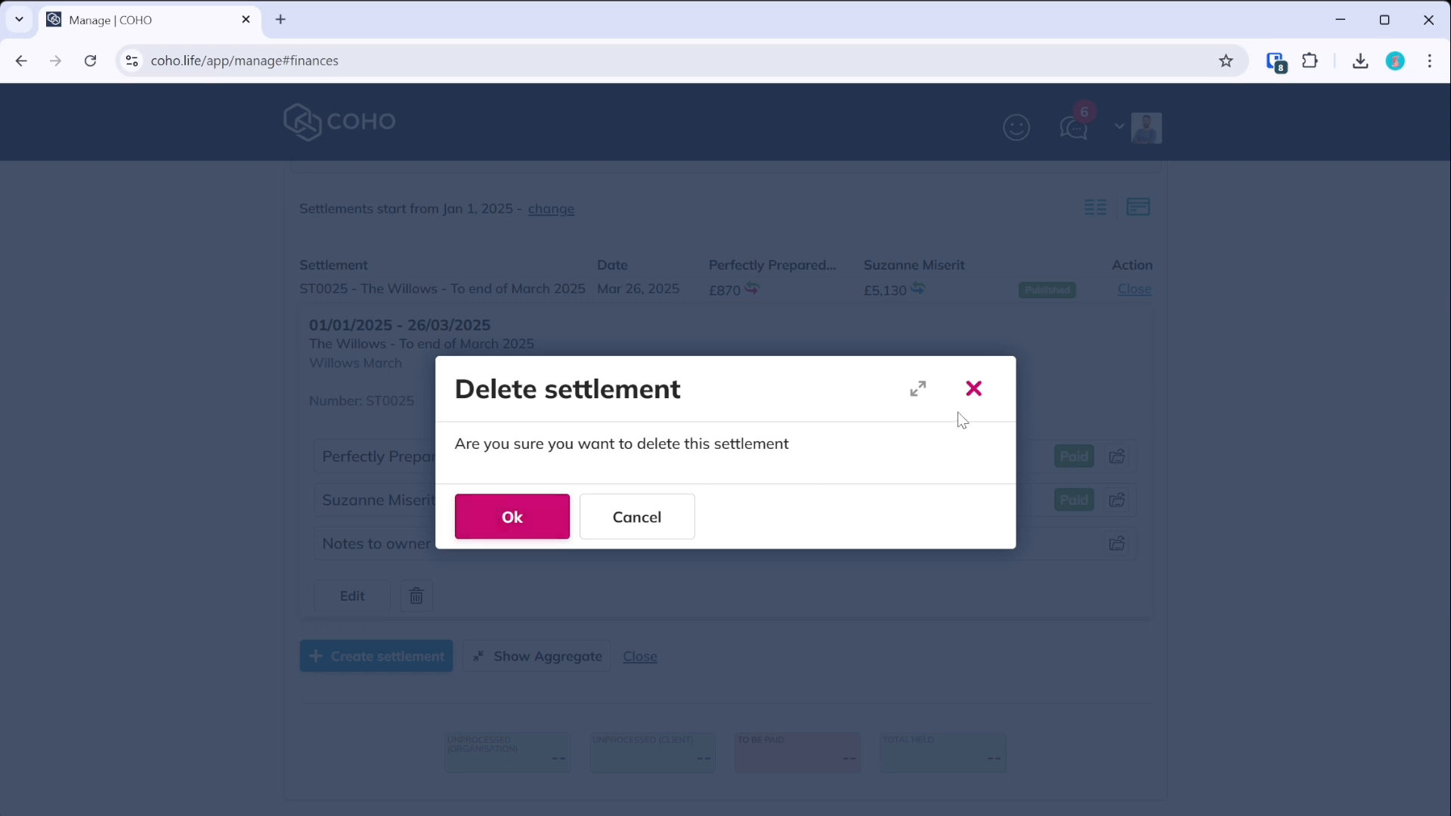
pyautogui.click(972, 392)
pyautogui.scroll(3, 605, 647)
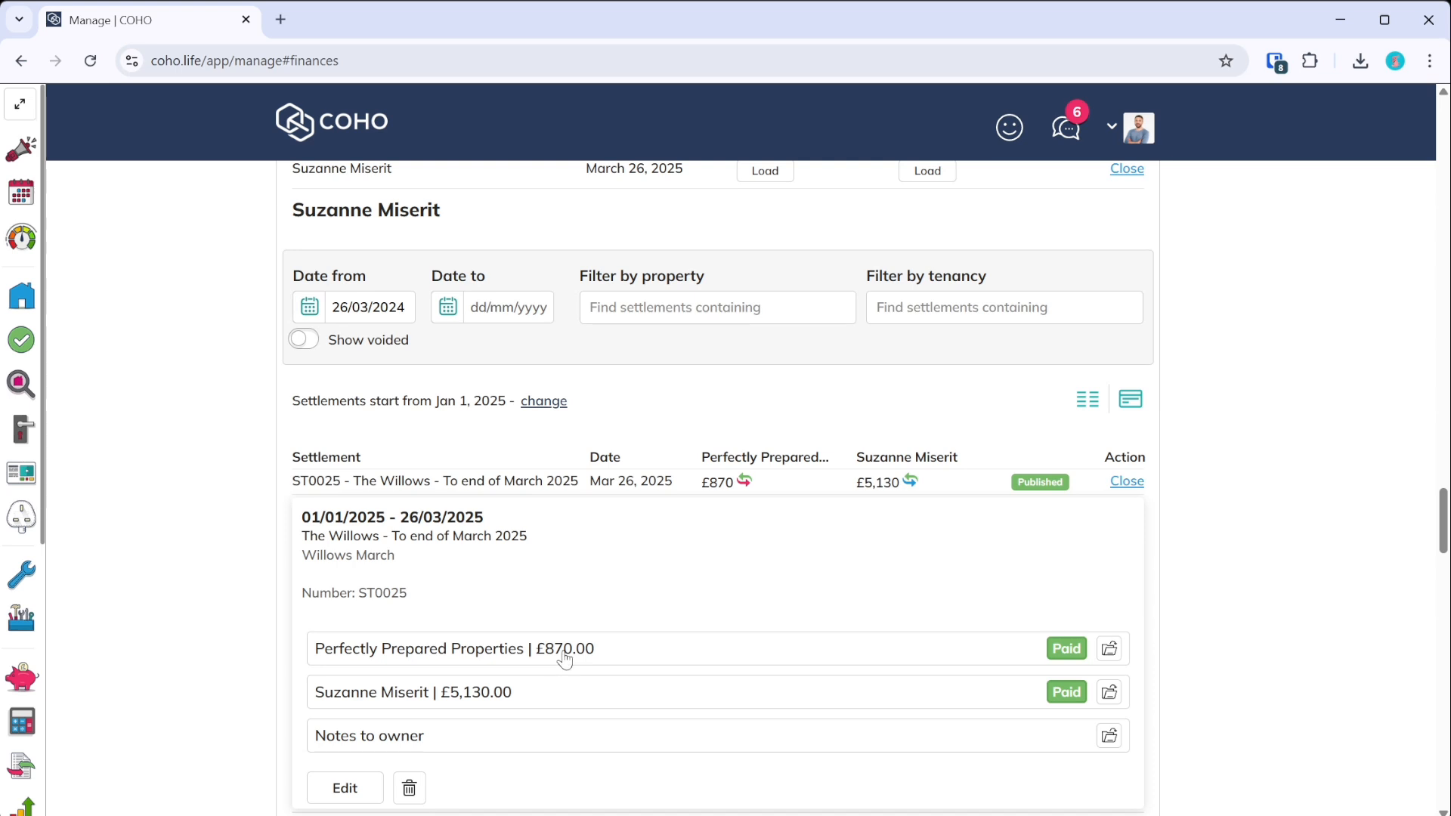
# - Collapse the settlement ST0025 details and the Settlements section
pyautogui.scroll(3, 561, 652)
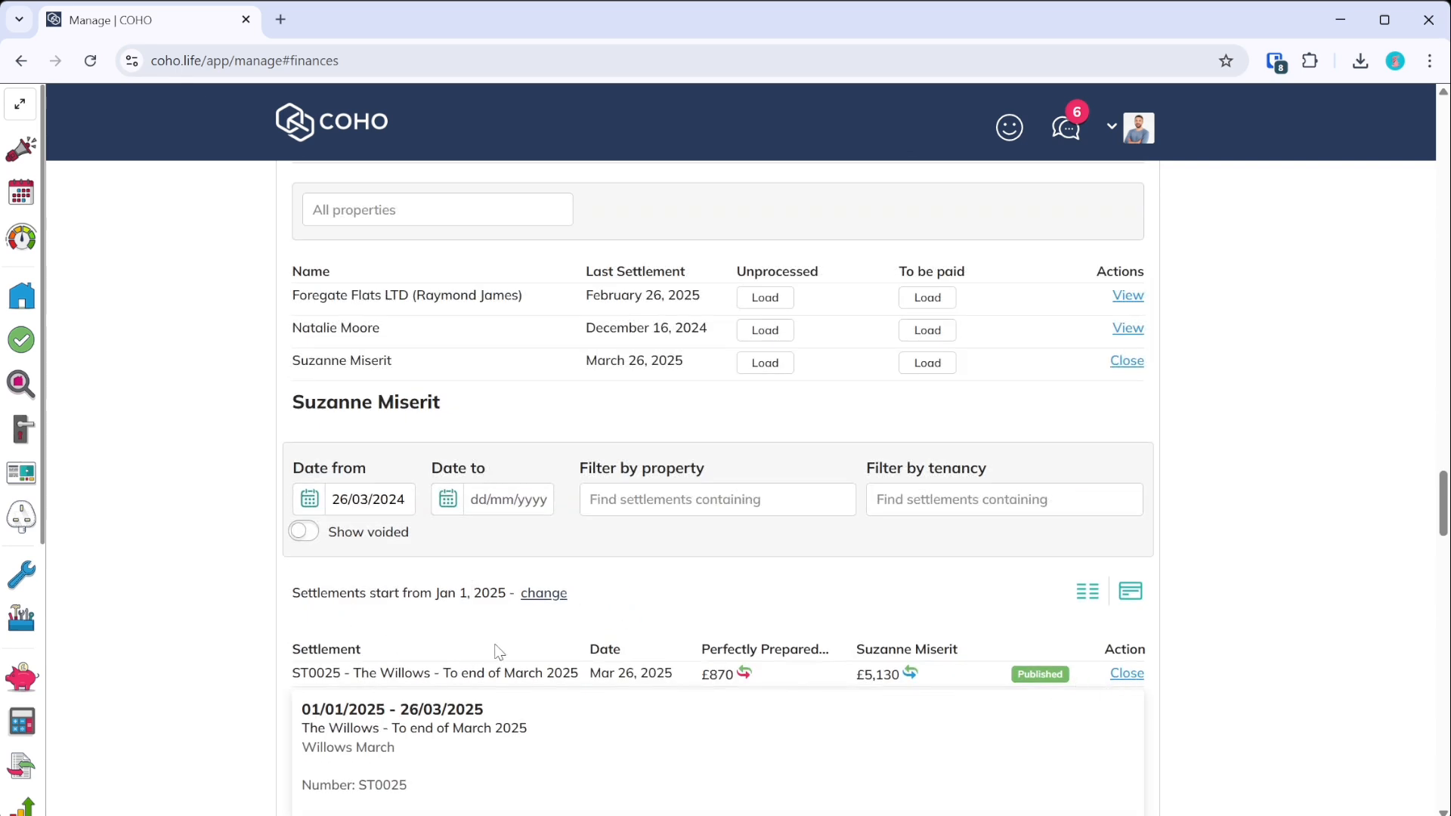
pyautogui.click(1127, 673)
pyautogui.scroll(8, 672, 684)
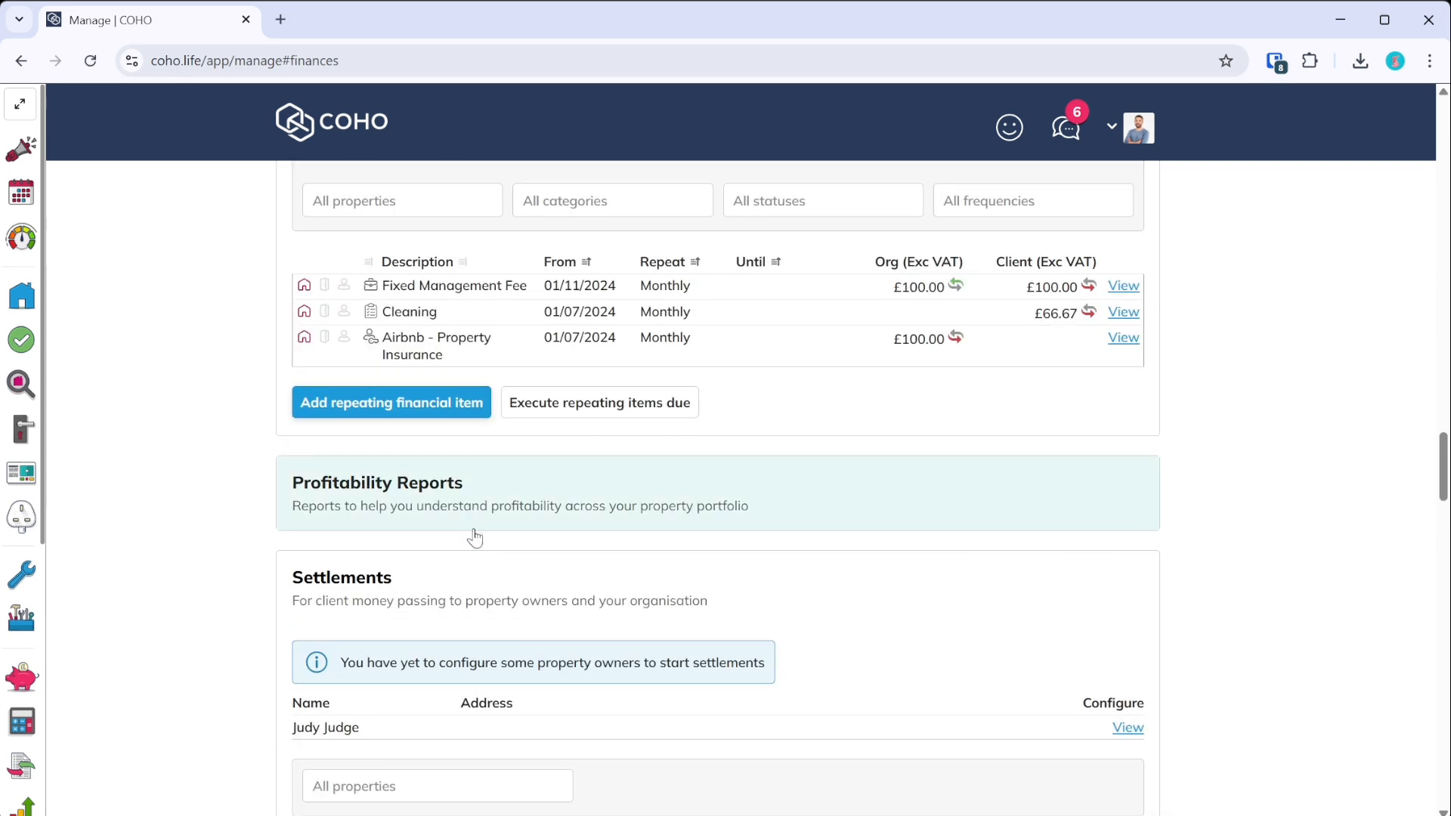
pyautogui.click(447, 575)
pyautogui.scroll(5, 447, 574)
pyautogui.click(448, 463)
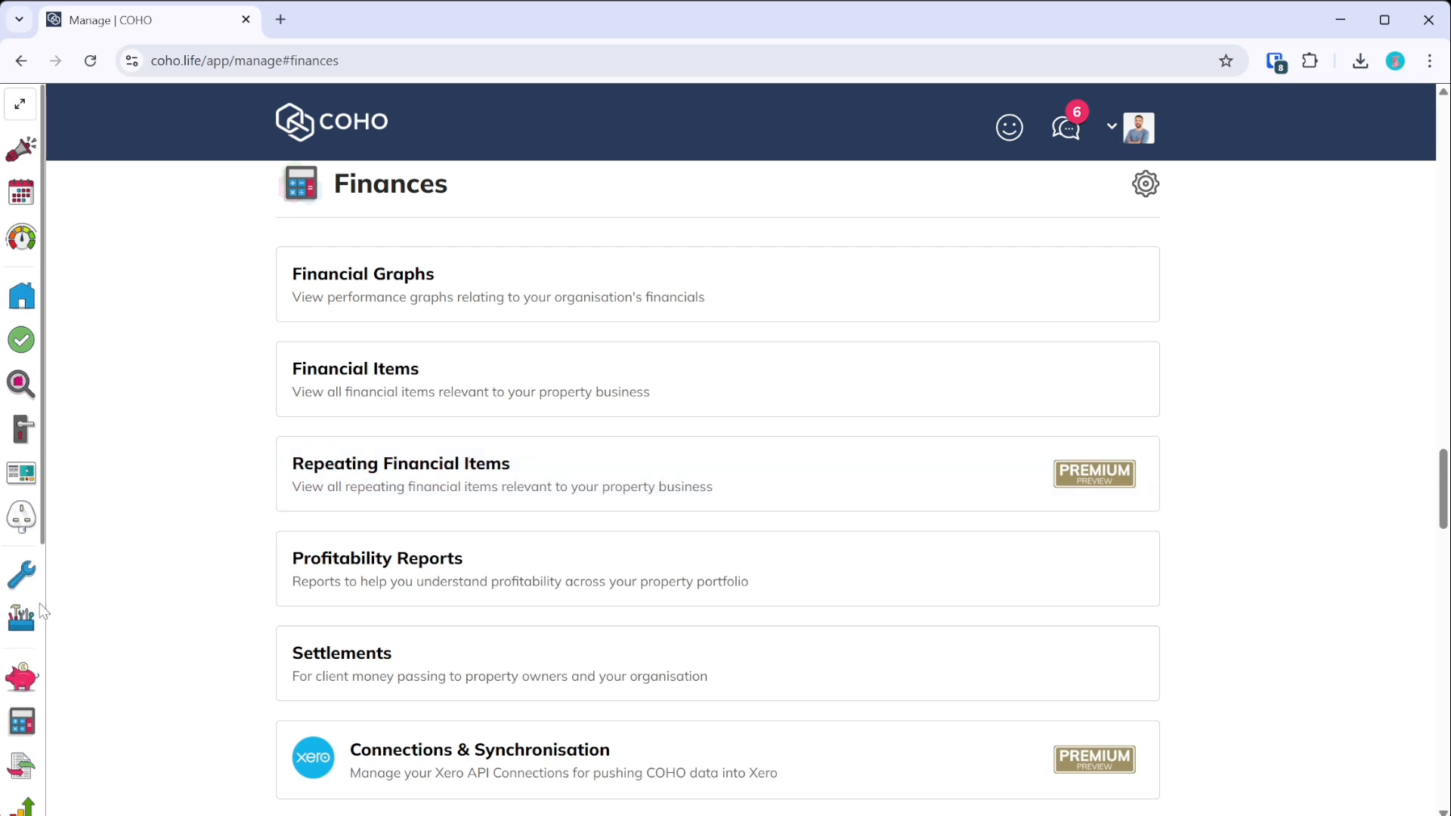
# - Expand Repeating Financial Items to show the three monthly items, and start a new item
pyautogui.click(19, 104)
pyautogui.scroll(-4, 251, 563)
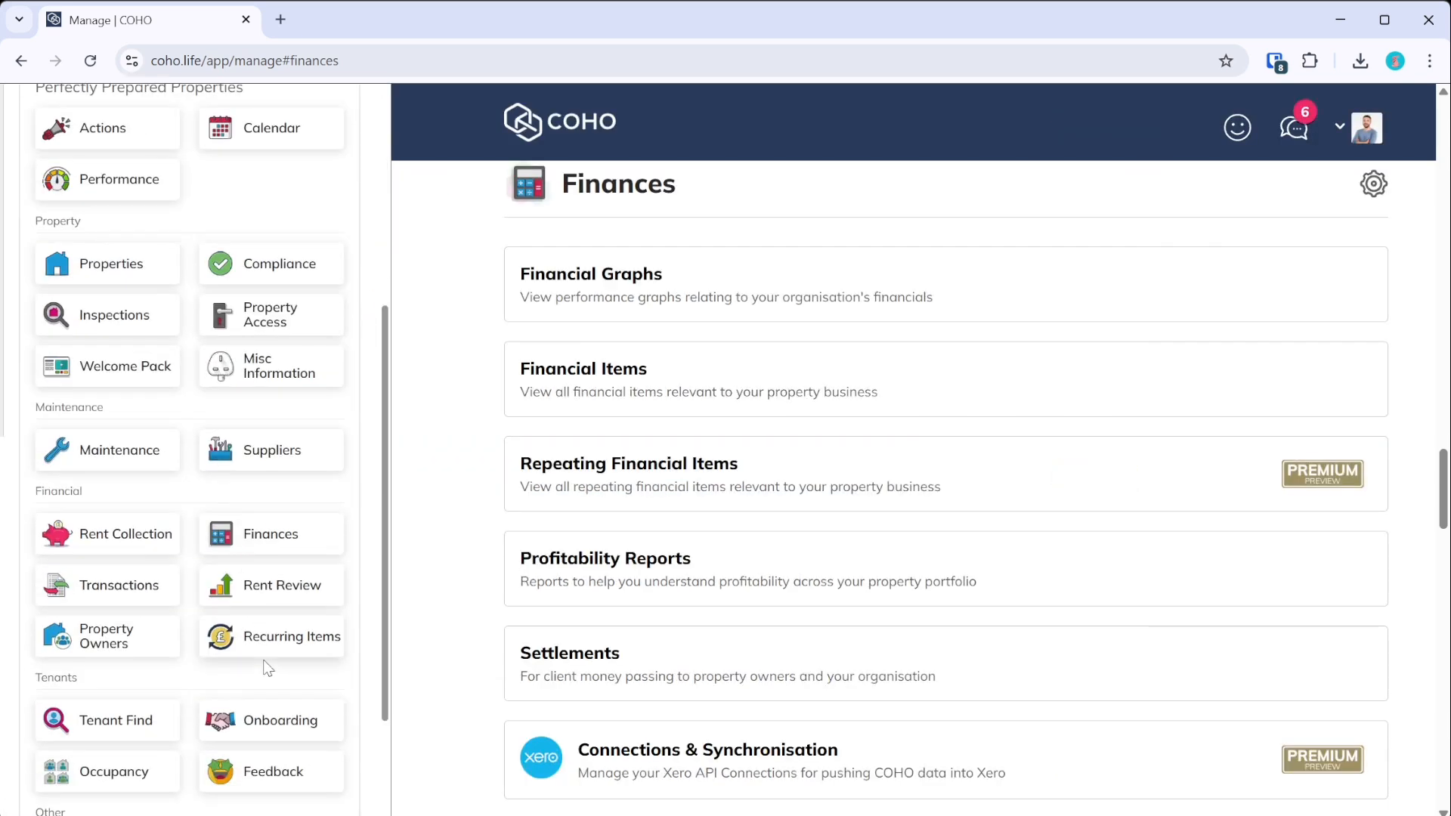
pyautogui.scroll(5, 119, 272)
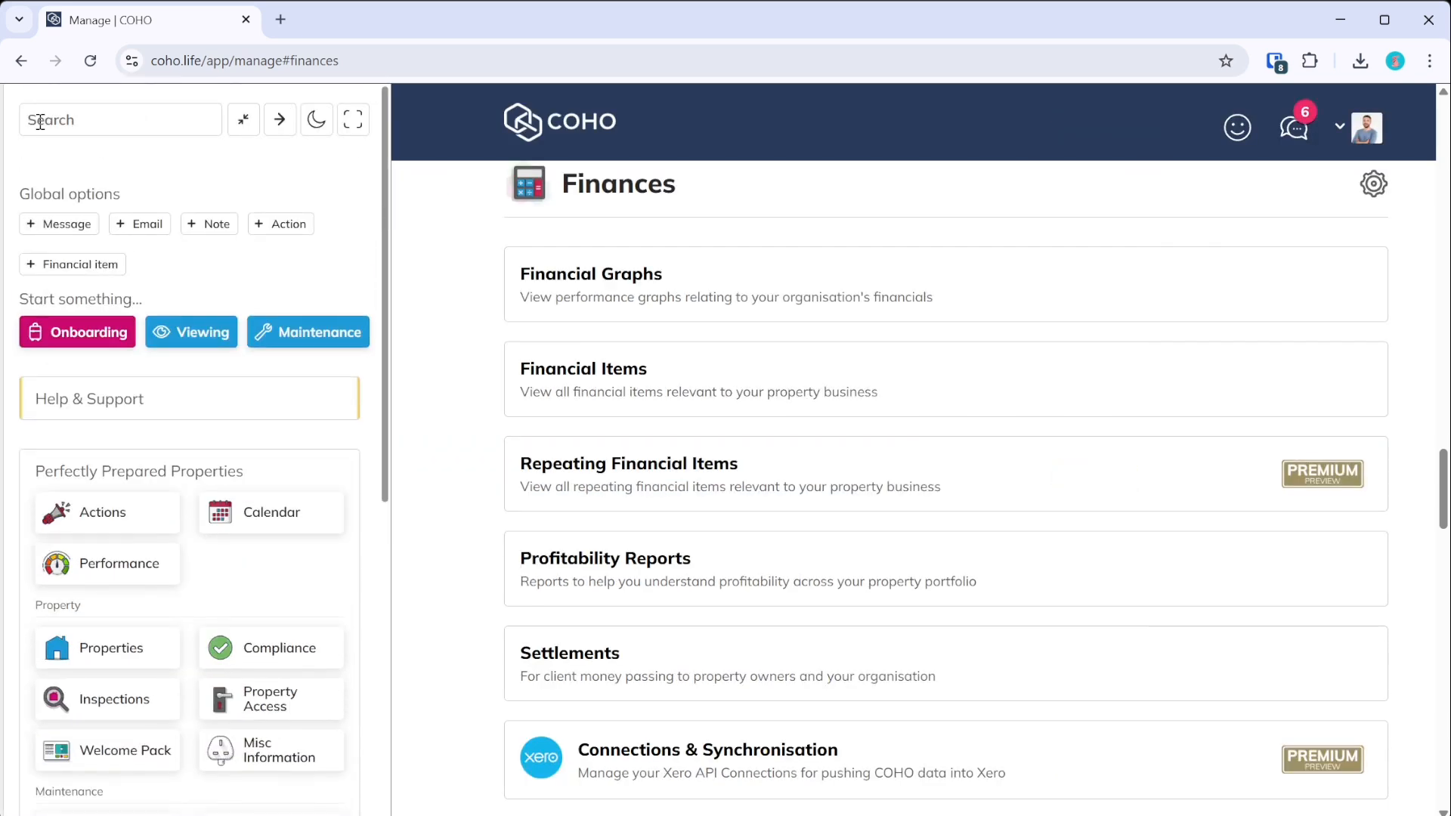
pyautogui.click(242, 120)
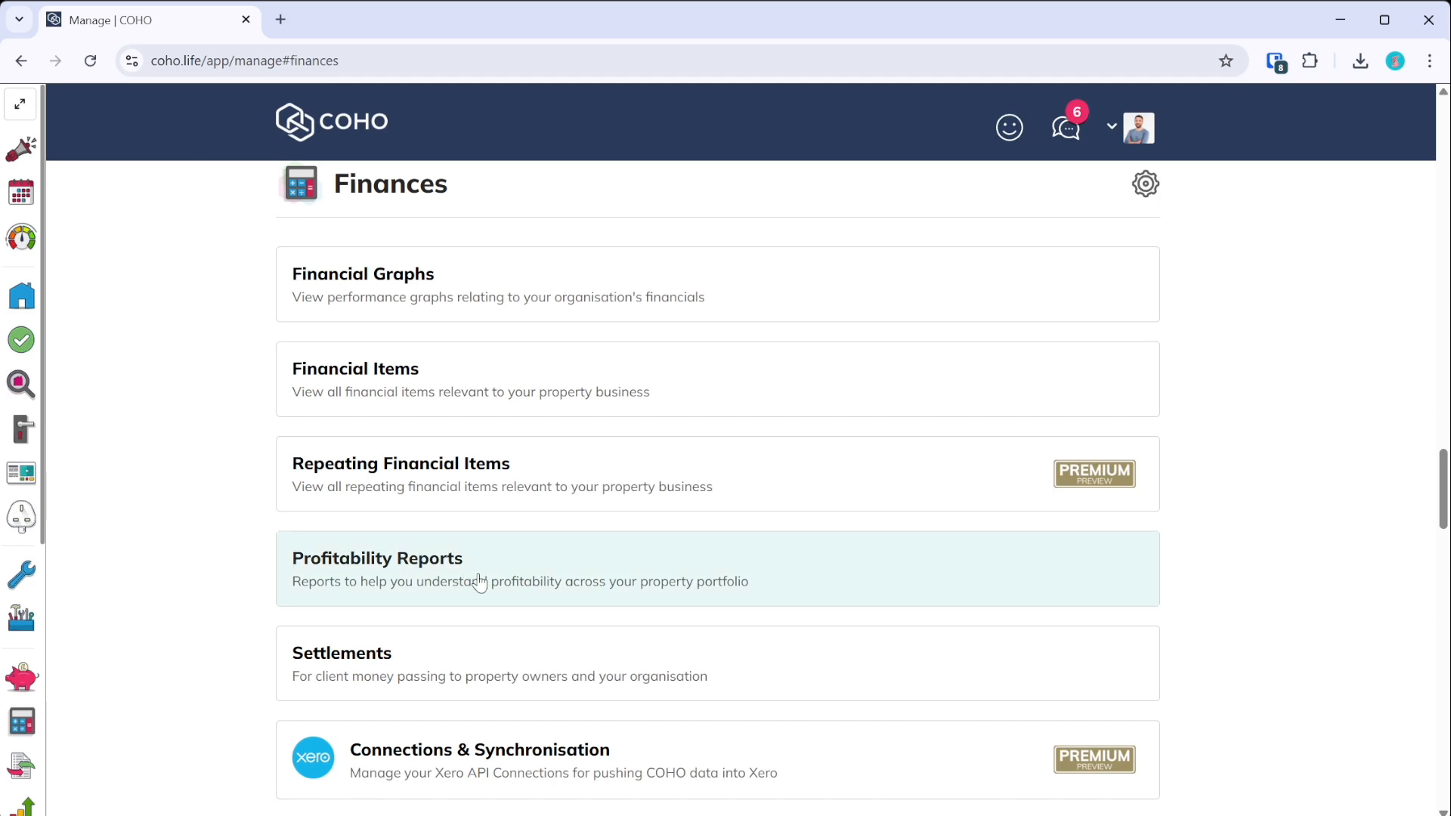
pyautogui.click(452, 489)
pyautogui.scroll(-2, 453, 495)
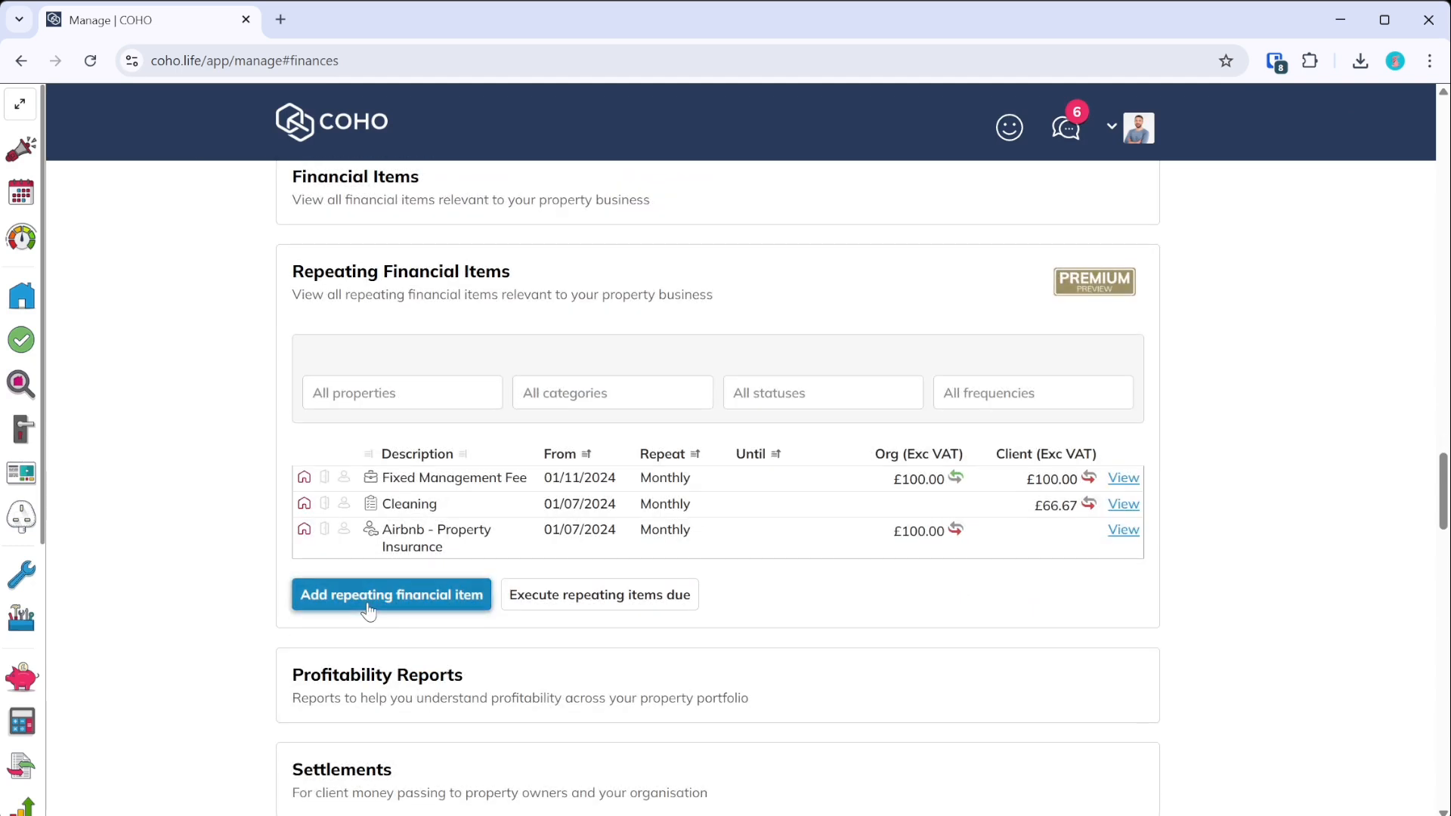
pyautogui.click(414, 591)
# - Set the new item's property to The Willows, supplier-provided, under Maintenance
pyautogui.click(418, 349)
pyautogui.scroll(-3, 415, 420)
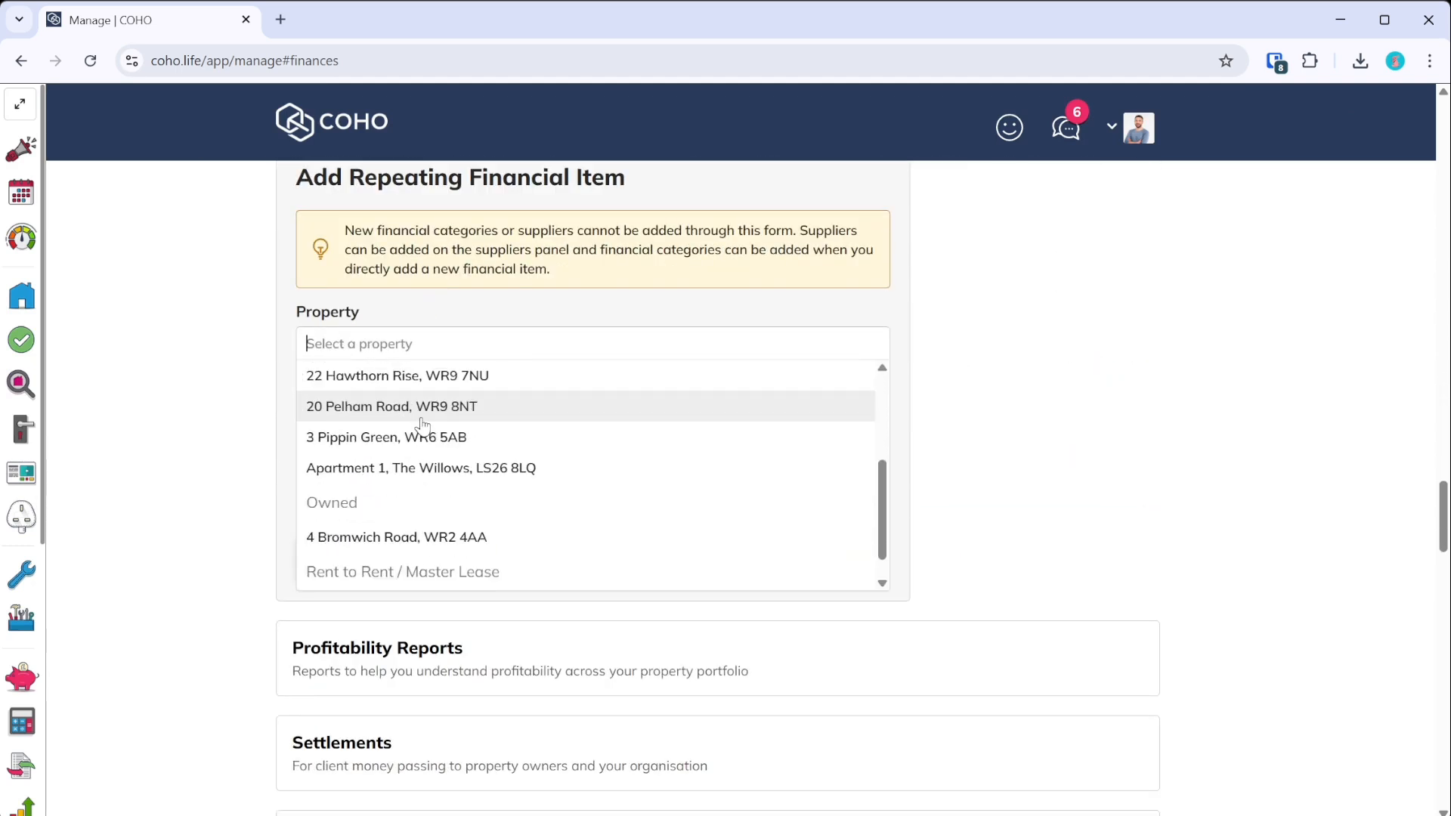
pyautogui.click(427, 474)
pyautogui.click(657, 473)
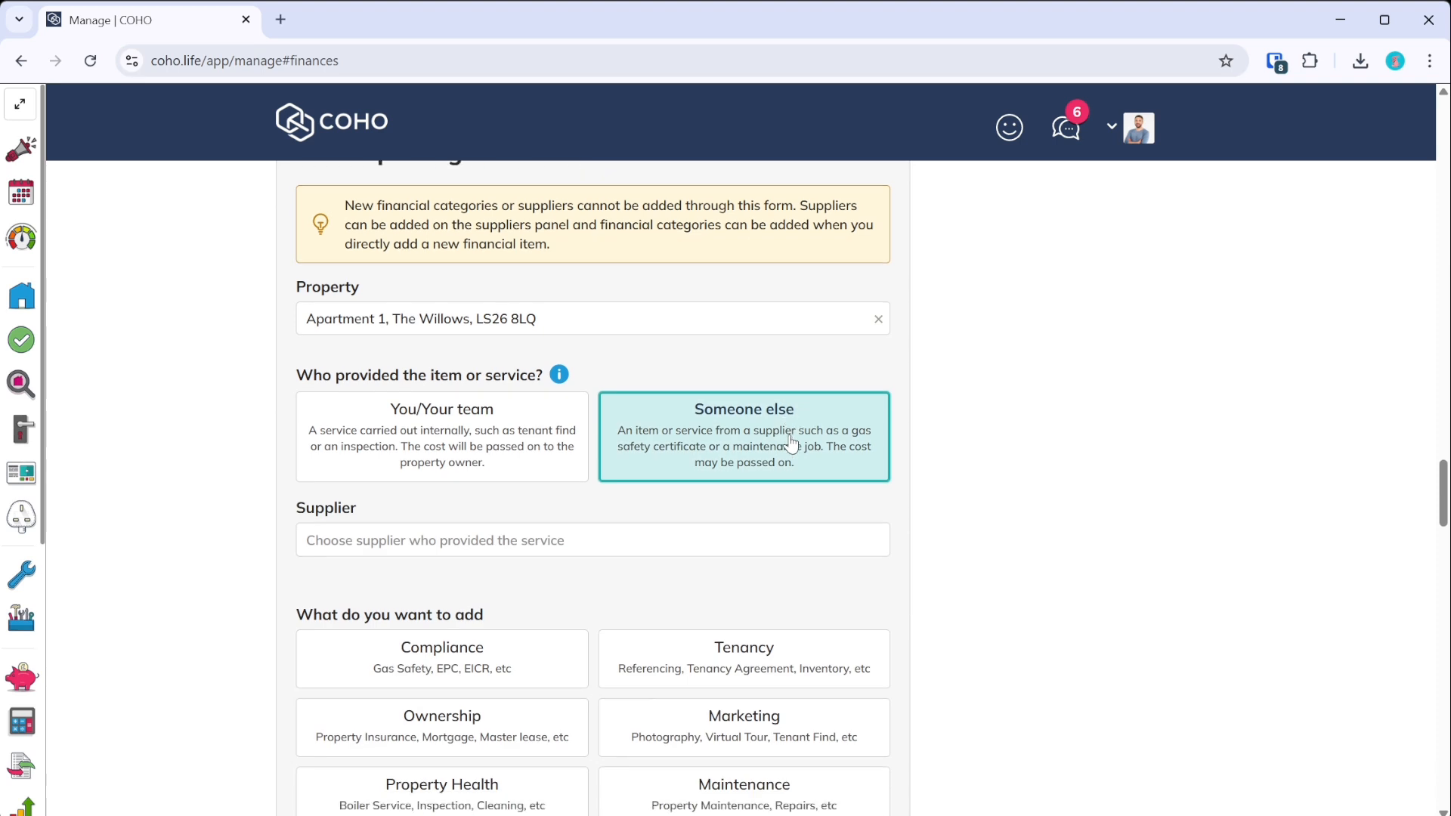
pyautogui.scroll(-2, 662, 575)
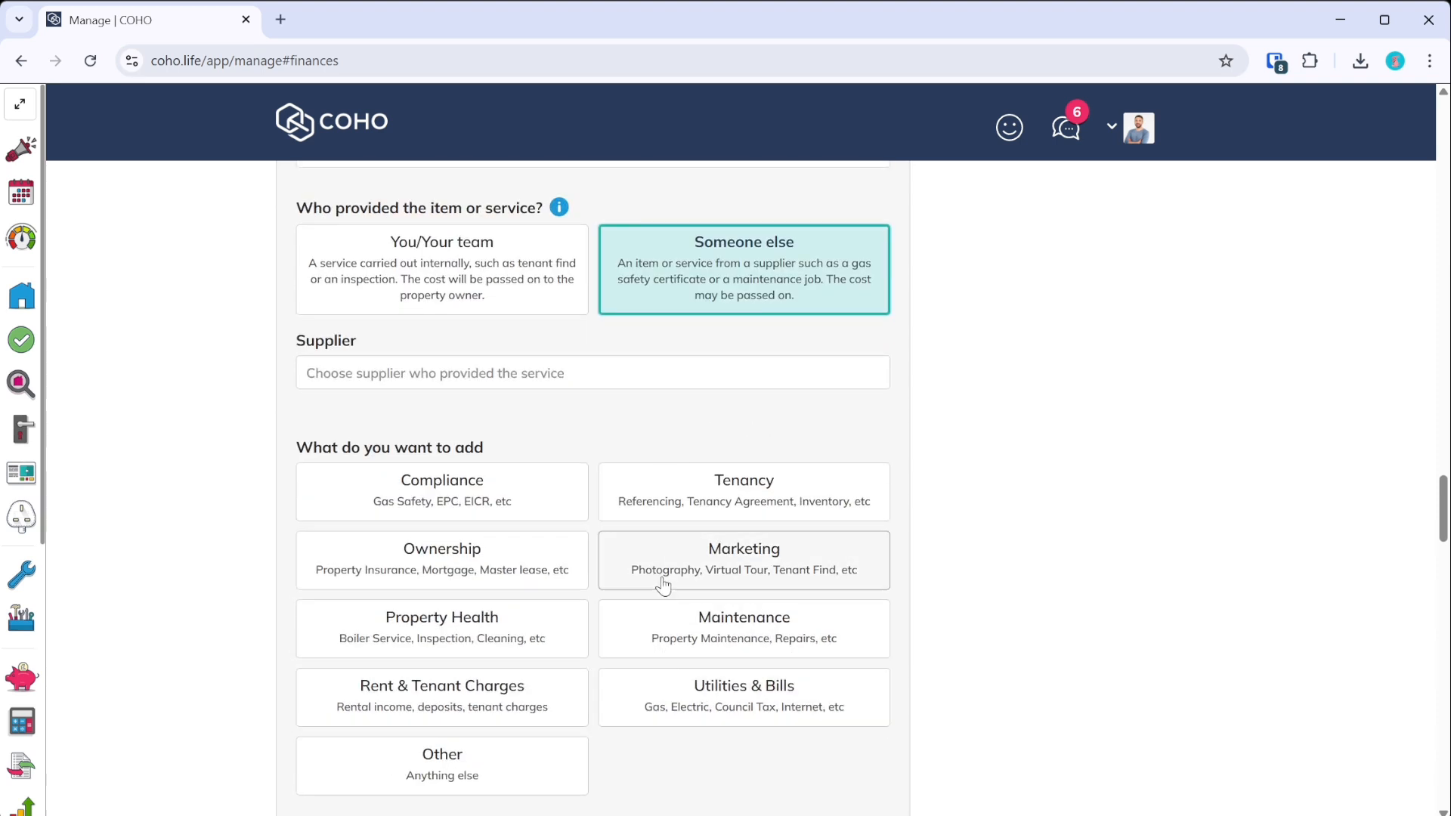
pyautogui.click(705, 622)
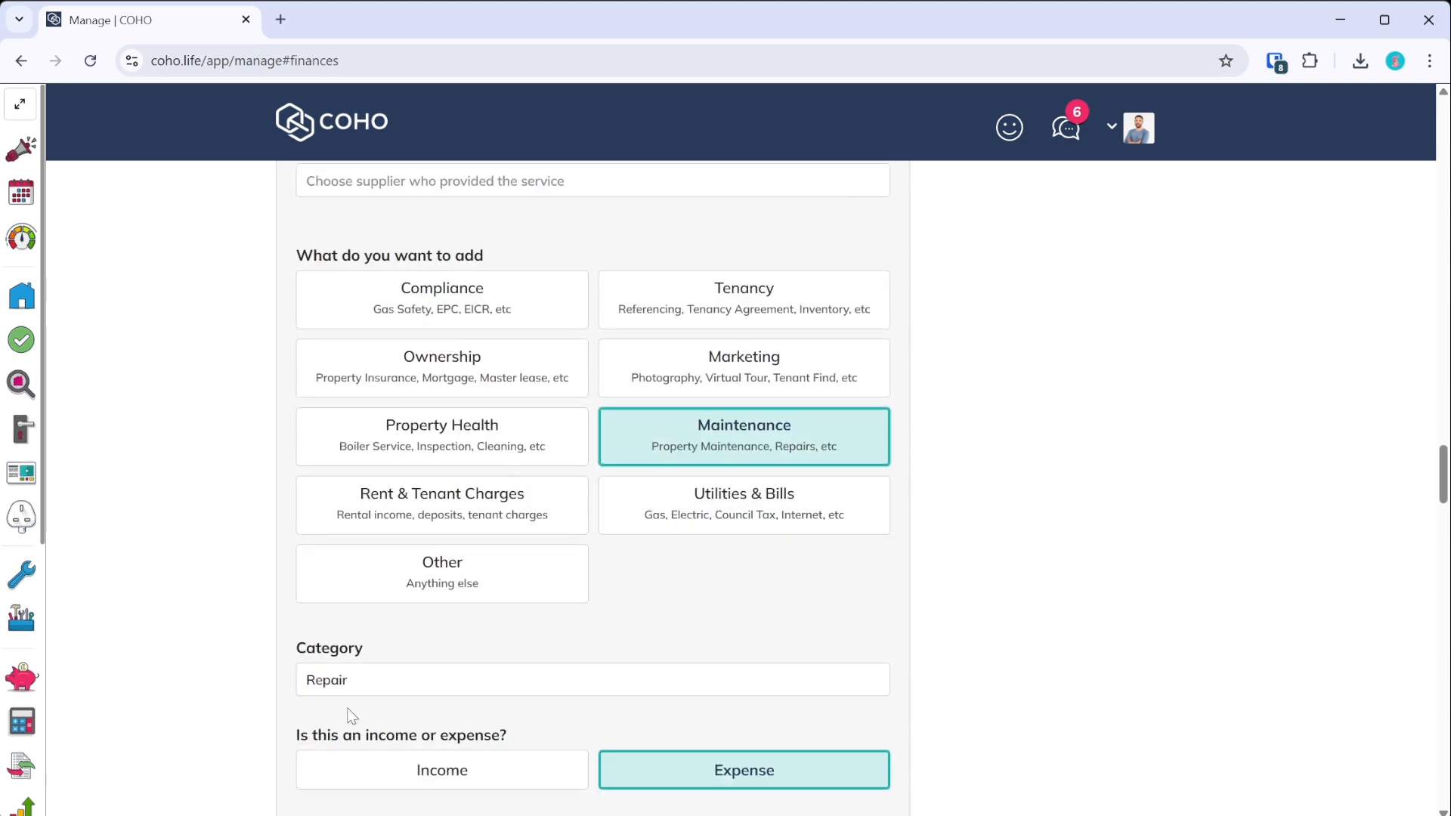
pyautogui.scroll(-2, 355, 703)
# - Add the note 'British Gas HomeCare 400' to the item
pyautogui.click(427, 680)
pyautogui.click(408, 756)
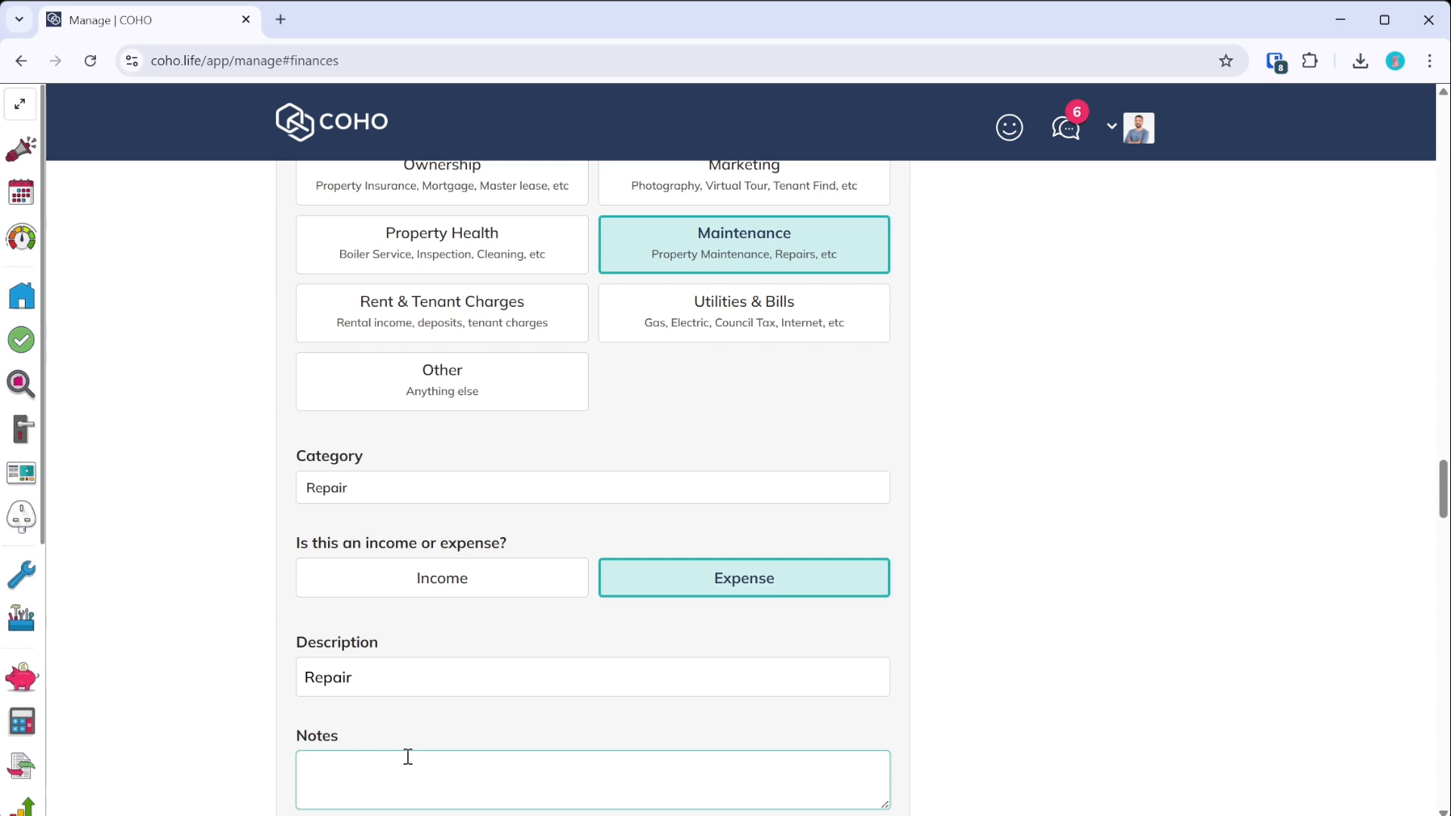
pyautogui.write('British Gas HomeCare 400')
pyautogui.scroll(-1, 451, 693)
pyautogui.scroll(-7, 451, 693)
pyautogui.scroll(8, 510, 589)
pyautogui.scroll(-5, 724, 554)
pyautogui.scroll(-3, 586, 577)
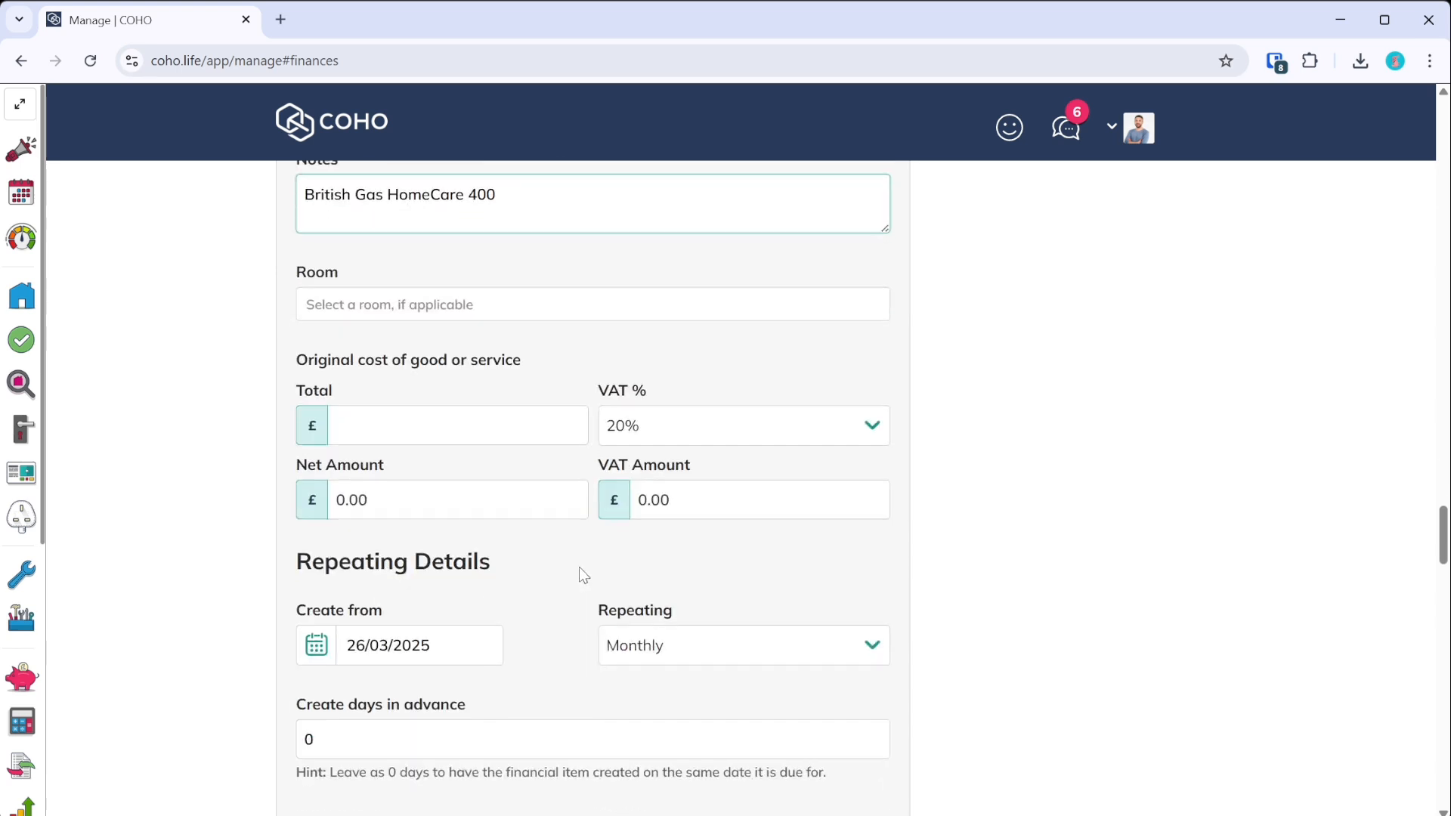
# - Set the item's total cost to £45.00
pyautogui.click(440, 500)
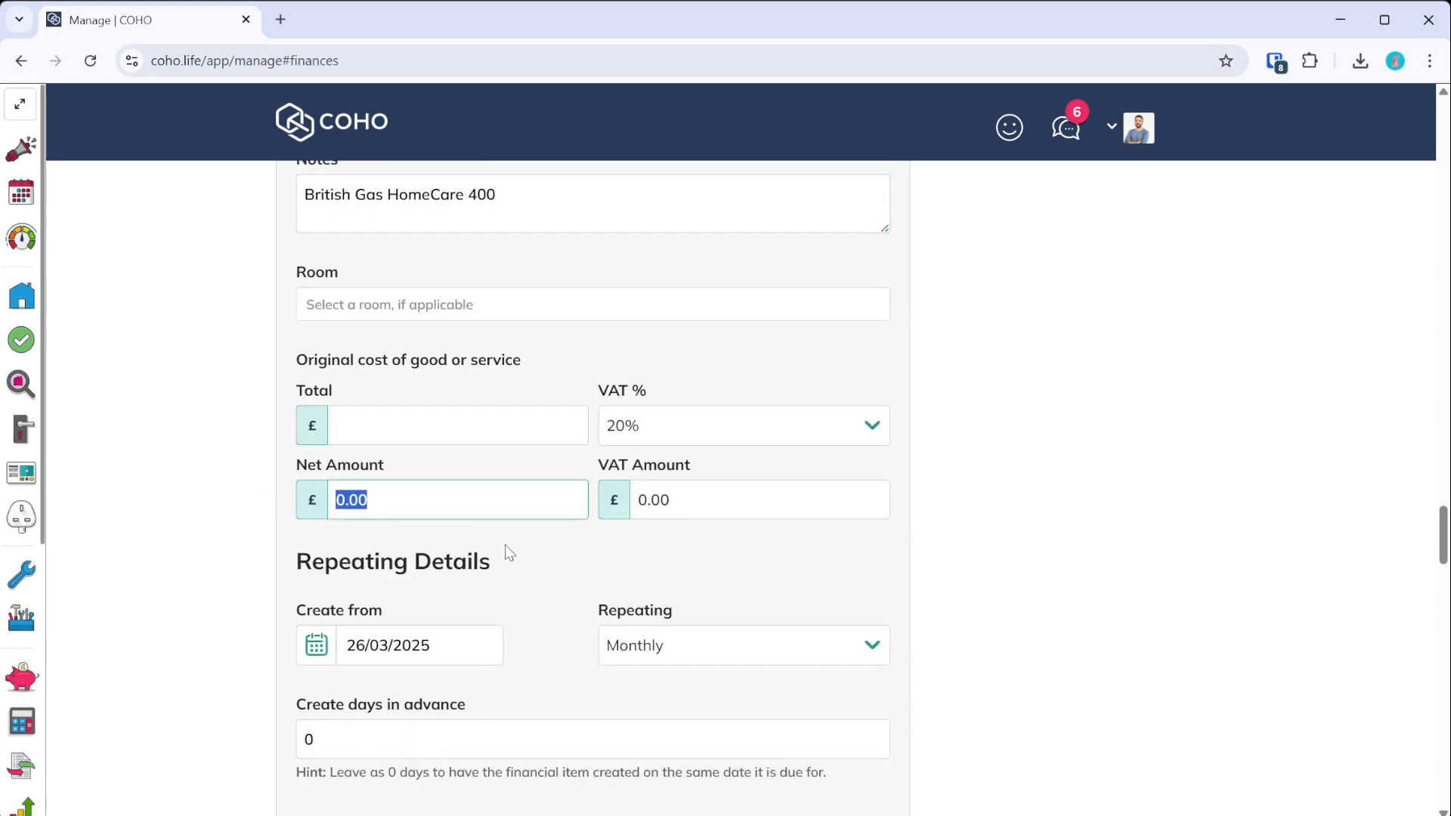
pyautogui.click(537, 420)
pyautogui.write('45')
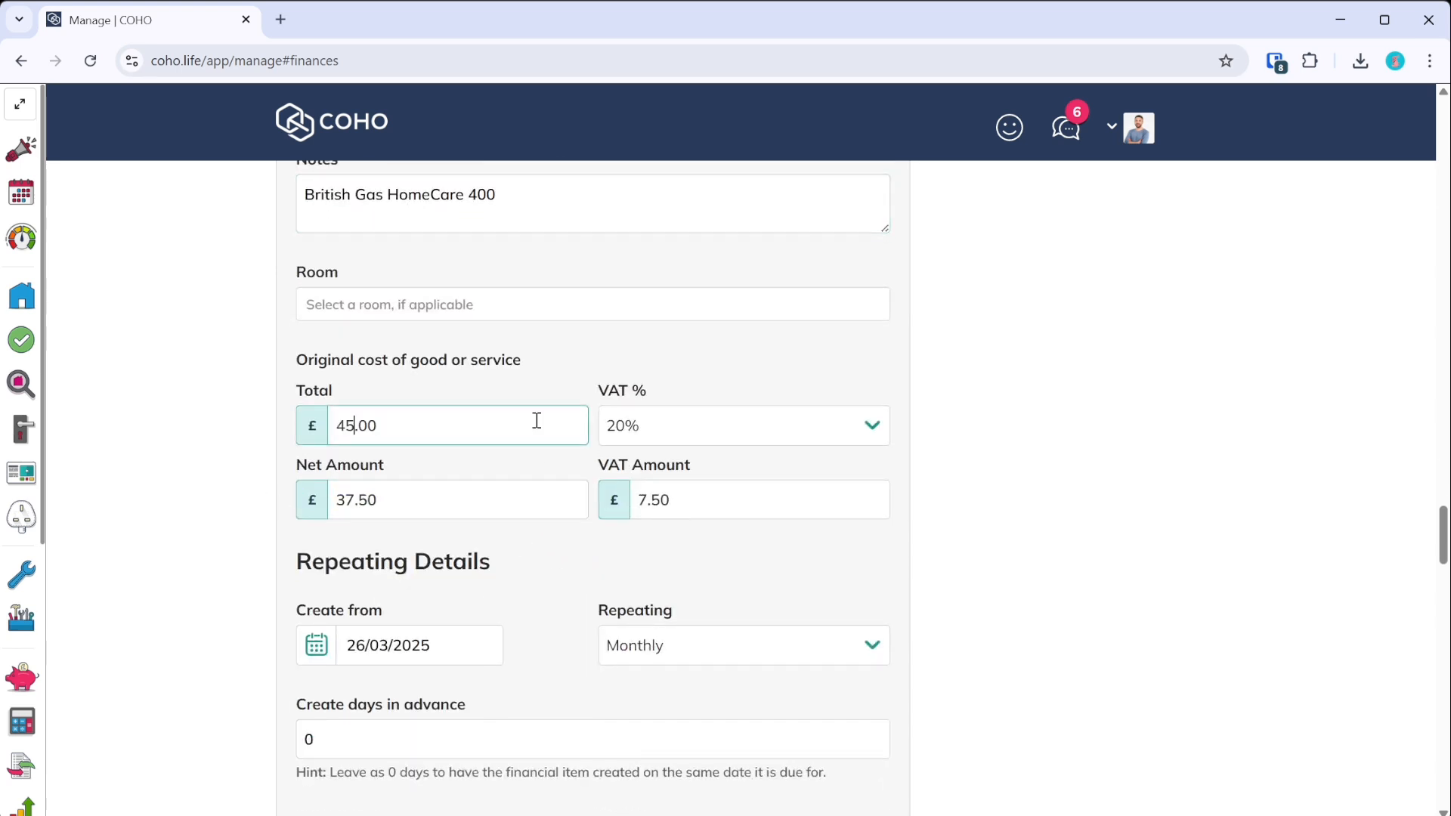
pyautogui.click(511, 560)
# - Set the Create from date to 1 January 2025
pyautogui.scroll(-3, 408, 544)
pyautogui.click(453, 454)
pyautogui.click(534, 463)
pyautogui.click(535, 463)
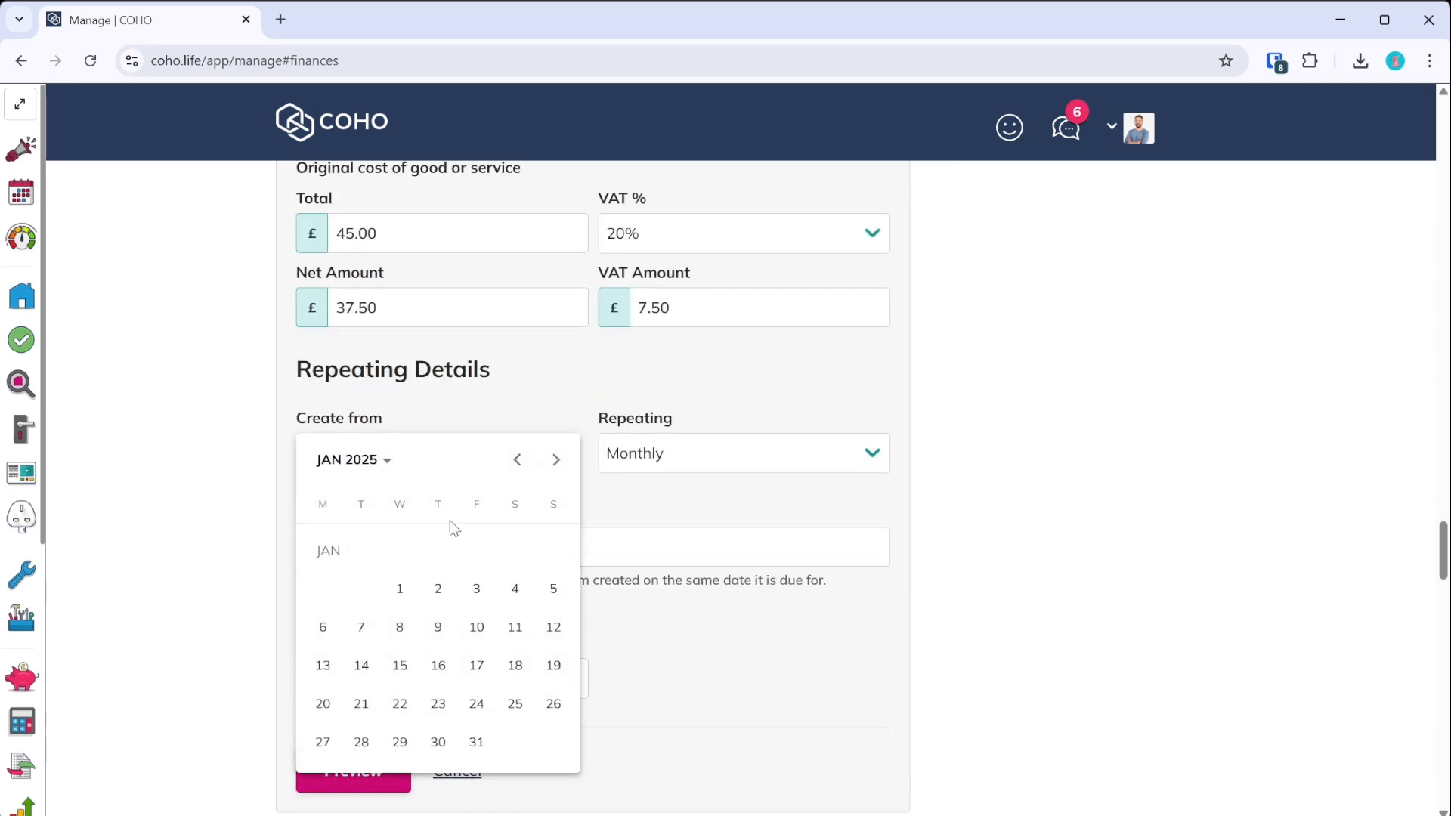
pyautogui.click(400, 588)
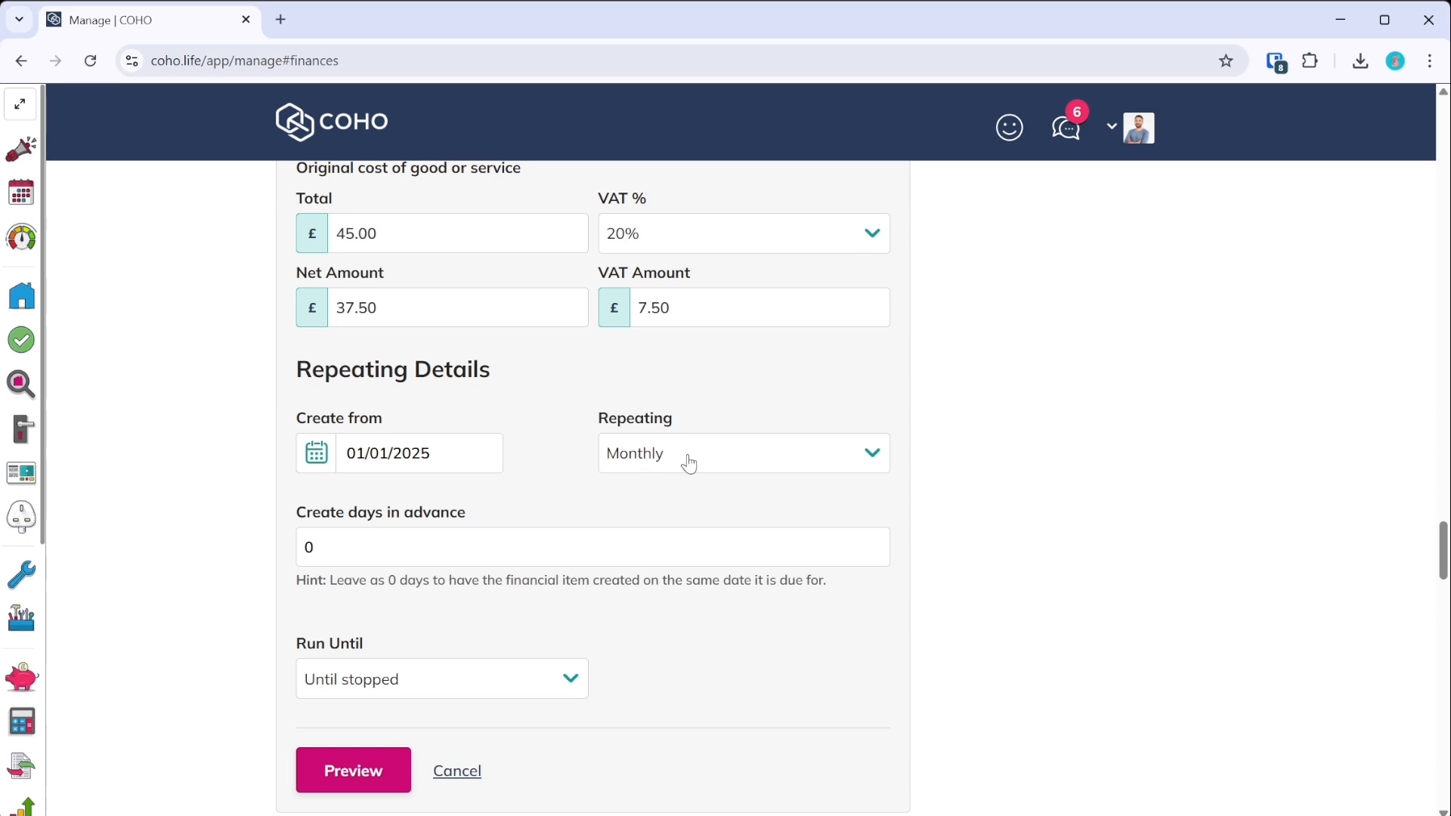
# - Choose British Gas as the supplier
pyautogui.scroll(3, 615, 544)
pyautogui.scroll(9, 592, 582)
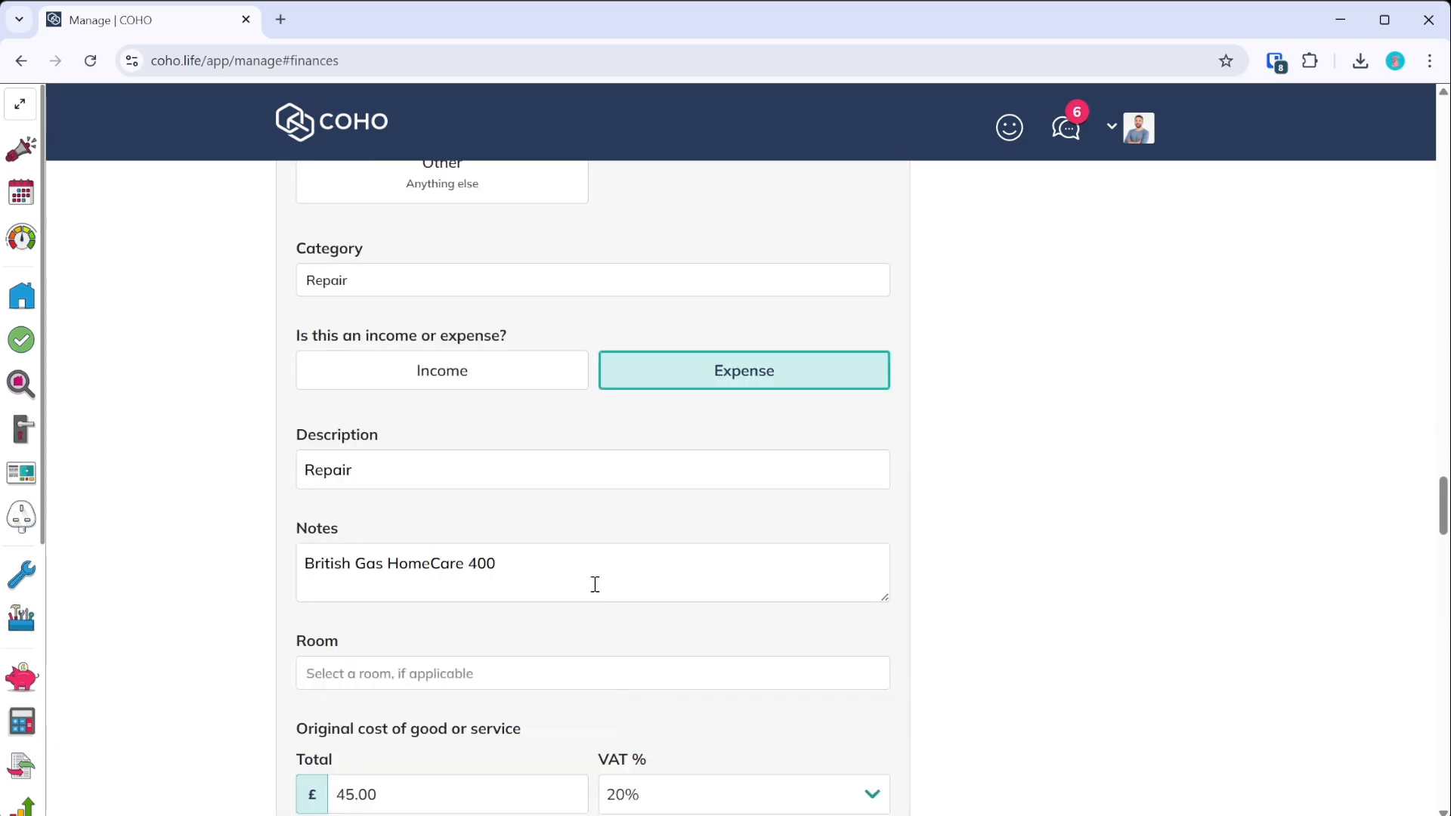
pyautogui.scroll(9, 525, 620)
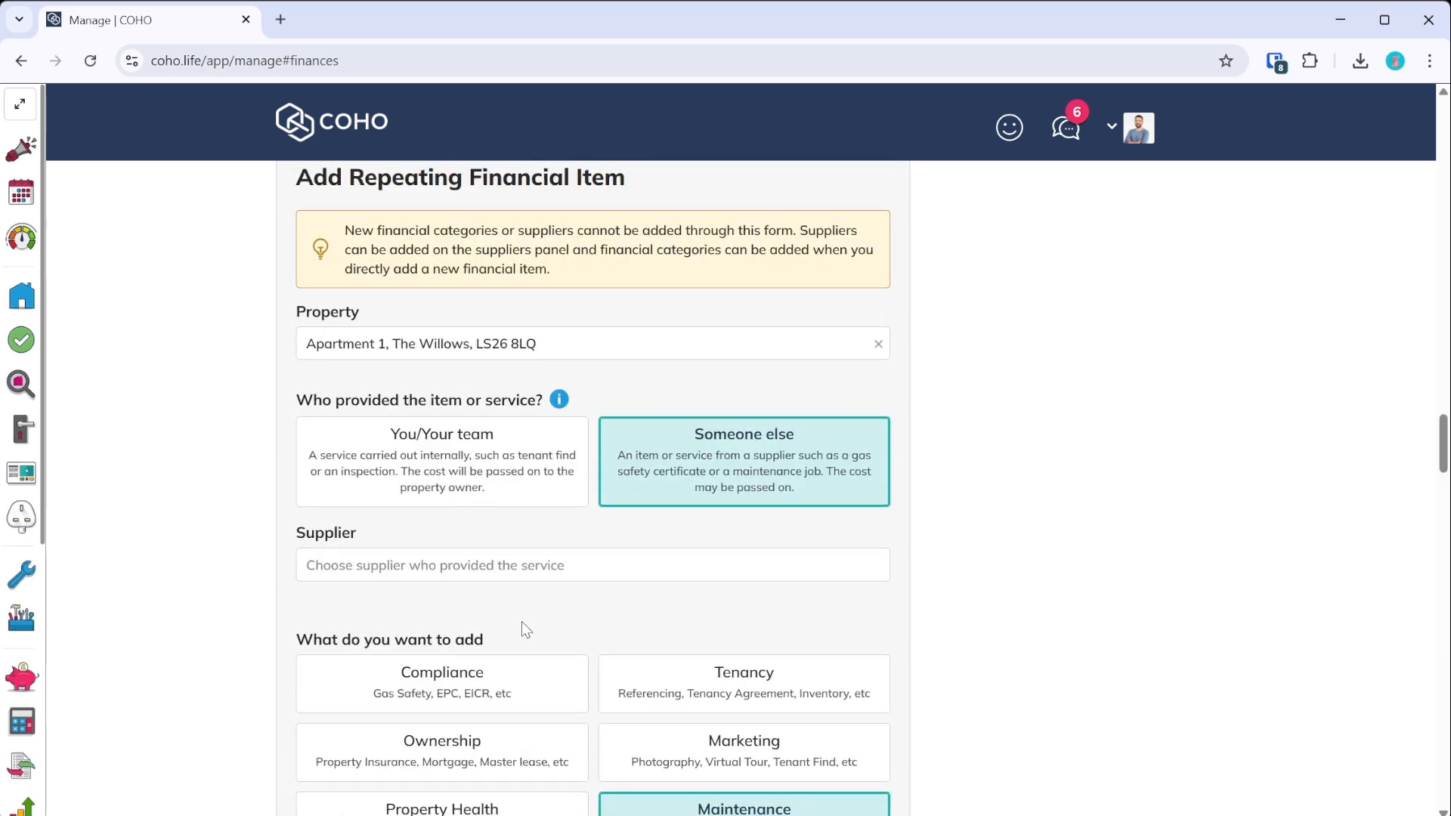
pyautogui.click(458, 574)
pyautogui.click(373, 625)
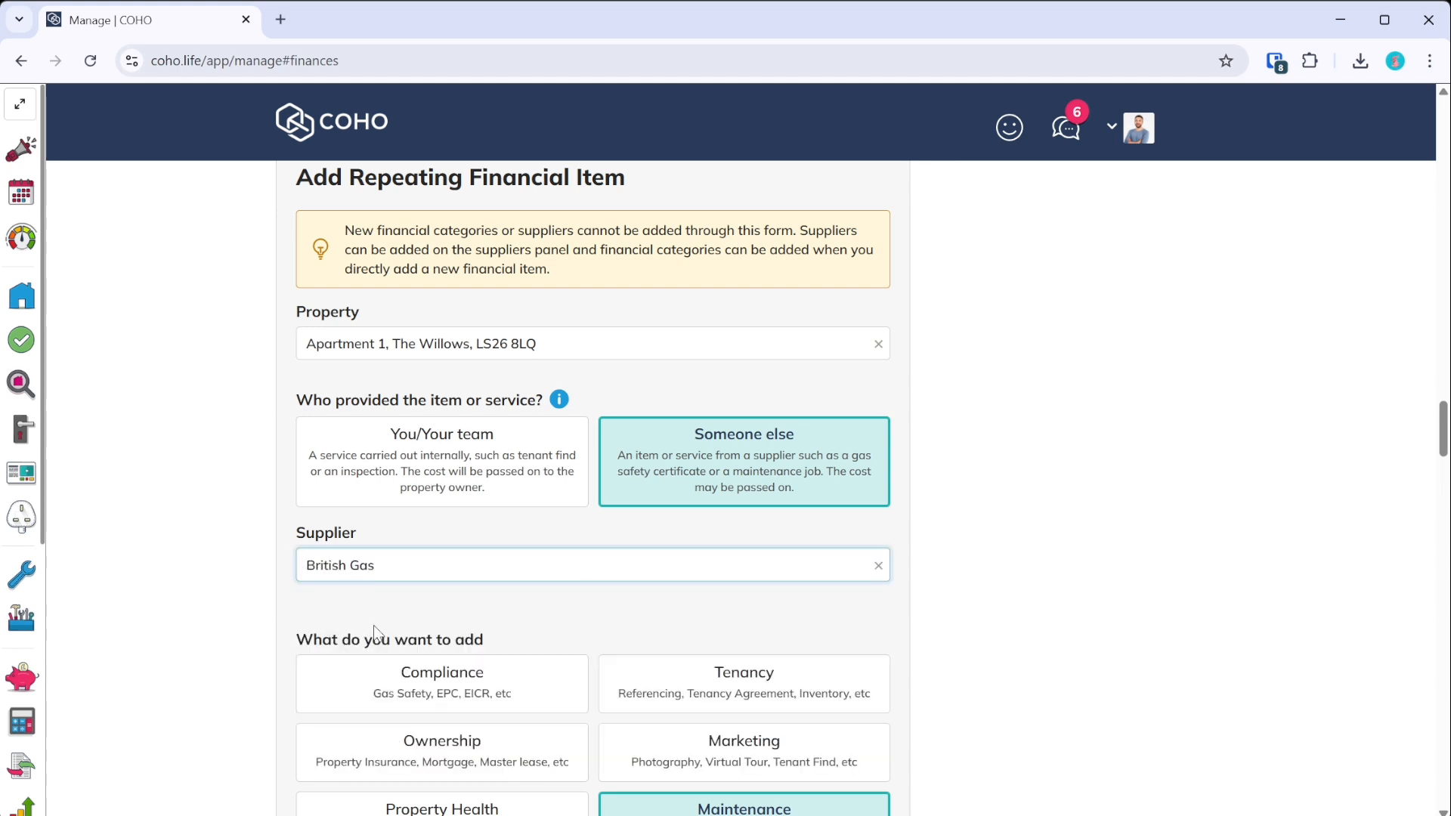
pyautogui.scroll(-20, 465, 608)
pyautogui.scroll(16, 464, 608)
pyautogui.scroll(-7, 464, 608)
pyautogui.scroll(-6, 415, 368)
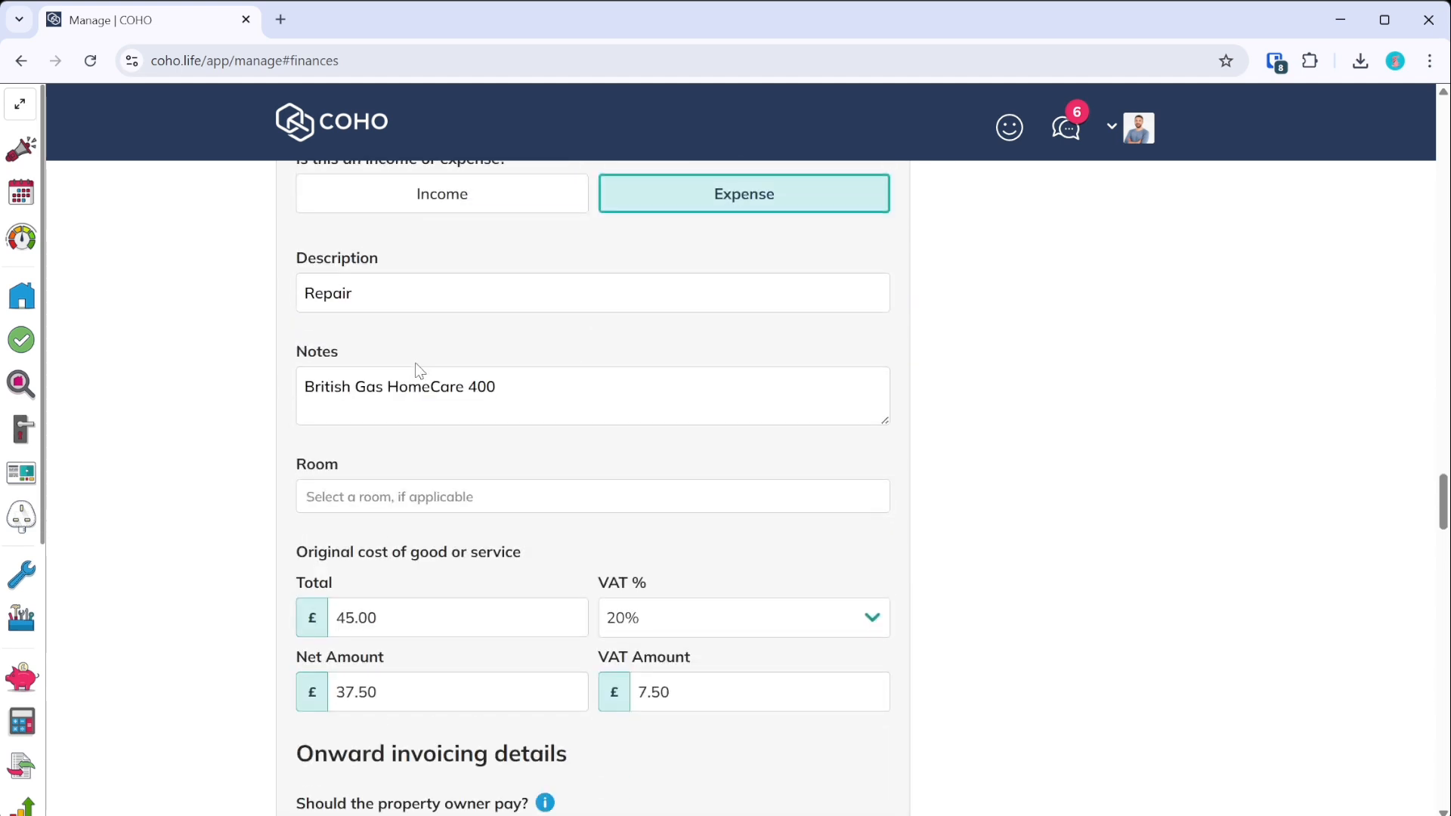
pyautogui.scroll(-3, 476, 407)
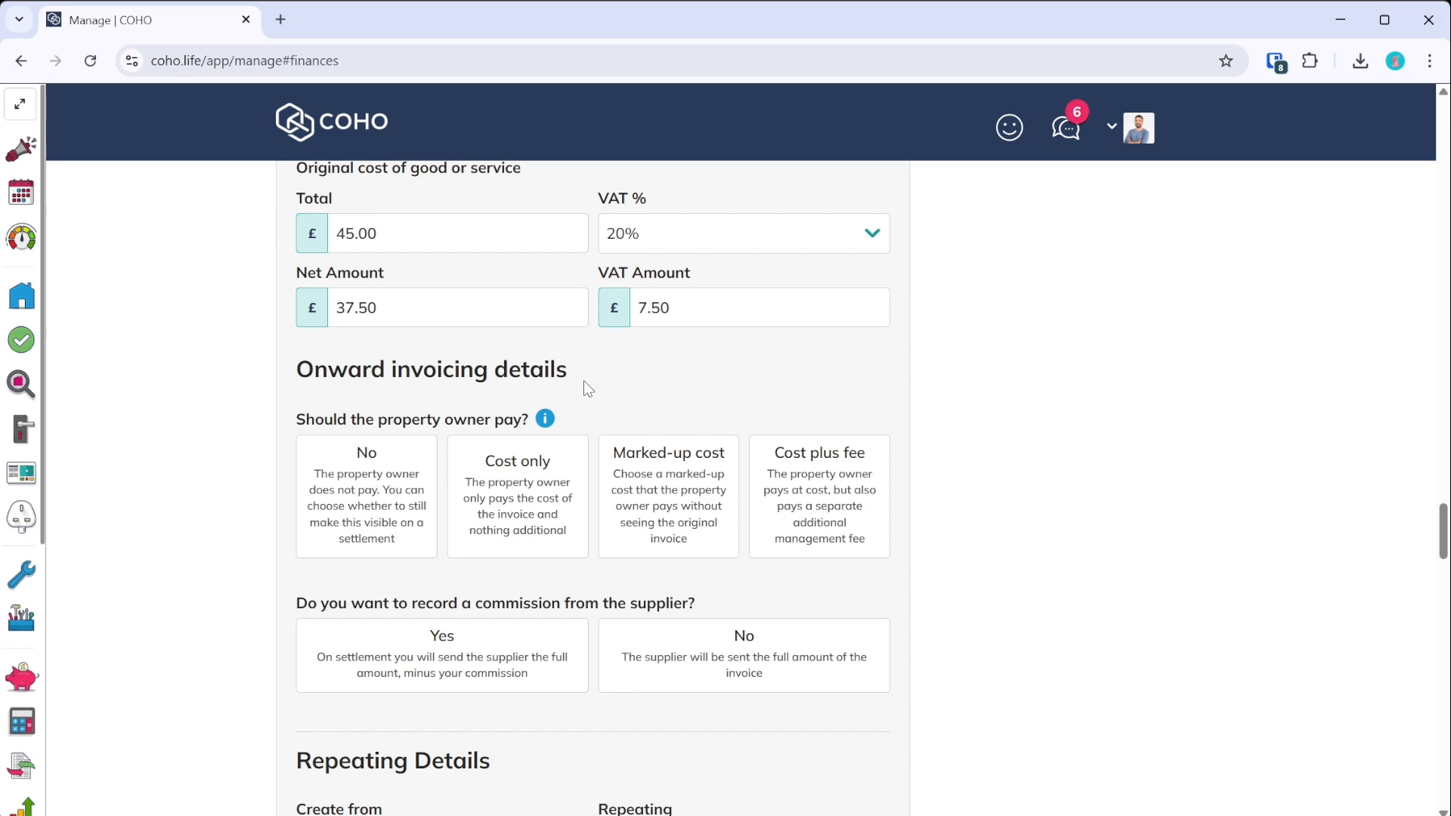
# - Try the No and Cost only onward-invoicing options and set the supplier invoice payment source
pyautogui.click(402, 479)
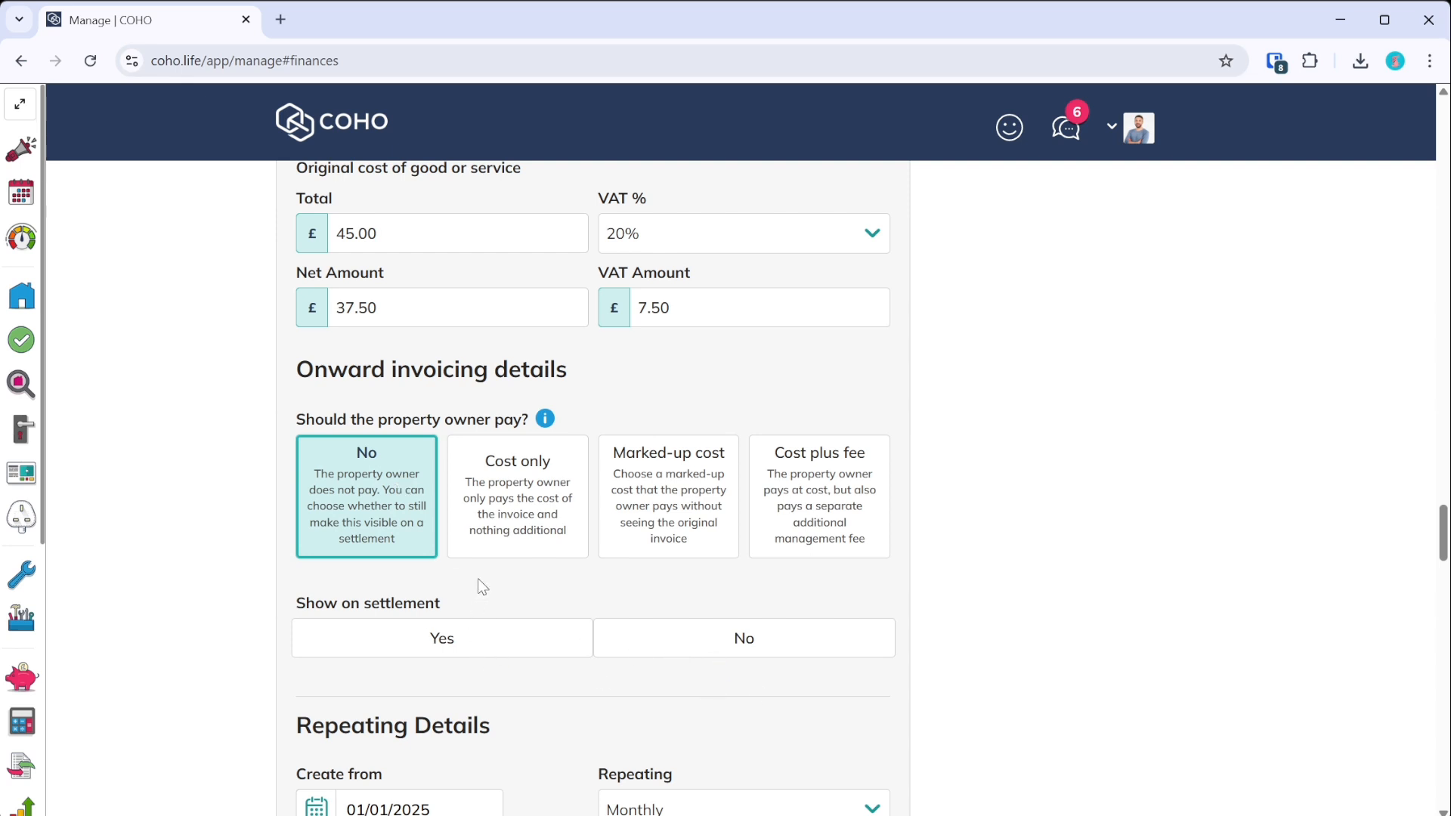
pyautogui.click(508, 523)
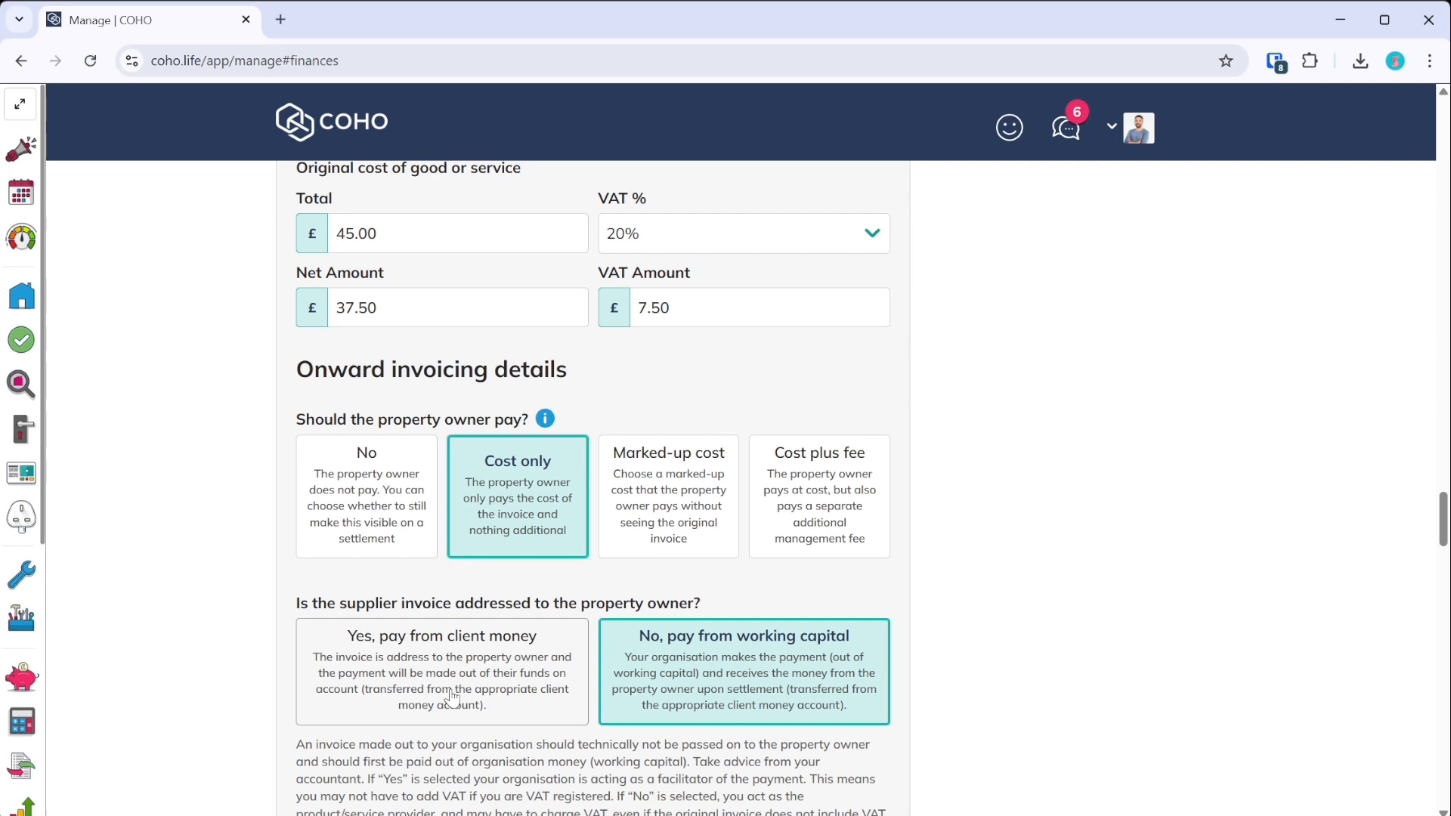
pyautogui.scroll(2, 446, 691)
pyautogui.scroll(-5, 385, 499)
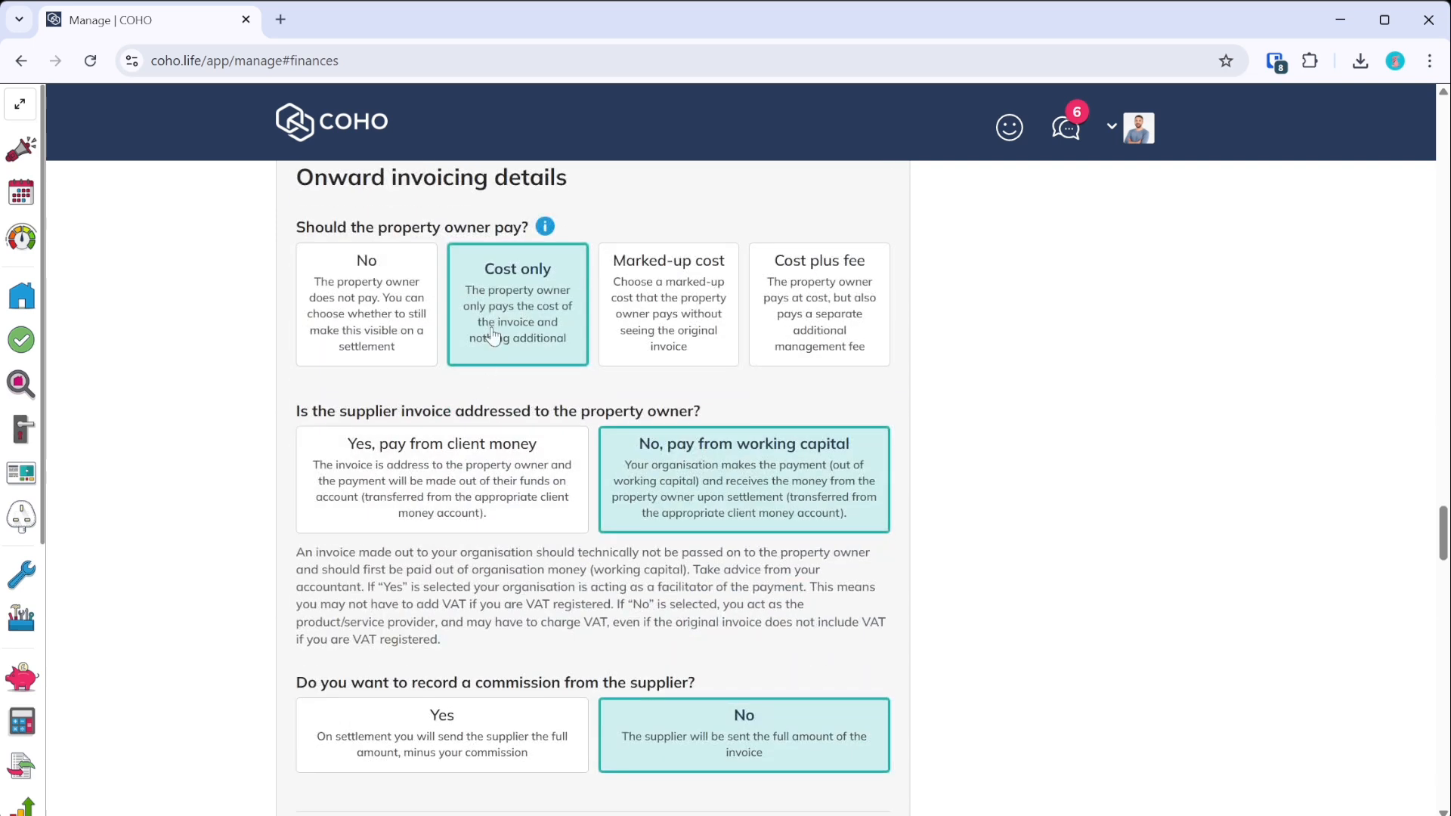
pyautogui.click(466, 492)
pyautogui.scroll(-5, 485, 567)
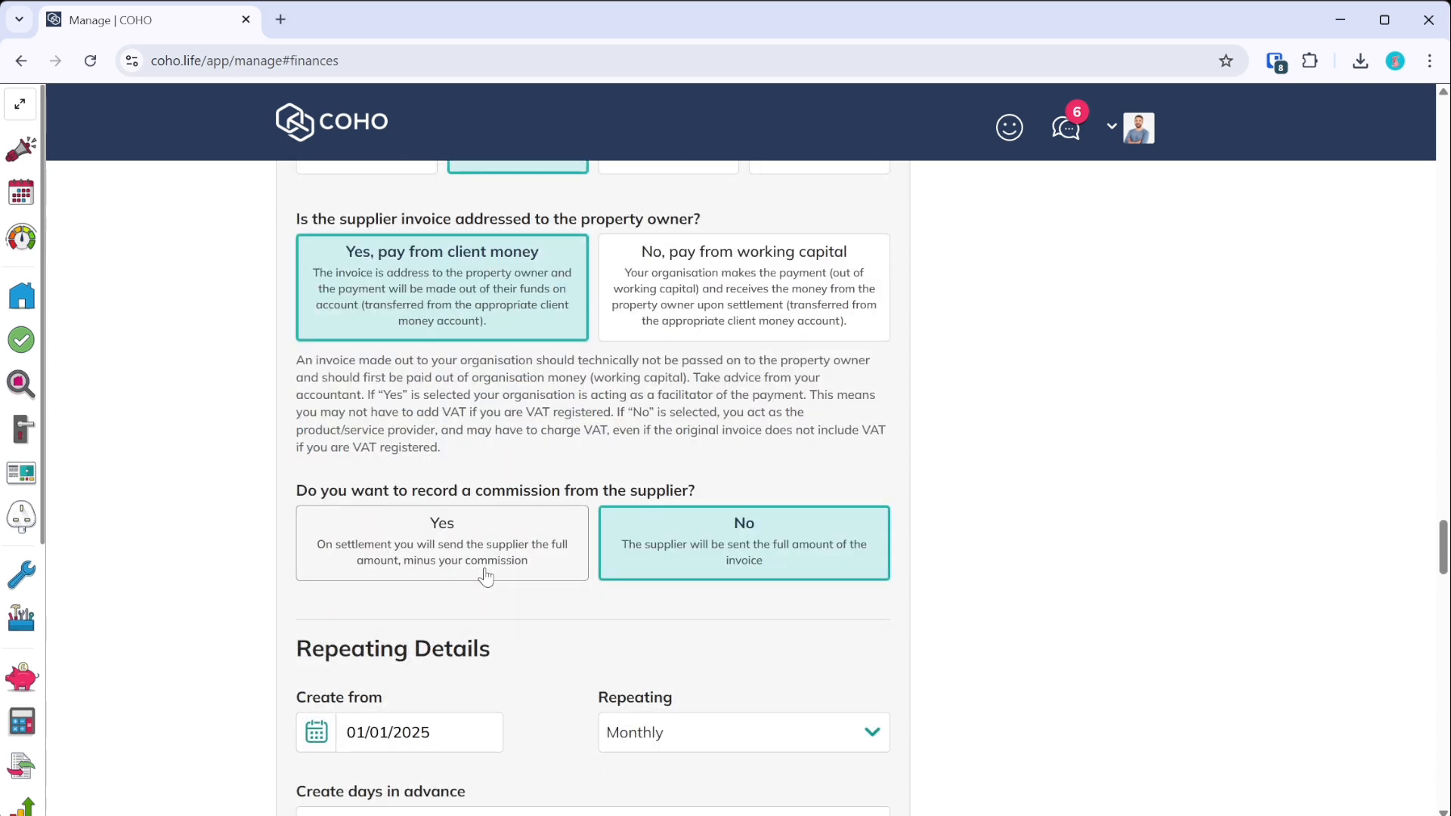
pyautogui.scroll(8, 486, 567)
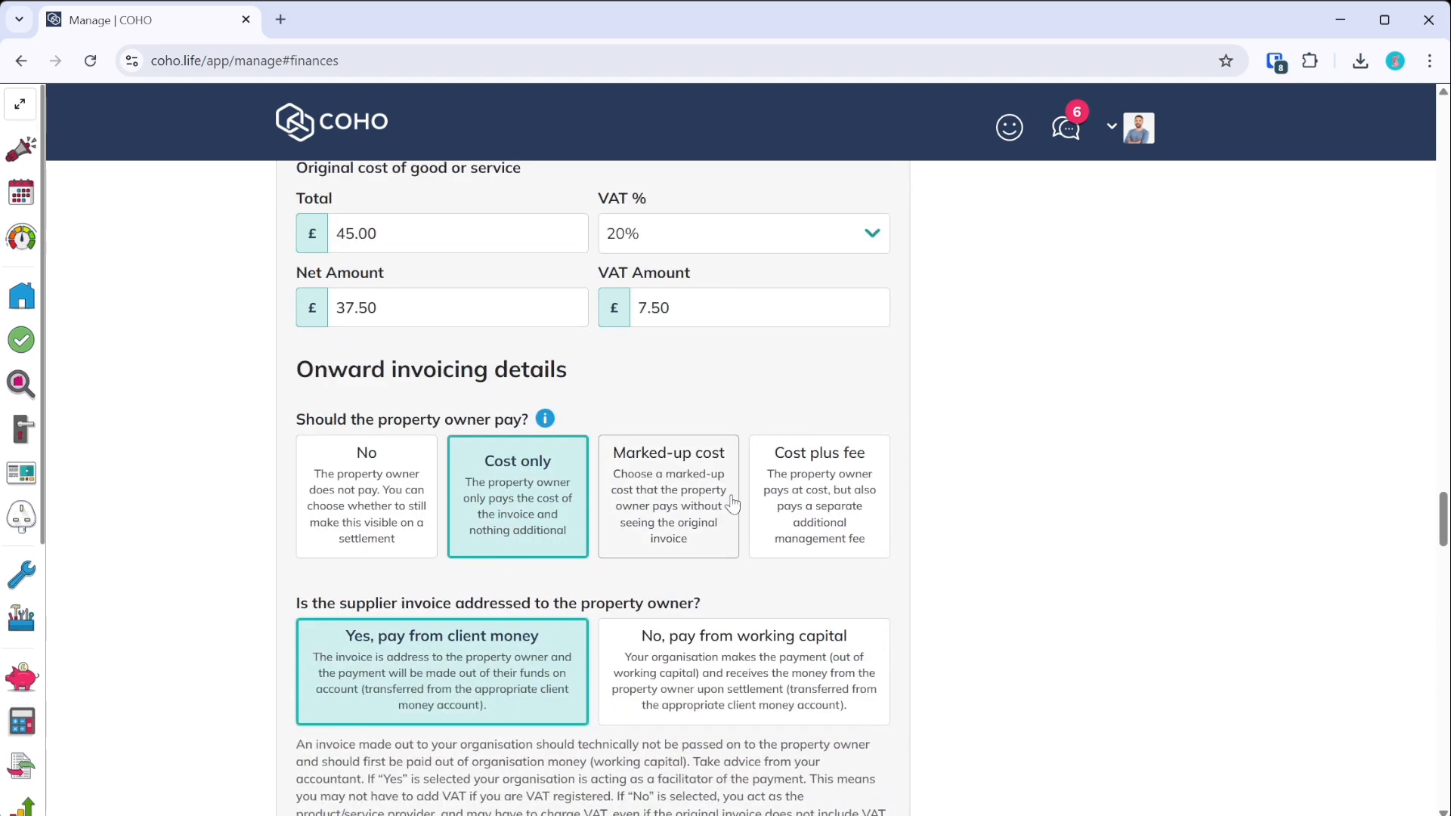
# - Try Marked-up cost with an owner total of 60.00 at 20% VAT
pyautogui.click(639, 538)
pyautogui.scroll(-2, 639, 538)
pyautogui.scroll(2, 491, 484)
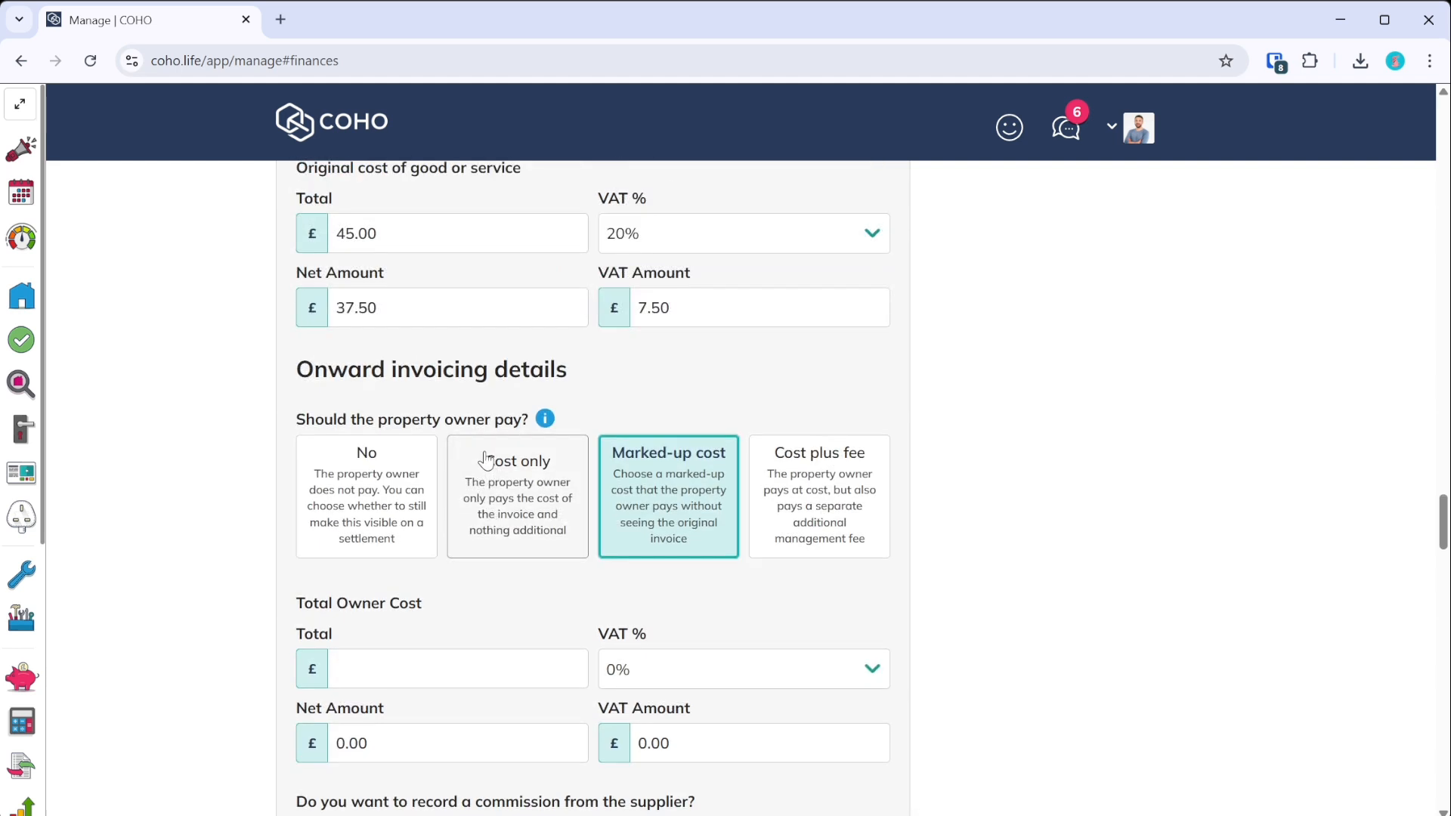
pyautogui.click(401, 660)
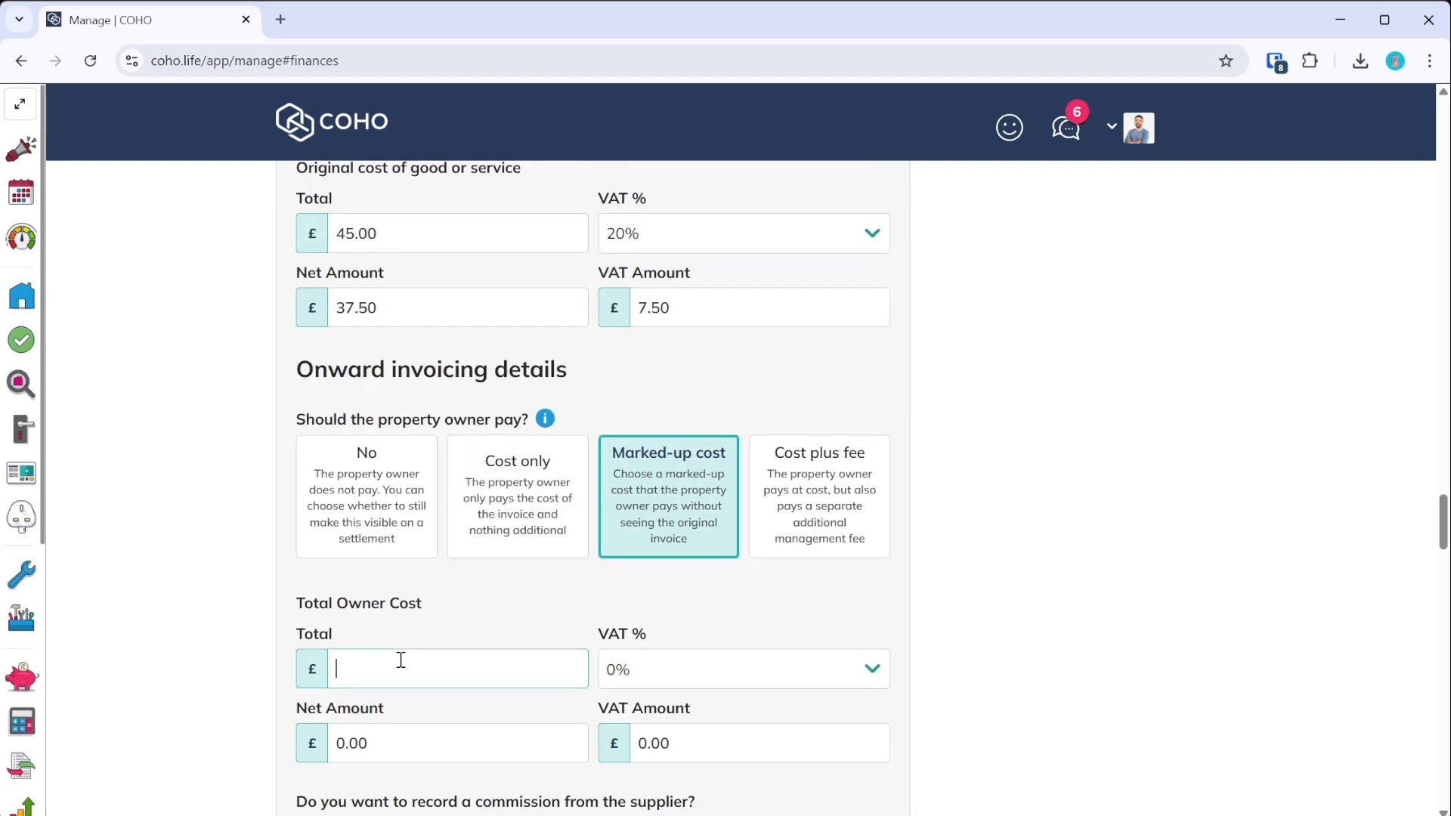
pyautogui.write('60.00')
pyautogui.press('Tab')
pyautogui.click(673, 792)
pyautogui.click(587, 594)
pyautogui.scroll(-5, 594, 586)
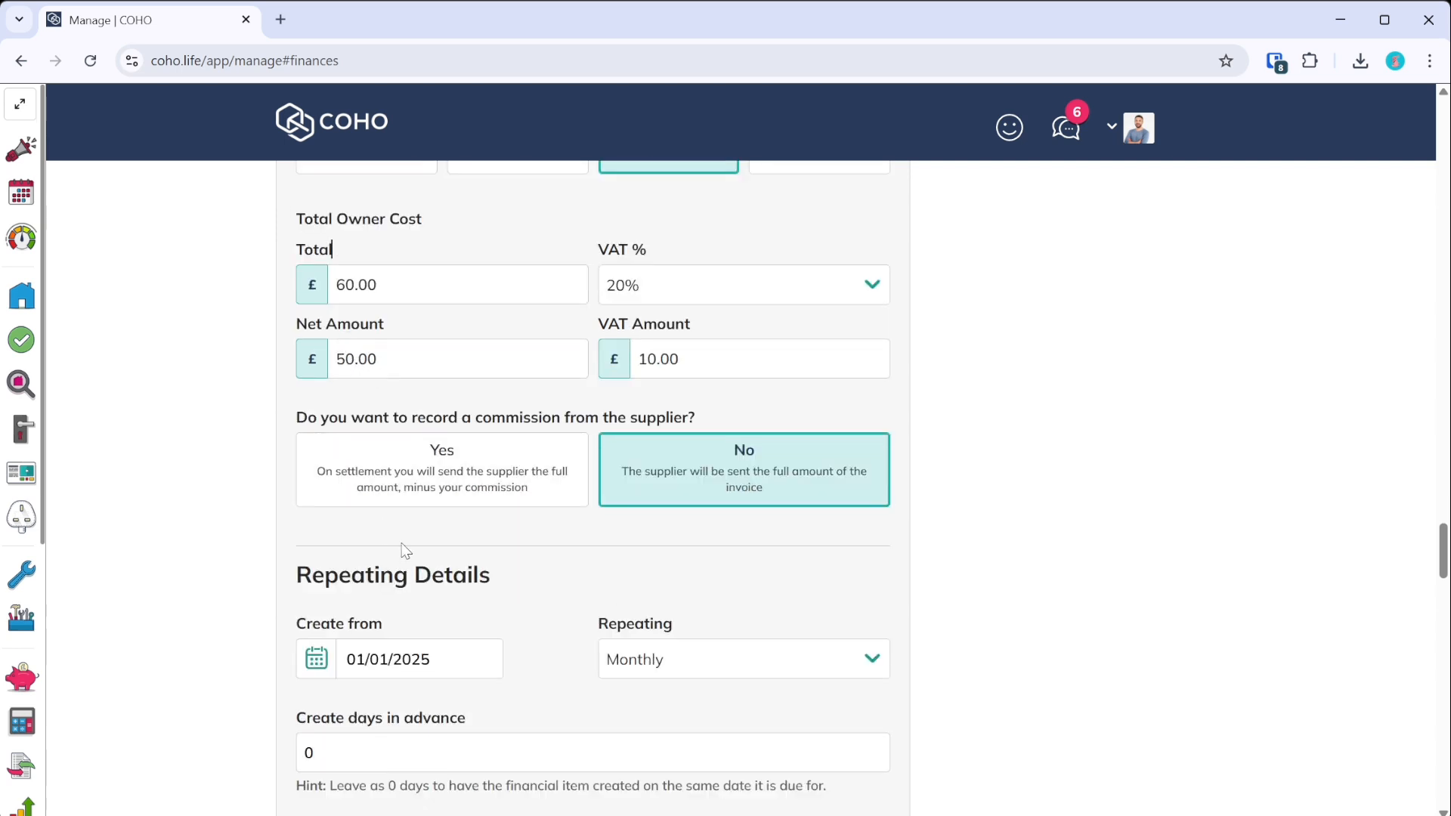
pyautogui.scroll(3, 642, 604)
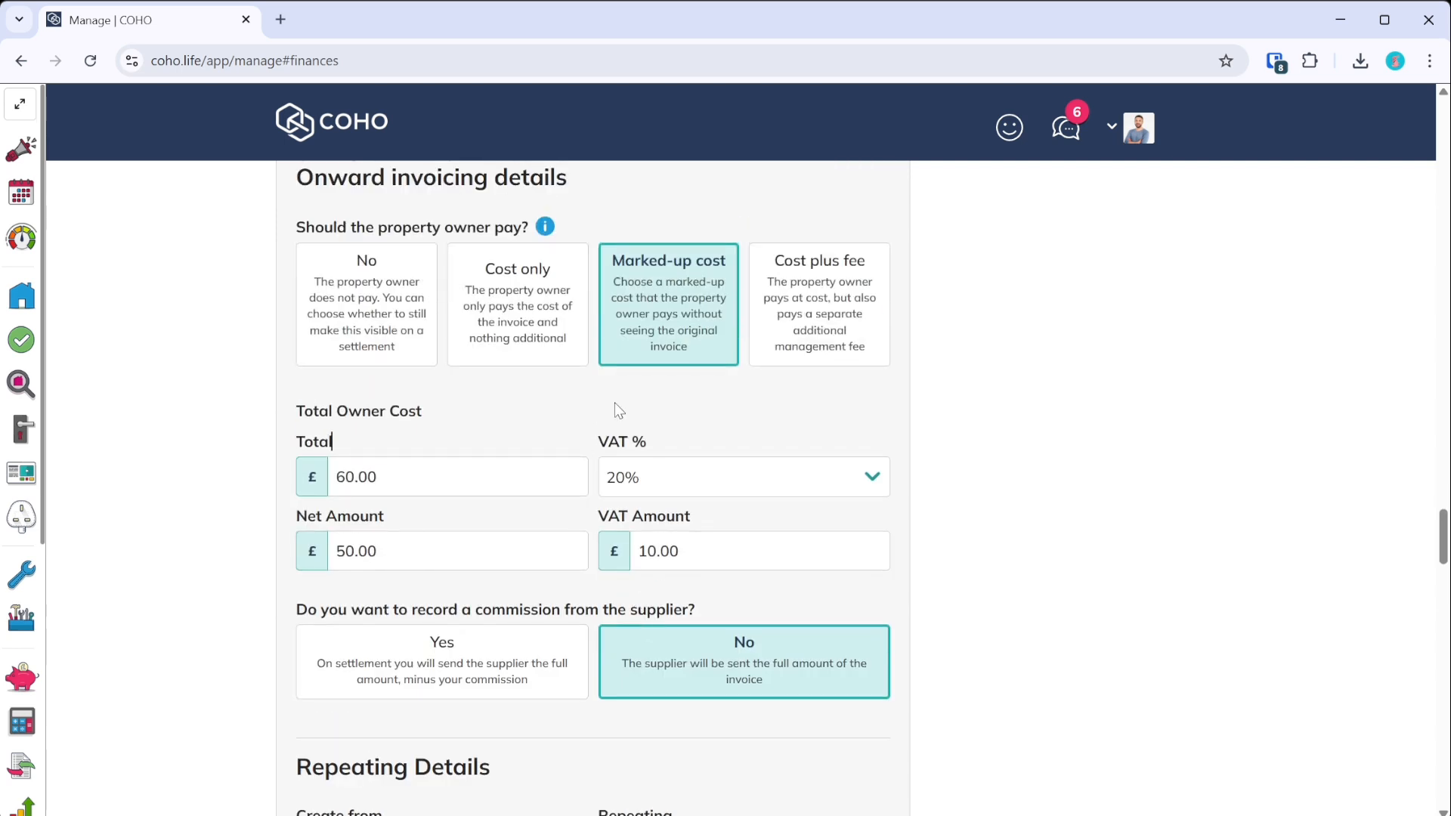
# - Settle the owner charge on Cost plus fee
pyautogui.click(820, 318)
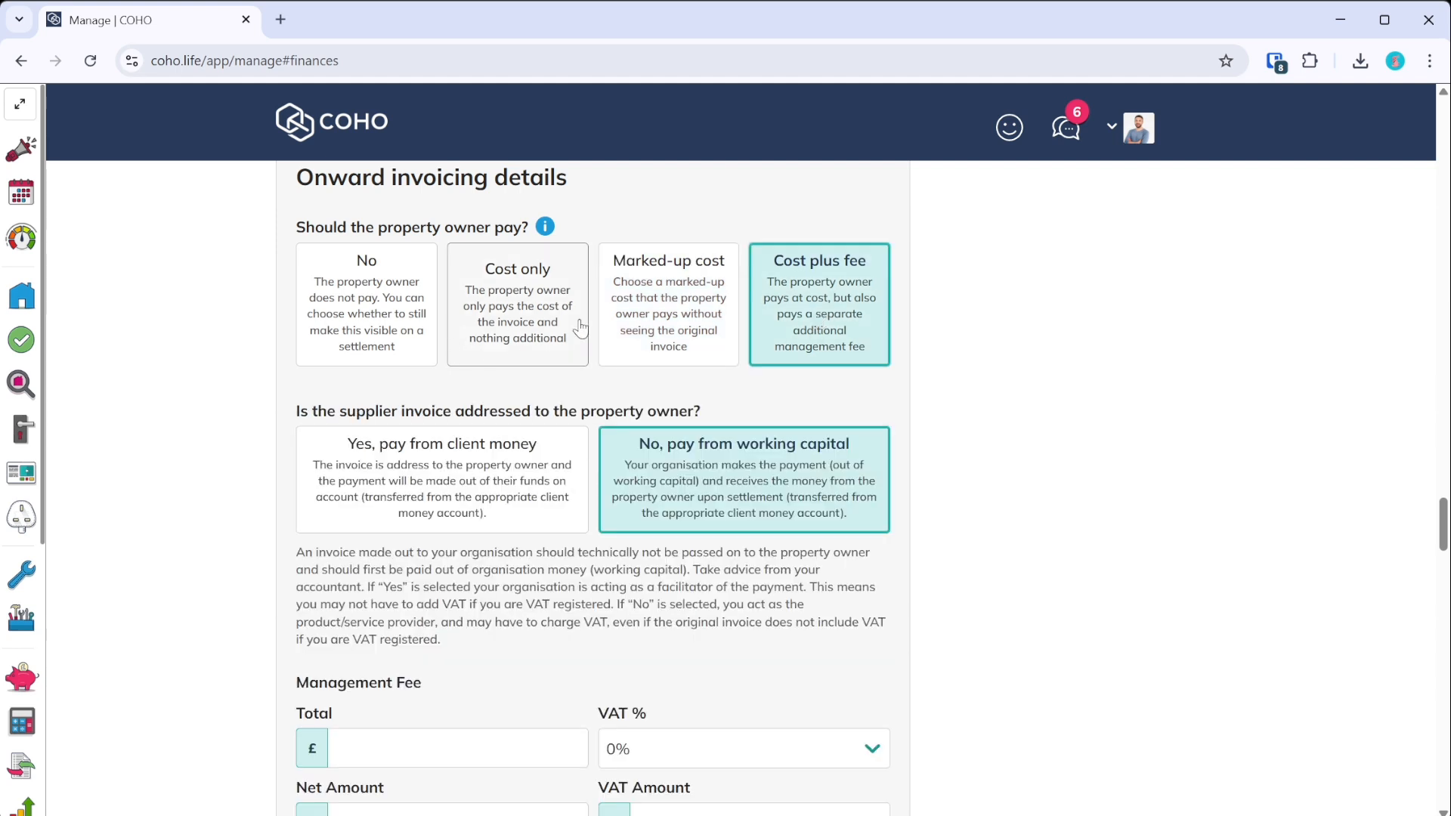
pyautogui.click(580, 326)
pyautogui.click(822, 334)
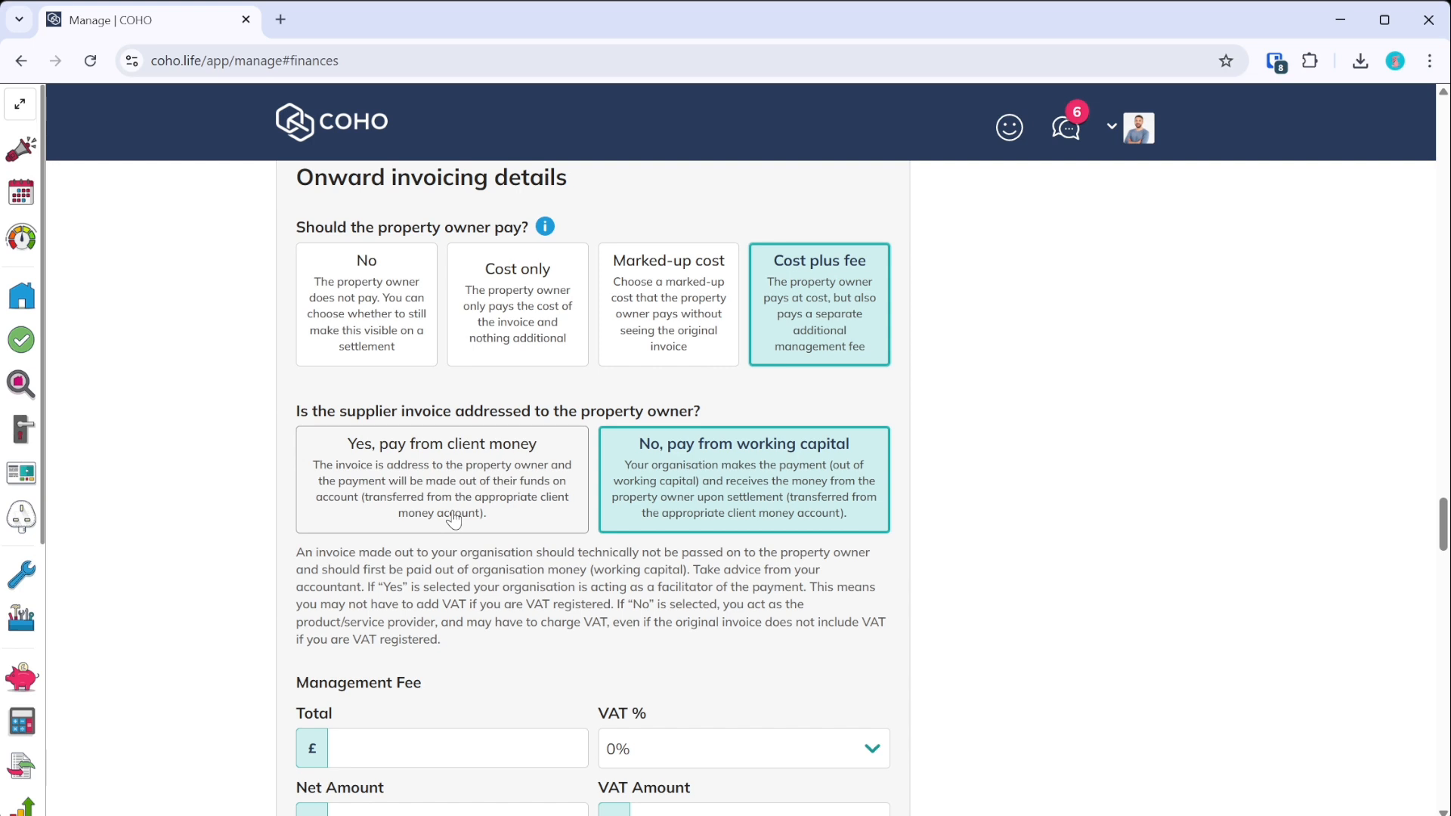
# - Choose Marked-up cost and enter an owner total of 60 at 20% VAT (£50 net, £10 VAT)
pyautogui.scroll(3, 476, 487)
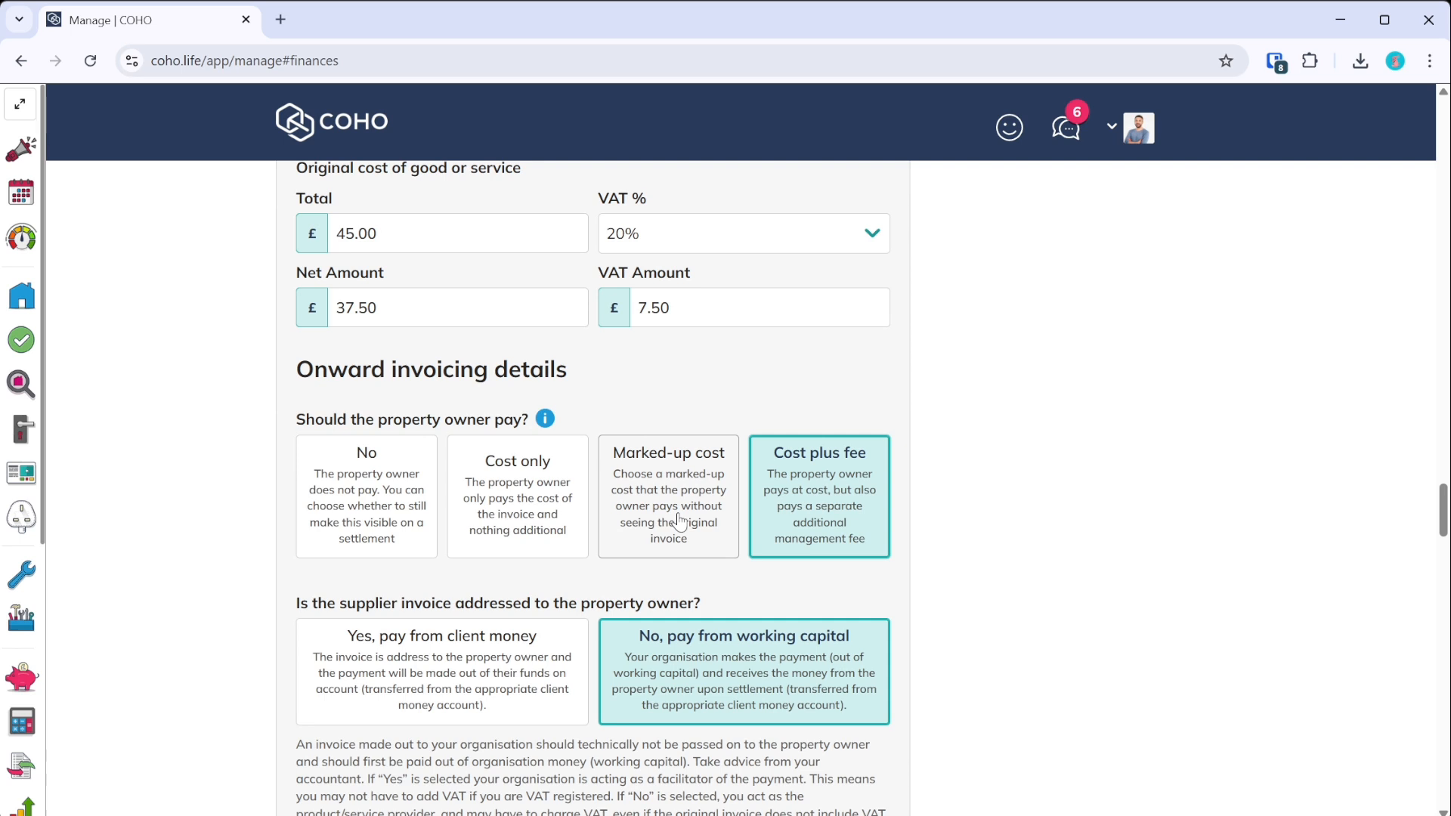
pyautogui.click(679, 522)
pyautogui.scroll(-3, 668, 491)
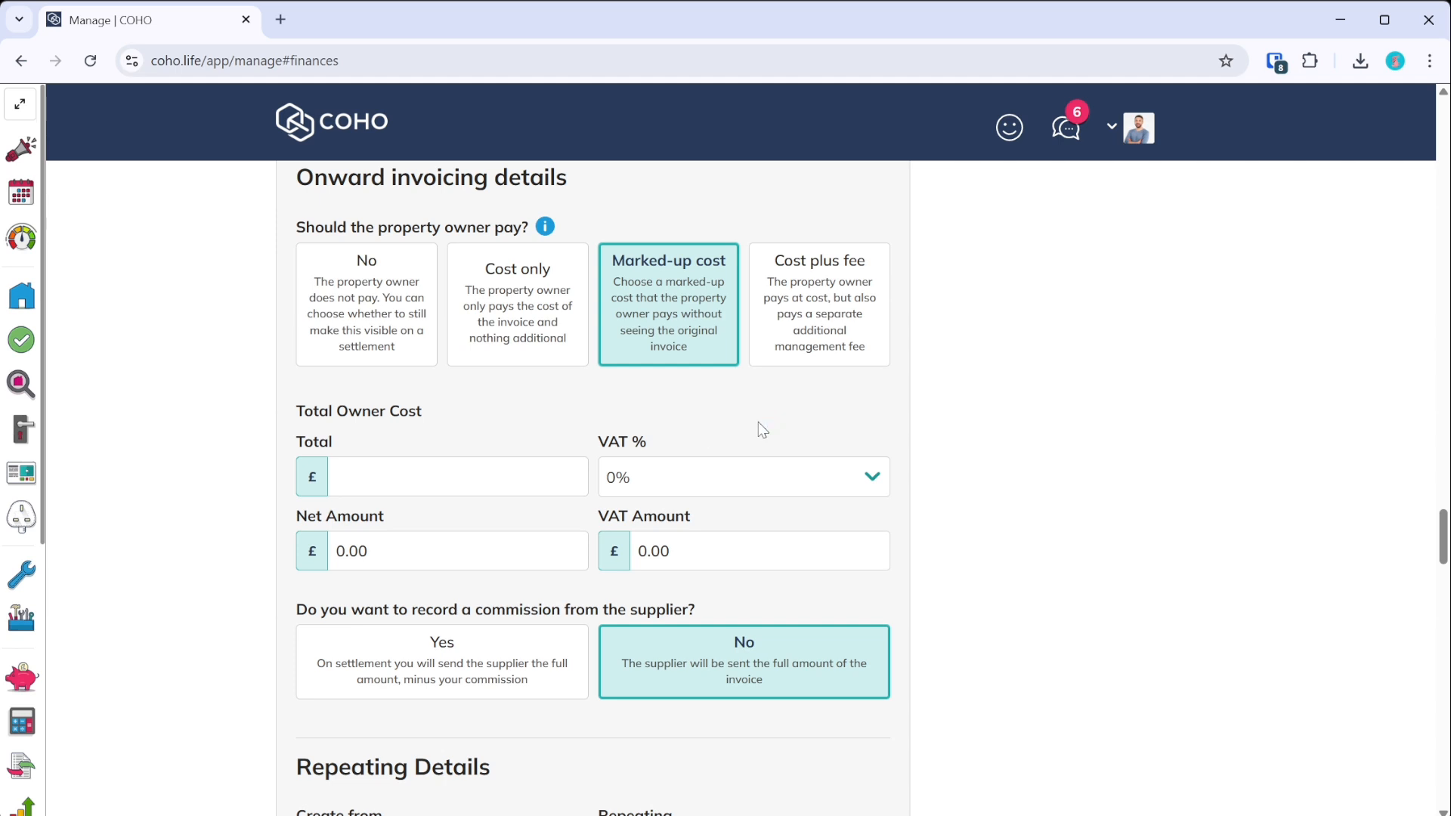
pyautogui.scroll(3, 619, 499)
pyautogui.click(455, 671)
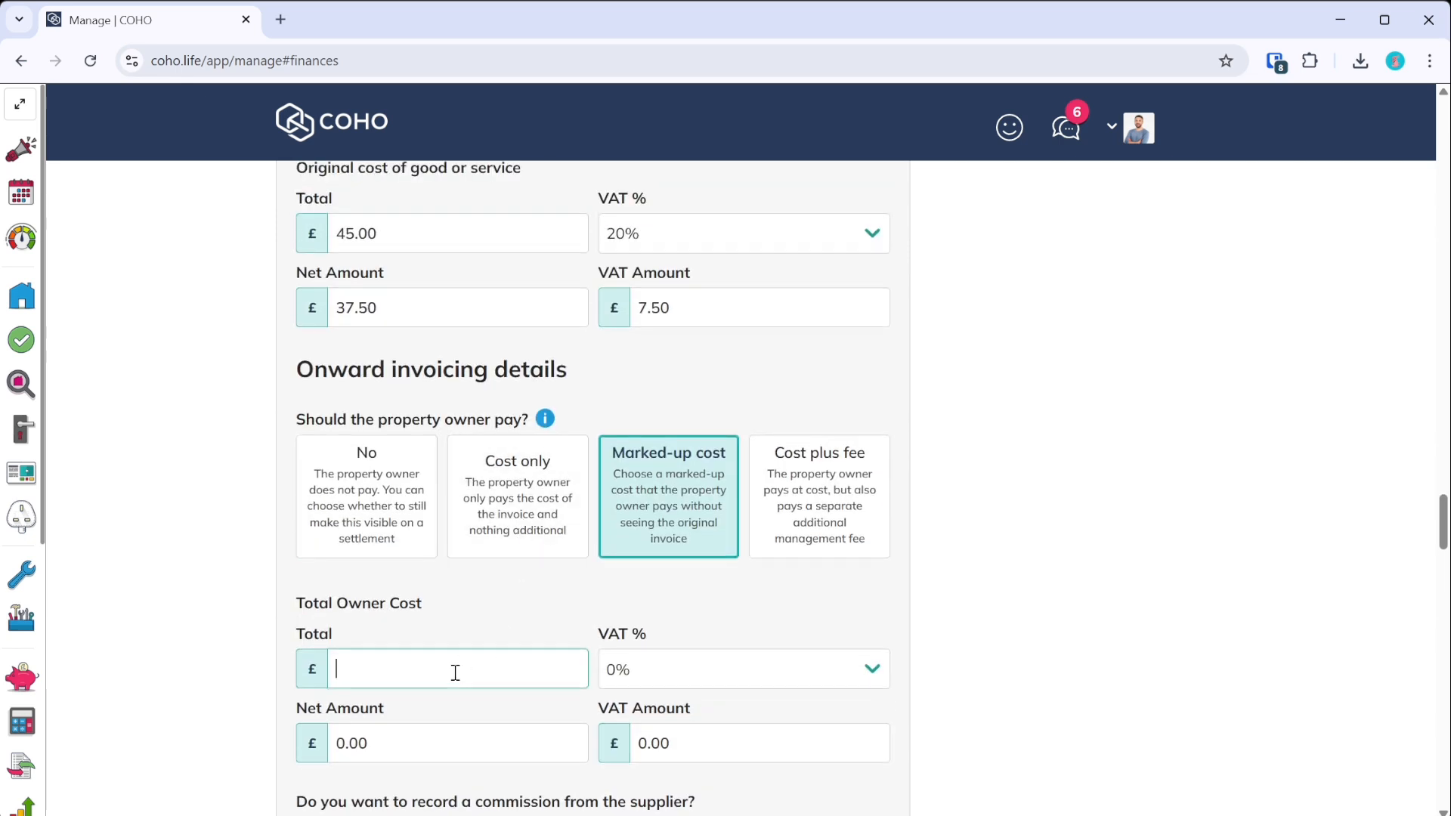
pyautogui.write('60')
pyautogui.click(683, 682)
pyautogui.click(657, 779)
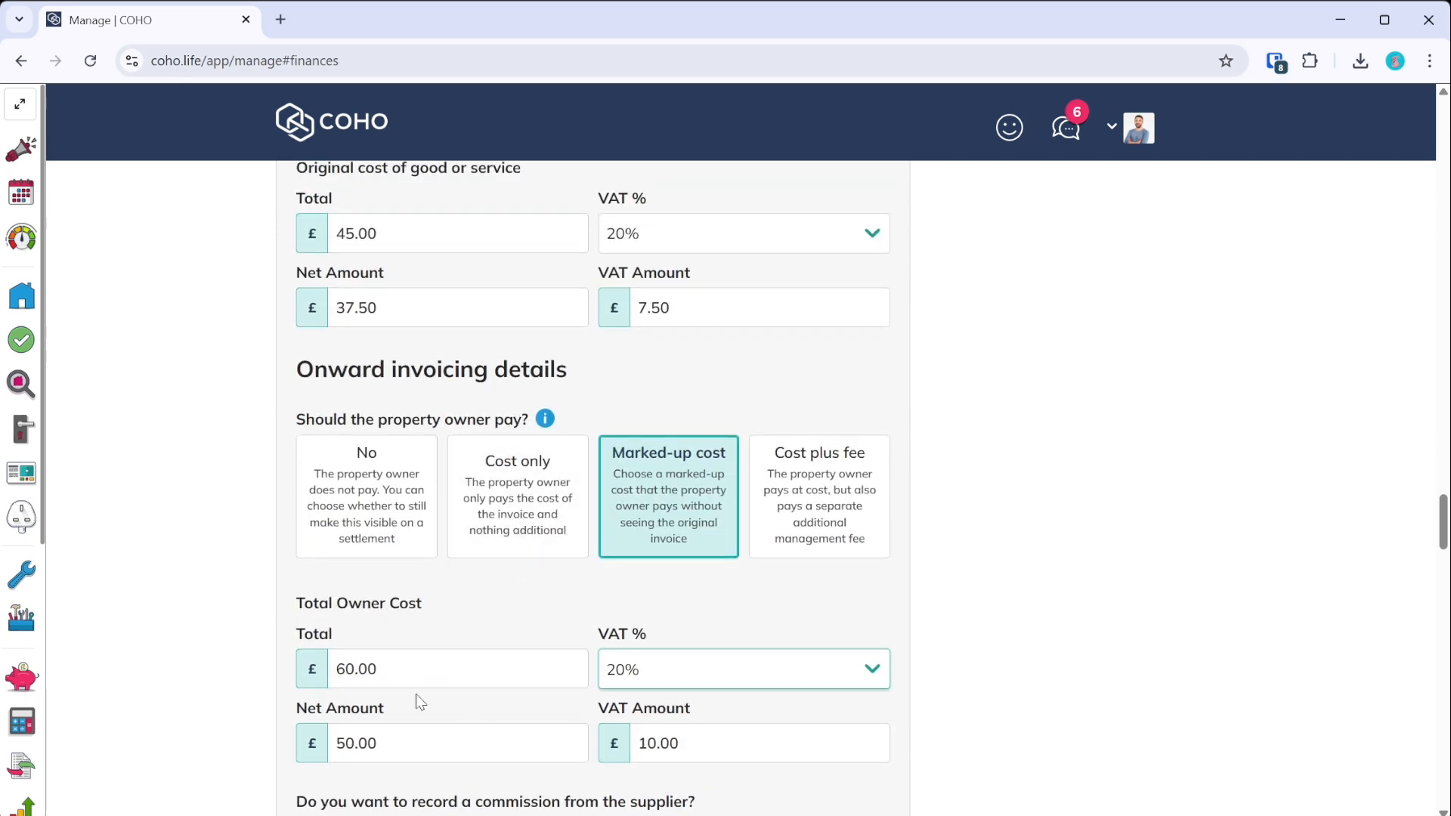
pyautogui.click(465, 593)
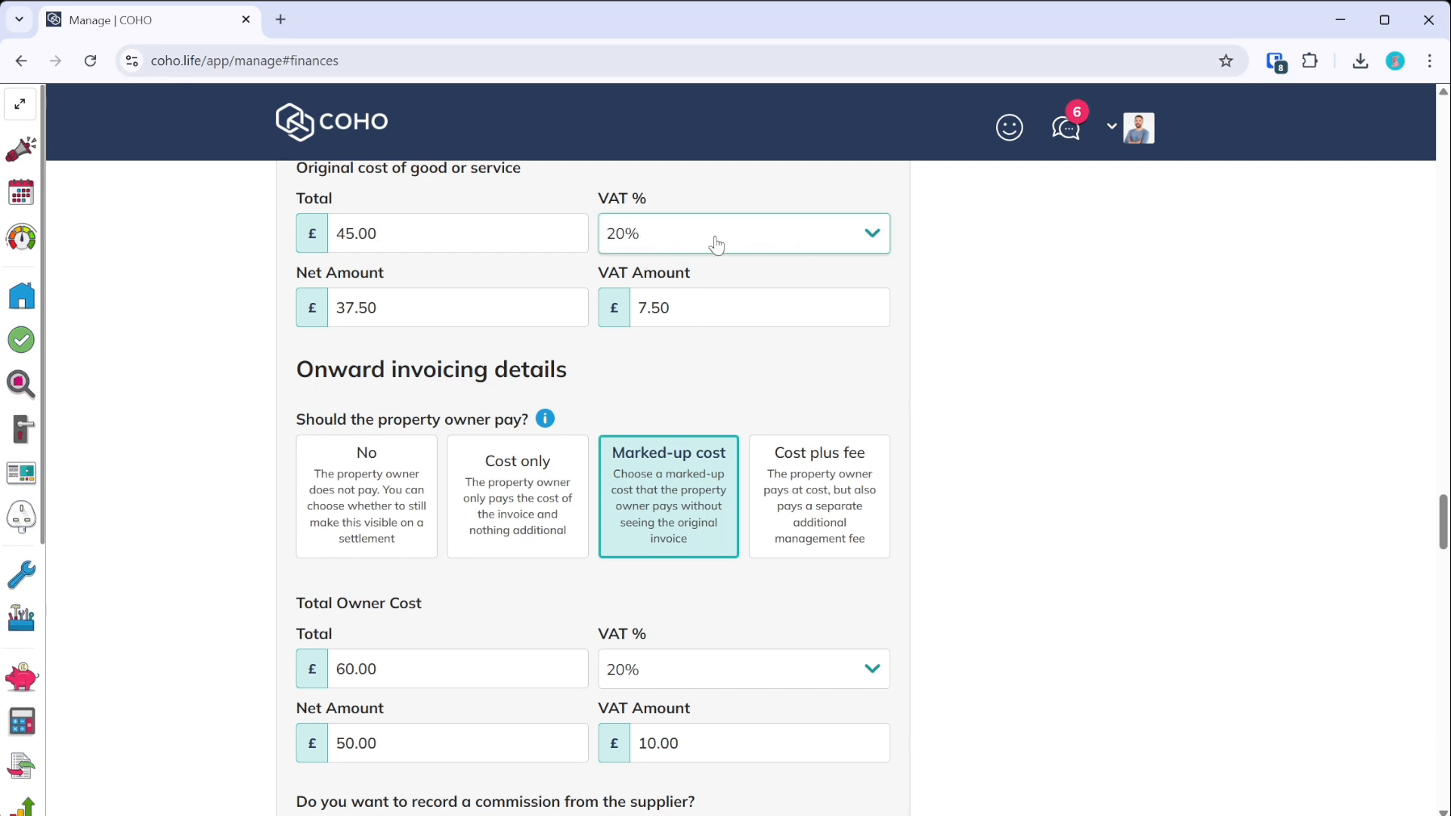
# - Scroll through the repeating Repair form and check that British Gas is the supplier
pyautogui.scroll(2, 436, 263)
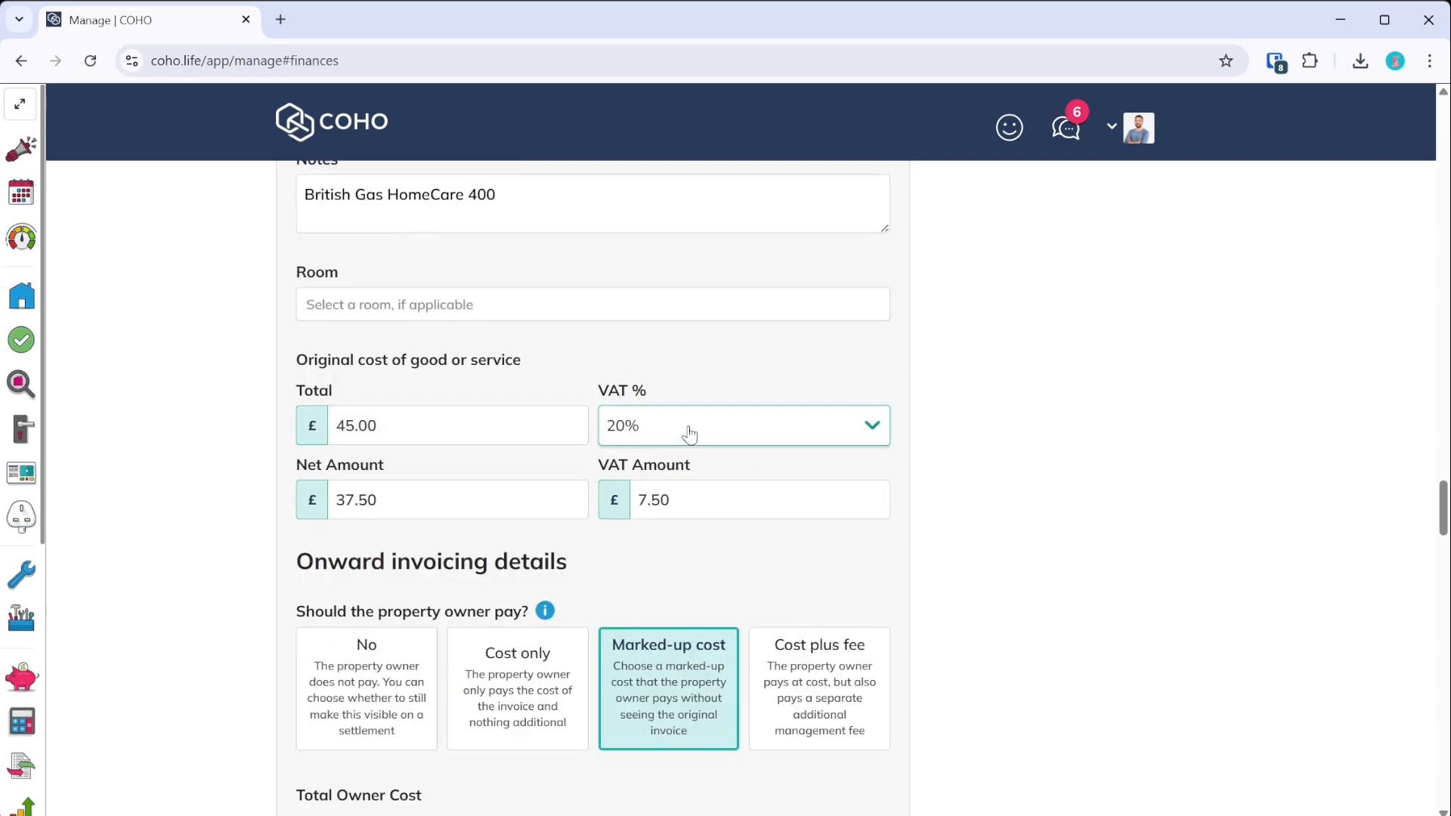
pyautogui.scroll(-3, 718, 347)
pyautogui.scroll(-2, 718, 351)
pyautogui.scroll(7, 642, 473)
pyautogui.scroll(4, 656, 511)
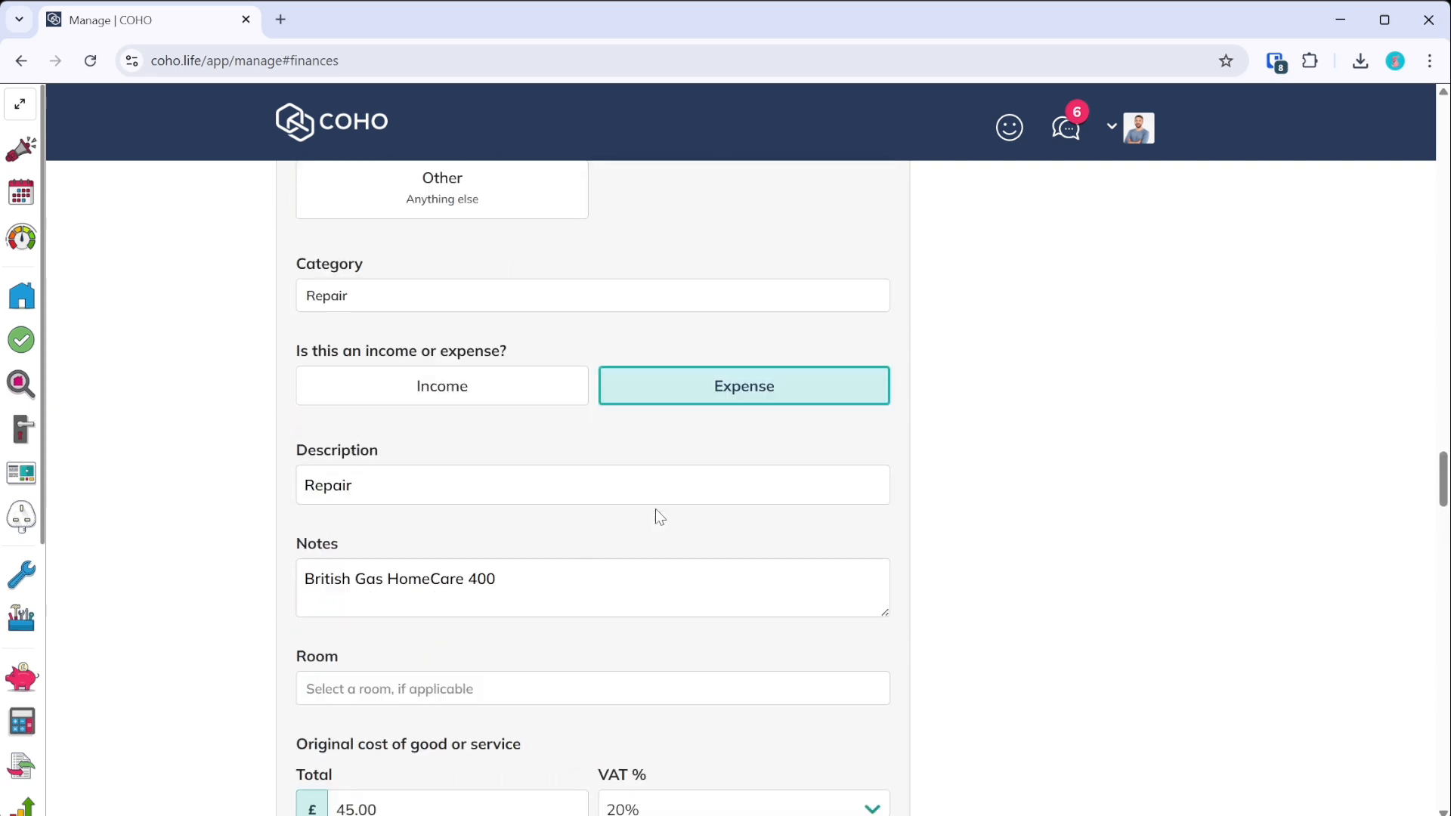
pyautogui.scroll(6, 867, 558)
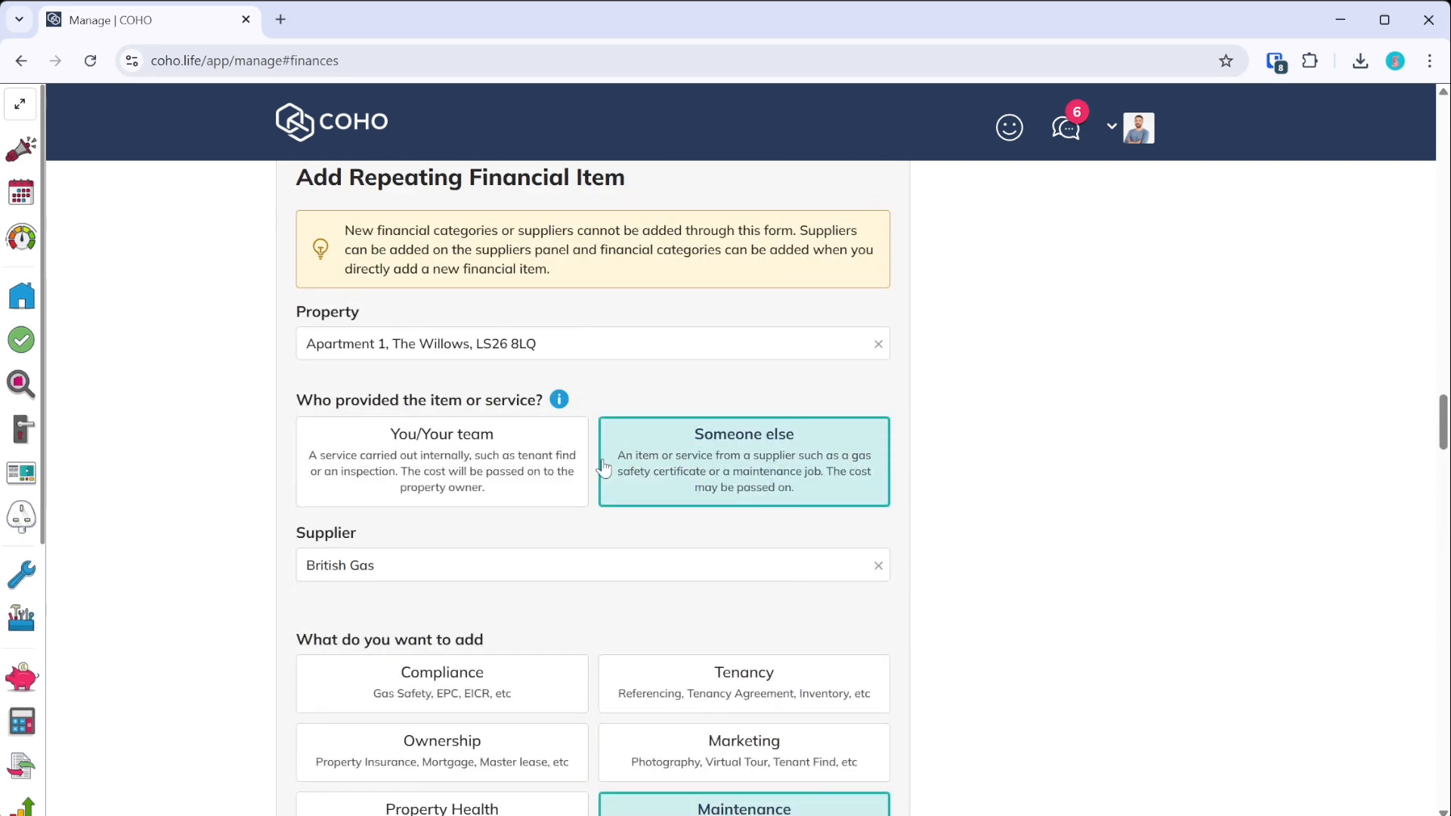
pyautogui.click(432, 565)
# - Preview the generated items: a £45.00 British Gas expense and a £60 income Repair
pyautogui.scroll(-15, 1206, 604)
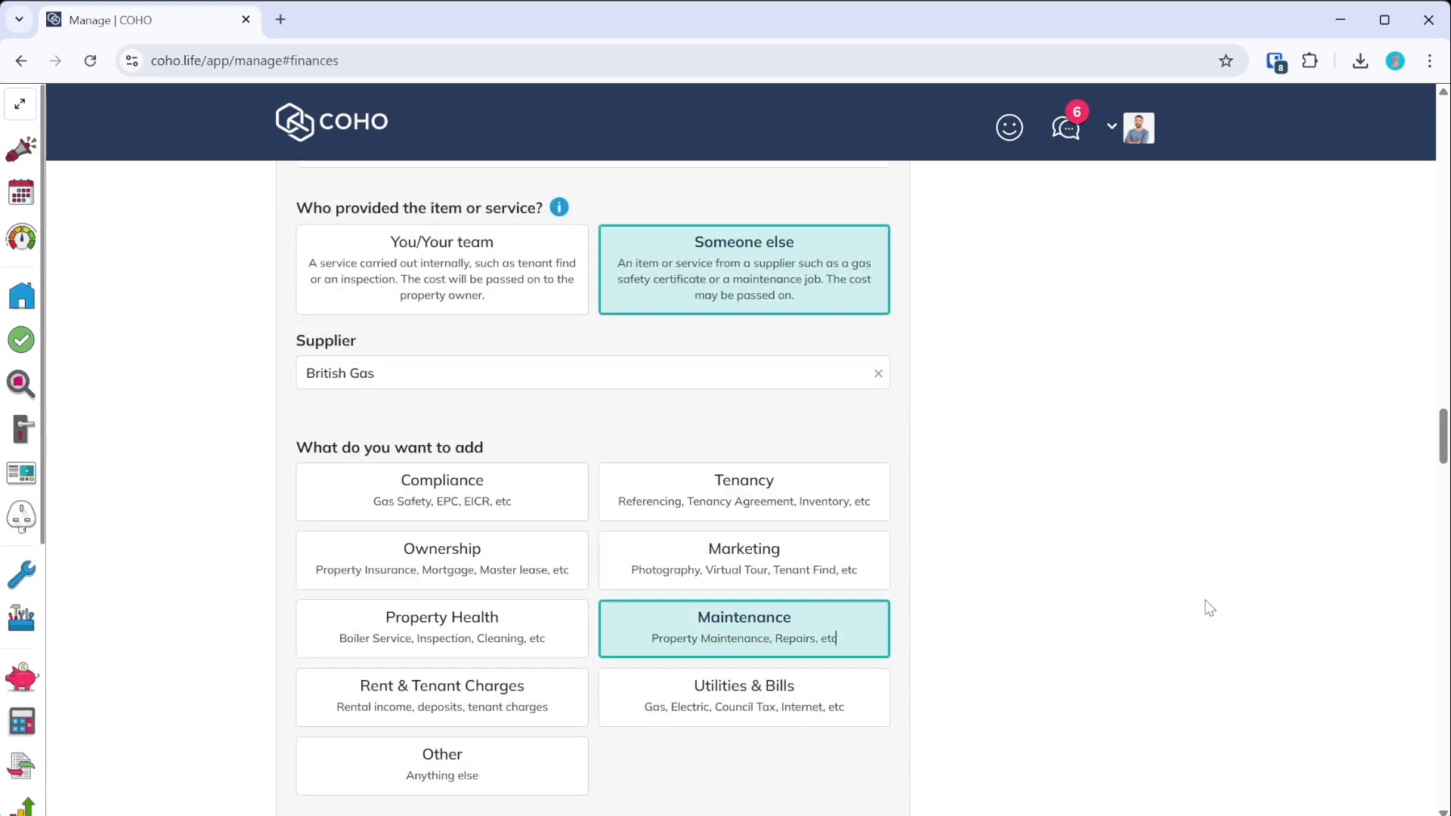
pyautogui.scroll(-2, 1206, 604)
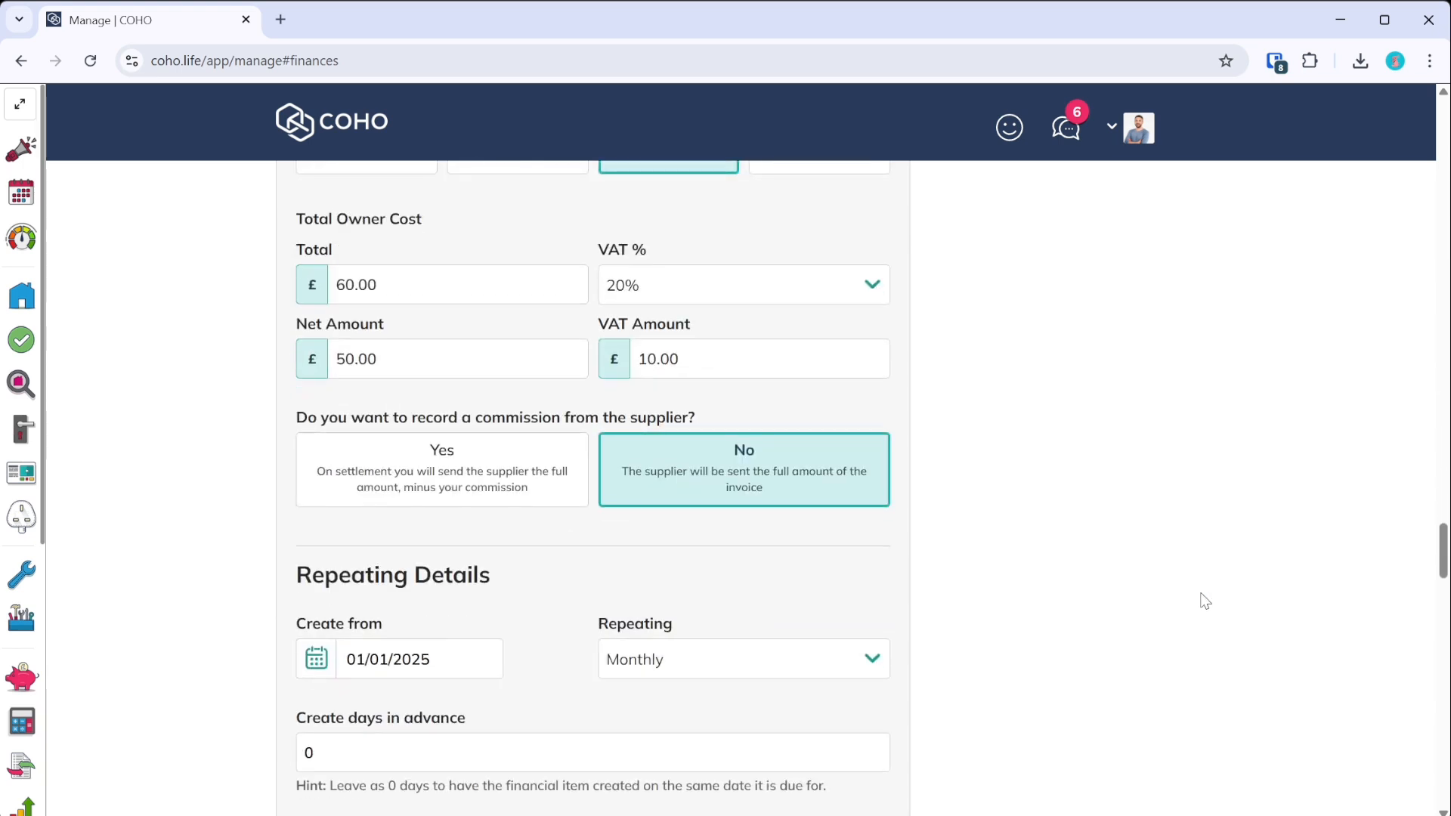
pyautogui.scroll(2, 1206, 601)
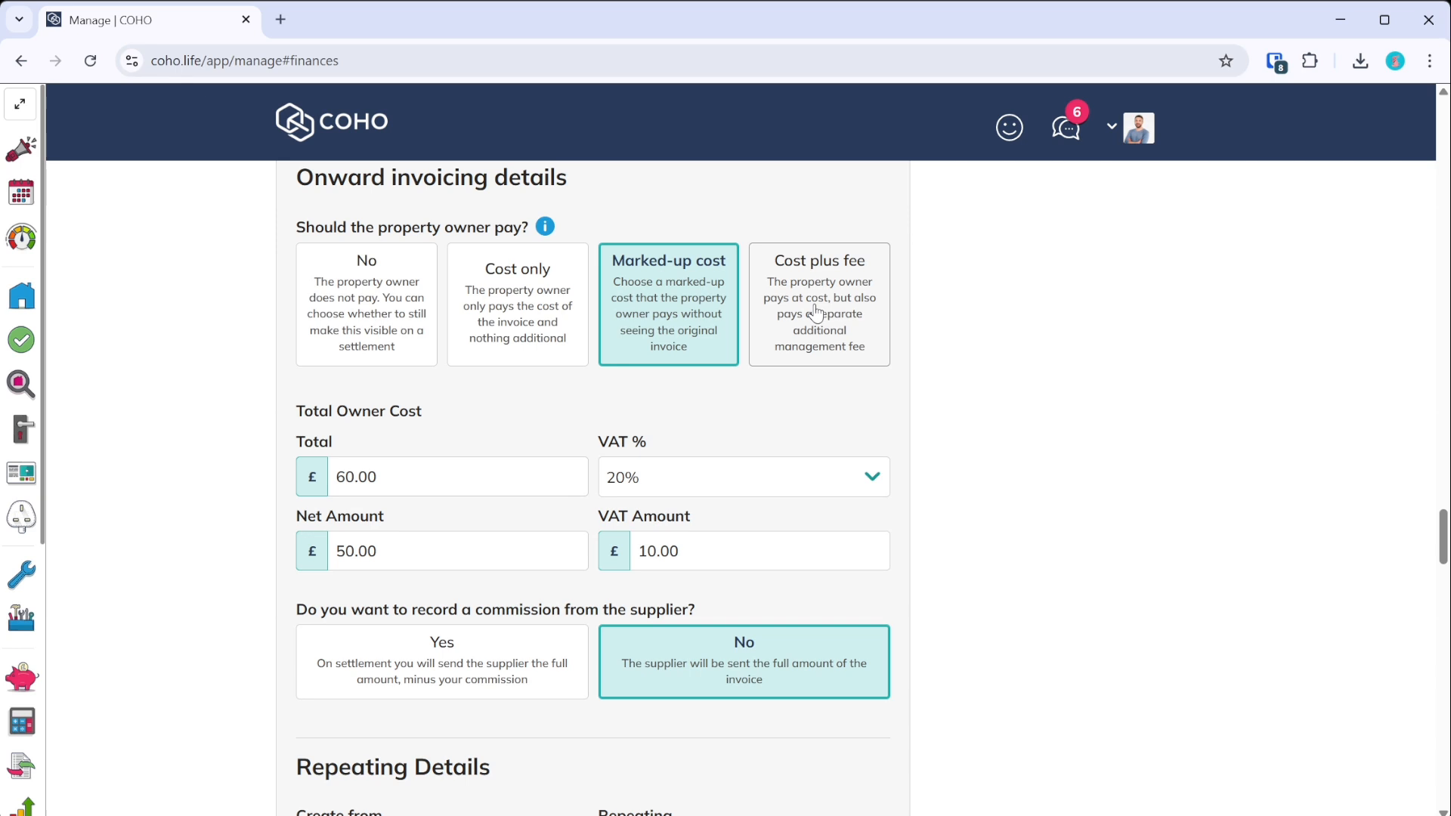
pyautogui.scroll(-2, 816, 312)
pyautogui.scroll(-2, 547, 443)
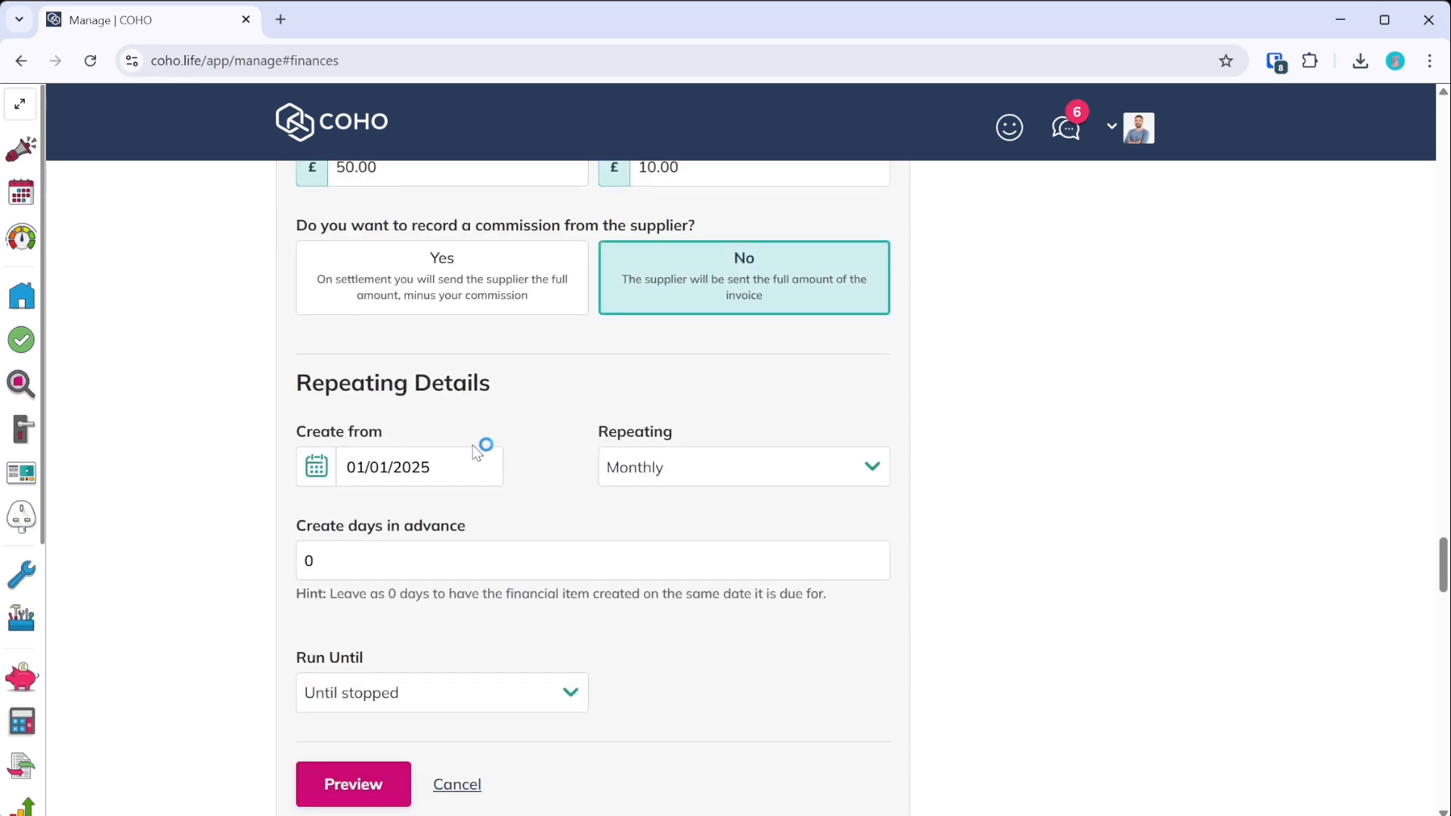
pyautogui.scroll(-2, 566, 559)
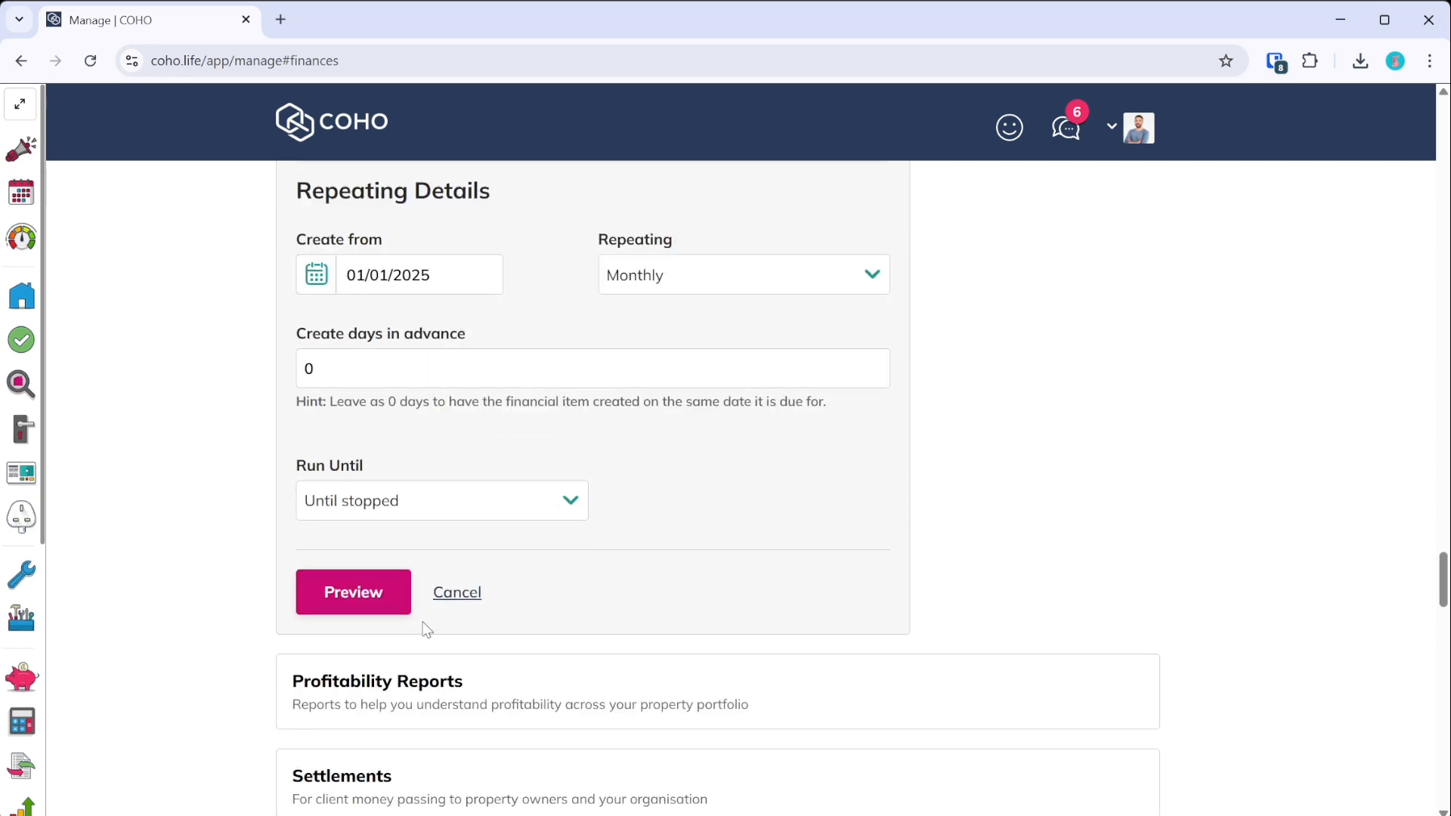
pyautogui.click(378, 596)
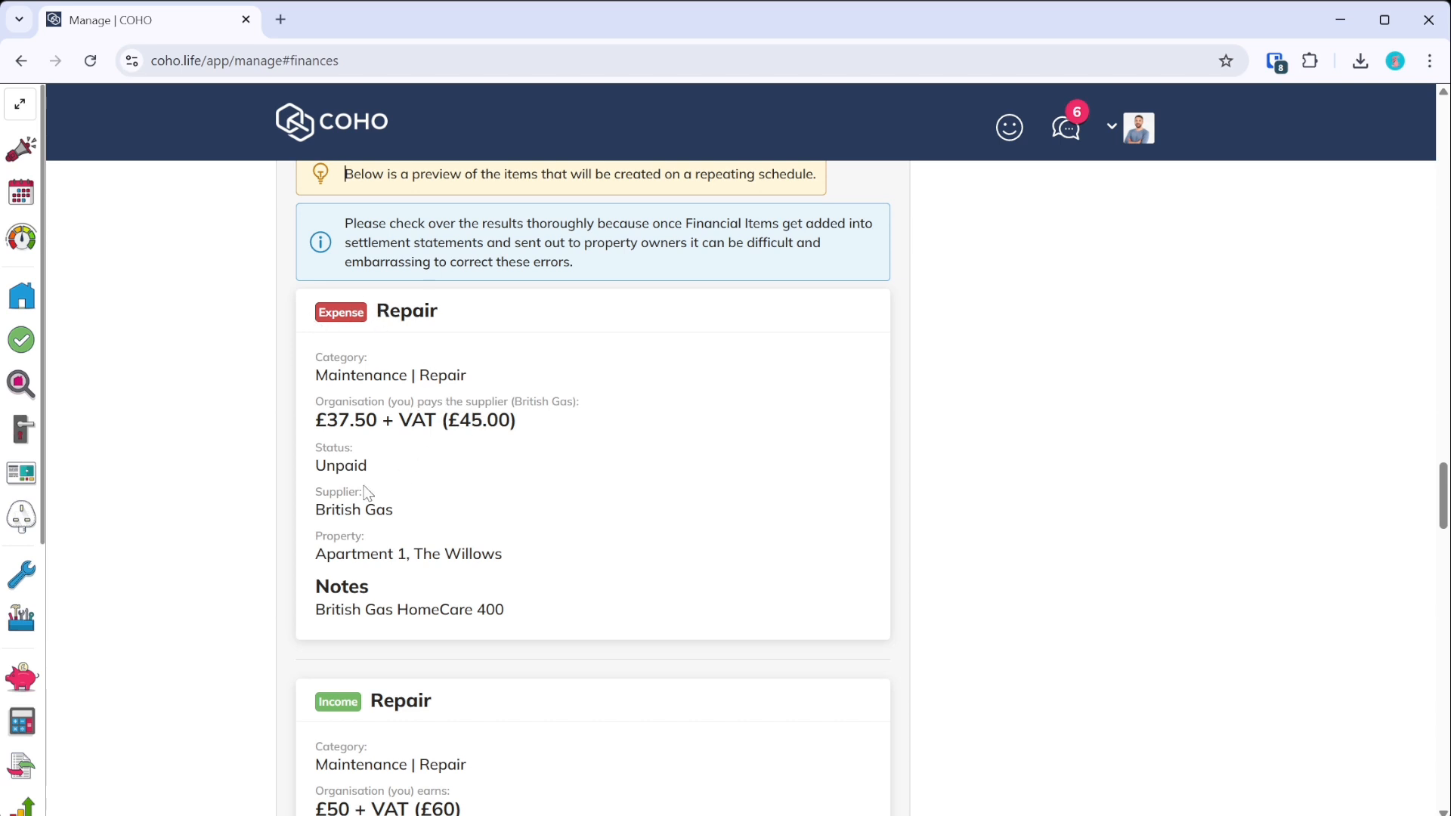
# - Review the expense and income preview cards and save the monthly Repair starting 01/01/2025
pyautogui.scroll(-2, 488, 408)
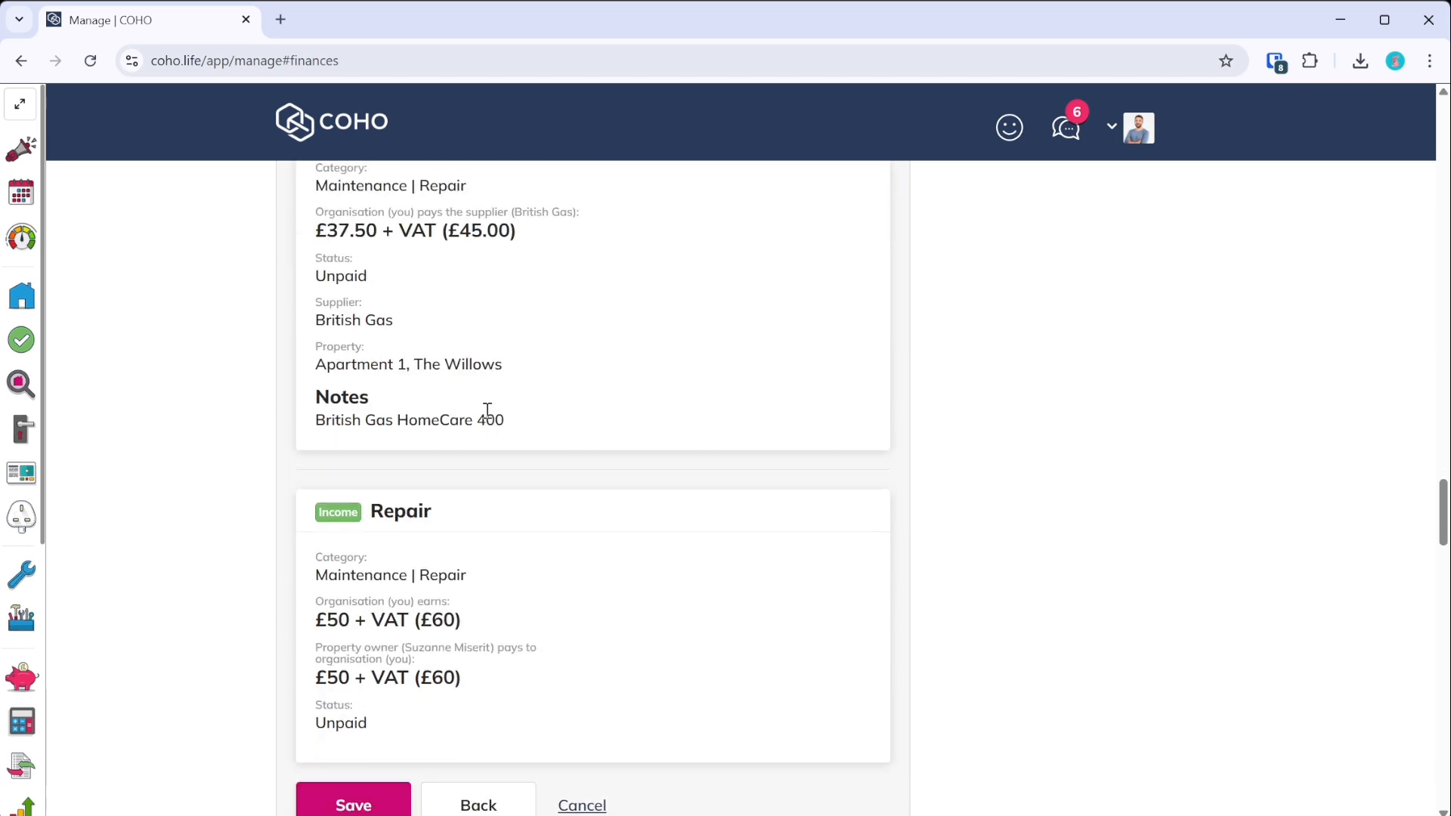
pyautogui.scroll(-2, 484, 415)
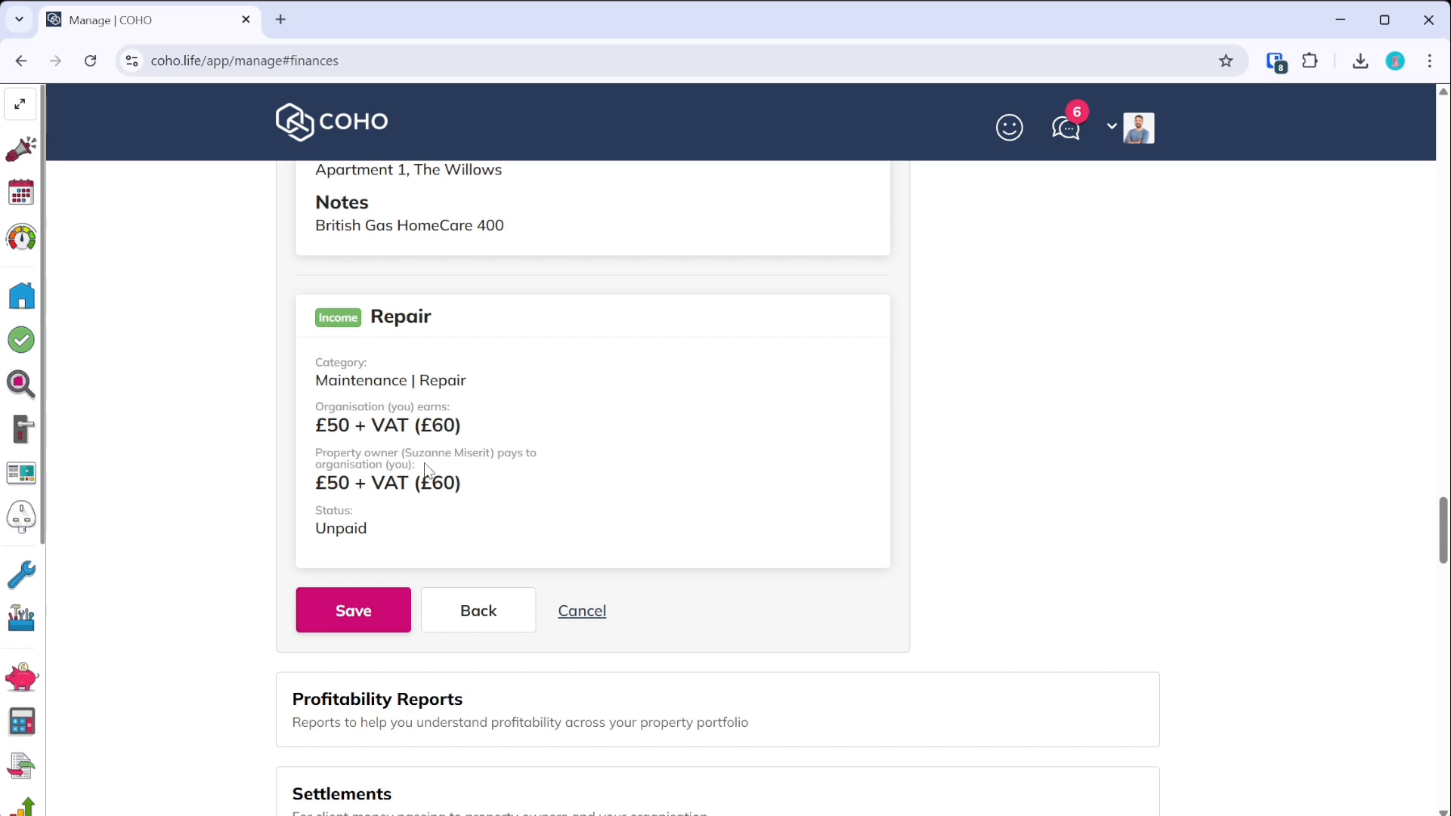
pyautogui.click(366, 606)
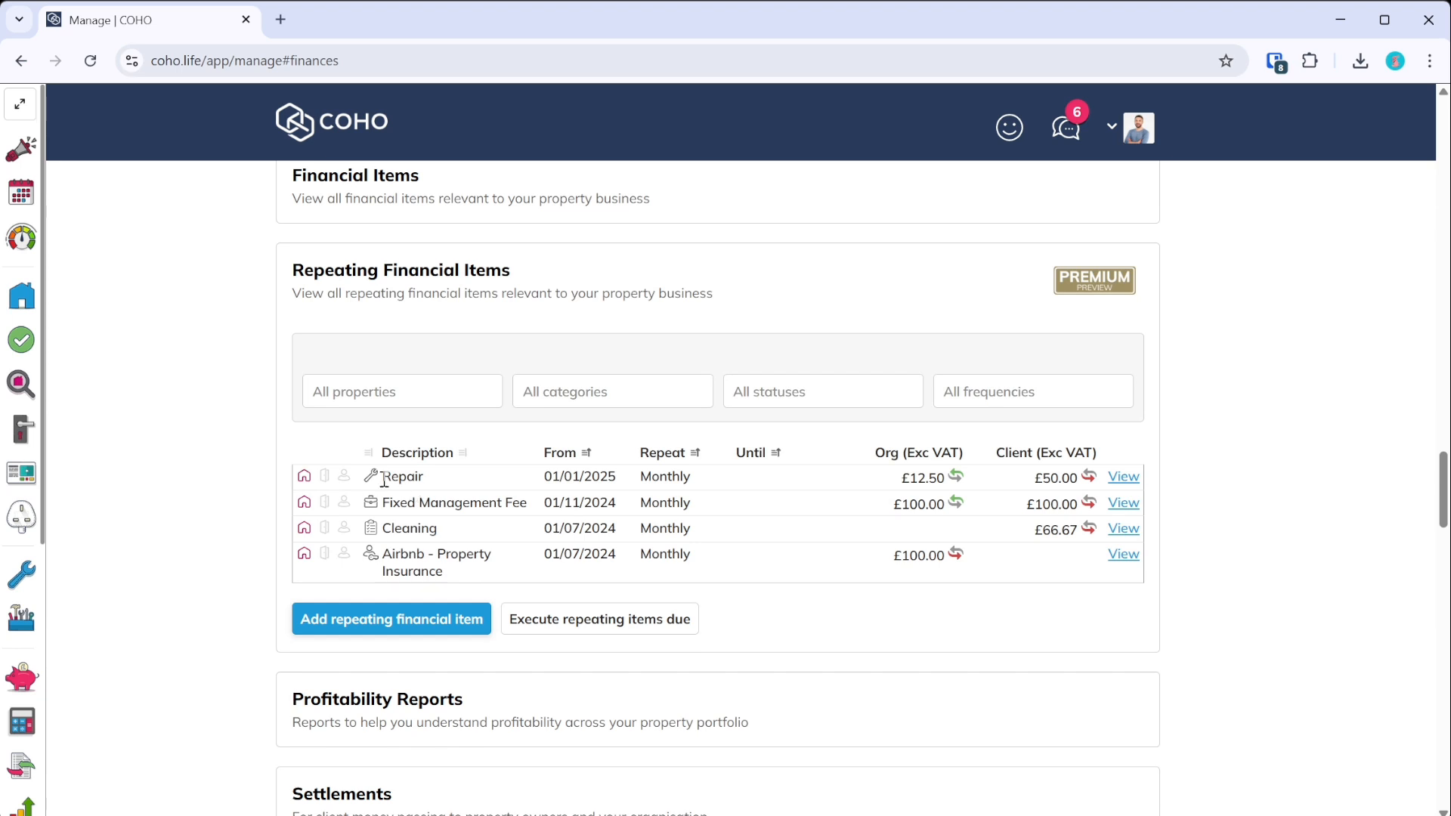
# - Review the new Repair item's details, then expand the property owners' Settlements section
pyautogui.click(1121, 478)
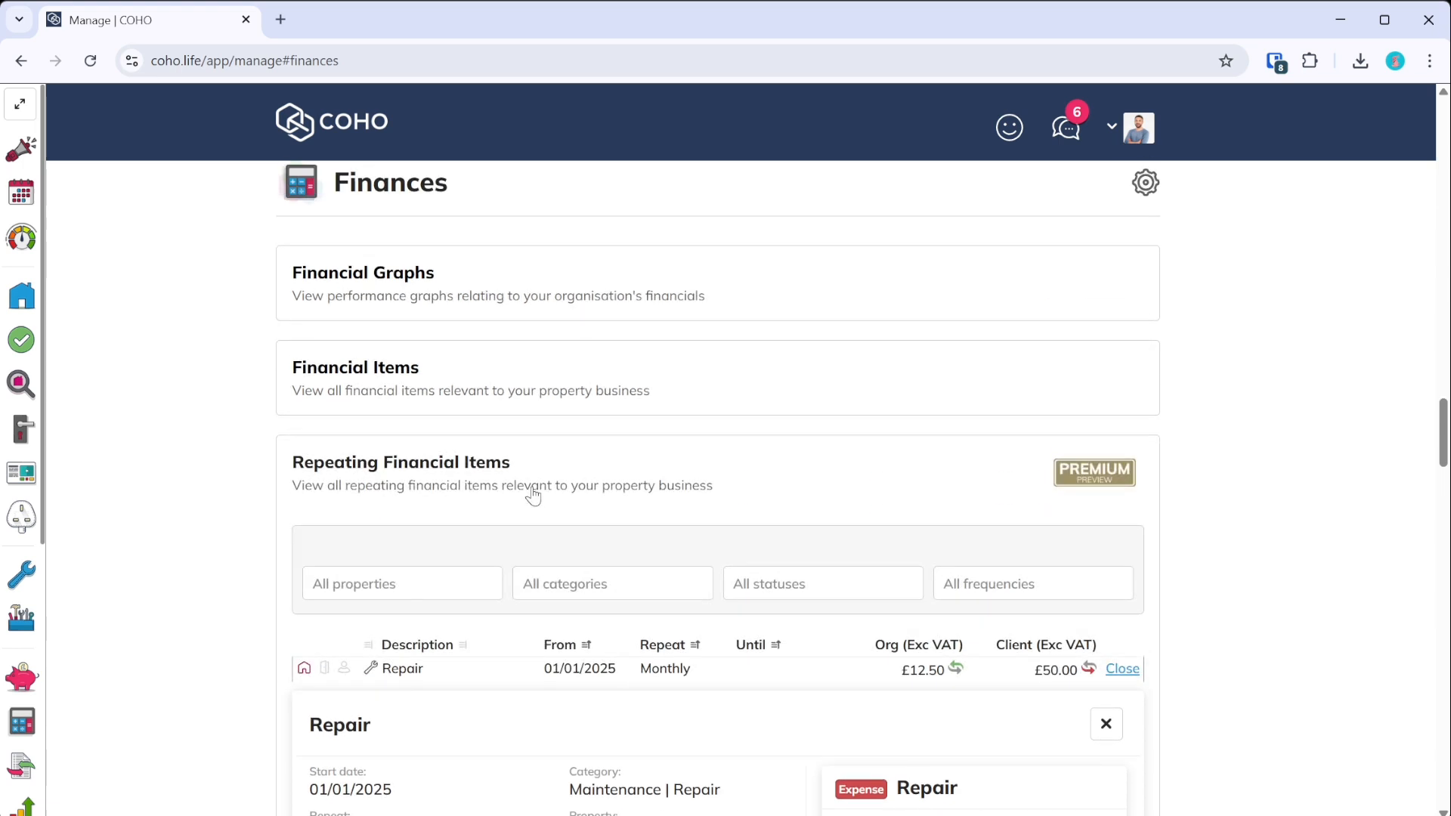
pyautogui.scroll(-2, 559, 485)
pyautogui.scroll(2, 602, 492)
pyautogui.scroll(2, 662, 516)
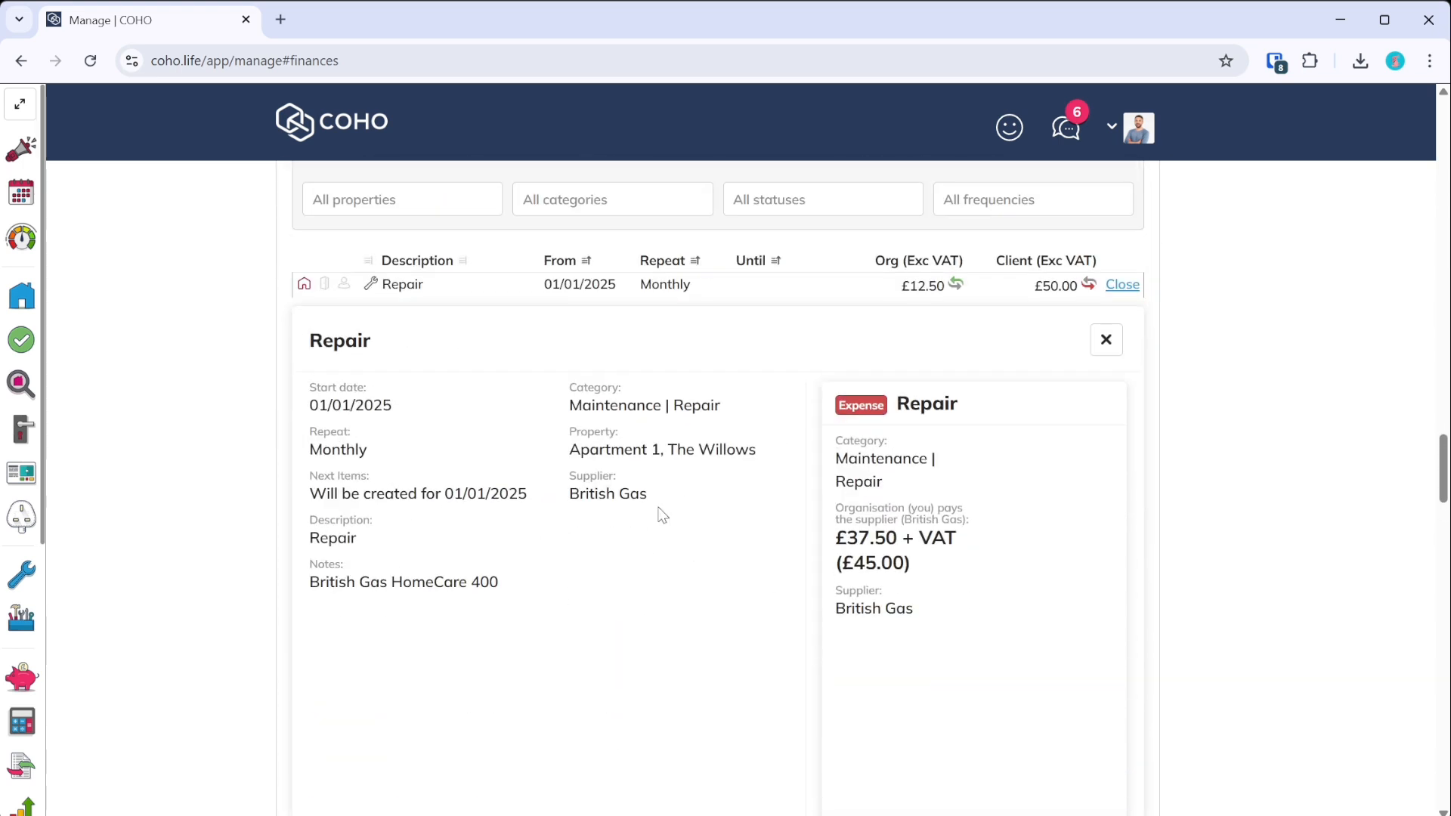
pyautogui.scroll(-5, 455, 481)
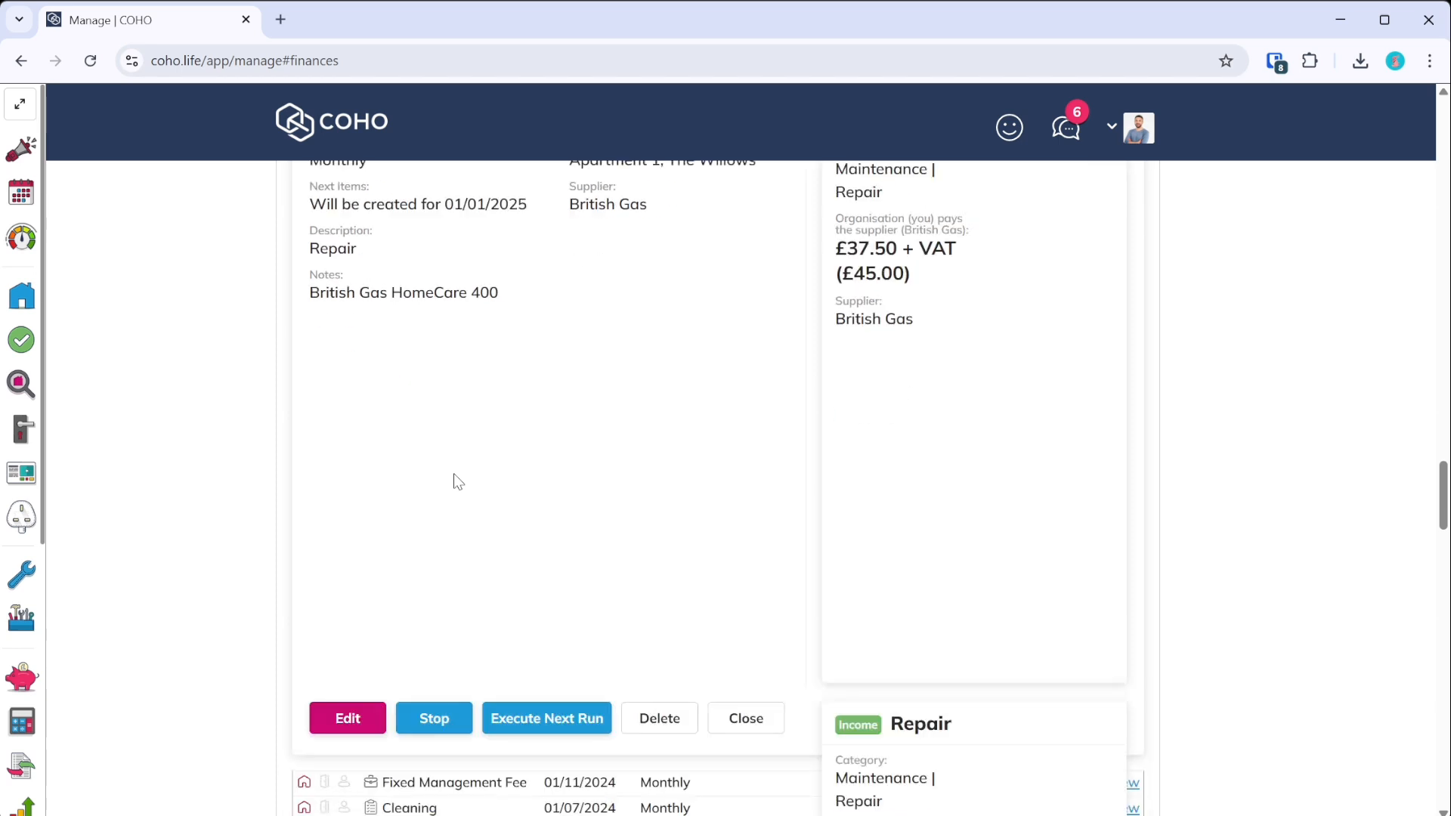
pyautogui.scroll(2, 457, 481)
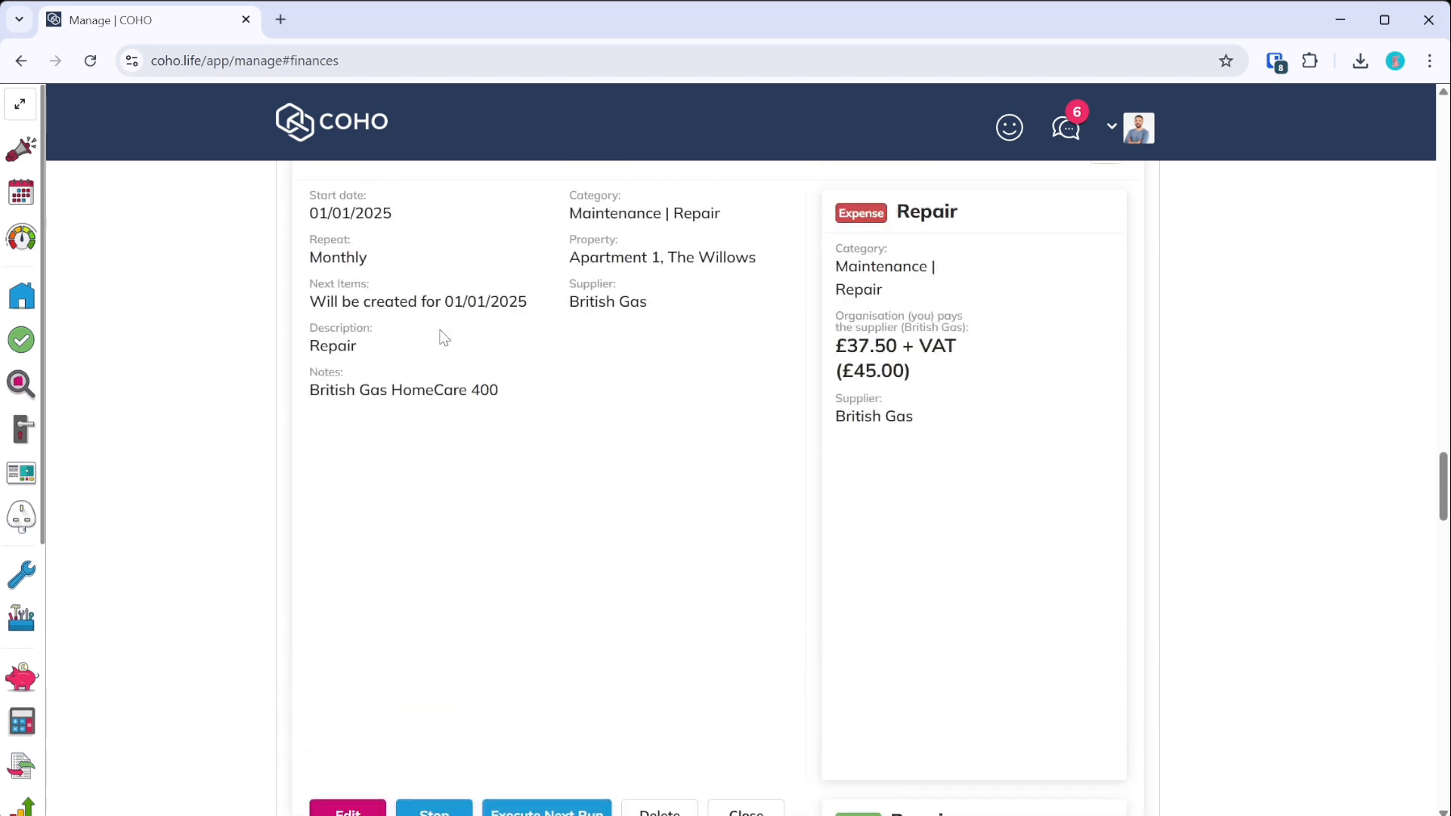
pyautogui.scroll(2, 567, 392)
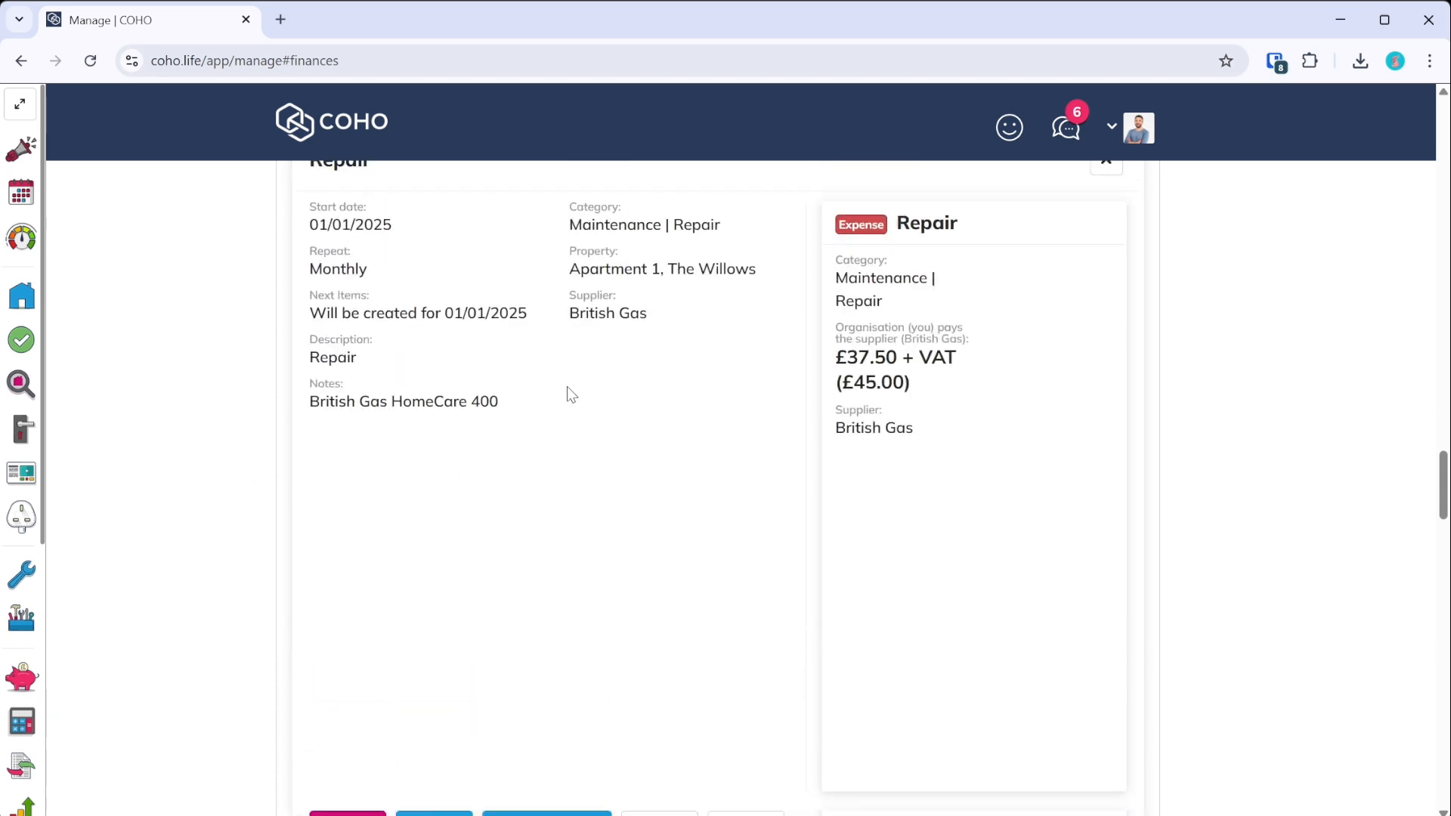
pyautogui.click(1106, 339)
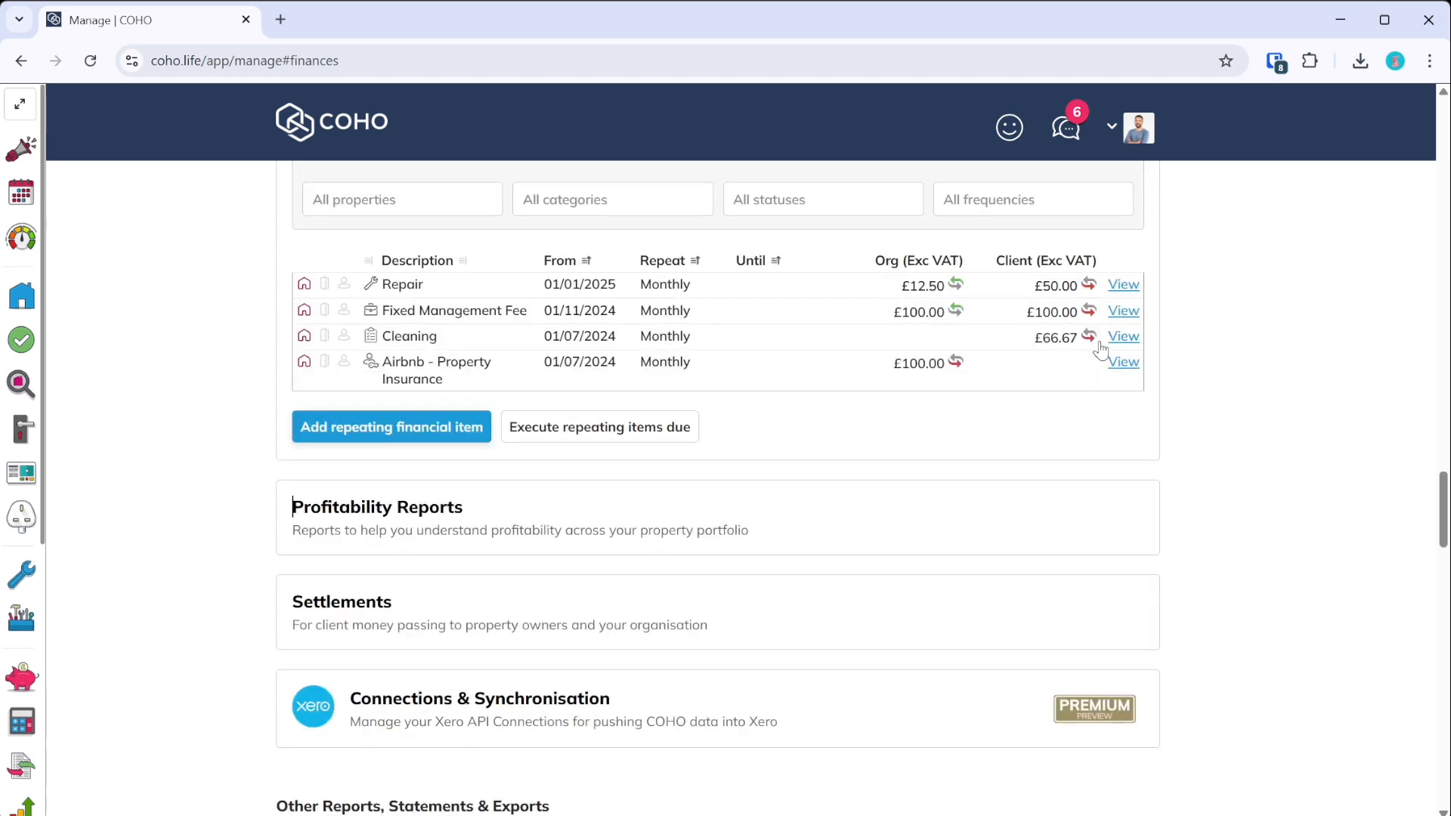
pyautogui.scroll(-4, 512, 467)
pyautogui.click(406, 225)
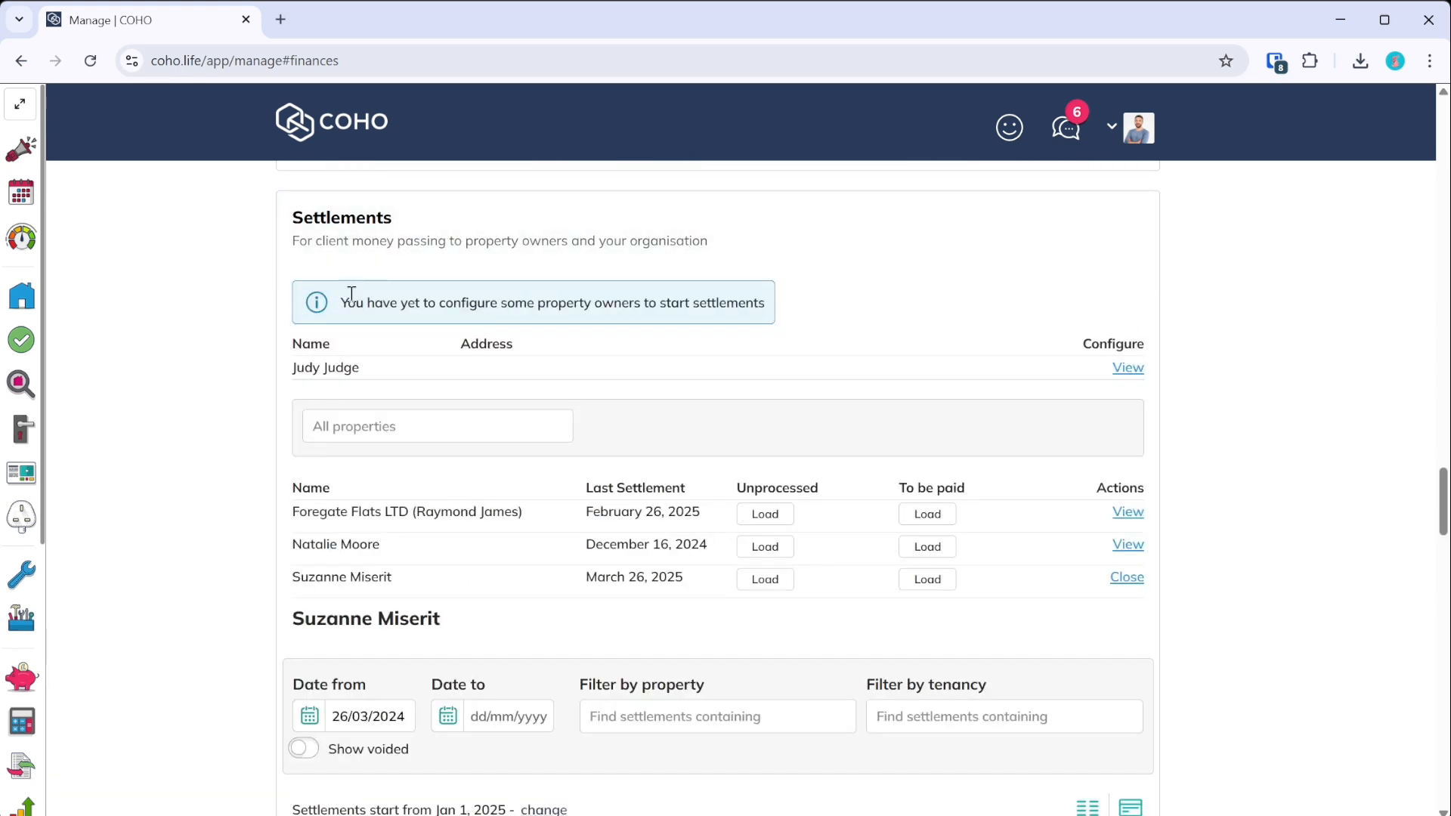
# - Create a settlement for Apartment 1, The Willows and preview it, showing no financial items yet
pyautogui.scroll(-2, 436, 612)
pyautogui.scroll(-2, 436, 614)
pyautogui.click(378, 555)
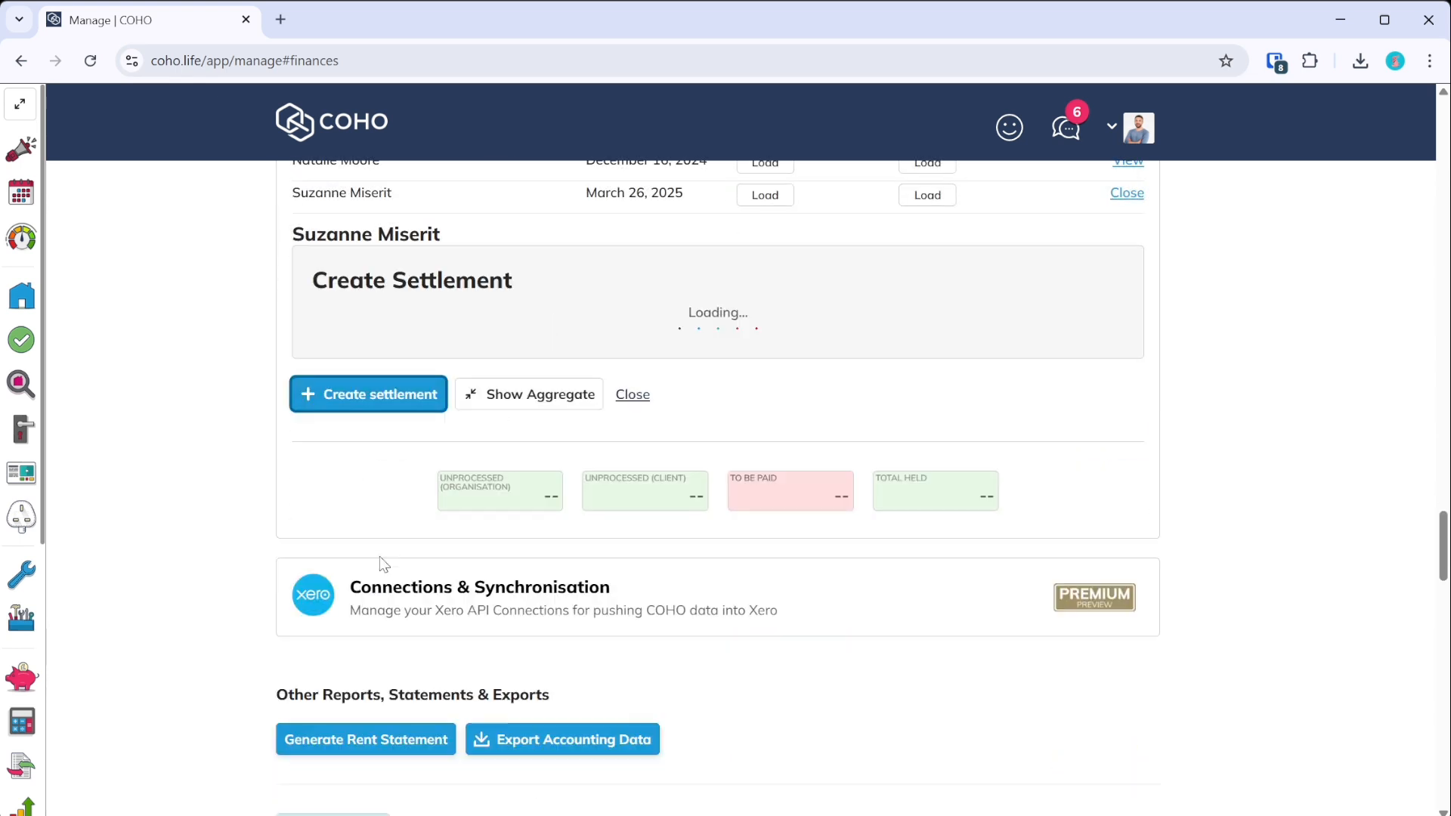
pyautogui.click(374, 804)
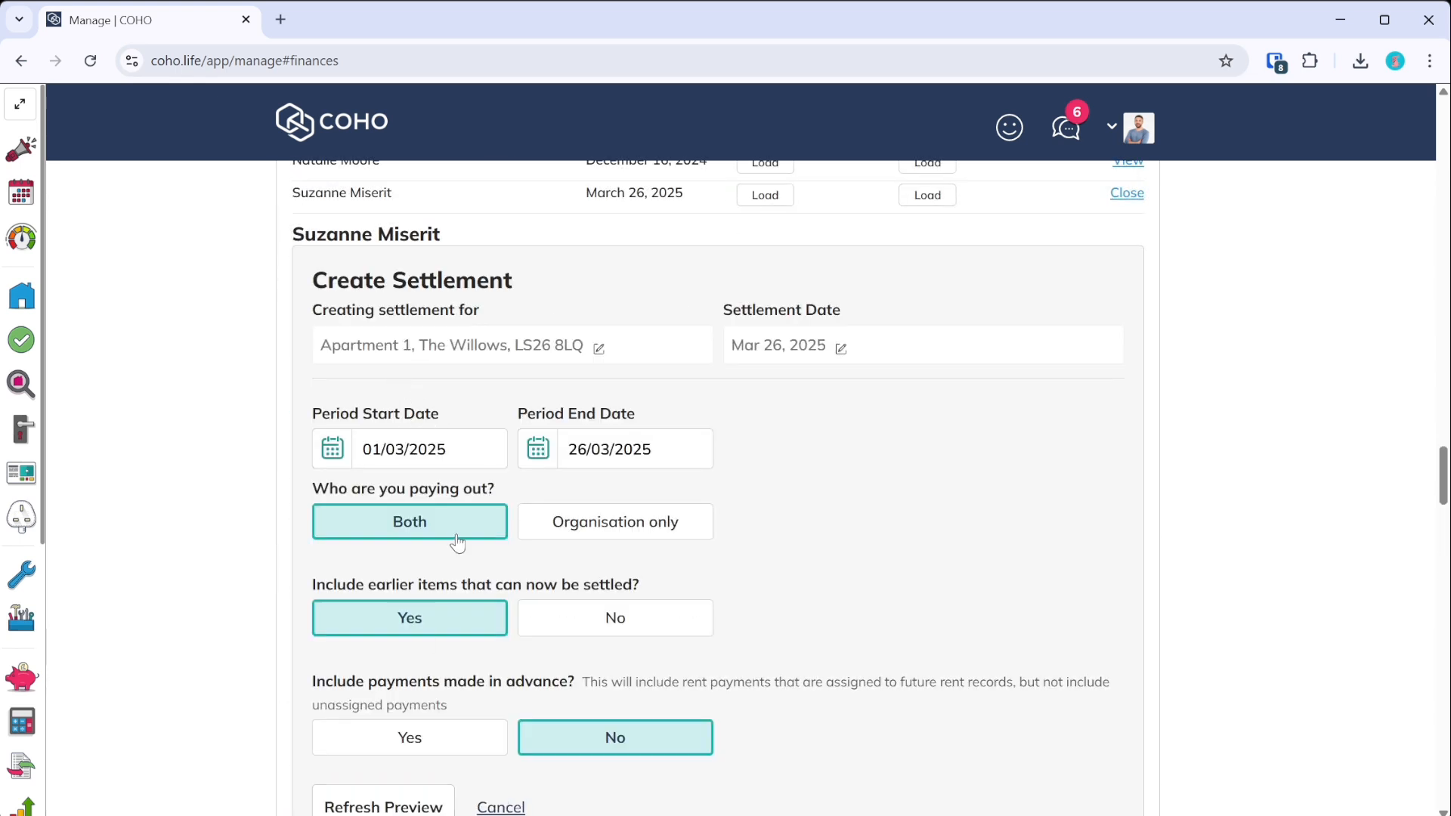
pyautogui.scroll(-4, 463, 533)
pyautogui.scroll(-2, 462, 529)
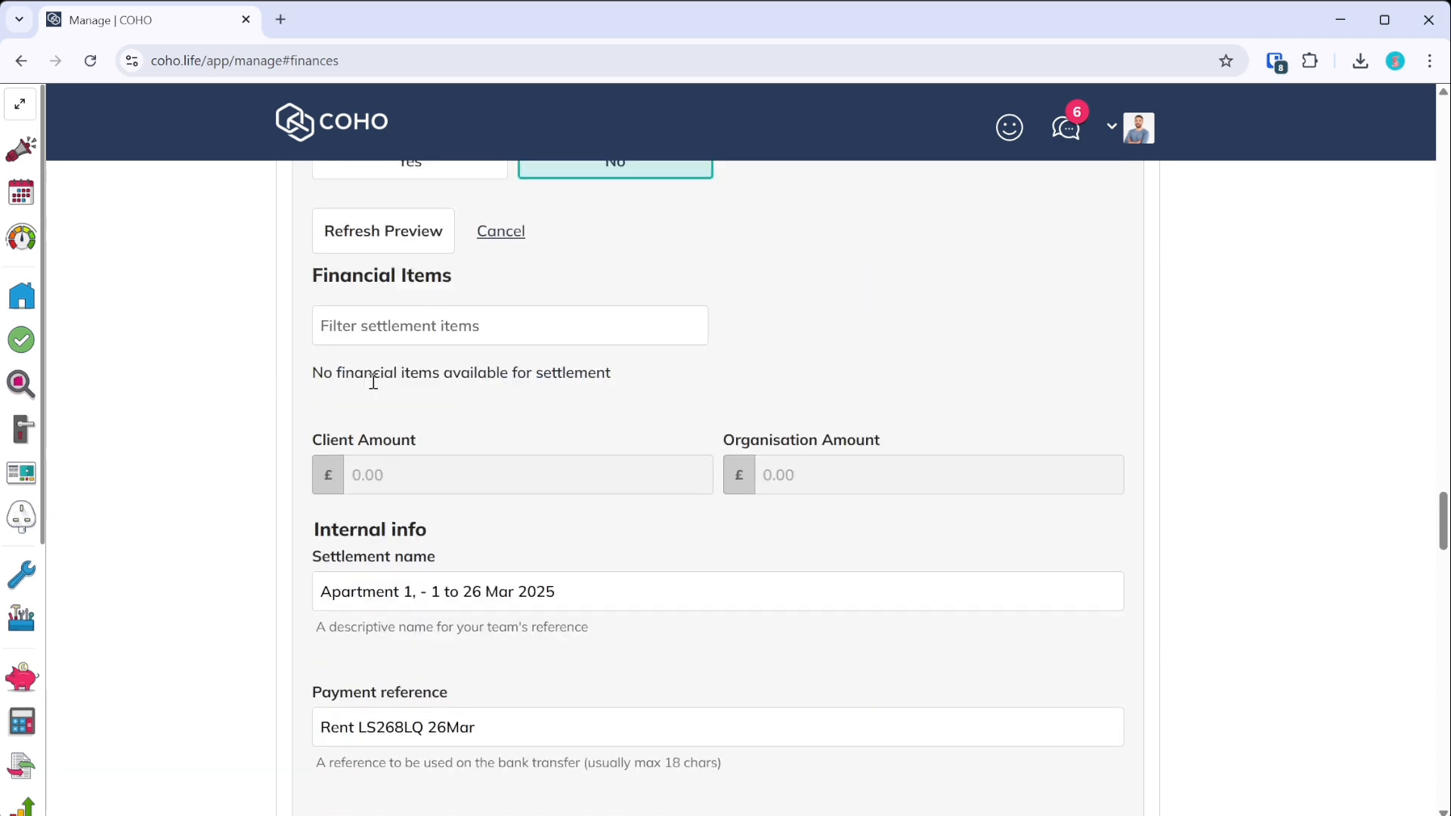
pyautogui.scroll(18, 476, 479)
pyautogui.scroll(-3, 521, 493)
pyautogui.scroll(1, 527, 495)
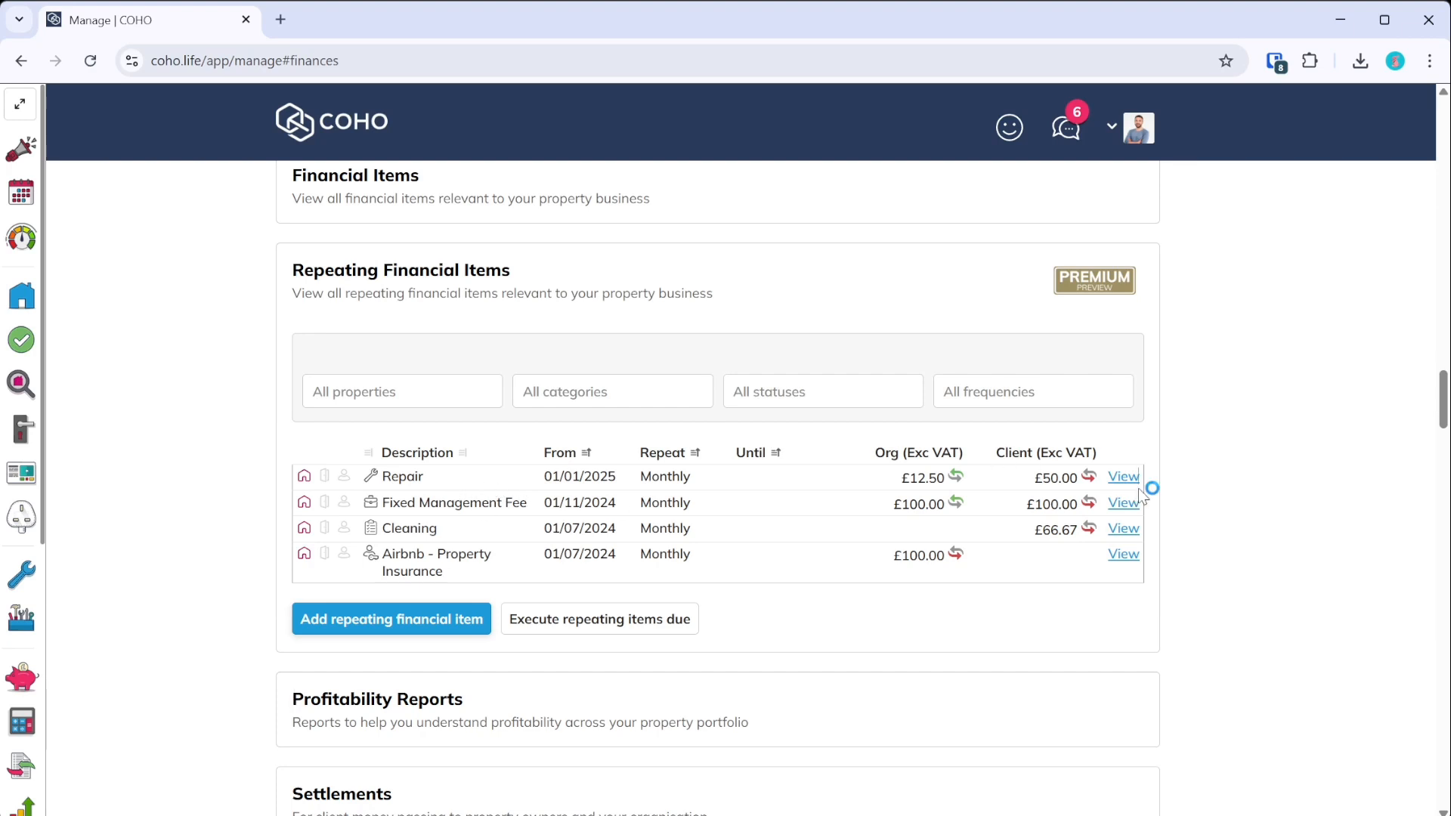
pyautogui.click(1121, 477)
# - Execute and confirm the Repair item's next runs until the next one is due 01/04/2025
pyautogui.scroll(-2, 544, 512)
pyautogui.scroll(-4, 561, 641)
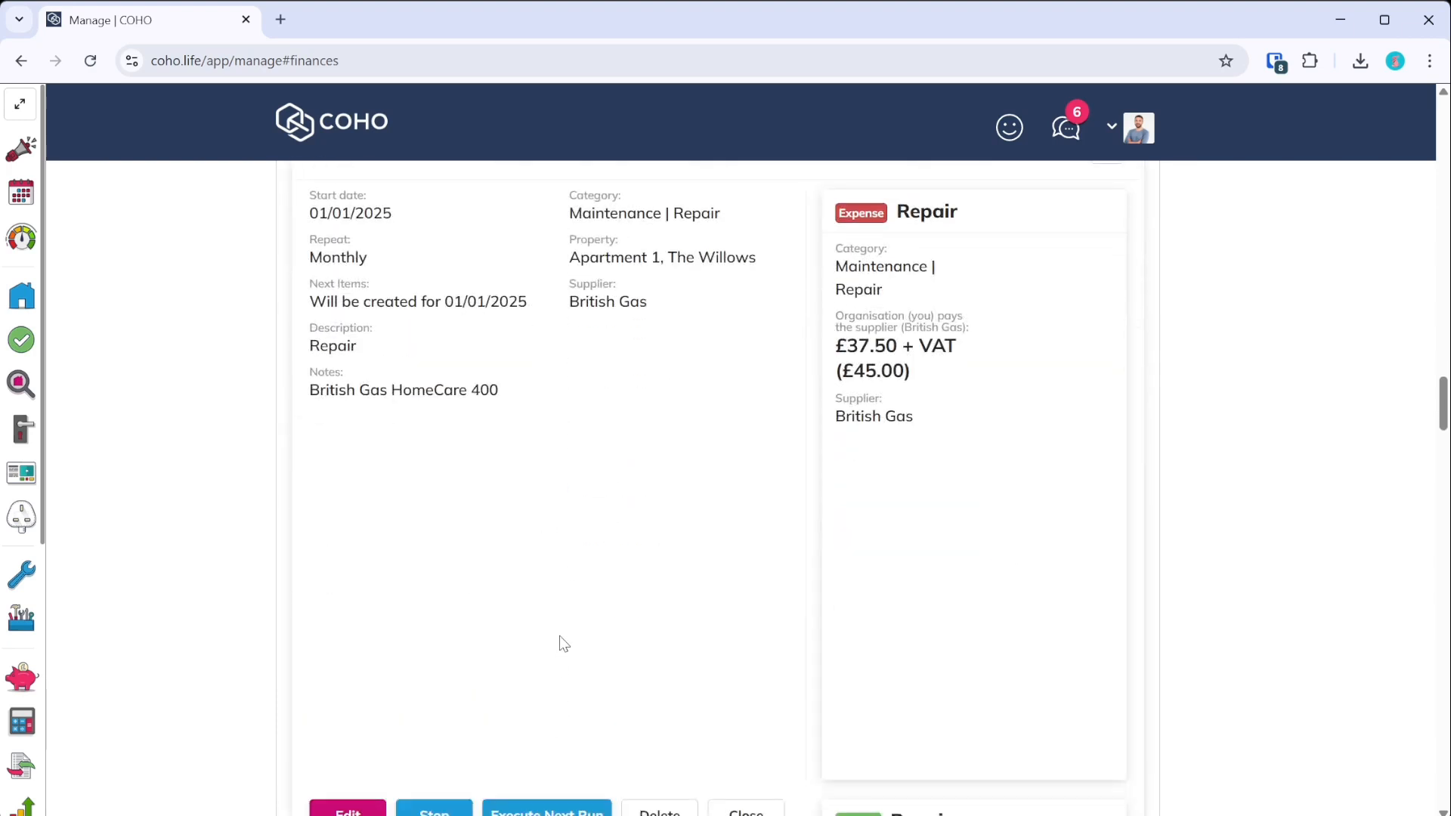
pyautogui.click(555, 616)
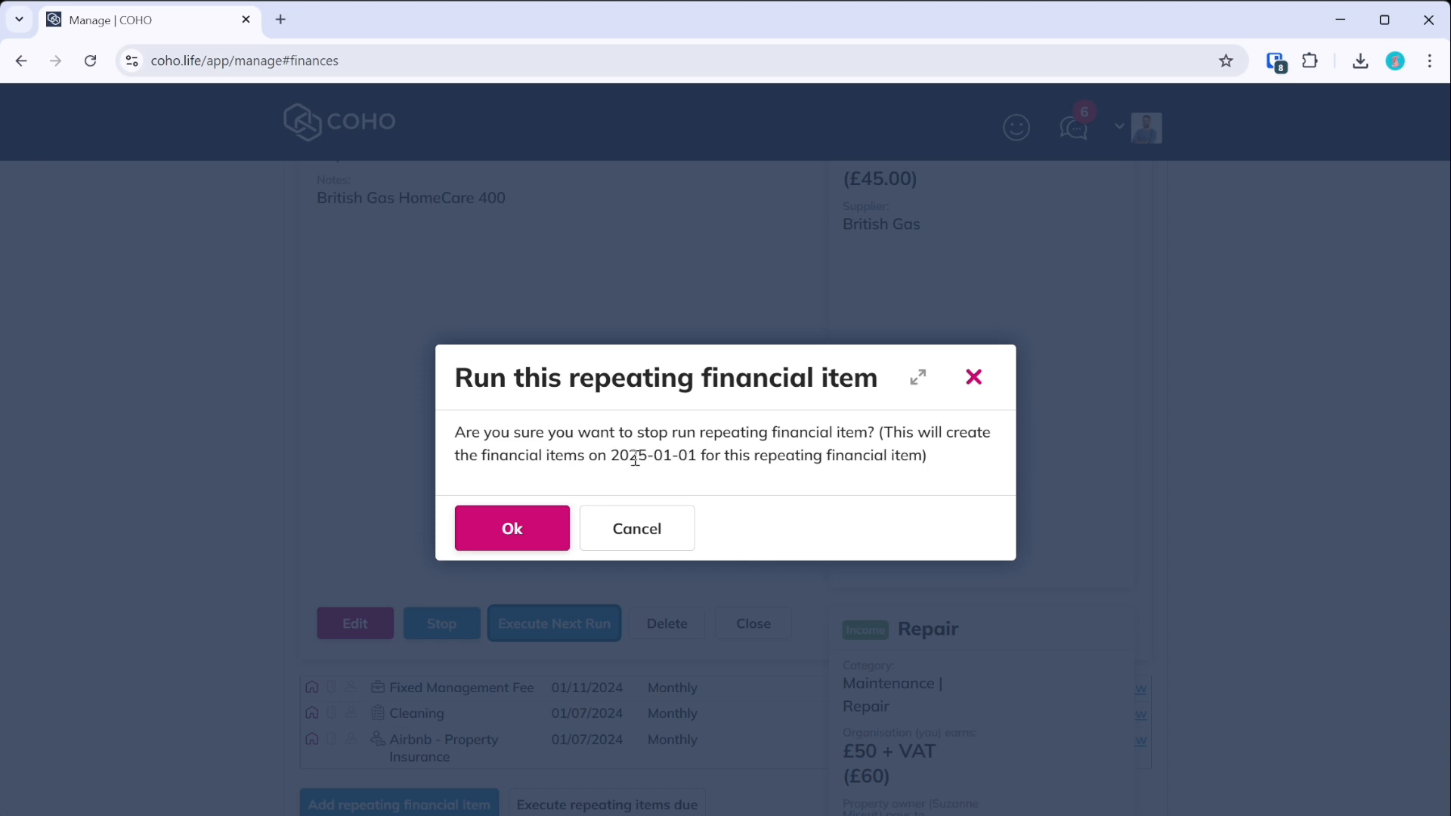
pyautogui.click(558, 518)
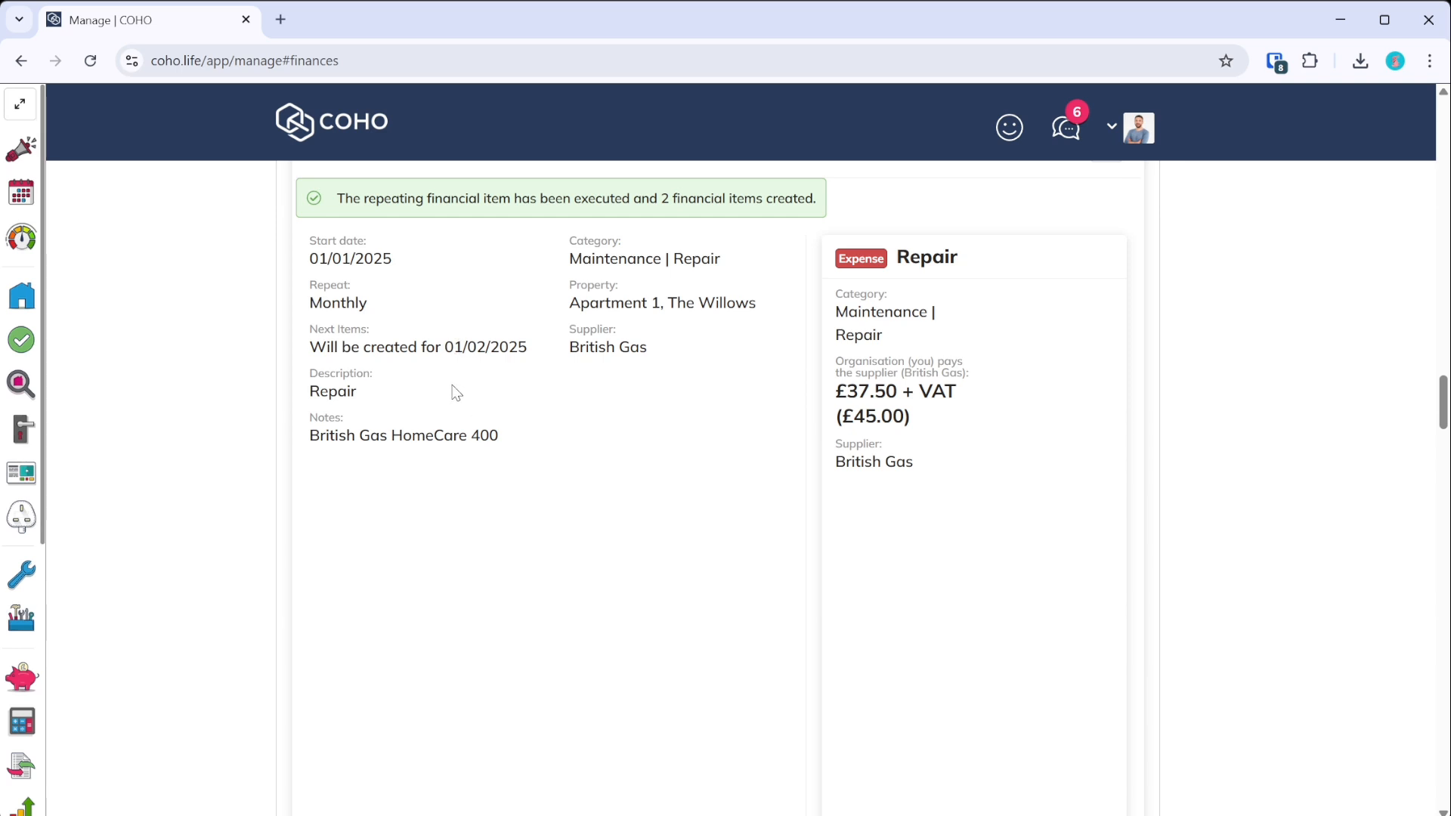
pyautogui.scroll(-5, 457, 347)
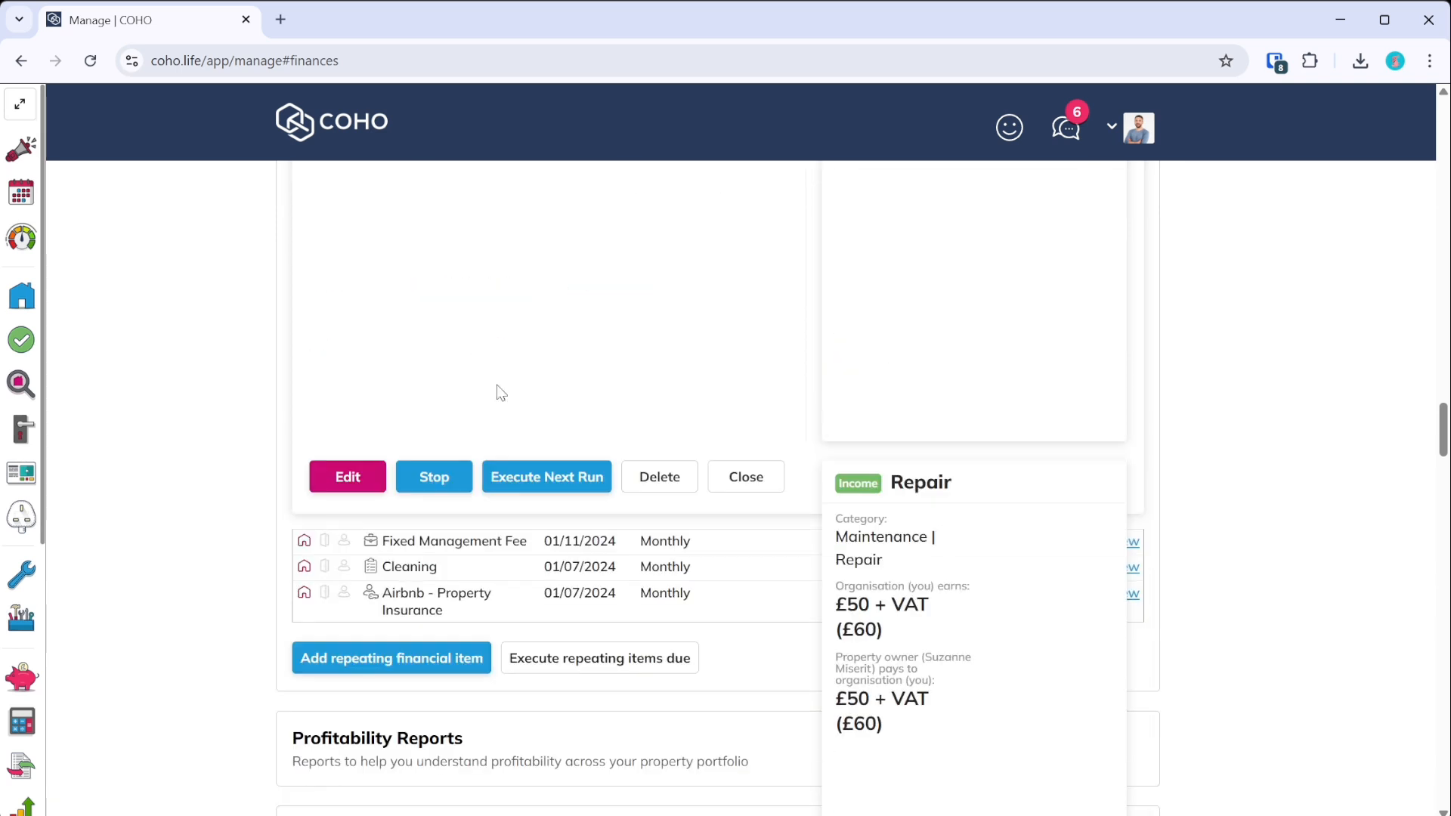
pyautogui.click(533, 467)
pyautogui.click(537, 523)
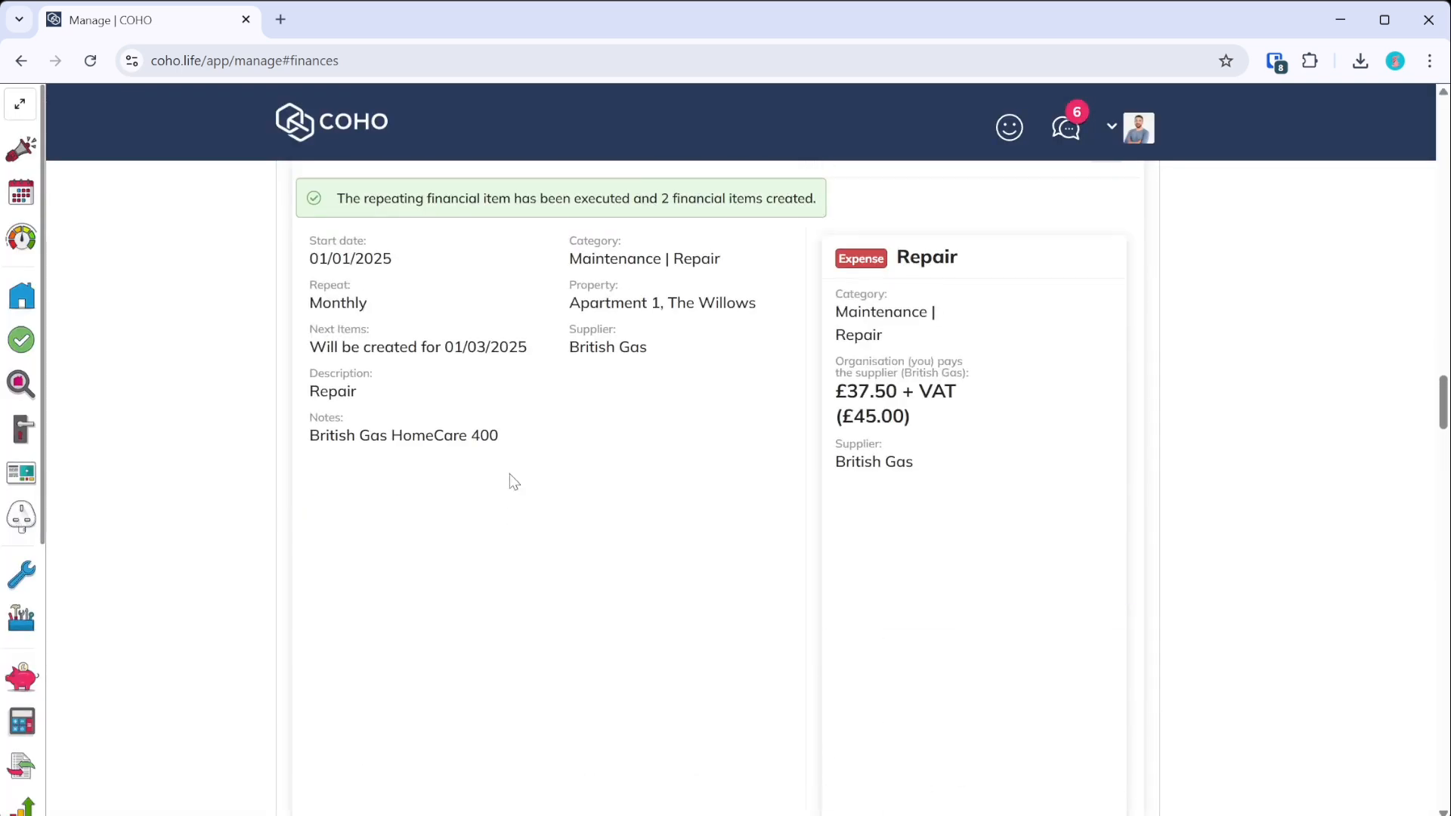
pyautogui.scroll(-5, 519, 342)
pyautogui.click(554, 476)
pyautogui.click(557, 520)
# - Close the Repair panel and reload the table to show the updated Repair row
pyautogui.scroll(3, 638, 431)
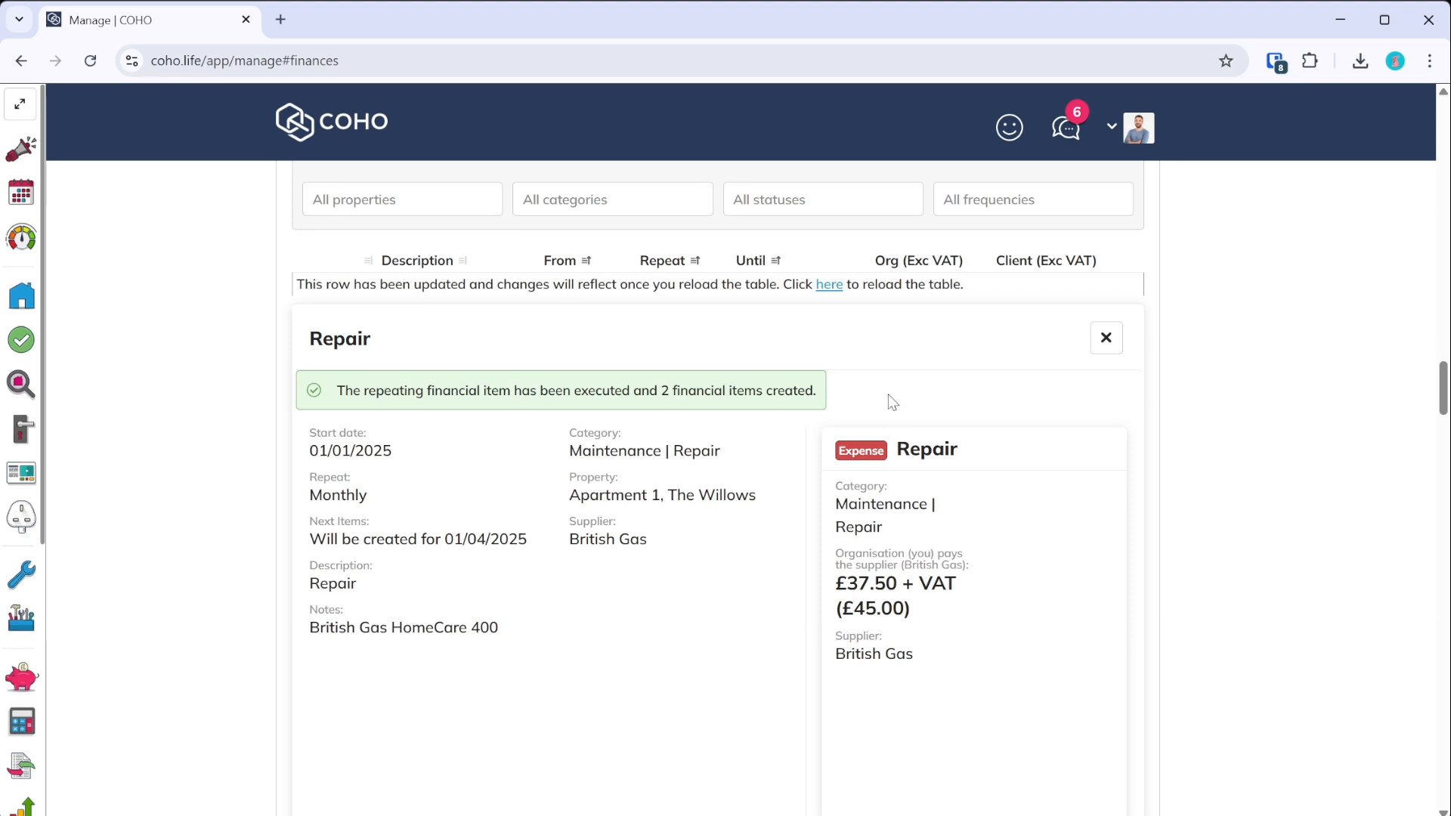
pyautogui.click(1107, 339)
pyautogui.click(829, 285)
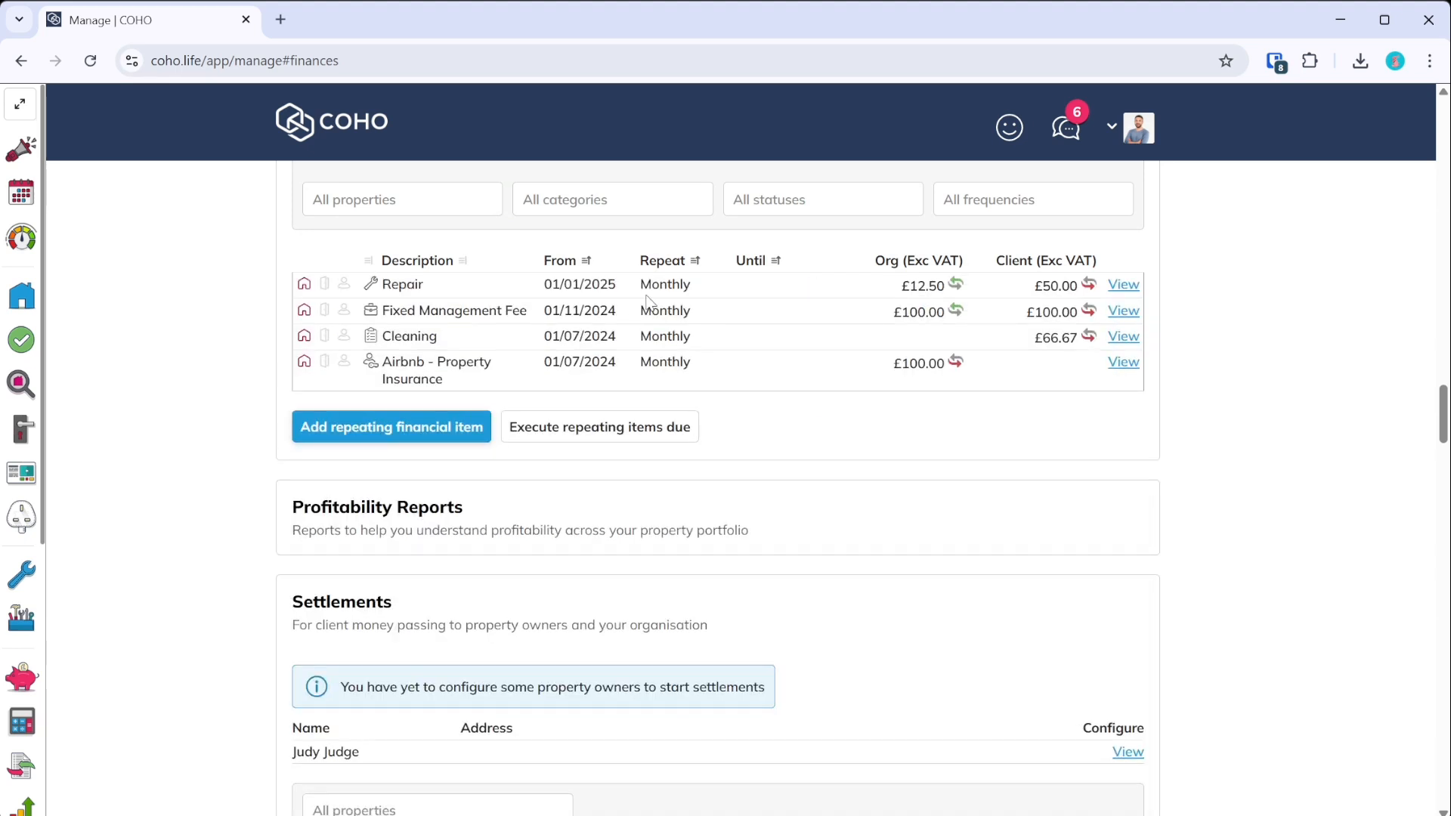
# - Refresh the Apartment 1 settlement preview to list three -£60 Repair items, unticking the third
pyautogui.scroll(-2, 604, 439)
pyautogui.scroll(-15, 605, 438)
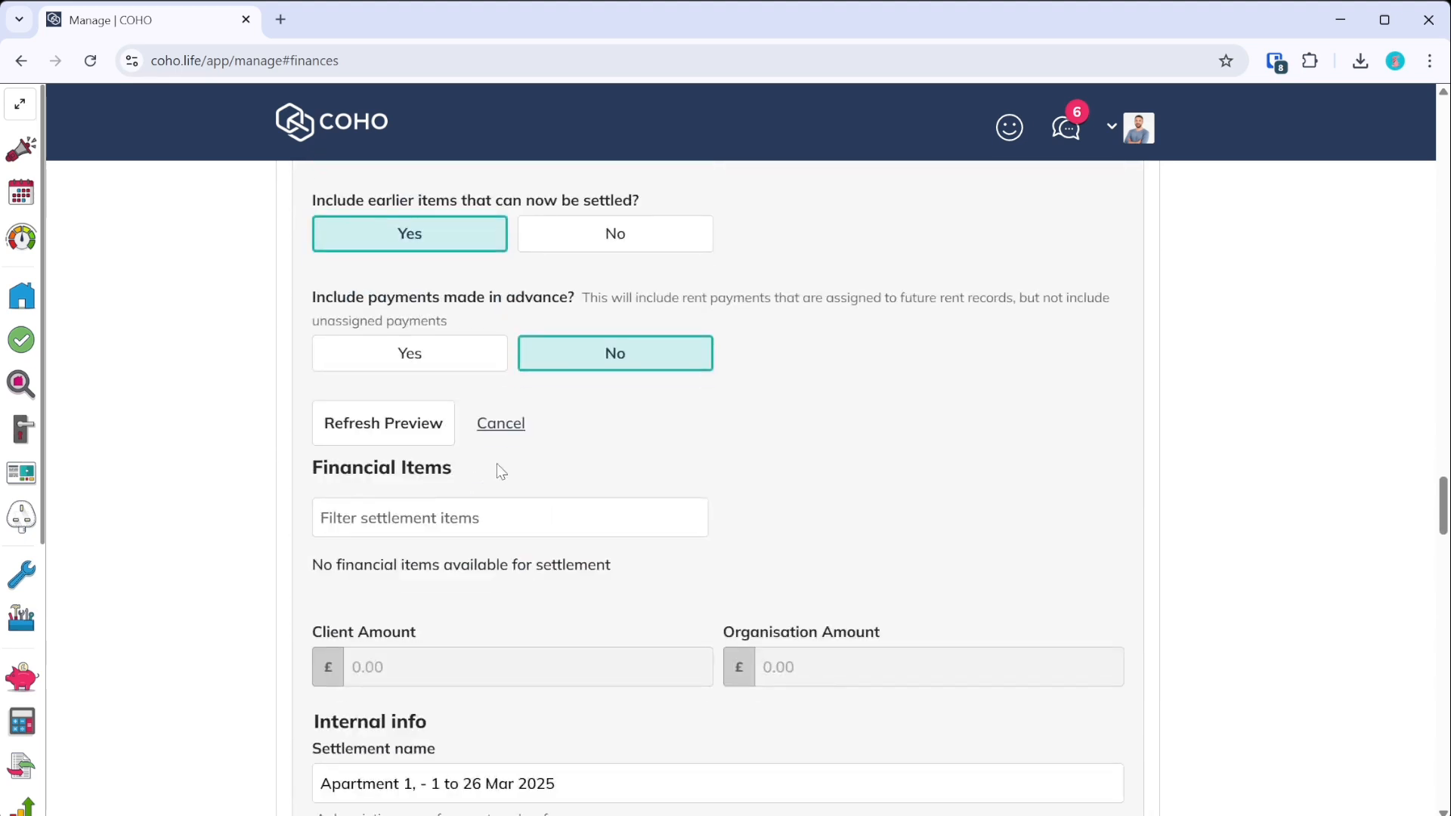
pyautogui.click(405, 437)
pyautogui.scroll(-3, 405, 437)
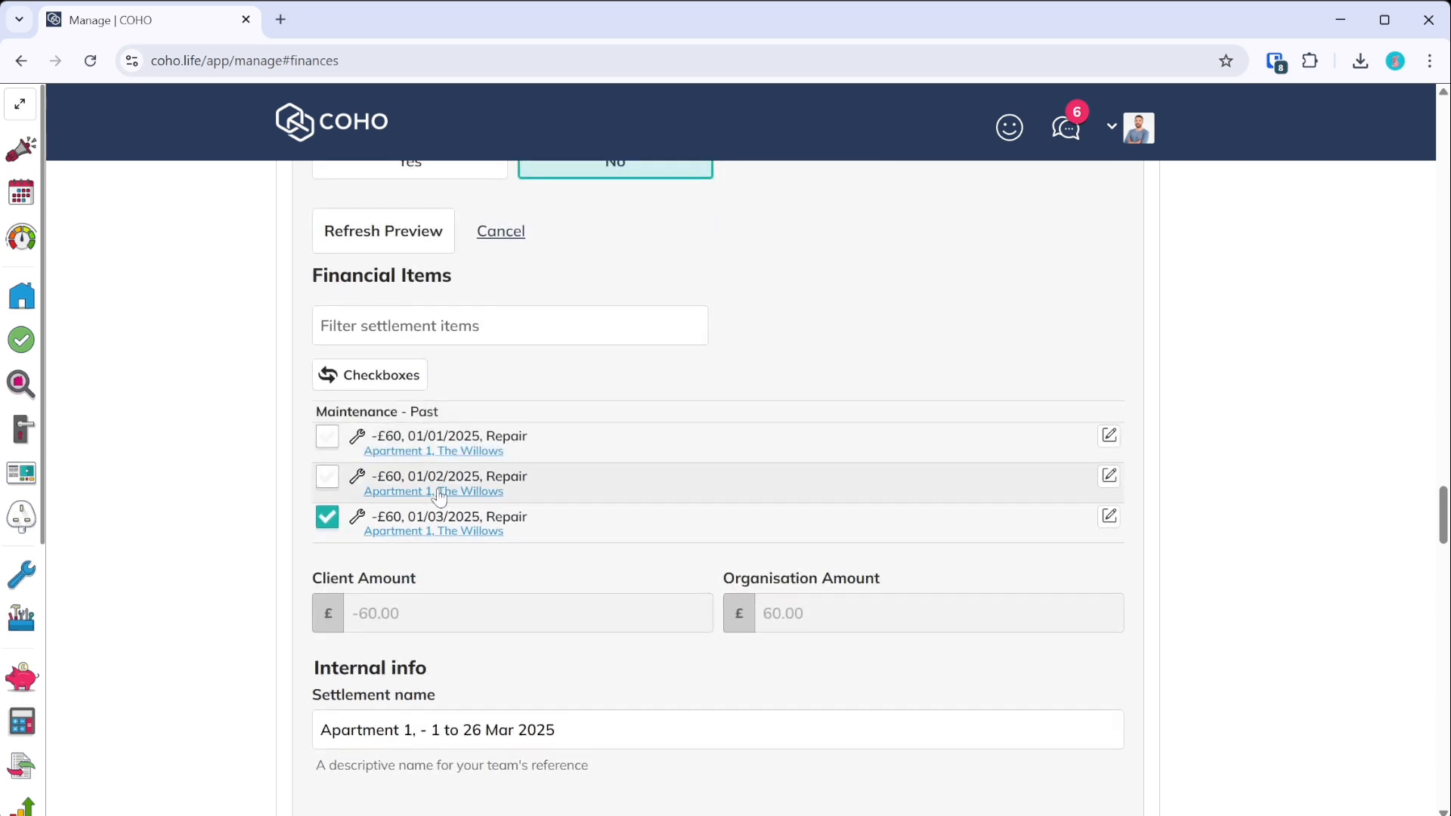
pyautogui.click(327, 517)
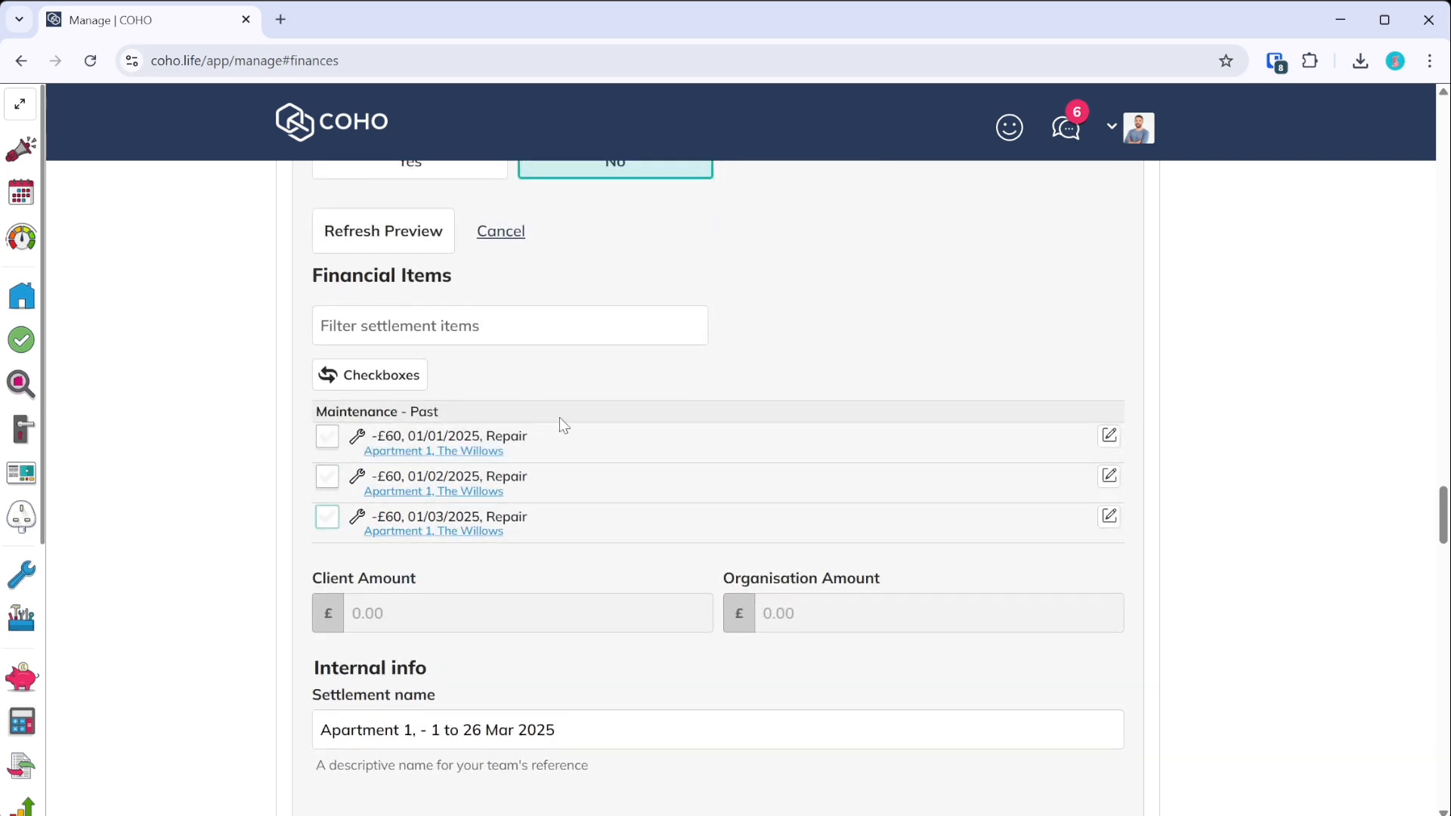
pyautogui.scroll(-3, 647, 429)
pyautogui.scroll(5, 547, 382)
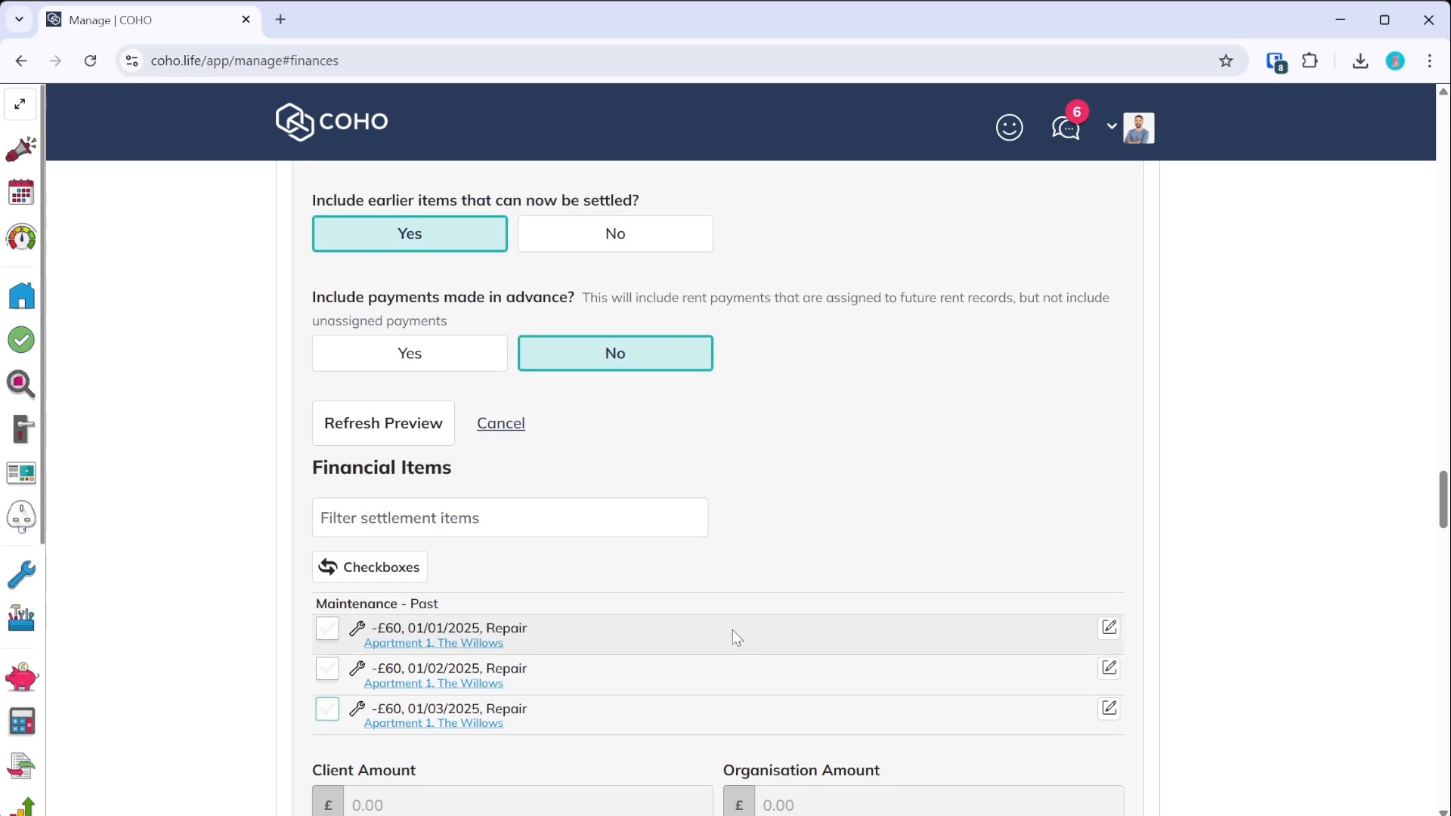
pyautogui.scroll(8, 696, 624)
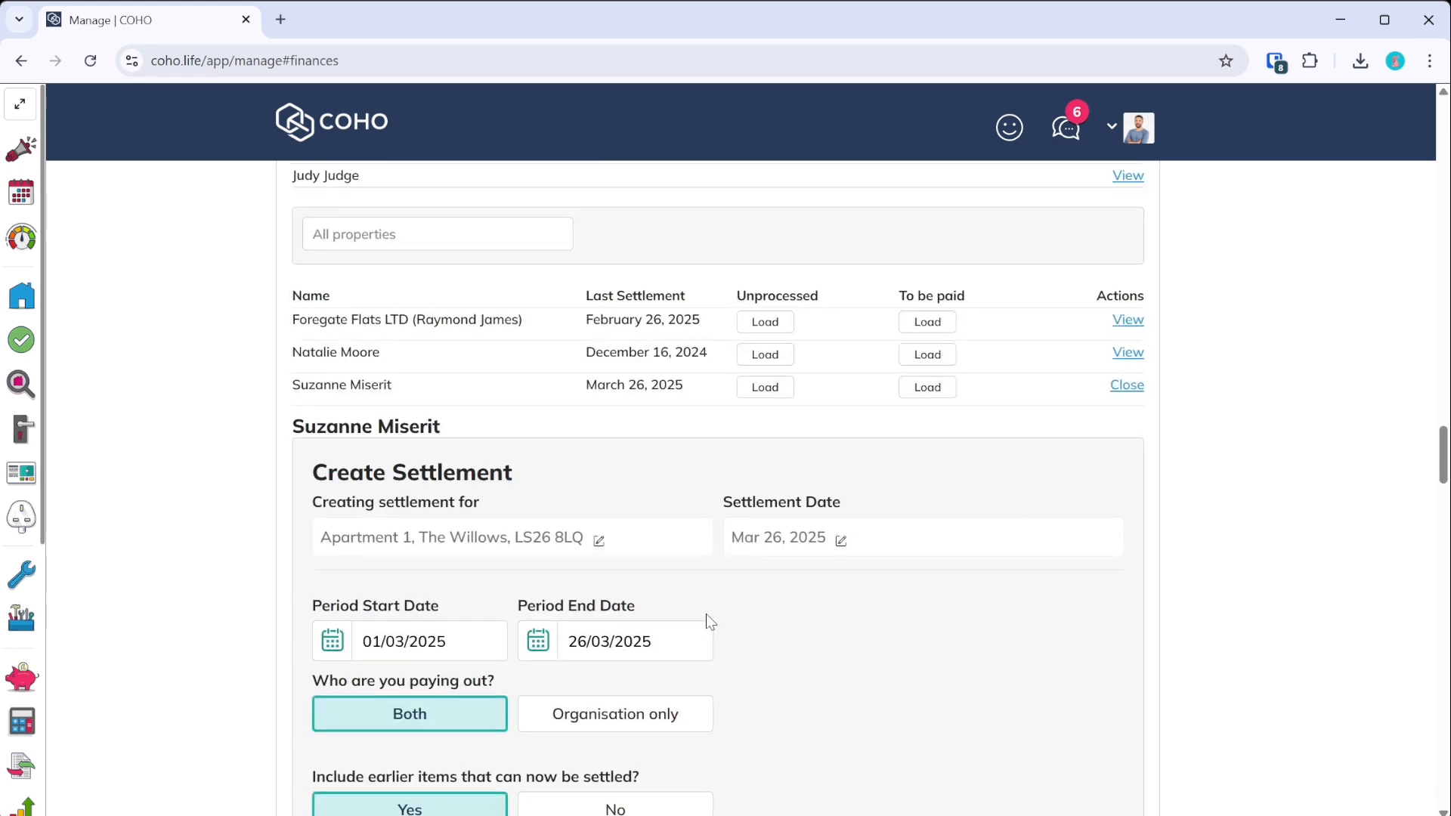
pyautogui.scroll(10, 707, 618)
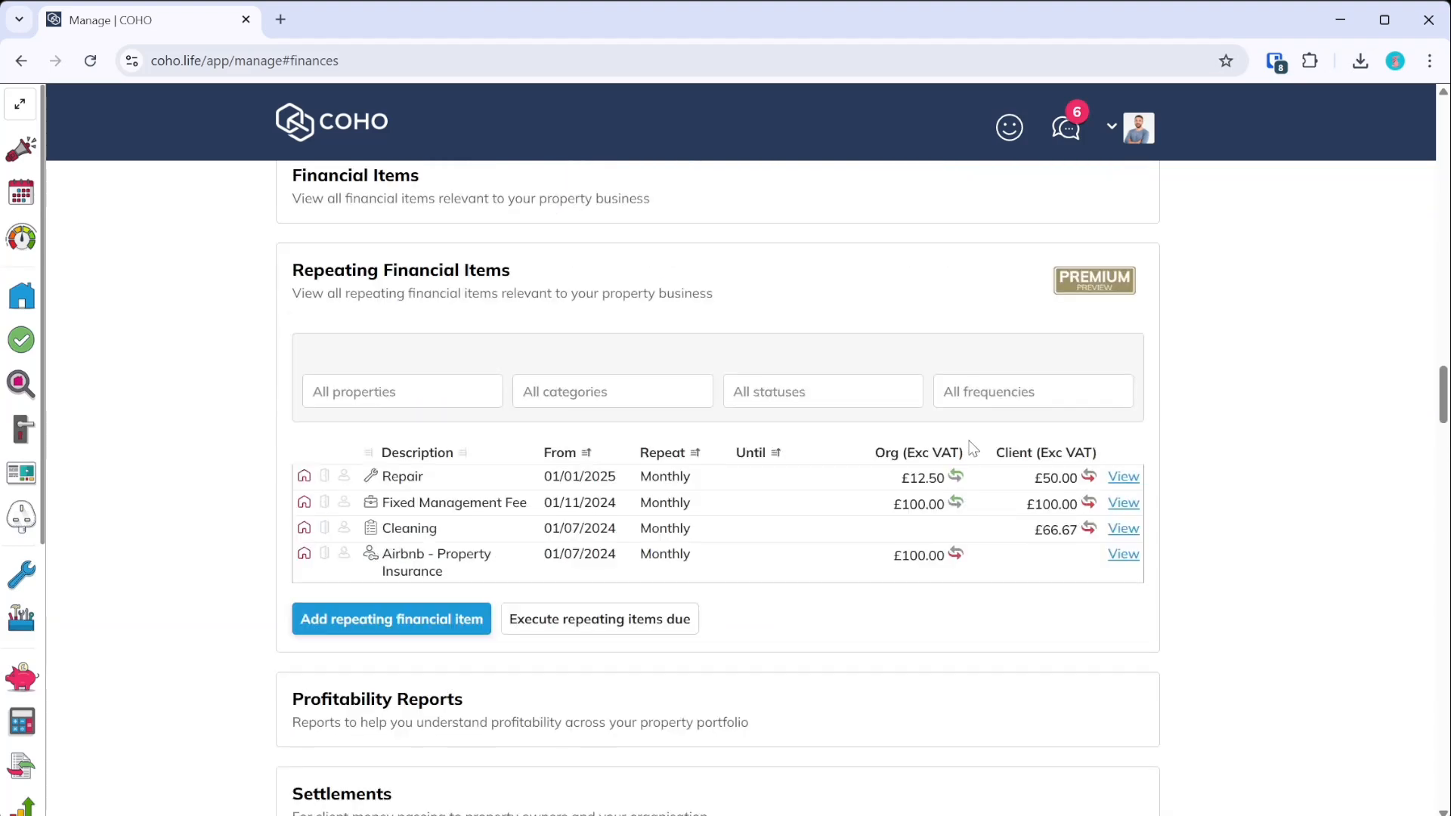
# - Inspect the Repair item's Repeating Details in edit mode, cancel, and collapse Repeating Financial Items
pyautogui.click(1123, 477)
pyautogui.scroll(-3, 904, 534)
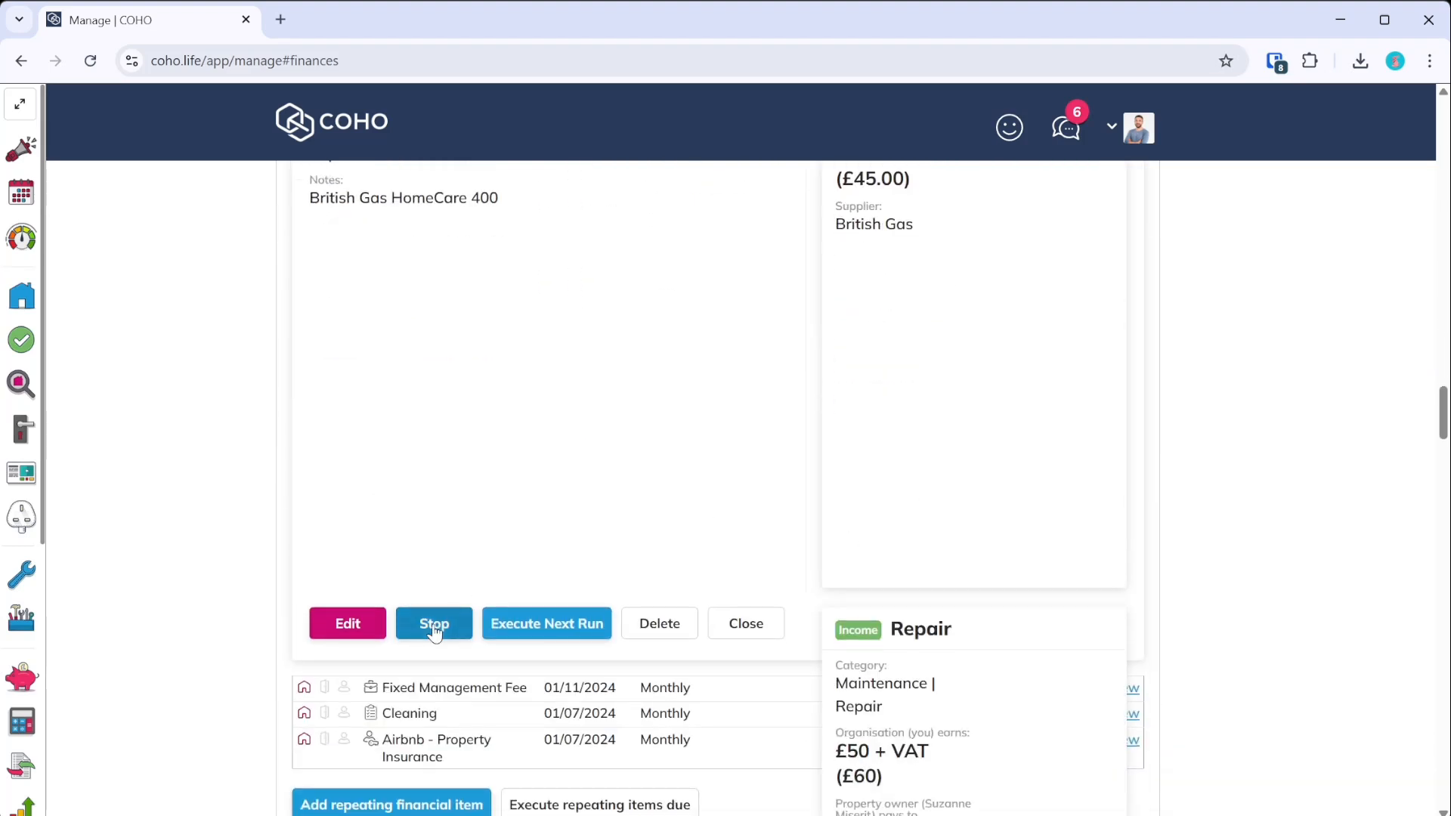
pyautogui.click(348, 623)
pyautogui.scroll(-18, 514, 535)
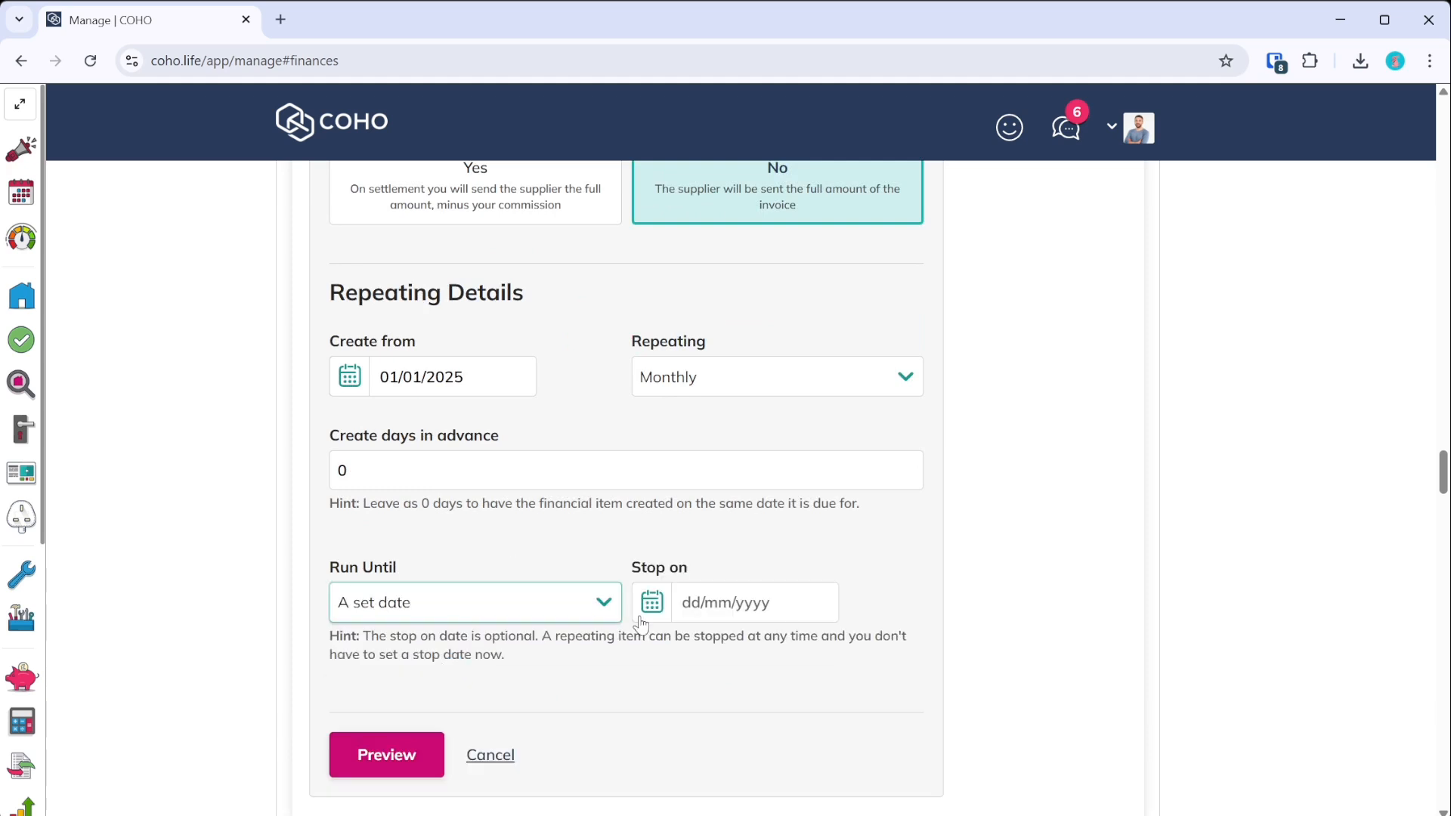
pyautogui.click(491, 755)
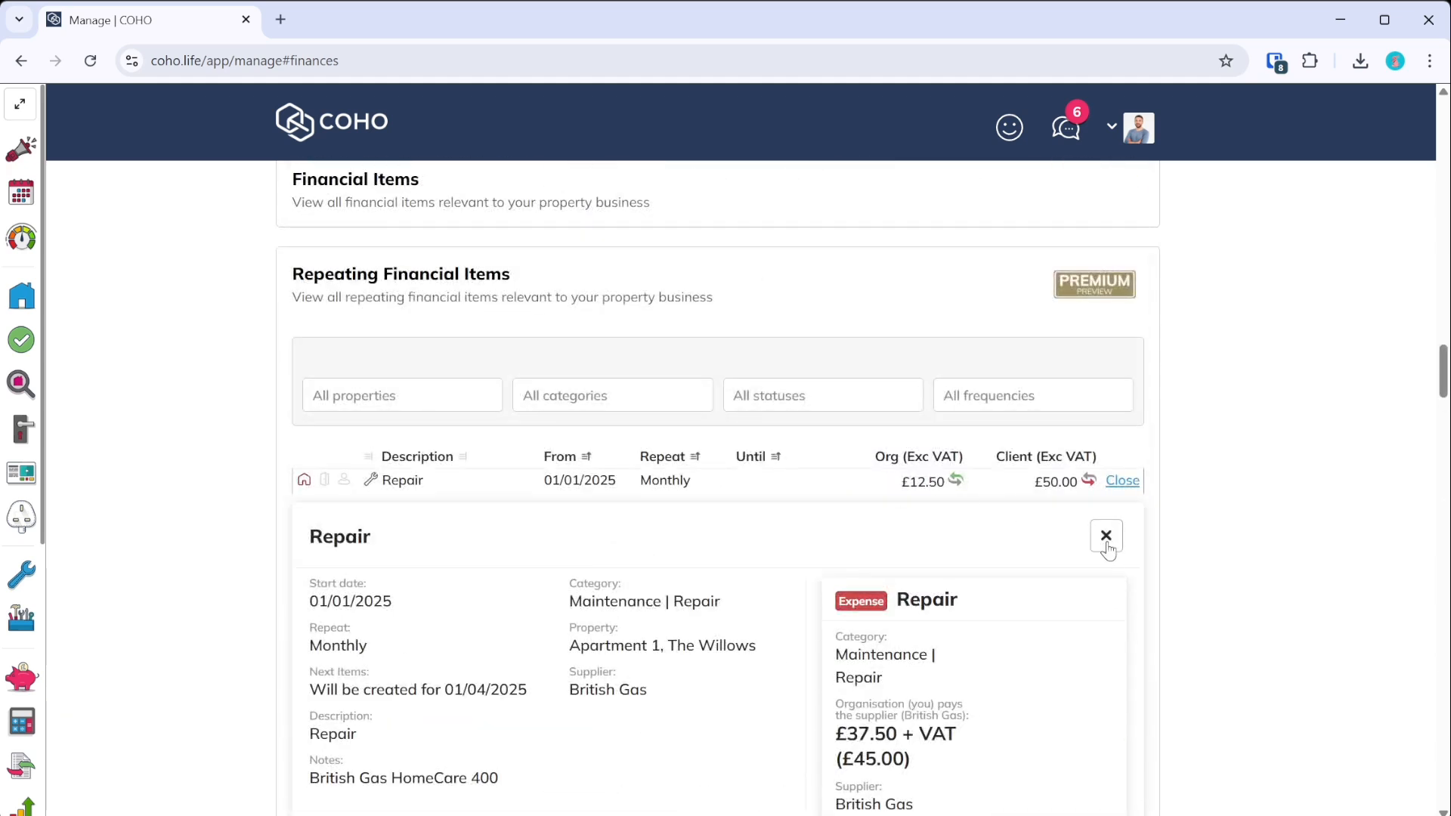
pyautogui.click(1105, 536)
pyautogui.scroll(3, 692, 591)
pyautogui.click(507, 461)
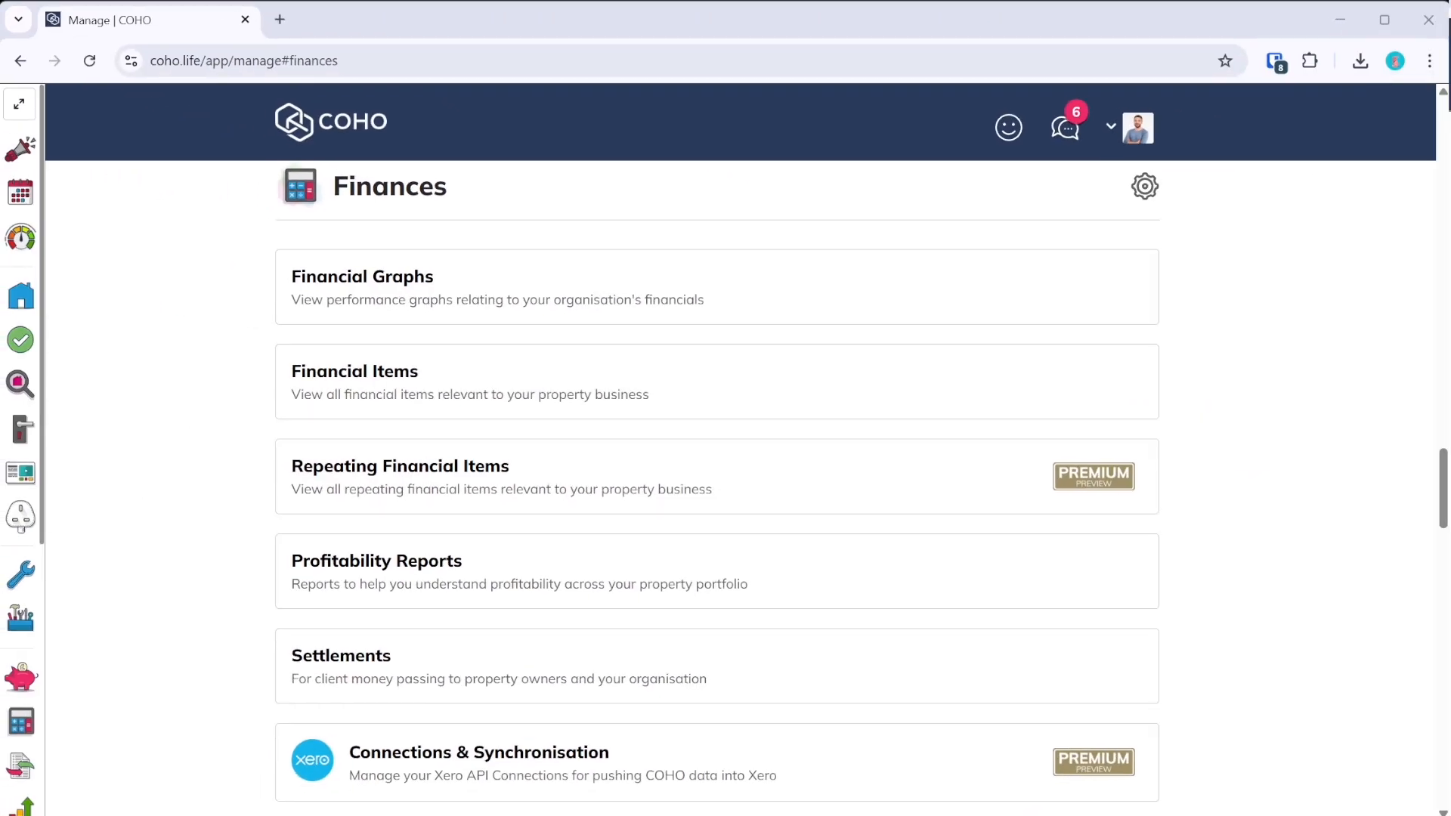
pyautogui.click(1354, 677)
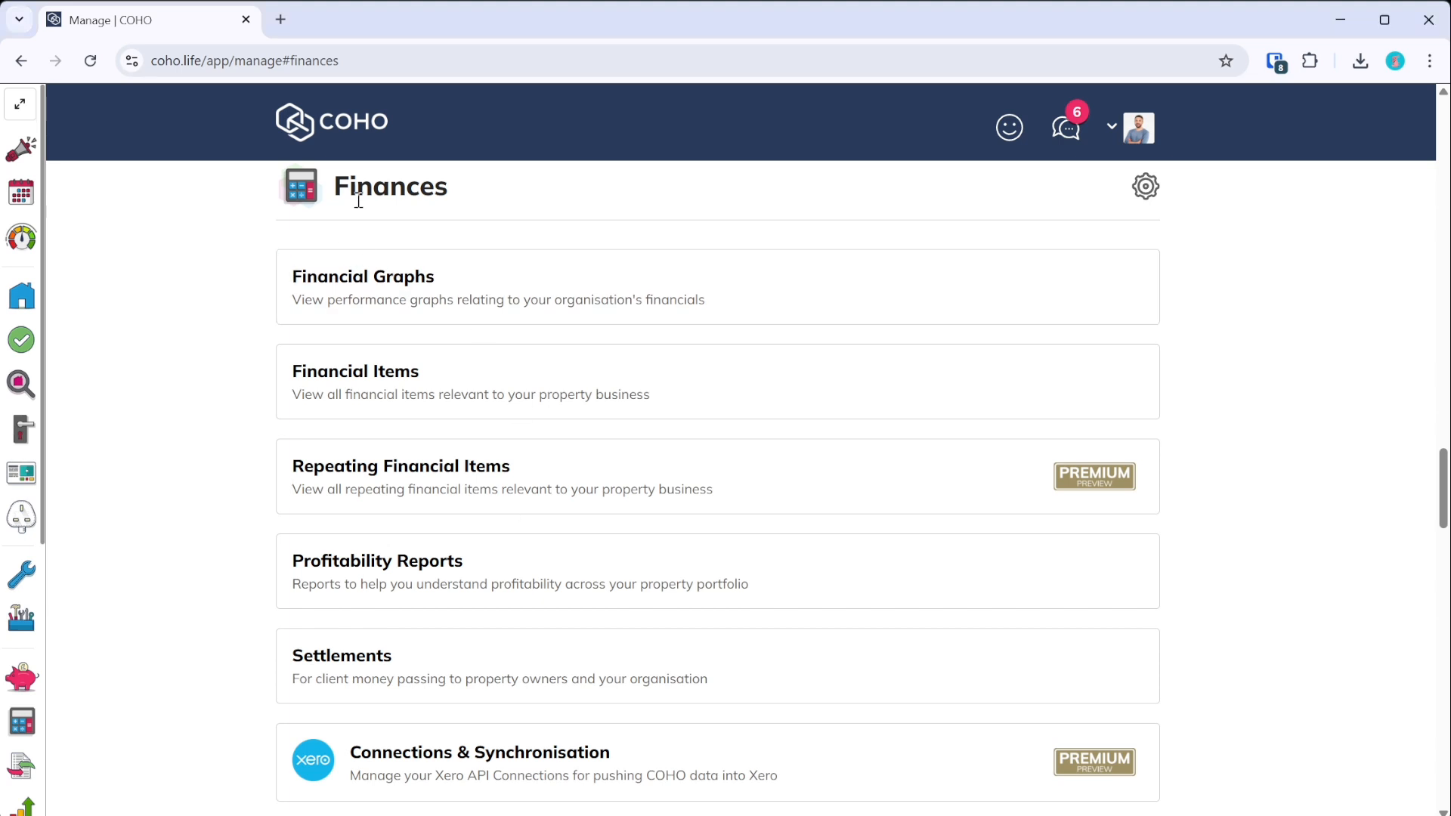
pyautogui.click(27, 731)
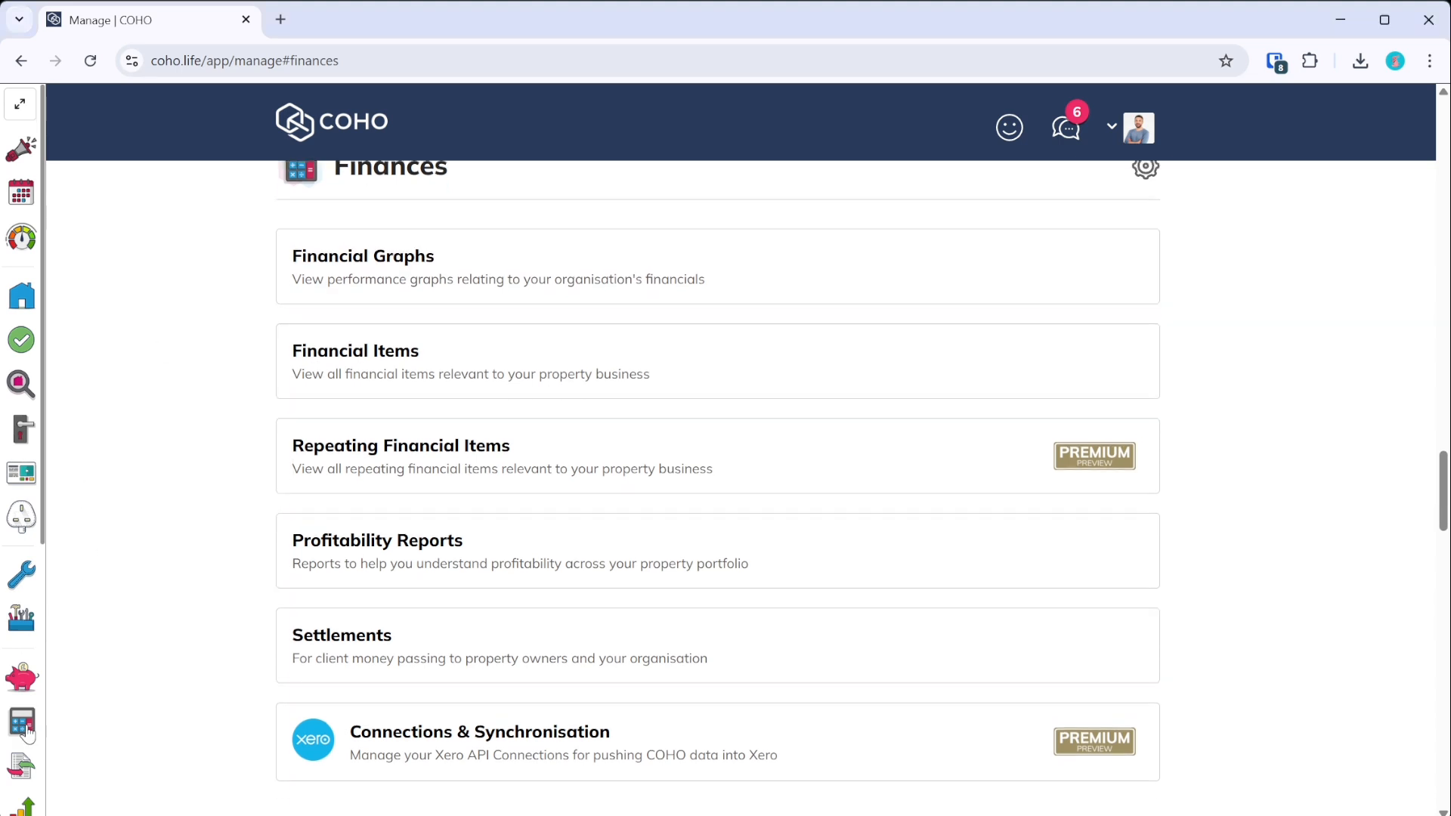
# - Filter Financial Items to supplier British Gas from 01/01/2025, listing three -£37.50 Repairs
pyautogui.click(366, 379)
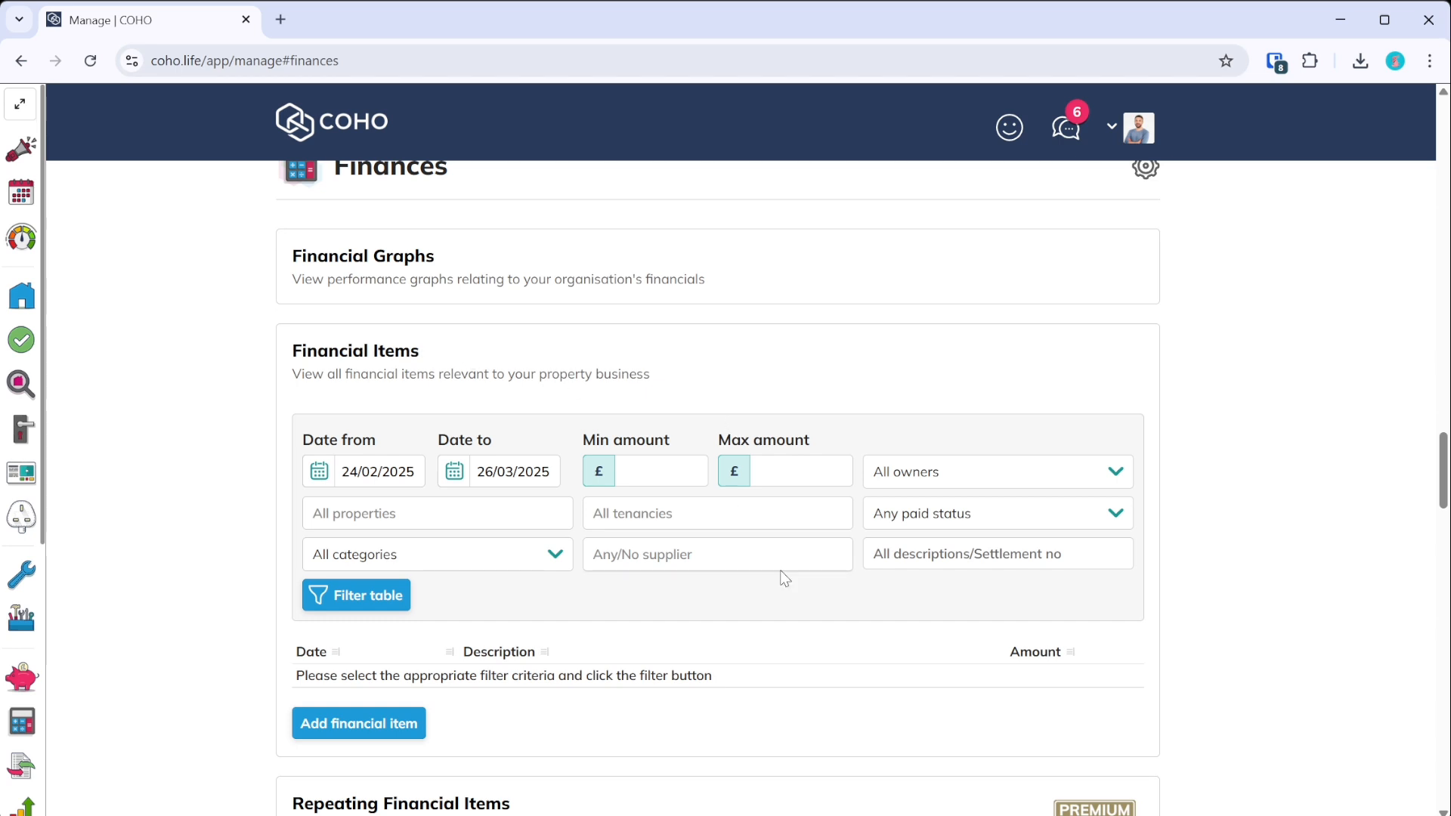
pyautogui.click(680, 565)
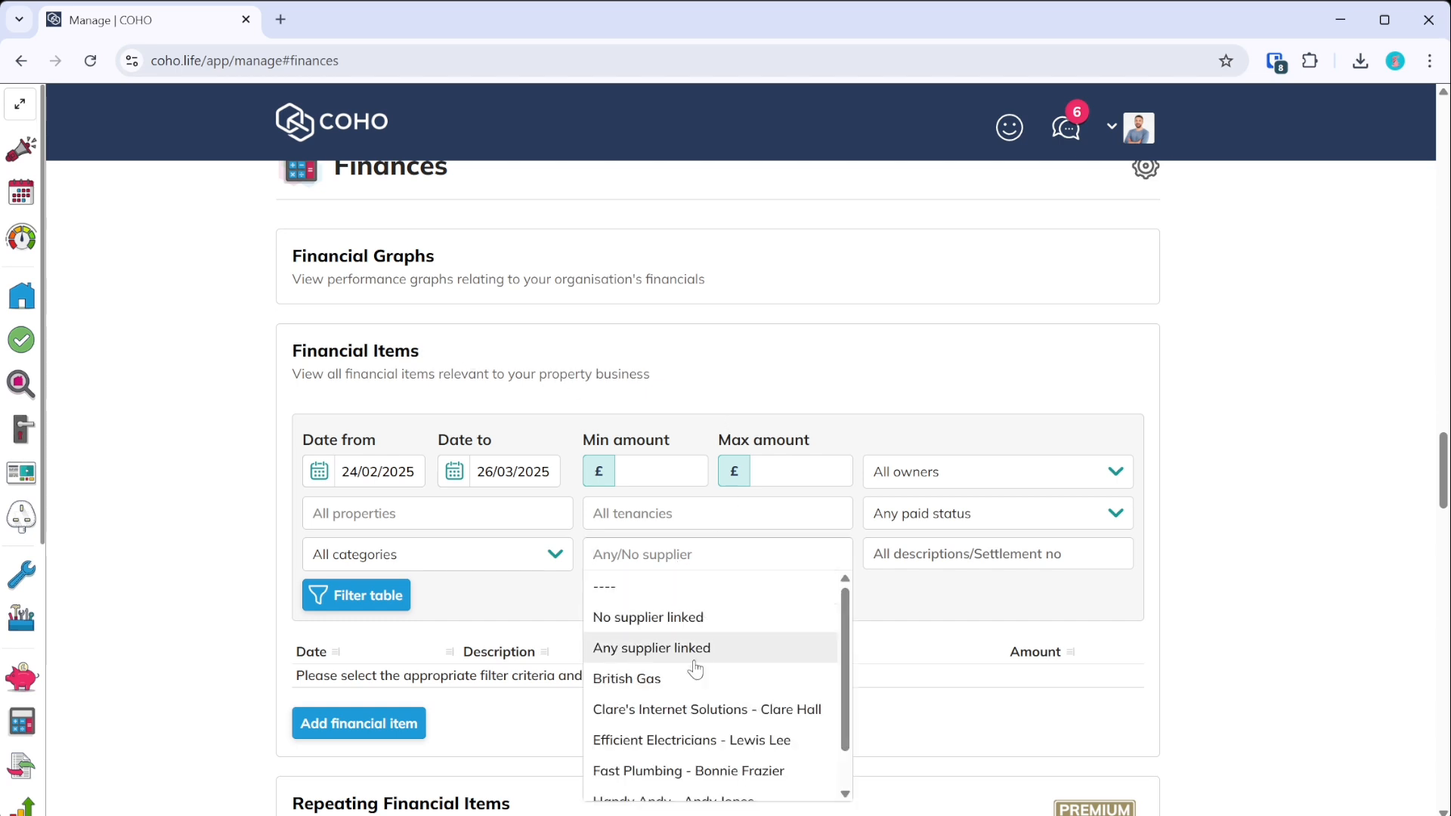
pyautogui.click(672, 669)
pyautogui.click(374, 471)
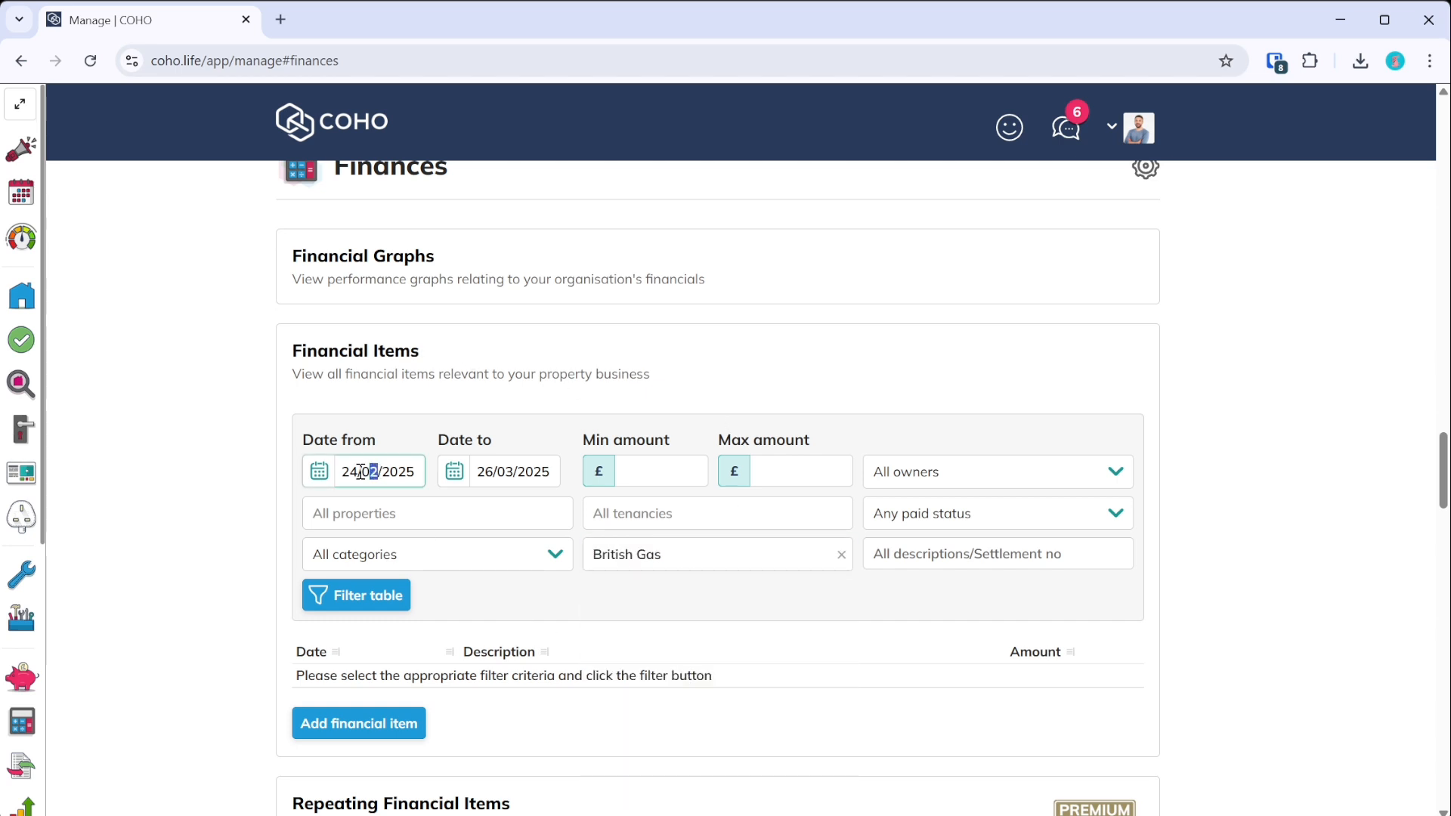
pyautogui.click(361, 471)
pyautogui.click(521, 482)
pyautogui.click(405, 609)
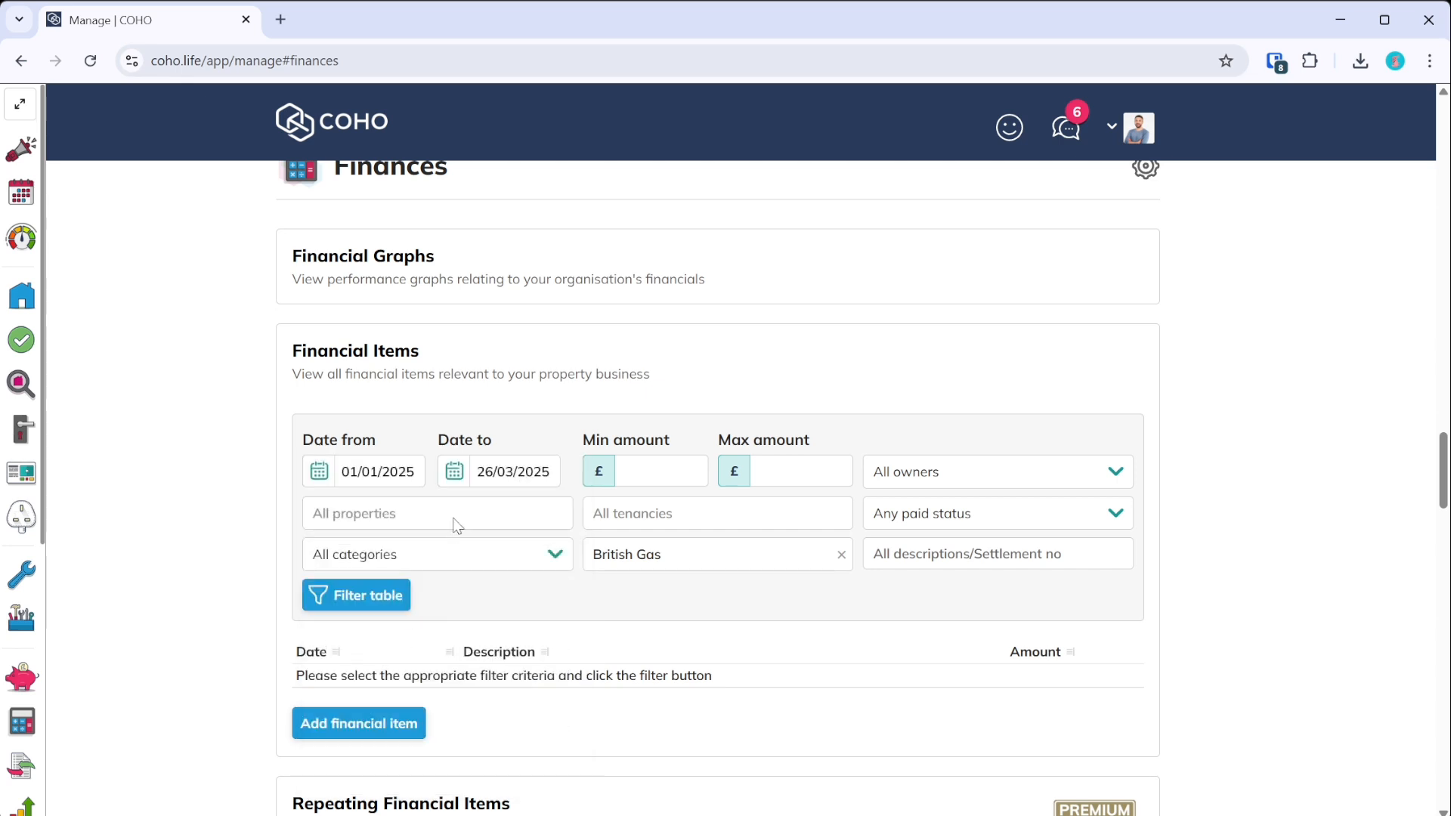
pyautogui.click(391, 594)
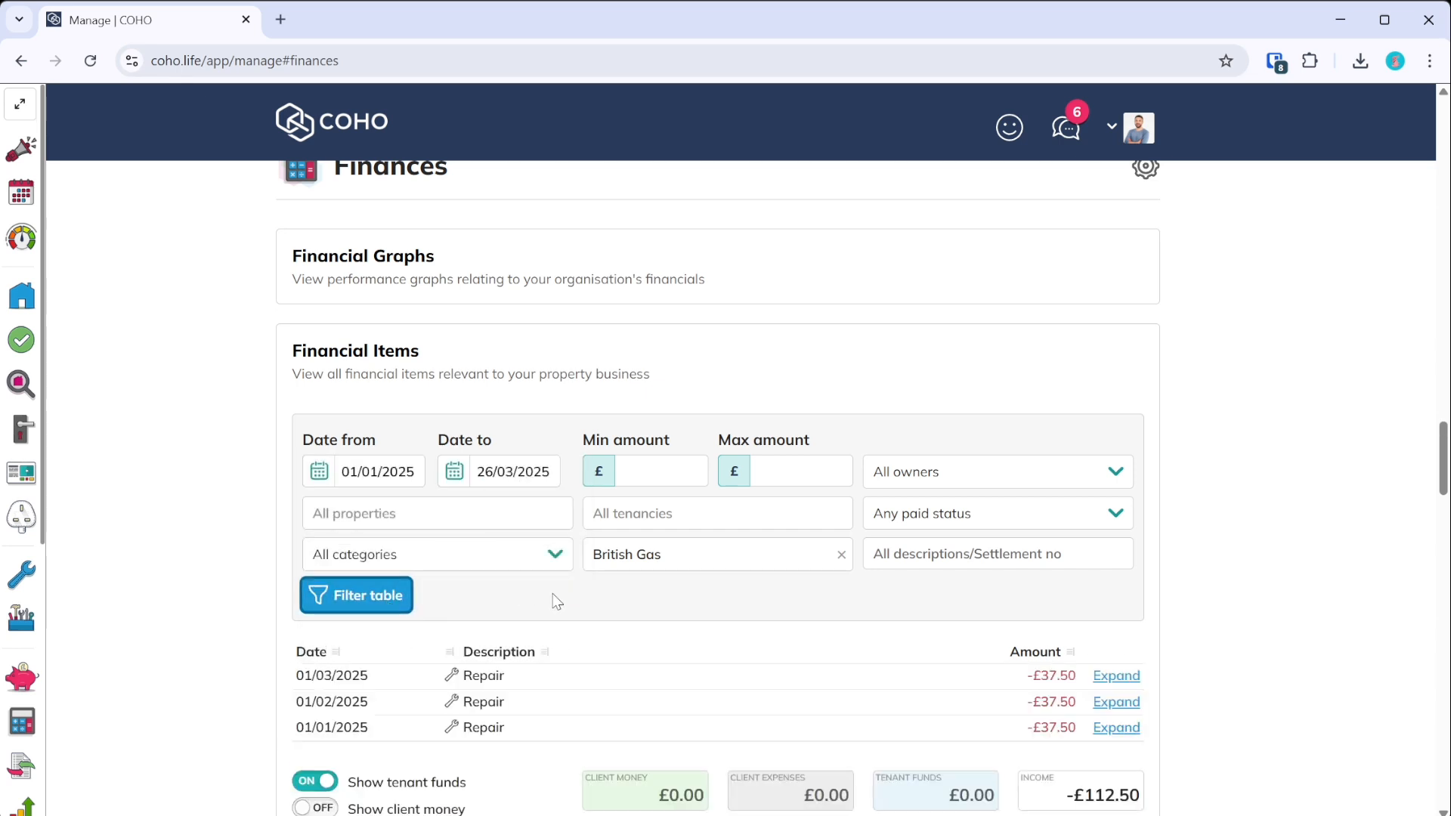
pyautogui.scroll(-2, 563, 593)
# - Expand the 01/01/2025 Repair entry and review its British Gas expense details
pyautogui.click(1116, 535)
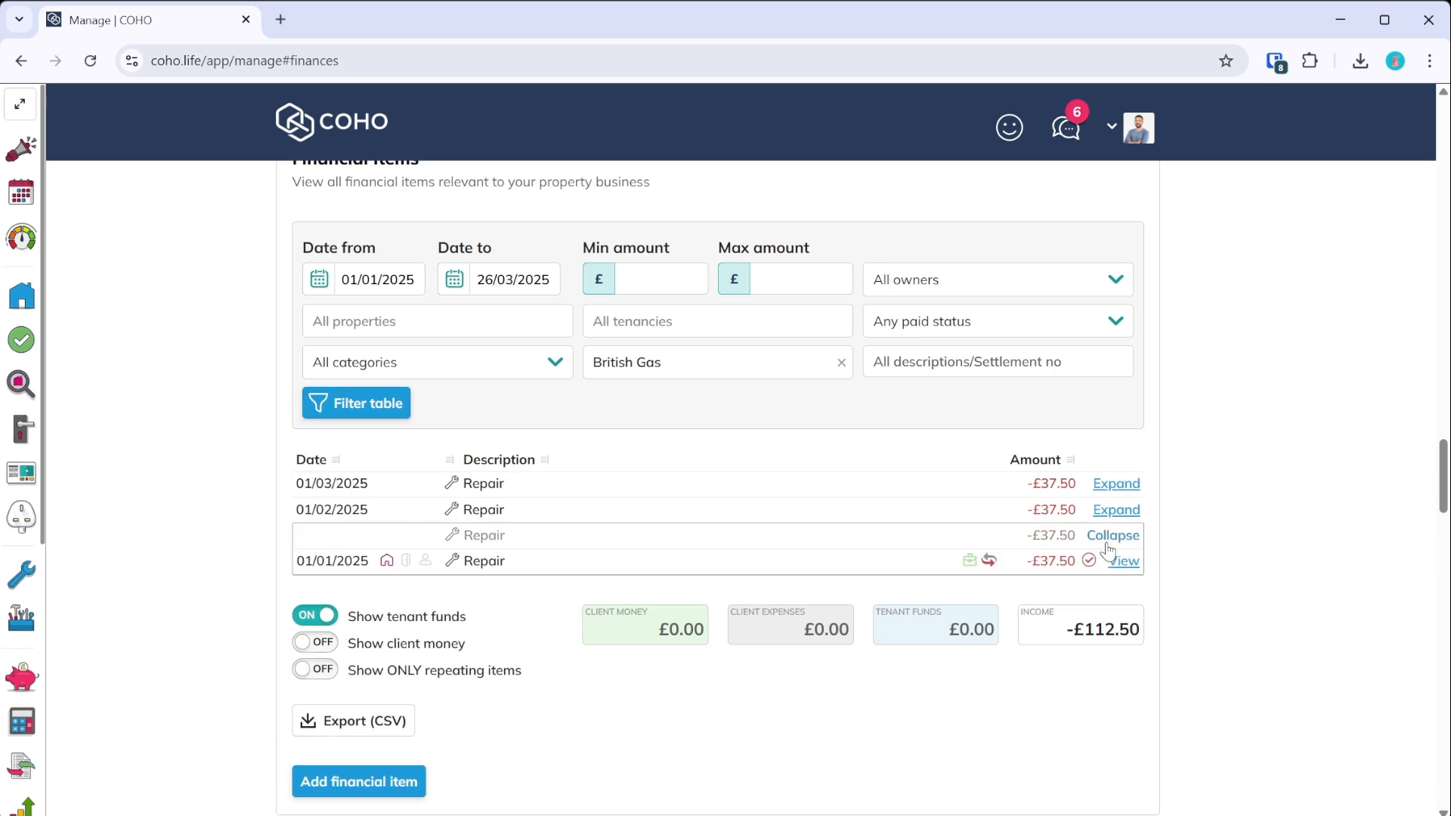
pyautogui.click(1124, 561)
pyautogui.scroll(-7, 714, 545)
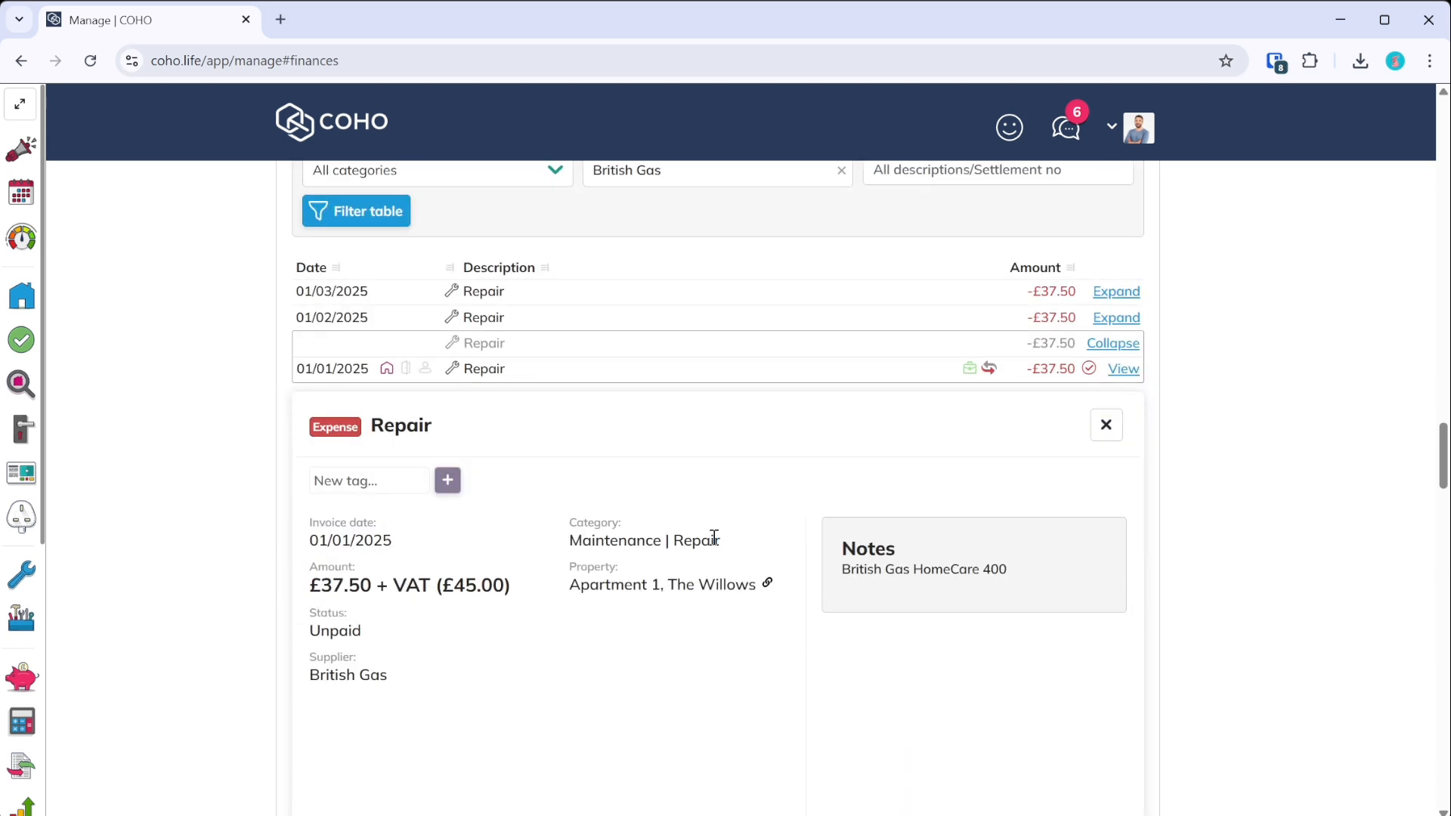
pyautogui.scroll(2, 714, 543)
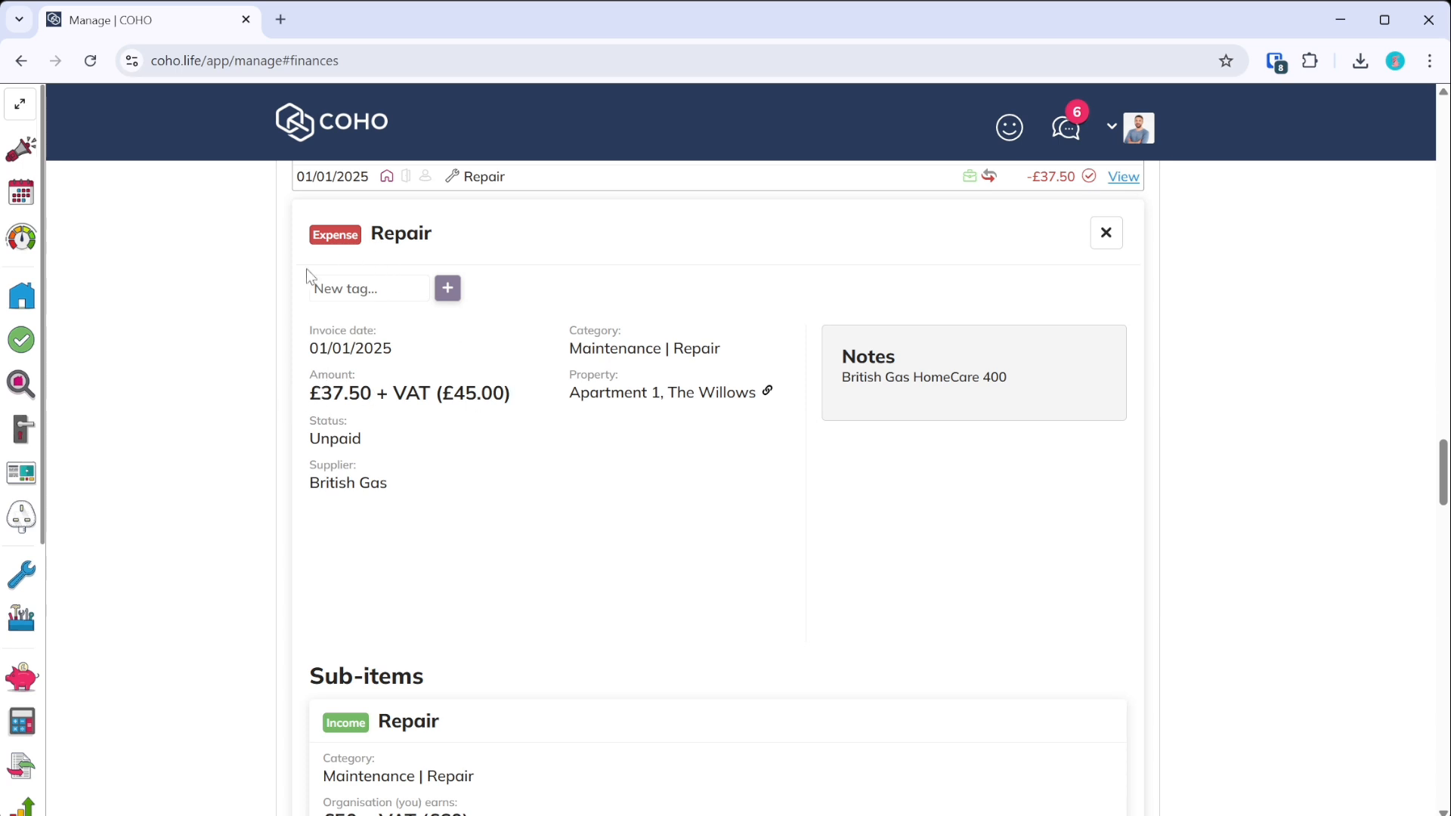
pyautogui.scroll(-2, 435, 417)
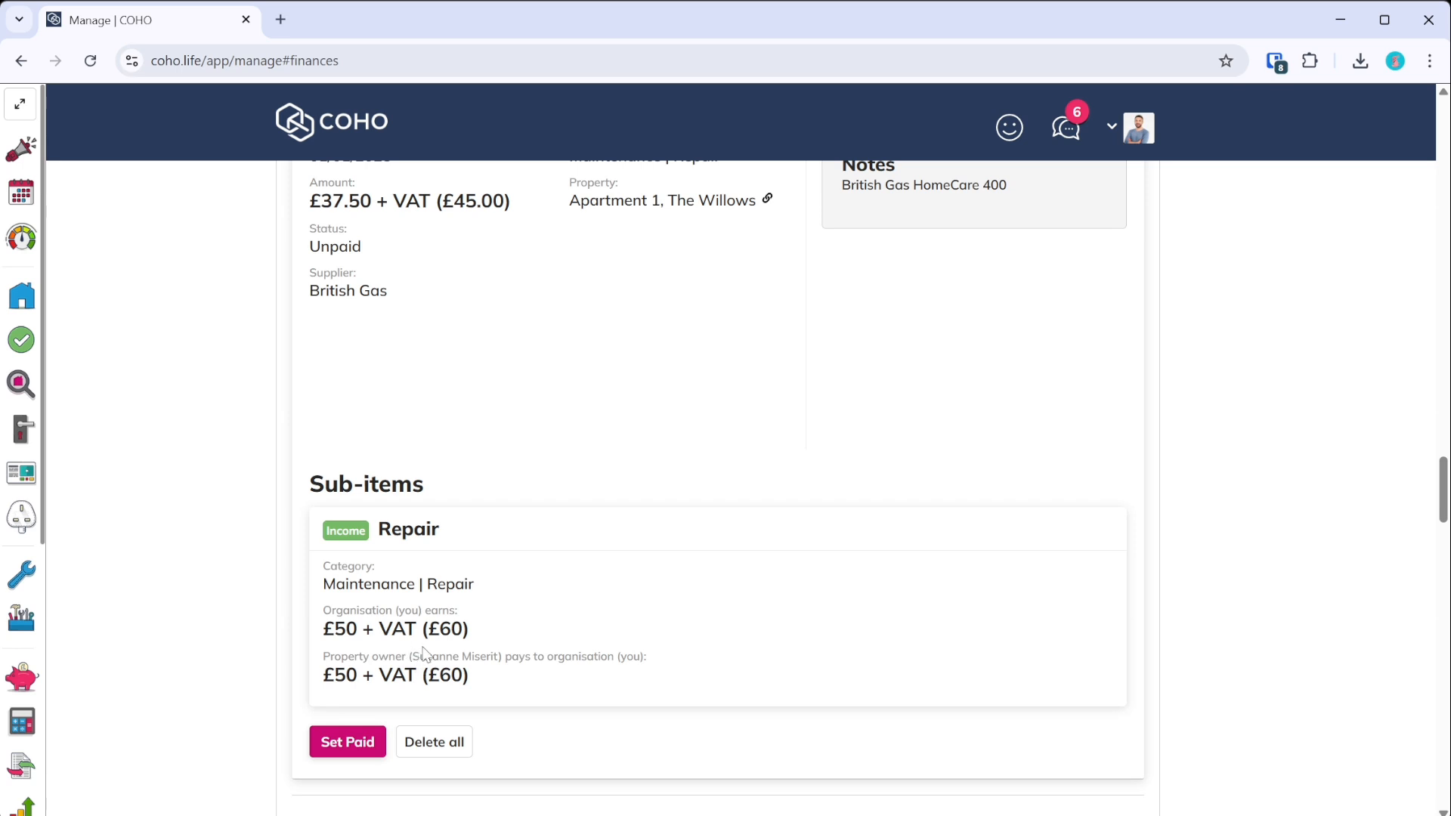
pyautogui.scroll(2, 421, 654)
pyautogui.scroll(-2, 570, 473)
pyautogui.scroll(5, 422, 529)
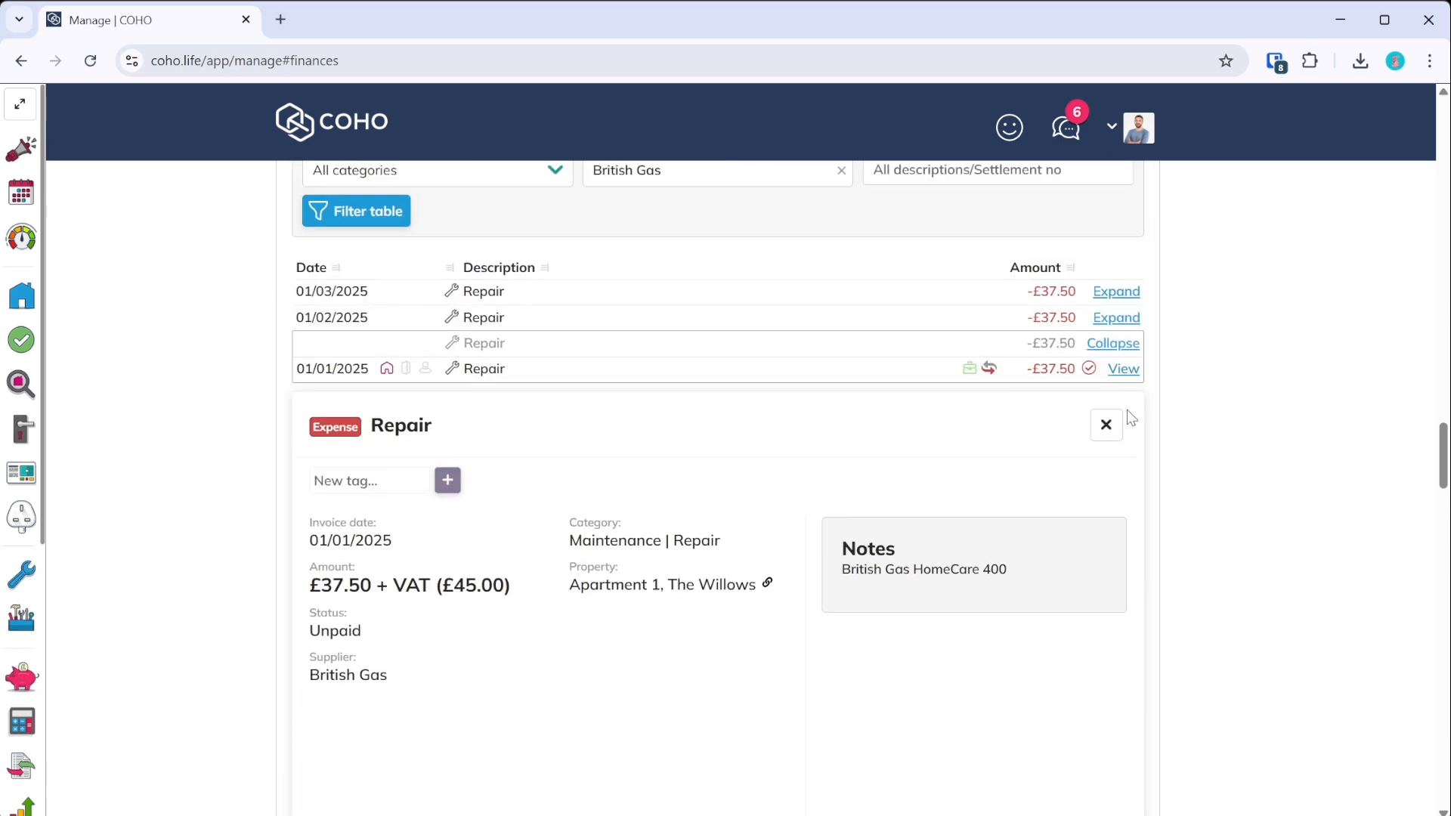
pyautogui.click(1114, 435)
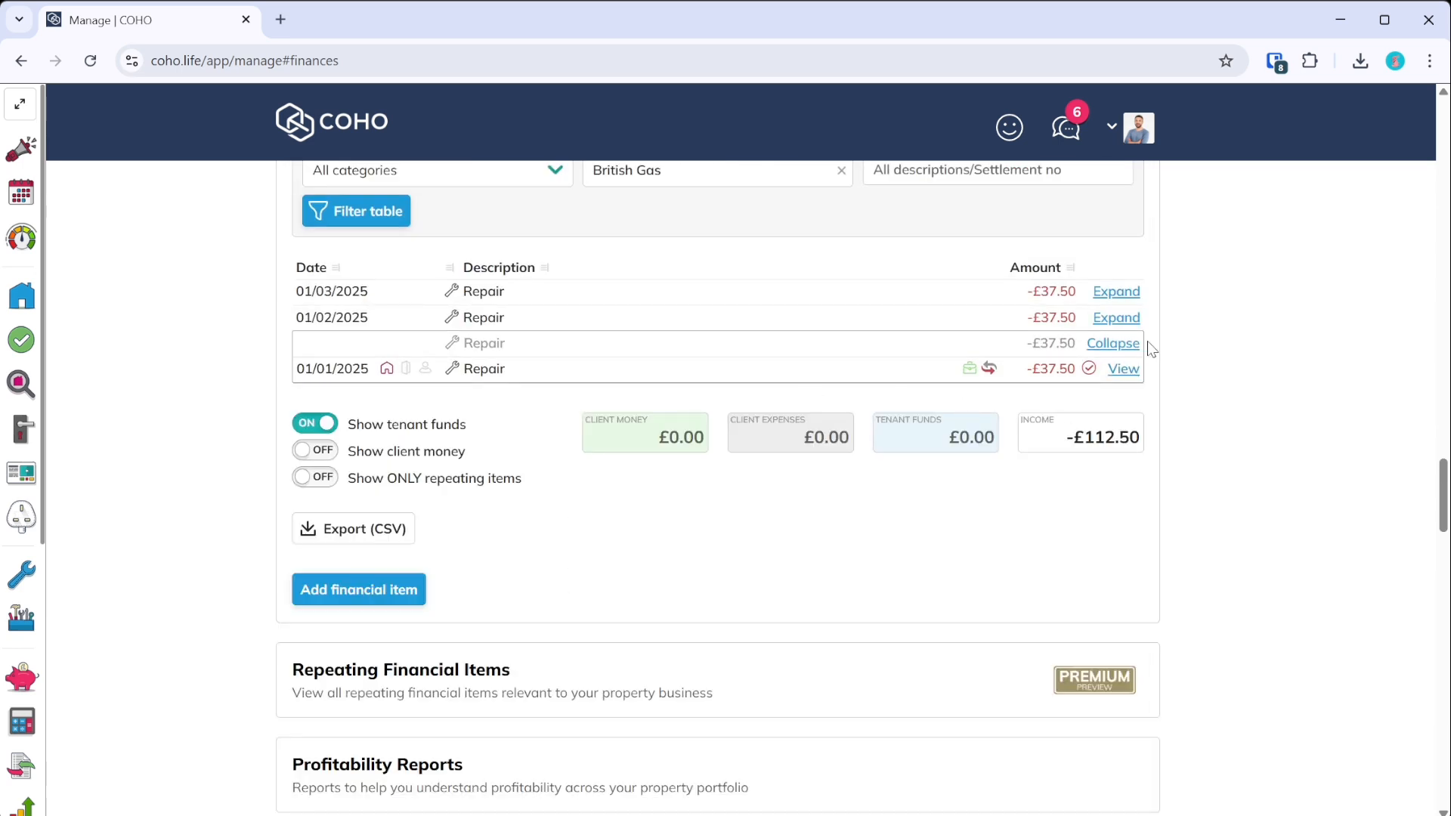
# - Expand and collapse the 01/02/2025 and 01/03/2025 Repair entries
pyautogui.click(1116, 318)
pyautogui.click(1116, 292)
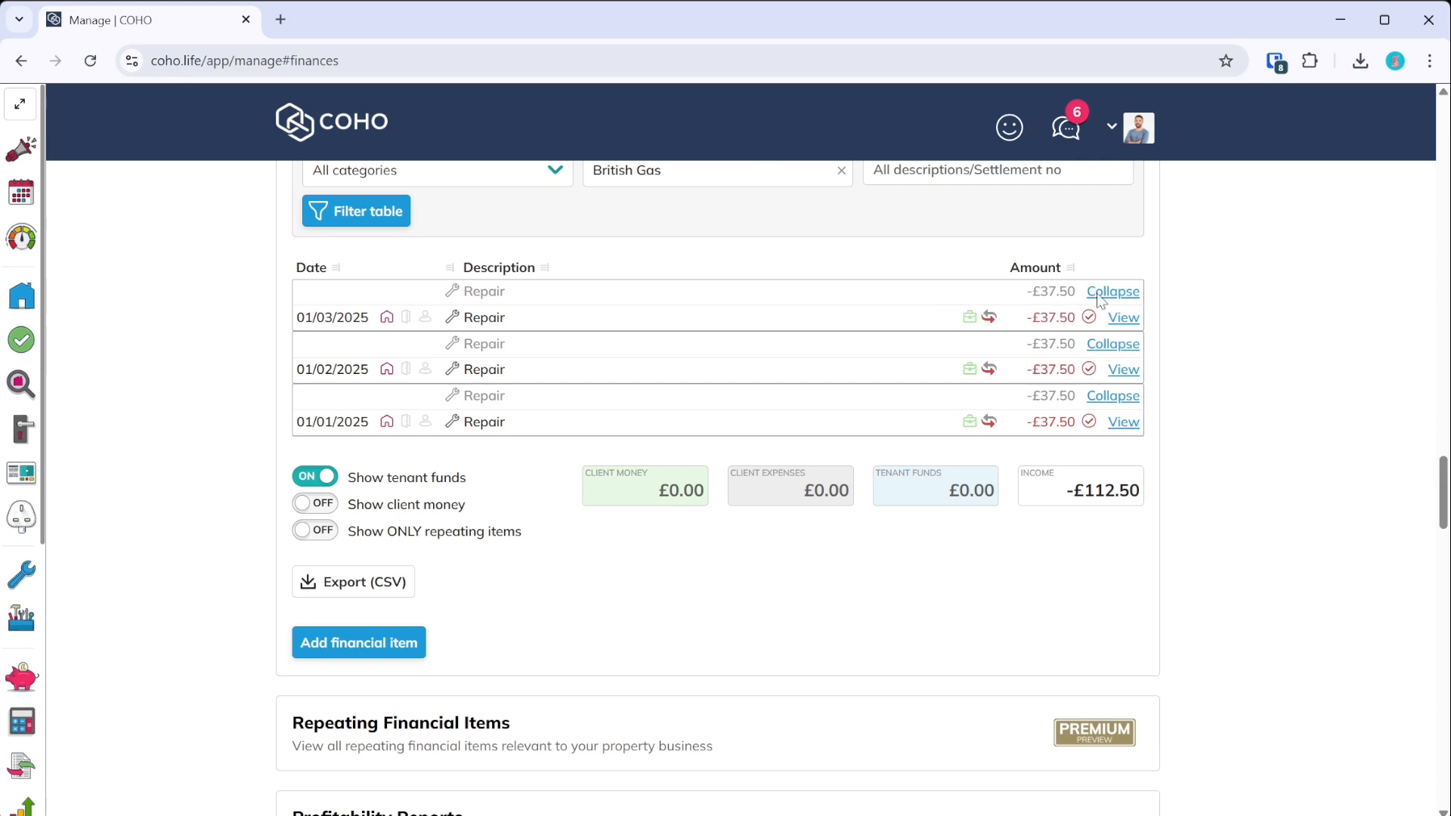
pyautogui.click(1130, 293)
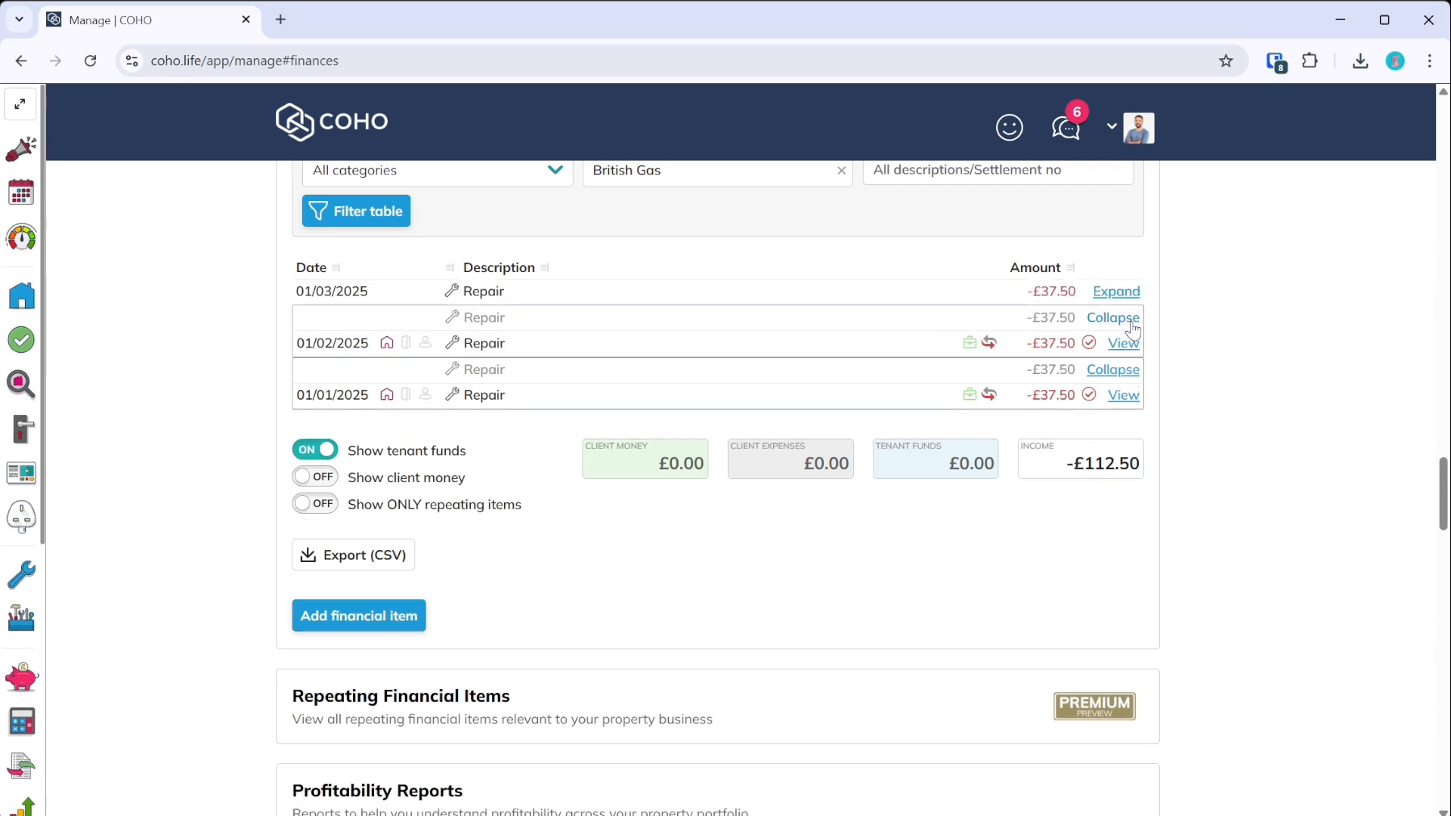
pyautogui.click(1131, 319)
# - Recheck the 01/01/2025 expense details, close them and collapse the 01/01/2025 group
pyautogui.click(1124, 369)
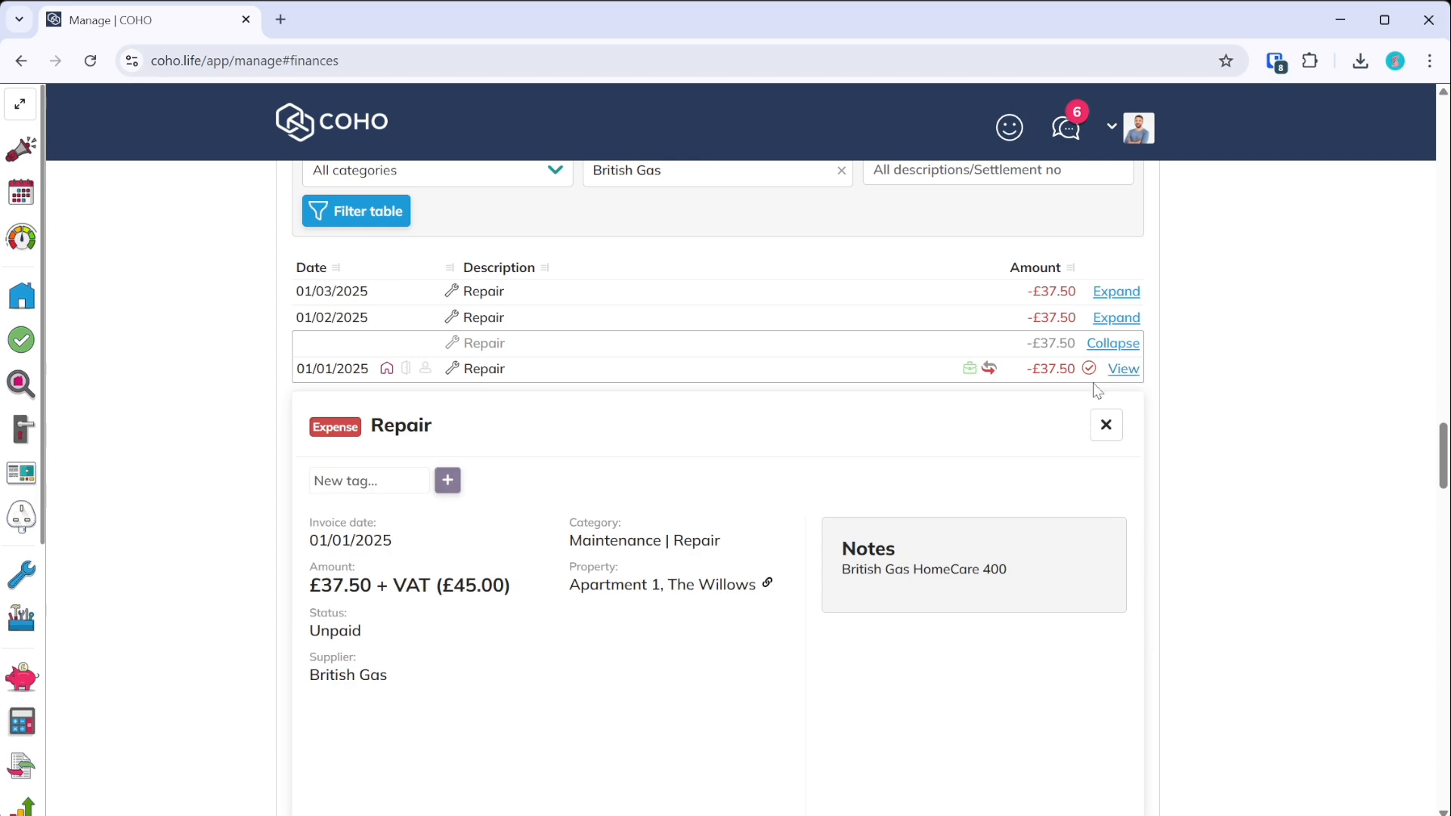
pyautogui.scroll(-3, 680, 592)
pyautogui.scroll(-3, 900, 499)
pyautogui.scroll(5, 901, 499)
pyautogui.click(1106, 420)
pyautogui.click(1118, 343)
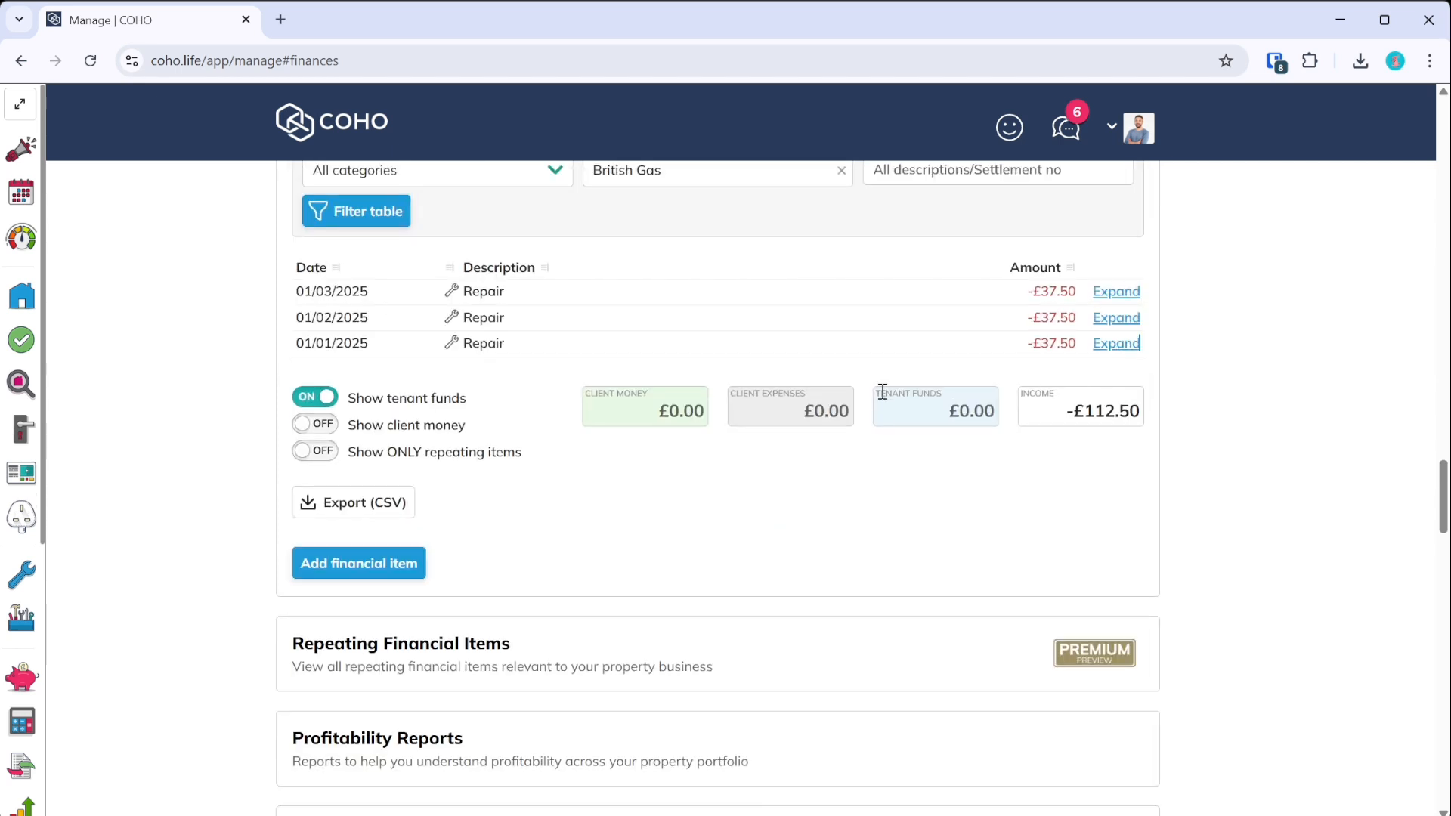
pyautogui.scroll(3, 641, 499)
pyautogui.click(644, 374)
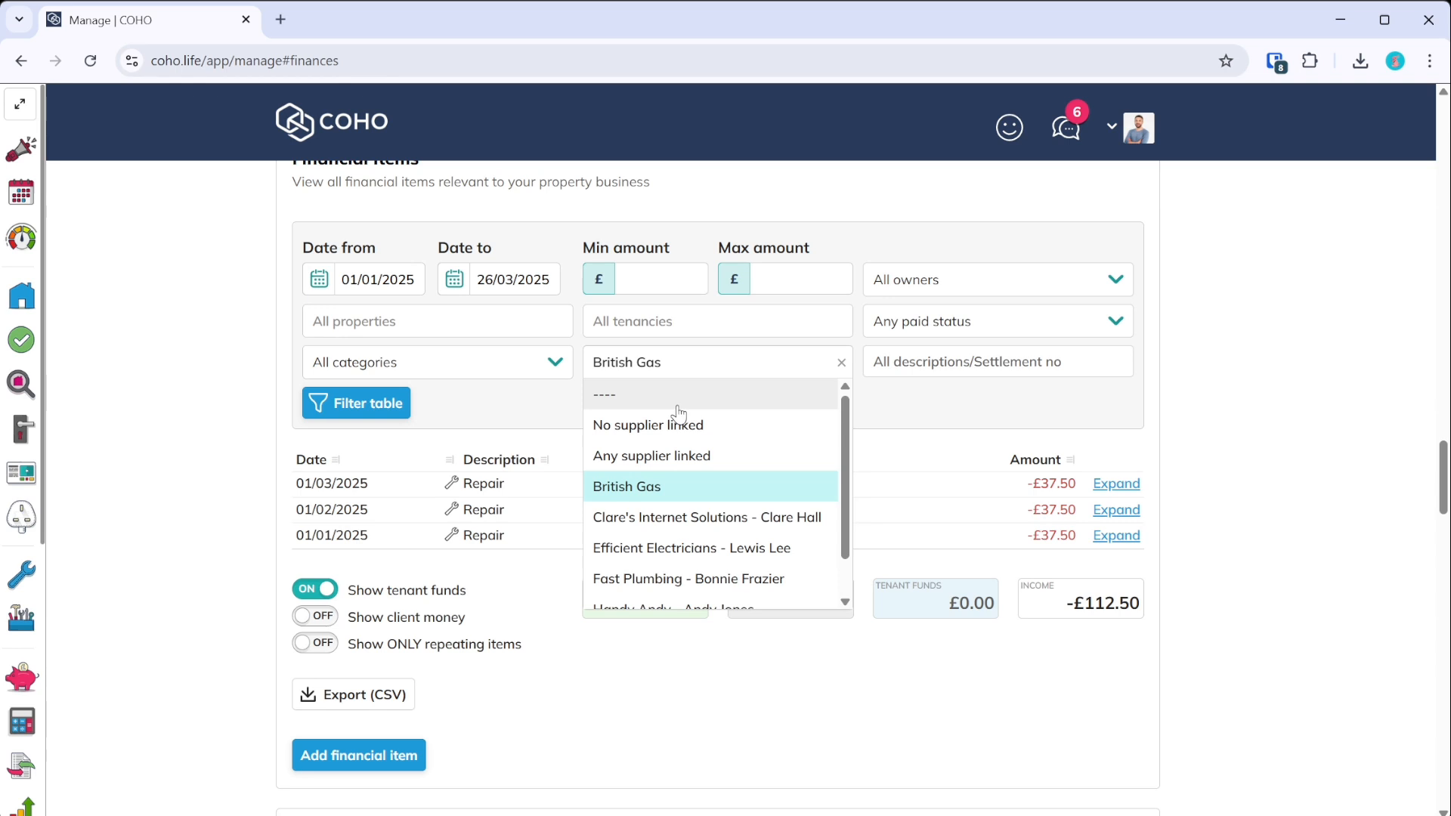
# - Clear the British Gas supplier filter and filter financial items to a single owner
pyautogui.click(675, 400)
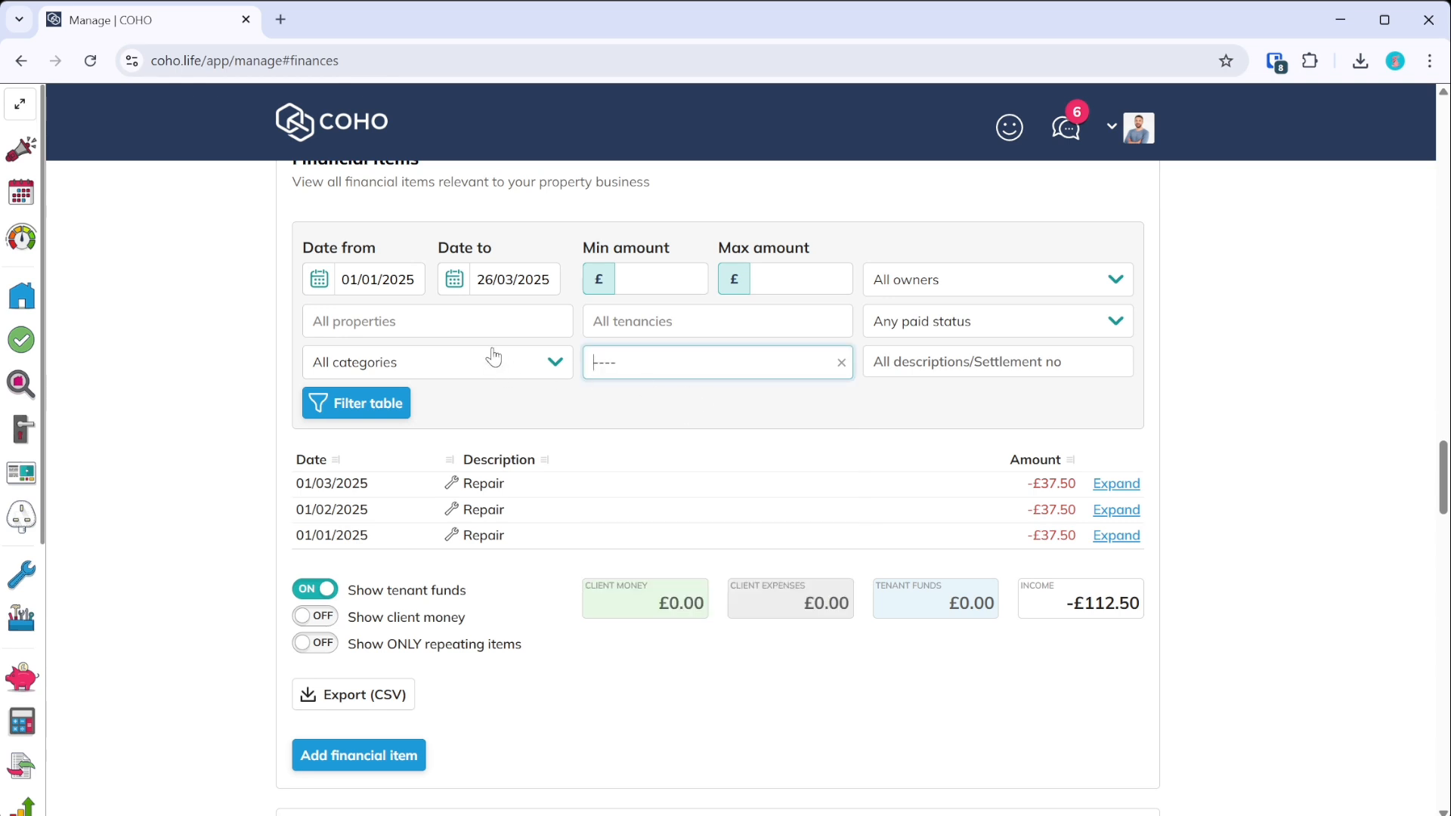
pyautogui.click(685, 372)
pyautogui.scroll(-2, 696, 414)
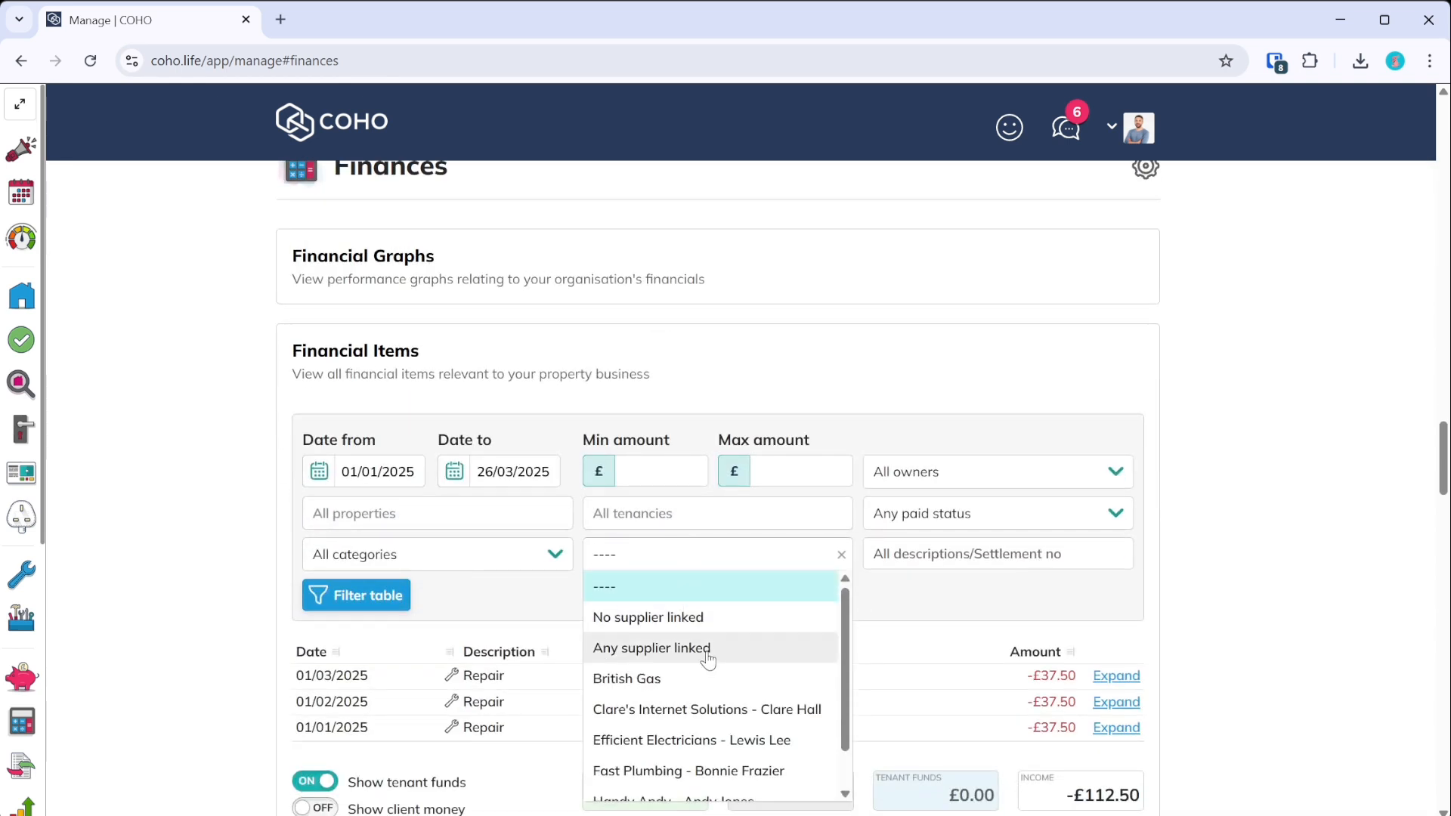
pyautogui.click(950, 603)
pyautogui.scroll(-3, 950, 603)
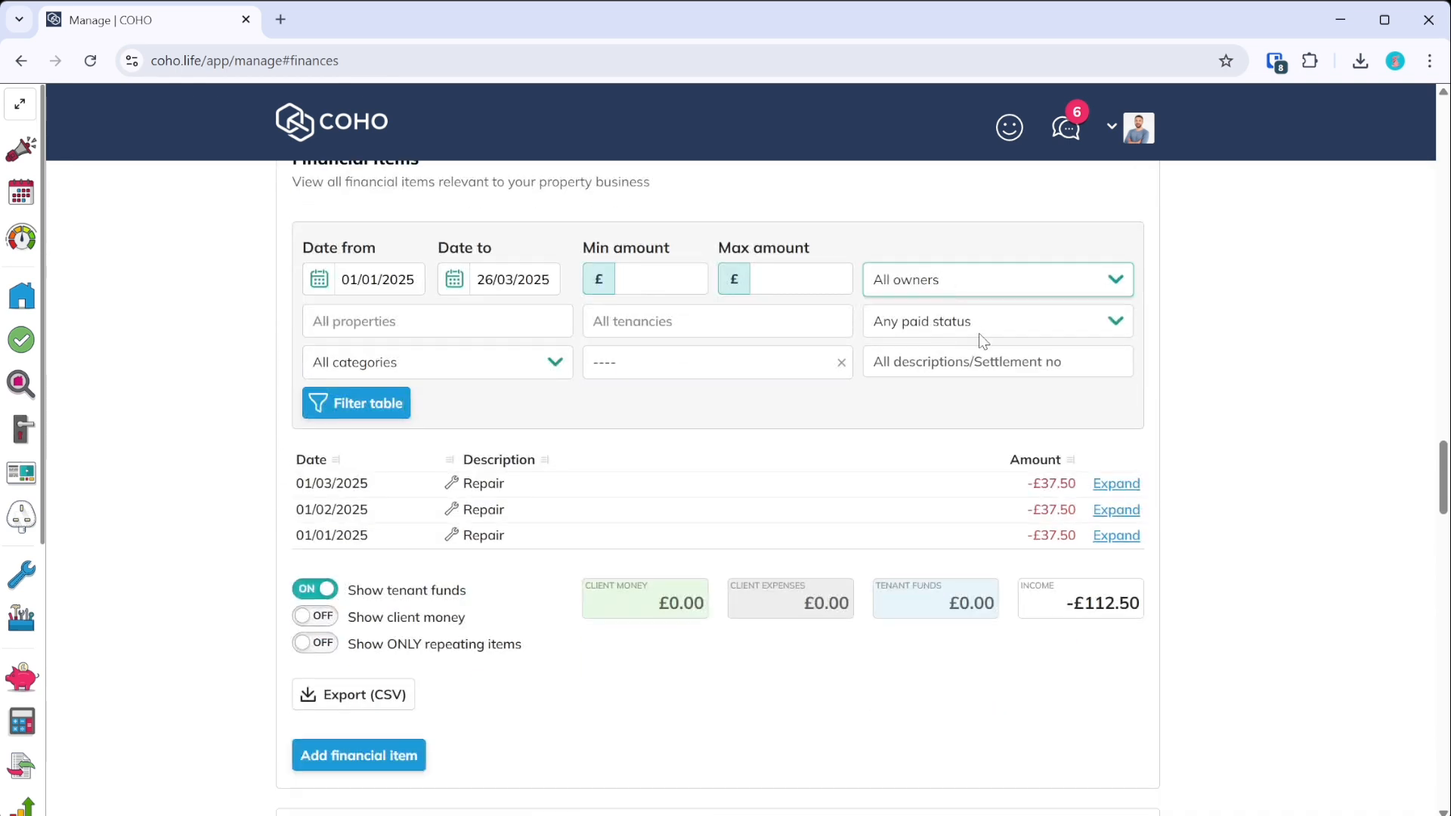
pyautogui.click(972, 434)
pyautogui.click(339, 408)
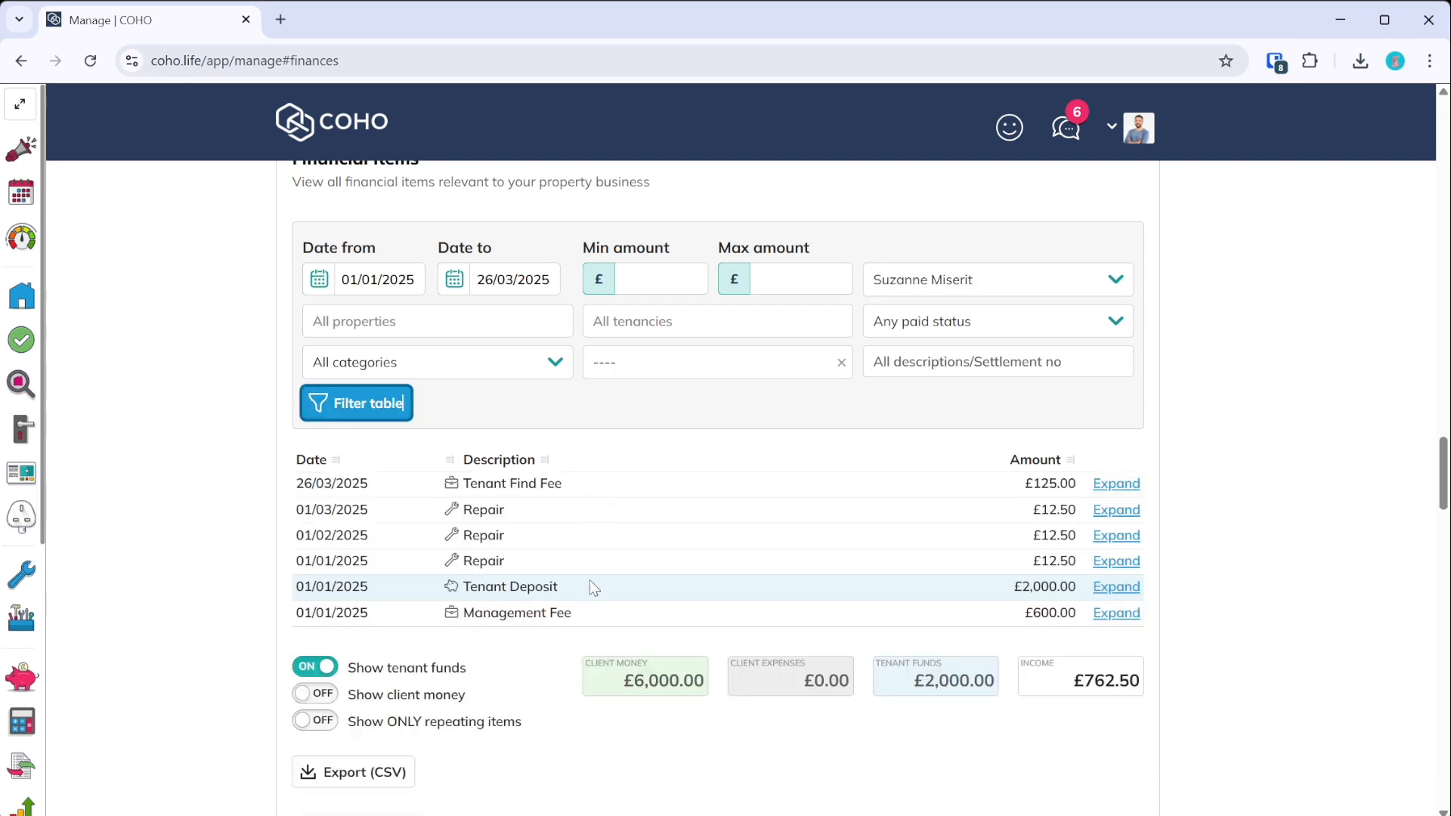
# - Inspect the 01/01/2025 Repair and Tenant Deposit entries, then show and hide client money
pyautogui.click(1125, 565)
pyautogui.scroll(-2, 1107, 559)
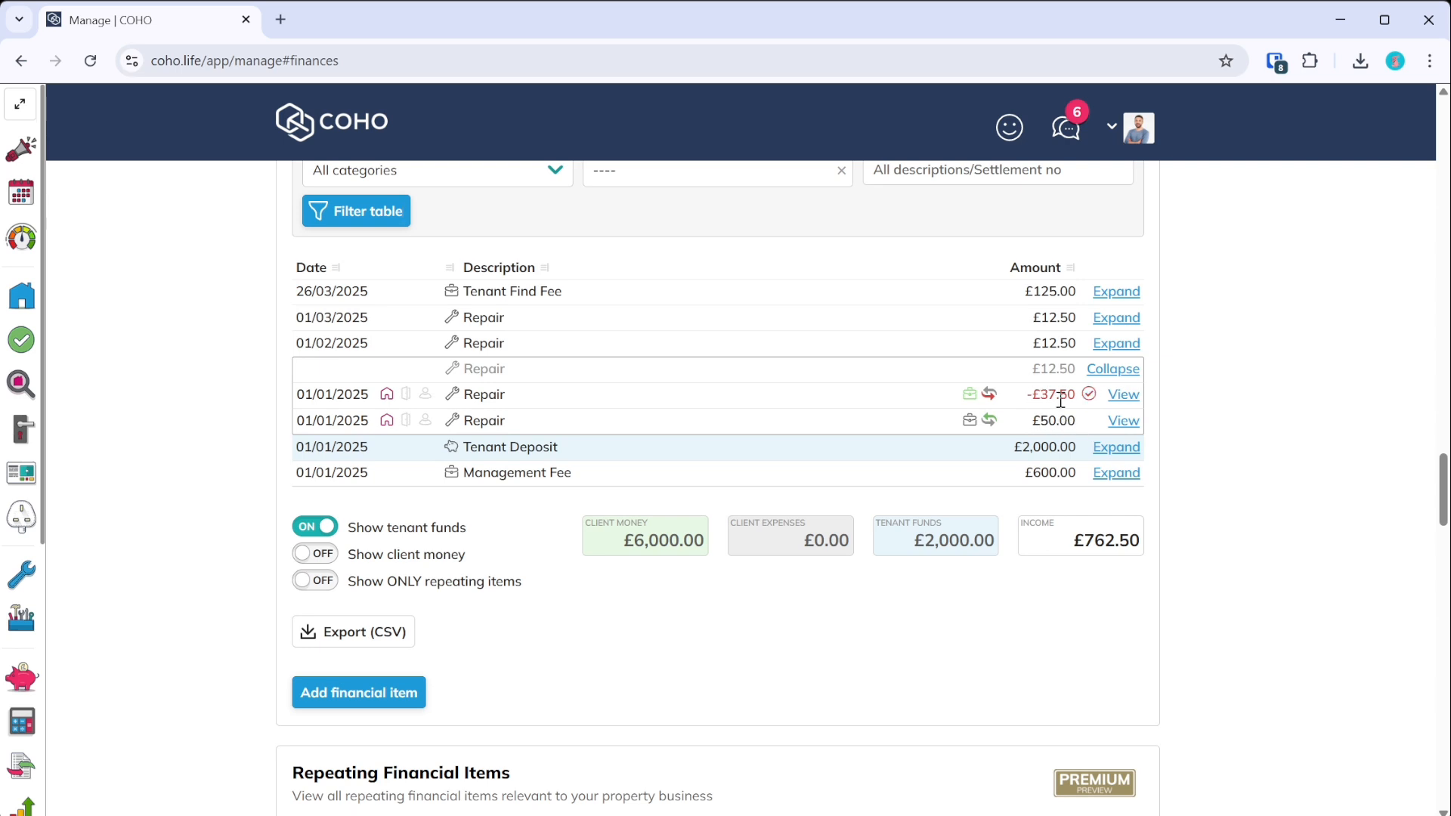
pyautogui.click(1097, 369)
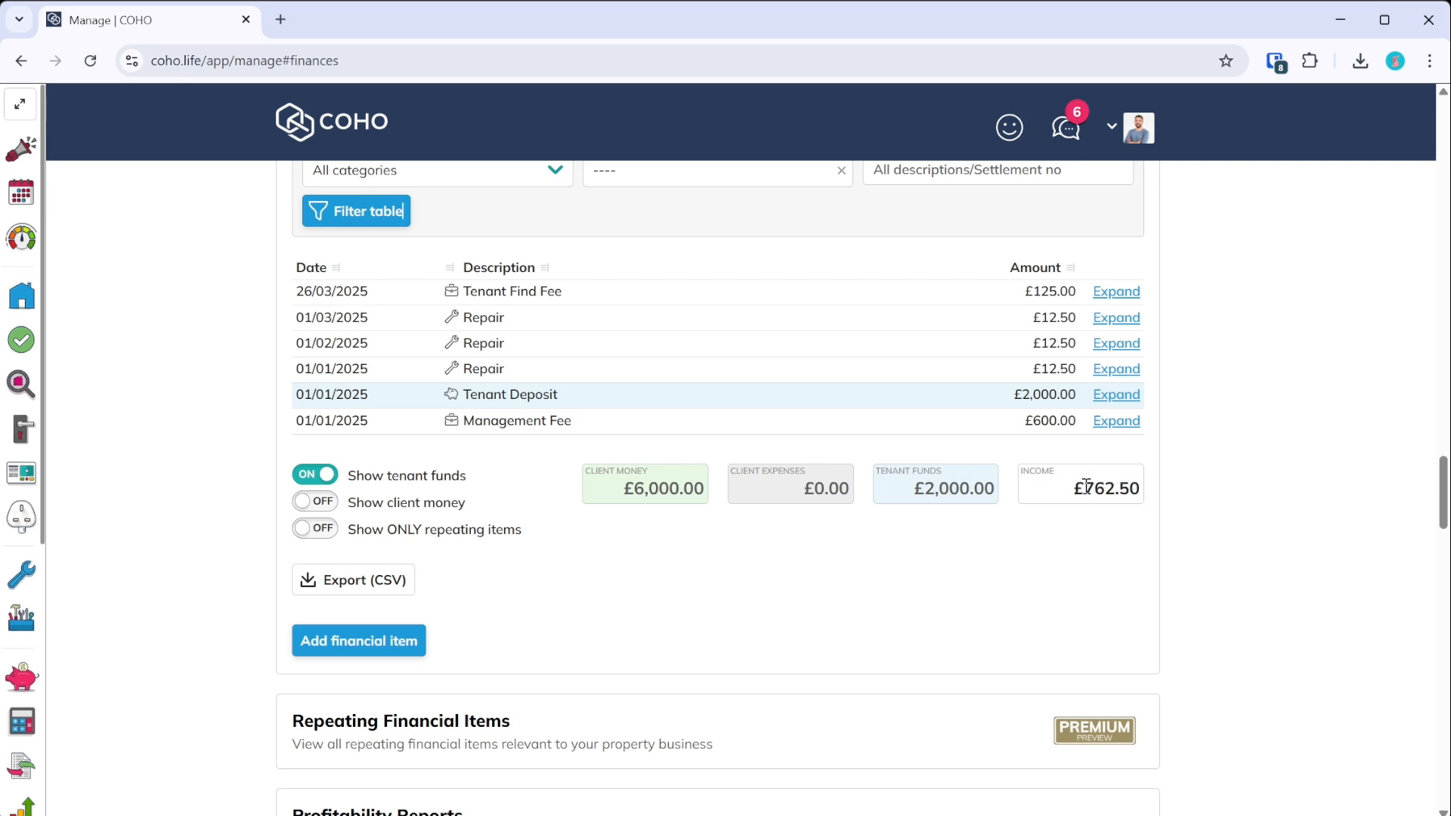
pyautogui.scroll(3, 799, 570)
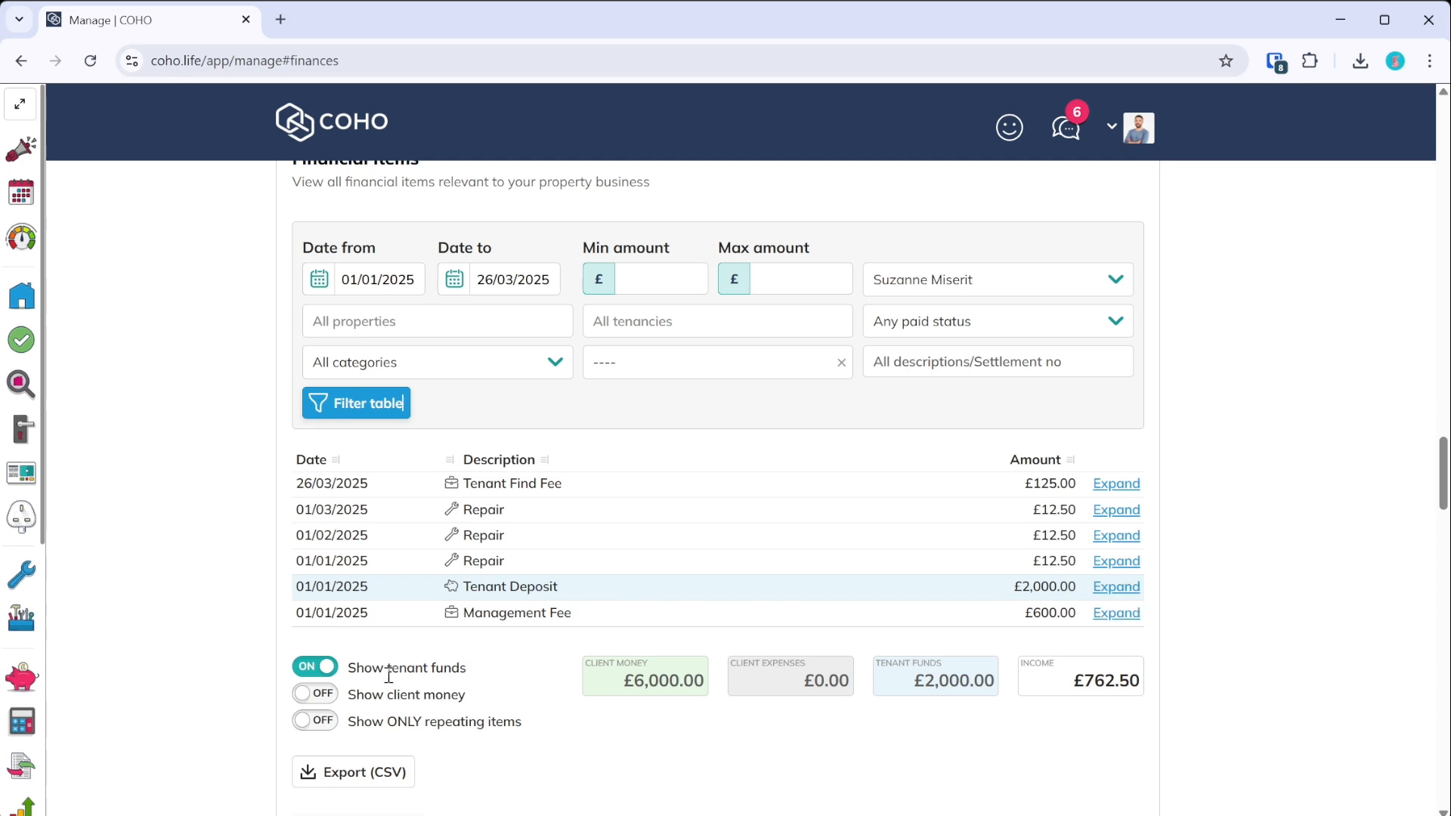
pyautogui.scroll(-3, 402, 669)
pyautogui.click(1117, 395)
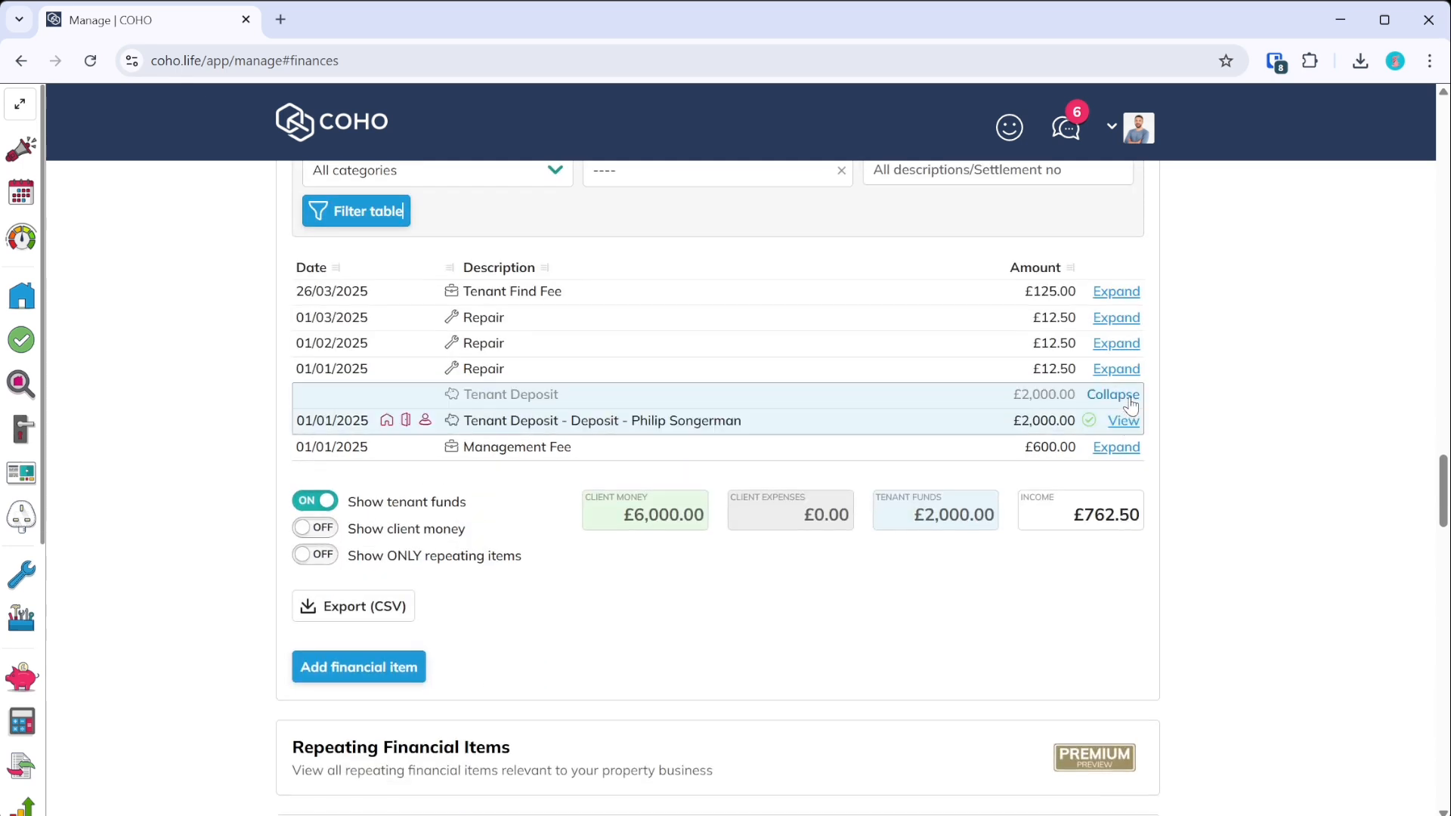
pyautogui.click(1117, 396)
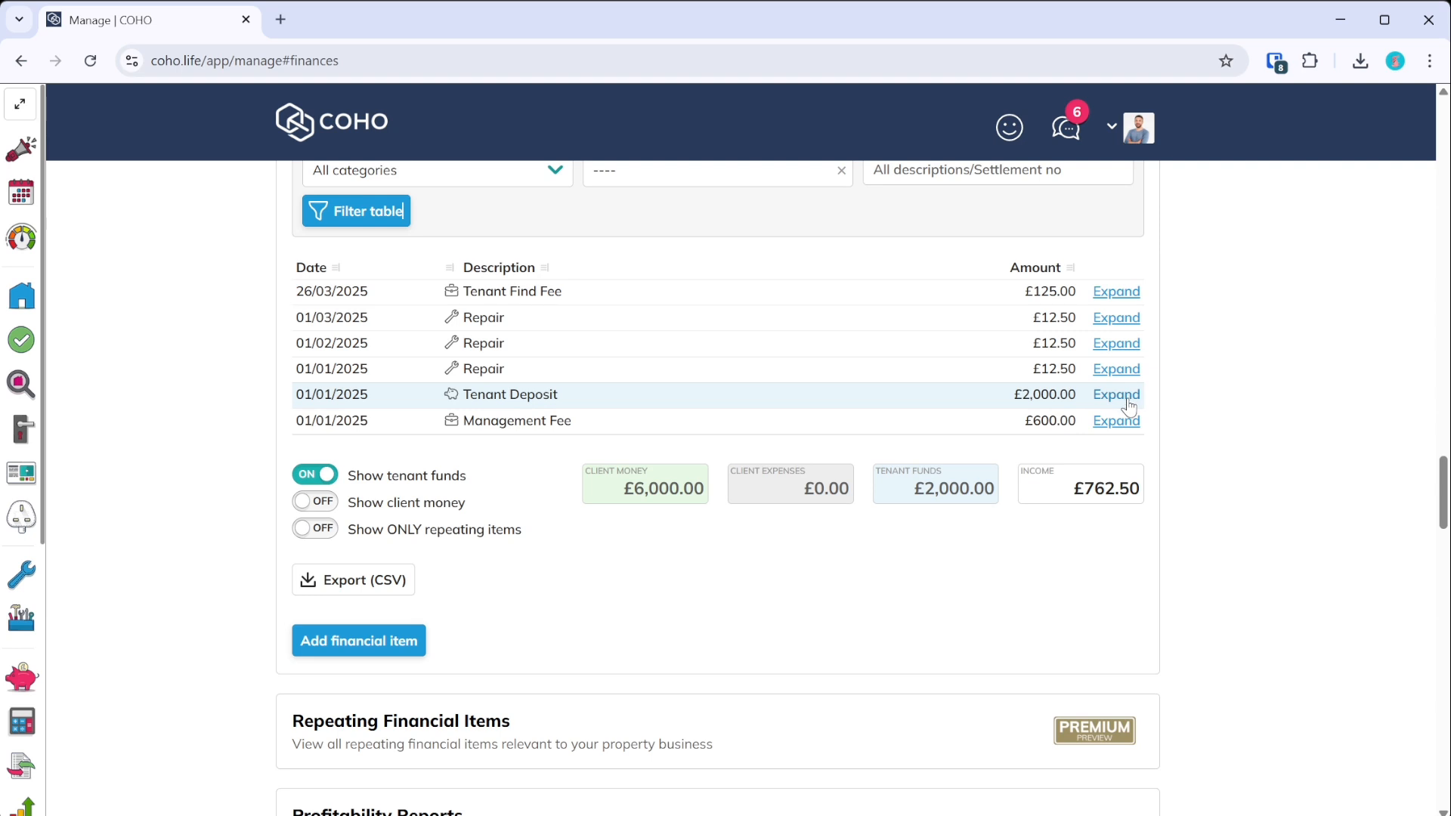
pyautogui.click(316, 503)
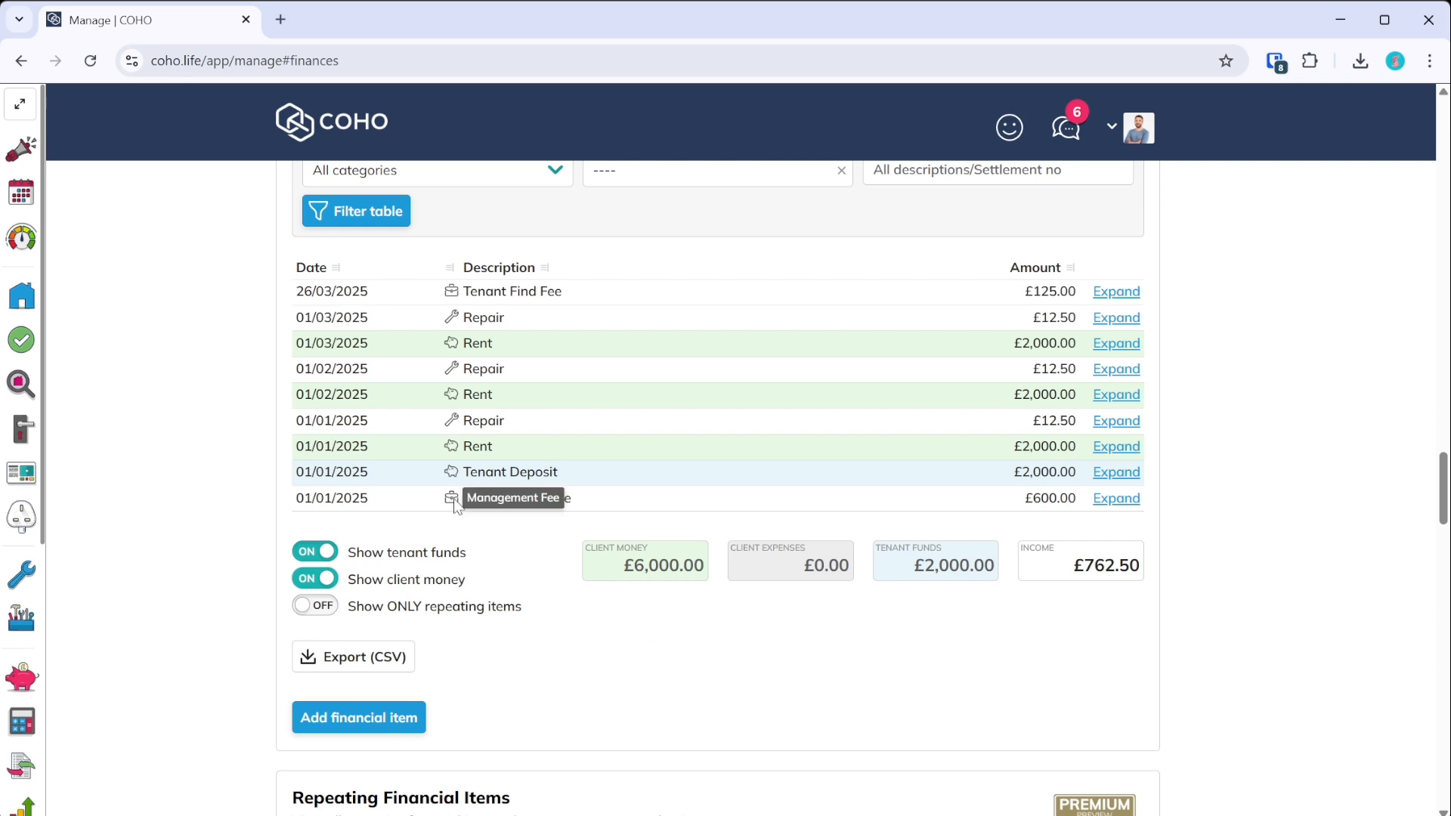
pyautogui.click(316, 580)
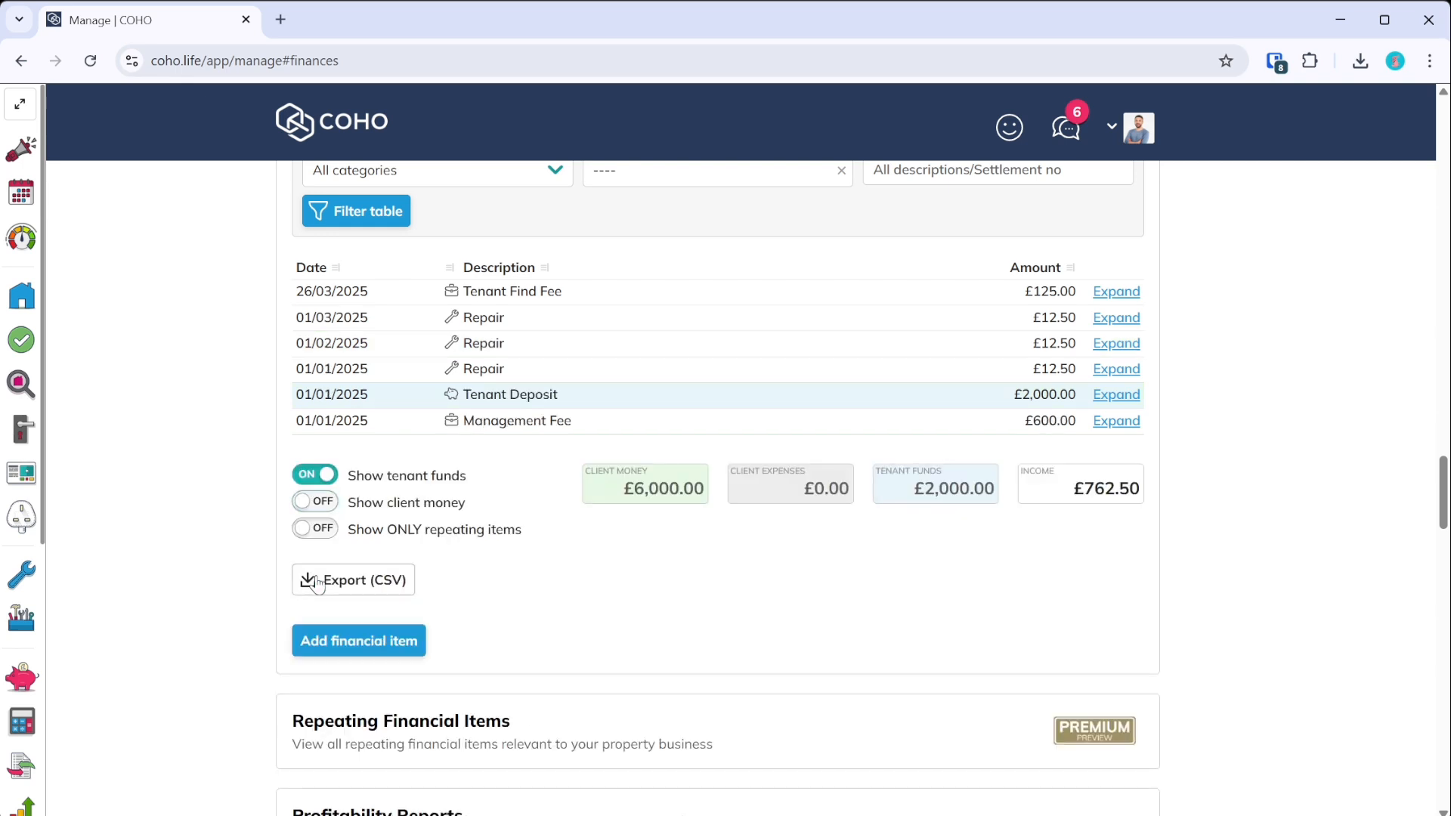
# - Include client money and filter the table to one tenant's active tenancy
pyautogui.click(316, 502)
pyautogui.scroll(3, 605, 424)
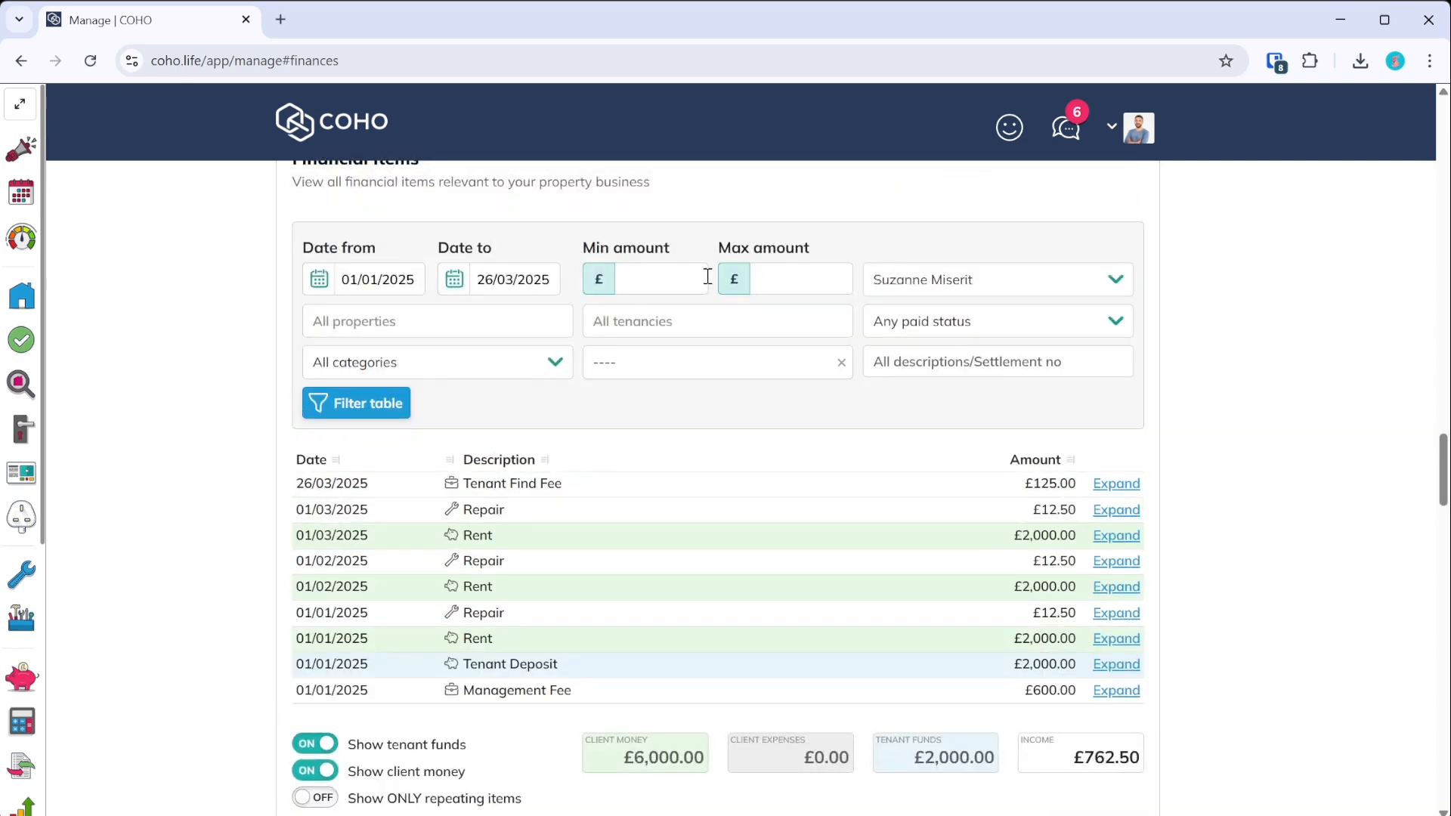
pyautogui.click(745, 332)
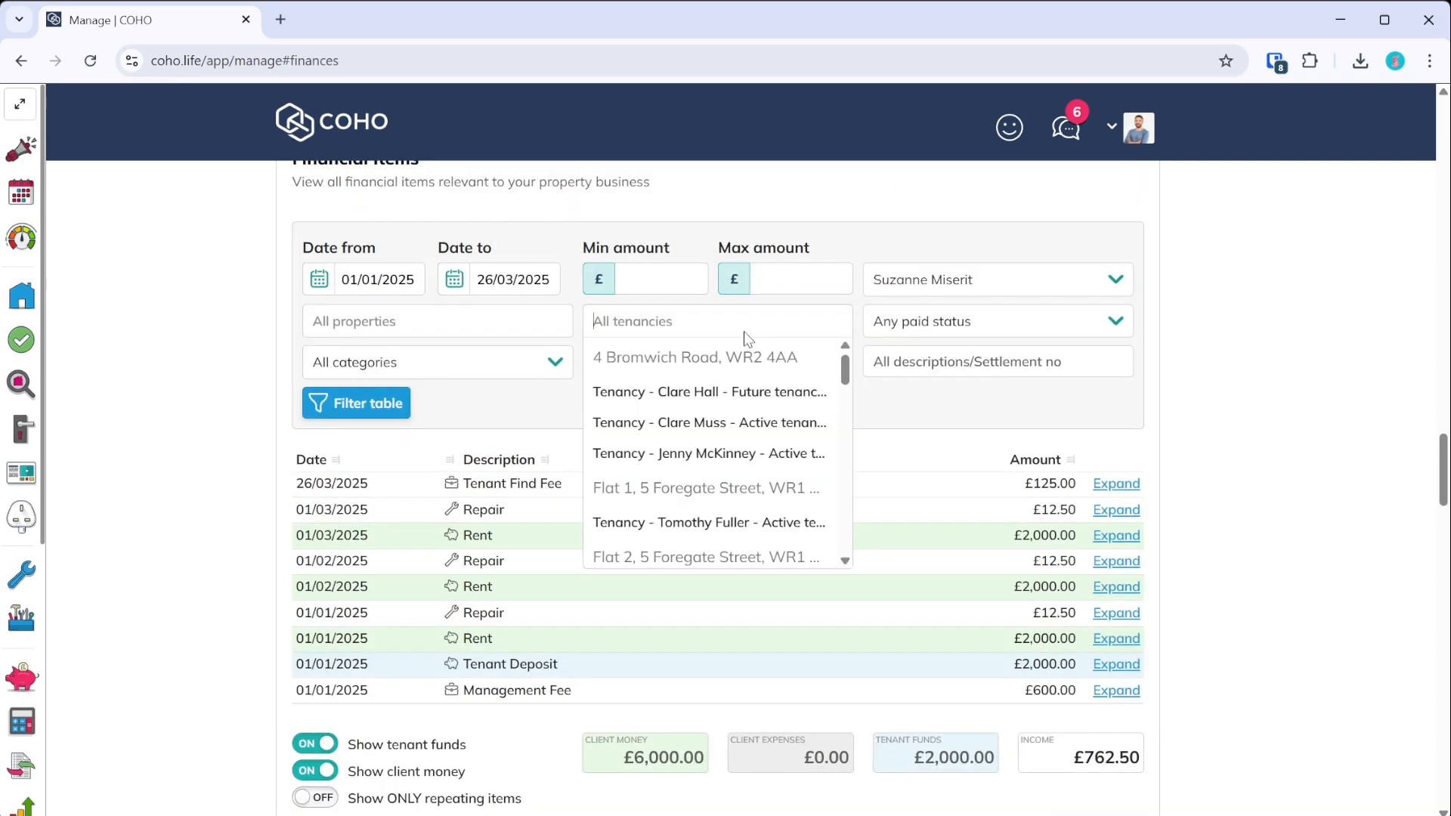
pyautogui.write('phi')
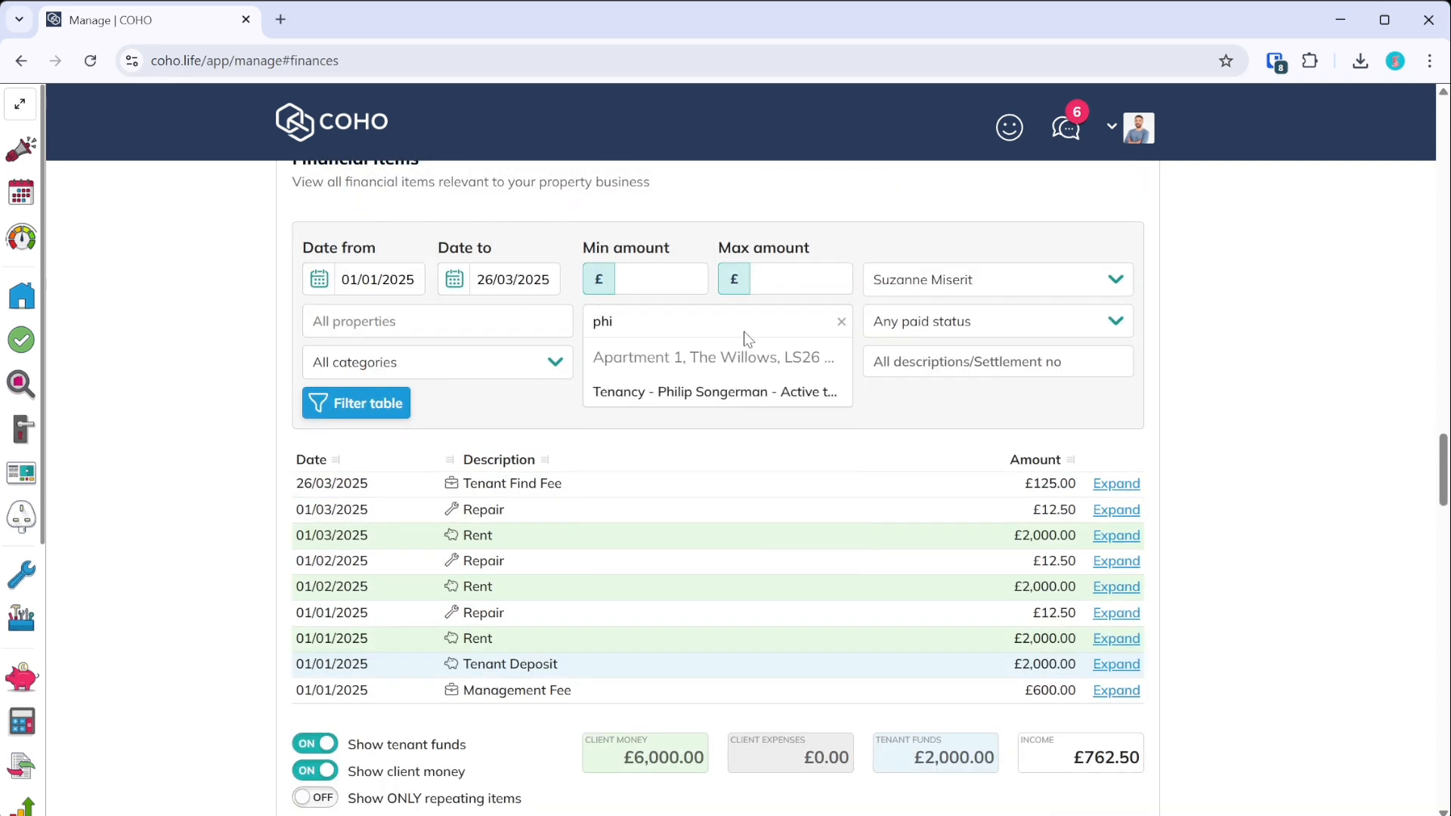
pyautogui.click(744, 393)
pyautogui.click(356, 403)
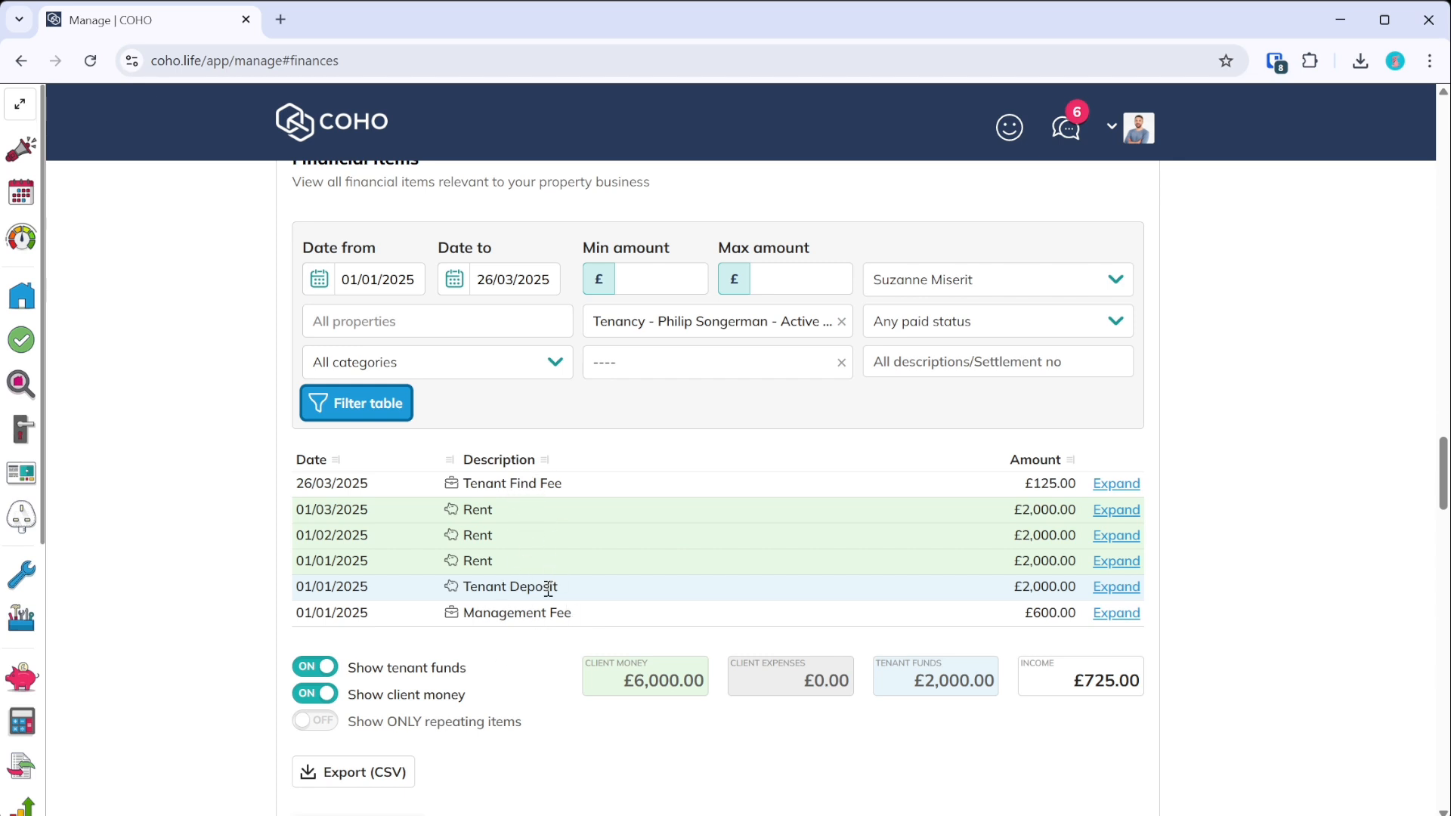
# - Filter all owners' items to Council Contract properties, hiding tenant funds and client money
pyautogui.click(841, 323)
pyautogui.click(487, 333)
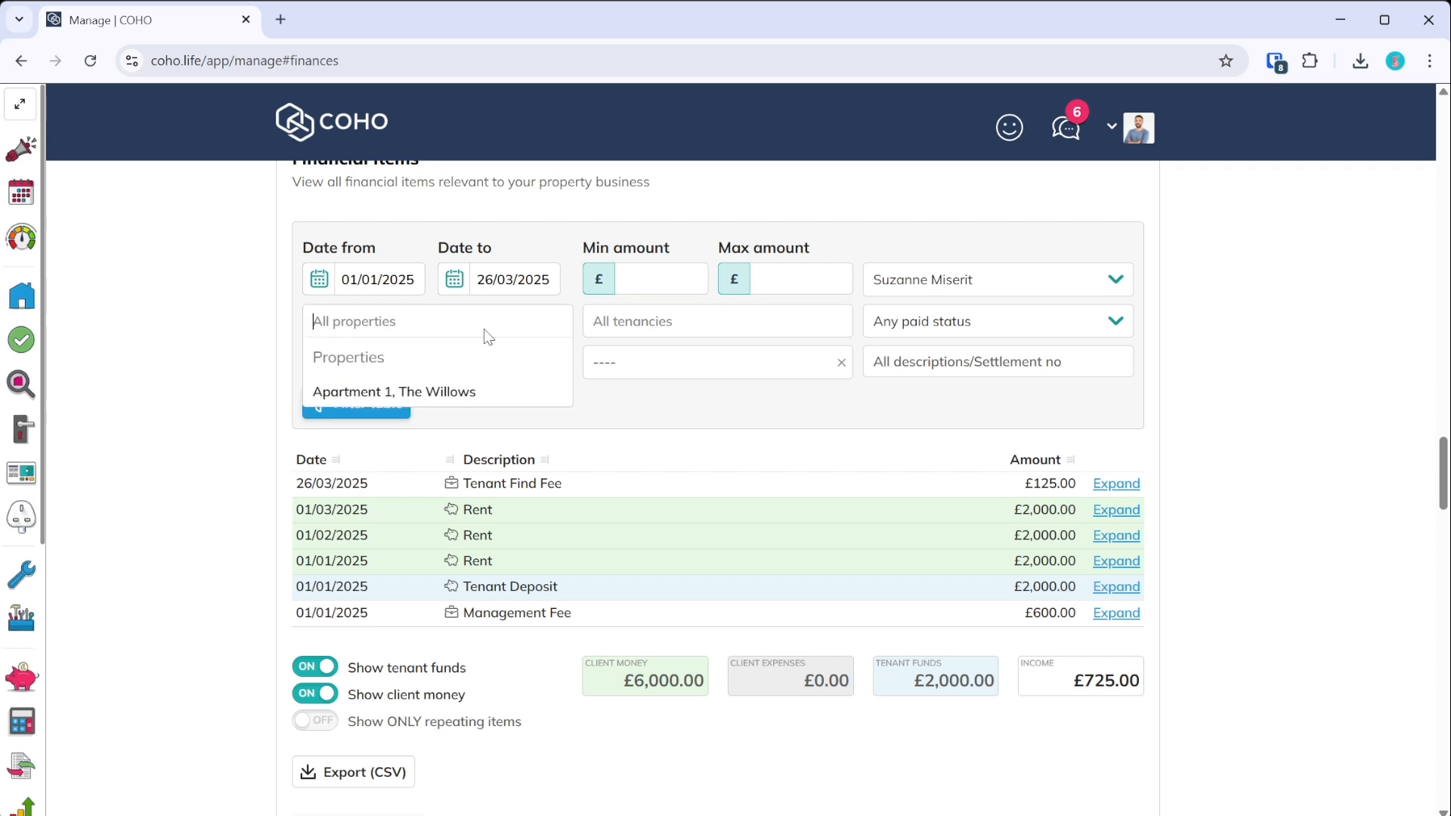
pyautogui.click(696, 415)
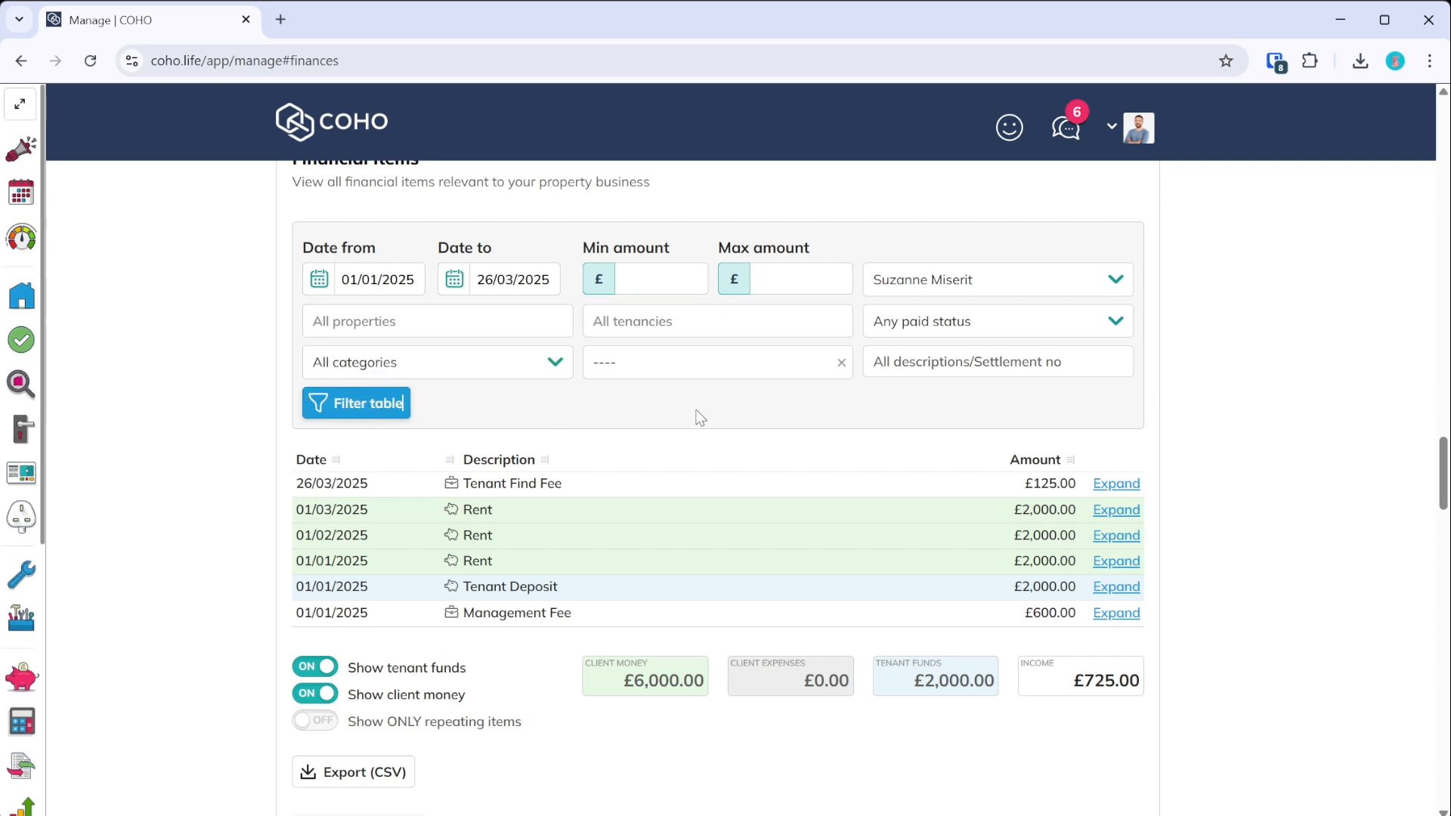
pyautogui.click(351, 326)
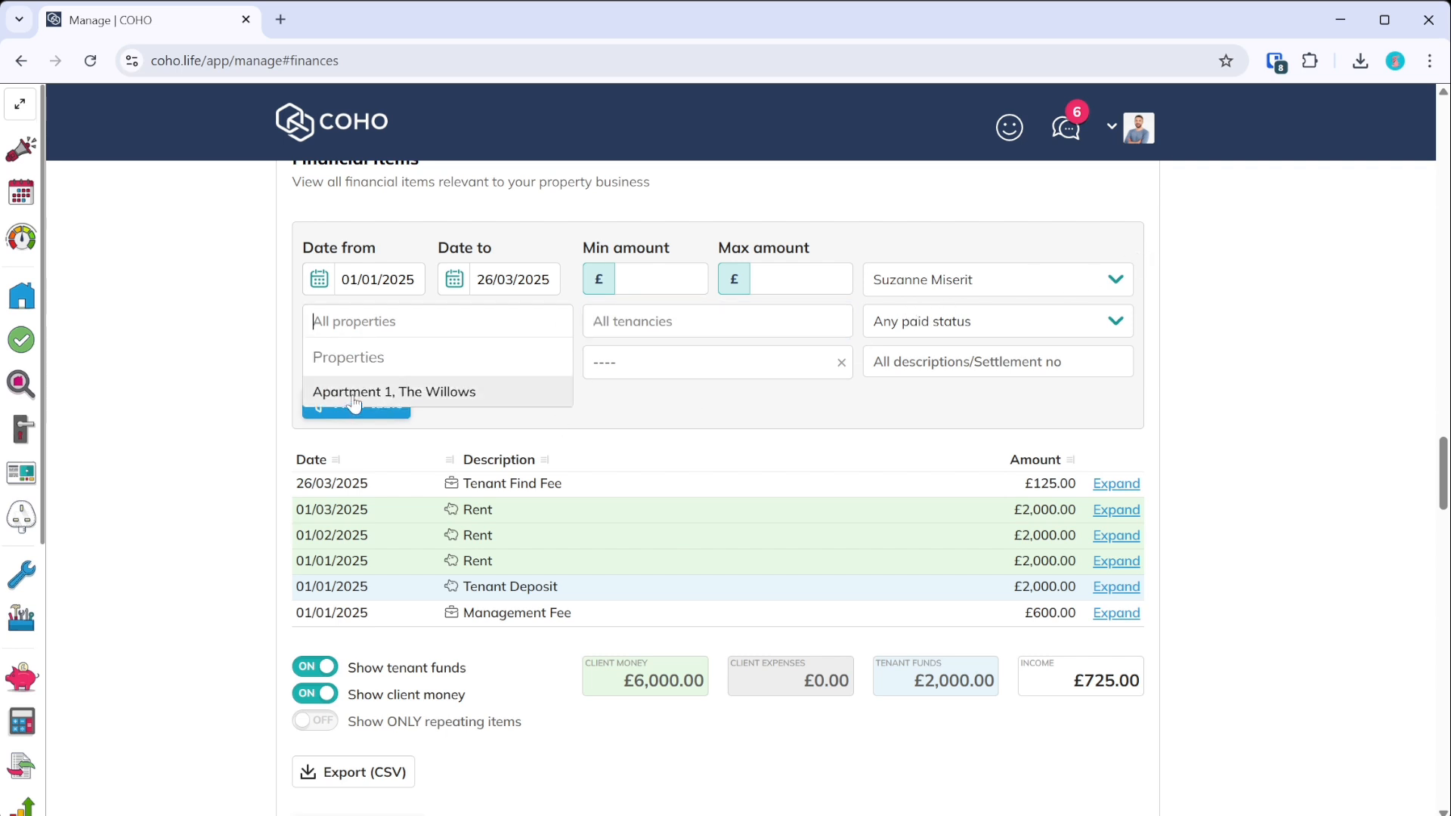
pyautogui.click(1062, 287)
pyautogui.click(1030, 318)
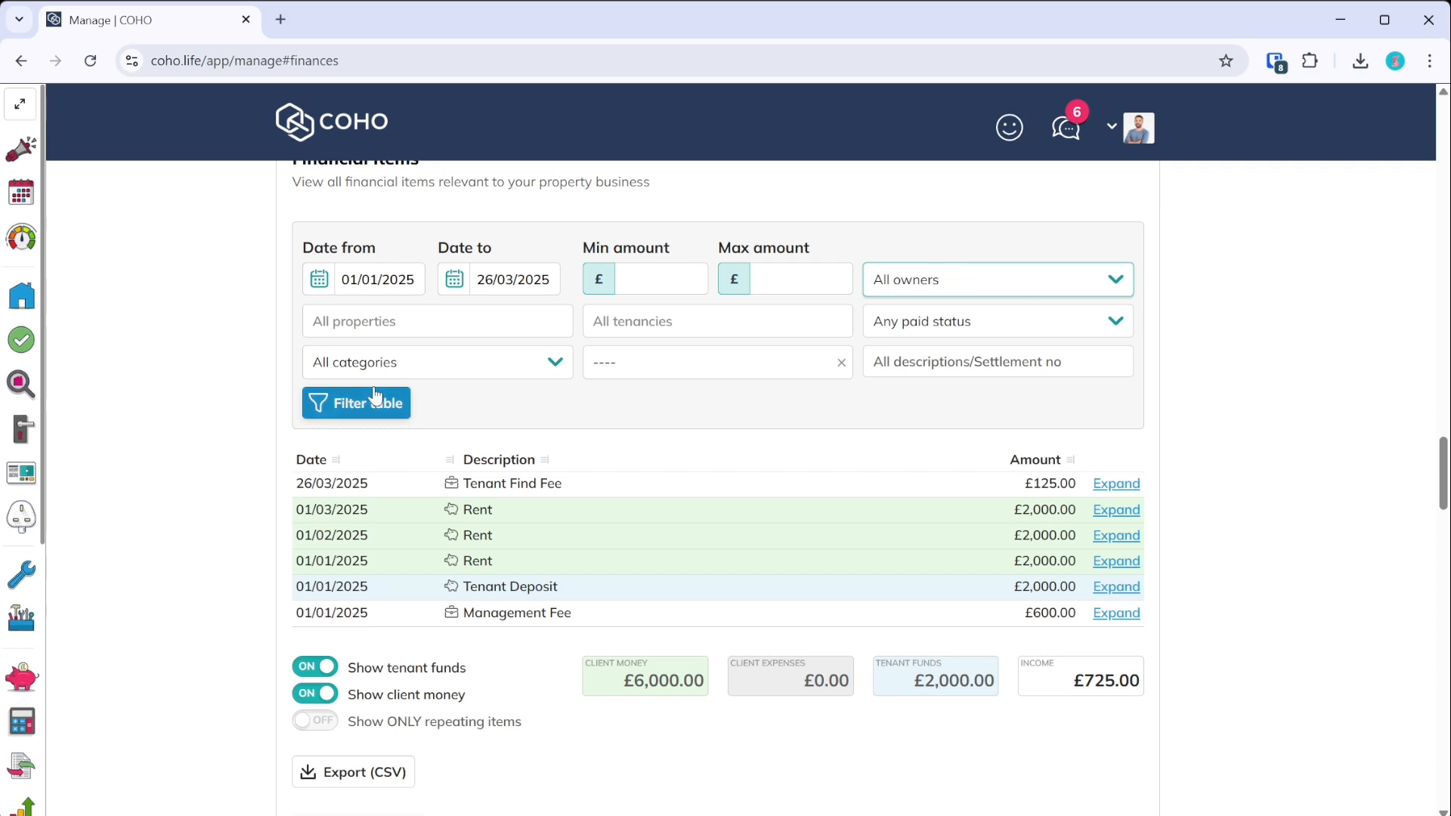
pyautogui.click(367, 329)
pyautogui.scroll(-5, 391, 416)
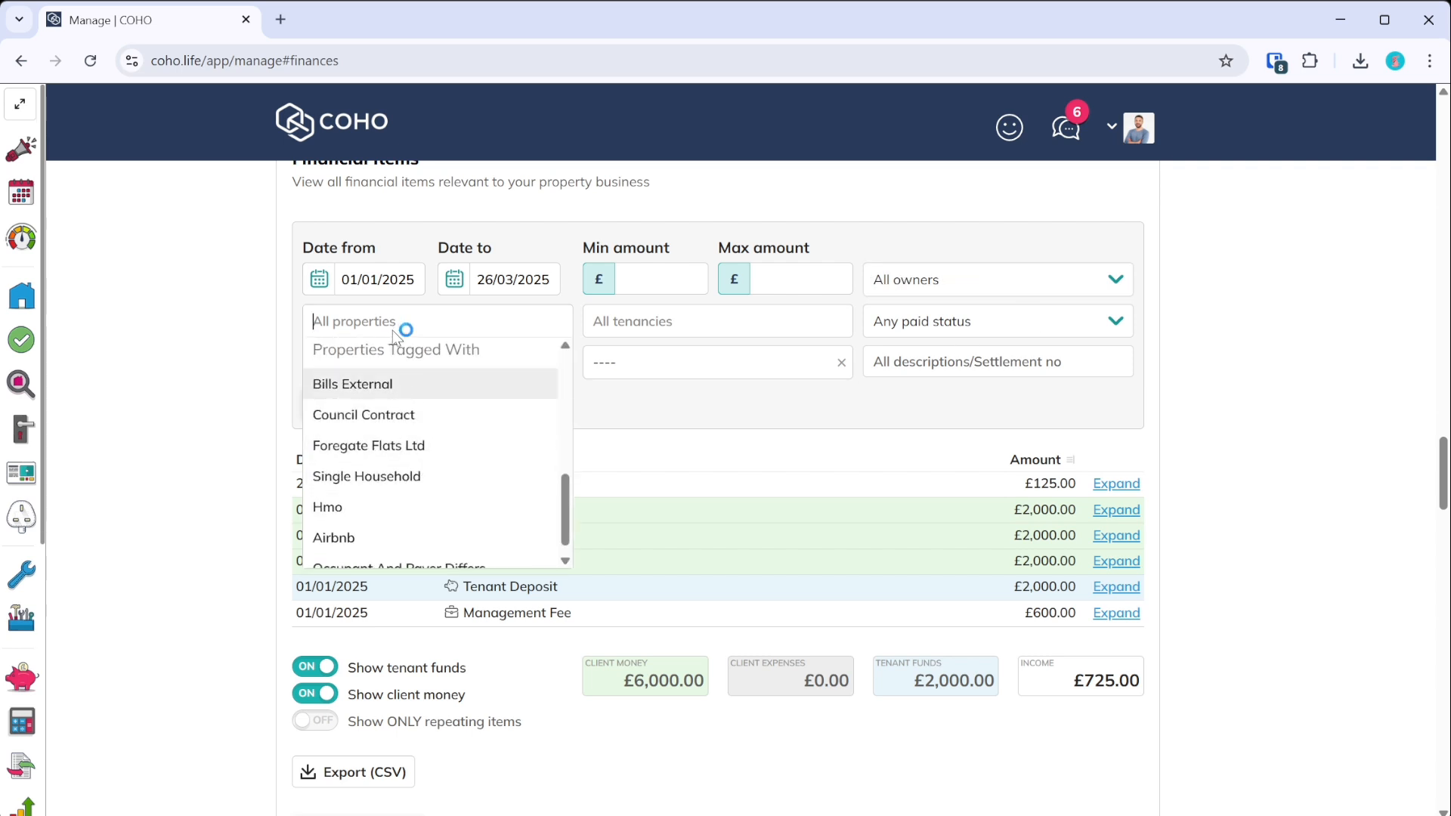
pyautogui.click(409, 416)
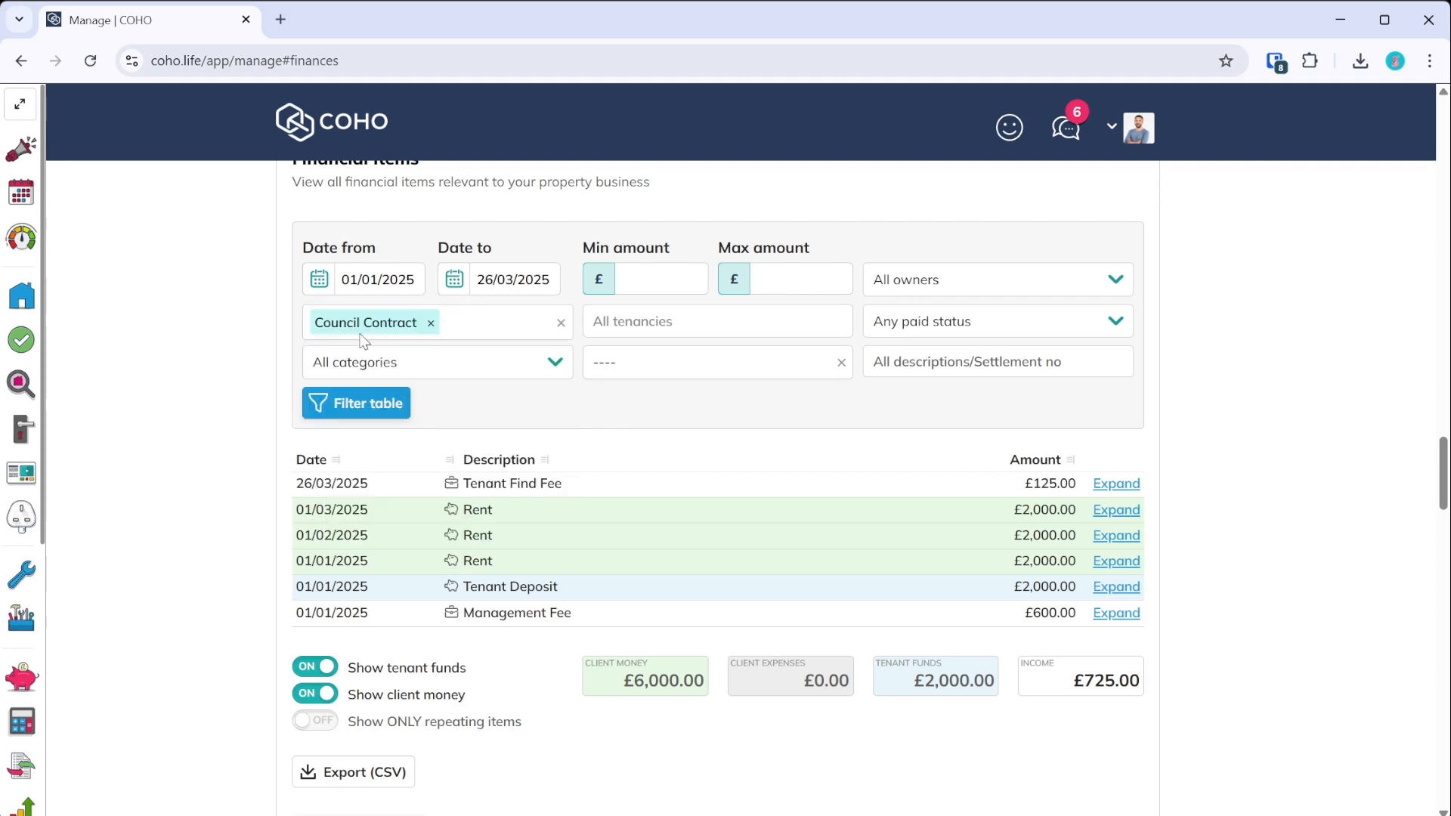
pyautogui.click(371, 400)
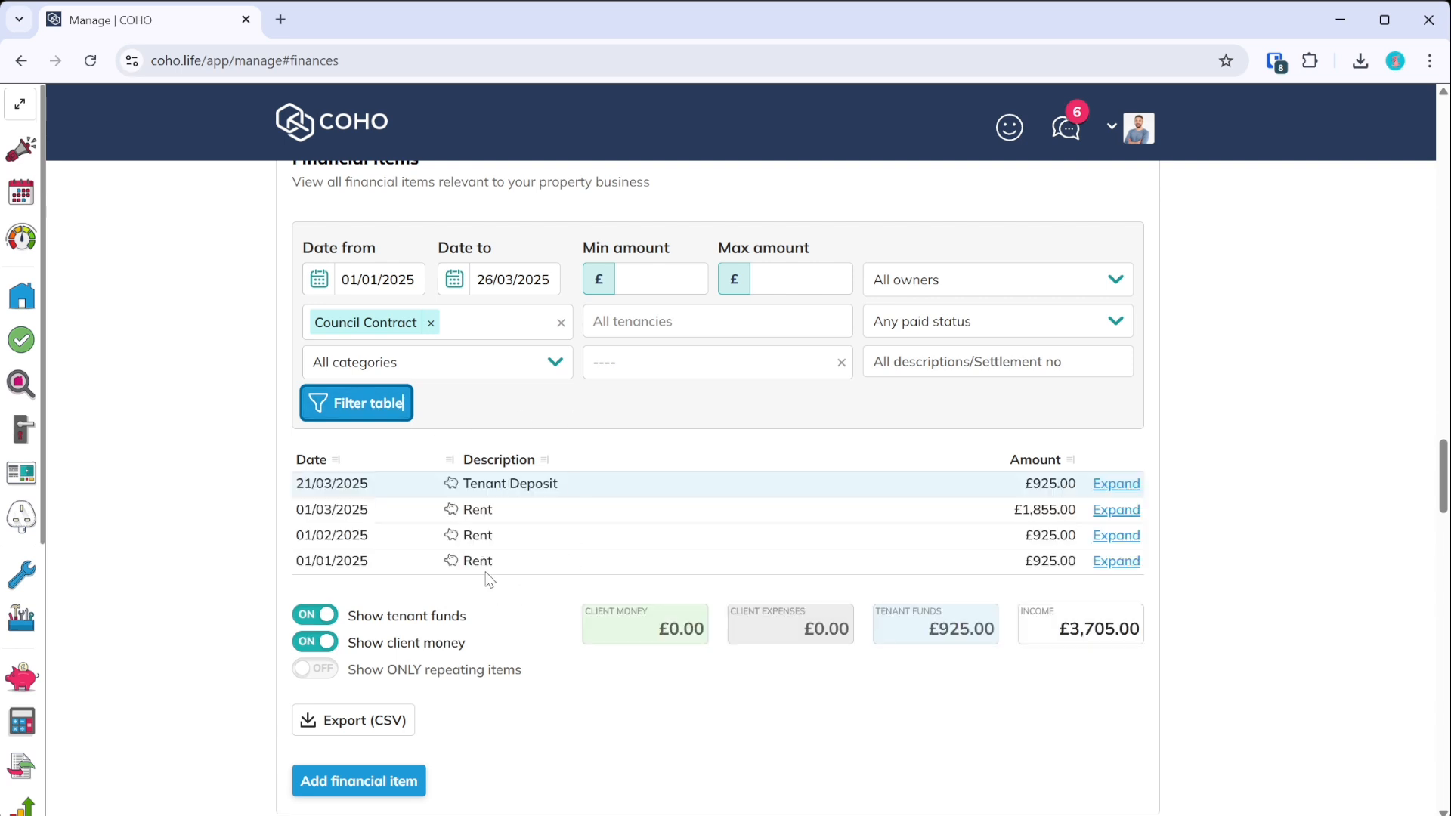
pyautogui.click(315, 642)
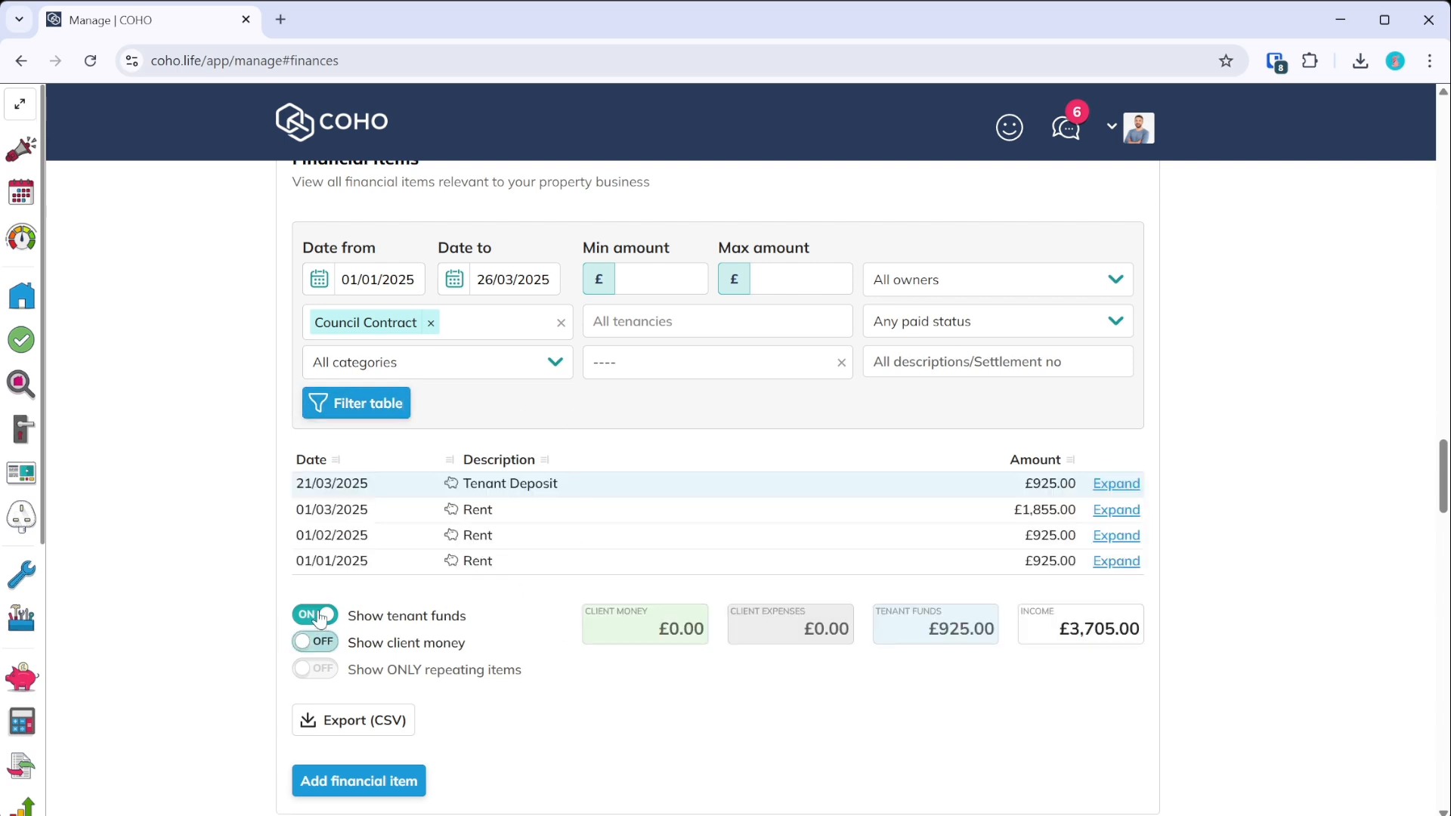
pyautogui.click(315, 614)
# - Review the 01/01/2025 Rent income details, close the background tenancy tab, and start a financial item
pyautogui.click(1116, 535)
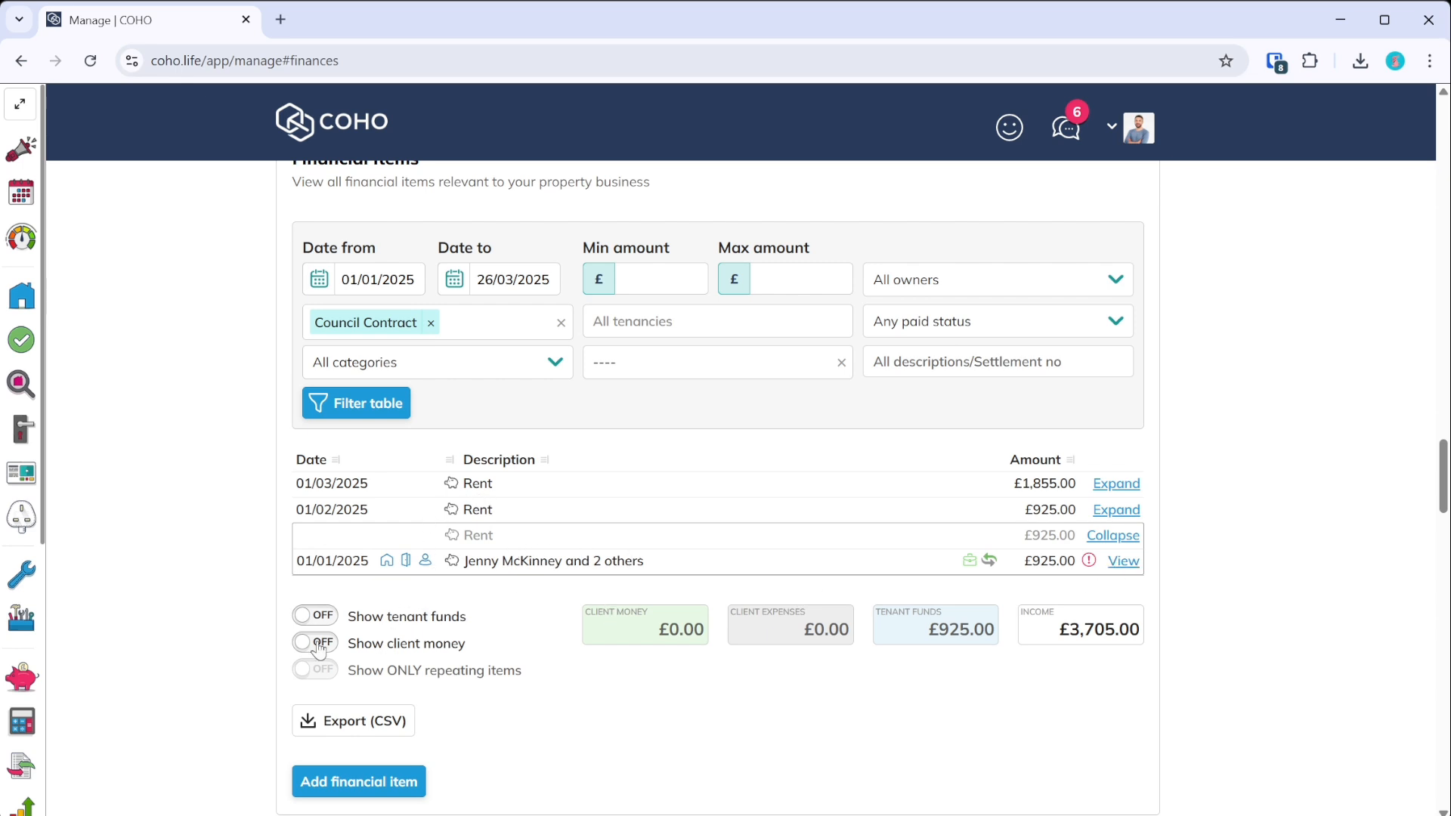
pyautogui.click(1119, 563)
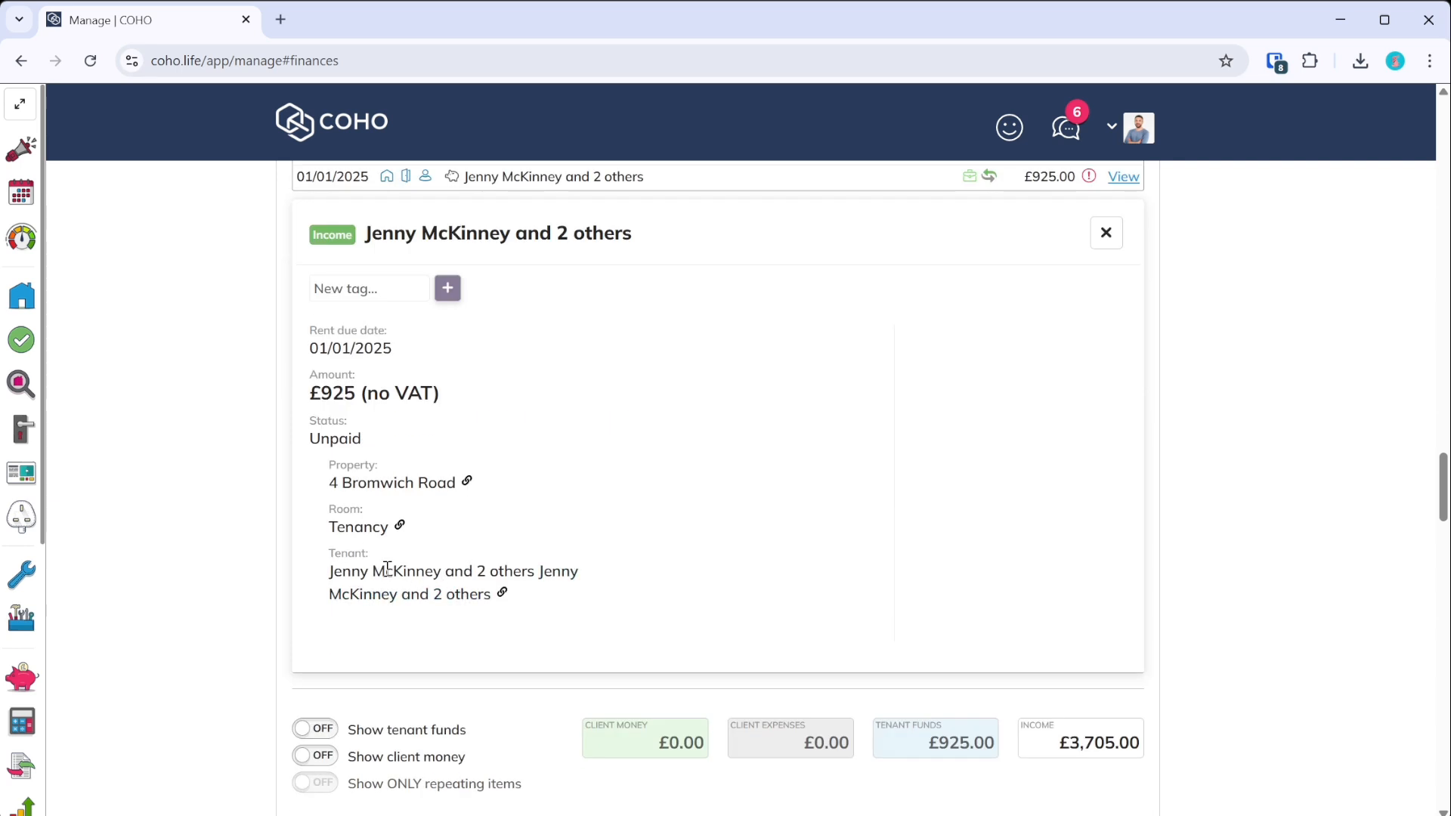
pyautogui.scroll(3, 1240, 463)
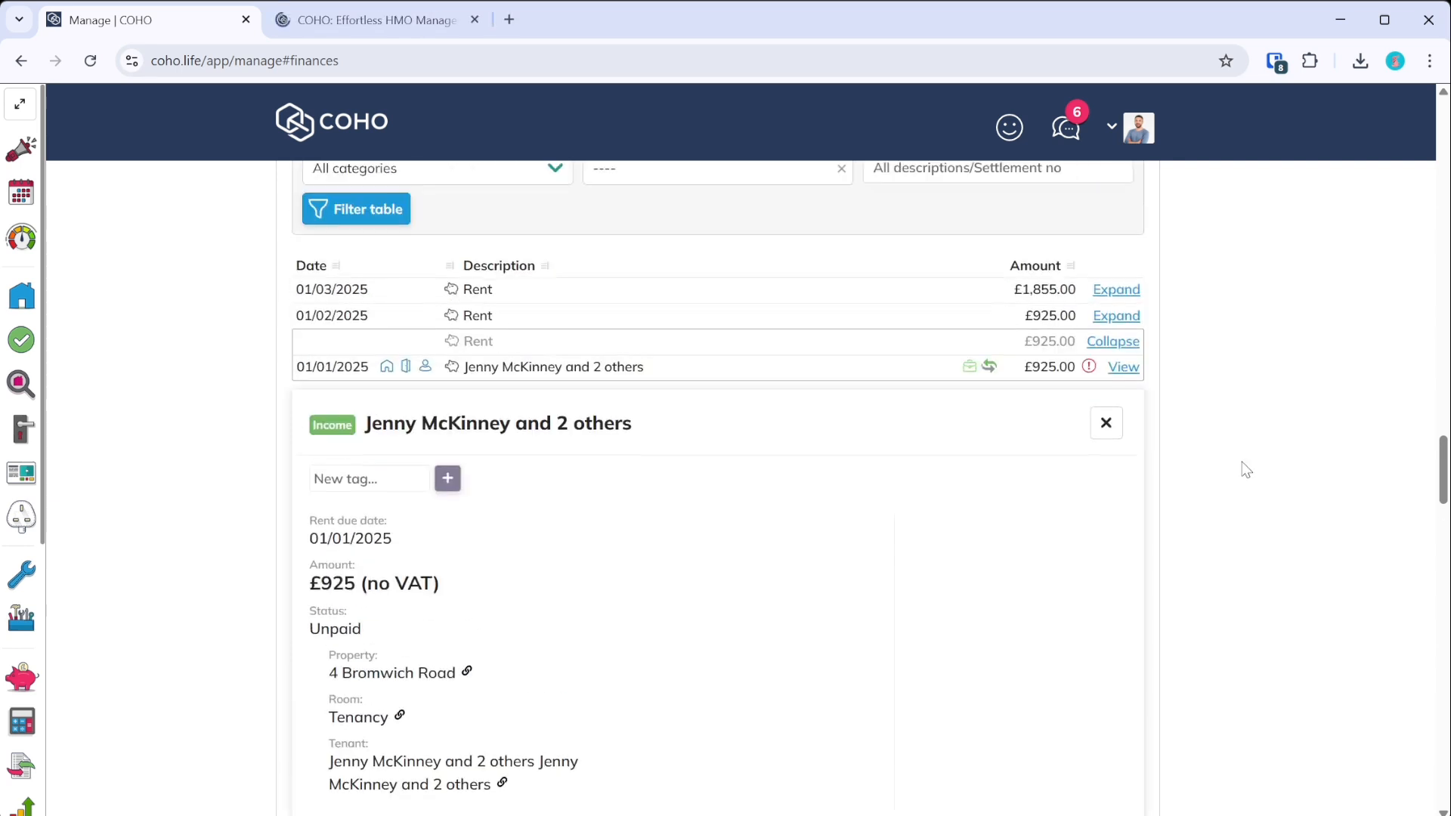
pyautogui.click(1107, 421)
pyautogui.scroll(4, 875, 436)
pyautogui.middleClick(322, 27)
pyautogui.scroll(-2, 569, 429)
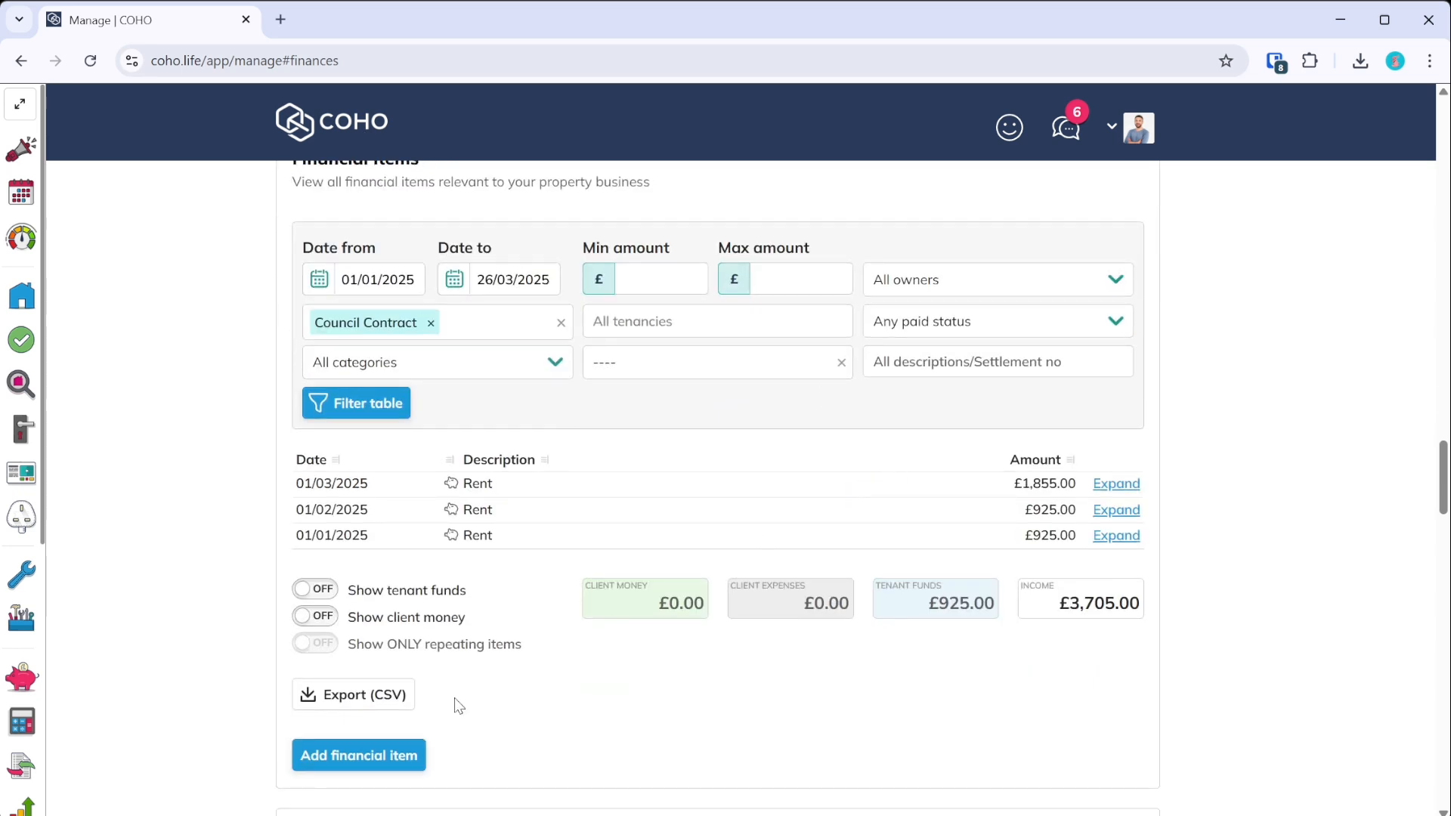
pyautogui.scroll(-3, 458, 705)
pyautogui.click(362, 574)
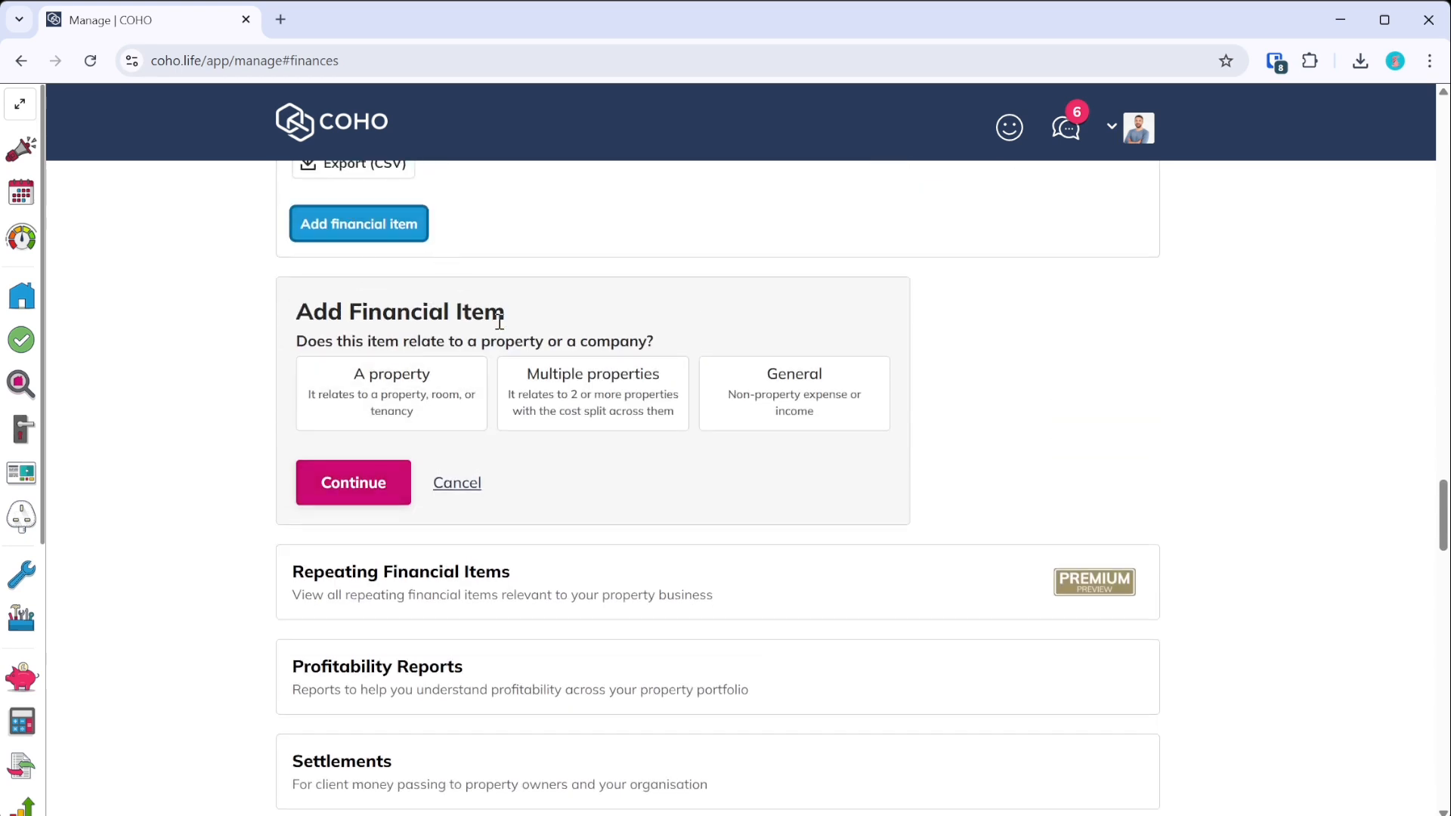
# - Cancel the new financial item and go to Finances' Connections & Synchronisation section
pyautogui.click(457, 482)
pyautogui.scroll(9, 453, 507)
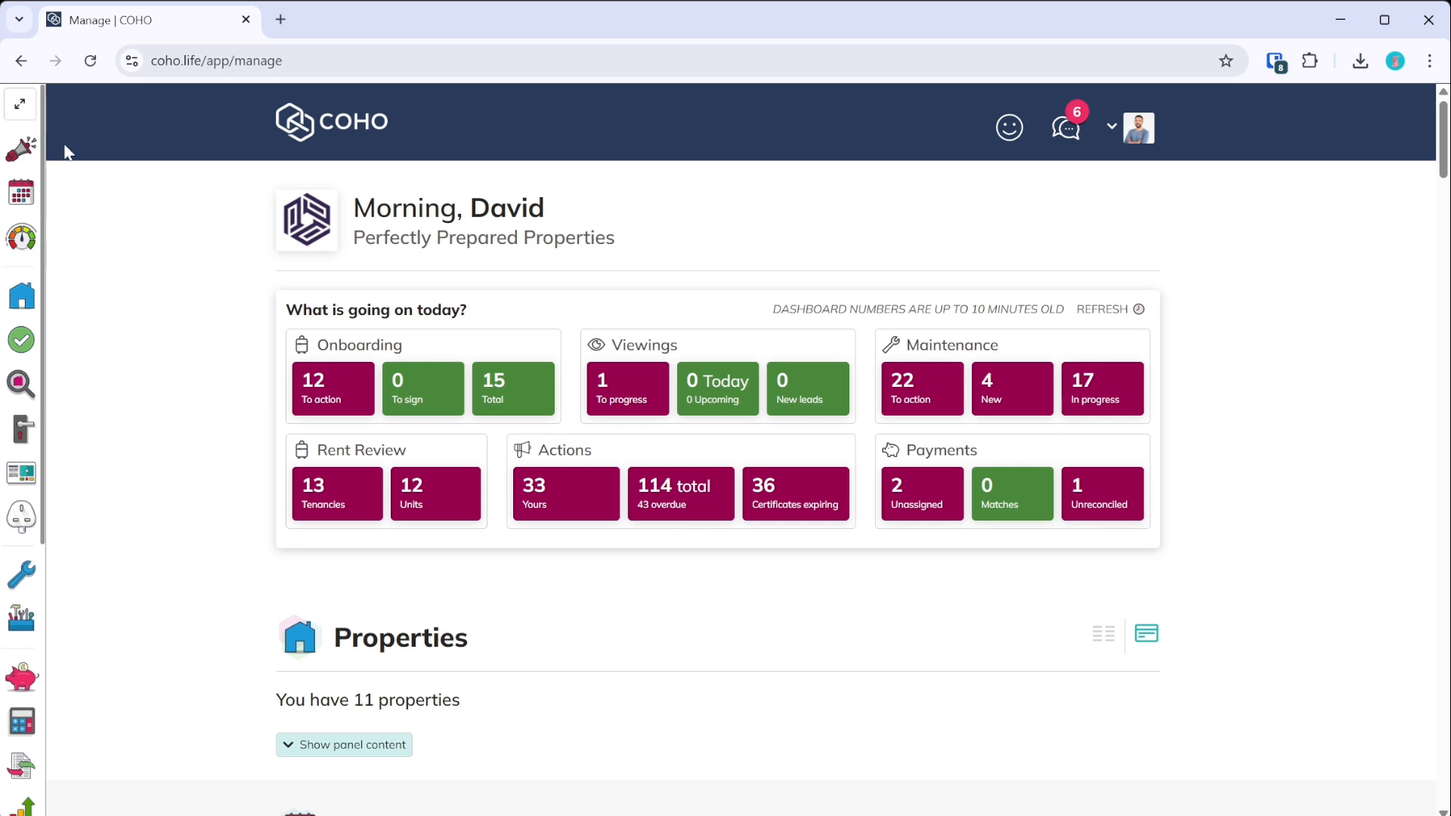
pyautogui.click(16, 102)
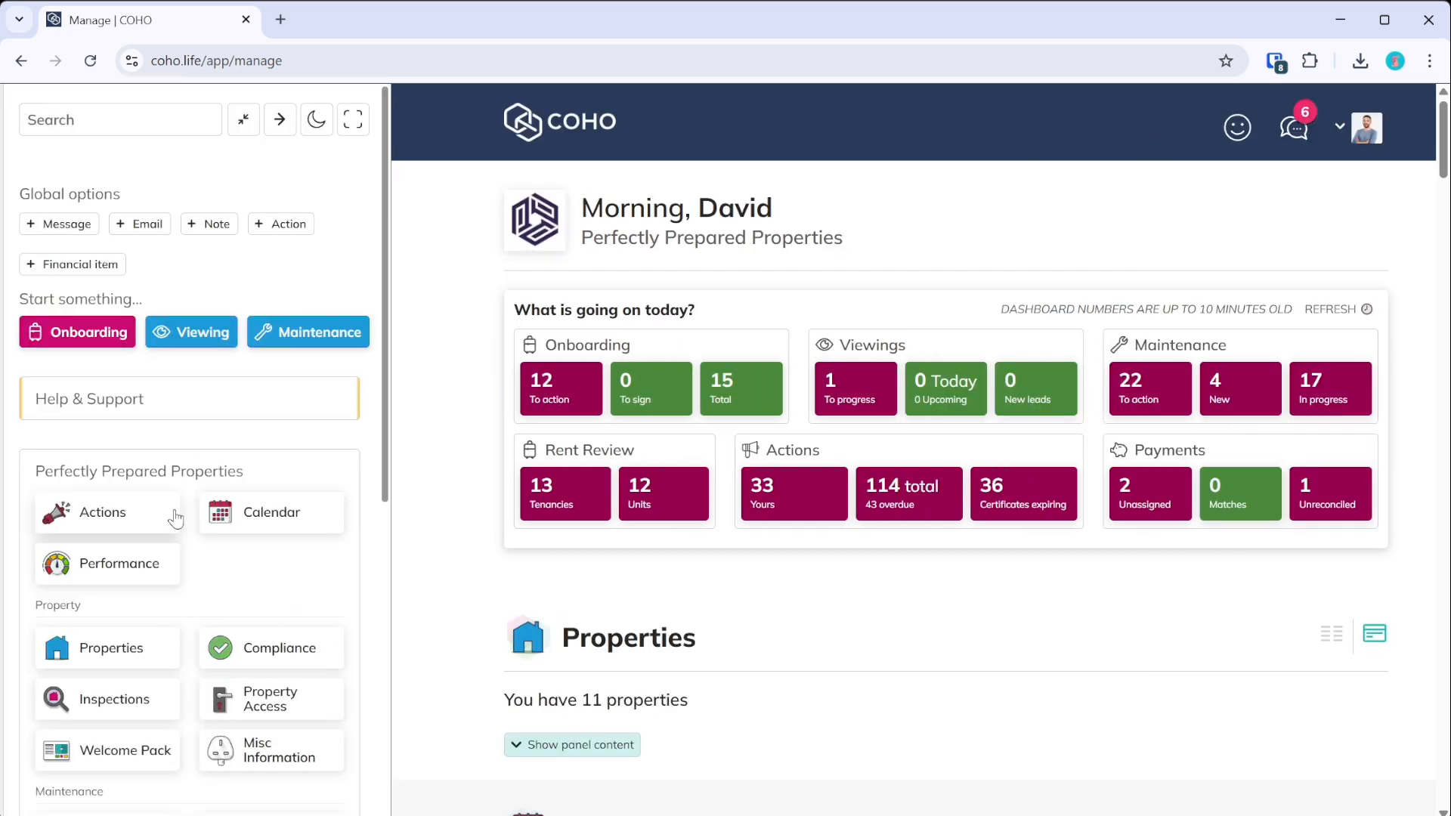
pyautogui.scroll(-4, 179, 517)
pyautogui.click(269, 540)
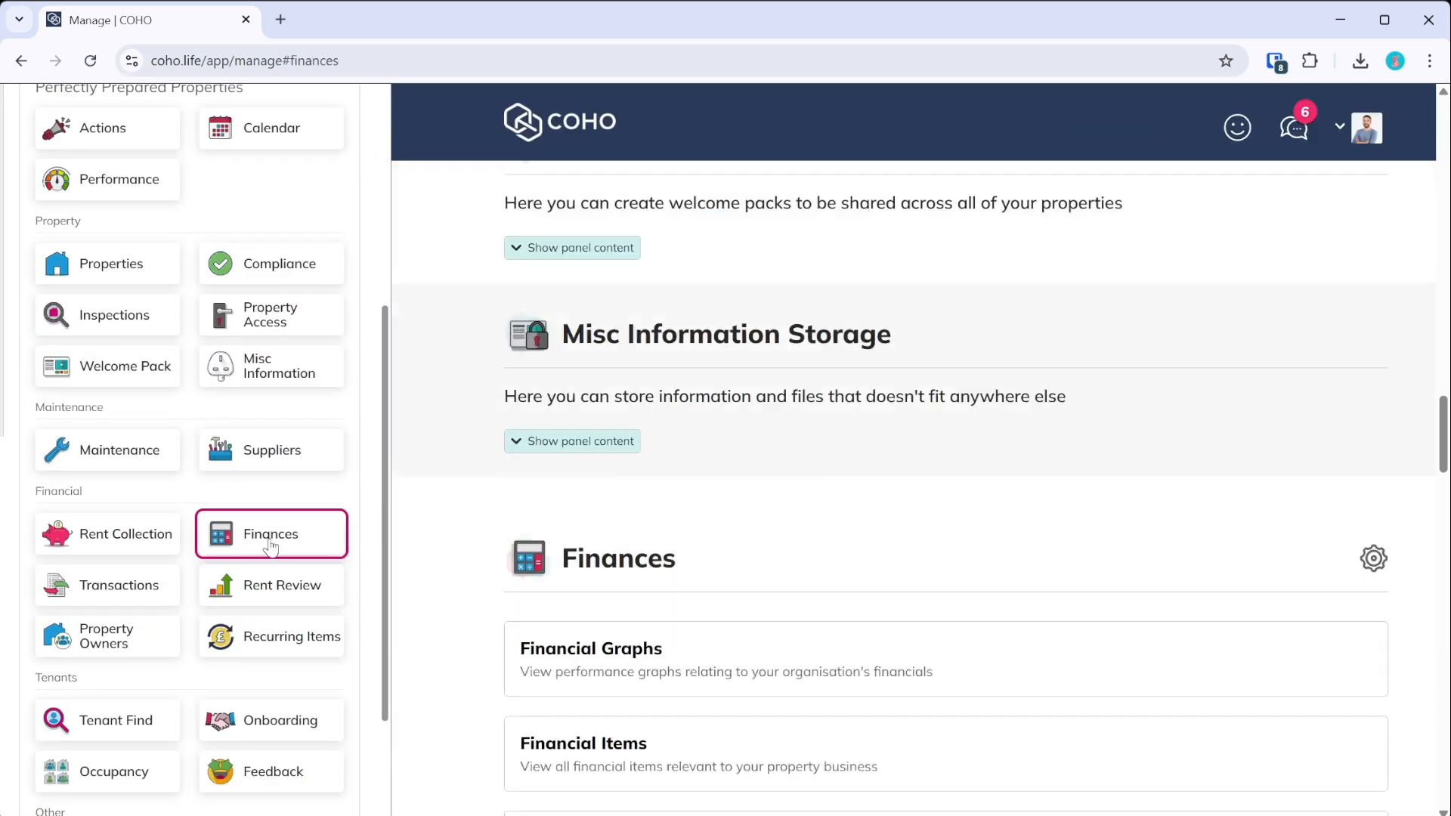
pyautogui.scroll(-2, 538, 453)
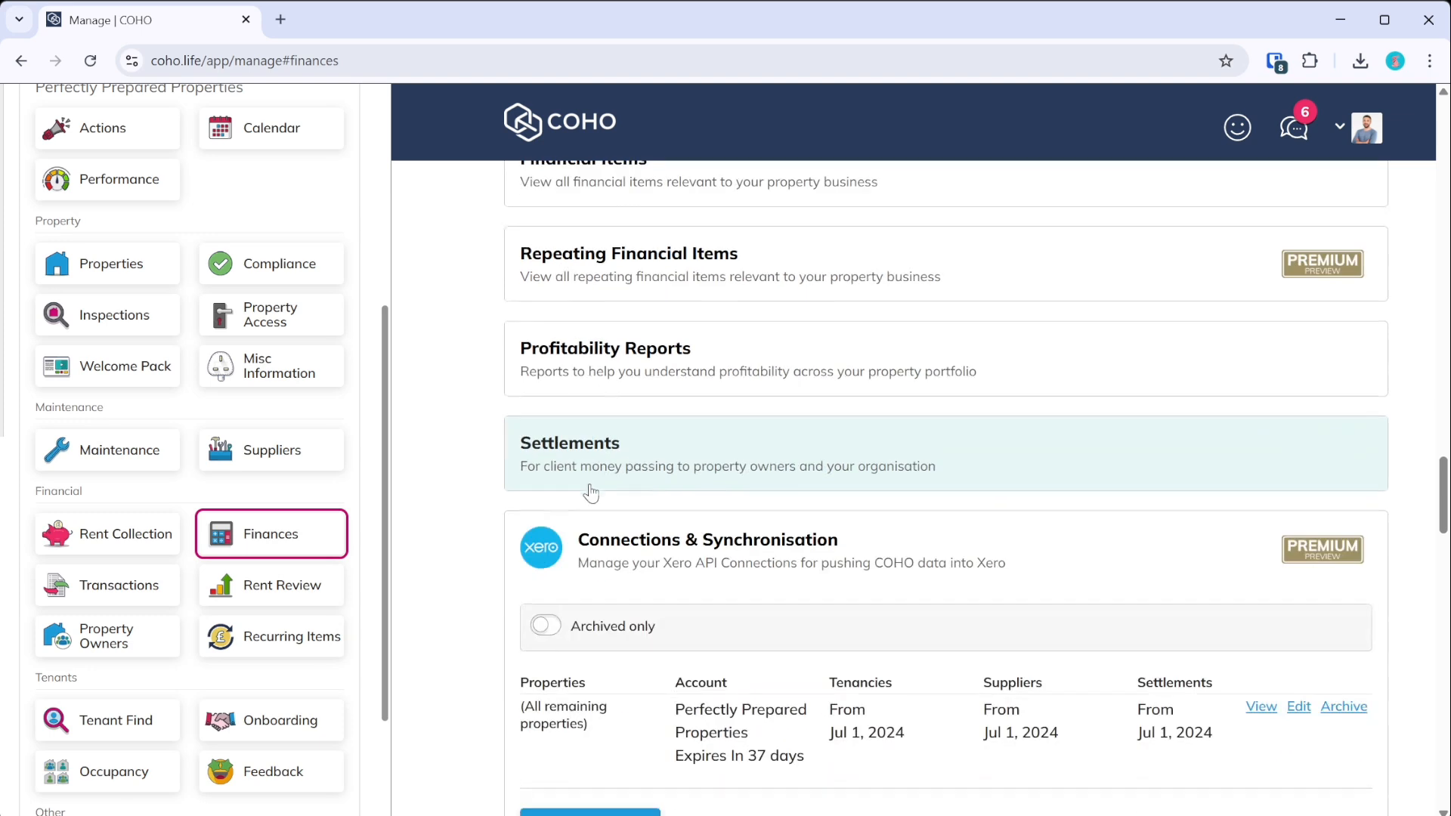
pyautogui.scroll(-2, 673, 574)
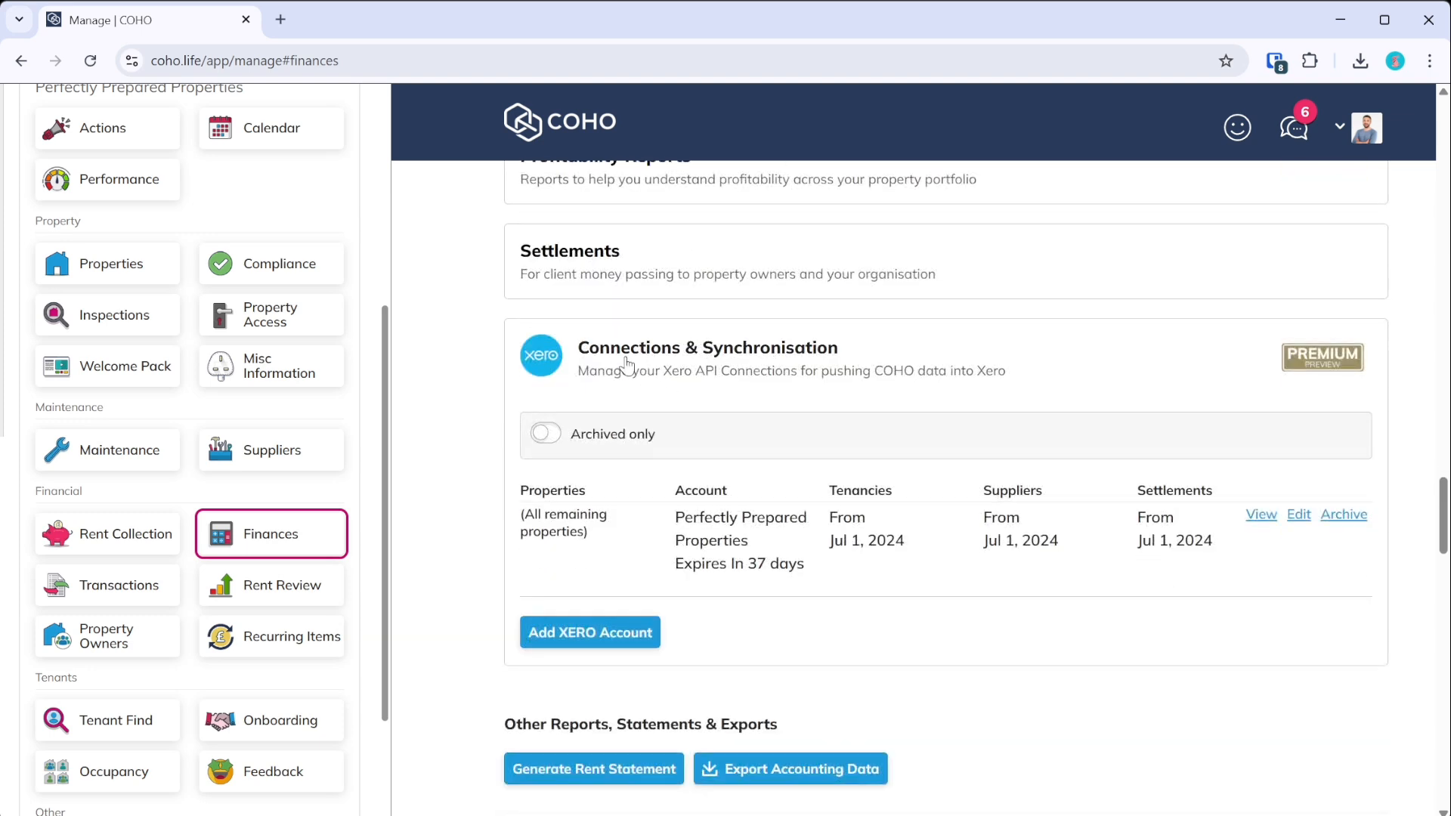
pyautogui.click(818, 353)
pyautogui.click(658, 381)
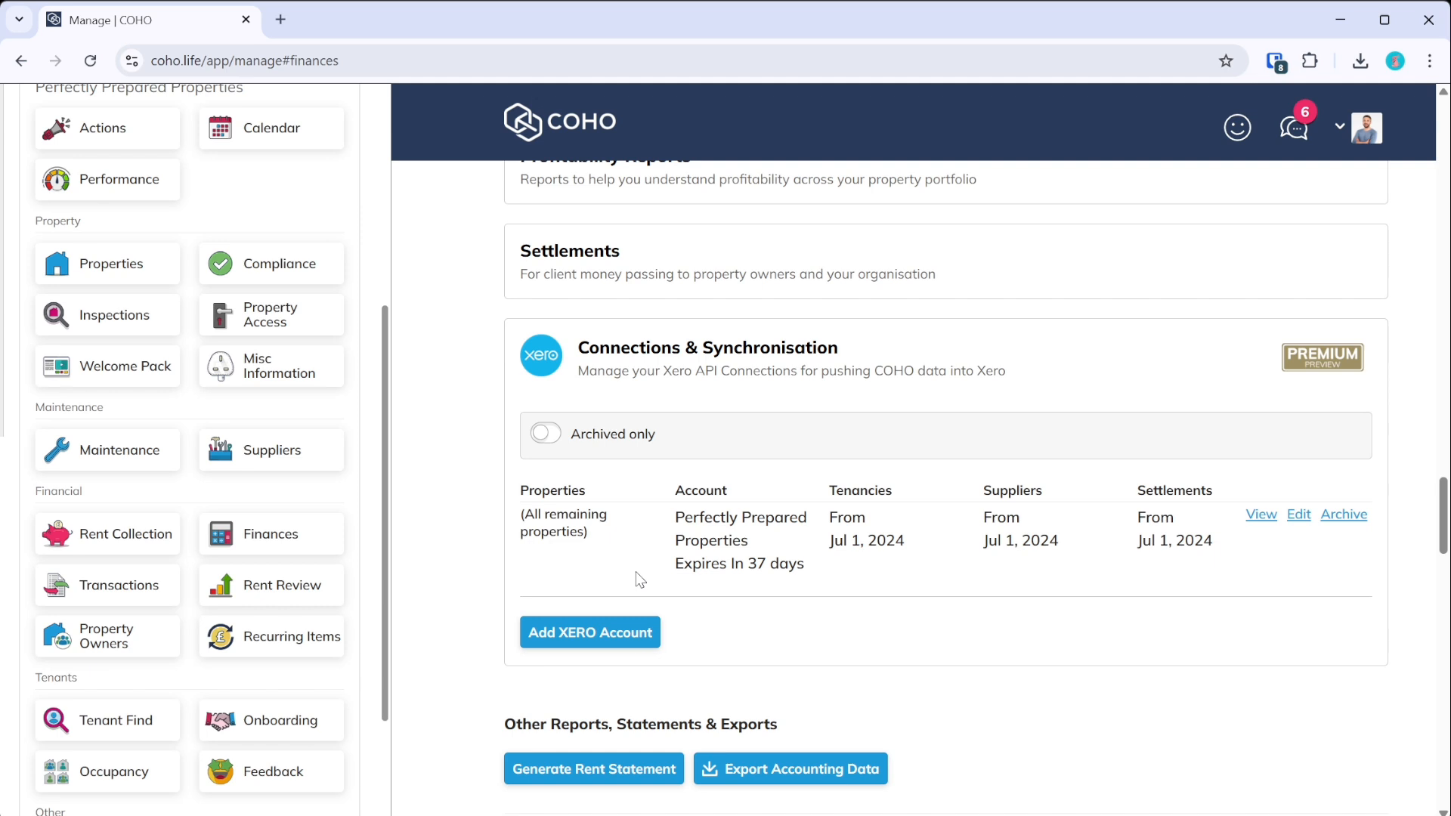
# - Add a new Xero integration with rent book staging date 01/01/2025
pyautogui.click(632, 636)
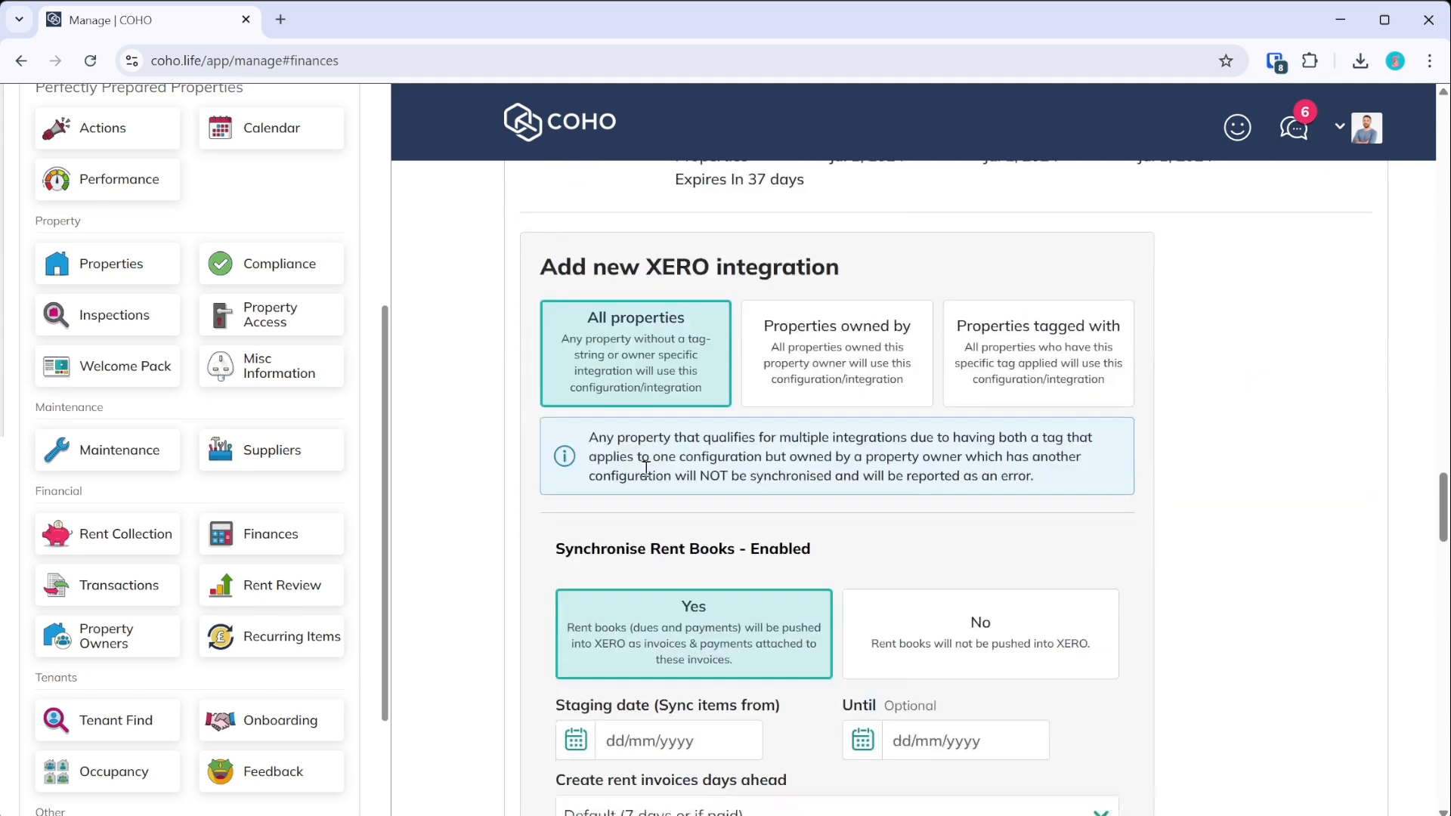
pyautogui.scroll(-3, 646, 467)
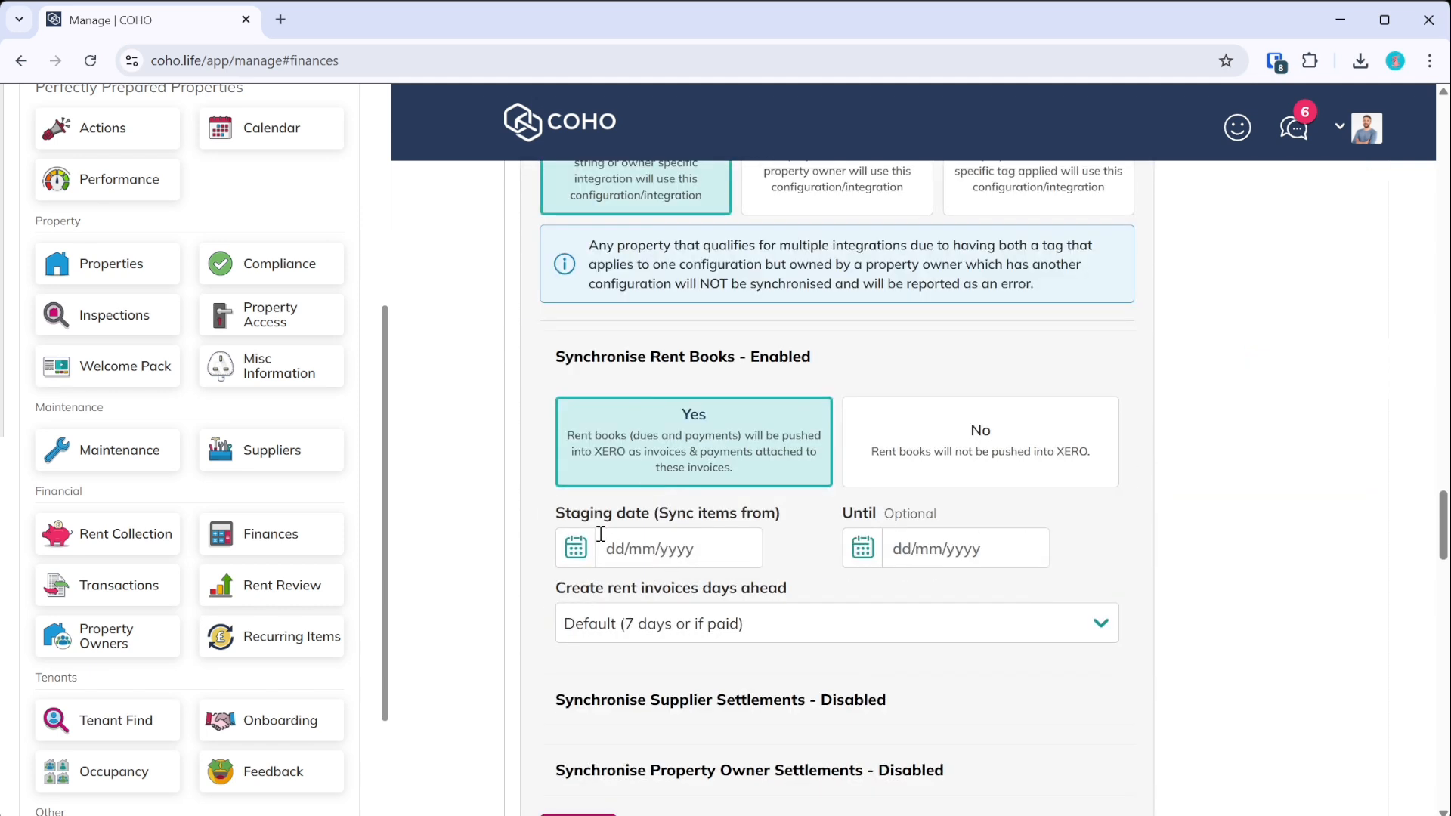
pyautogui.scroll(3, 612, 529)
pyautogui.scroll(-1, 616, 541)
pyautogui.scroll(-2, 615, 540)
pyautogui.click(576, 550)
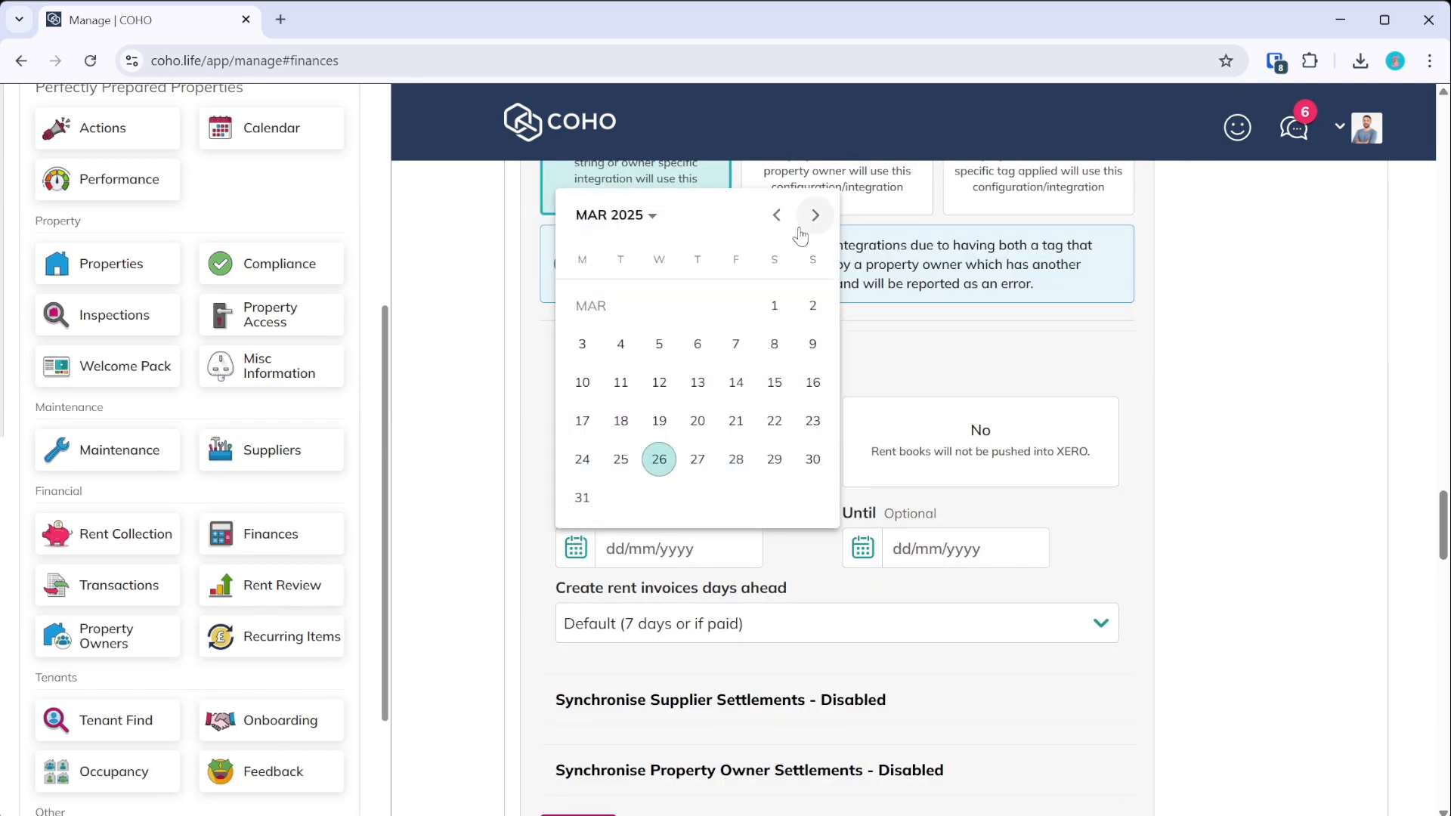
pyautogui.click(915, 353)
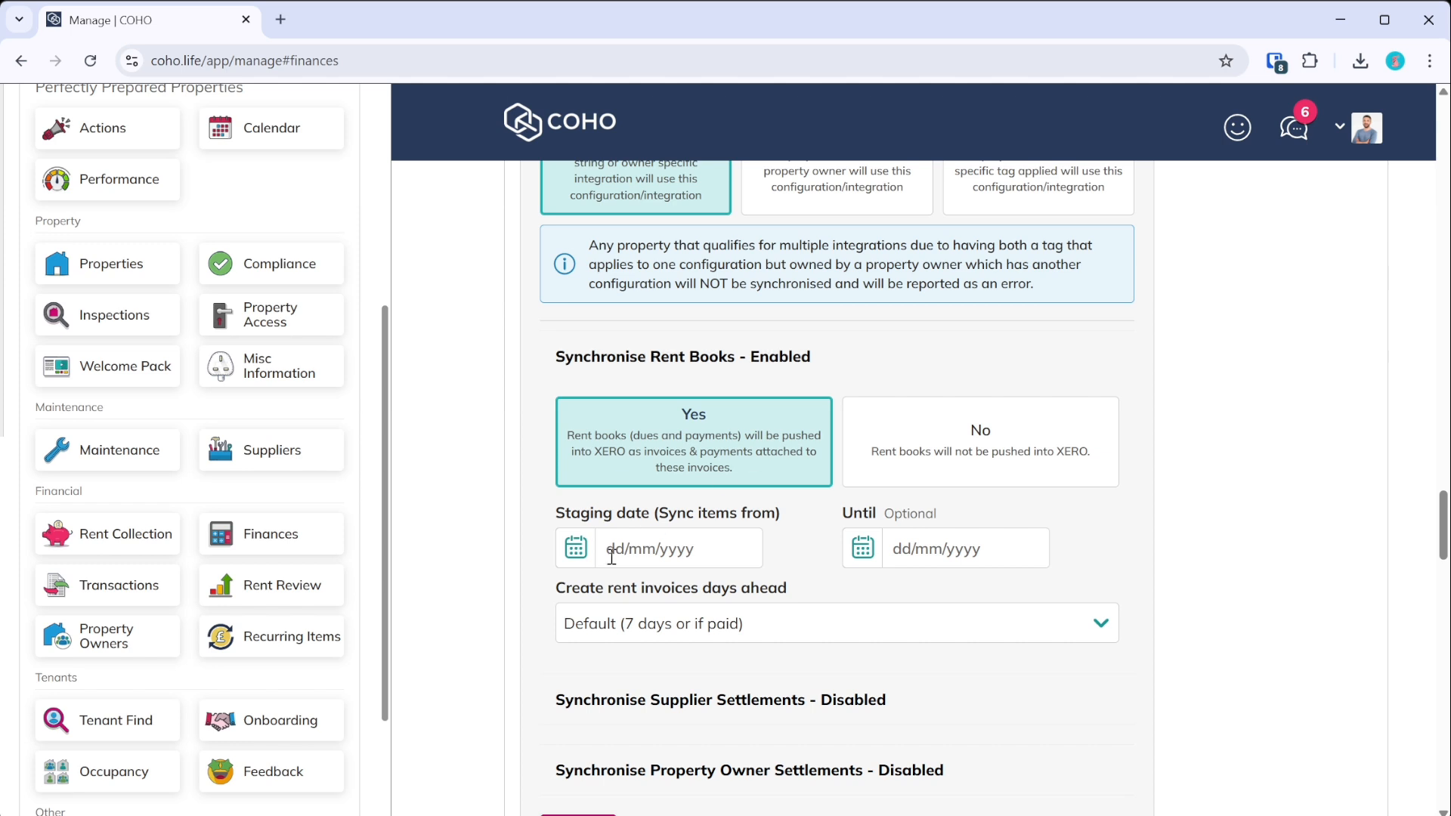
pyautogui.click(586, 559)
pyautogui.click(777, 215)
pyautogui.click(777, 215)
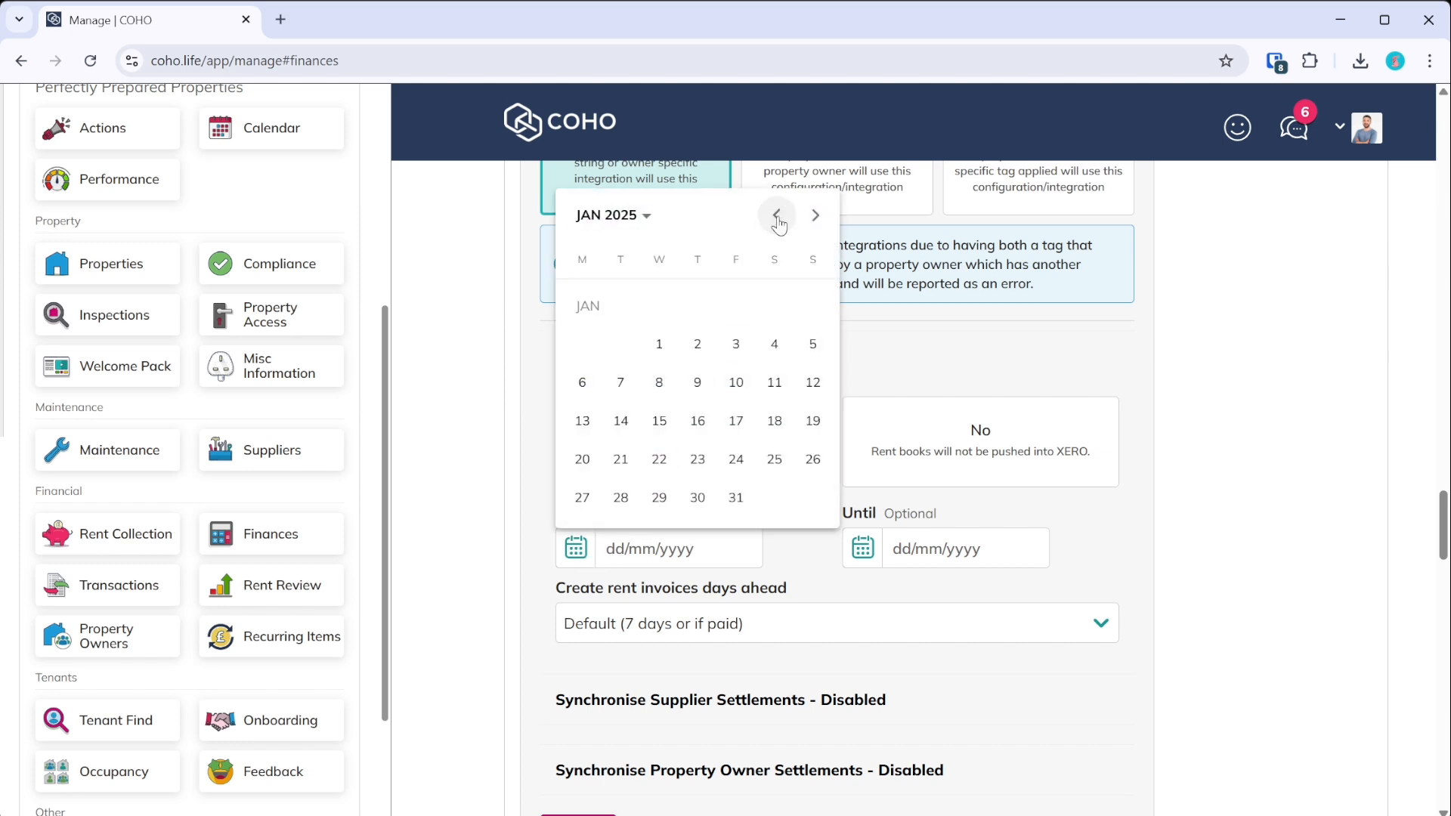
pyautogui.click(659, 344)
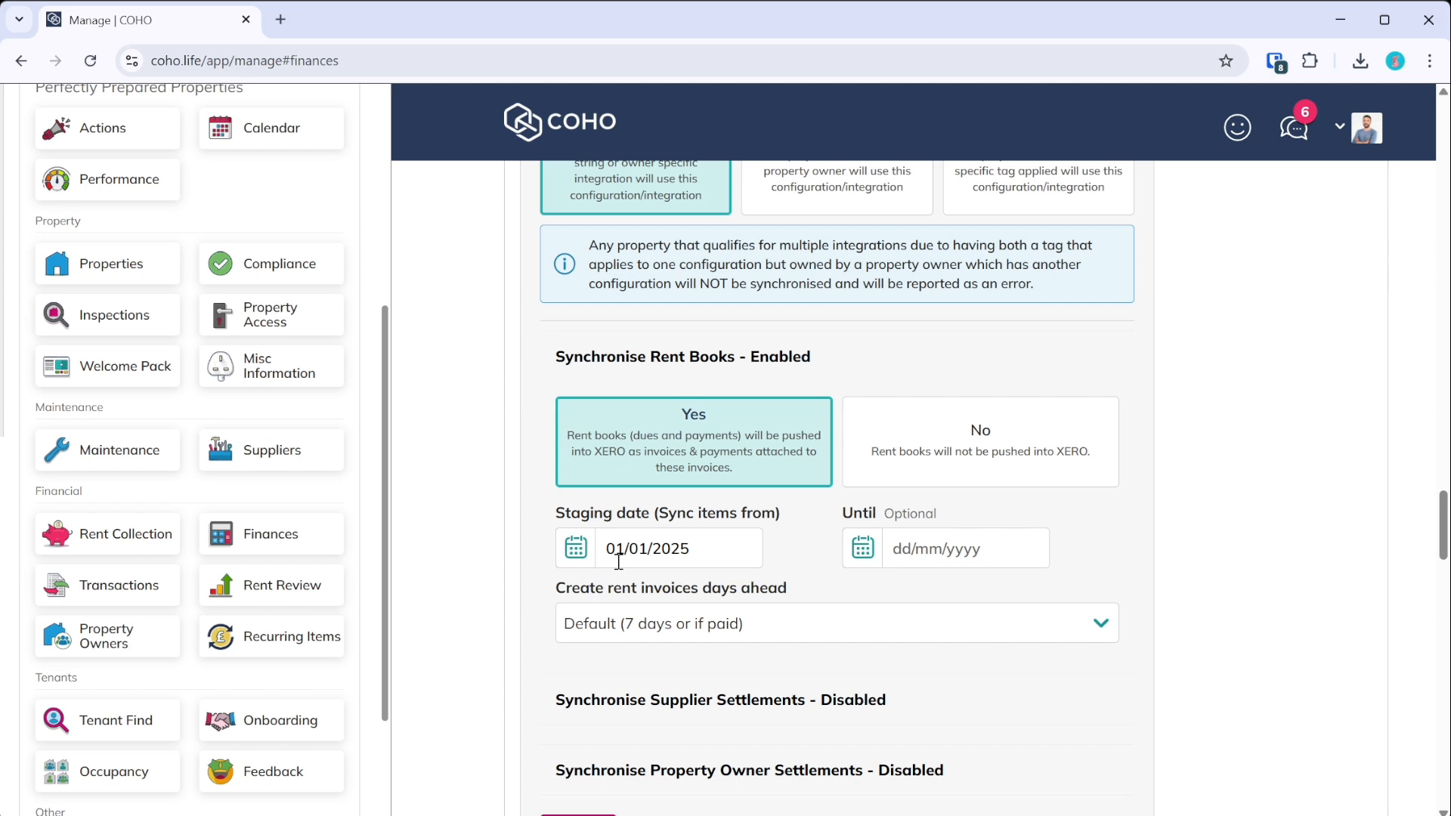
pyautogui.scroll(-3, 658, 529)
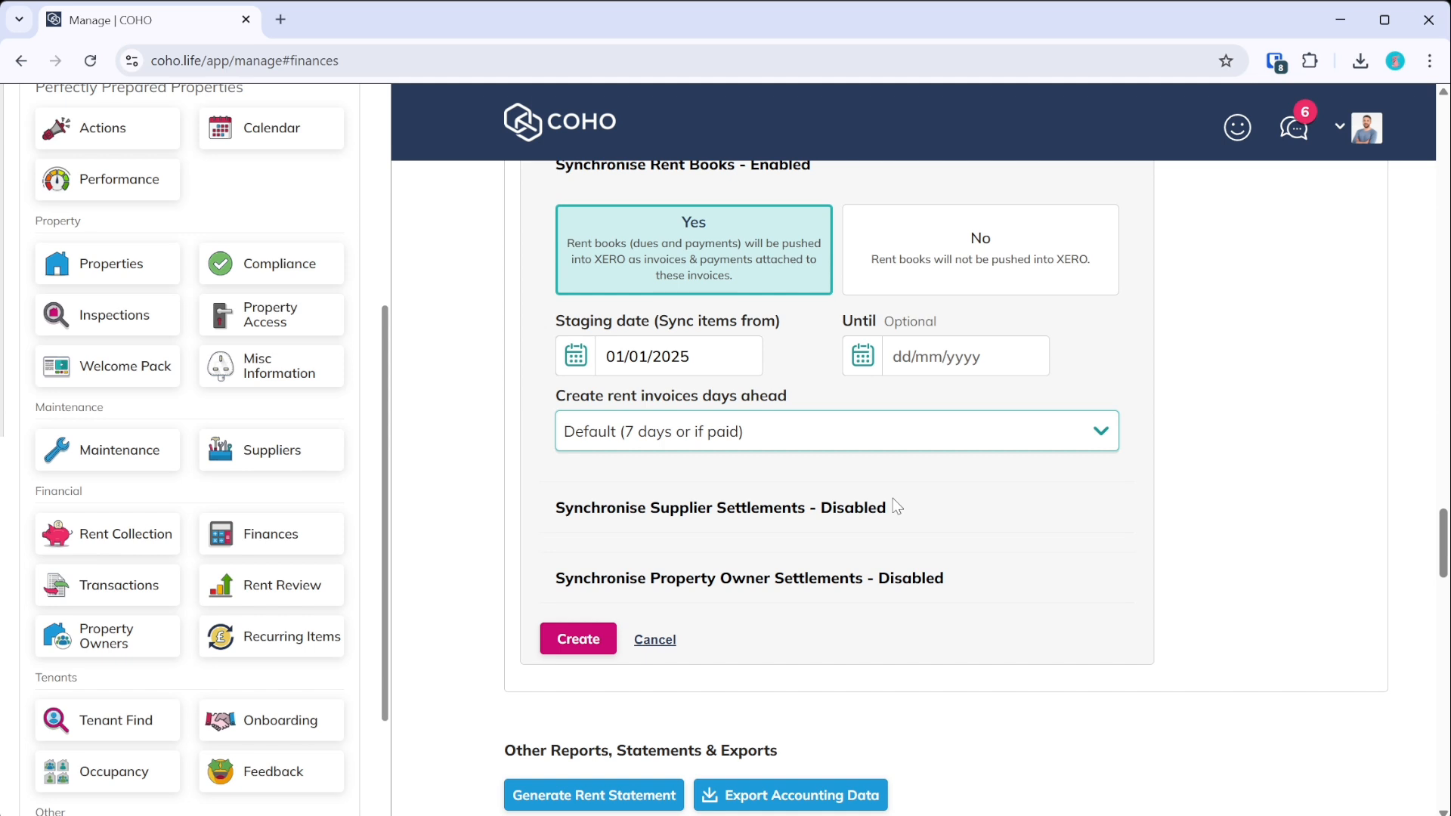
pyautogui.click(1219, 442)
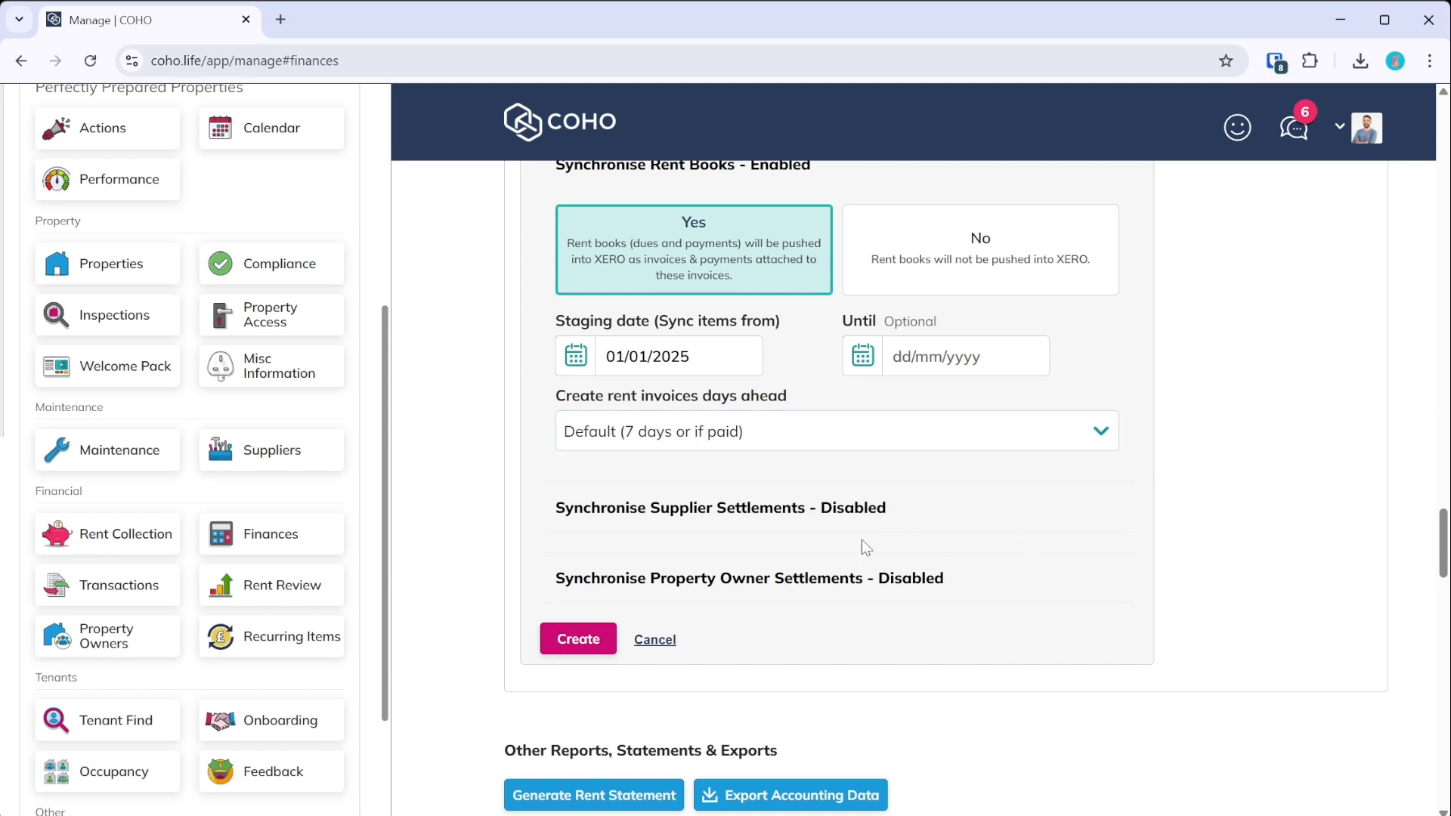
# - Expand the supplier and owner settlement options and enable syncing for both
pyautogui.click(796, 513)
pyautogui.click(767, 697)
pyautogui.scroll(-2, 769, 574)
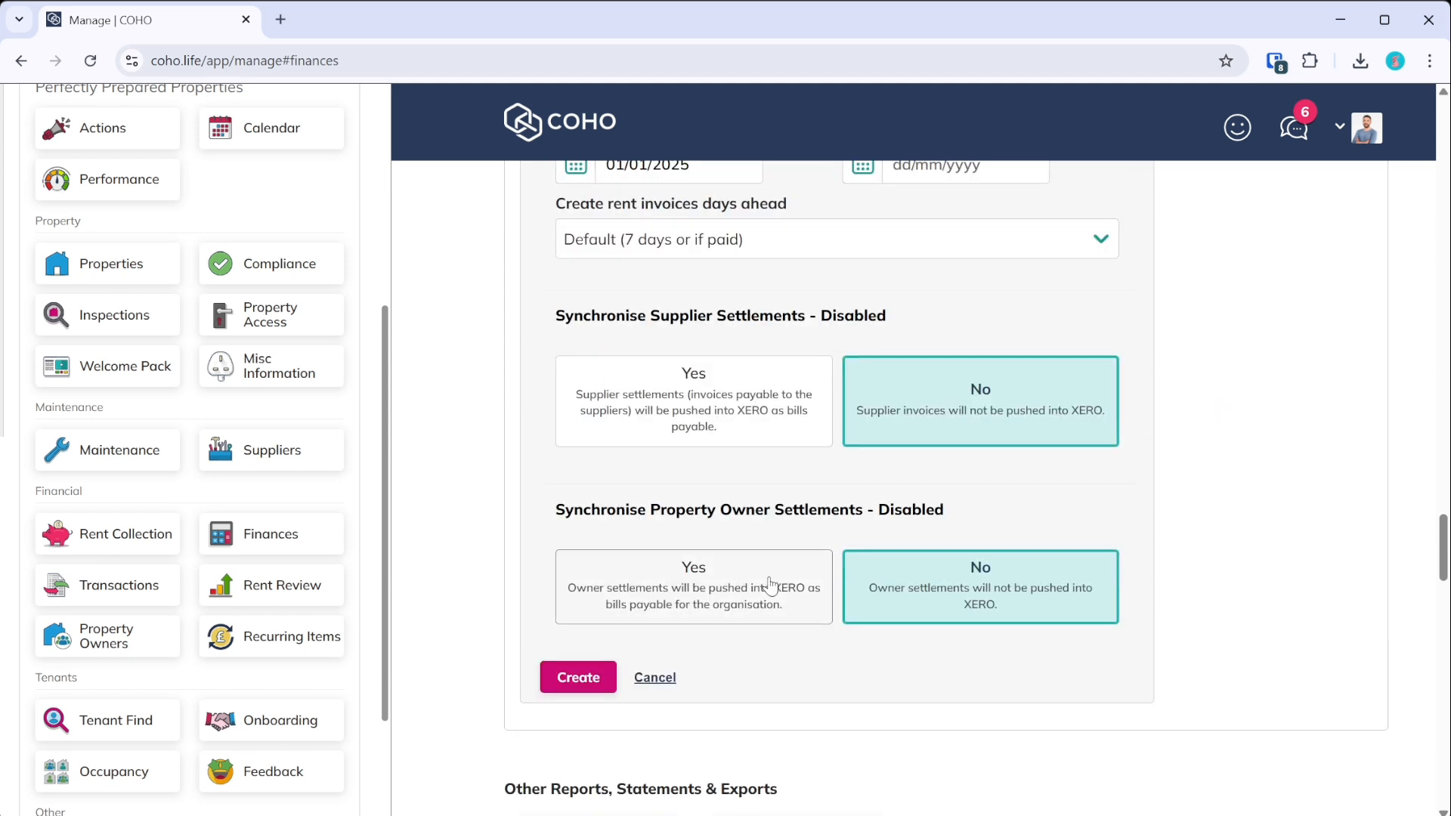
pyautogui.scroll(5, 769, 537)
pyautogui.scroll(-5, 769, 557)
pyautogui.click(607, 568)
pyautogui.click(746, 441)
pyautogui.scroll(-3, 745, 441)
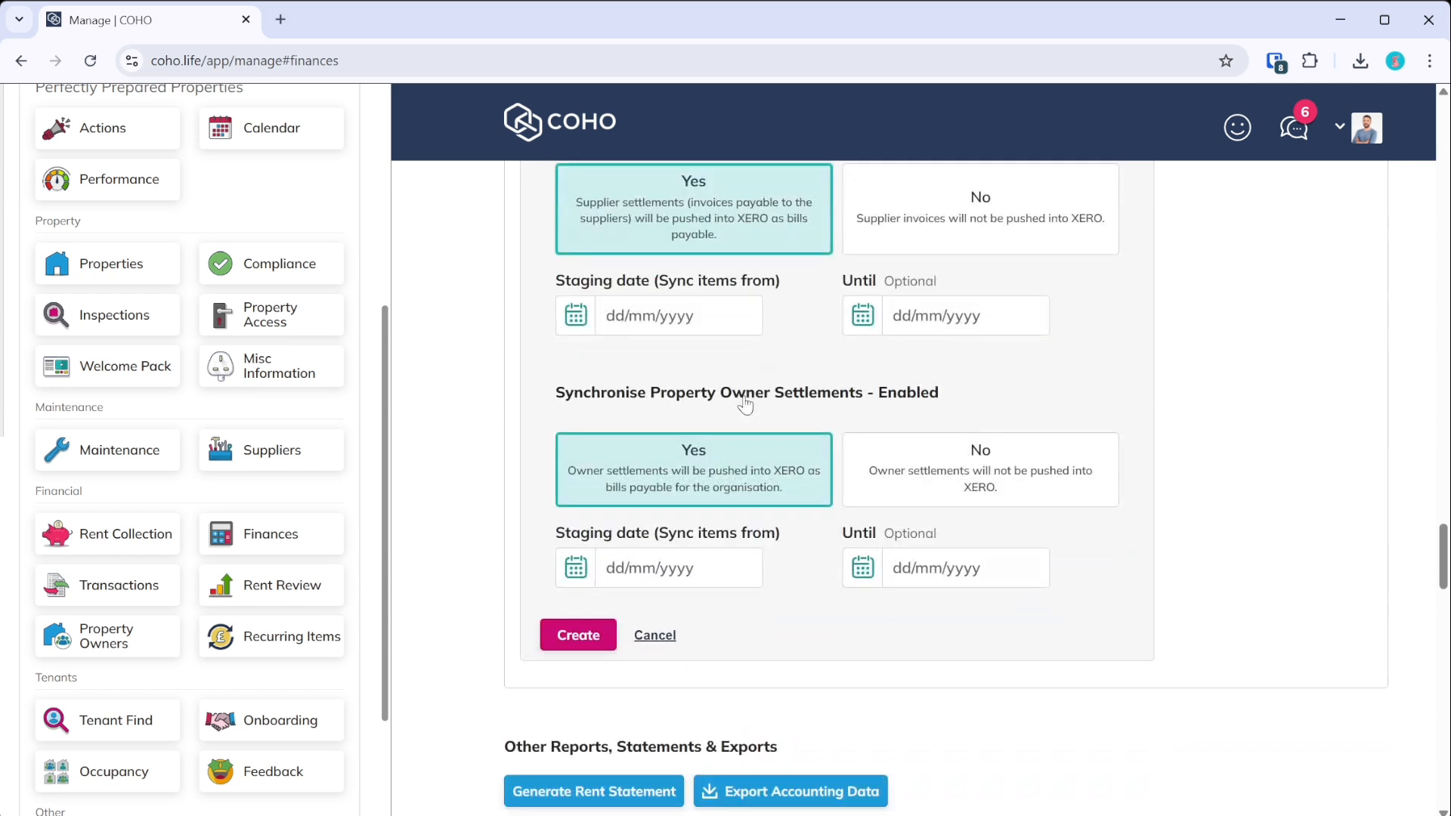
pyautogui.scroll(3, 659, 544)
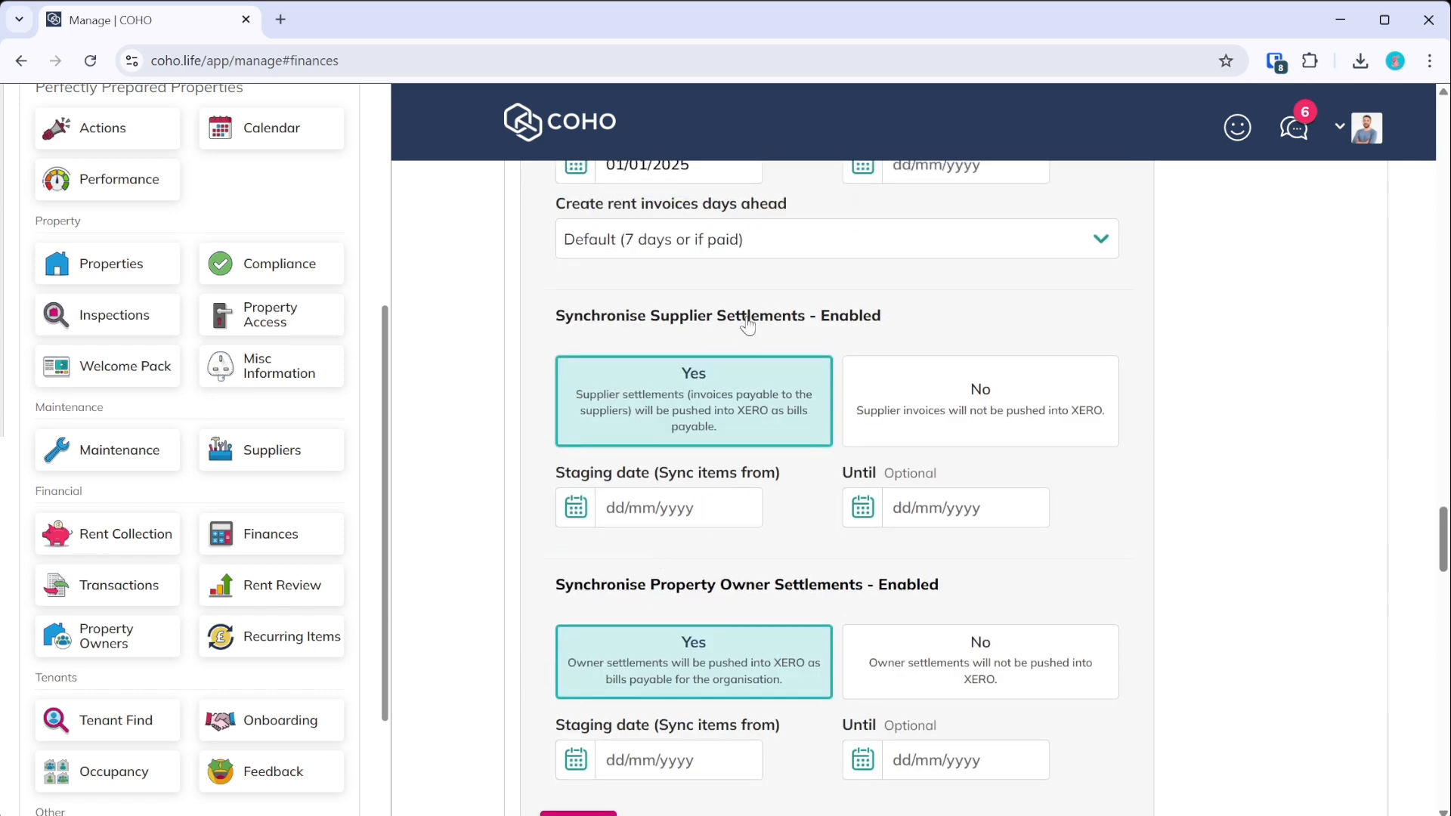
# - Turn both settlement syncs back off and discard the new integration form
pyautogui.click(974, 419)
pyautogui.click(997, 585)
pyautogui.scroll(6, 819, 421)
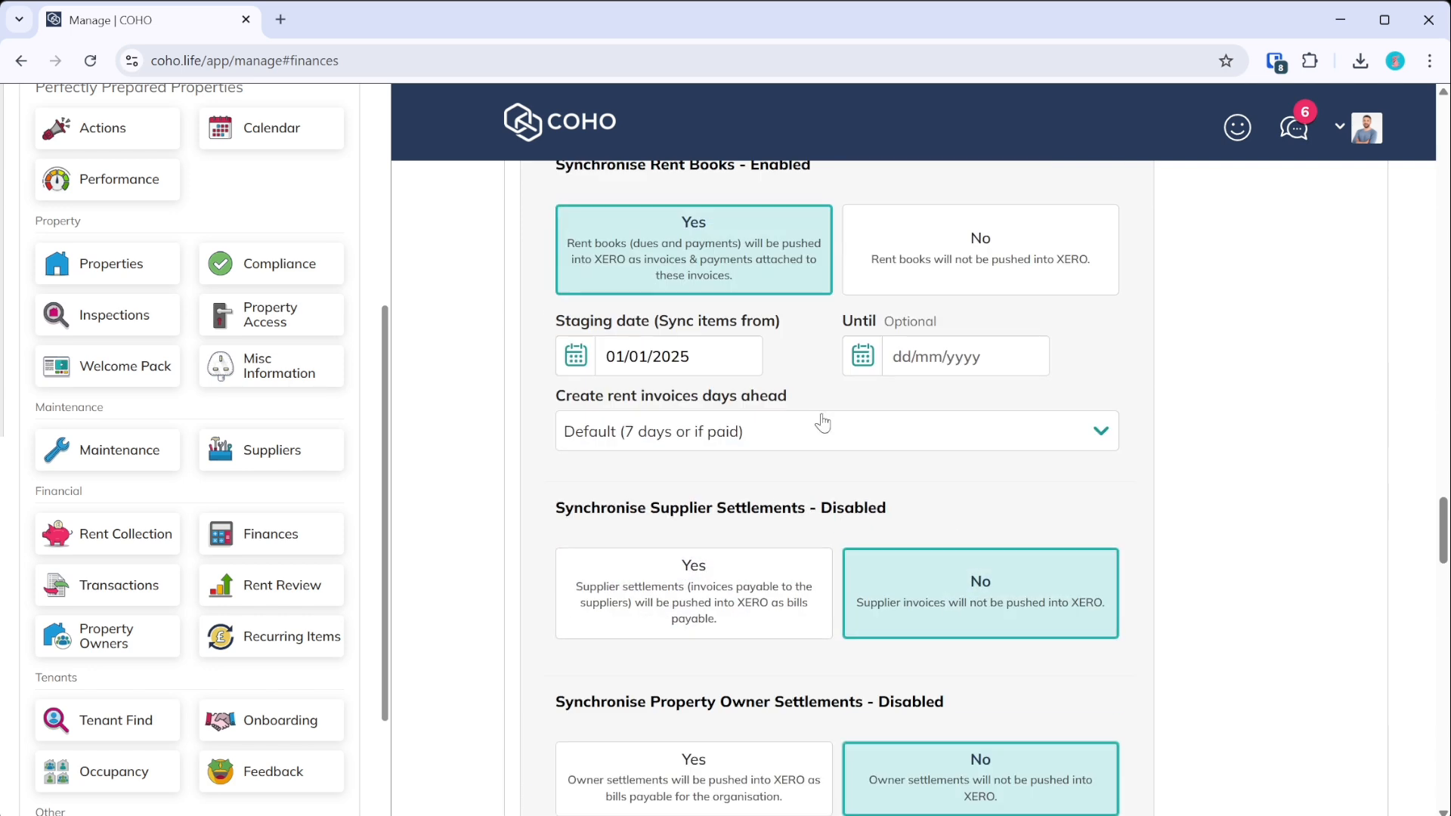
pyautogui.scroll(-8, 995, 508)
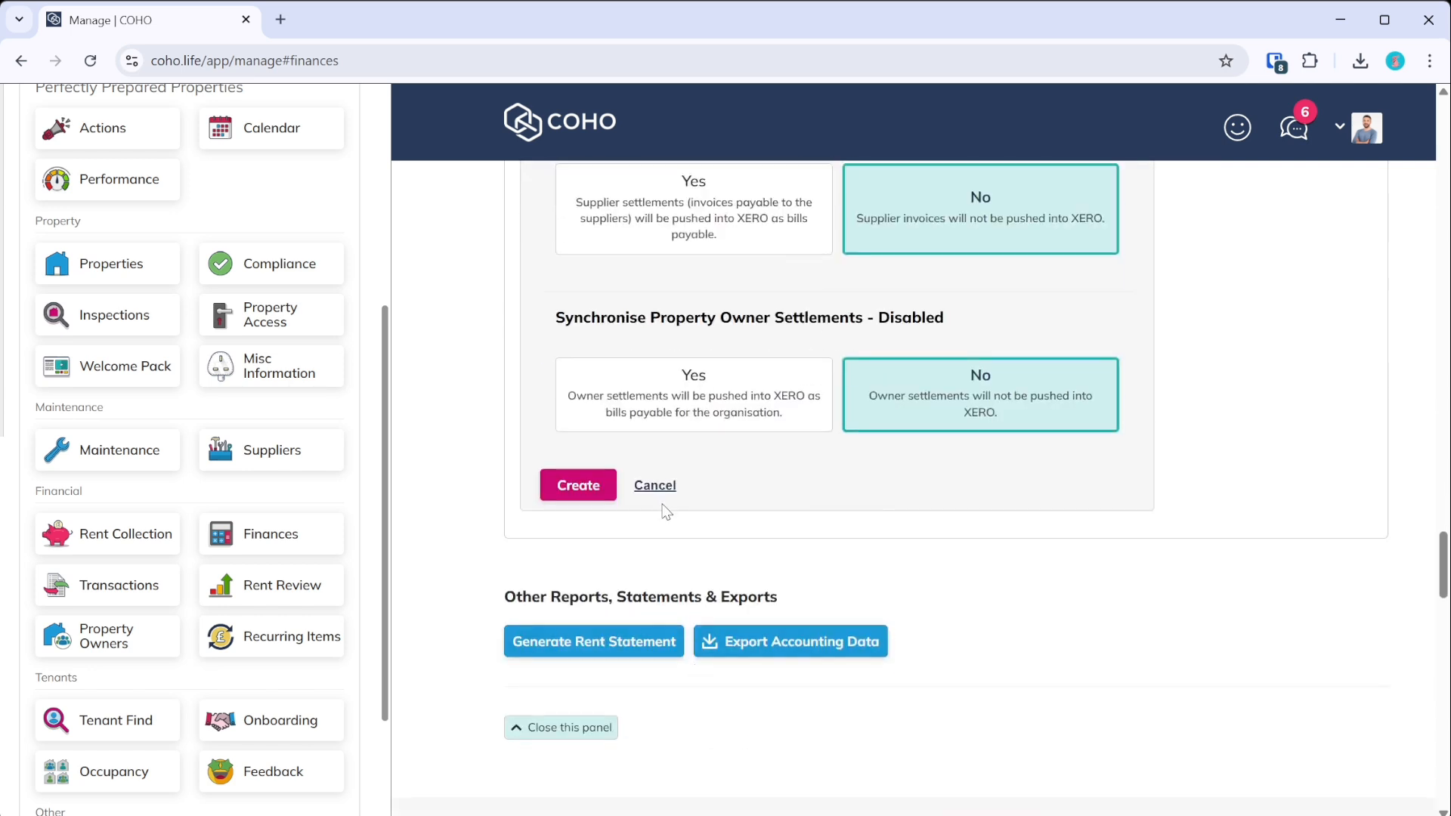
pyautogui.click(641, 485)
pyautogui.scroll(2, 841, 512)
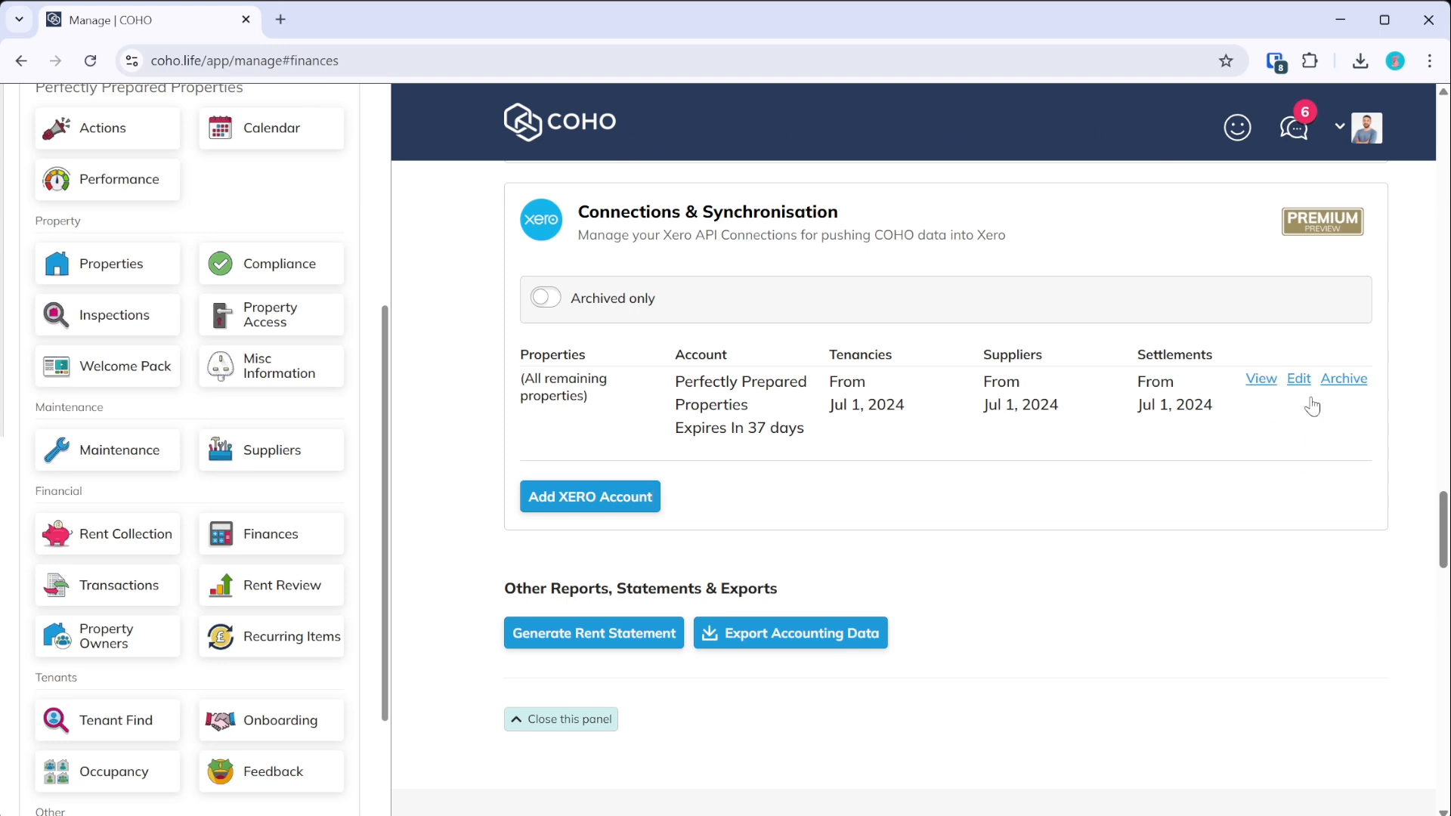
# - Reconnect the Perfectly Prepared Properties connection, allow COHO access in Xero, and go to Xero
pyautogui.click(1270, 382)
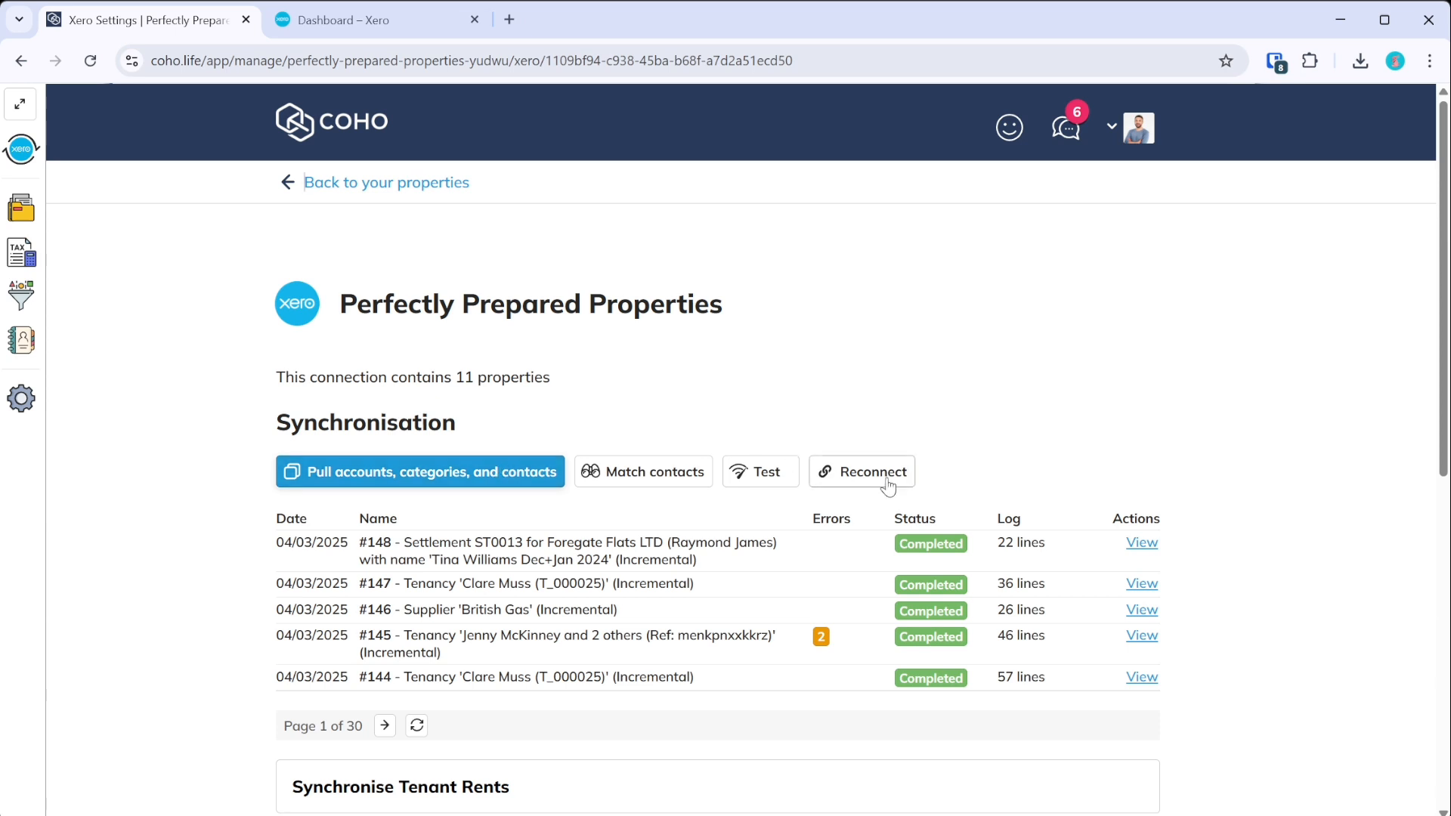
pyautogui.click(860, 473)
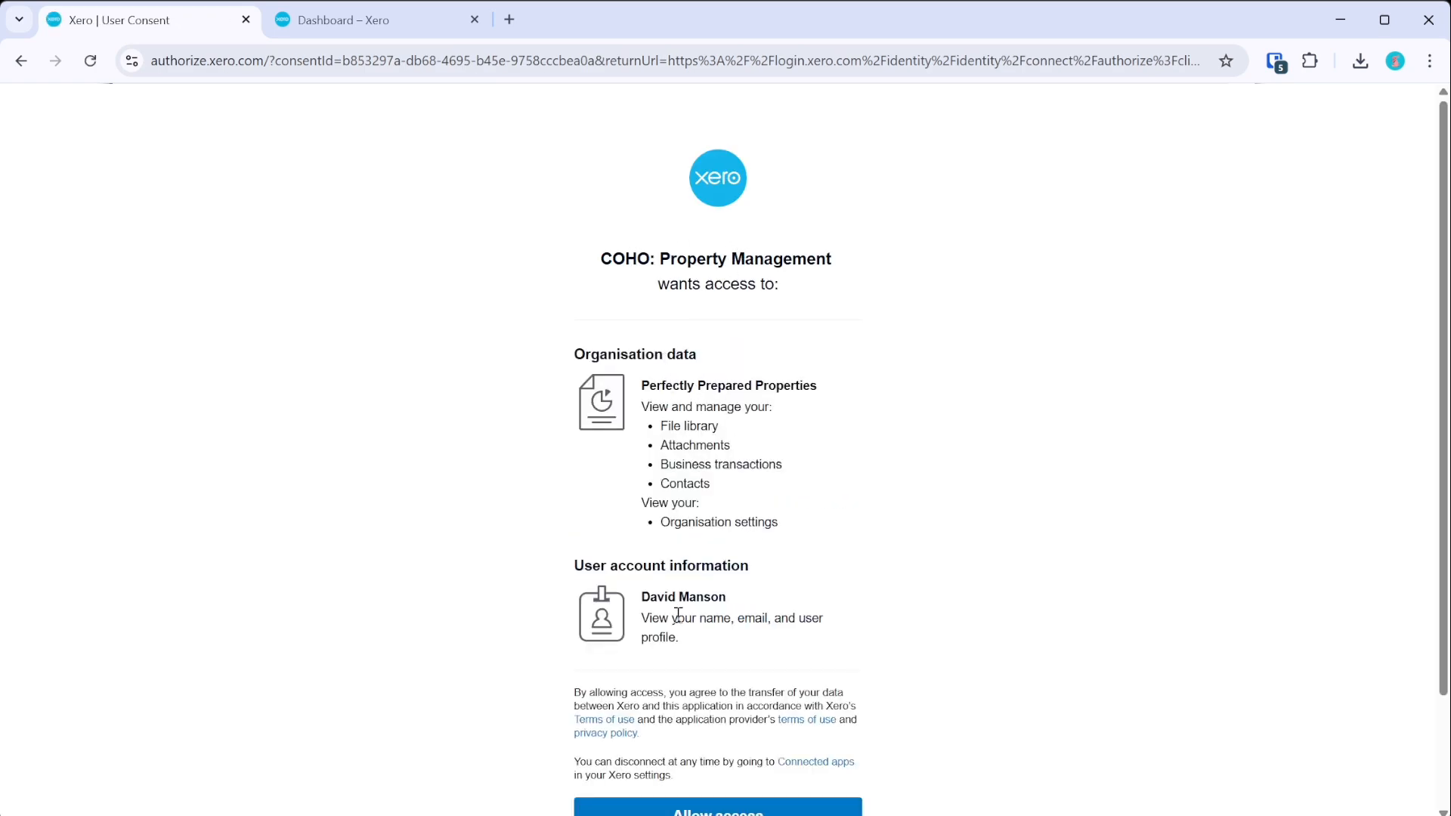
pyautogui.scroll(-2, 679, 605)
pyautogui.click(720, 692)
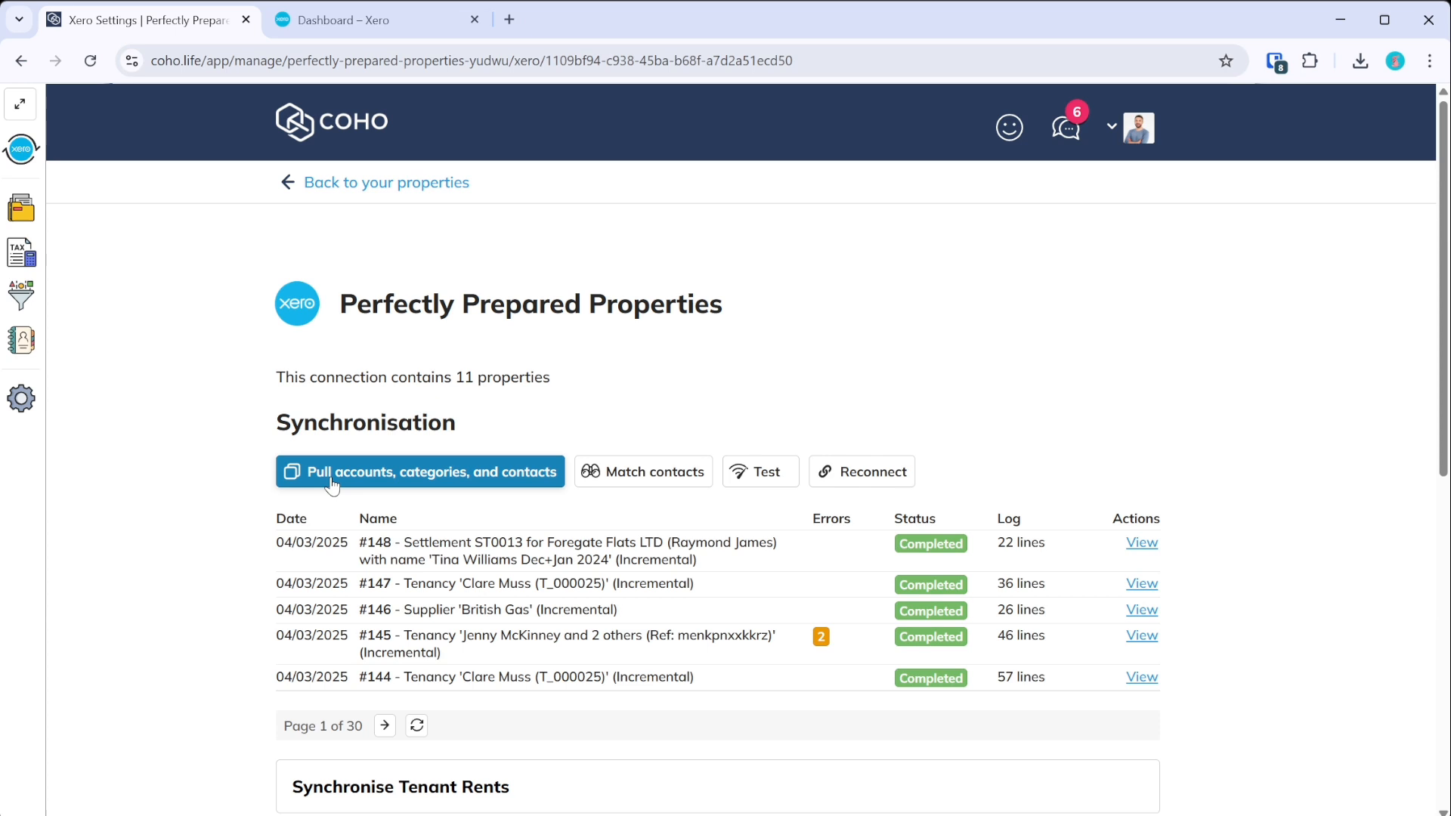
pyautogui.click(331, 30)
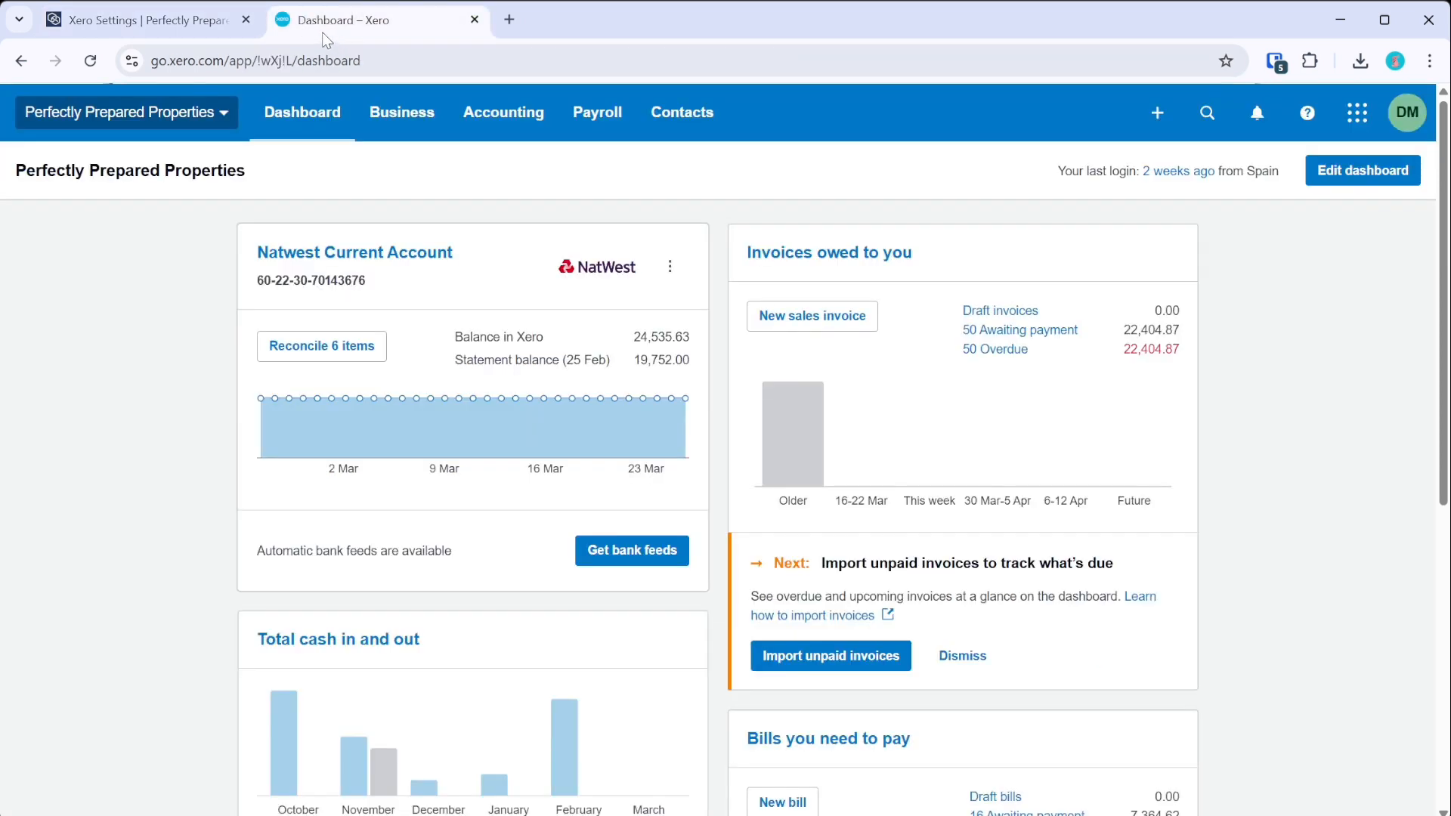
# - Browse Xero's chart of accounts
pyautogui.click(507, 117)
pyautogui.click(533, 520)
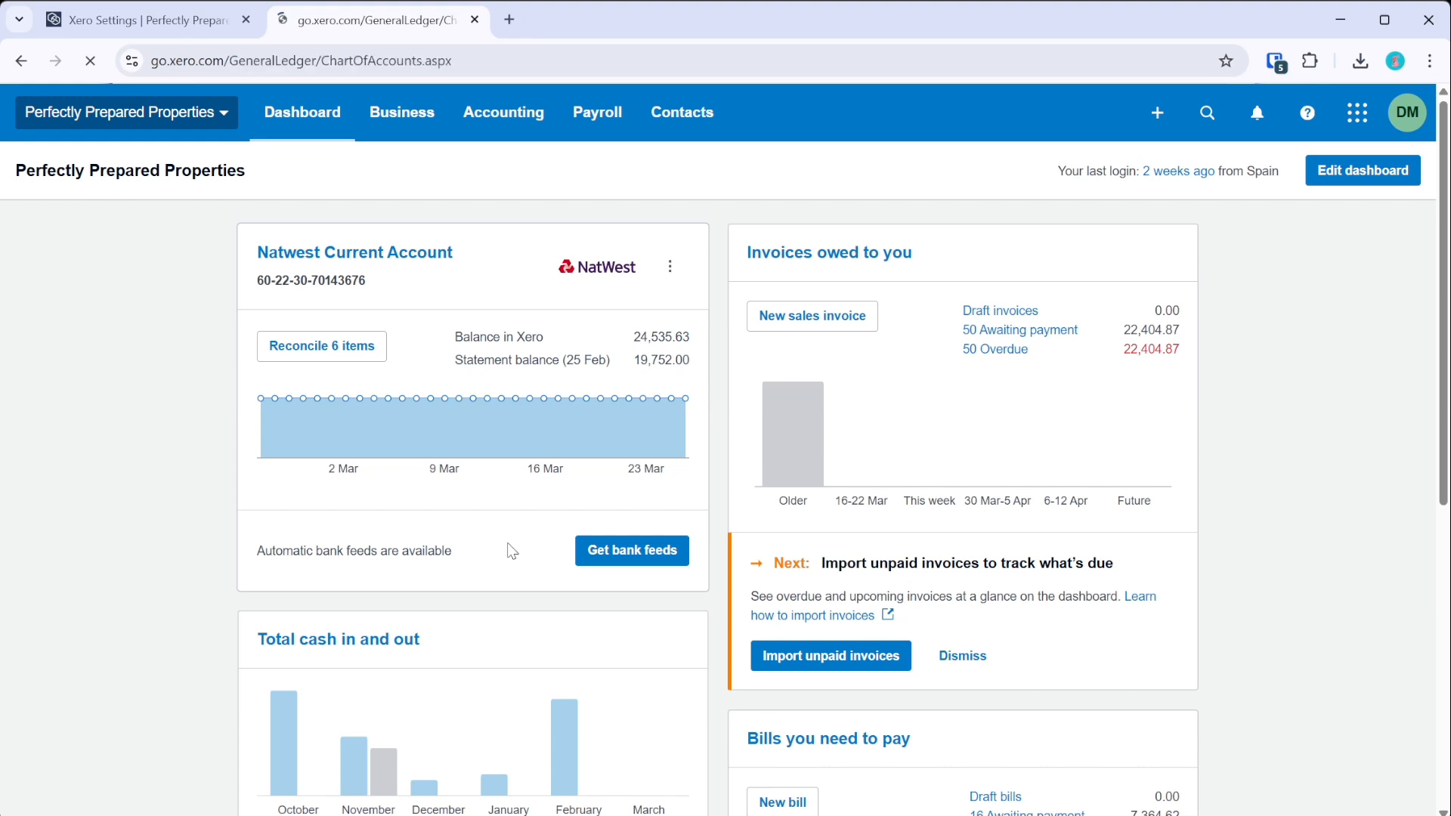
pyautogui.scroll(-3, 516, 555)
pyautogui.scroll(-2, 517, 556)
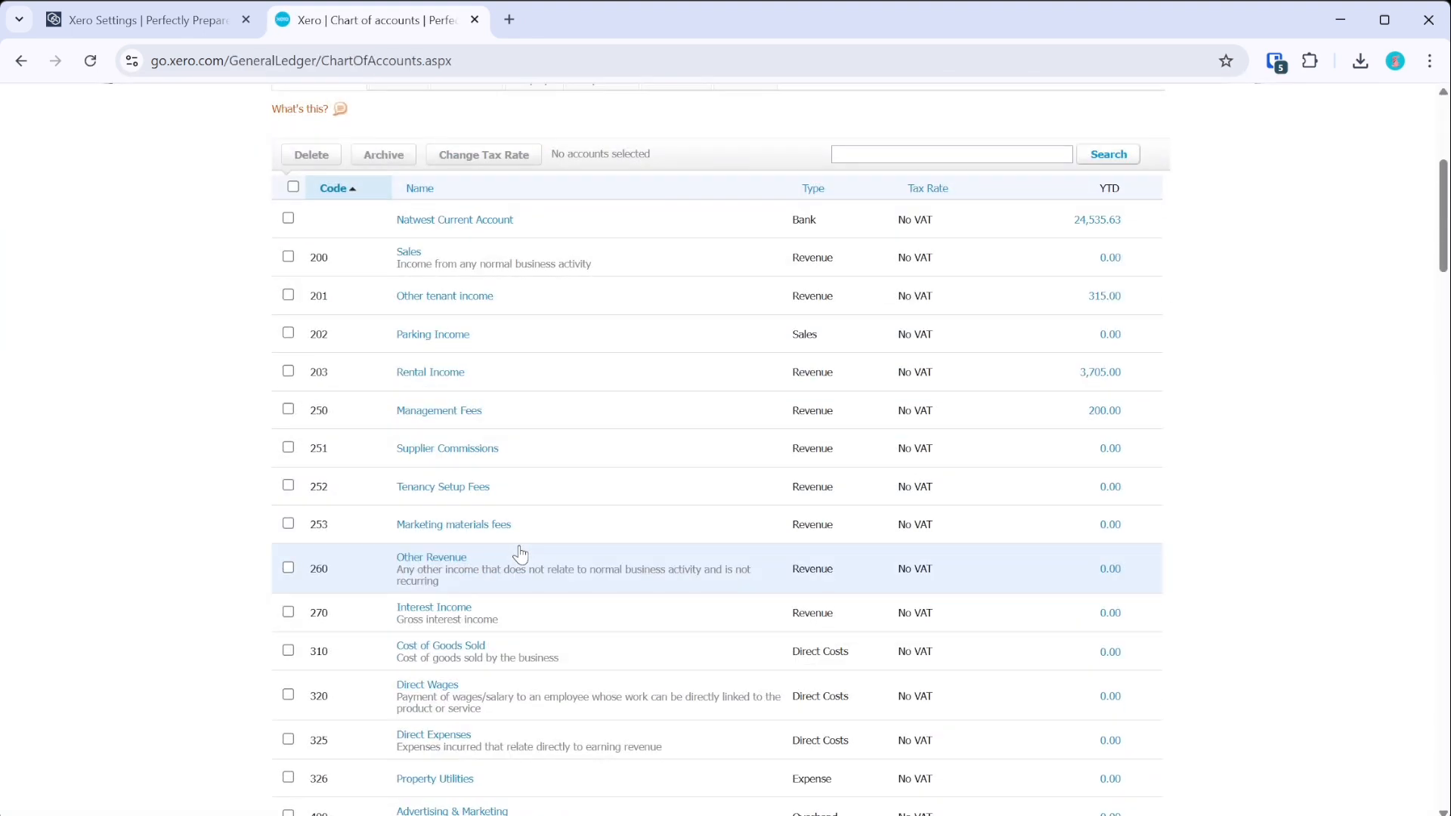
pyautogui.scroll(-2, 512, 541)
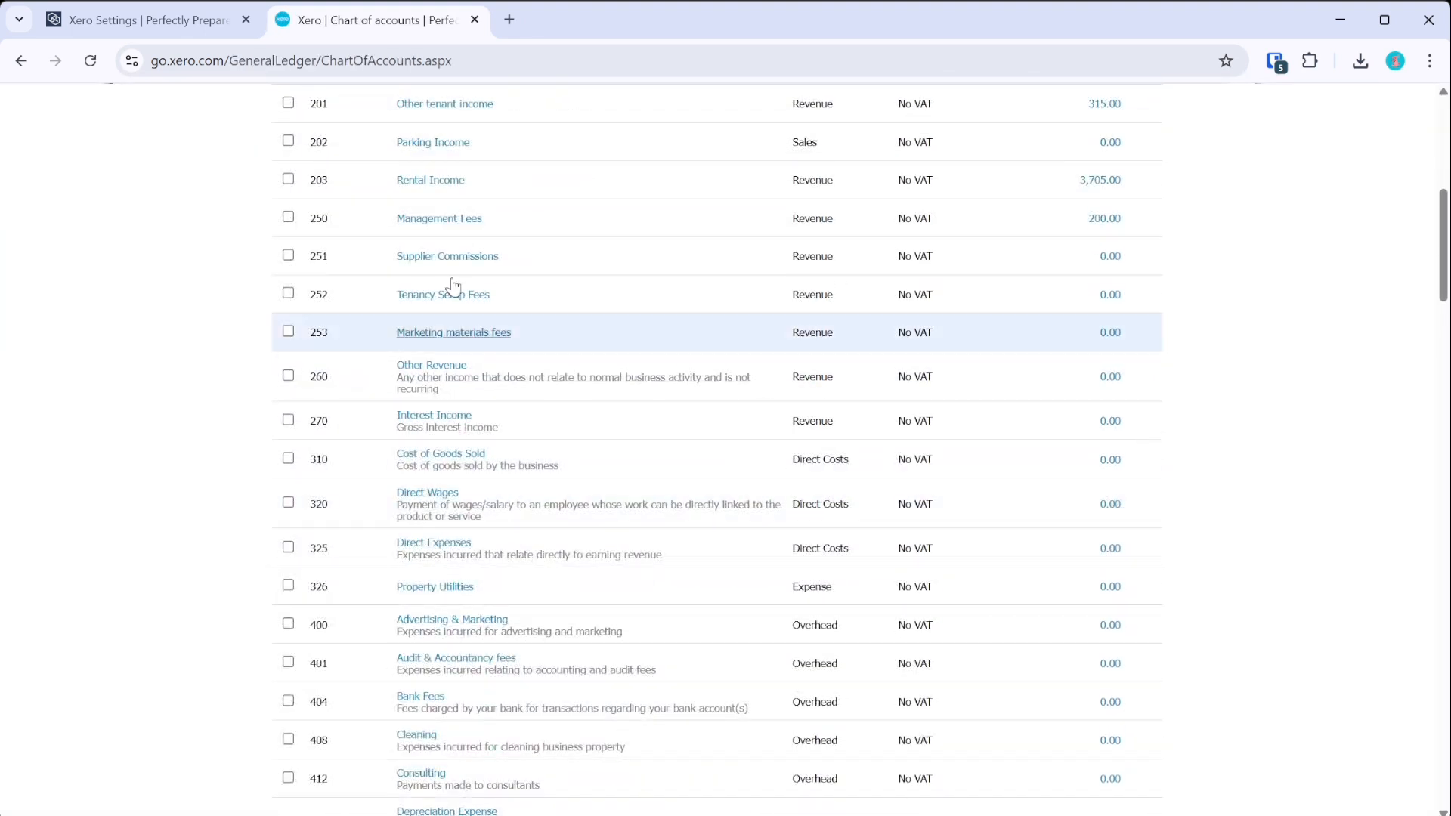
pyautogui.scroll(6, 431, 287)
# - Open Tracking categories and attempt a new option in the Property category
pyautogui.click(522, 120)
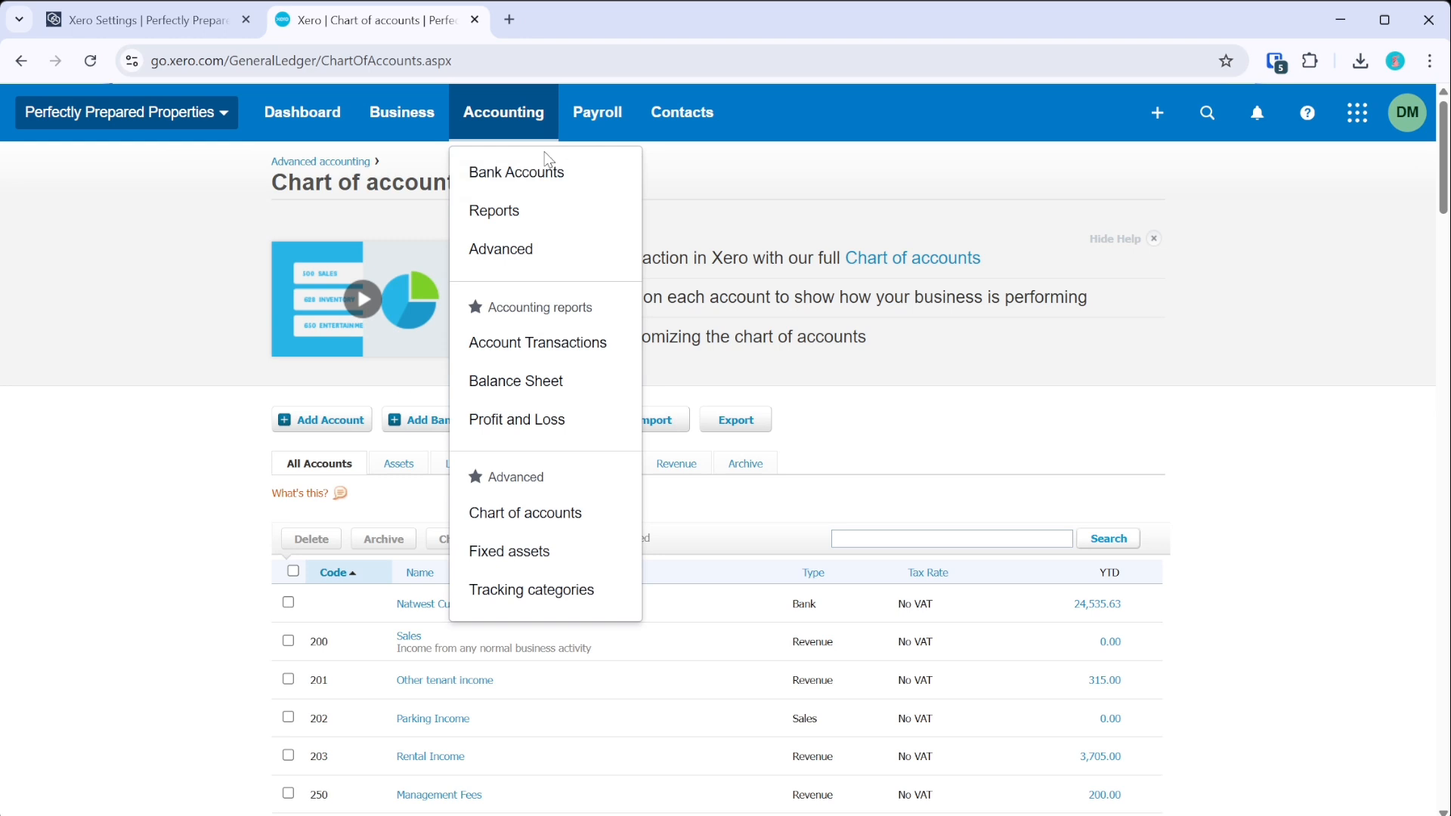
pyautogui.click(518, 590)
pyautogui.scroll(-1, 526, 577)
pyautogui.scroll(-1, 529, 576)
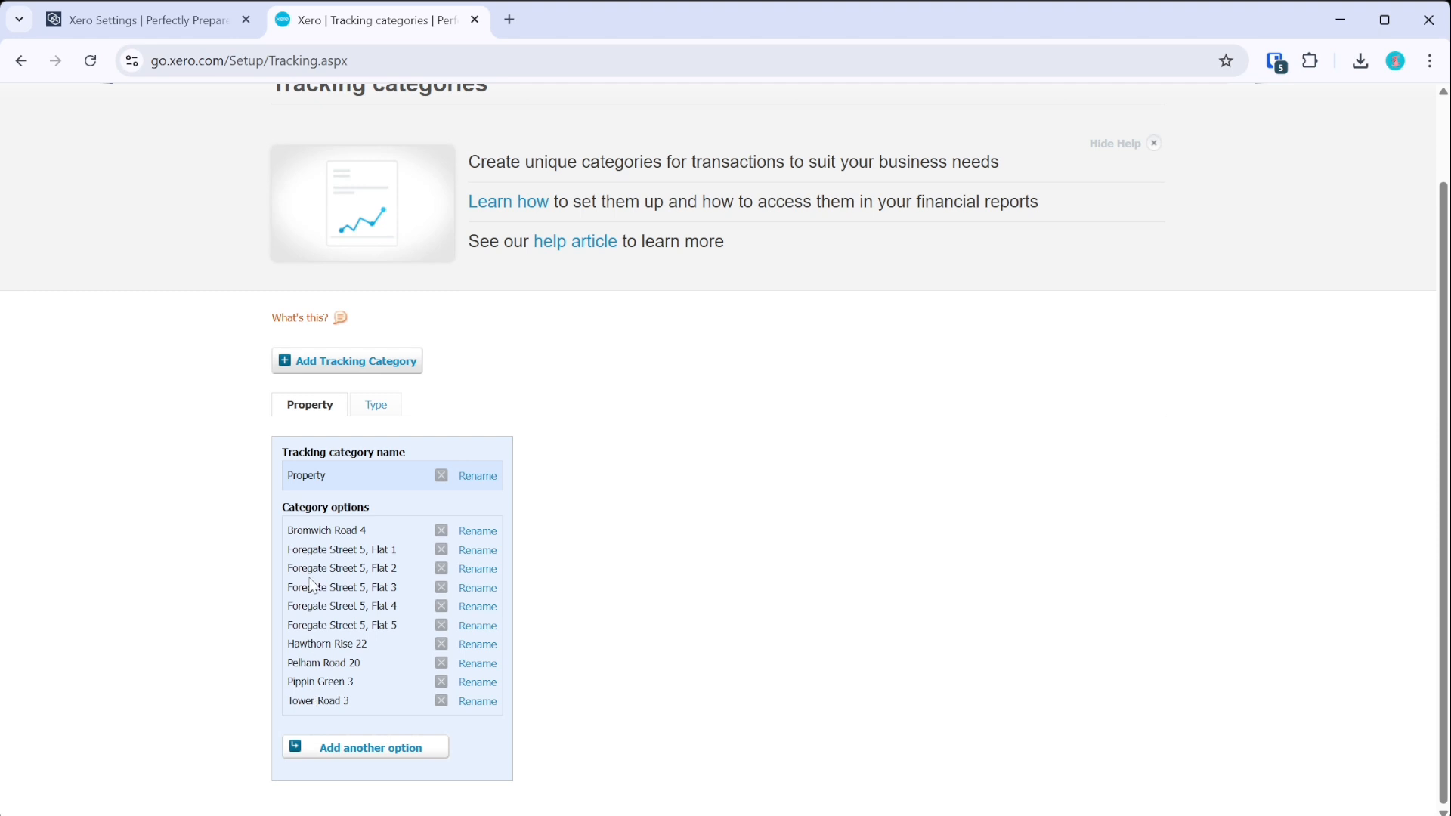
pyautogui.click(383, 752)
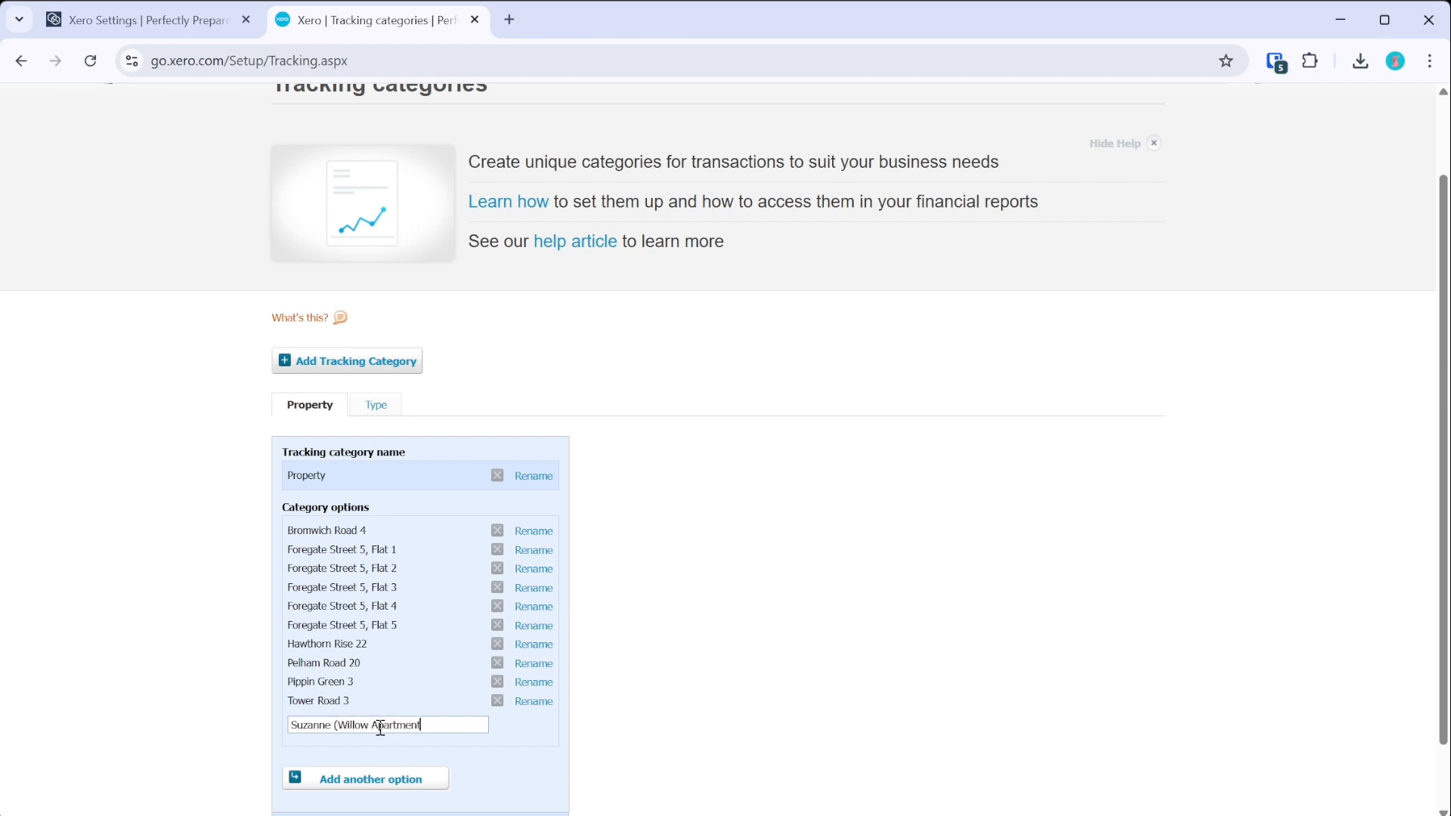
pyautogui.press('Return')
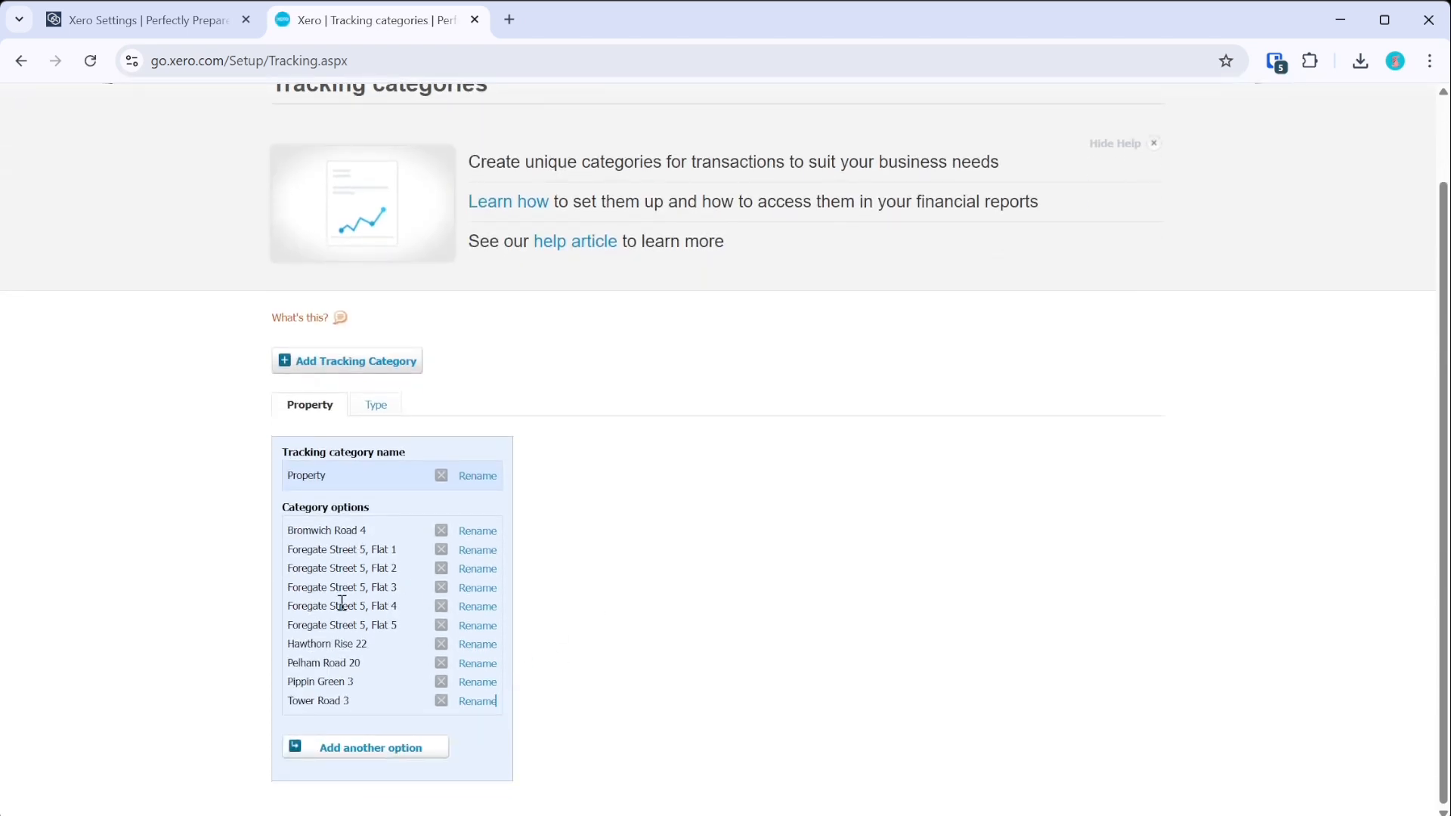
# - Add and save a tenant-named Willow Apartment option in the Property category
pyautogui.click(345, 748)
pyautogui.write('Suz')
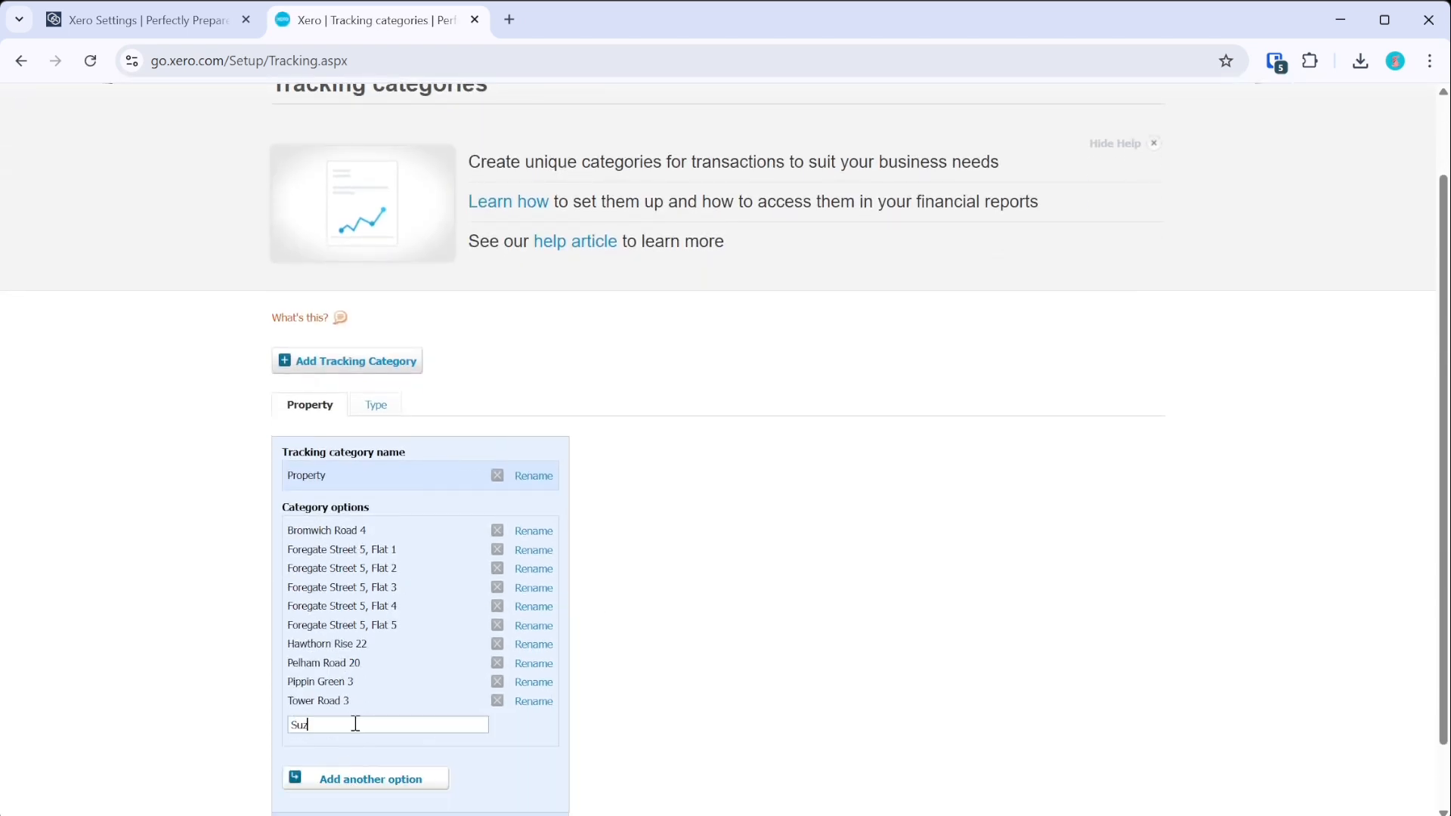
pyautogui.write('anne (Willow Apartment)')
pyautogui.scroll(-2, 392, 778)
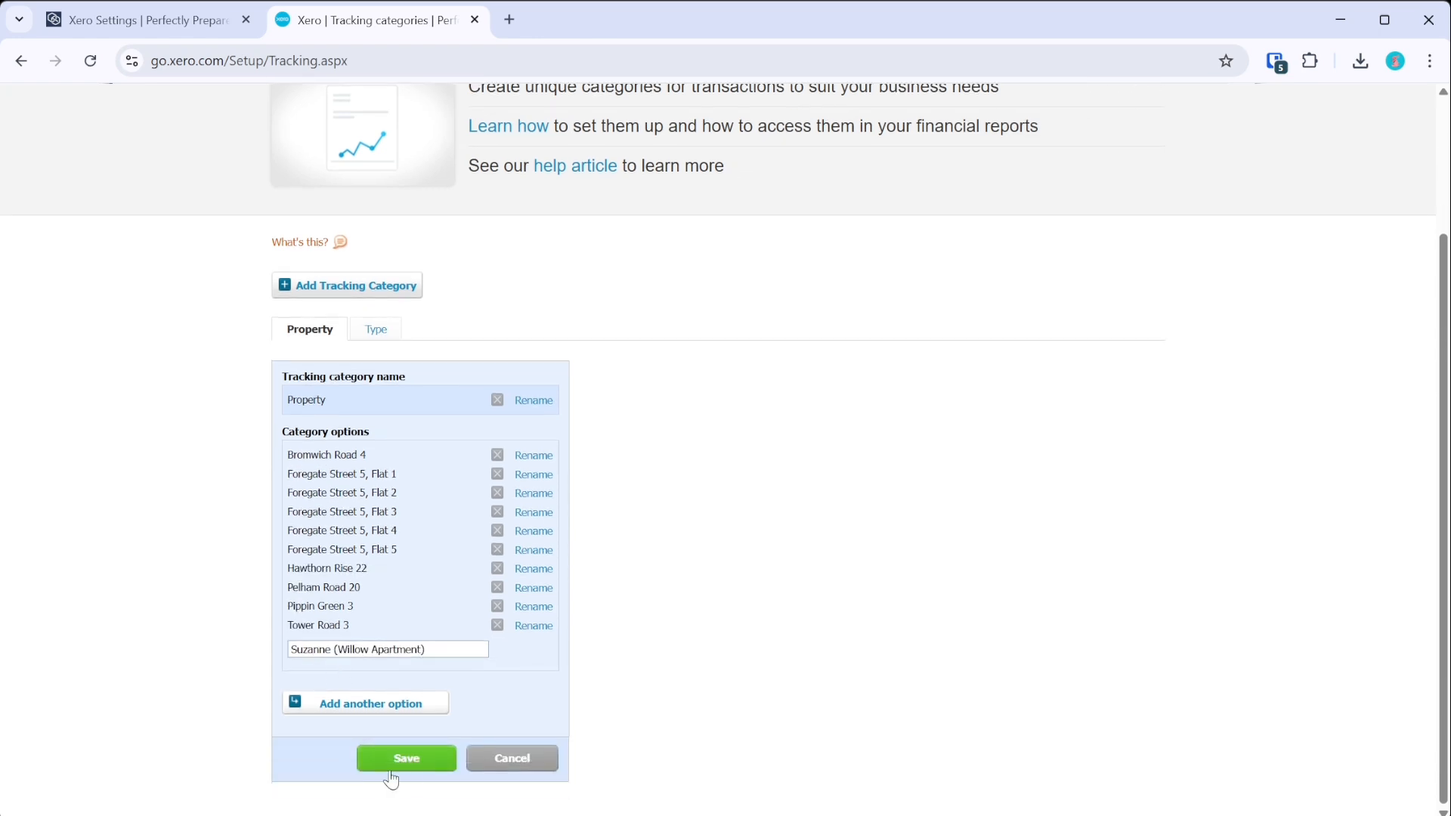
pyautogui.click(405, 768)
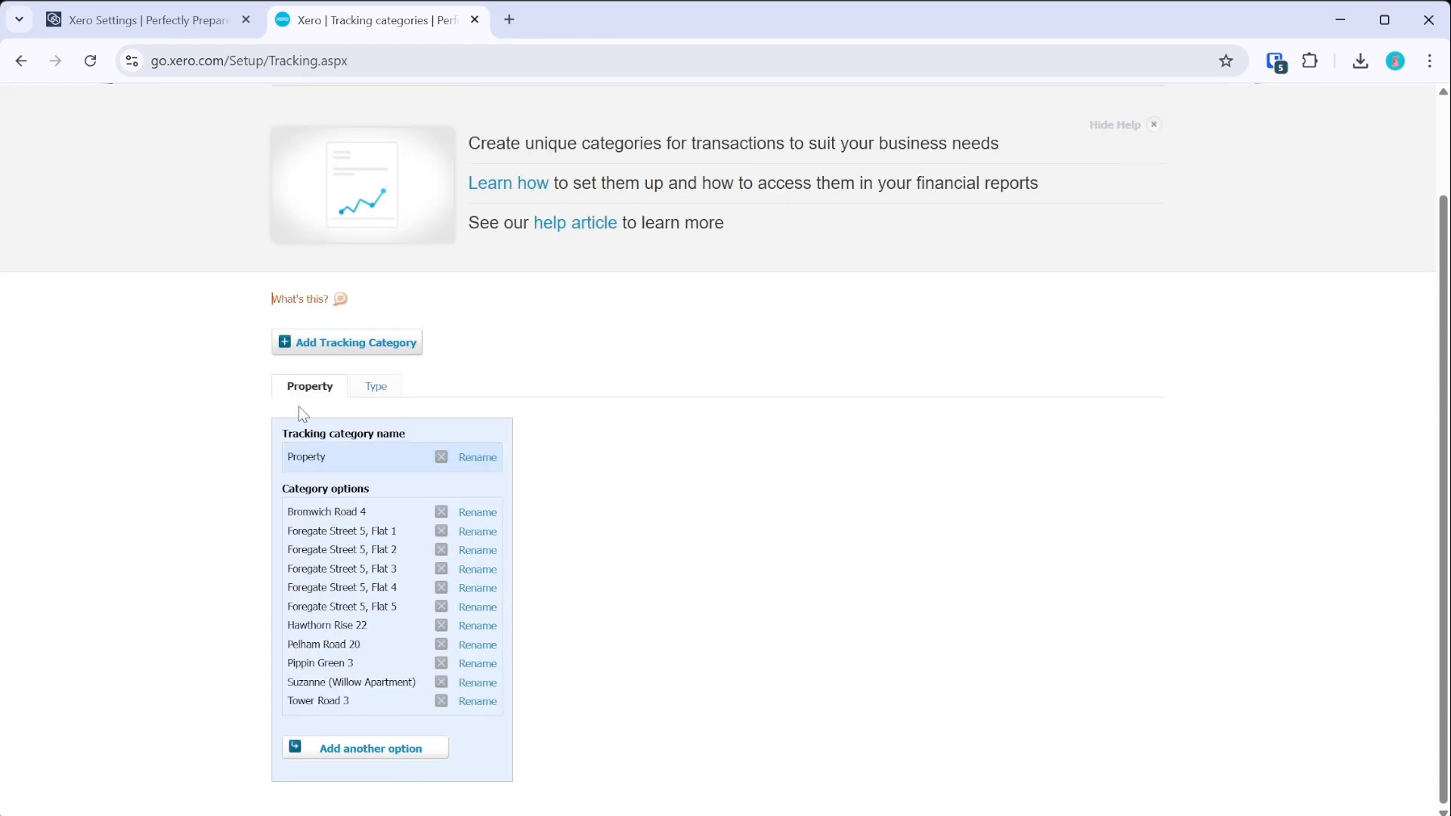
# - Check the Type category's options, view all contacts, then return to COHO
pyautogui.click(371, 383)
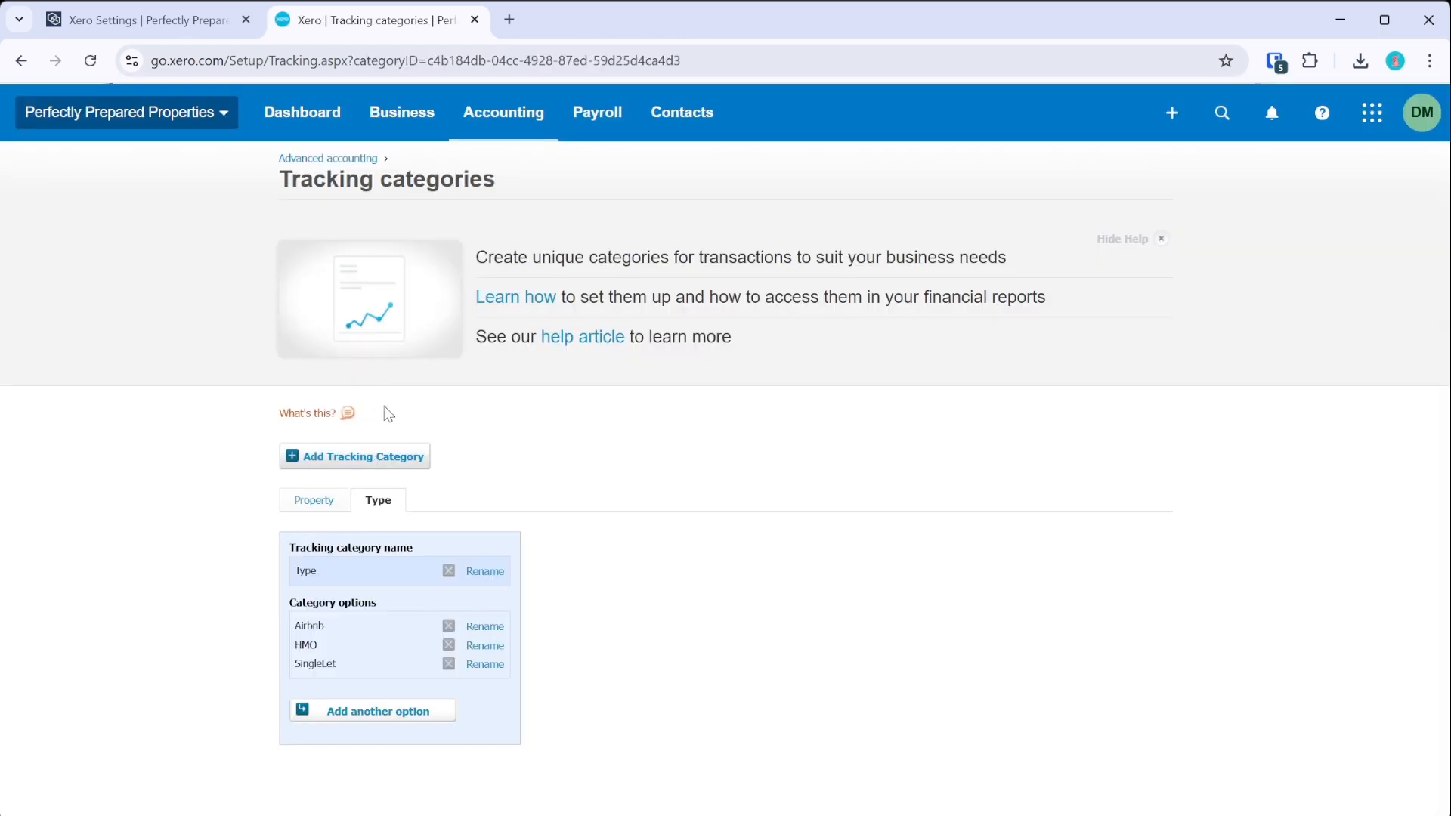
pyautogui.click(325, 501)
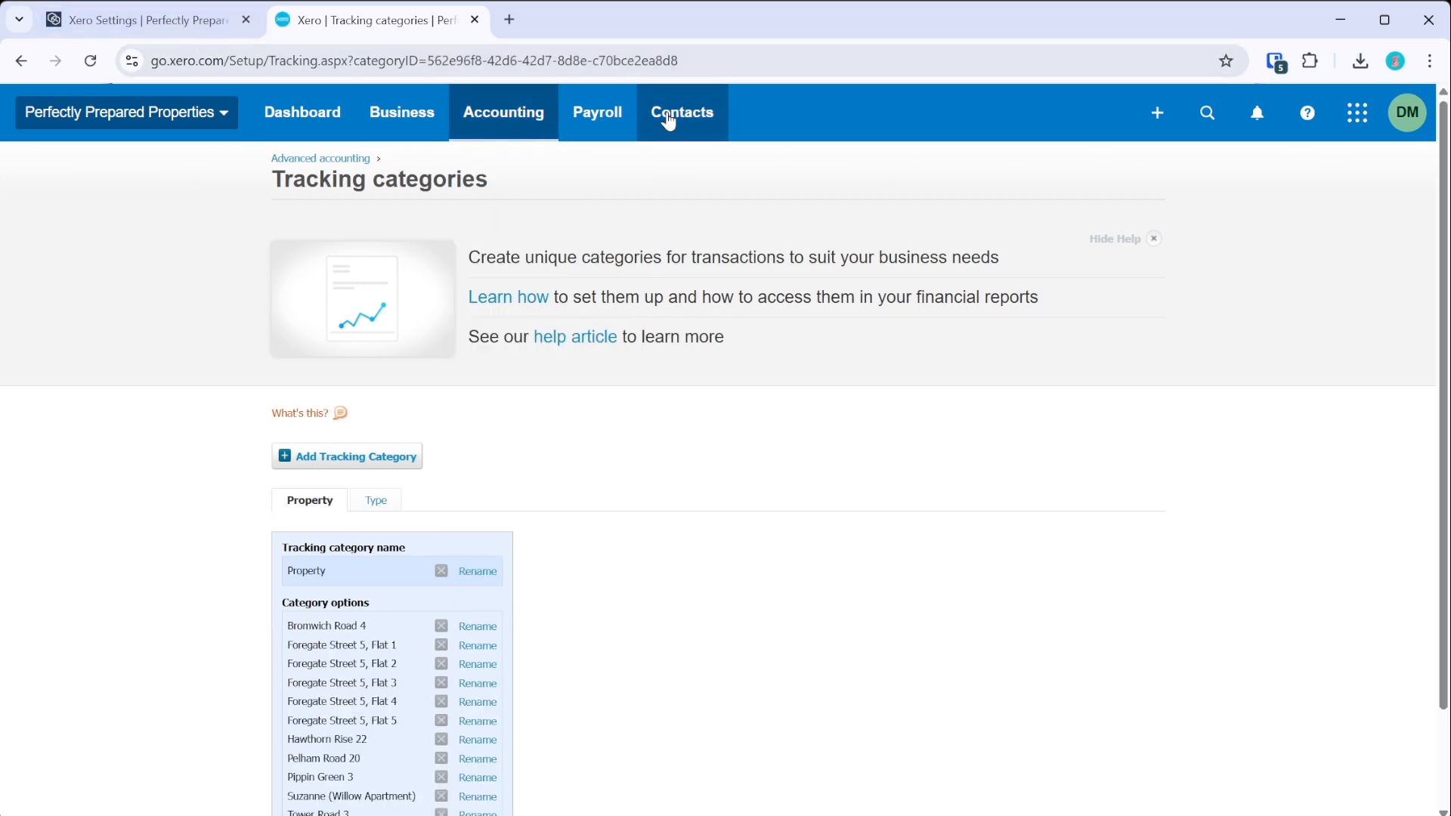
pyautogui.moveTo(684, 136)
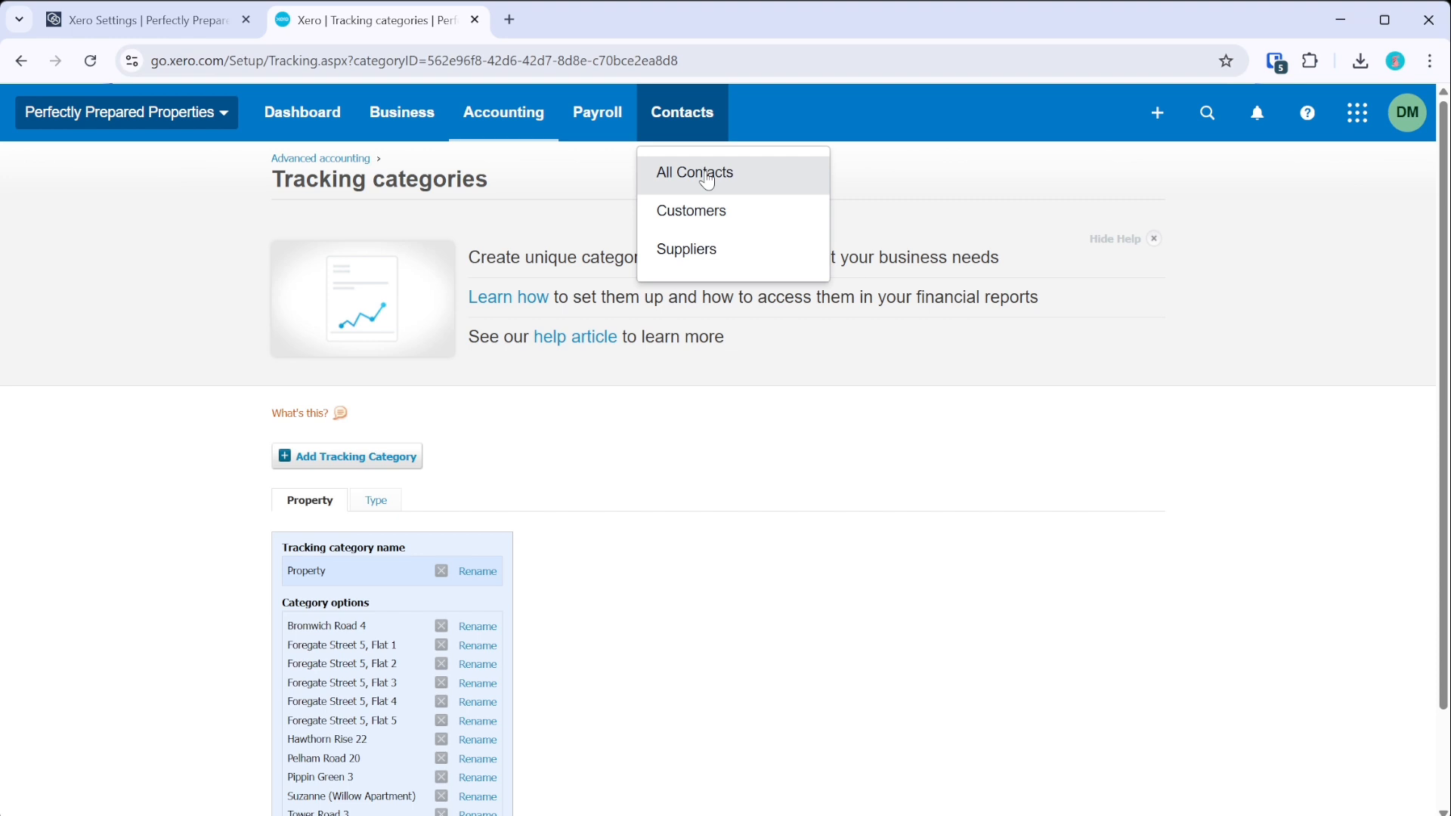
pyautogui.click(708, 181)
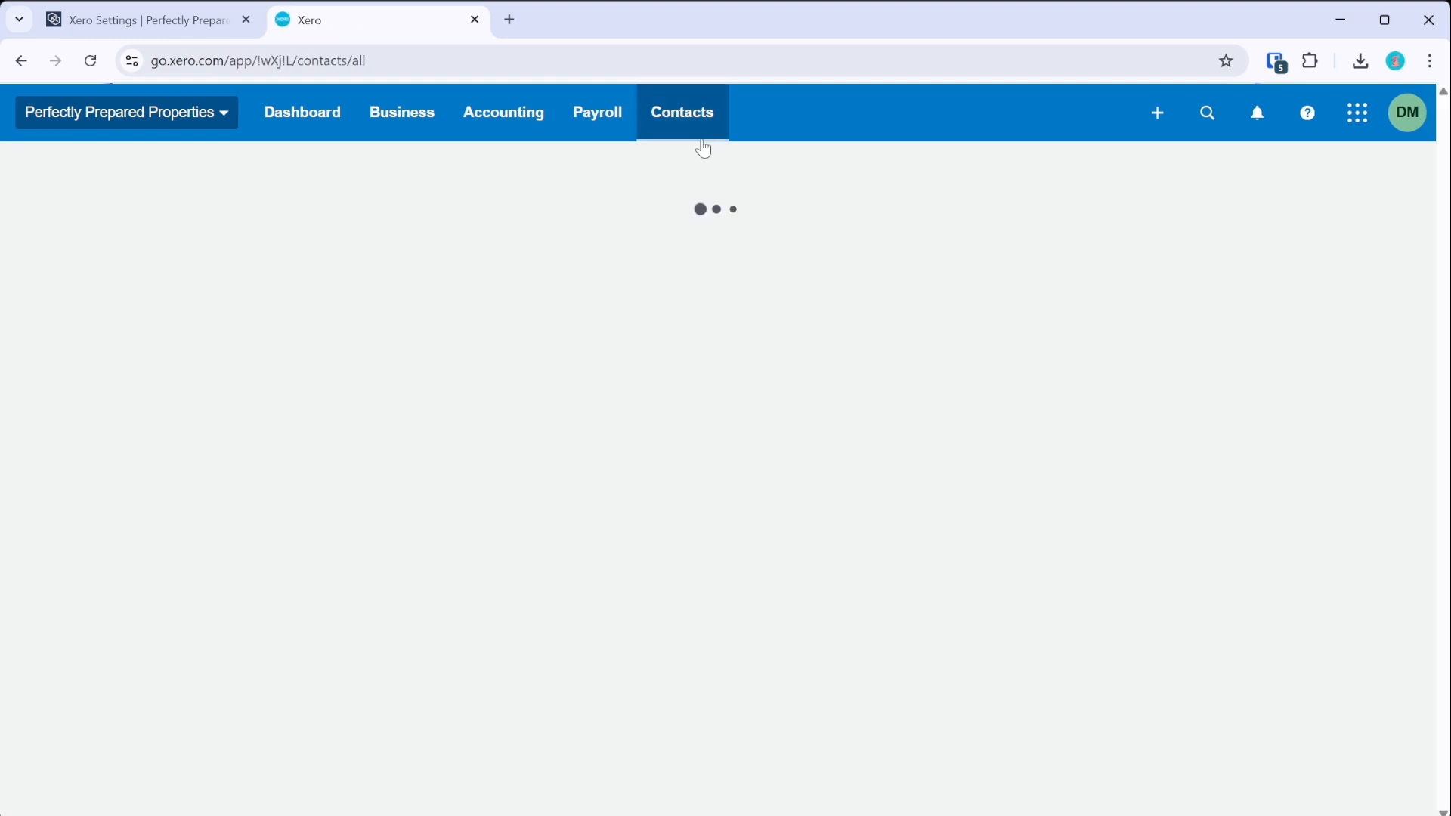
pyautogui.scroll(-5, 431, 398)
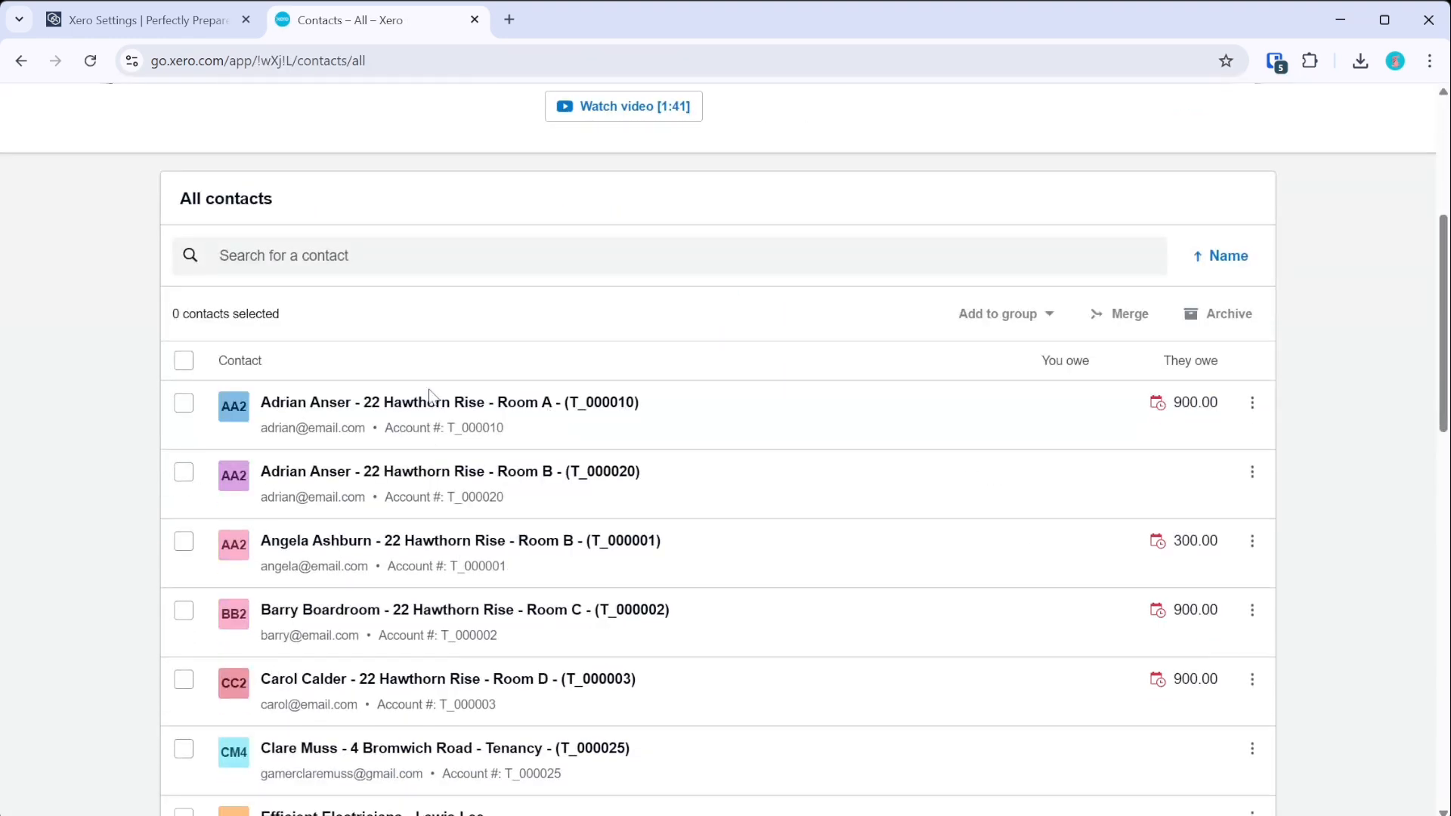
pyautogui.click(170, 30)
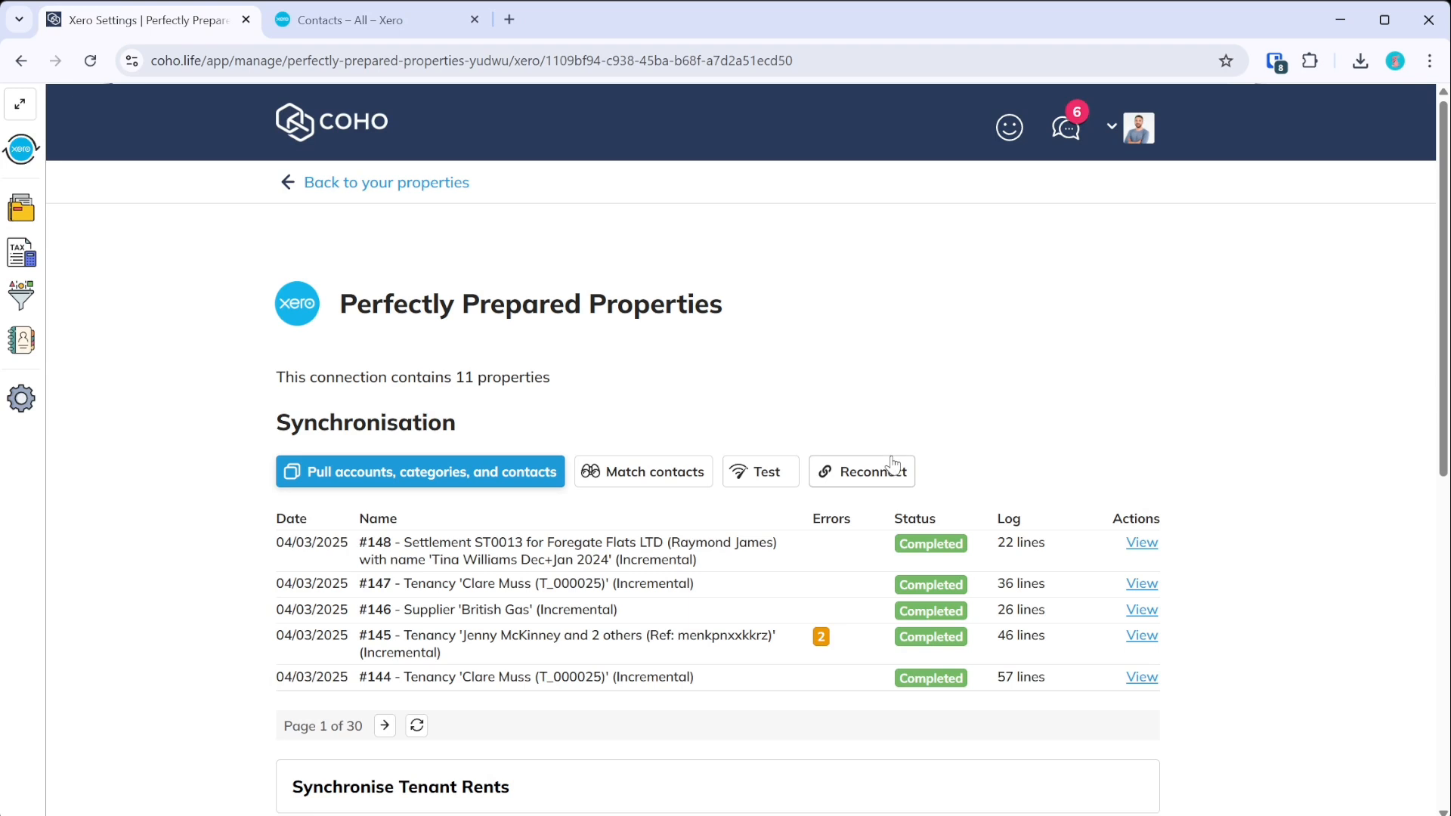
# - Pull Xero accounts, categories and contacts, then close the results summary
pyautogui.click(453, 474)
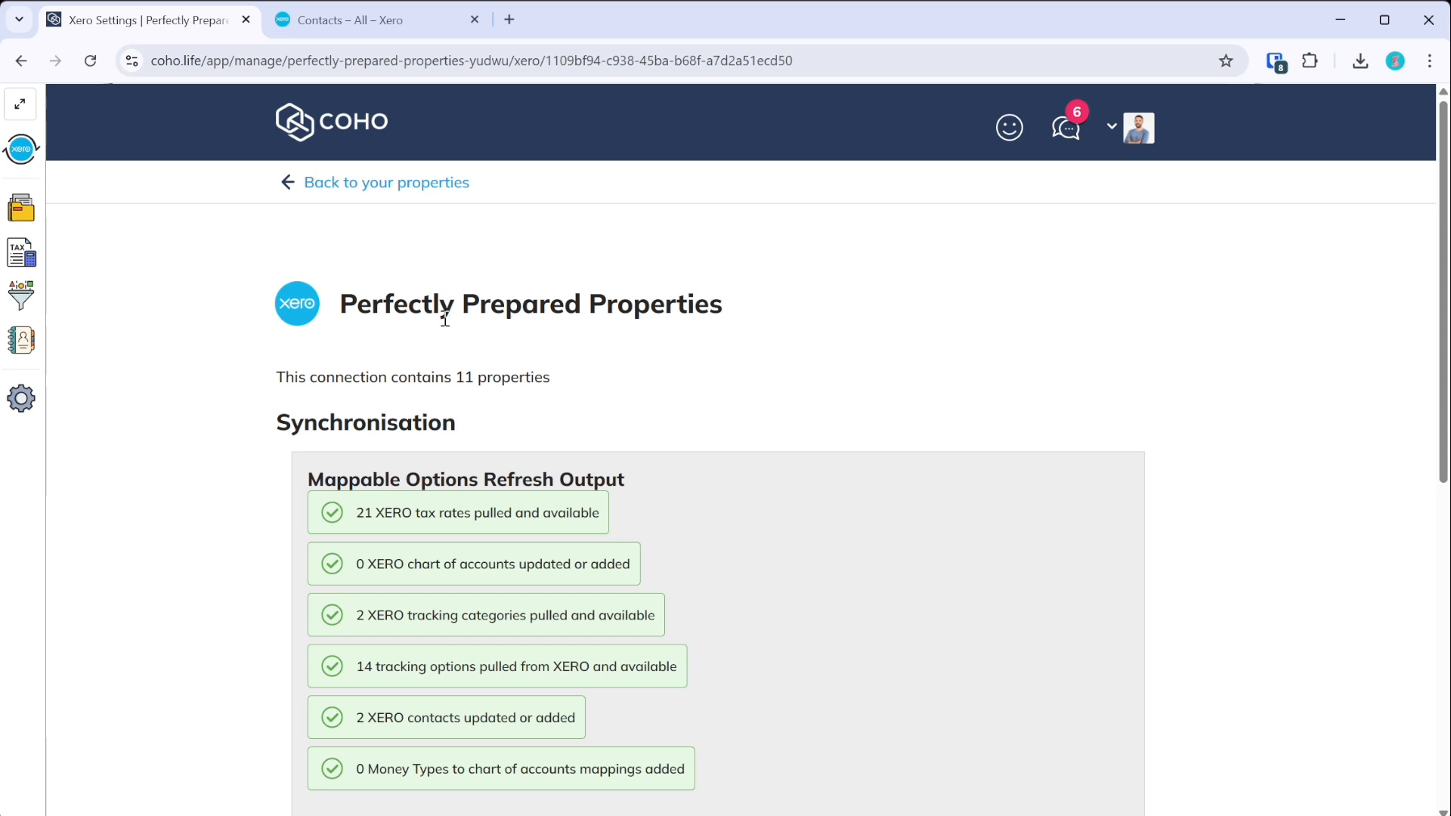
pyautogui.scroll(-2, 376, 453)
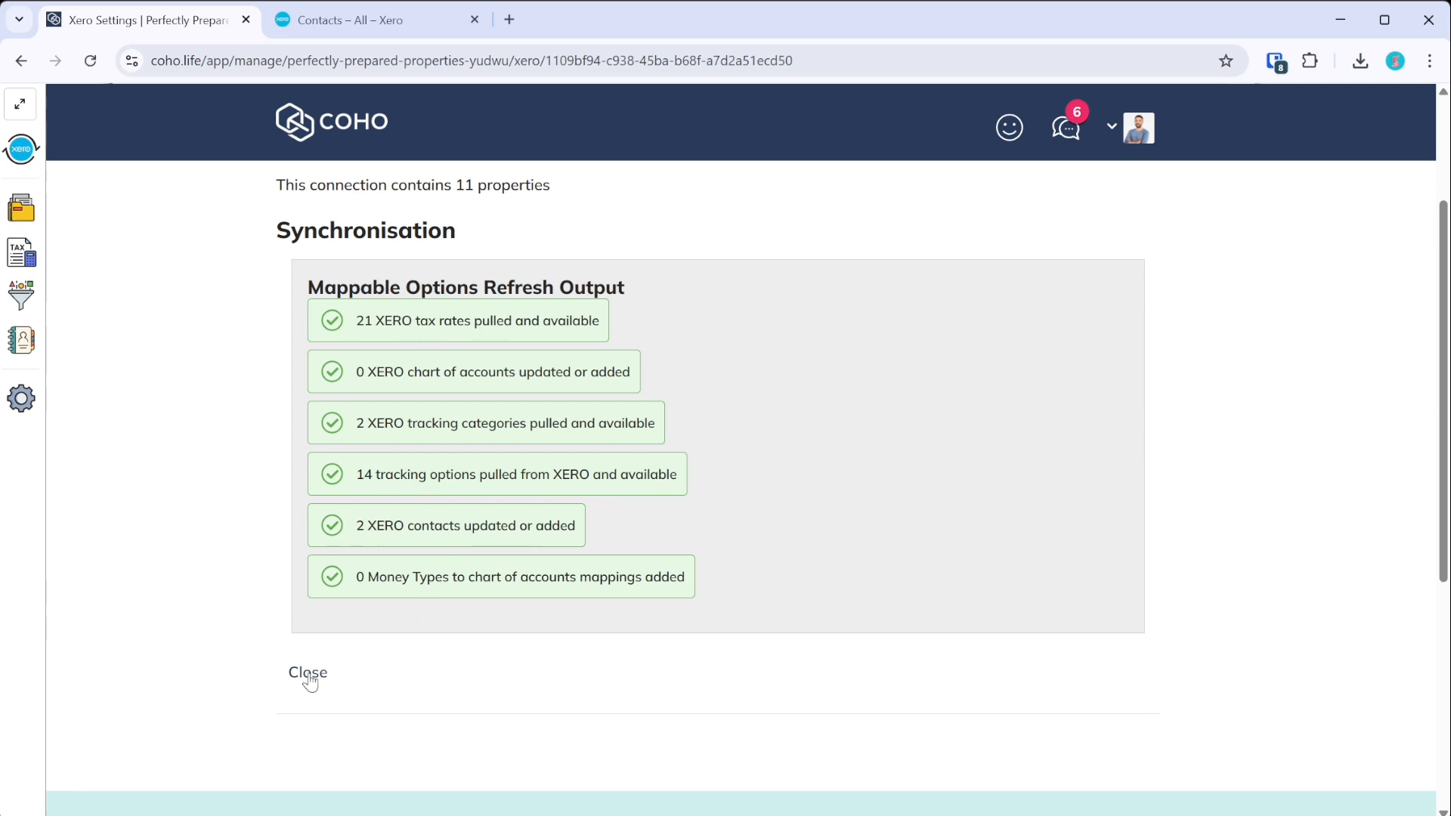
pyautogui.click(309, 673)
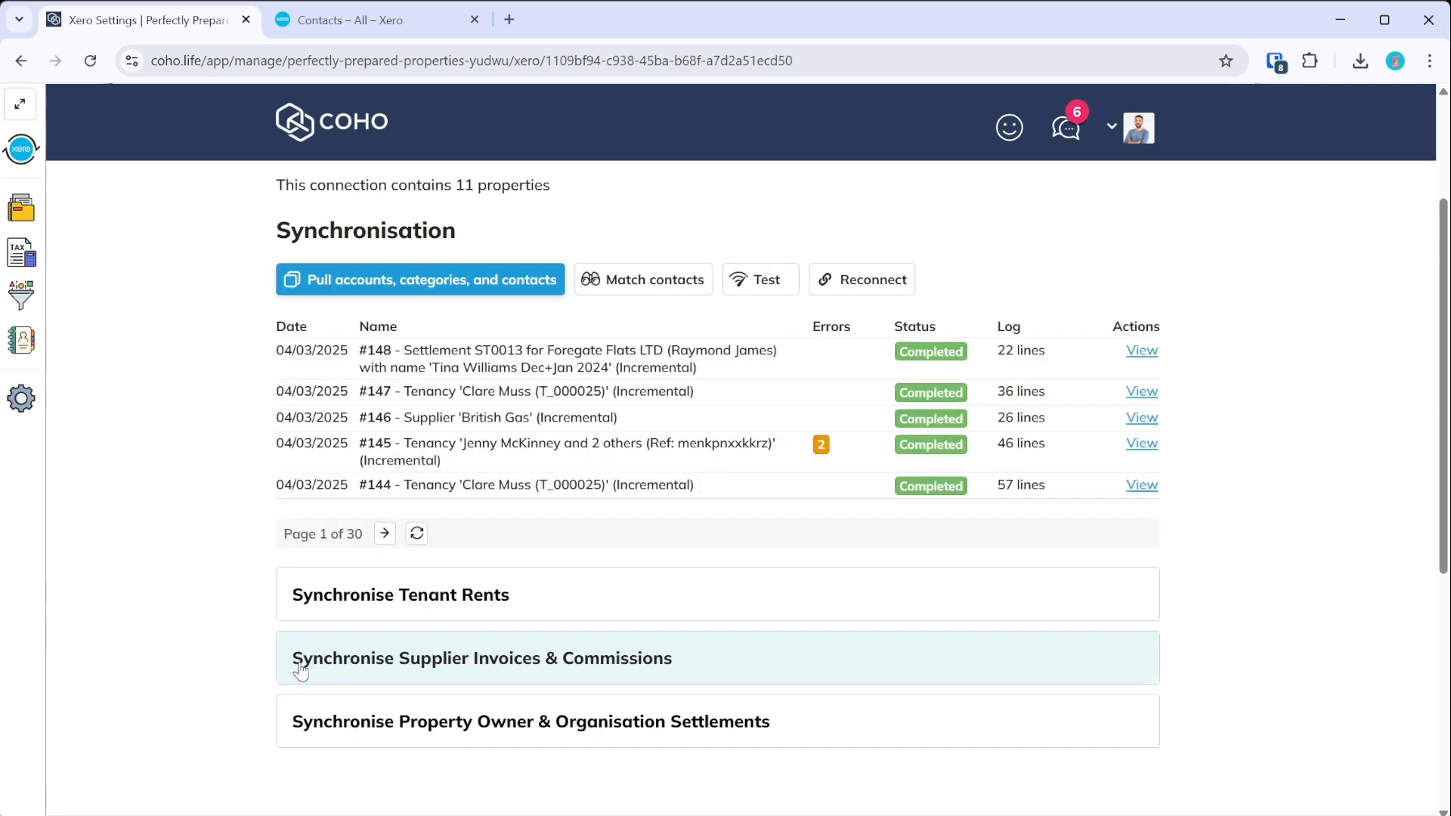
pyautogui.scroll(3, 529, 332)
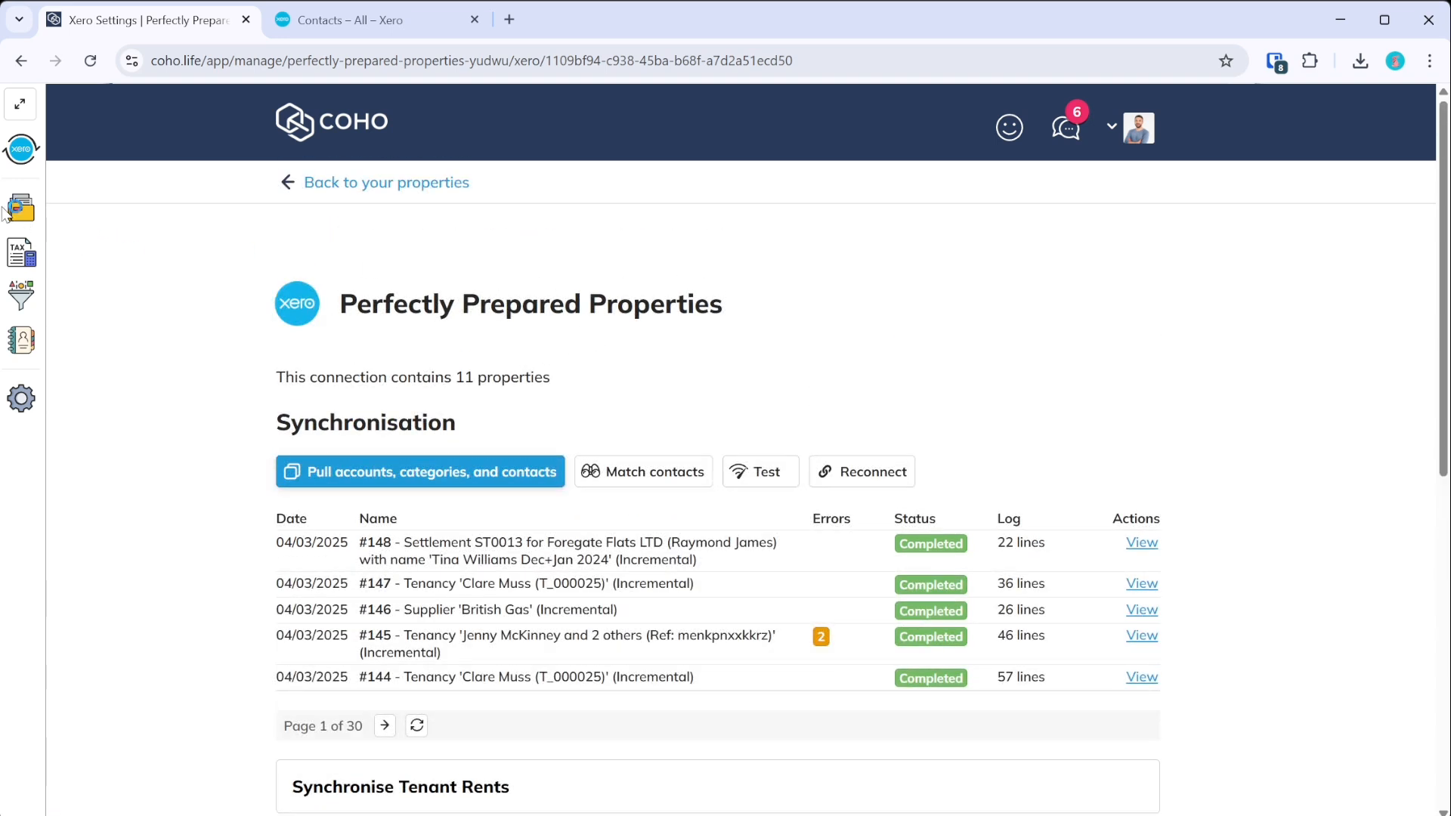
# - Run the Xero connection test and dismiss its synchronisation output
pyautogui.click(24, 108)
pyautogui.scroll(-1, 147, 548)
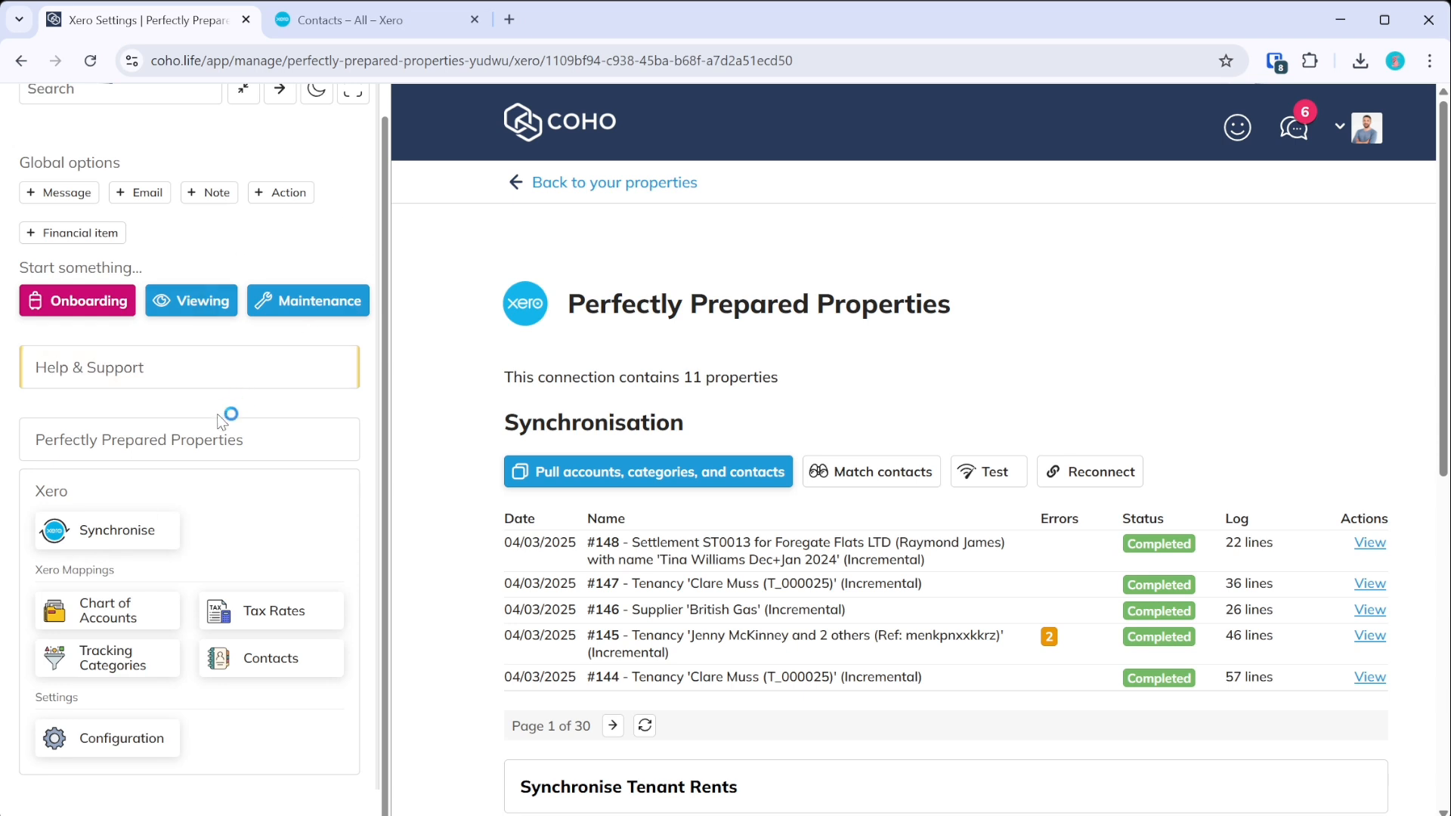
pyautogui.click(1002, 474)
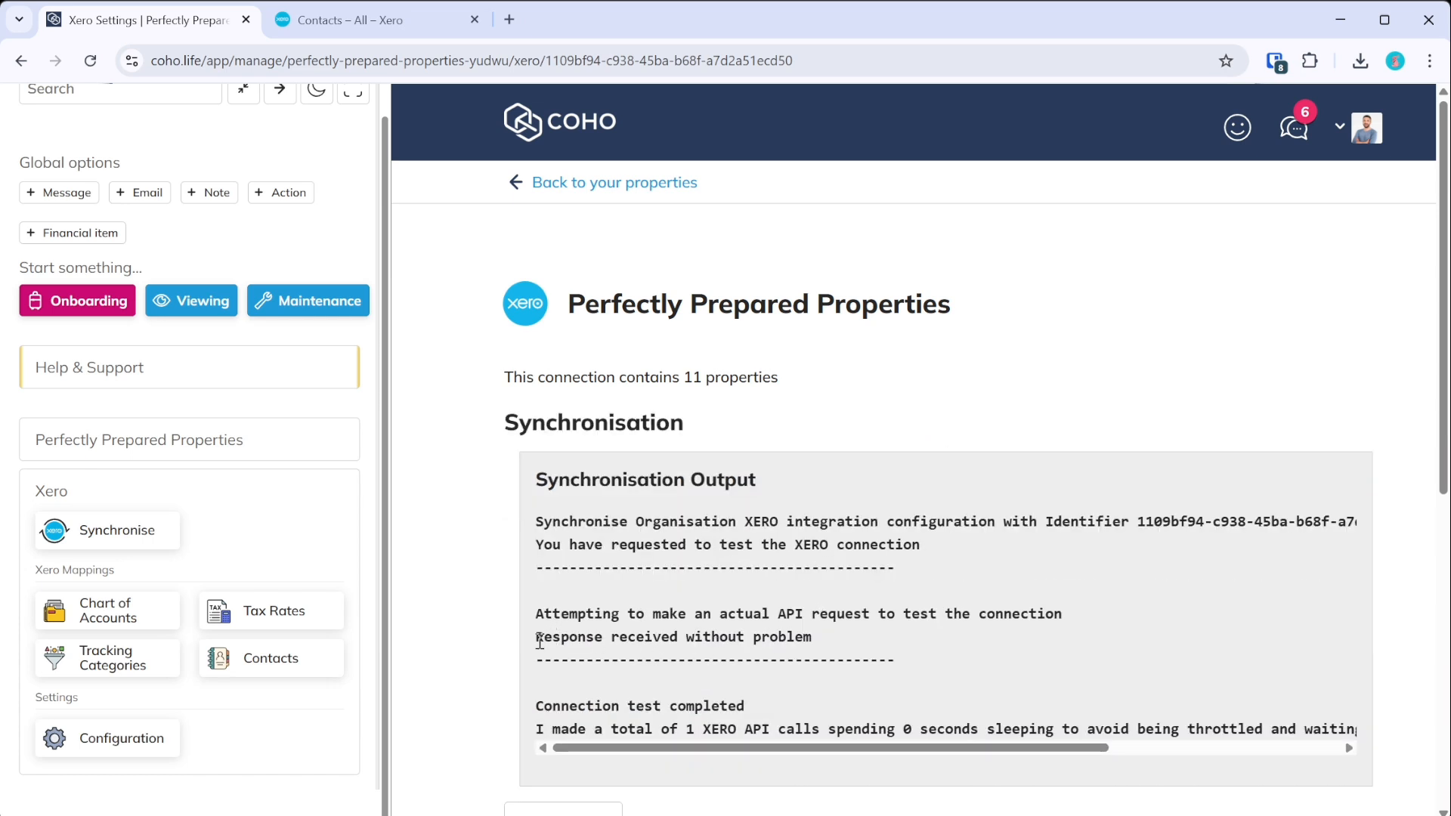
pyautogui.scroll(-5, 831, 639)
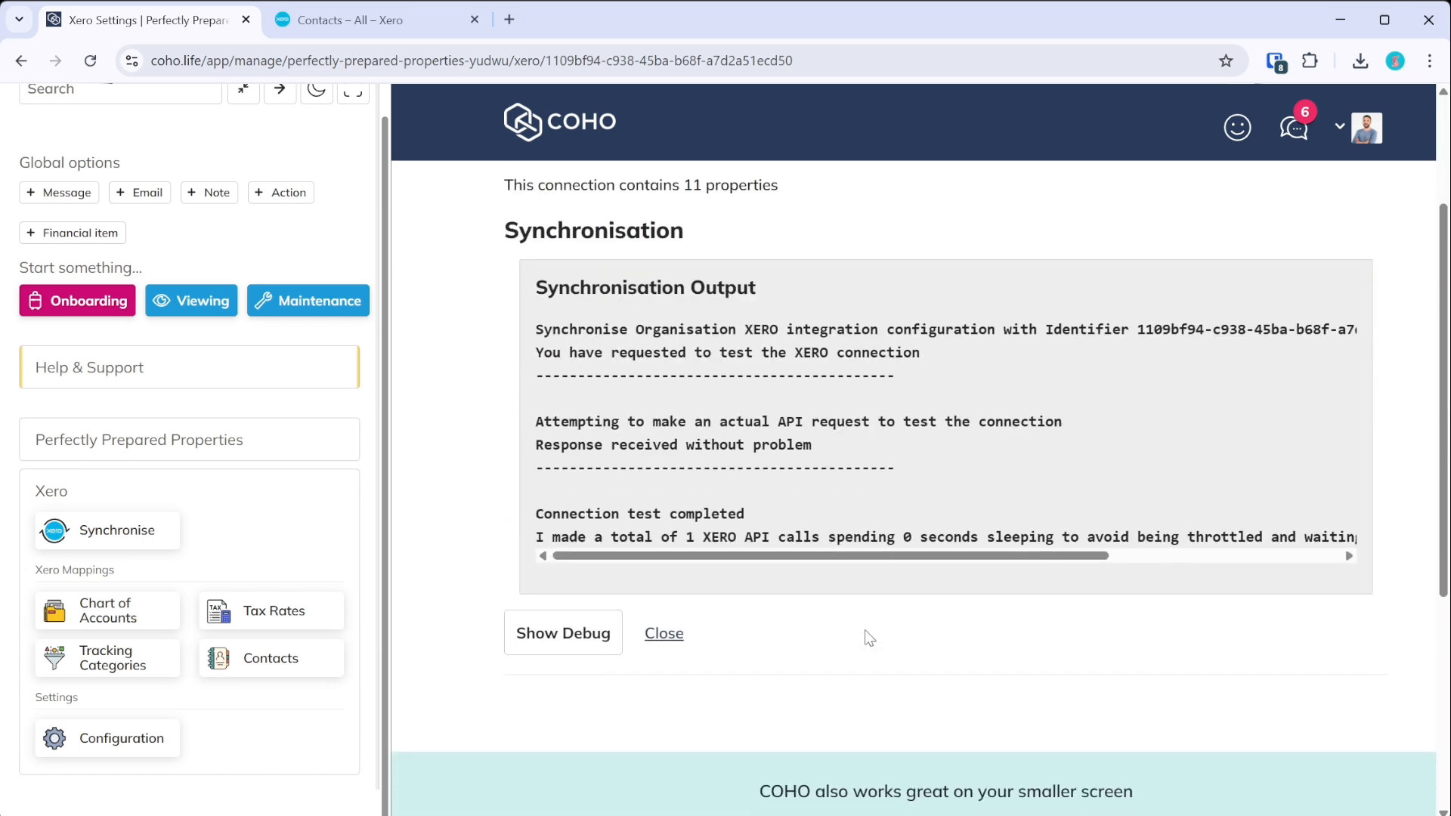
pyautogui.click(651, 640)
pyautogui.scroll(3, 702, 517)
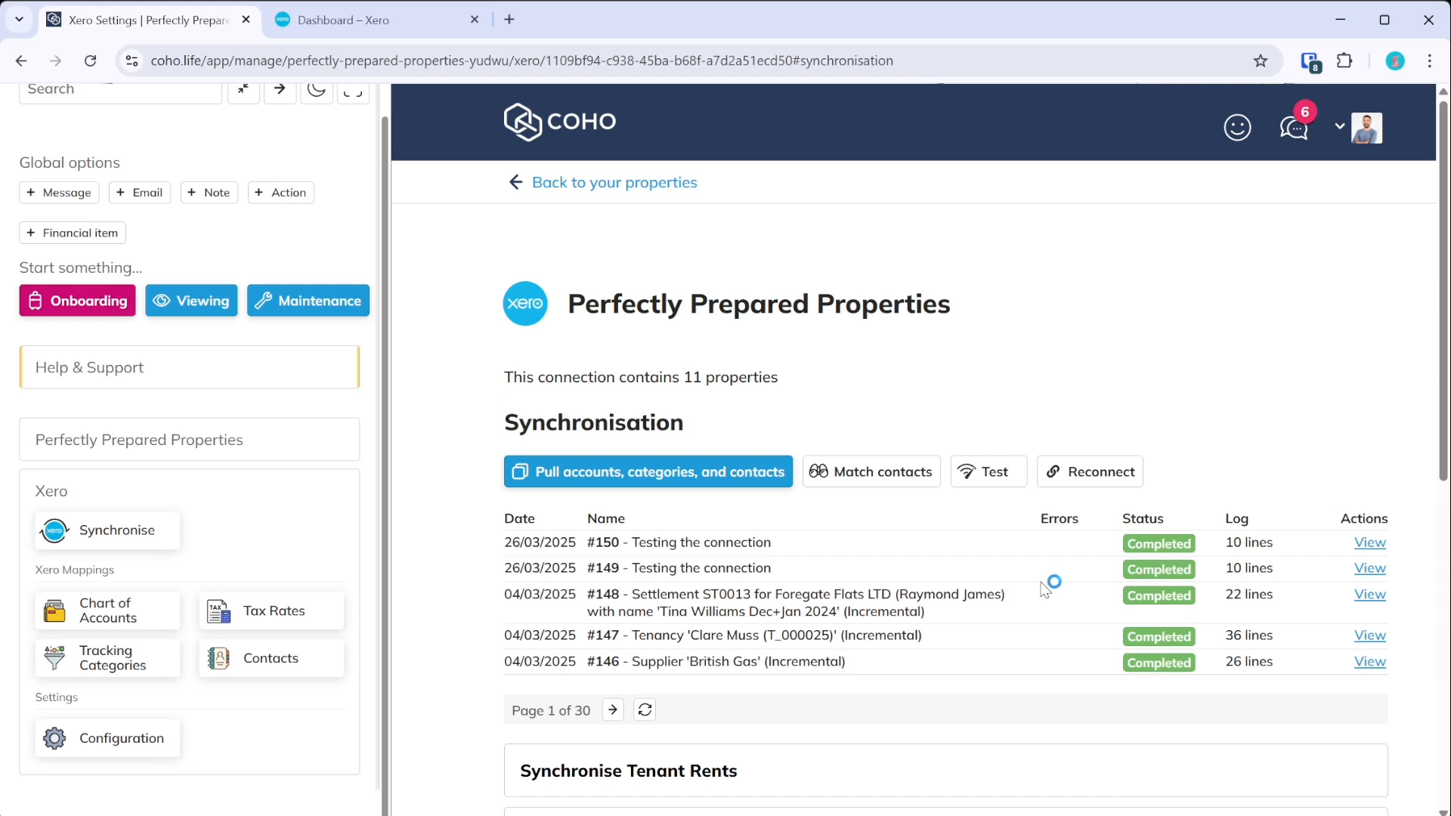
pyautogui.scroll(-3, 974, 551)
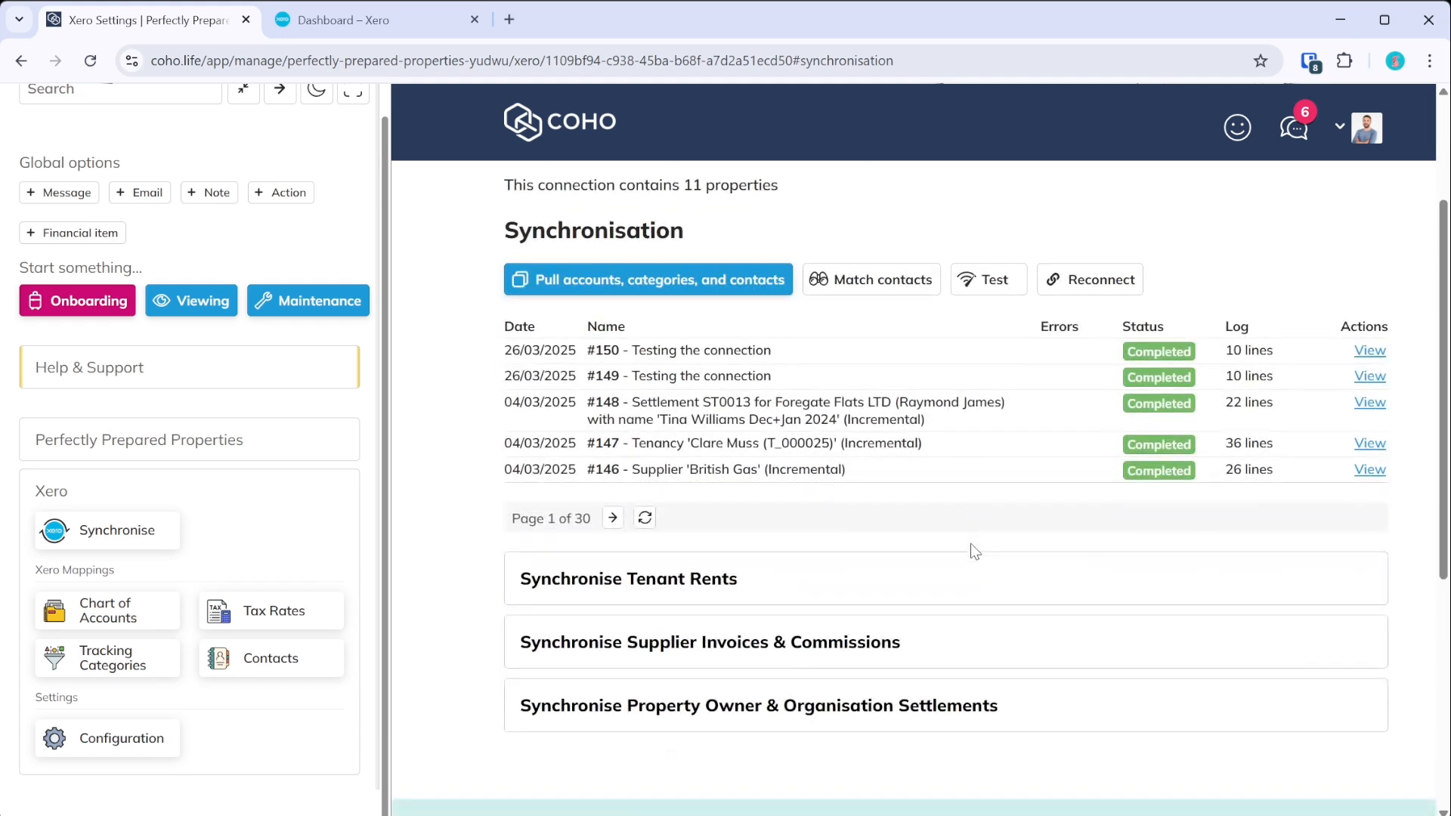
pyautogui.click(111, 622)
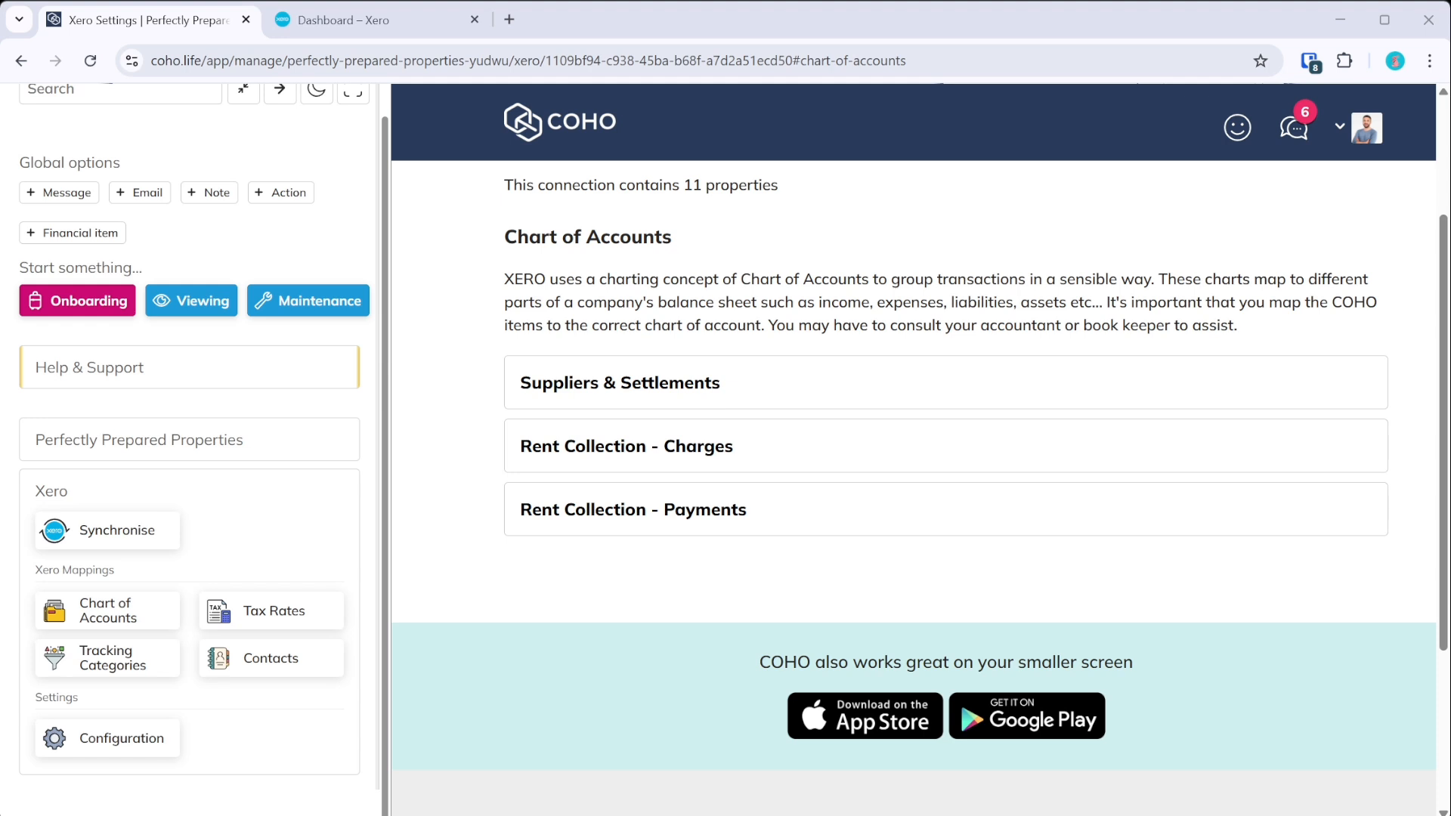
# - Expand the Suppliers & Settlements, Rent Collection - Charges and Rent Collection - Payments mapping sections
pyautogui.click(830, 11)
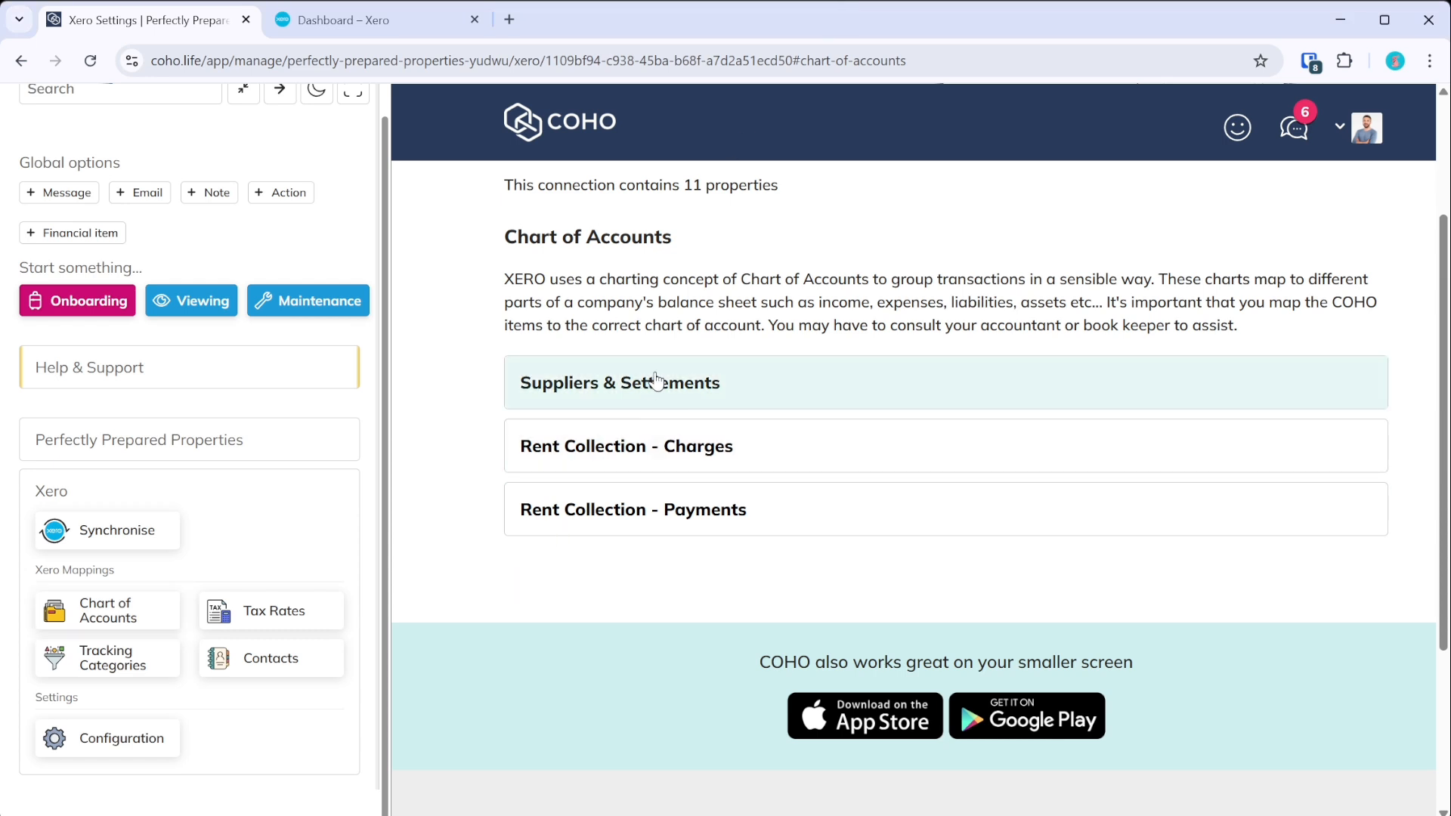
pyautogui.click(665, 377)
pyautogui.scroll(-2, 642, 590)
pyautogui.scroll(2, 630, 588)
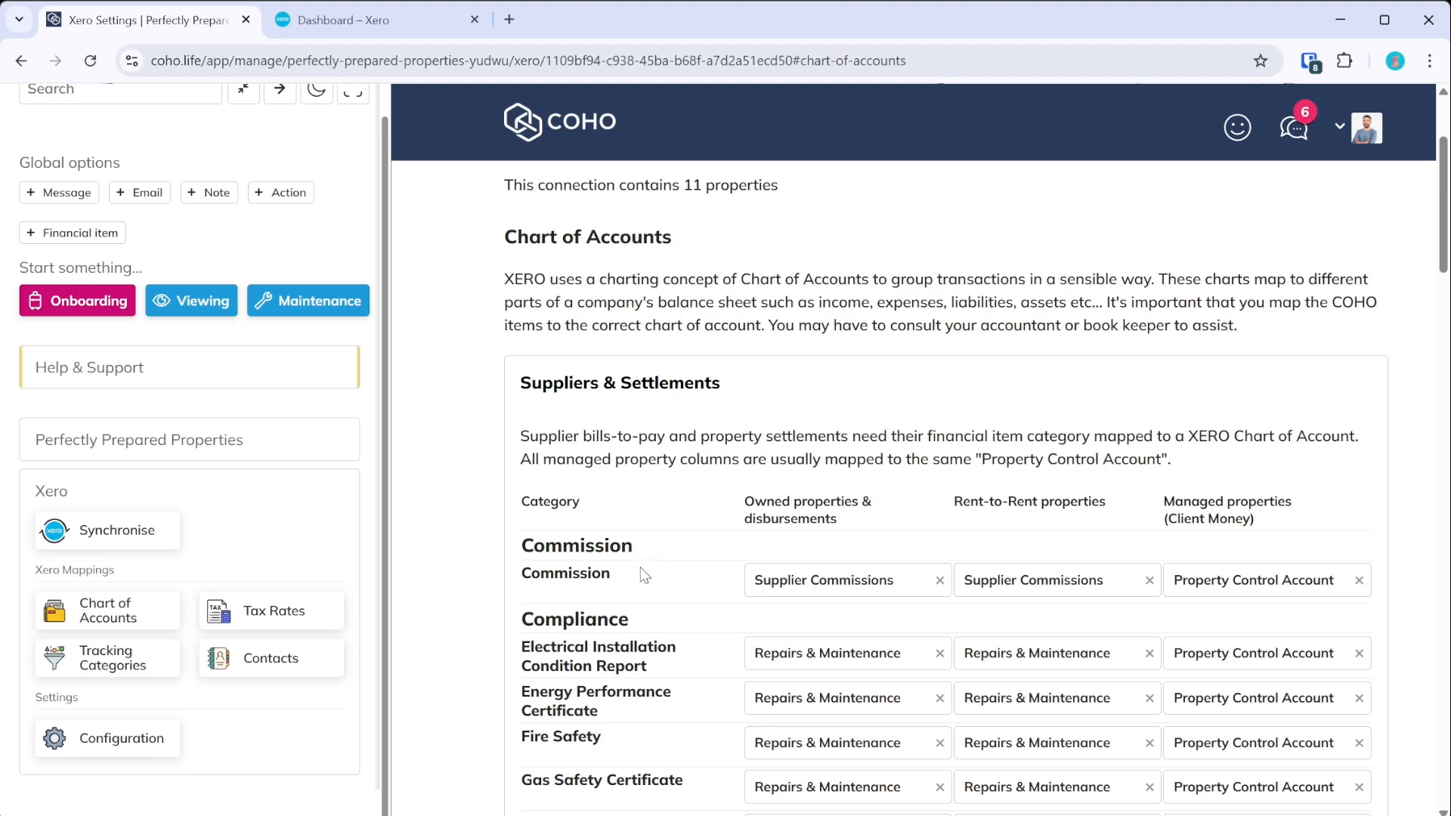
pyautogui.click(676, 386)
pyautogui.click(684, 442)
pyautogui.scroll(-2, 689, 447)
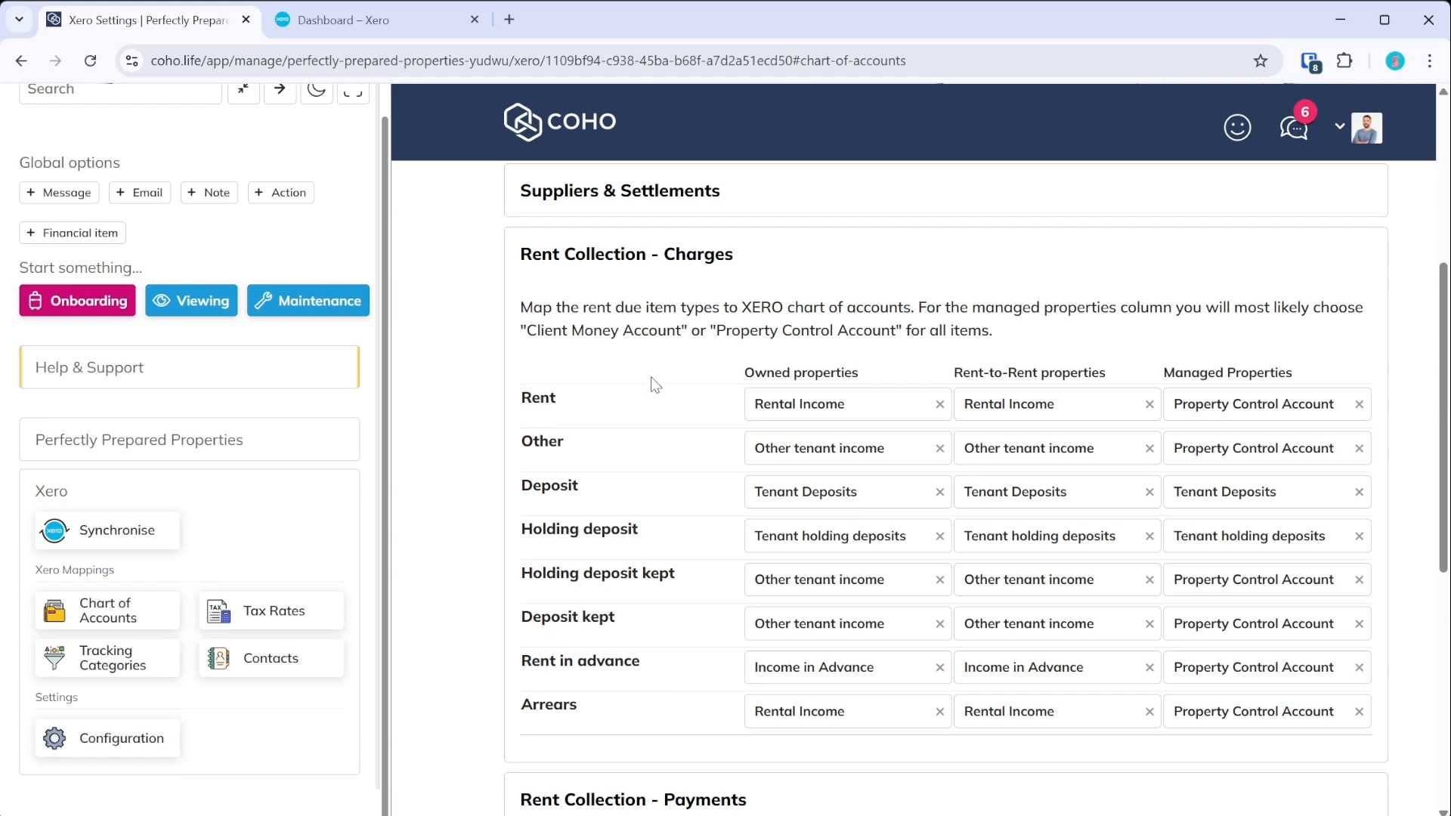
pyautogui.scroll(-2, 651, 574)
pyautogui.click(634, 609)
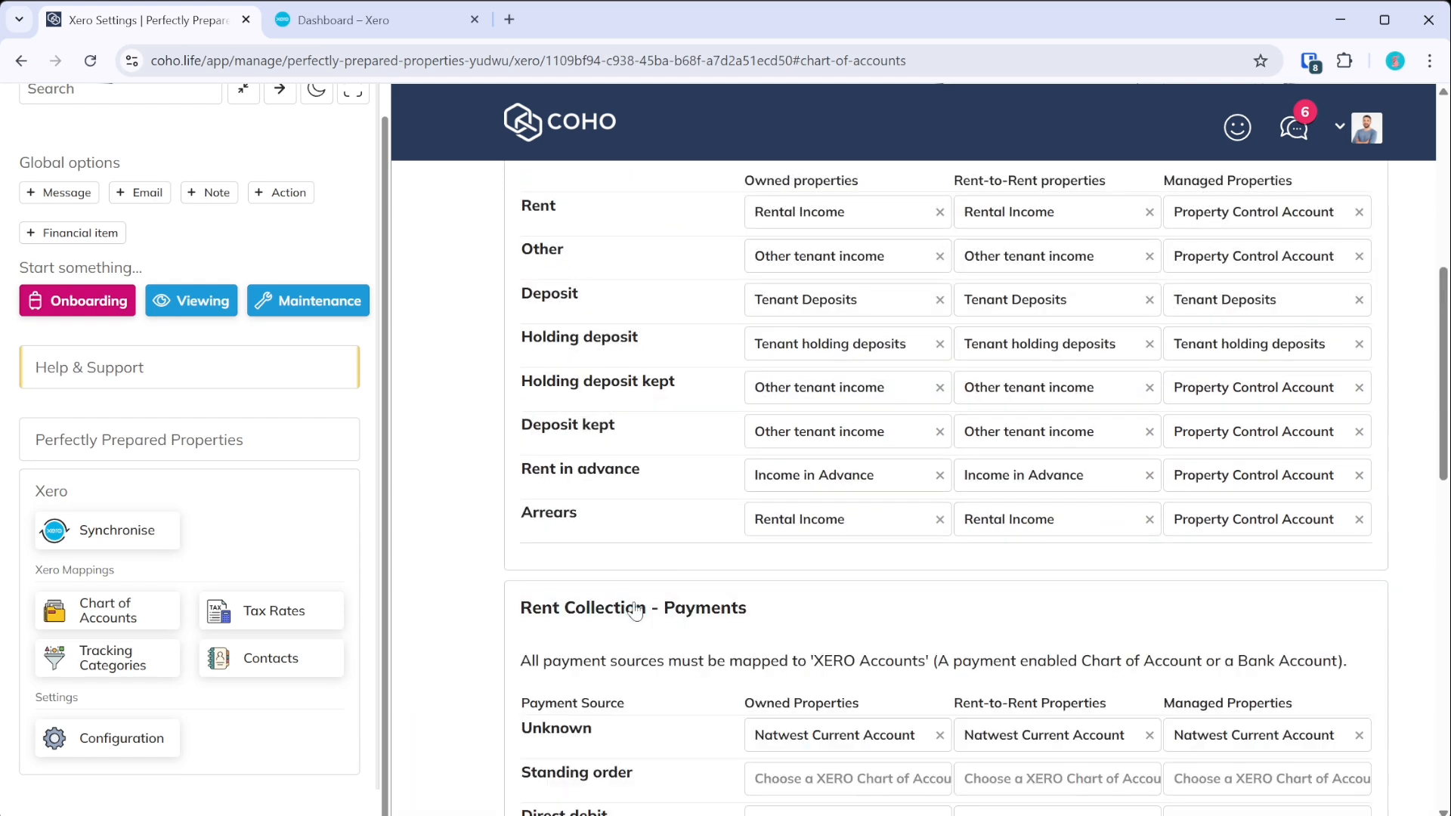
pyautogui.scroll(-4, 642, 529)
pyautogui.scroll(-2, 650, 417)
pyautogui.scroll(2, 652, 419)
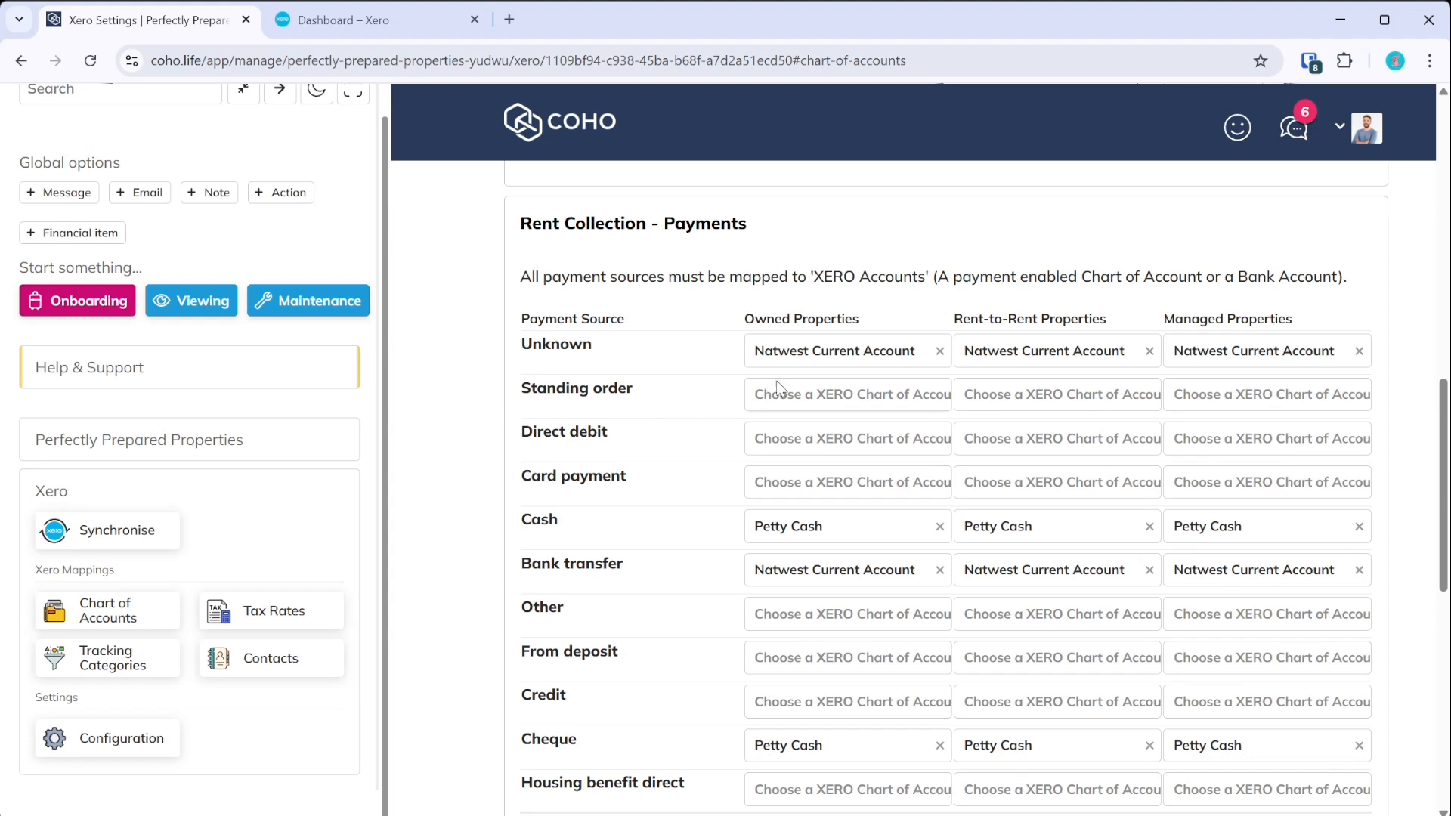
# - Map Unknown and Bank transfer payments to Natwest Current Account, and Cash to Petty Cash
pyautogui.click(806, 354)
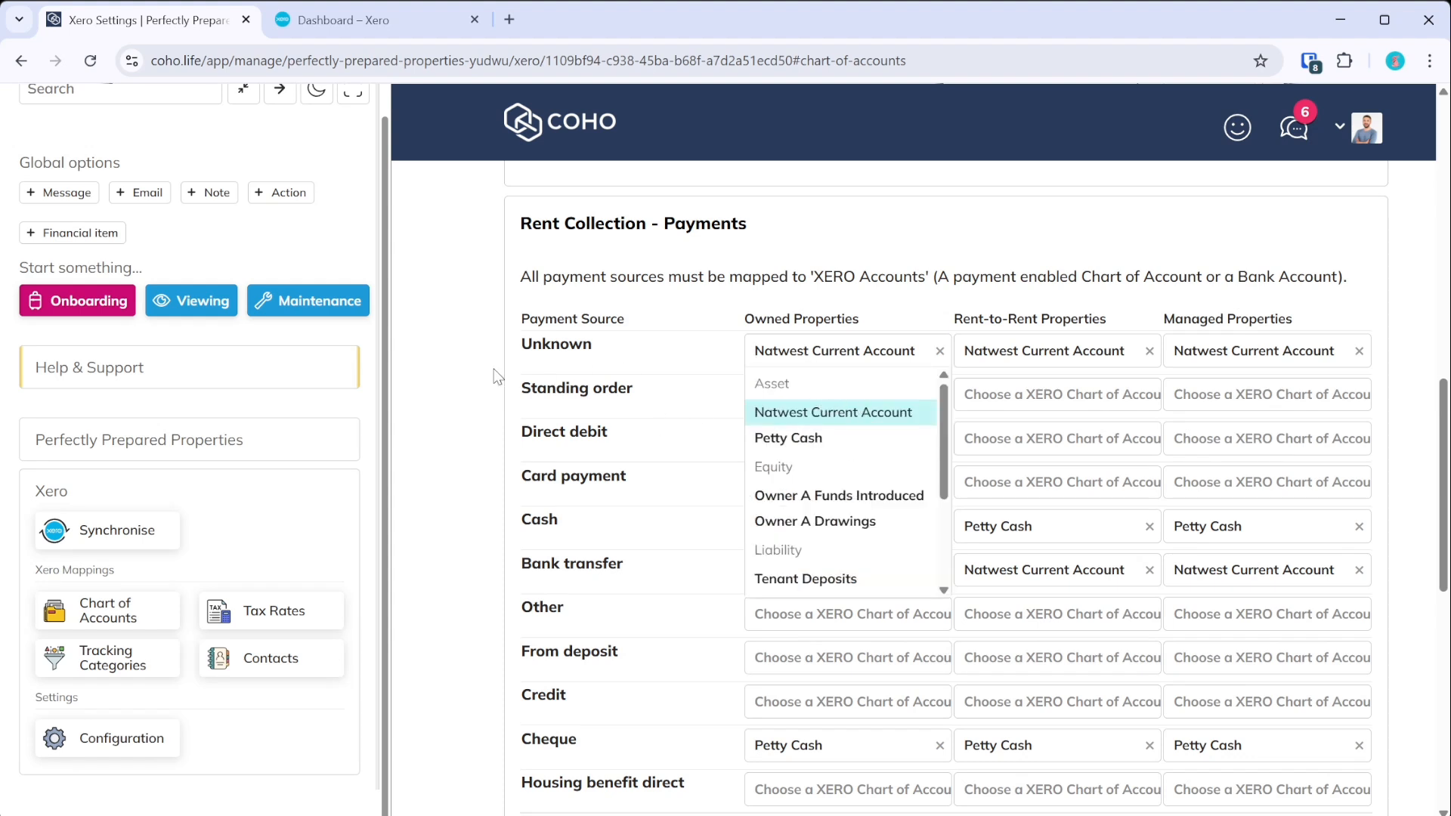
pyautogui.click(810, 416)
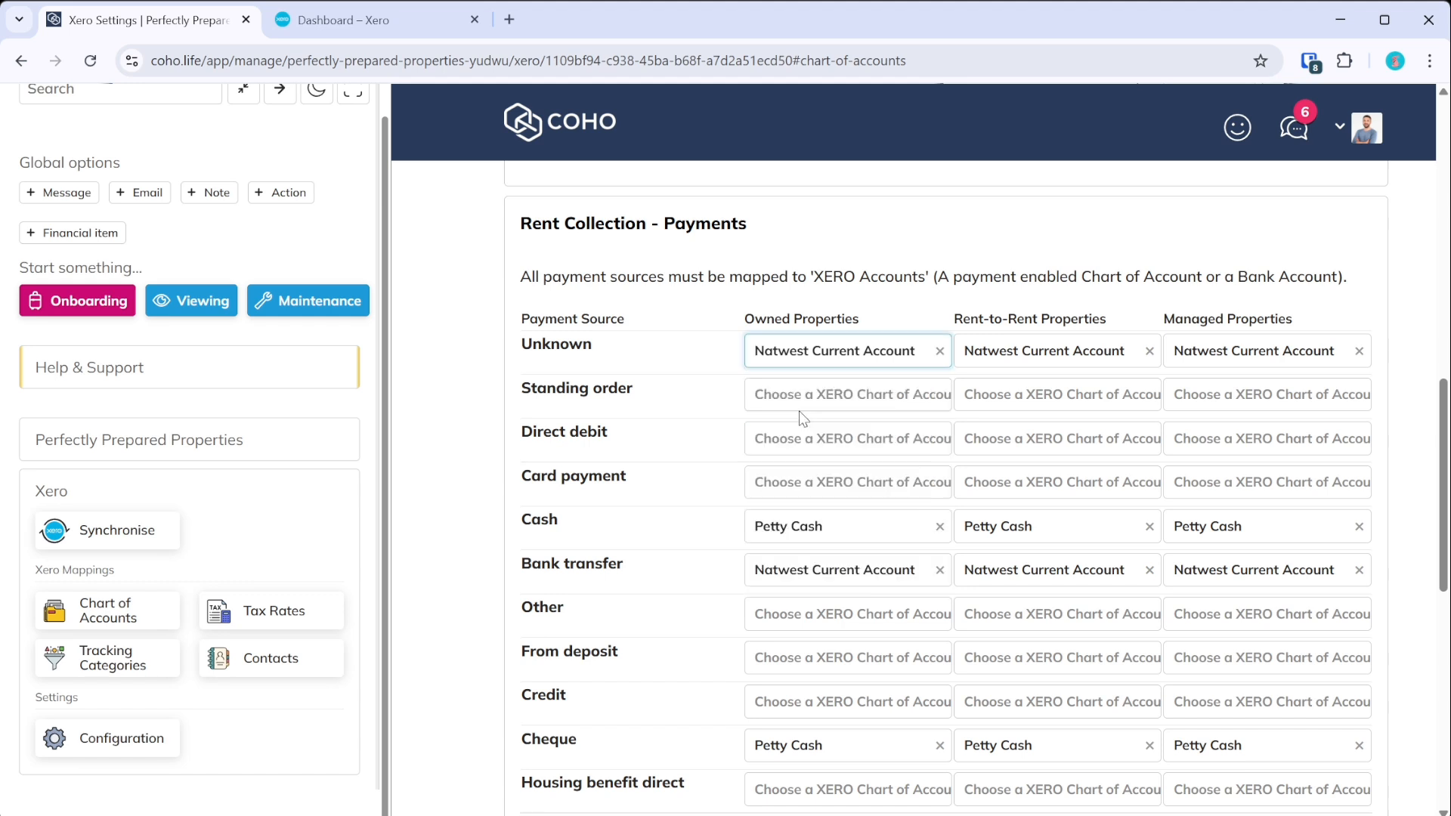
pyautogui.scroll(-5, 684, 368)
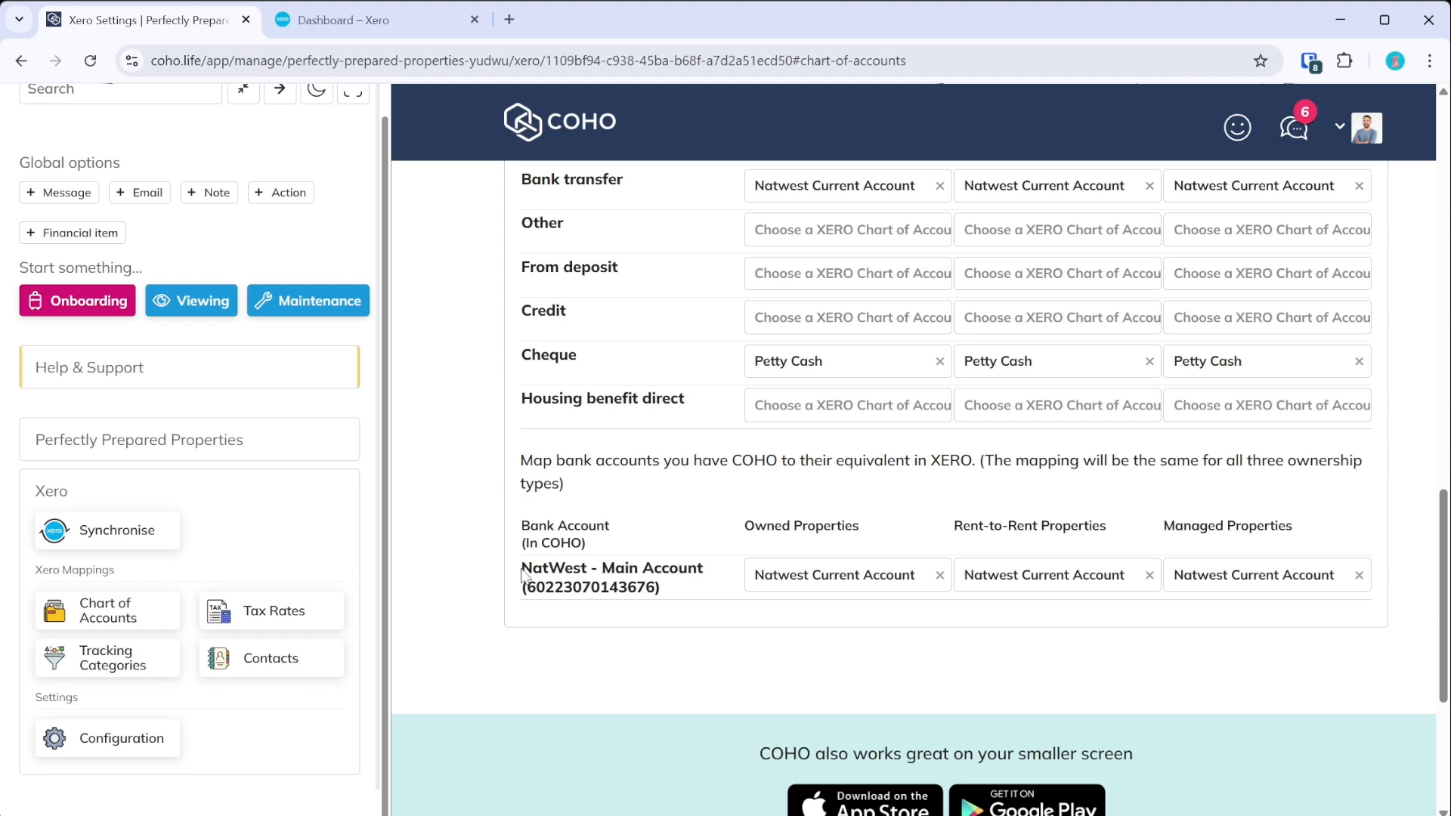
pyautogui.click(829, 578)
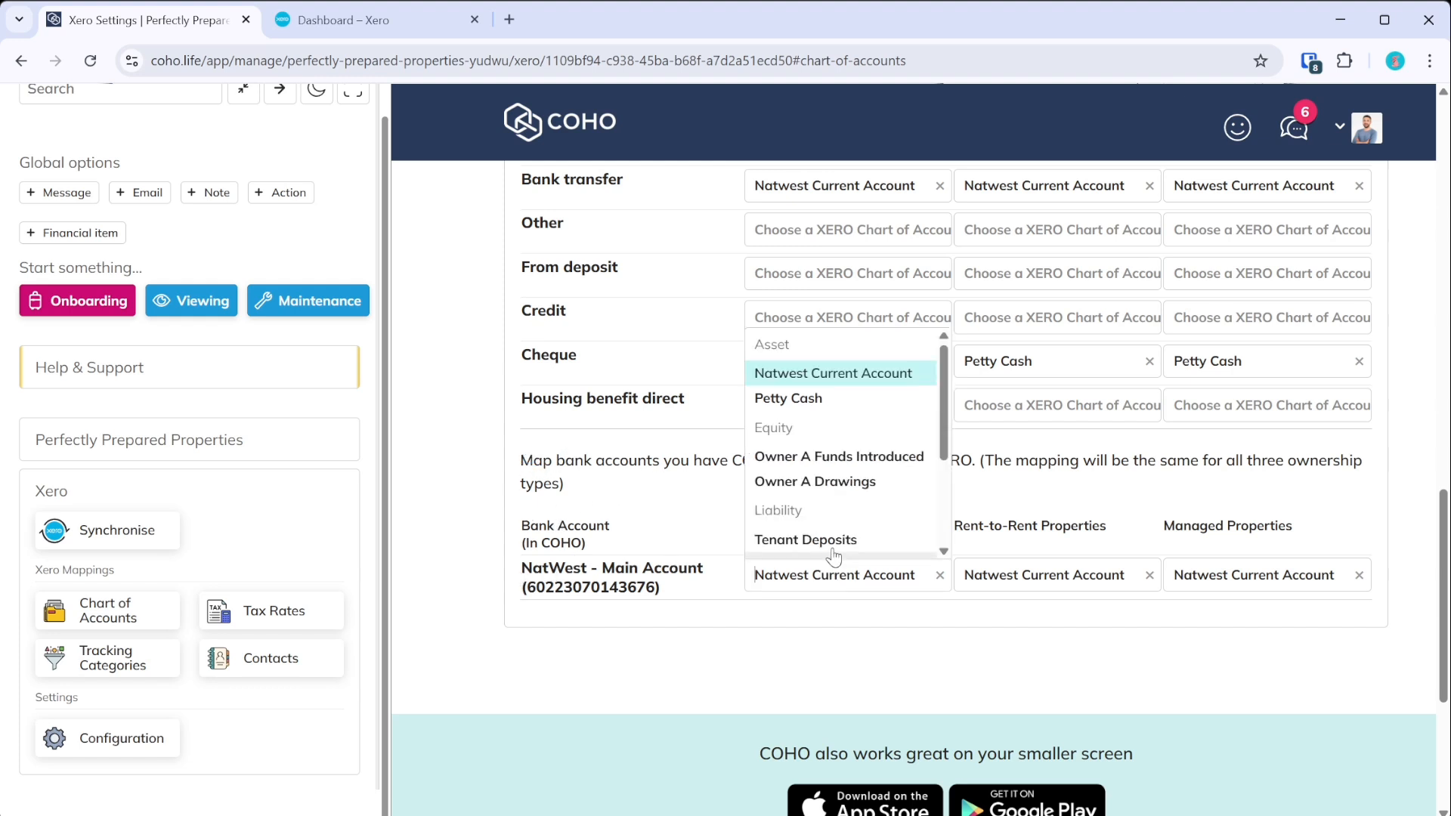
pyautogui.click(831, 382)
pyautogui.scroll(3, 732, 508)
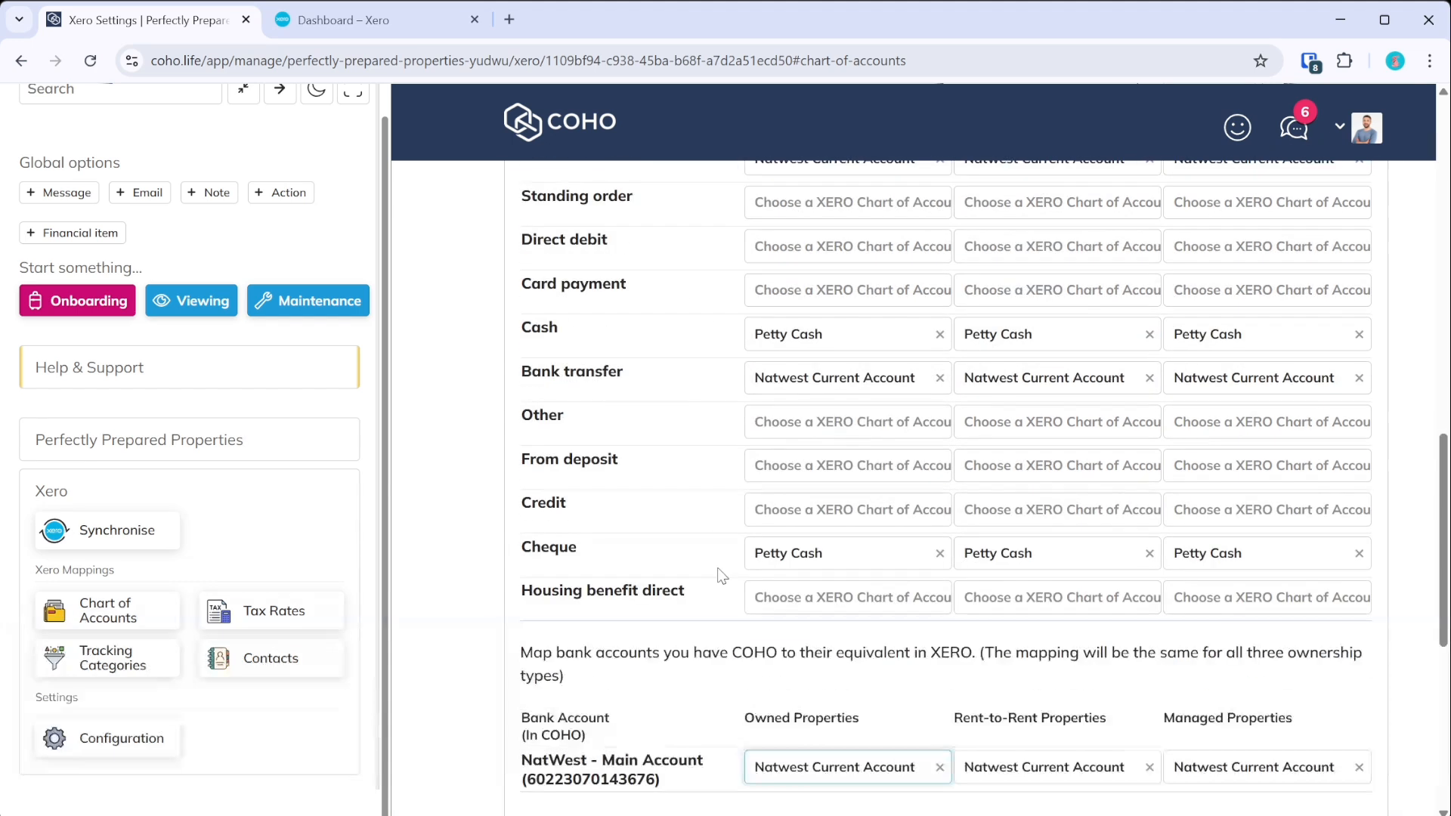
pyautogui.click(785, 346)
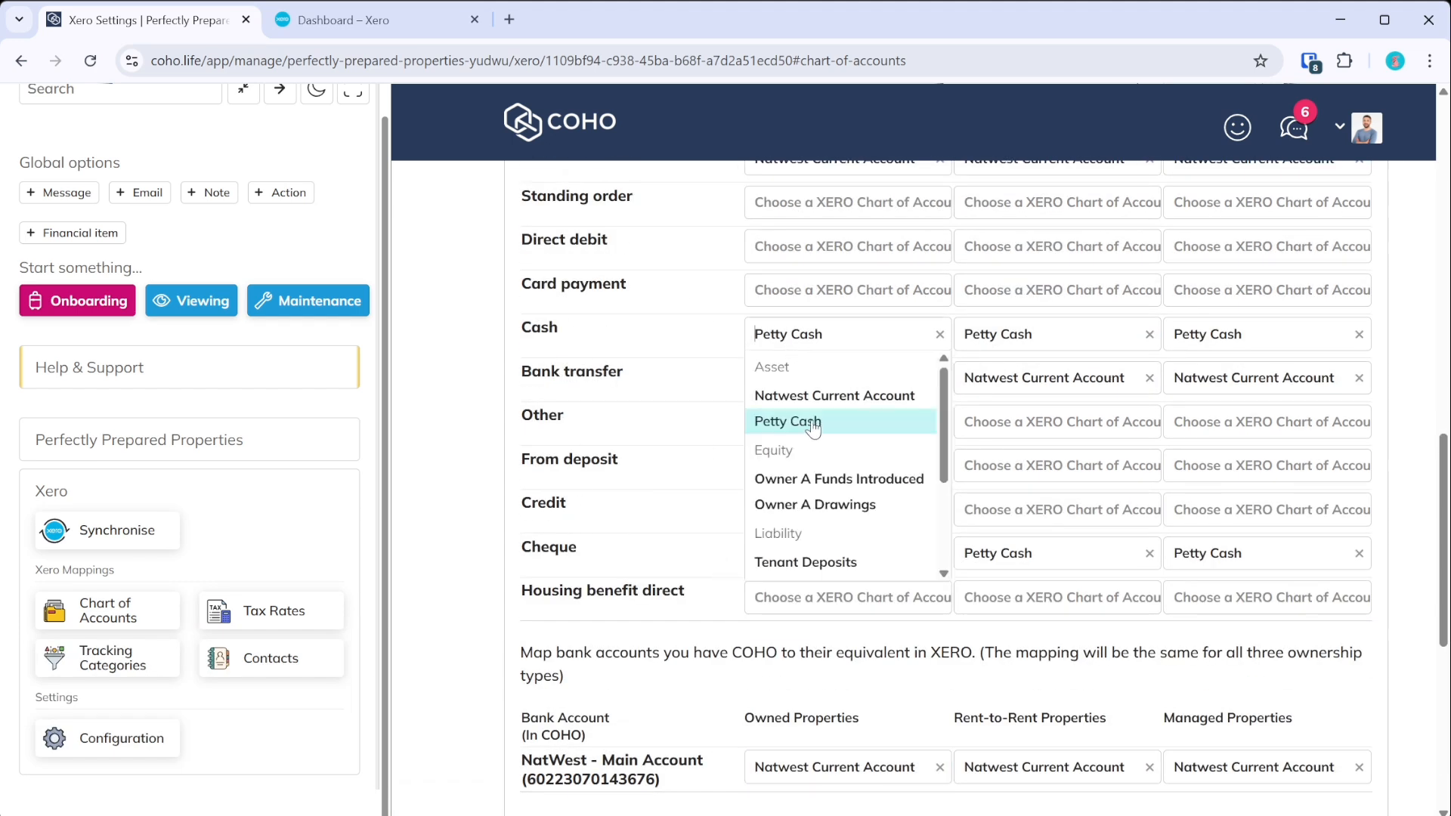
pyautogui.click(595, 483)
# - Recheck the Unknown payment mapping, leave it unchanged, and switch to the Xero dashboard
pyautogui.scroll(3, 620, 529)
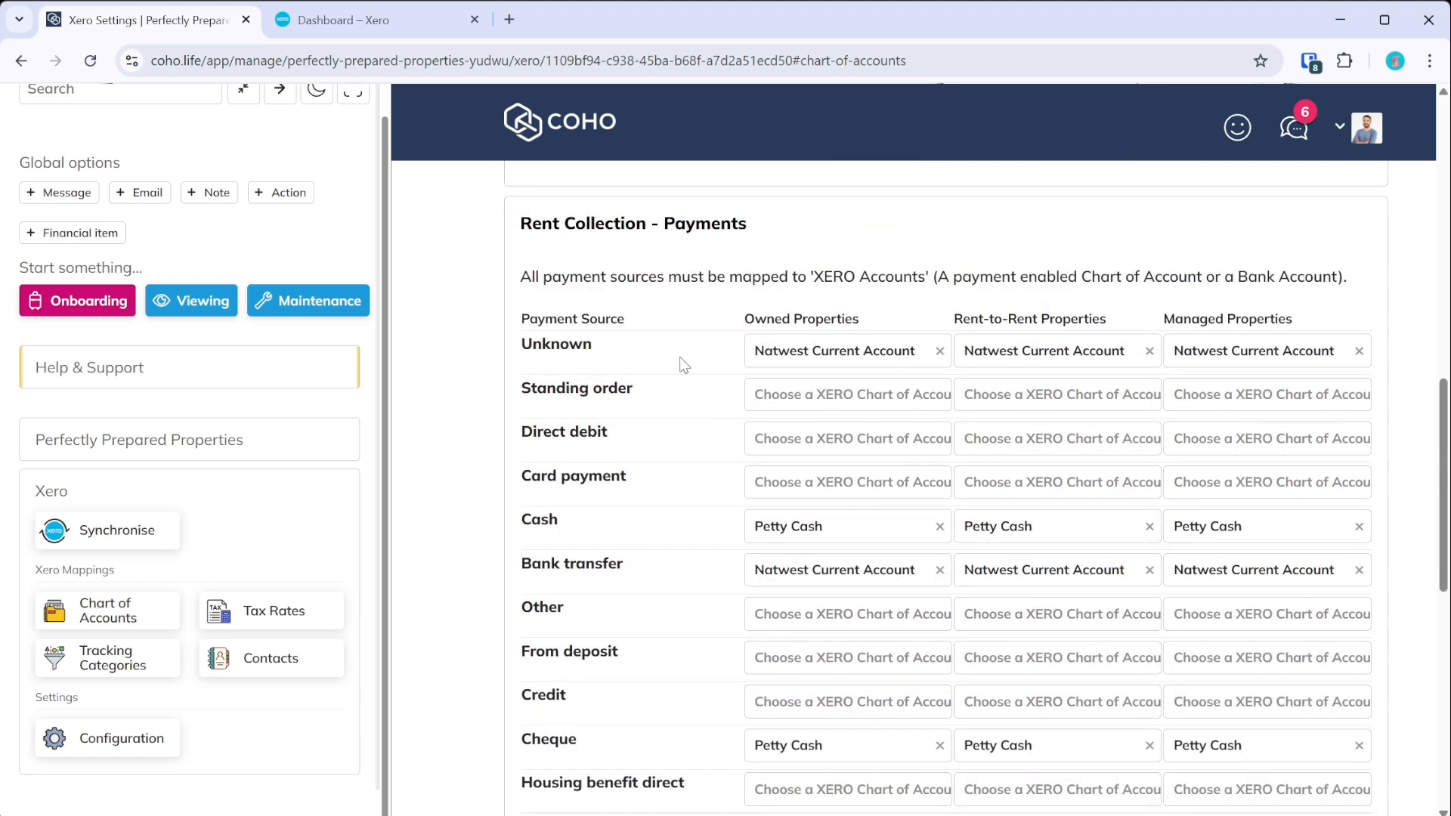
pyautogui.click(748, 359)
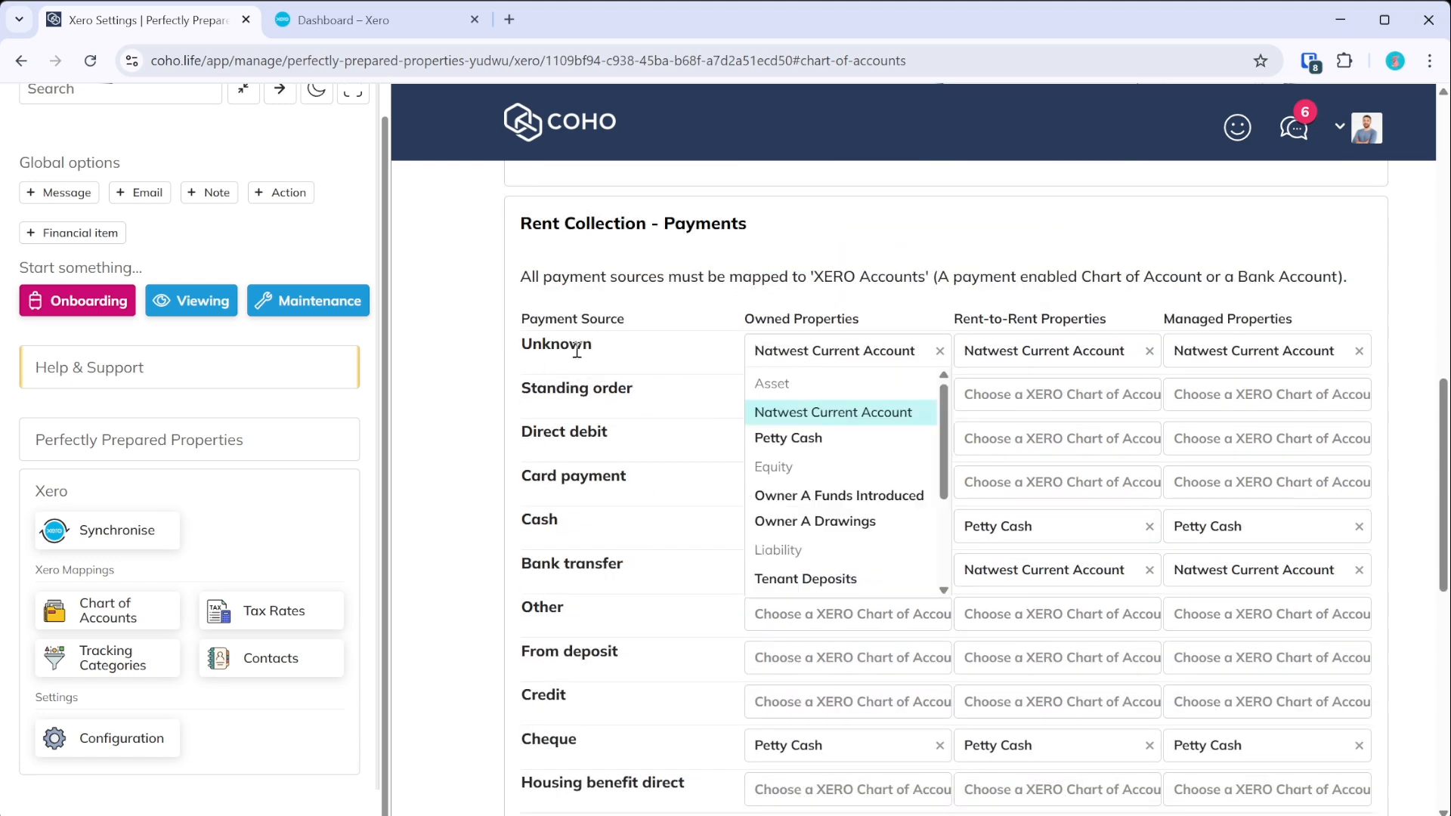
pyautogui.click(644, 366)
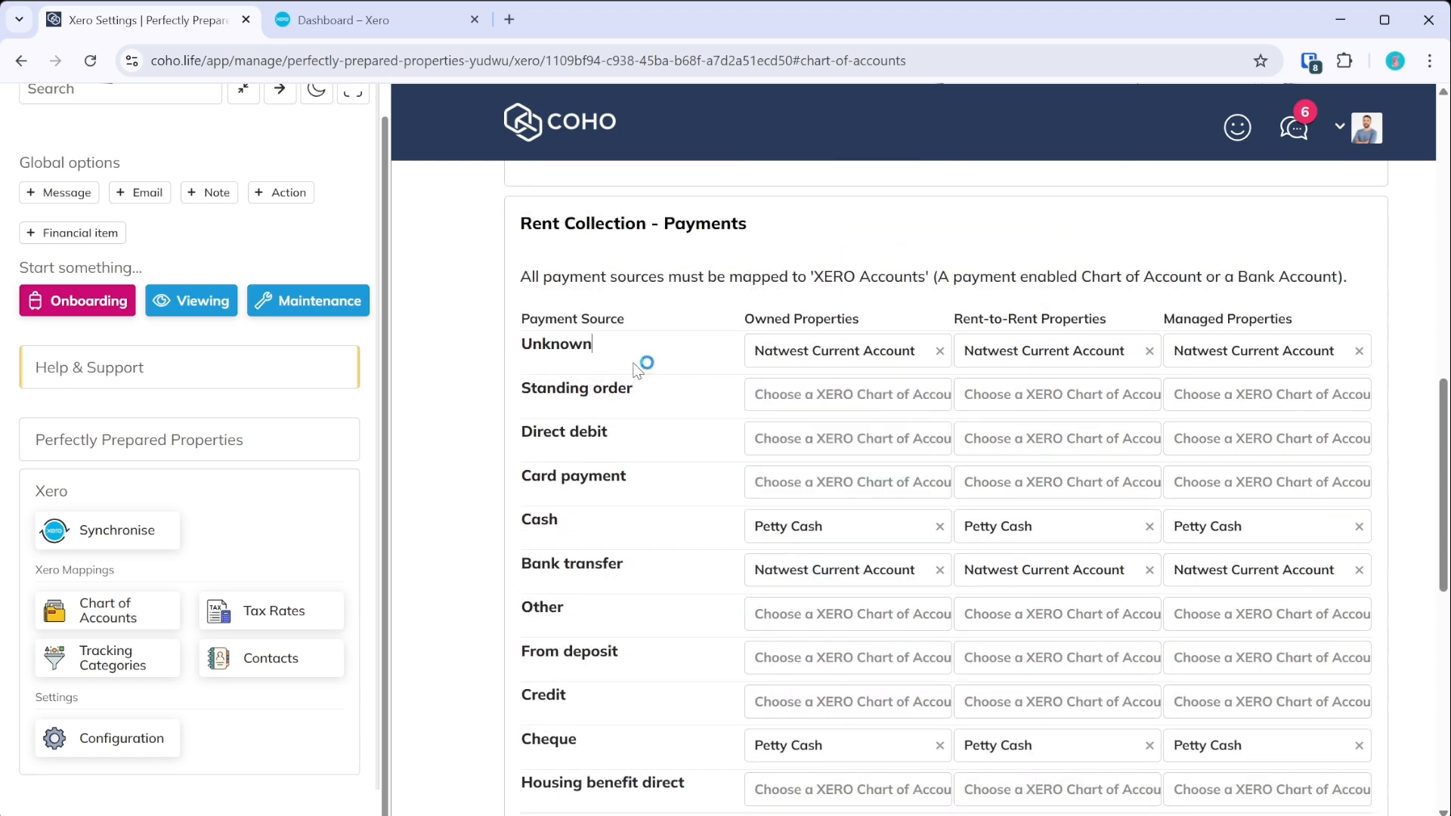
pyautogui.scroll(-3, 674, 423)
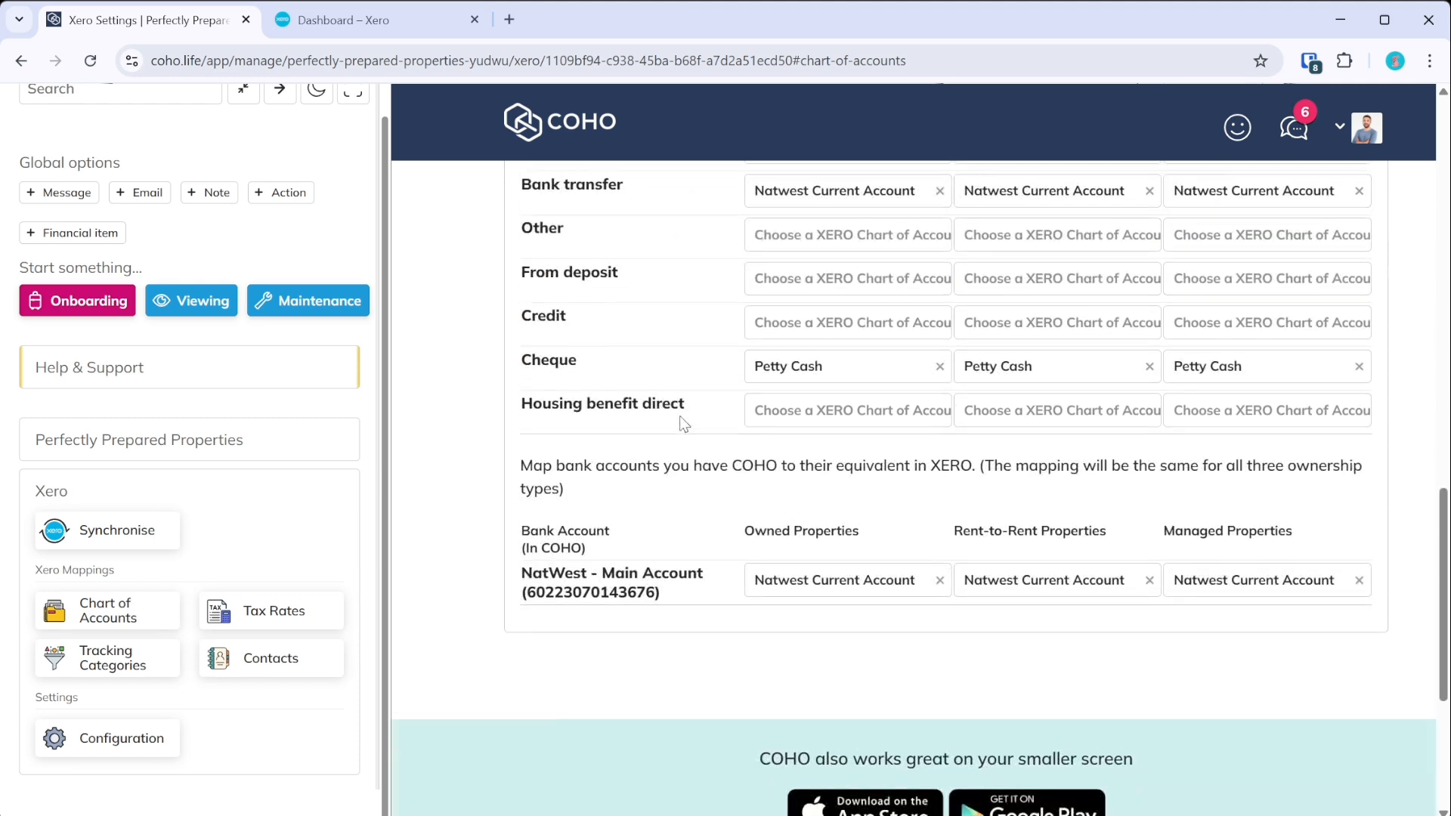
pyautogui.scroll(3, 680, 420)
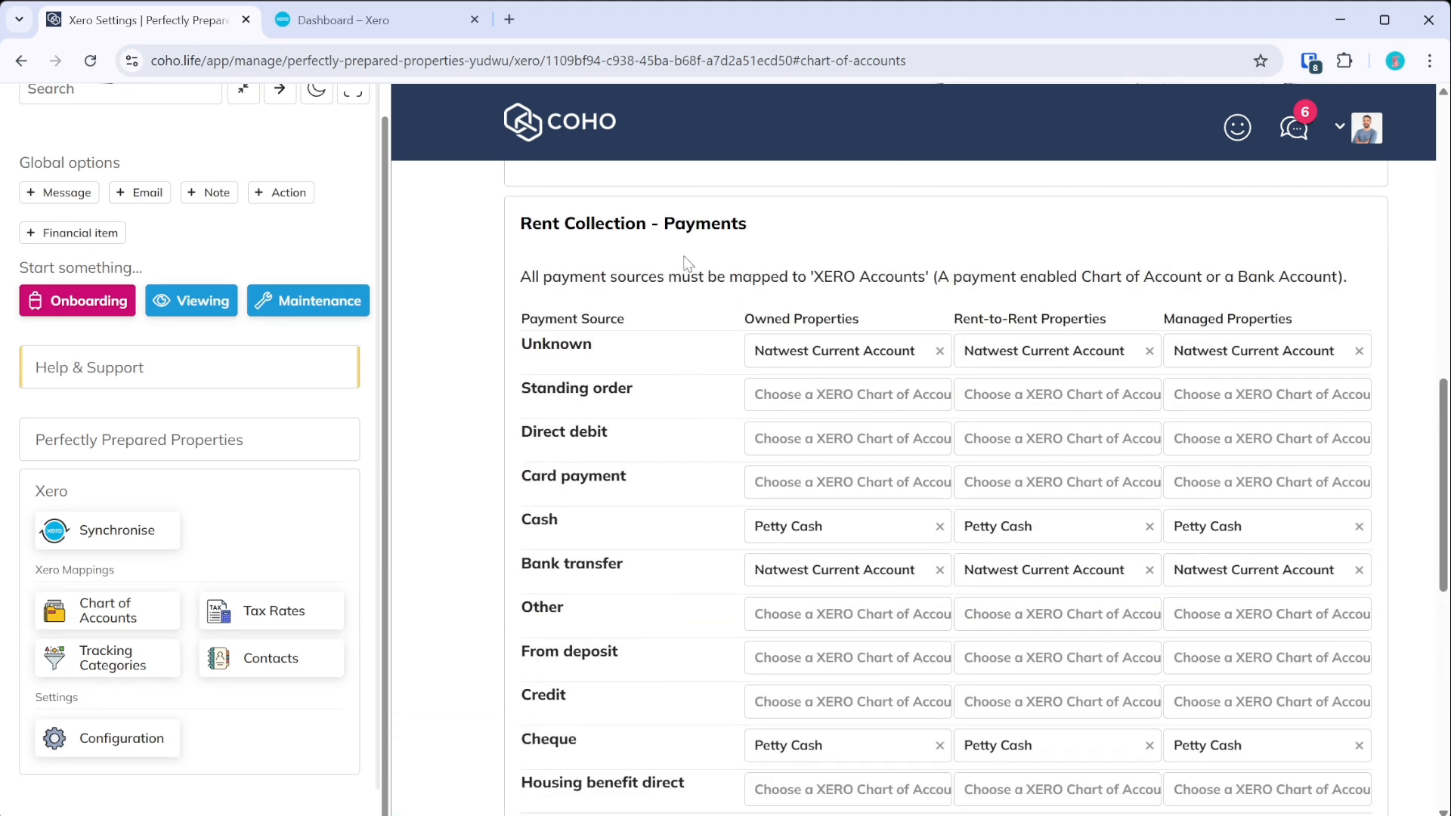
pyautogui.scroll(-2, 801, 495)
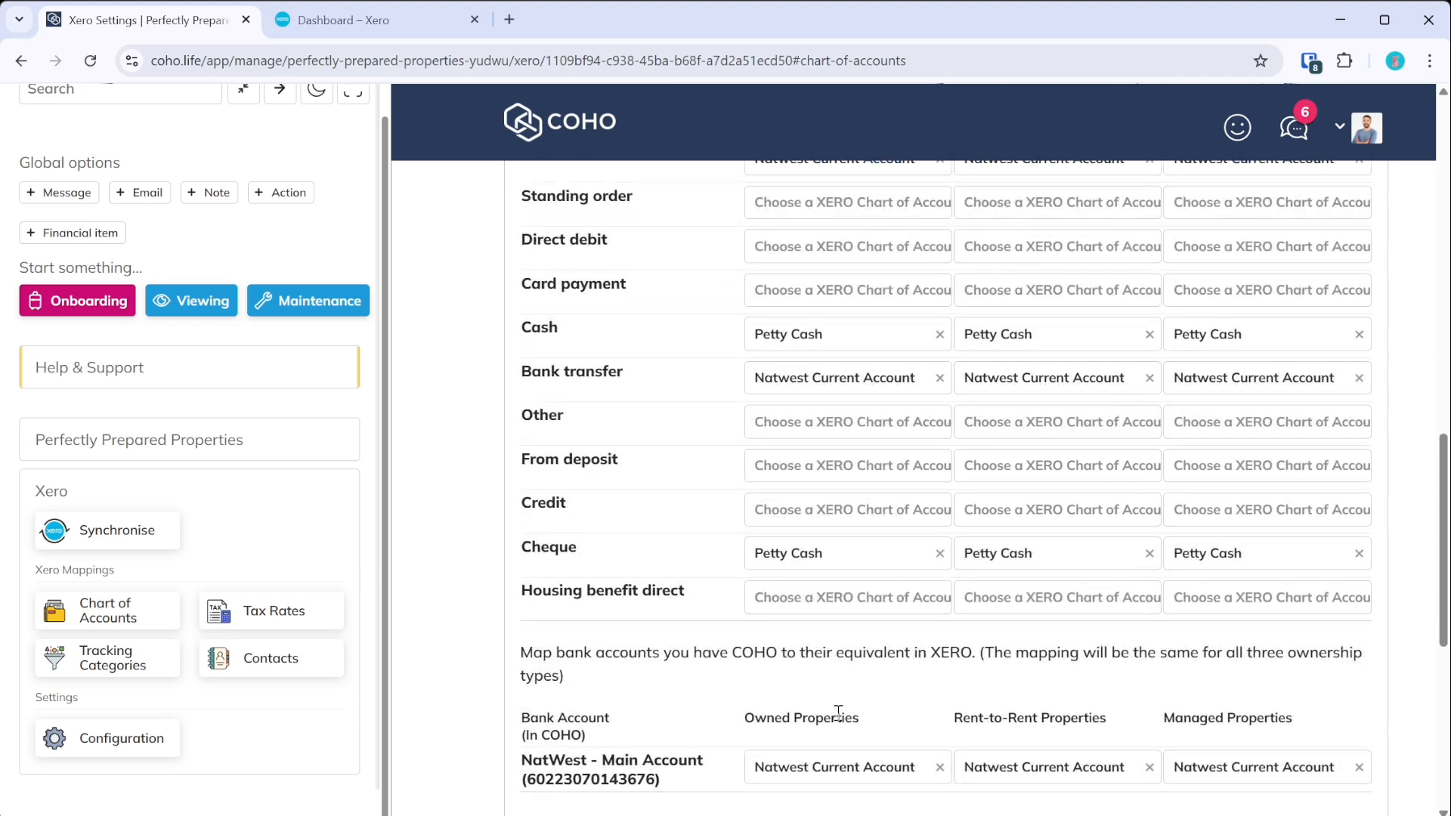
pyautogui.scroll(2, 763, 272)
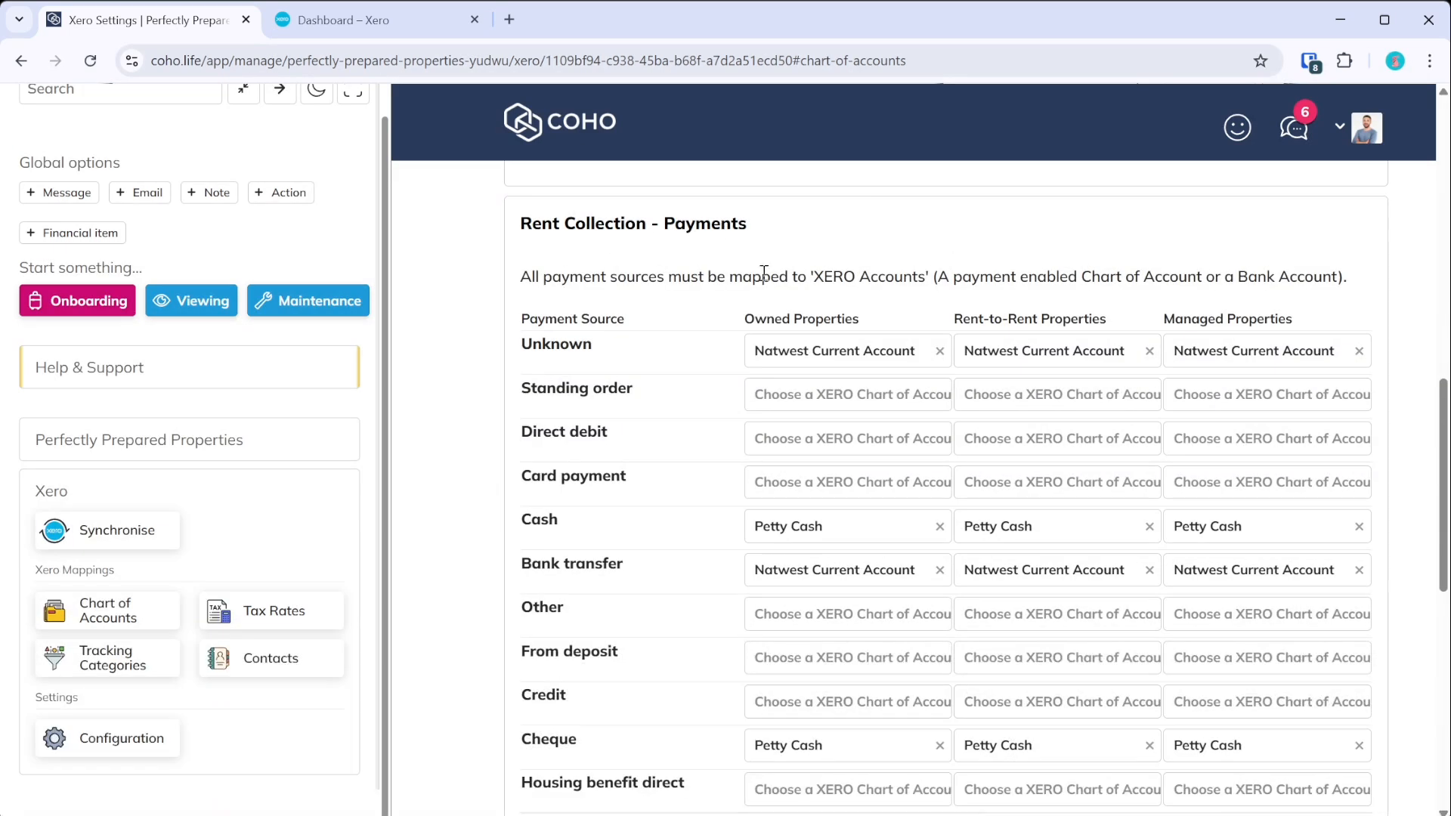
pyautogui.click(398, 32)
# - View Xero's Bank Accounts list to check the Natwest Current Account
pyautogui.click(421, 110)
pyautogui.click(470, 115)
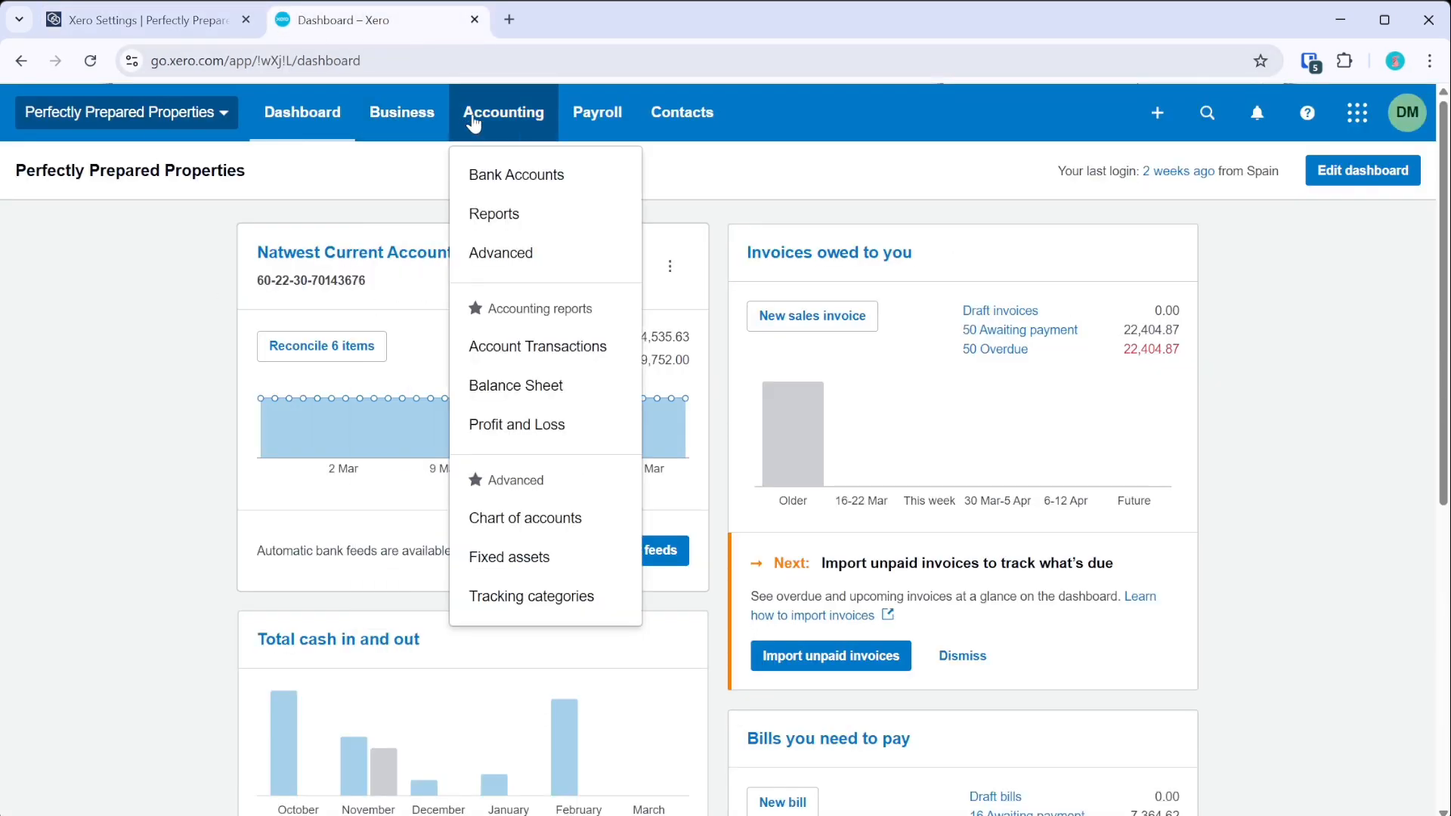
pyautogui.click(519, 173)
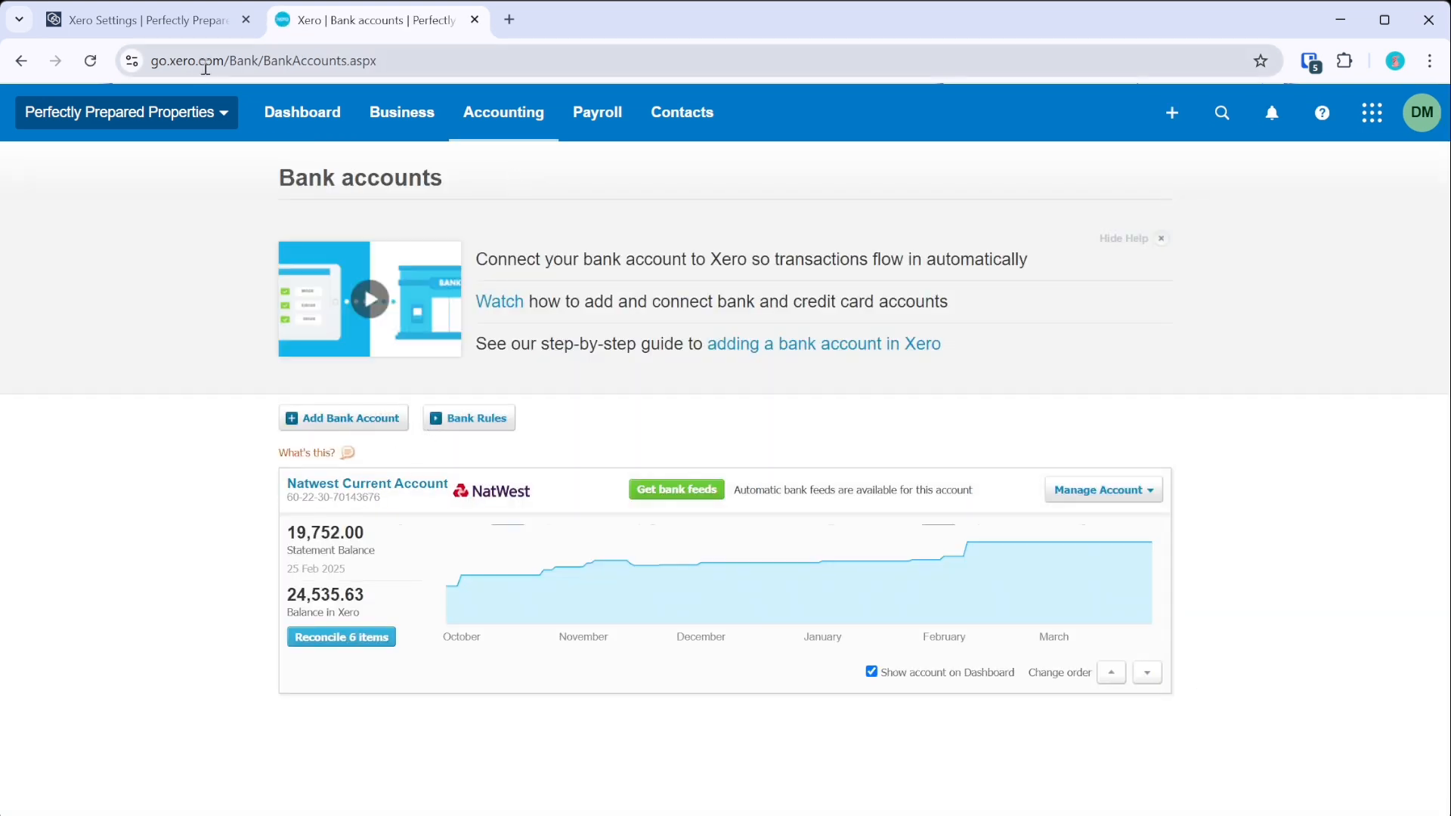
# - Back in COHO, collapse the Rent Collection - Payments mappings and scroll to the top
pyautogui.click(189, 20)
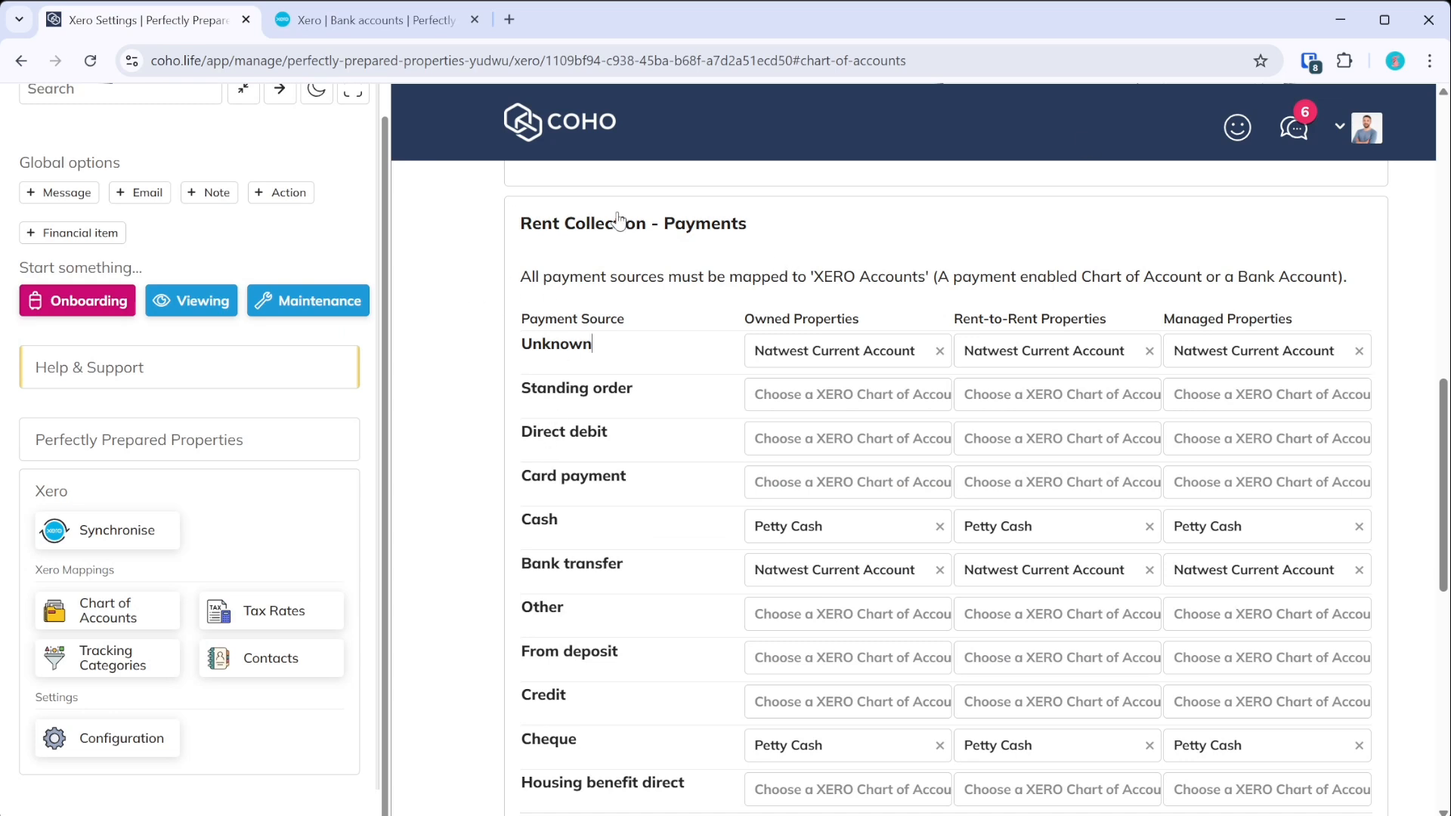
pyautogui.click(582, 225)
pyautogui.scroll(5, 680, 388)
pyautogui.scroll(2, 671, 450)
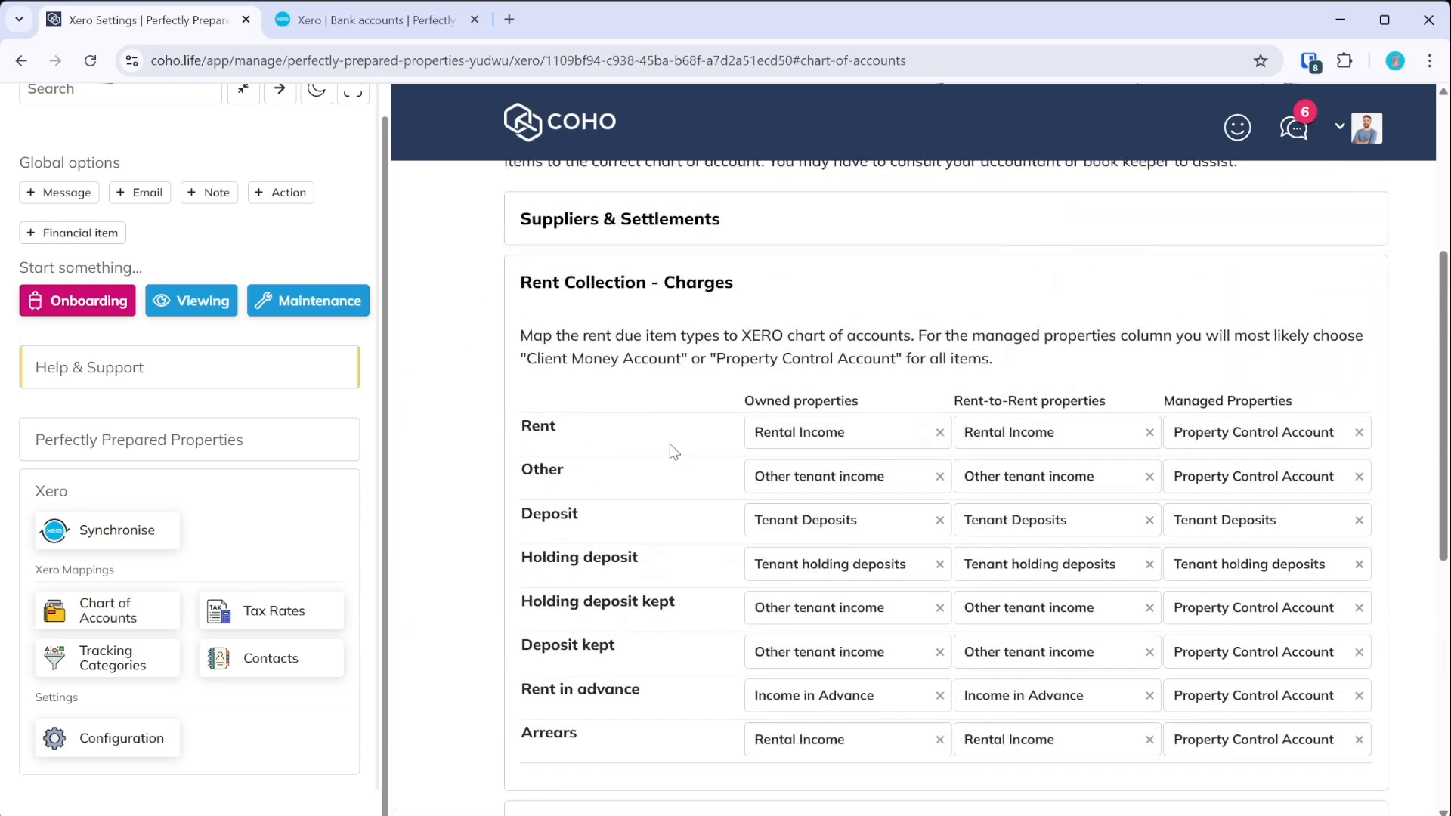
pyautogui.scroll(-2, 573, 298)
pyautogui.scroll(2, 619, 306)
# - Confirm Rent on owned properties stays mapped to Rental Income
pyautogui.click(833, 431)
pyautogui.scroll(2, 809, 584)
pyautogui.scroll(2, 822, 584)
pyautogui.scroll(-2, 821, 583)
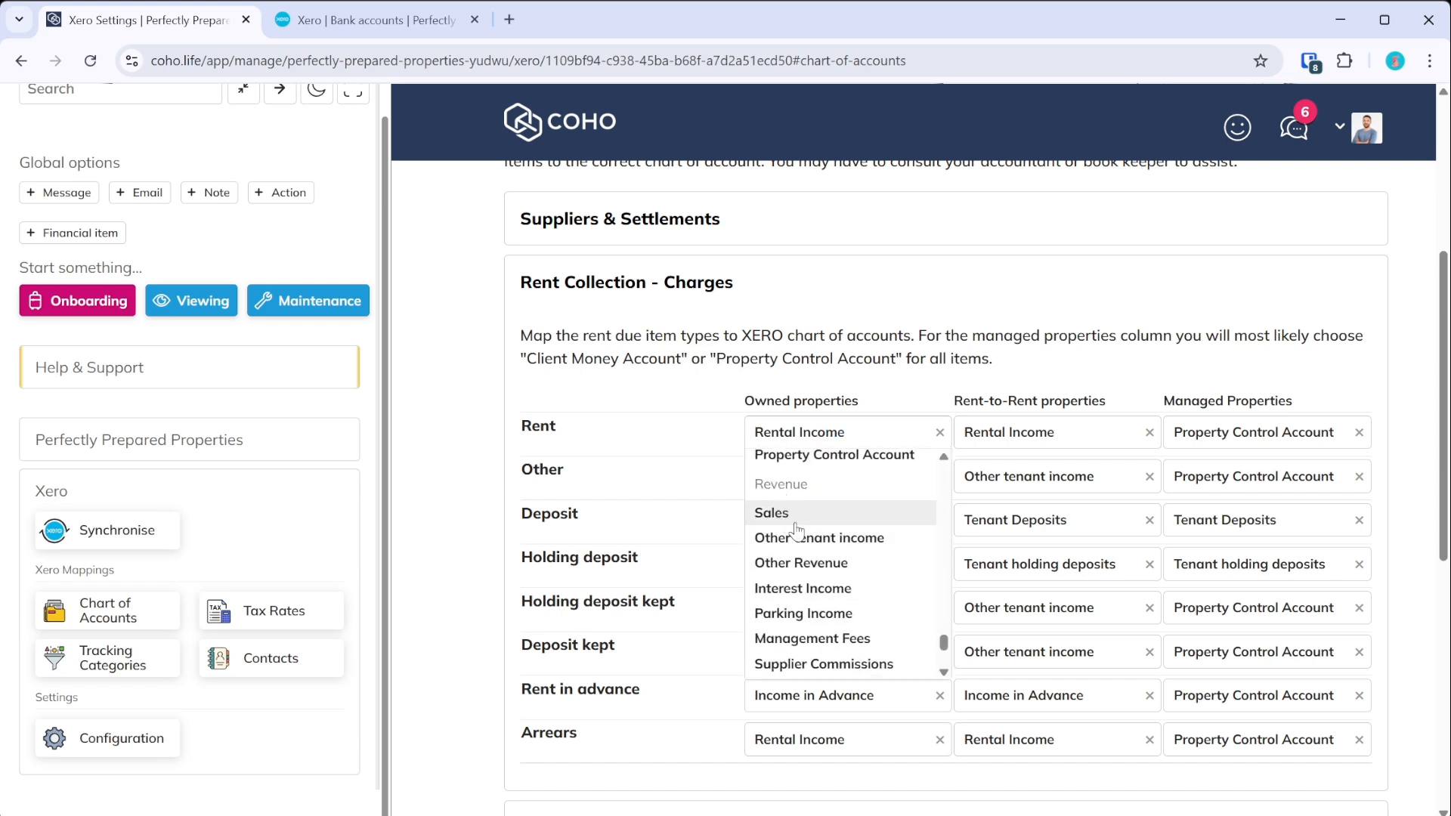
pyautogui.scroll(-3, 796, 529)
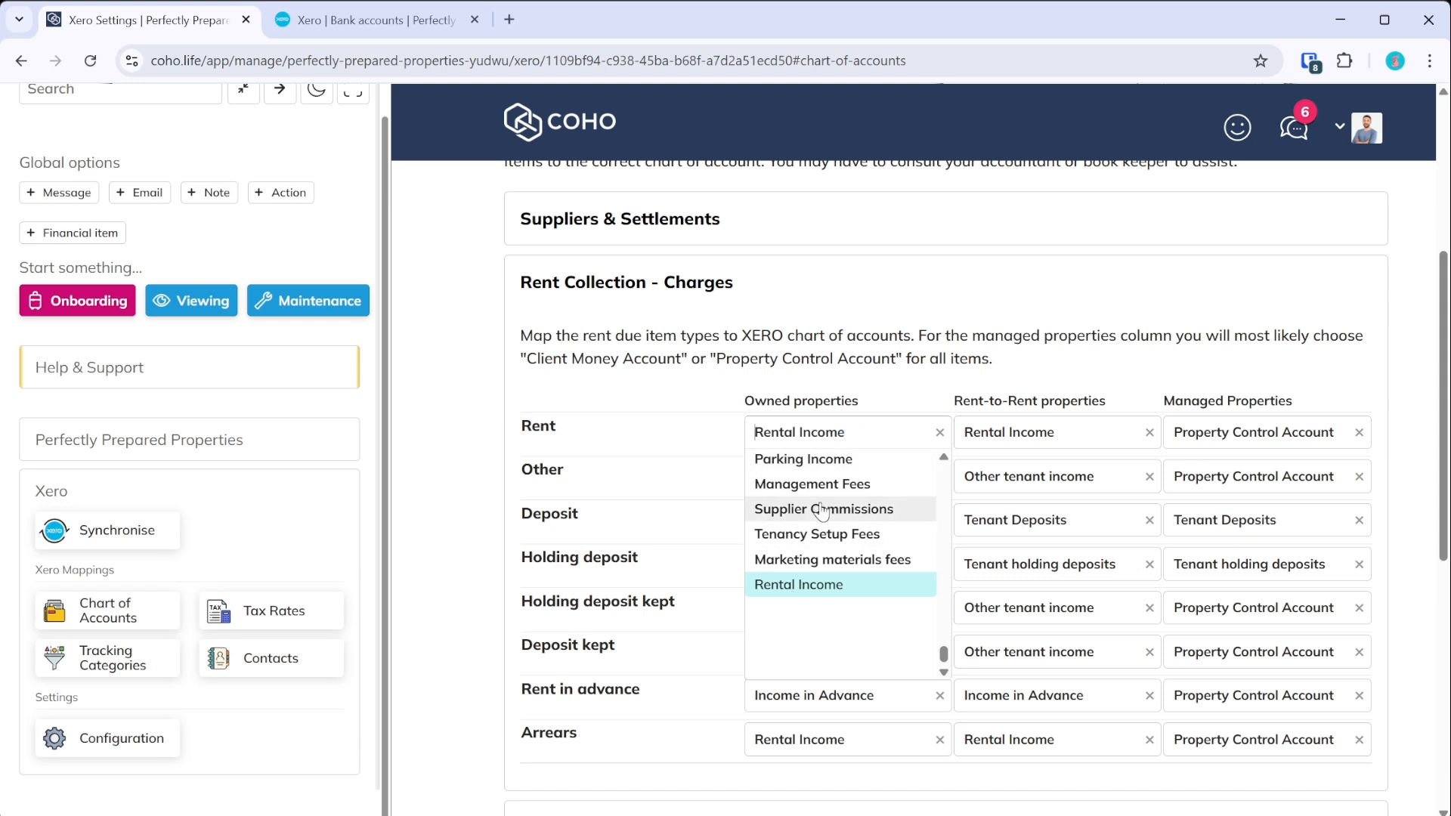
pyautogui.click(855, 336)
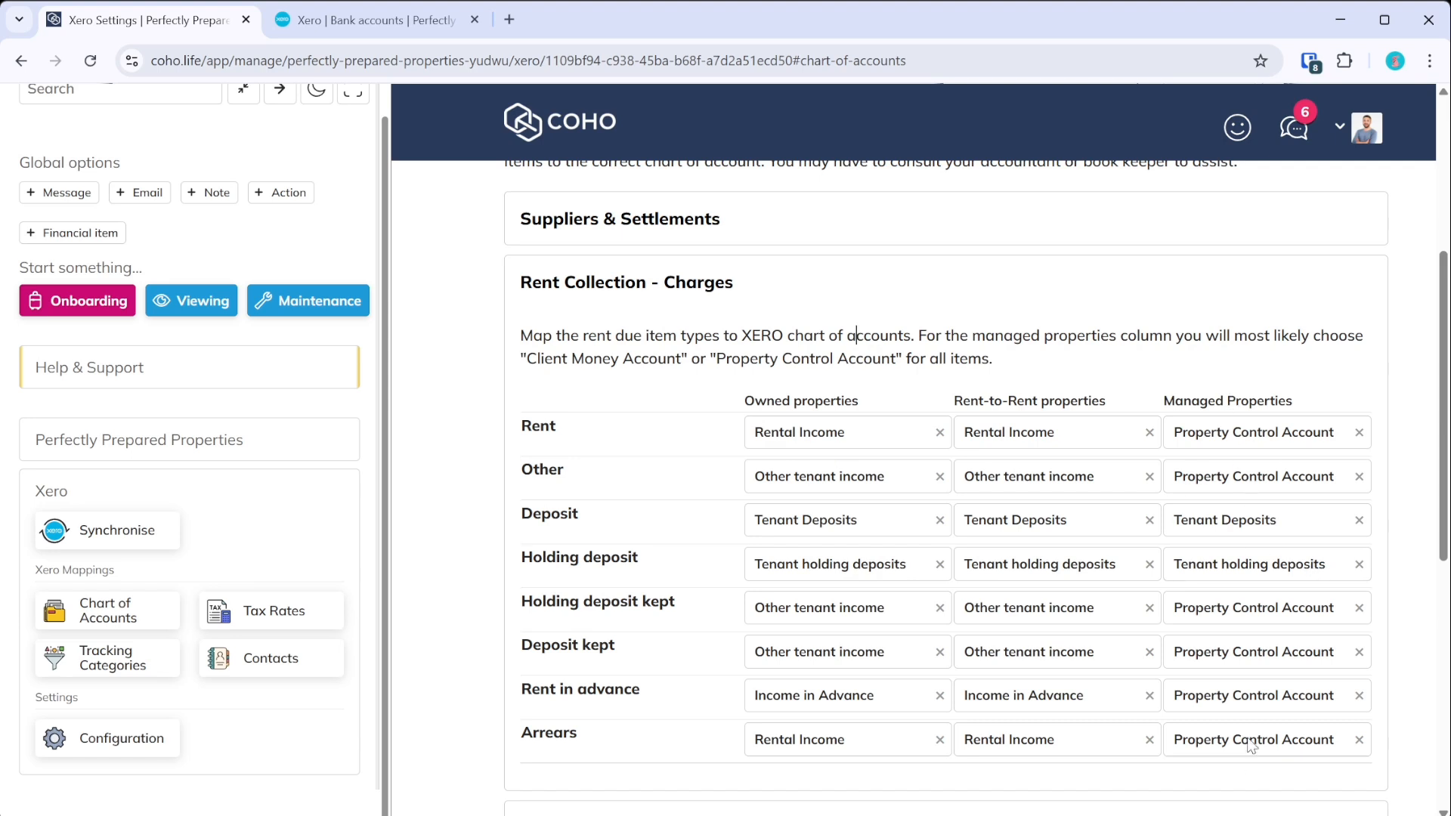
# - Map Rent on managed properties to Property Control Account, searching 'proper'
pyautogui.click(1277, 435)
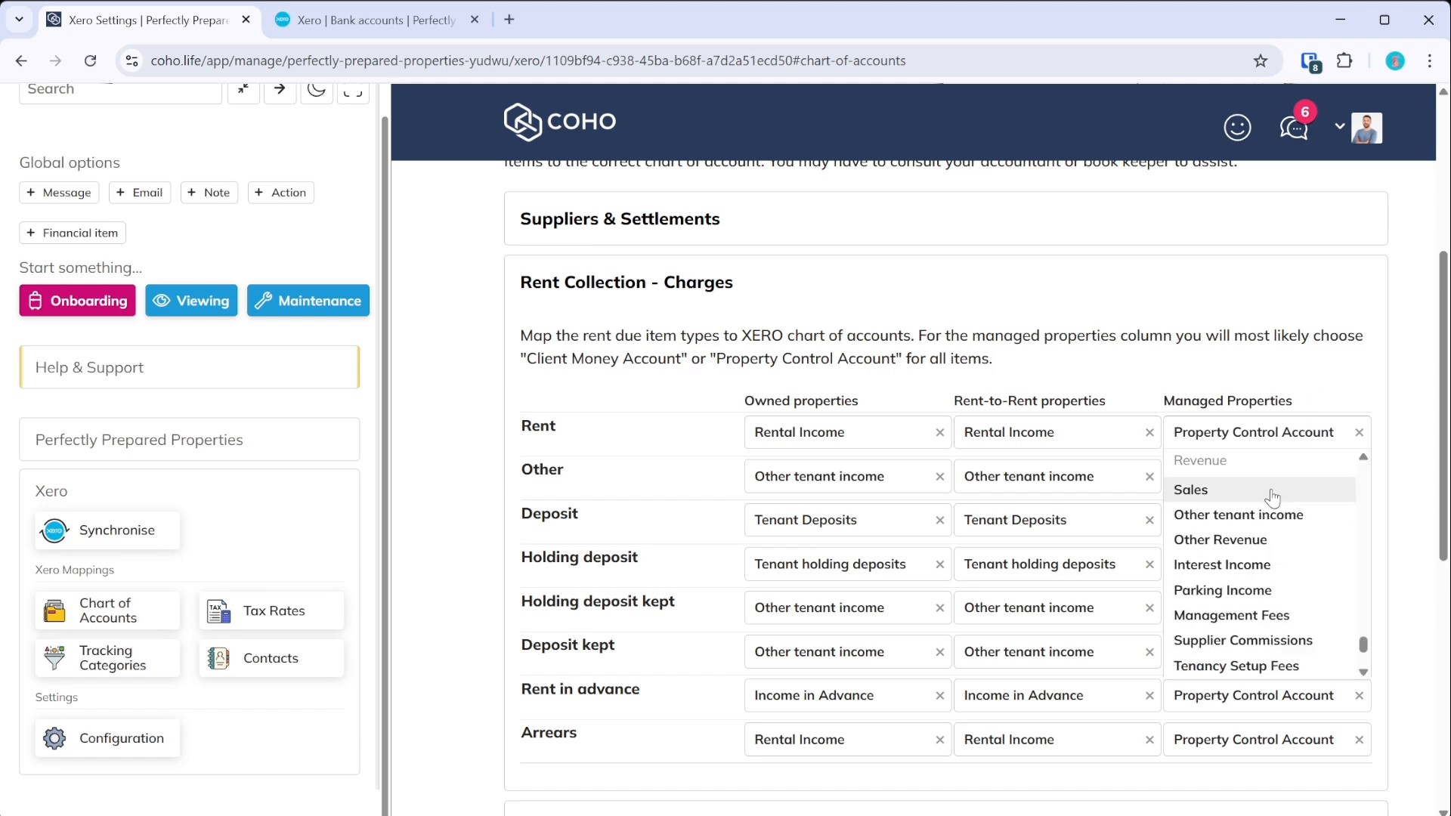
pyautogui.write('proper')
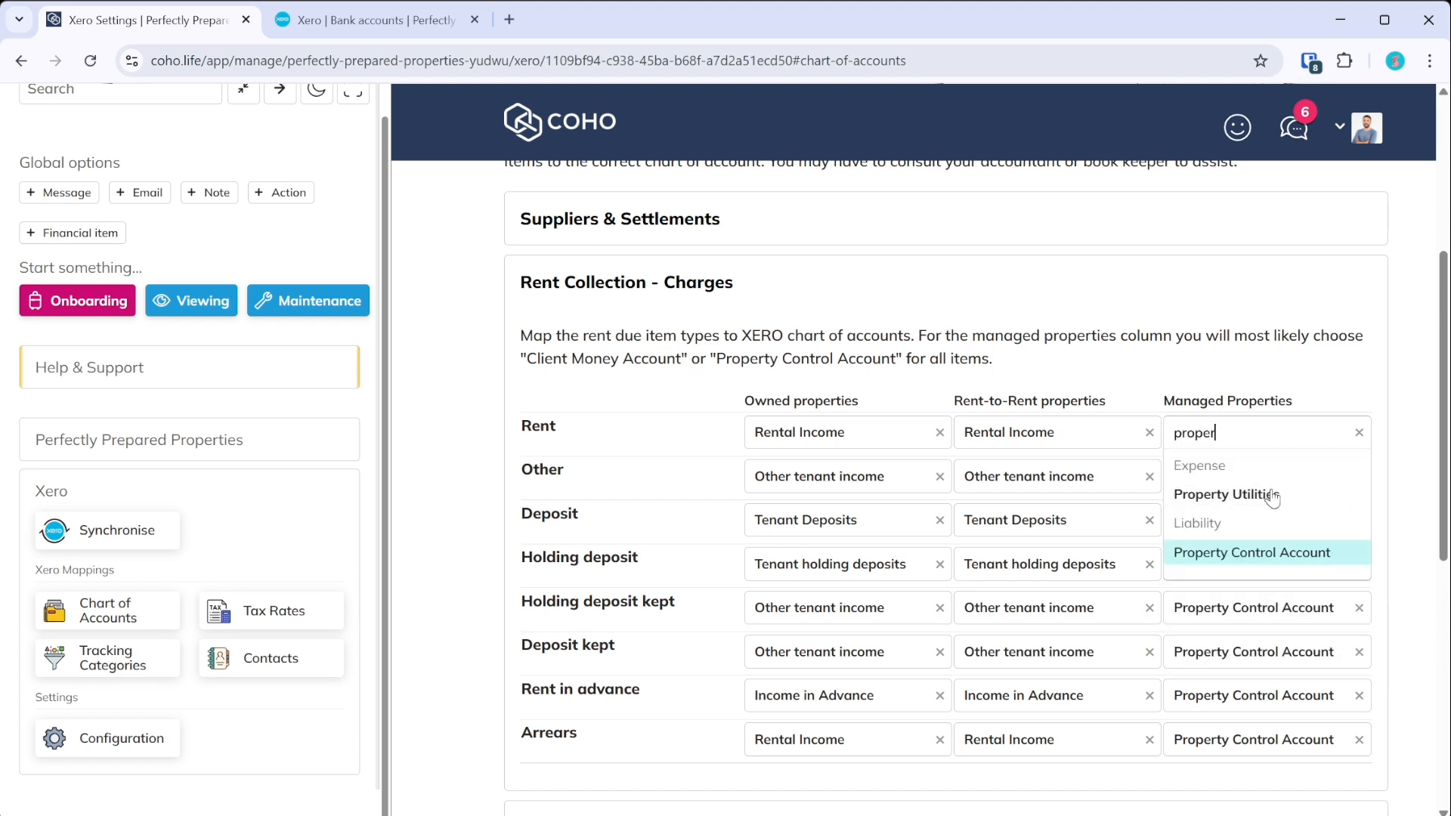
pyautogui.click(1209, 559)
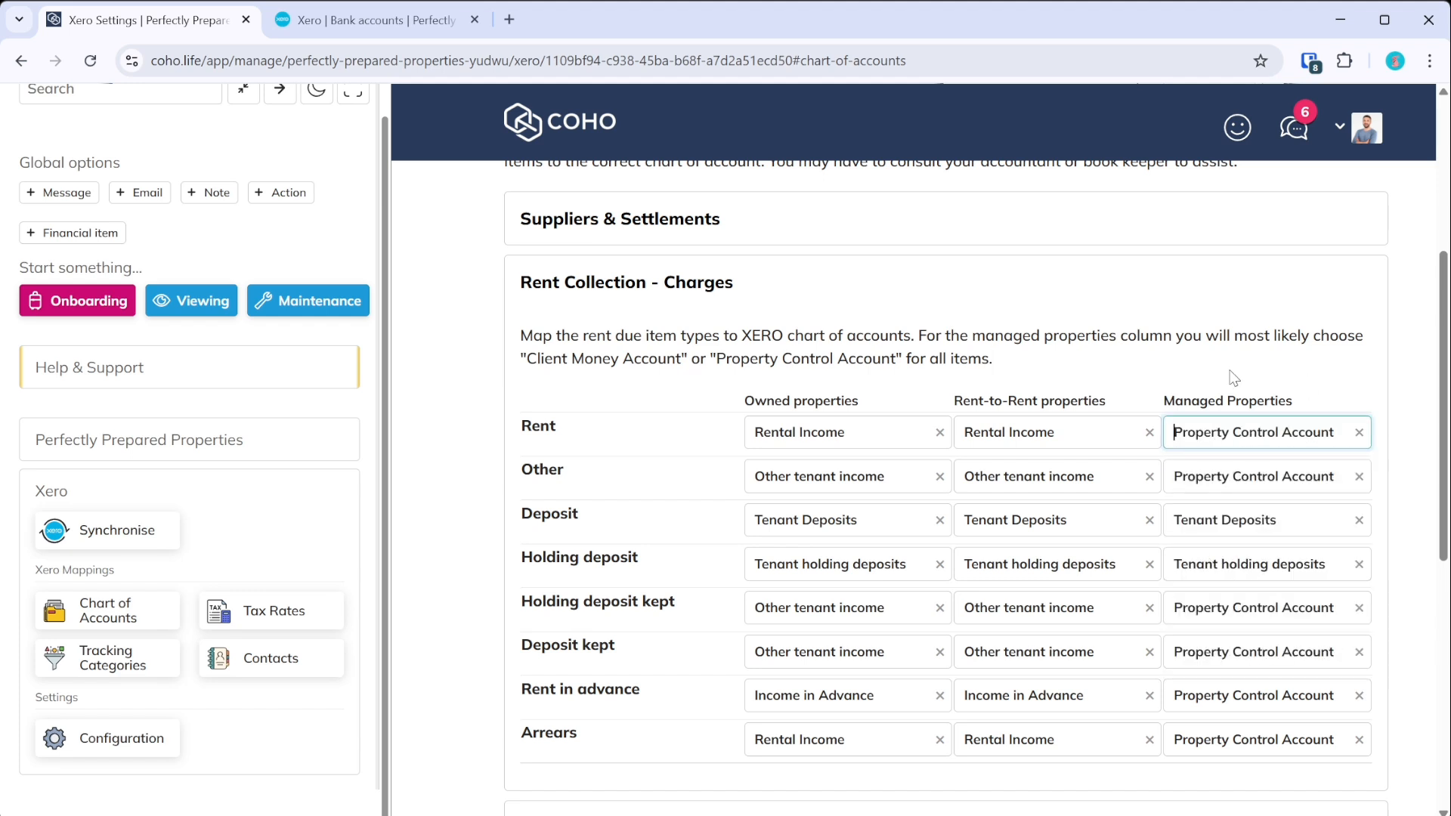
pyautogui.click(1240, 336)
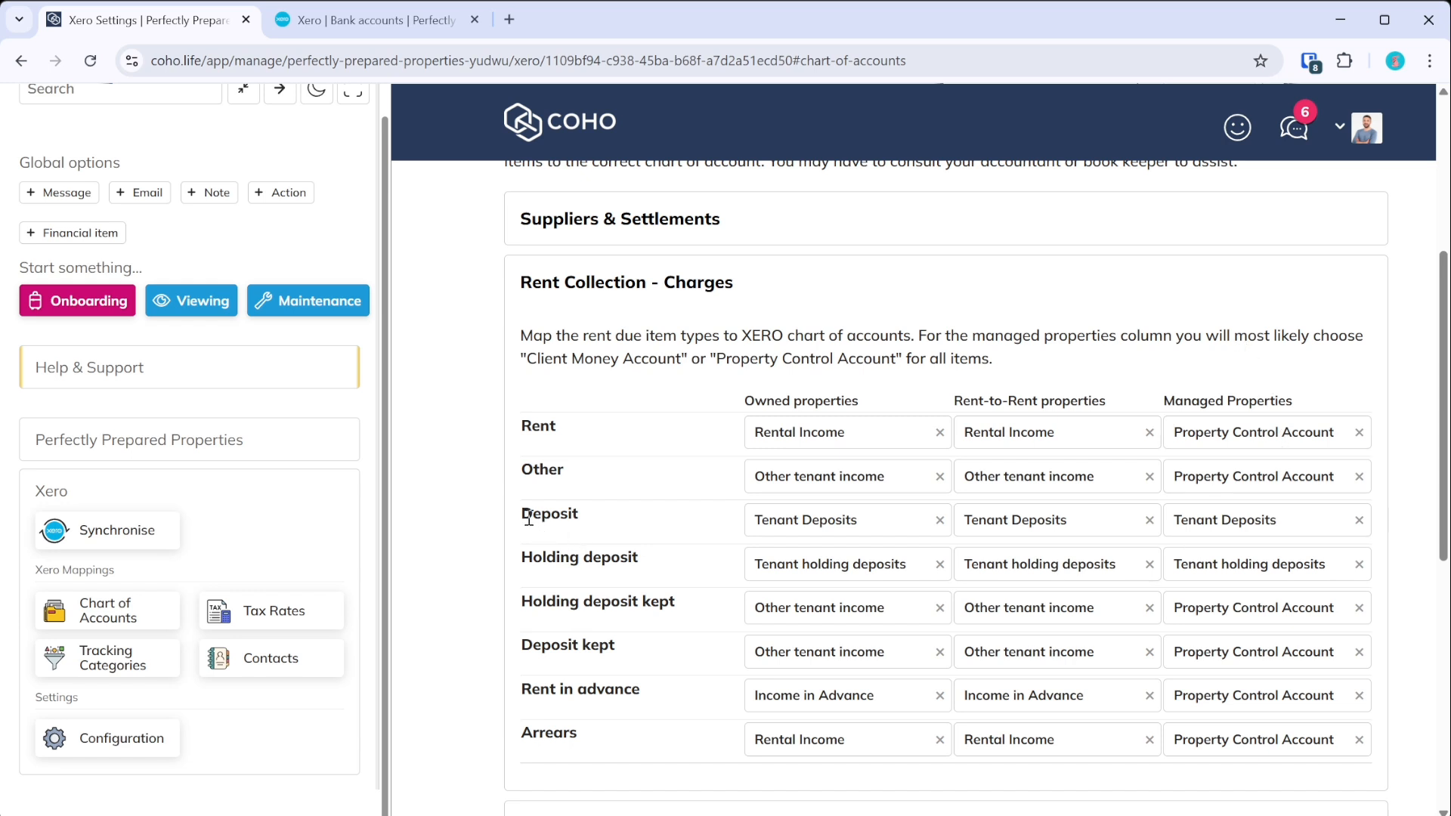
# - Confirm the Deposit, Holding deposit and Rent in advance mappings, then collapse Rent Collection - Charges
pyautogui.click(1218, 529)
pyautogui.scroll(2, 1213, 604)
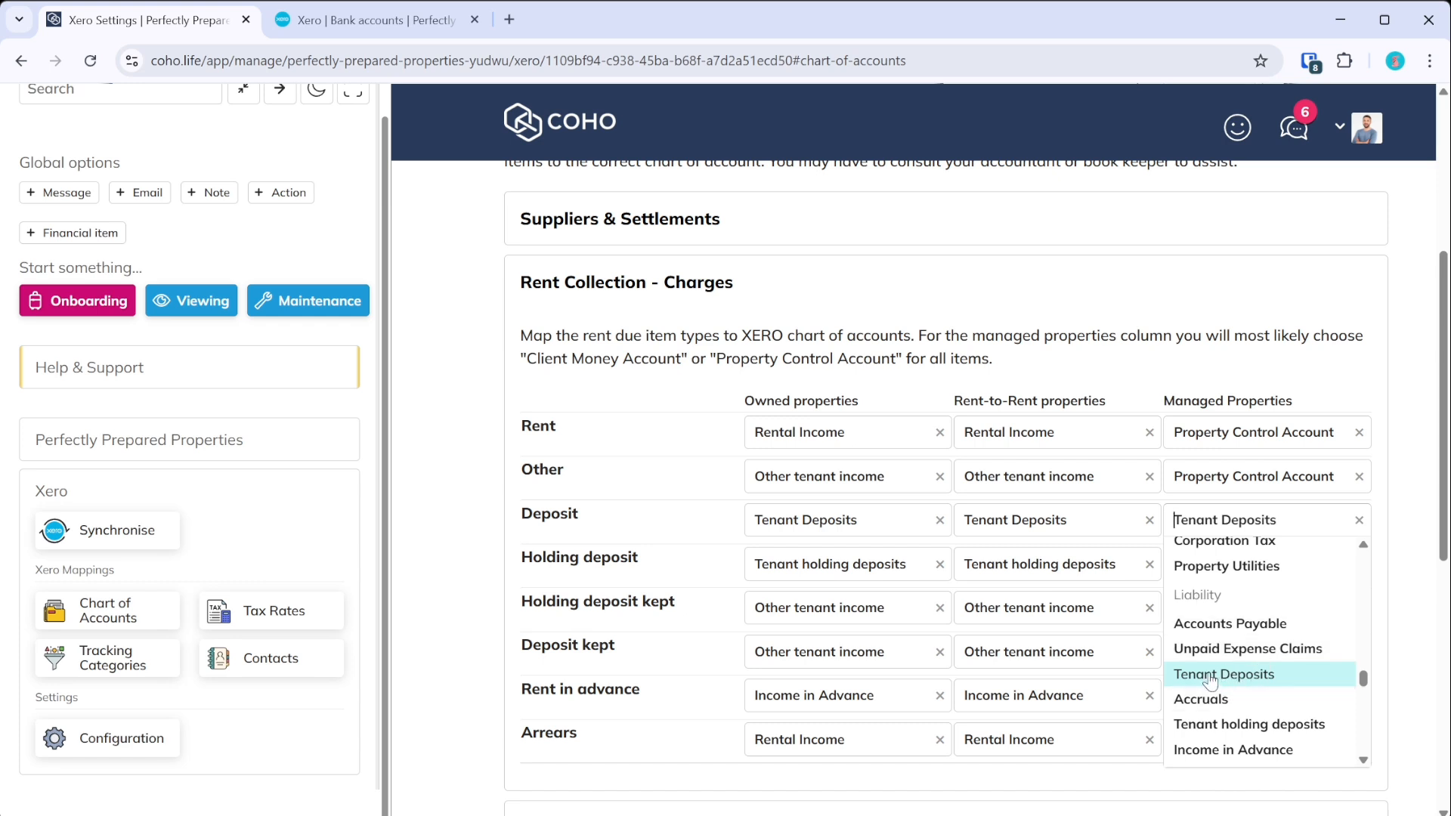
pyautogui.click(1393, 363)
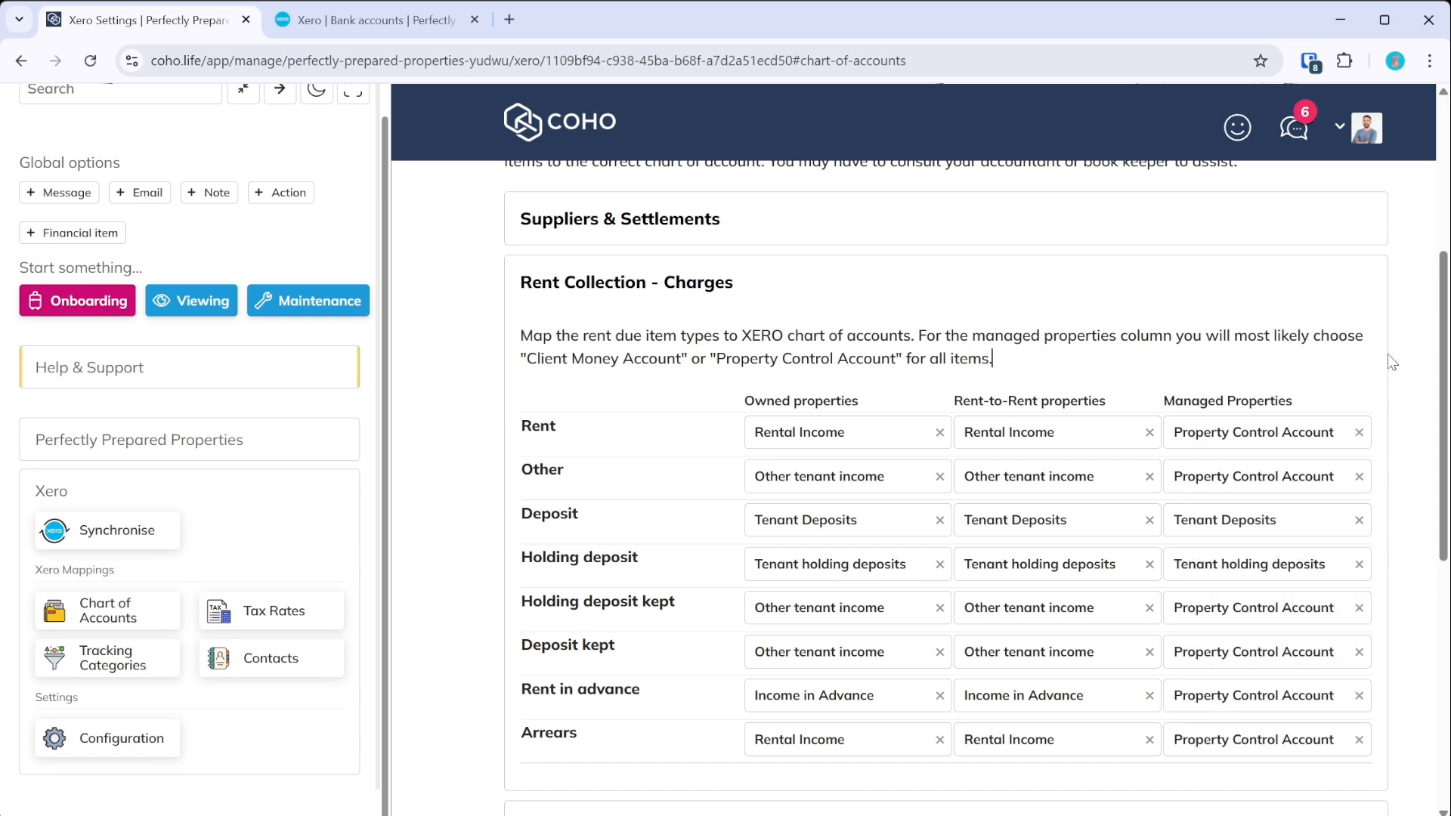
pyautogui.click(1249, 564)
pyautogui.scroll(2, 1209, 725)
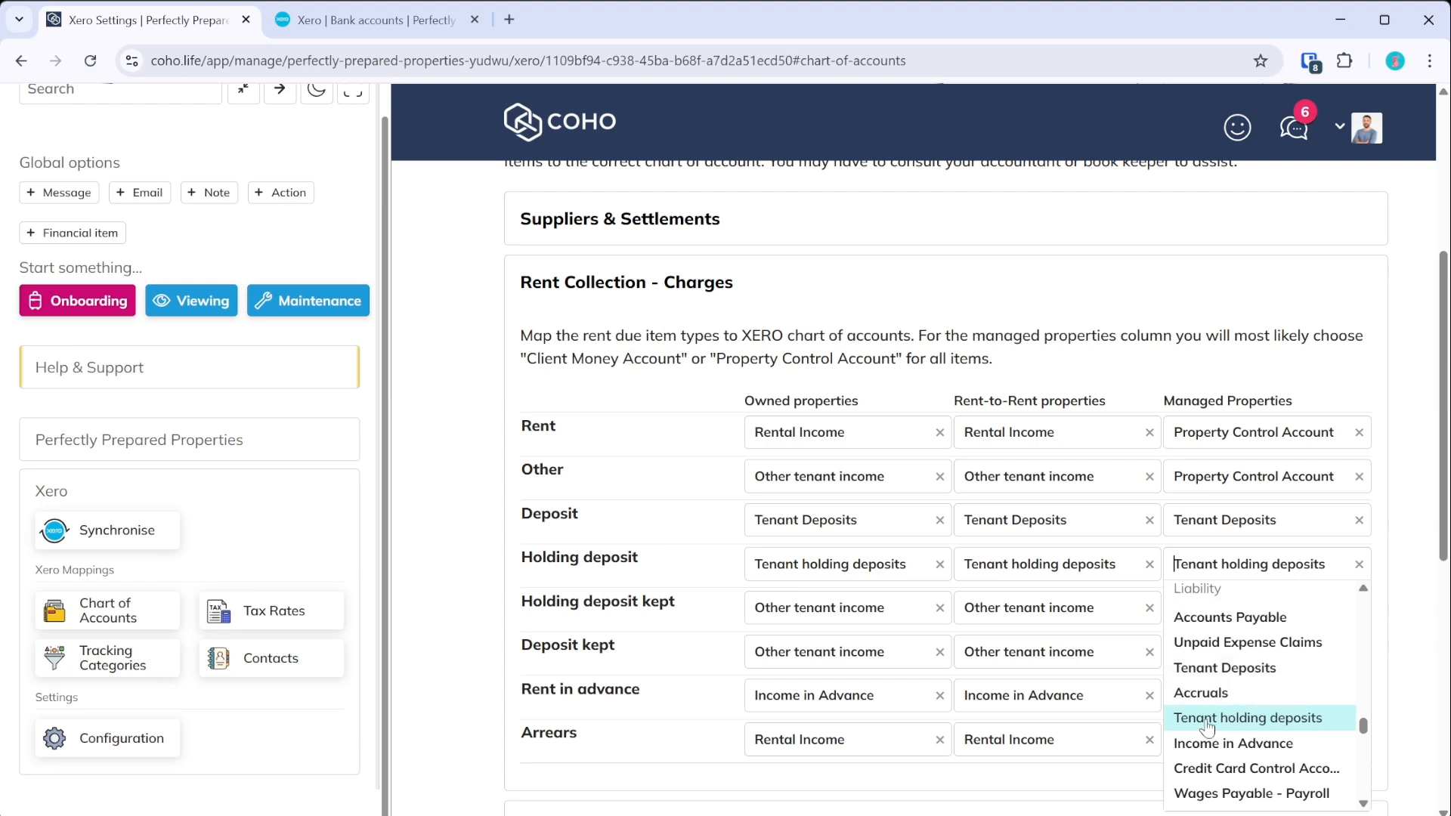
pyautogui.click(1429, 460)
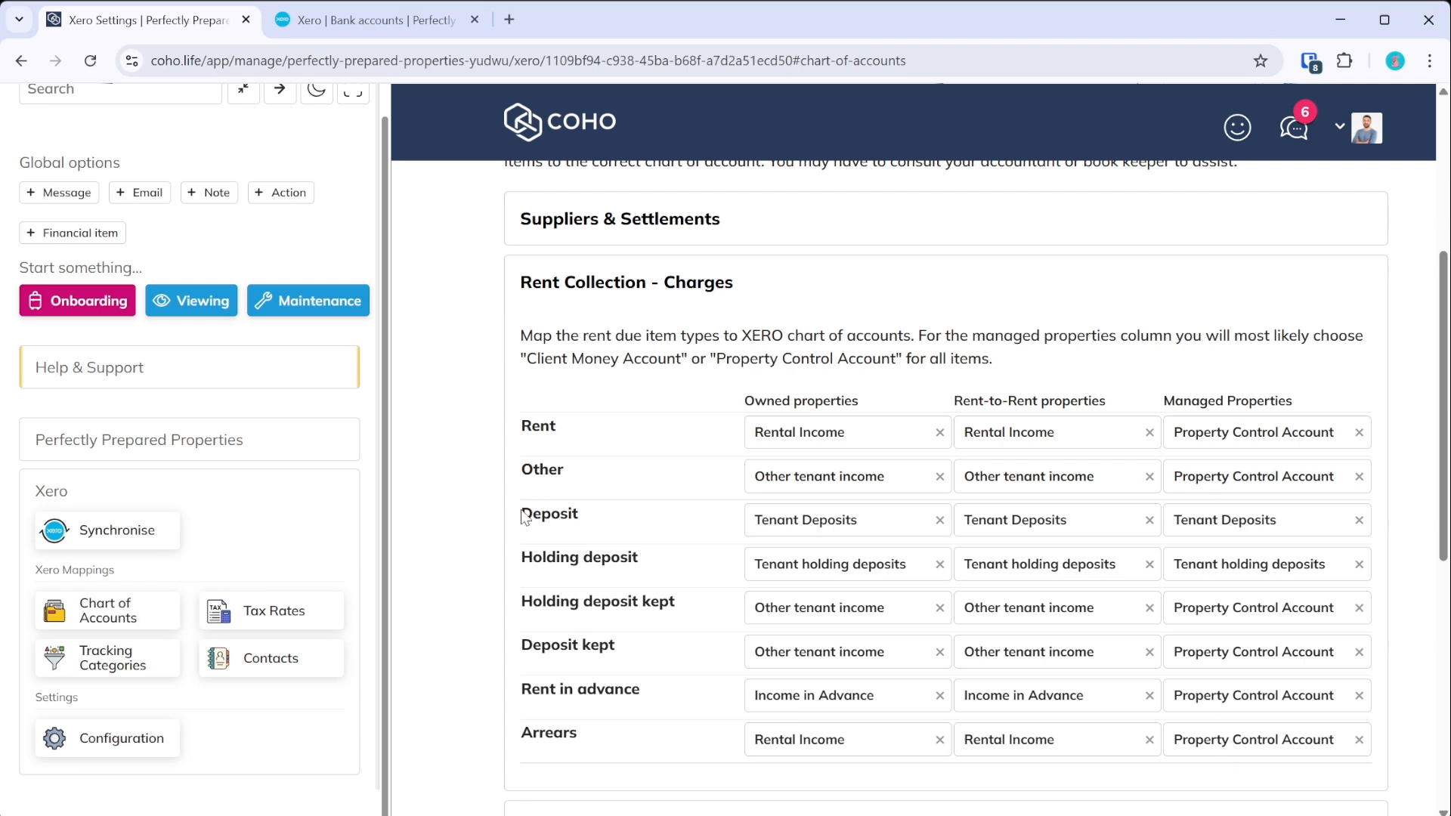
pyautogui.click(786, 696)
pyautogui.click(657, 699)
pyautogui.click(696, 286)
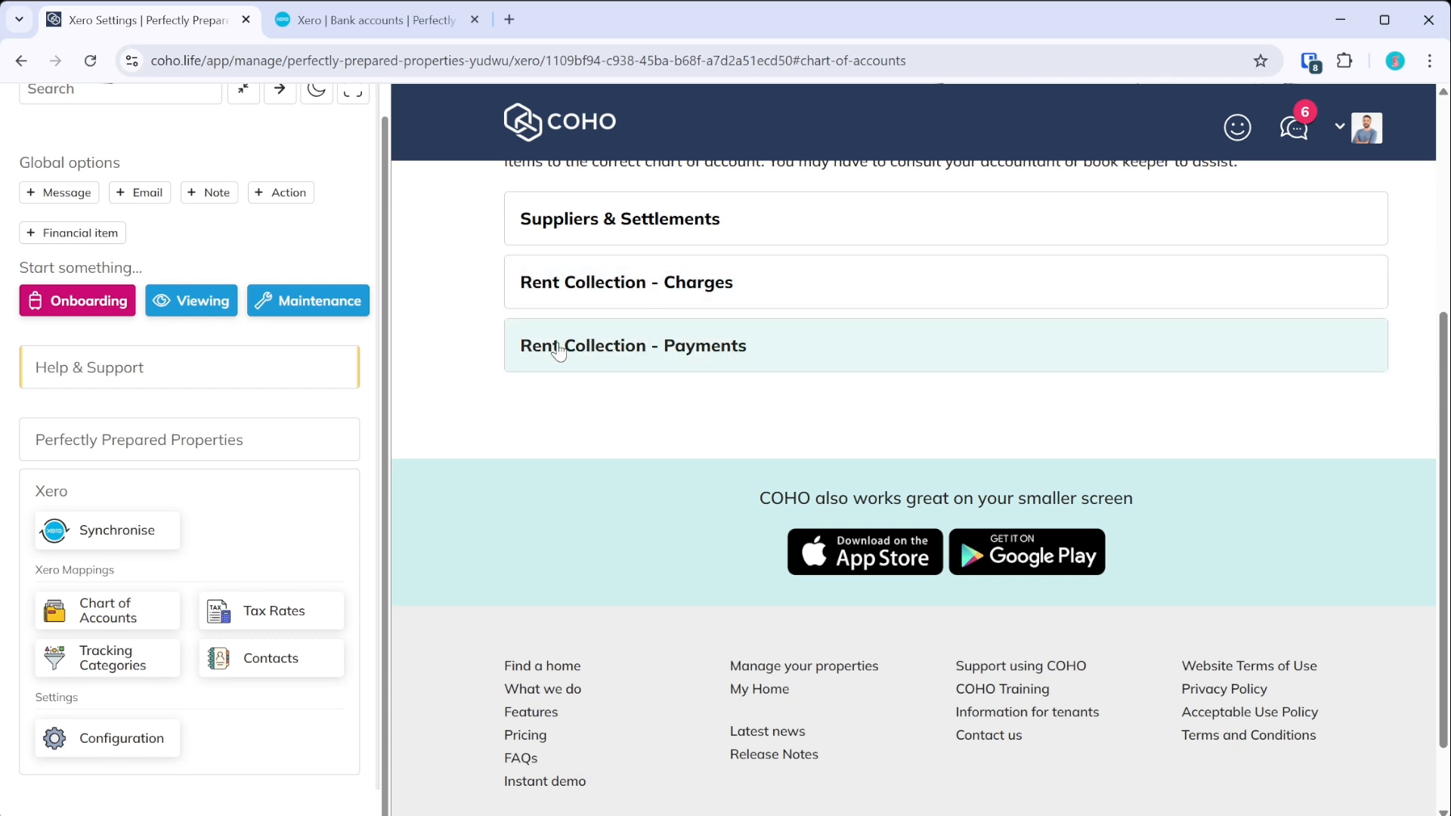
pyautogui.scroll(3, 557, 349)
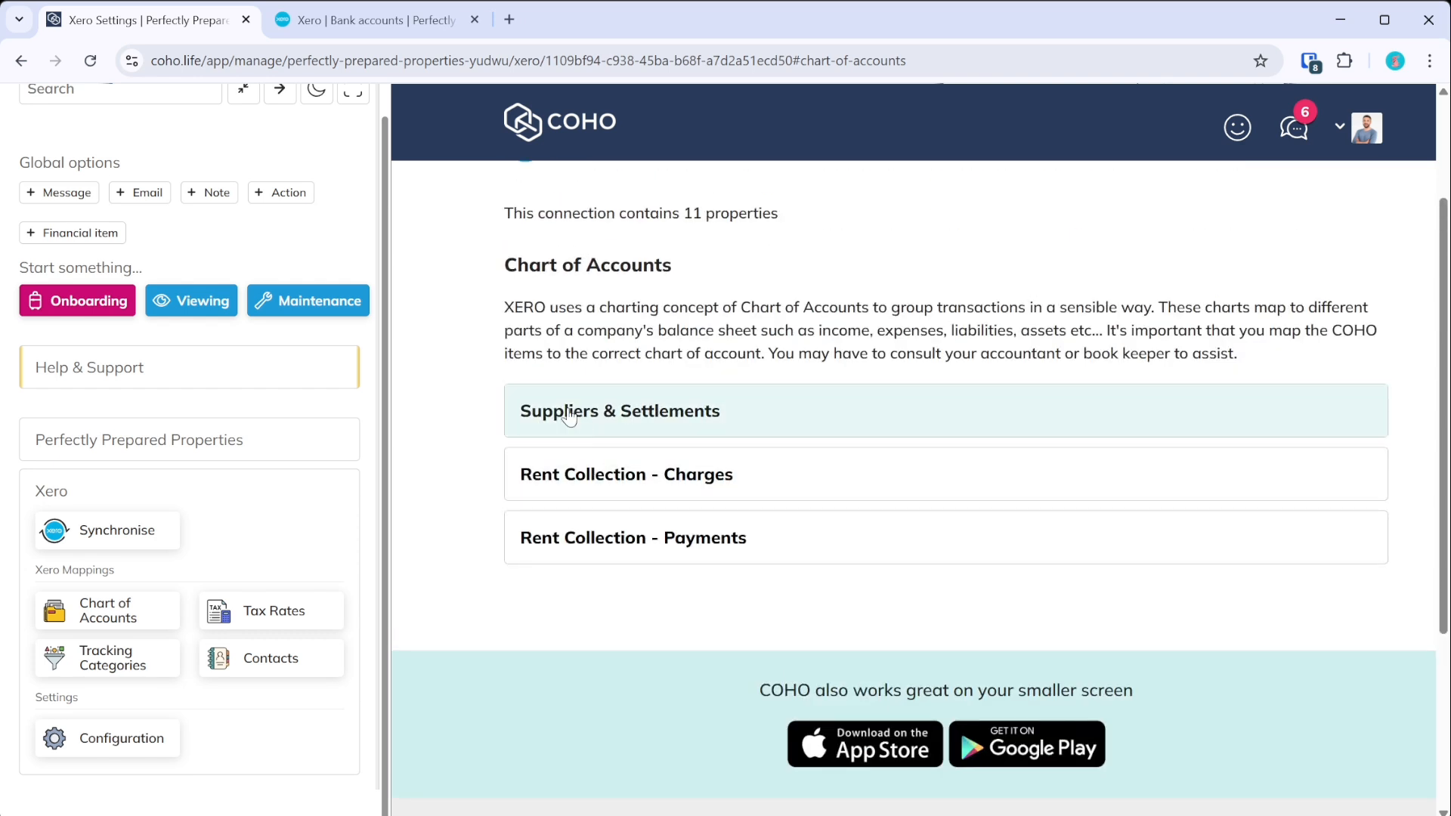
# - Expand Suppliers & Settlements and review mappings like Tenancy charges and Utilities & Bills
pyautogui.click(696, 426)
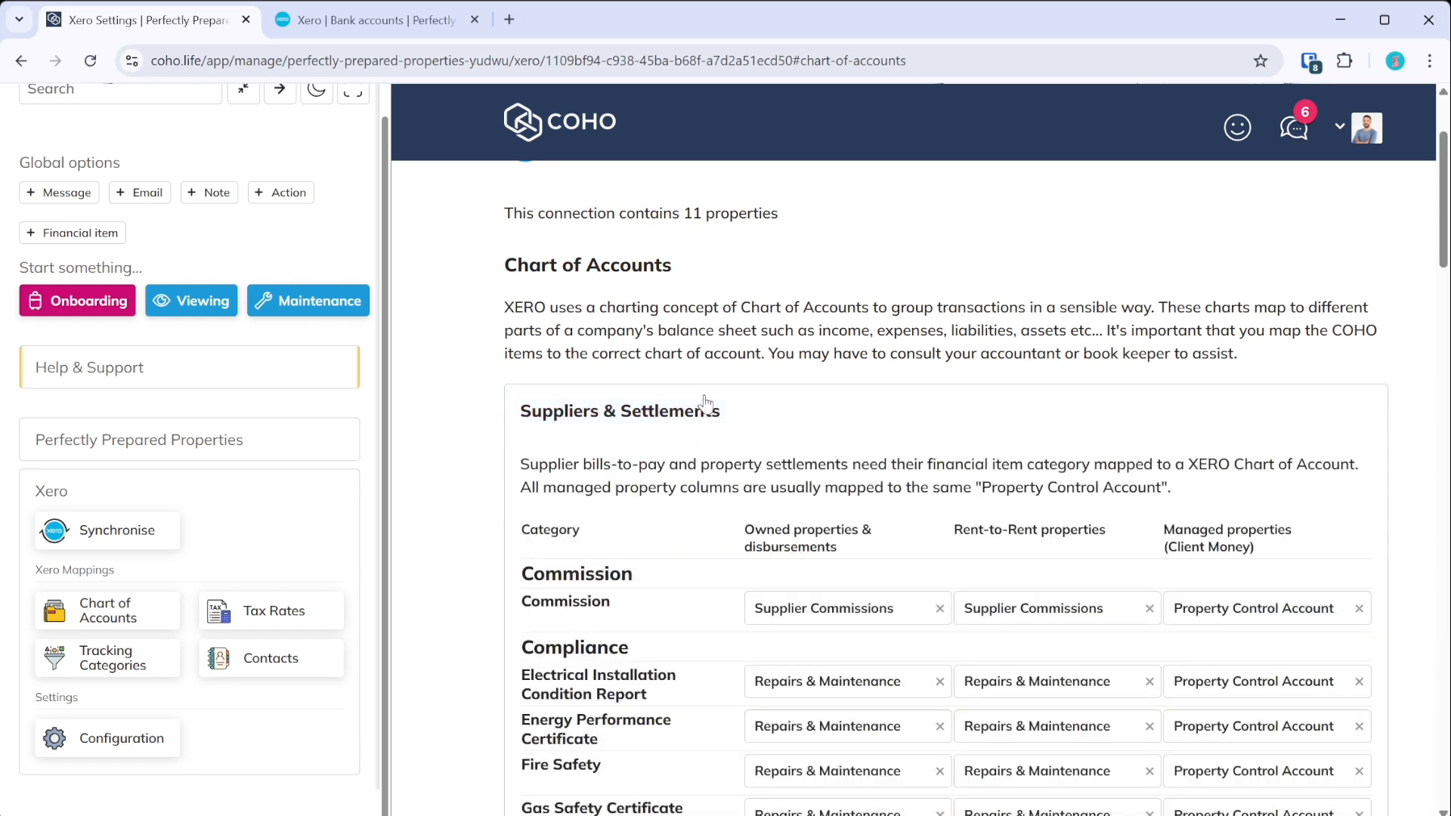
pyautogui.scroll(-3, 718, 400)
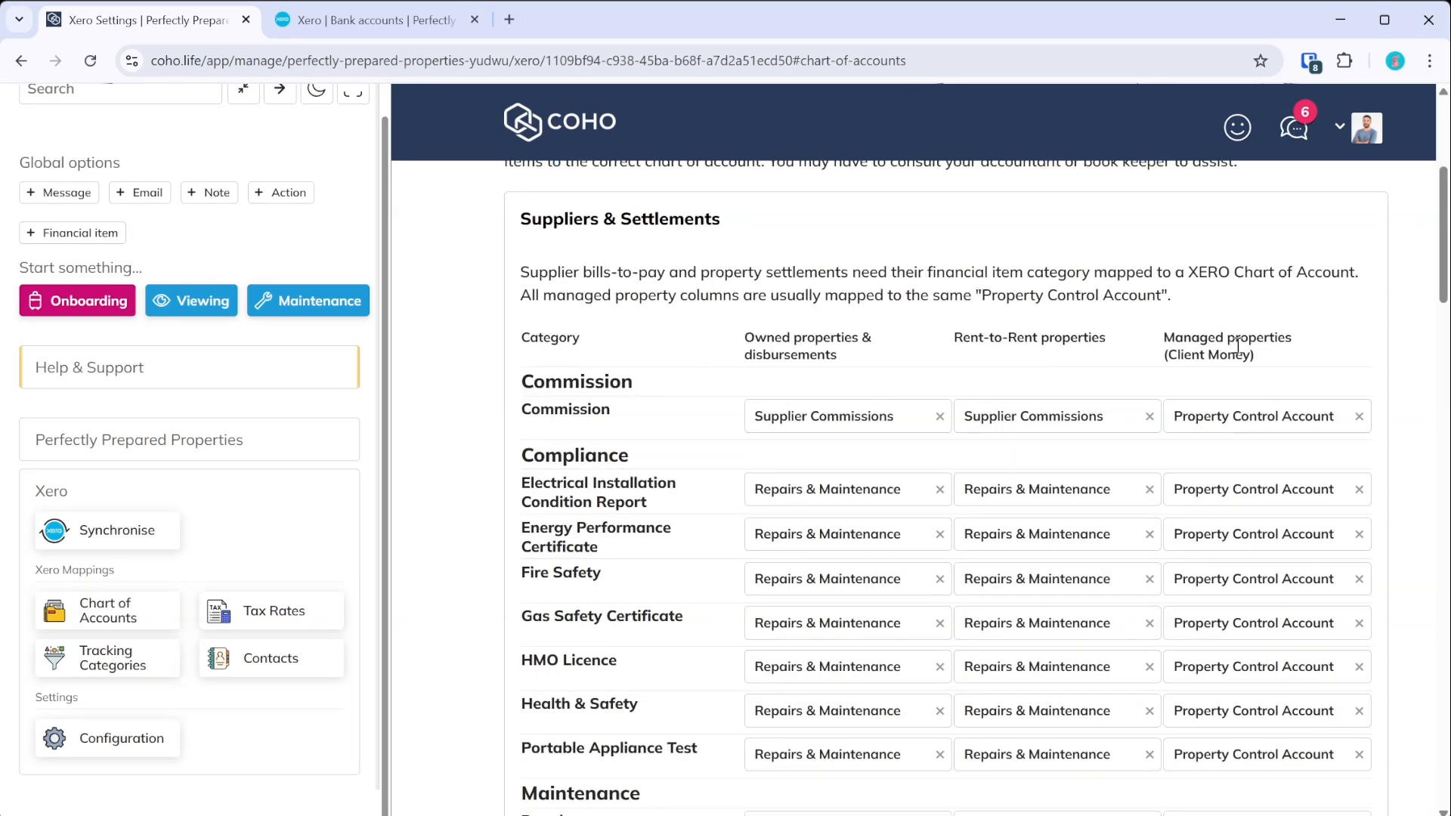
pyautogui.moveTo(1436, 198)
pyautogui.mouseDown()
pyautogui.moveTo(1435, 326)
pyautogui.moveTo(1402, 514)
pyautogui.moveTo(1413, 624)
pyautogui.moveTo(1435, 205)
pyautogui.mouseUp()
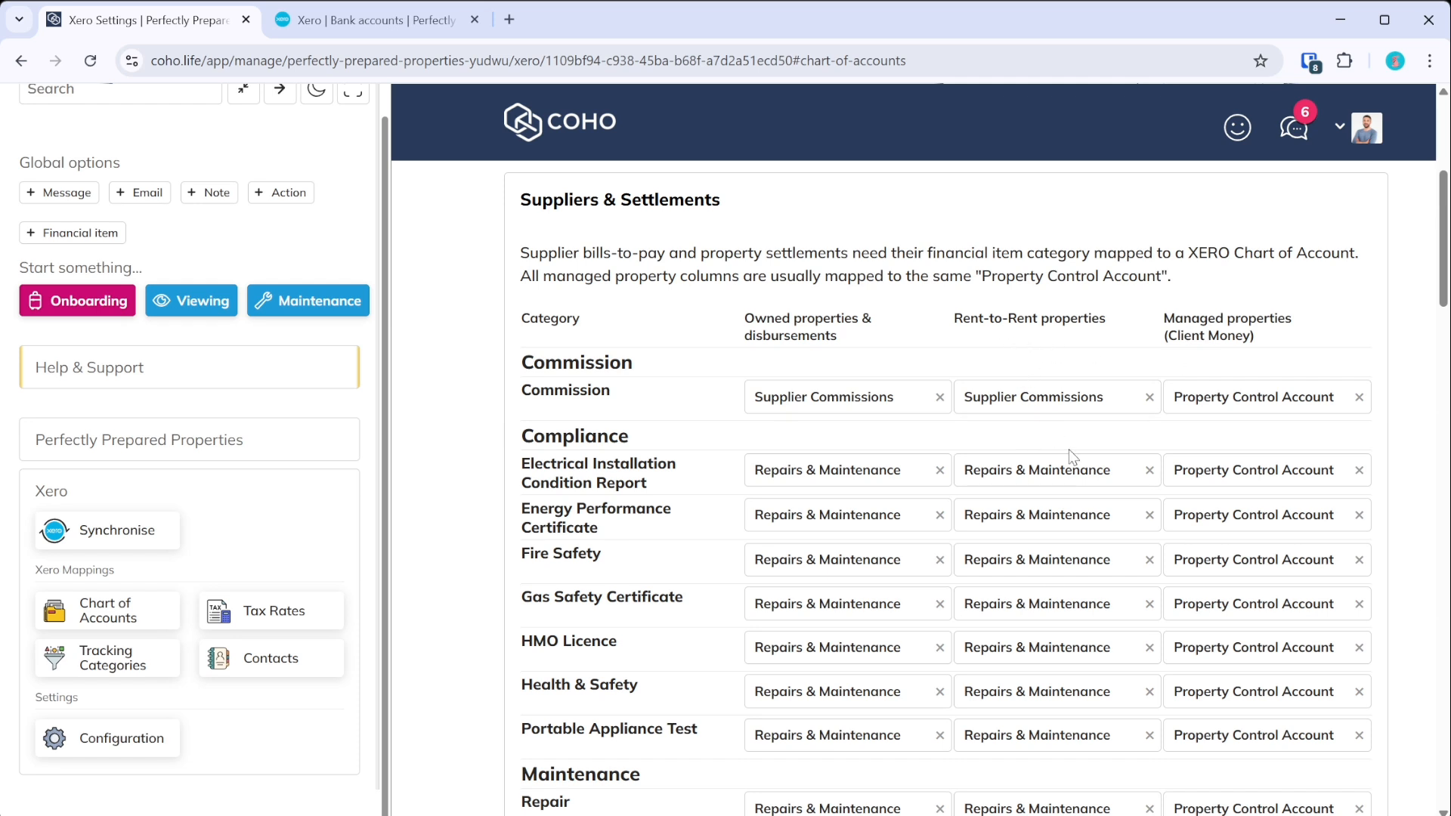
pyautogui.scroll(-2, 1071, 456)
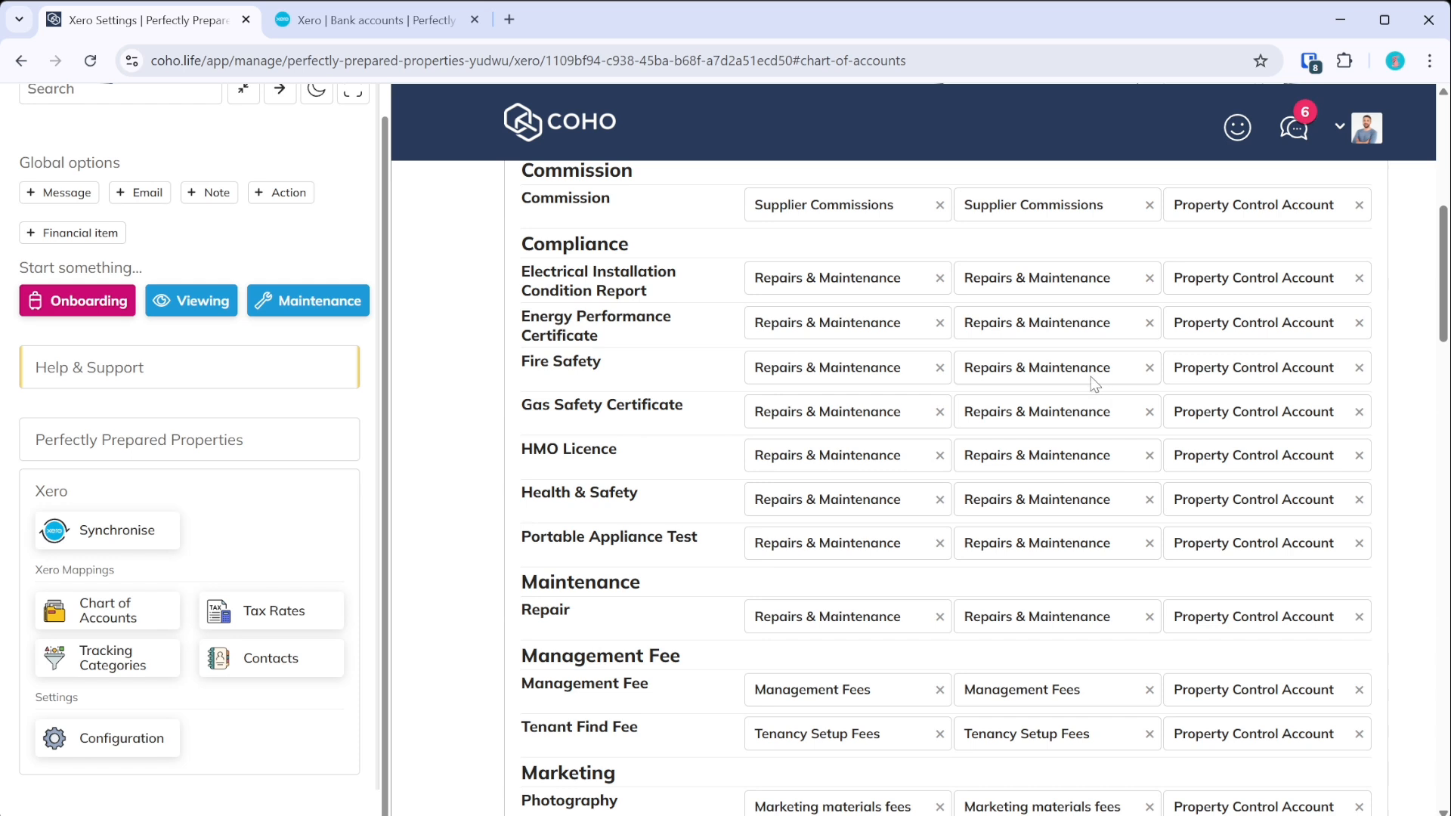
pyautogui.scroll(-4, 1070, 411)
pyautogui.scroll(-6, 1069, 408)
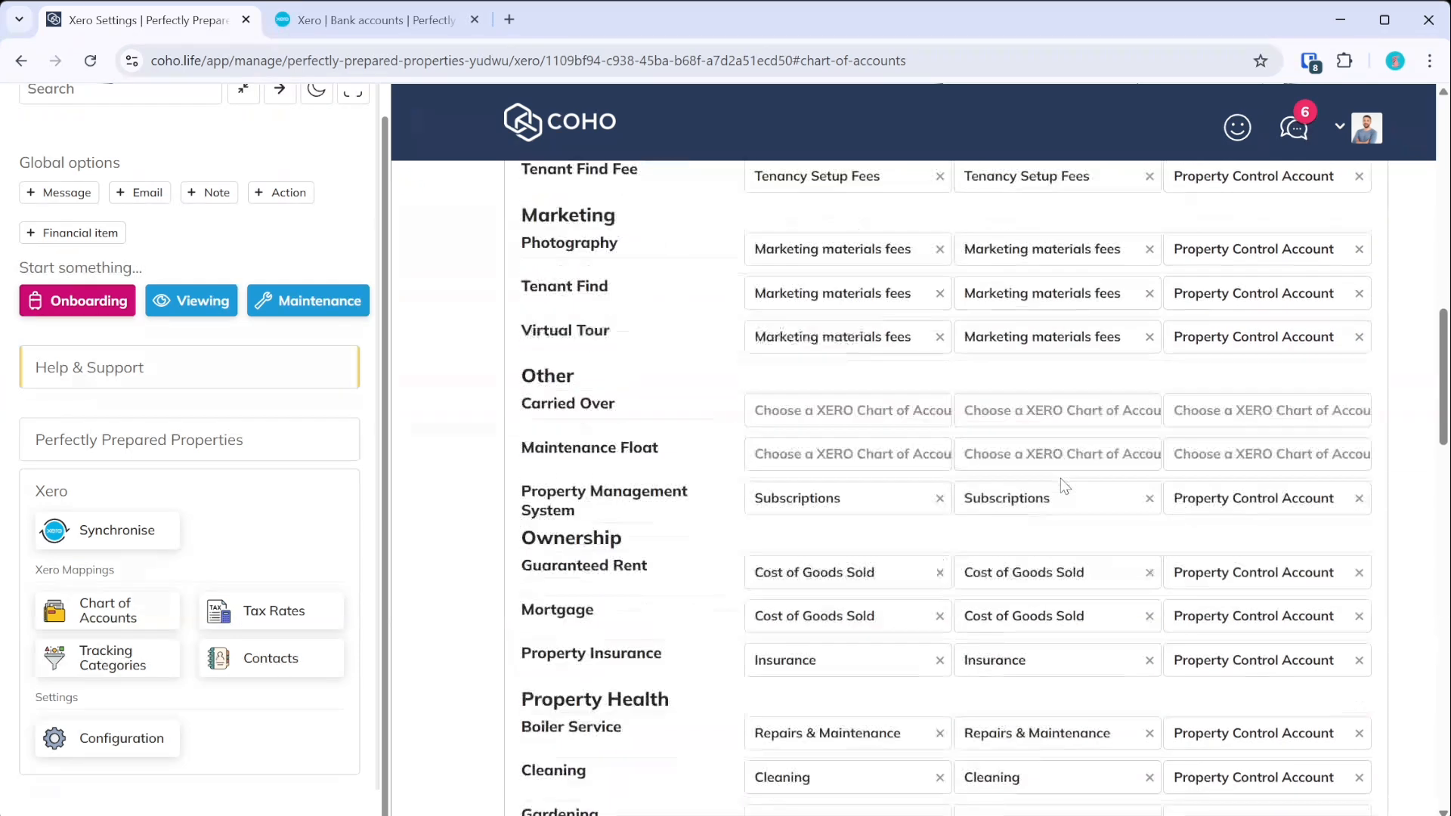
pyautogui.scroll(-2, 1037, 432)
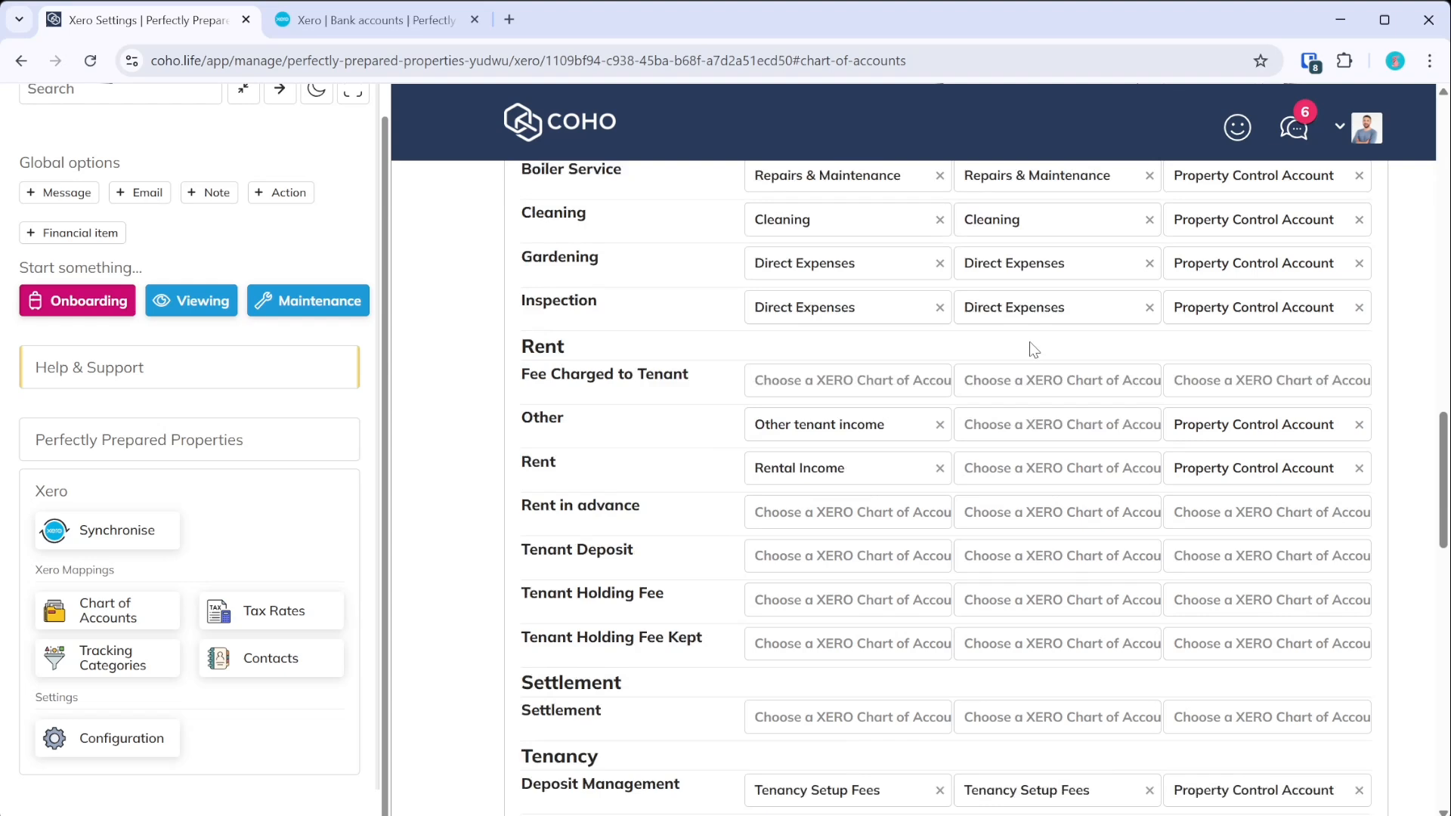
pyautogui.scroll(2, 1038, 447)
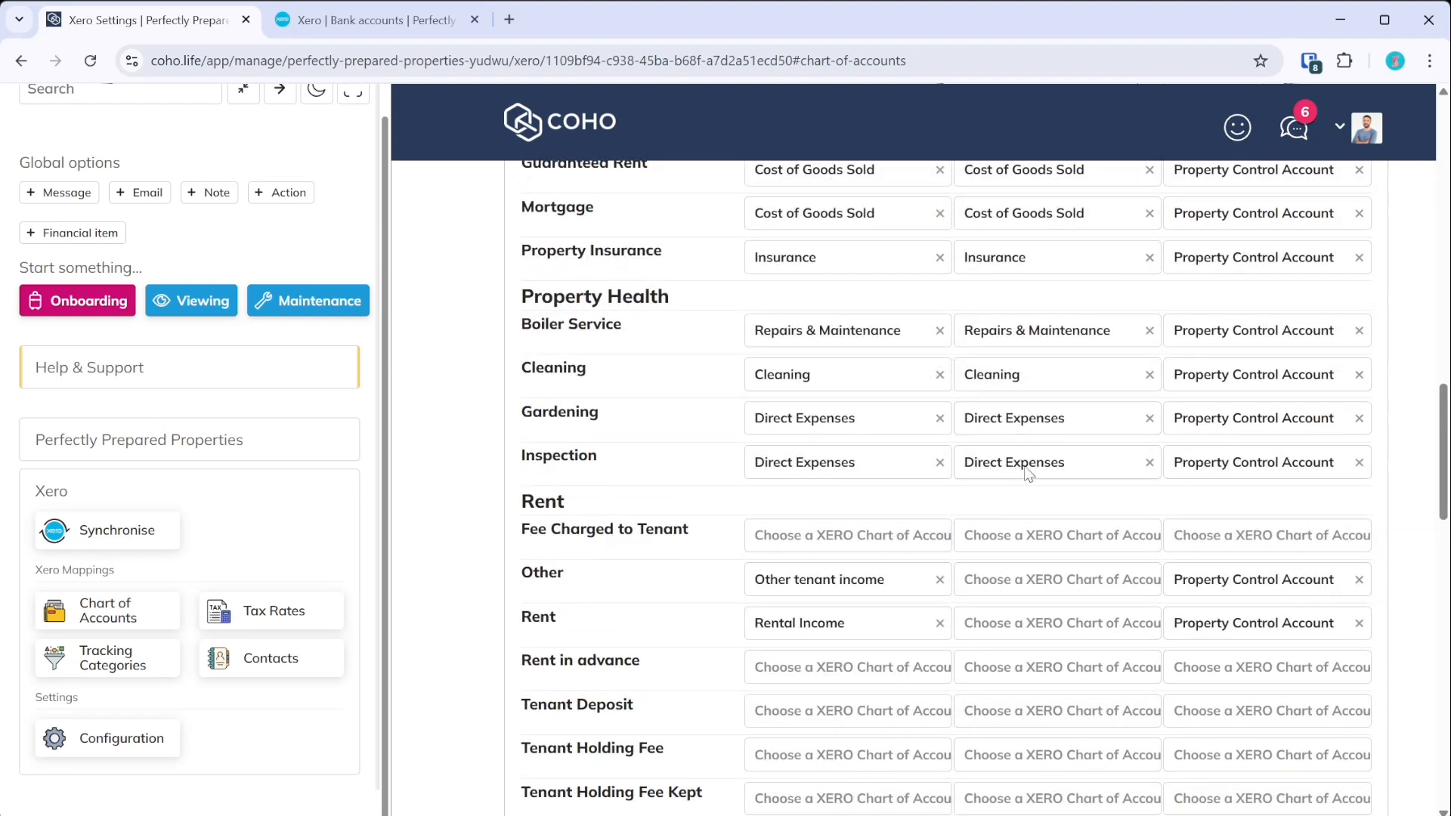
pyautogui.scroll(-6, 751, 476)
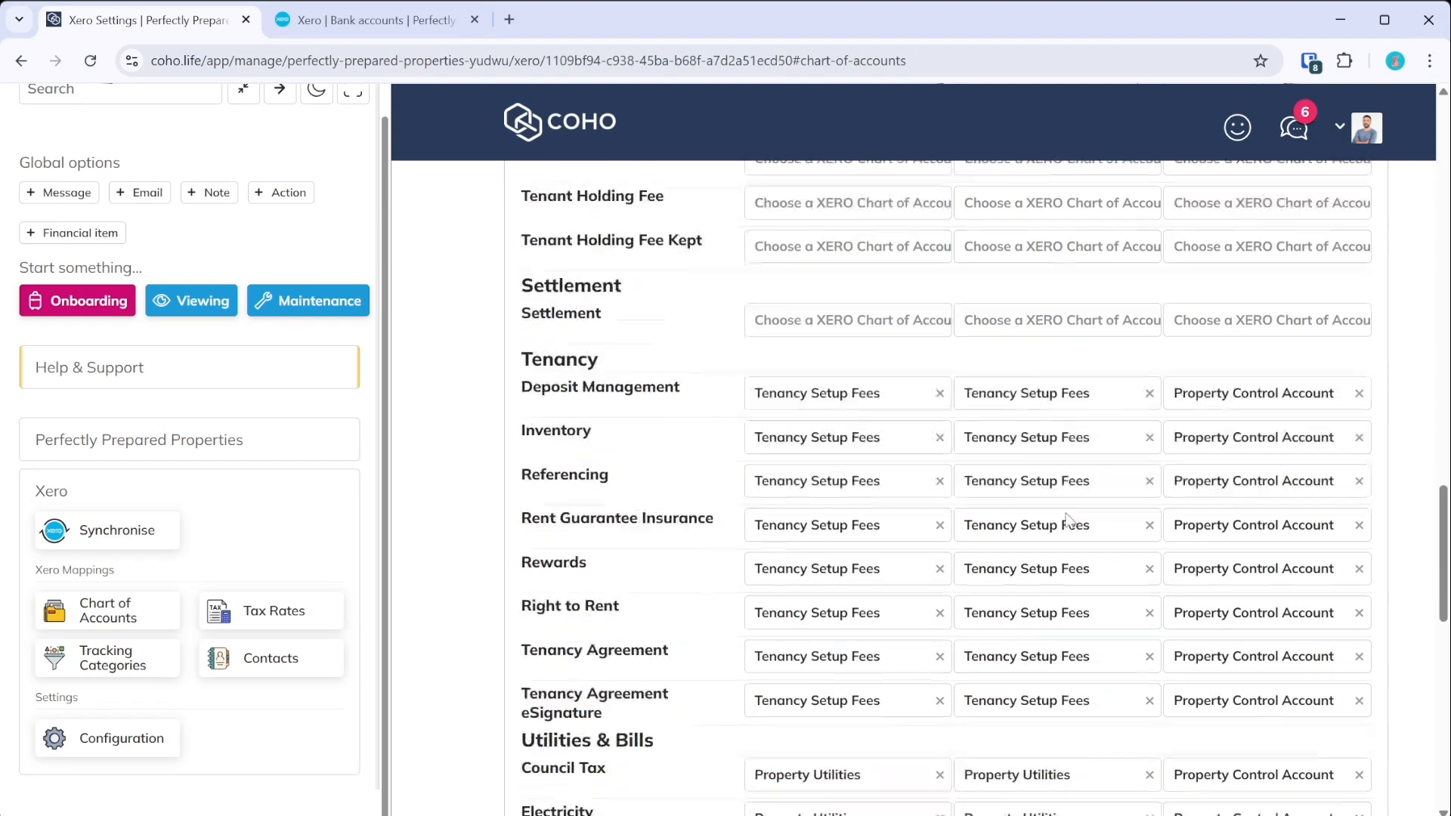
pyautogui.scroll(-3, 1058, 514)
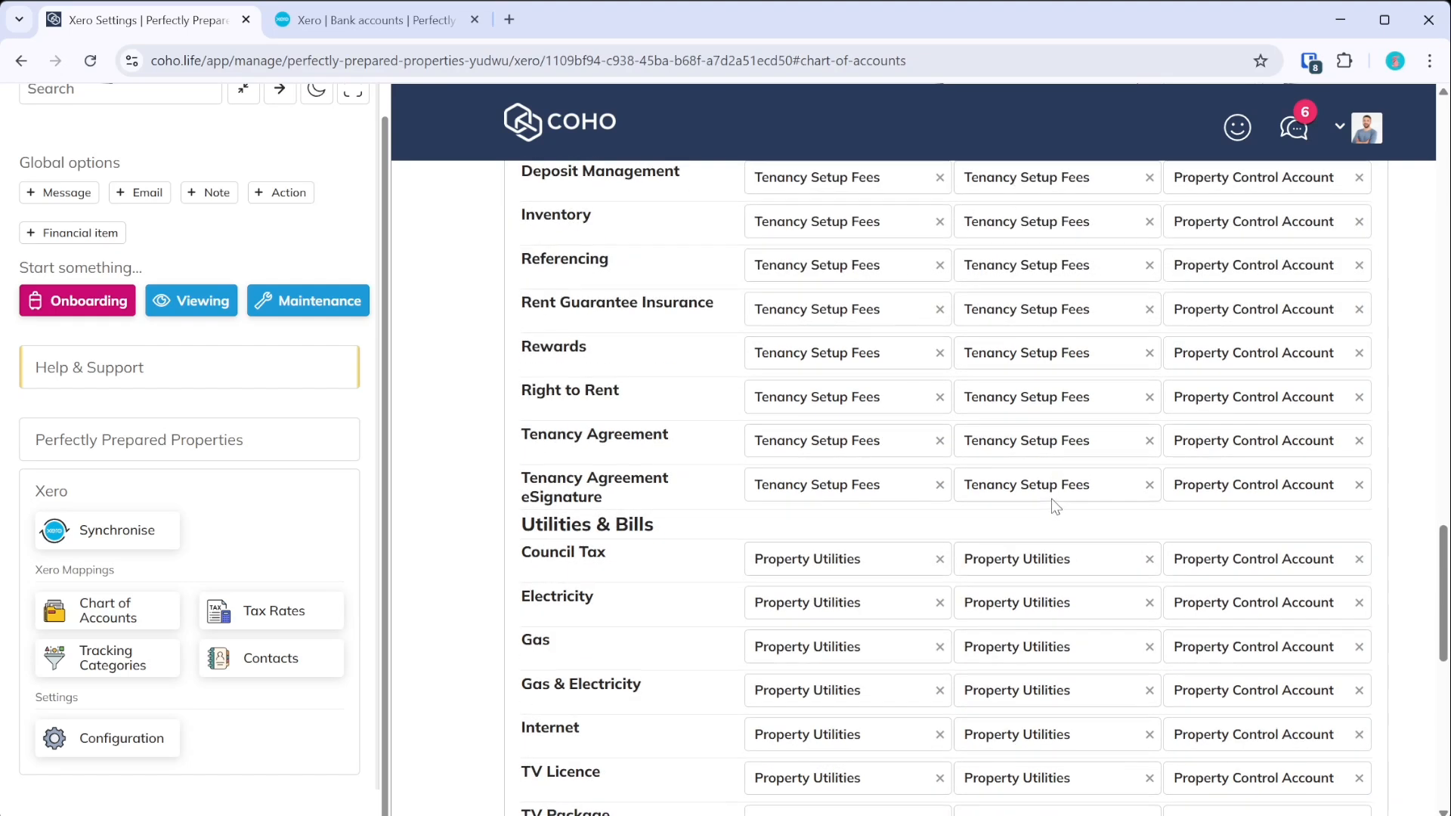
pyautogui.scroll(20, 1056, 507)
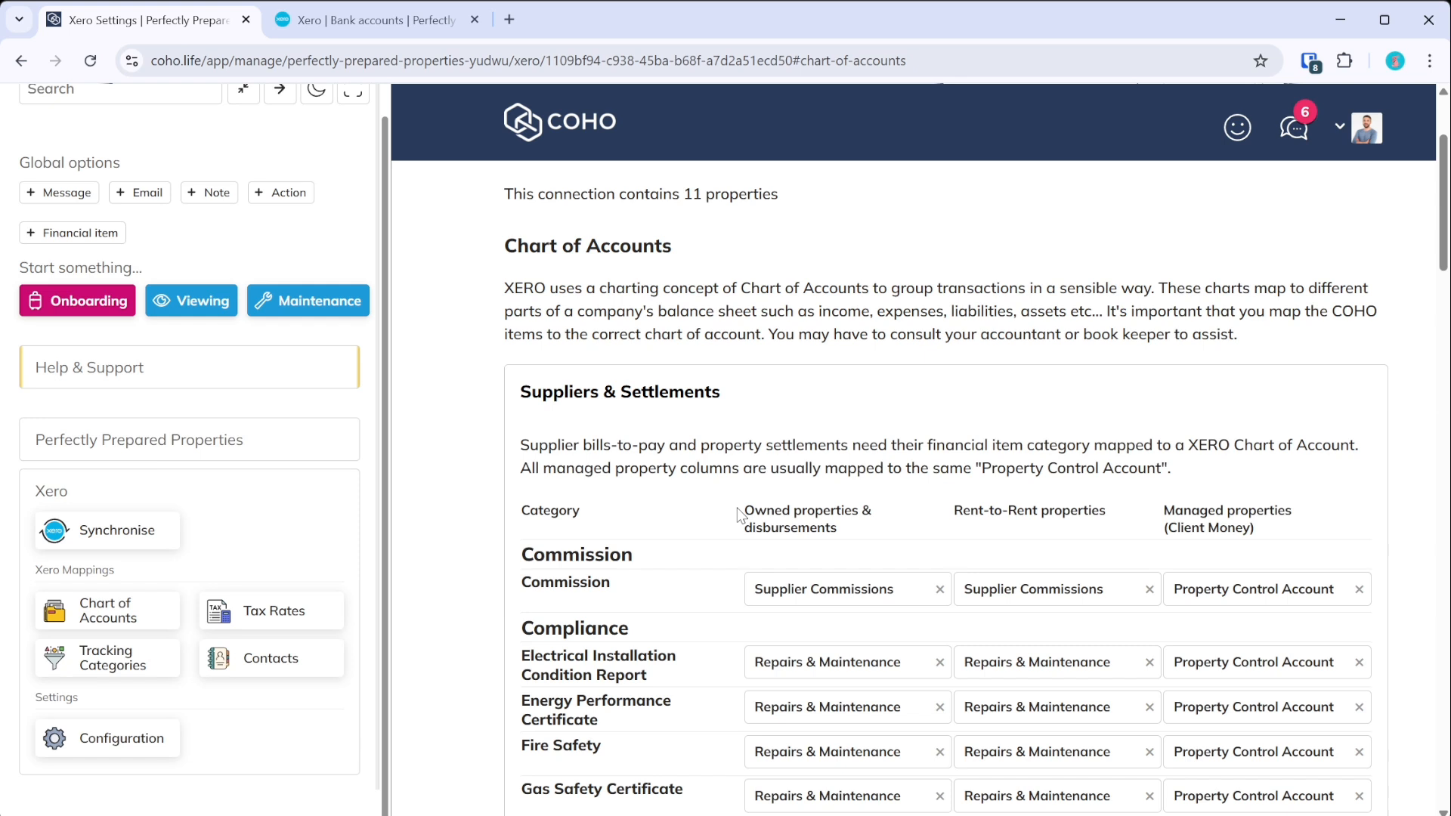
pyautogui.scroll(-5, 739, 514)
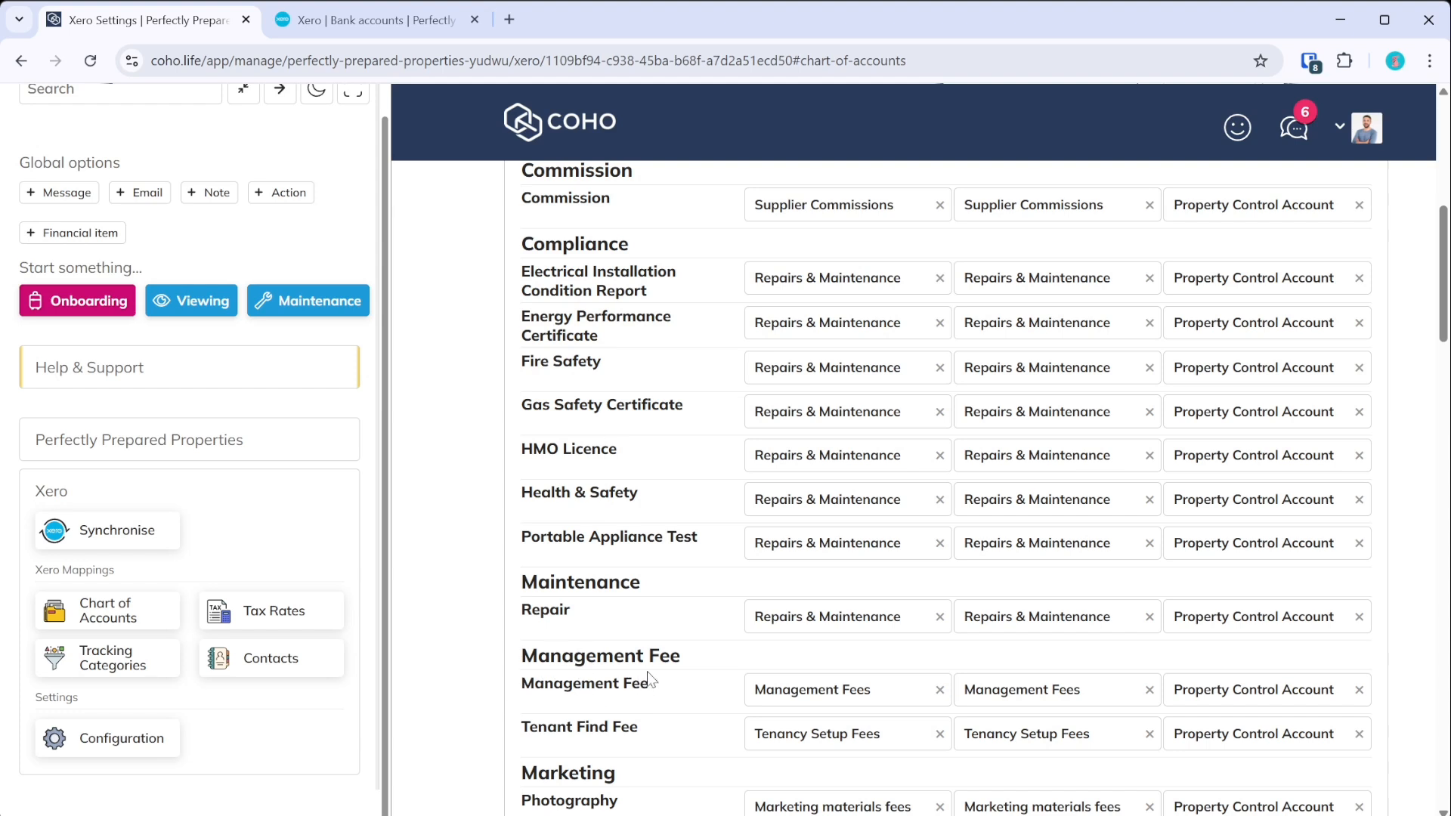
pyautogui.click(831, 696)
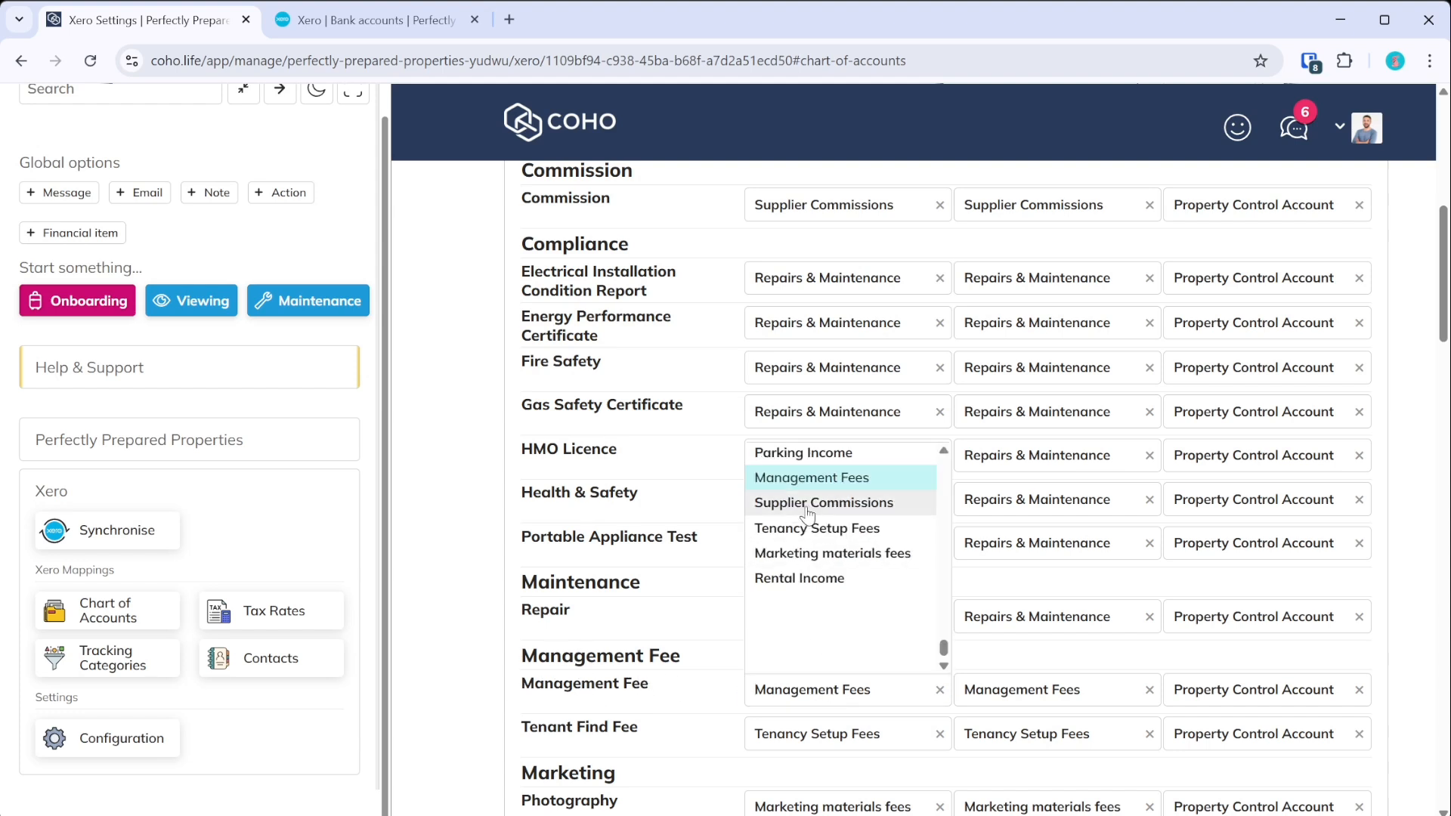
pyautogui.click(789, 481)
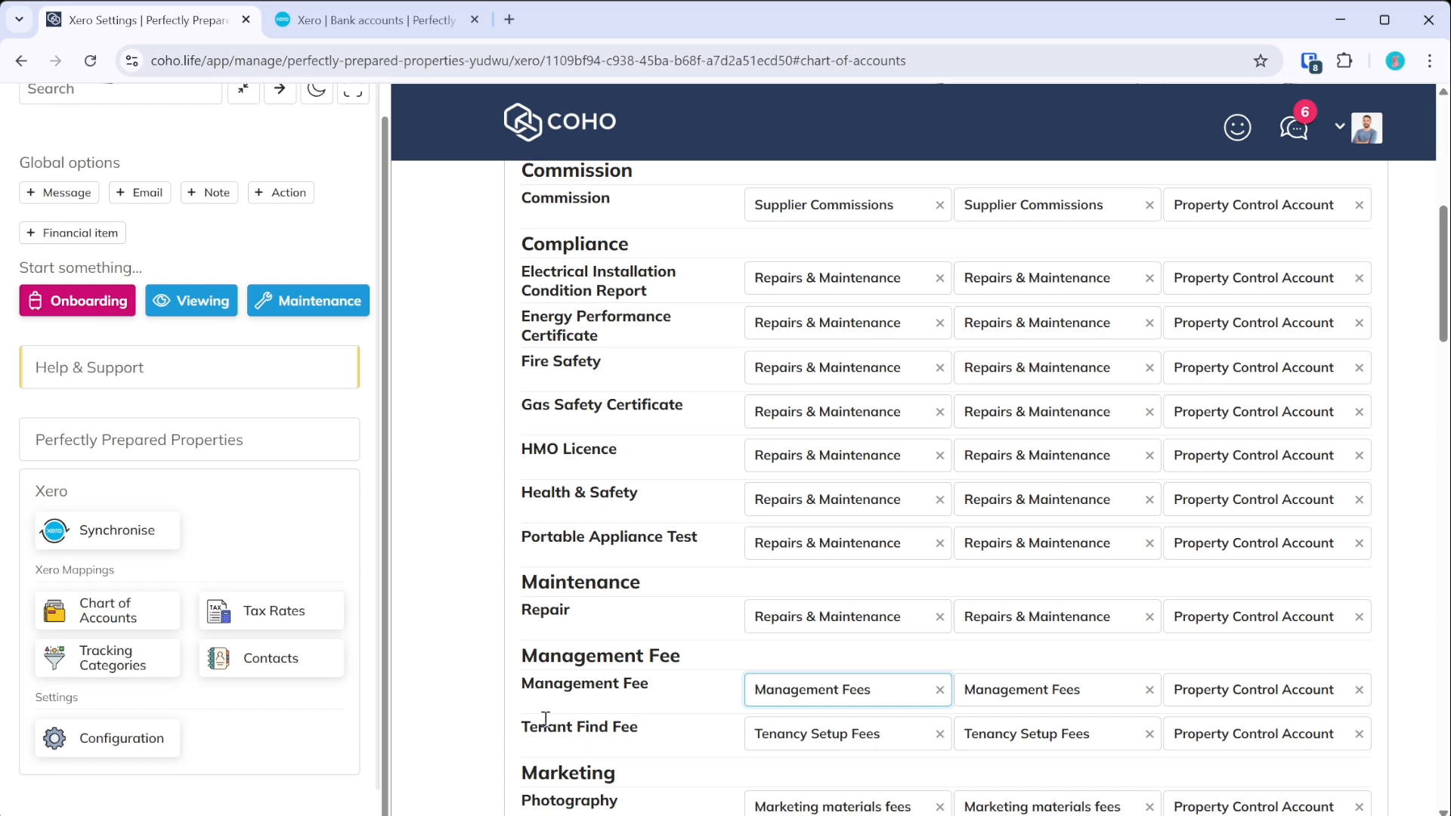
pyautogui.click(816, 744)
pyautogui.click(805, 586)
pyautogui.scroll(-3, 624, 680)
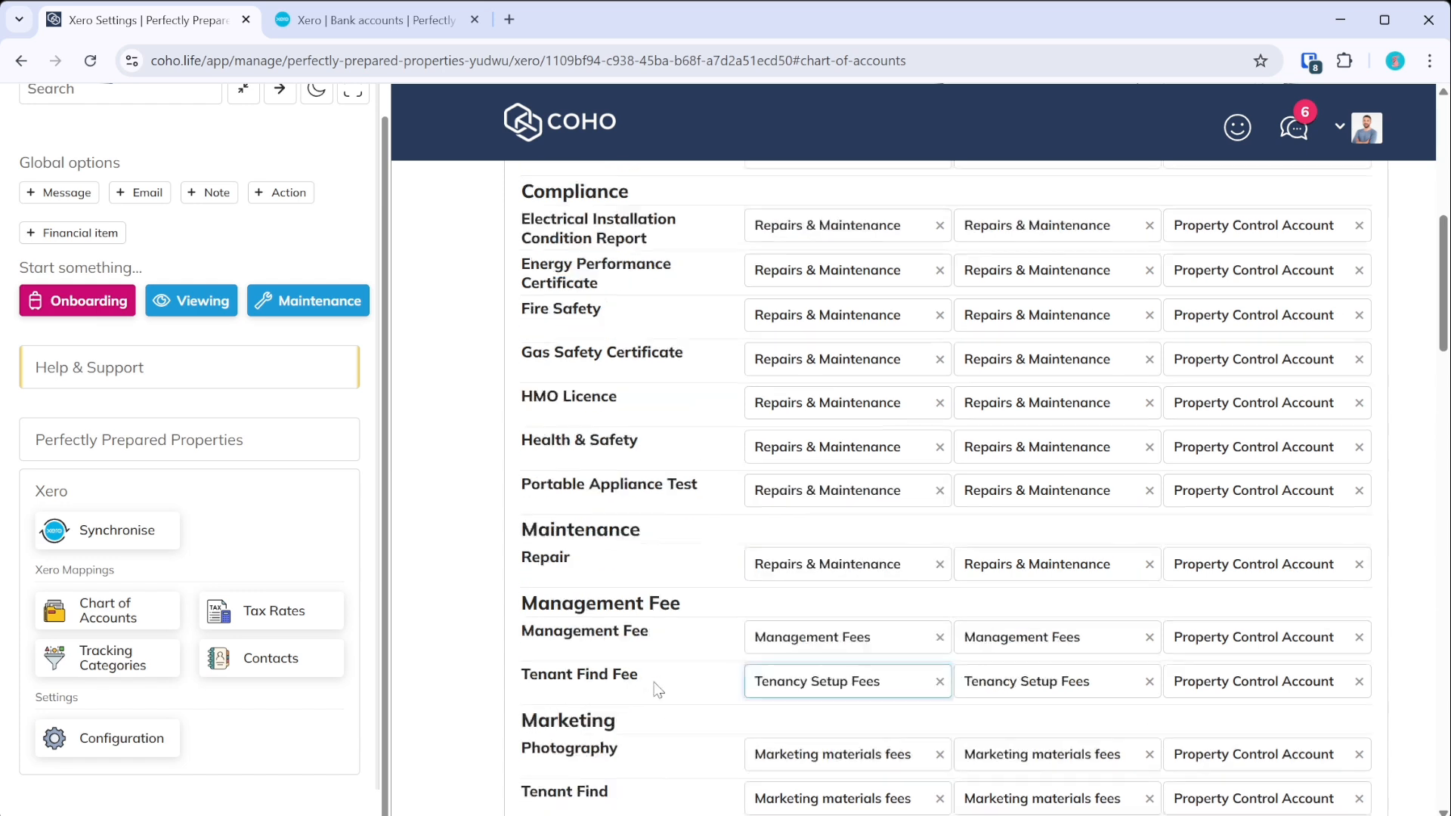
pyautogui.scroll(-3, 894, 619)
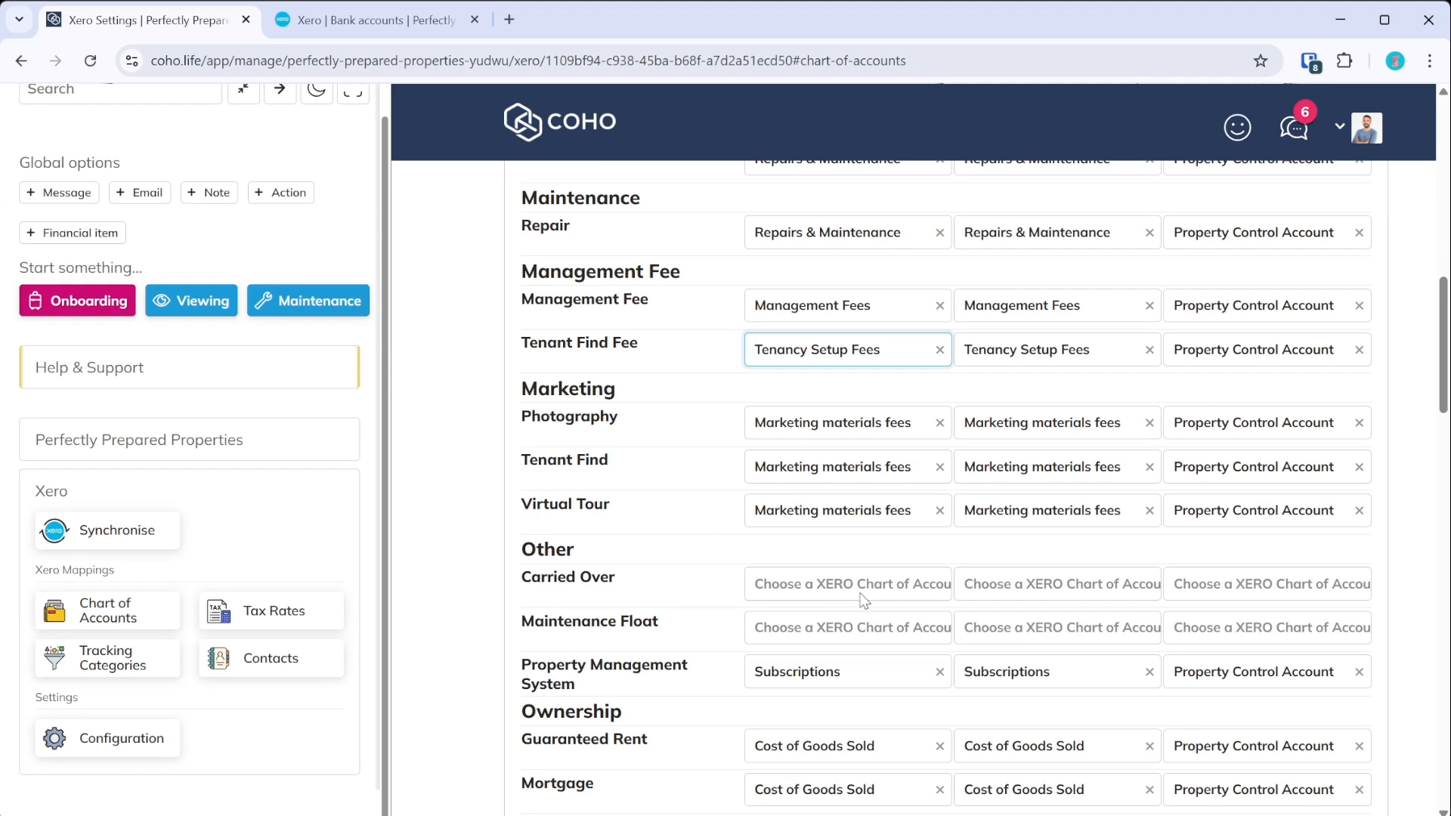
pyautogui.scroll(-9, 863, 600)
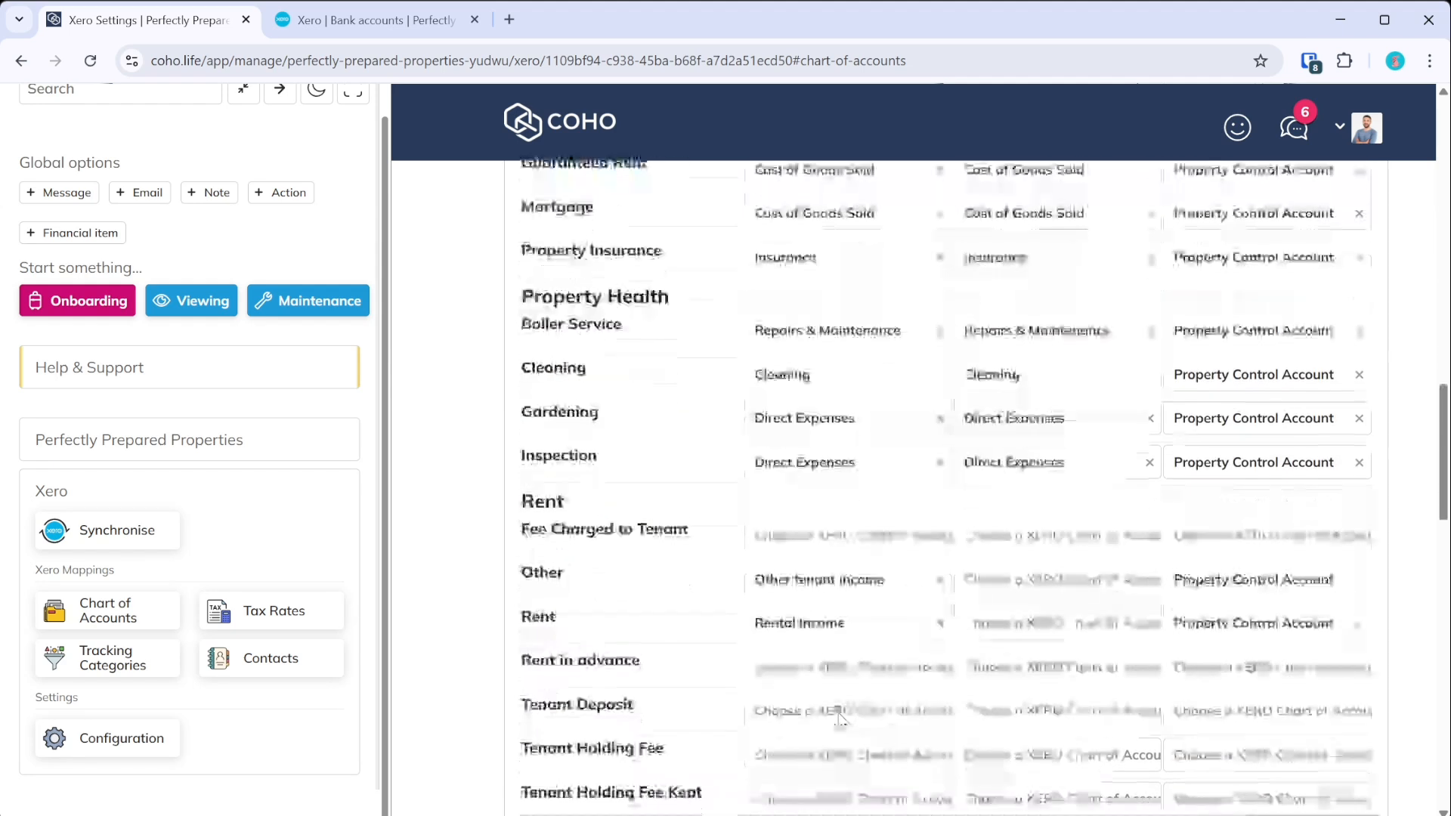
pyautogui.scroll(20, 840, 717)
# - In the tax rate mappings, keep Exempt income mapped to Exempt Income
pyautogui.click(778, 576)
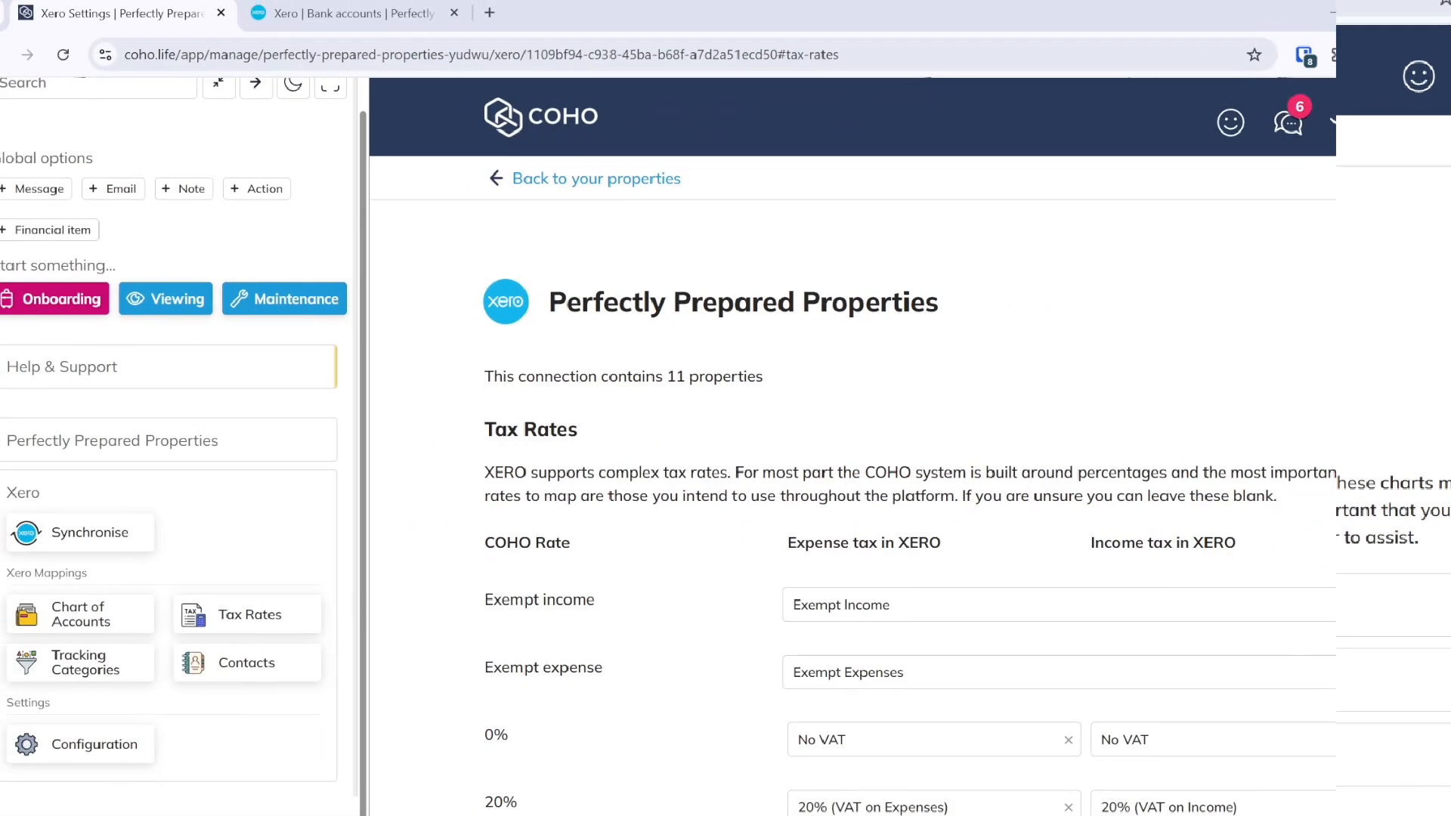
pyautogui.scroll(-2, 529, 536)
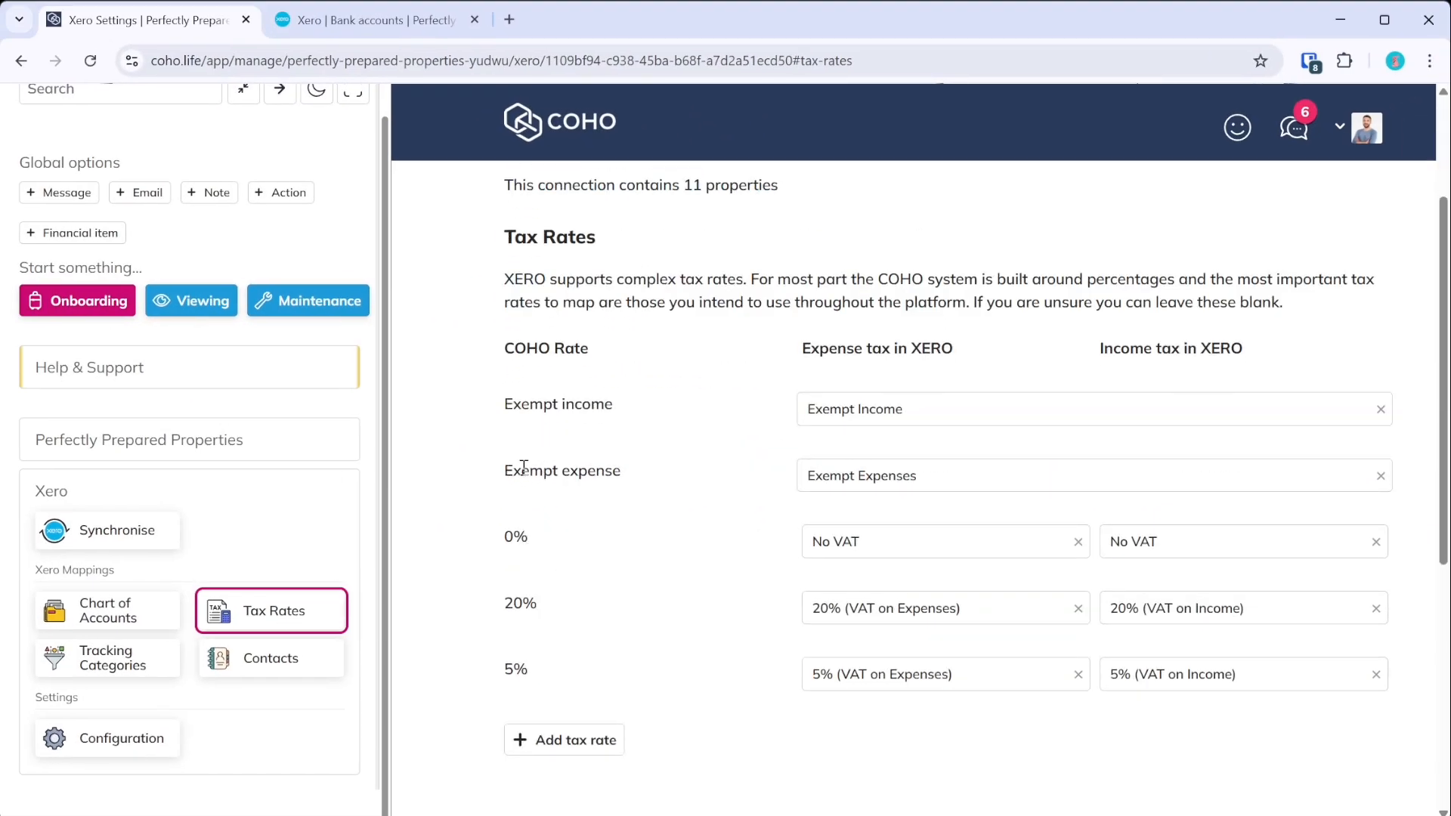
pyautogui.scroll(2, 592, 476)
pyautogui.scroll(-3, 609, 511)
pyautogui.scroll(1, 610, 514)
pyautogui.click(1017, 412)
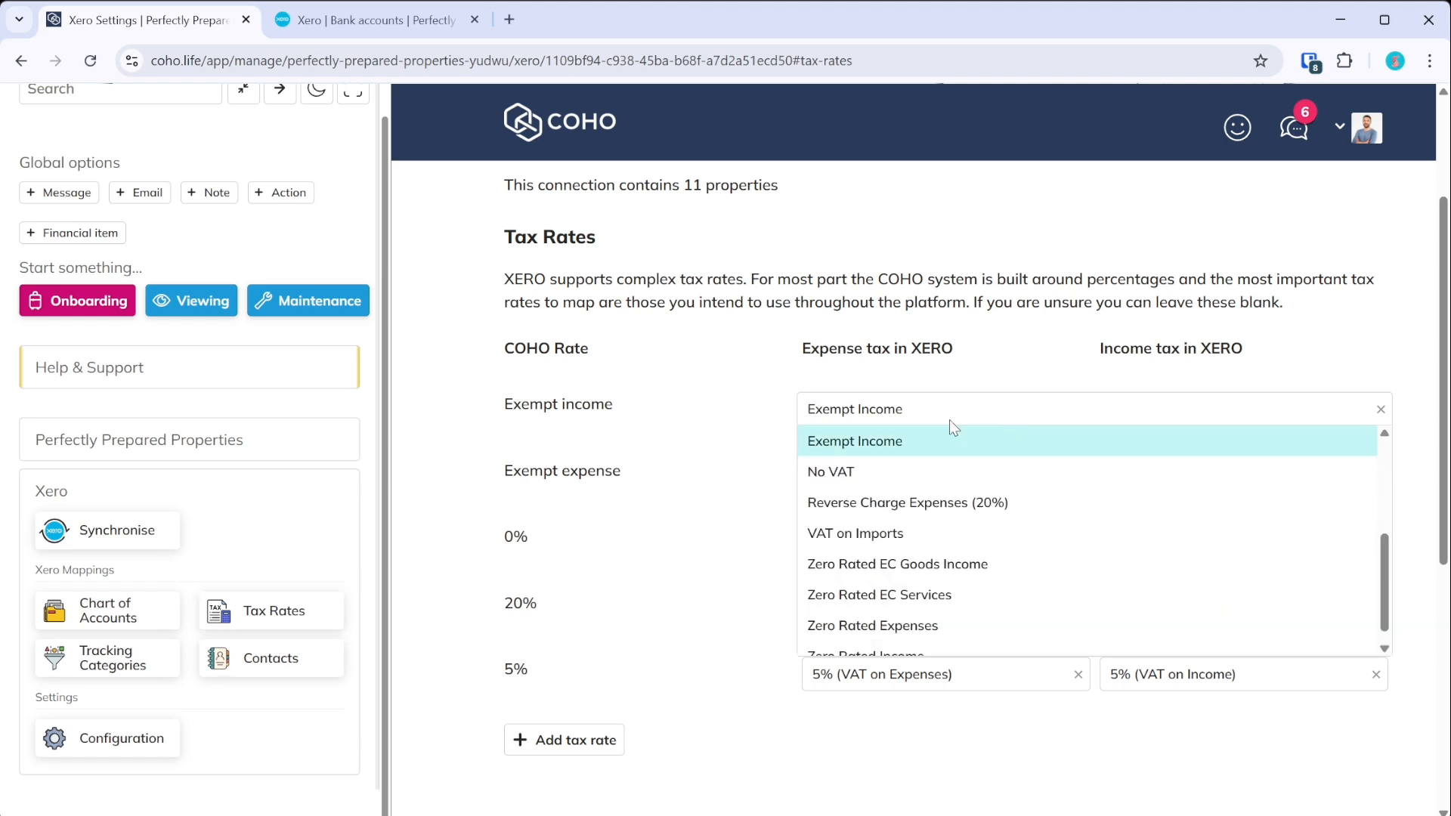
pyautogui.click(579, 435)
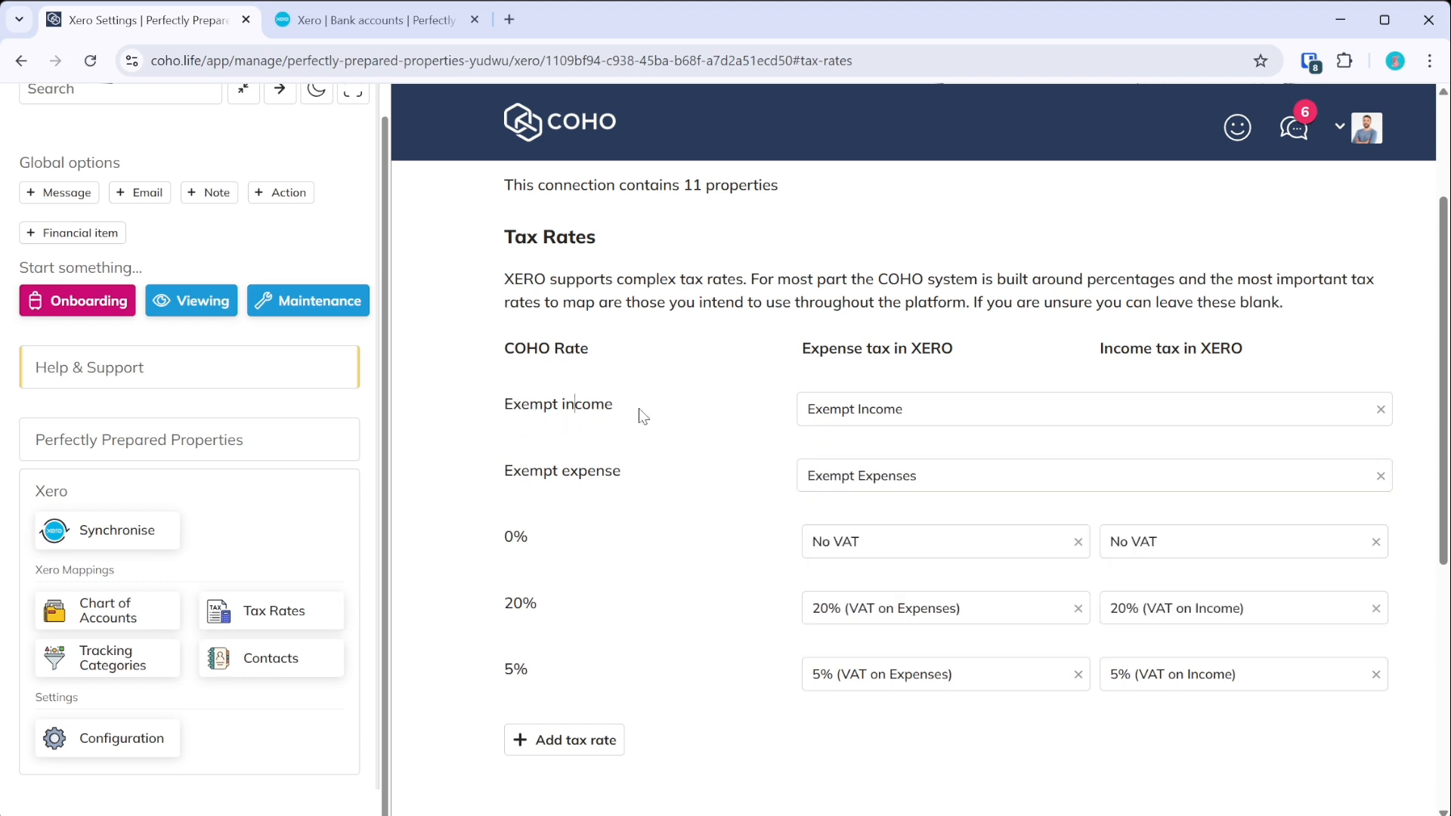
pyautogui.click(861, 427)
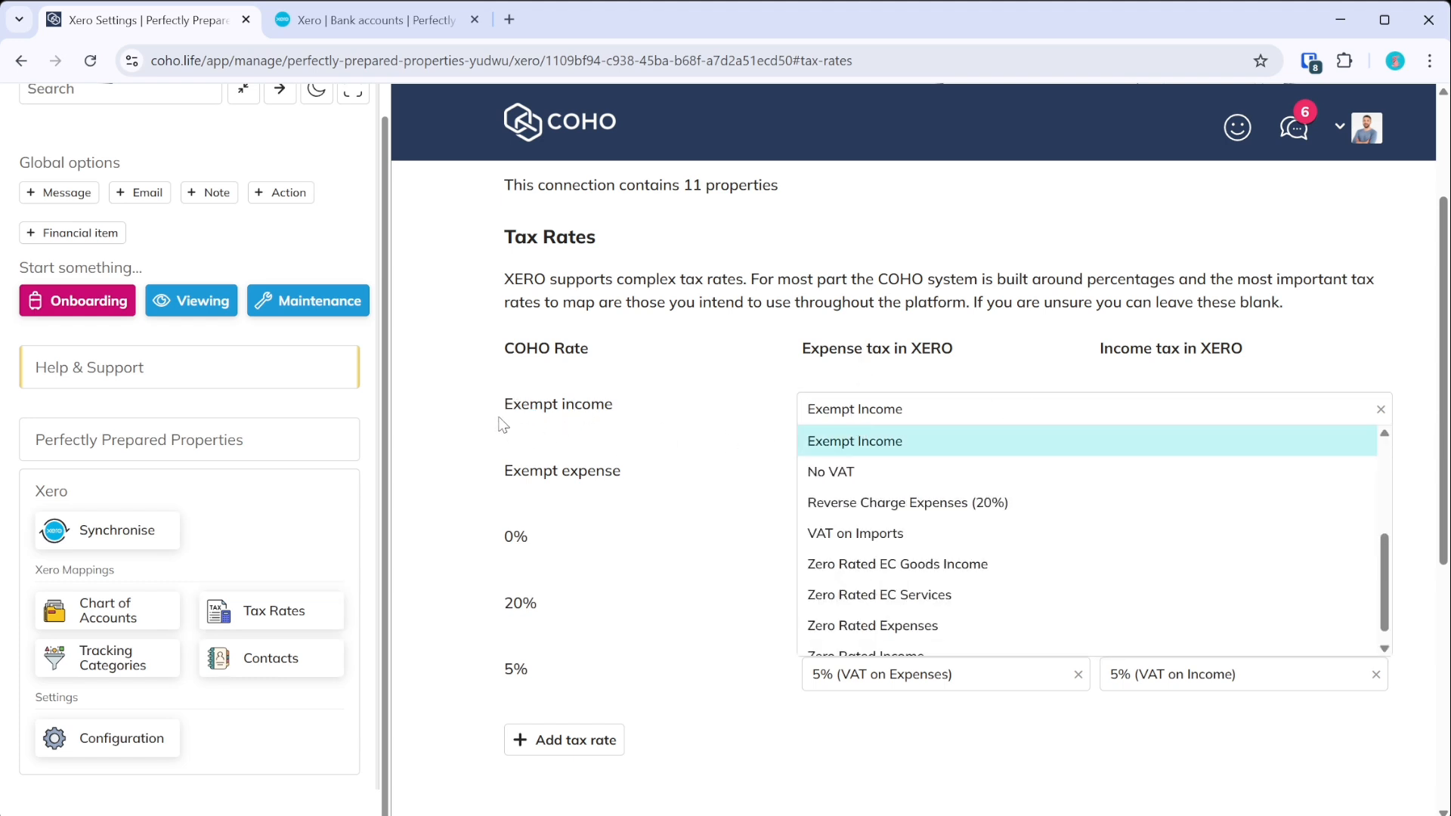
pyautogui.click(926, 453)
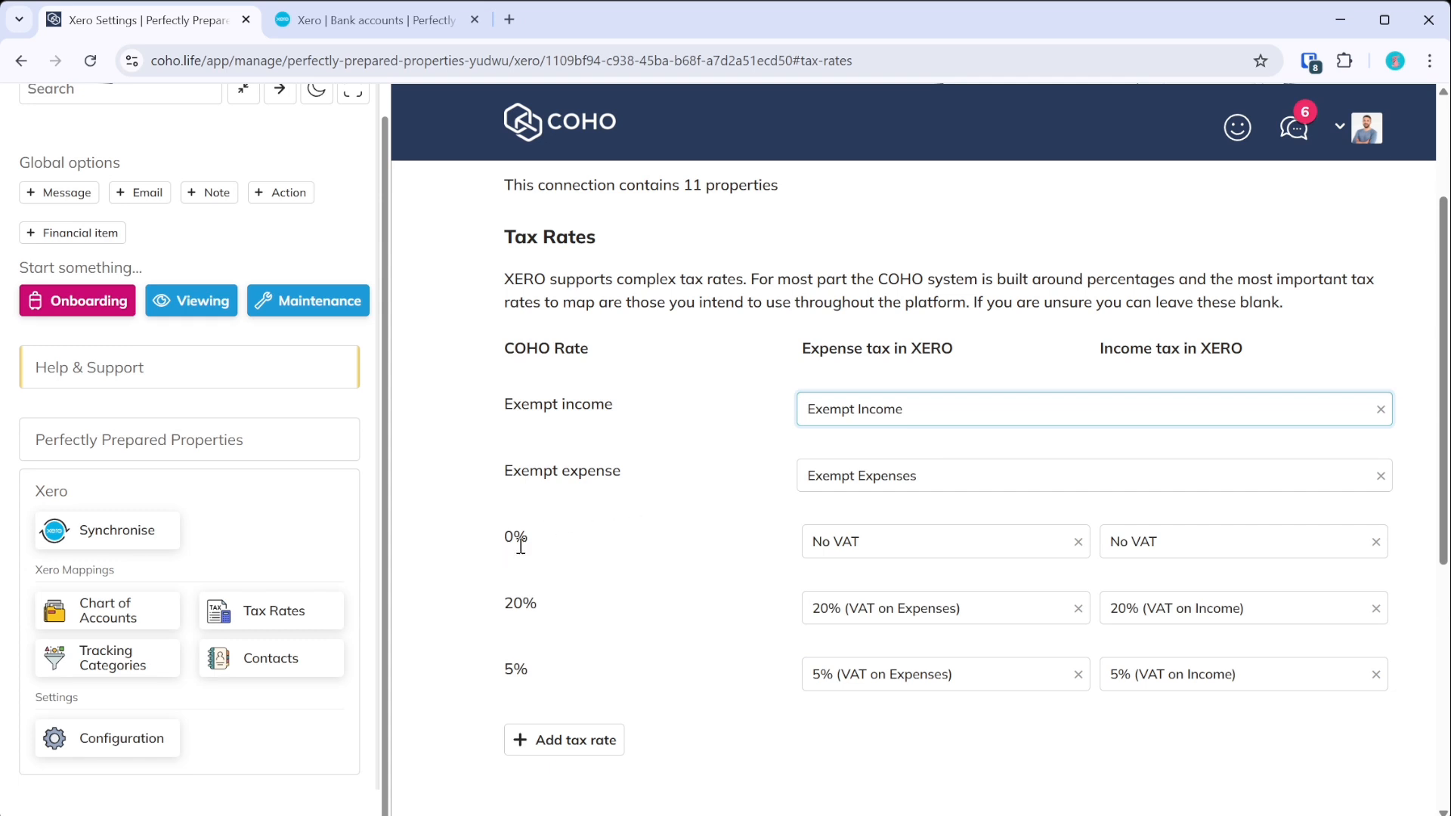
# - Keep No VAT for 0% and 20% VAT on Expenses/Income for the 20% rate
pyautogui.click(899, 550)
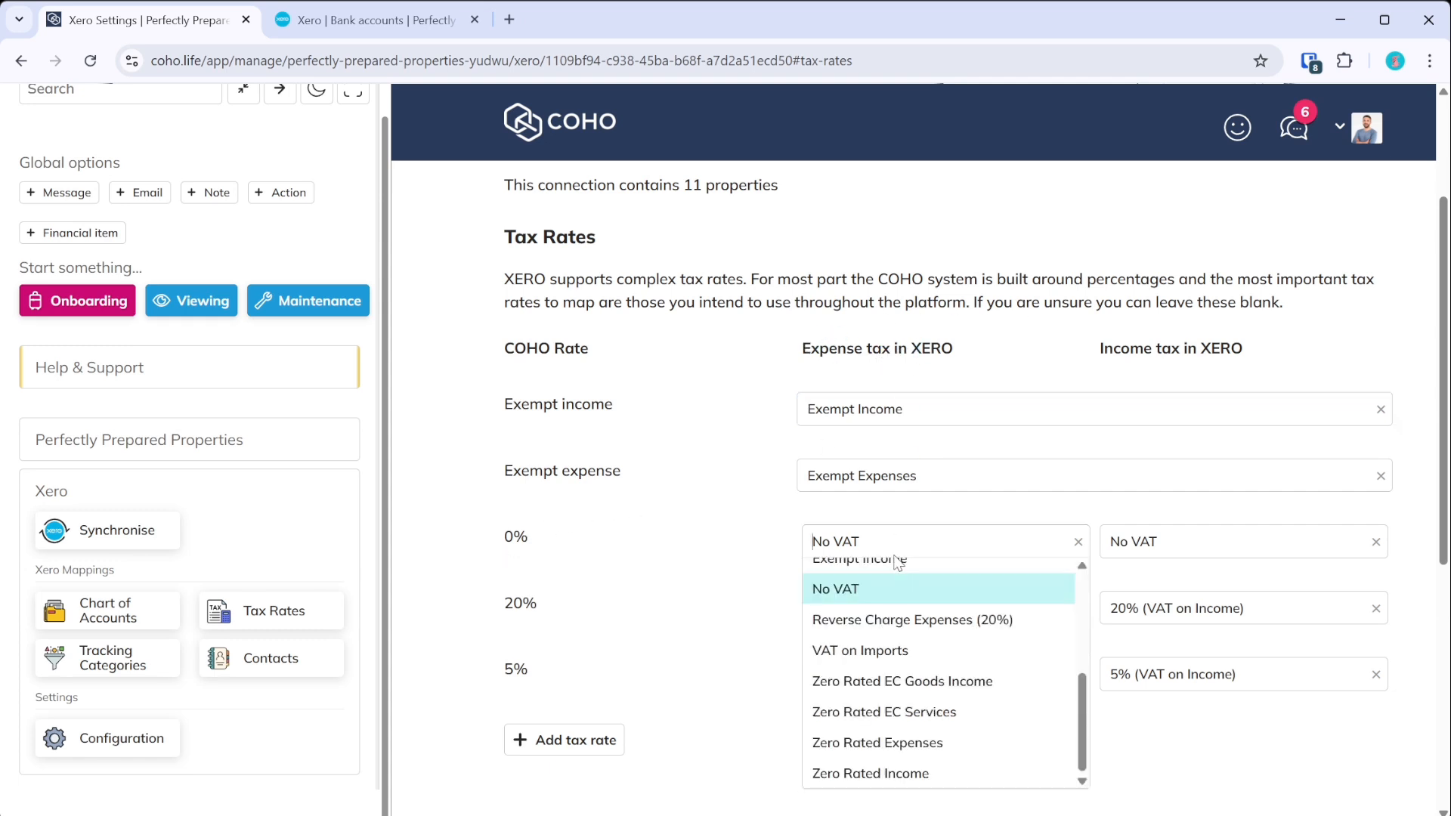
pyautogui.click(589, 572)
pyautogui.click(1179, 541)
pyautogui.click(653, 673)
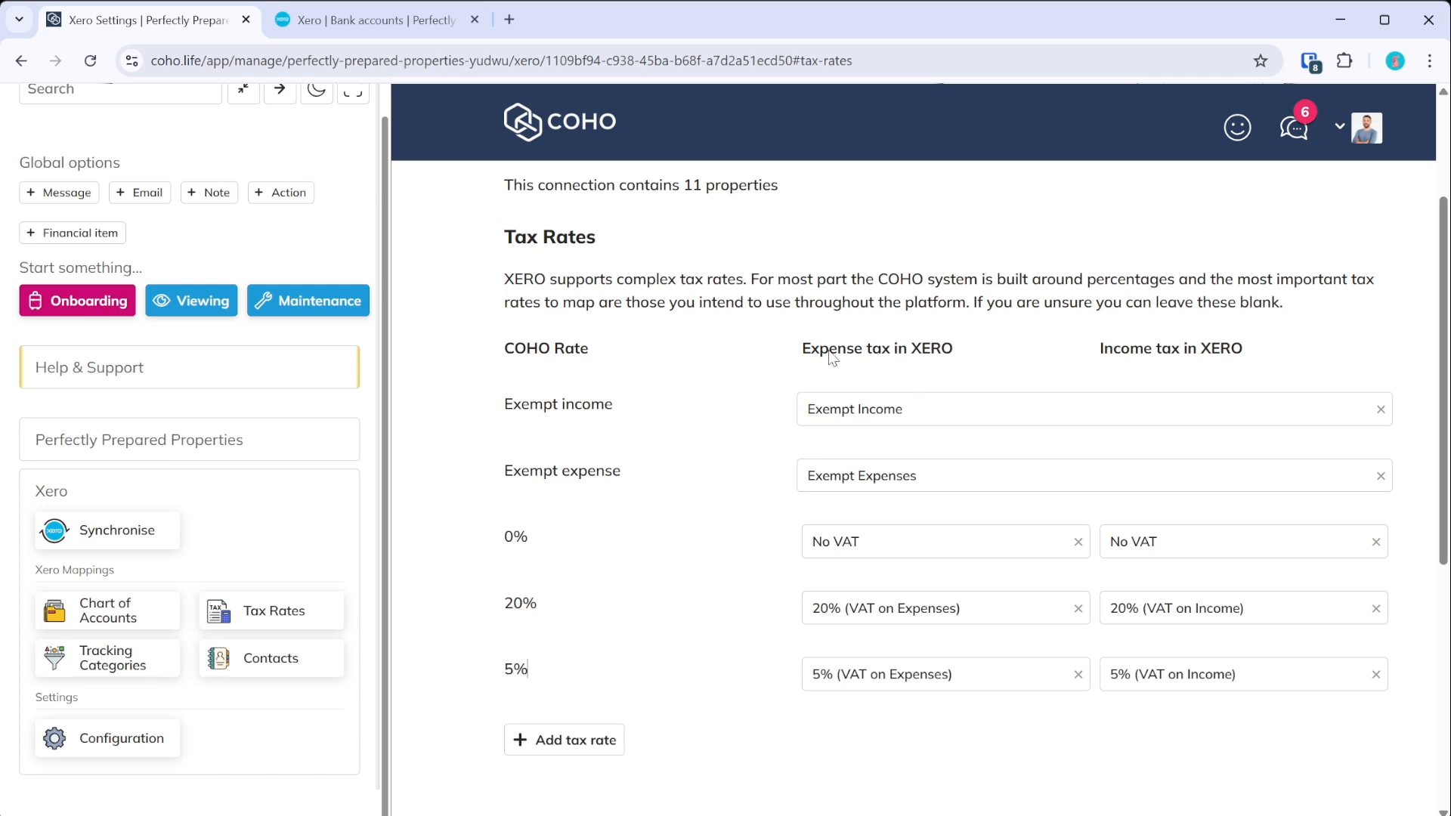
pyautogui.click(942, 616)
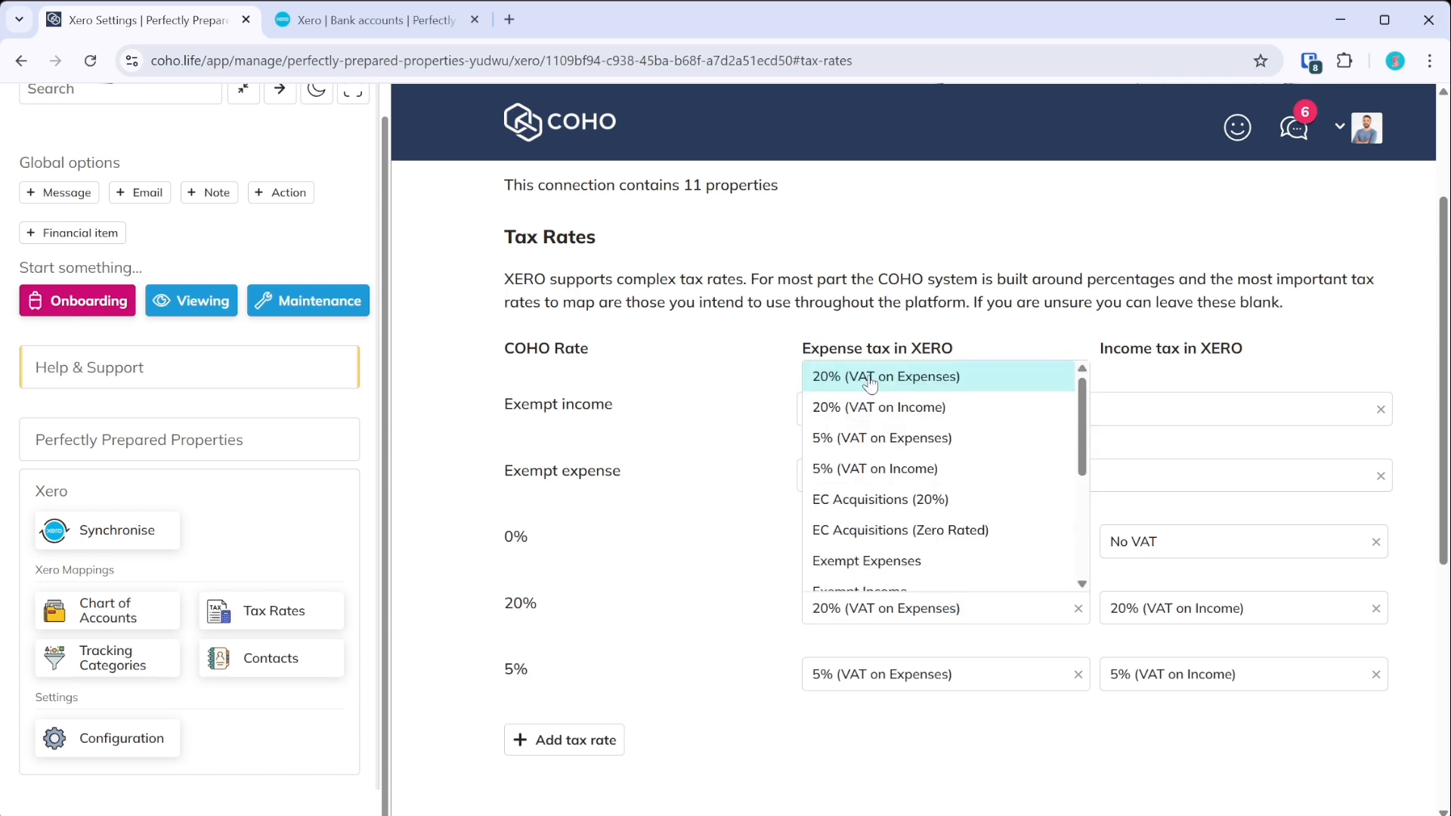
pyautogui.click(536, 604)
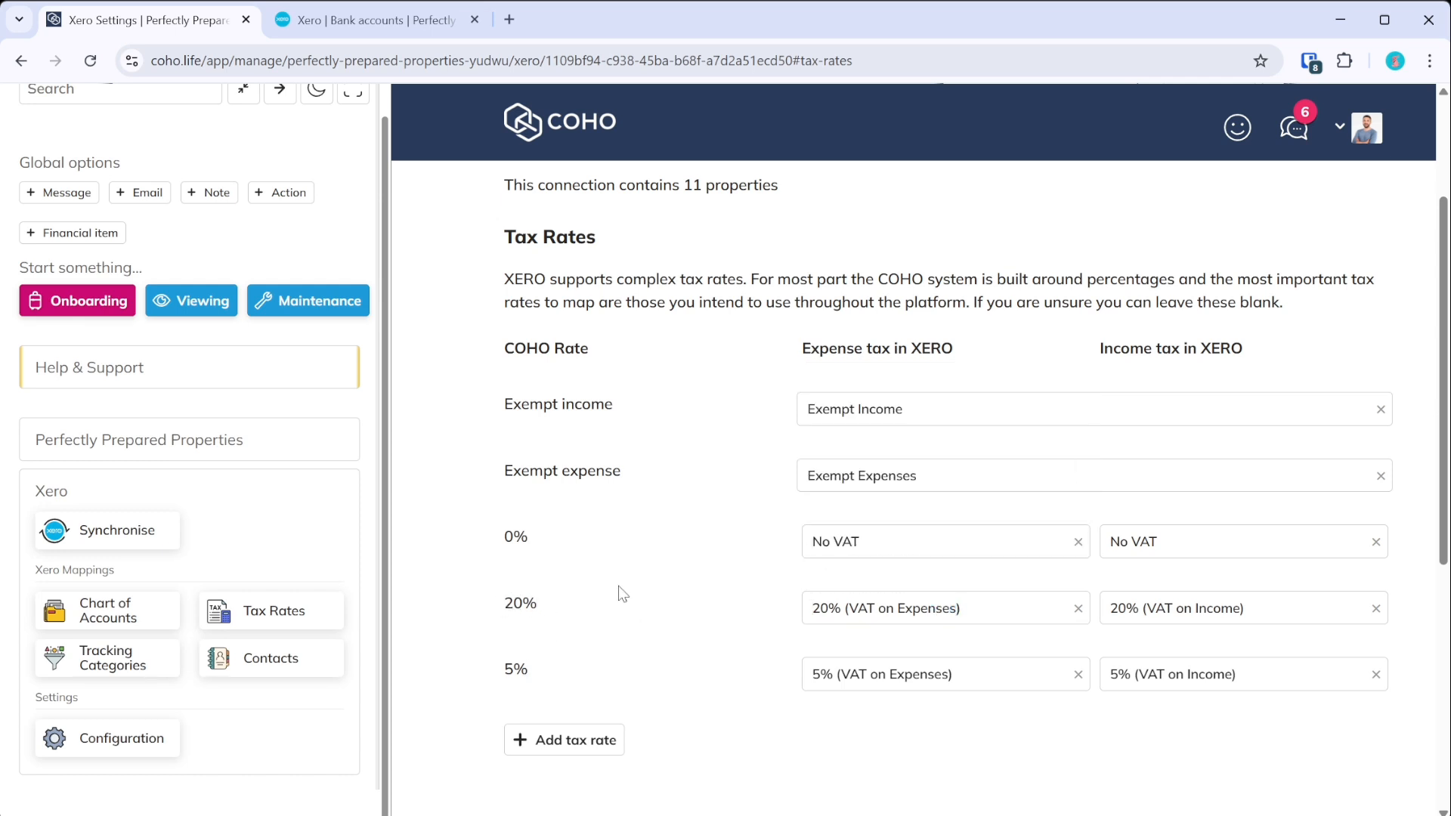
pyautogui.click(1177, 611)
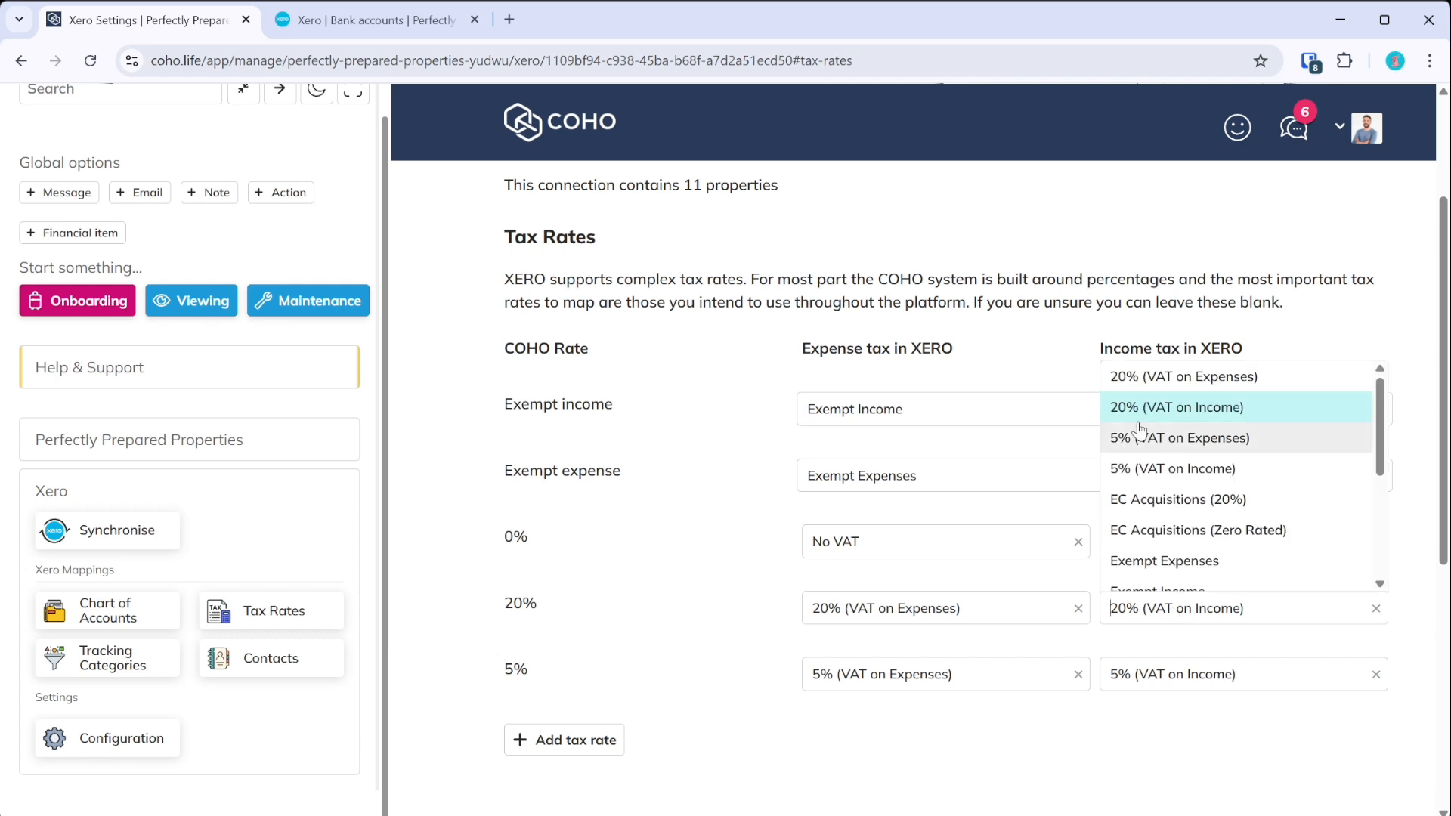
pyautogui.click(551, 673)
# - Start adding a custom tax rate, then cancel it without saving
pyautogui.scroll(-3, 616, 608)
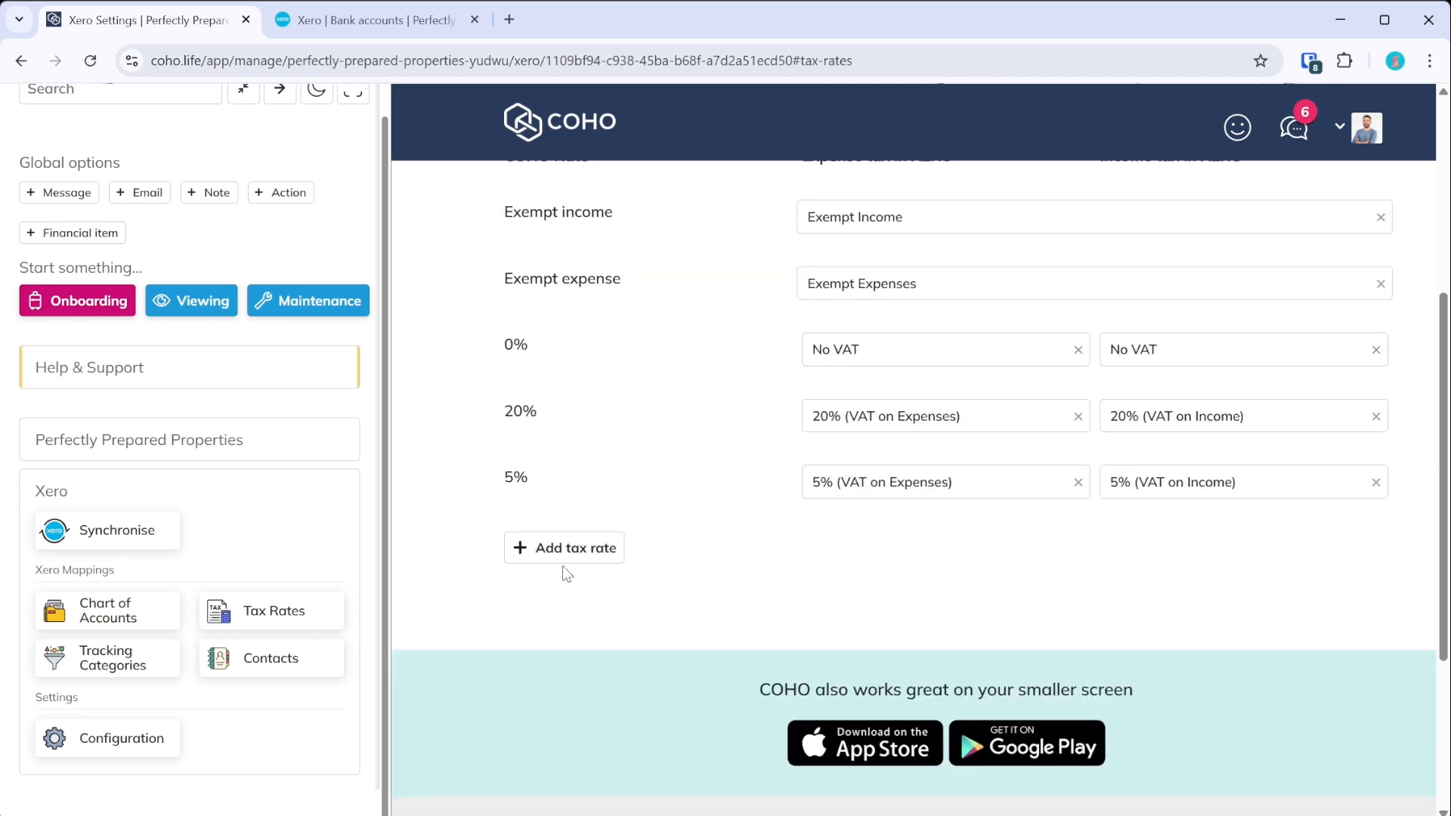
pyautogui.click(566, 548)
pyautogui.click(614, 633)
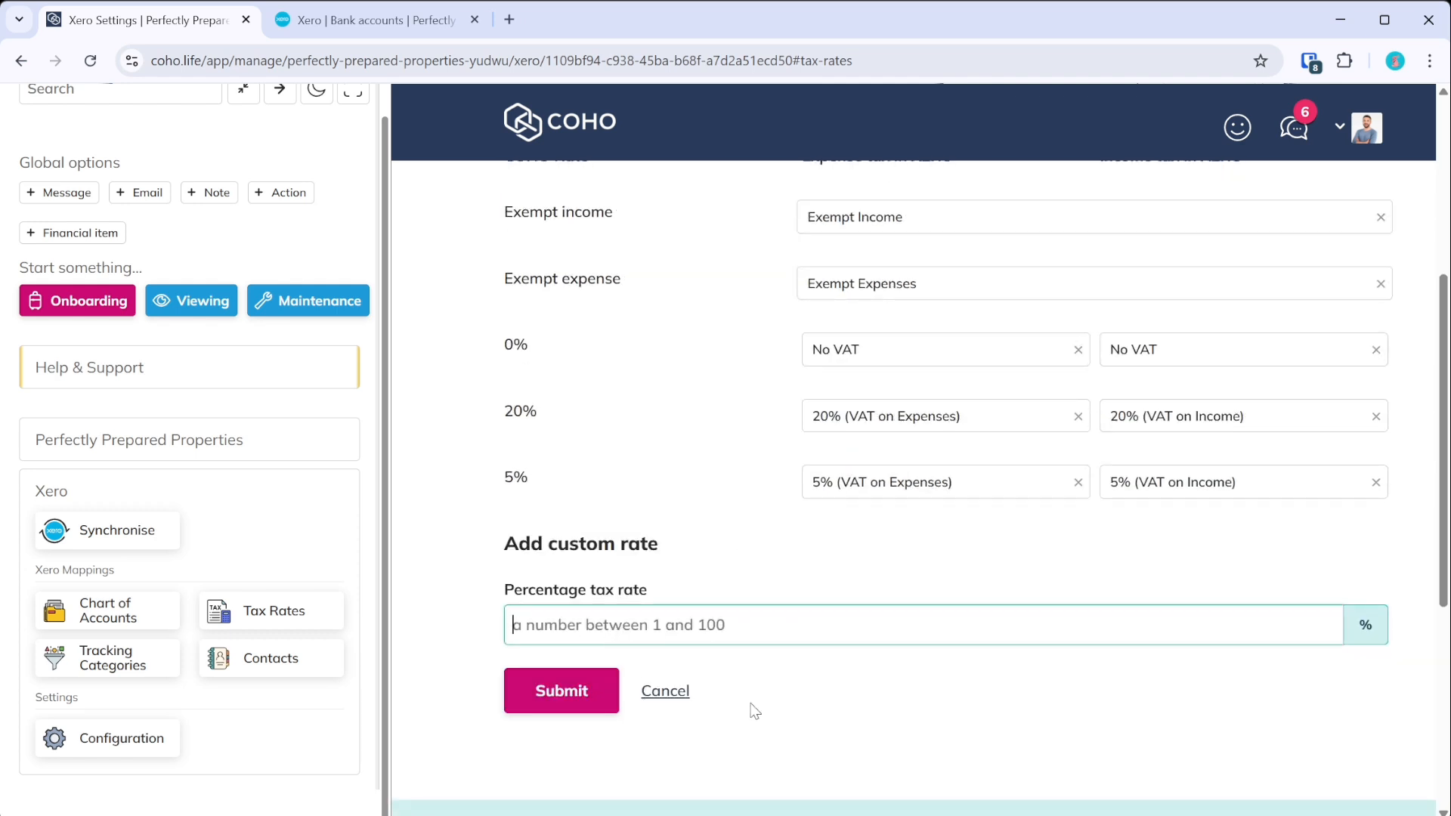
pyautogui.click(676, 692)
pyautogui.scroll(3, 786, 672)
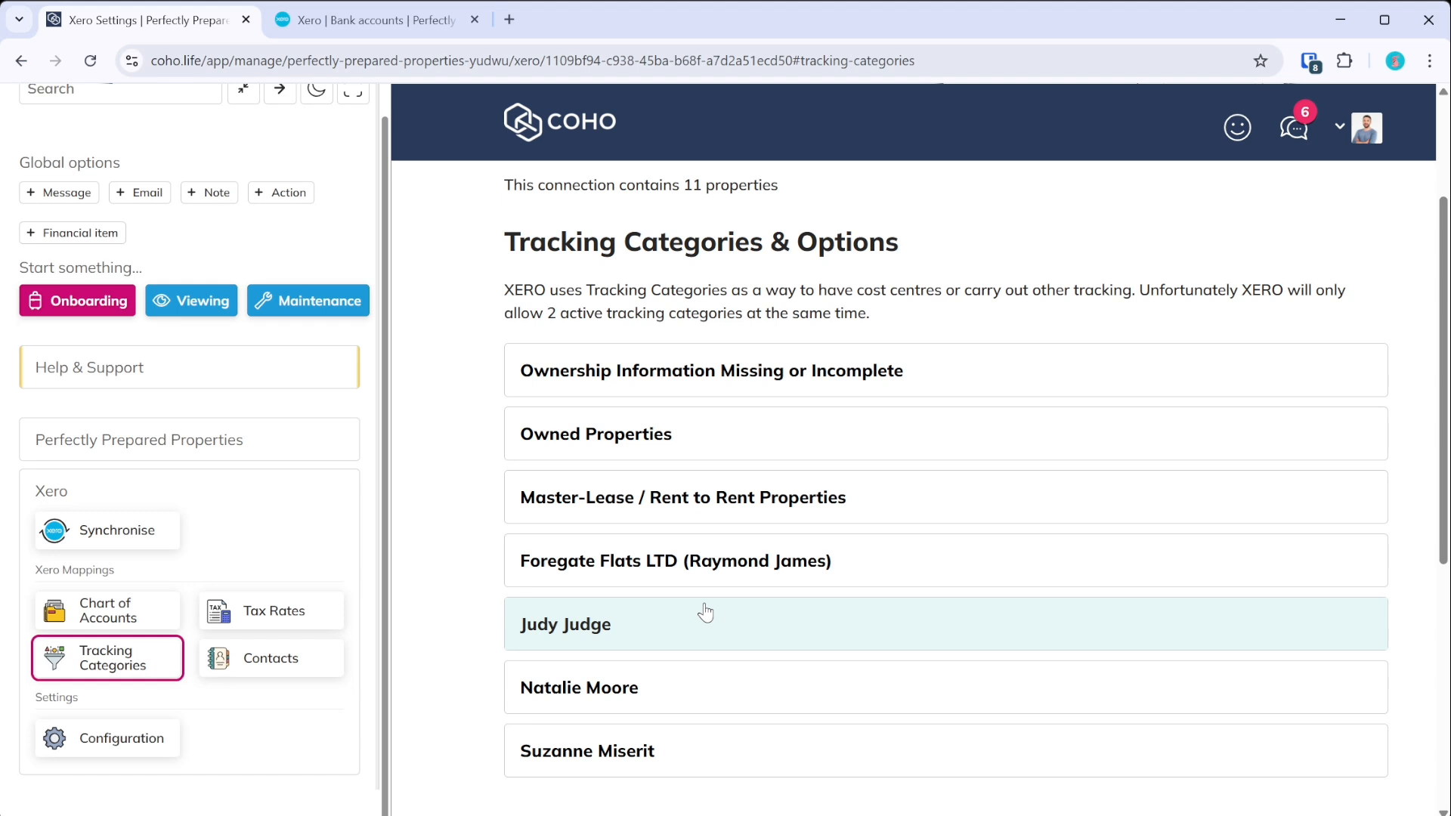
pyautogui.scroll(-3, 709, 608)
# - Map all of the last landlord's properties to the Willow Apartment tracking option
pyautogui.scroll(3, 677, 602)
pyautogui.click(605, 752)
pyautogui.scroll(-3, 604, 762)
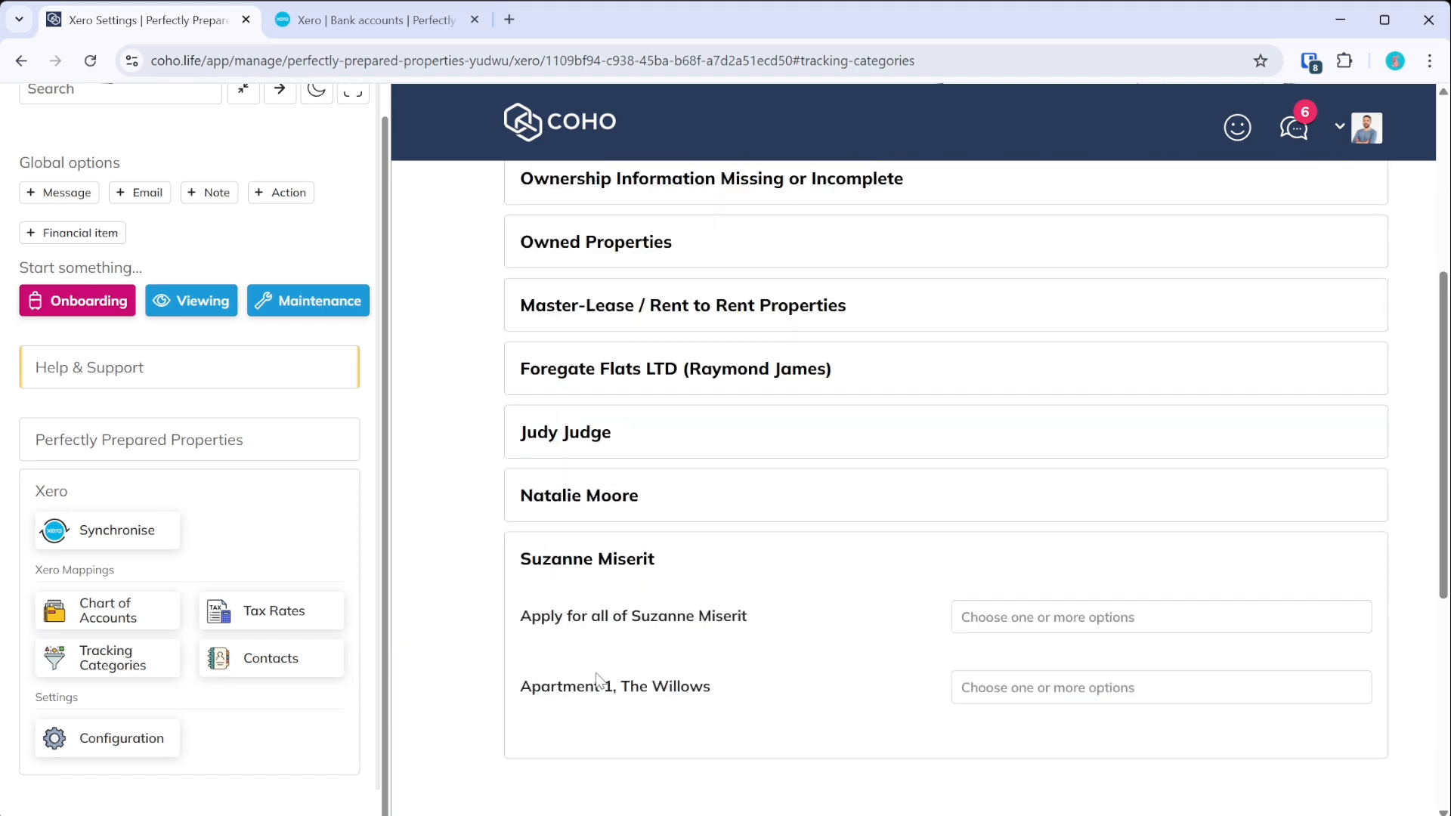
pyautogui.click(1140, 616)
pyautogui.write('suzz')
pyautogui.press('BackSpace')
pyautogui.click(1066, 578)
# - Tag Apartment 1, The Willows as SingleLet and return to the Xero tab
pyautogui.scroll(-3, 1065, 583)
pyautogui.click(1097, 506)
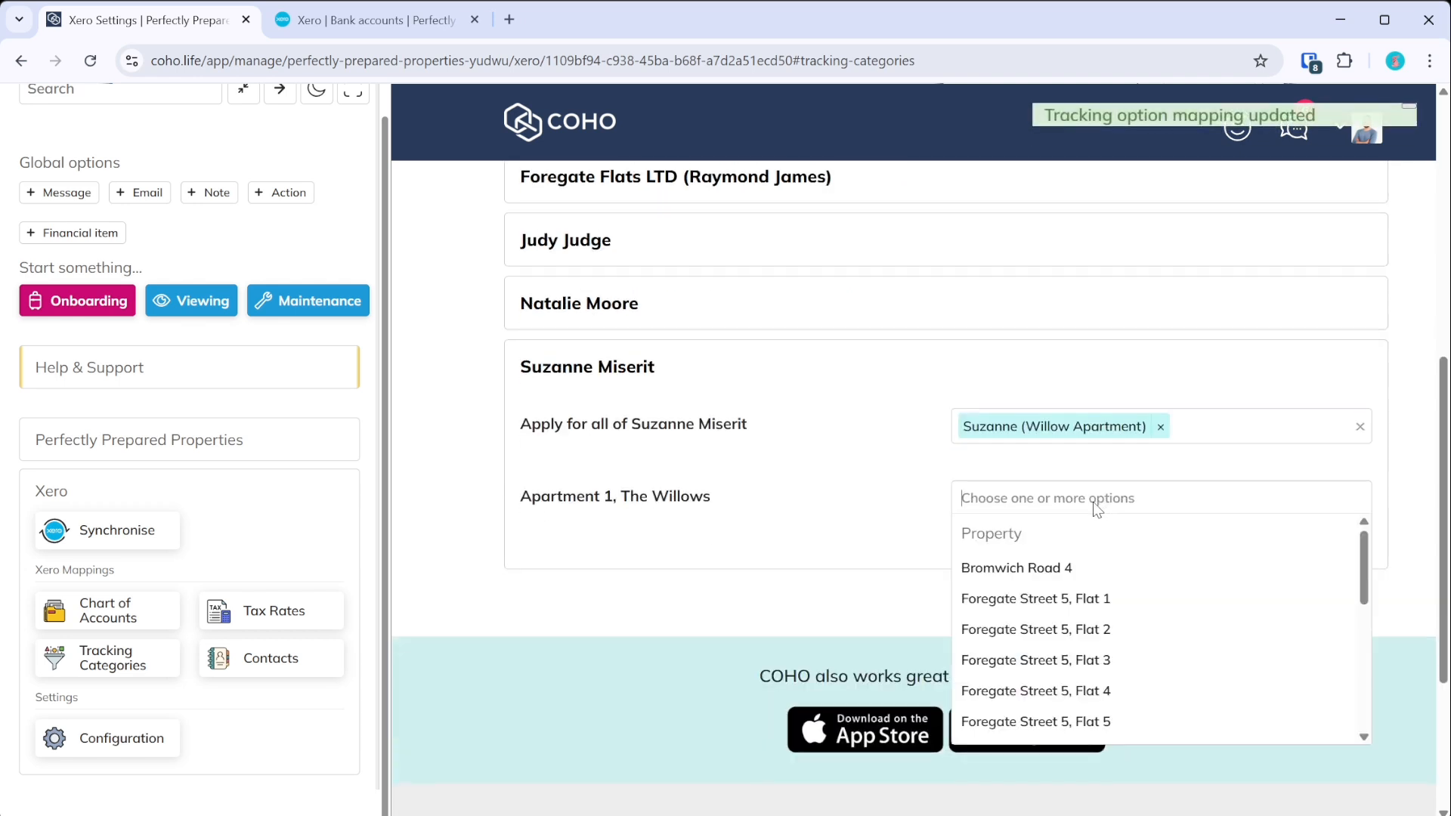
pyautogui.write('sing')
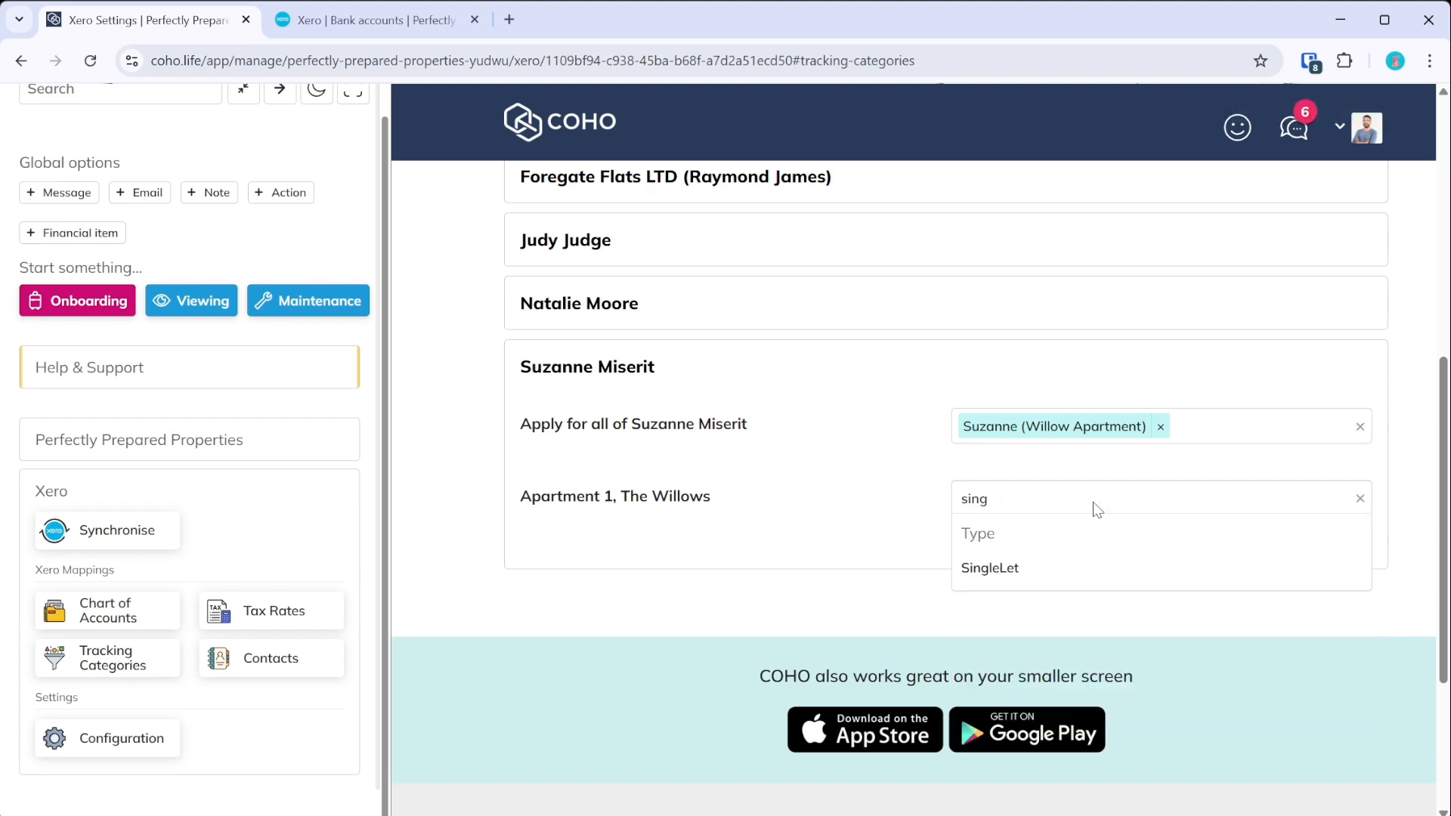
pyautogui.click(1025, 579)
pyautogui.click(1078, 509)
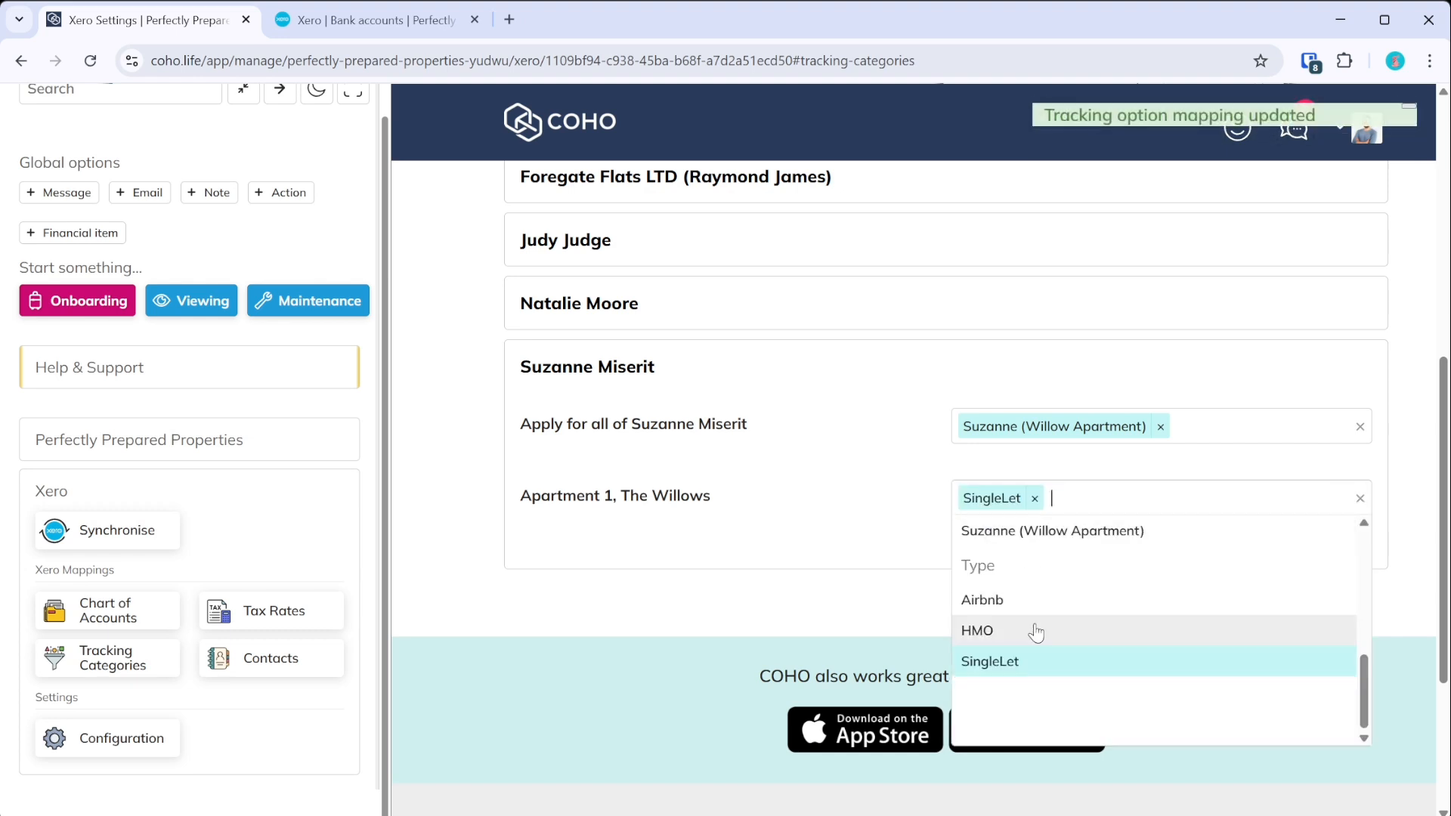
pyautogui.scroll(10, 1073, 641)
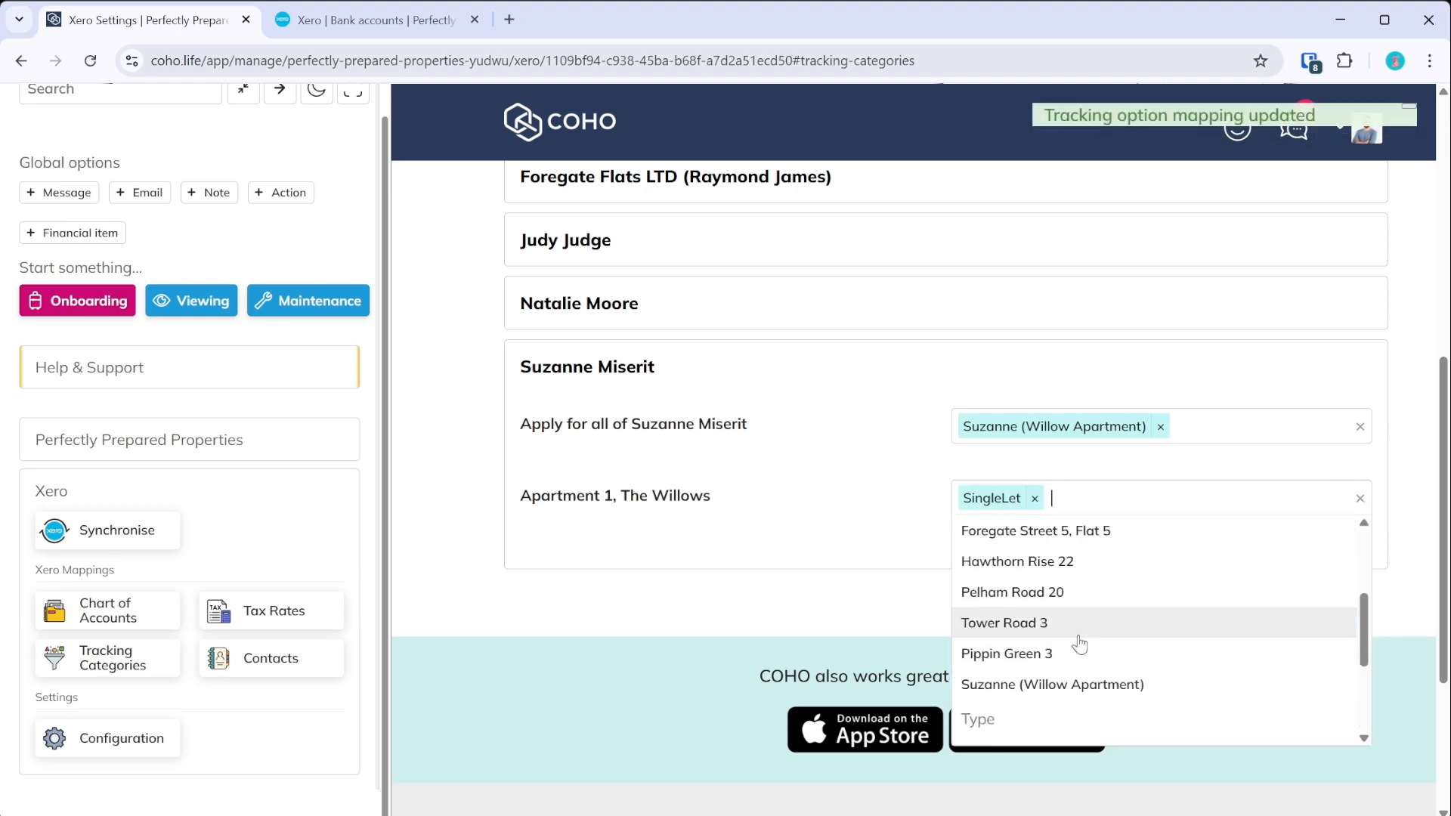
pyautogui.click(860, 568)
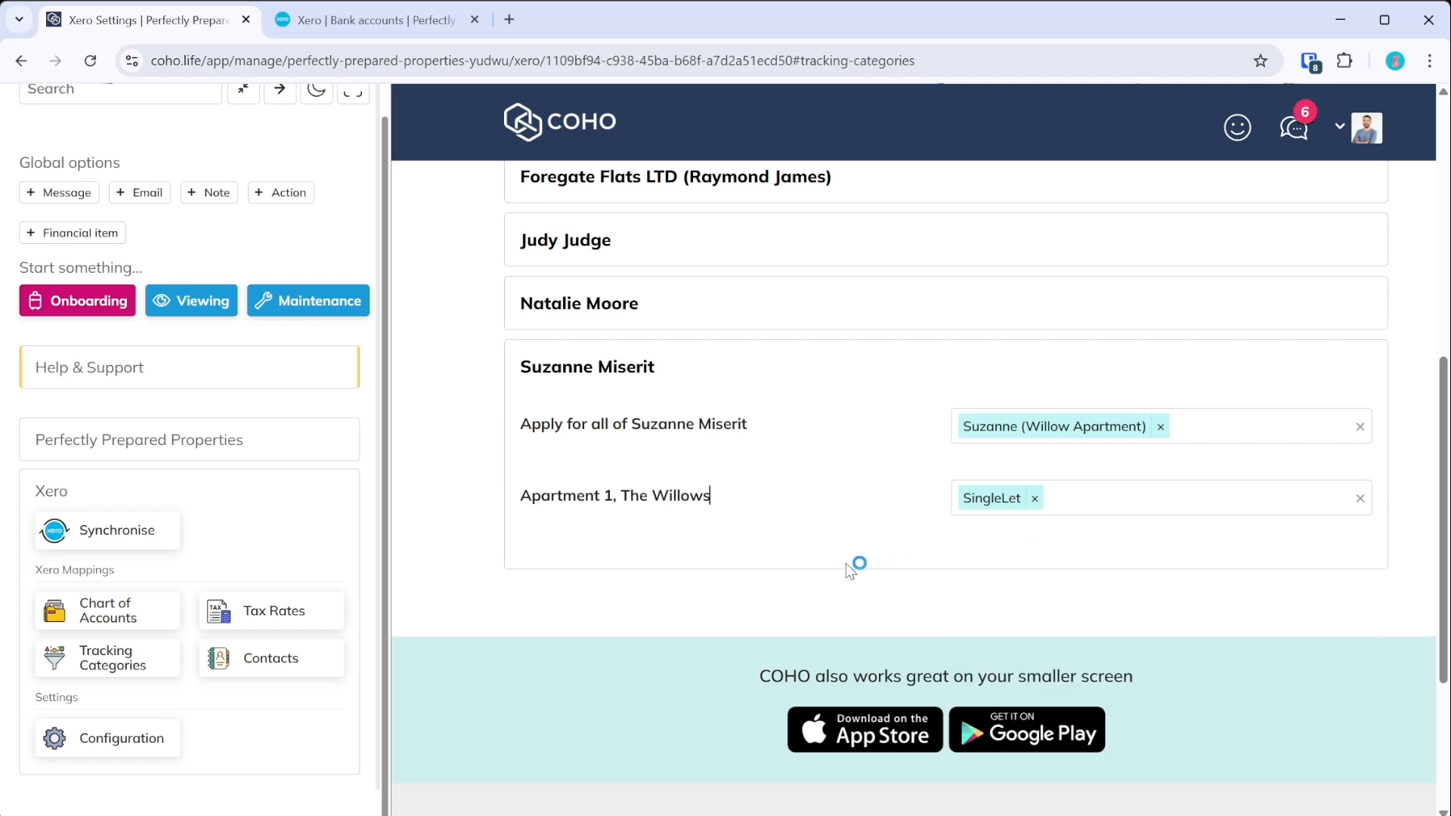
pyautogui.click(403, 23)
# - Check the Property tracking category options in Xero, then go back to COHO
pyautogui.click(547, 126)
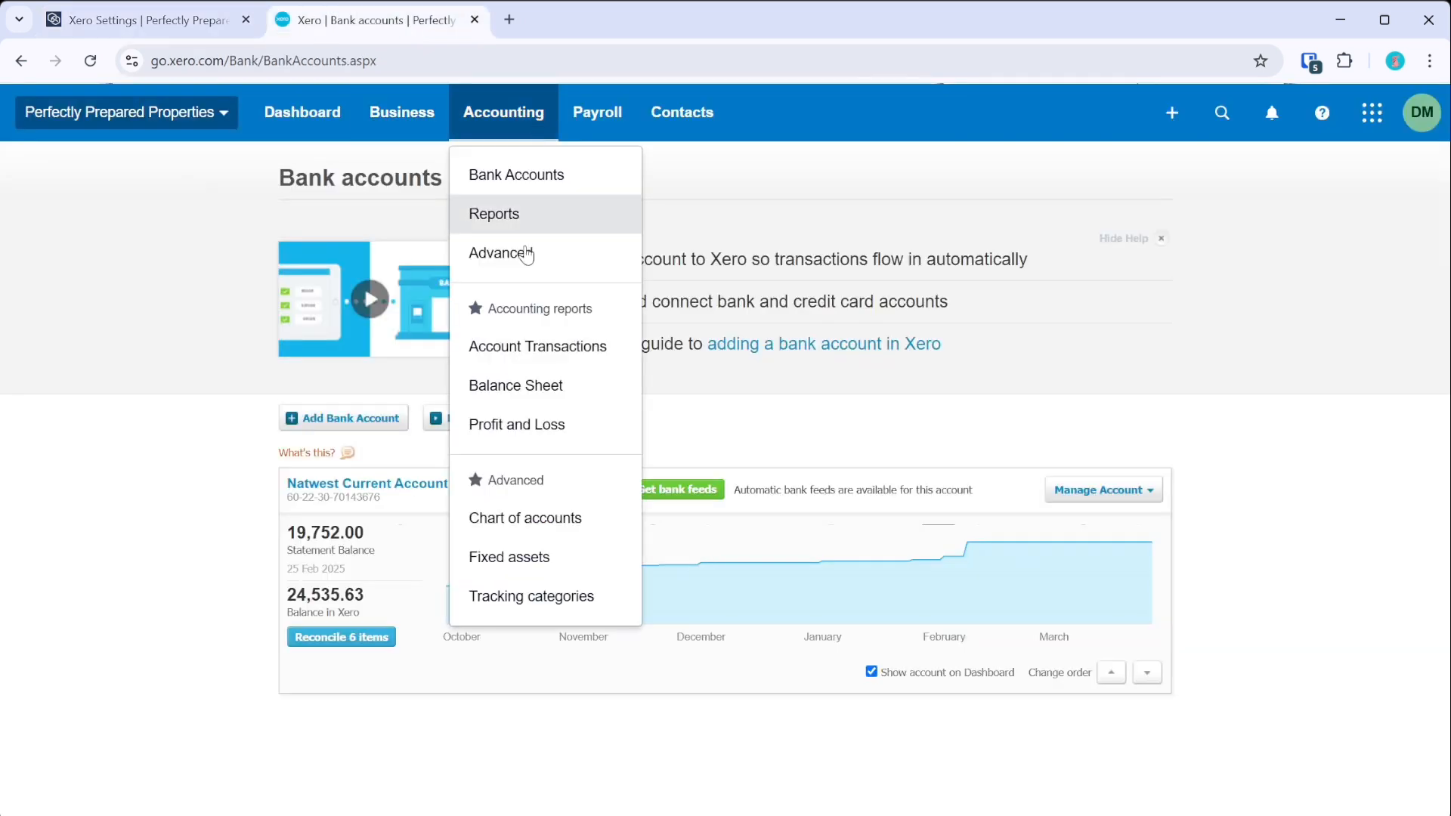
pyautogui.click(532, 597)
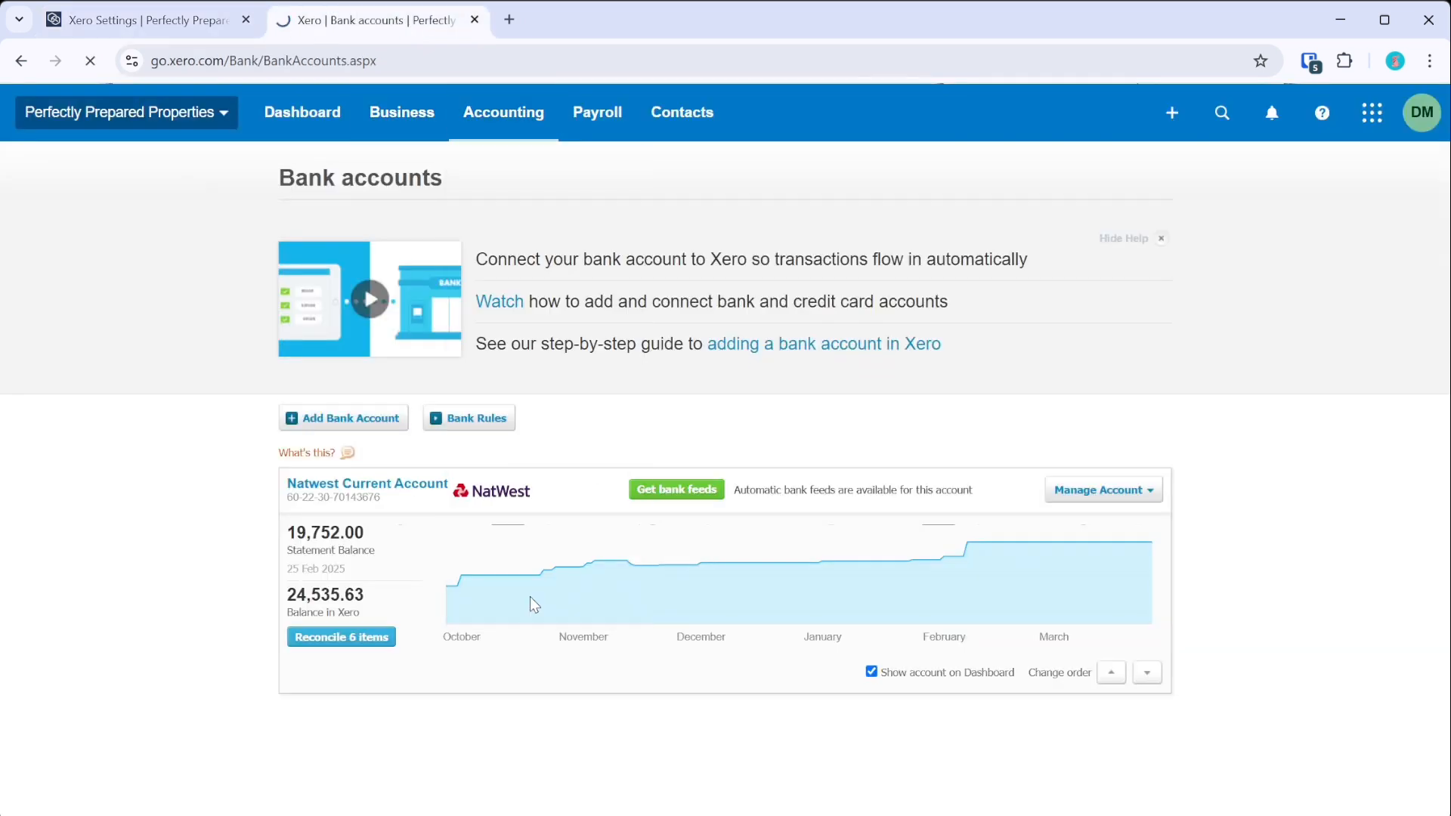
pyautogui.scroll(-2, 499, 529)
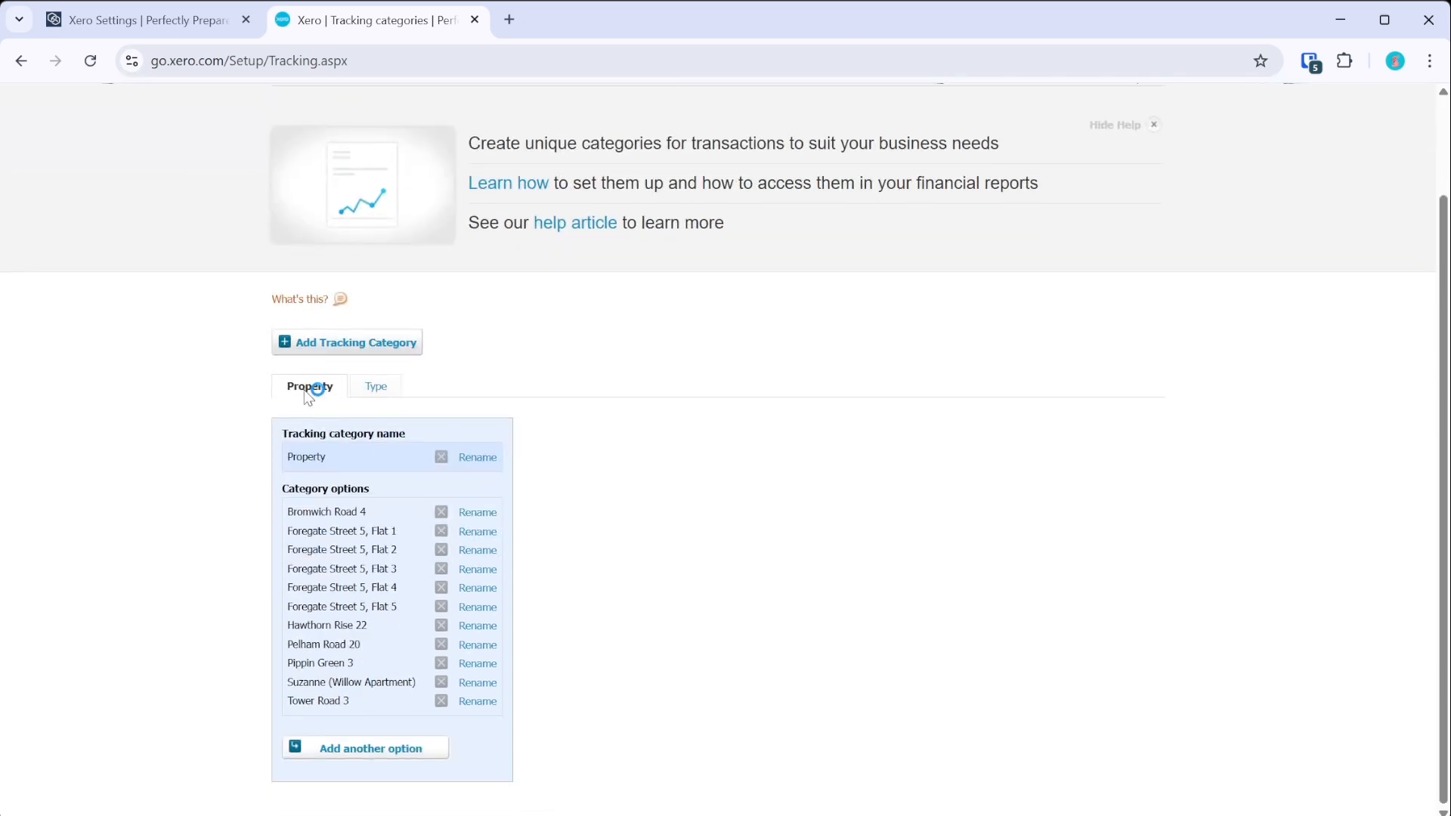
pyautogui.click(128, 20)
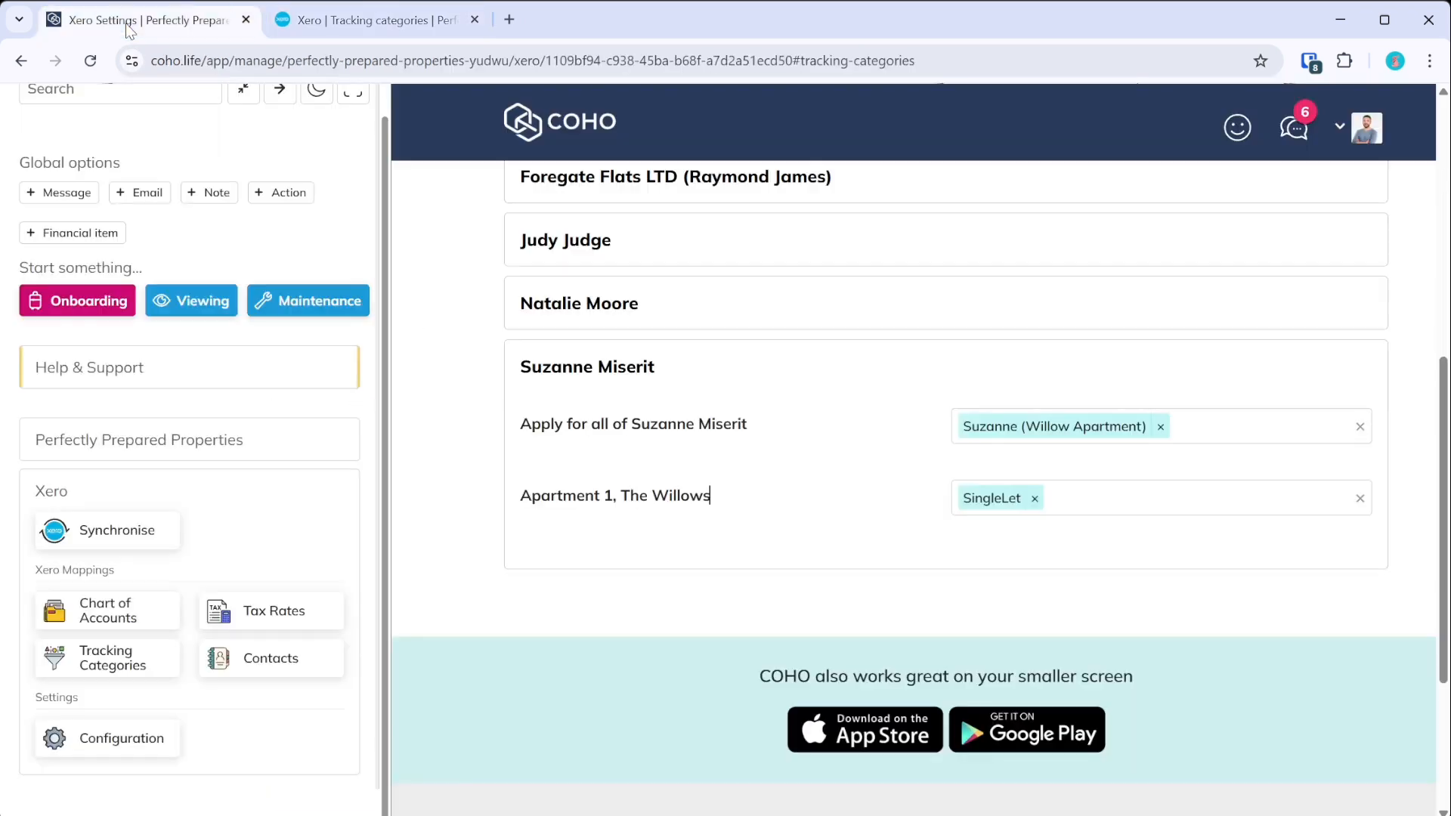
# - Expand and collapse the owner and Owned Properties tracking rows, then open Contacts mappings
pyautogui.click(654, 499)
pyautogui.click(718, 306)
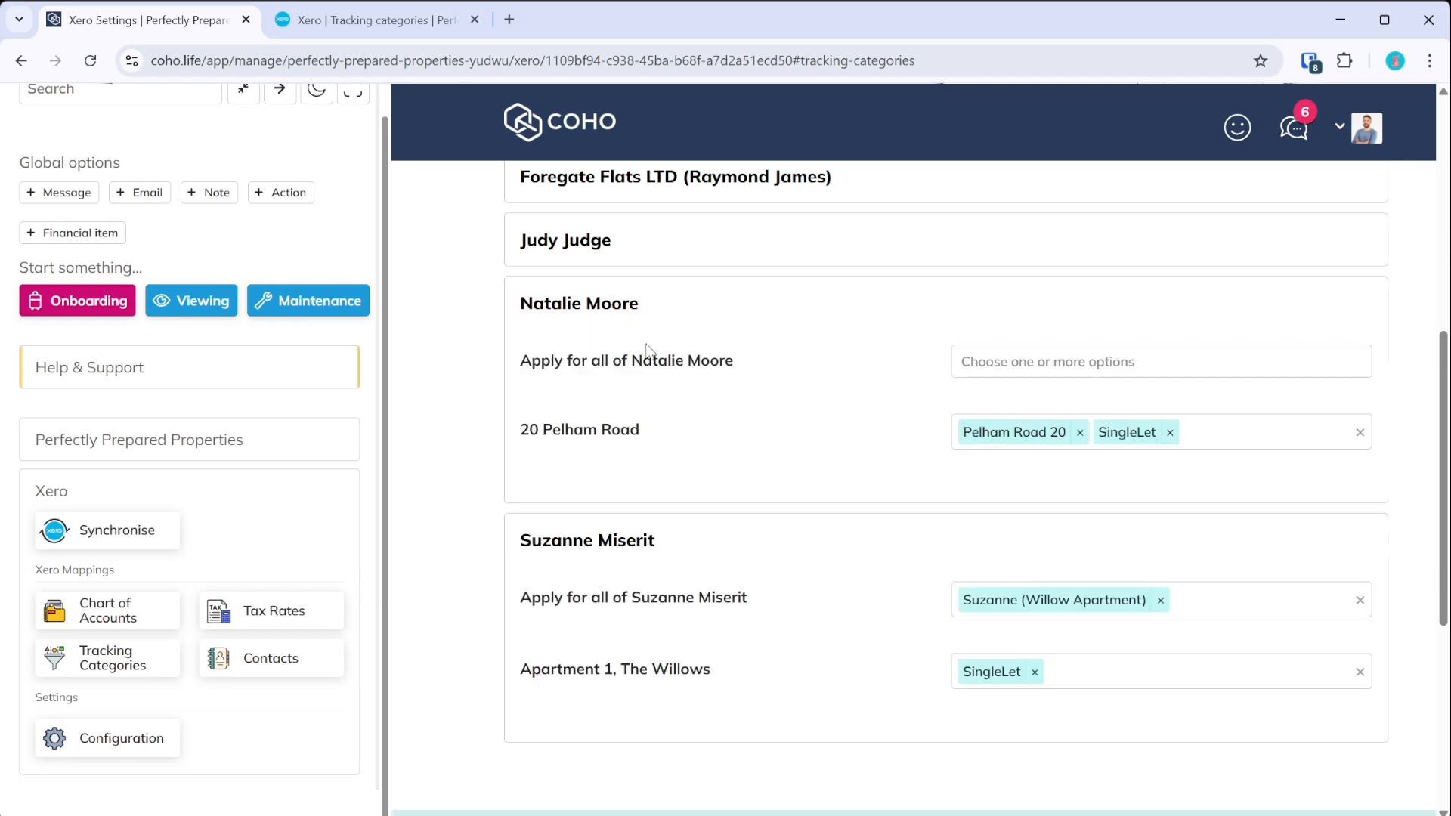
pyautogui.click(648, 306)
pyautogui.scroll(3, 778, 777)
pyautogui.click(630, 257)
pyautogui.click(637, 250)
pyautogui.scroll(3, 615, 370)
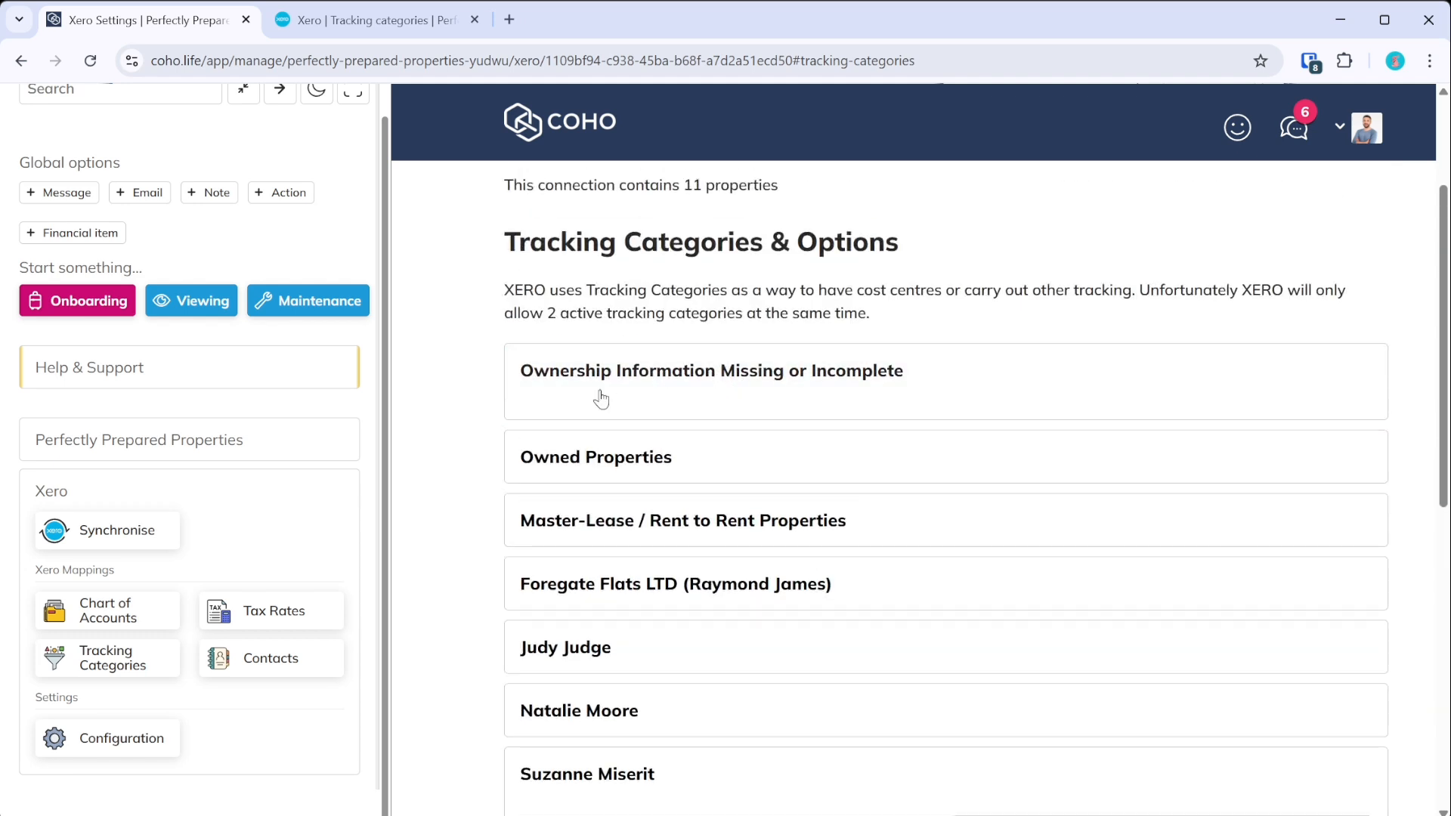
pyautogui.scroll(-3, 703, 376)
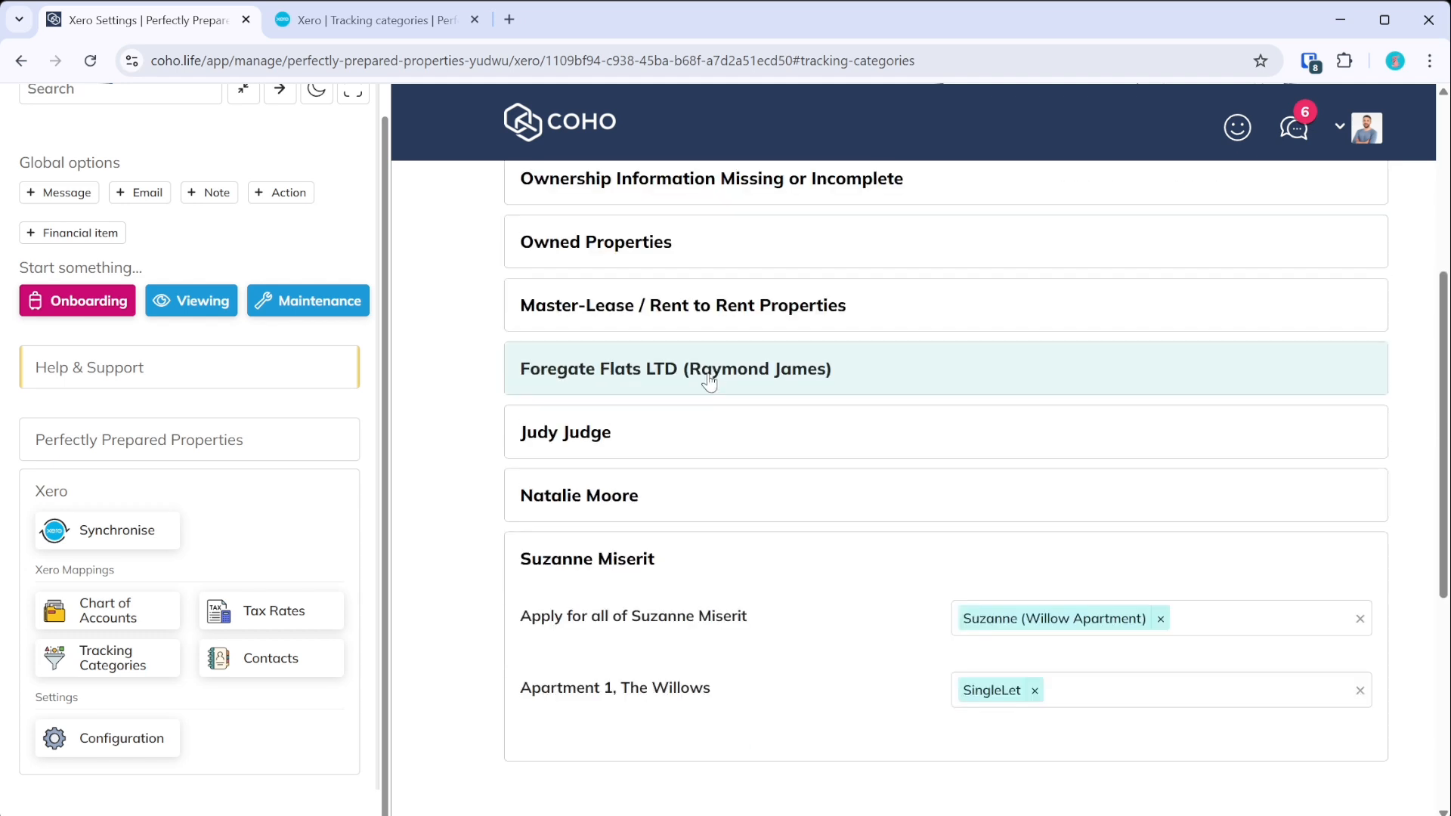
pyautogui.click(661, 556)
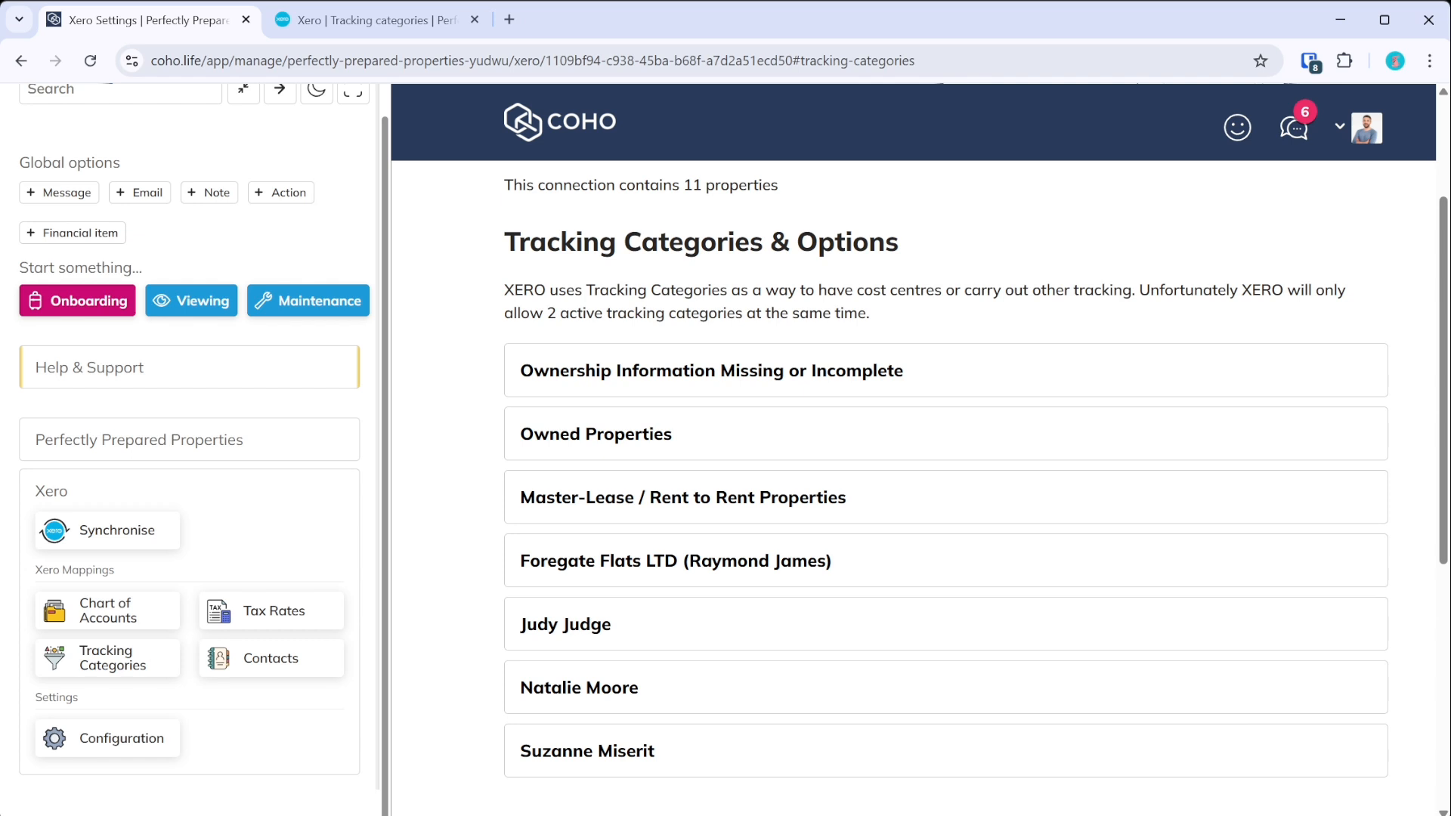
pyautogui.click(271, 658)
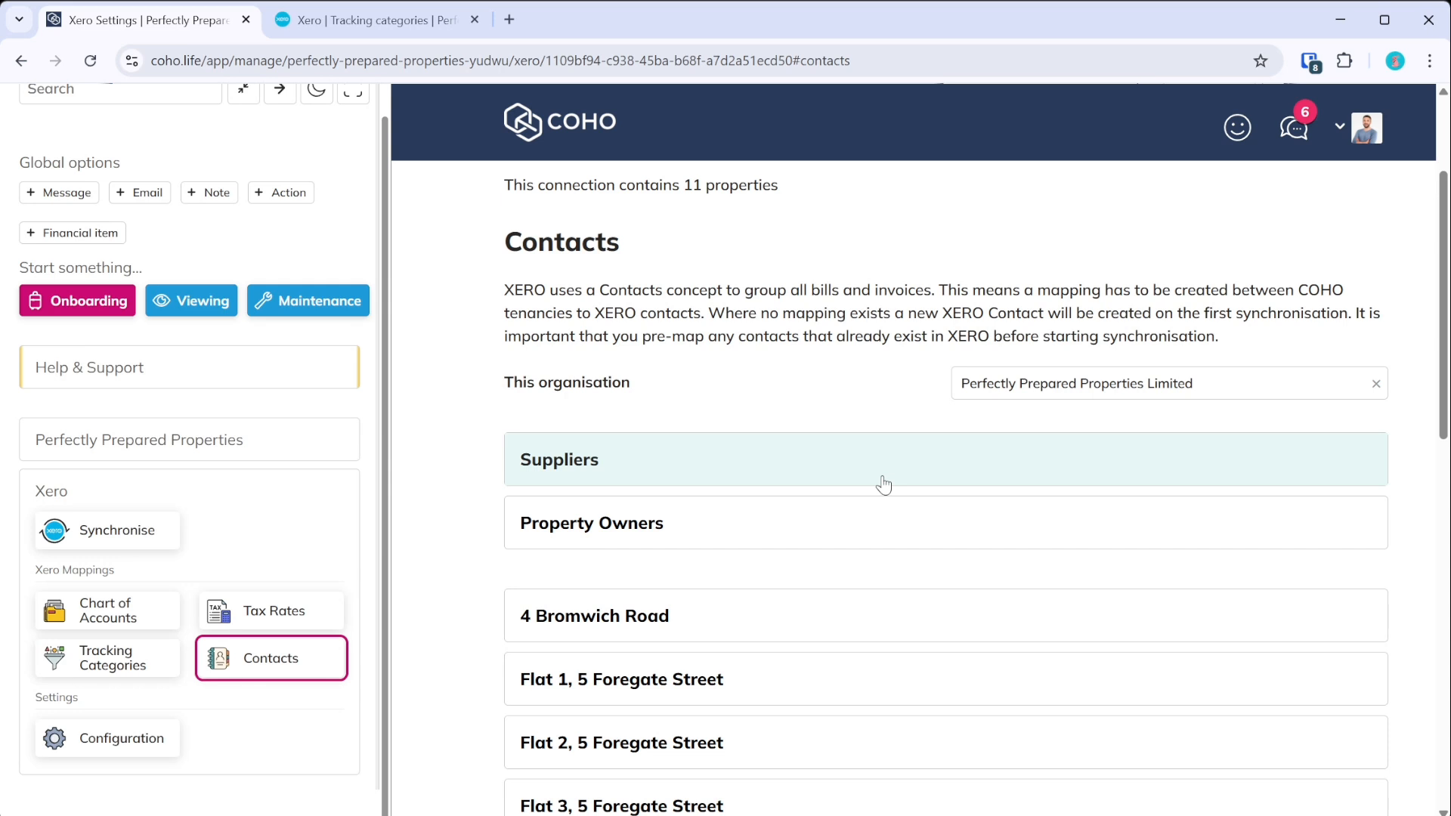
pyautogui.click(879, 473)
pyautogui.scroll(-2, 680, 453)
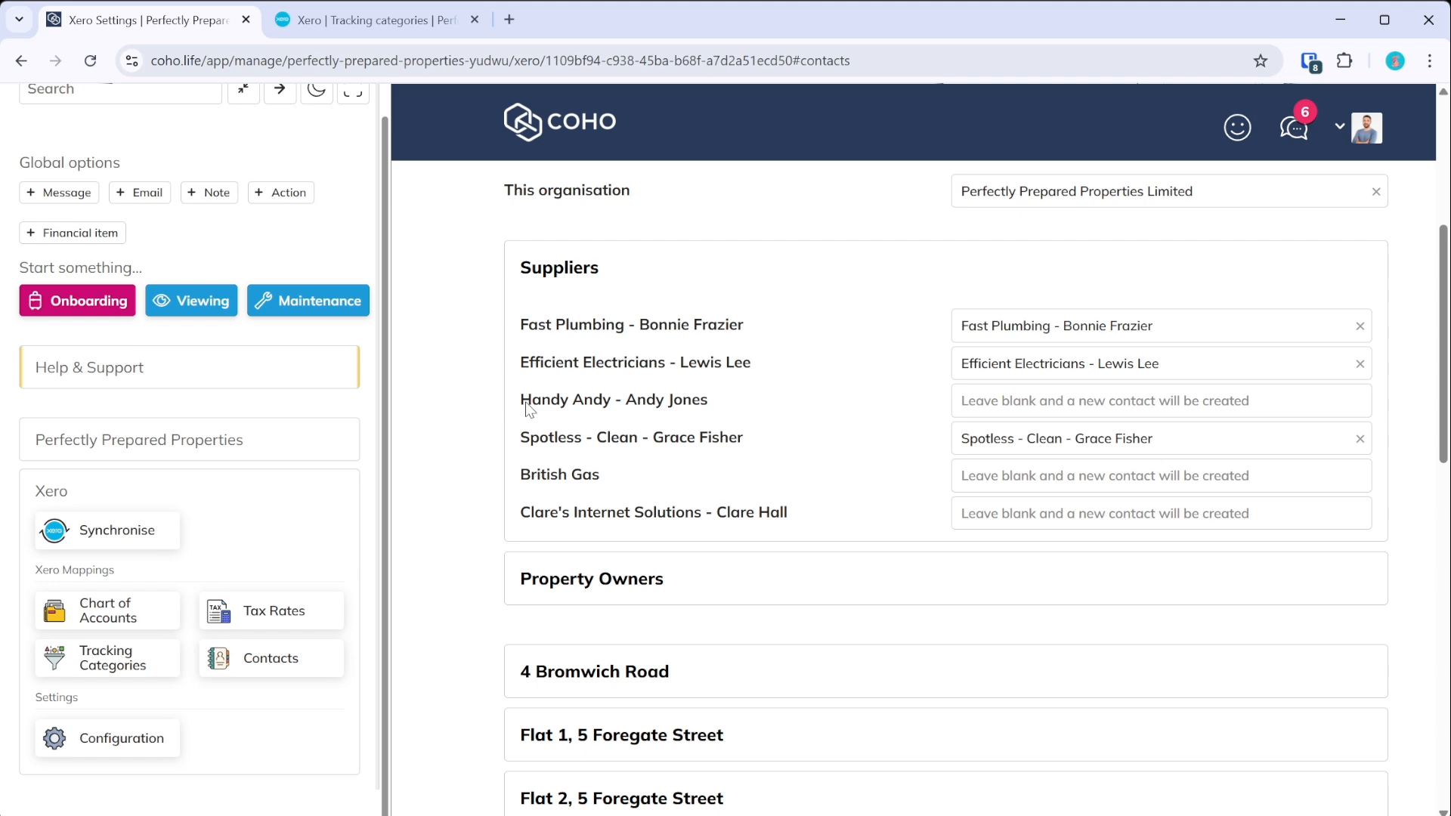
pyautogui.click(988, 402)
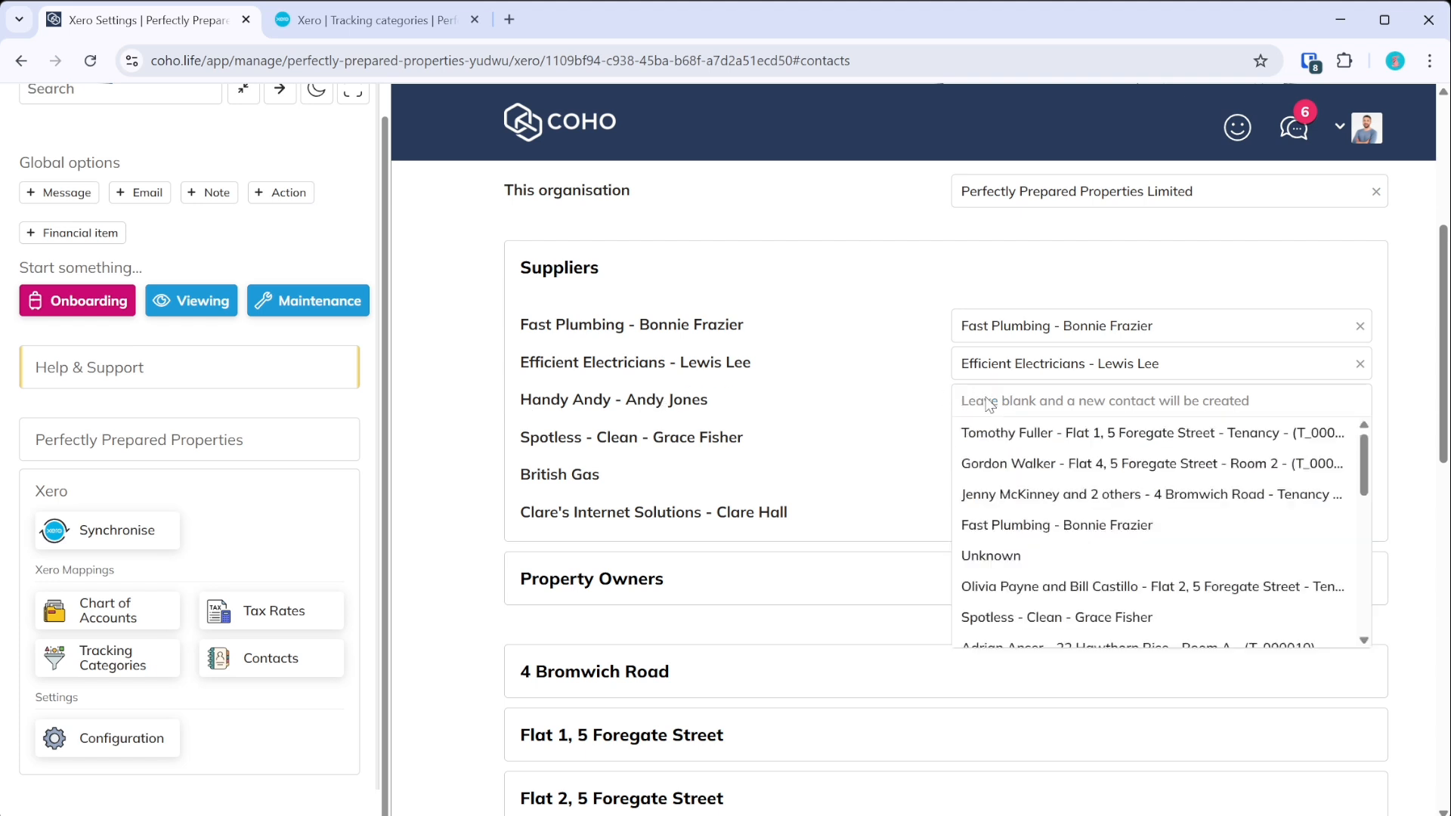
pyautogui.write('Ha')
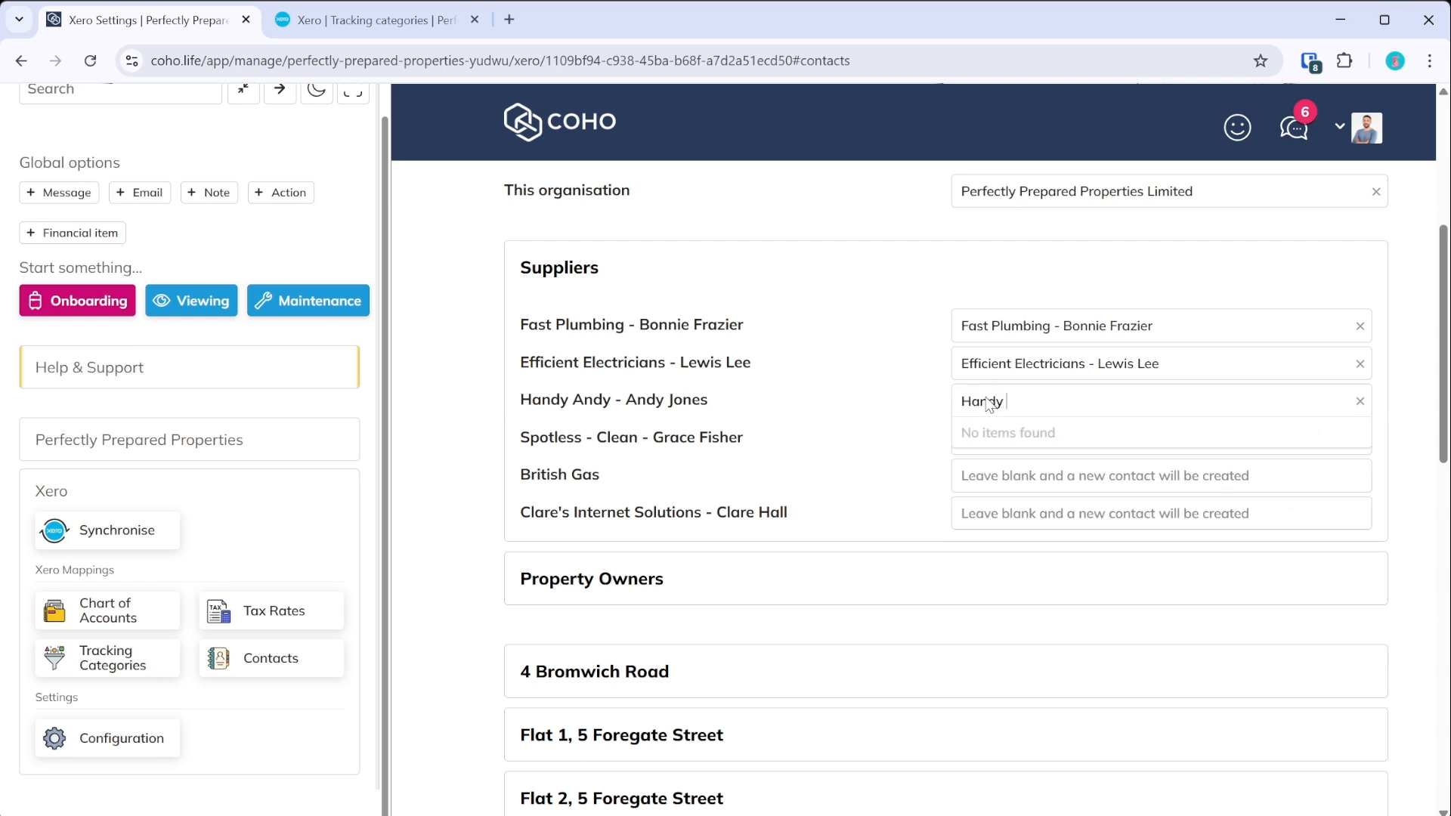
pyautogui.write('ndy')
pyautogui.click(1360, 402)
pyautogui.click(1408, 413)
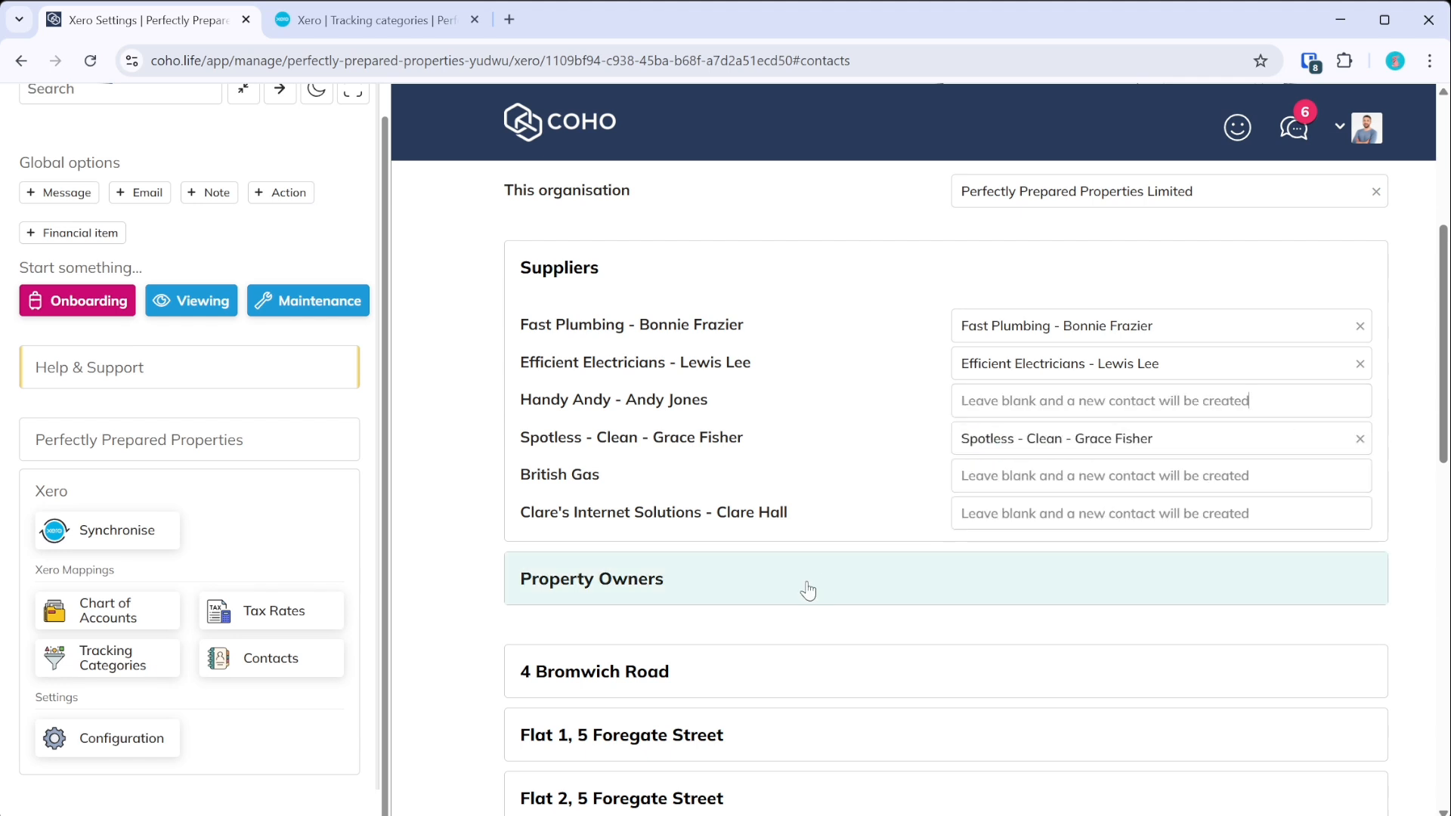
pyautogui.click(597, 270)
pyautogui.click(592, 333)
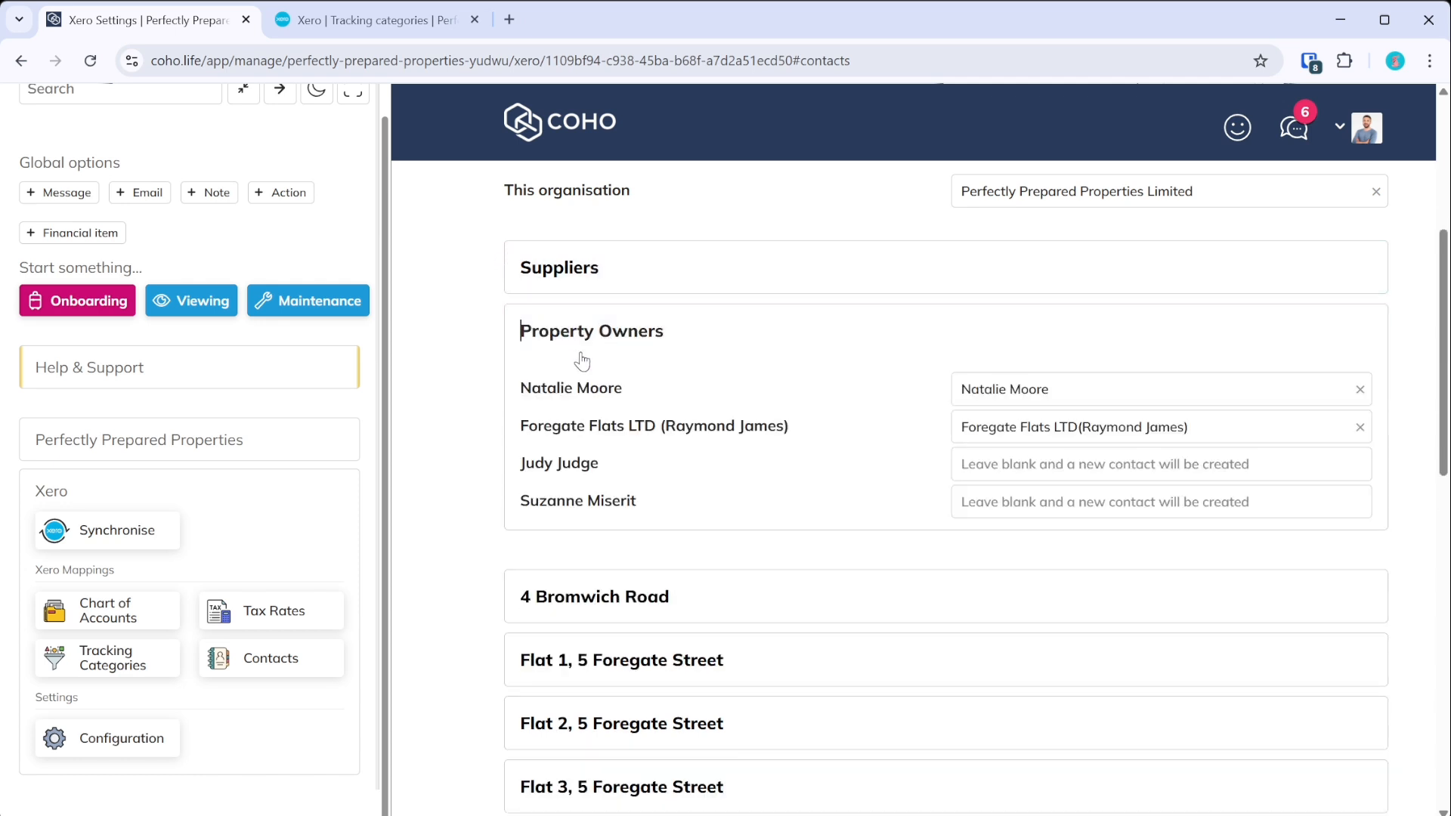
pyautogui.click(984, 503)
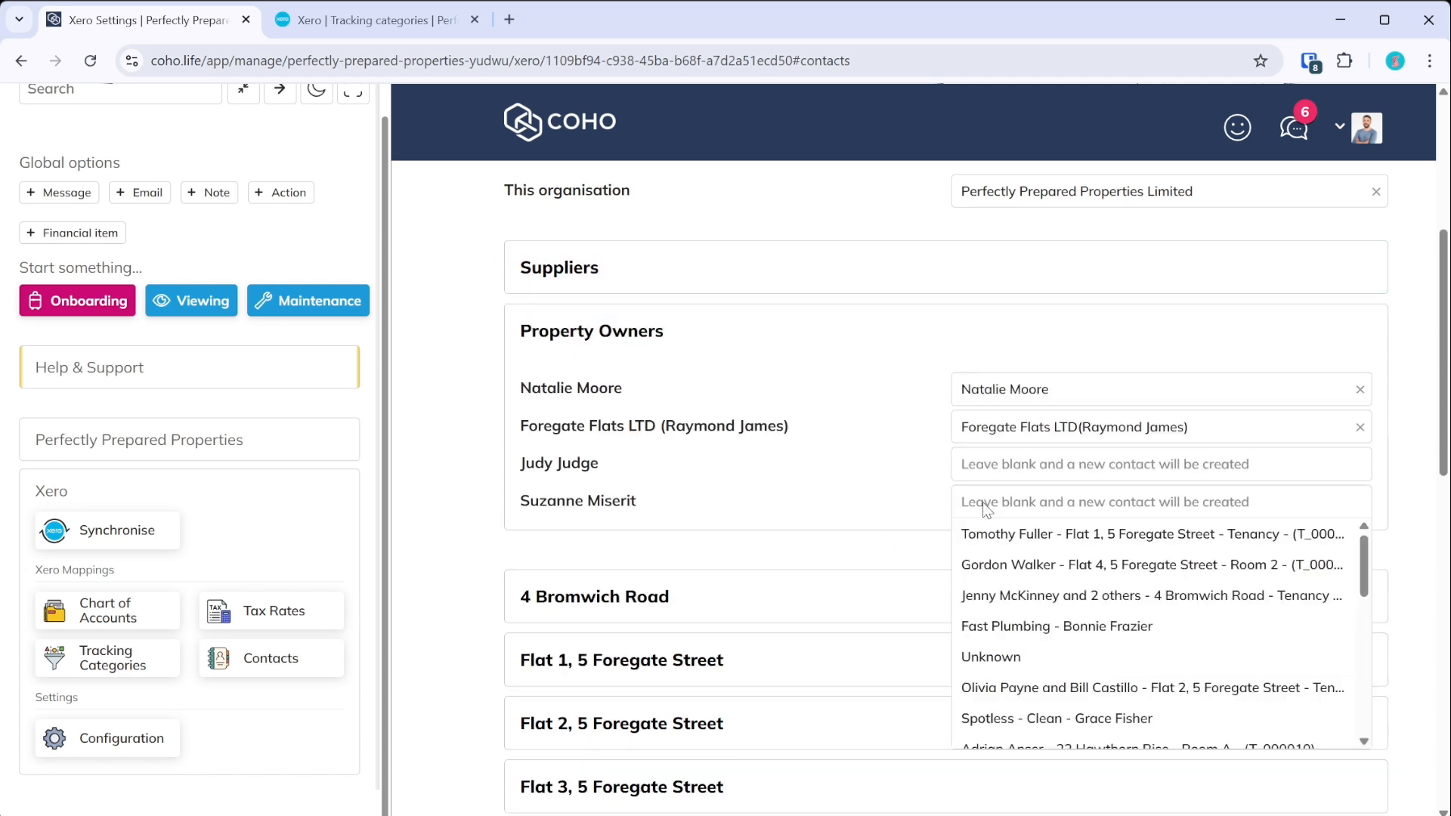
pyautogui.write('suzan')
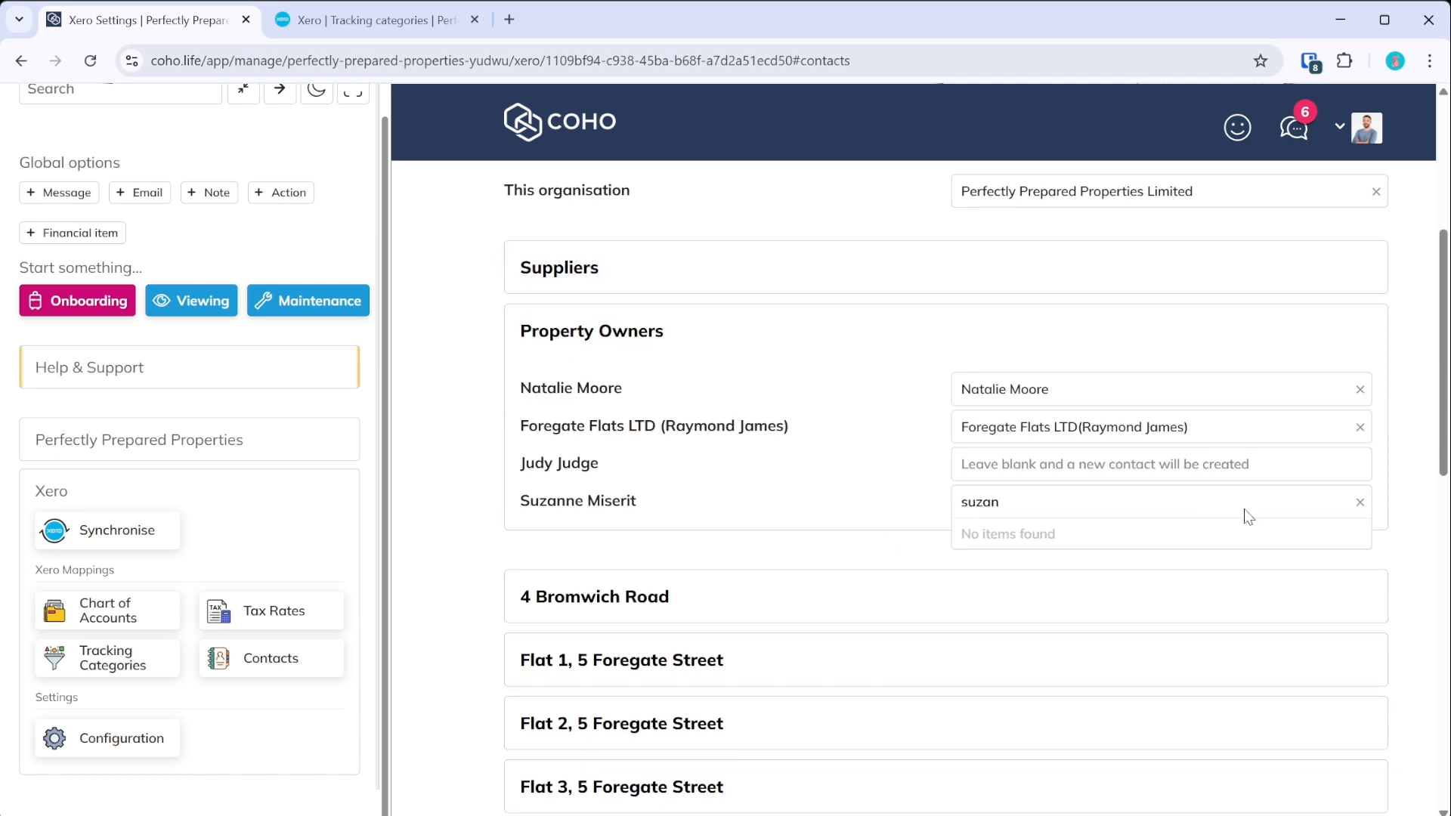
pyautogui.click(1359, 502)
pyautogui.click(911, 561)
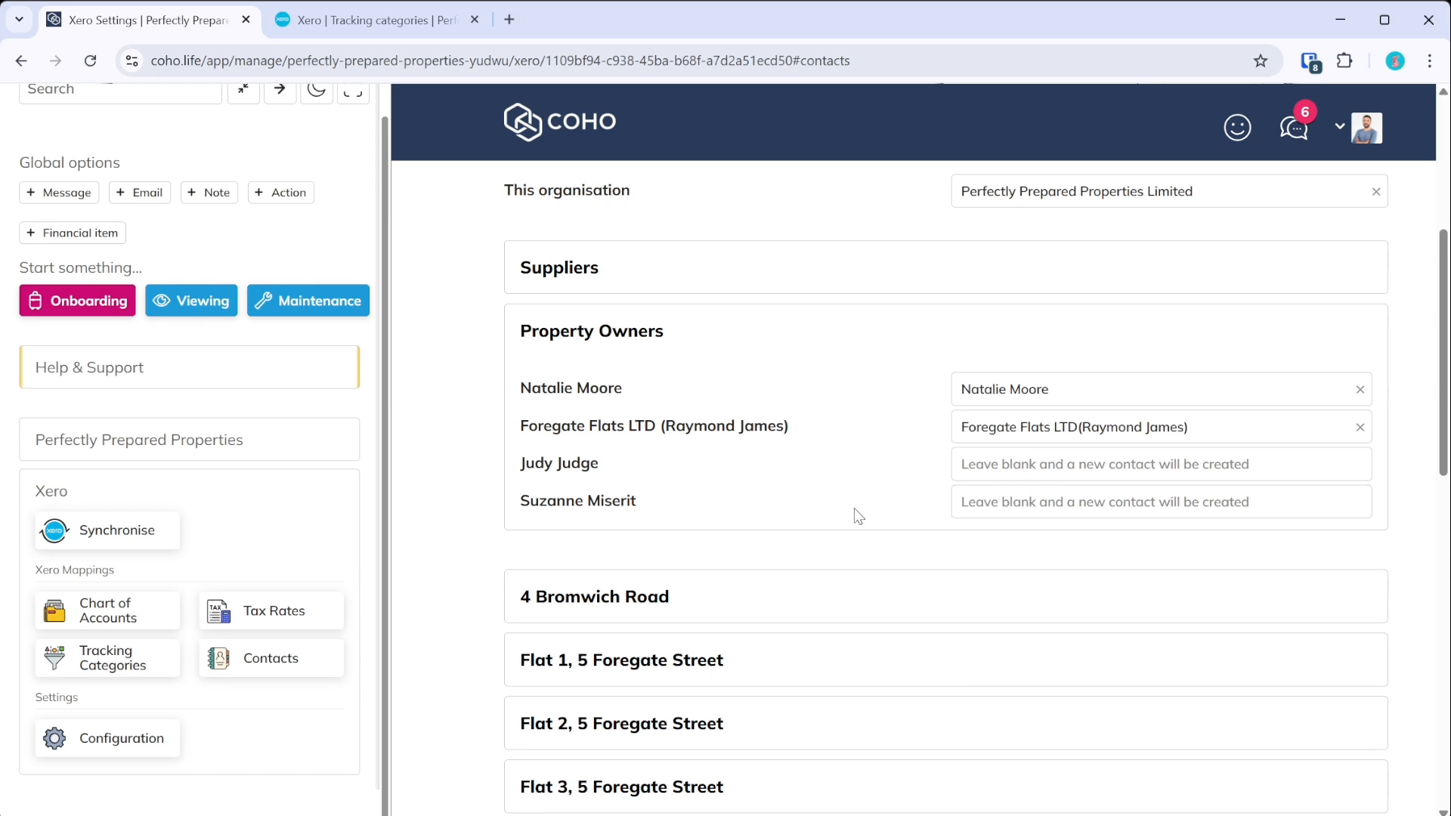
pyautogui.click(695, 349)
pyautogui.scroll(-4, 665, 499)
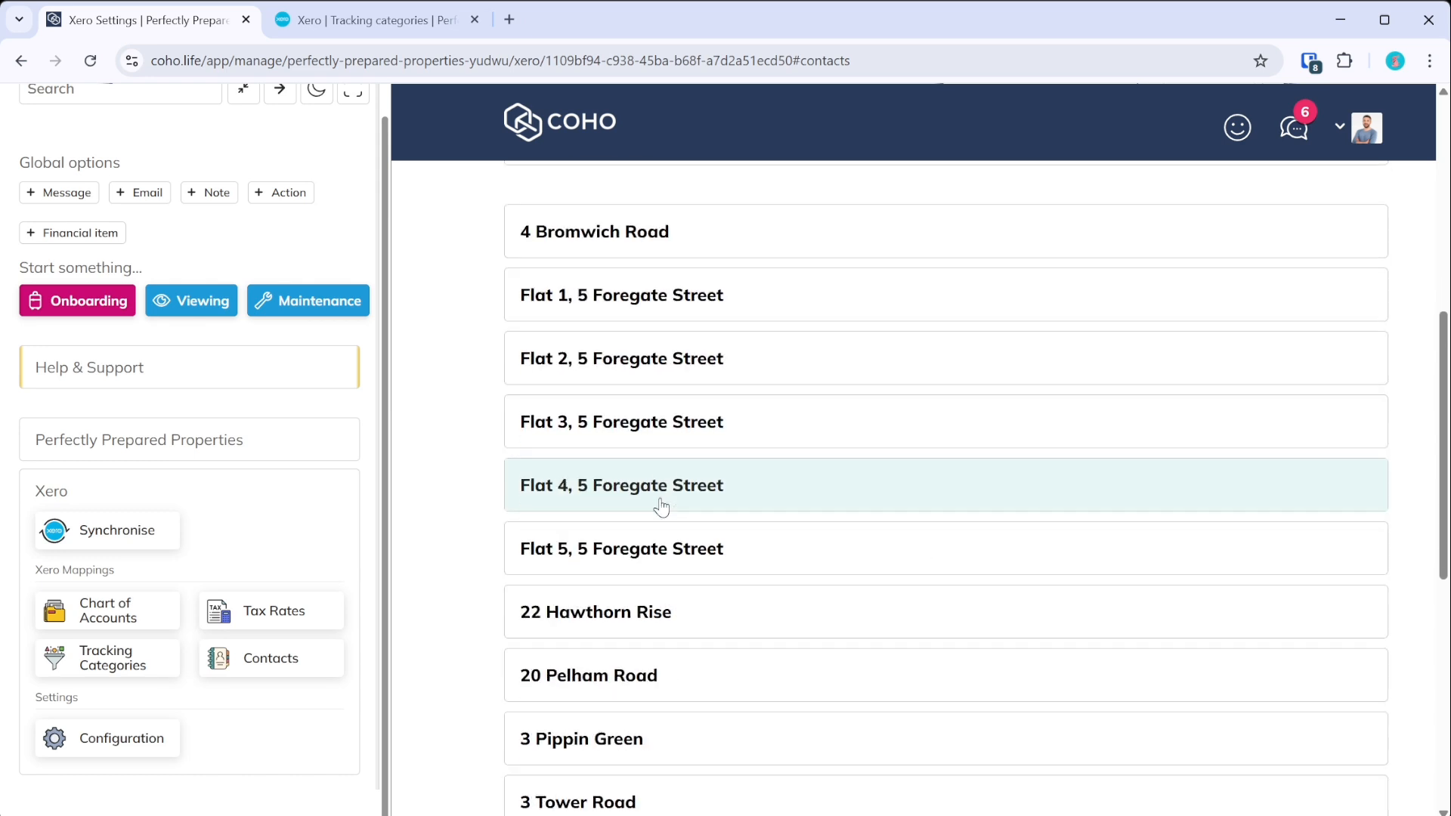
pyautogui.scroll(-1, 680, 363)
pyautogui.click(677, 434)
pyautogui.scroll(-6, 657, 468)
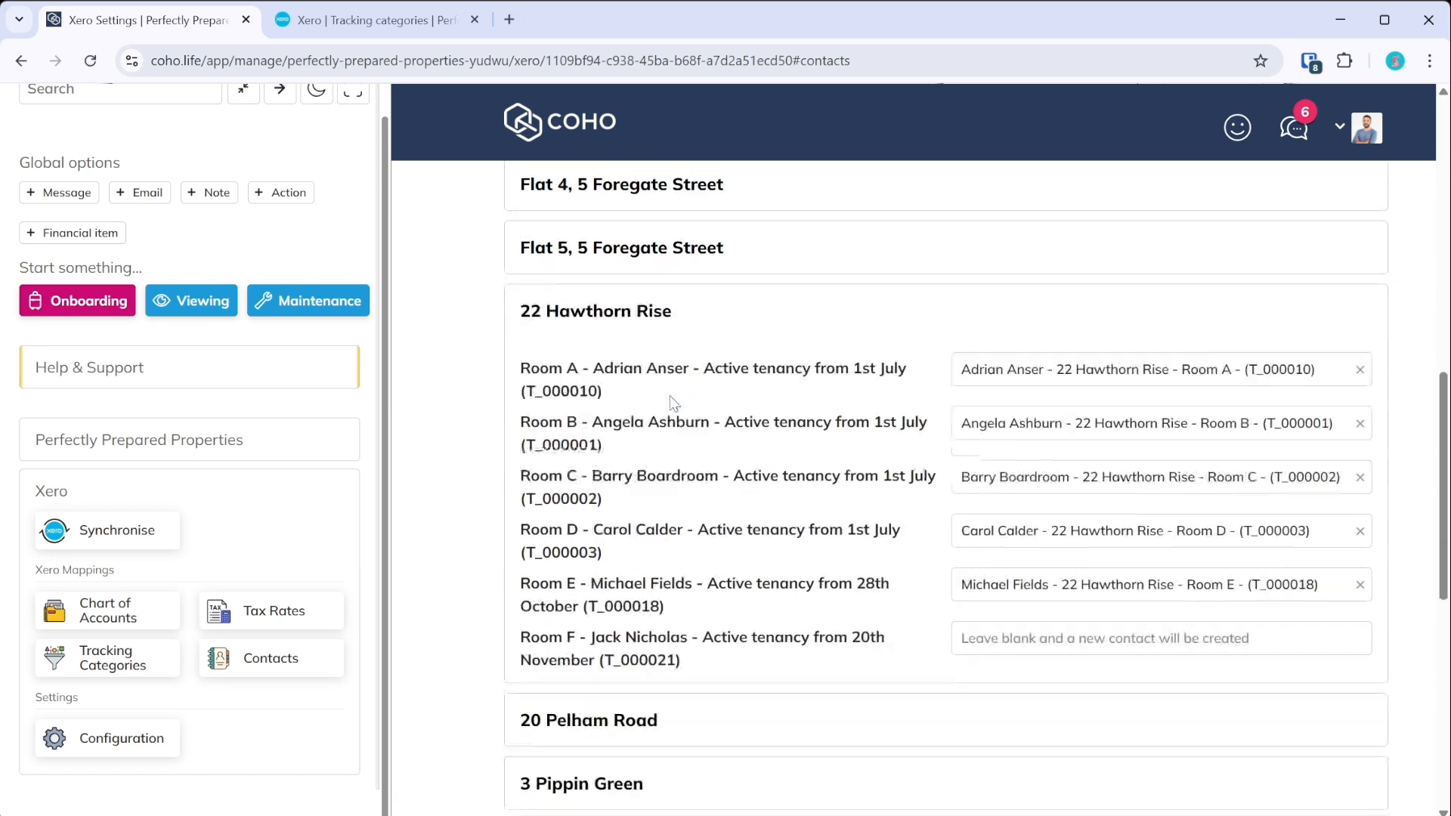
pyautogui.click(636, 453)
pyautogui.scroll(-2, 637, 473)
pyautogui.click(638, 435)
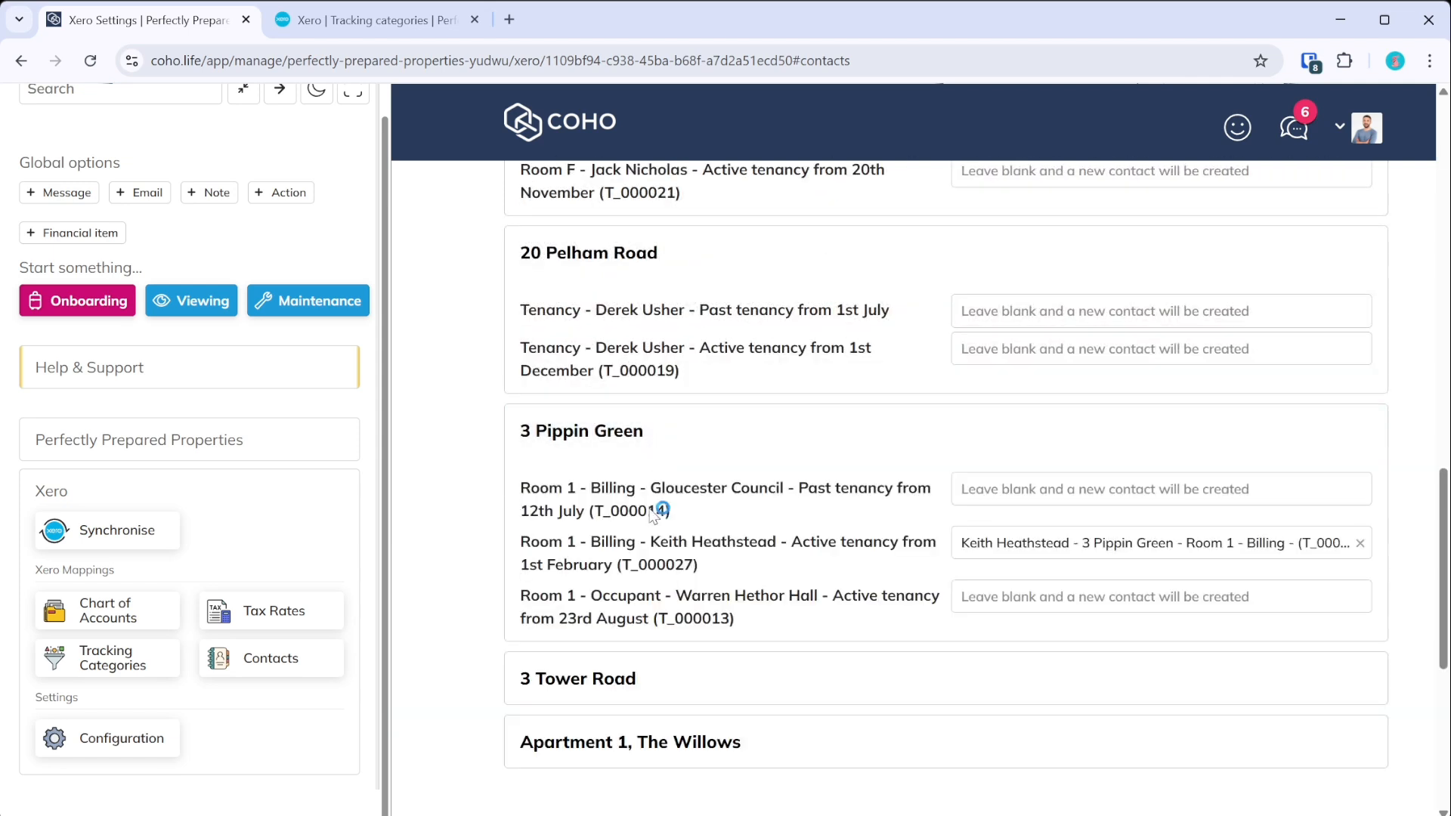
pyautogui.click(640, 737)
pyautogui.scroll(-5, 640, 733)
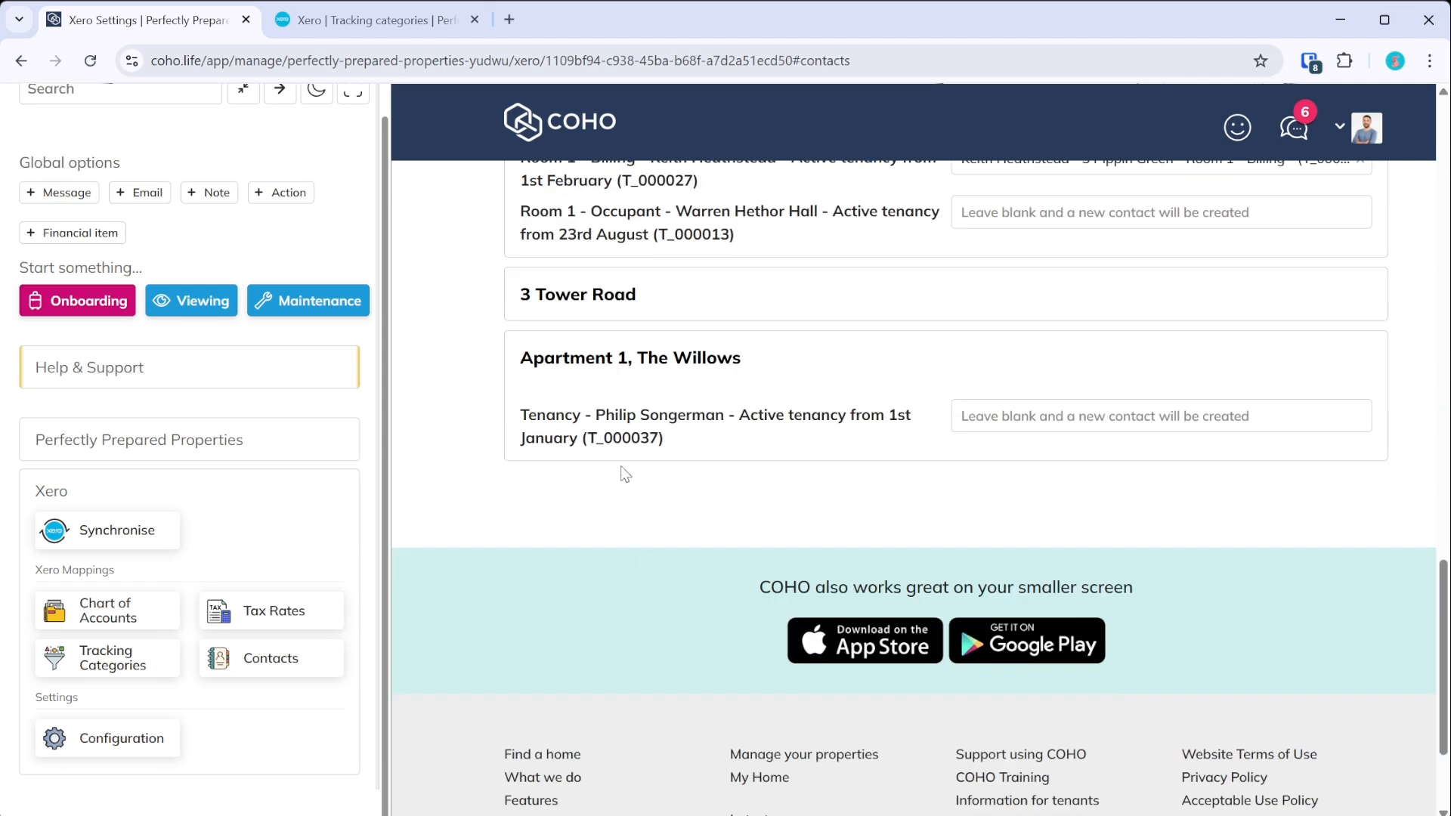
# - Search The Willows tenancy's contact choices for 'Ph', then clear the search and close the list unchosen
pyautogui.click(1090, 416)
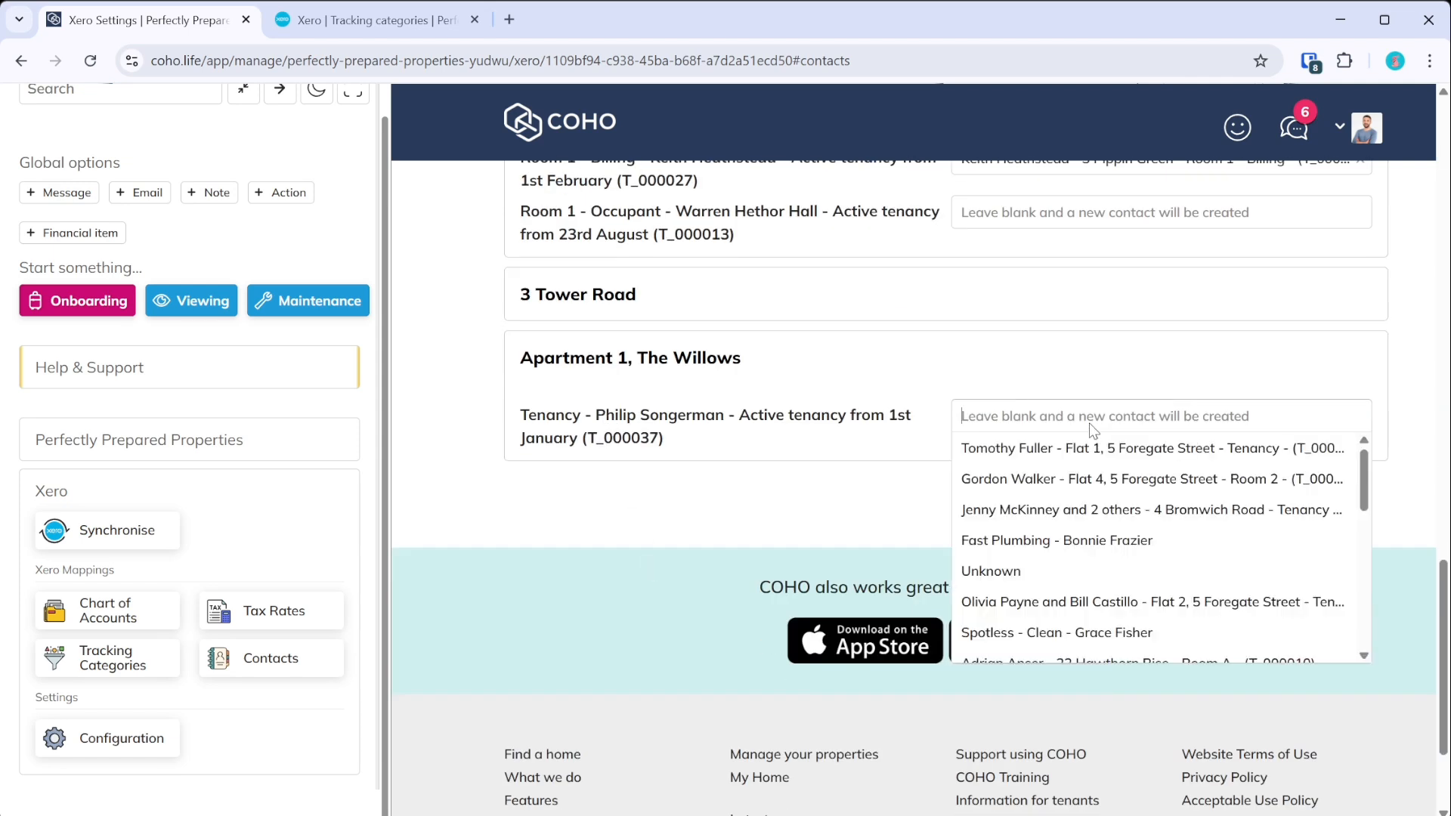
pyautogui.write('Phili')
pyautogui.hotkey('ctrl', 'a')
pyautogui.press('BackSpace')
pyautogui.click(775, 504)
pyautogui.scroll(4, 782, 497)
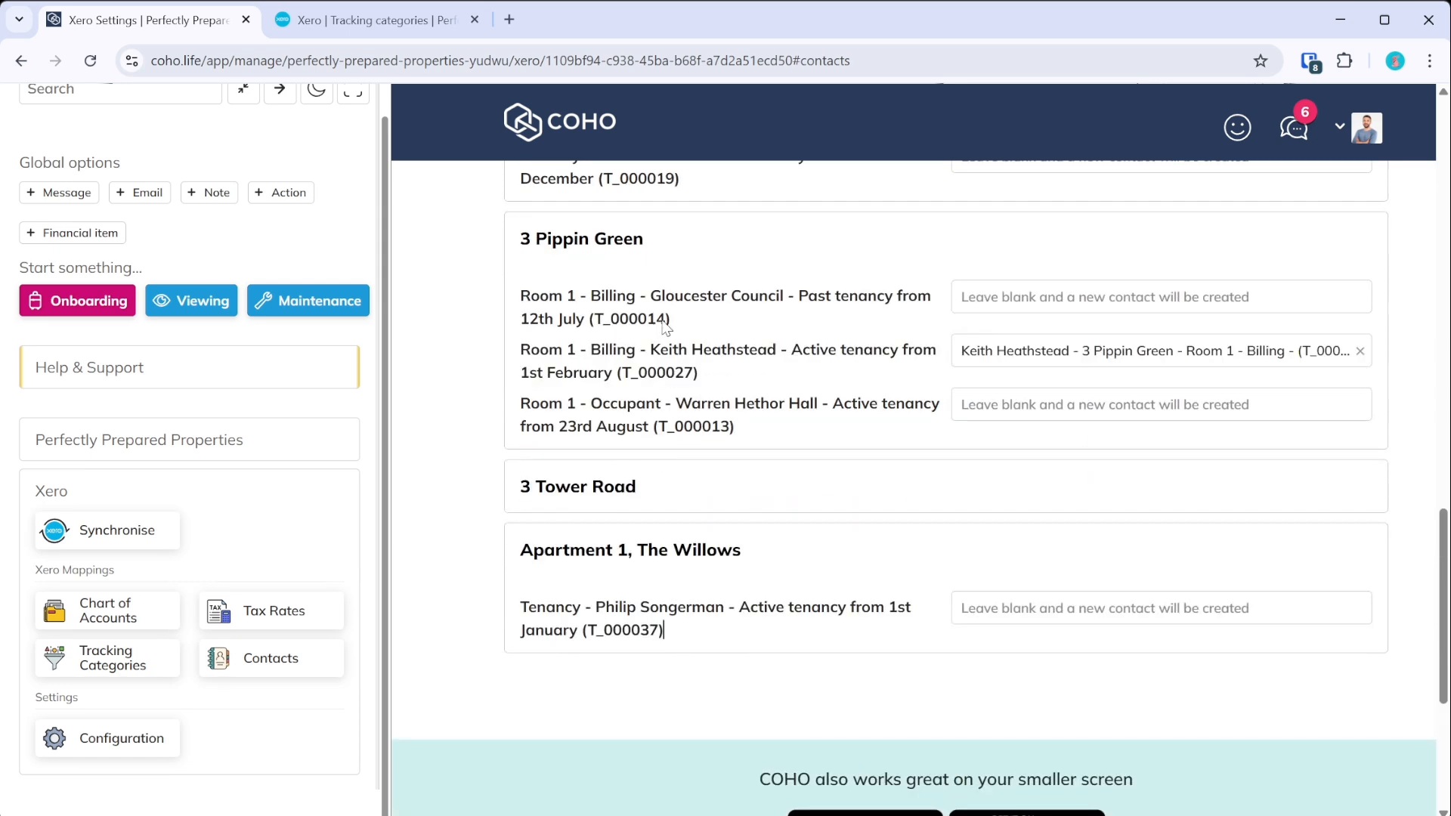
pyautogui.click(605, 263)
pyautogui.scroll(5, 635, 332)
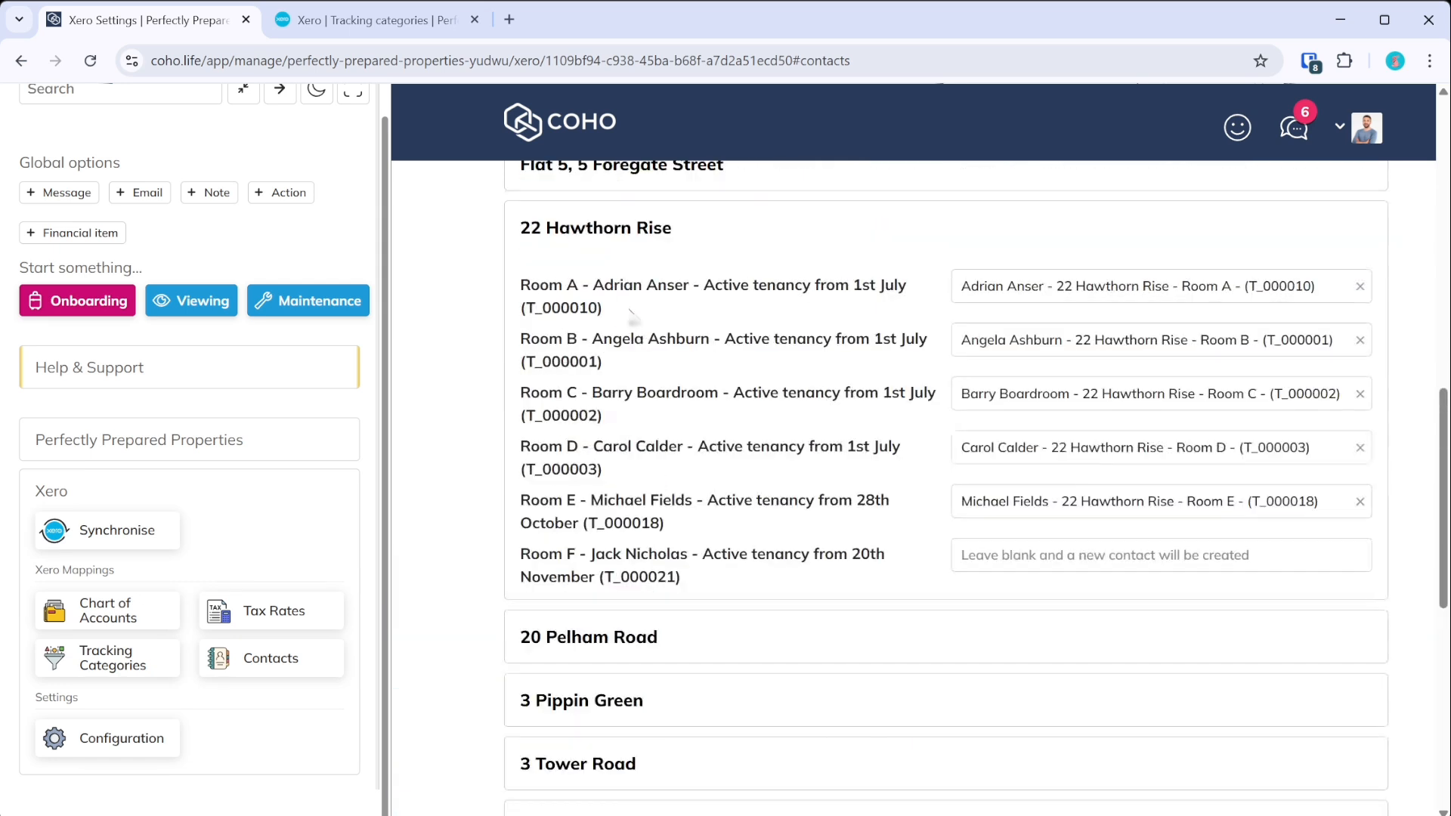
pyautogui.click(617, 229)
pyautogui.scroll(6, 648, 310)
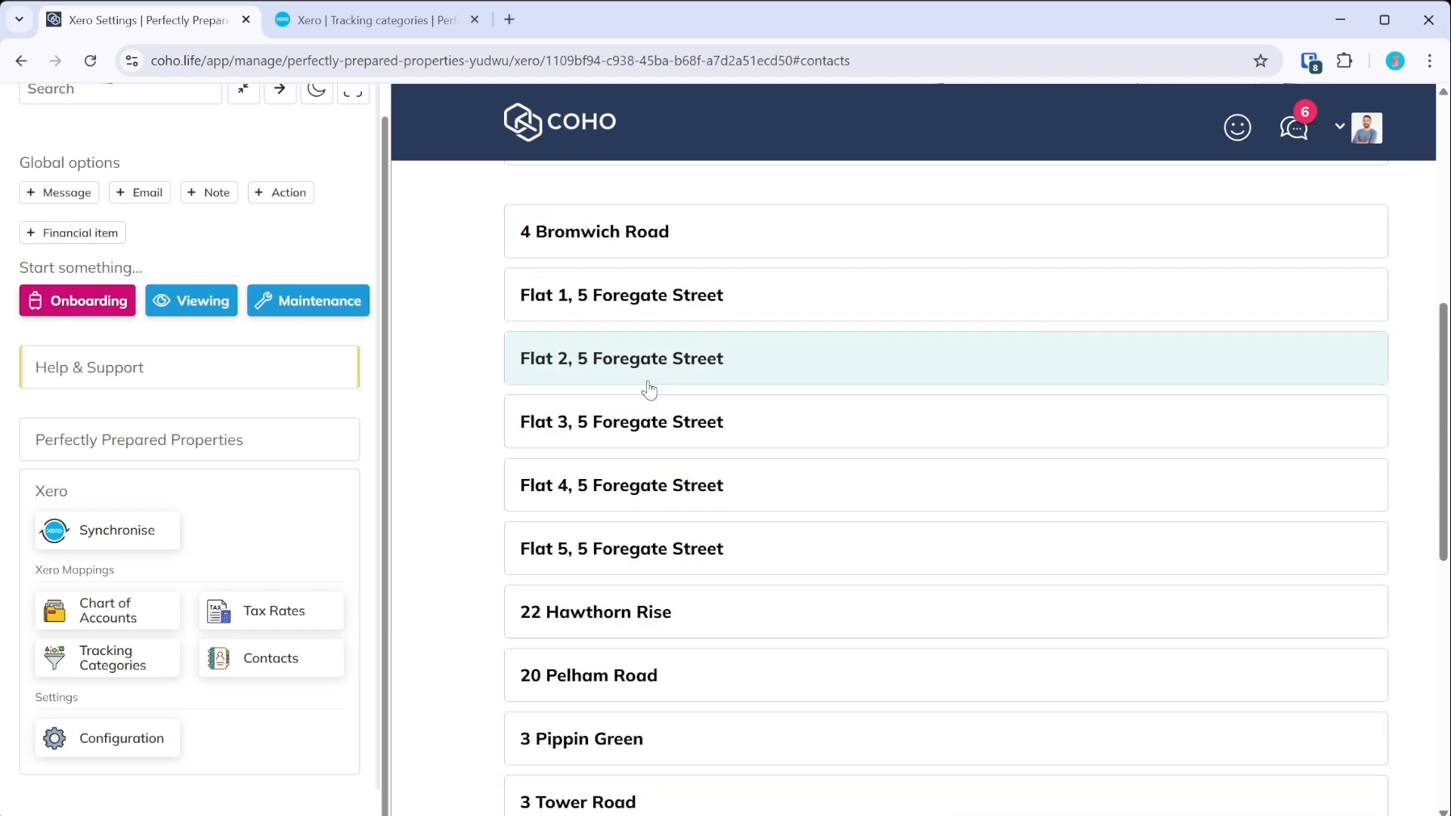
# - Map The Willows tenancy to the Unknown contact, then remove that mapping with the ×
pyautogui.scroll(-6, 811, 415)
pyautogui.click(1174, 540)
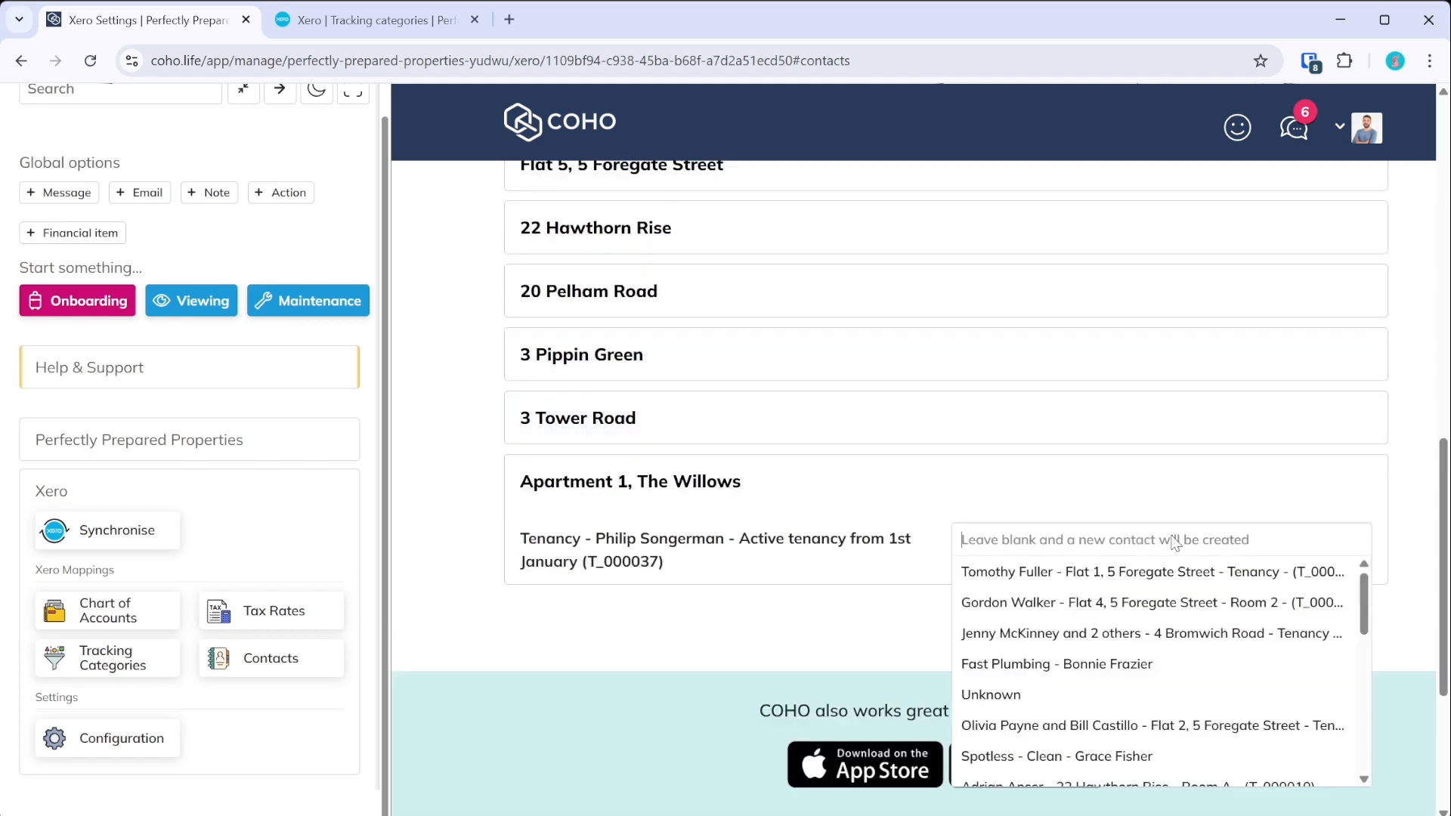
pyautogui.write('Unk')
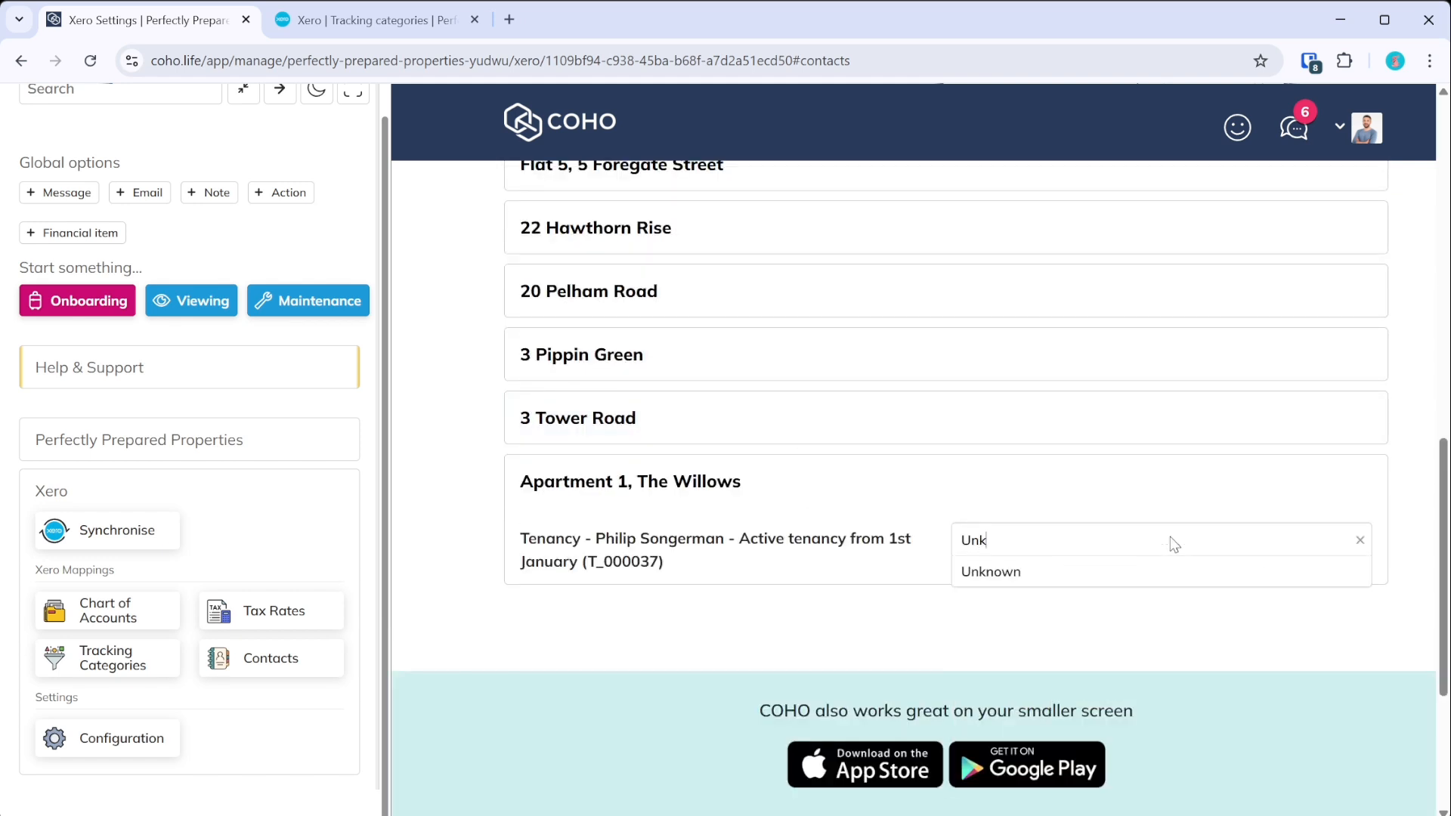
pyautogui.click(1072, 582)
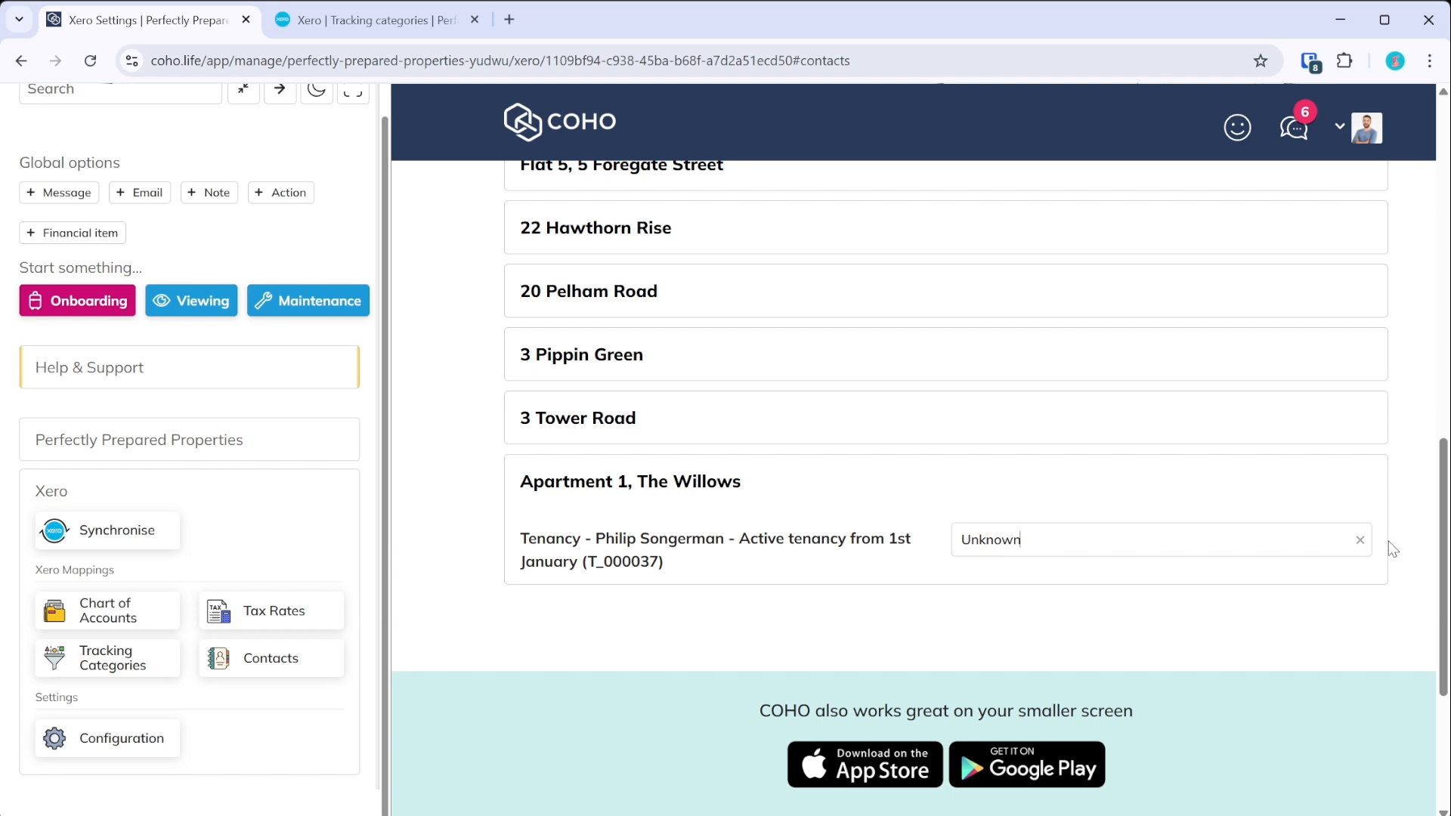
pyautogui.click(1360, 540)
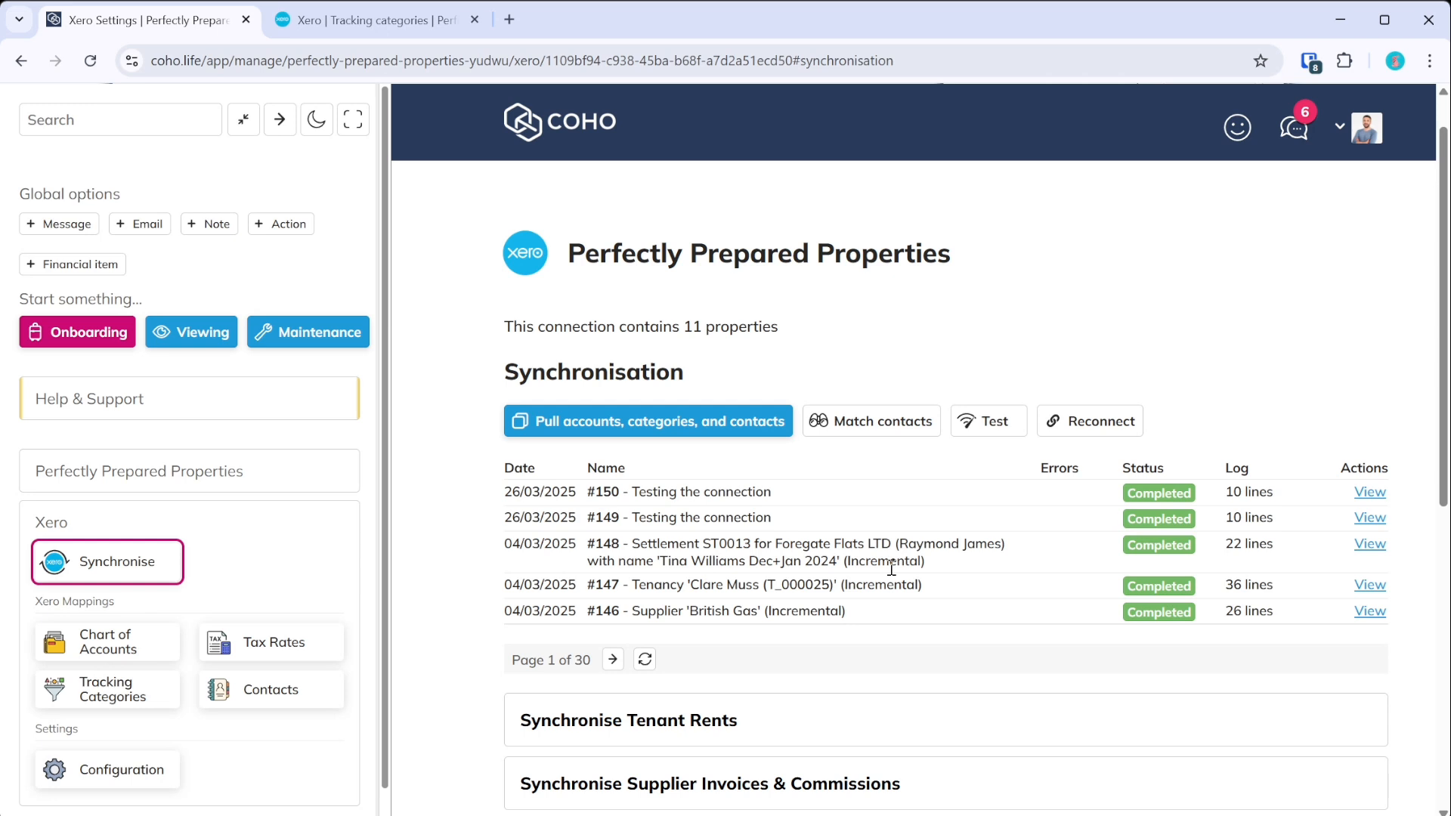
# - Open Synchronise Tenant Rents and choose 'All tenancies for this XERO connection'
pyautogui.click(782, 710)
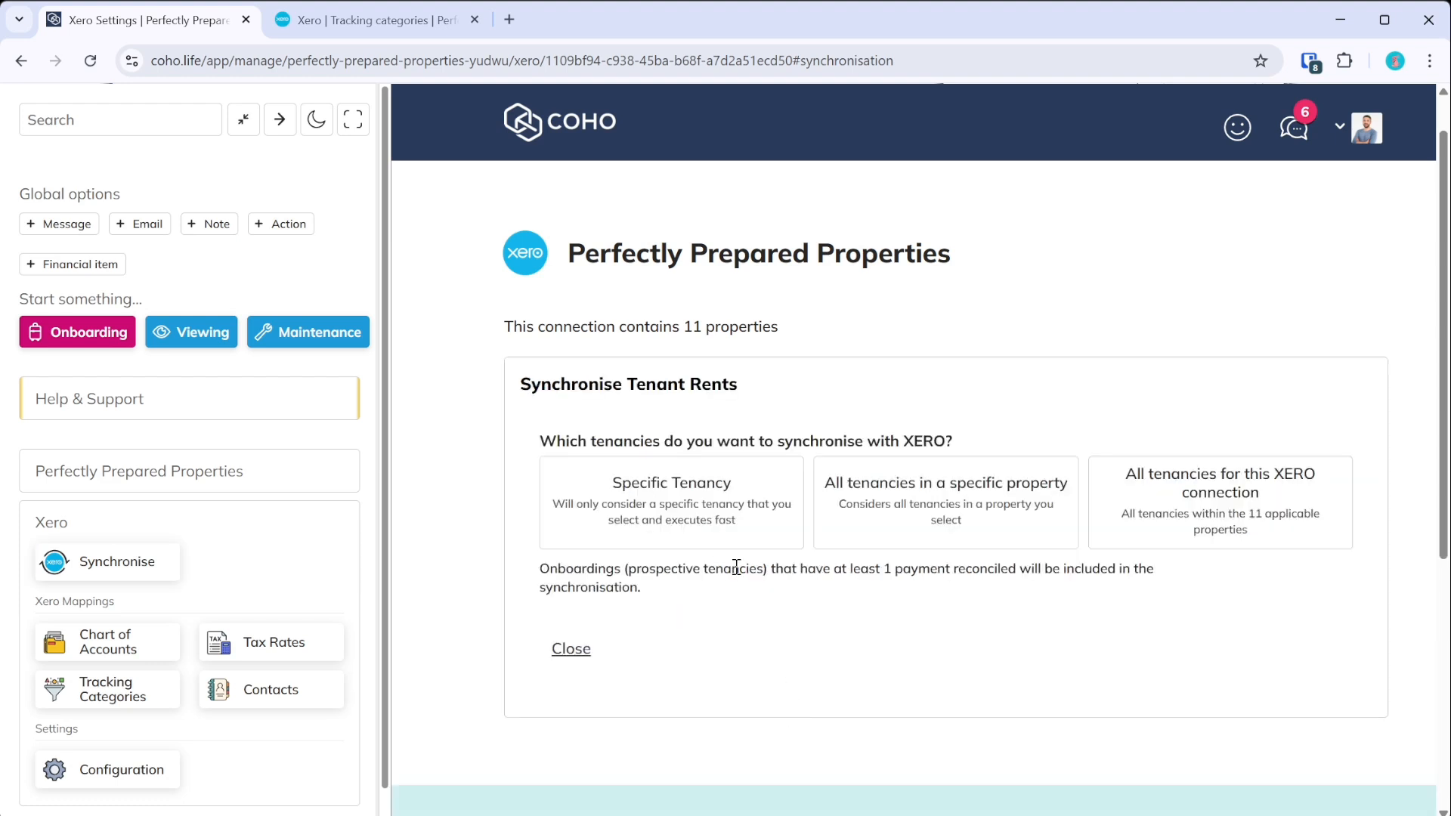
pyautogui.click(1205, 512)
pyautogui.scroll(-3, 1207, 514)
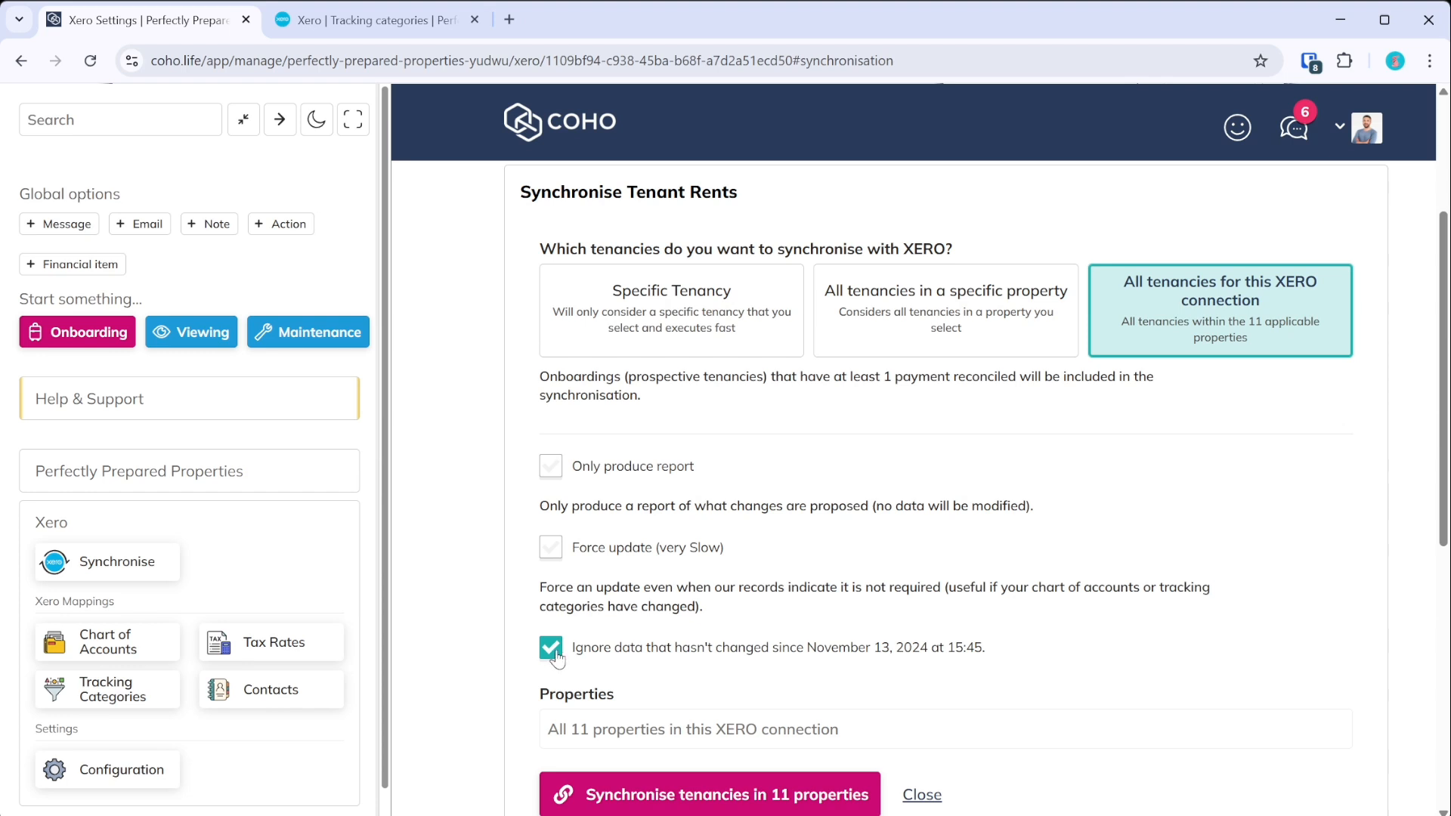
# - Sync only Apartment 1, The Willows' tenancies to Xero, ignoring unchanged data, and view the run's log
pyautogui.click(908, 337)
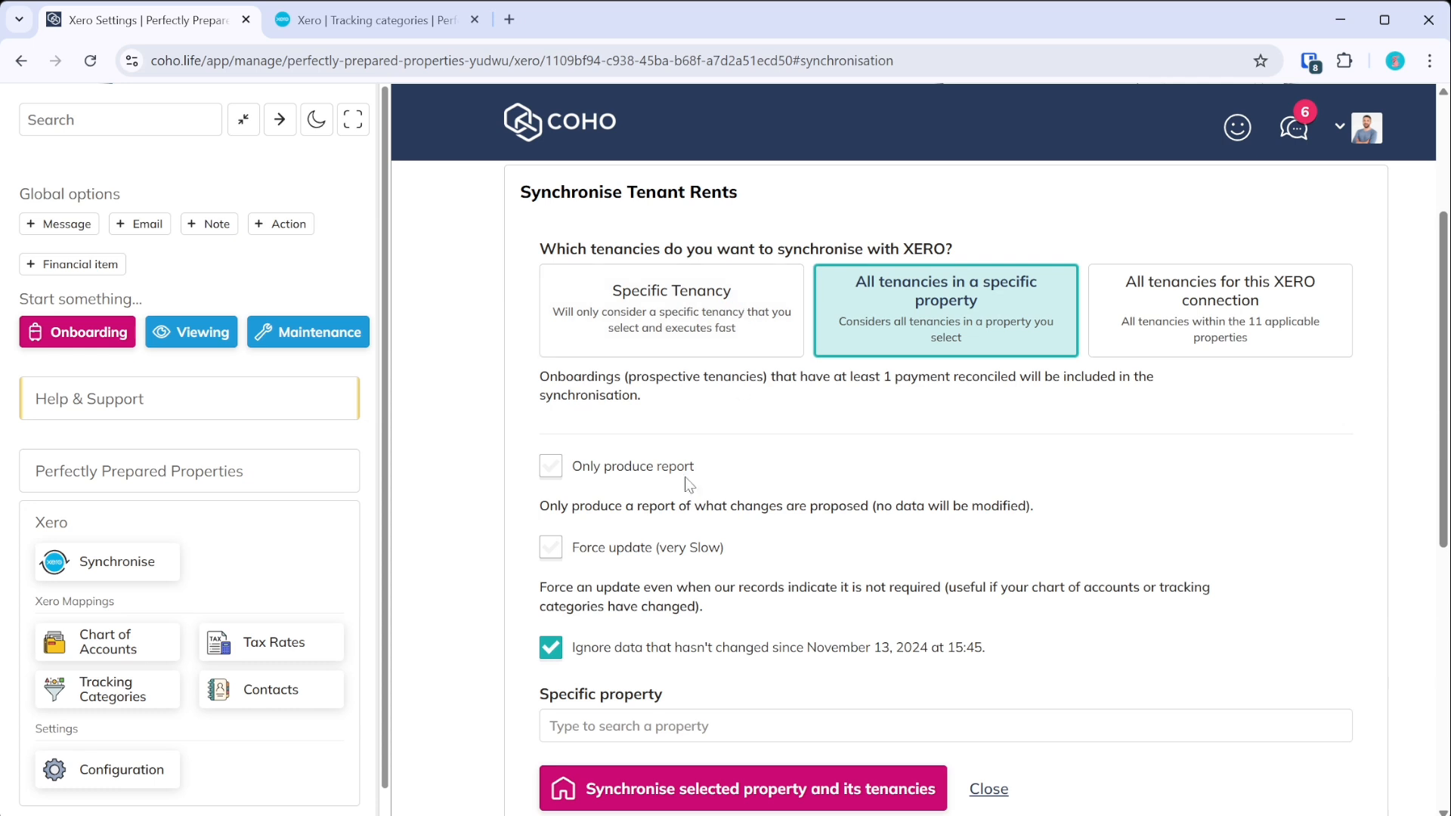
pyautogui.click(618, 726)
pyautogui.scroll(-3, 650, 665)
pyautogui.click(654, 693)
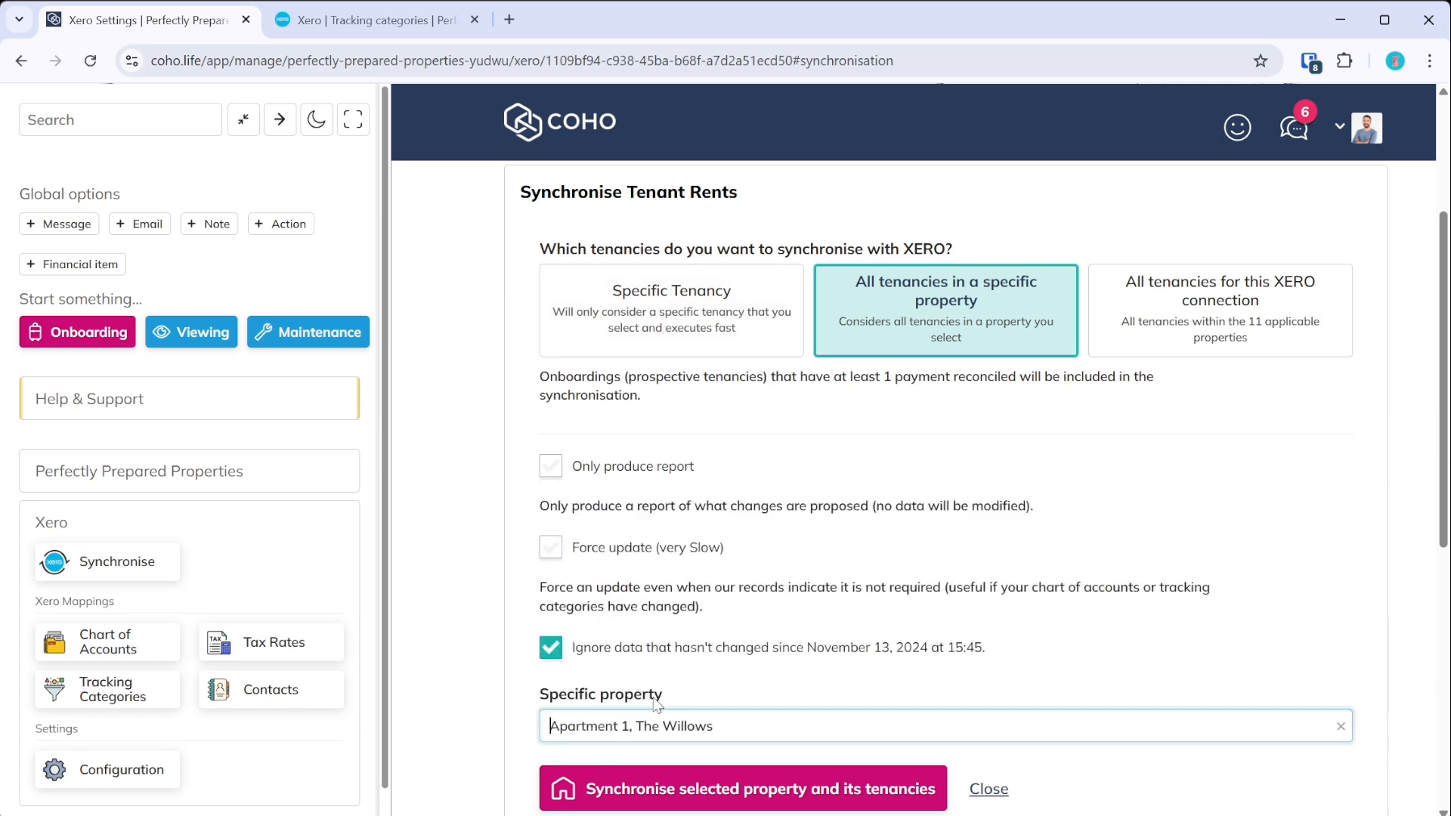
pyautogui.click(659, 642)
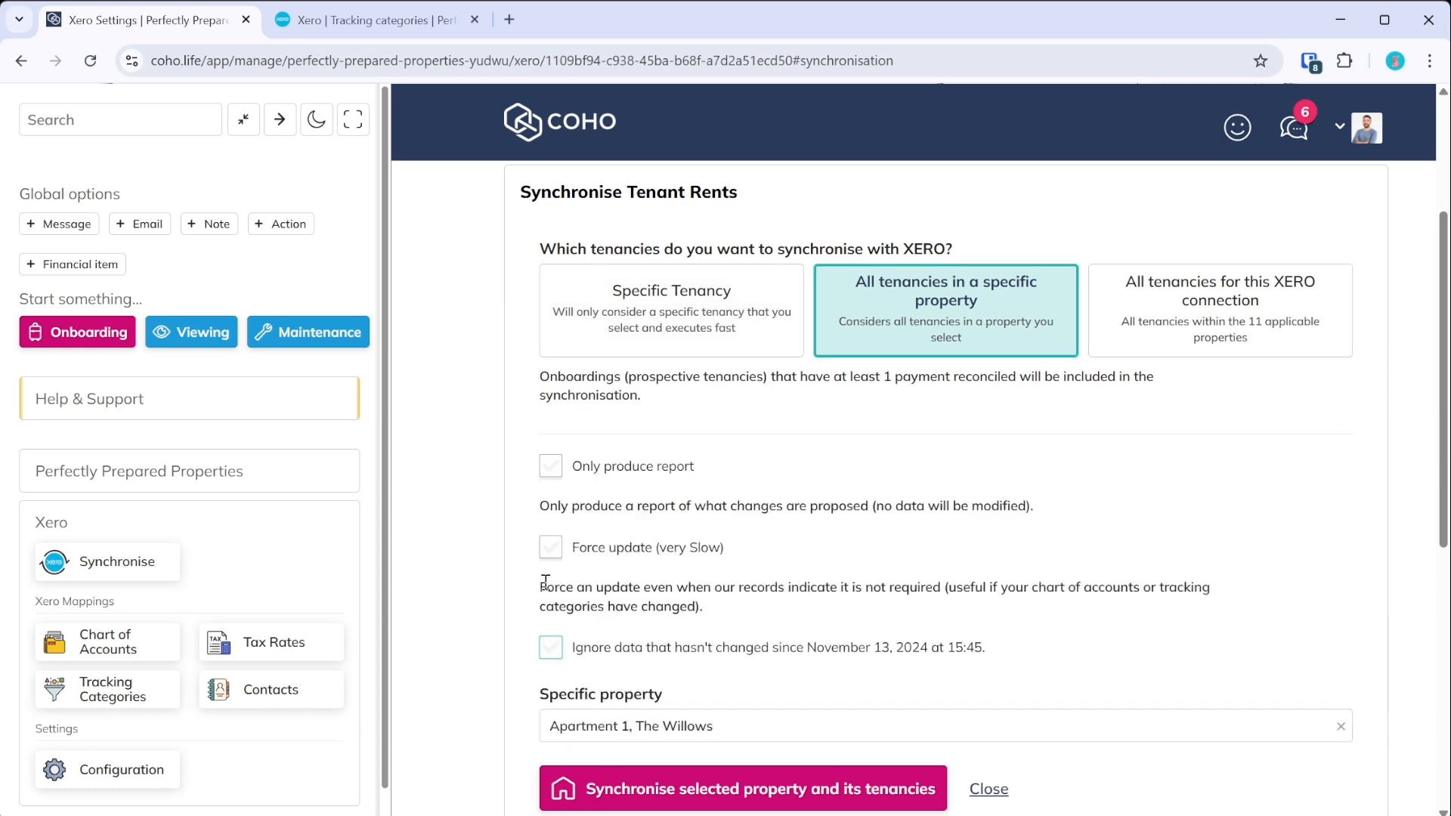
pyautogui.scroll(-3, 599, 660)
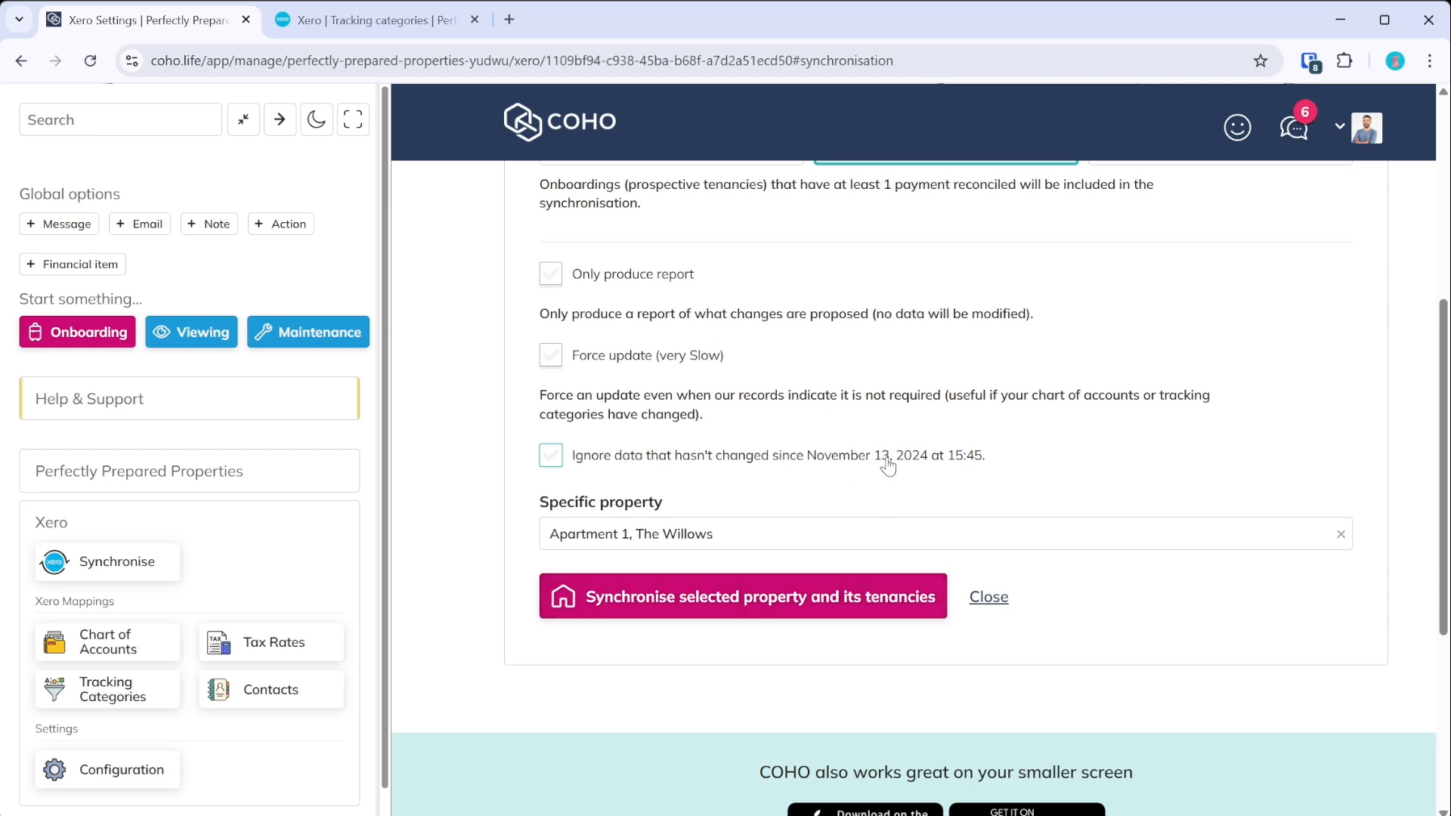
pyautogui.click(755, 460)
pyautogui.click(683, 601)
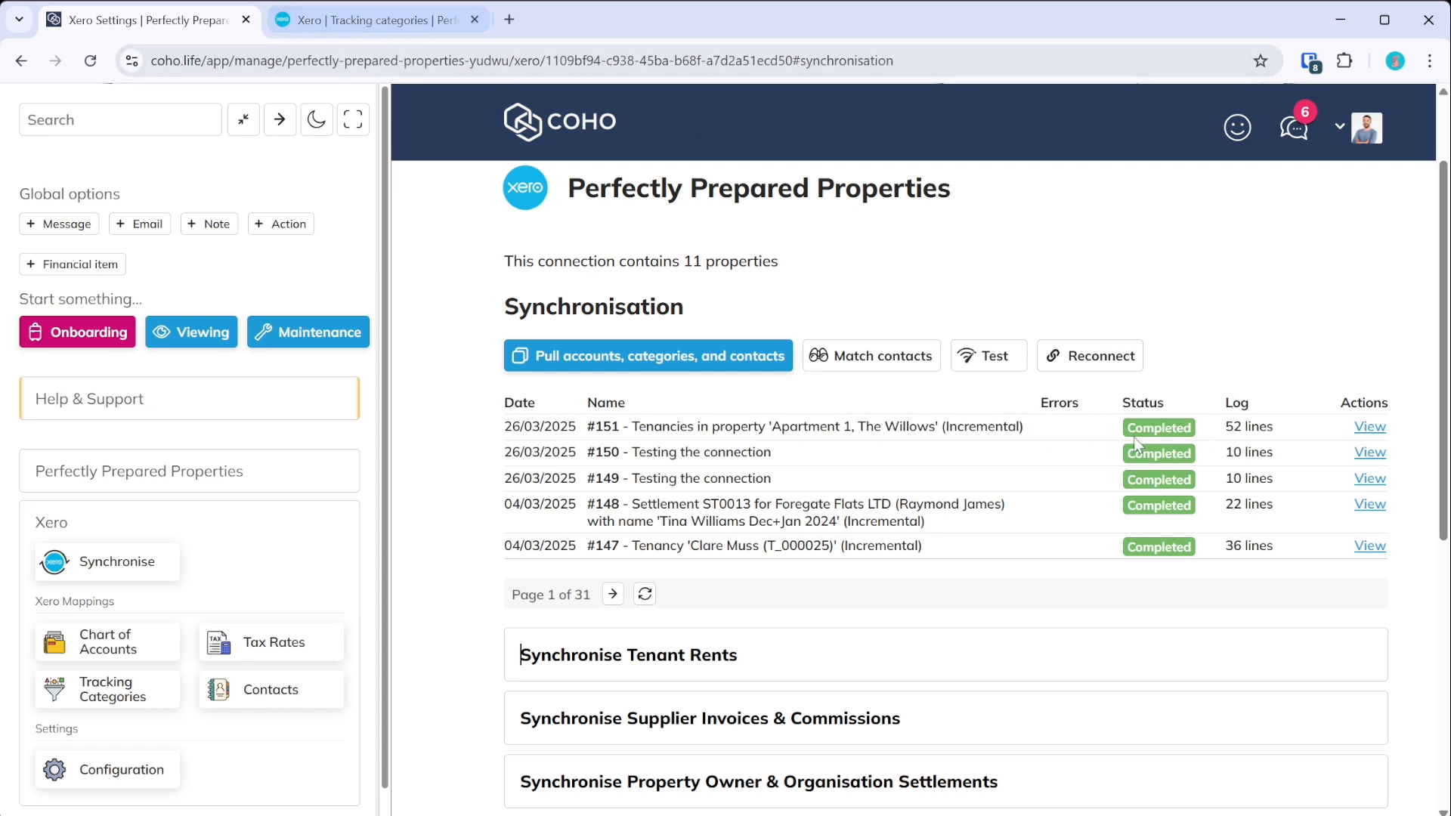
pyautogui.click(1370, 428)
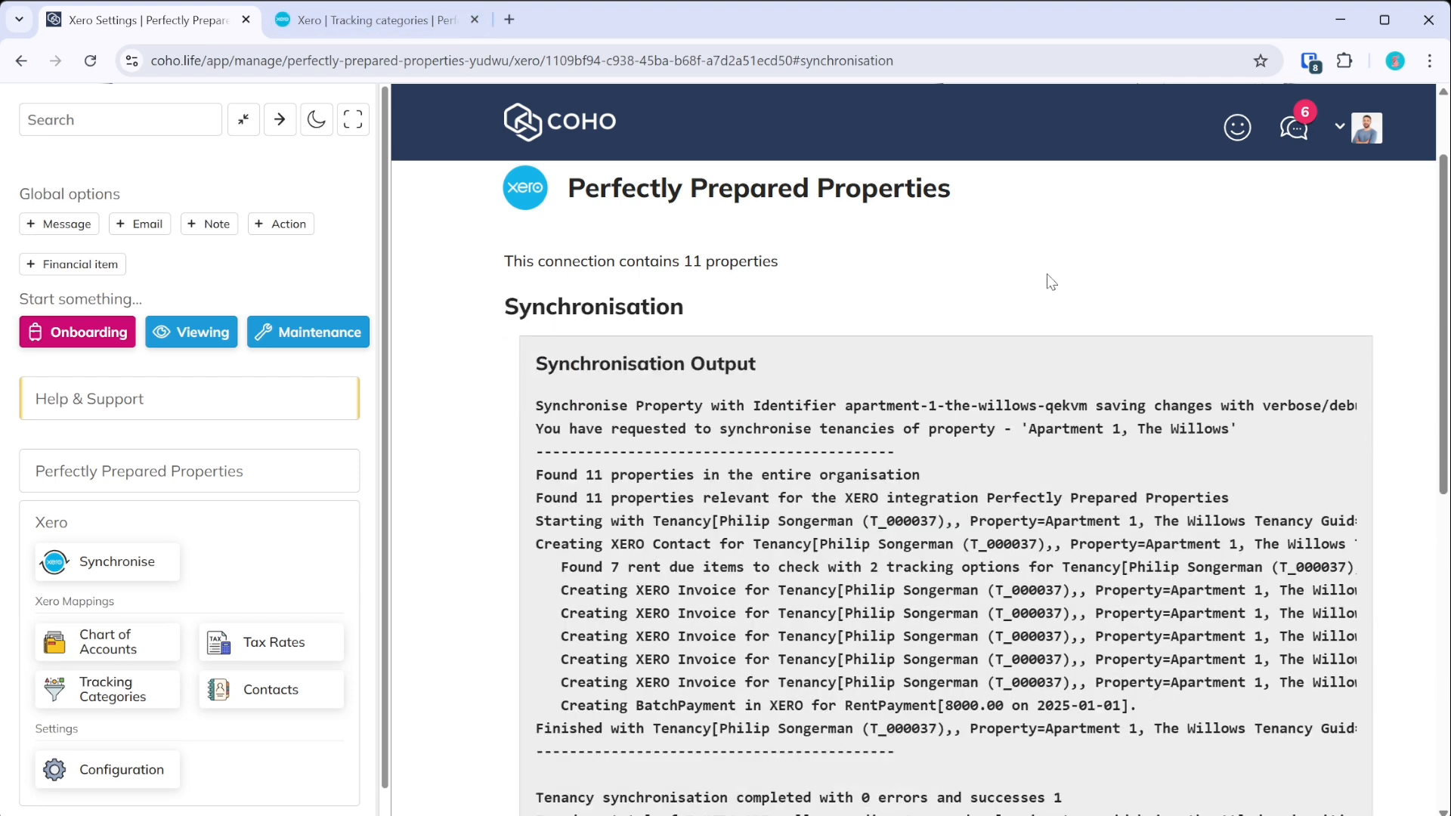
pyautogui.click(414, 29)
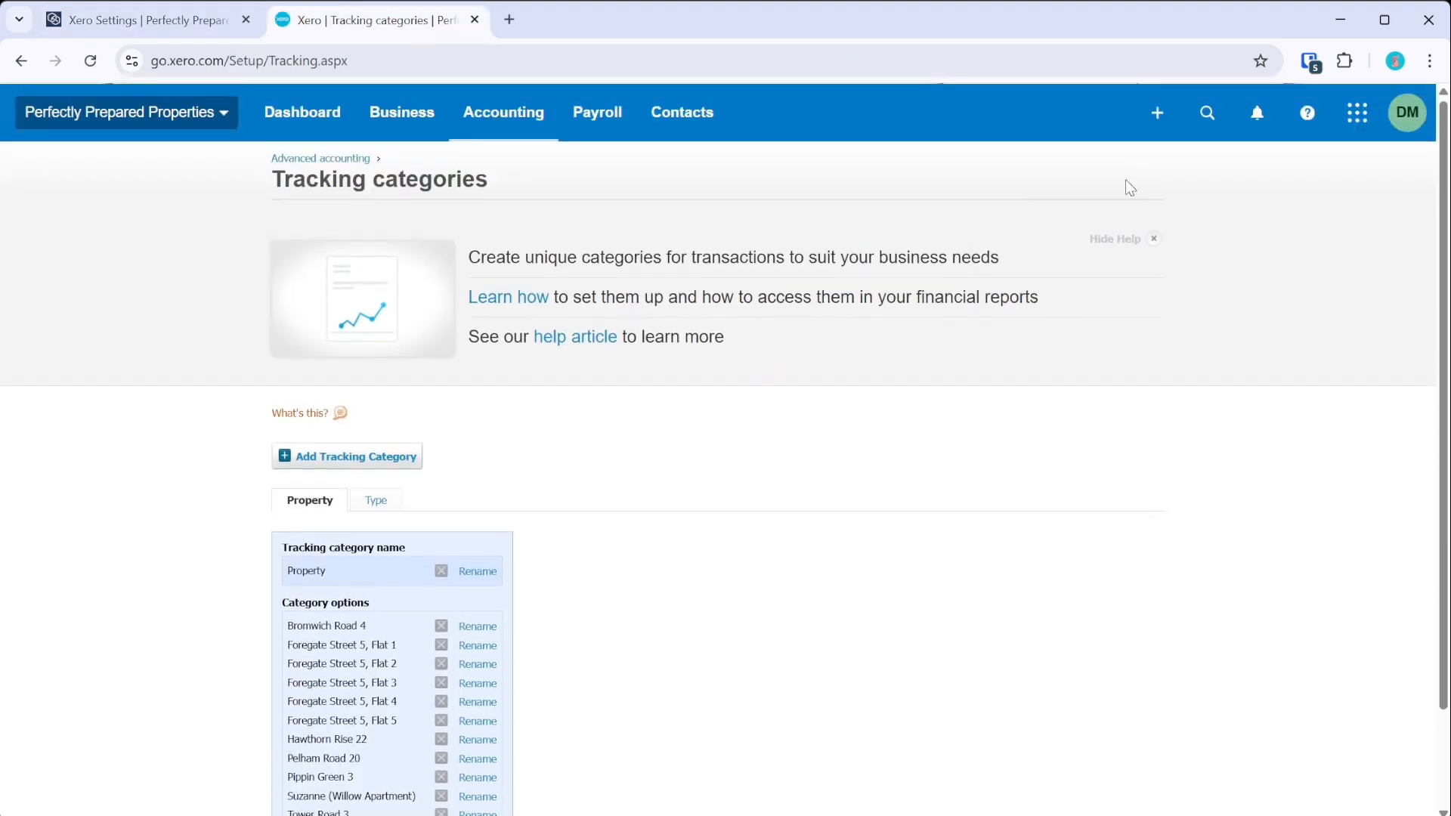
# - Search Xero across all record types for the tenant's name
pyautogui.click(1197, 130)
pyautogui.write('philip')
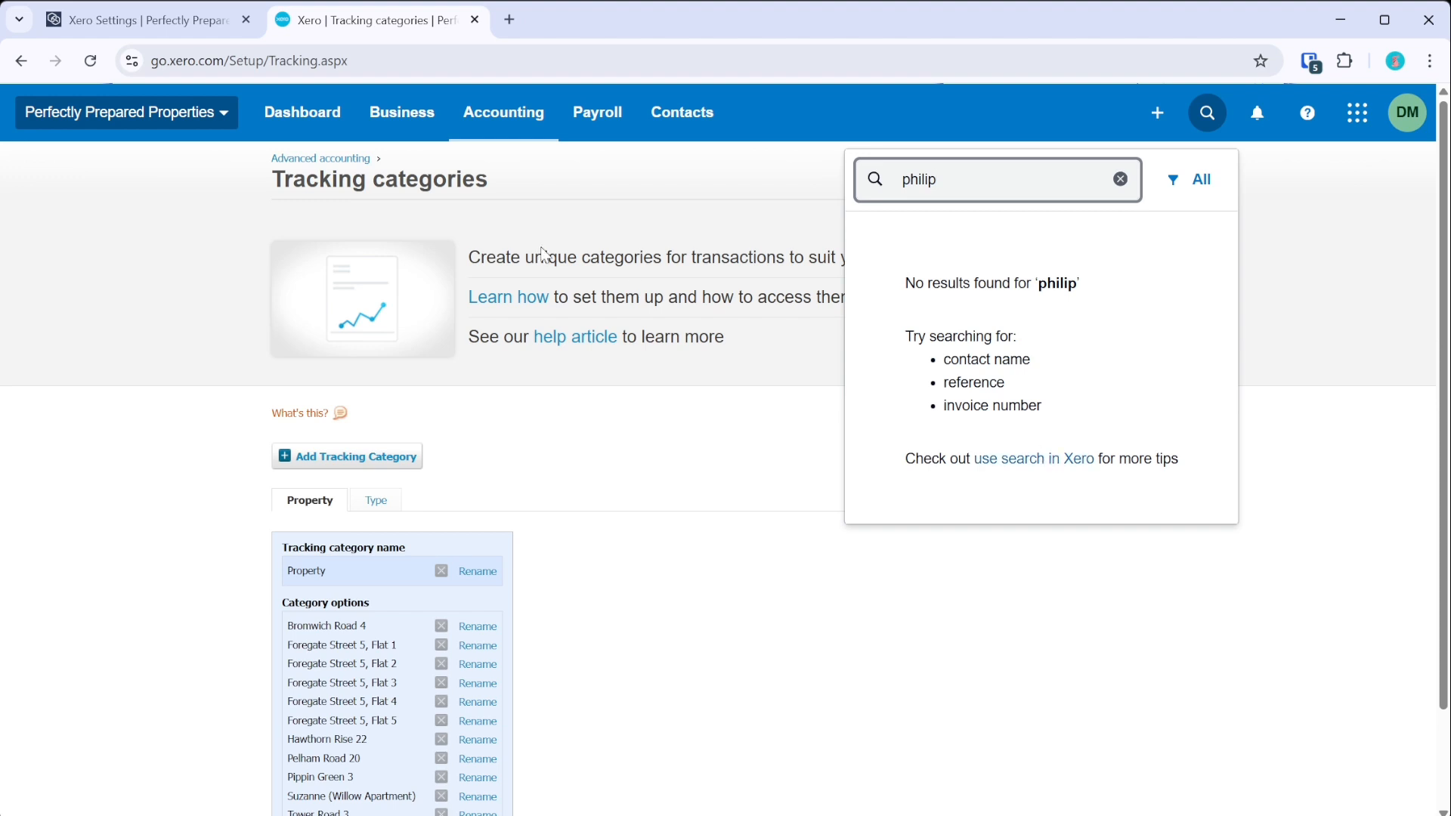
pyautogui.press('BackSpace')
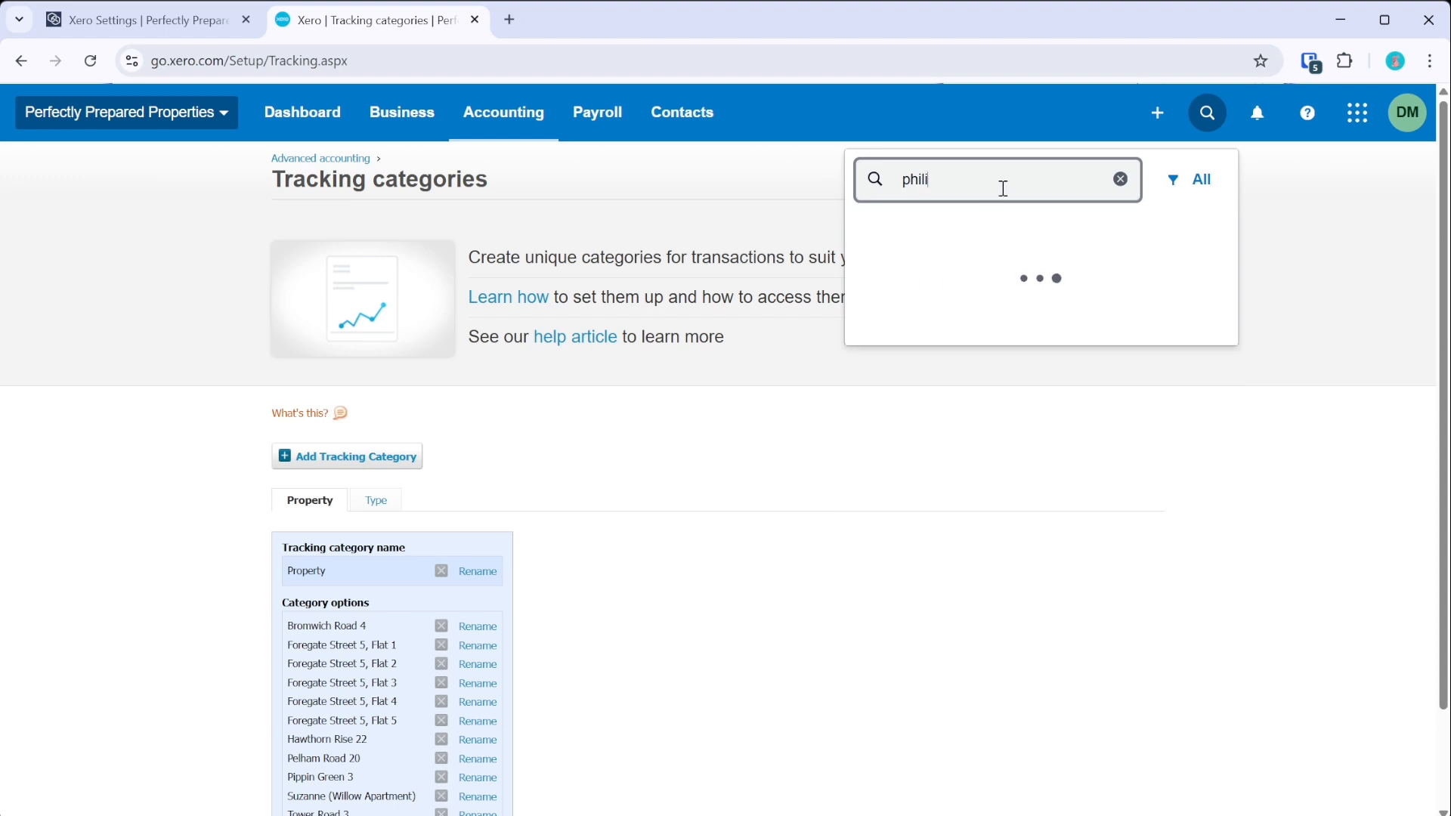
pyautogui.click(1194, 195)
pyautogui.click(1194, 234)
pyautogui.click(1035, 182)
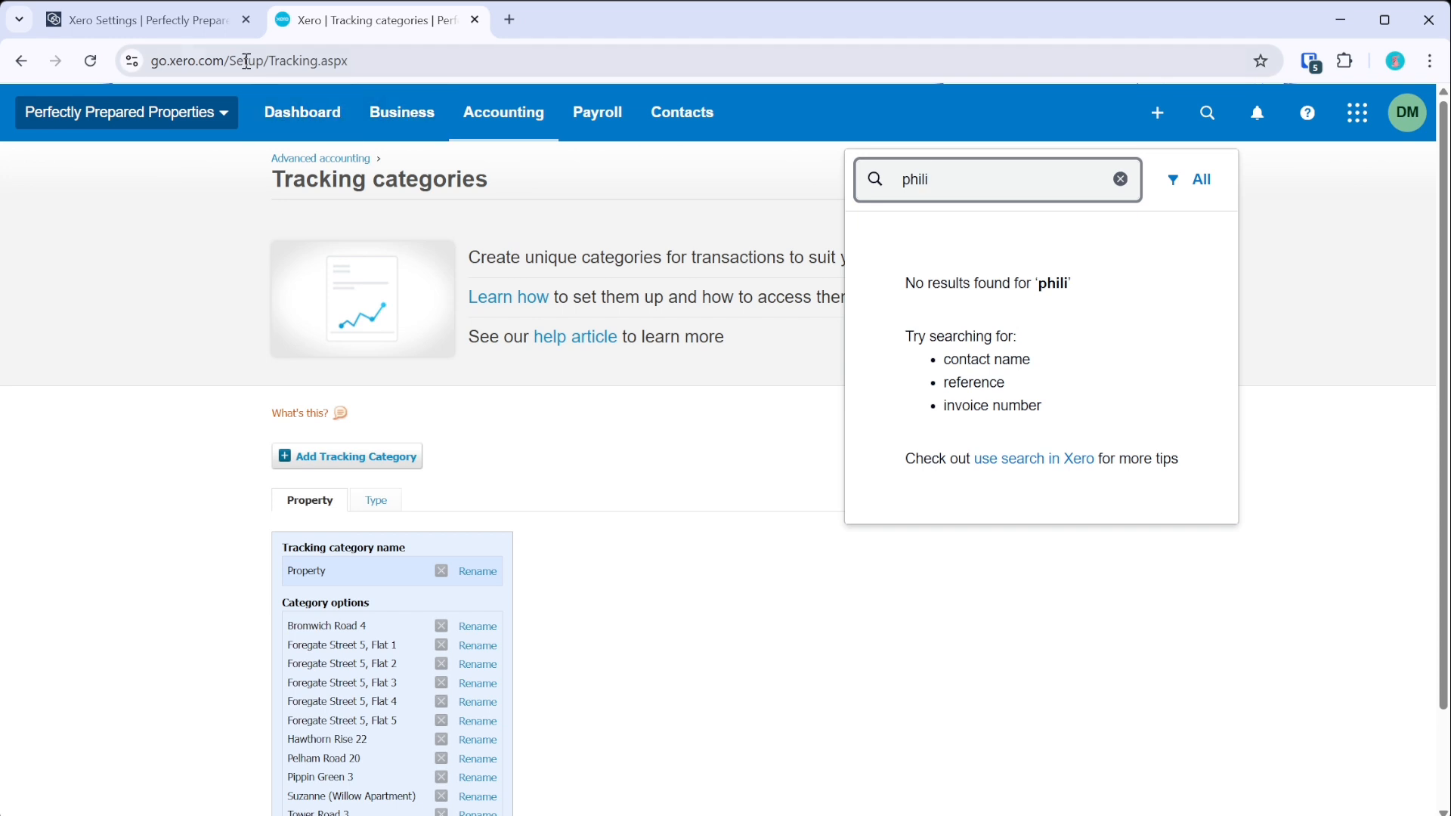
# - Copy the tenancy reference from the COHO log, search Xero with it, and open the matching contact
pyautogui.click(143, 20)
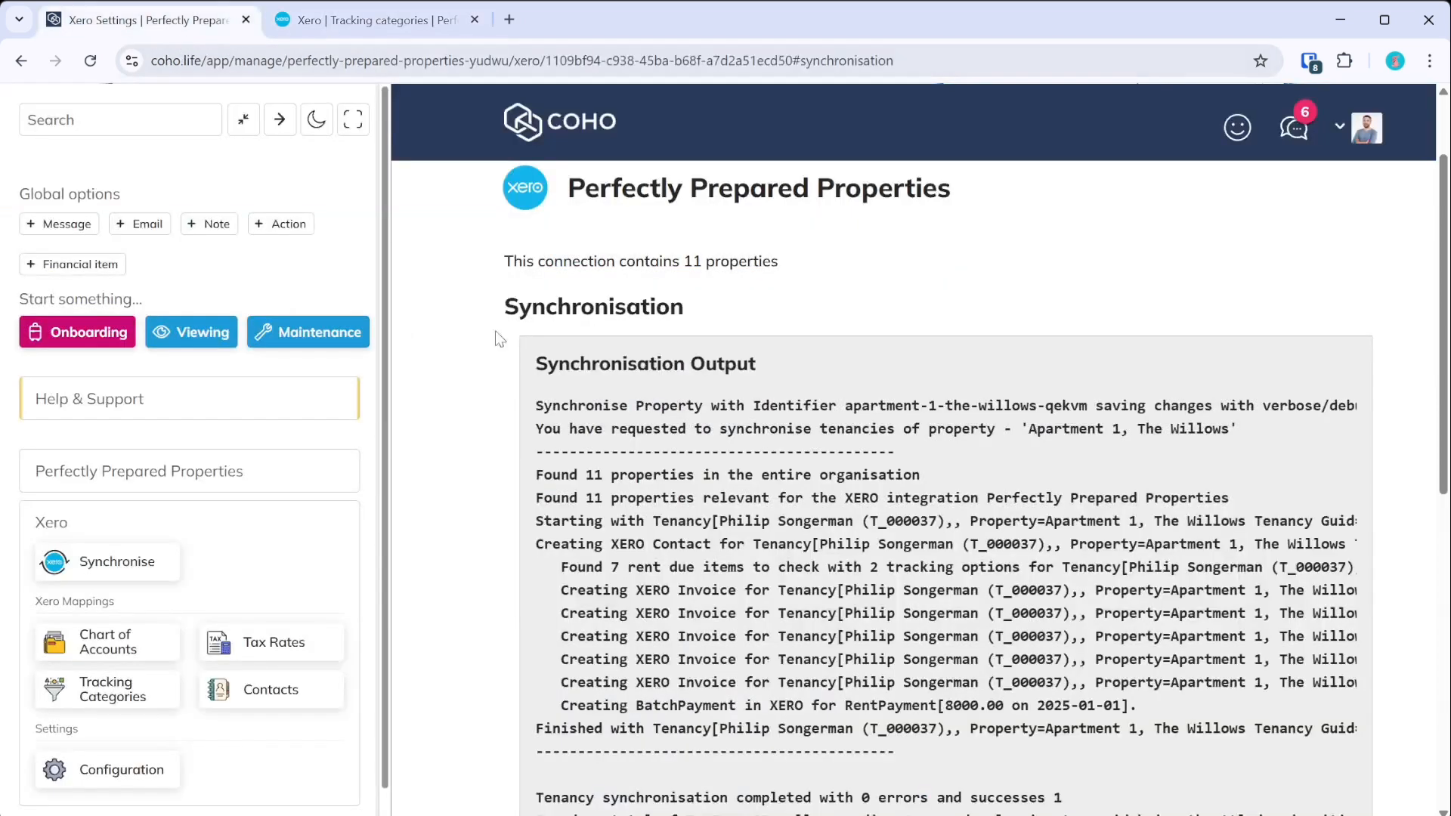
pyautogui.doubleClick(904, 521)
pyautogui.hotkey('ctrl', 'c')
pyautogui.click(370, 20)
pyautogui.tripleClick(952, 188)
pyautogui.hotkey('ctrl', 'v')
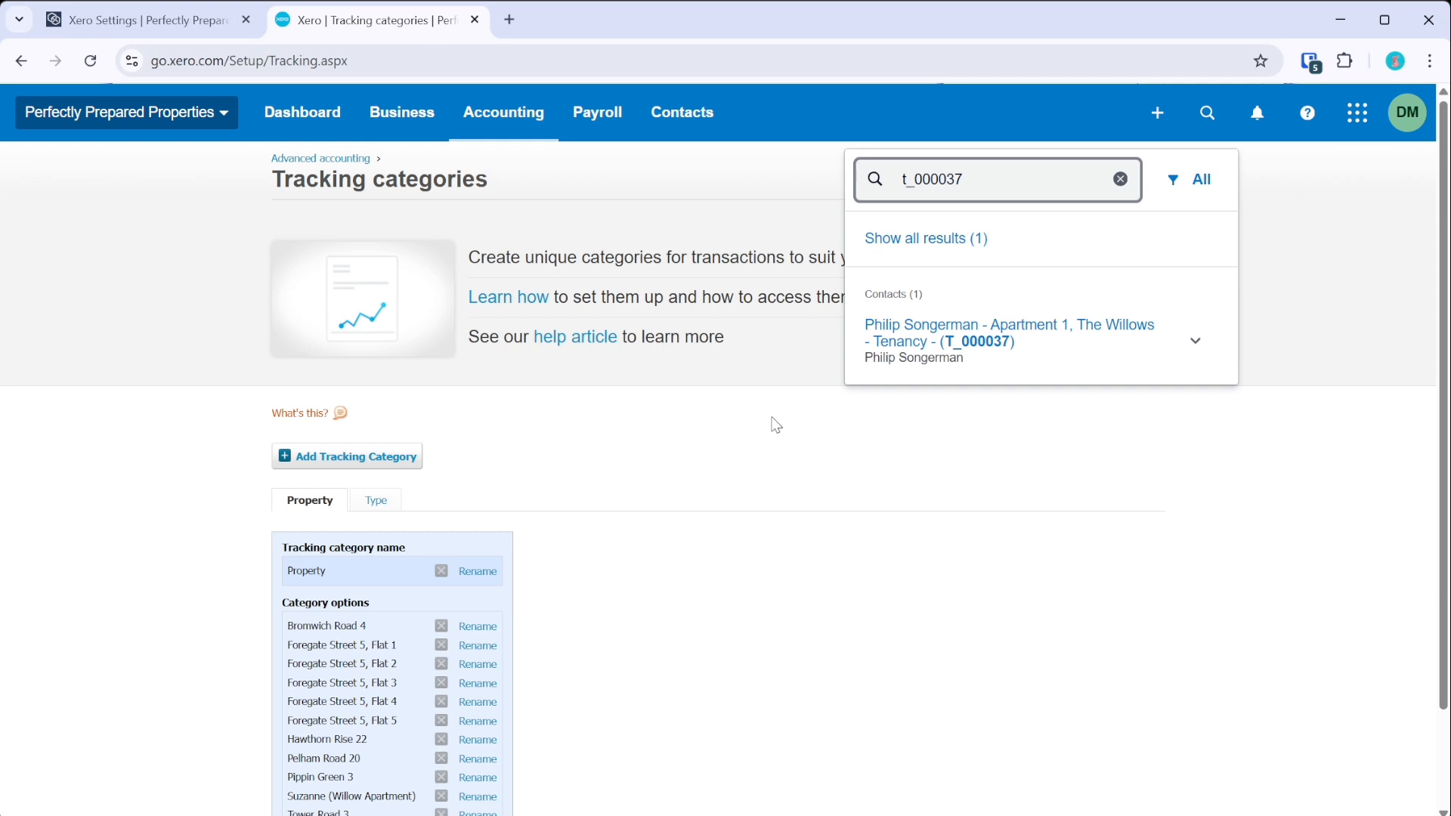
pyautogui.click(975, 336)
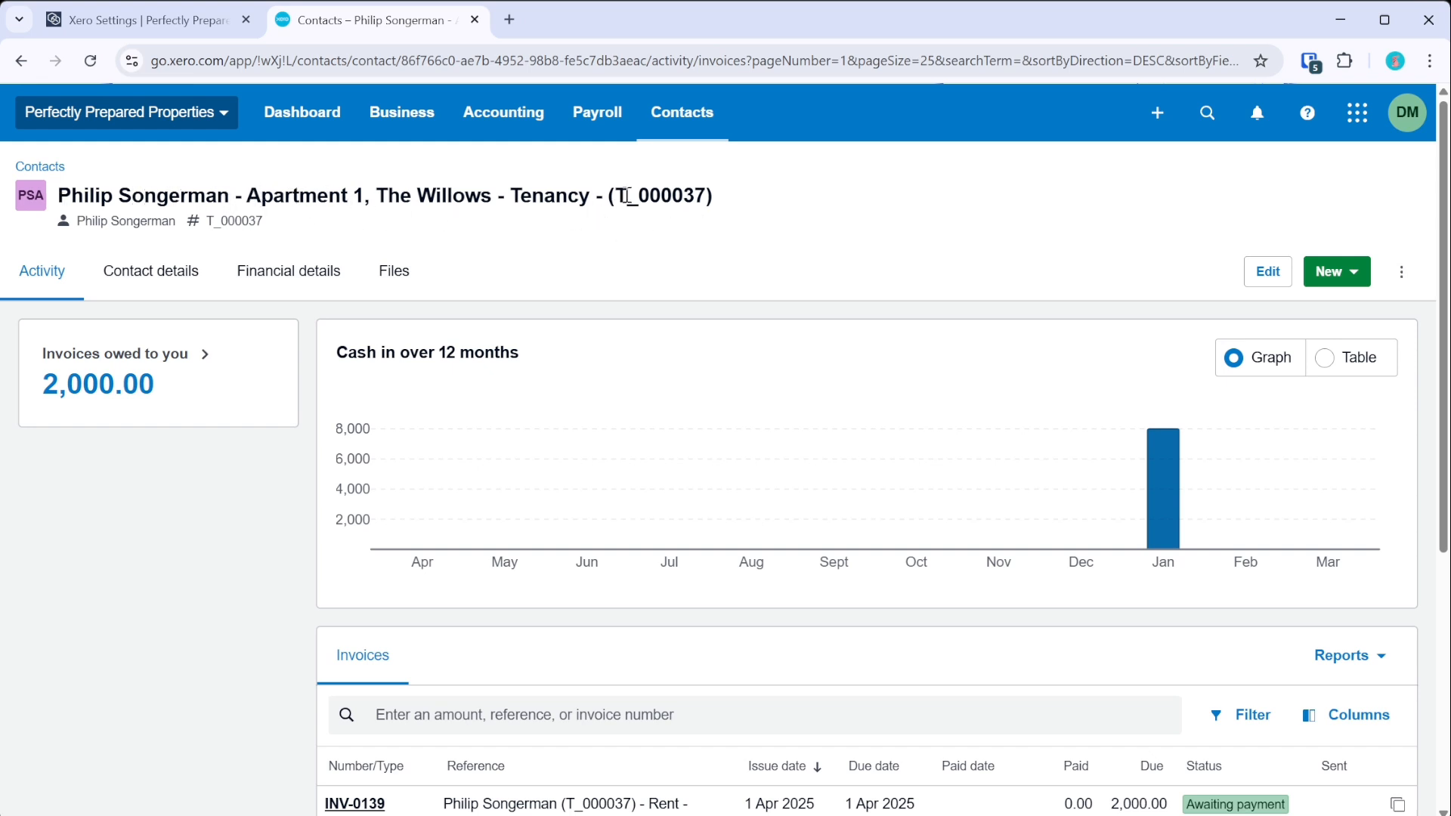
pyautogui.click(215, 30)
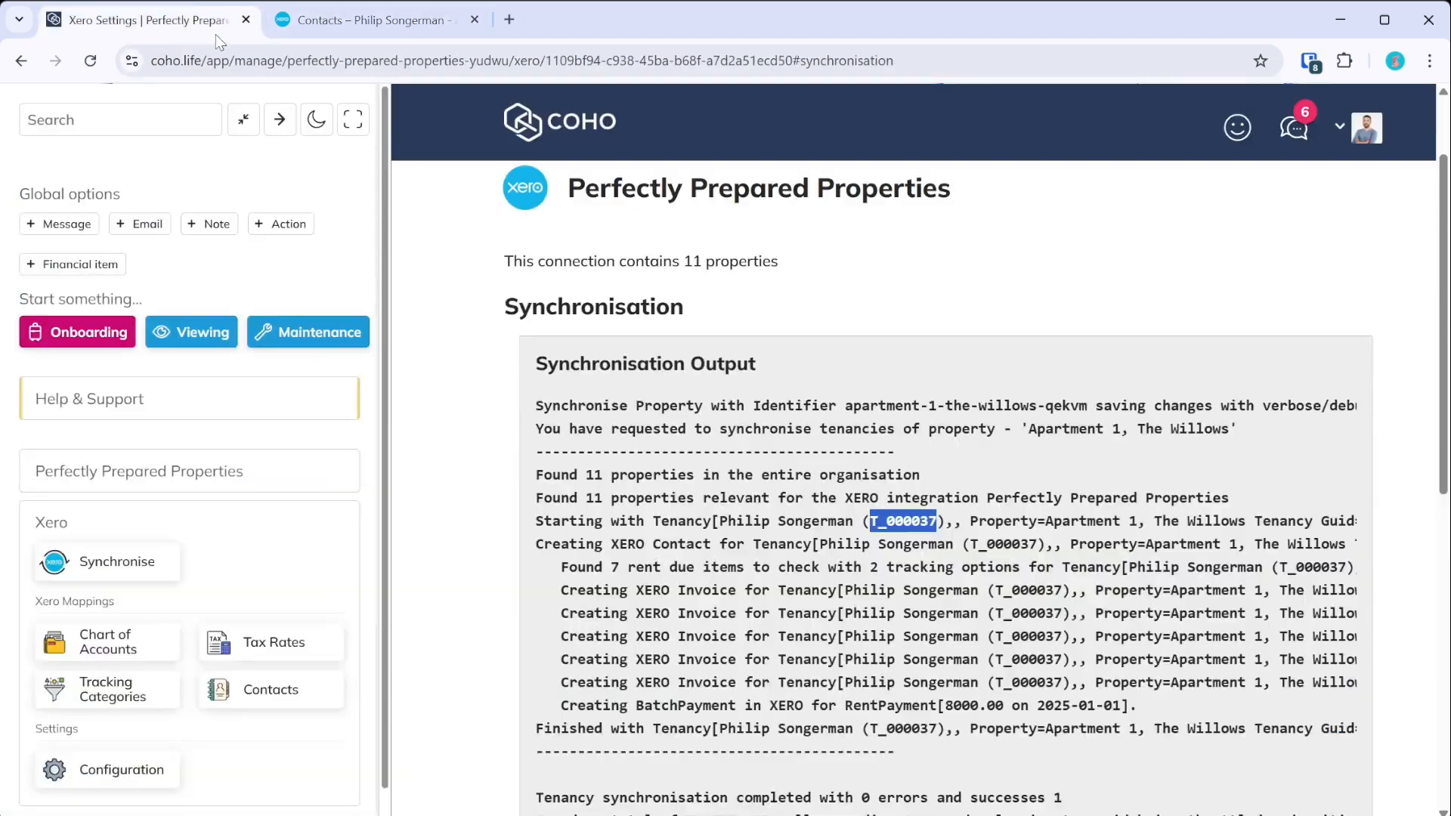
# - Find the tenancy in COHO by its pasted reference and open its edit form
pyautogui.click(185, 124)
pyautogui.hotkey('ctrl', 'v')
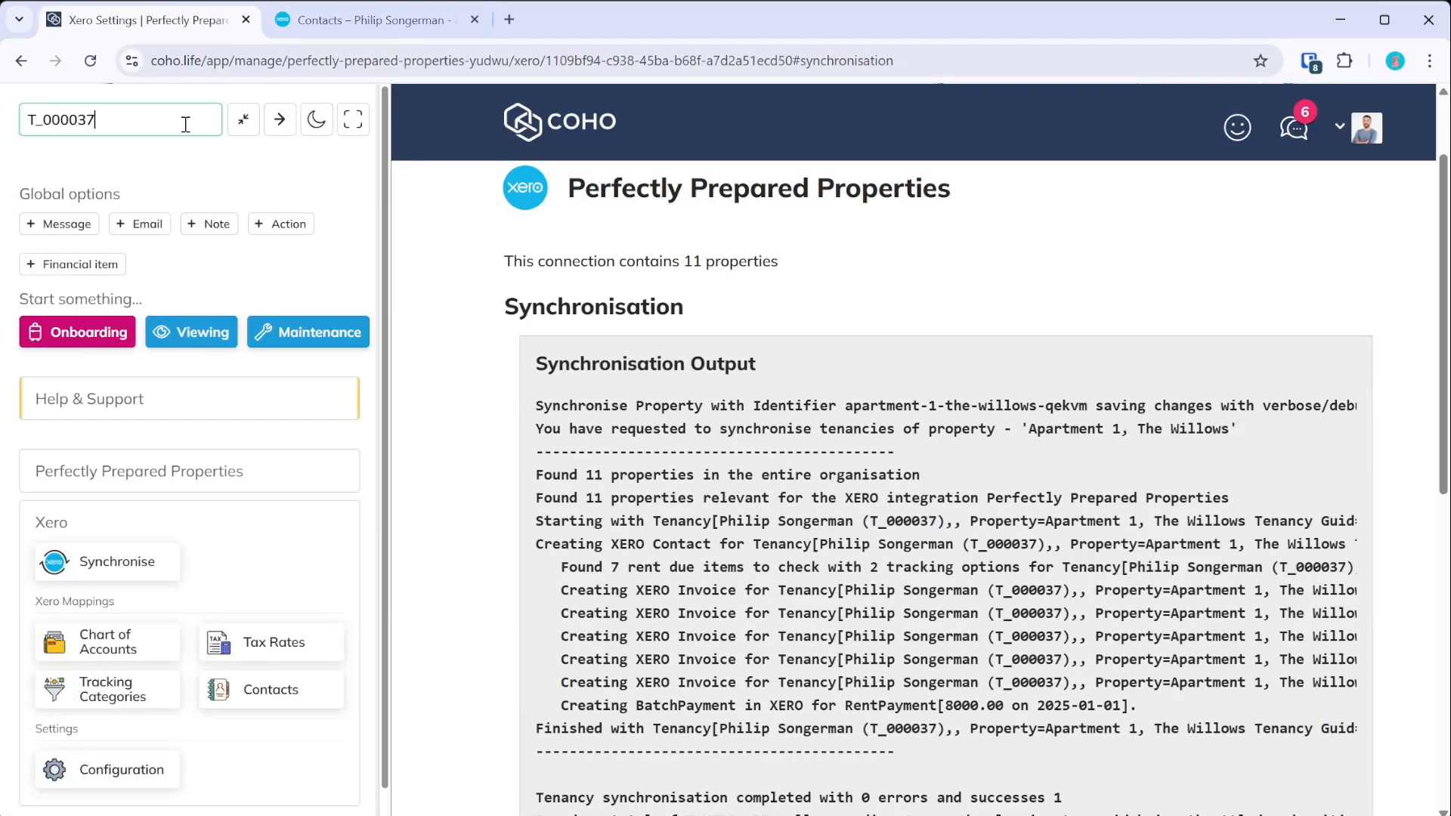
pyautogui.click(188, 187)
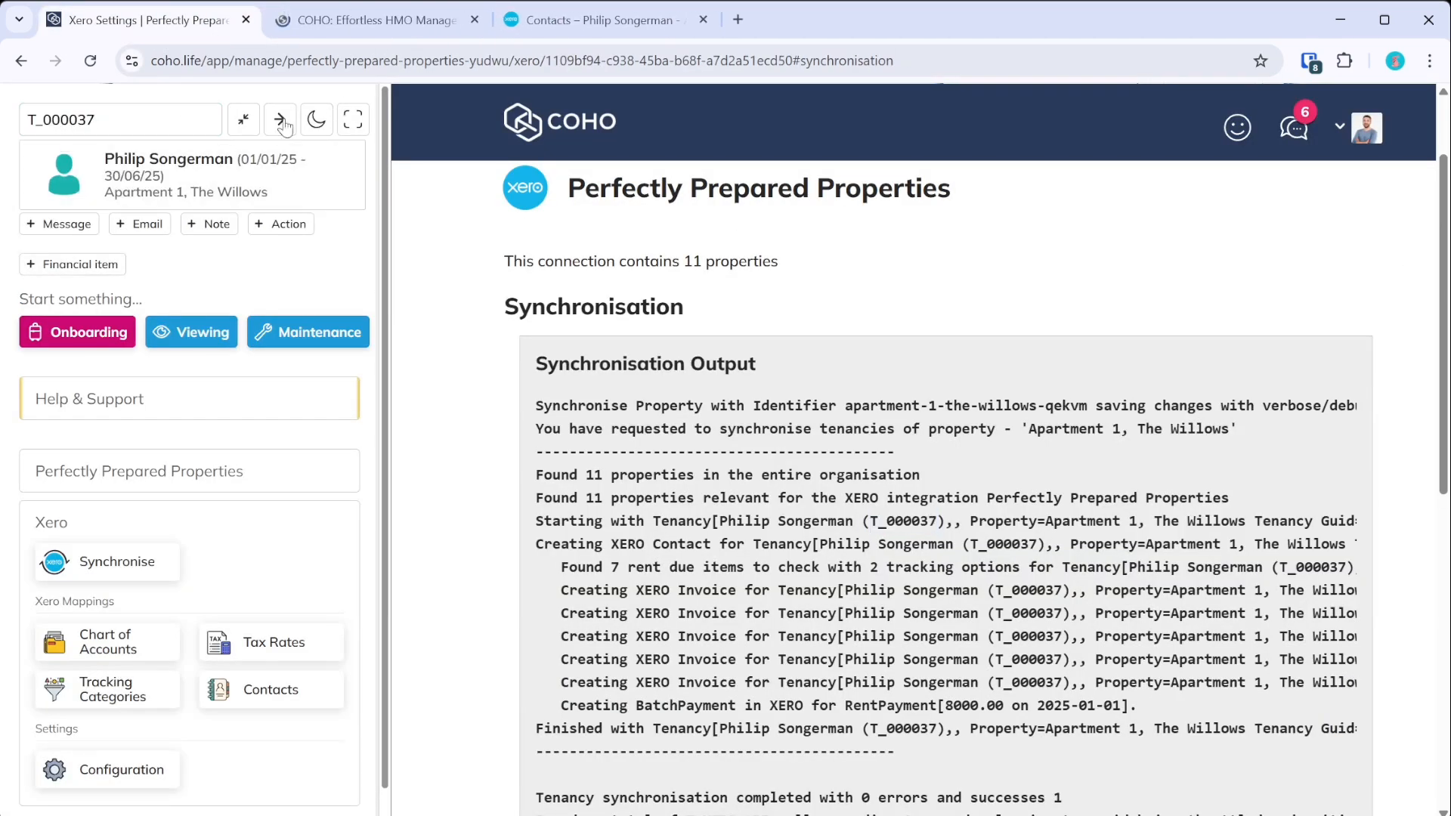
pyautogui.click(325, 24)
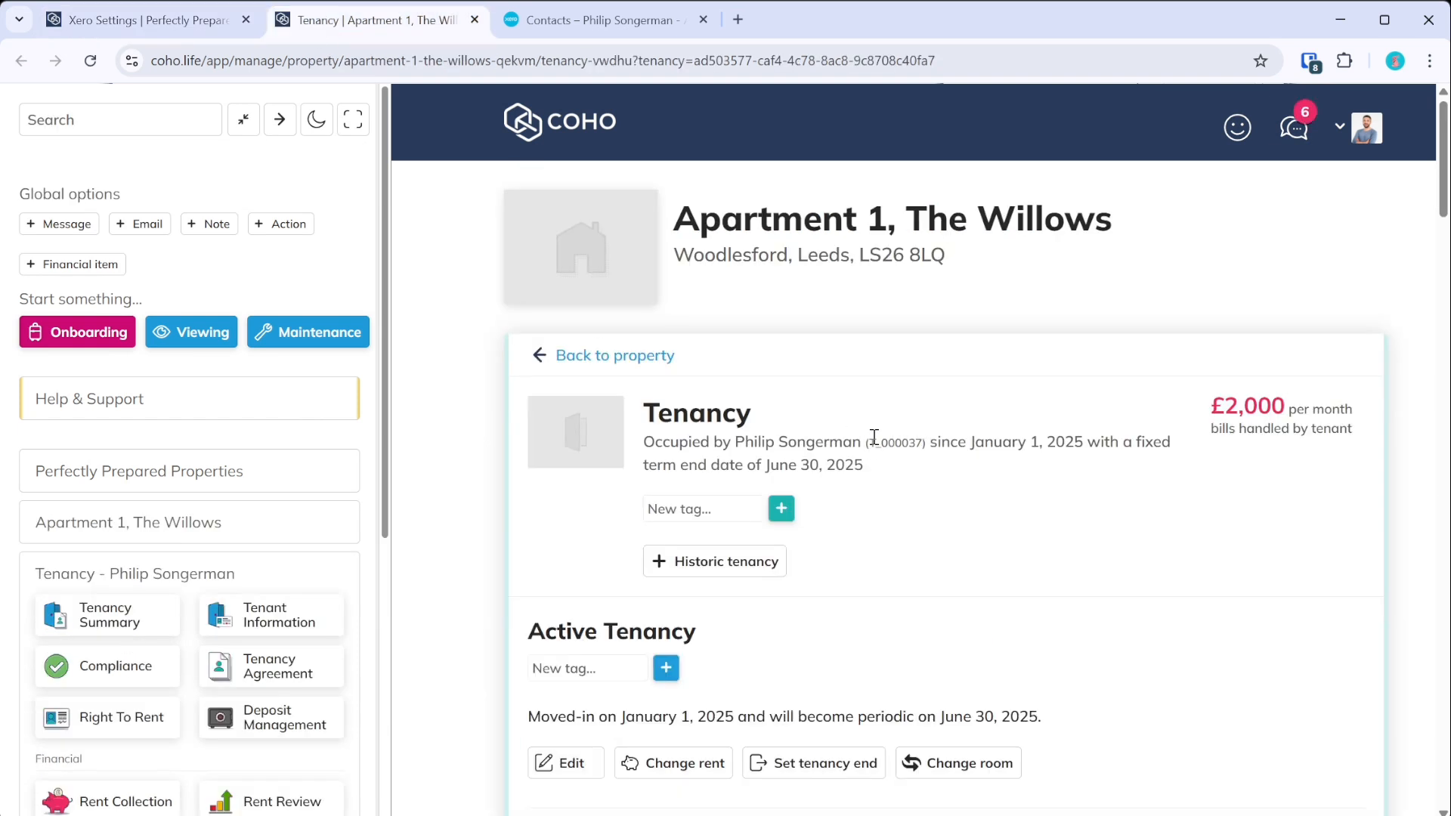
pyautogui.scroll(-4, 874, 438)
pyautogui.click(581, 379)
# - Replace the tenancy number with TE332
pyautogui.scroll(2, 618, 295)
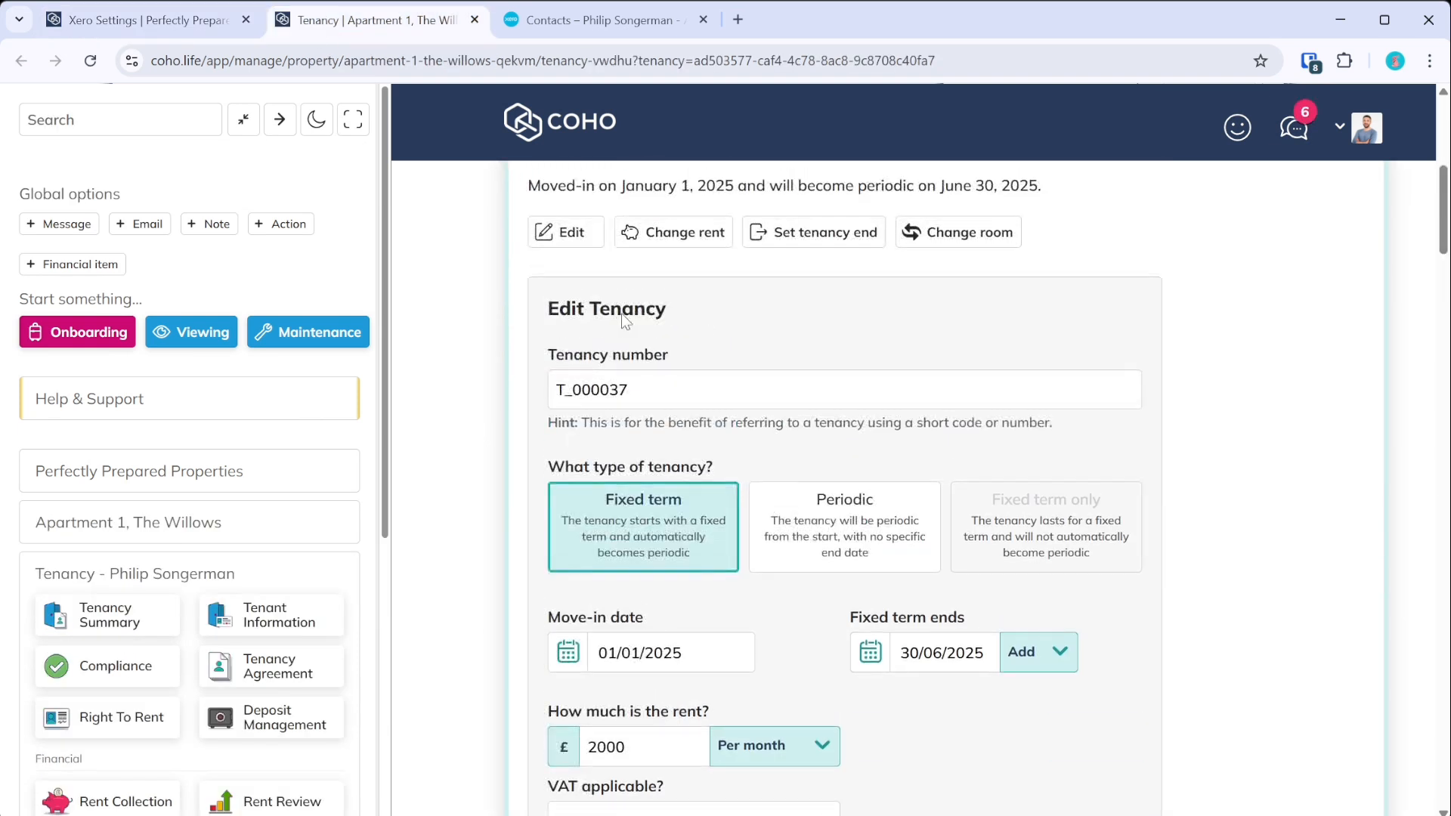
pyautogui.click(653, 393)
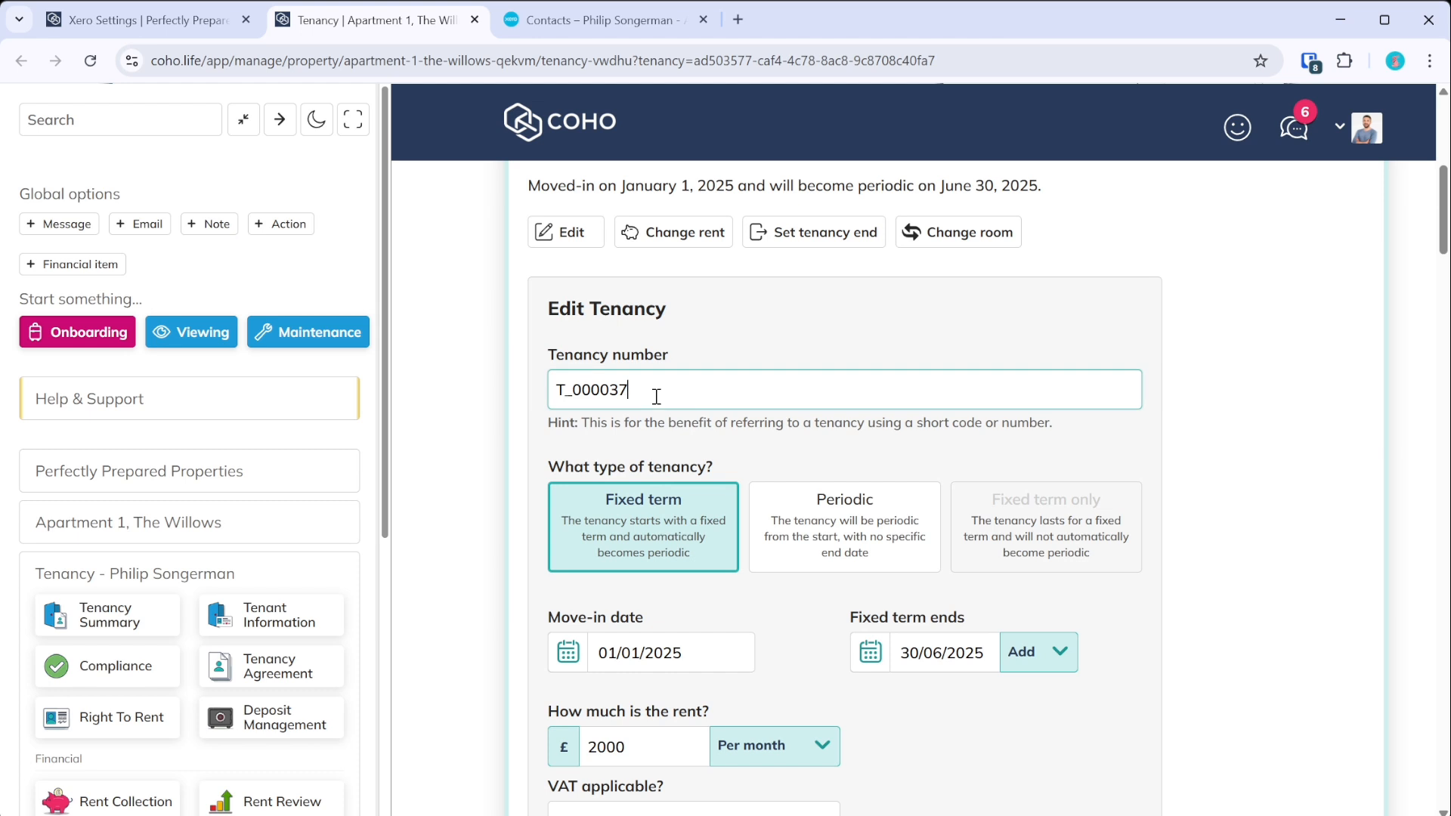
pyautogui.hotkey('ctrl', 'a')
pyautogui.press('BackSpace')
pyautogui.write('TE332')
pyautogui.scroll(-20, 645, 333)
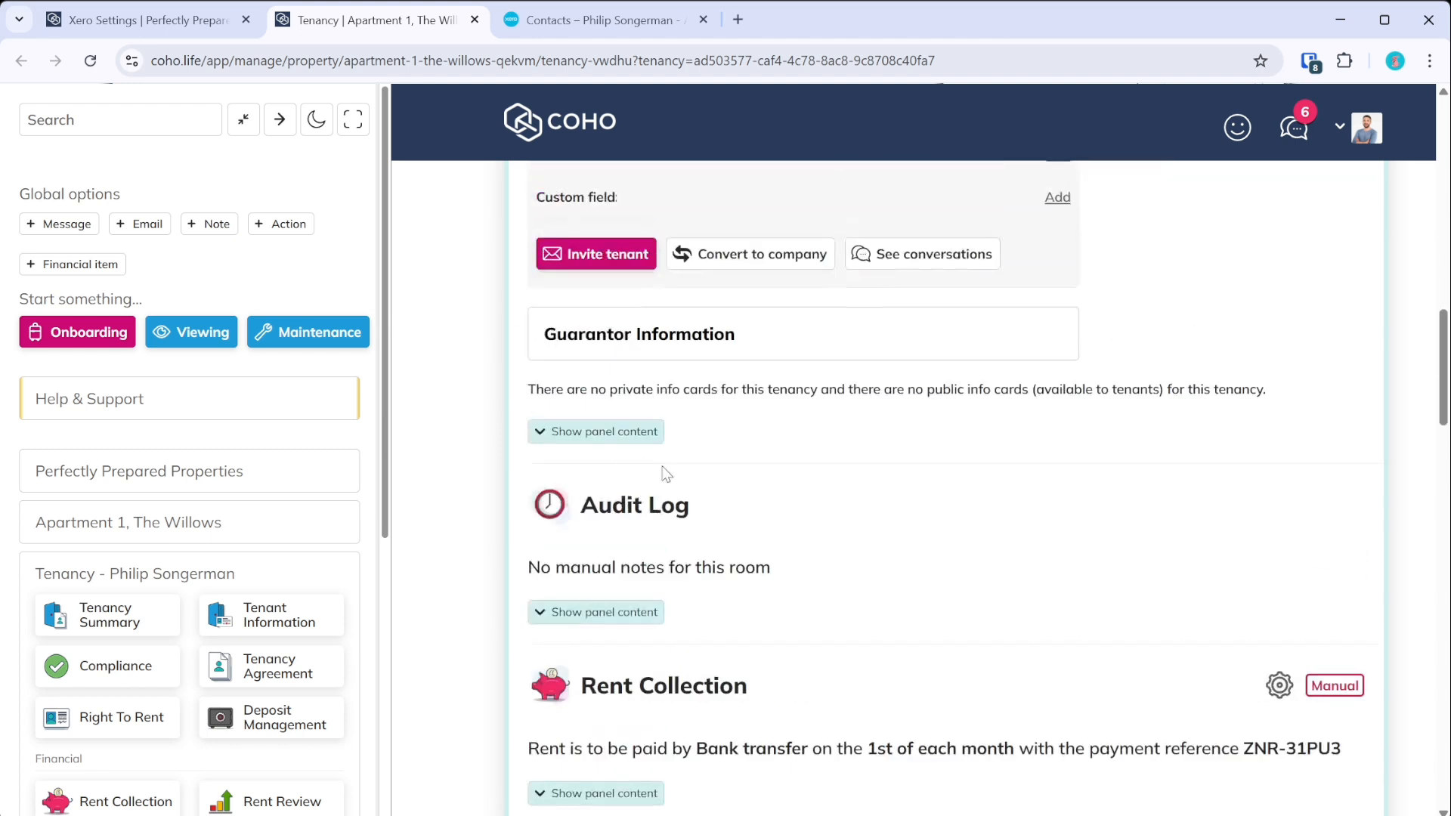
pyautogui.scroll(15, 665, 474)
pyautogui.click(625, 20)
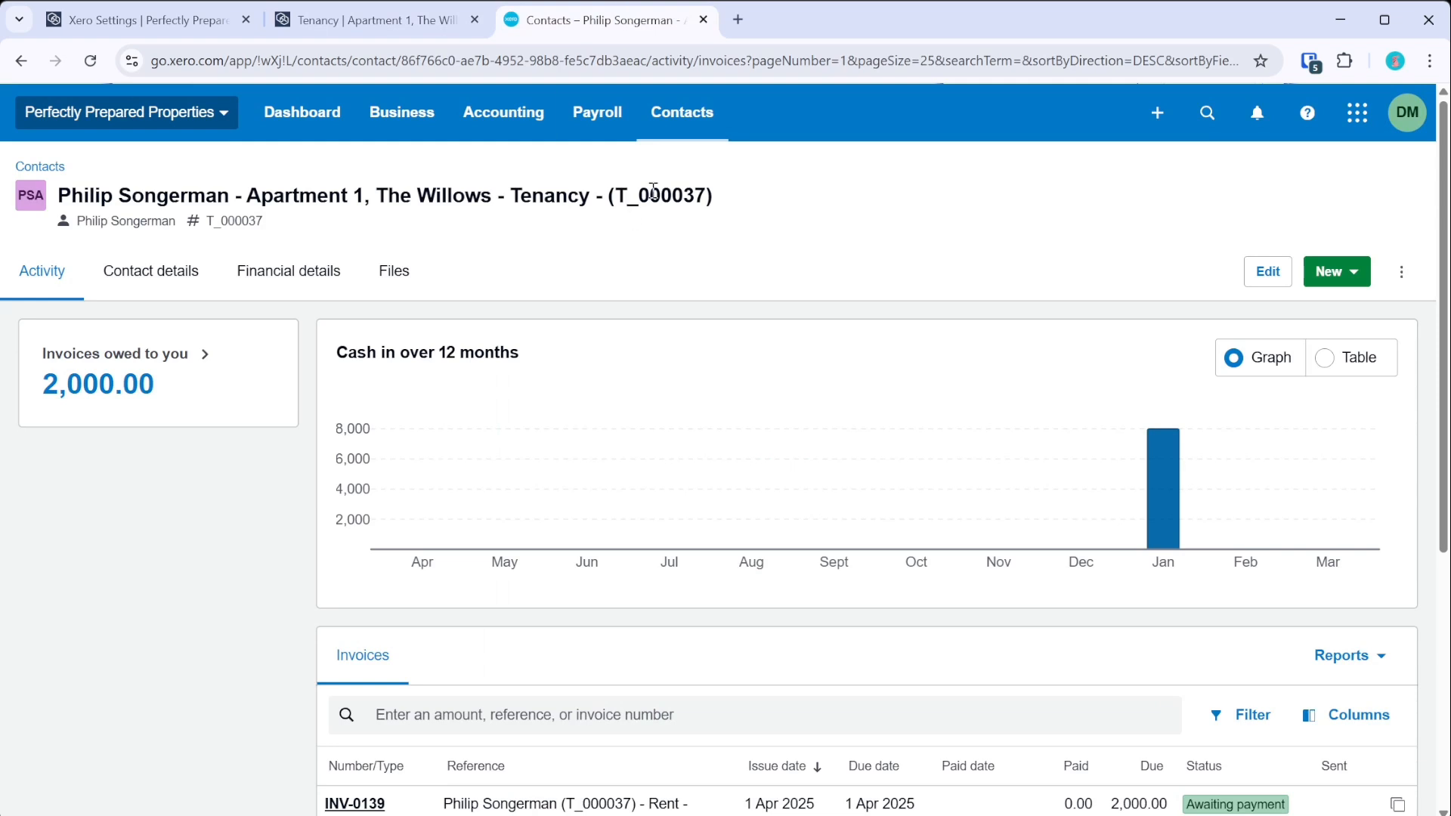
# - Open invoices INV-0143 and INV-0142 in separate tabs, then view INV-0143's linked payment
pyautogui.scroll(-5, 383, 324)
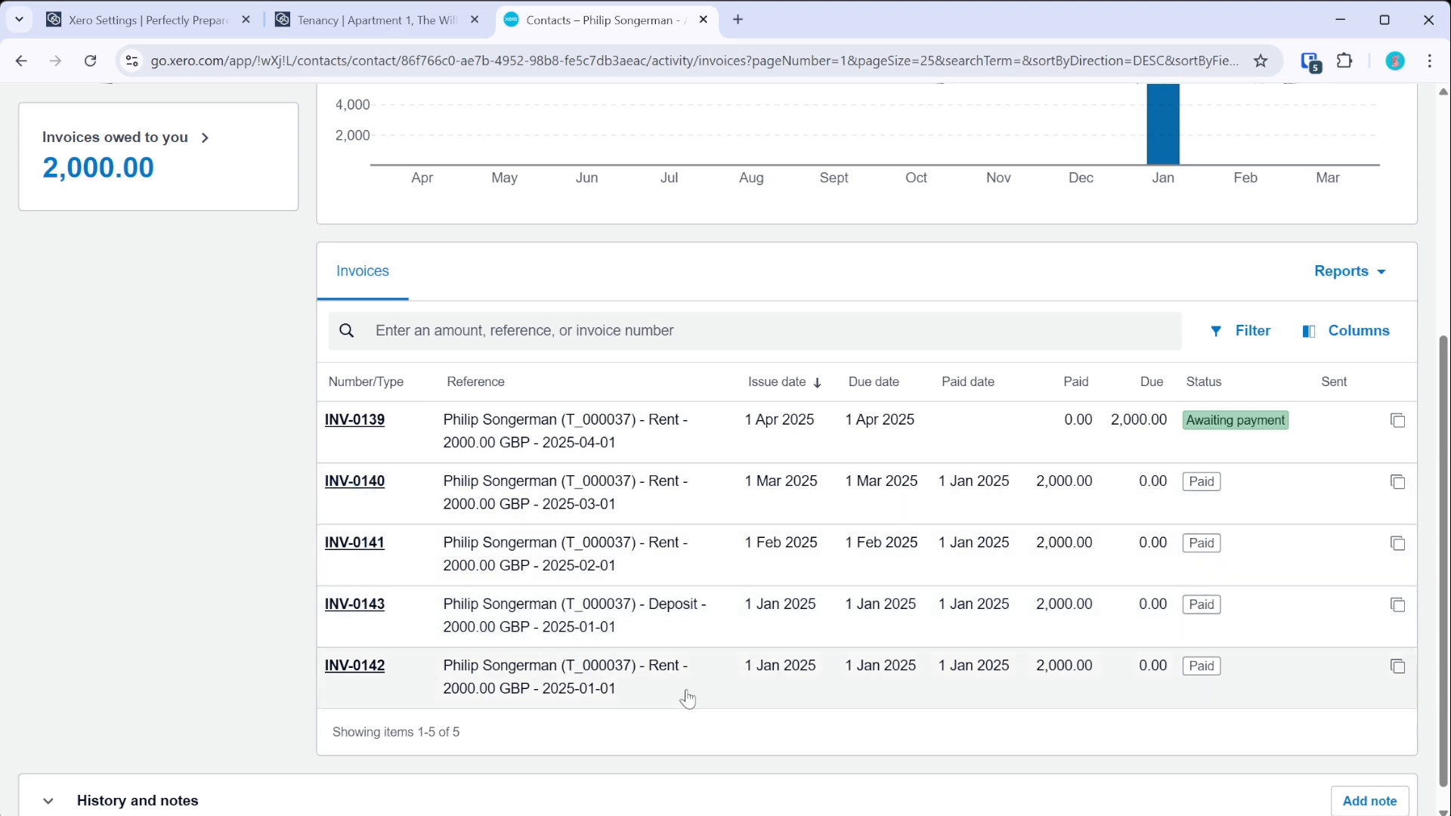
pyautogui.middleClick(380, 624)
pyautogui.middleClick(374, 668)
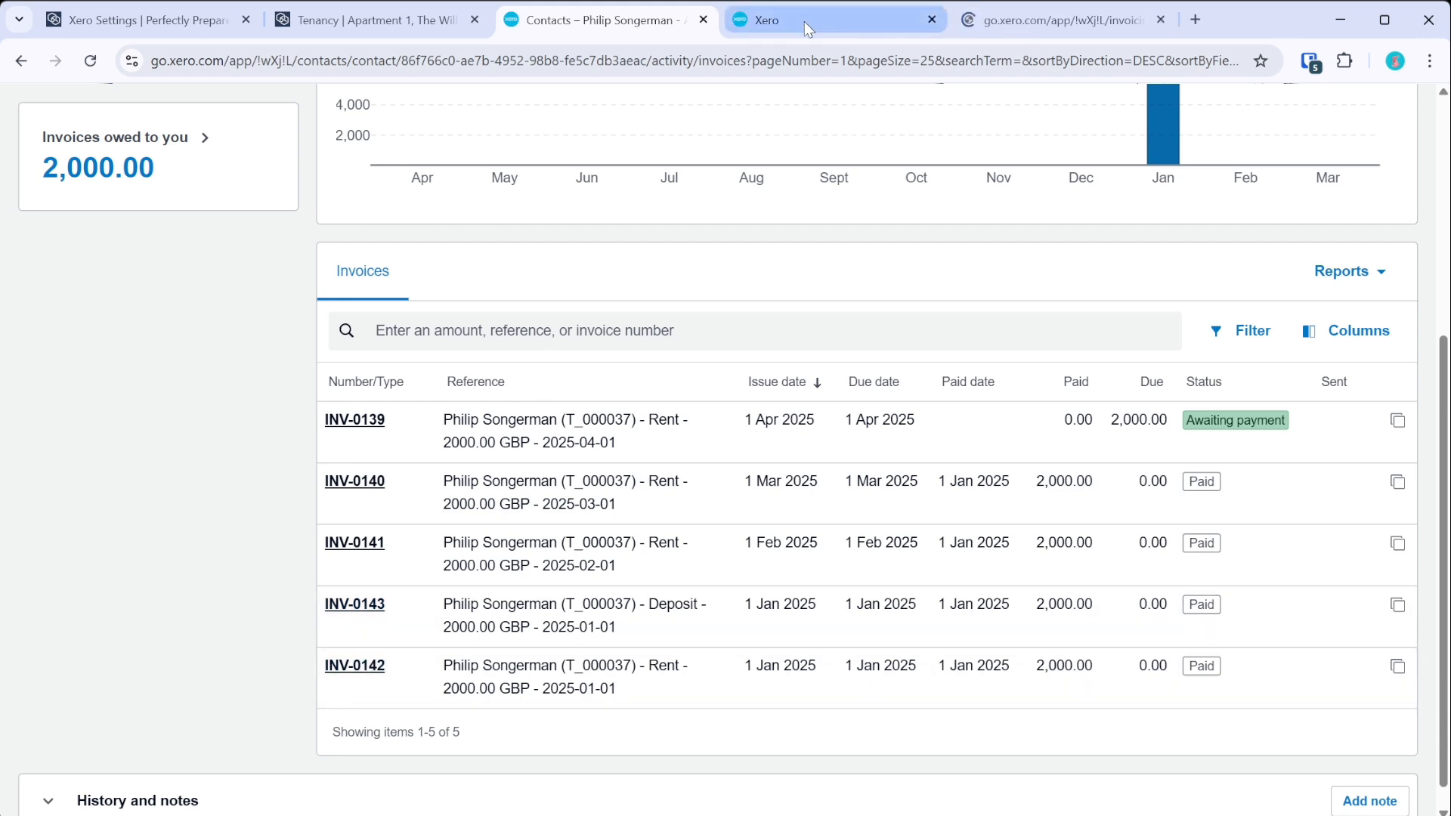
pyautogui.click(804, 21)
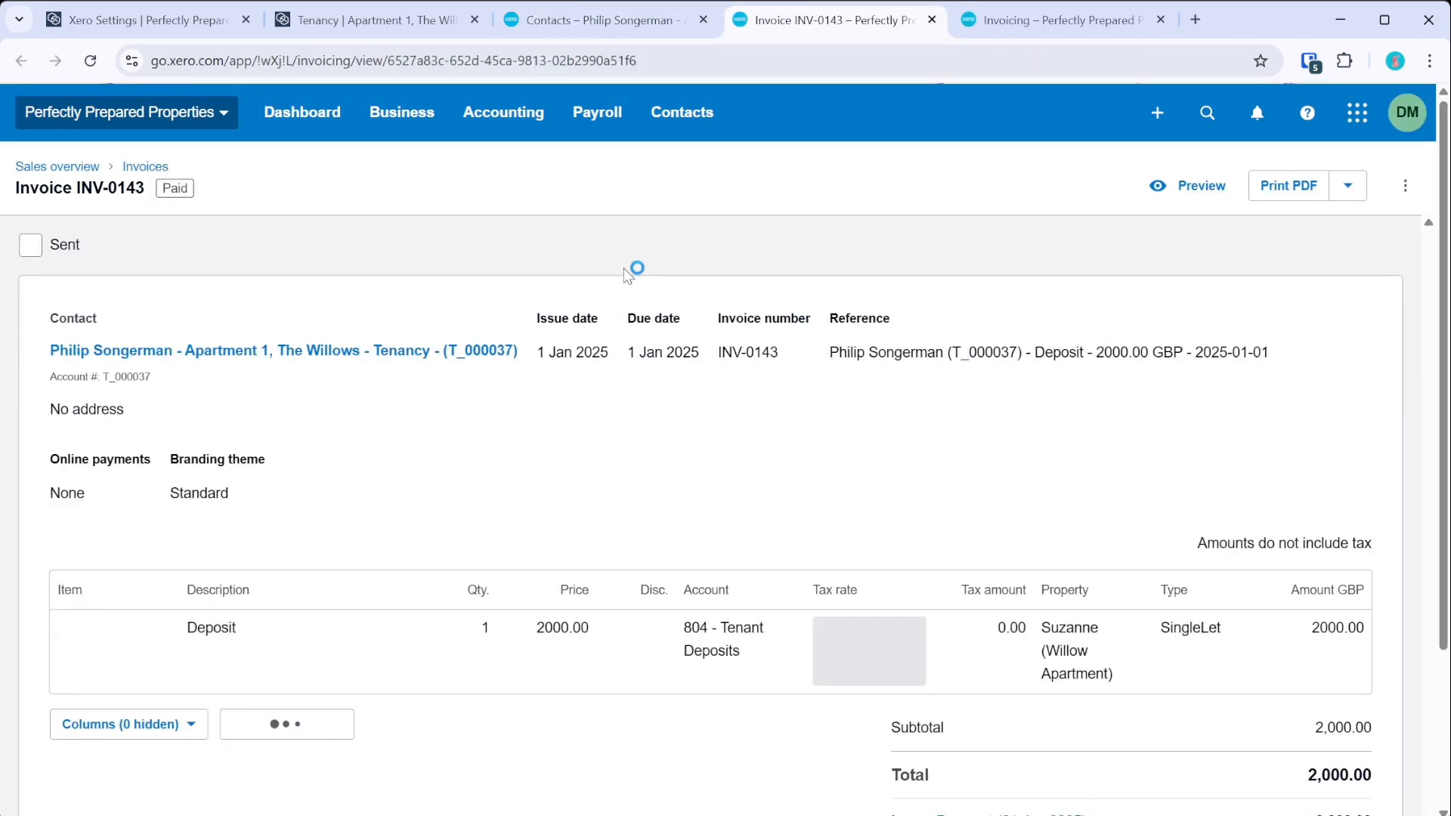
pyautogui.scroll(-3, 776, 383)
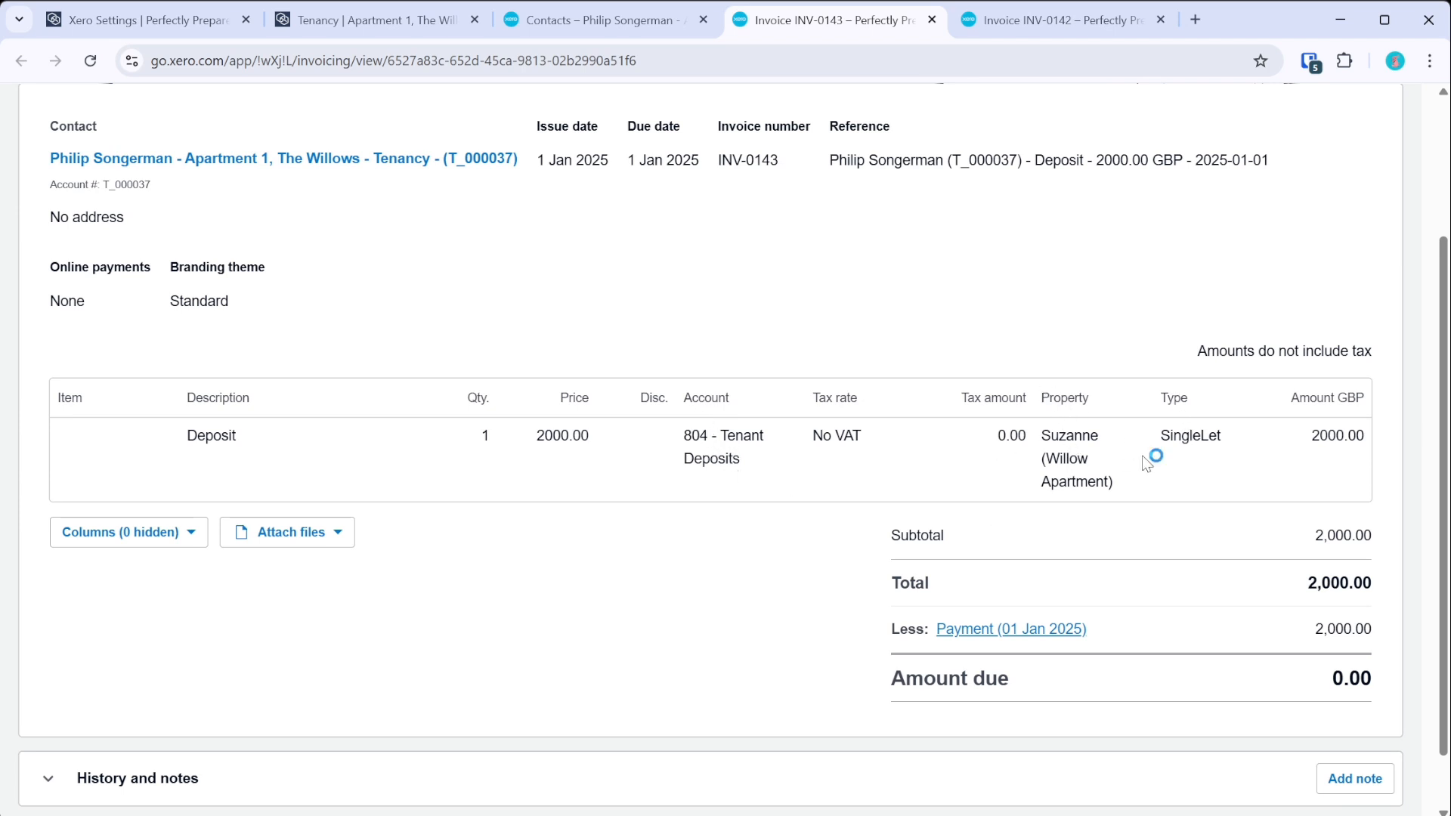
pyautogui.scroll(3, 247, 281)
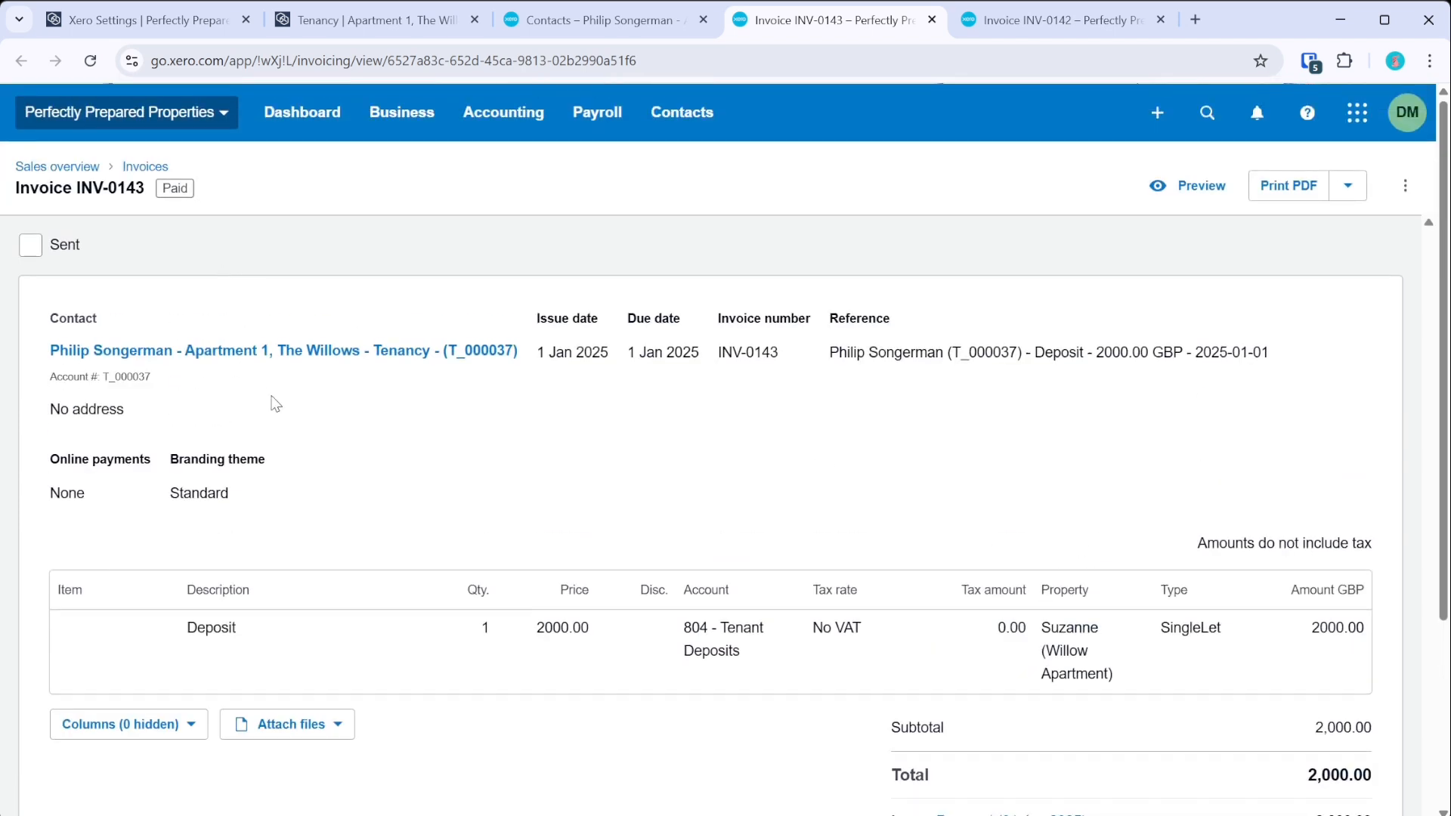
pyautogui.scroll(-2, 273, 402)
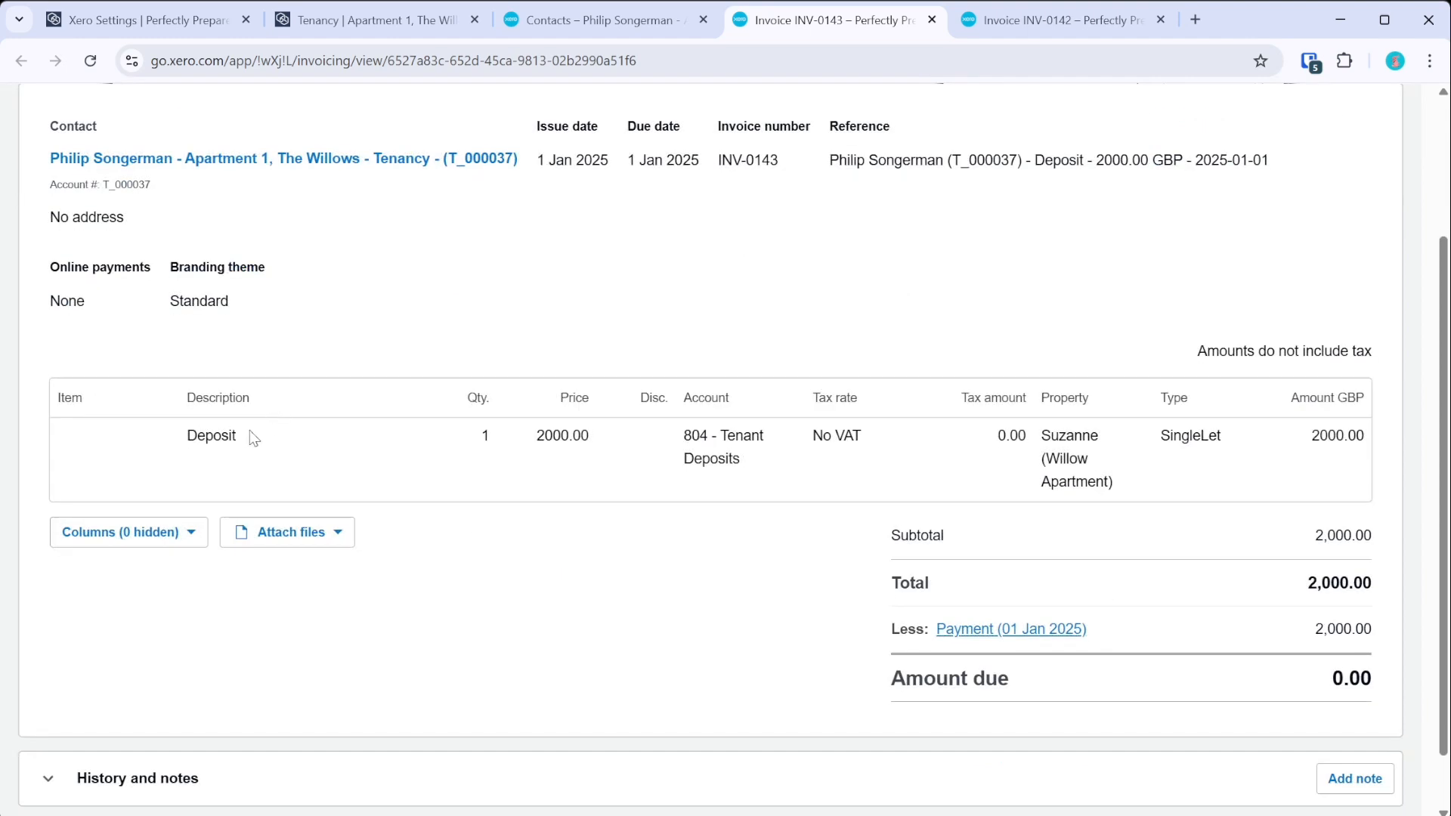
pyautogui.click(989, 631)
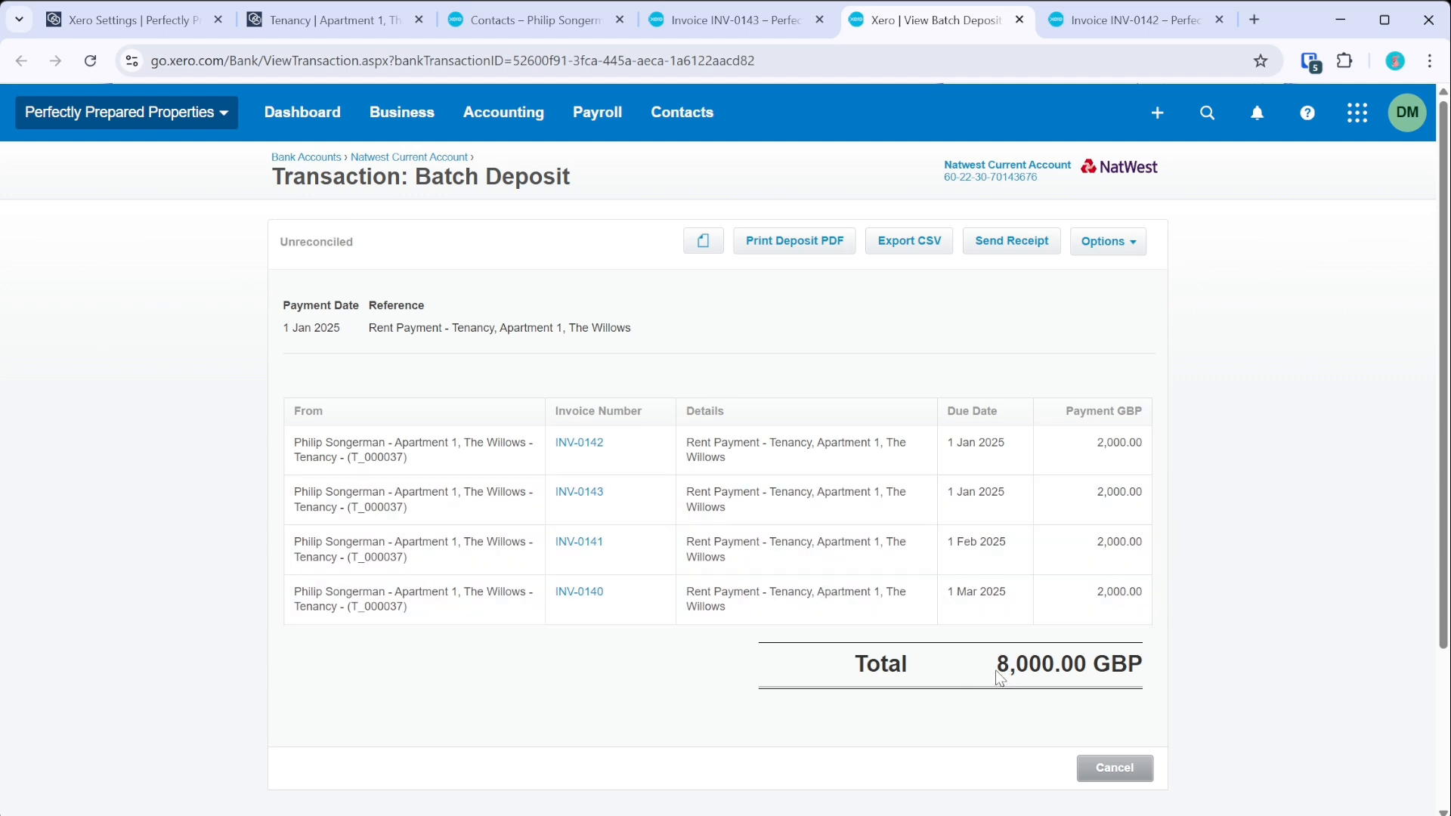
# - Go to Bank Accounts and review the Natwest Current Account's 6 unreconciled lines
pyautogui.moveTo(1001, 670); pyautogui.dragTo(1092, 666)
pyautogui.click(1164, 663)
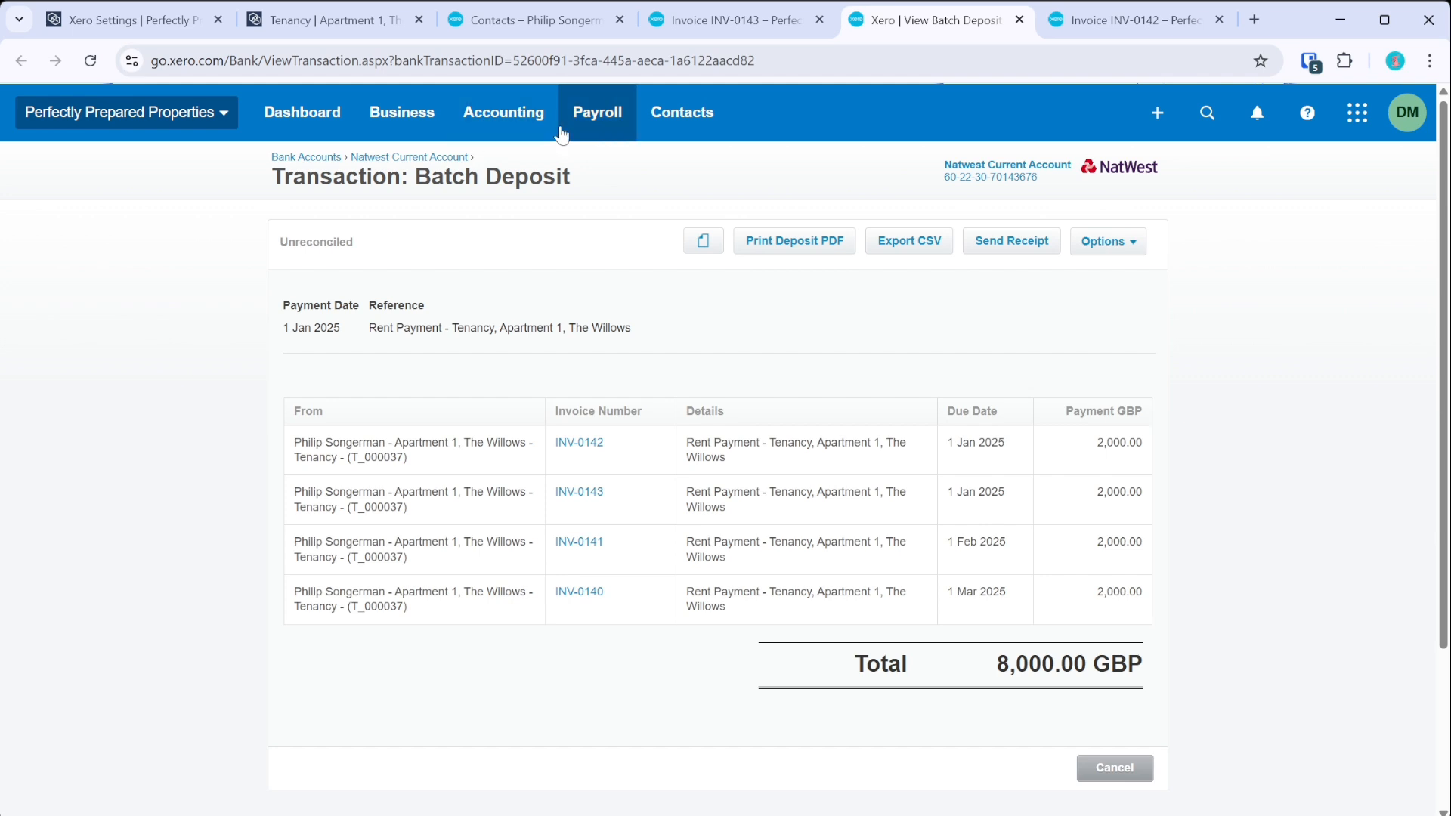
pyautogui.click(504, 115)
pyautogui.click(519, 177)
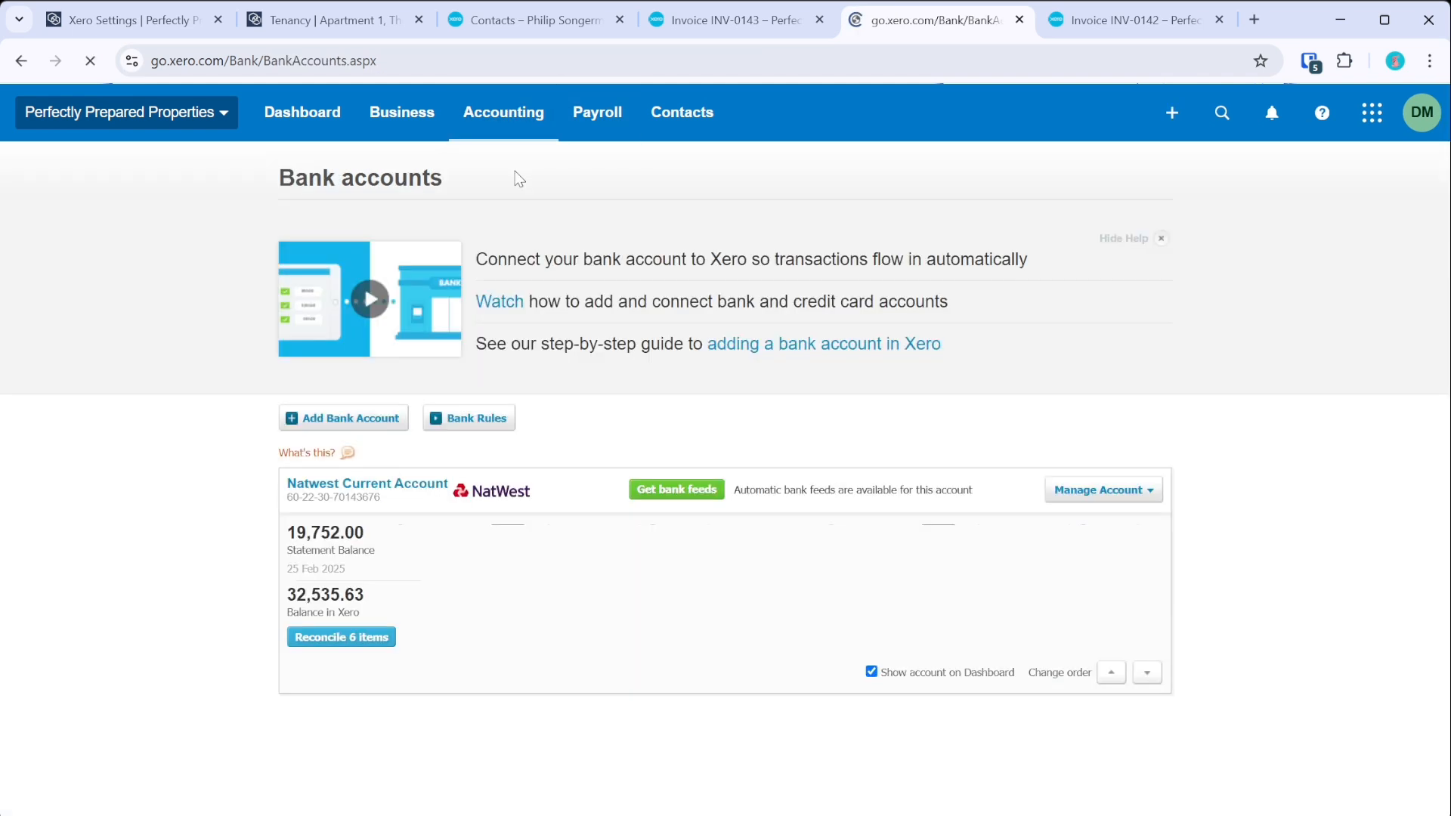
pyautogui.click(359, 644)
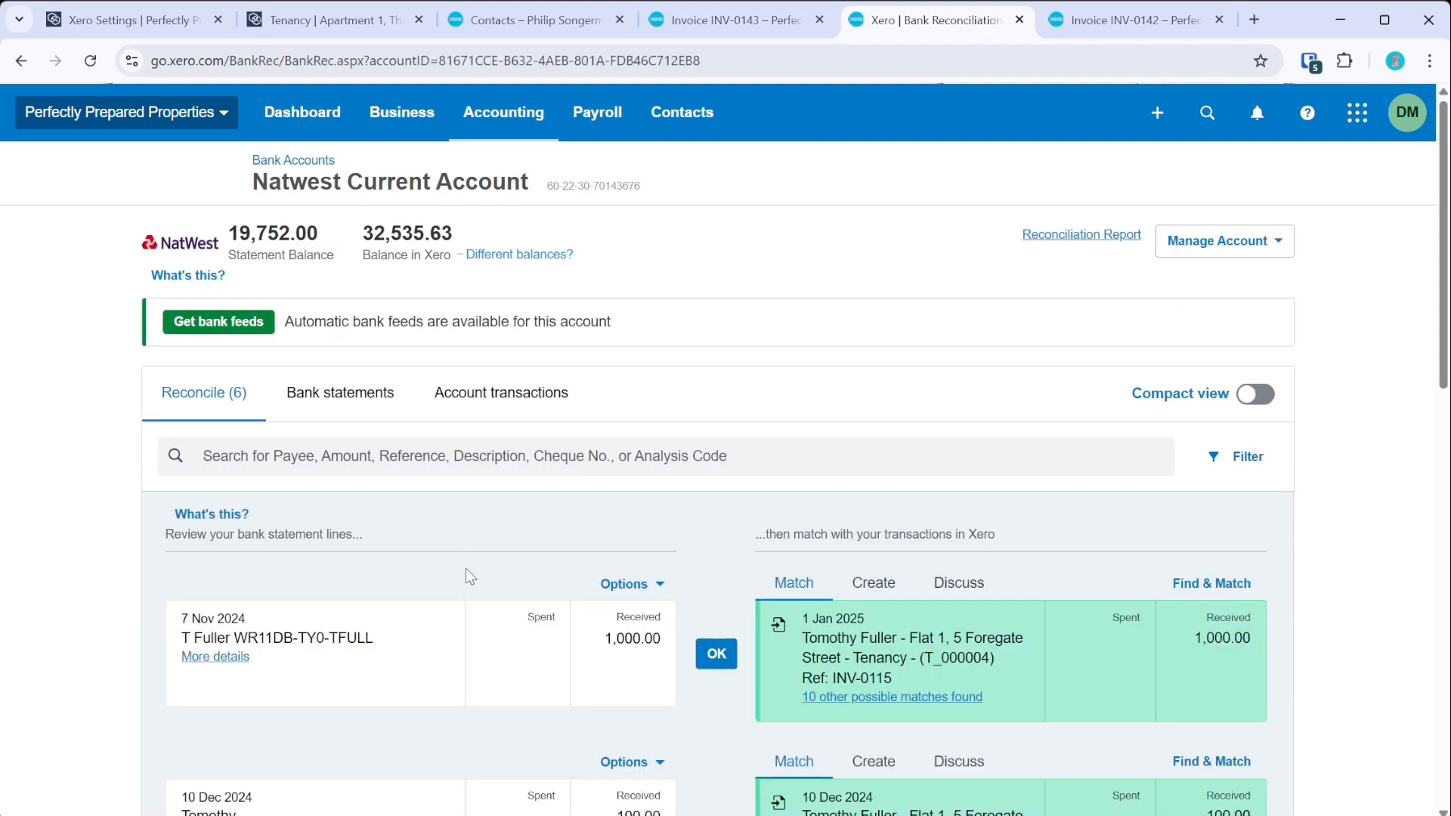
pyautogui.scroll(-2, 479, 534)
pyautogui.scroll(-10, 479, 534)
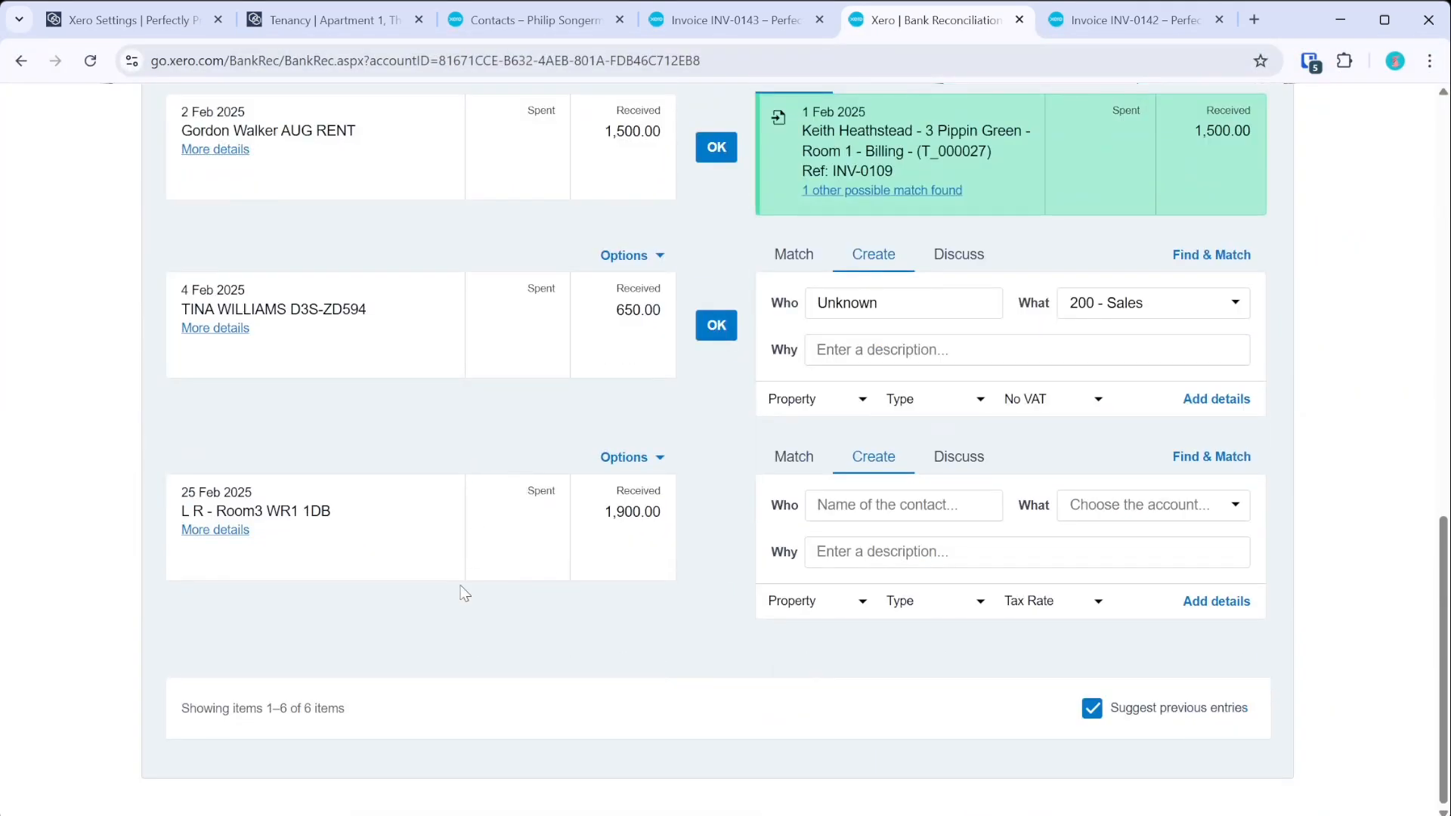
pyautogui.scroll(12, 449, 622)
pyautogui.scroll(-8, 623, 529)
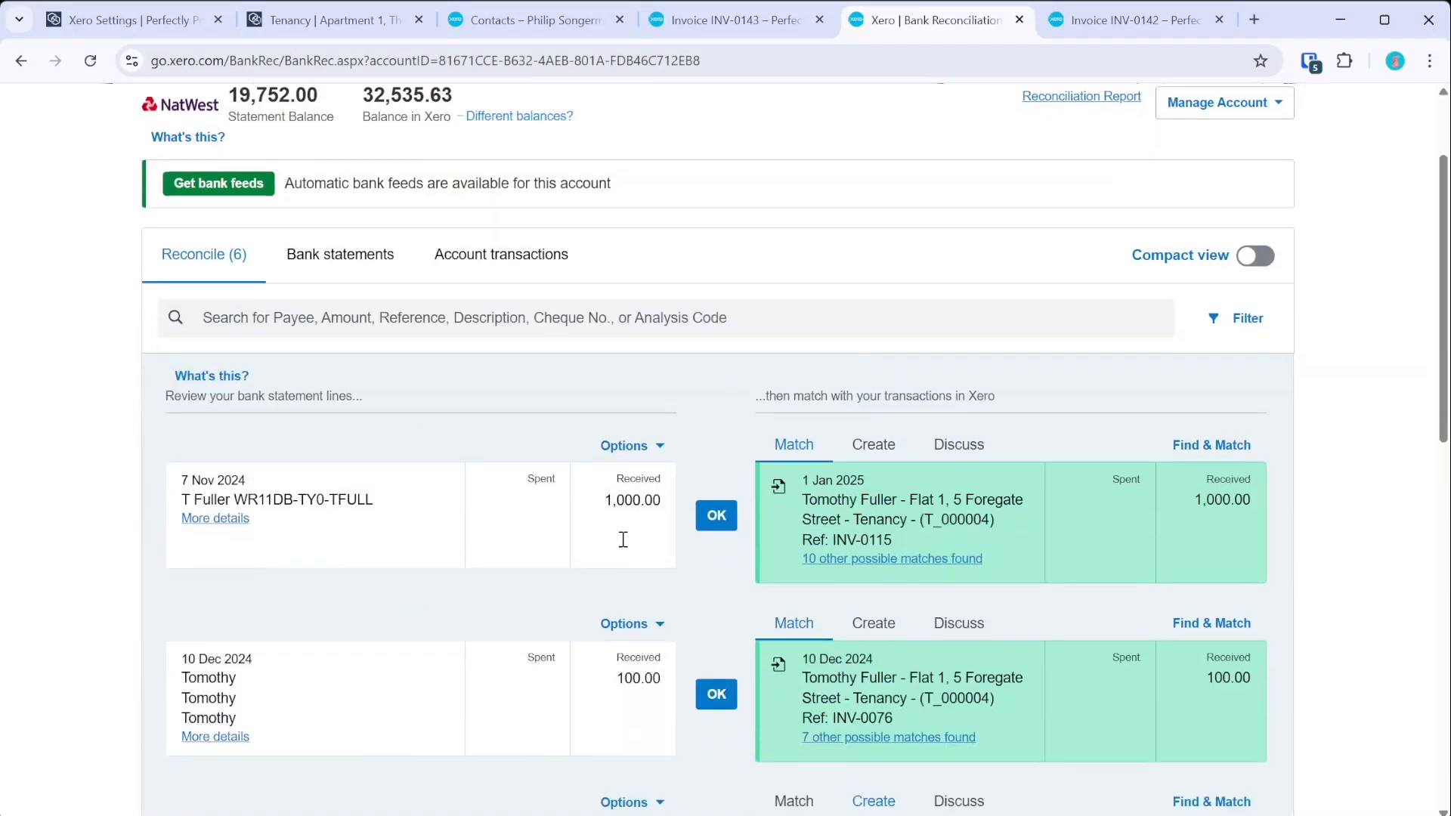
pyautogui.scroll(-3, 623, 512)
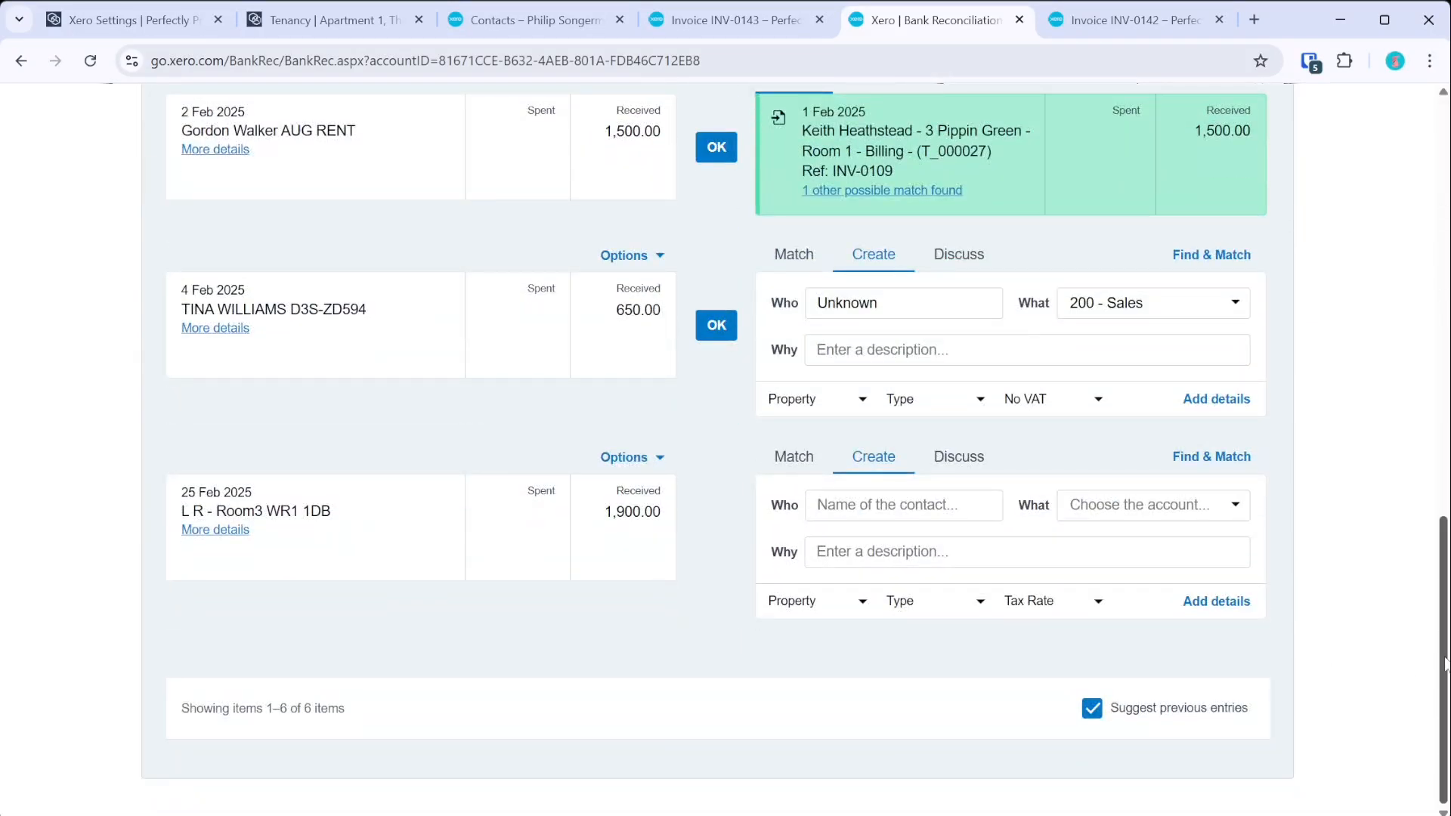
pyautogui.scroll(15, 1098, 312)
# - Review the bank reconciliation report's outstanding receipts, then return to the reconciliation page
pyautogui.click(1079, 235)
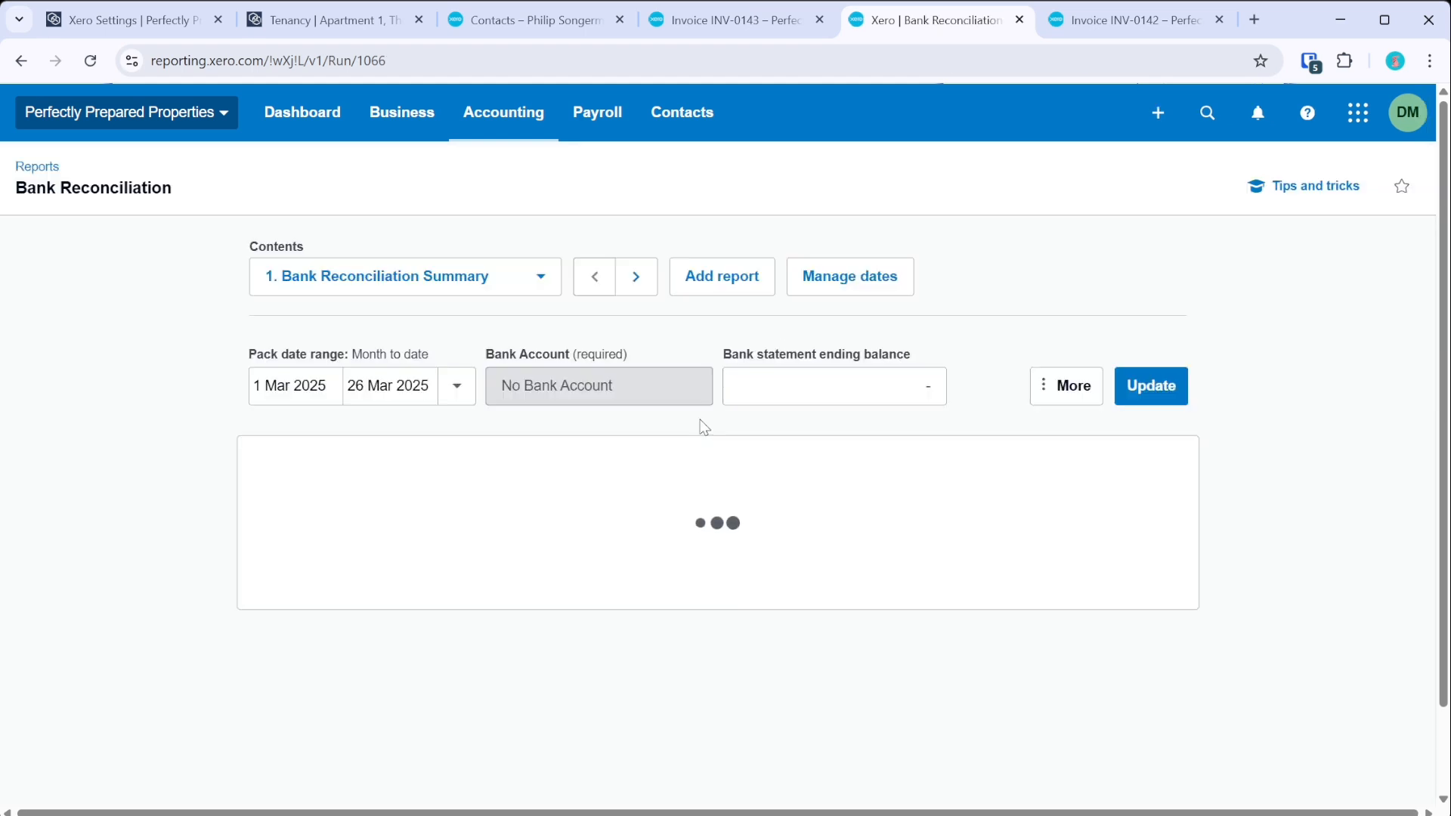
pyautogui.scroll(-20, 713, 499)
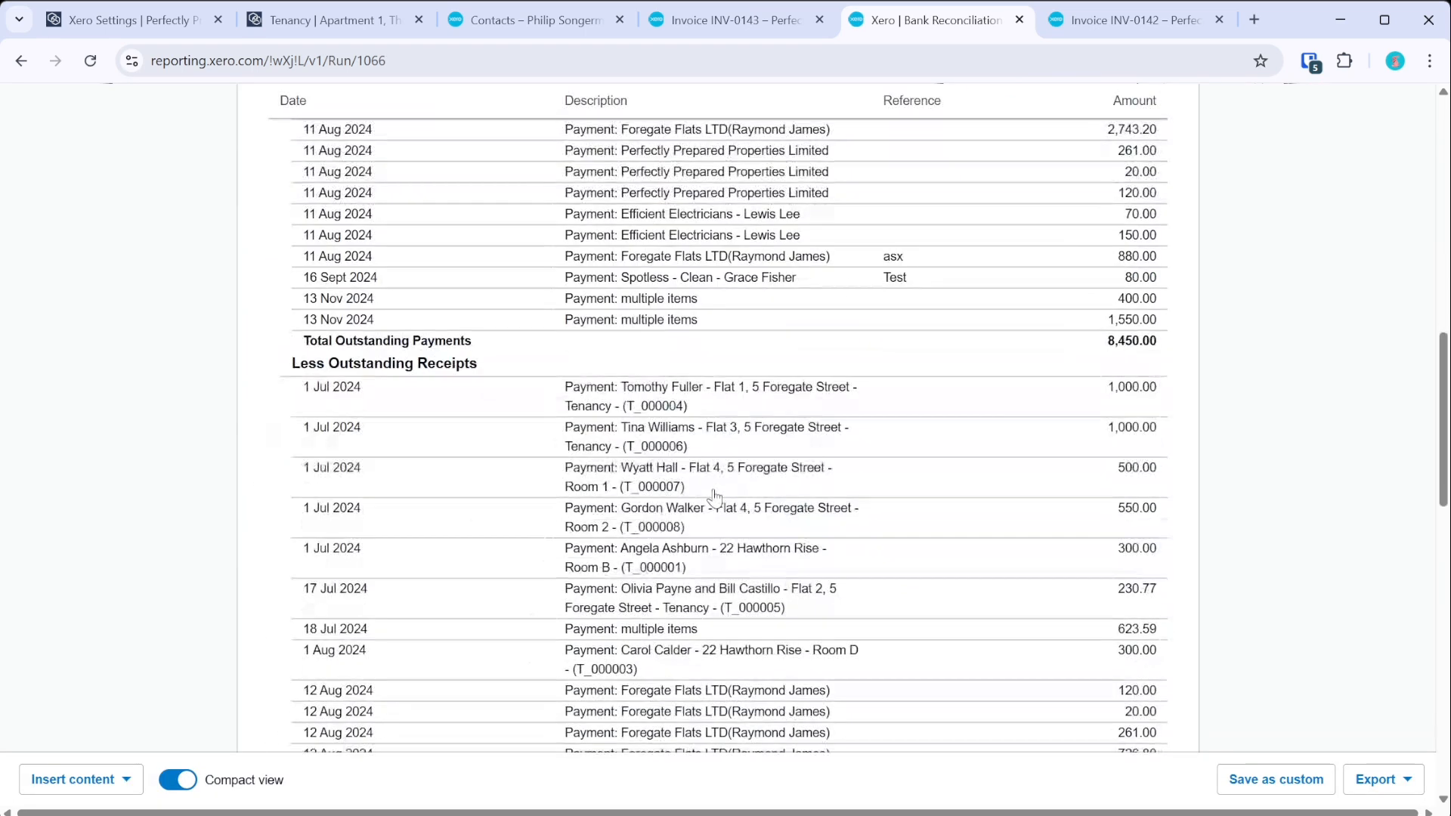
pyautogui.scroll(-5, 717, 501)
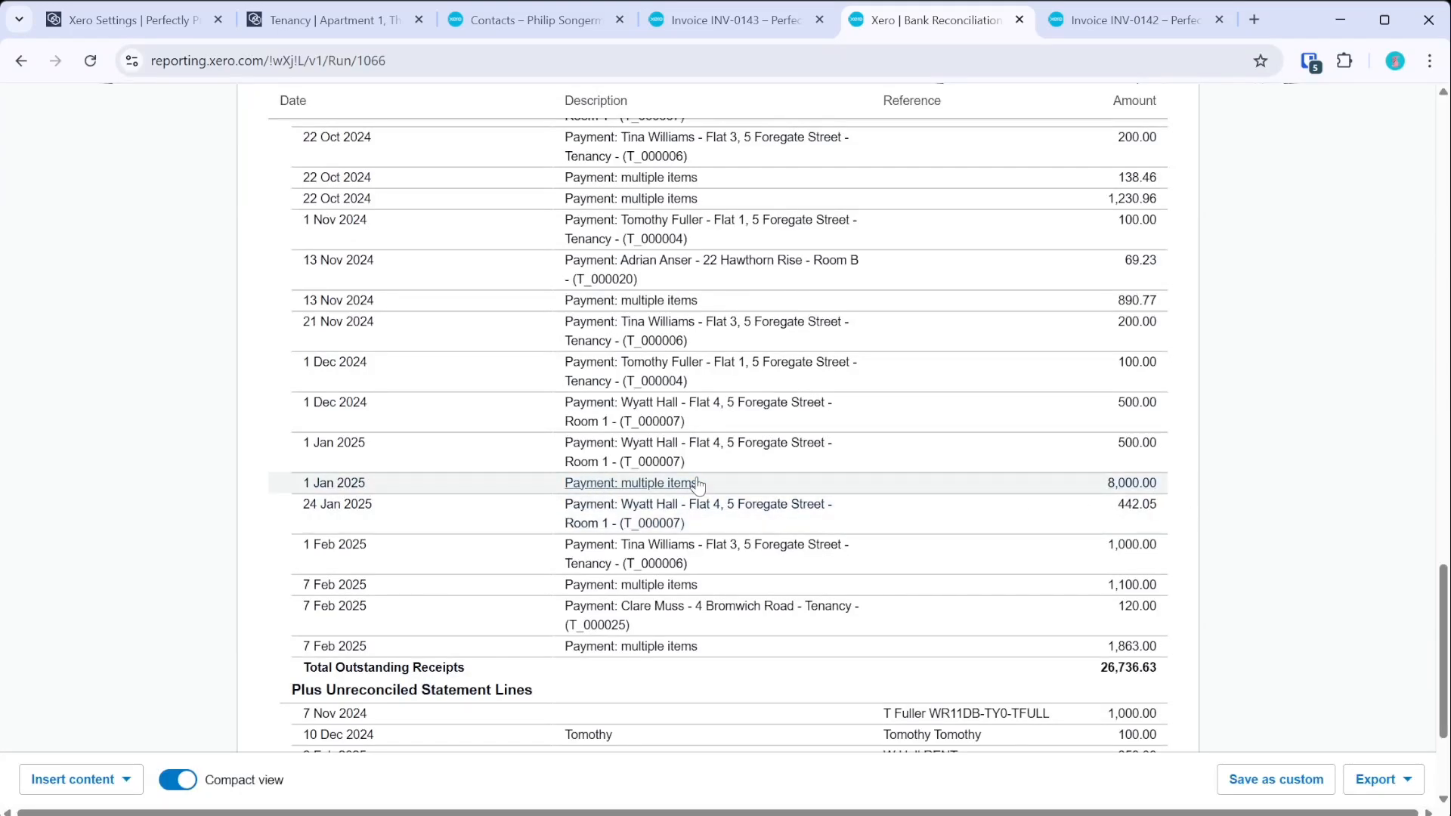
pyautogui.scroll(12, 730, 504)
pyautogui.scroll(8, 730, 505)
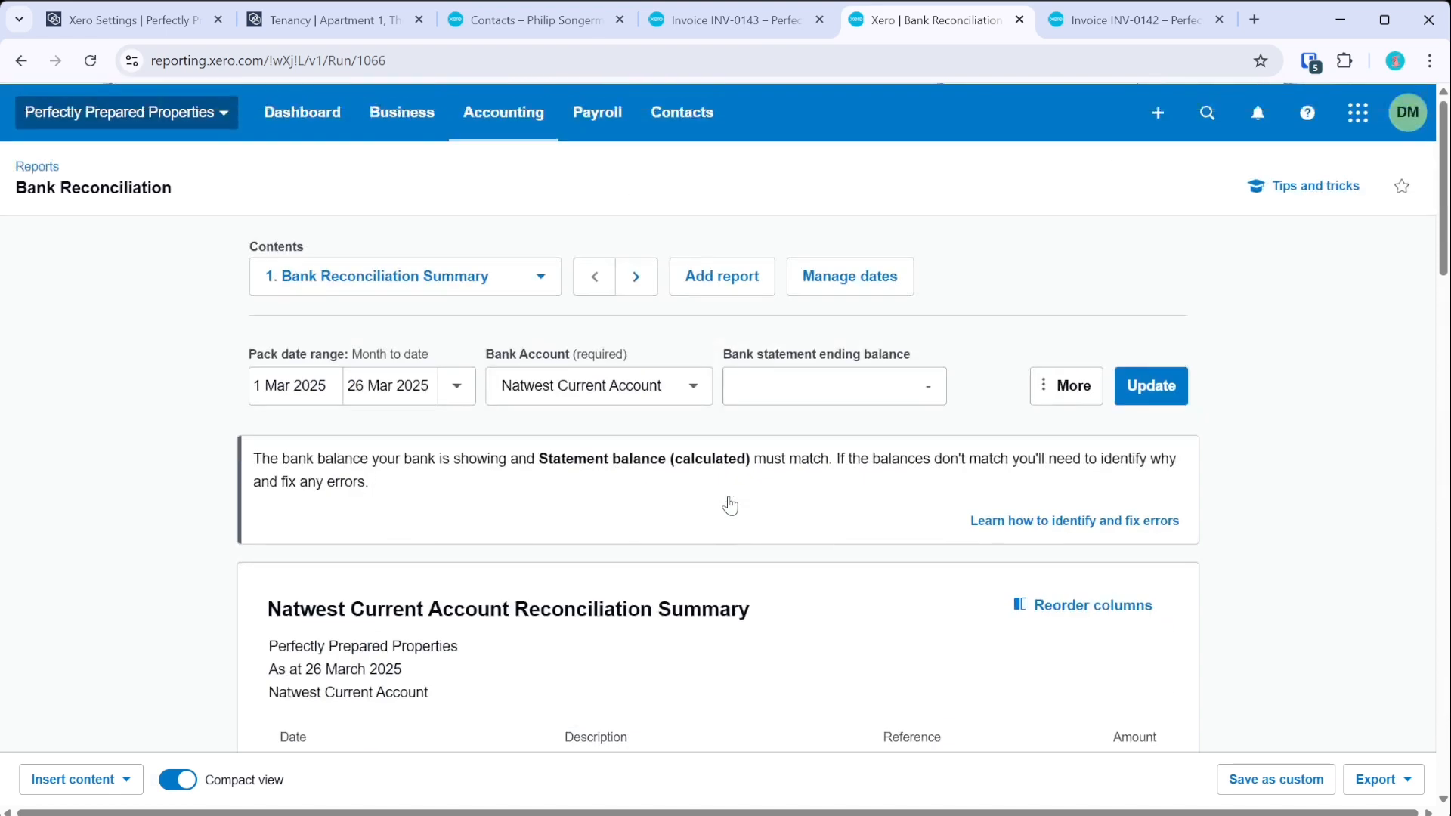
pyautogui.click(21, 61)
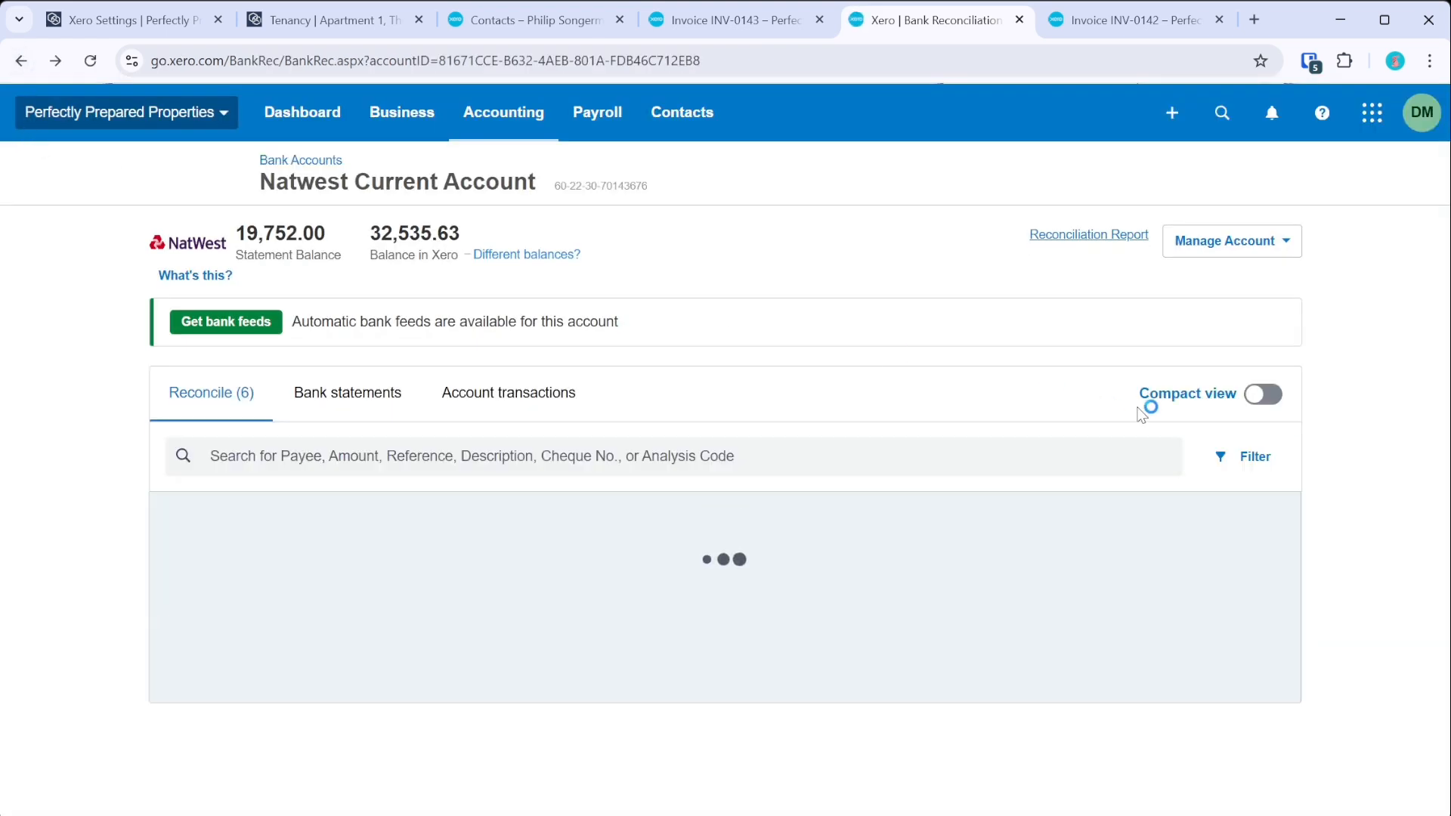
# - Start a statement import for the Natwest account and download the CSV template
pyautogui.click(1212, 257)
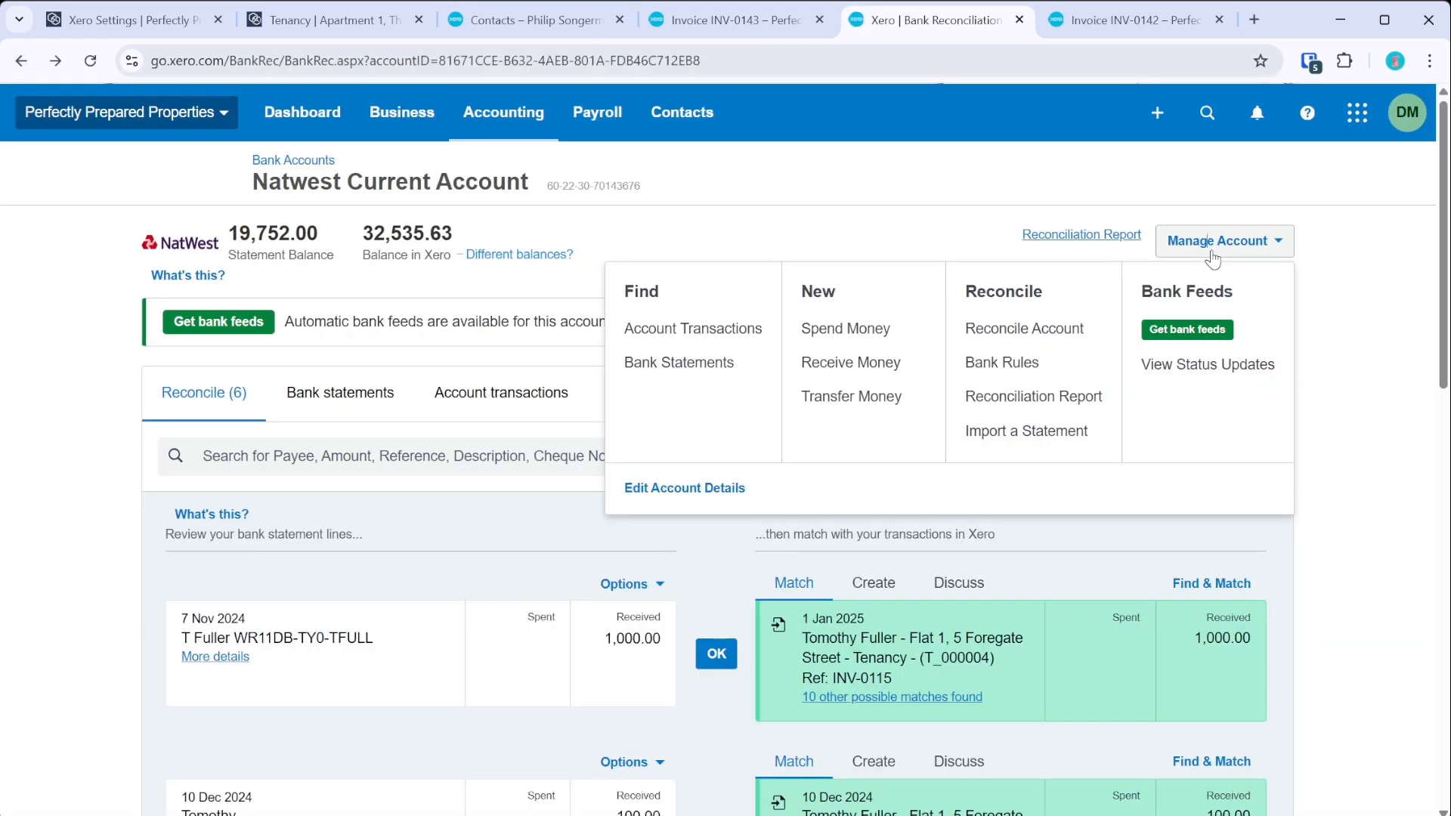
pyautogui.click(1058, 435)
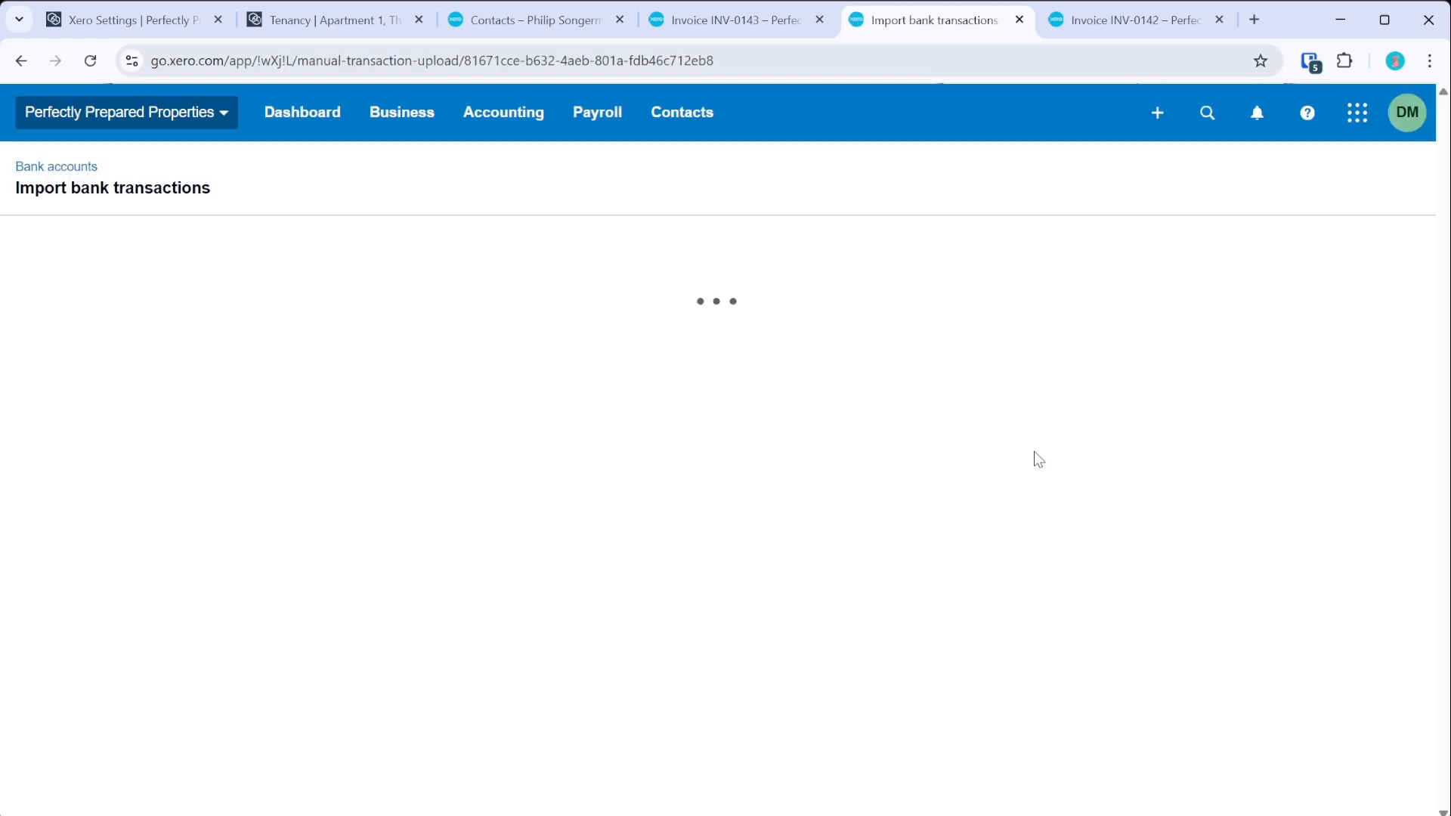
pyautogui.scroll(-1, 797, 483)
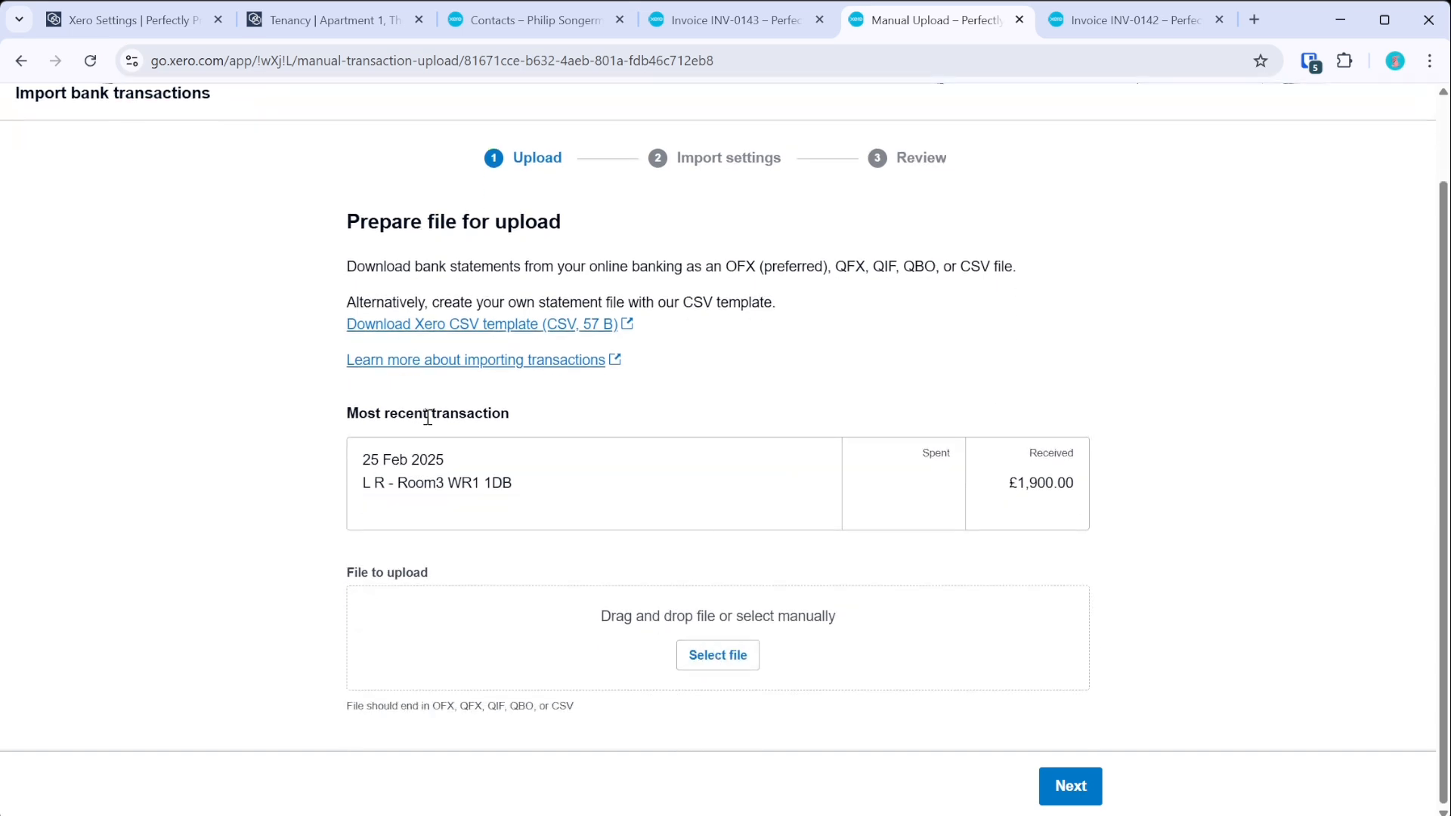
pyautogui.click(427, 326)
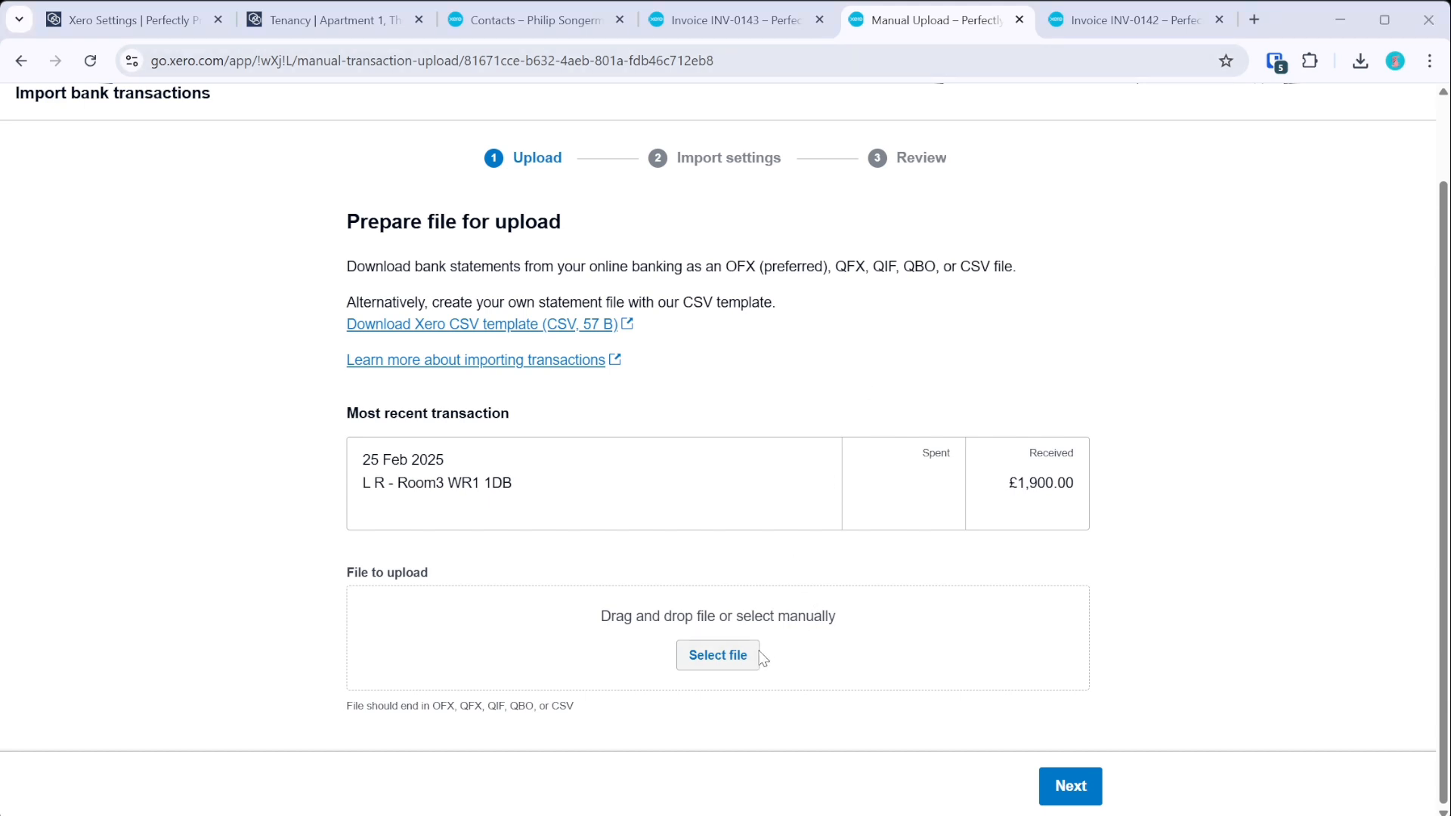
# - Upload StatementImportTemplate.en-NZ.csv and continue to the import settings
pyautogui.doubleClick(270, 172)
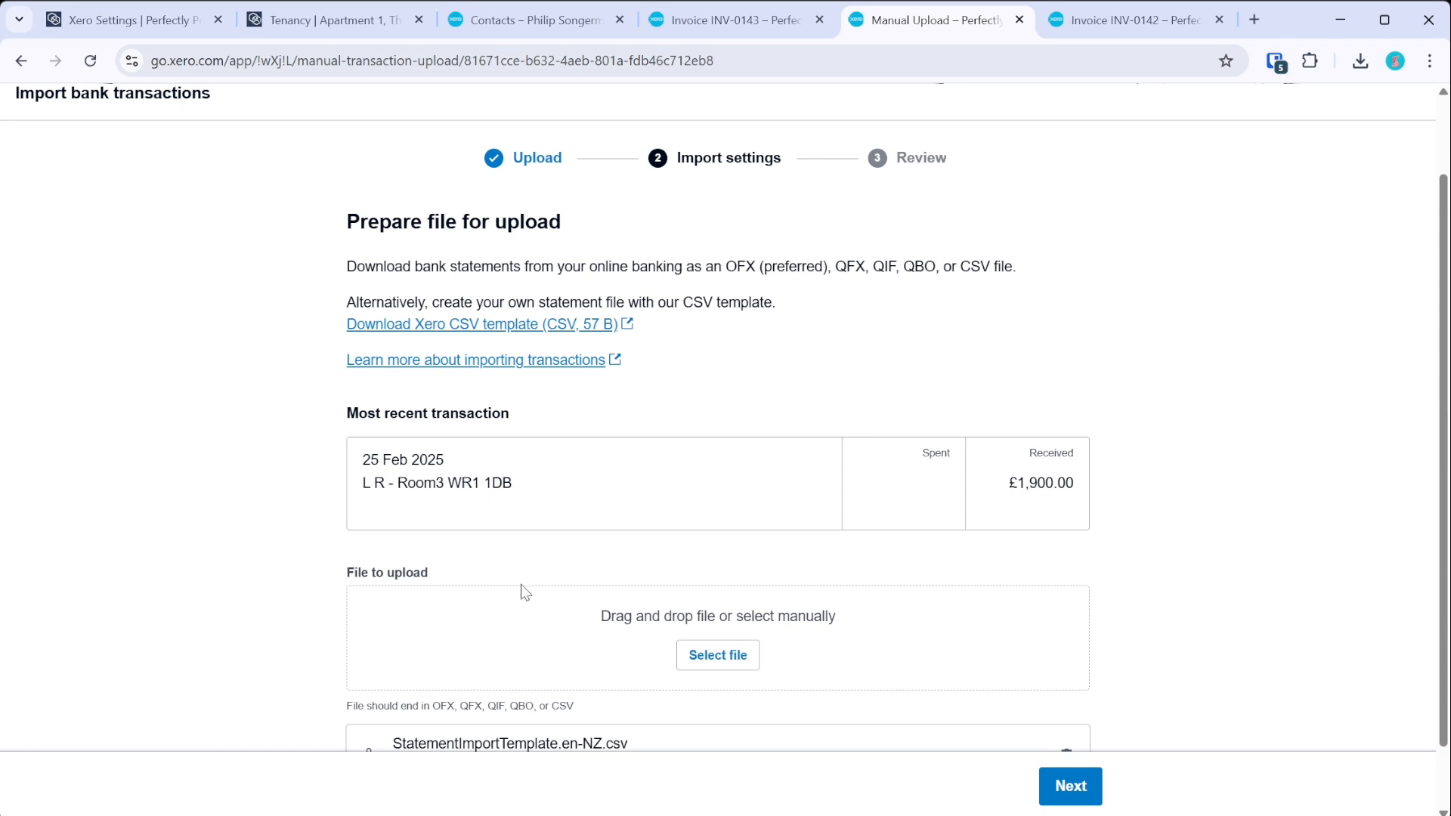
pyautogui.scroll(-1, 517, 579)
pyautogui.click(1071, 789)
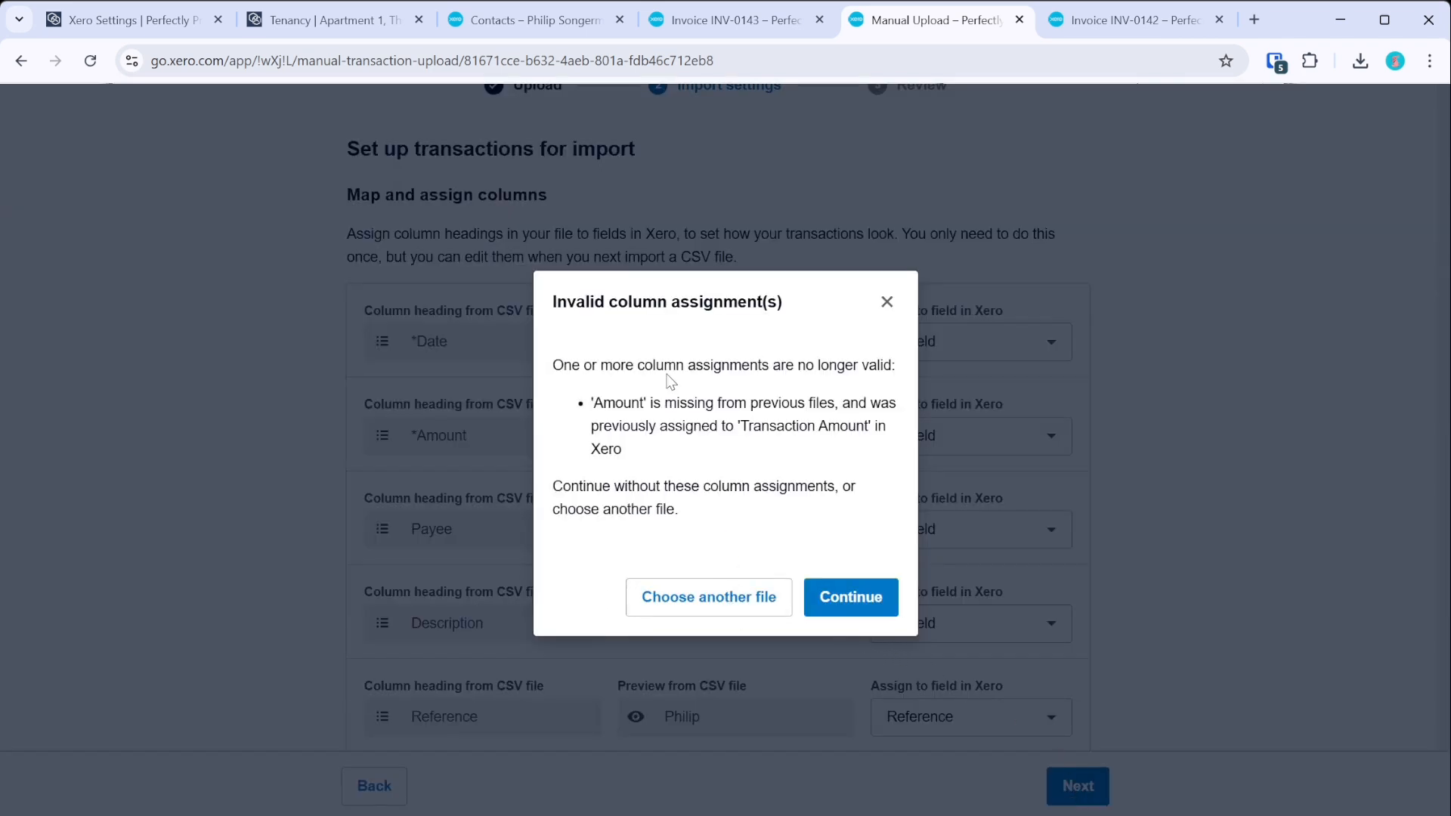
pyautogui.click(853, 599)
pyautogui.scroll(-3, 819, 566)
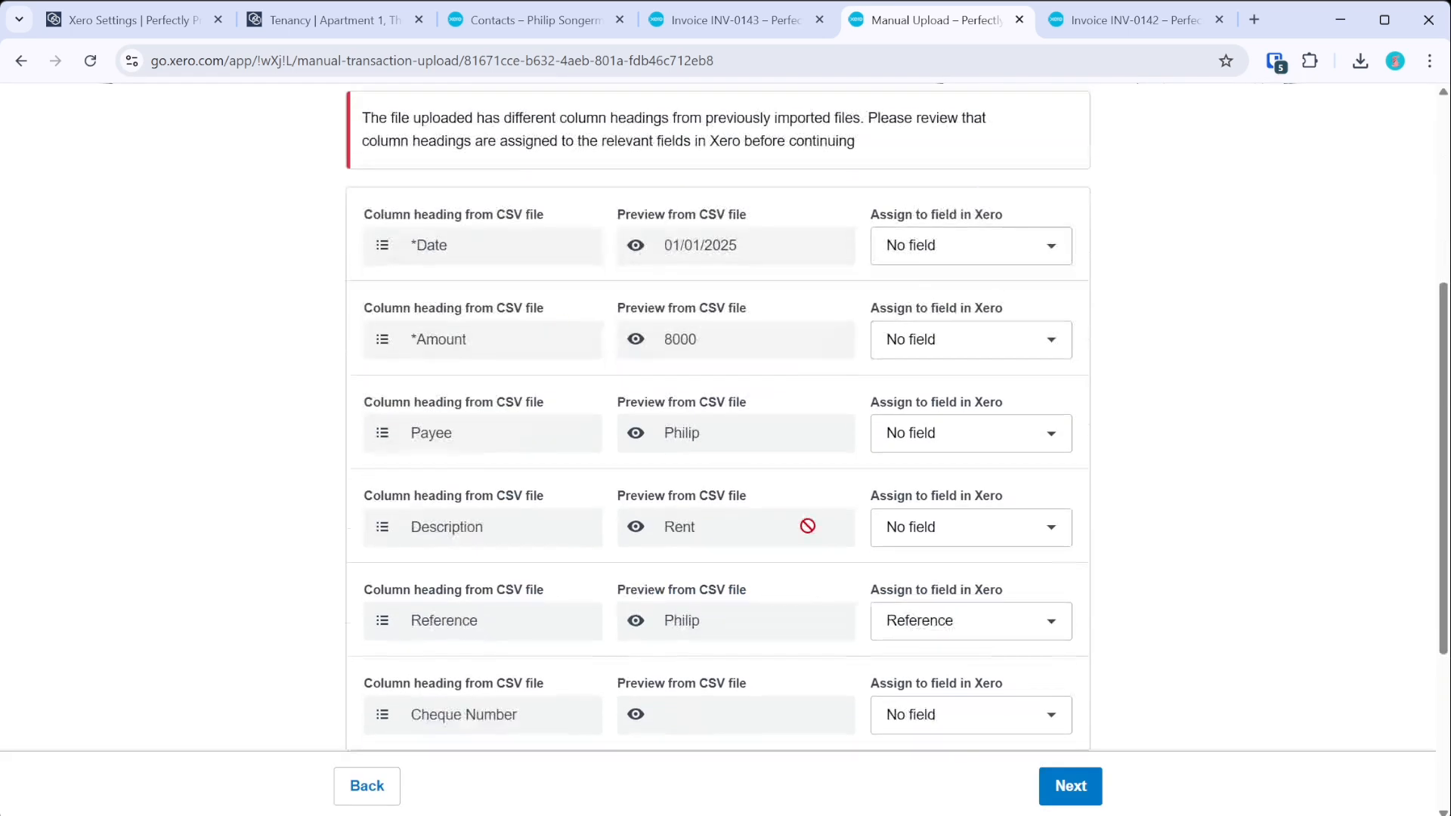
# - Map Date to Transaction Date, Payee to Payee, Description to Description, keeping Reference as Reference
pyautogui.click(975, 246)
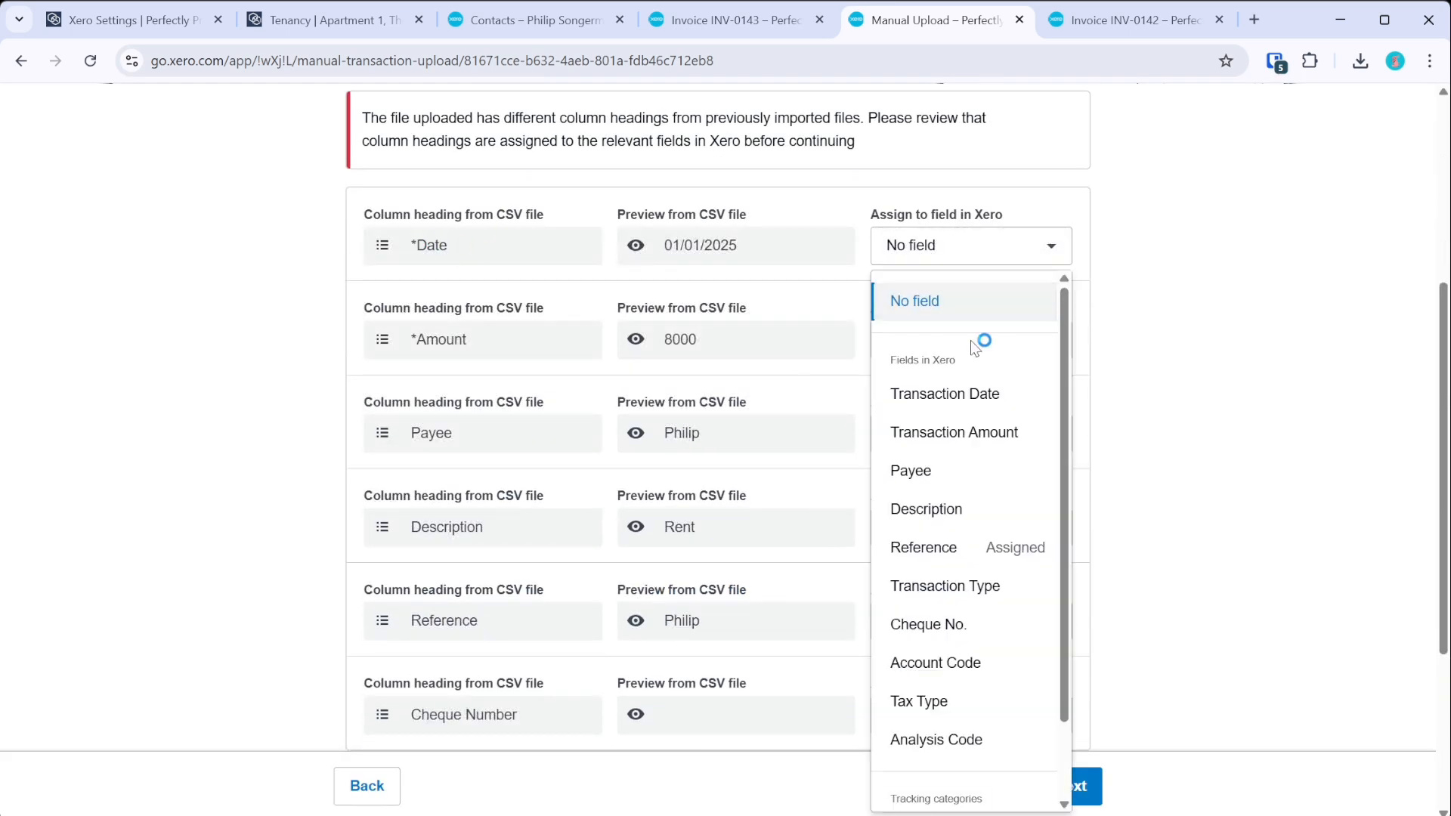
pyautogui.click(971, 393)
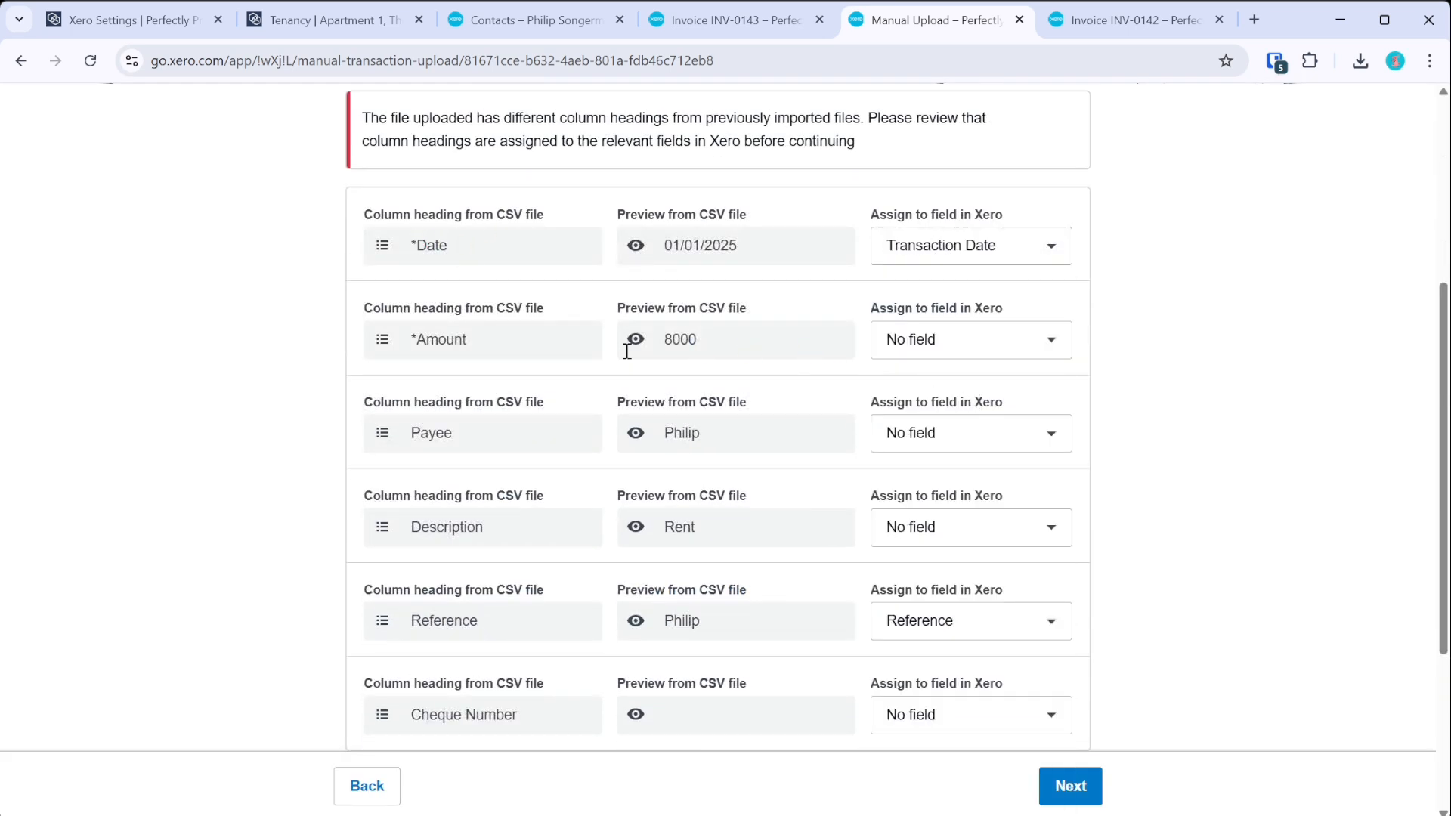
pyautogui.click(1004, 347)
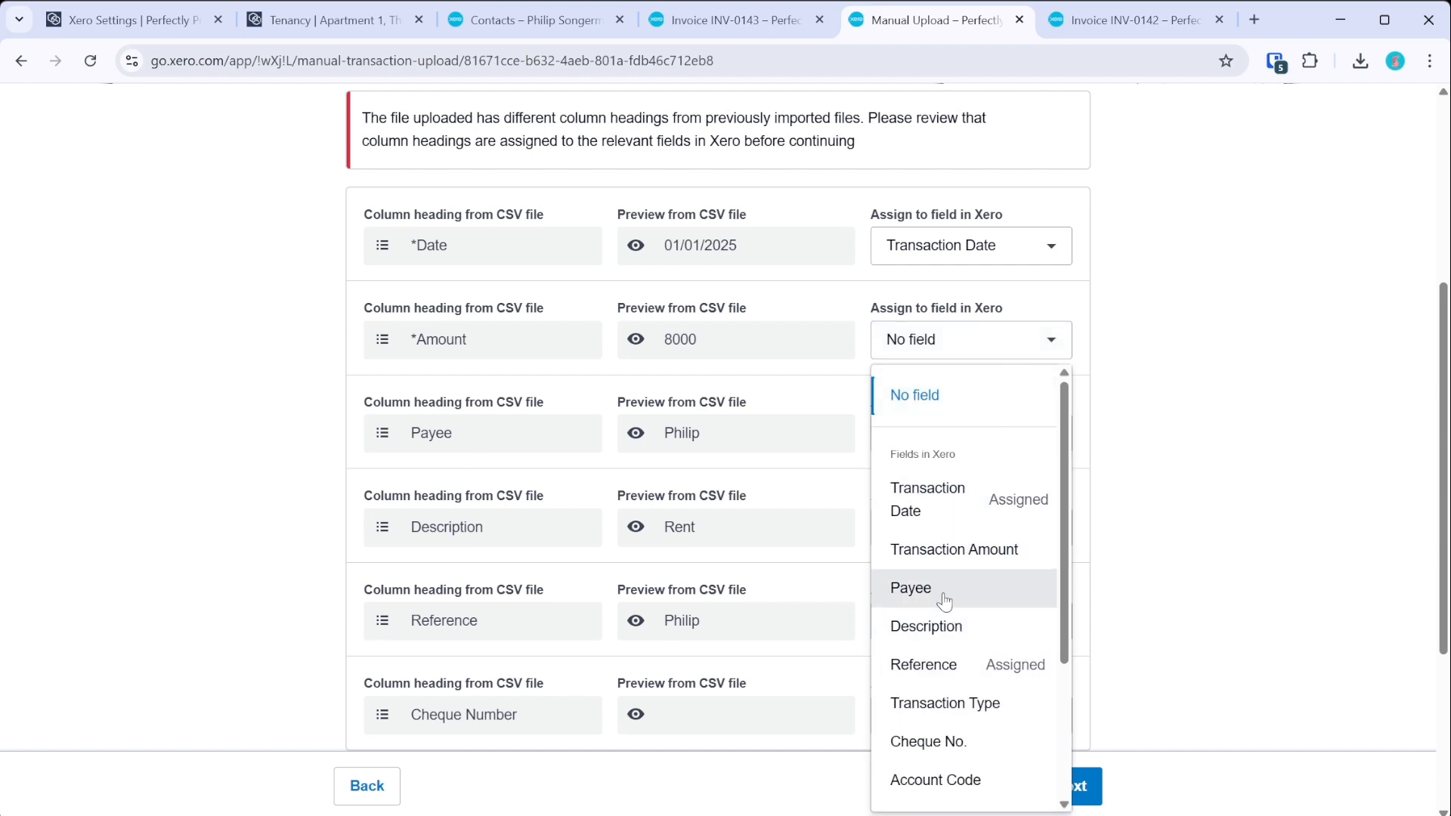
pyautogui.scroll(-3, 962, 654)
pyautogui.scroll(3, 962, 654)
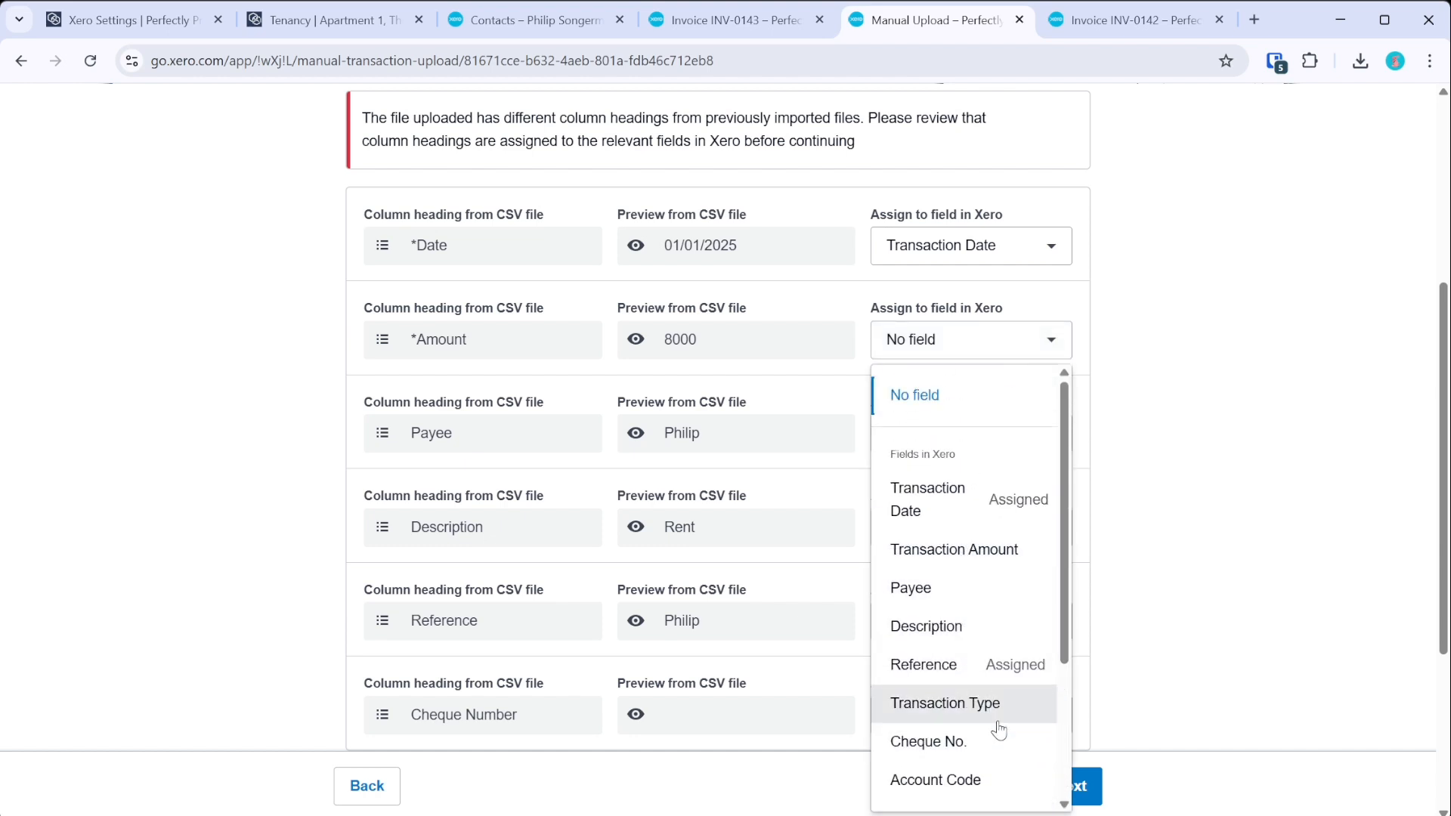
pyautogui.scroll(-3, 999, 705)
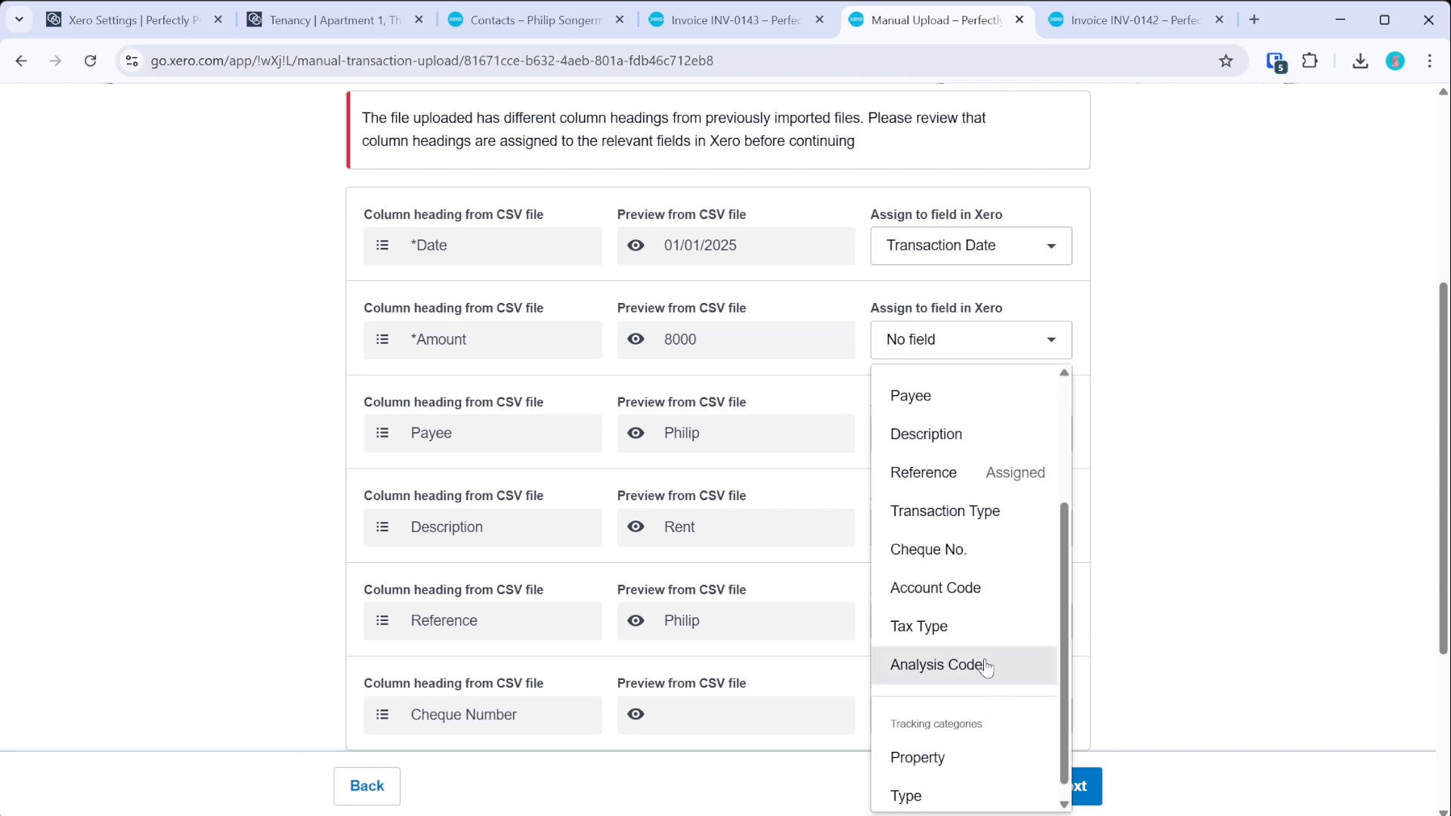
pyautogui.click(1136, 499)
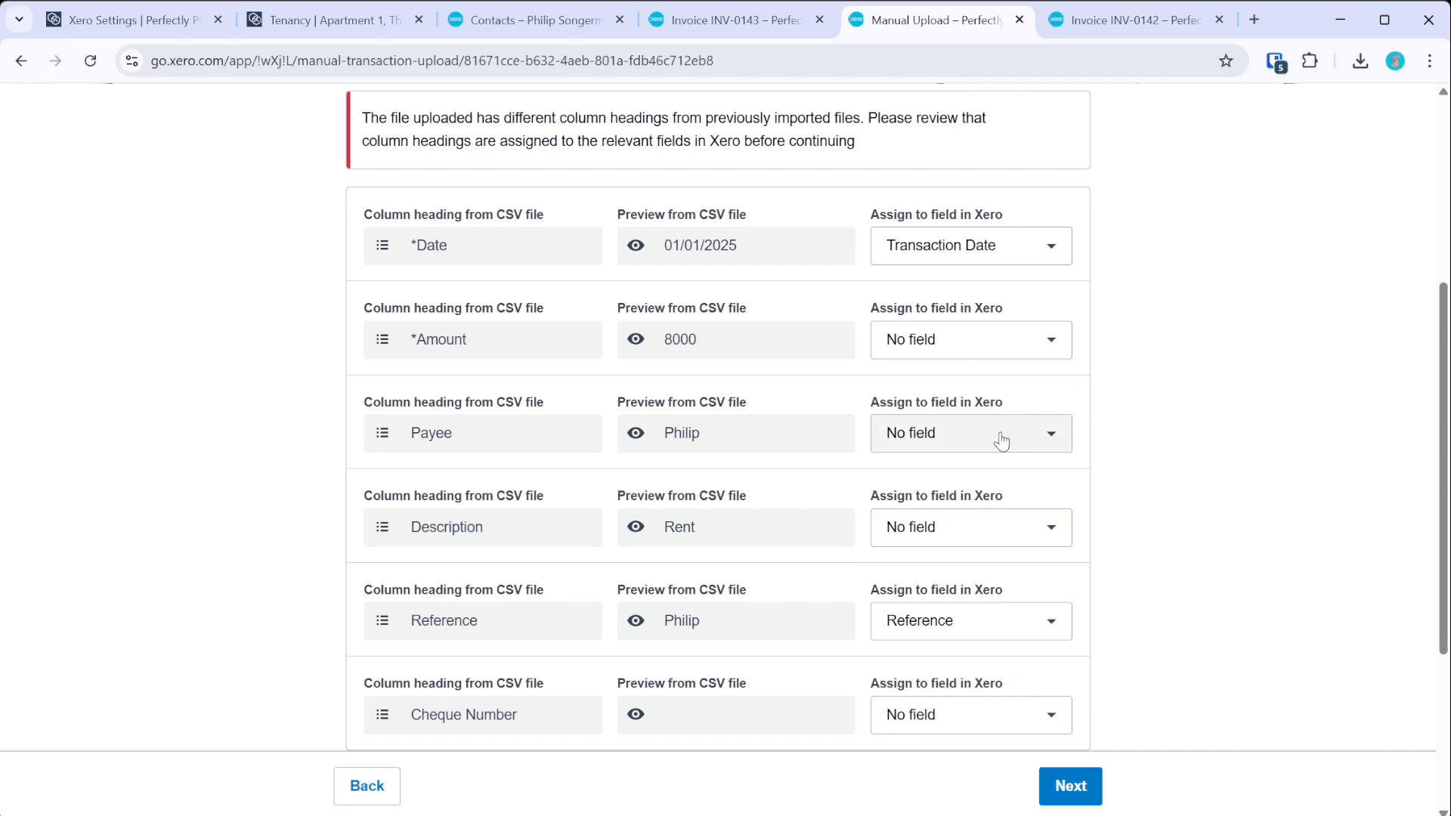
pyautogui.click(1001, 440)
pyautogui.click(918, 683)
pyautogui.click(963, 529)
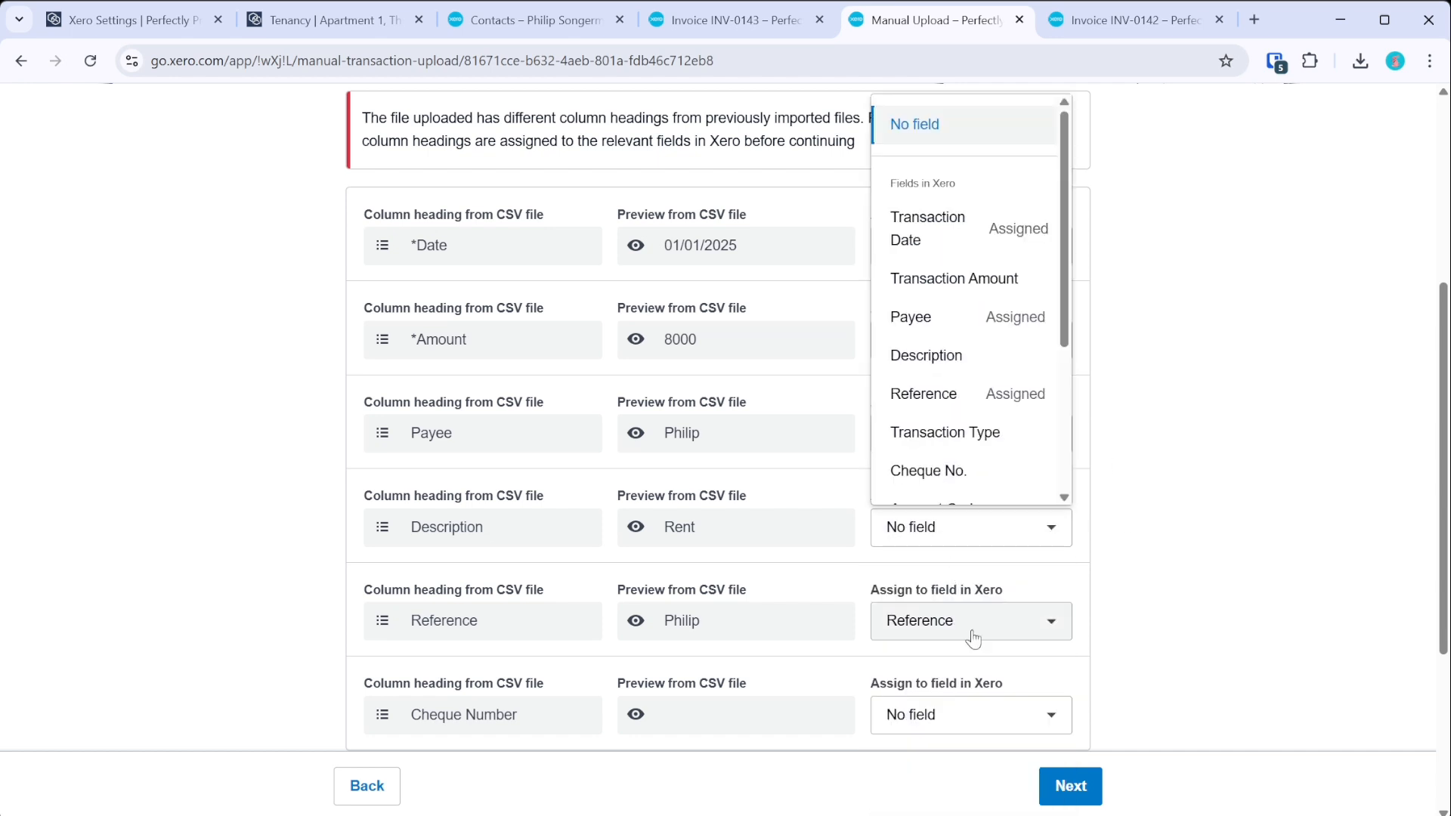
pyautogui.scroll(-1, 972, 479)
pyautogui.click(955, 330)
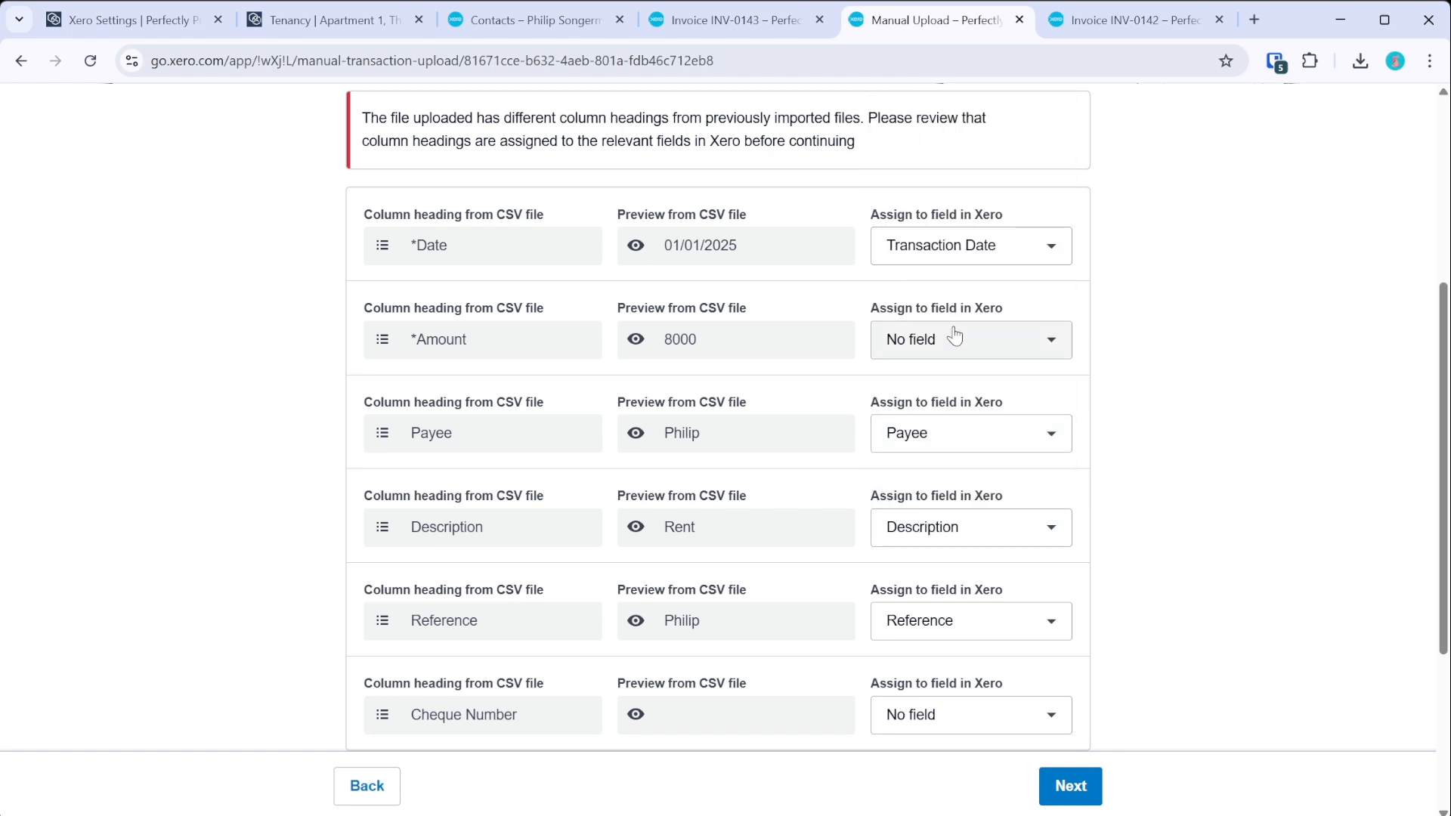
pyautogui.click(972, 629)
pyautogui.click(1149, 635)
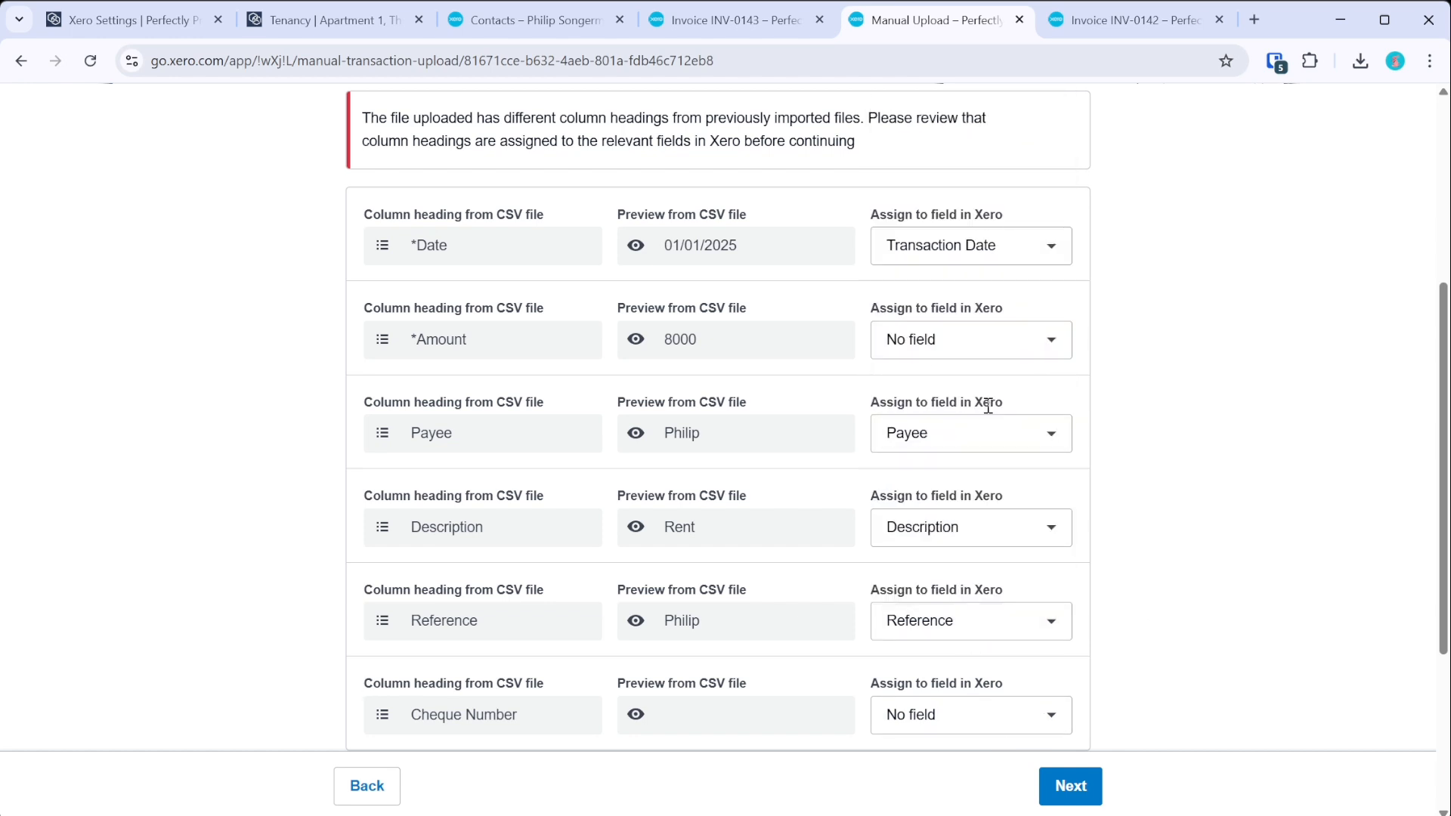
# - Map Amount to Transaction Amount and complete the one-transaction import
pyautogui.click(989, 340)
pyautogui.scroll(-1, 1059, 437)
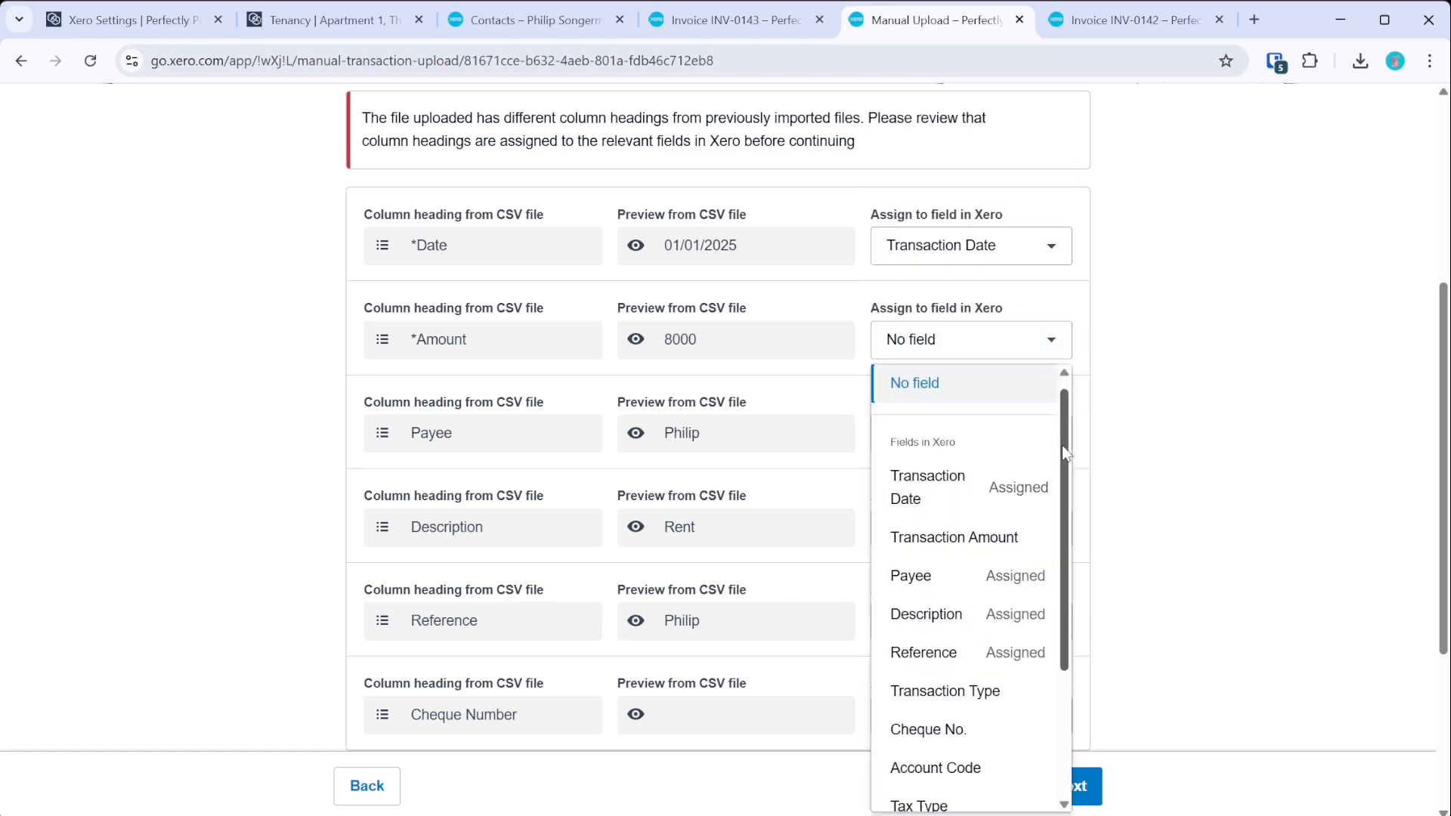
pyautogui.click(994, 521)
pyautogui.click(1069, 786)
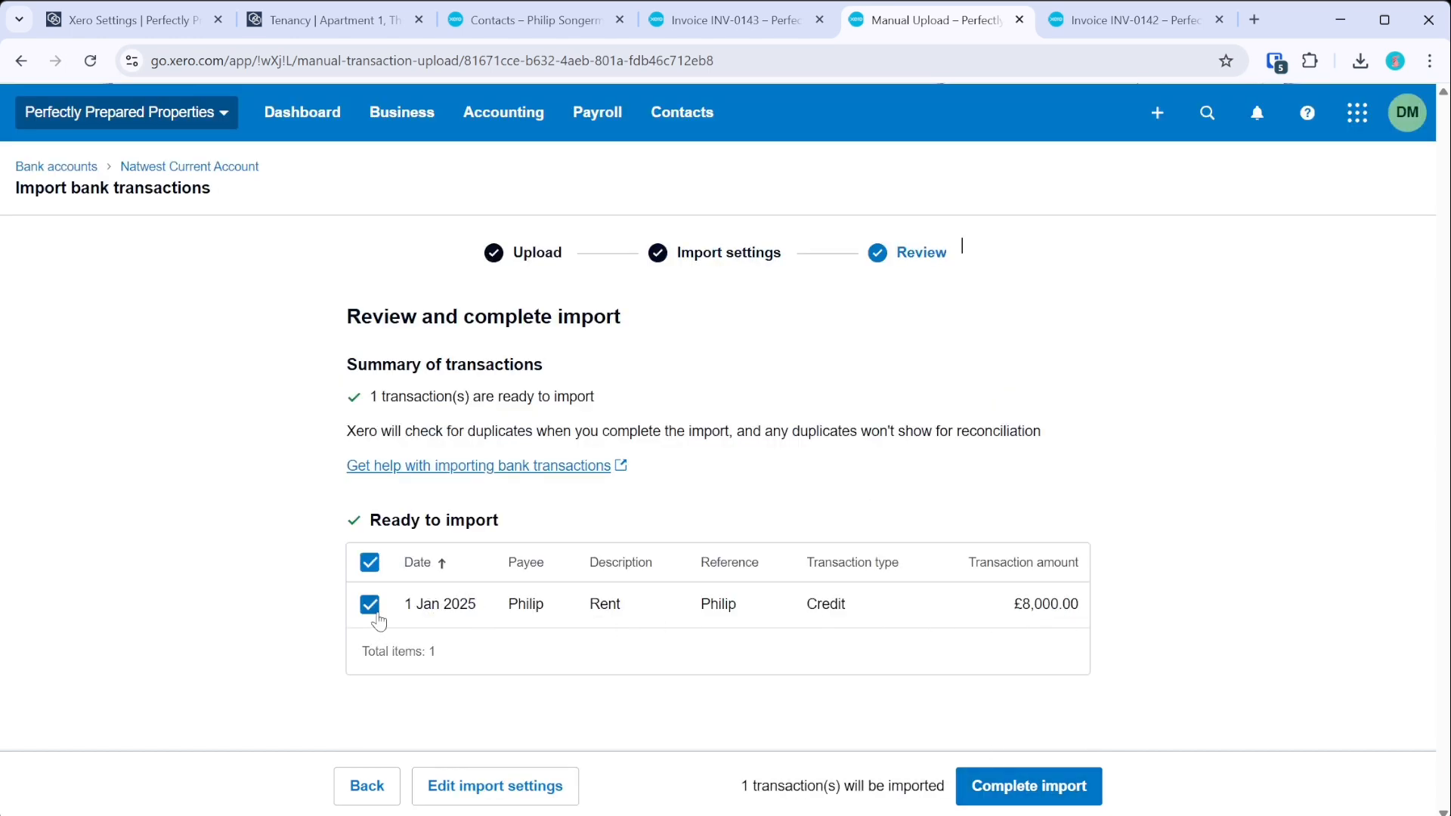
pyautogui.click(983, 797)
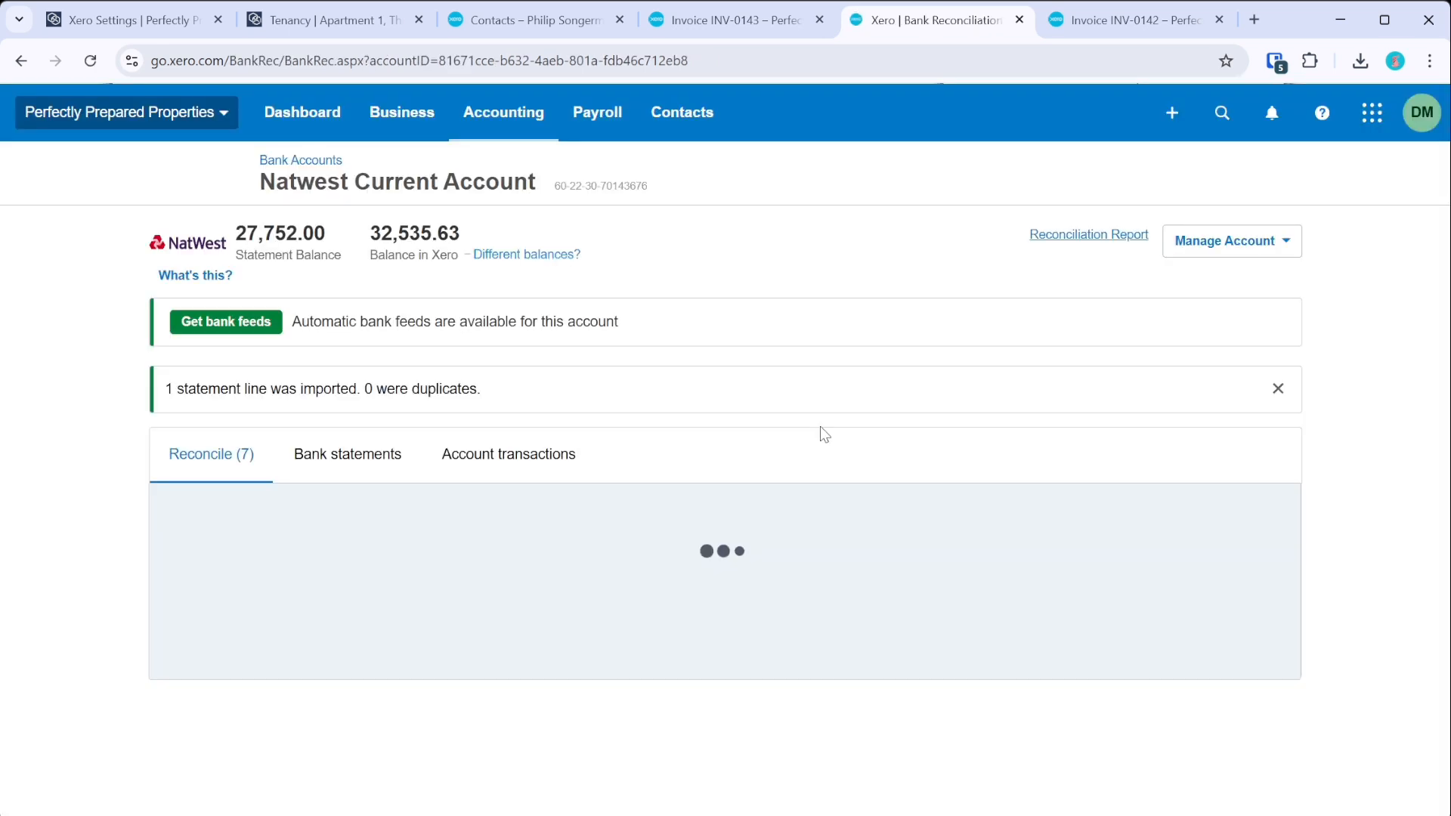
# - Review the Reconcile tab's statement lines, including the new 8,000.00 credit, then switch to INV-0143
pyautogui.scroll(-2, 816, 344)
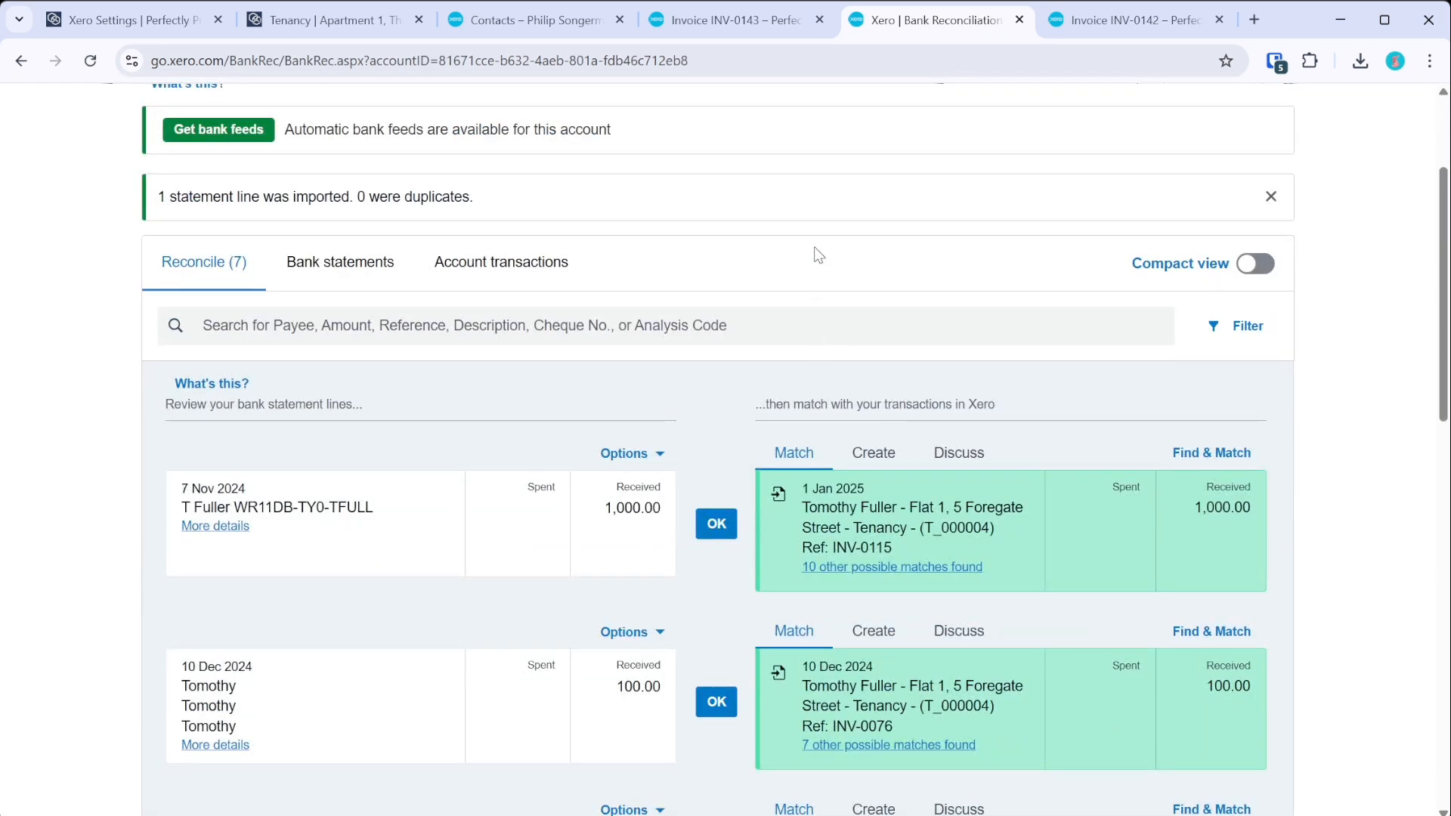
pyautogui.scroll(-2, 814, 248)
pyautogui.scroll(-2, 451, 492)
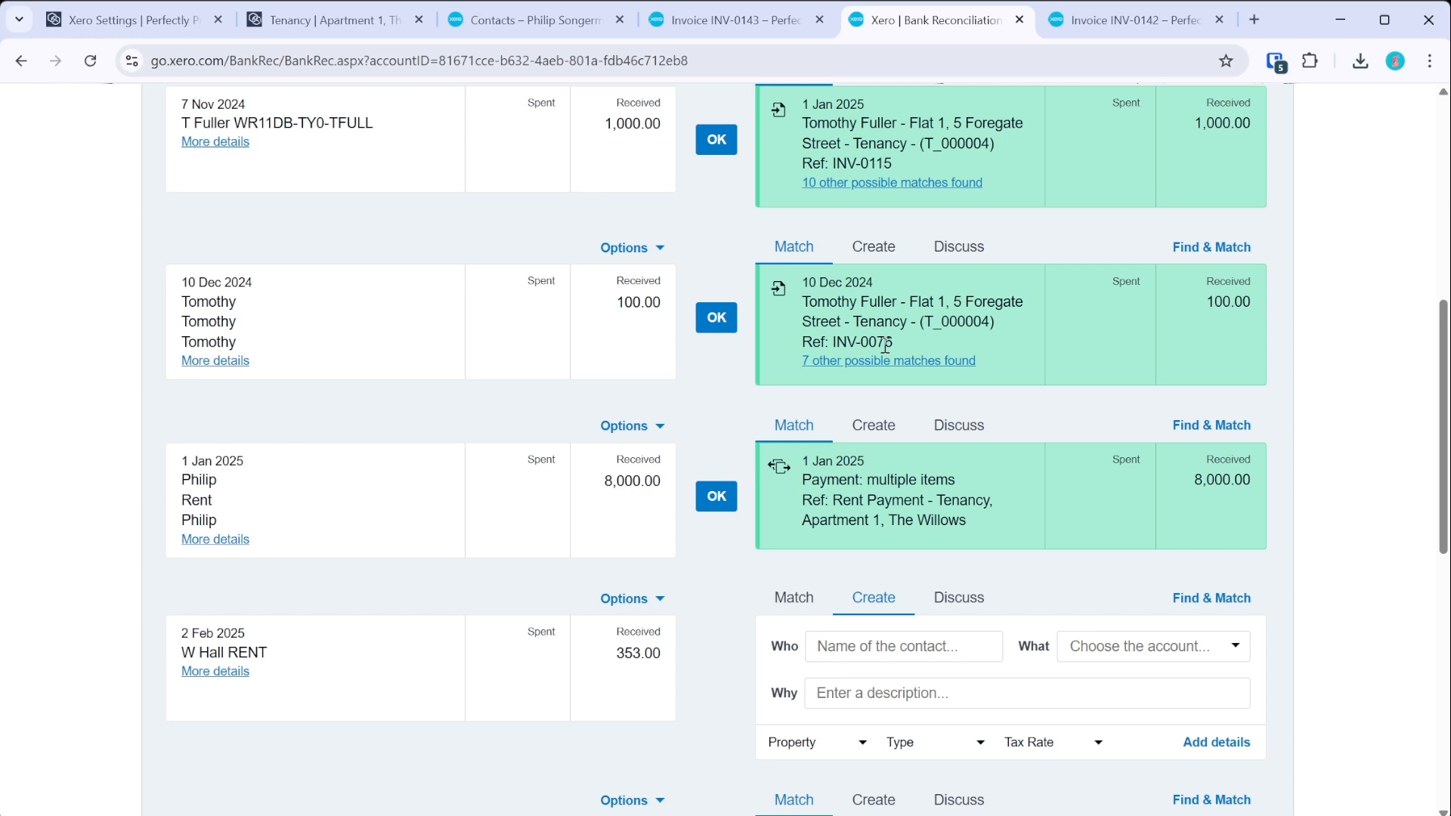
pyautogui.scroll(2, 887, 309)
pyautogui.scroll(-6, 889, 319)
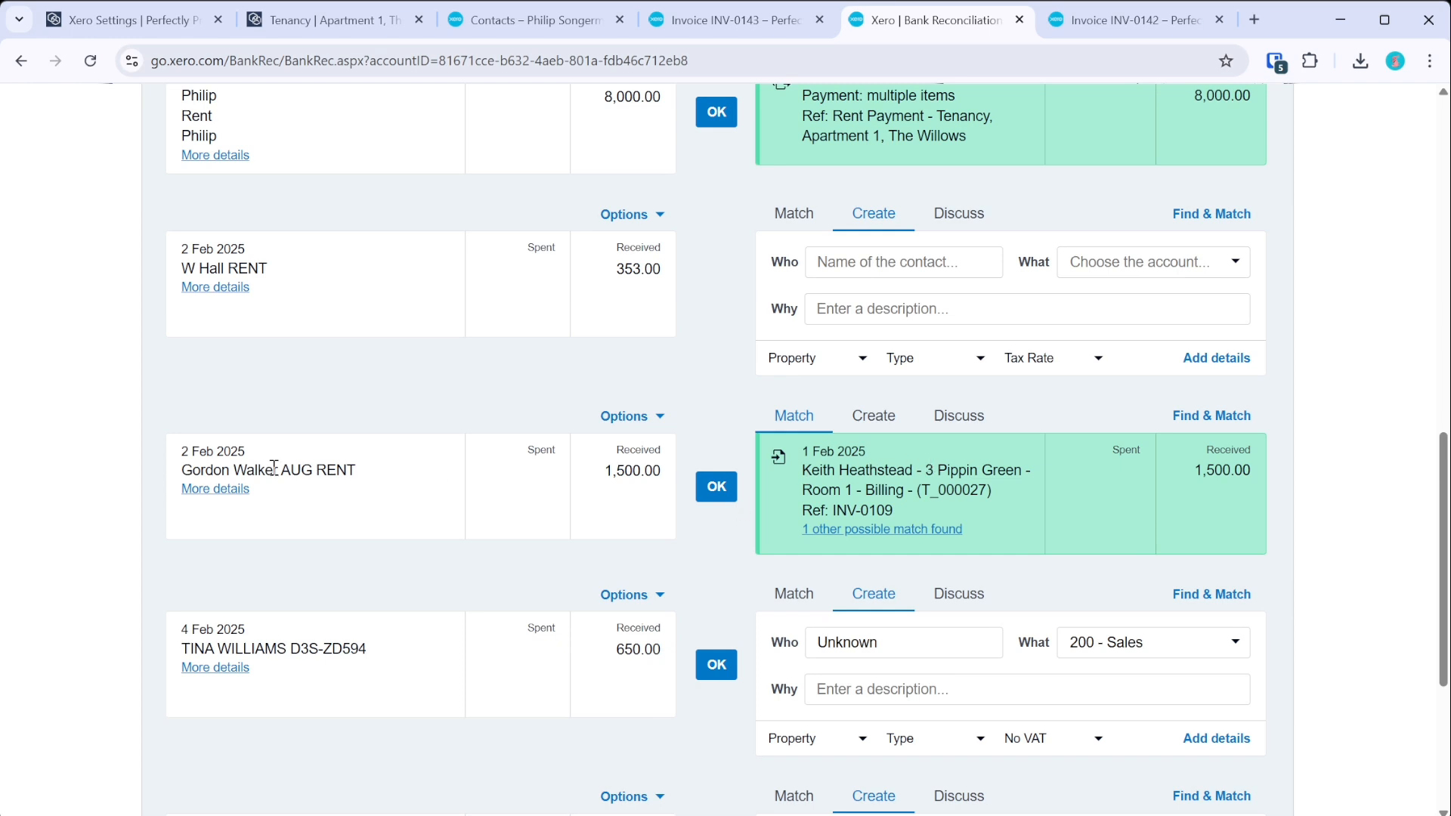
pyautogui.scroll(1, 839, 505)
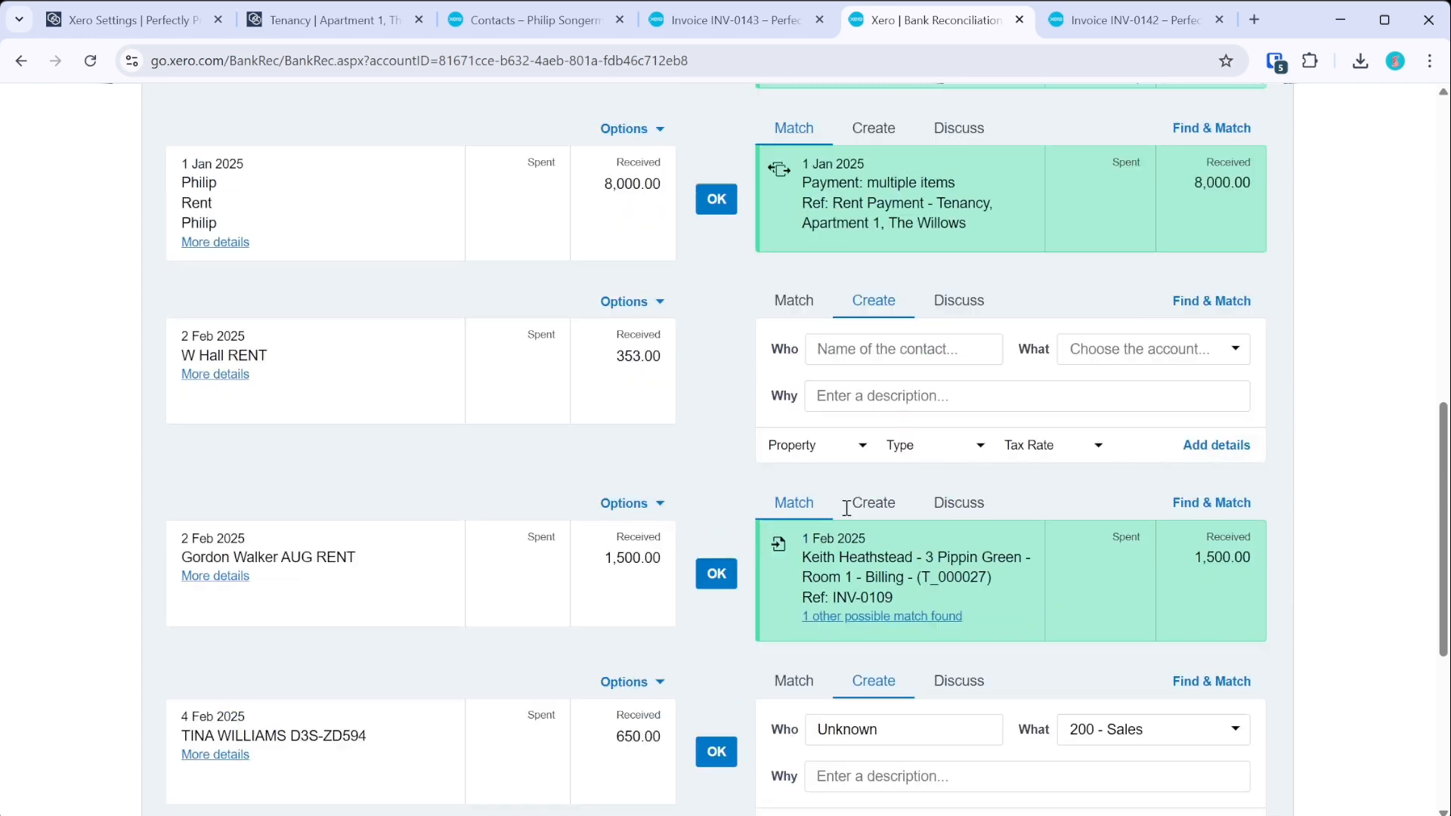
pyautogui.scroll(4, 847, 508)
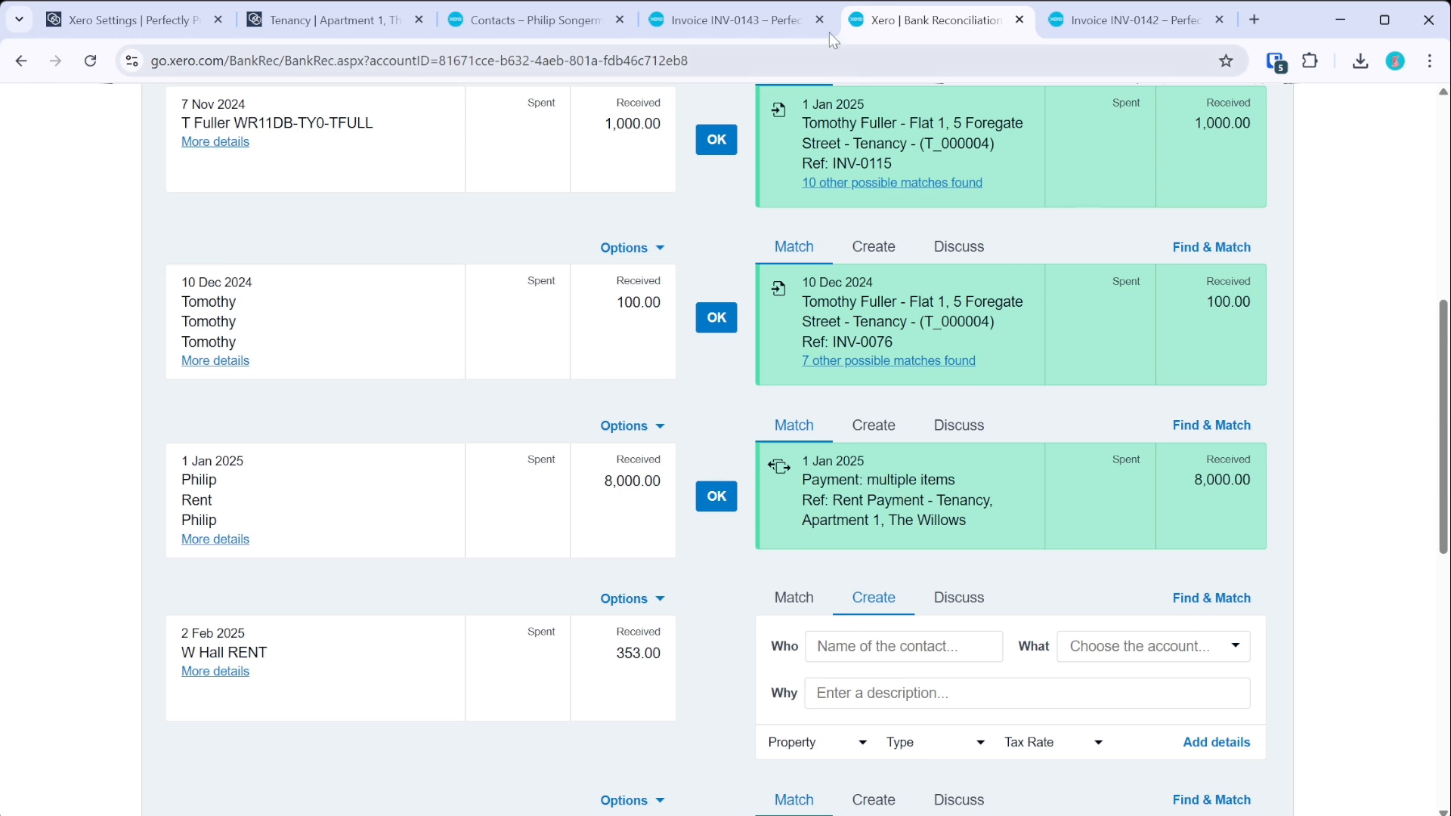
pyautogui.click(755, 20)
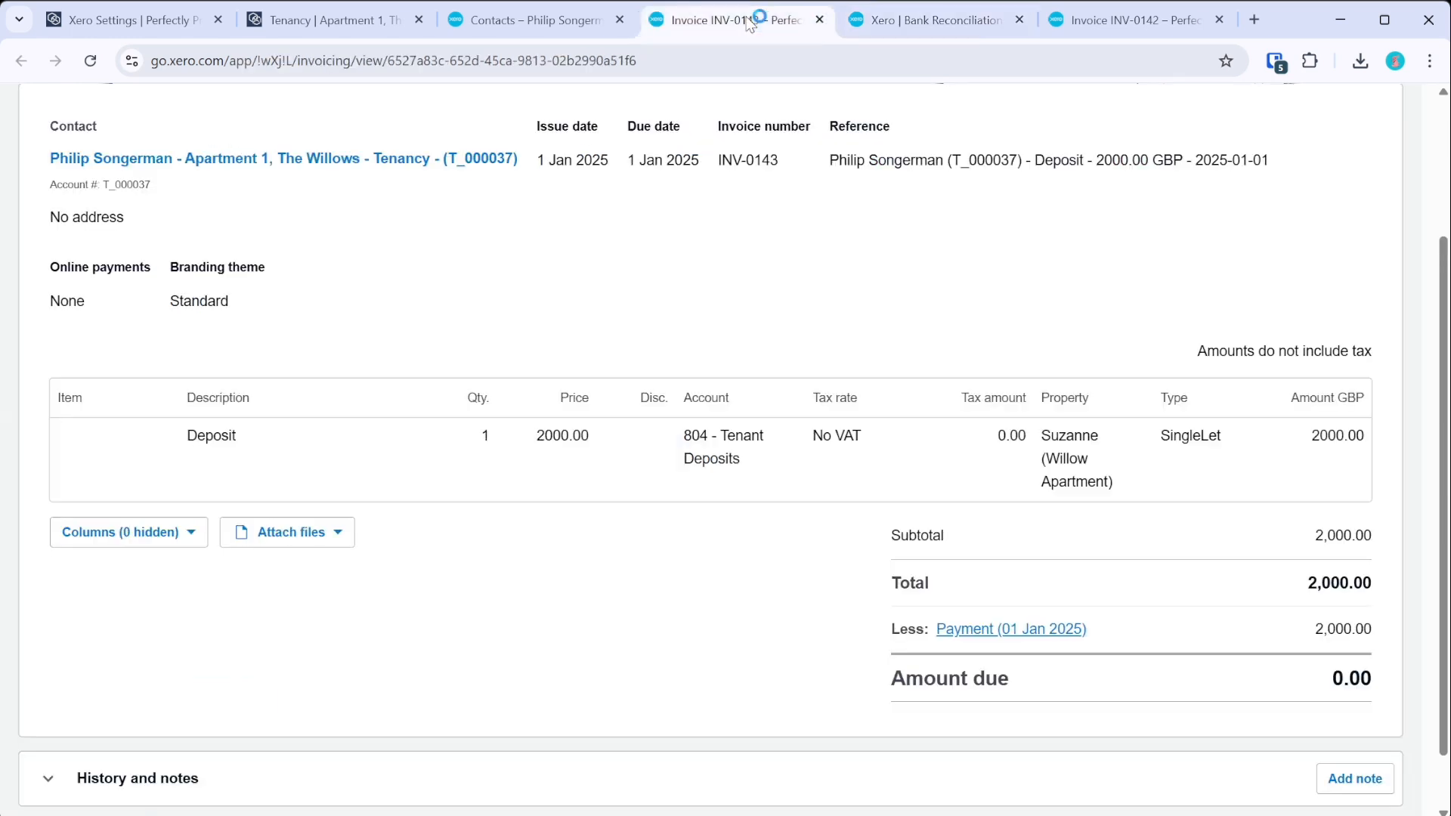
# - Reconcile the 1 Jan 2025 8,000.00 rent line from INV-0143's payment
pyautogui.click(995, 630)
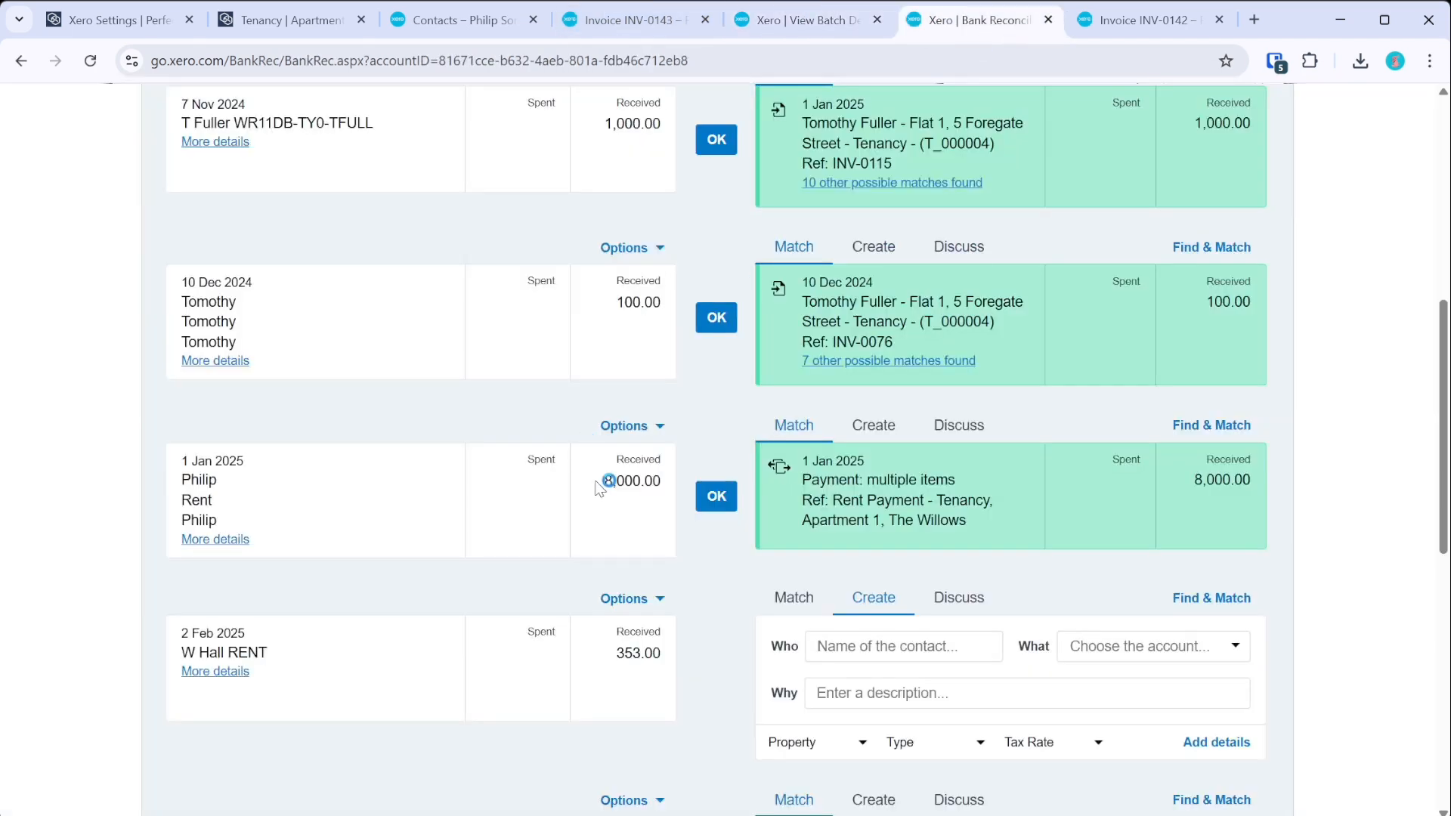
pyautogui.click(716, 499)
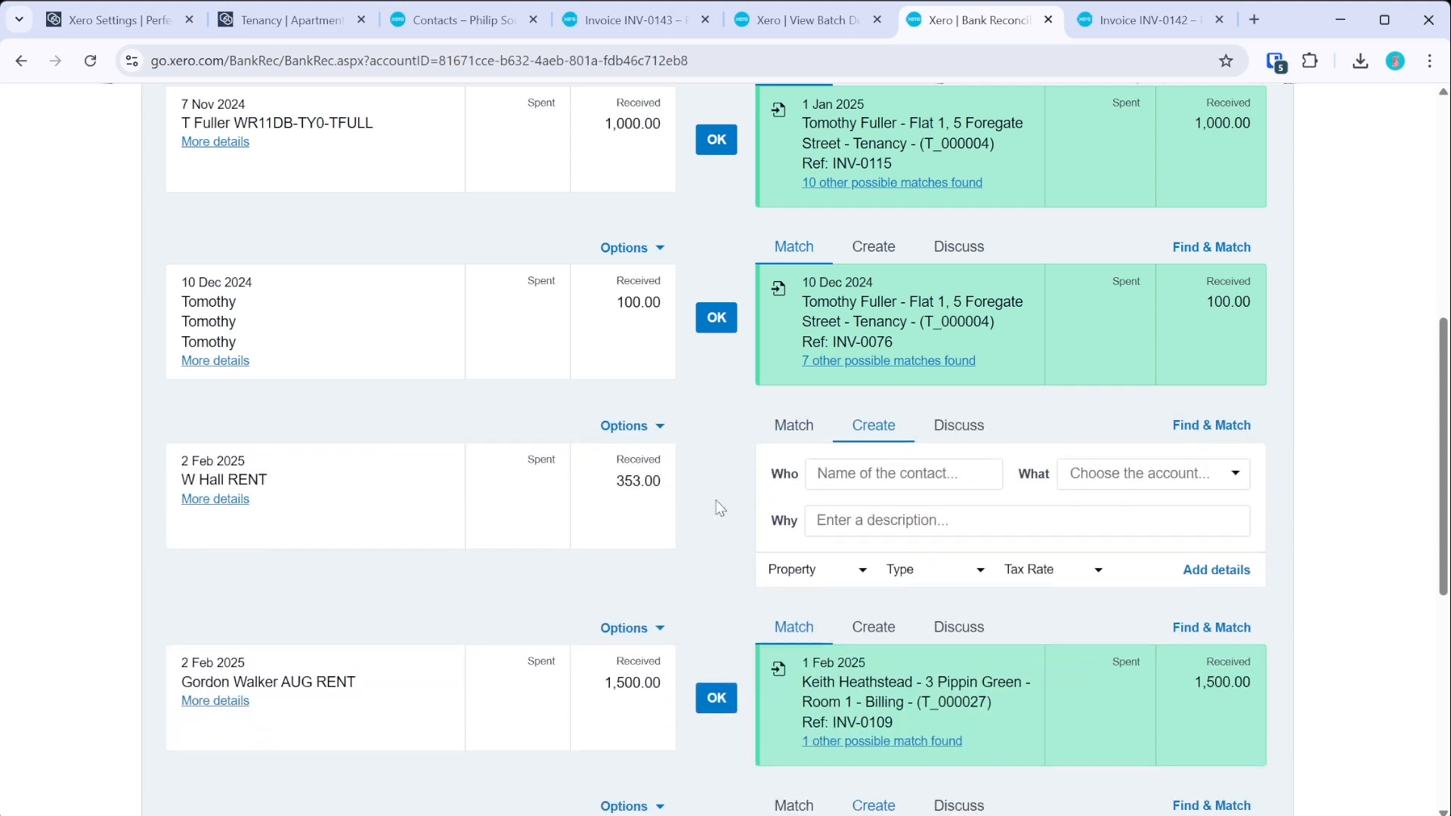
pyautogui.scroll(3, 718, 521)
pyautogui.scroll(2, 719, 522)
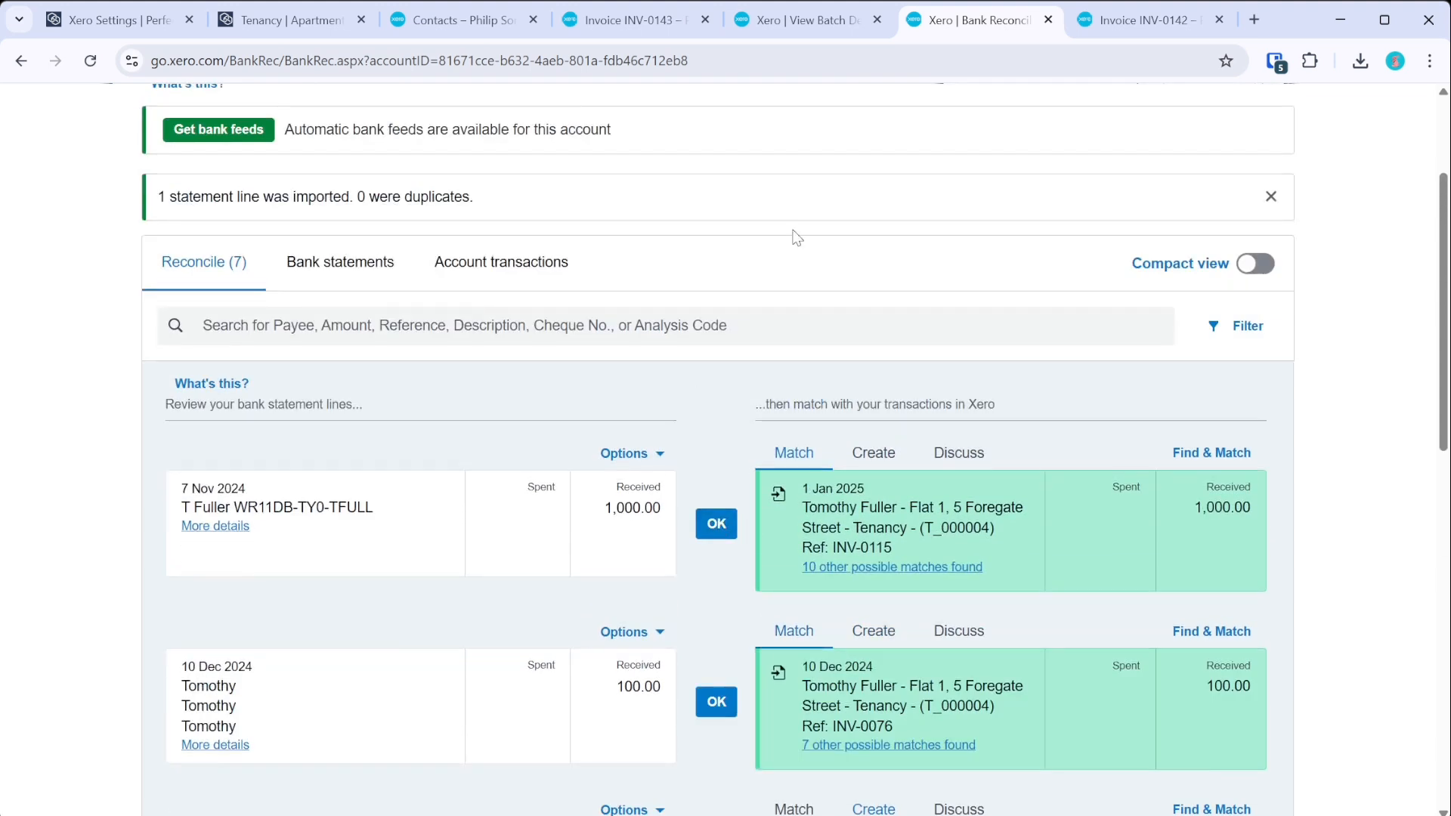
pyautogui.click(634, 21)
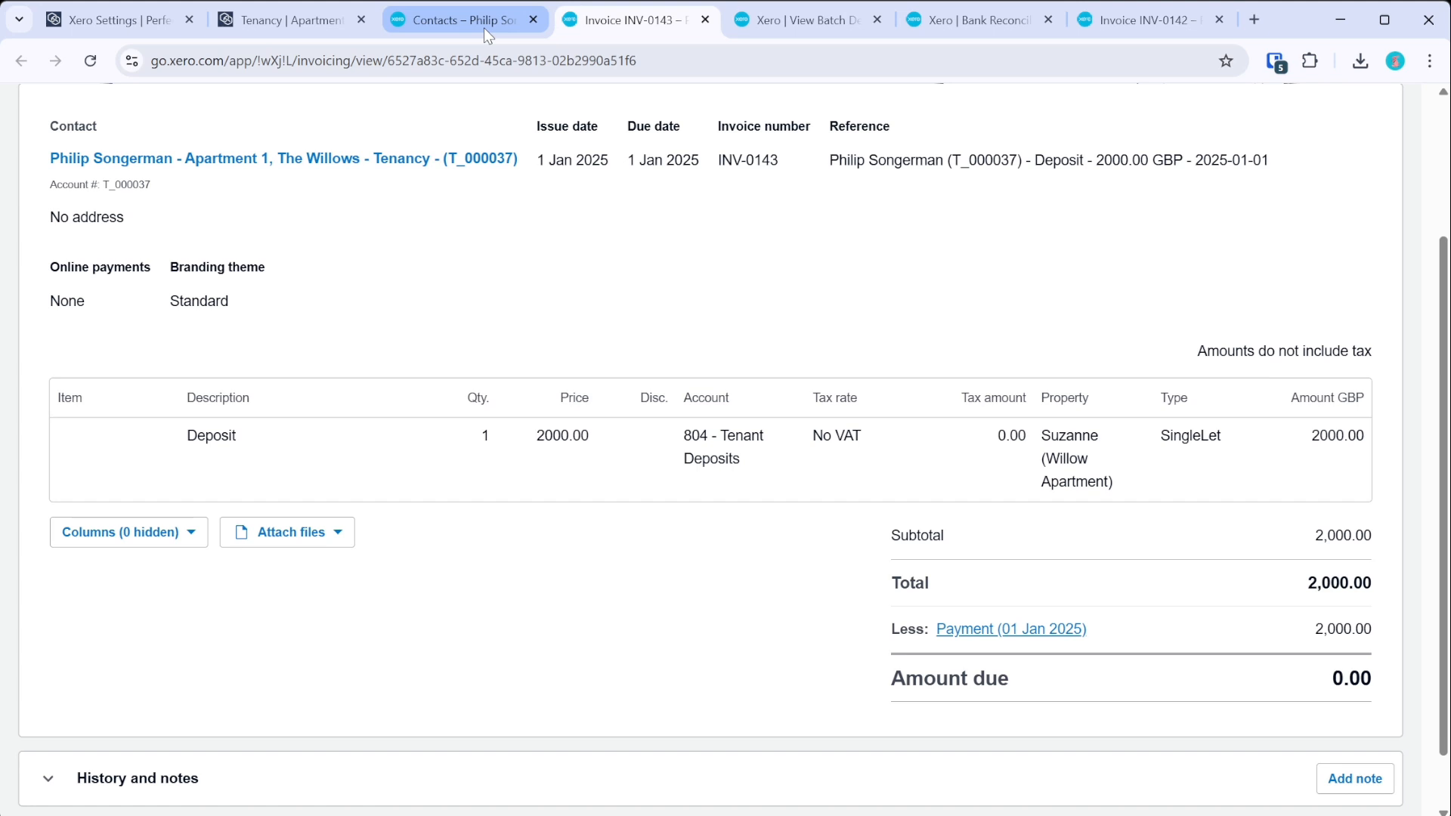
# - Close the INV-0143, batch deposit, reconciliation and INV-0142 tabs, opening INV-0139 separately
pyautogui.scroll(3, 617, 202)
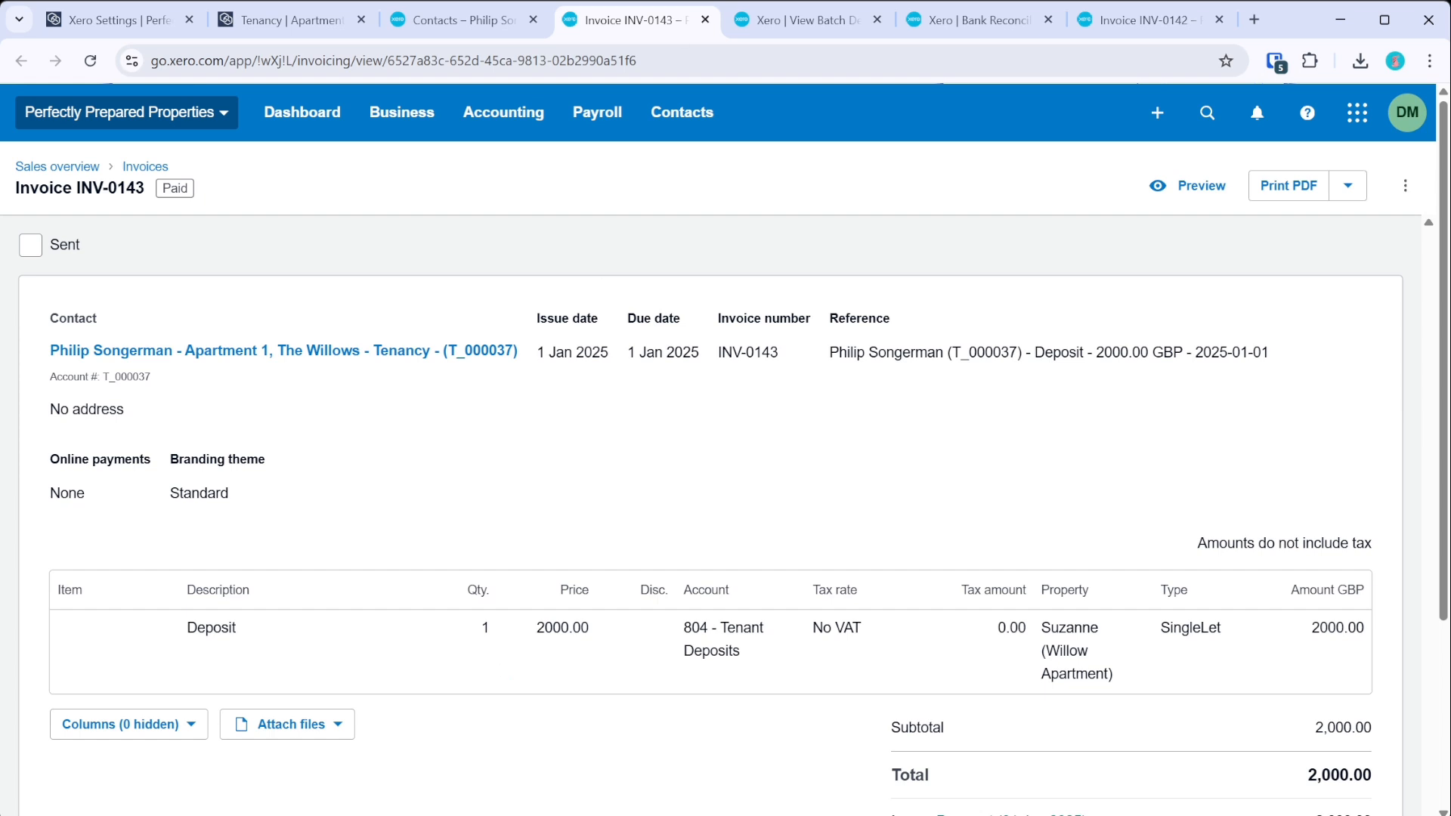
pyautogui.middleClick(671, 26)
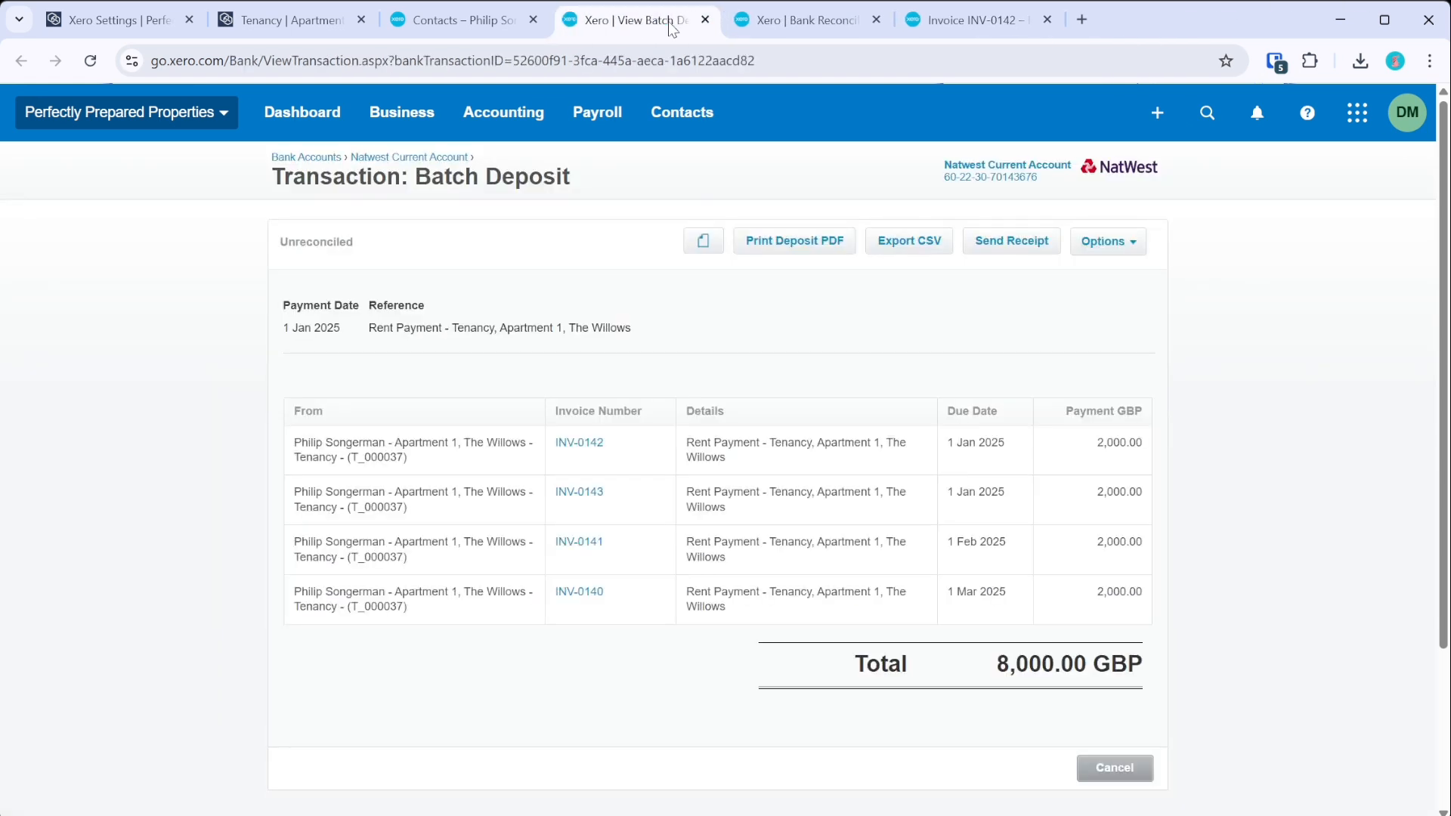
pyautogui.middleClick(671, 26)
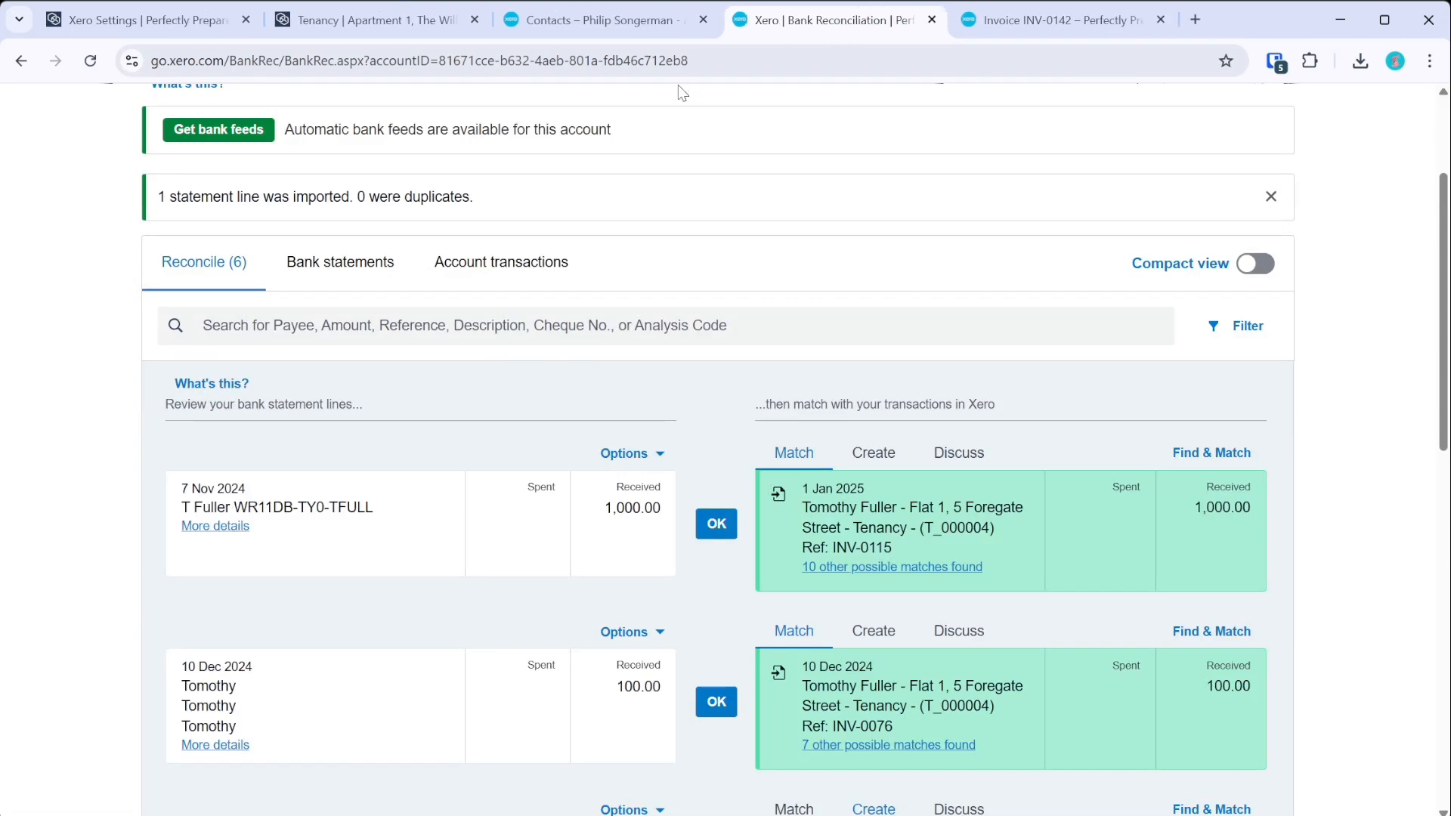
pyautogui.scroll(3, 597, 228)
pyautogui.click(217, 464)
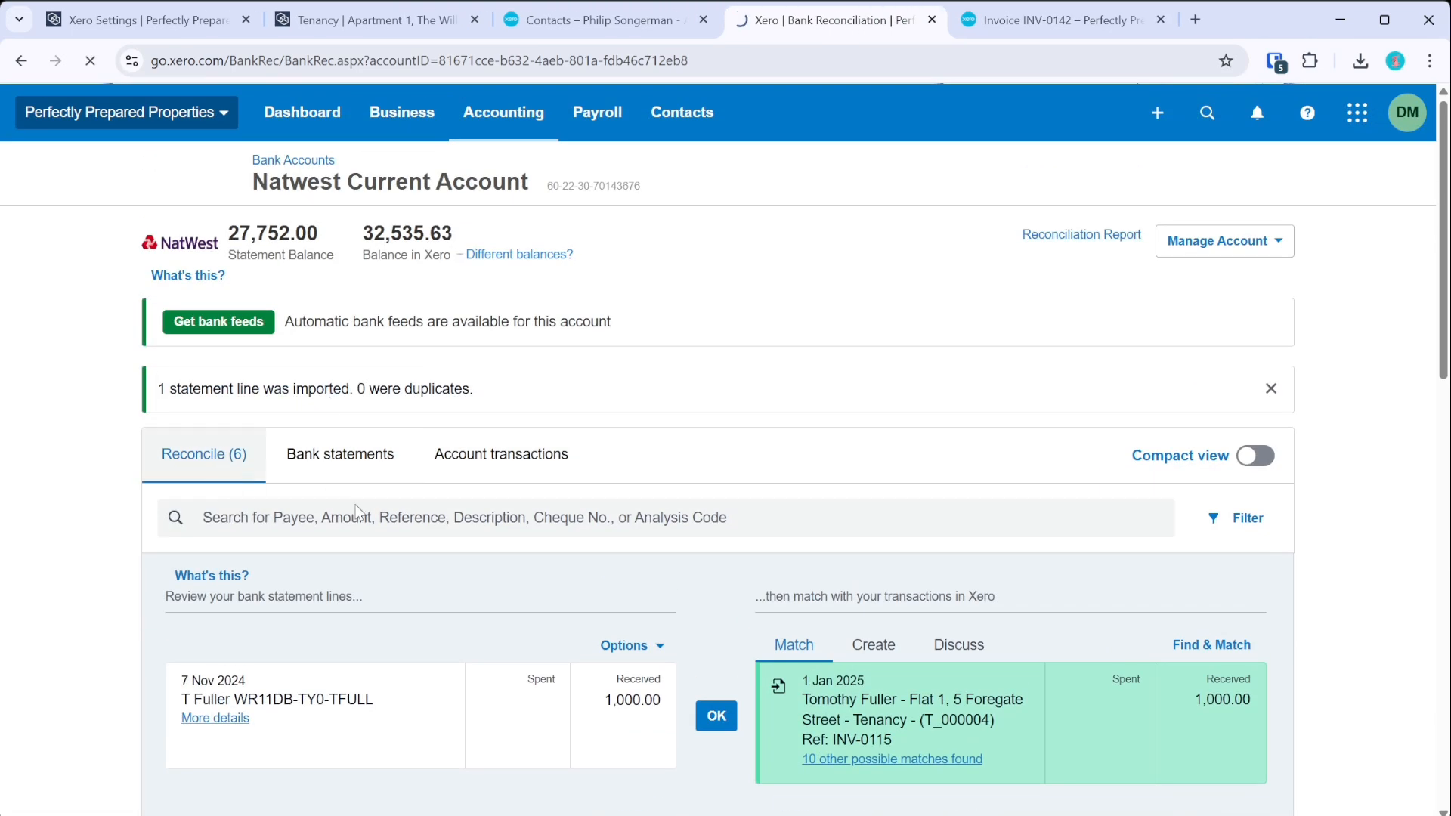
pyautogui.middleClick(810, 26)
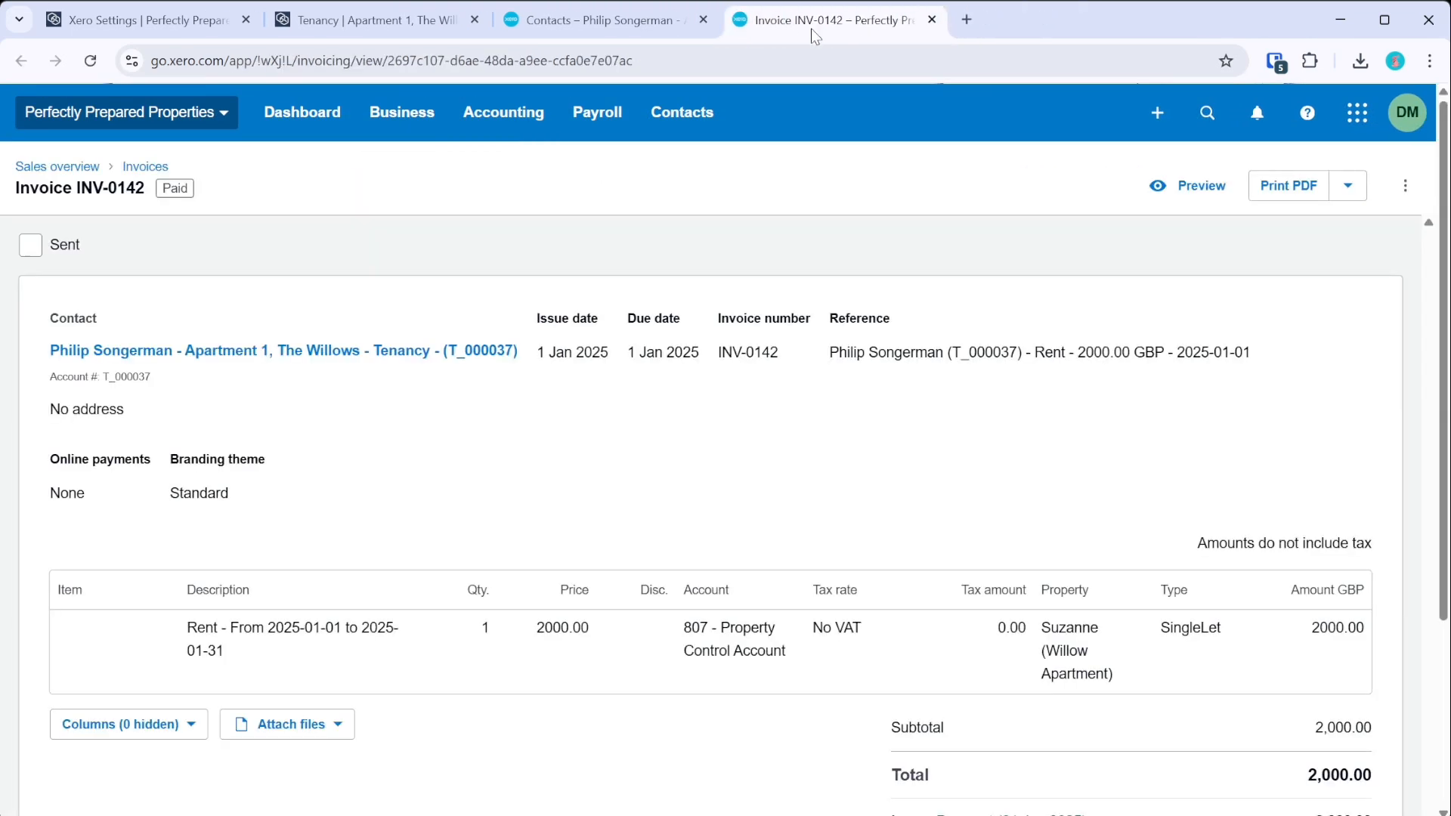
pyautogui.middleClick(813, 25)
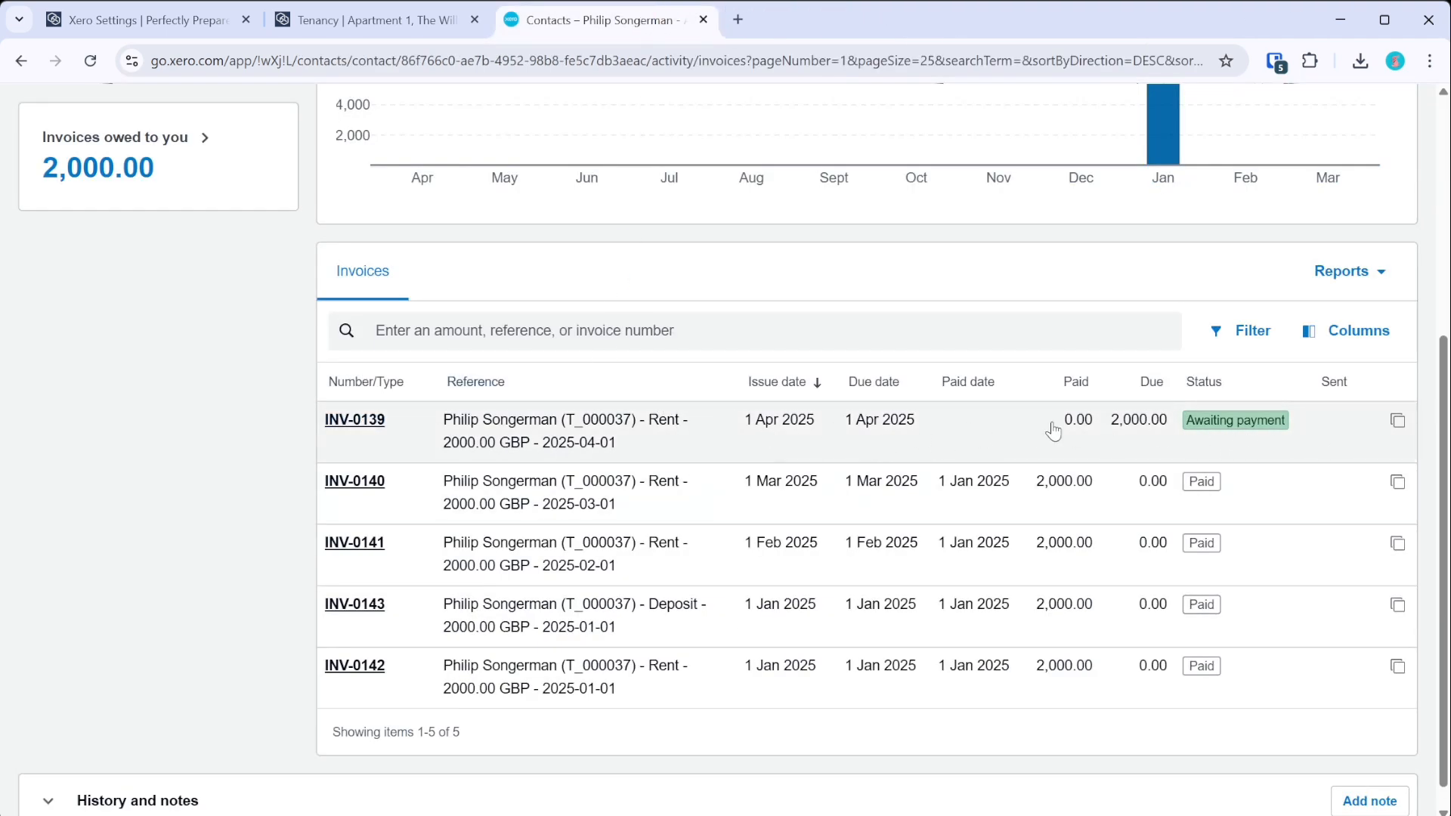
pyautogui.middleClick(342, 427)
# - Review COHO's Xero integration configuration in edit mode, then return to the Synchronisation page
pyautogui.click(359, 25)
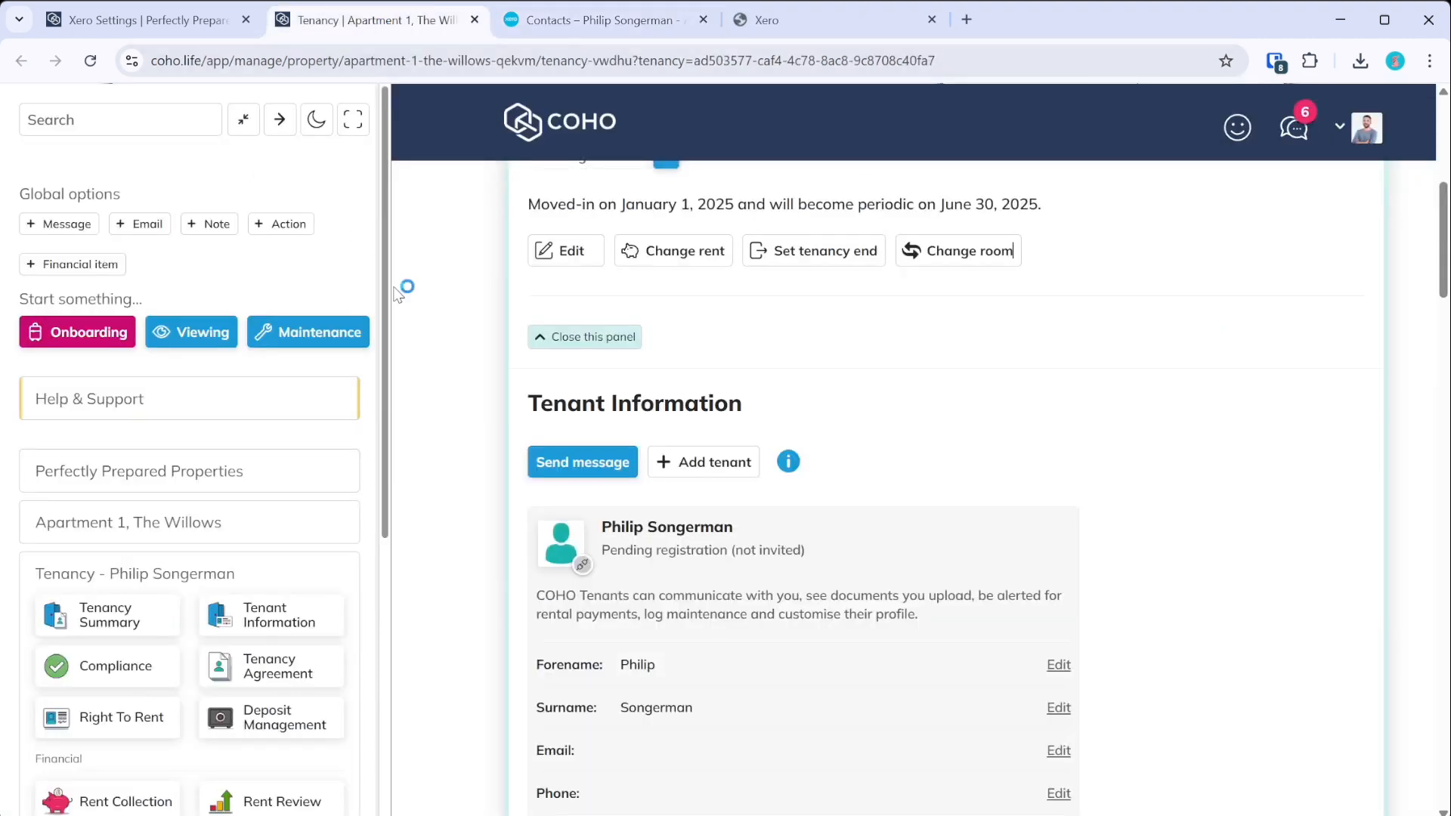
pyautogui.click(199, 34)
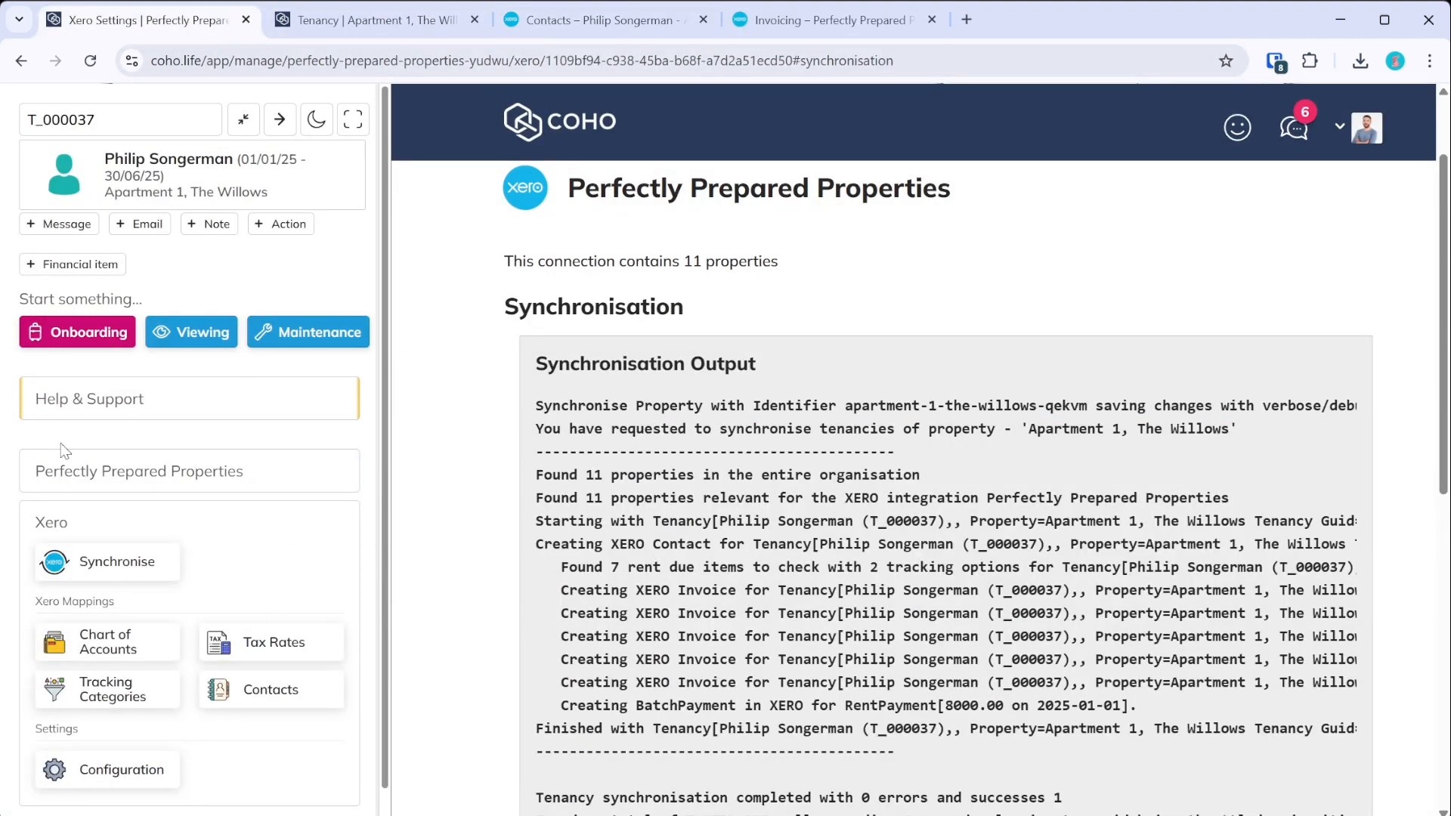
pyautogui.click(138, 759)
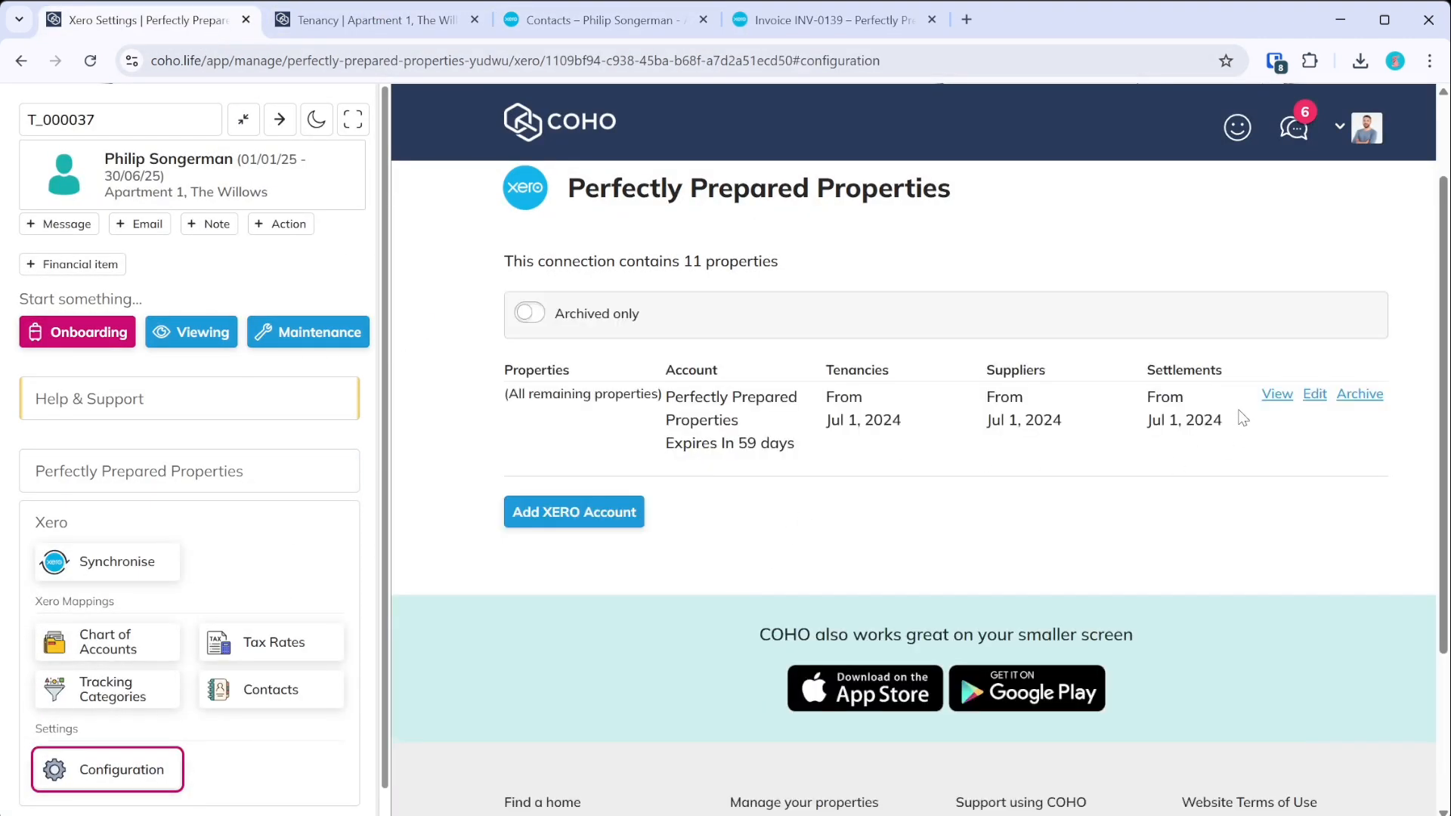
pyautogui.click(1322, 396)
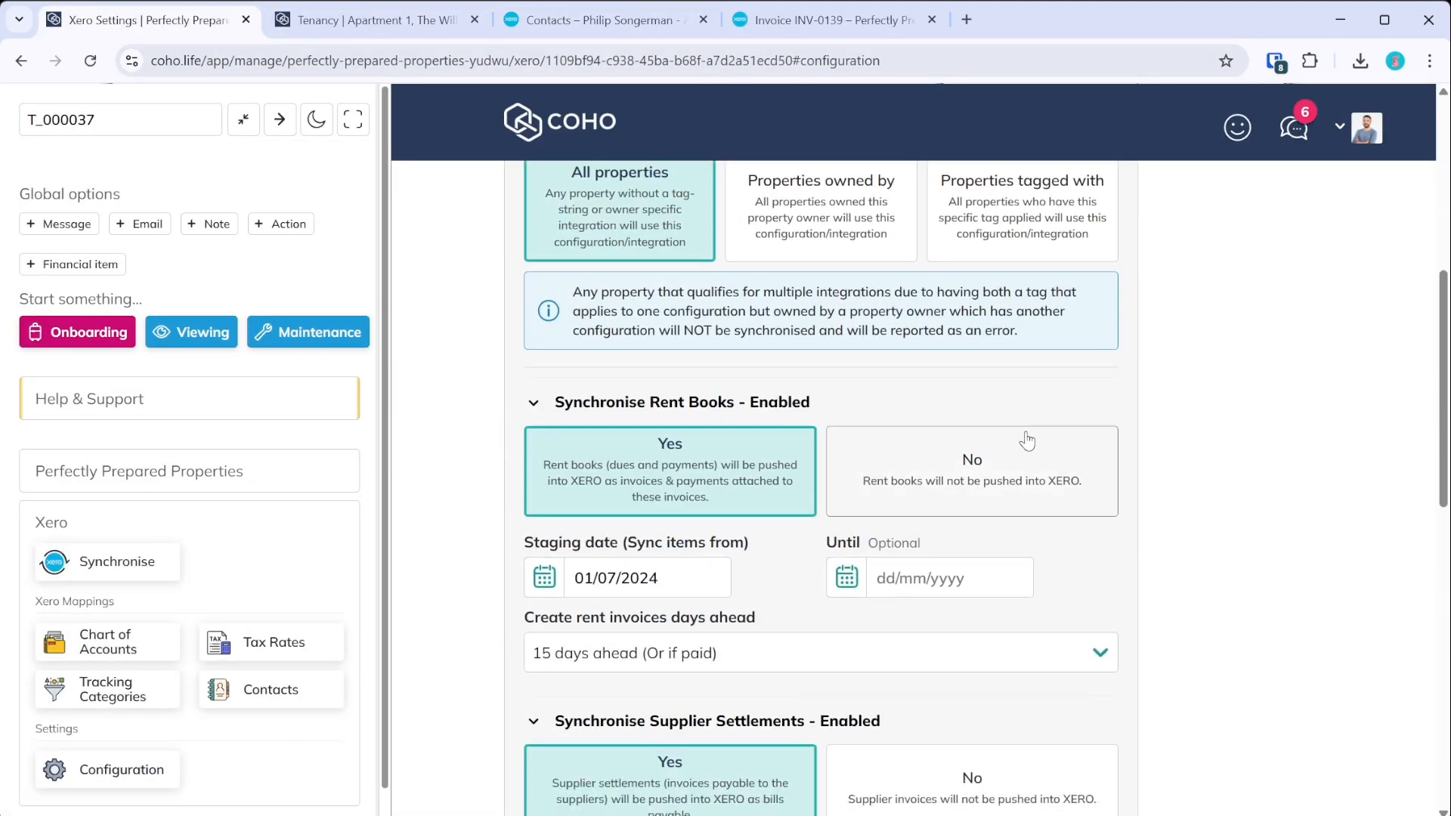
pyautogui.click(654, 672)
pyautogui.click(1261, 616)
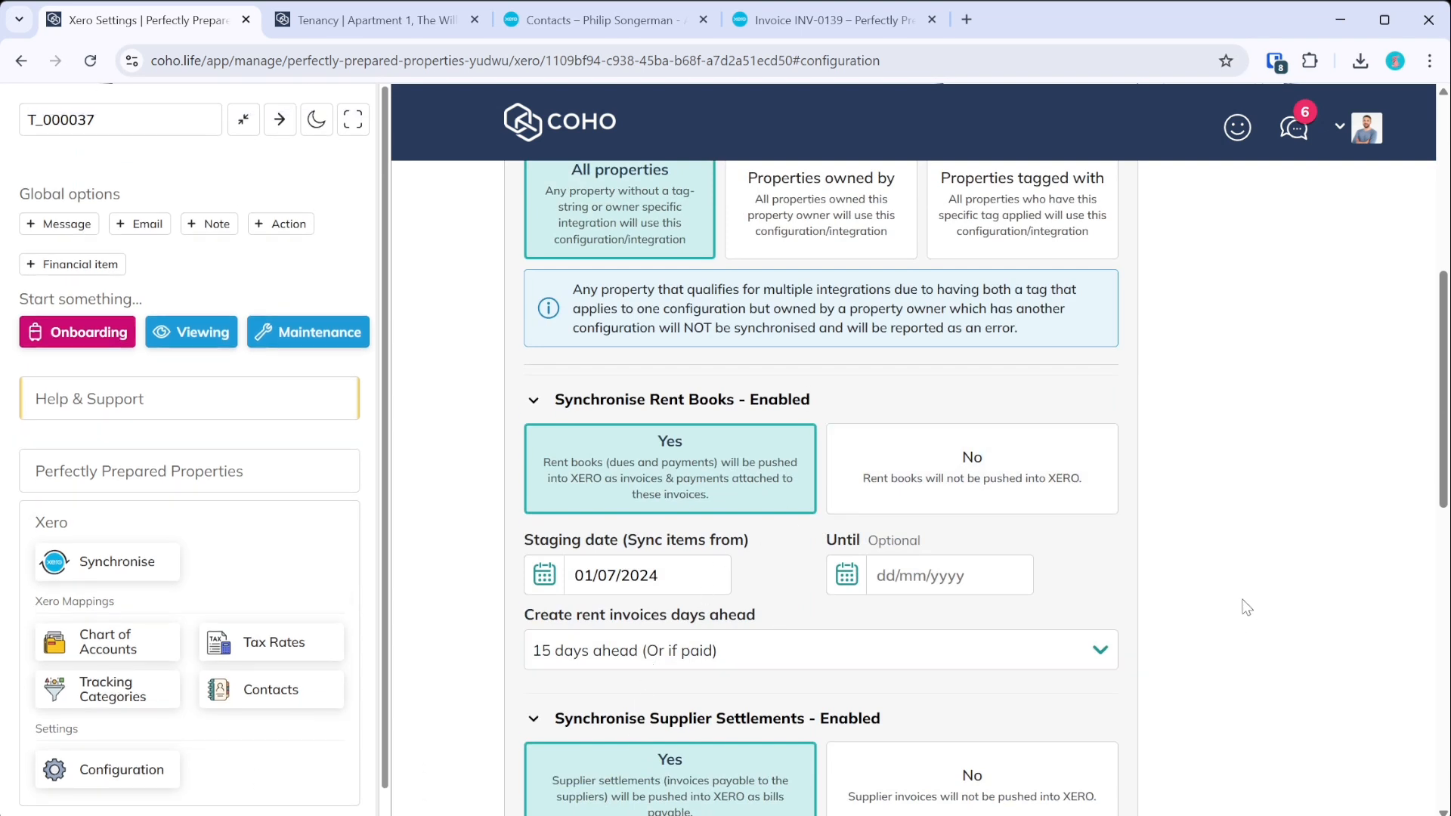
pyautogui.scroll(7, 1247, 608)
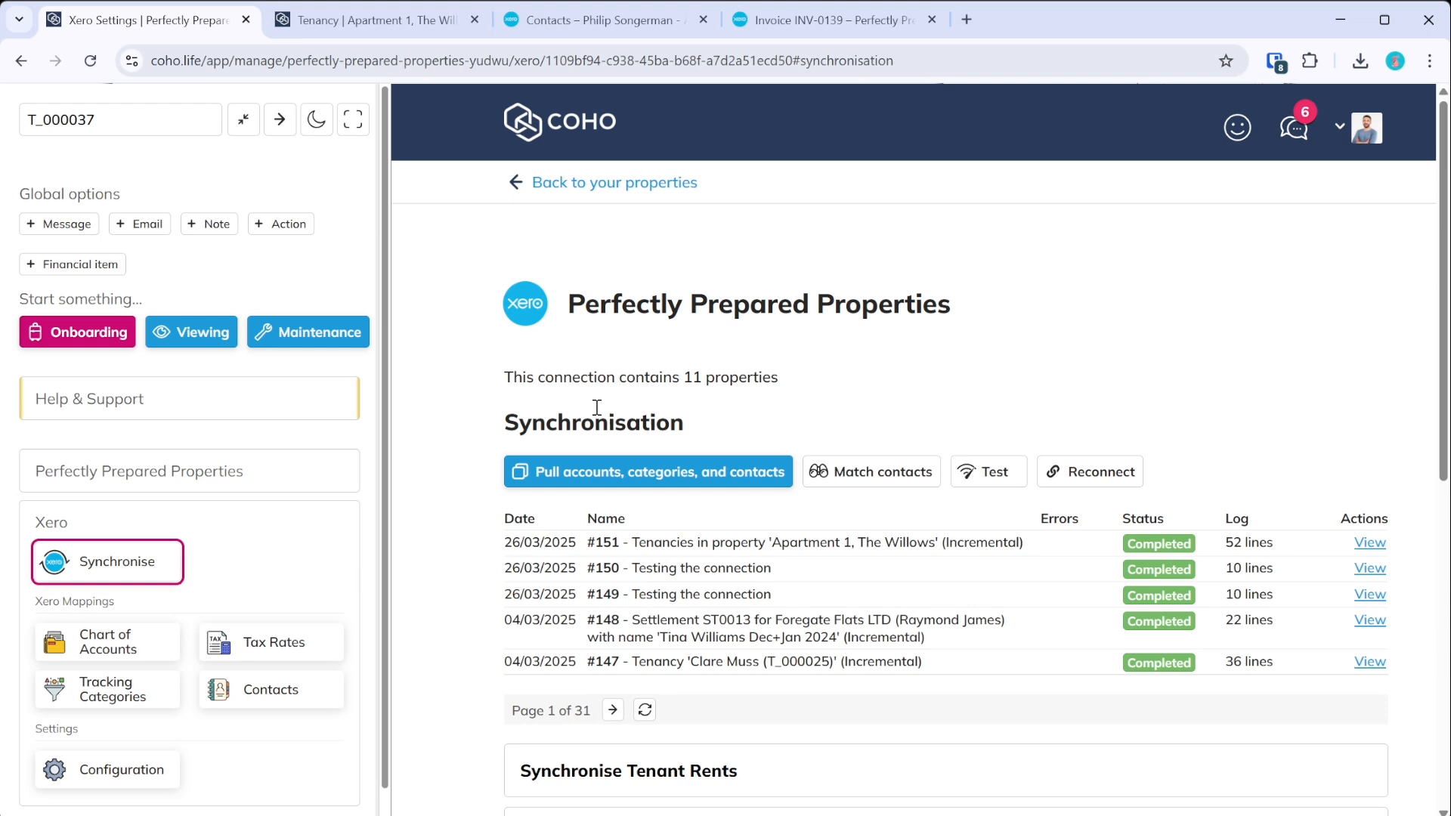
pyautogui.scroll(-3, 642, 444)
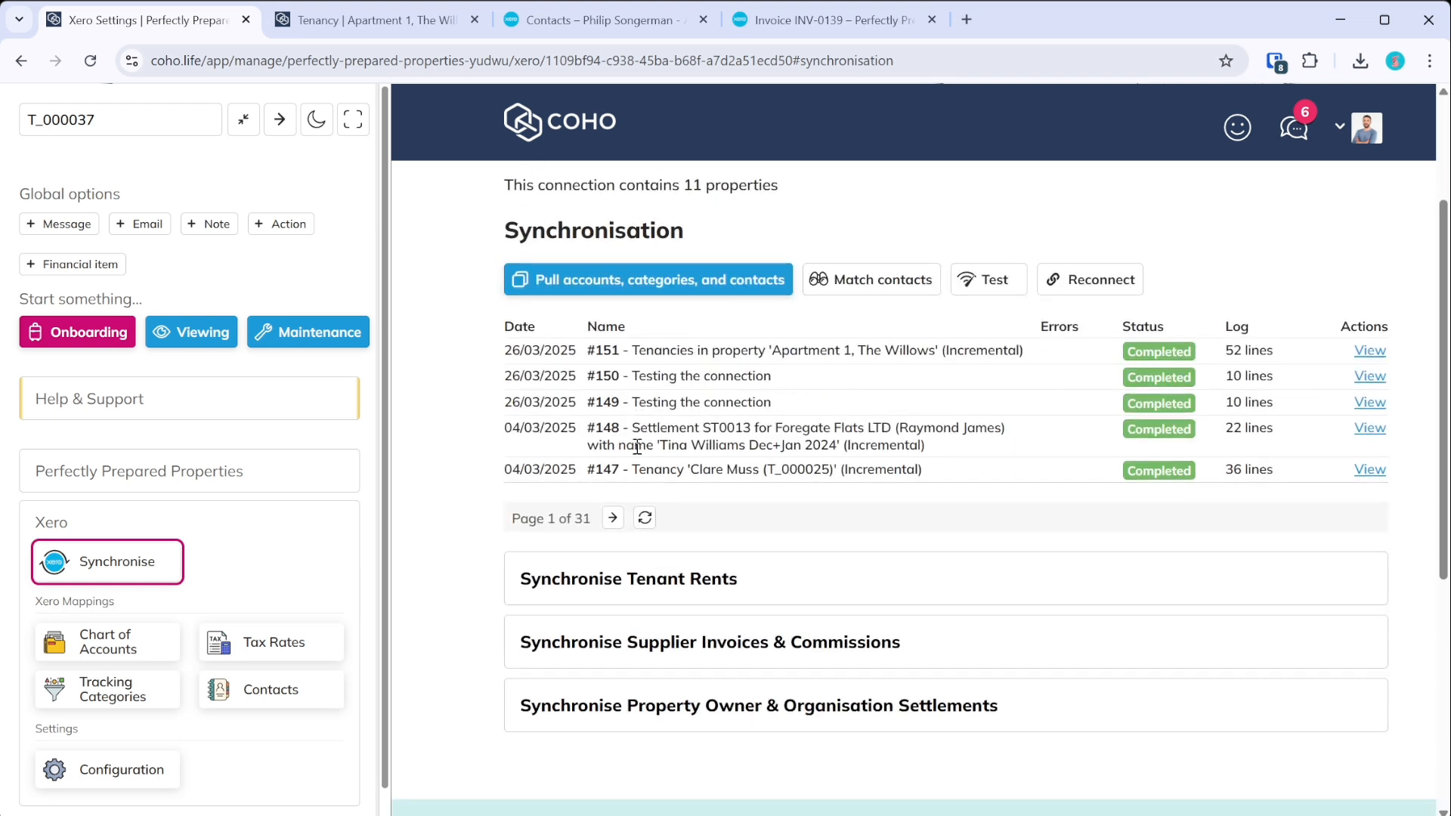
# - Synchronise supplier invoices and commissions to Xero for the single supplier British Gas
pyautogui.click(755, 647)
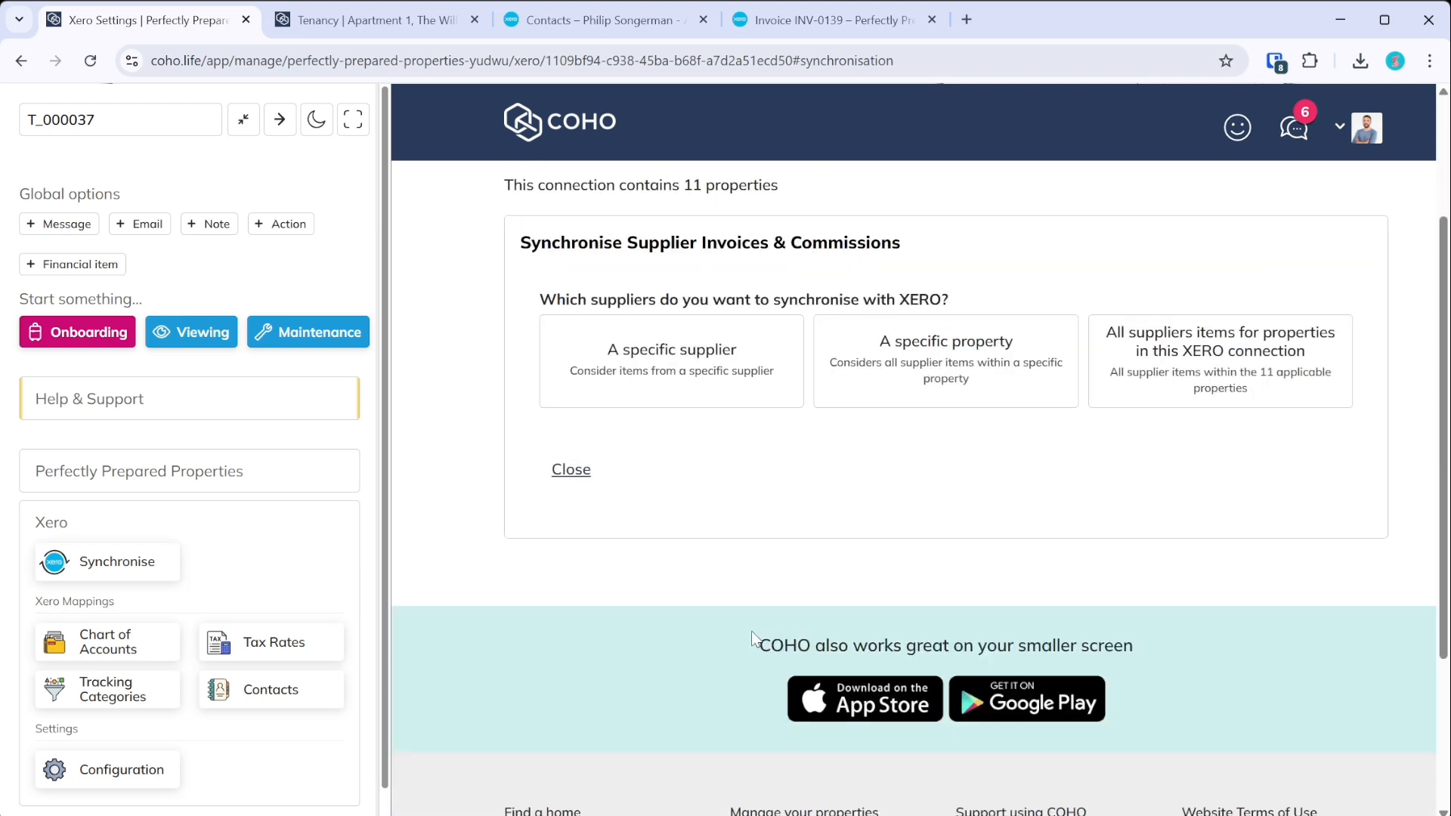
pyautogui.click(727, 374)
pyautogui.click(649, 741)
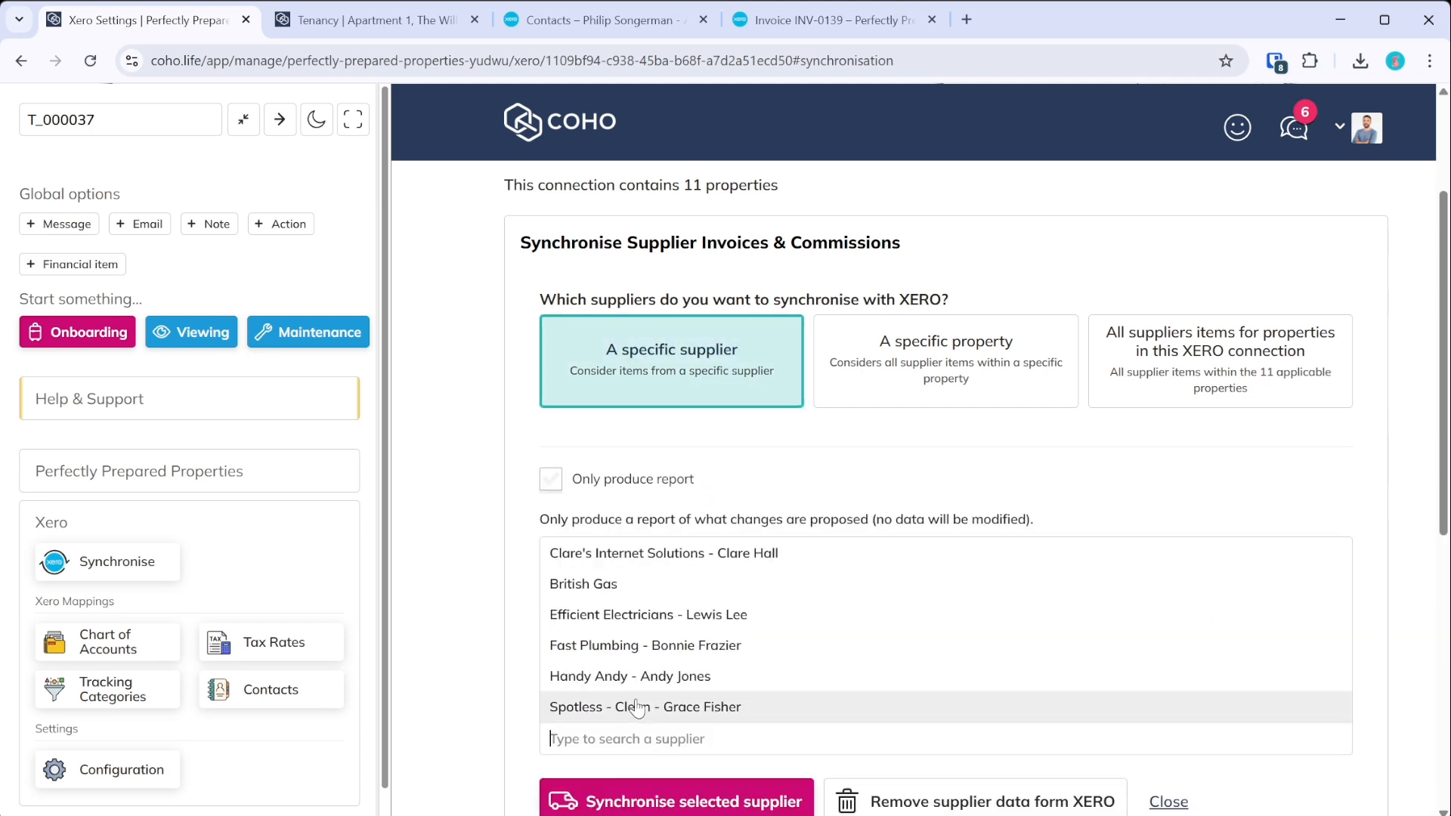
pyautogui.click(613, 578)
pyautogui.scroll(-3, 614, 575)
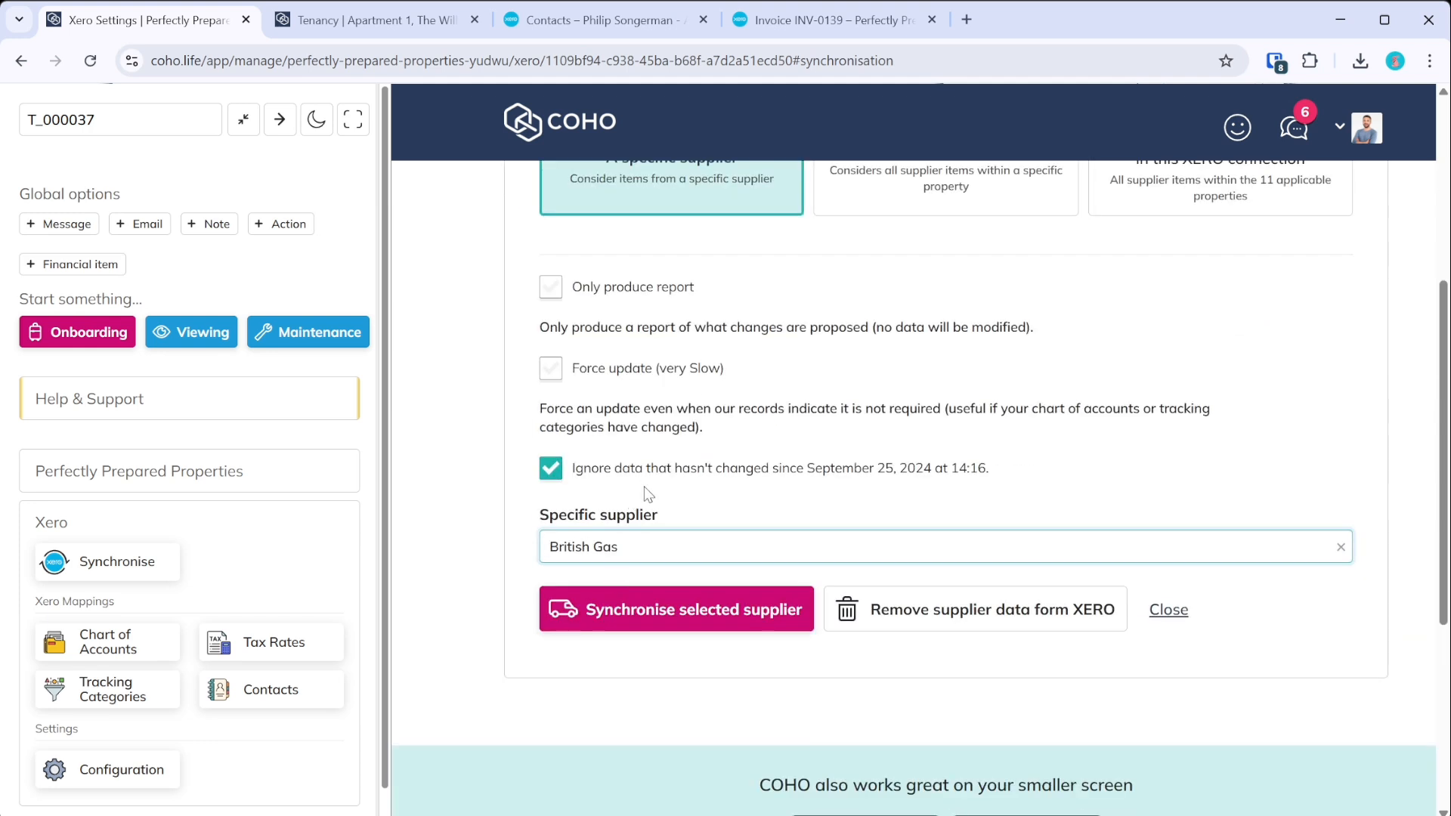
pyautogui.click(472, 442)
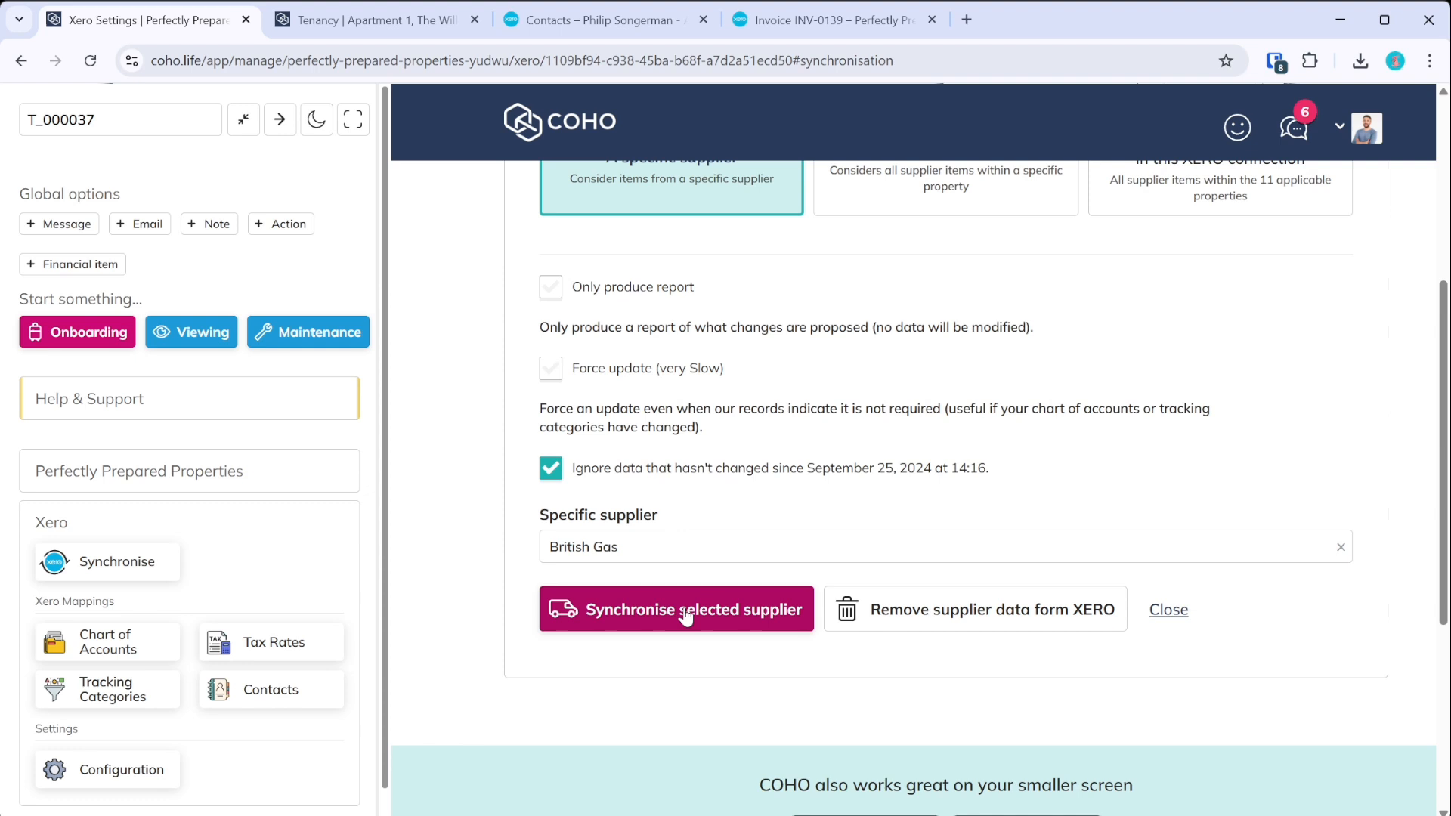
pyautogui.click(661, 555)
pyautogui.click(639, 609)
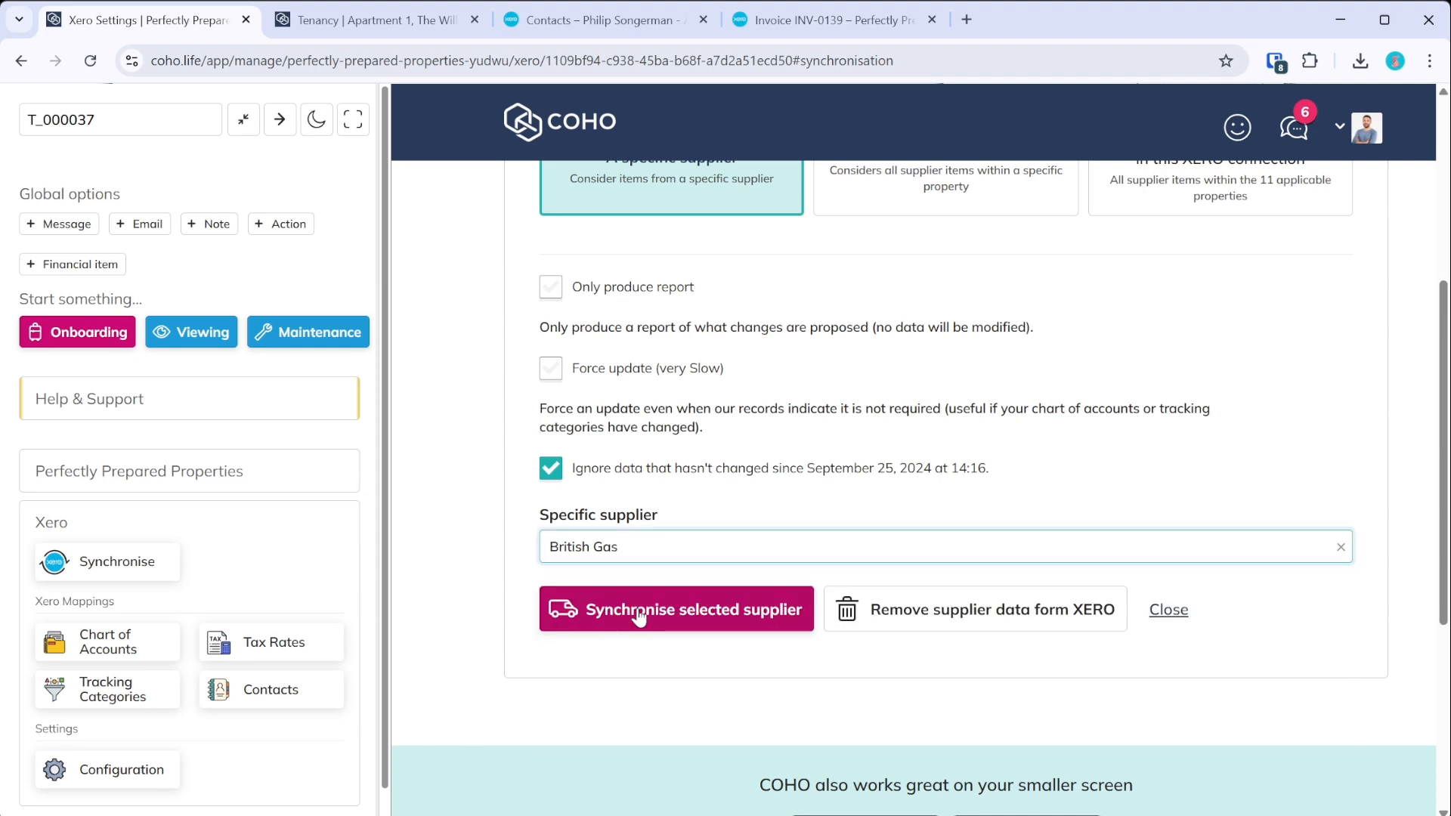
pyautogui.scroll(2, 478, 592)
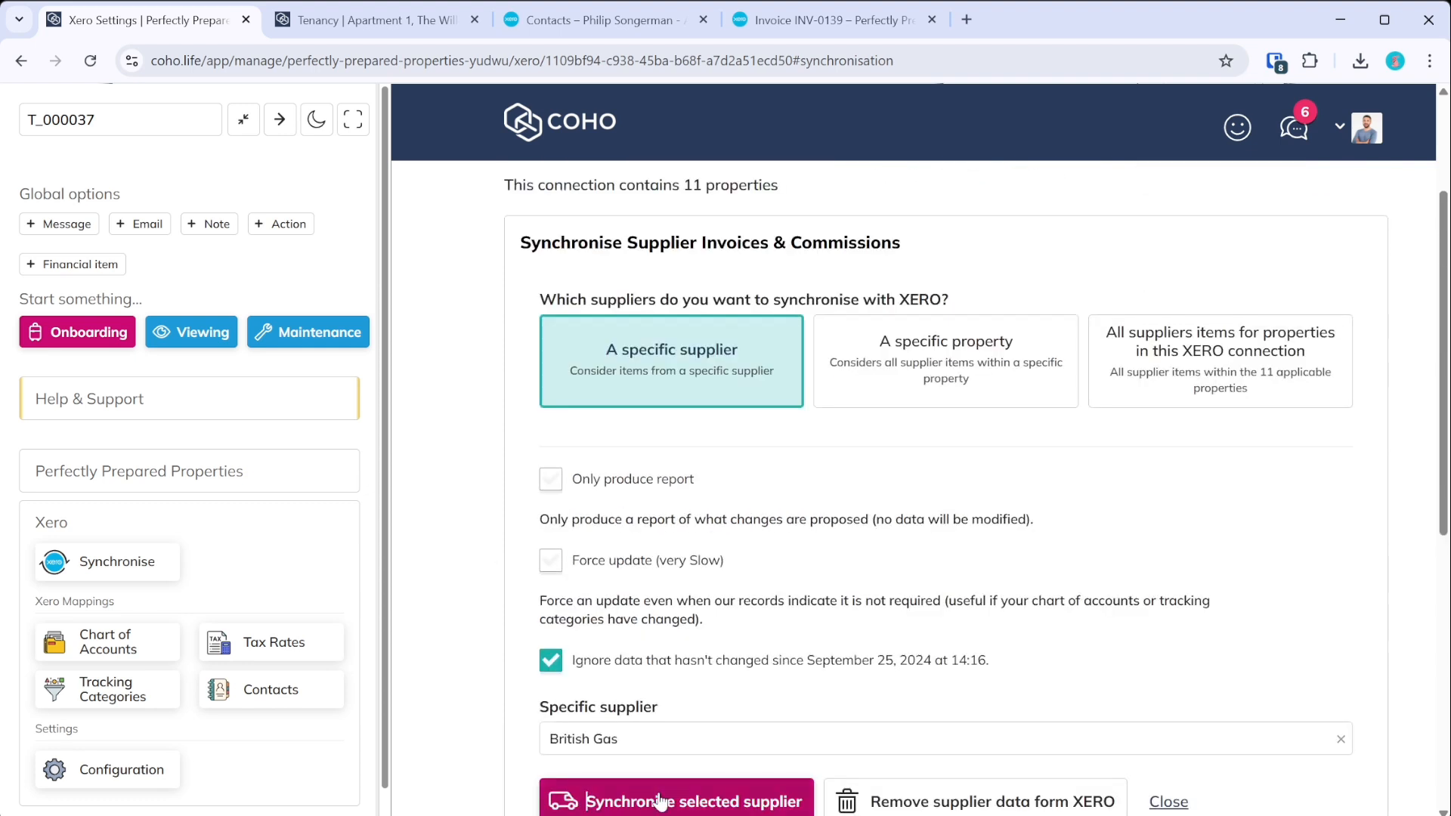
pyautogui.click(663, 784)
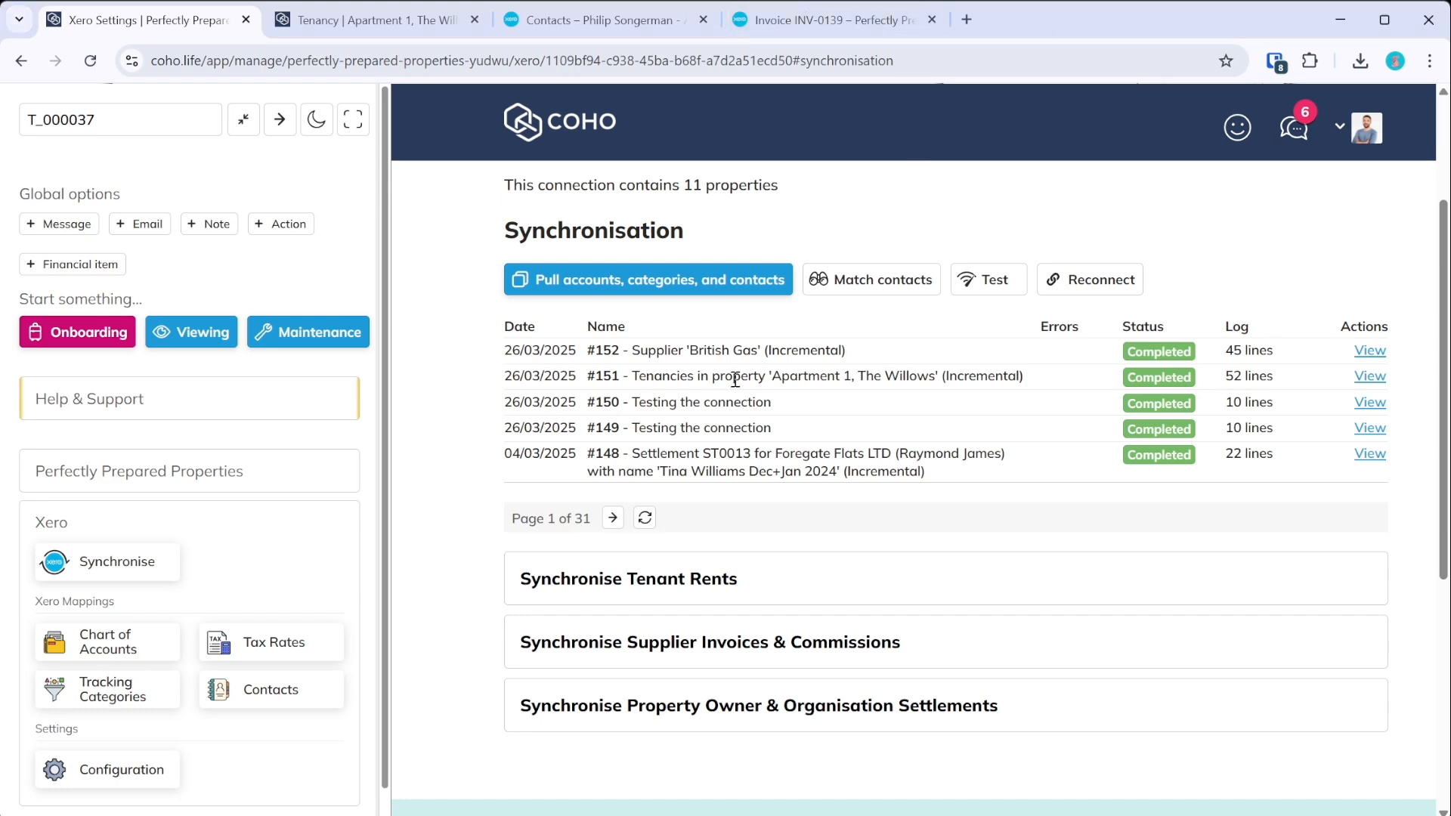
pyautogui.click(830, 20)
# - Close the invoice and try an organisation-wide search for 'british gas'
pyautogui.click(931, 20)
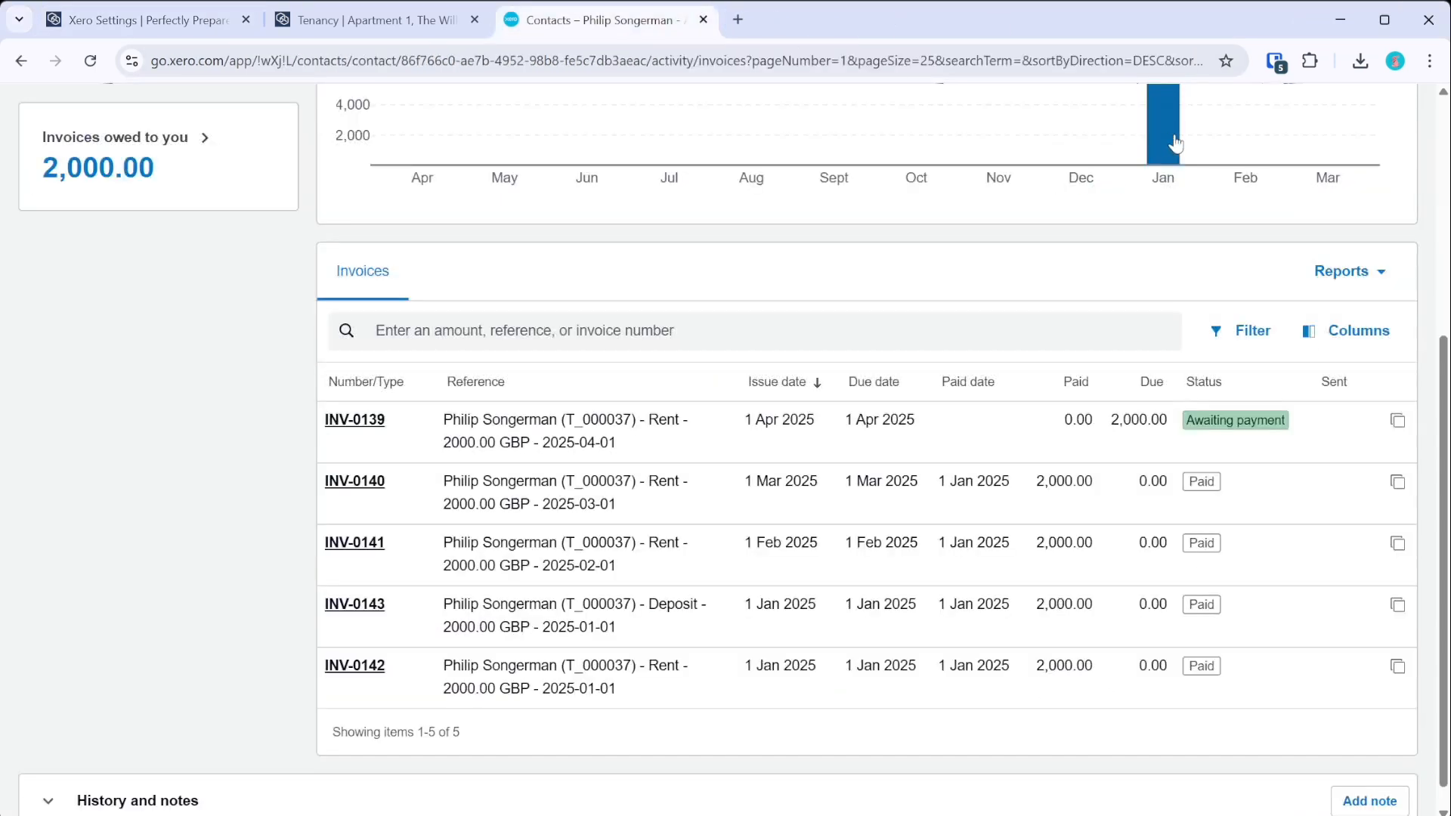
pyautogui.scroll(5, 1075, 255)
pyautogui.click(1206, 117)
pyautogui.write('brit')
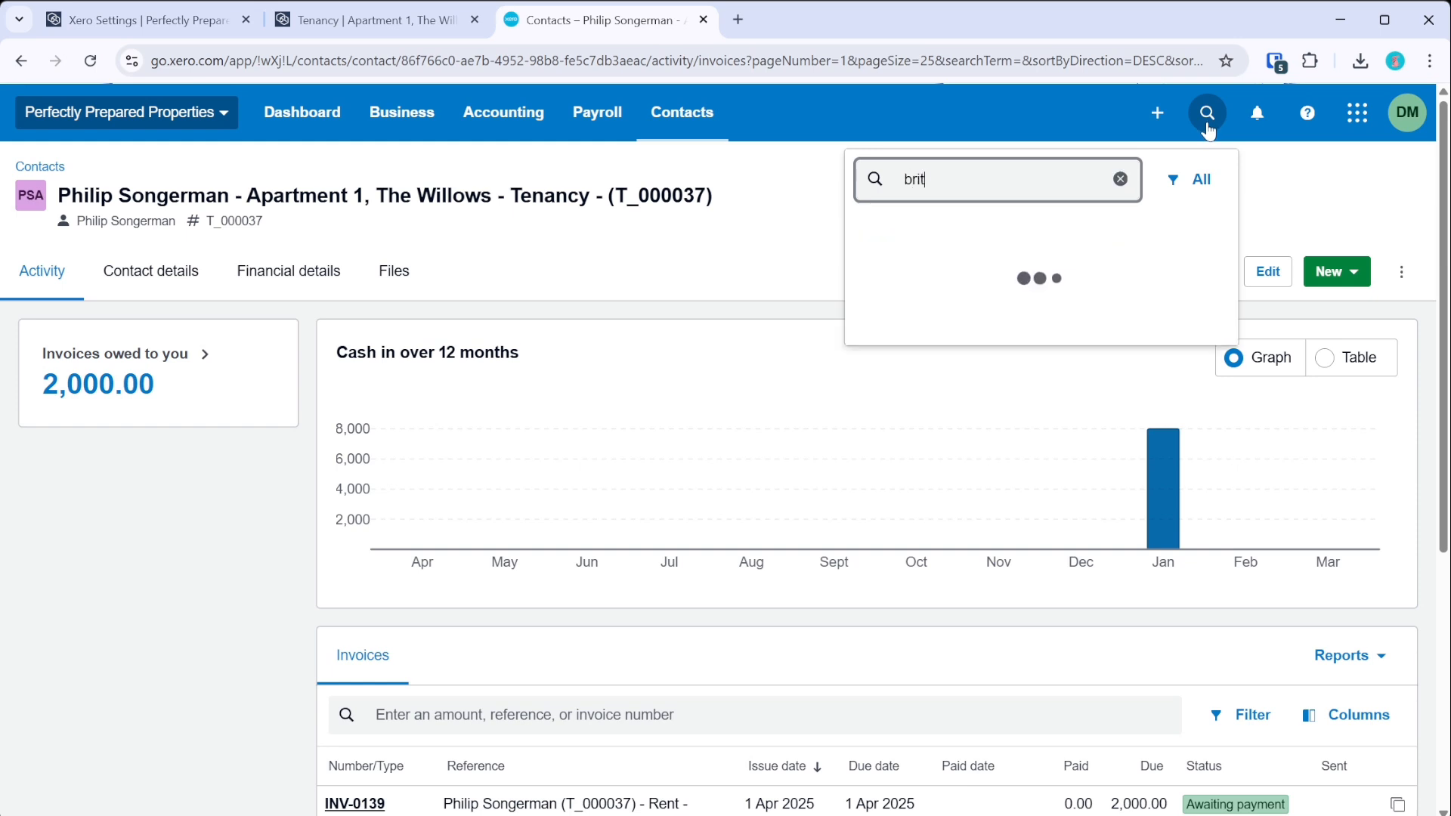
pyautogui.write('ish gas')
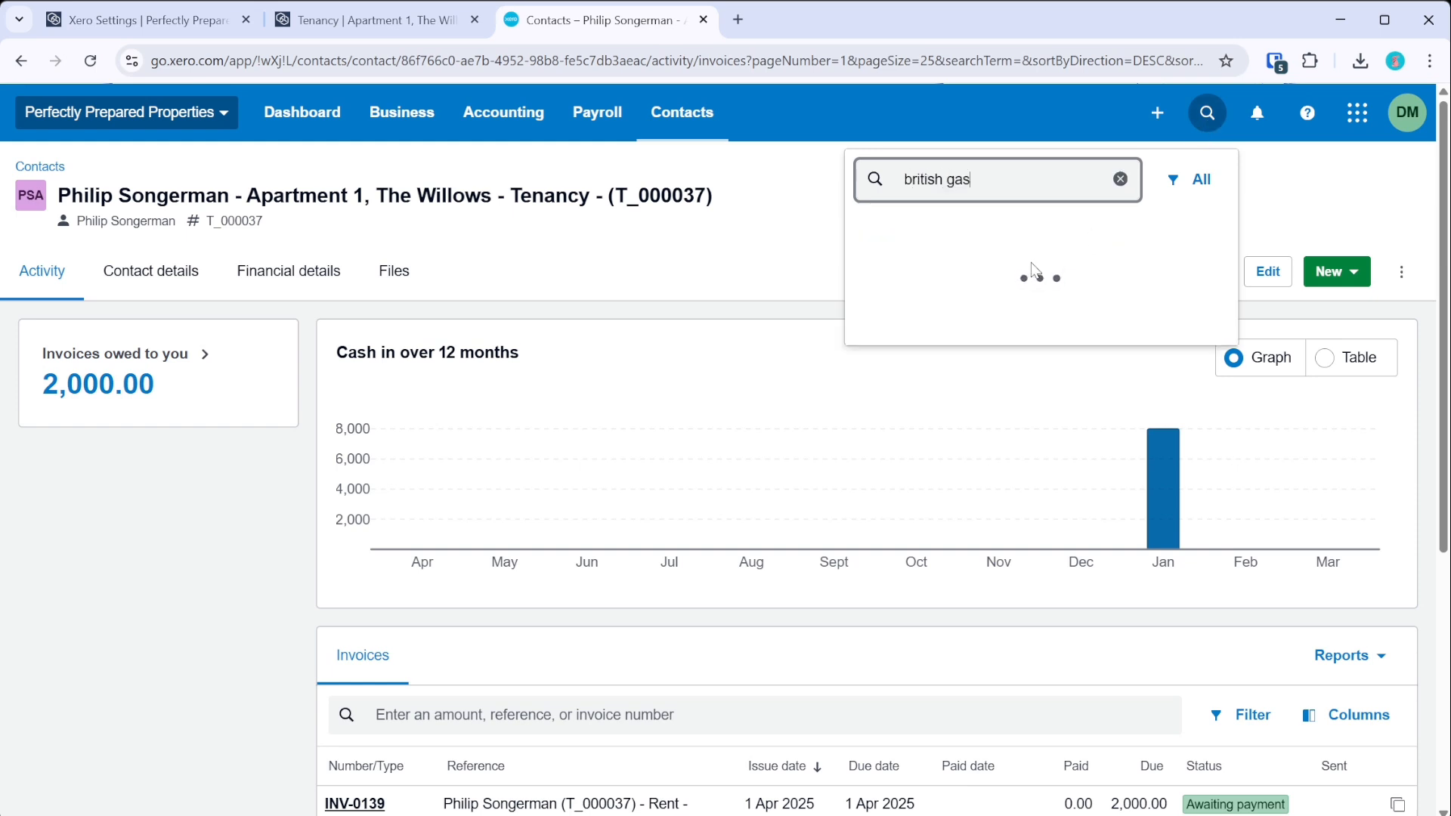
pyautogui.press('BackSpace')
pyautogui.press('BackSpace')
pyautogui.press('BackSpace')
pyautogui.press('BackSpace')
pyautogui.press('BackSpace')
pyautogui.press('BackSpace')
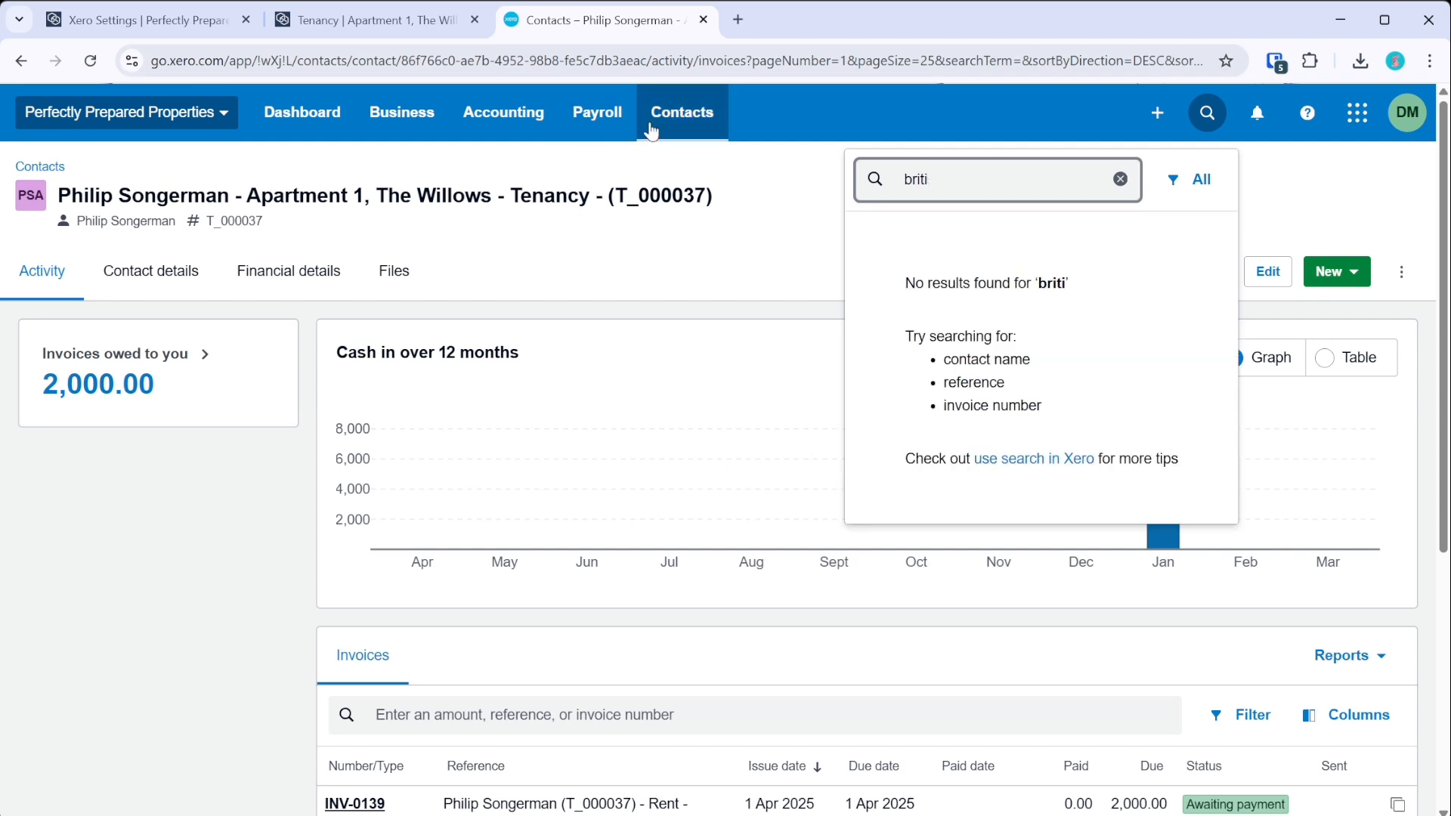
# - Find British Gas under All Contacts and open its 1 Jan 2025 Apartment bill for 45.00
pyautogui.click(656, 128)
pyautogui.click(724, 198)
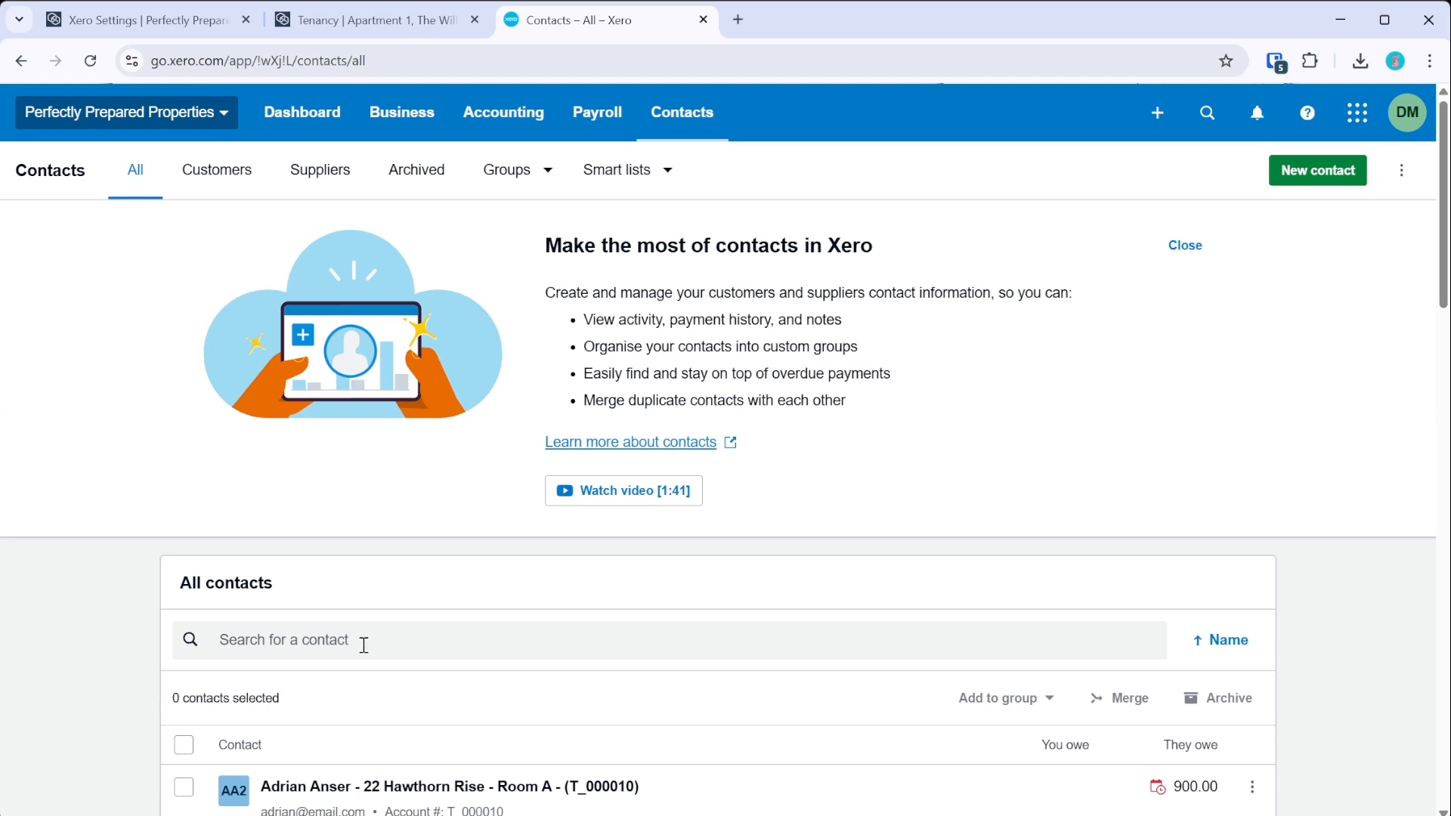
pyautogui.click(363, 645)
pyautogui.write('British')
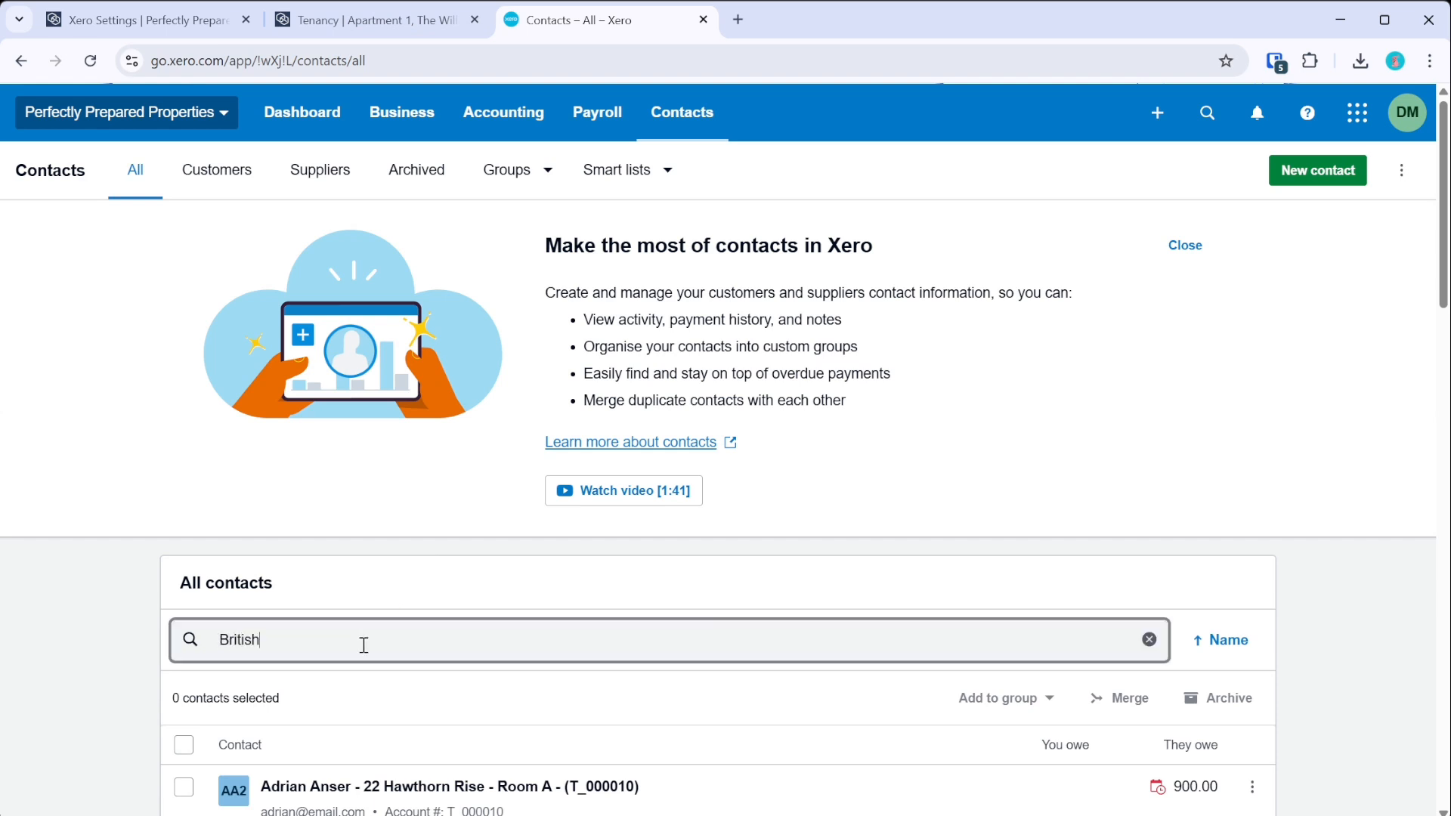
pyautogui.scroll(-1, 390, 453)
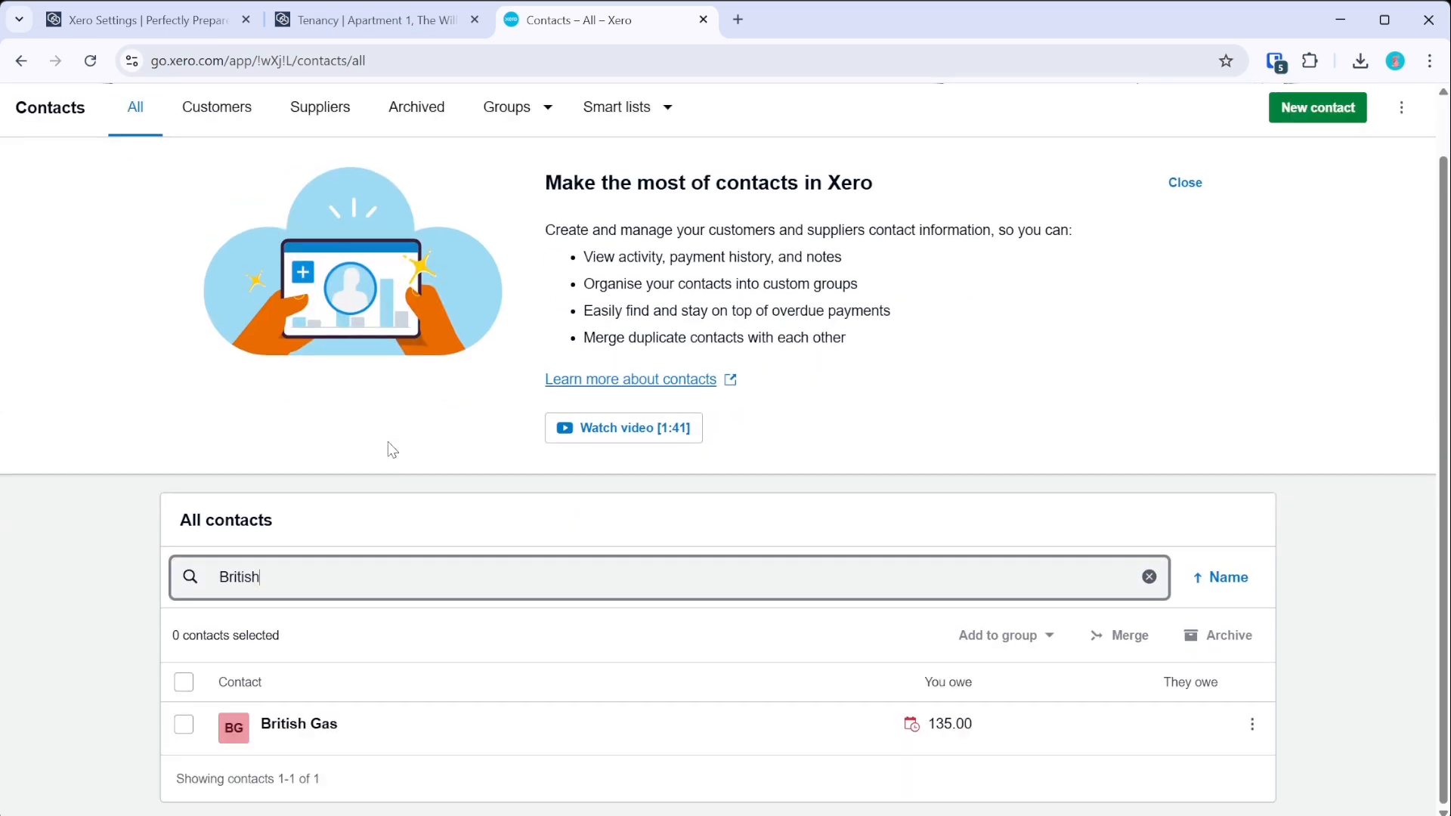
pyautogui.click(304, 729)
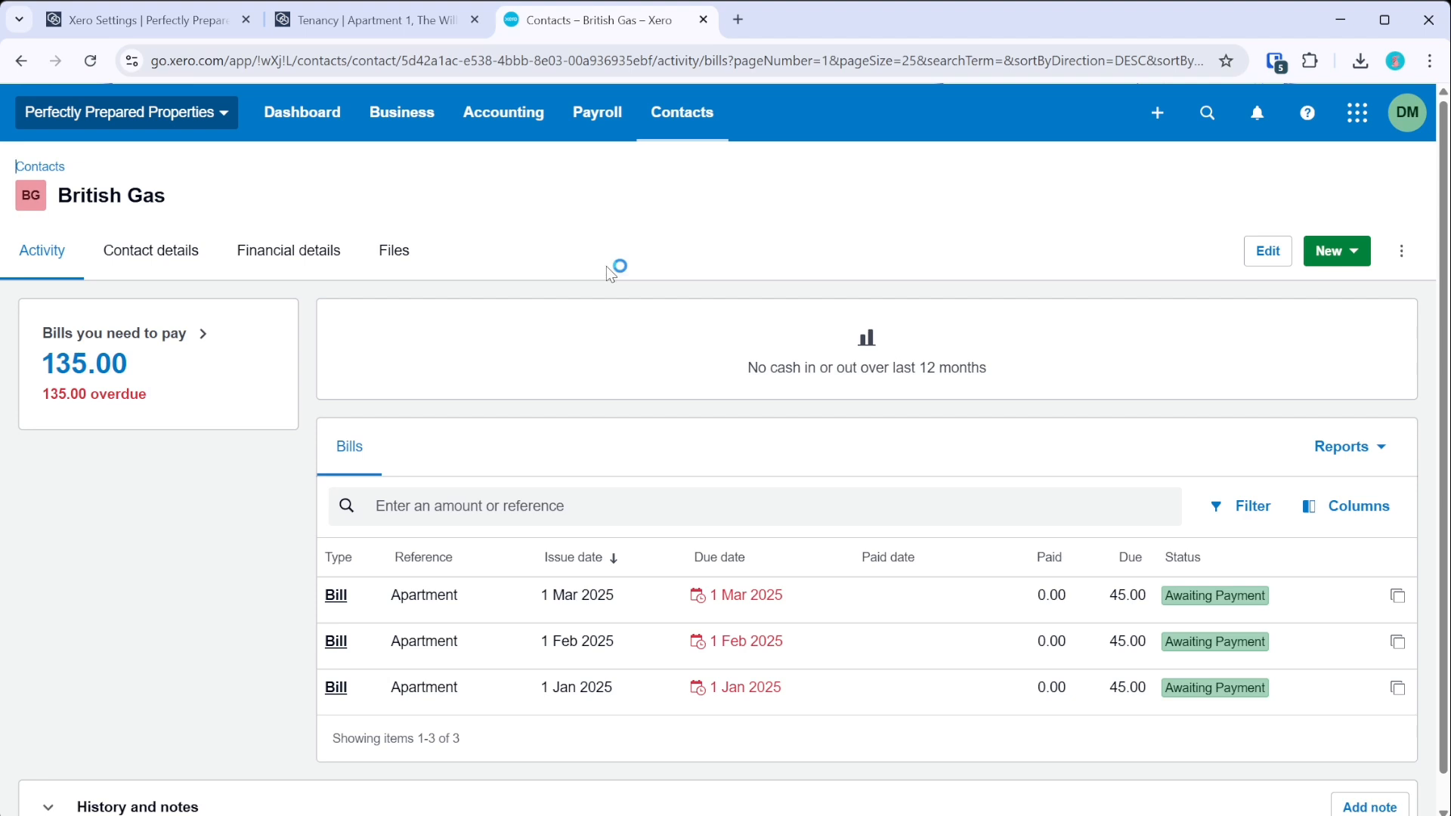
pyautogui.scroll(-1, 635, 441)
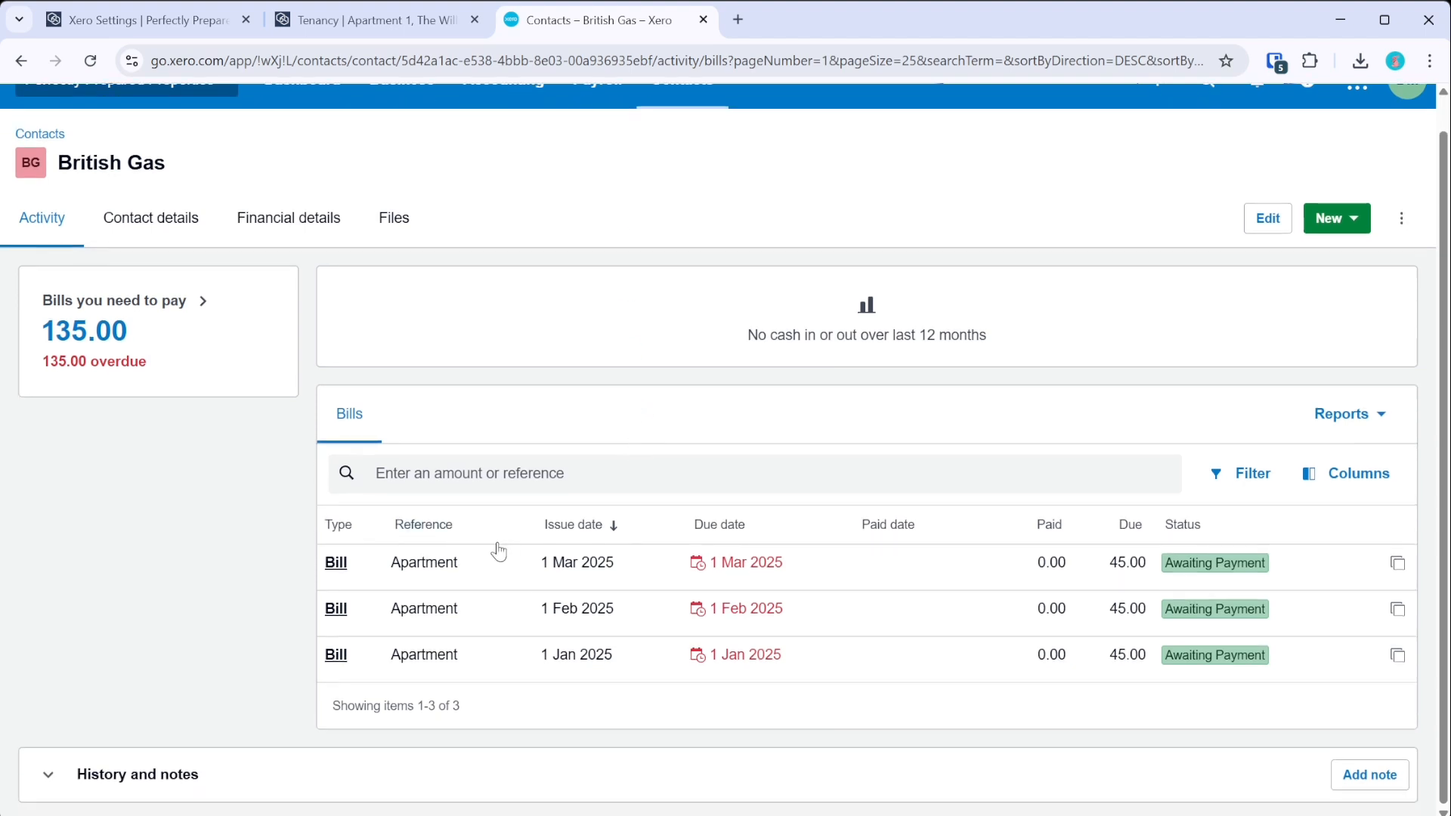
pyautogui.click(340, 662)
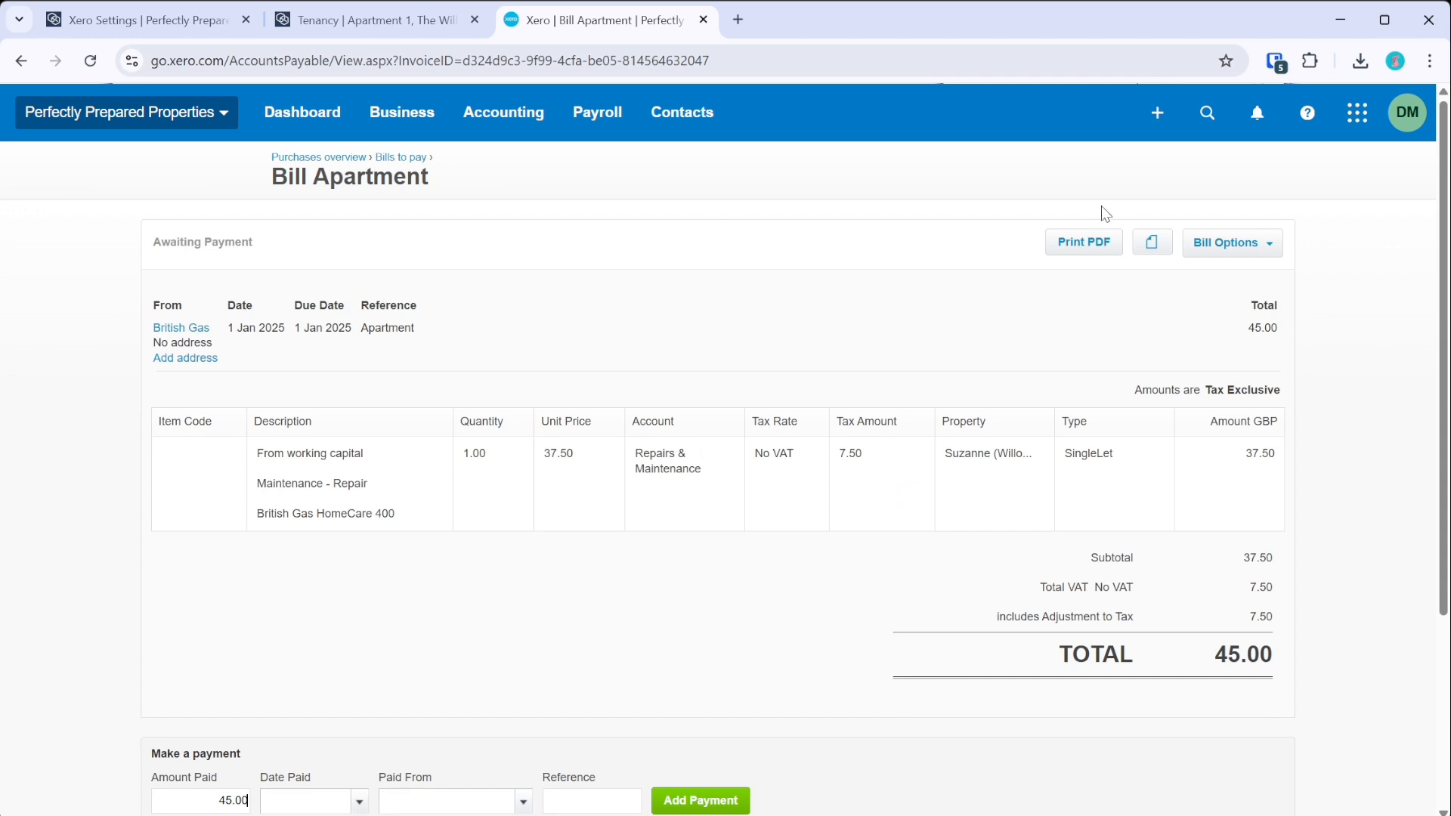
# - Check the bill's related files, then return to the British Gas contact with three 45.00 bills
pyautogui.click(1163, 249)
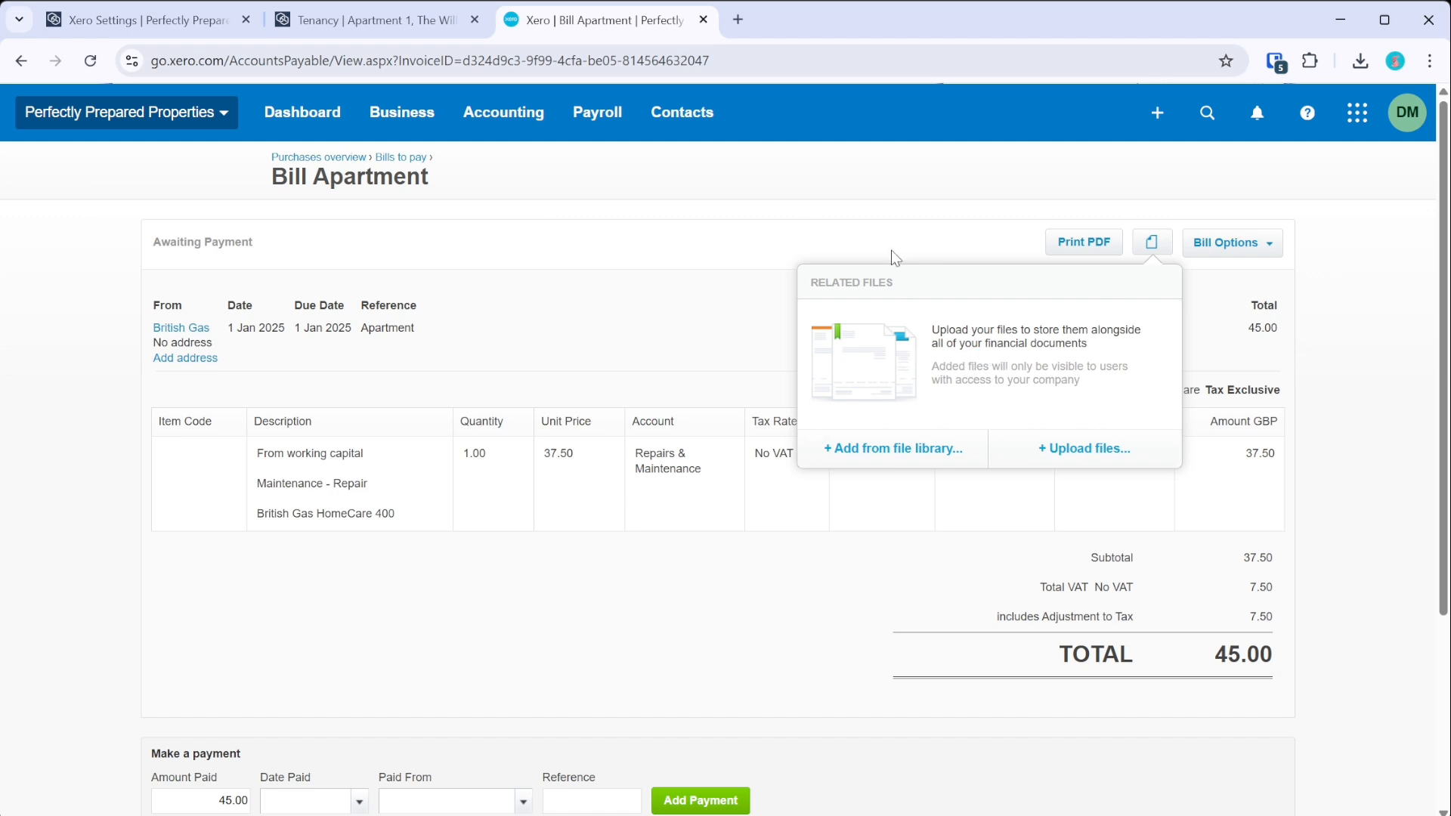
pyautogui.click(609, 302)
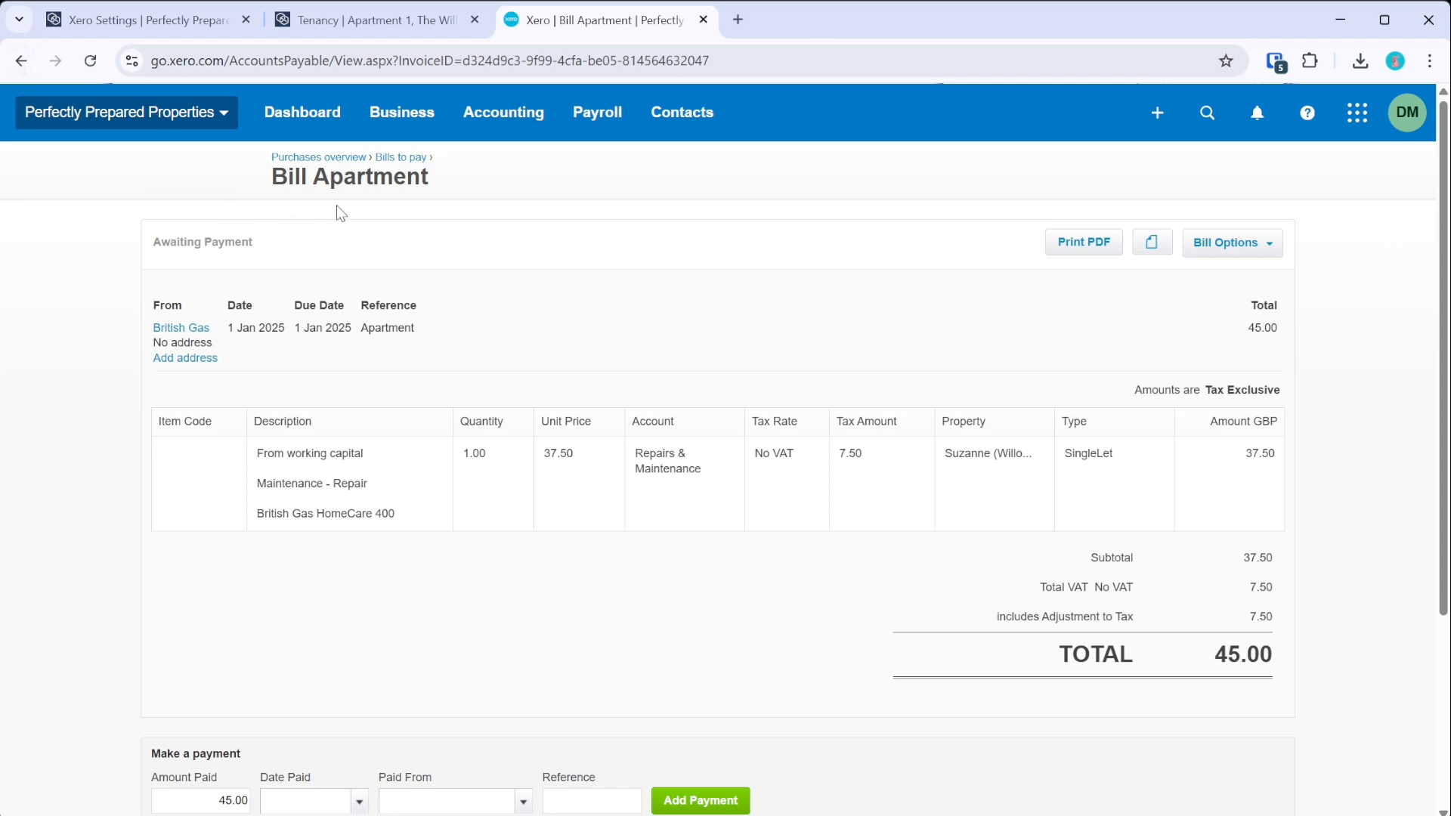
pyautogui.click(25, 73)
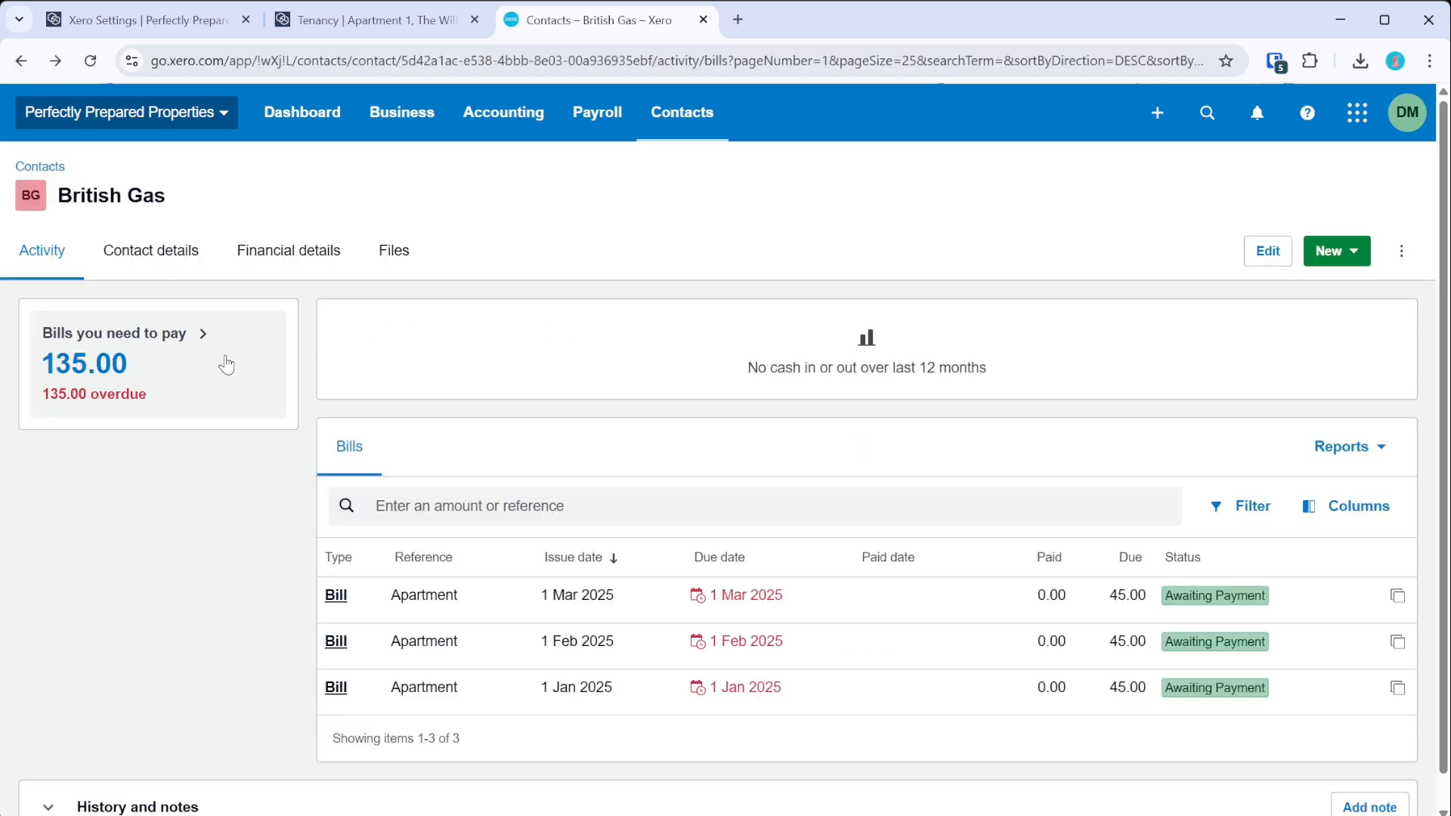
pyautogui.click(421, 135)
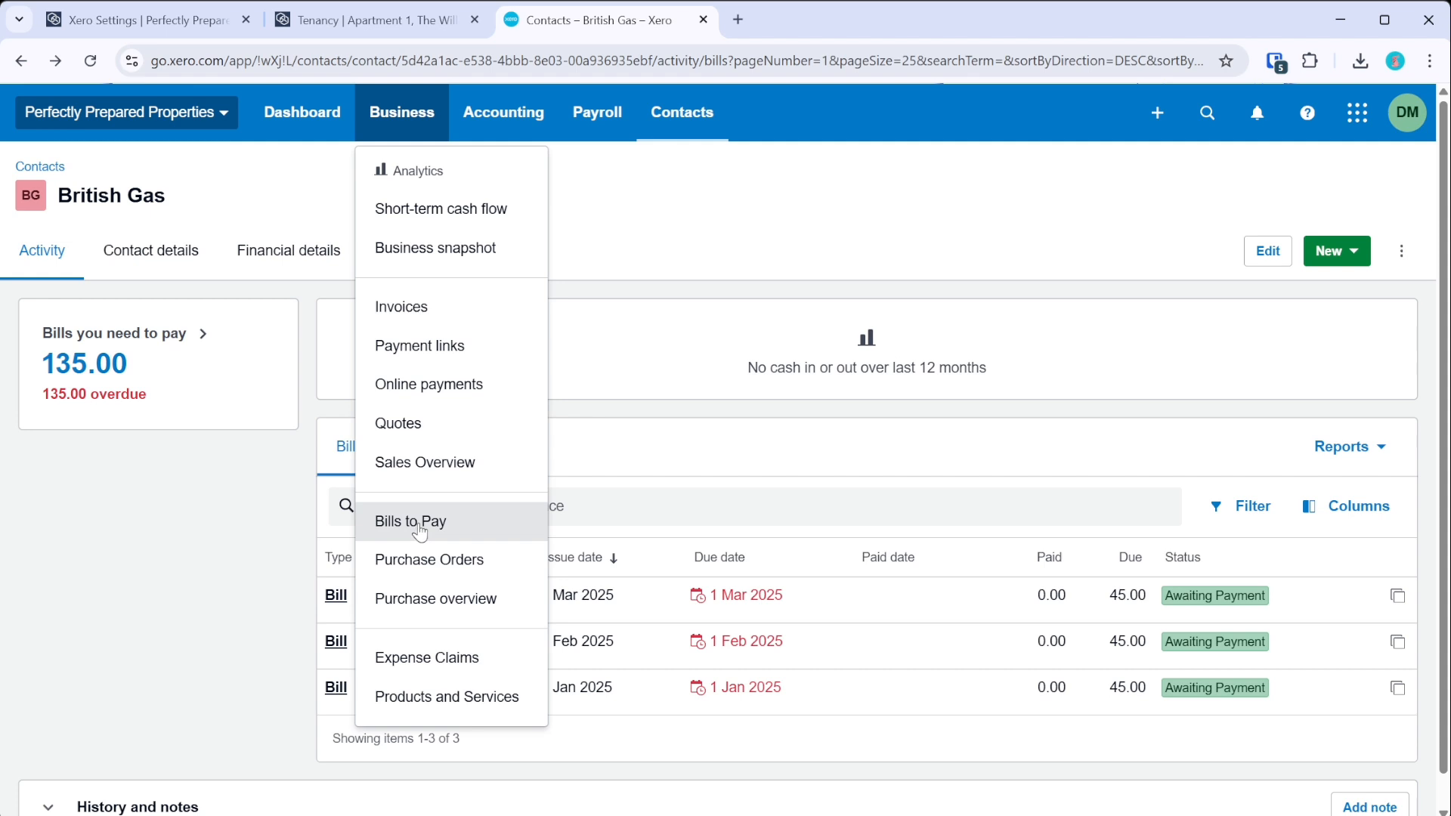
# - List Bills to Pay awaiting payment and tick the 1 Jan, 1 Feb and 1 Mar British Gas bills
pyautogui.click(420, 528)
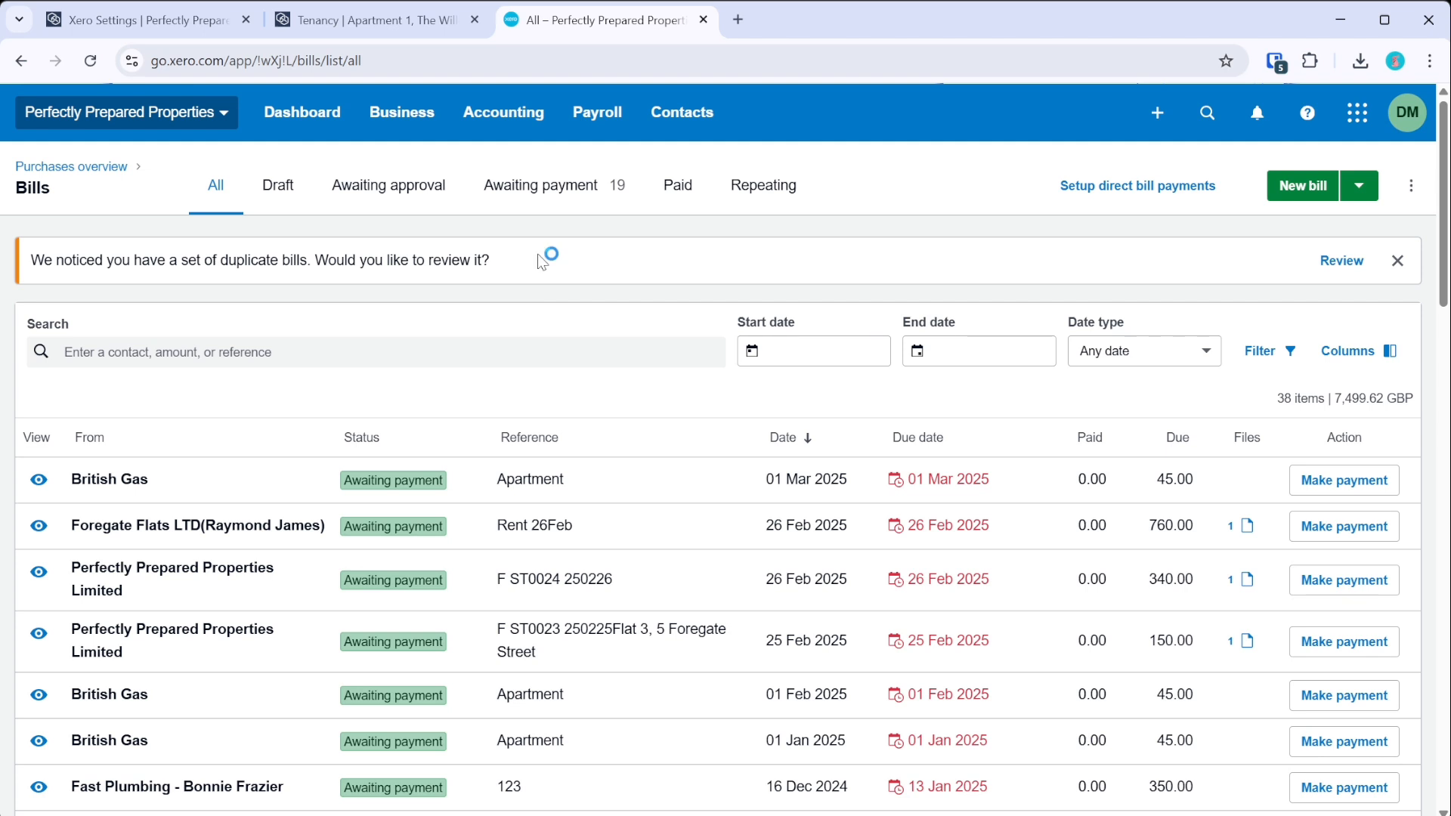
pyautogui.click(544, 189)
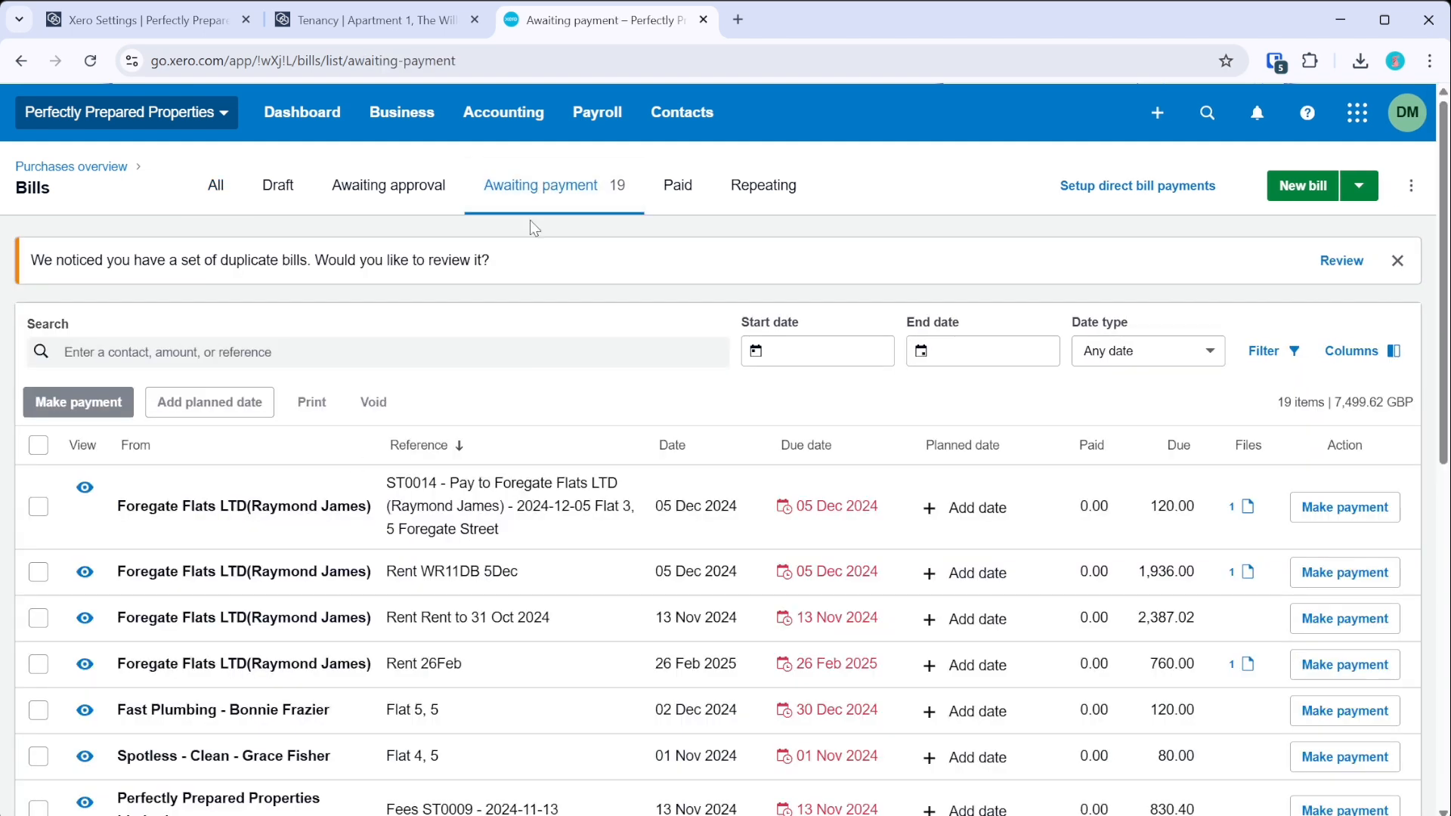
pyautogui.scroll(-2, 253, 512)
pyautogui.scroll(-5, 181, 541)
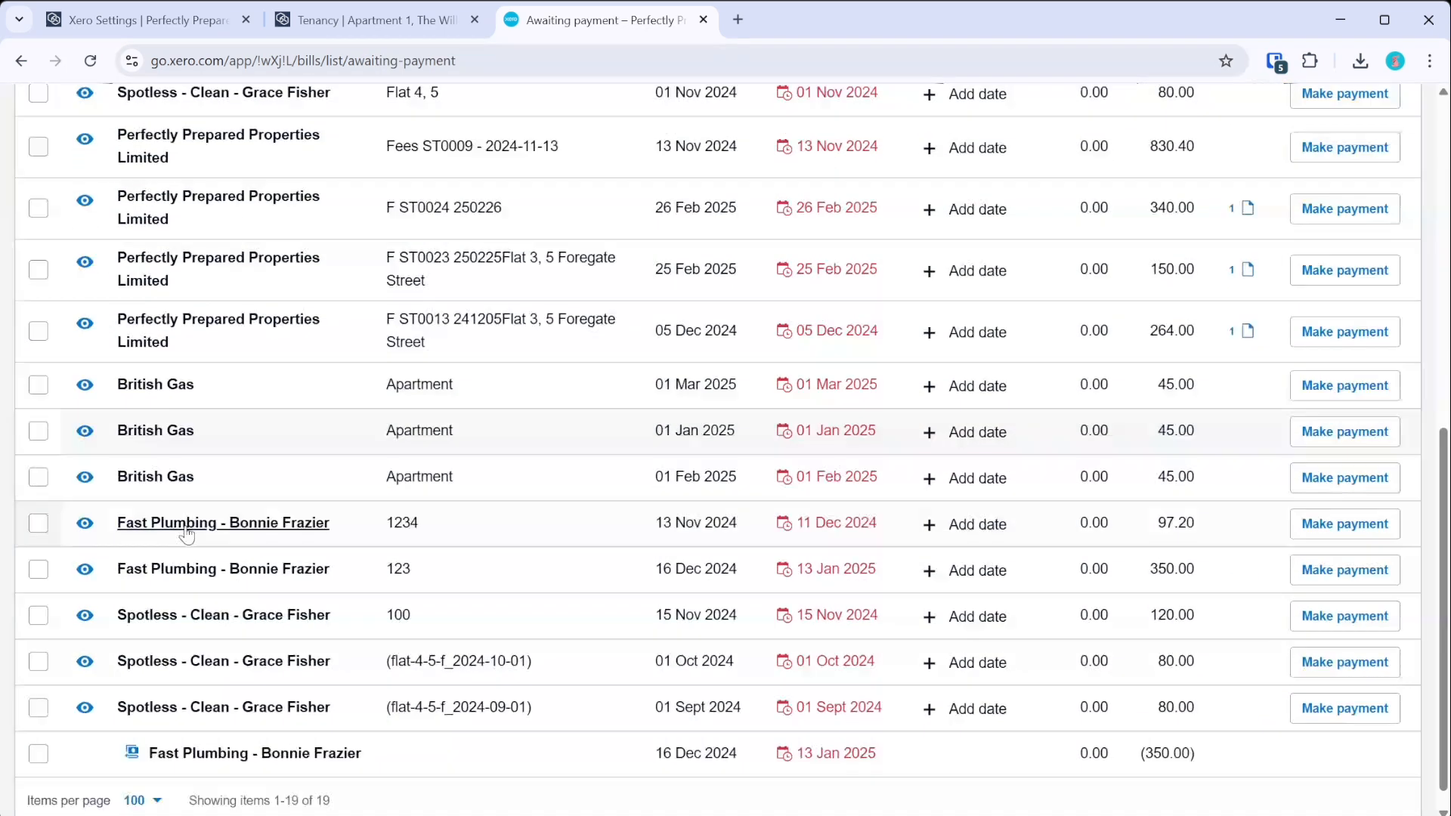
pyautogui.click(34, 452)
pyautogui.click(38, 405)
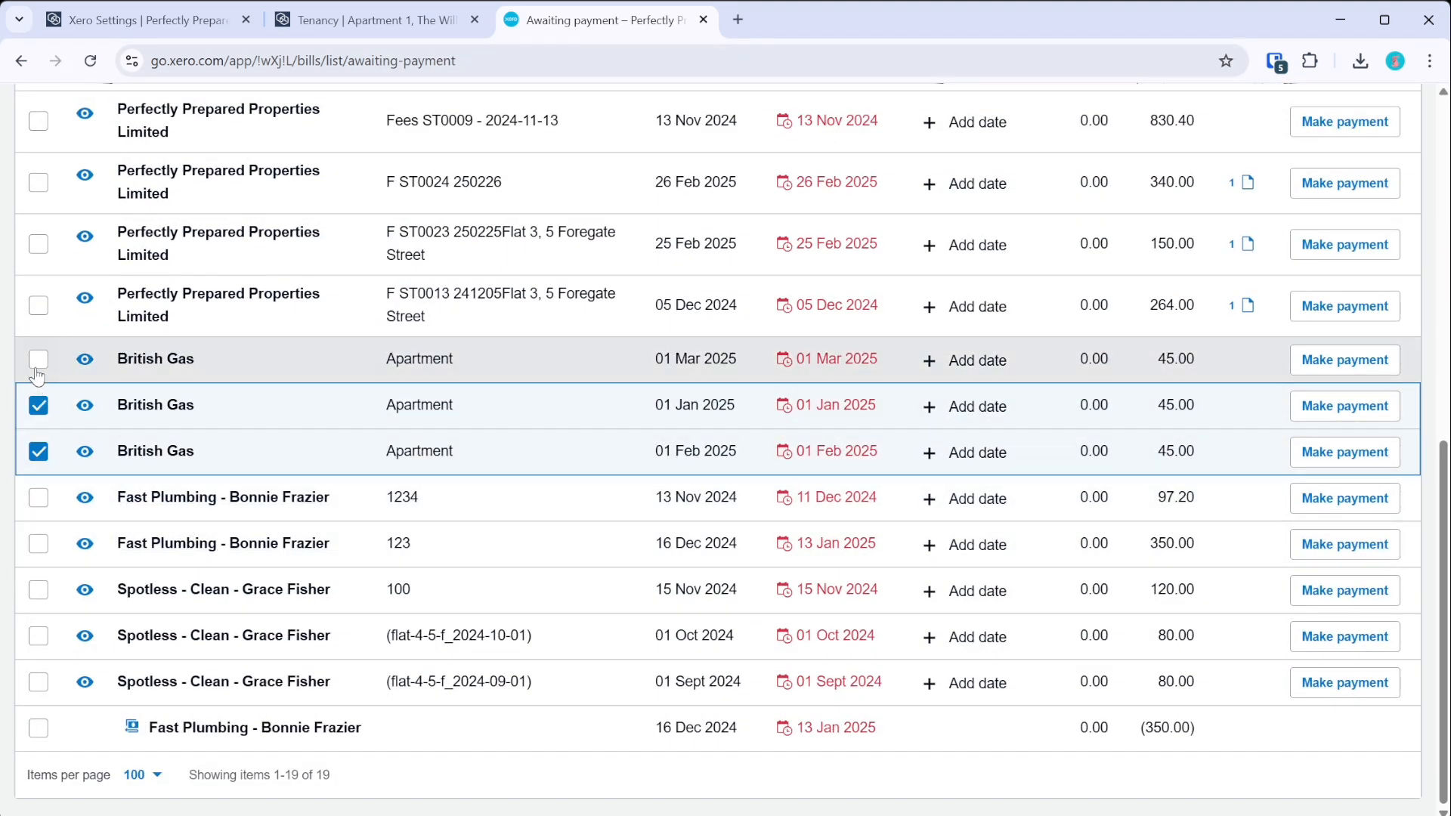
pyautogui.click(38, 359)
pyautogui.scroll(7, 227, 444)
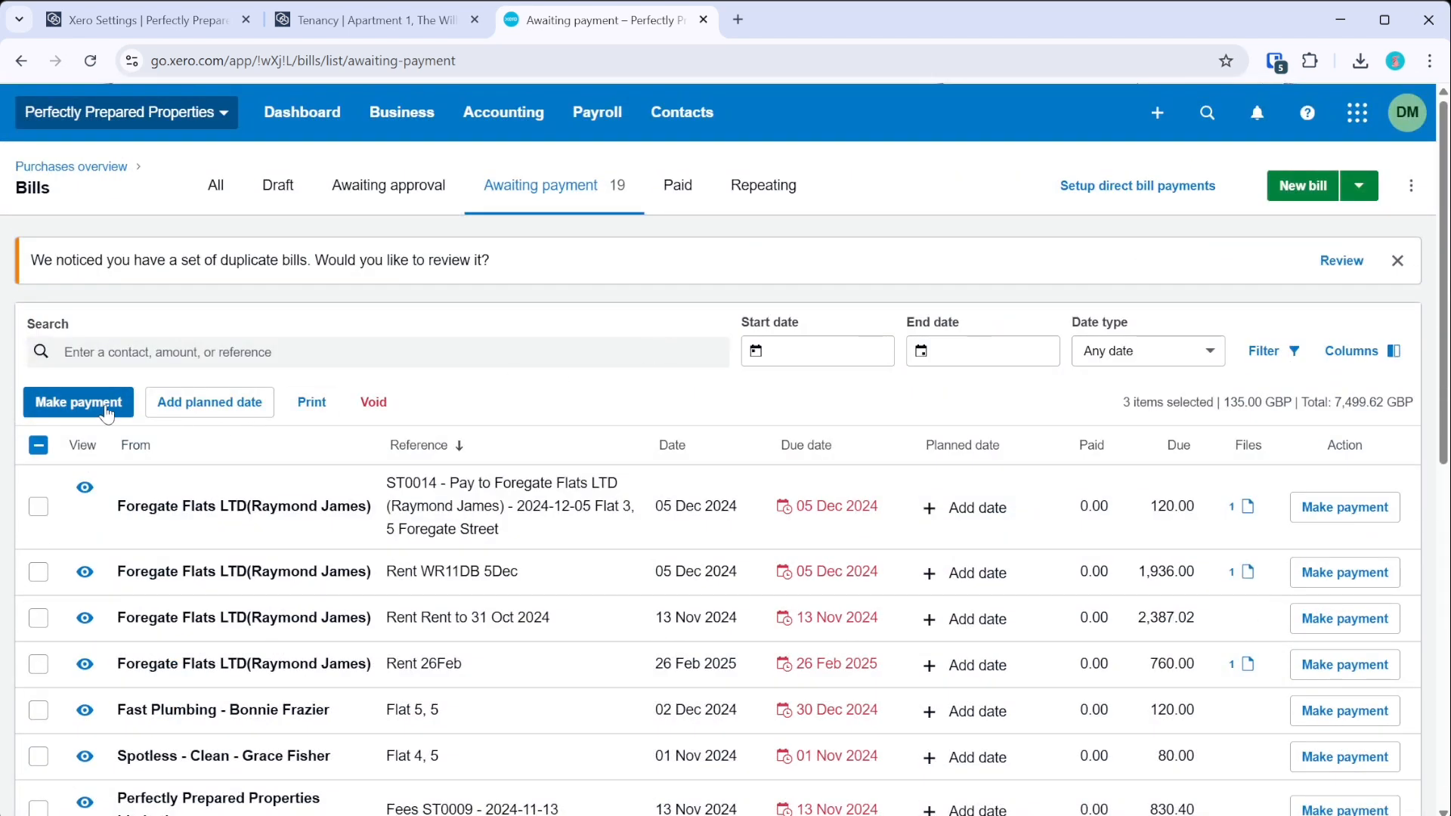
# - Set up a payment from Natwest Current Account as a payment file, then abandon it
pyautogui.click(106, 412)
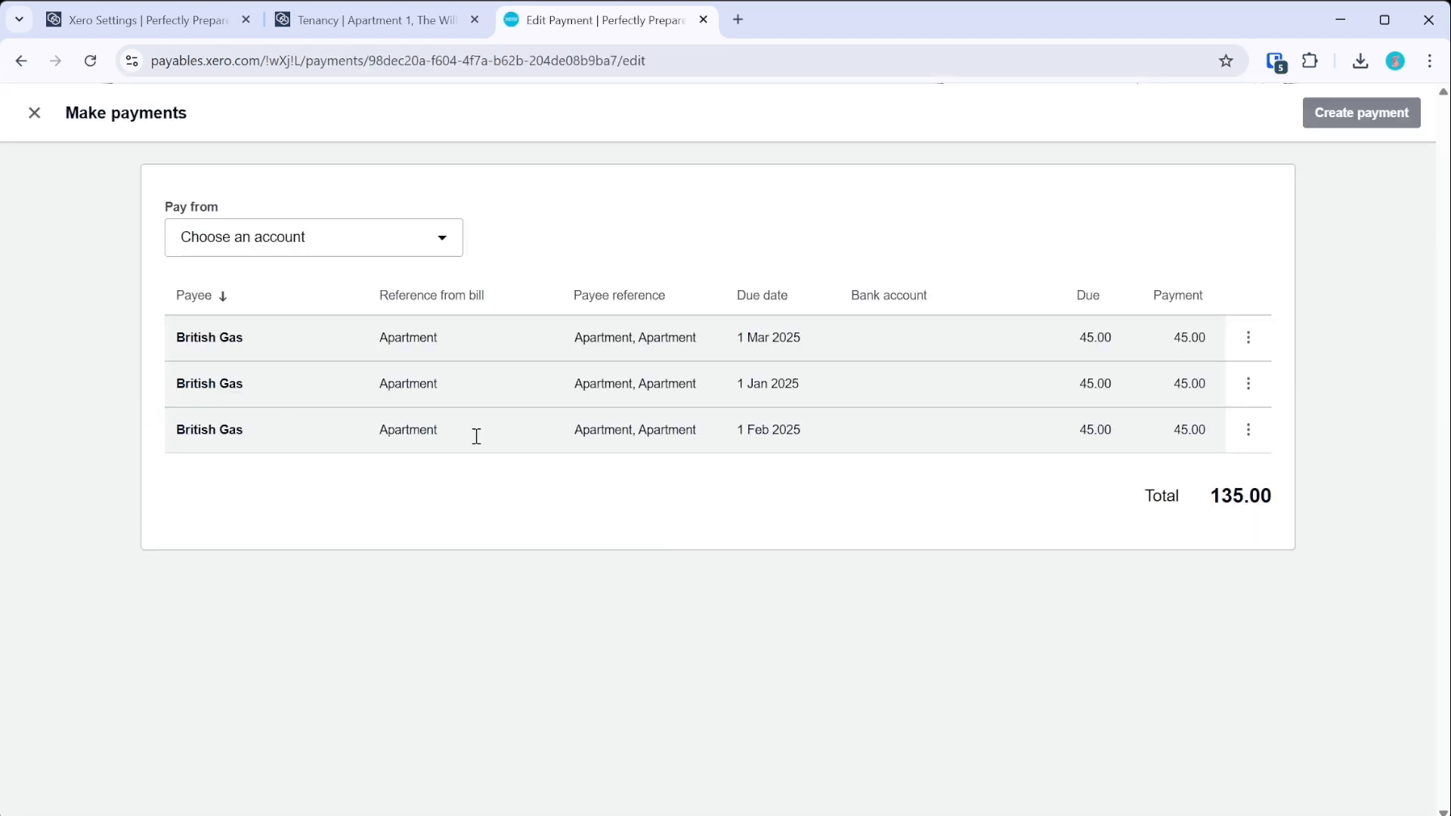
pyautogui.click(303, 254)
pyautogui.click(306, 292)
pyautogui.click(699, 237)
pyautogui.click(601, 292)
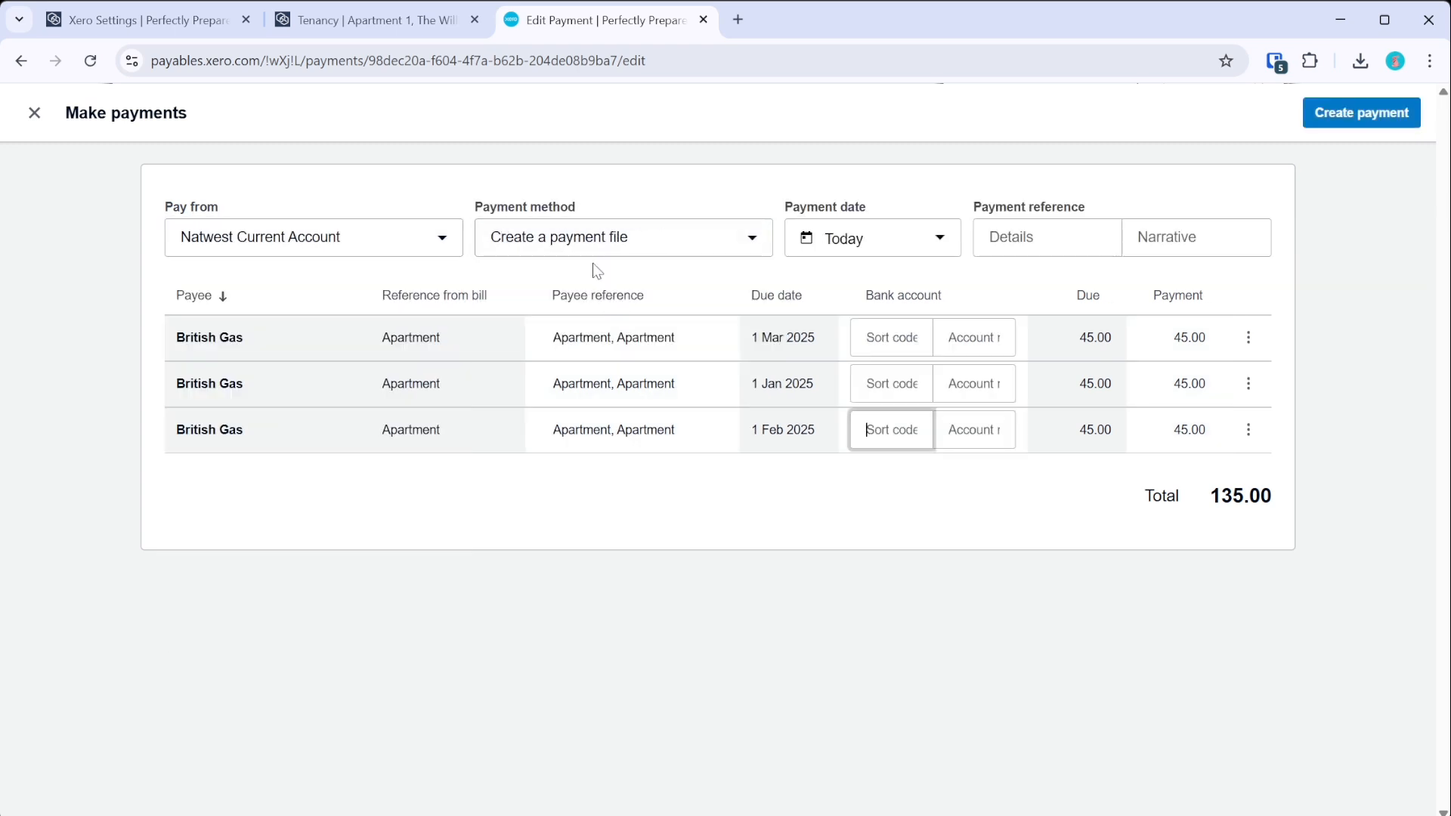
pyautogui.click(615, 240)
pyautogui.click(655, 186)
pyautogui.click(34, 113)
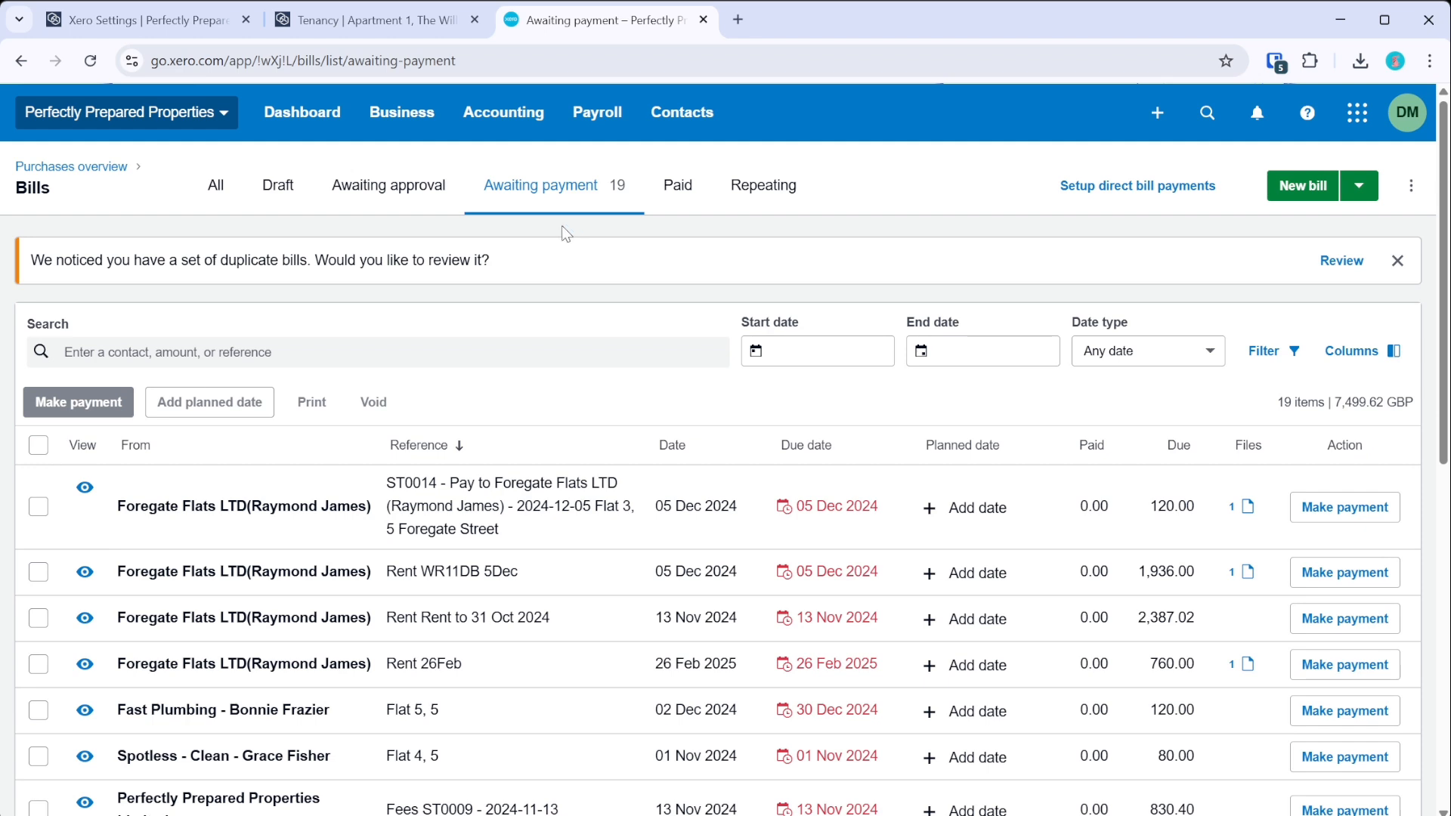
pyautogui.click(408, 114)
pyautogui.click(502, 117)
pyautogui.click(511, 192)
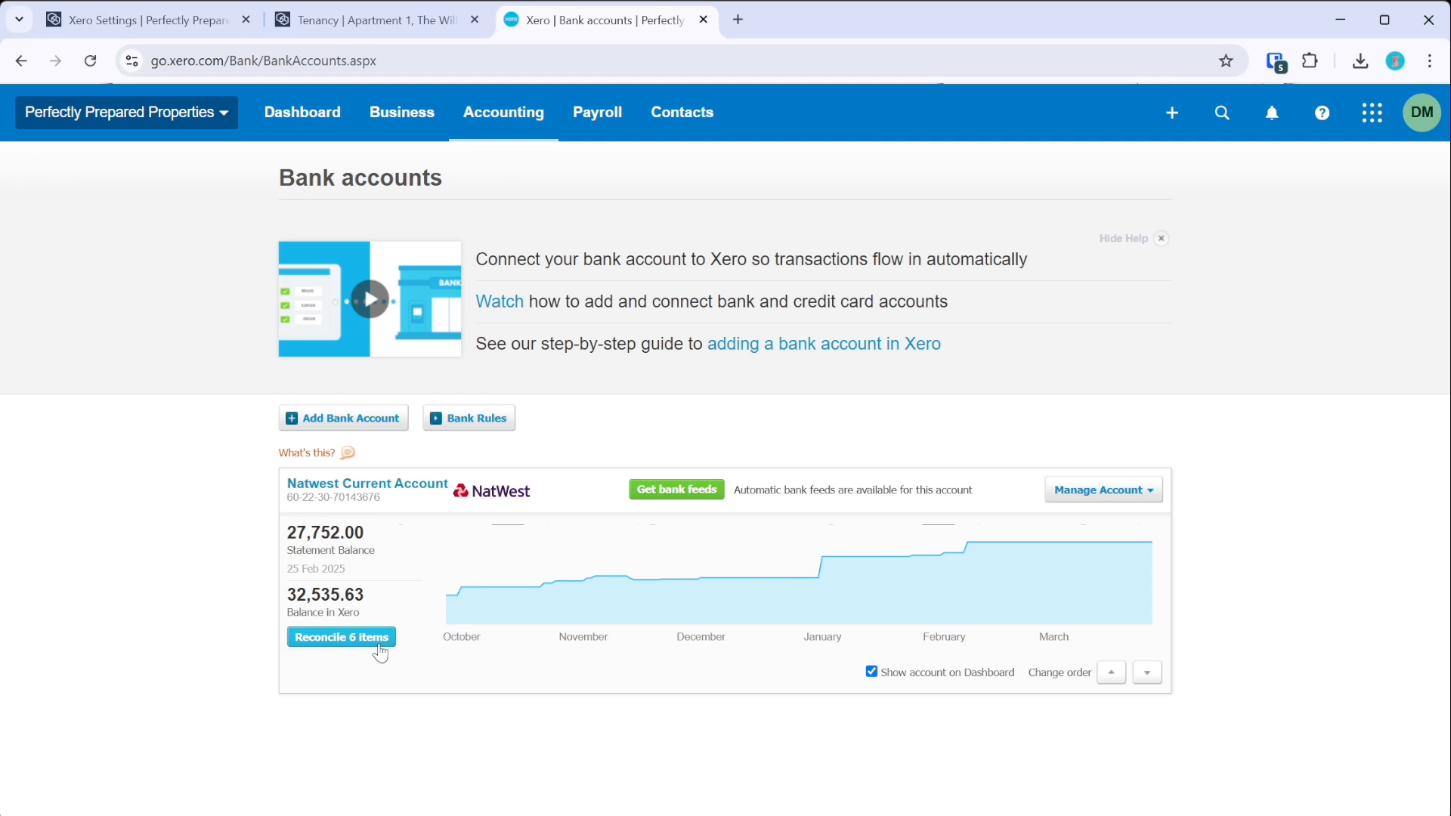
pyautogui.click(405, 486)
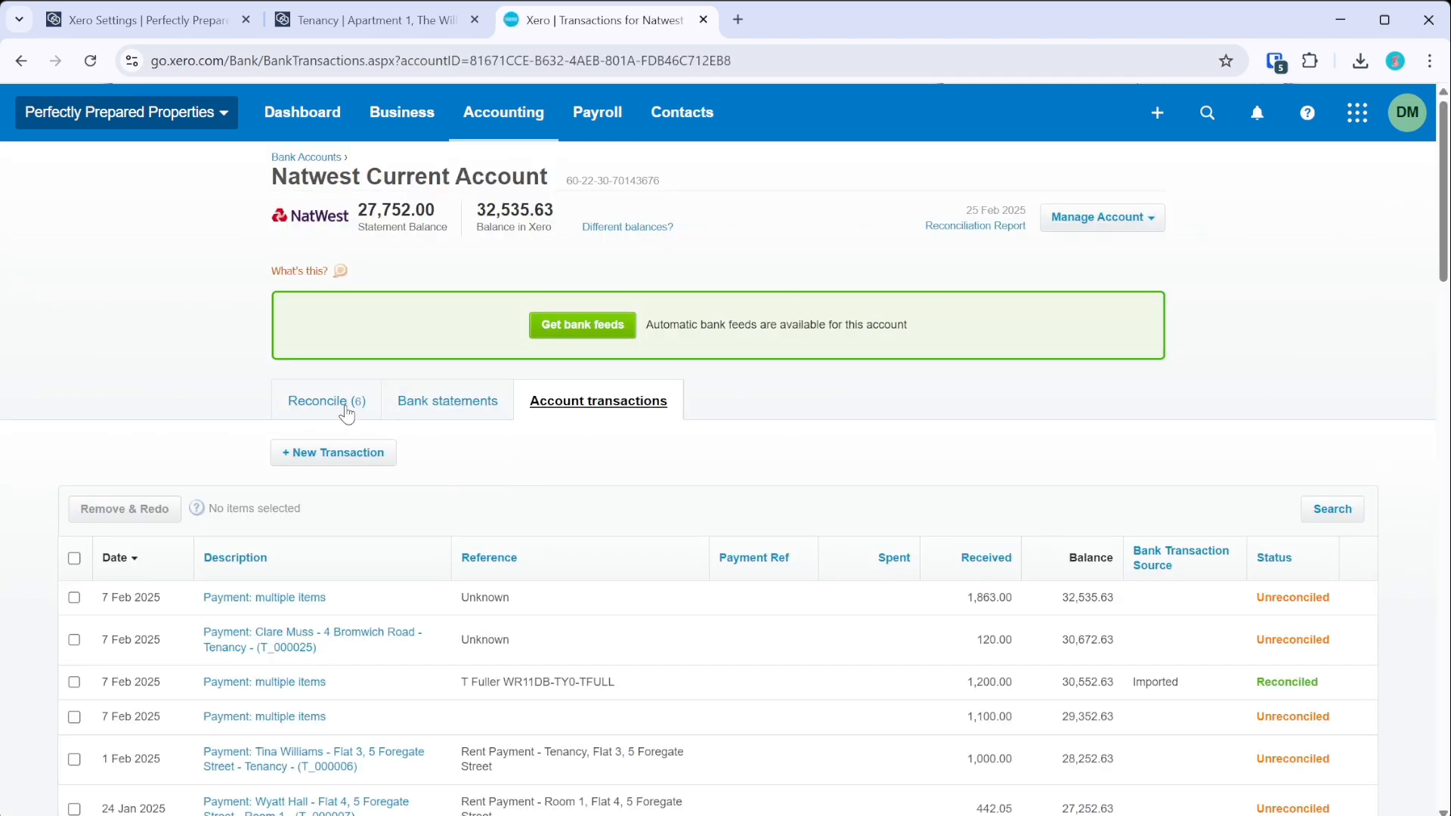
pyautogui.click(1046, 226)
pyautogui.click(1002, 351)
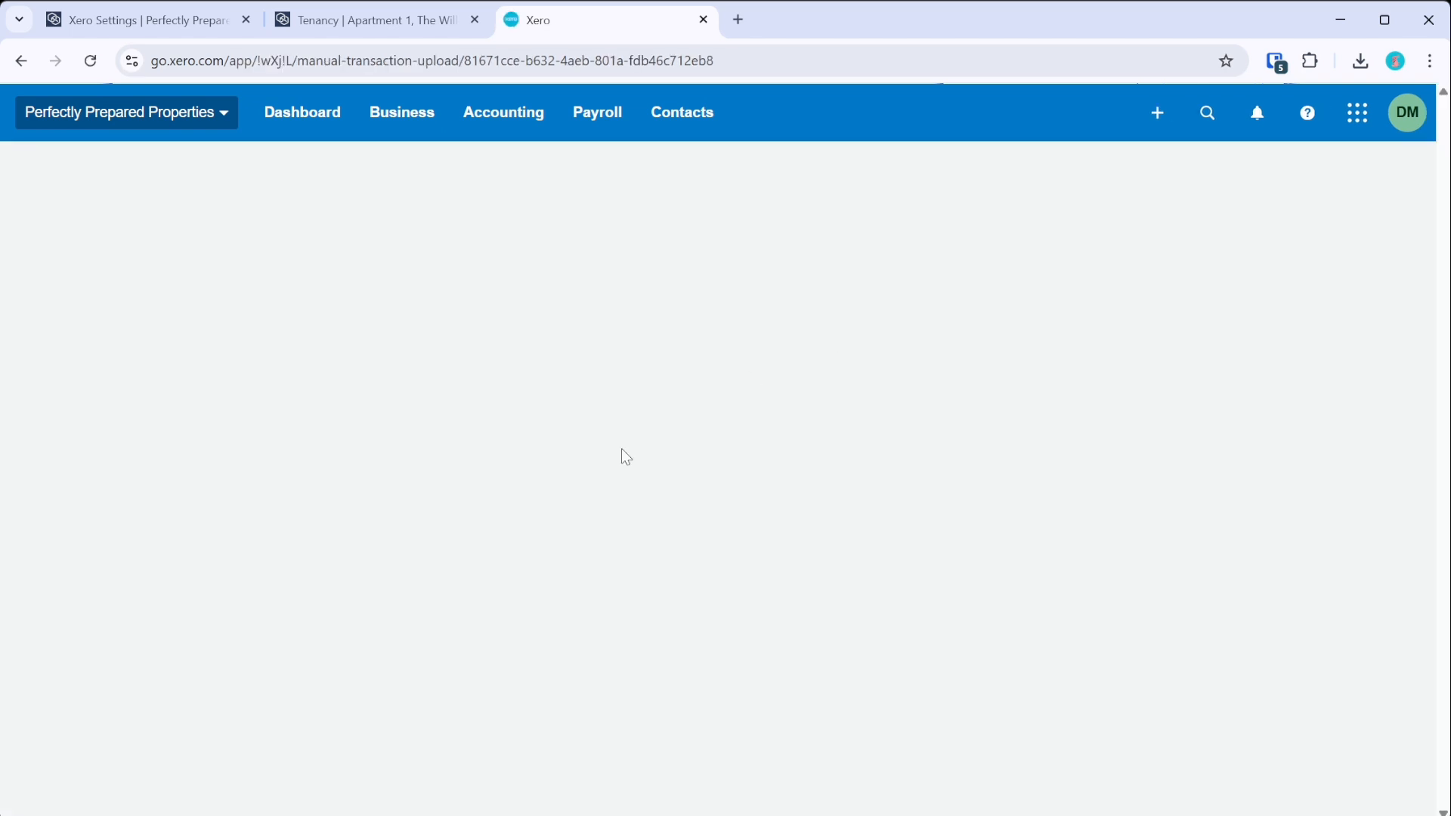
pyautogui.scroll(-2, 533, 609)
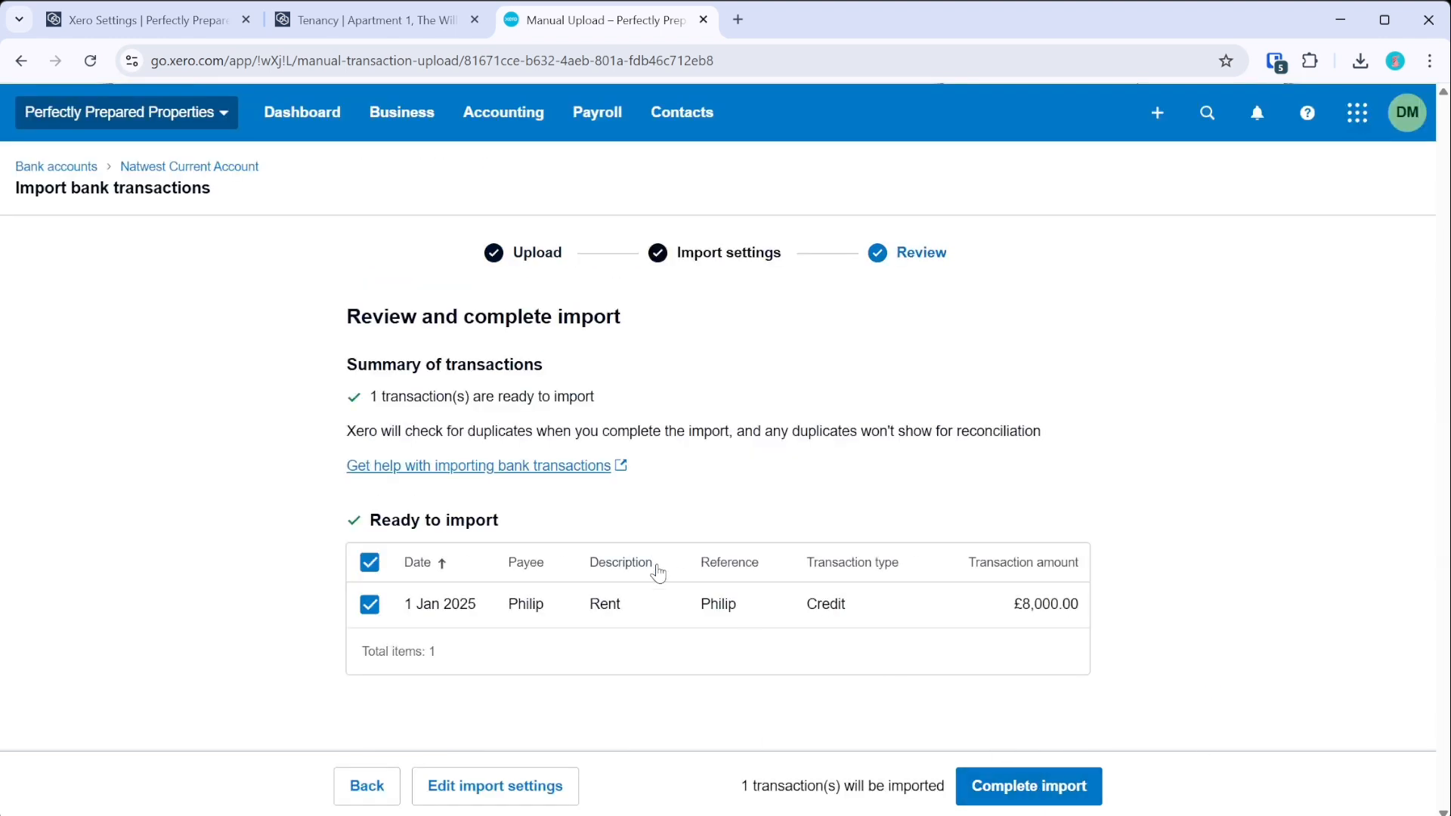
pyautogui.click(1095, 800)
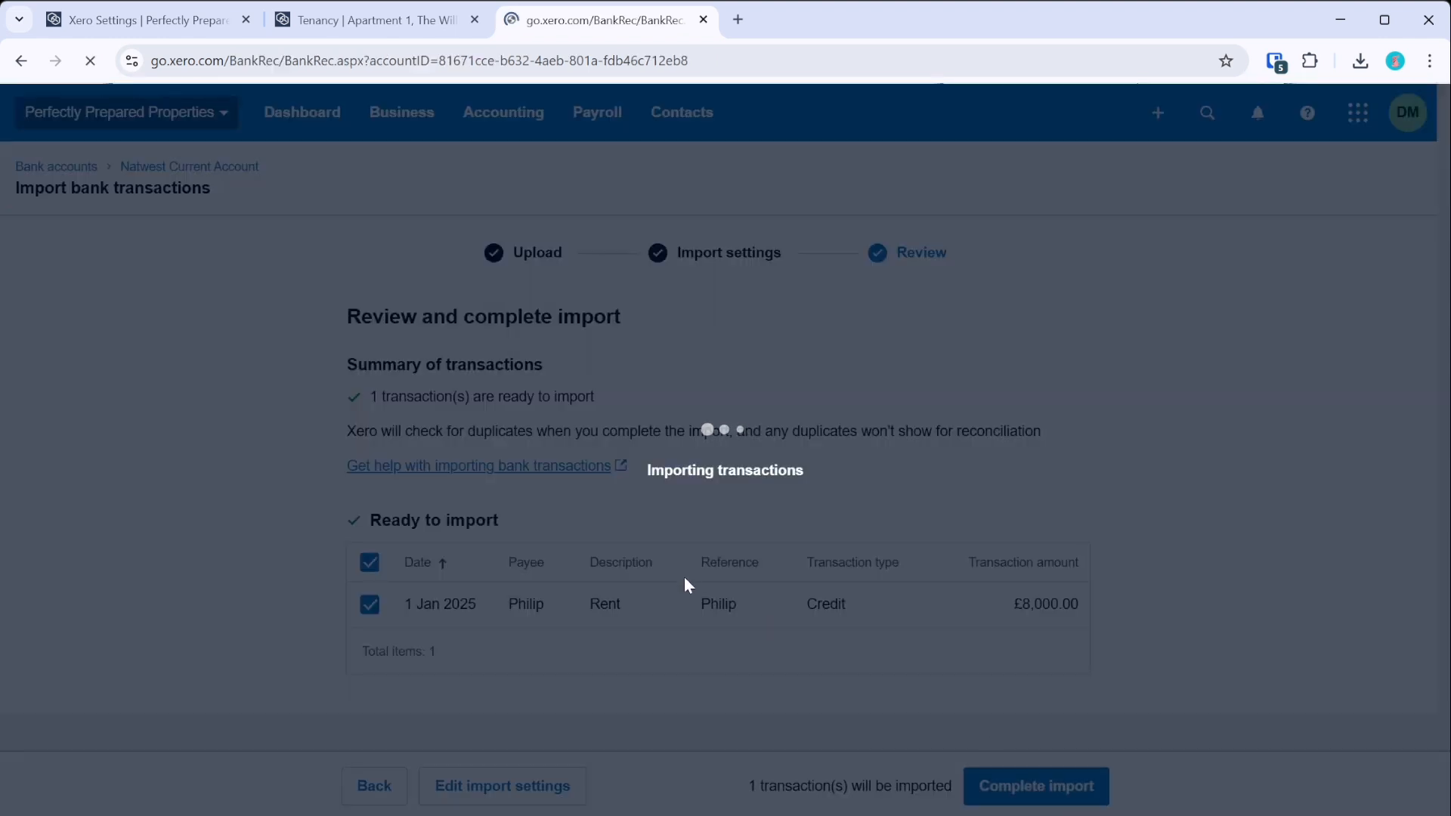
pyautogui.scroll(-3, 593, 408)
pyautogui.scroll(-10, 593, 408)
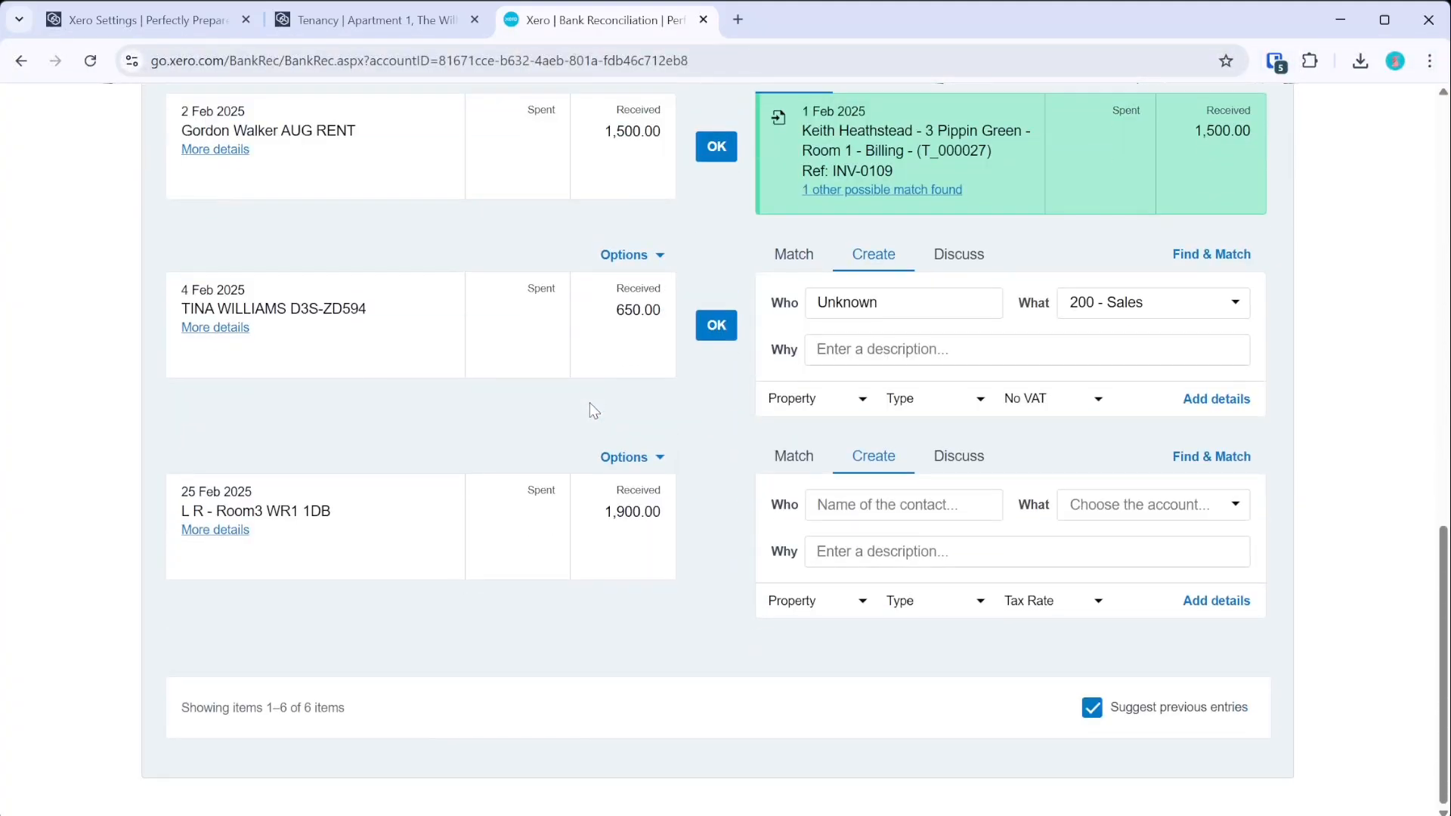
pyautogui.scroll(15, 593, 409)
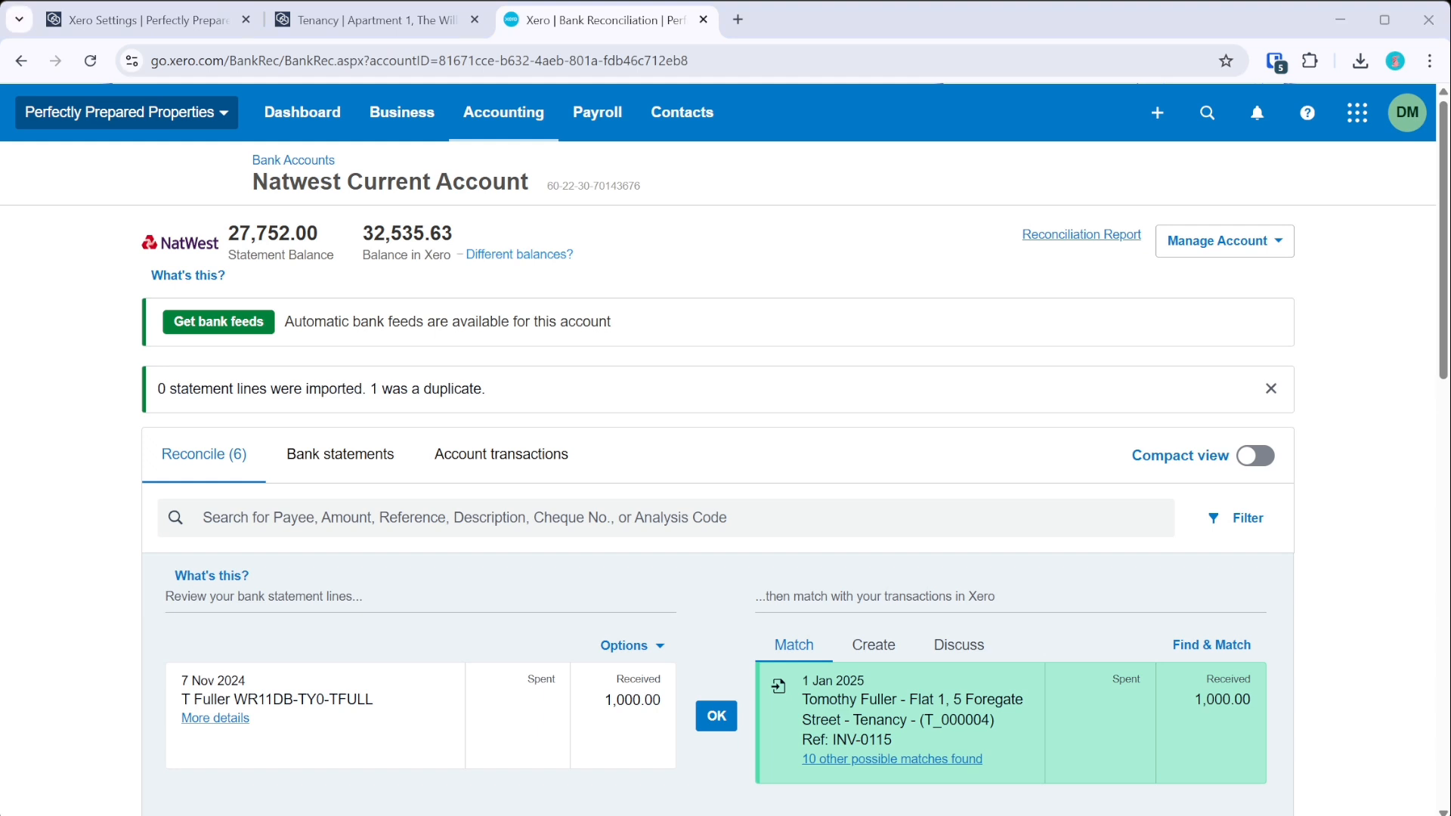
# - Import StatementImportTemplate.en-NZ.csv into Natwest Current Account, adding three £45.00 BG HomeCare debits
pyautogui.click(1220, 234)
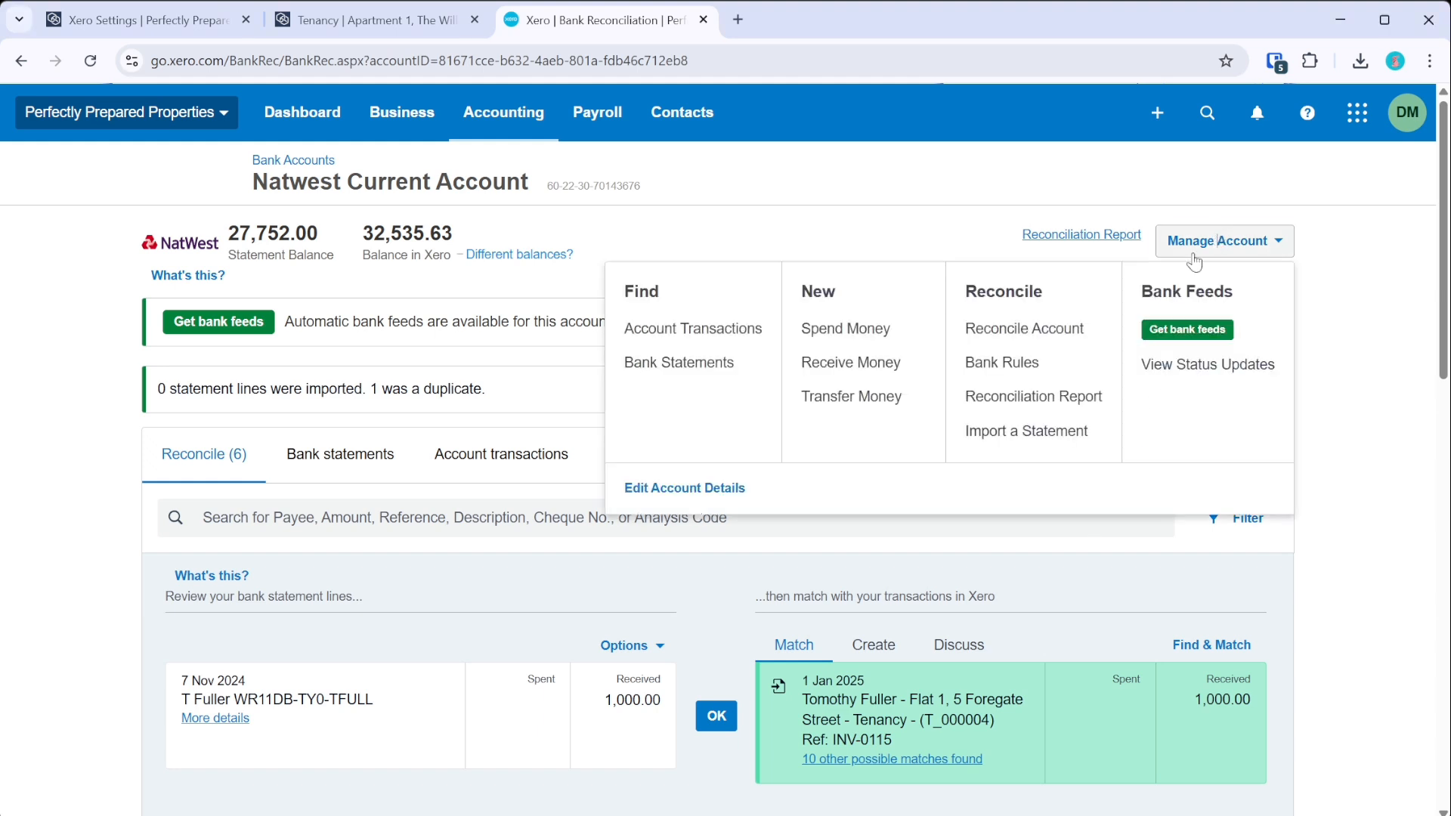
pyautogui.click(1020, 434)
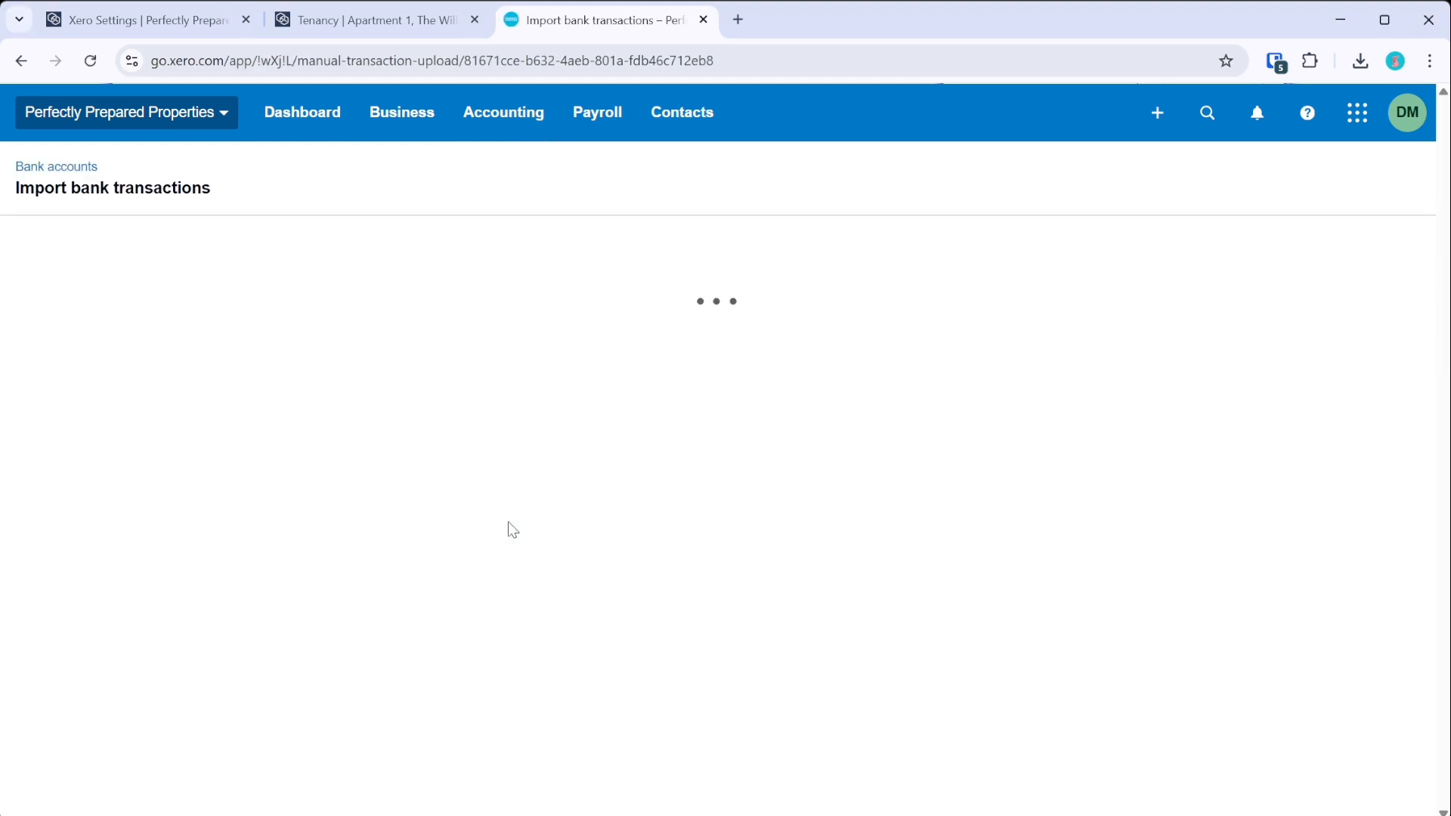
pyautogui.scroll(-1, 504, 508)
pyautogui.click(715, 656)
pyautogui.doubleClick(532, 467)
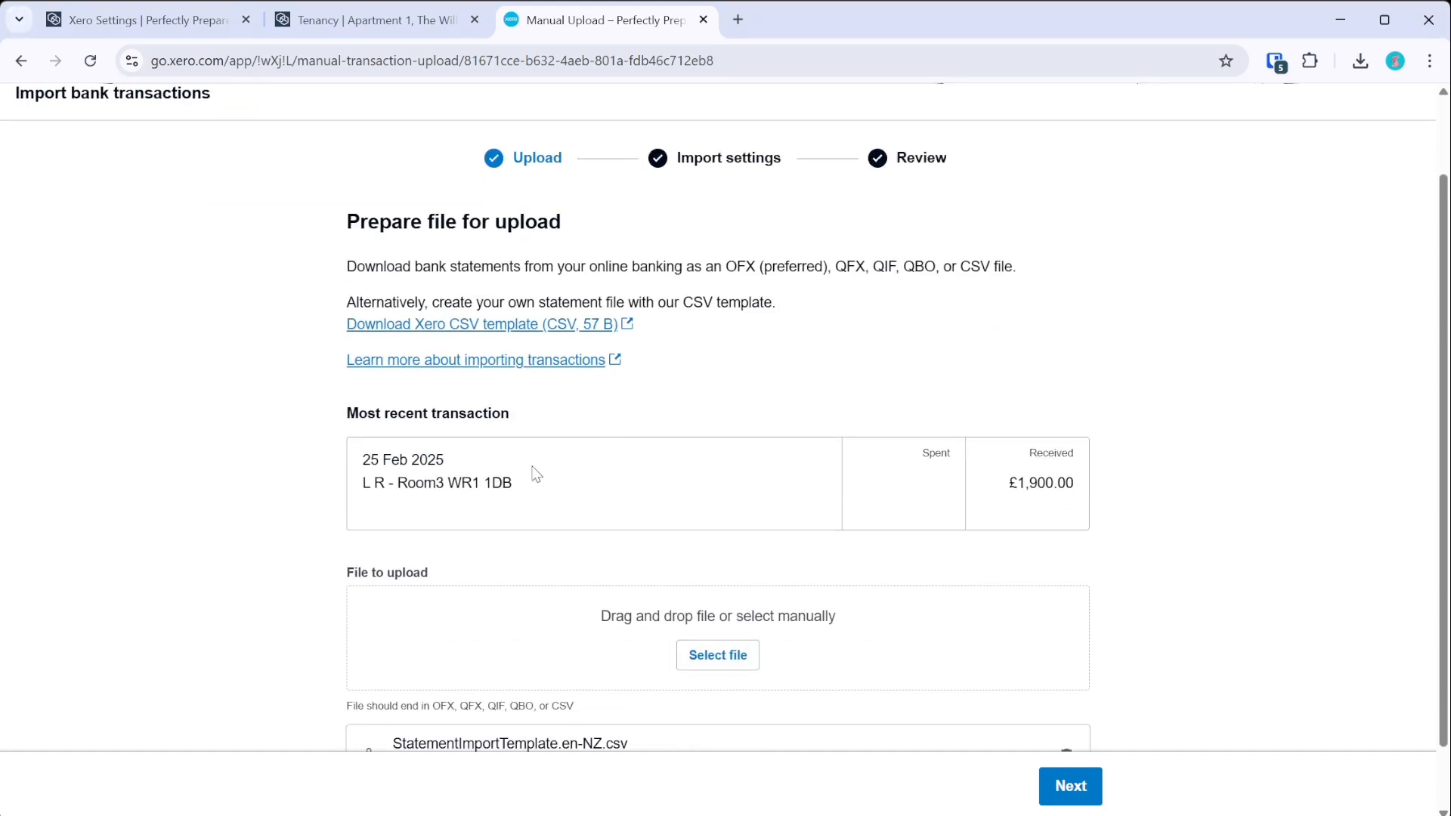
pyautogui.click(1046, 772)
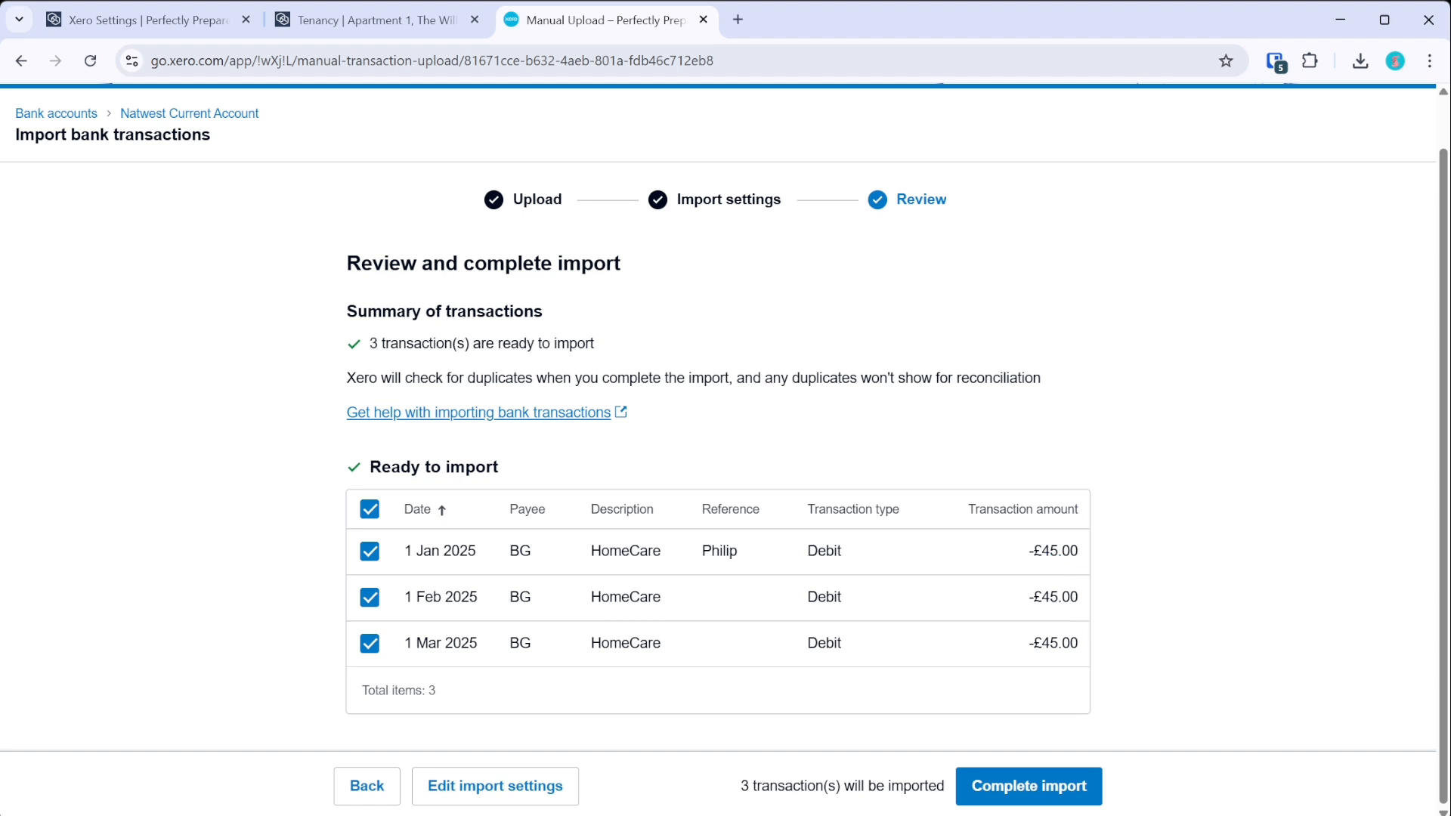
pyautogui.click(1029, 786)
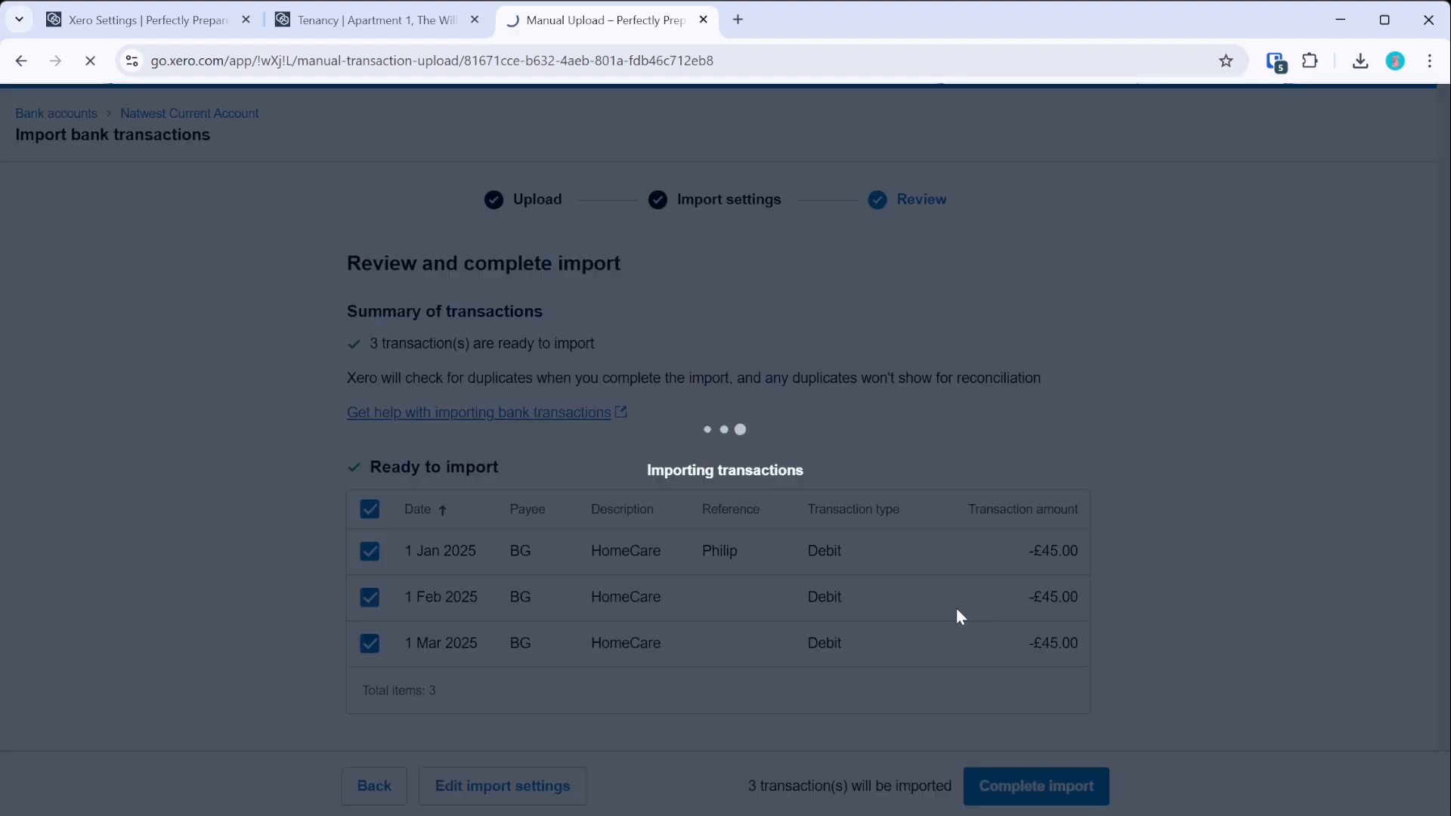
pyautogui.scroll(-3, 552, 488)
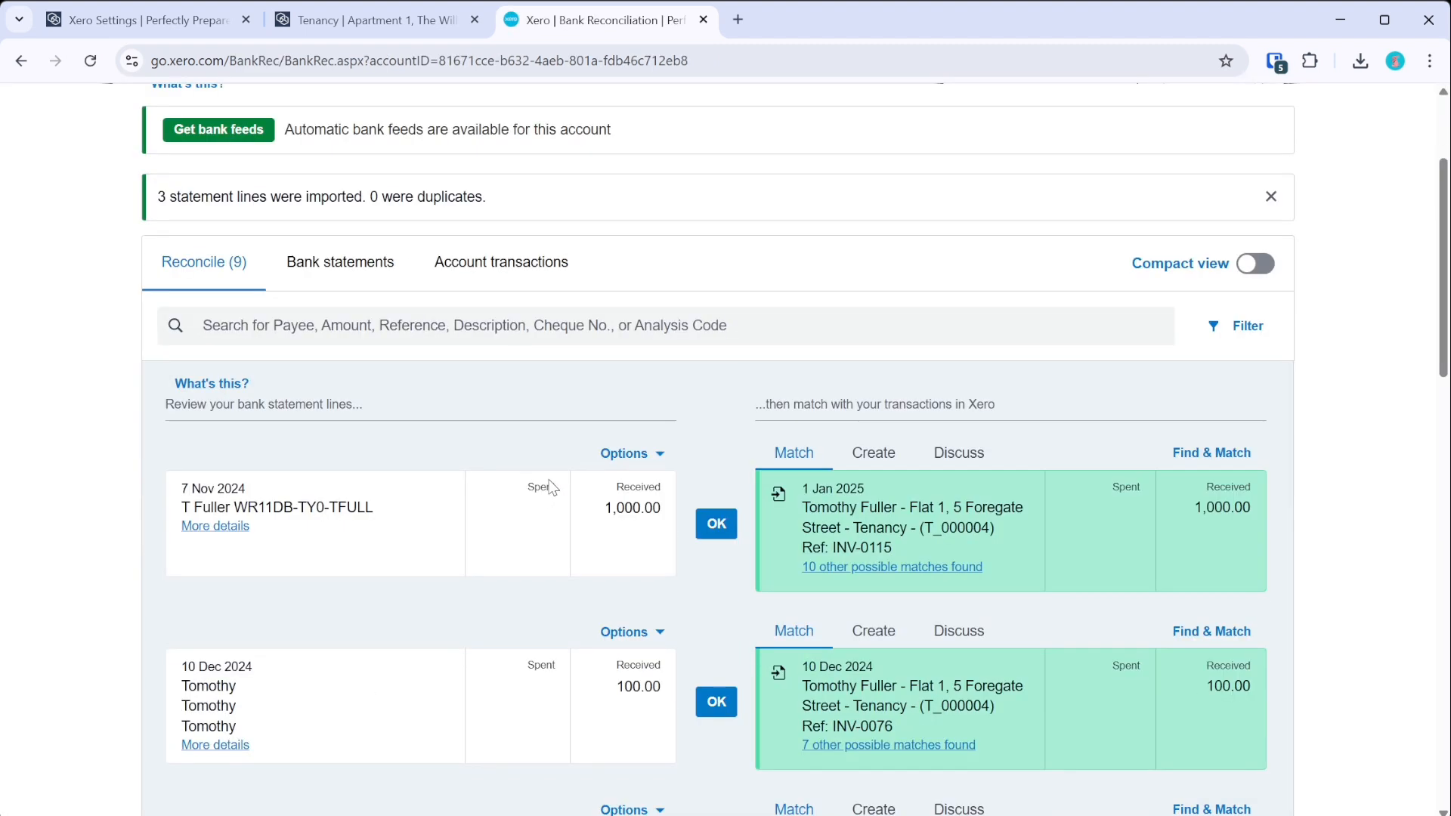
pyautogui.scroll(-8, 552, 487)
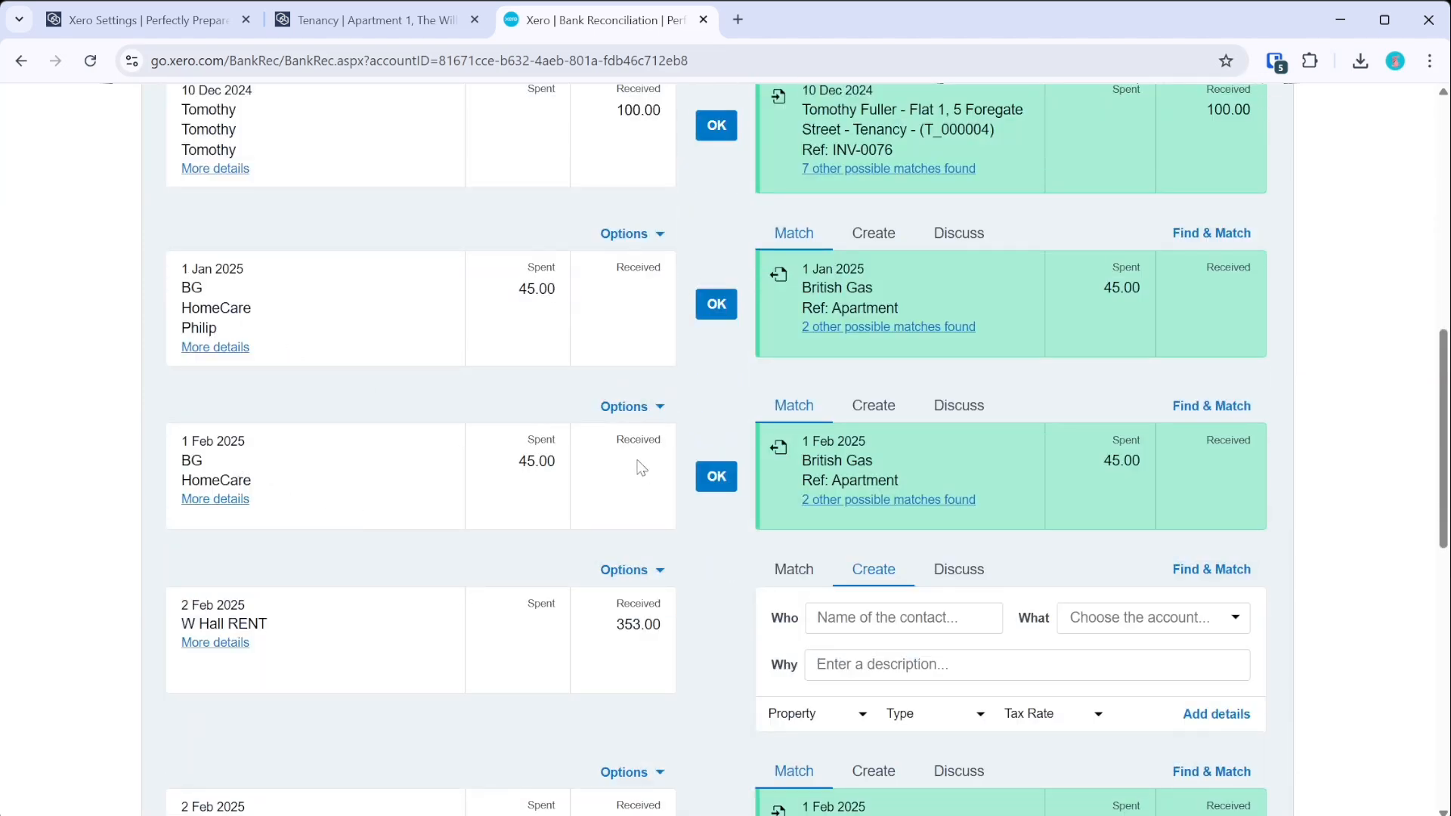
pyautogui.scroll(-12, 577, 480)
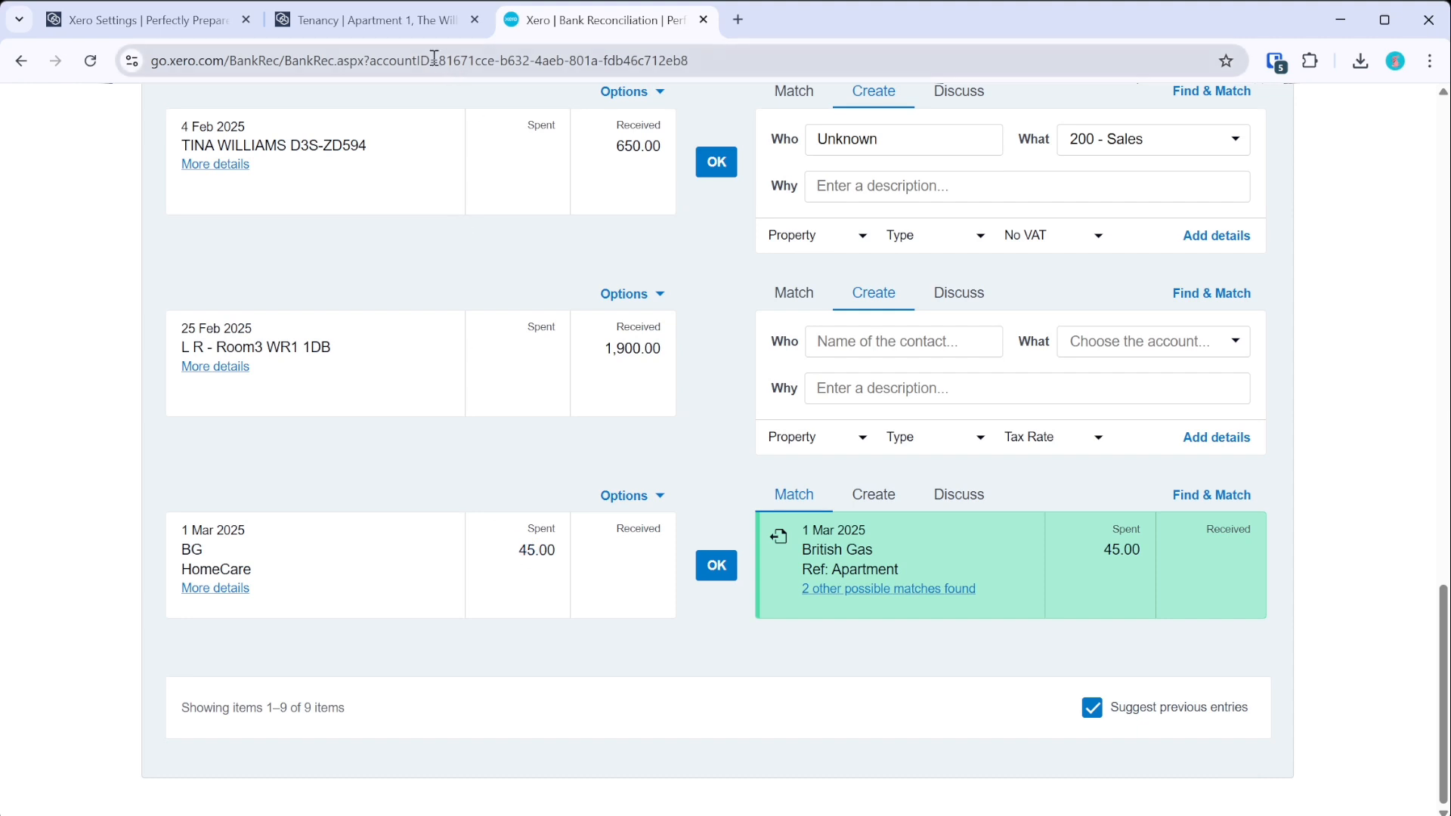
pyautogui.click(313, 21)
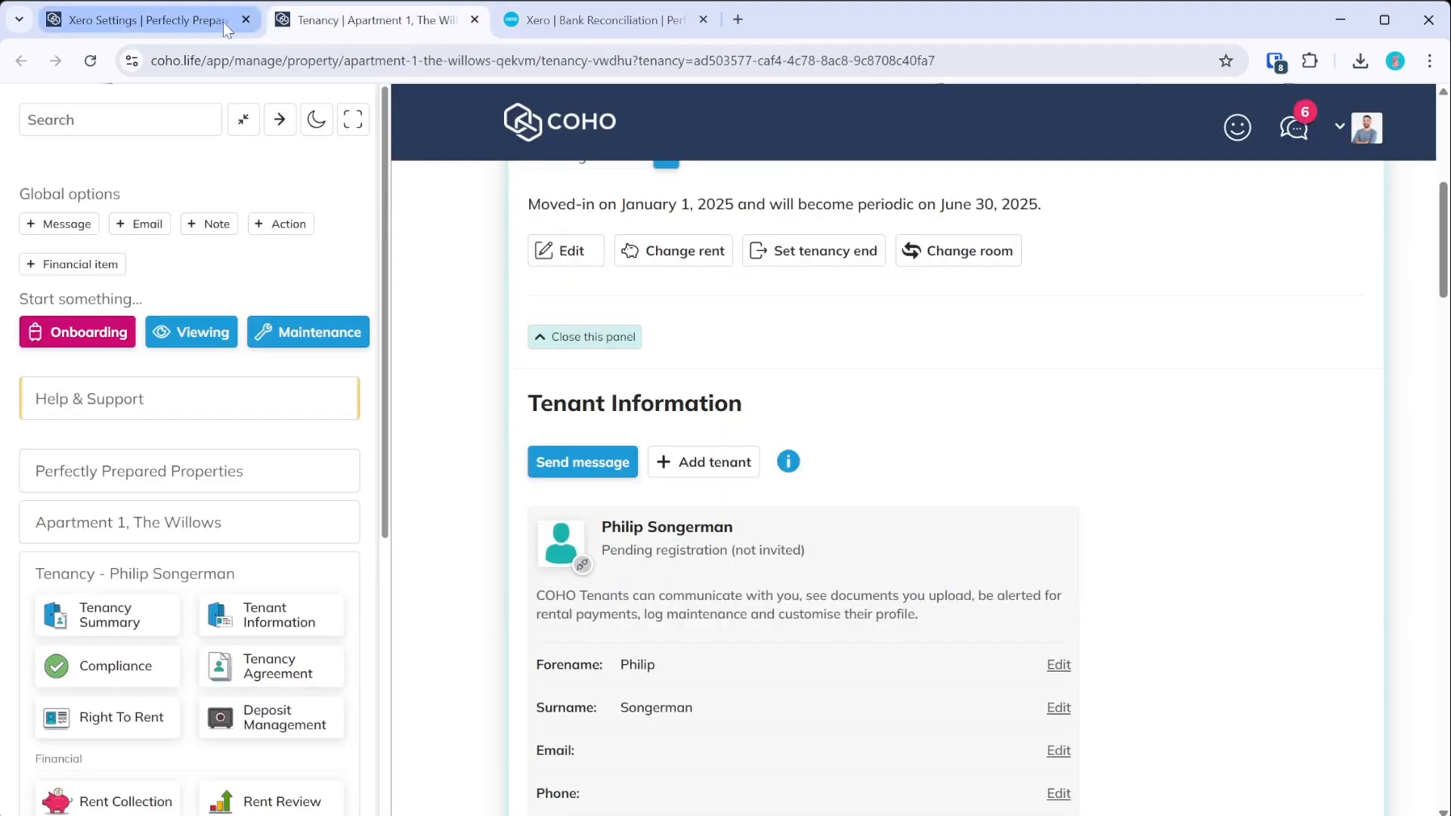
# - Review the log of British Gas sync #152 in COHO's Xero settings
pyautogui.click(152, 25)
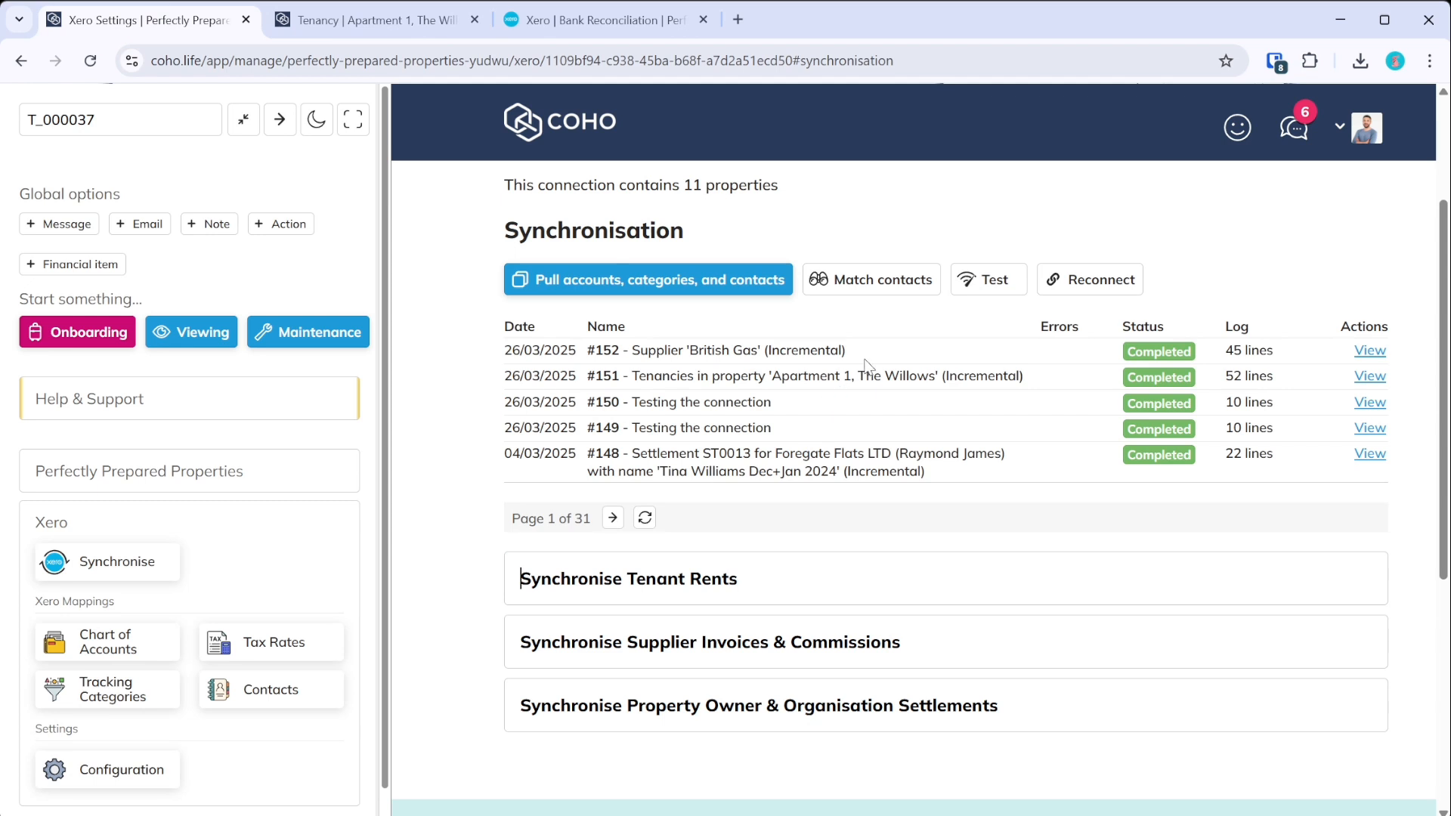
pyautogui.click(1368, 350)
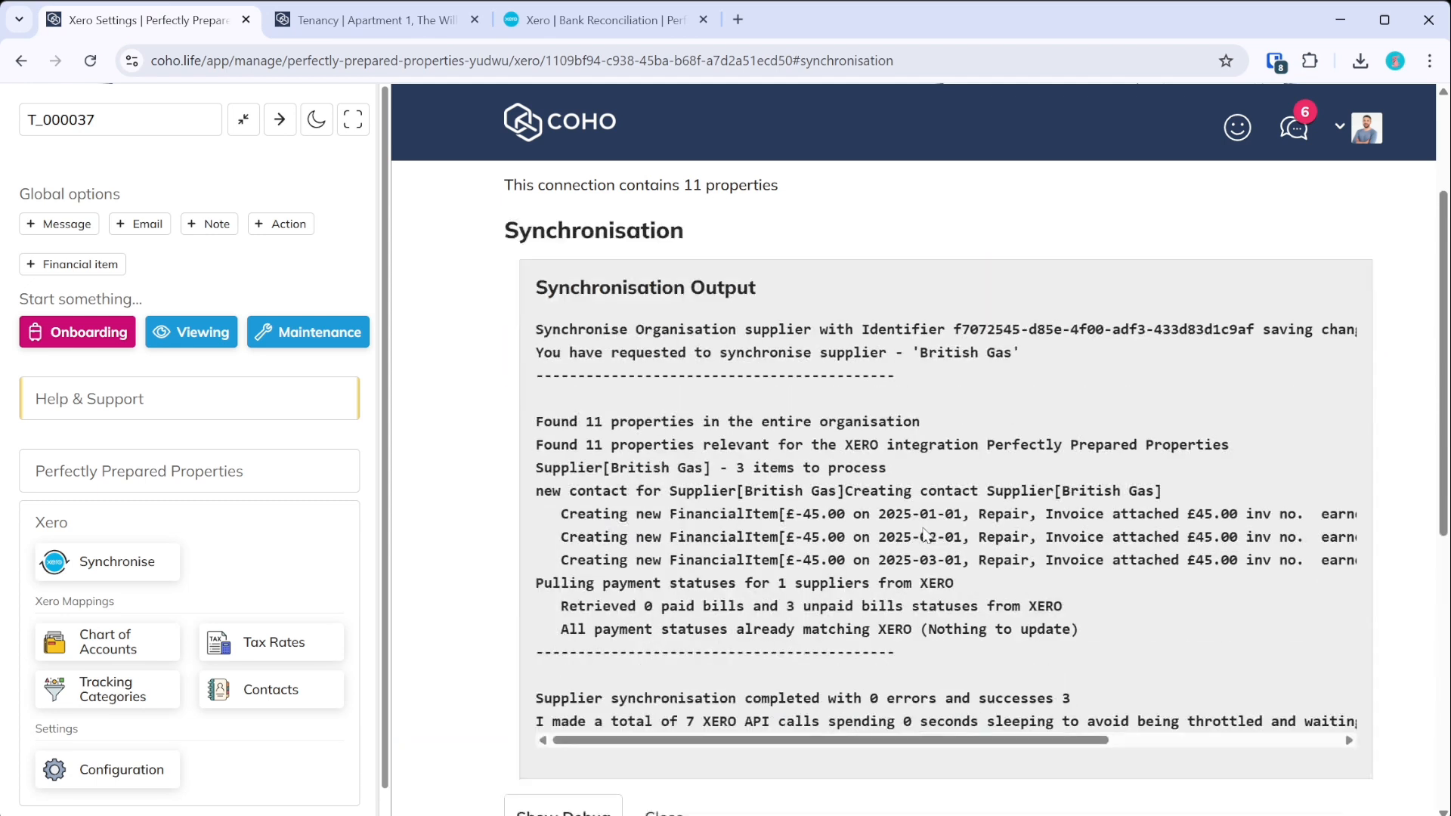
pyautogui.scroll(-3, 925, 535)
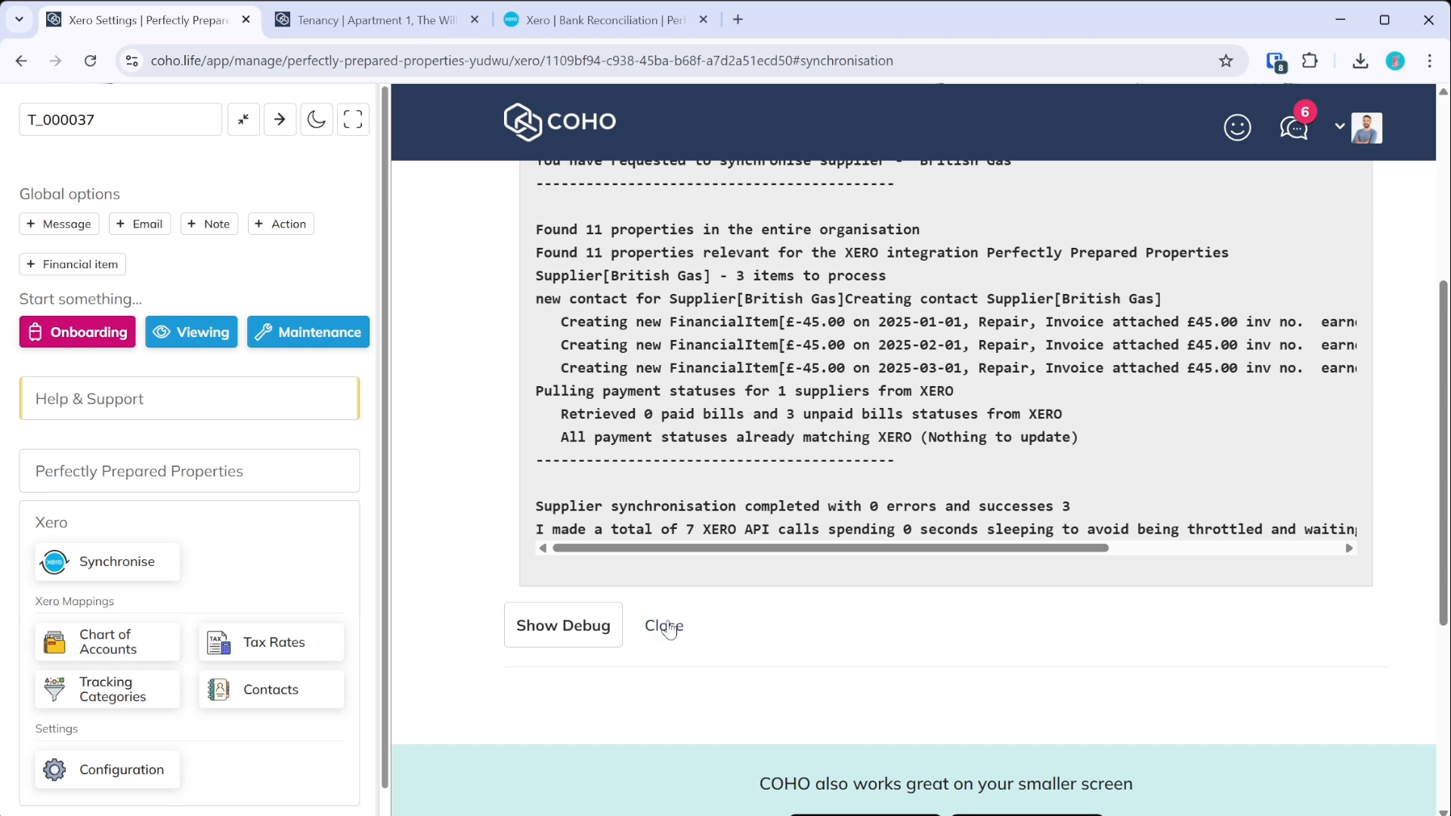
pyautogui.click(663, 626)
# - Open COHO's Manage dashboard in a new tab placed first
pyautogui.middleClick(524, 133)
pyautogui.moveTo(318, 21); pyautogui.dragTo(142, 32)
pyautogui.scroll(-5, 211, 541)
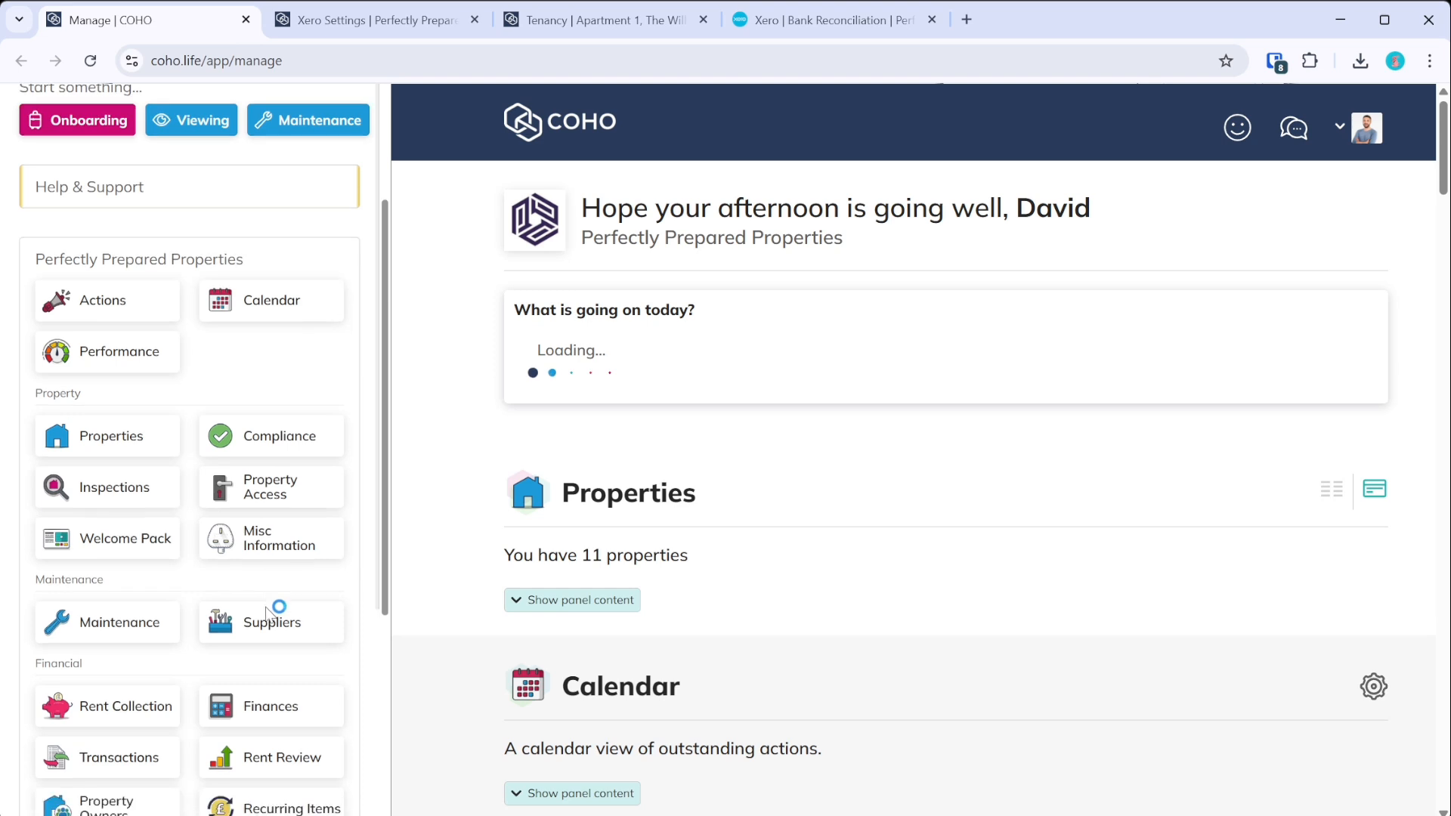
# - Filter COHO Financial Items to supplier British Gas from 01/01/2025
pyautogui.click(295, 536)
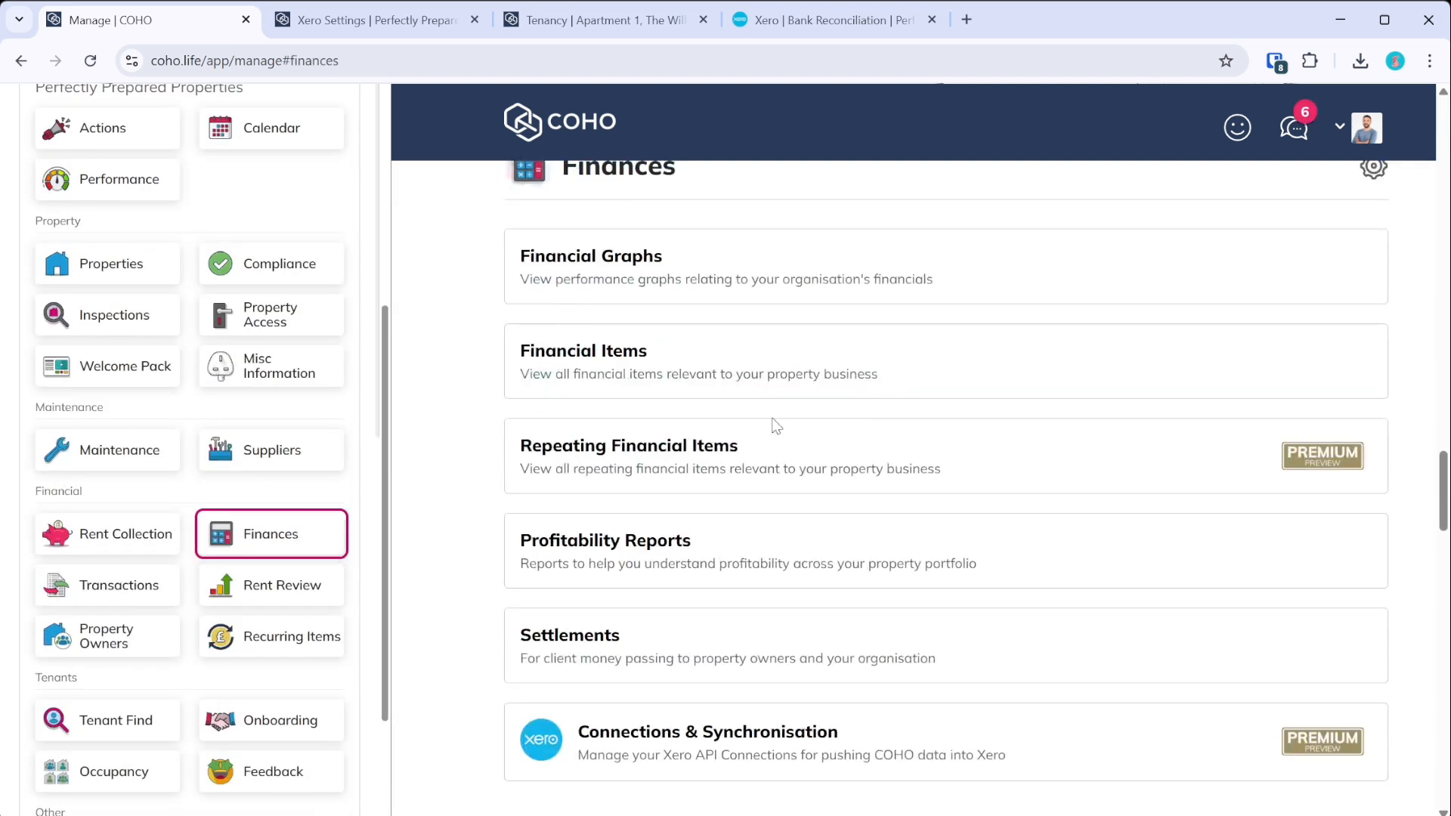
pyautogui.click(646, 358)
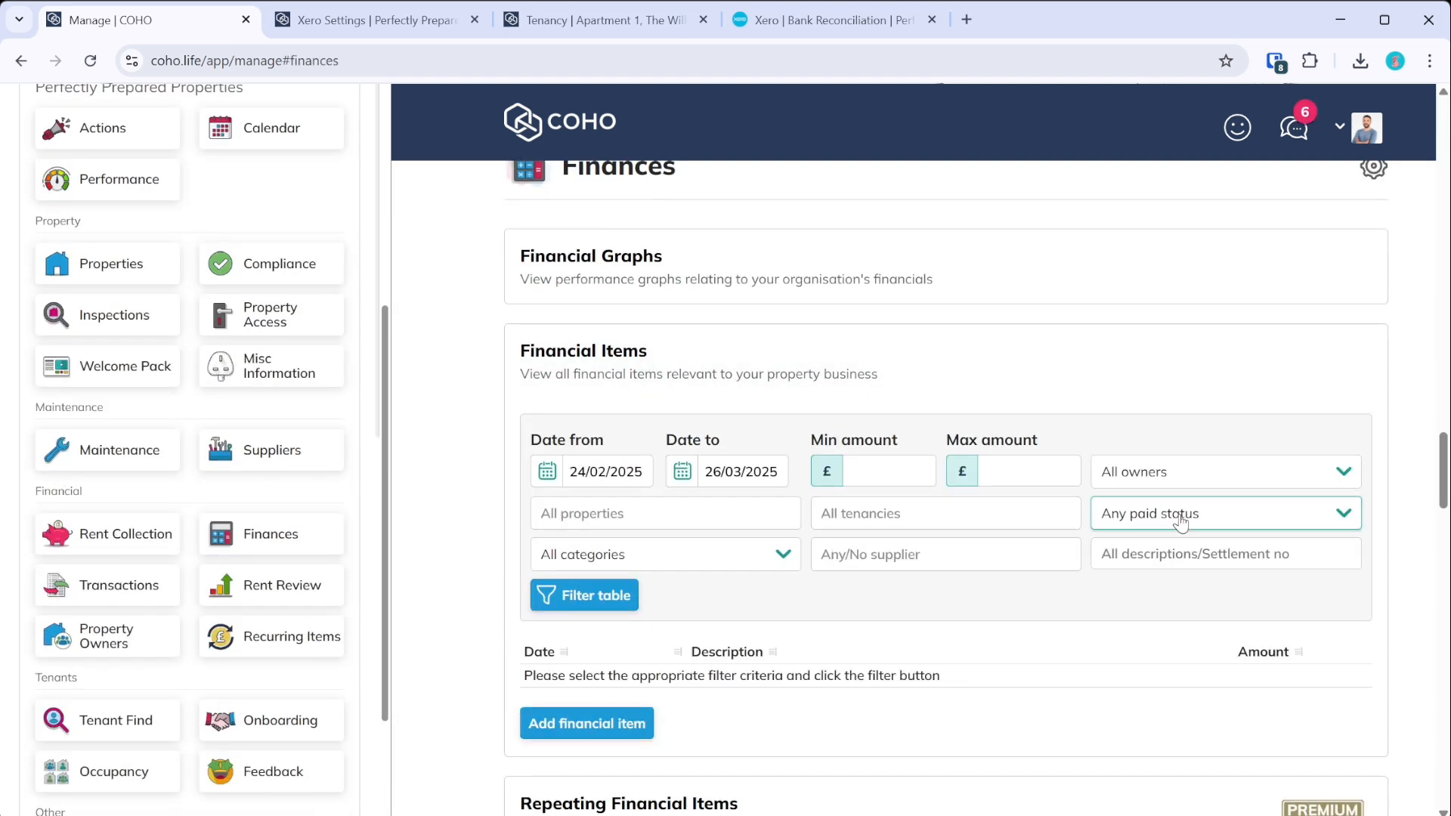
pyautogui.click(982, 555)
pyautogui.click(854, 673)
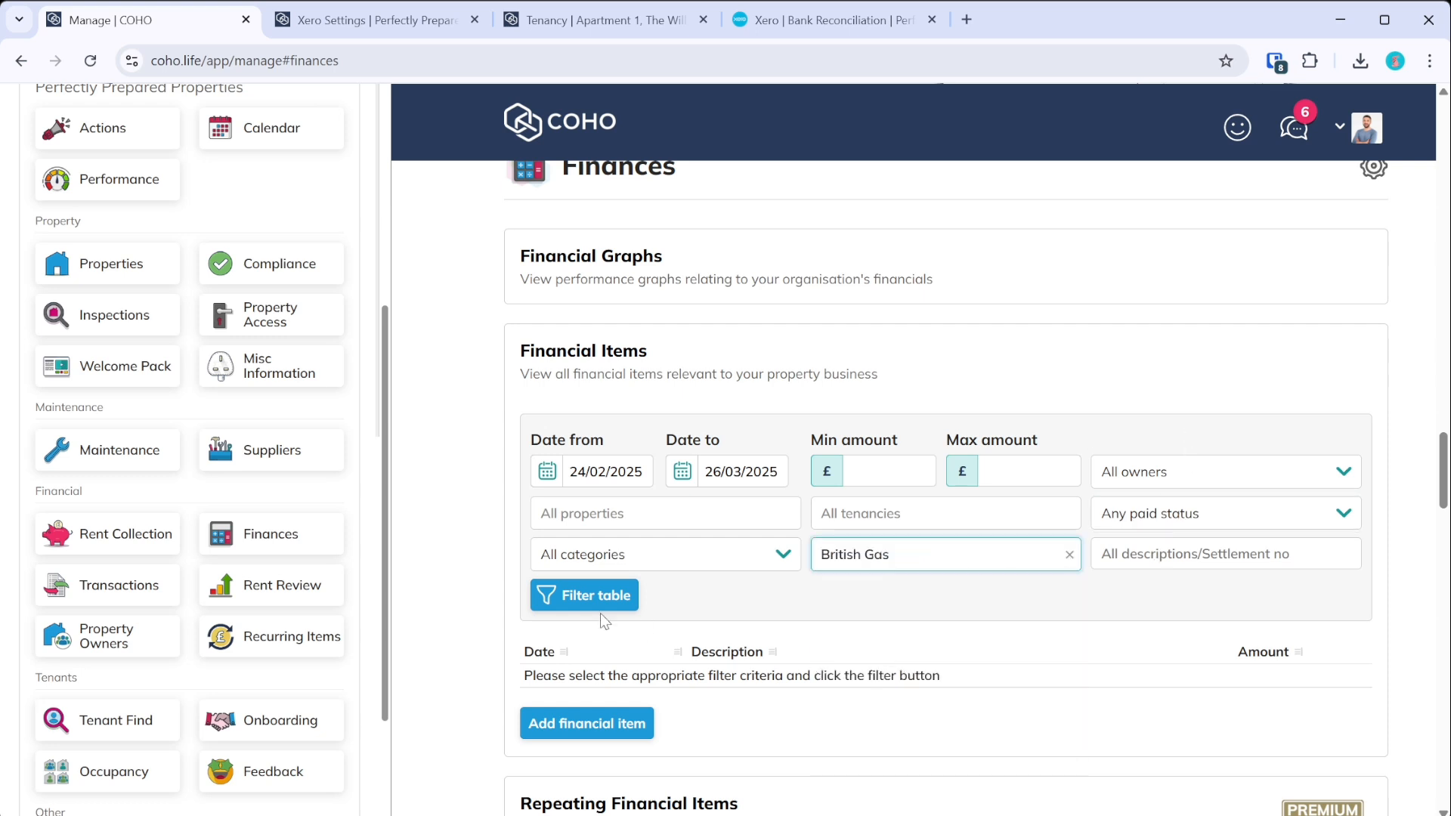
pyautogui.click(590, 595)
pyautogui.click(586, 472)
pyautogui.press('BackSpace')
pyautogui.press('BackSpace')
pyautogui.write('01/01')
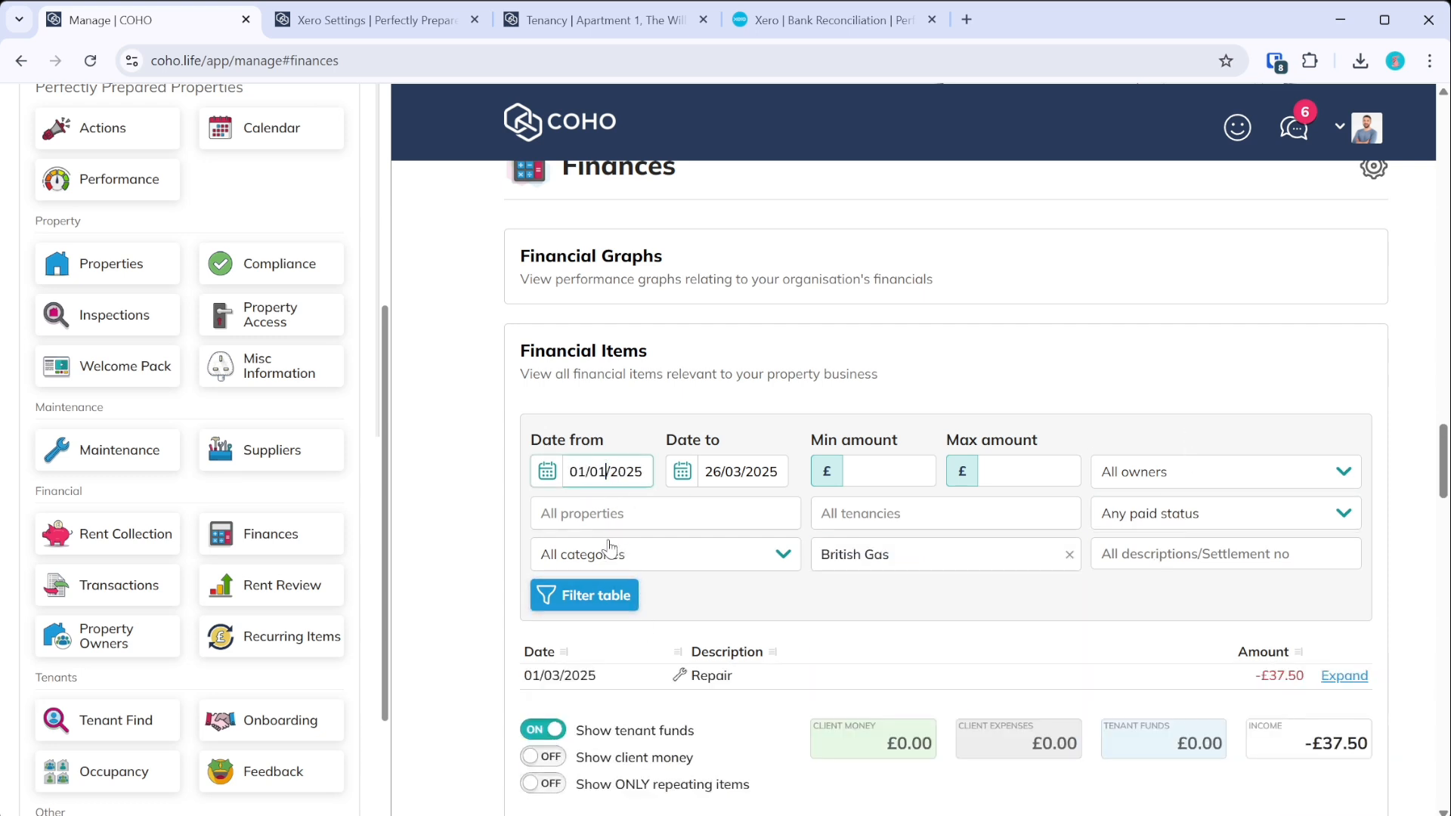
pyautogui.click(593, 595)
# - Open the full details of the 01/01/2025 British Gas repair bill
pyautogui.scroll(-3, 748, 593)
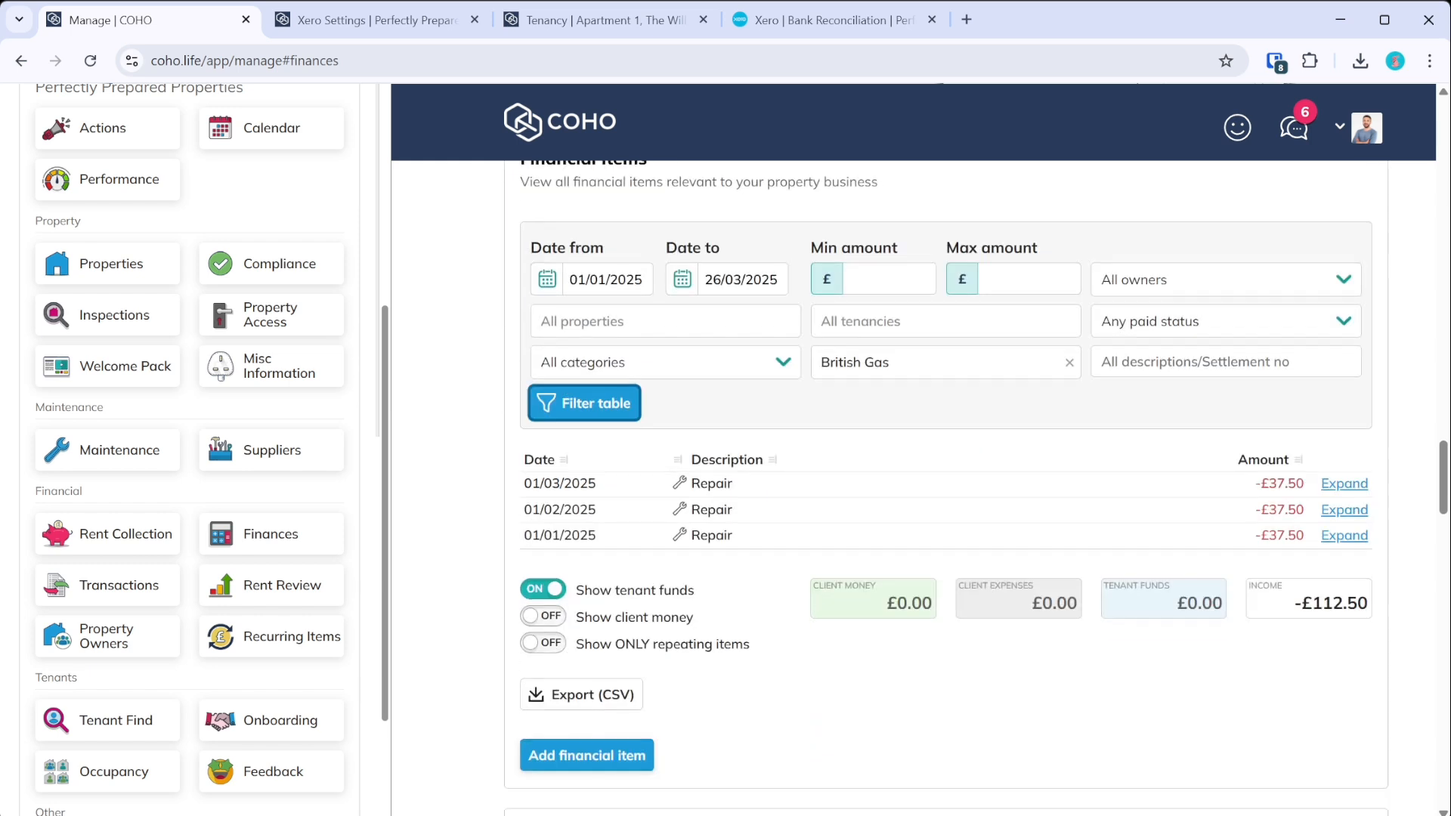
pyautogui.click(1343, 535)
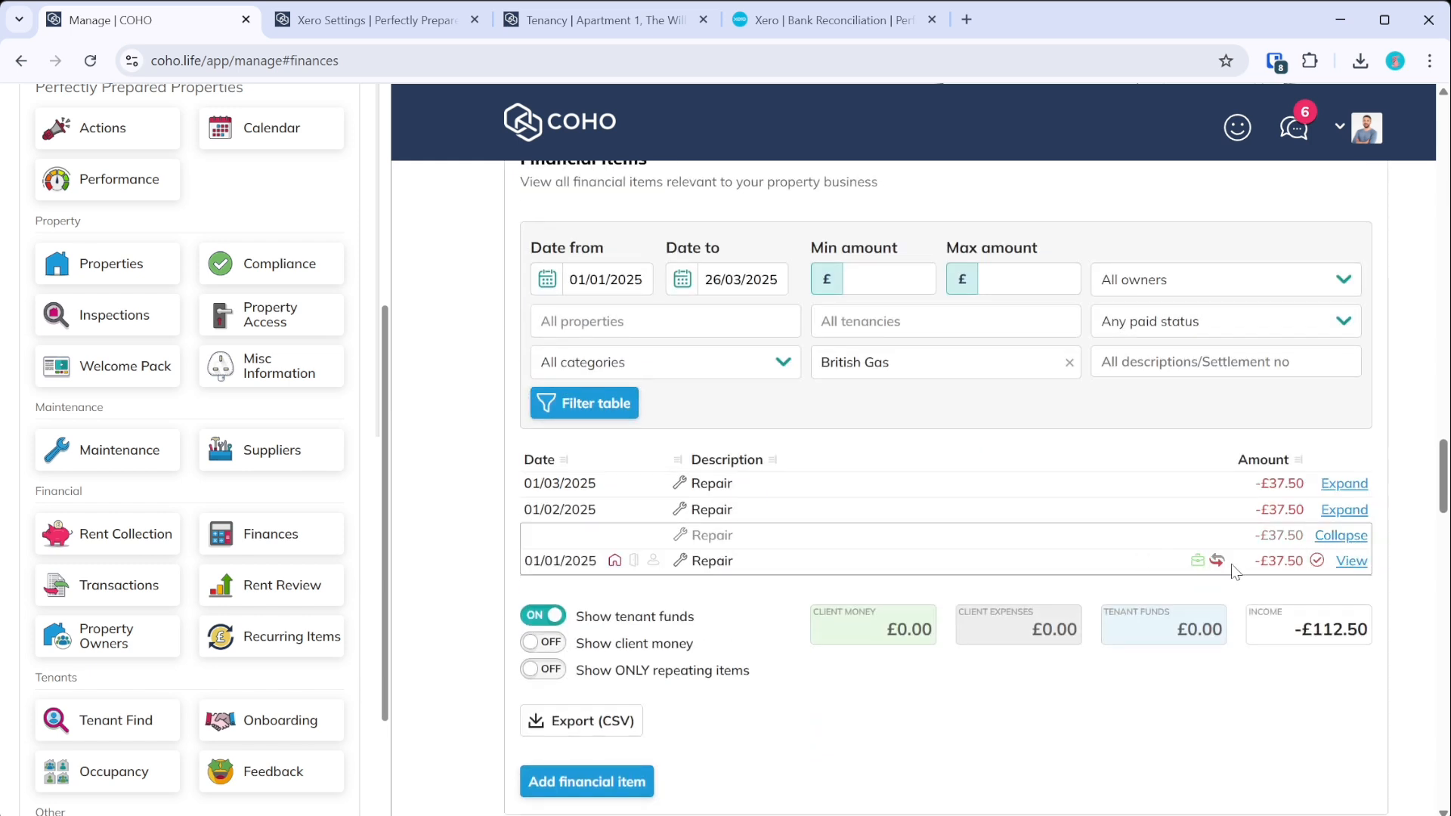
pyautogui.click(1346, 569)
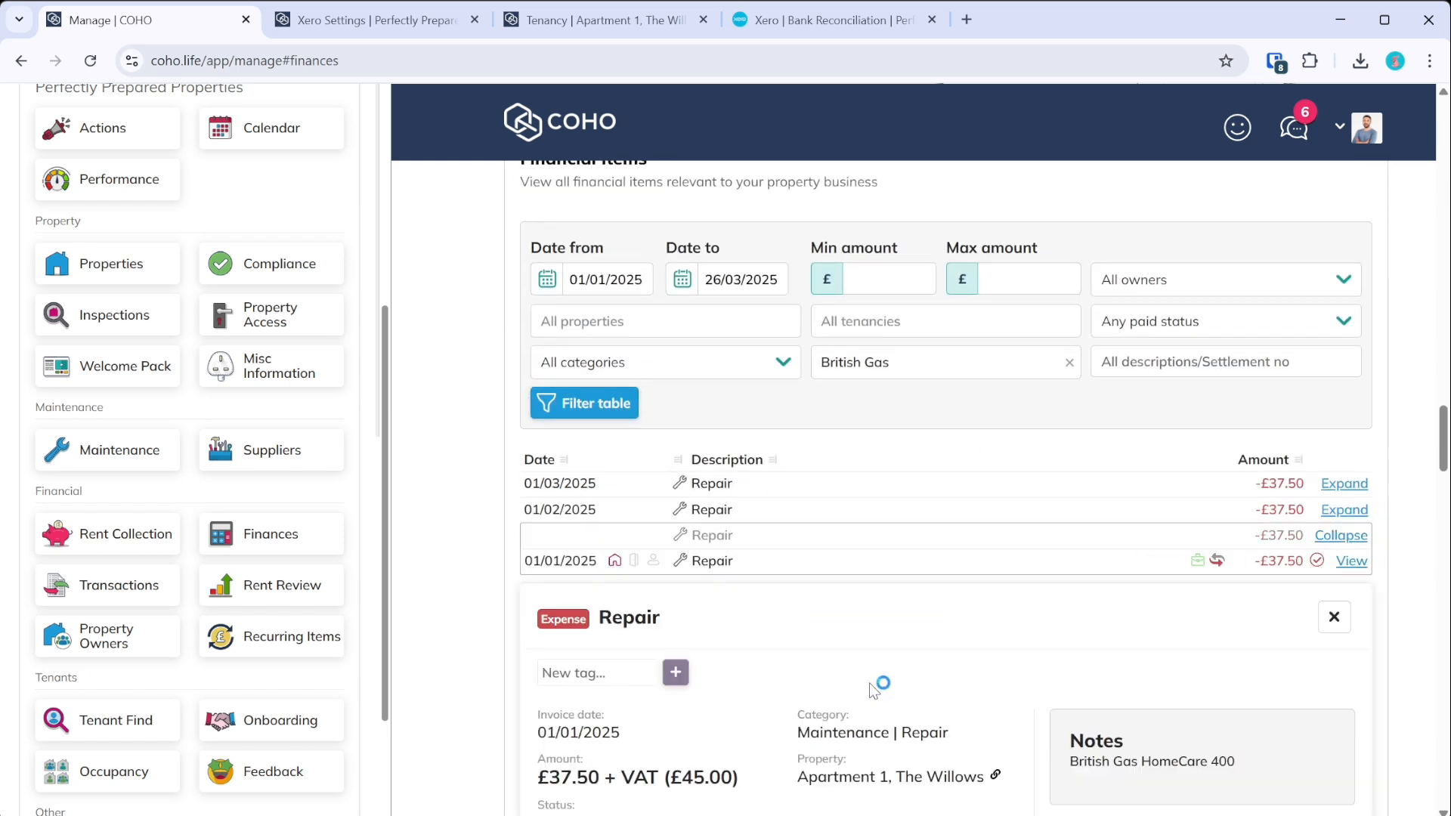
pyautogui.scroll(-5, 865, 669)
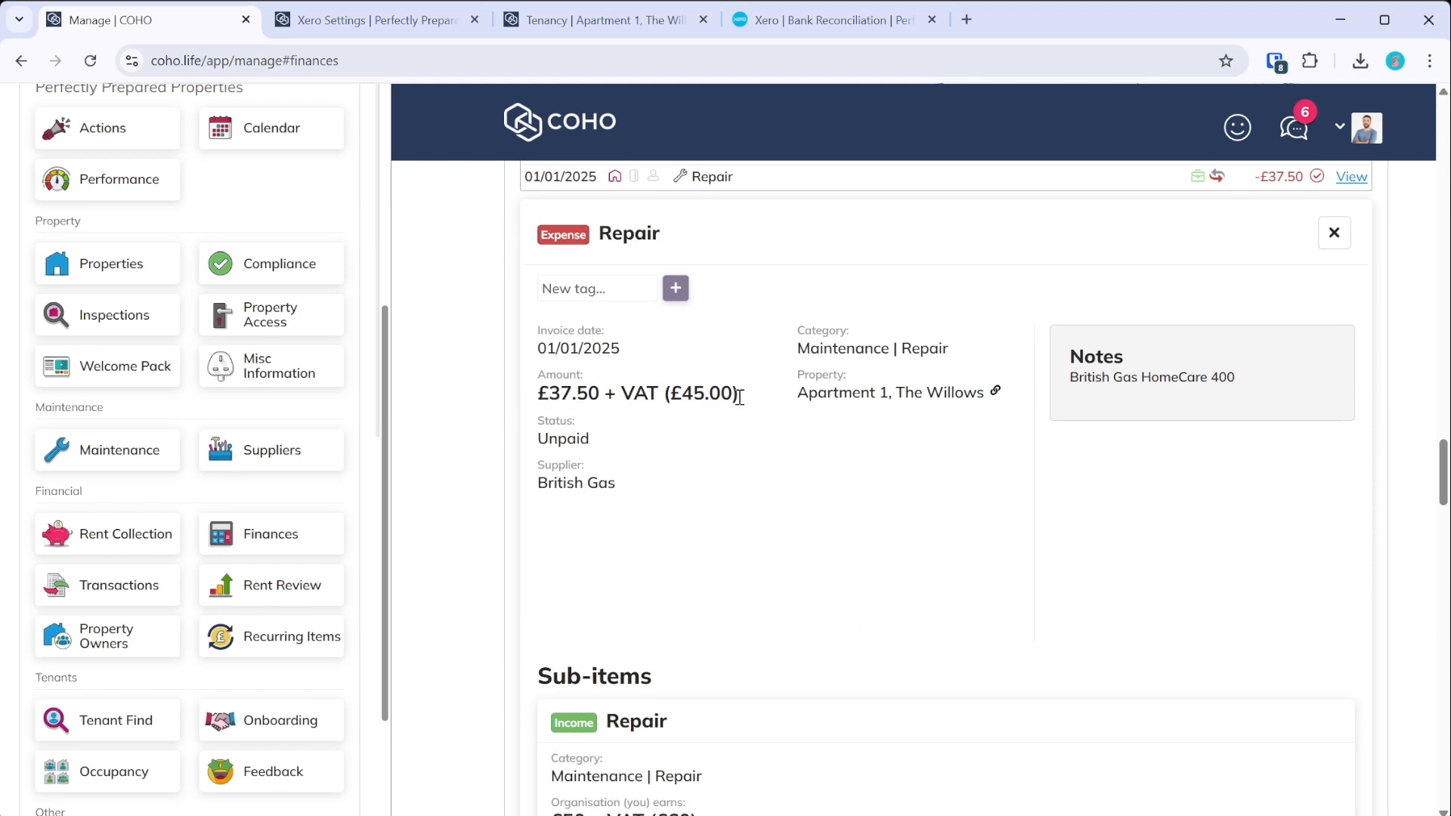
# - Reconcile the 1 Mar, 1 Feb and 1 Jan 2025 BG HomeCare lines in Xero
pyautogui.click(780, 23)
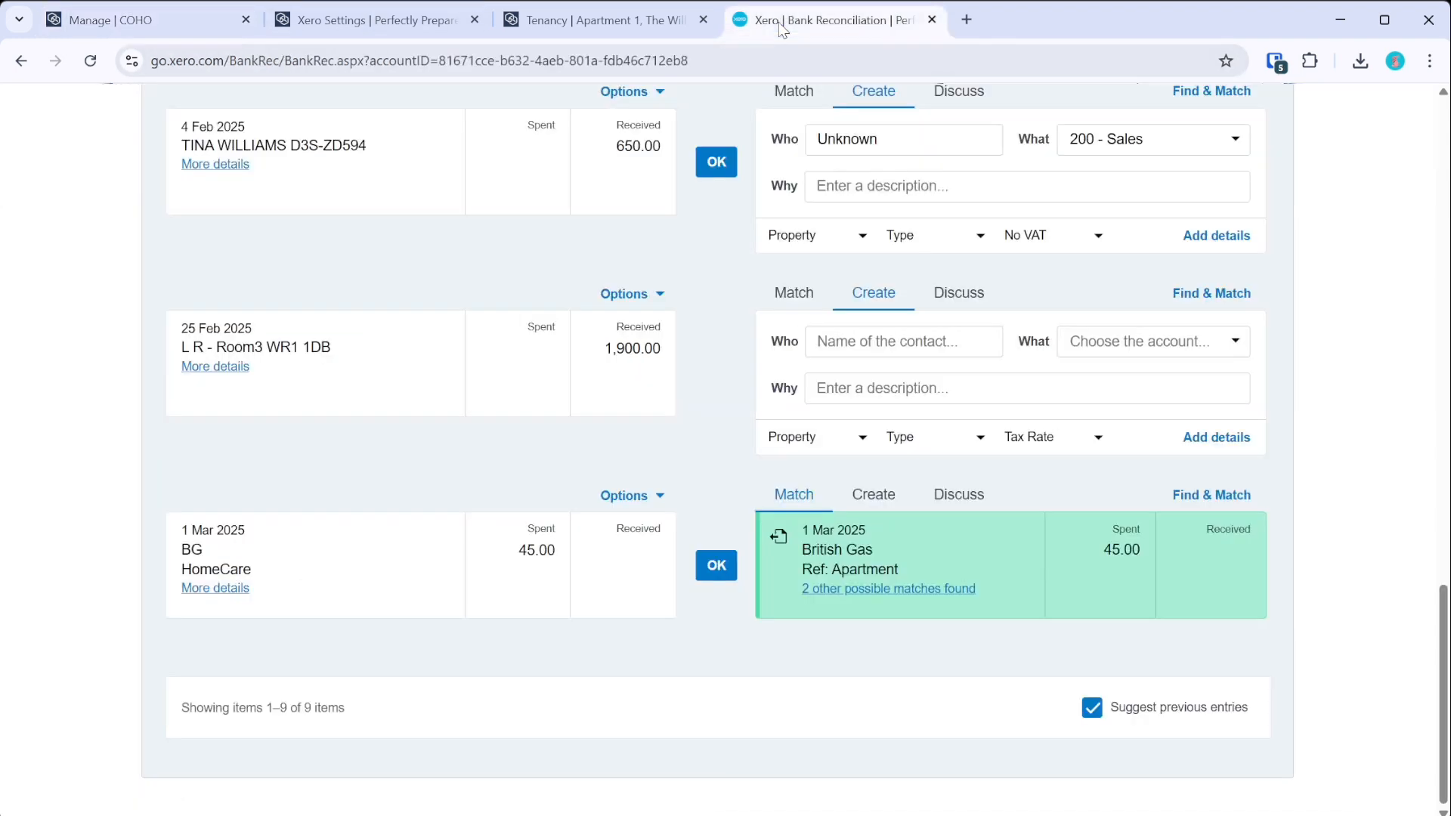
pyautogui.click(716, 566)
pyautogui.scroll(6, 707, 264)
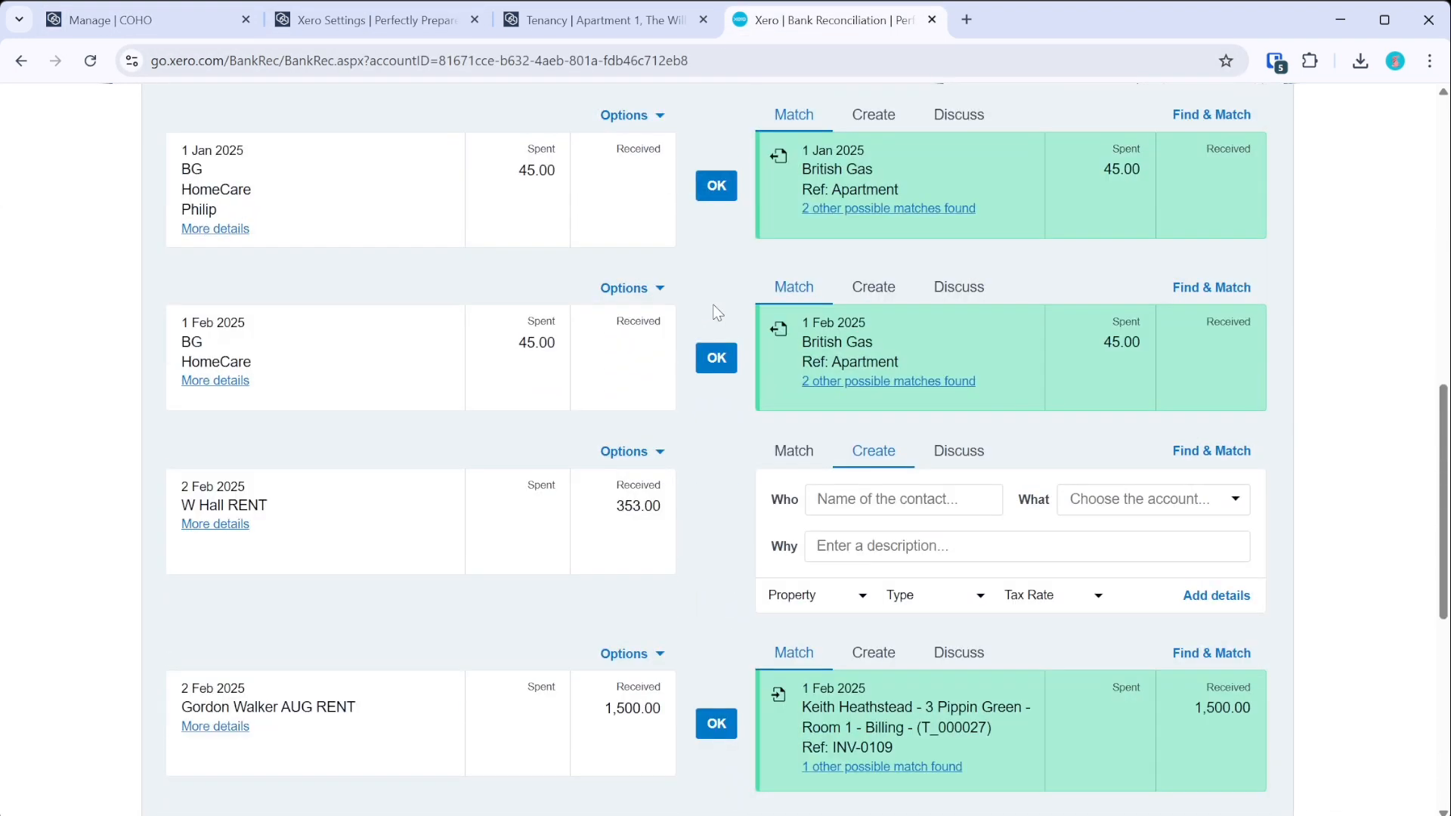
pyautogui.click(716, 358)
pyautogui.click(716, 187)
pyautogui.scroll(4, 722, 355)
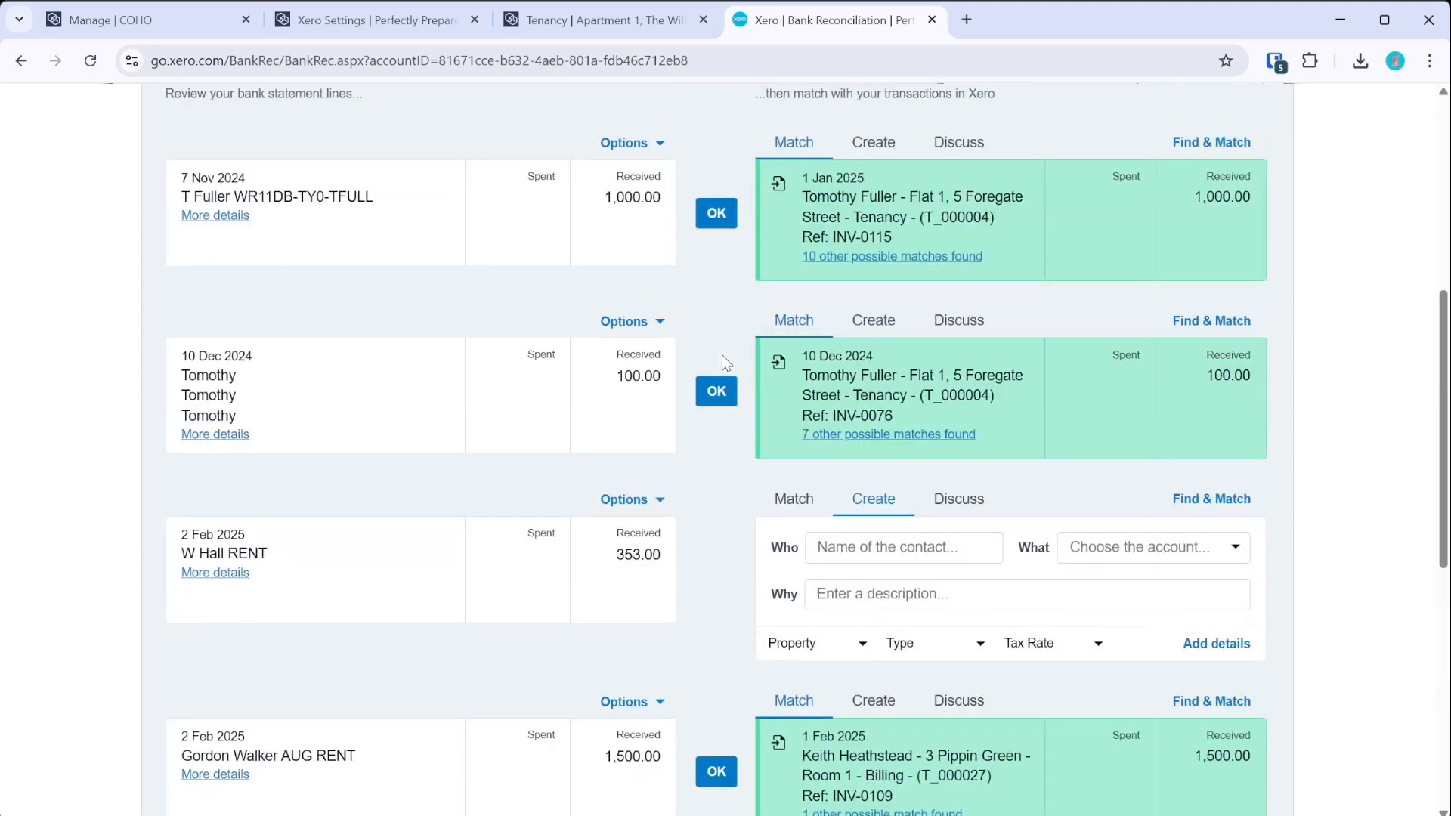
pyautogui.scroll(5, 709, 498)
pyautogui.click(597, 20)
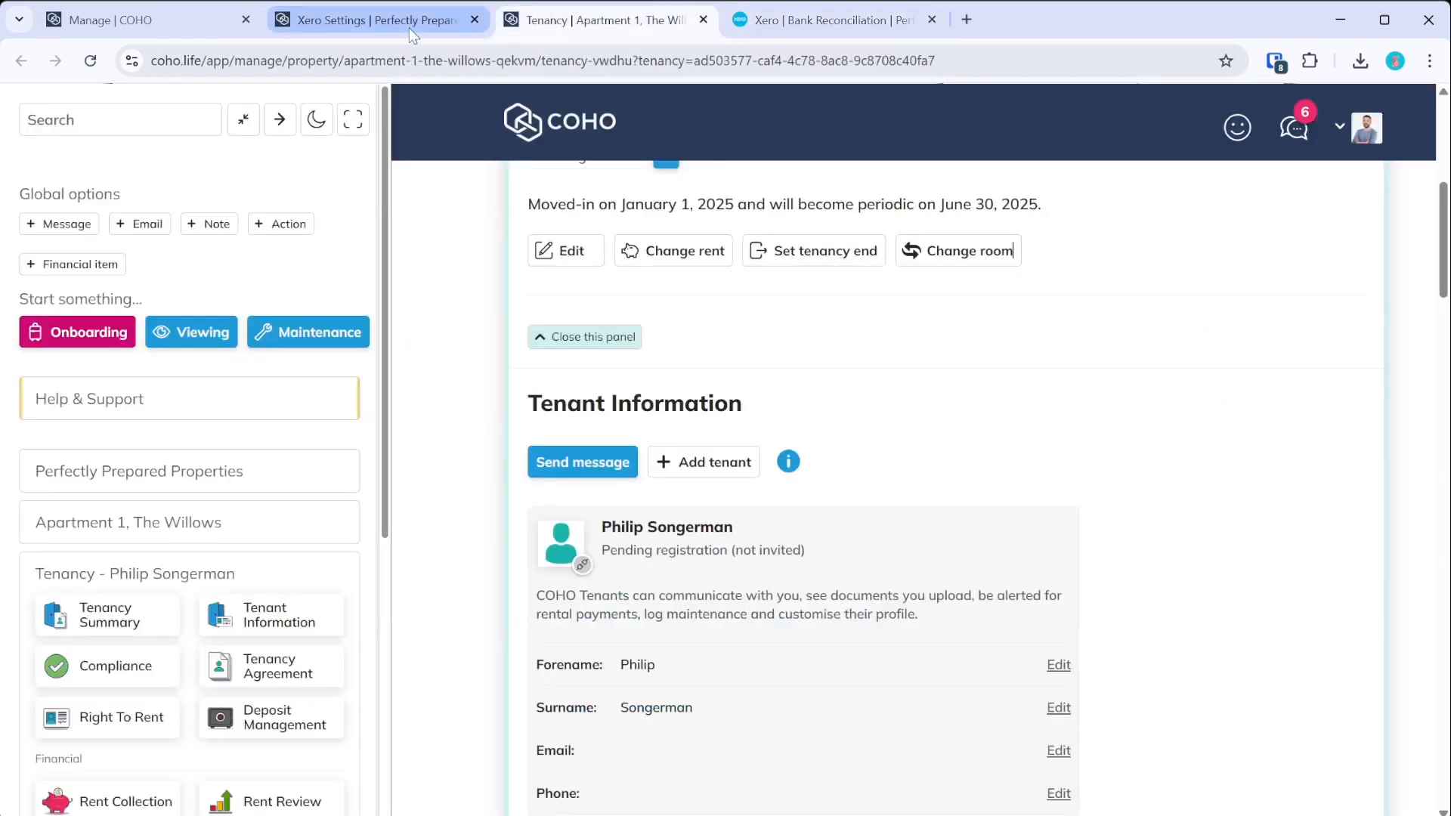
pyautogui.click(413, 22)
# - Run British Gas supplier sync #153 and check its log showing three bills marked Paid
pyautogui.click(748, 584)
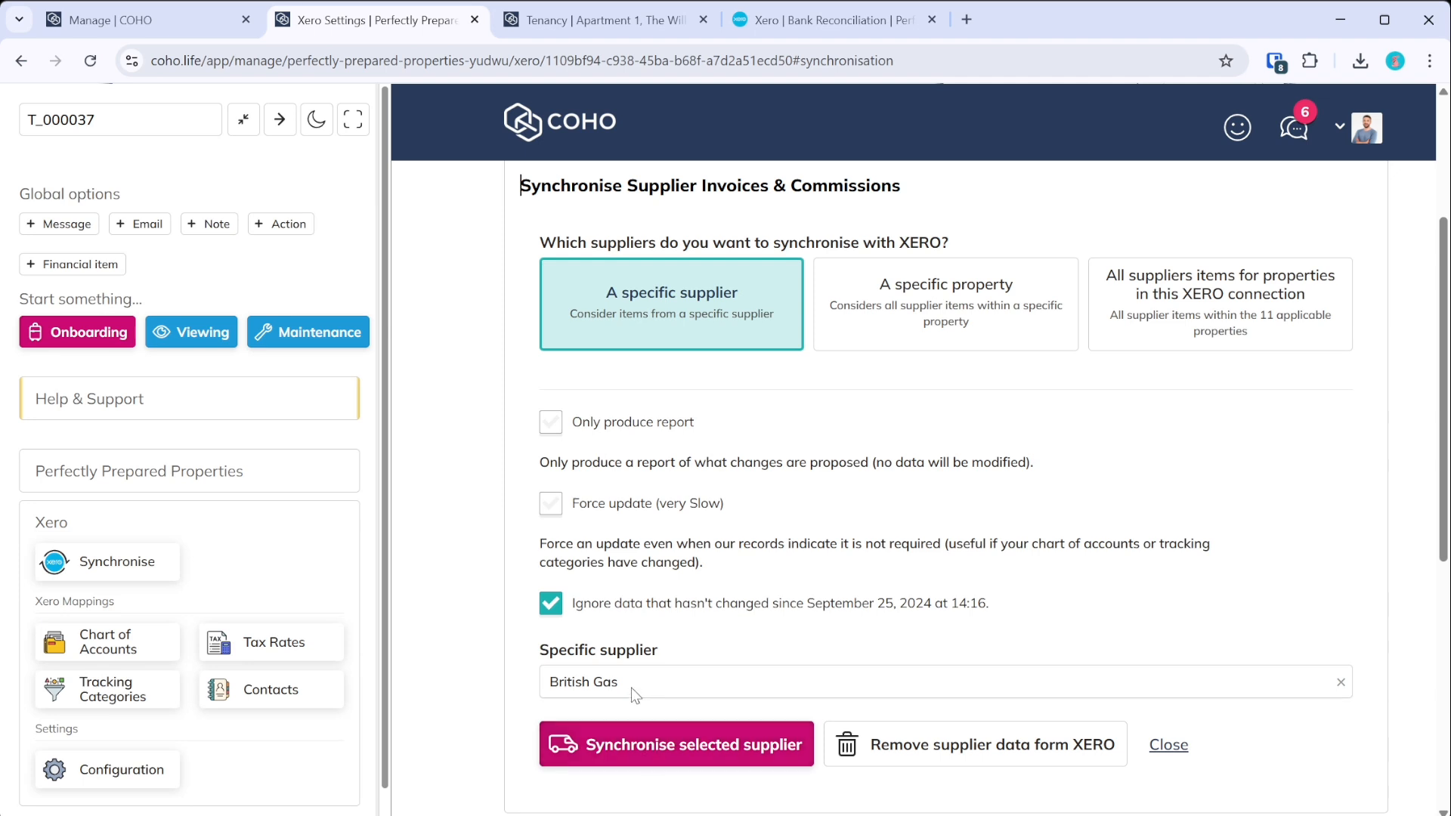
pyautogui.click(632, 747)
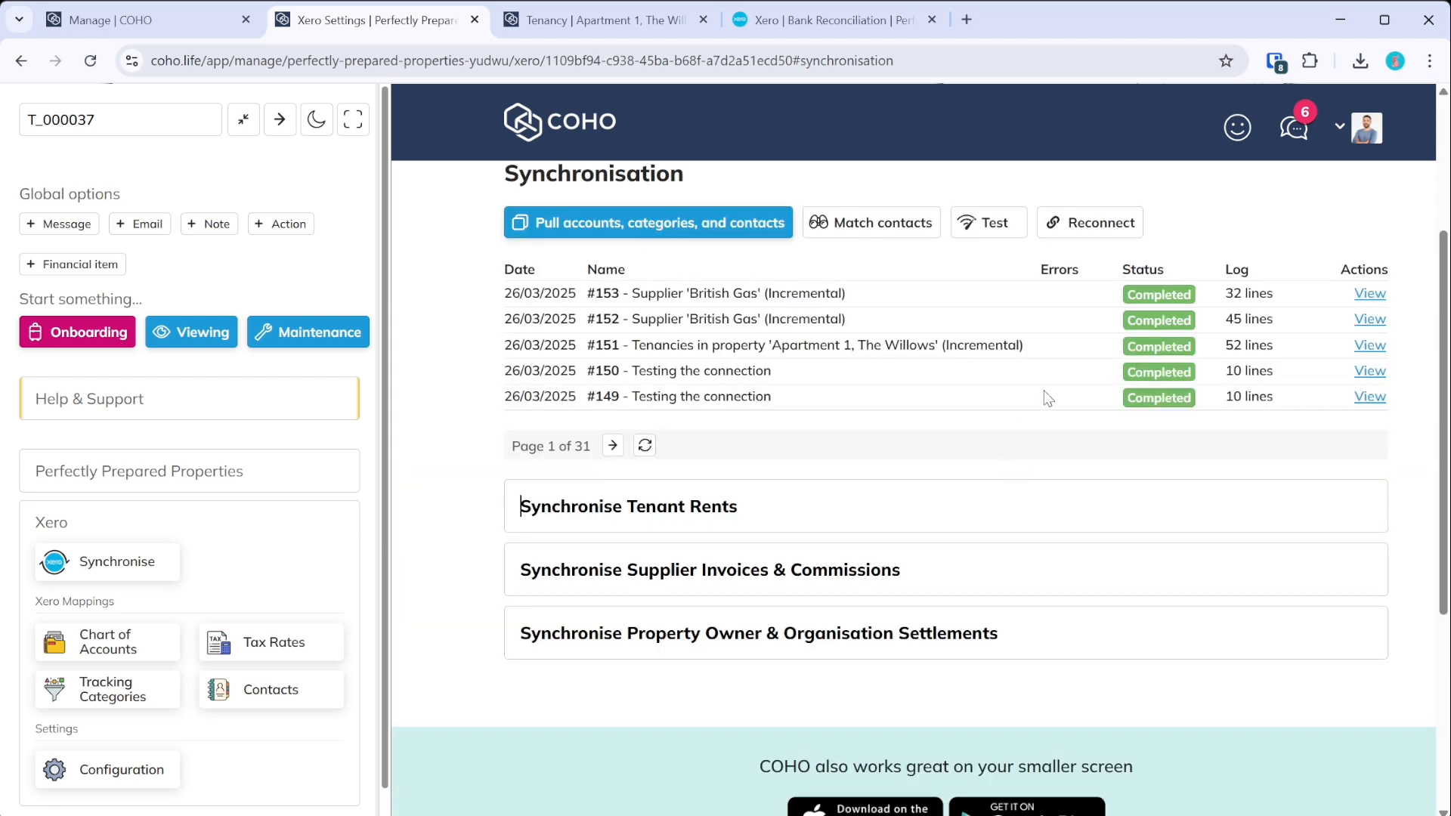
pyautogui.click(1360, 296)
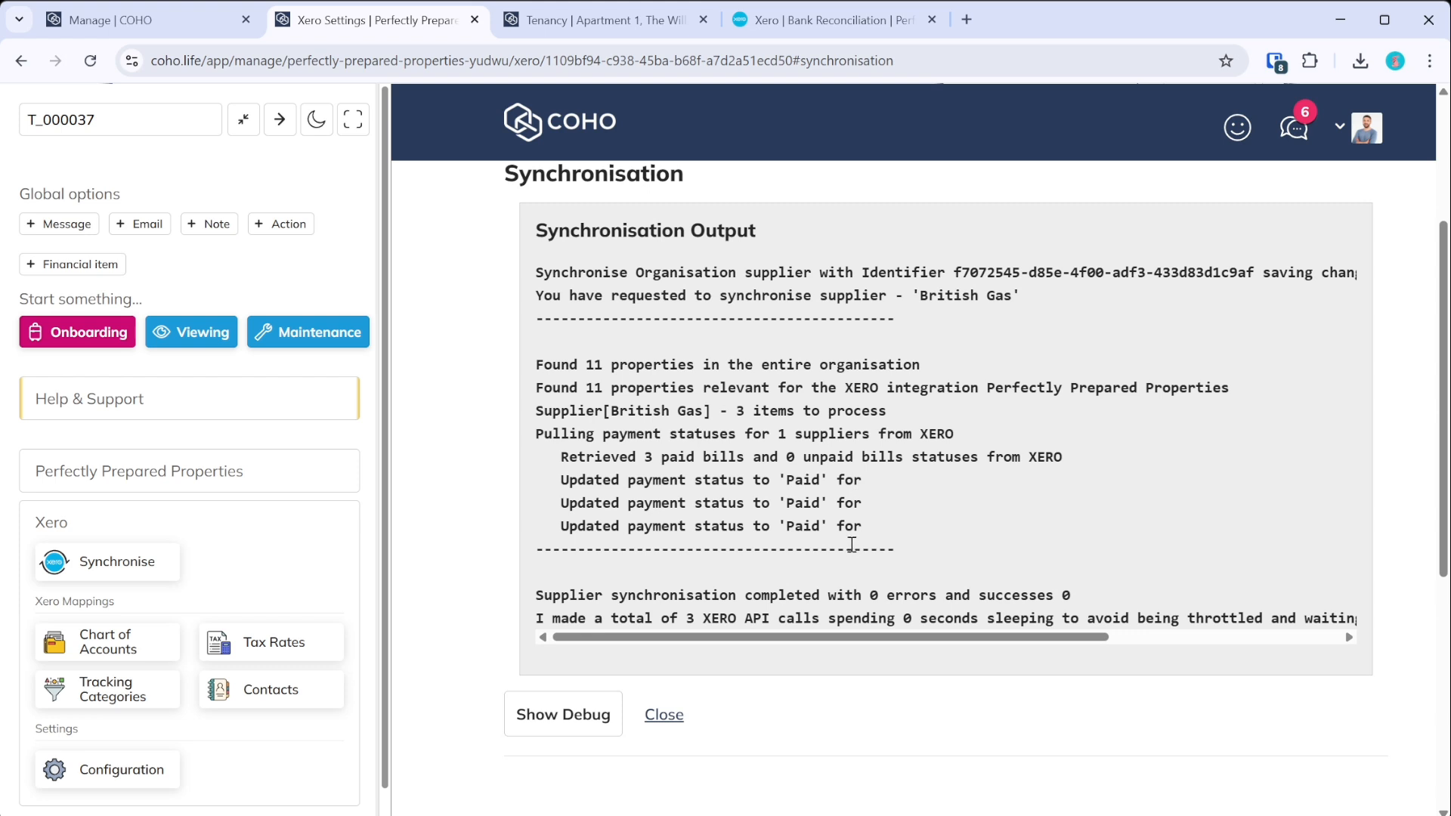
pyautogui.click(175, 21)
pyautogui.scroll(5, 1201, 399)
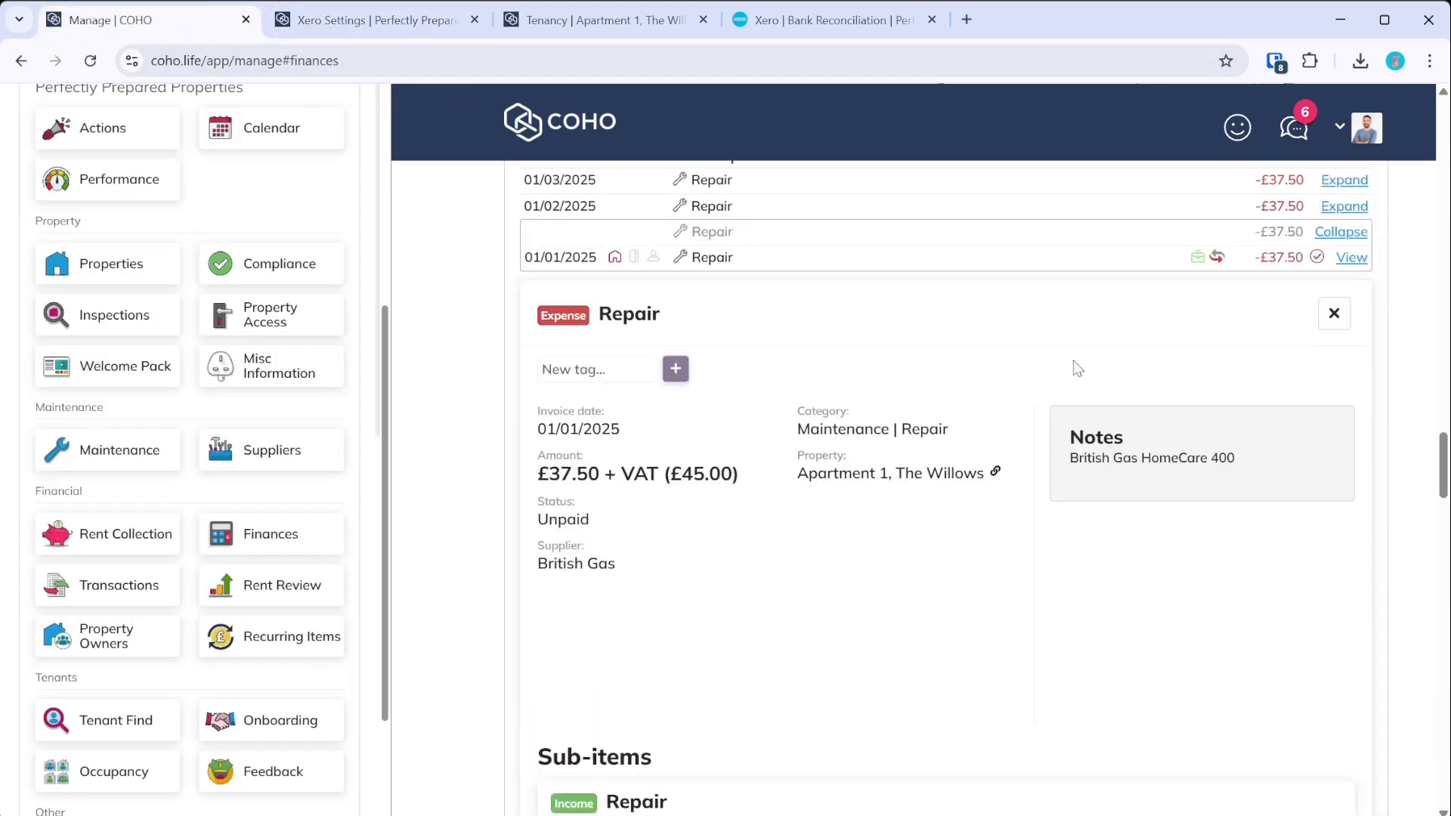
# - Refresh the British Gas financial items and inspect the 01/01/2025 repair entry
pyautogui.click(586, 392)
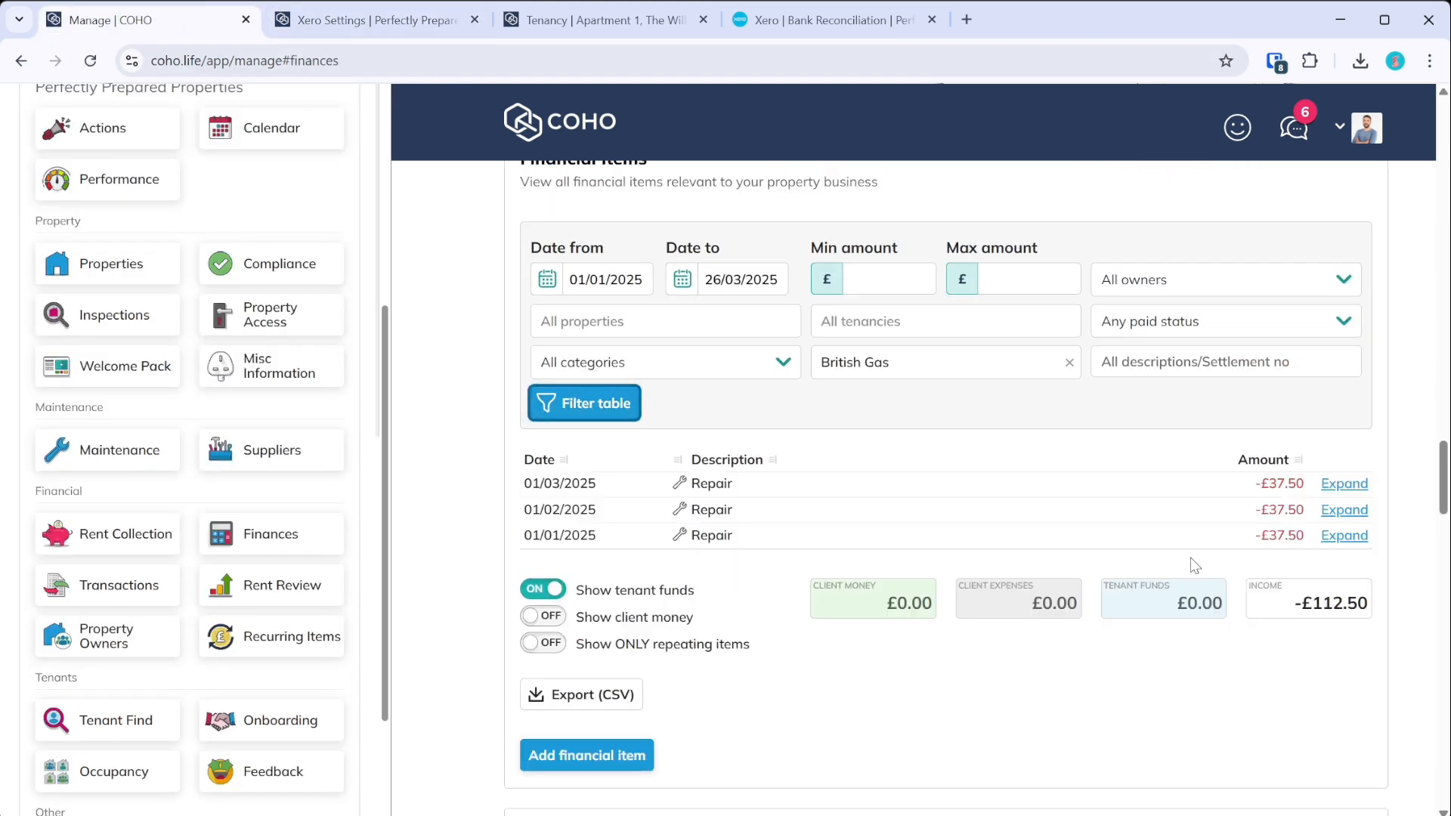
pyautogui.click(1342, 536)
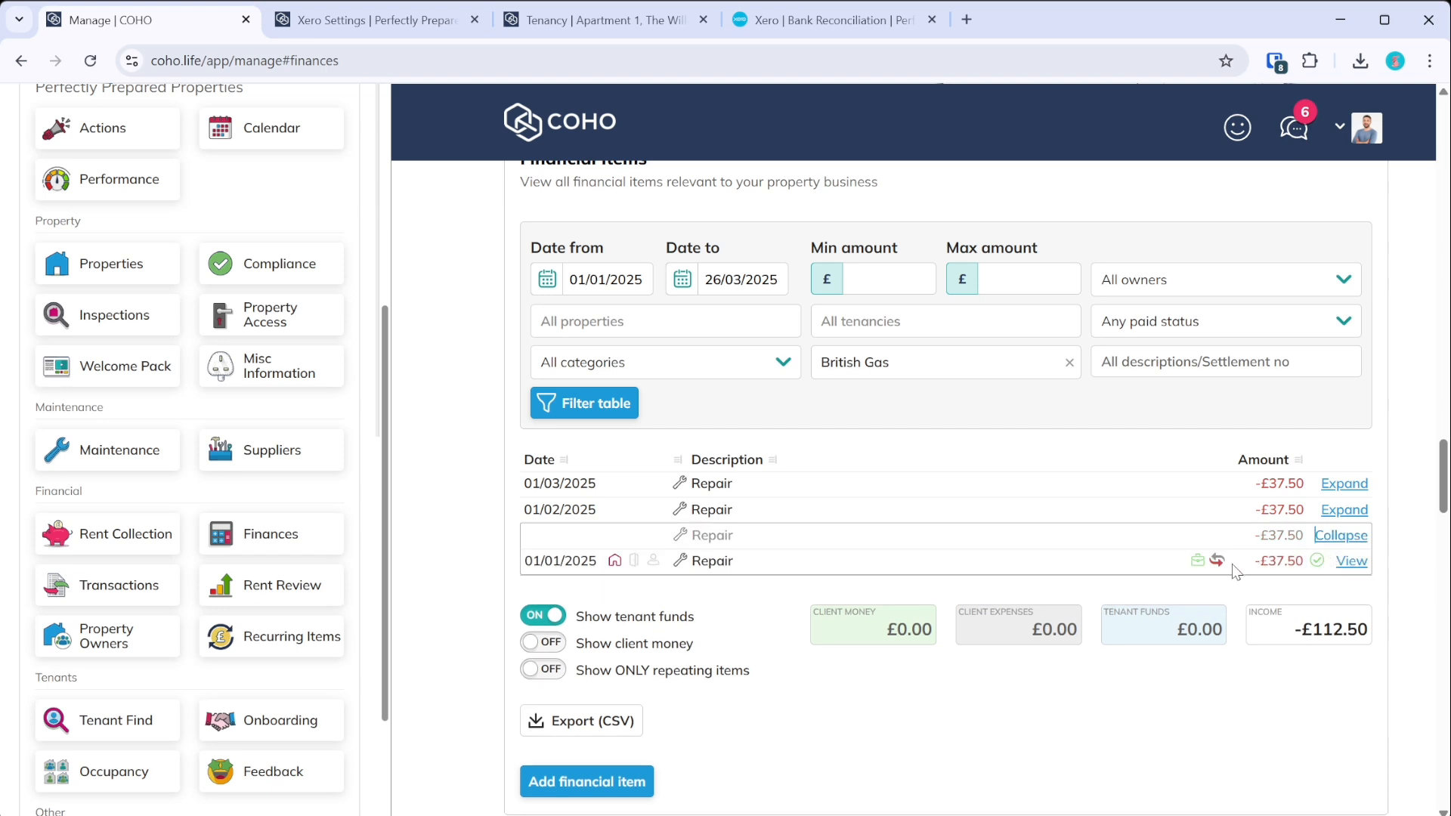
pyautogui.click(1342, 536)
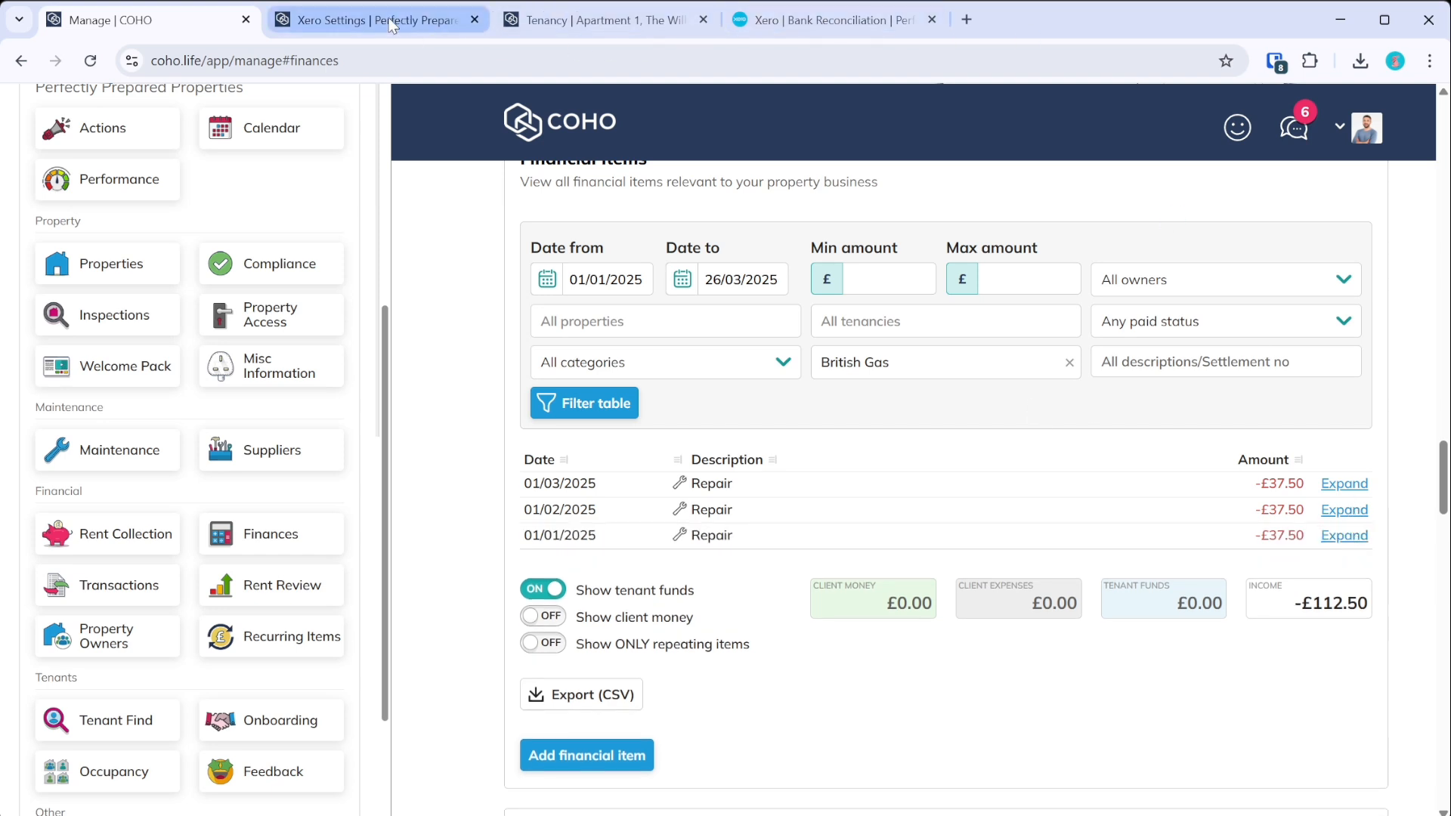
pyautogui.click(834, 31)
pyautogui.scroll(2, 686, 309)
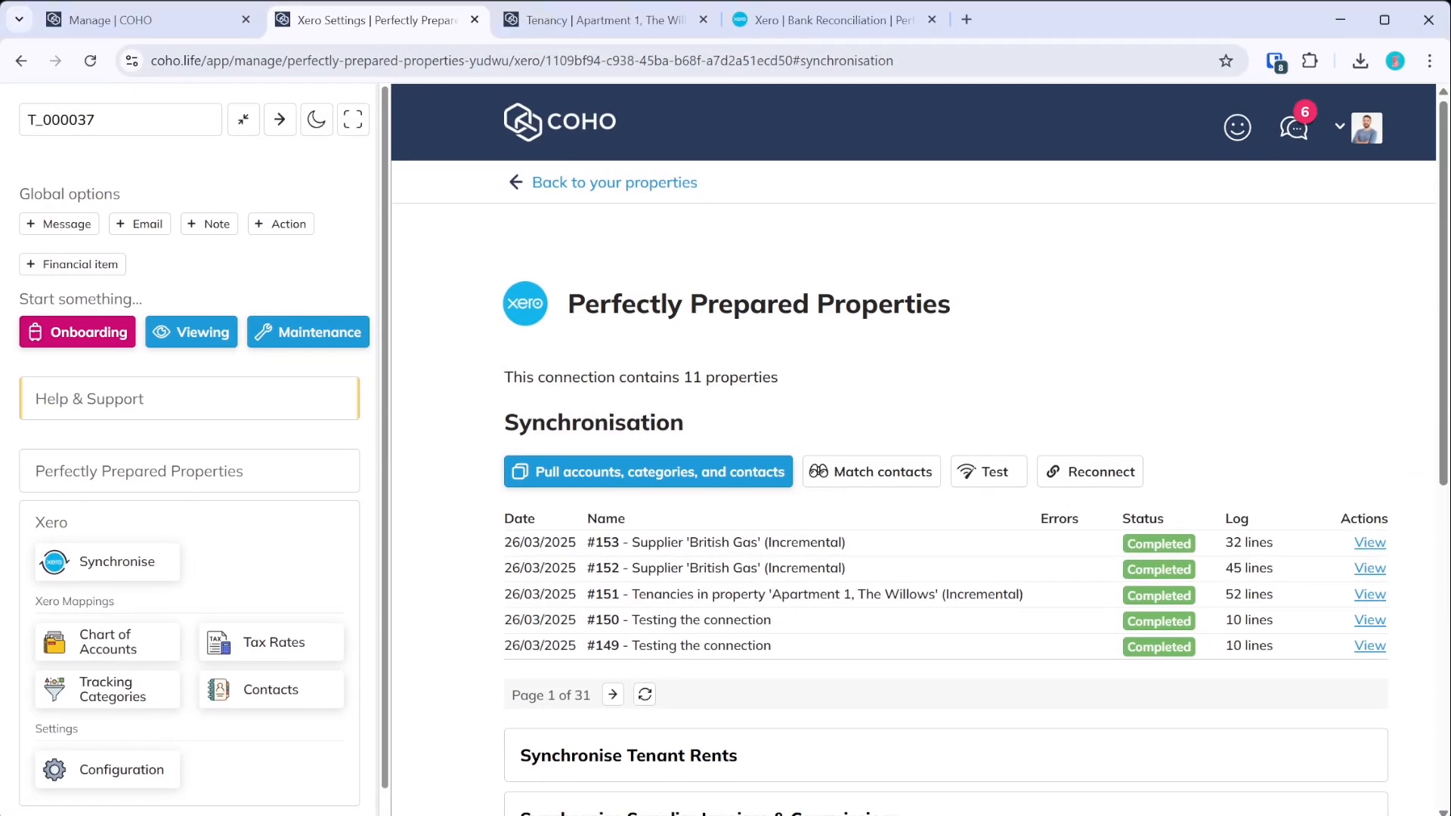
# - In the owner settlement sync options, select the Willows owner and settlement ST0025
pyautogui.scroll(-3, 630, 625)
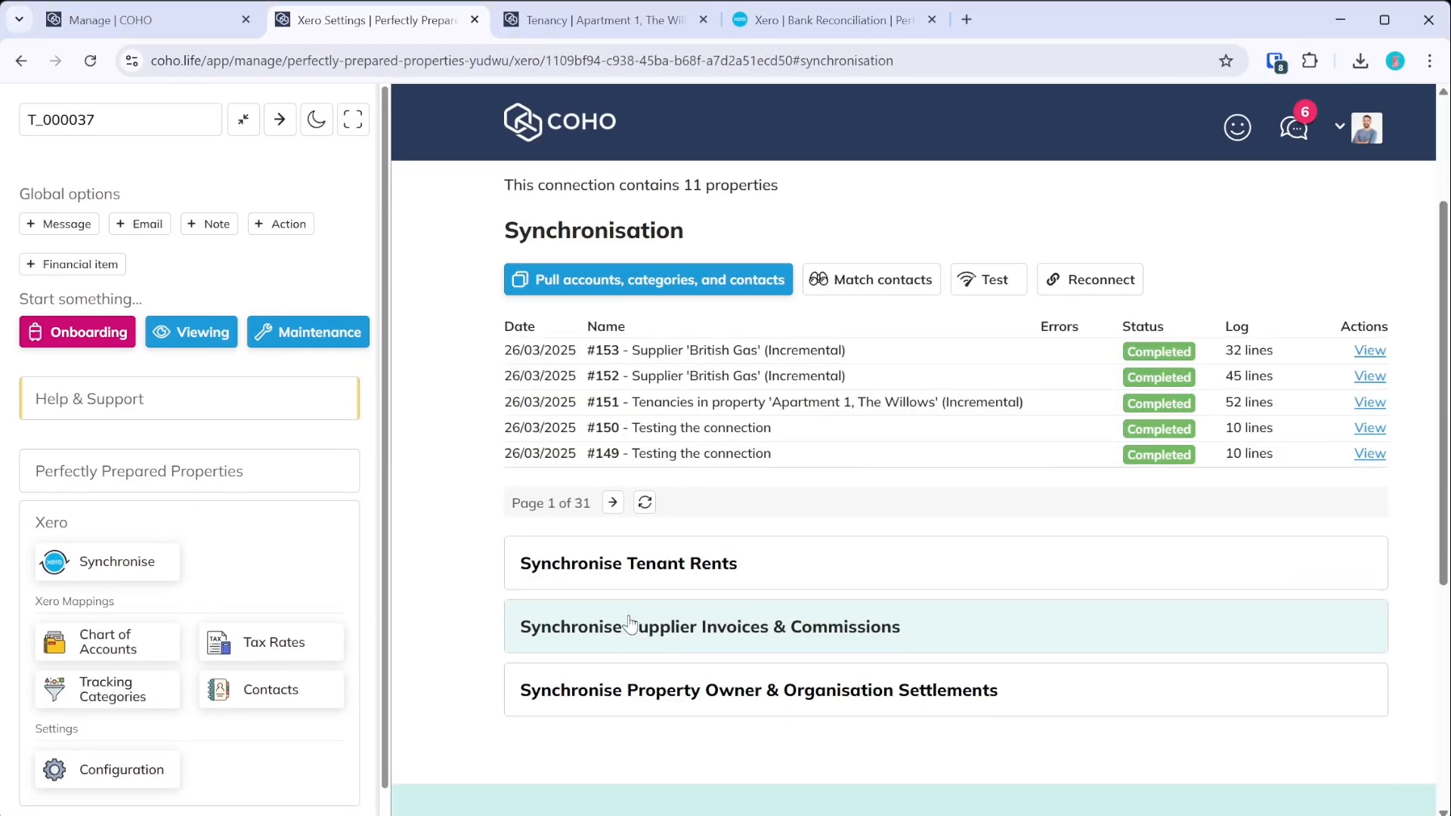
pyautogui.click(628, 689)
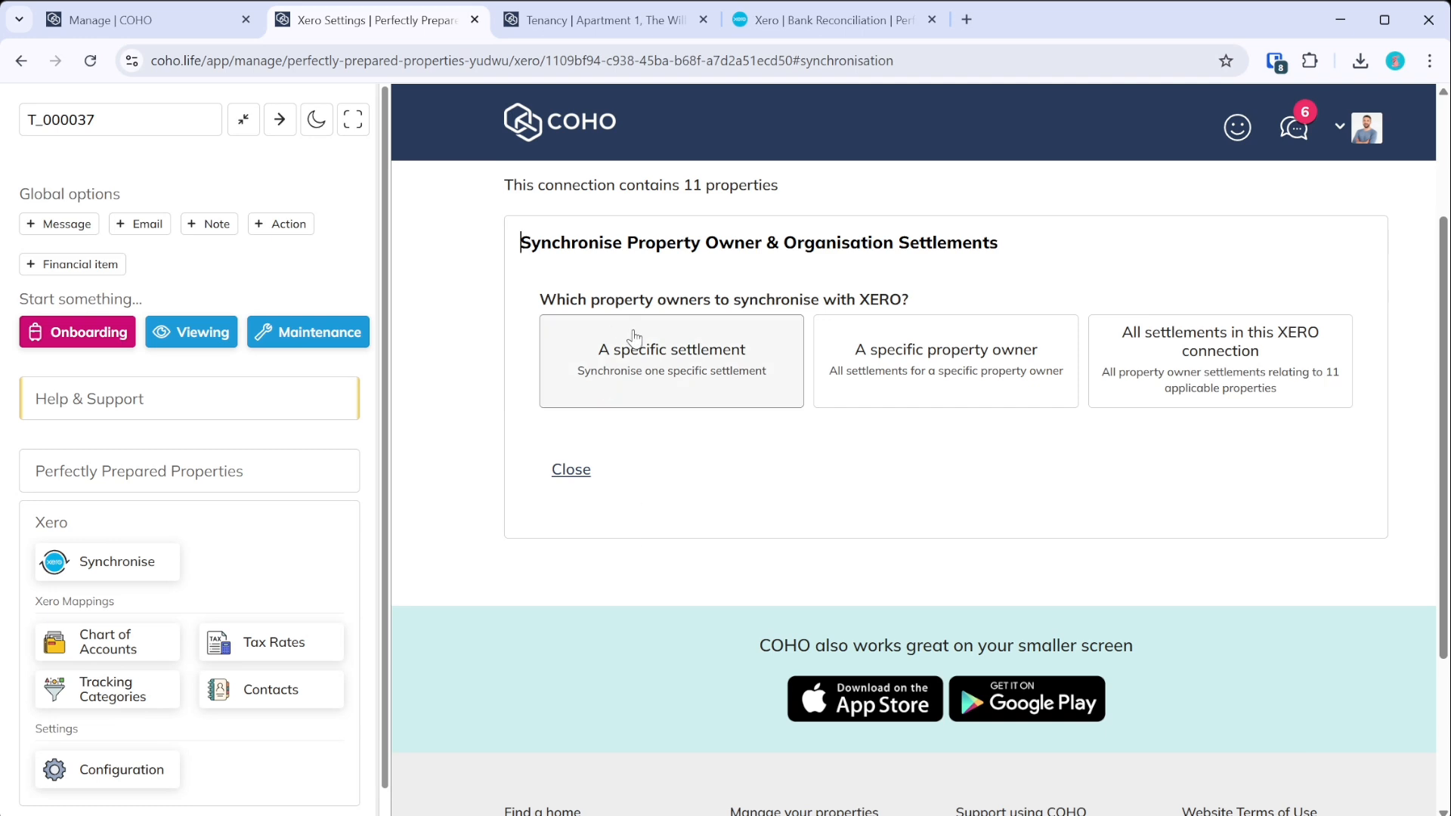
pyautogui.click(1161, 382)
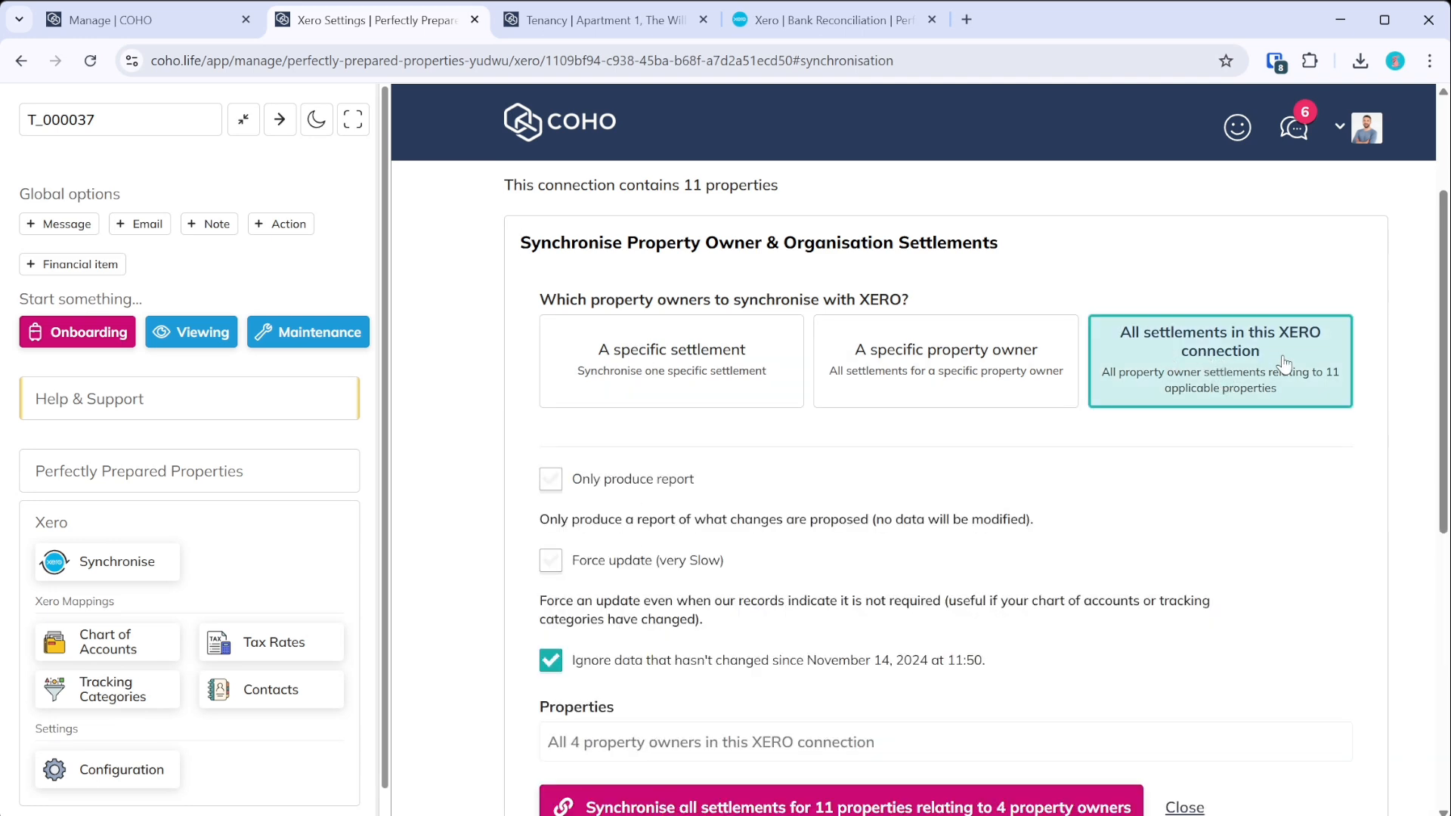
pyautogui.click(695, 389)
pyautogui.scroll(-2, 702, 446)
pyautogui.click(690, 538)
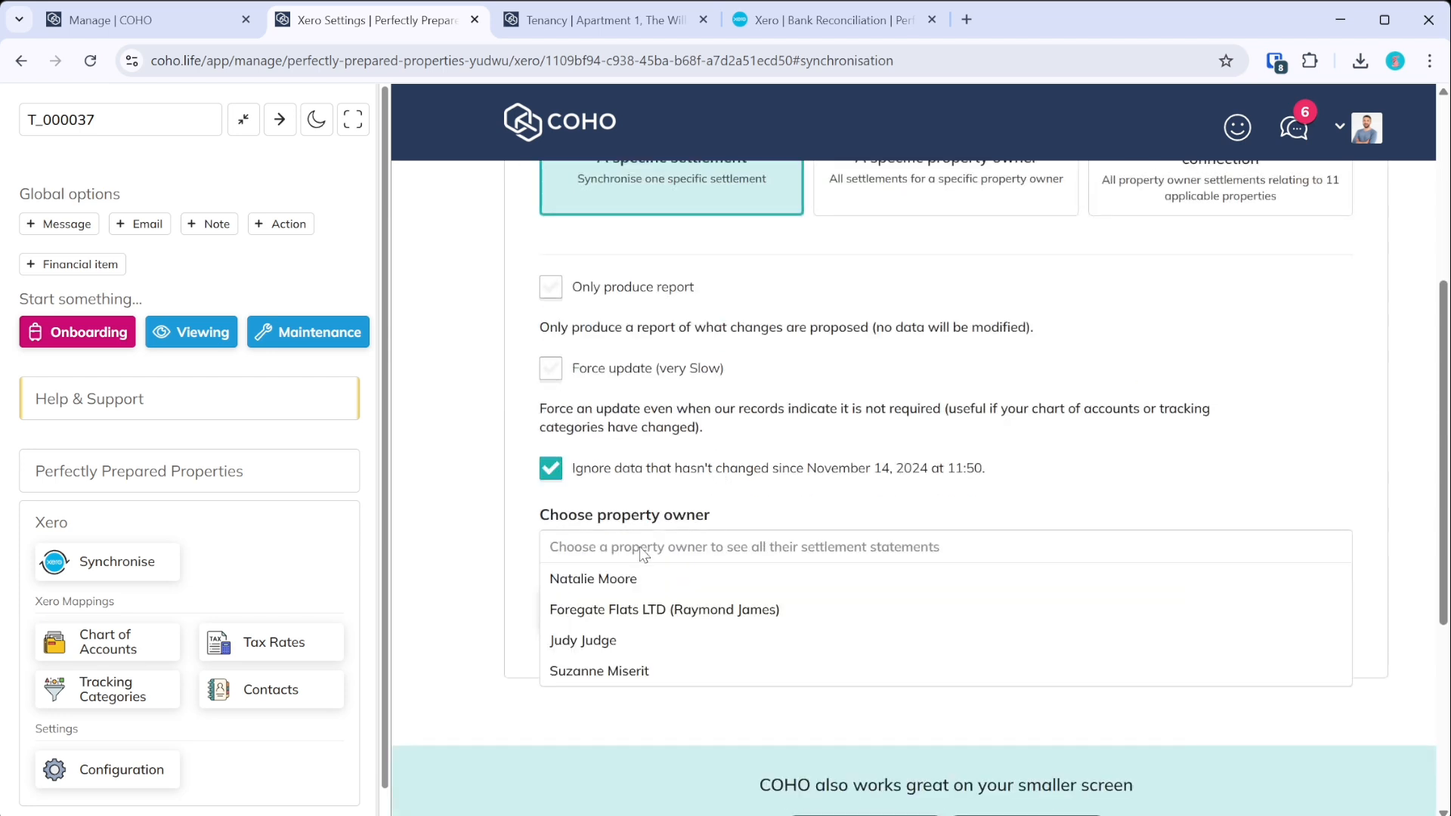
pyautogui.click(612, 671)
pyautogui.click(609, 614)
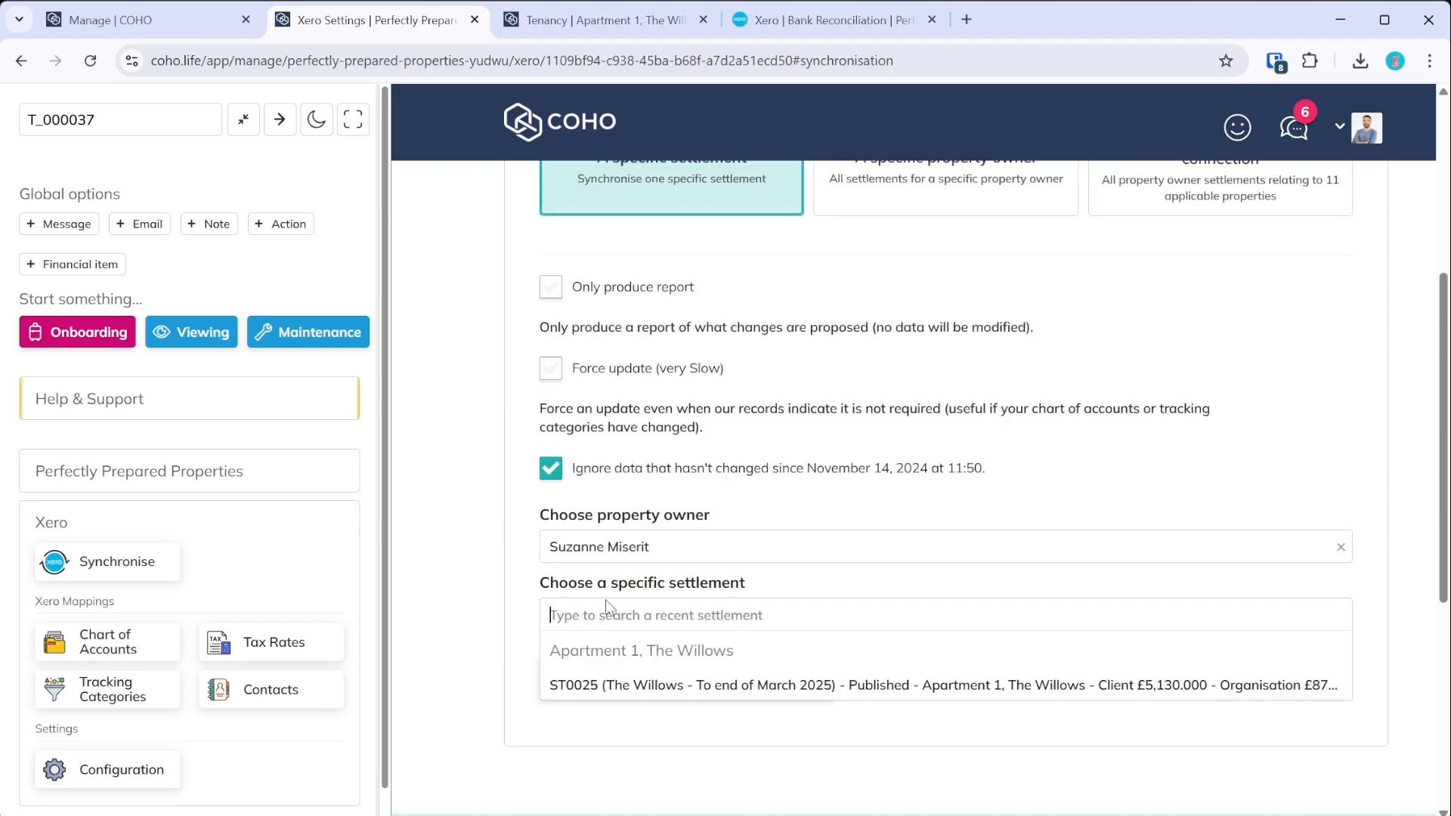
pyautogui.click(655, 687)
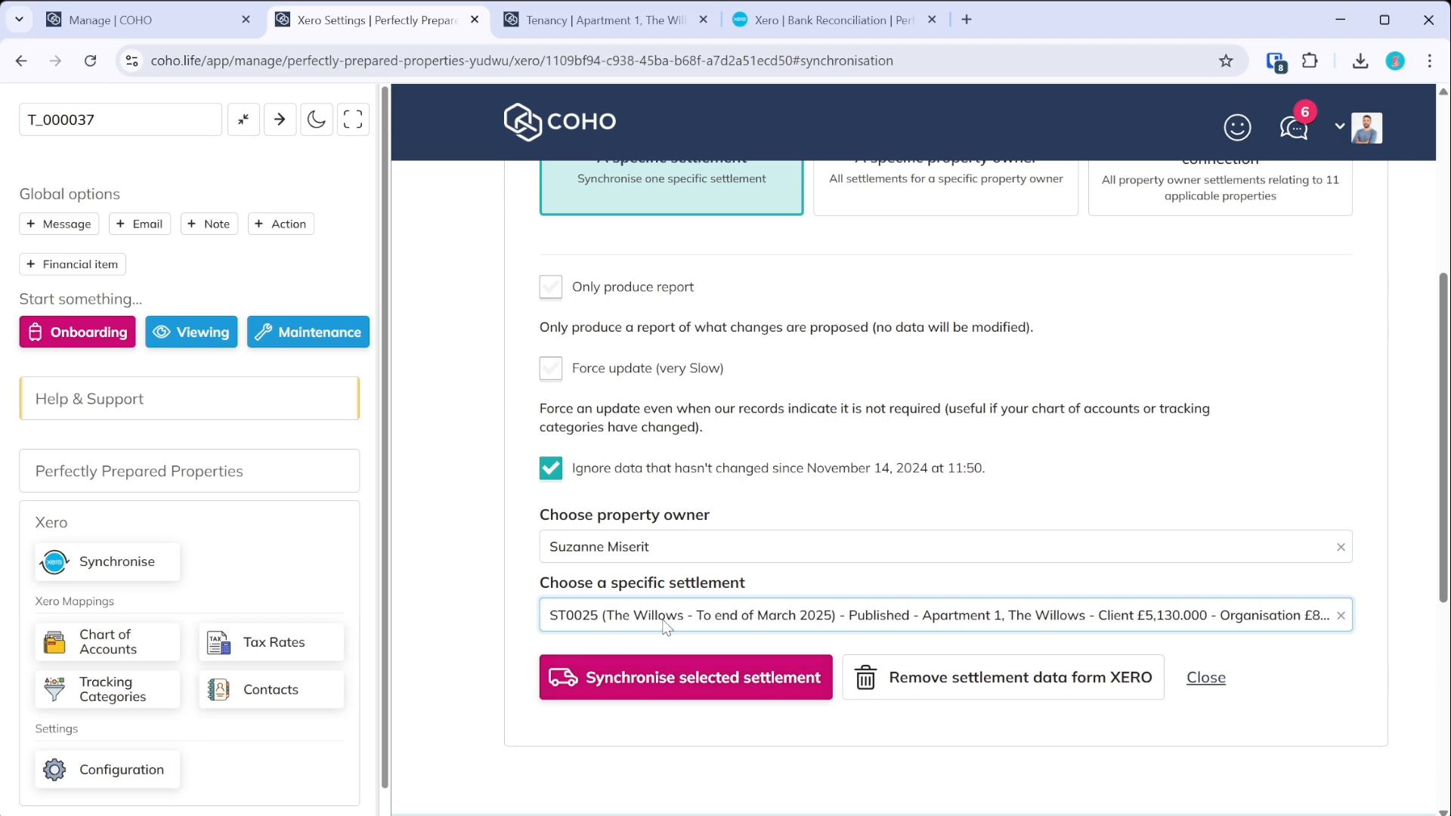
pyautogui.click(665, 626)
pyautogui.scroll(3, 510, 602)
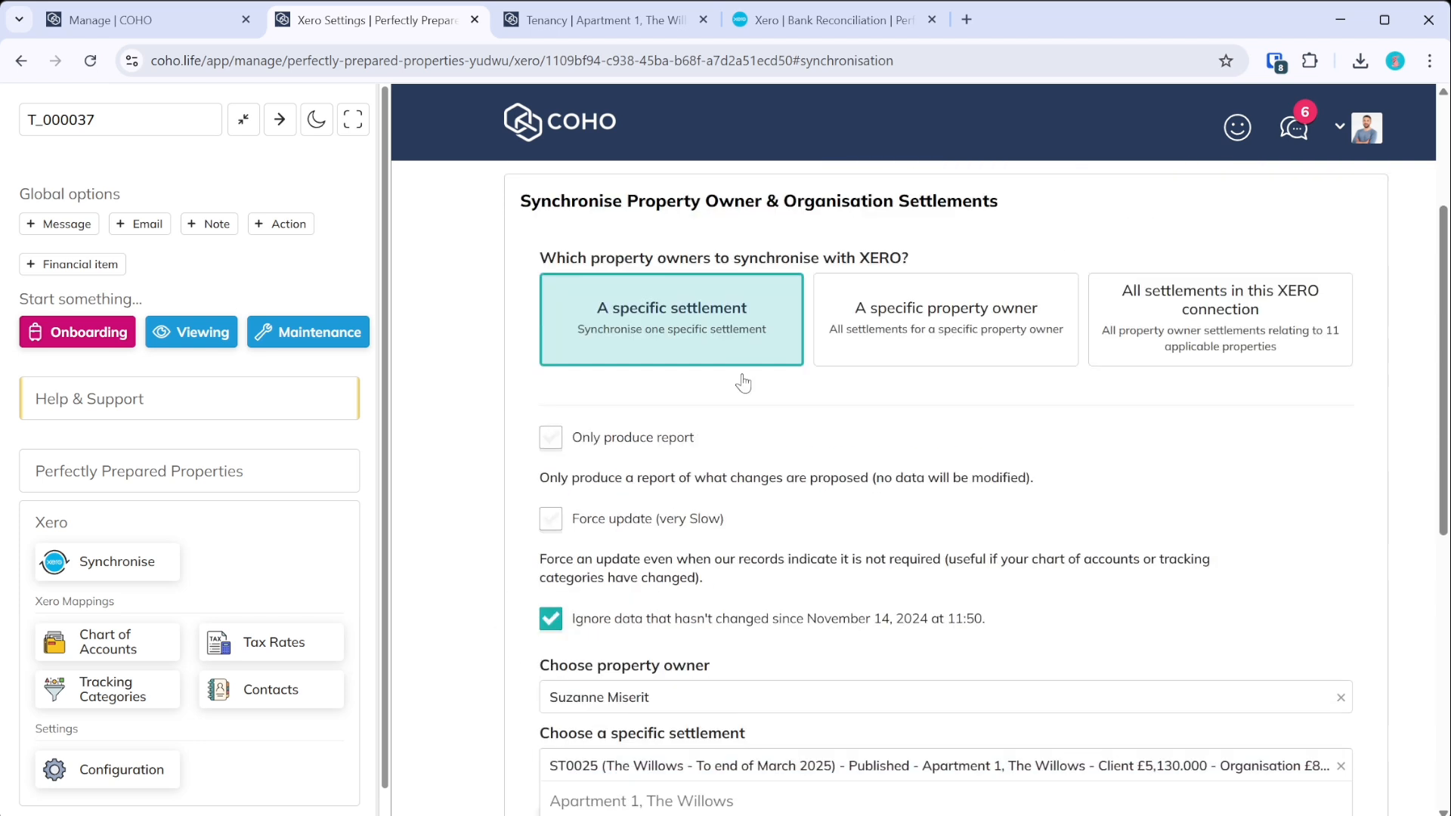
# - Switch to syncing all settlements for that owner and start the sync to Xero
pyautogui.click(935, 376)
pyautogui.scroll(-4, 937, 317)
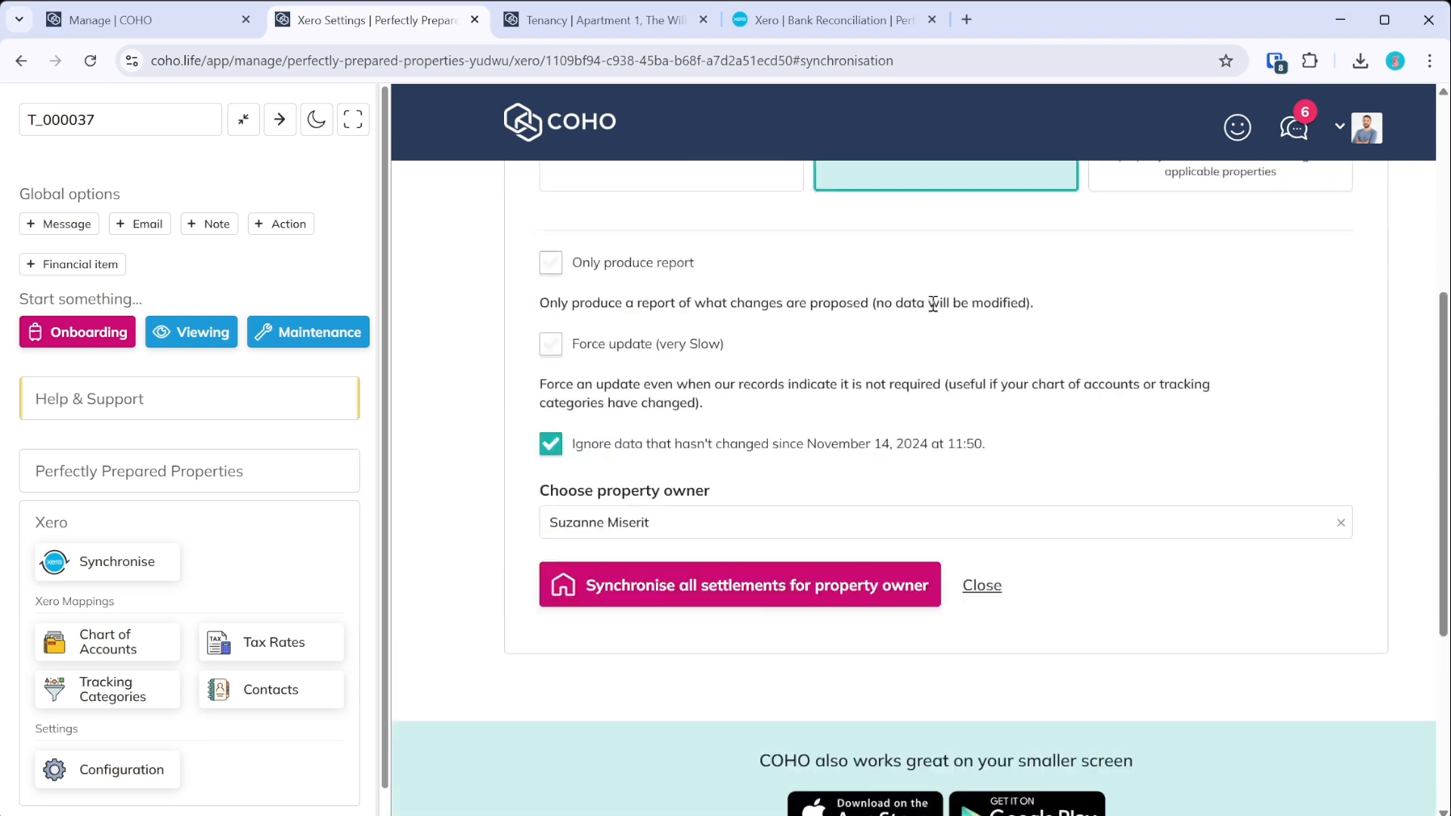
pyautogui.scroll(4, 831, 415)
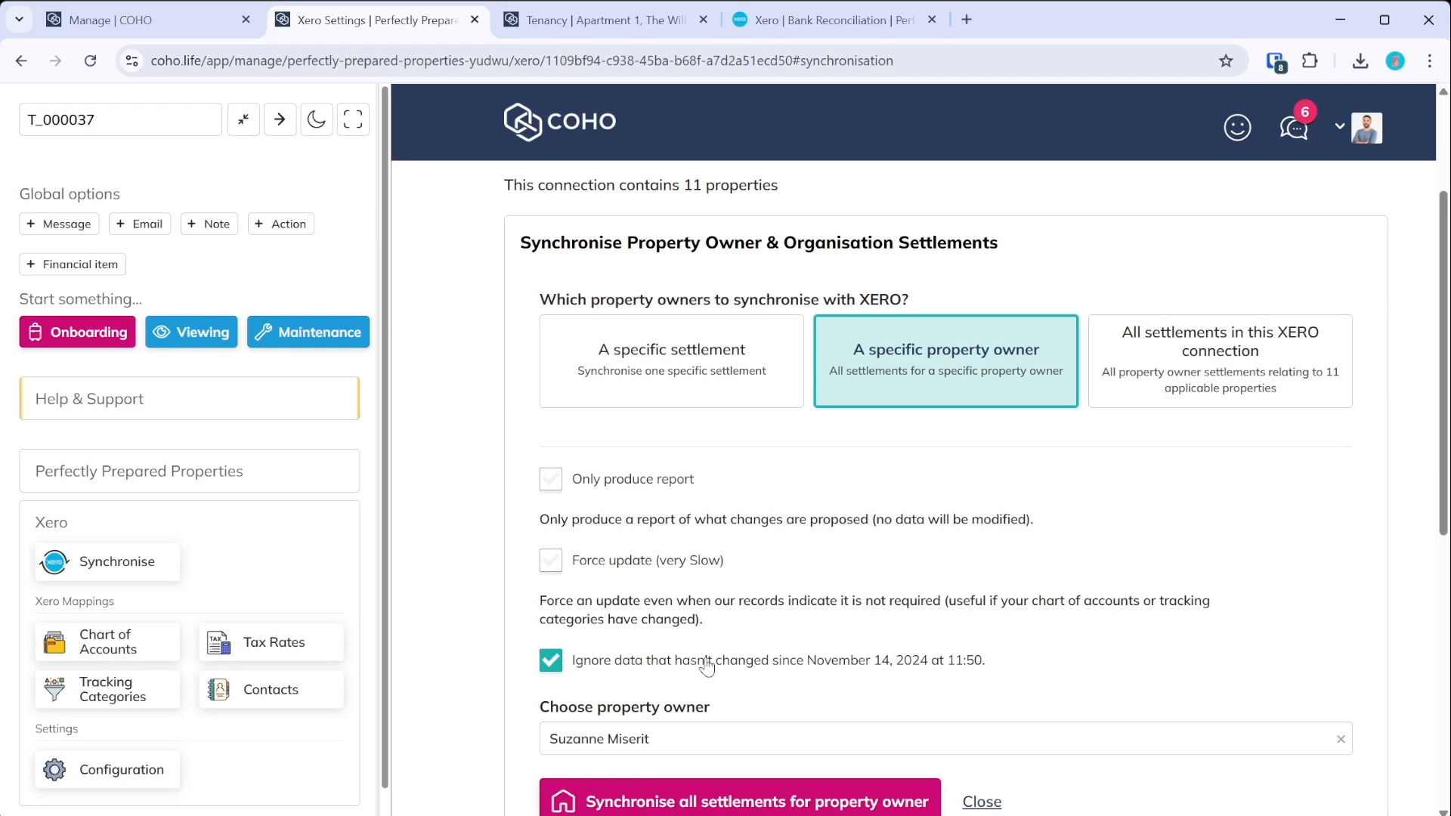
pyautogui.click(655, 799)
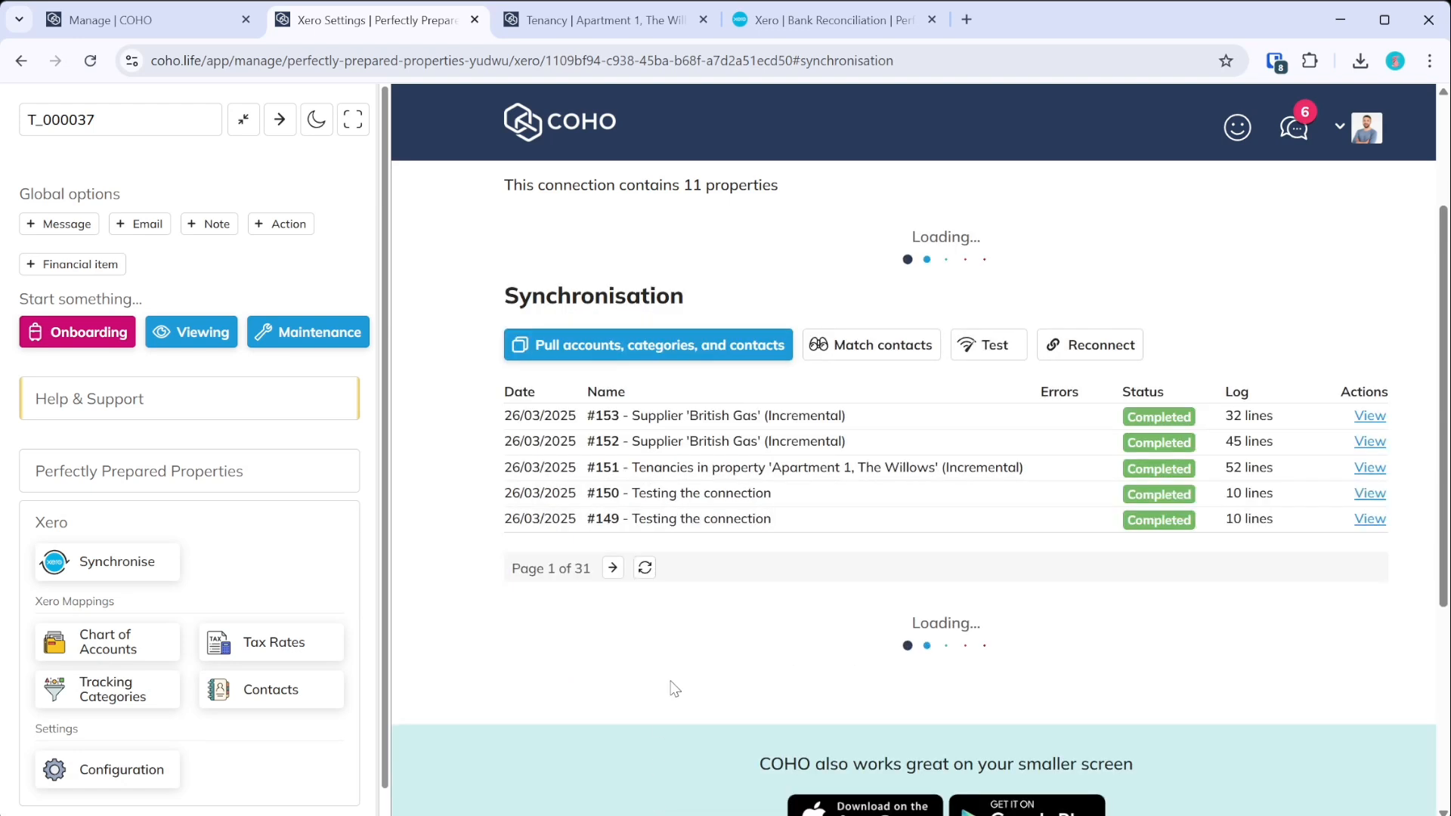
# - Search Xero's All Contacts for the property owner by name
pyautogui.click(780, 21)
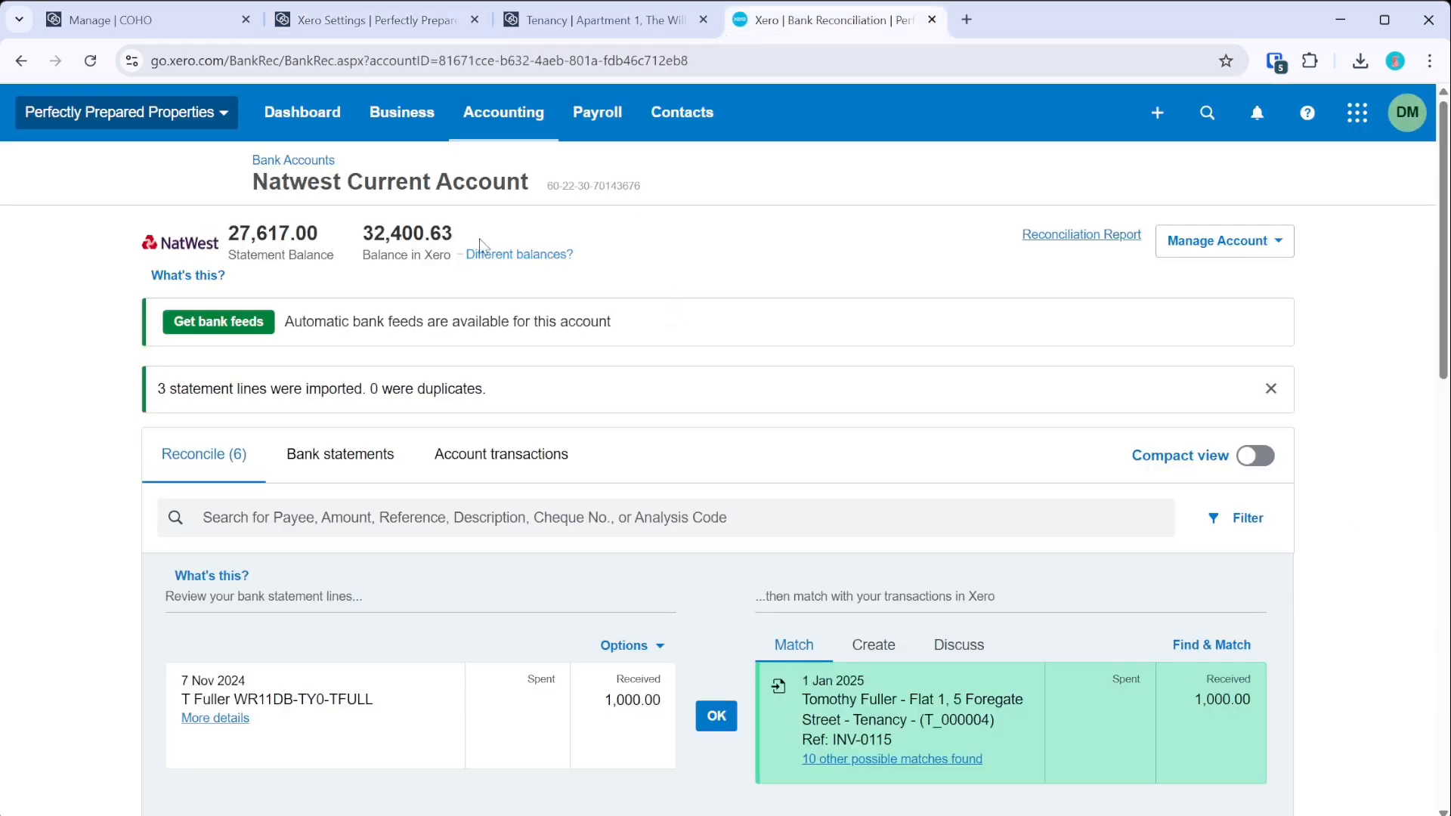
pyautogui.click(681, 112)
pyautogui.click(710, 173)
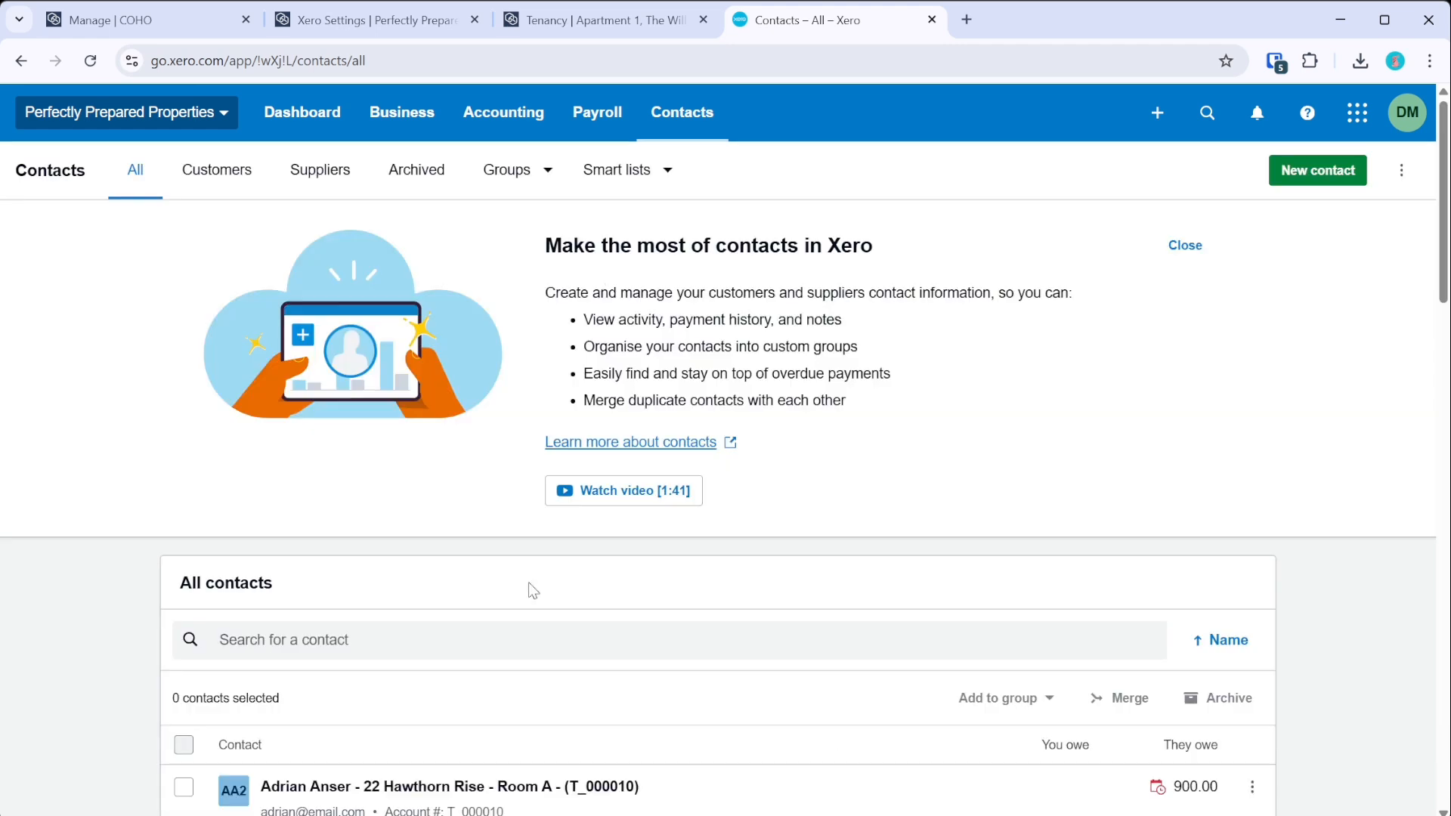
pyautogui.click(434, 638)
pyautogui.write('suzan')
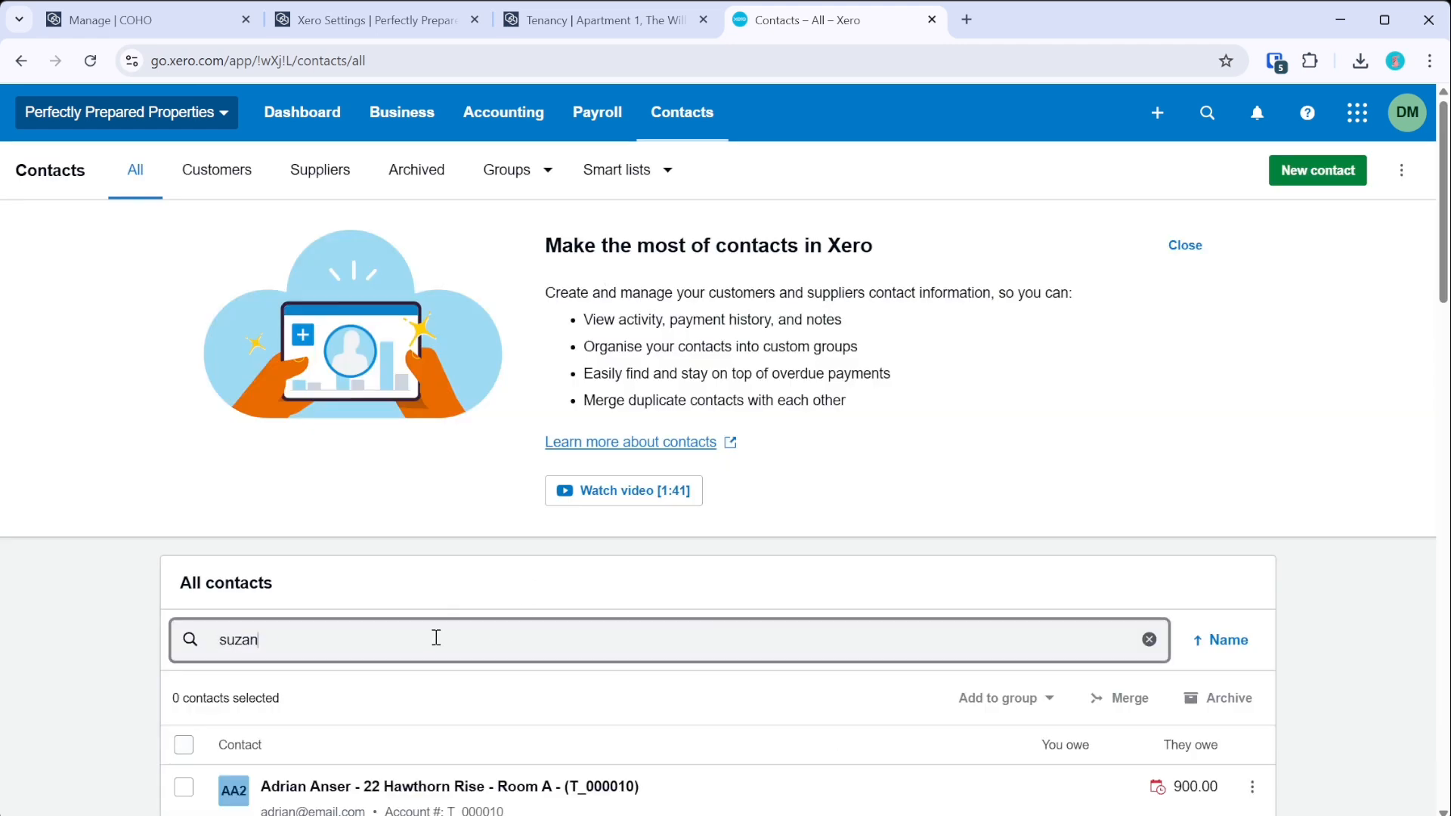
pyautogui.scroll(-2, 505, 391)
pyautogui.write('zanne')
pyautogui.tripleClick(316, 545)
pyautogui.write('po')
pyautogui.press('BackSpace')
pyautogui.write('rfectly')
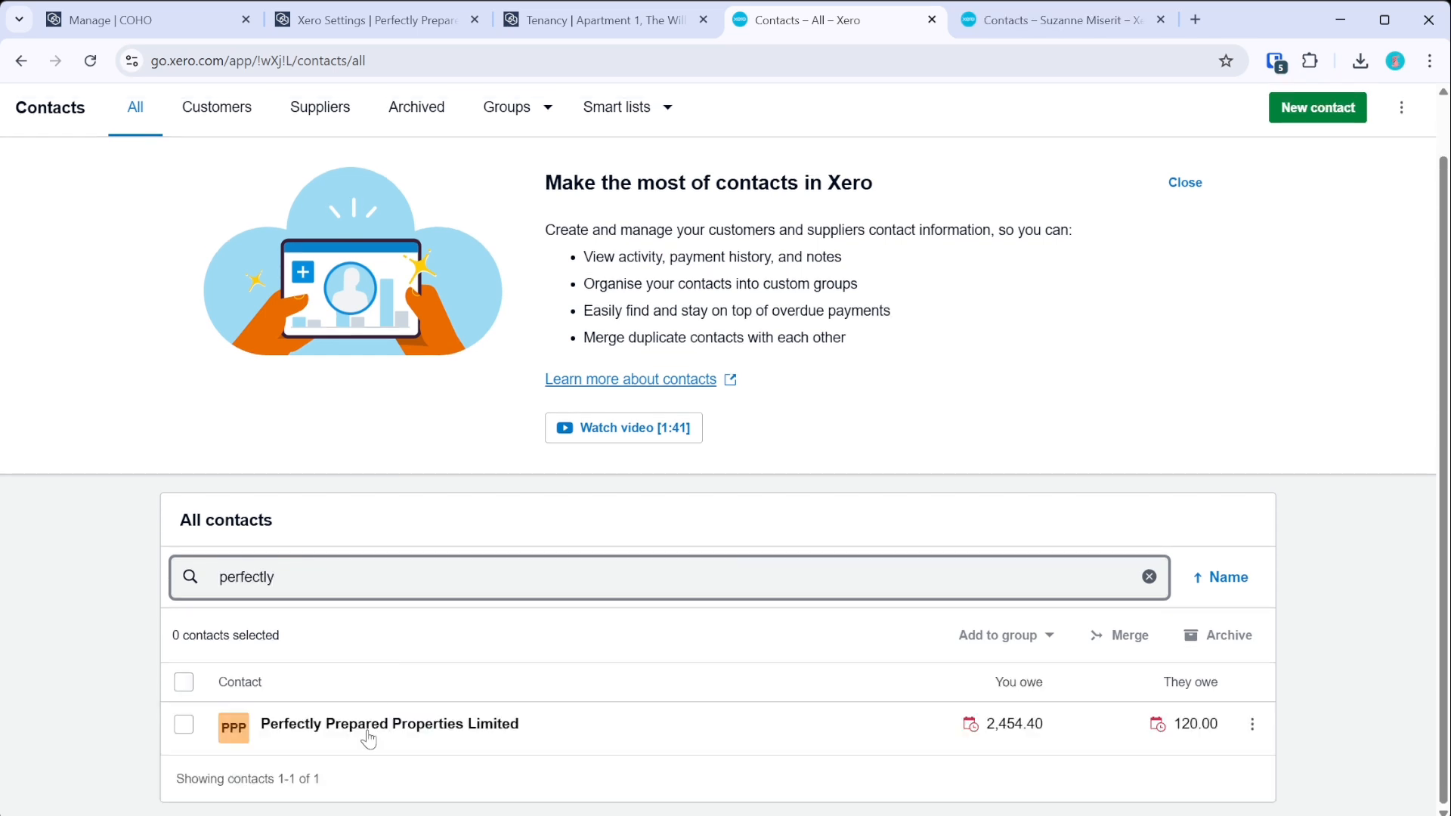
# - Open the Perfectly Prepared Properties Limited contact in a new tab, then return to COHO's sync results
pyautogui.click(369, 739)
pyautogui.click(1027, 21)
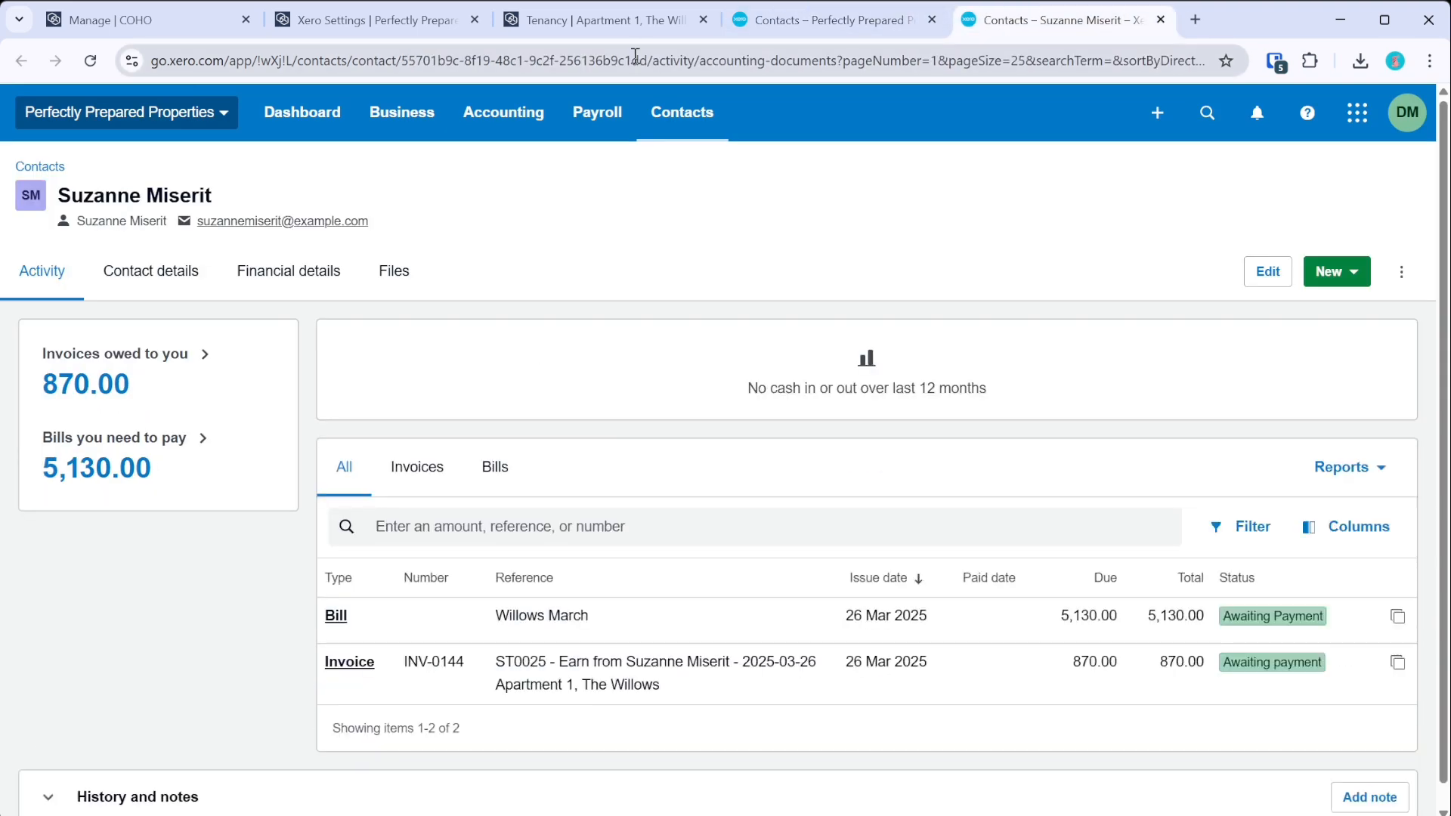
pyautogui.moveTo(983, 21); pyautogui.dragTo(763, 19)
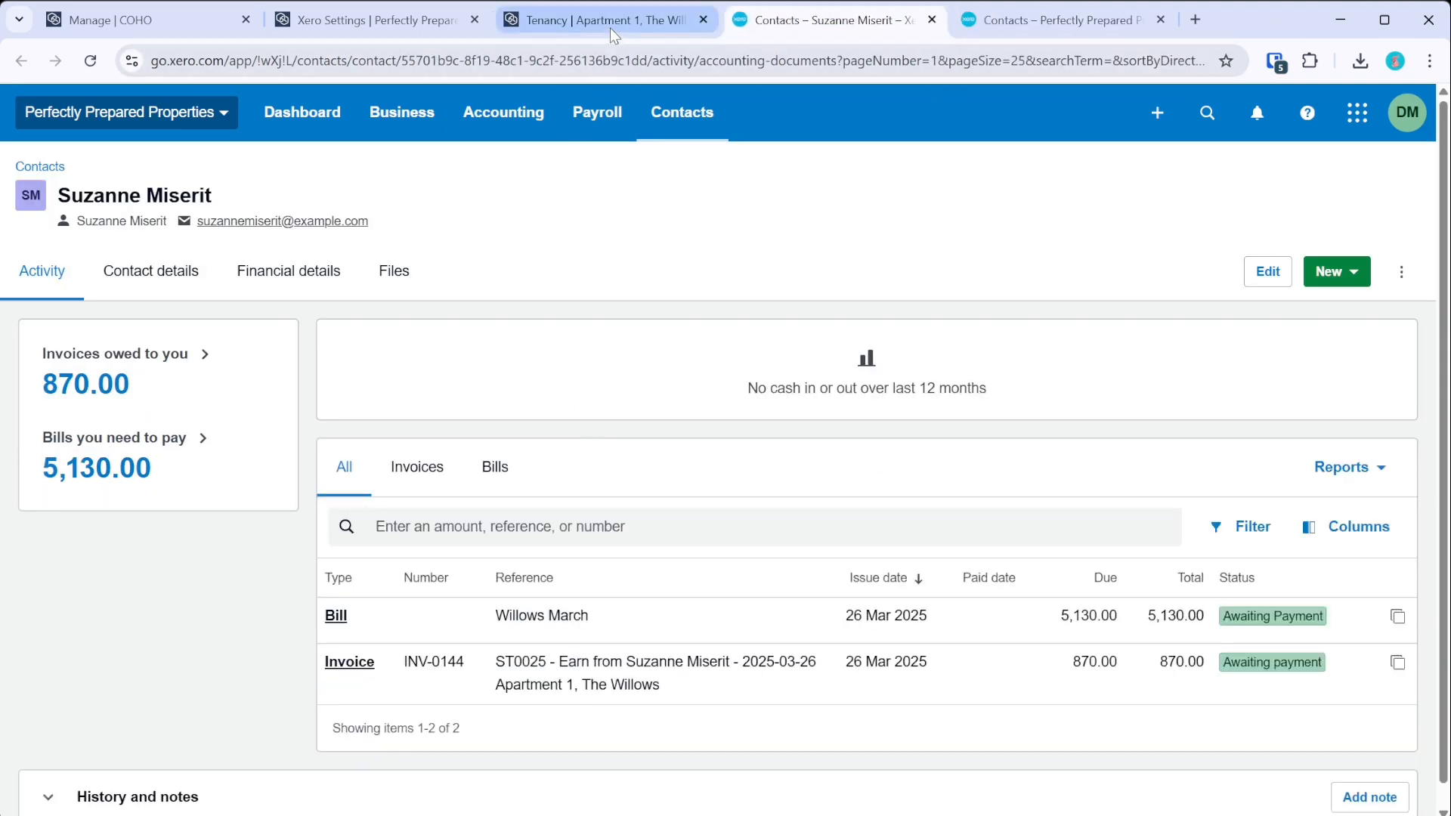
pyautogui.click(324, 23)
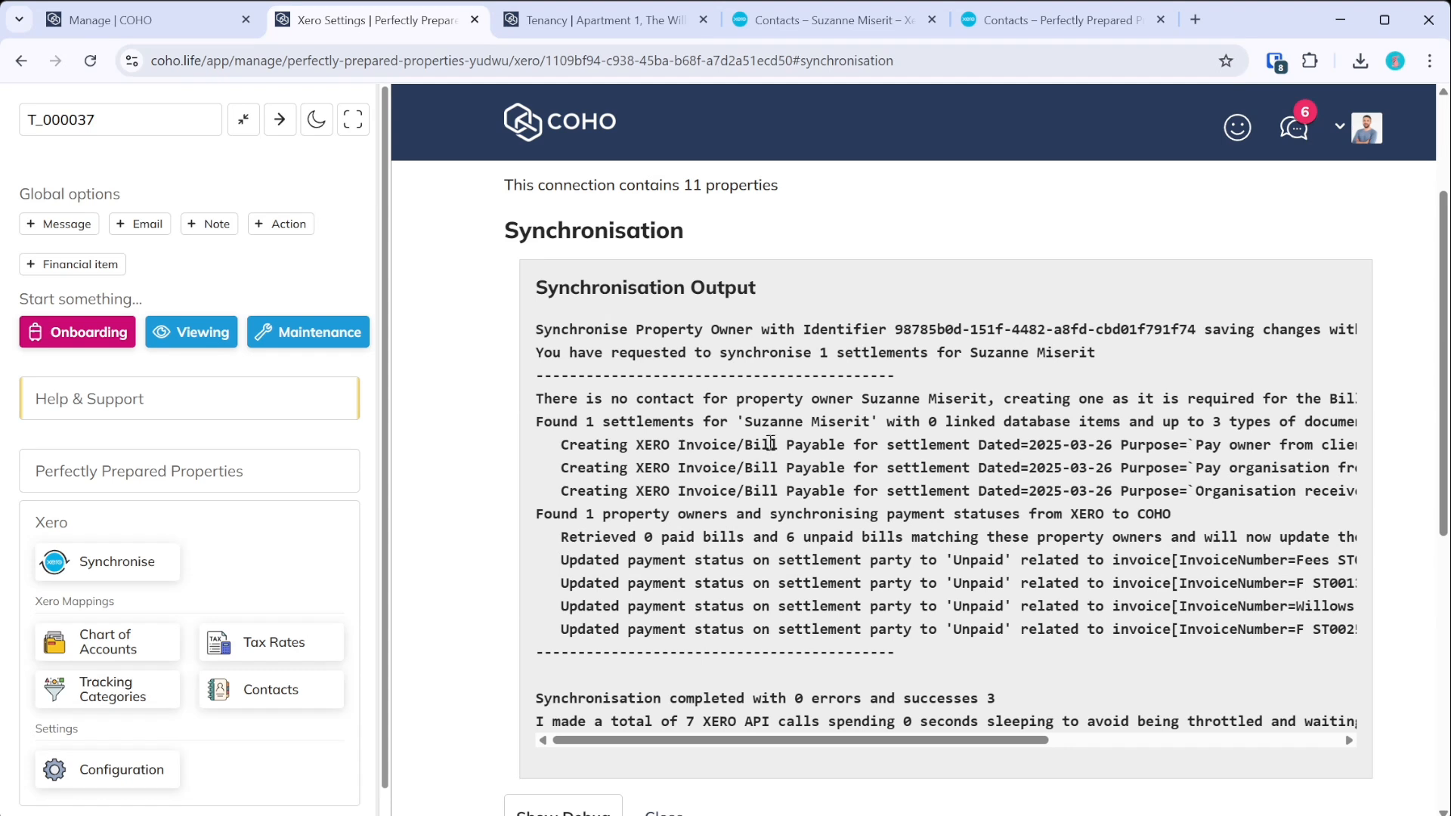
pyautogui.moveTo(866, 741); pyautogui.dragTo(1034, 755)
pyautogui.hscroll(-2, 1024, 751)
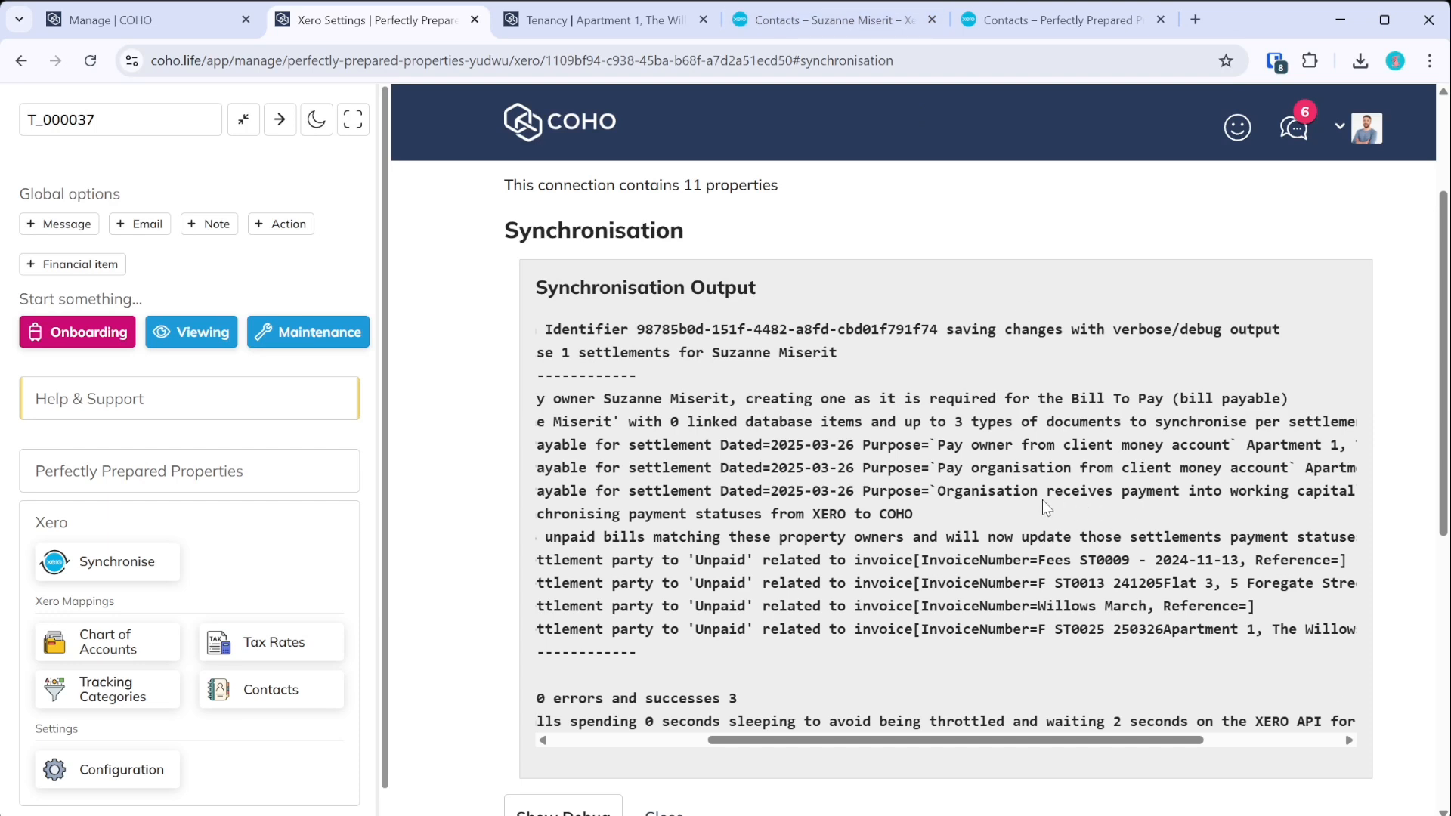
pyautogui.click(882, 31)
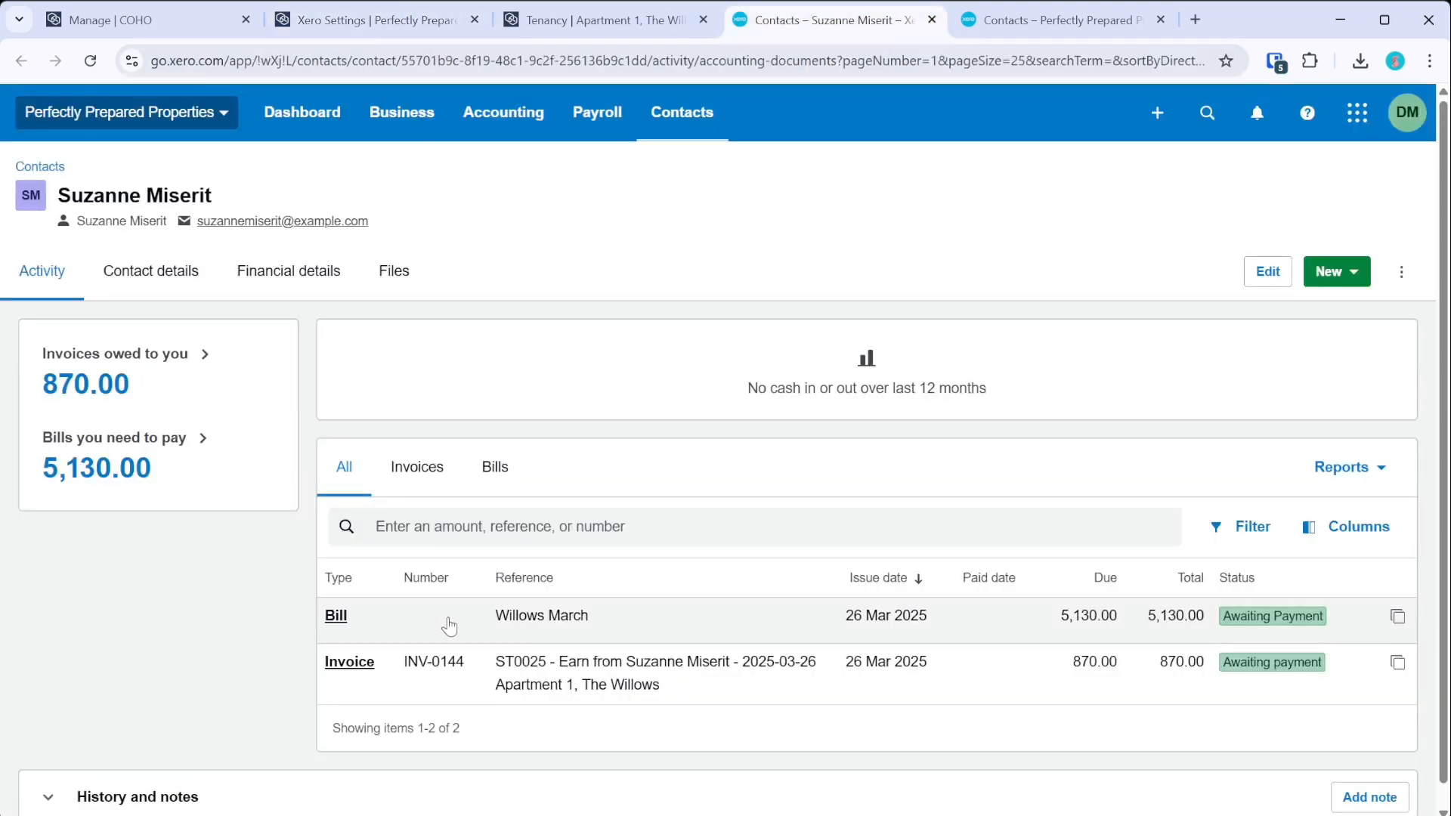
# - Open the Willows March bill in its own tab
pyautogui.click(338, 624)
pyautogui.middleClick(338, 616)
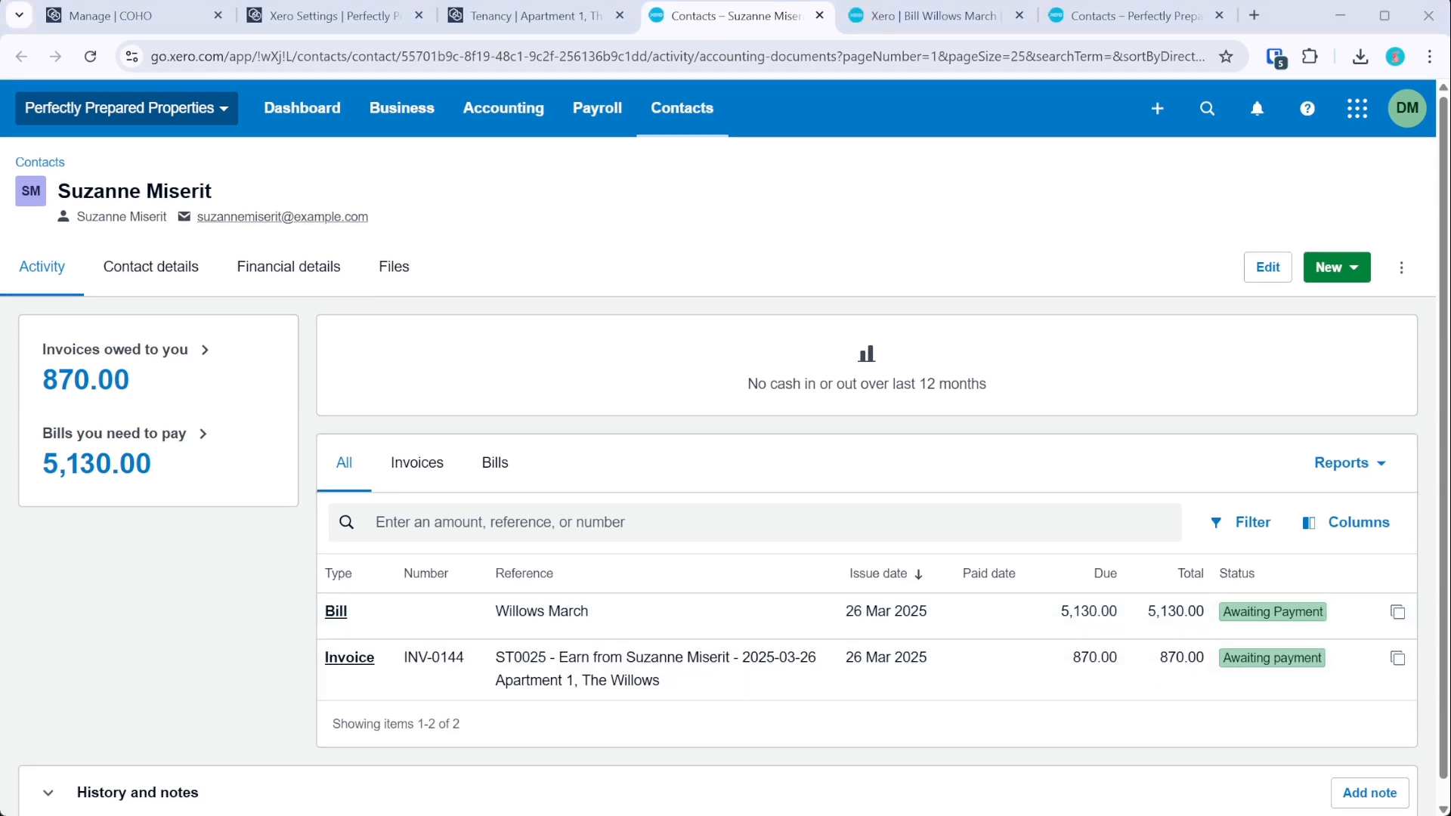
pyautogui.hotkey('ctrl', 'Tab')
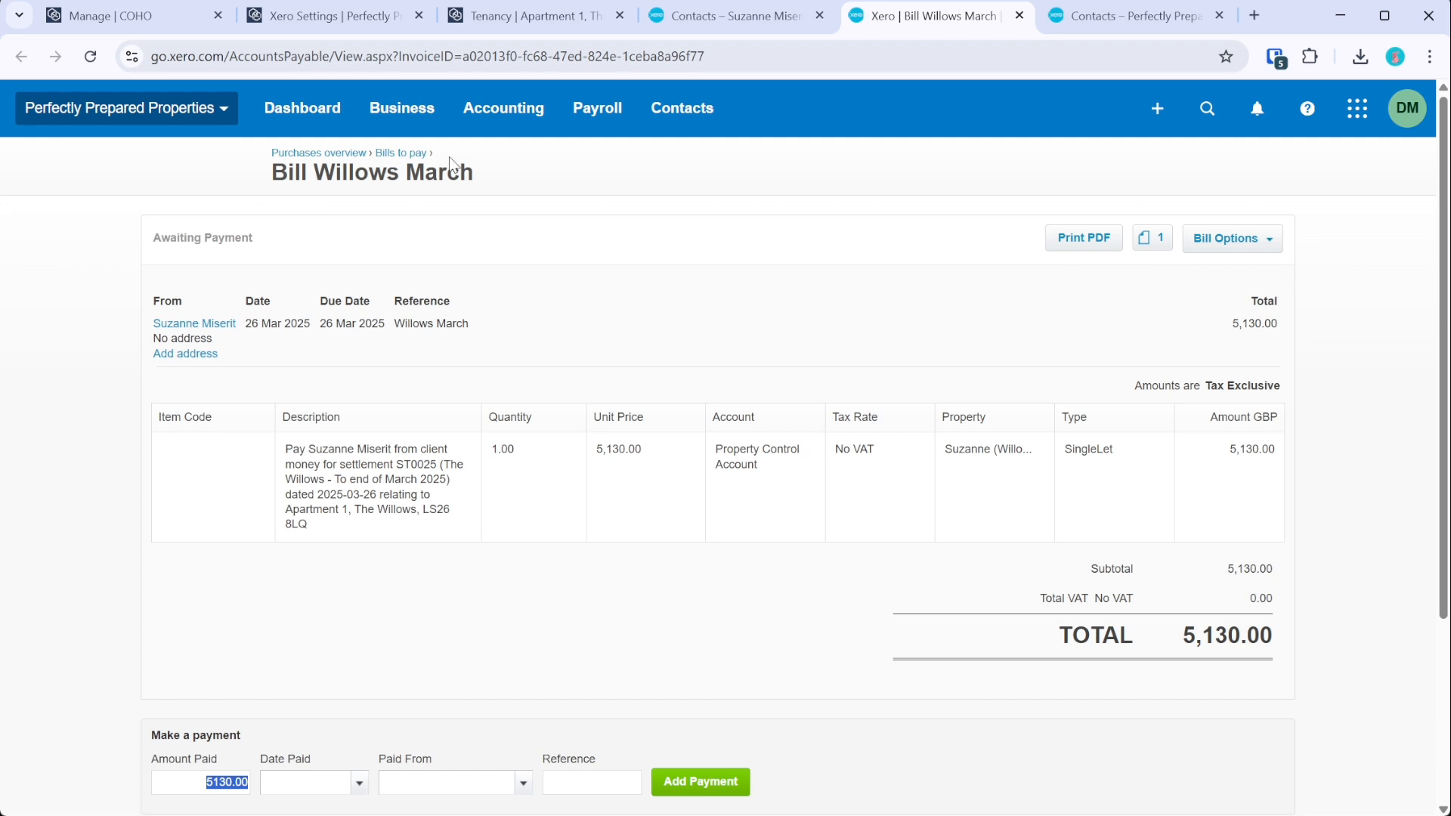
pyautogui.click(415, 127)
# - Preview the attached ST0025 settlement statement PDF, then close it and the related files list
pyautogui.click(1149, 243)
pyautogui.click(942, 319)
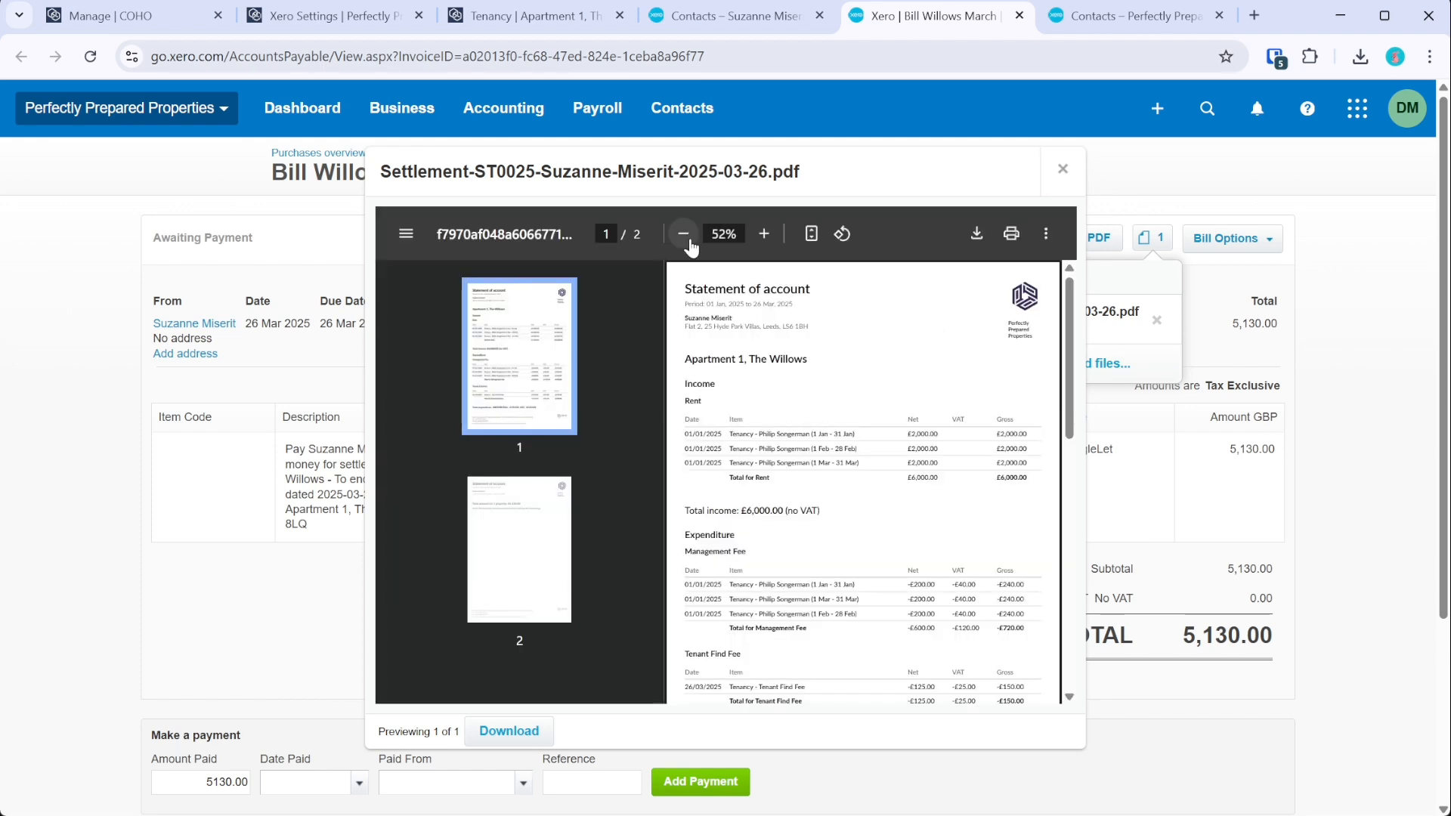
pyautogui.click(763, 240)
pyautogui.click(763, 241)
pyautogui.click(763, 241)
pyautogui.moveTo(844, 707); pyautogui.dragTo(945, 709)
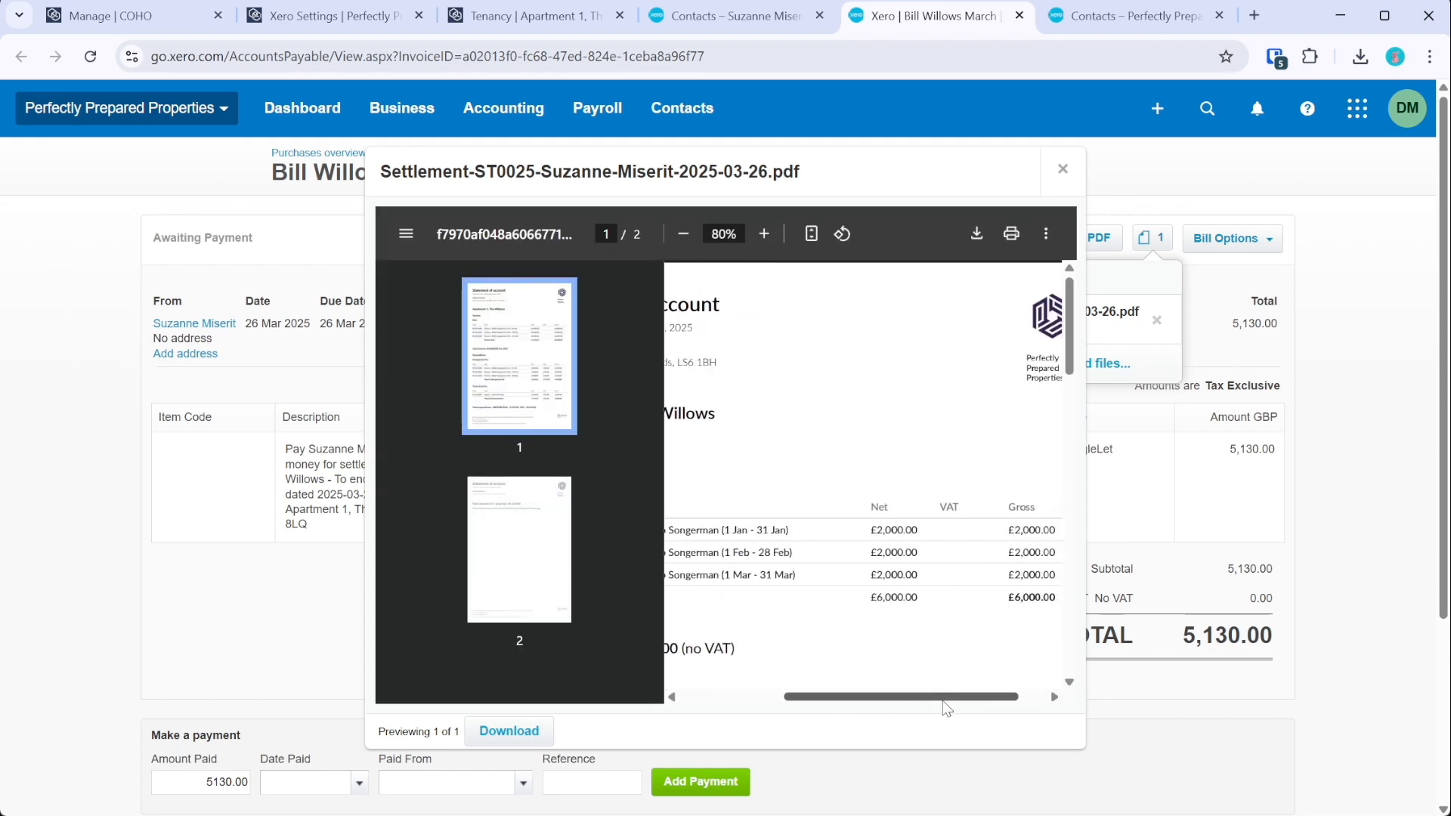
pyautogui.scroll(-10, 943, 557)
pyautogui.click(1064, 169)
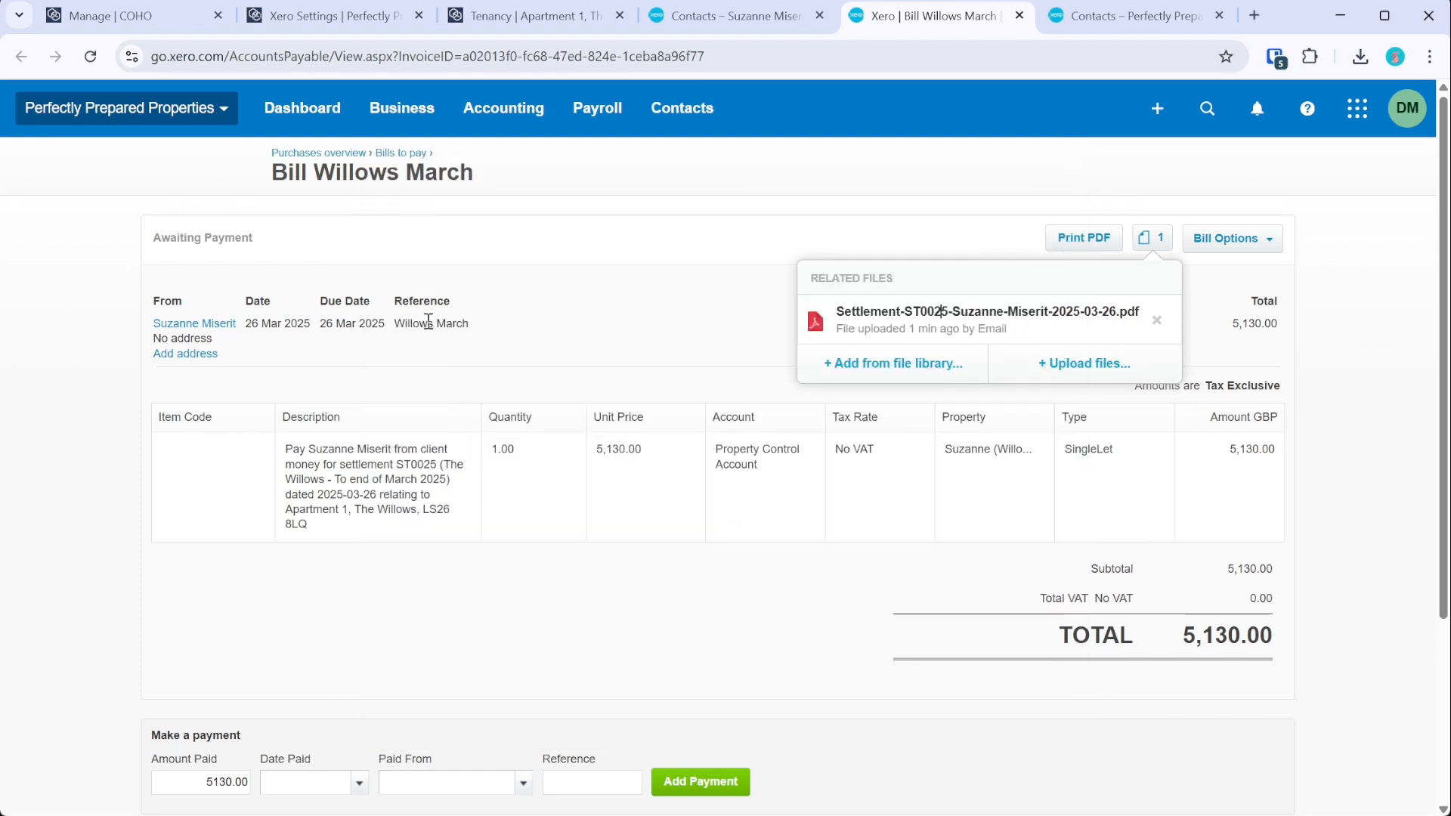
pyautogui.click(1211, 294)
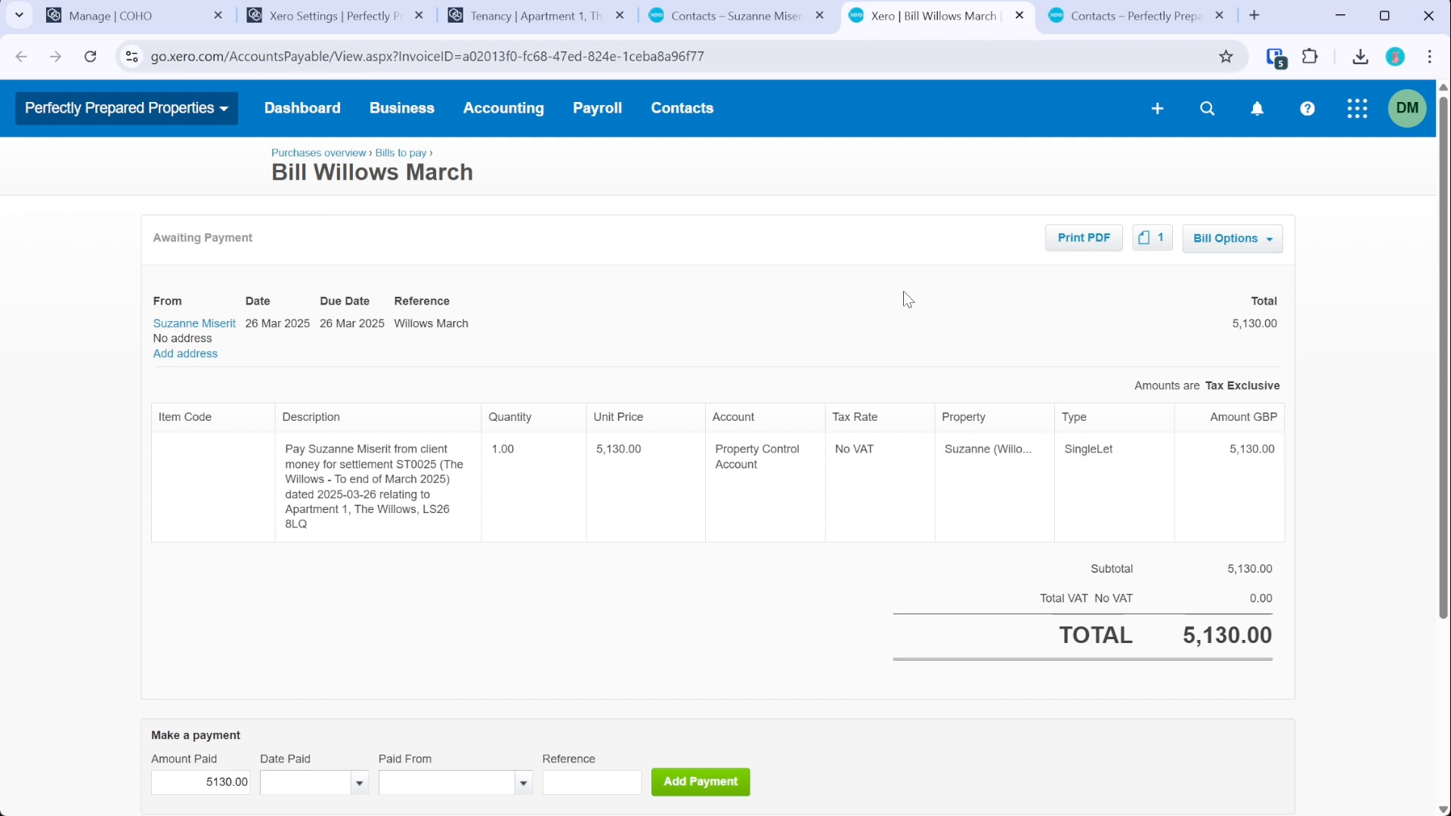
pyautogui.click(1085, 19)
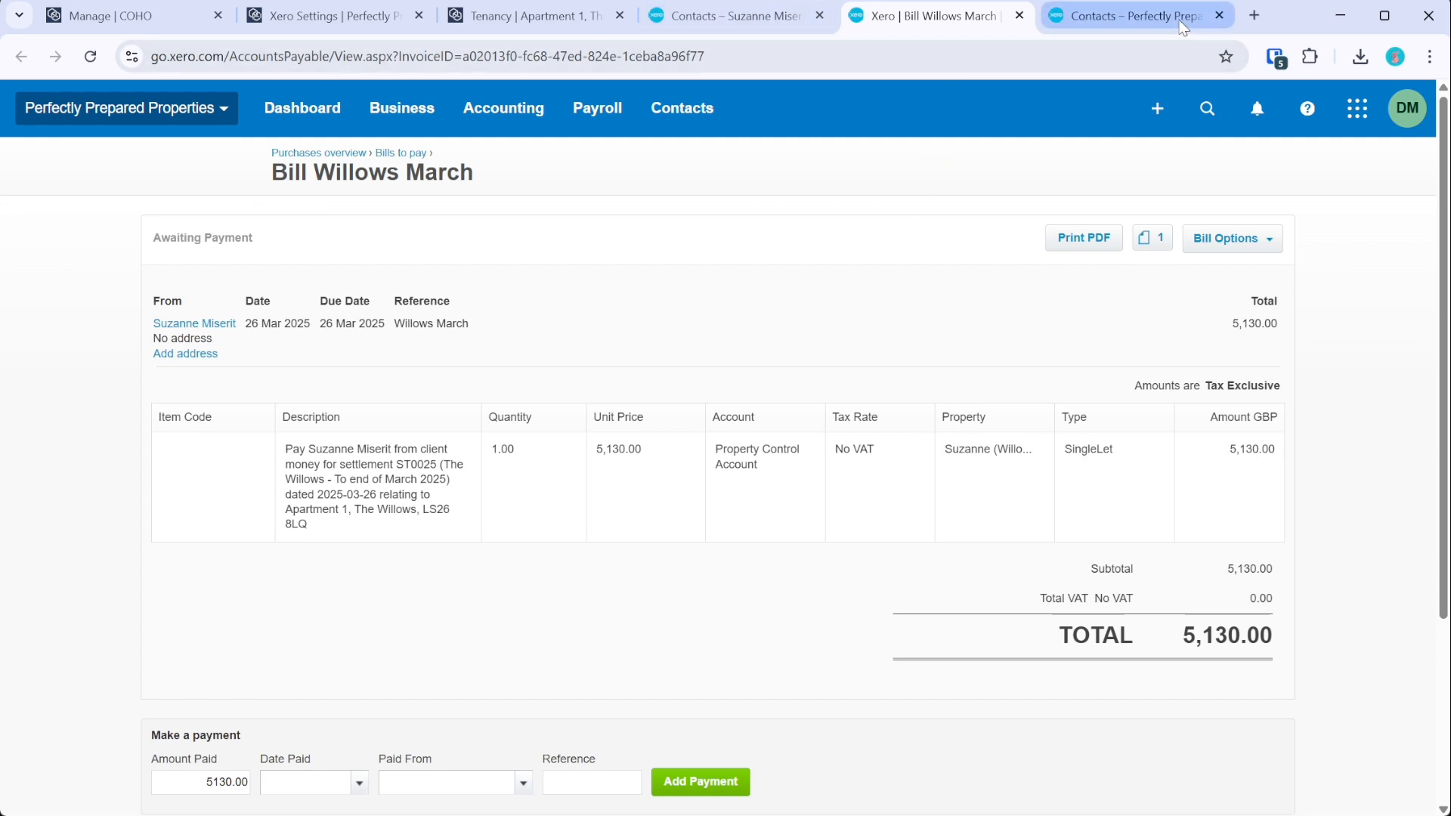
# - Open the 870.00 bill F ST0025 in a separate tab, then return to COHO
pyautogui.scroll(-3, 600, 444)
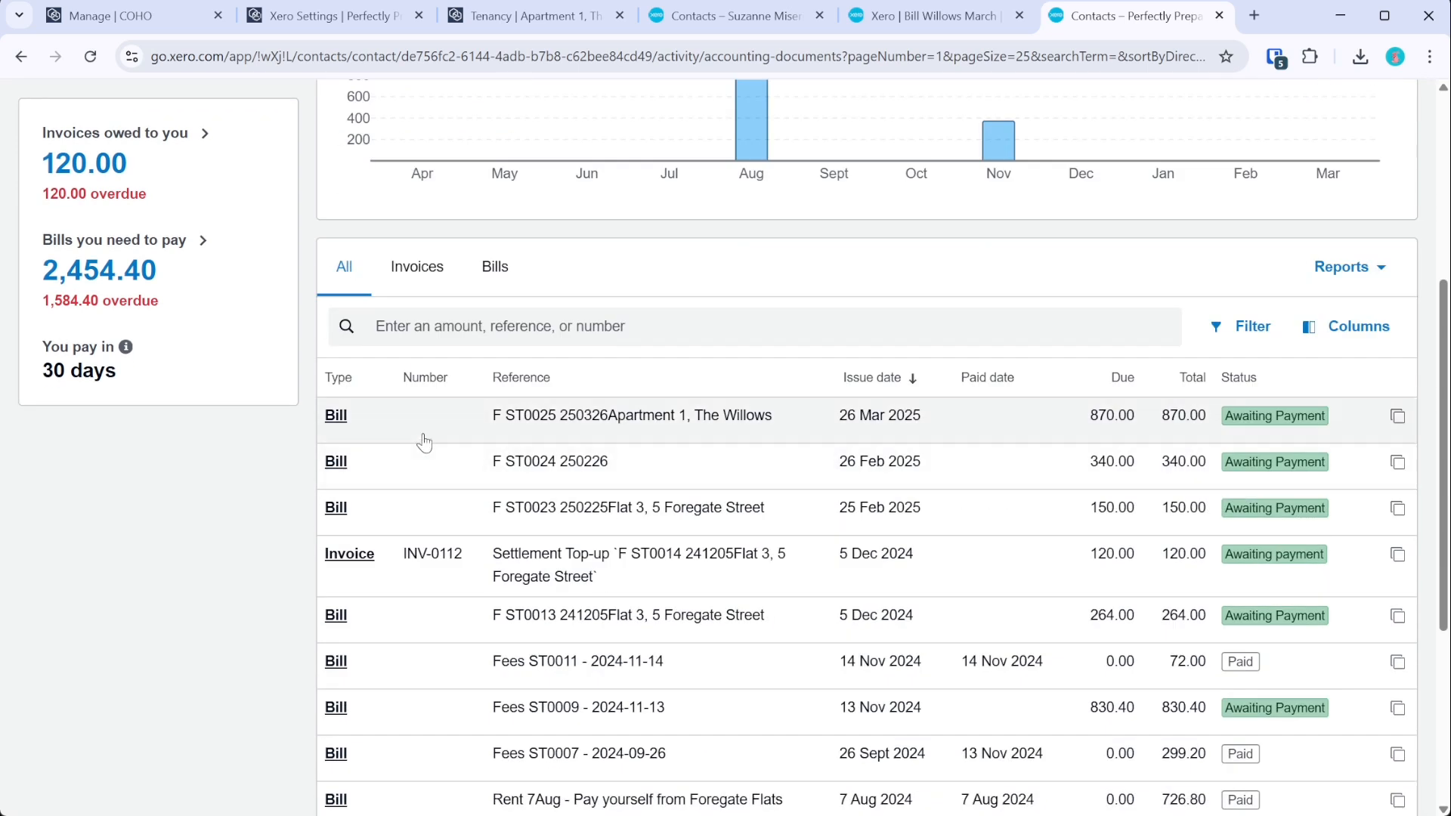
pyautogui.moveTo(1100, 17); pyautogui.dragTo(938, 17)
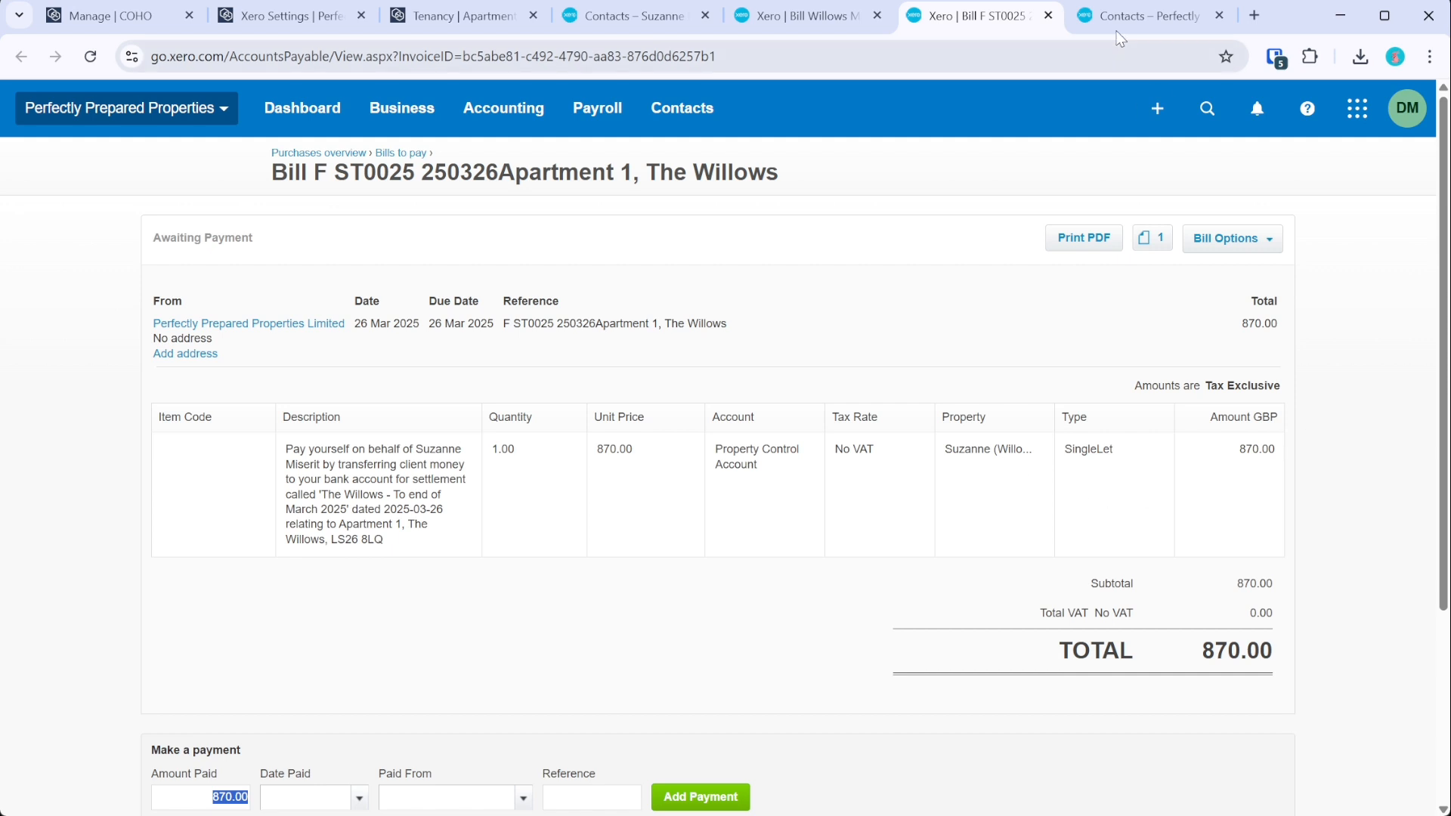
pyautogui.click(786, 16)
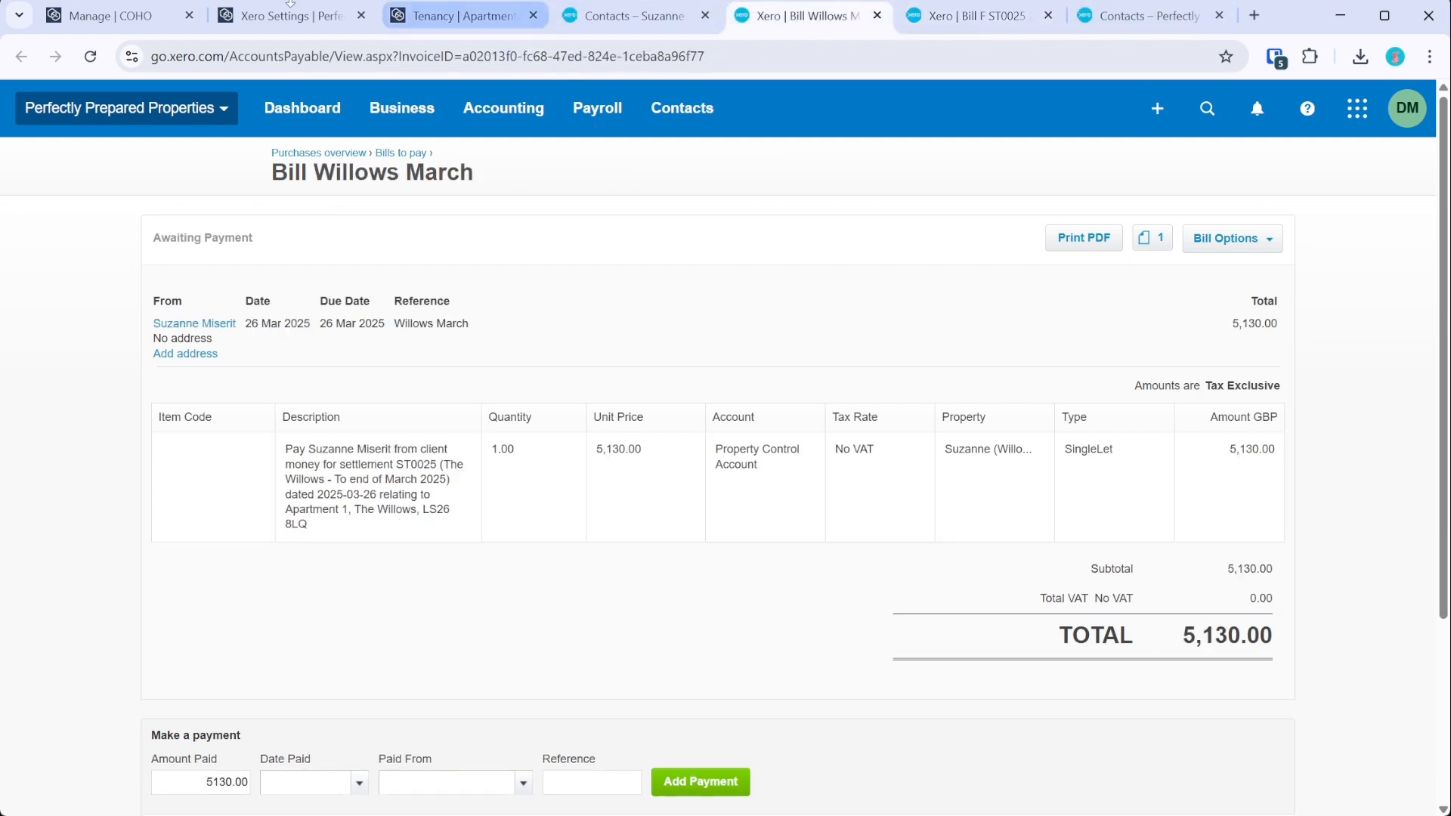
pyautogui.click(461, 15)
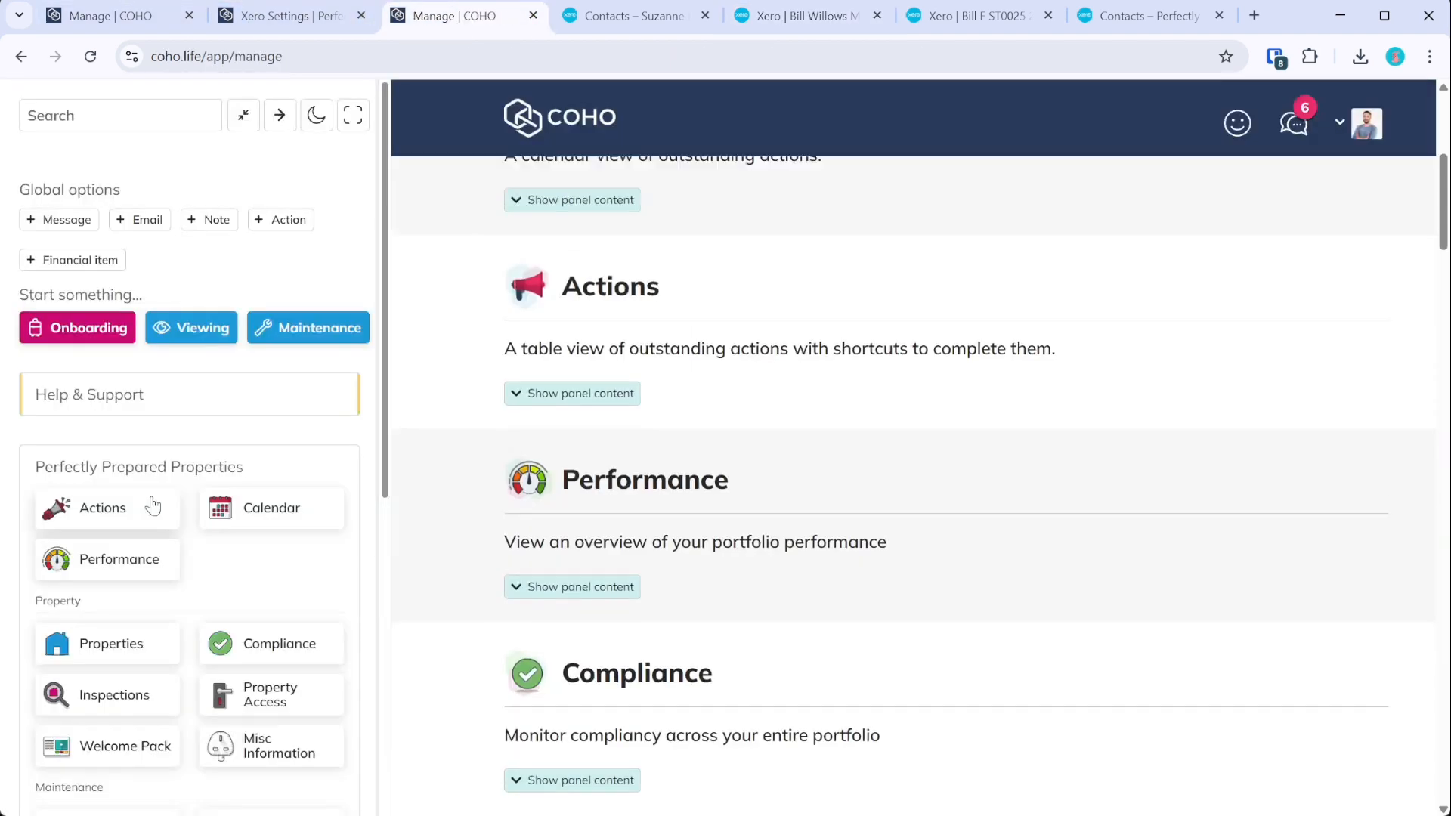
# - Open settlement ST0025 from The Willows owner's settlements under Finances
pyautogui.scroll(-4, 271, 541)
pyautogui.click(272, 543)
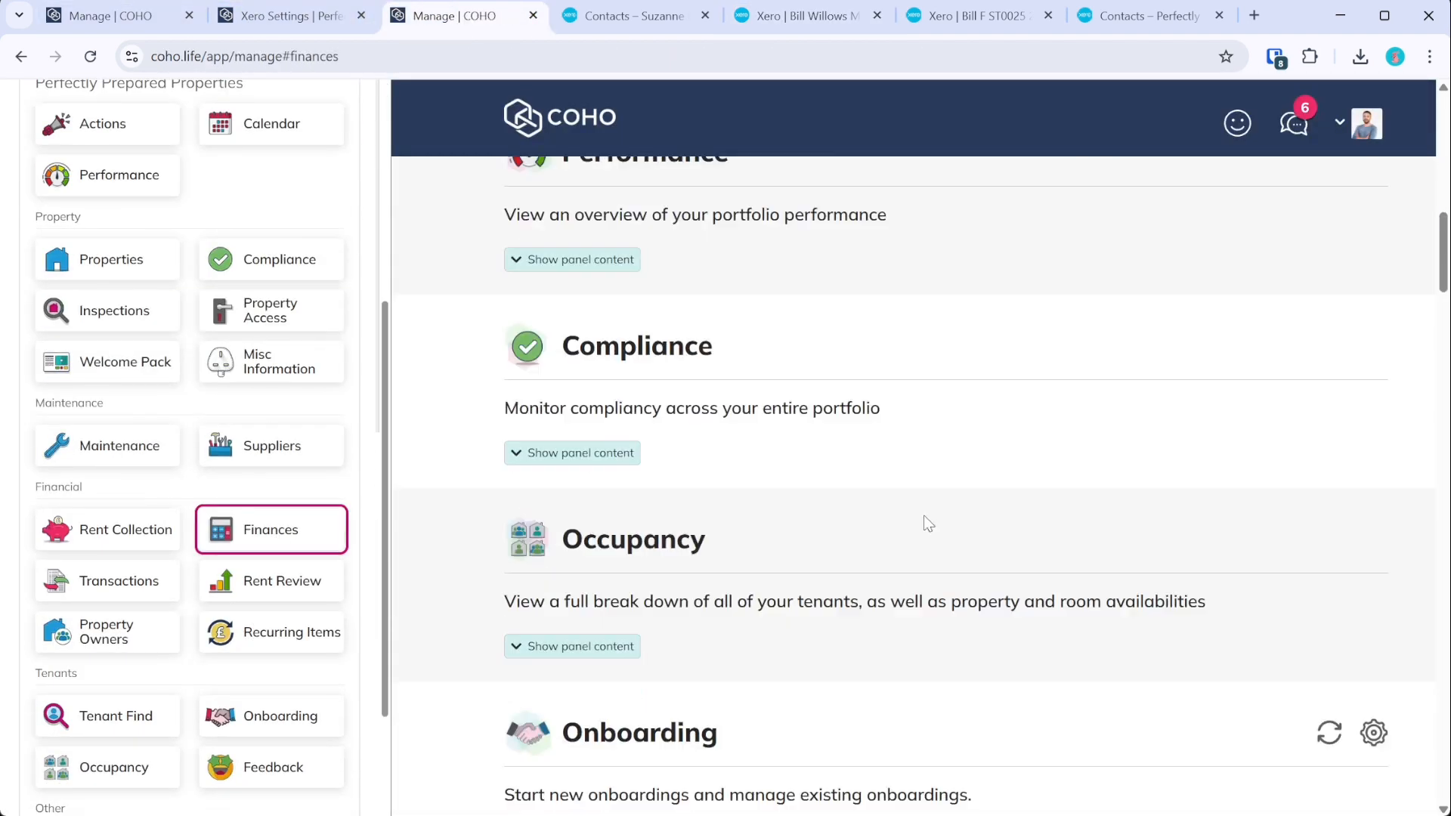
pyautogui.click(696, 638)
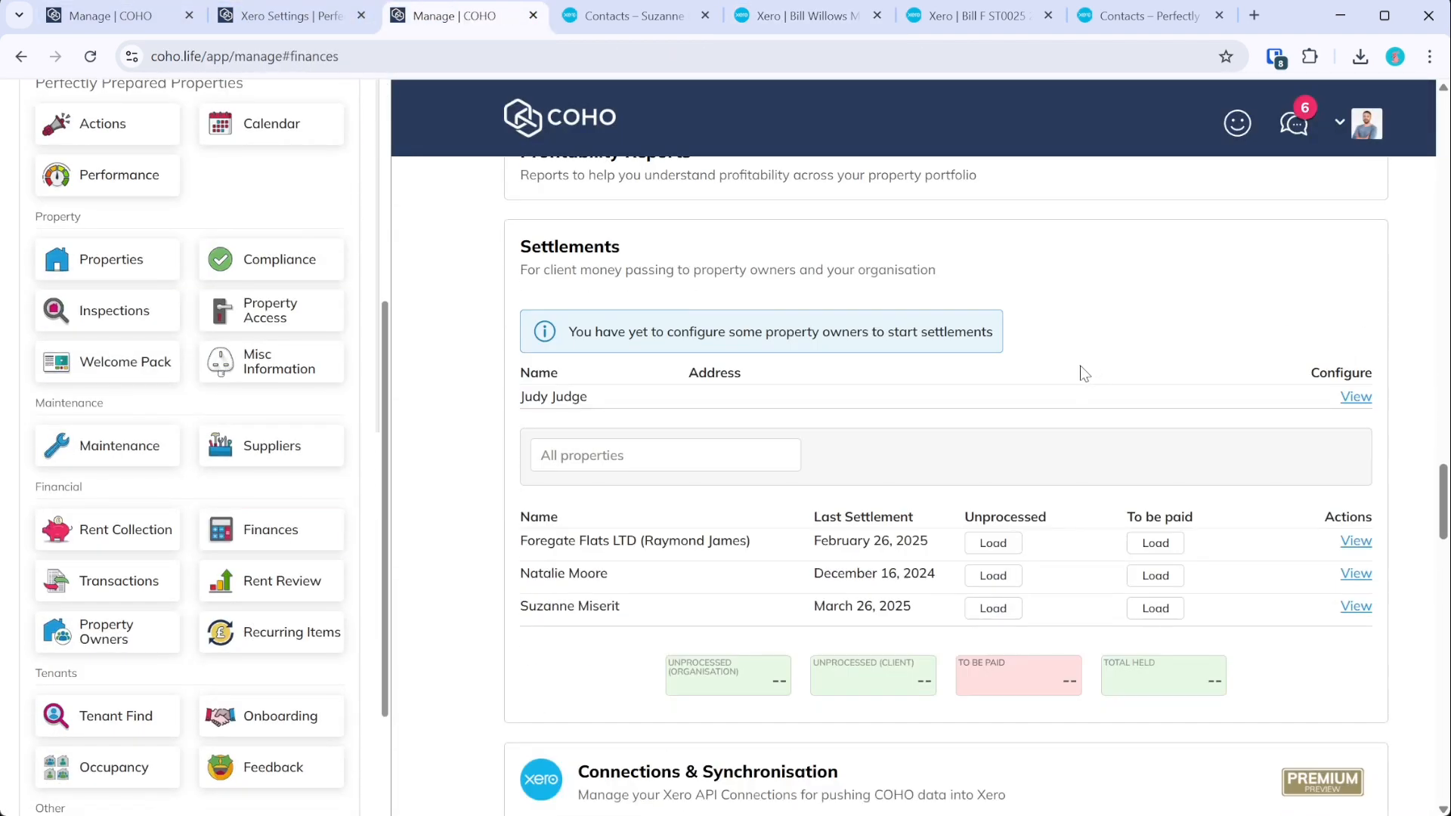
pyautogui.click(1354, 602)
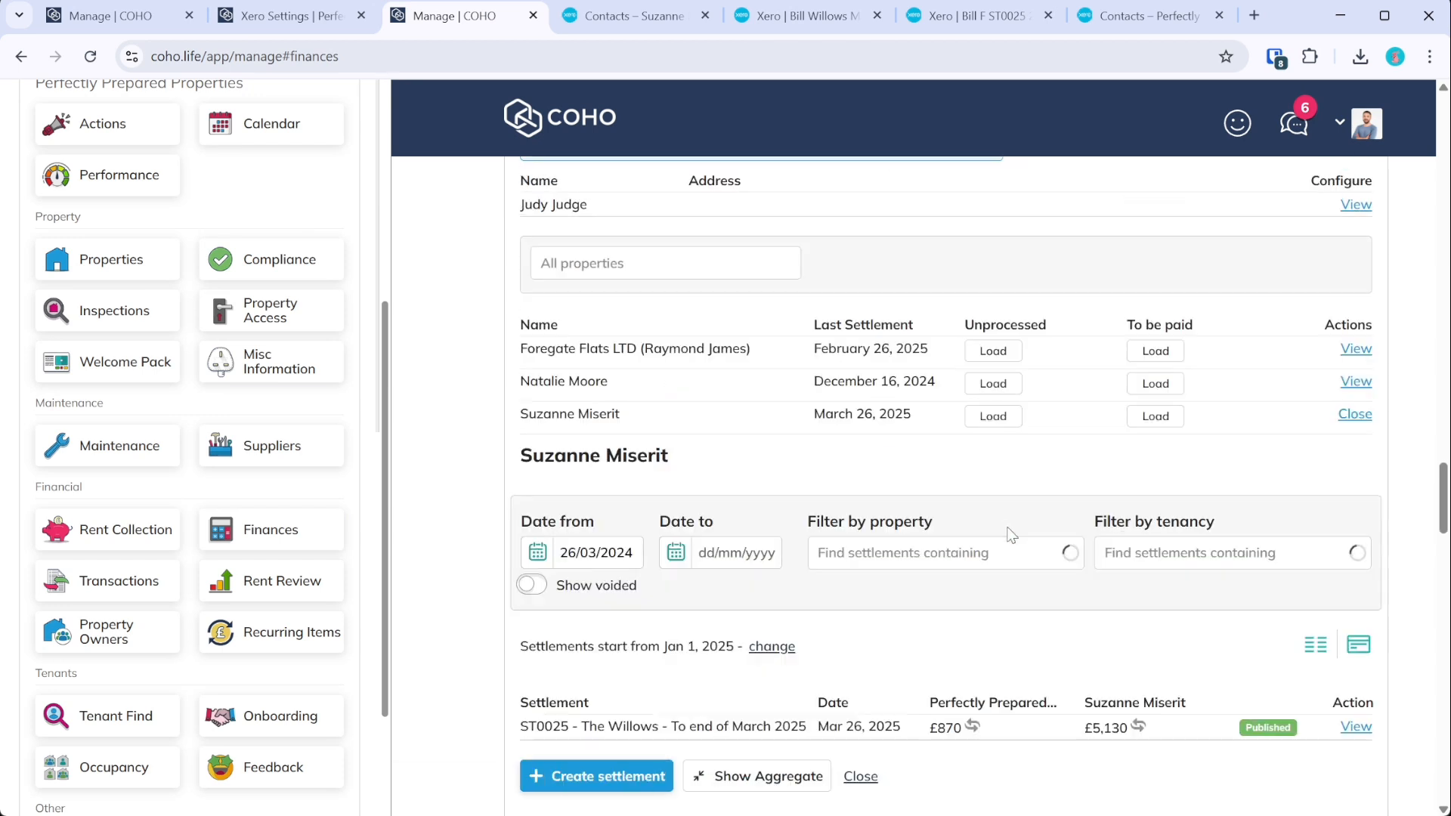
pyautogui.scroll(-2, 1093, 426)
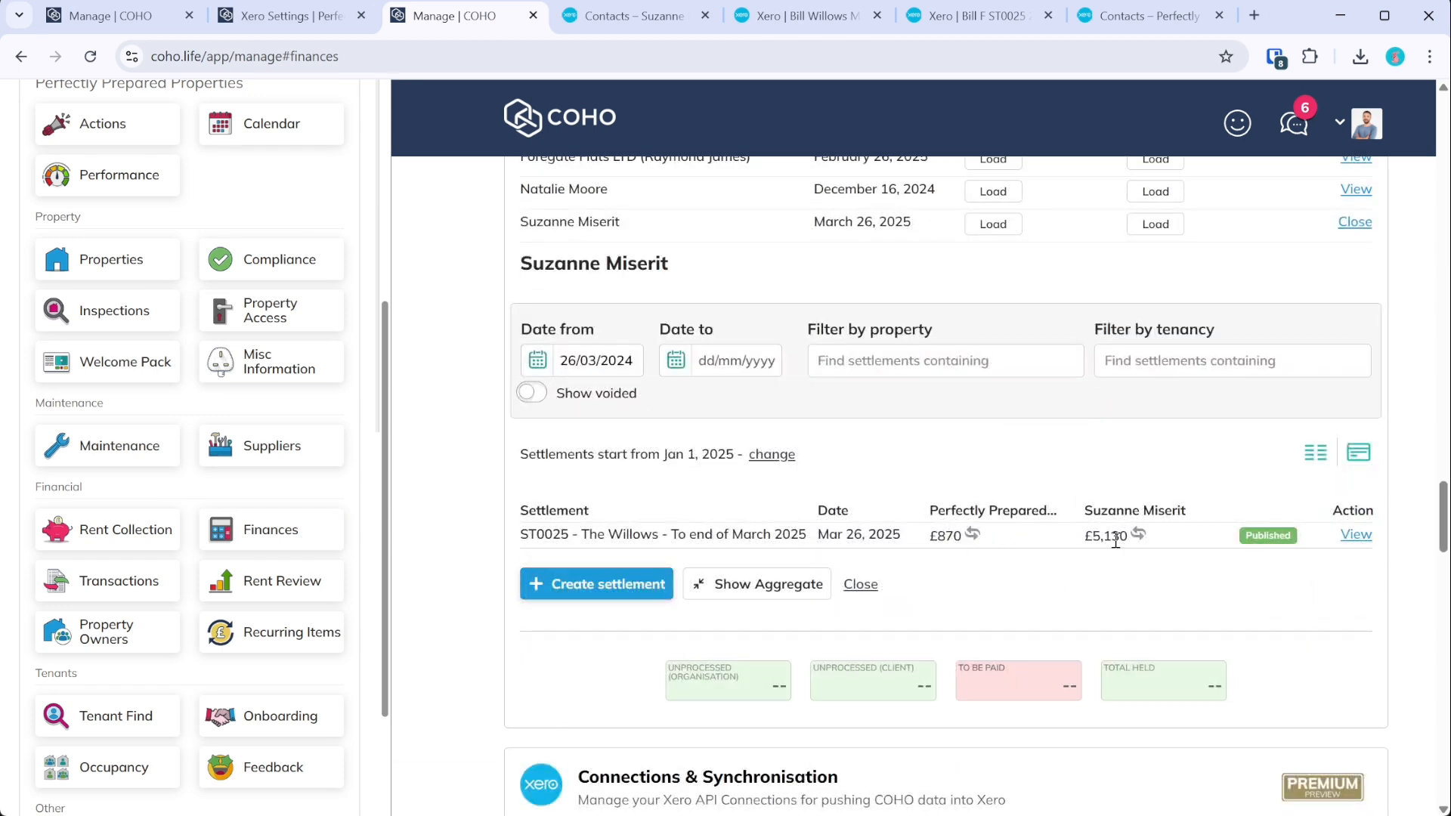
pyautogui.click(1355, 535)
pyautogui.scroll(-2, 1185, 567)
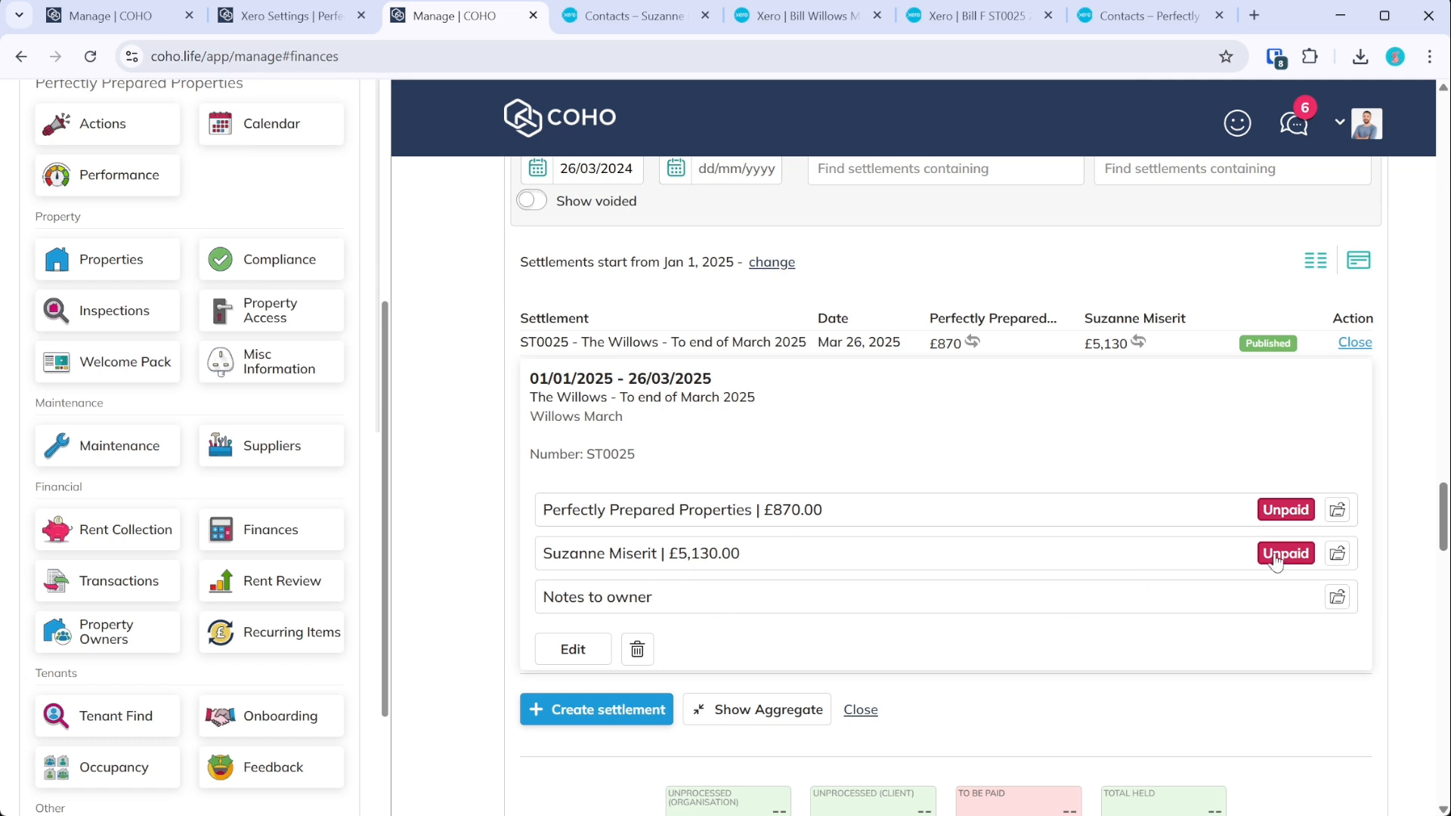
# - Show the fee breakdowns for the £5,130.00 owner payment and £870.00 agency payment
pyautogui.click(1337, 553)
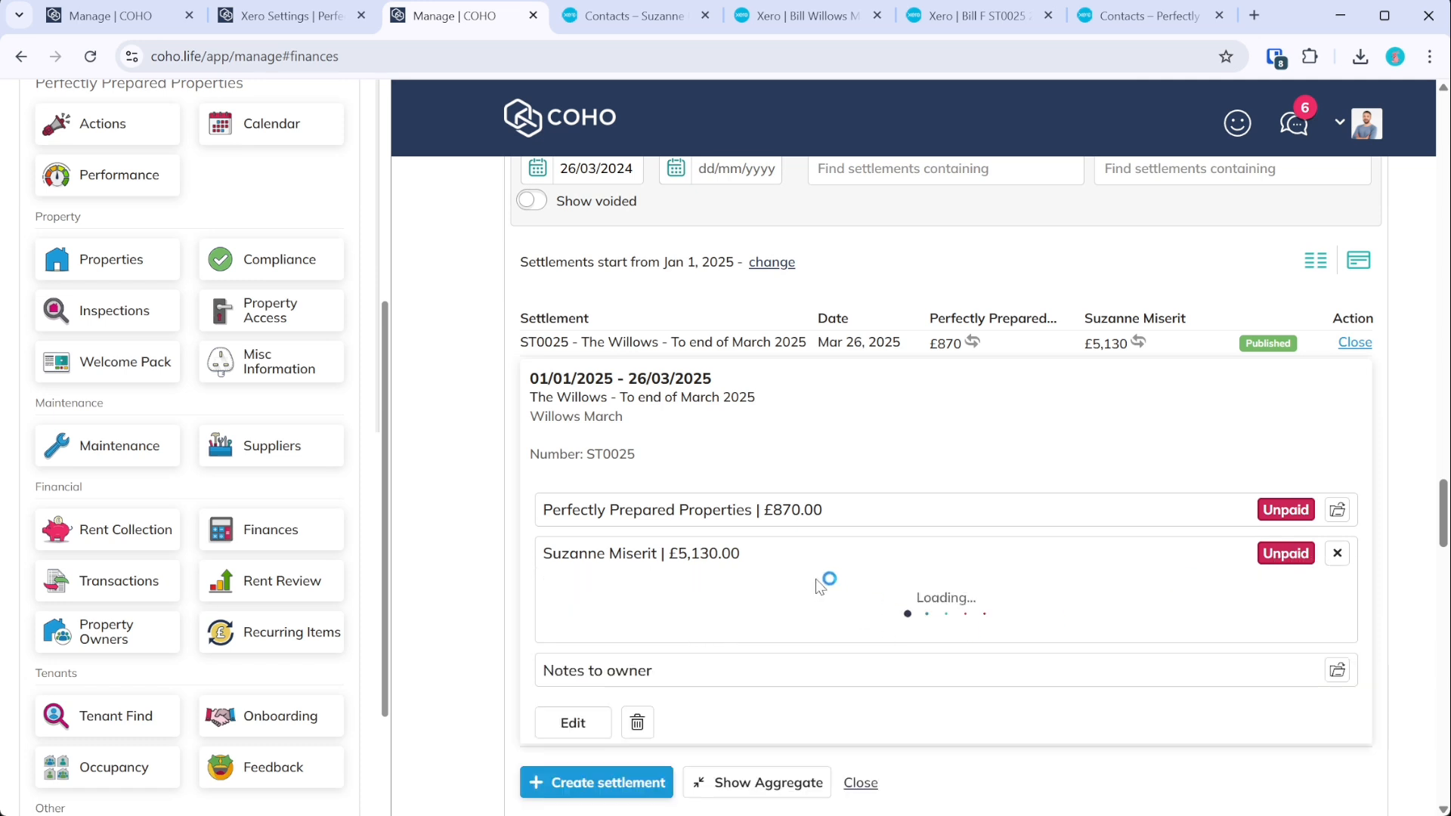
pyautogui.scroll(-2, 826, 584)
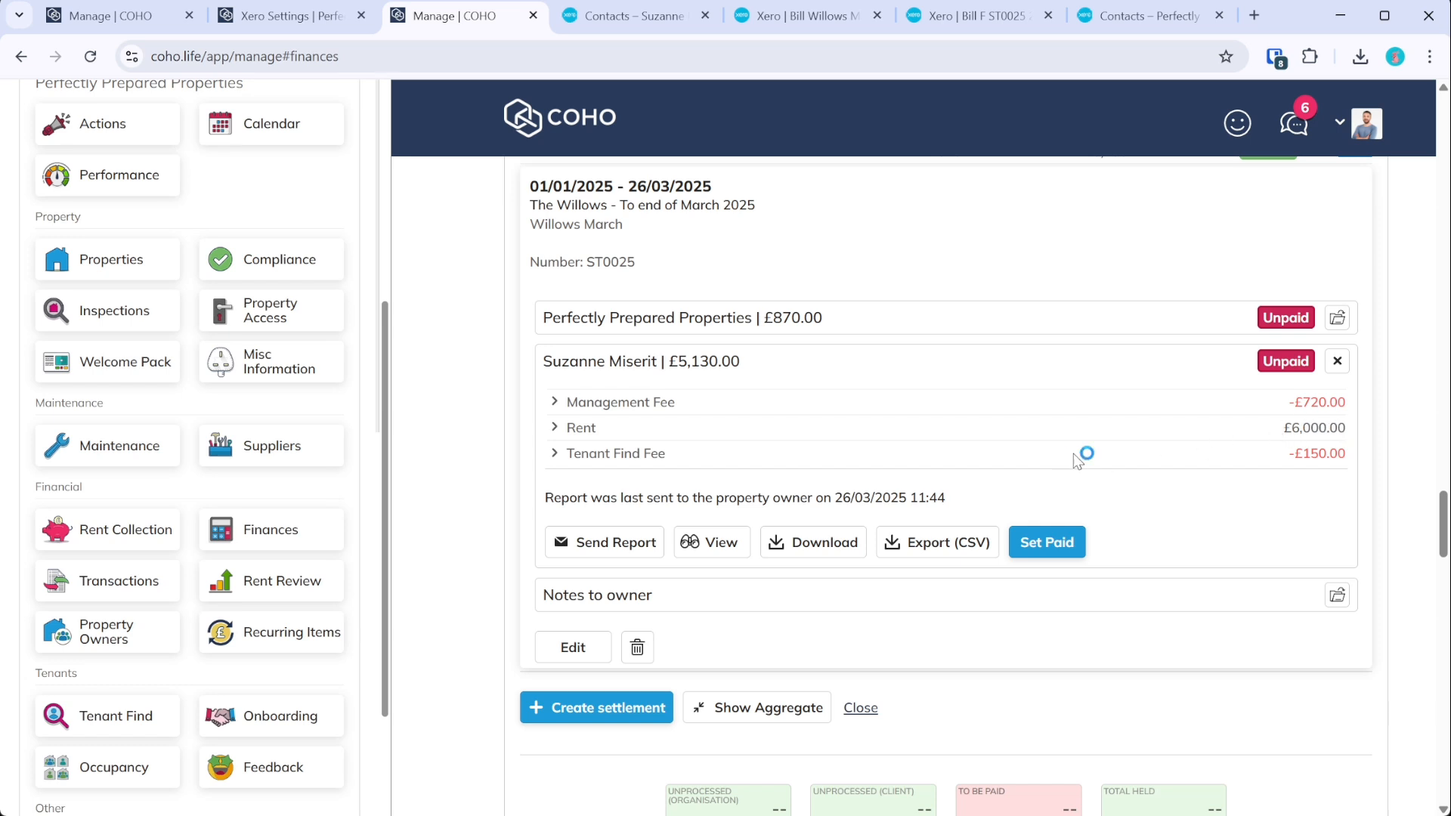
pyautogui.click(1338, 318)
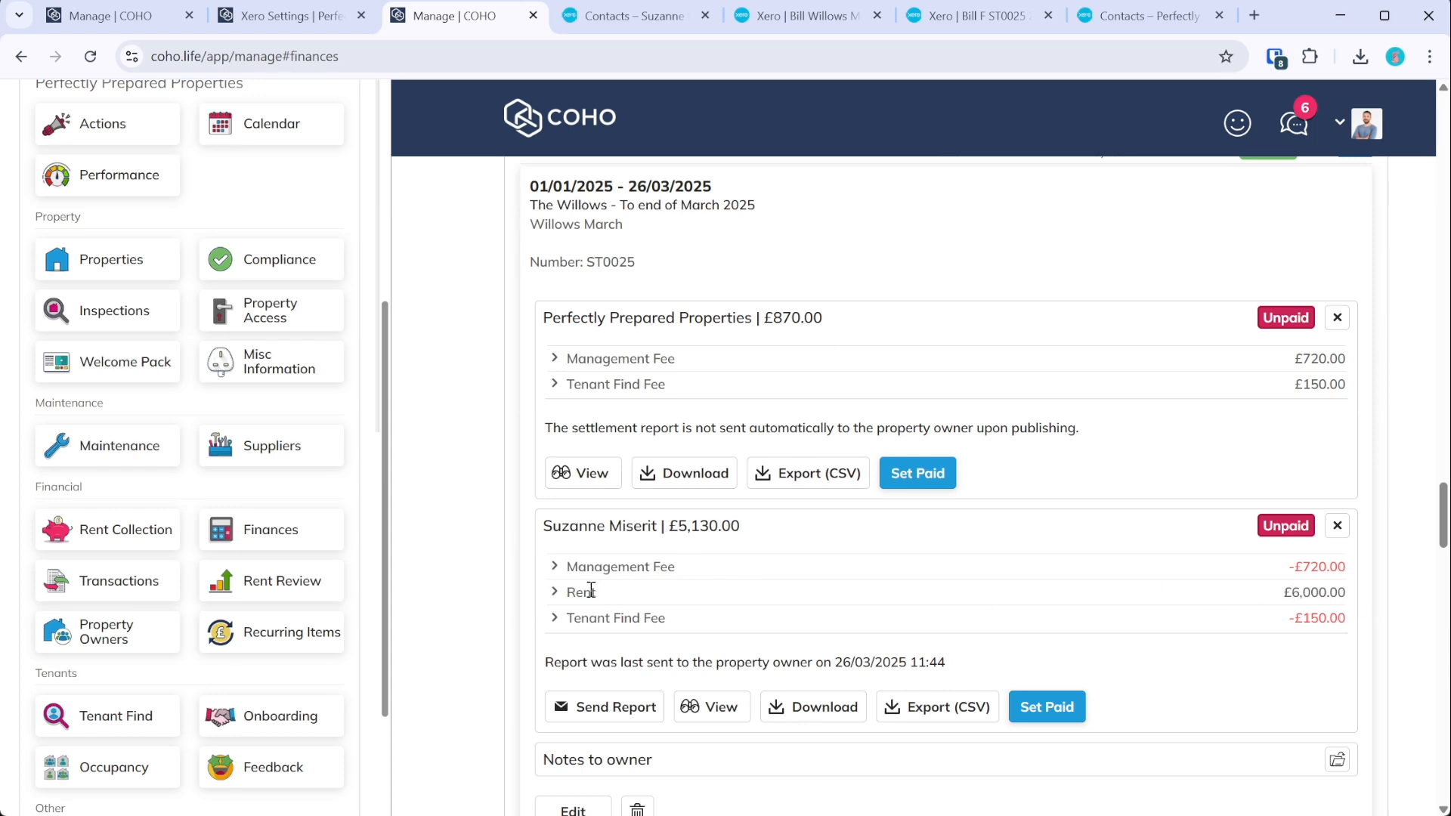
pyautogui.click(1004, 14)
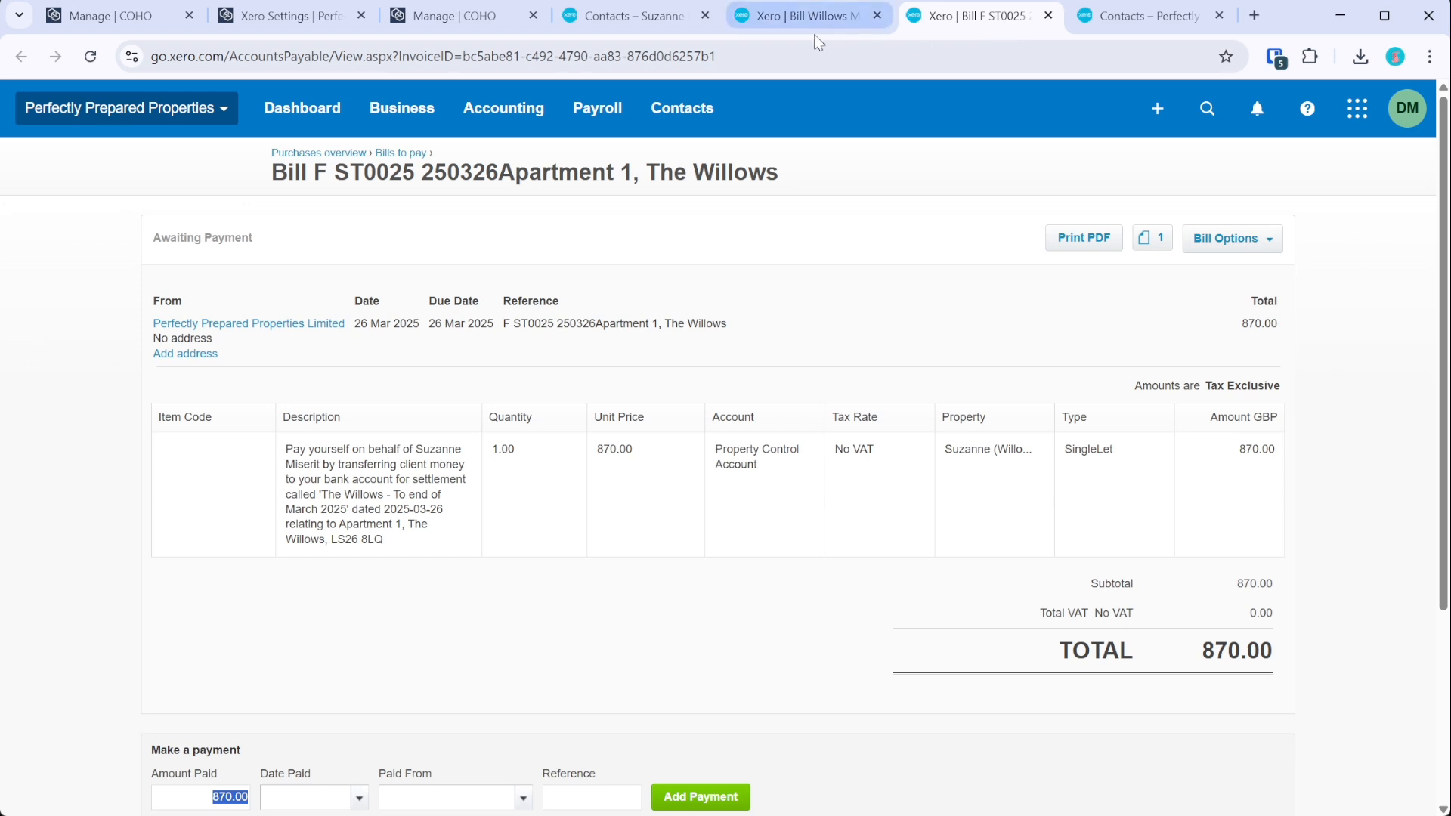
# - Open invoice INV-0144 and review its three 200.00 management fees and 125.00 tenant find fee
pyautogui.click(825, 17)
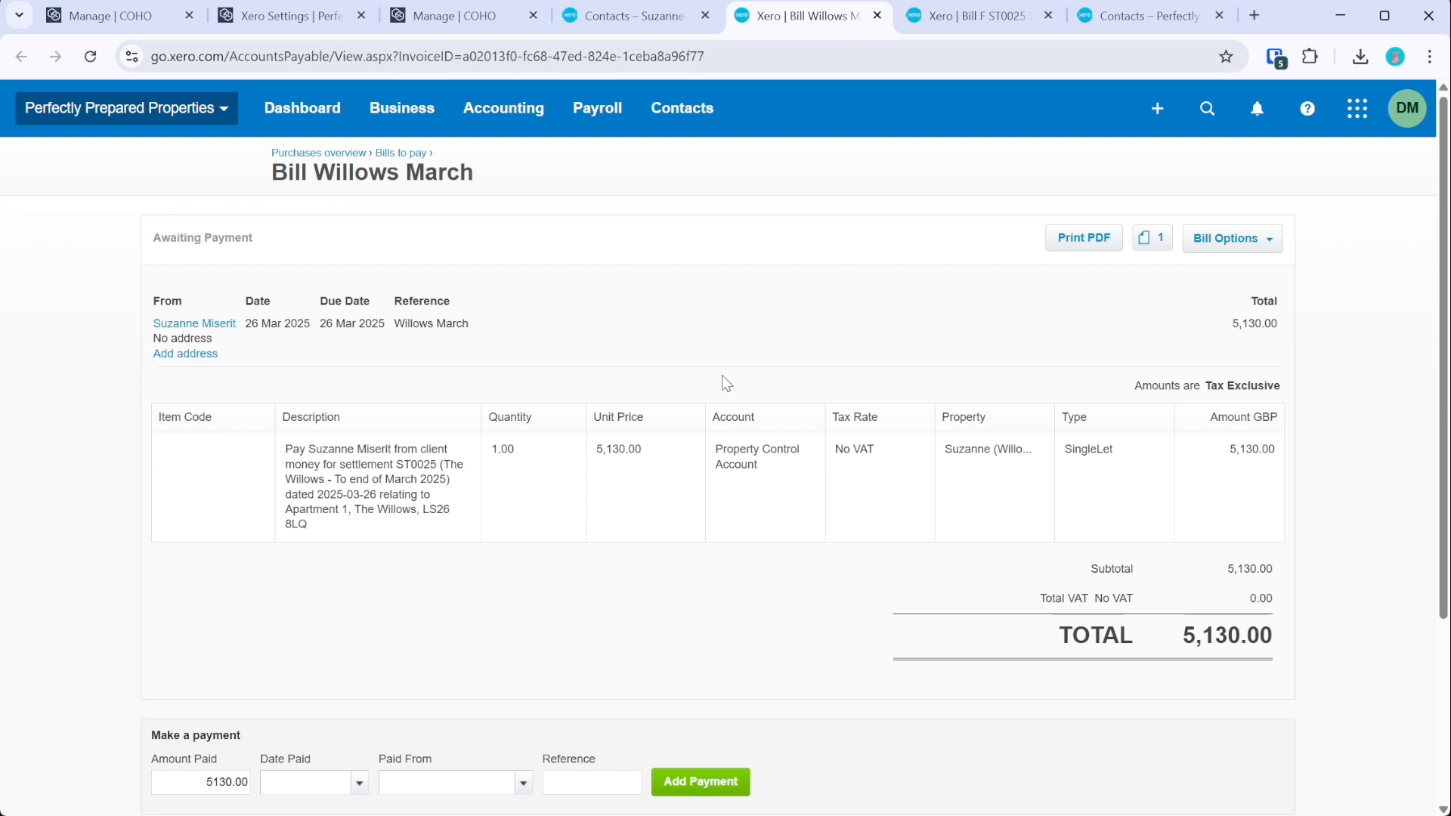
pyautogui.click(623, 17)
pyautogui.click(345, 662)
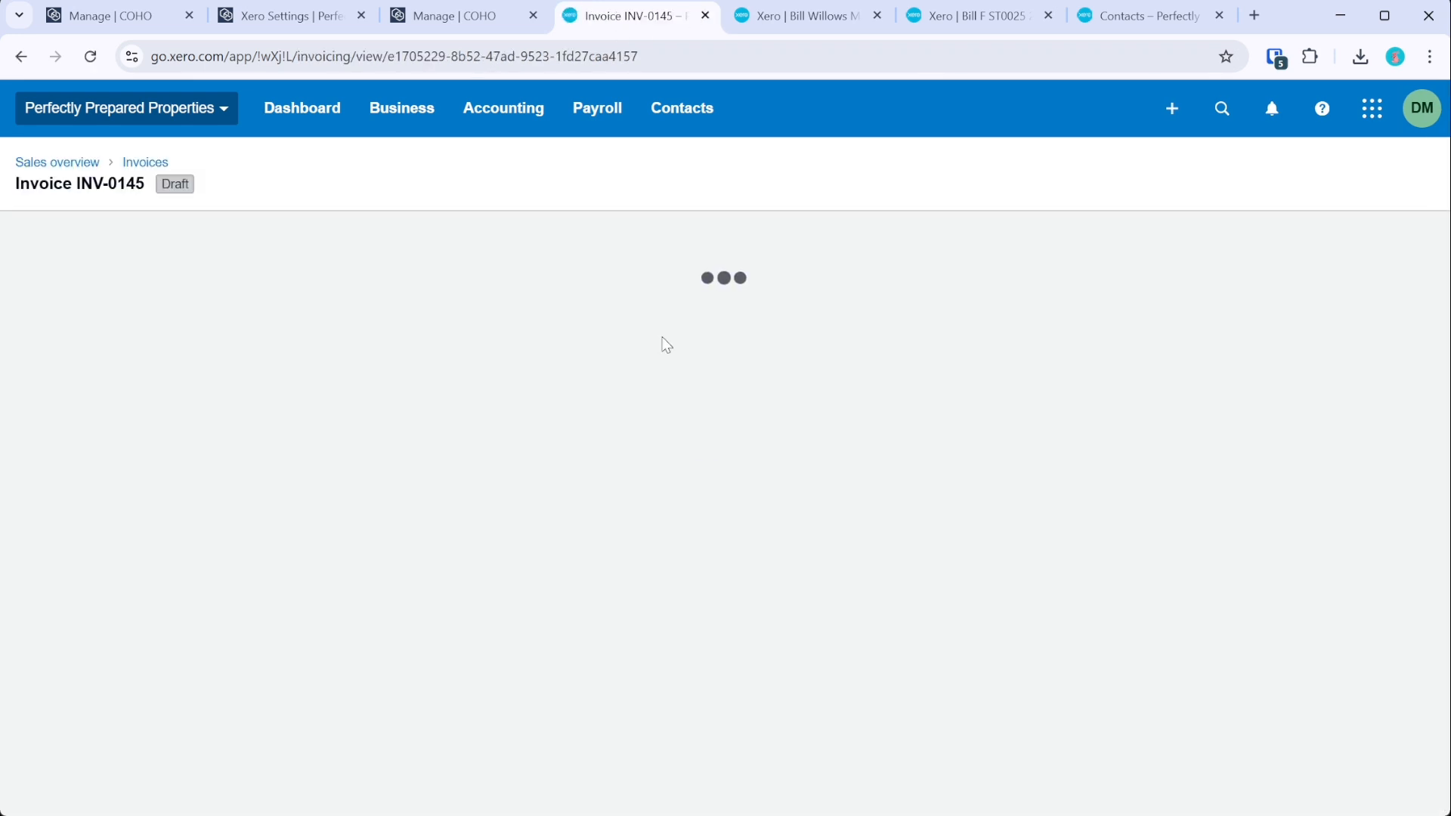
pyautogui.scroll(-3, 718, 359)
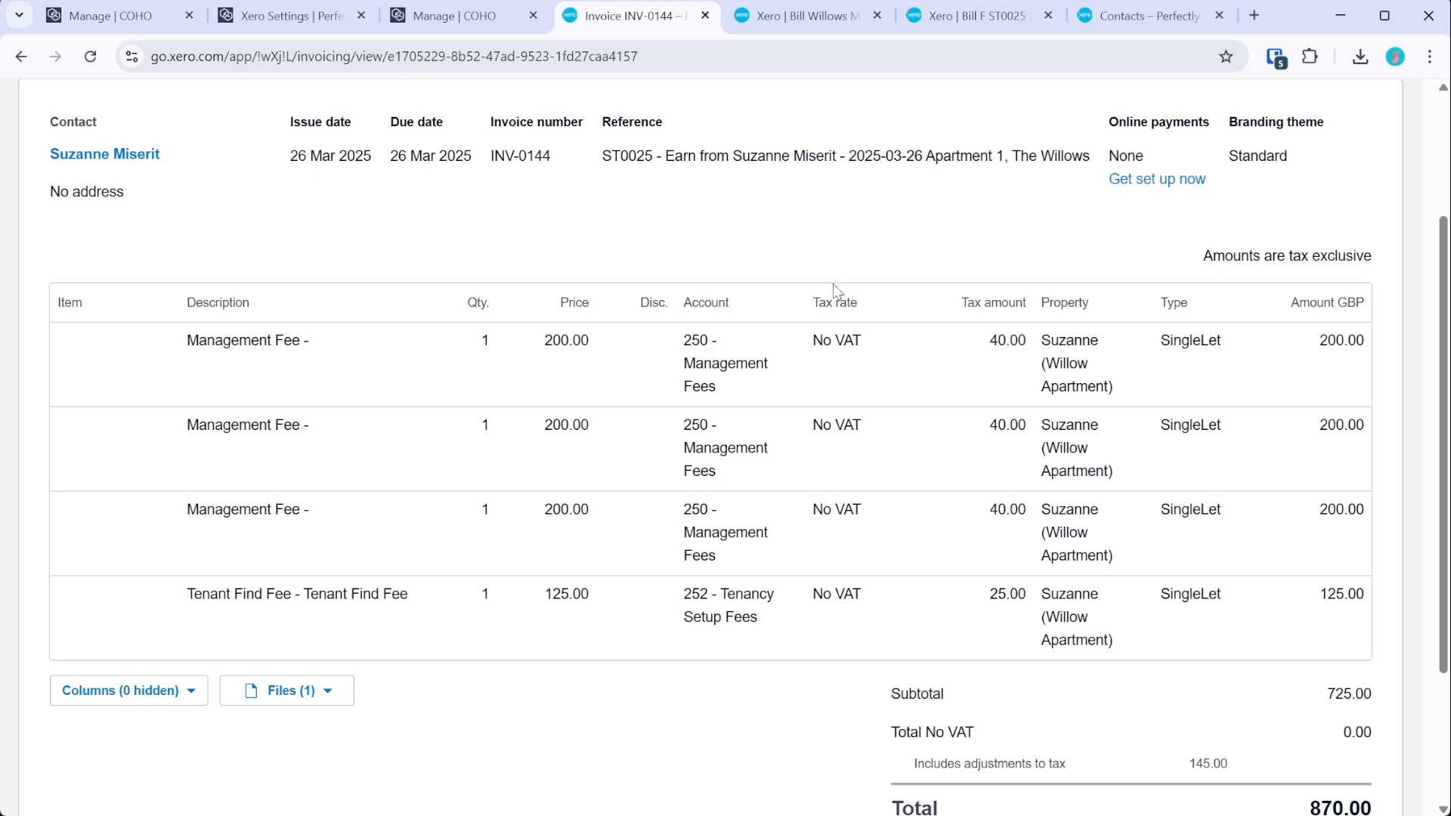
pyautogui.scroll(-3, 869, 340)
pyautogui.scroll(3, 1331, 624)
pyautogui.click(249, 19)
# - Search the Suppliers & Settlements account mappings for 'Tenancy set' to find Tenant Find Fee
pyautogui.click(74, 648)
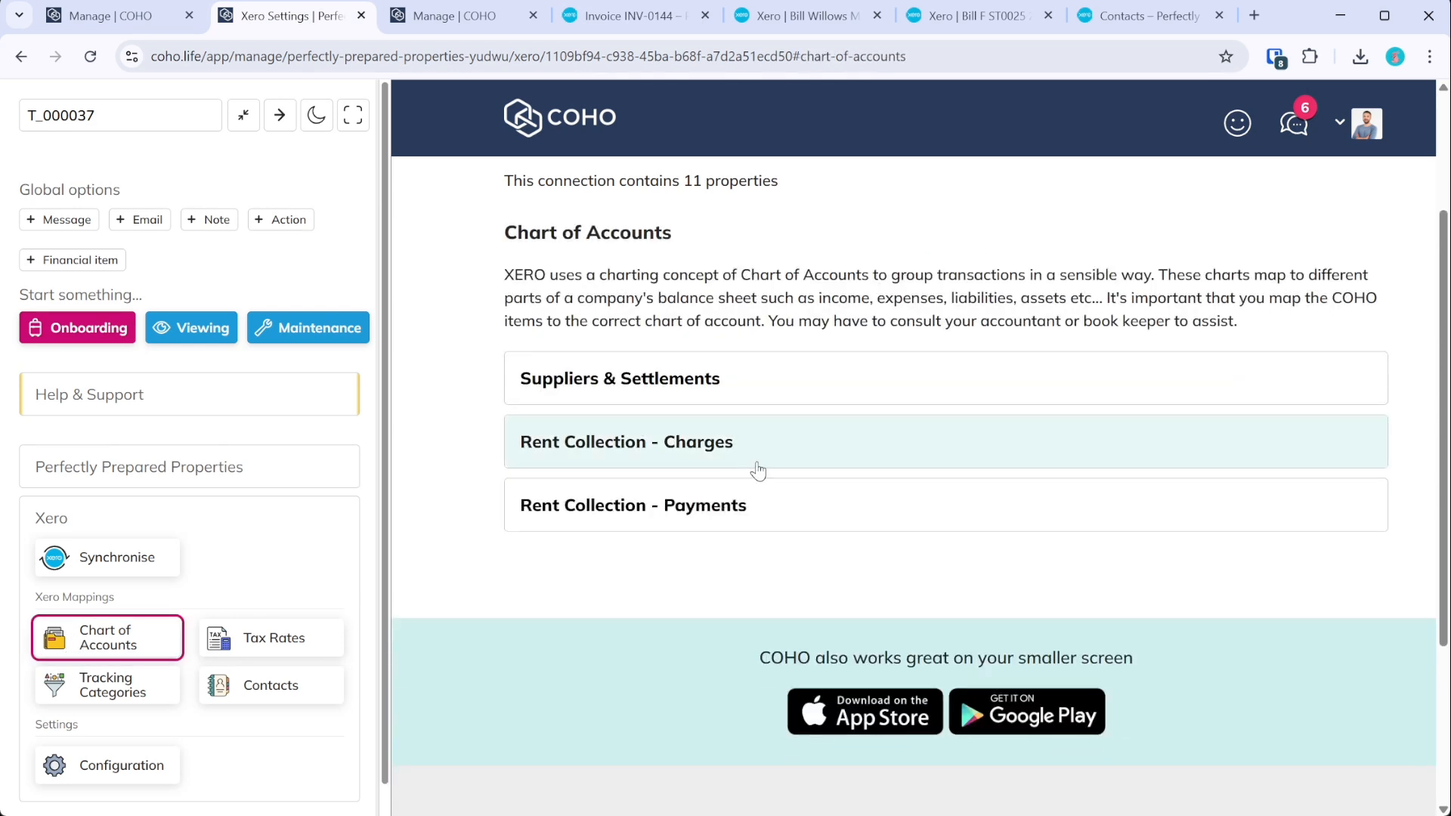
pyautogui.click(706, 382)
pyautogui.scroll(-3, 792, 314)
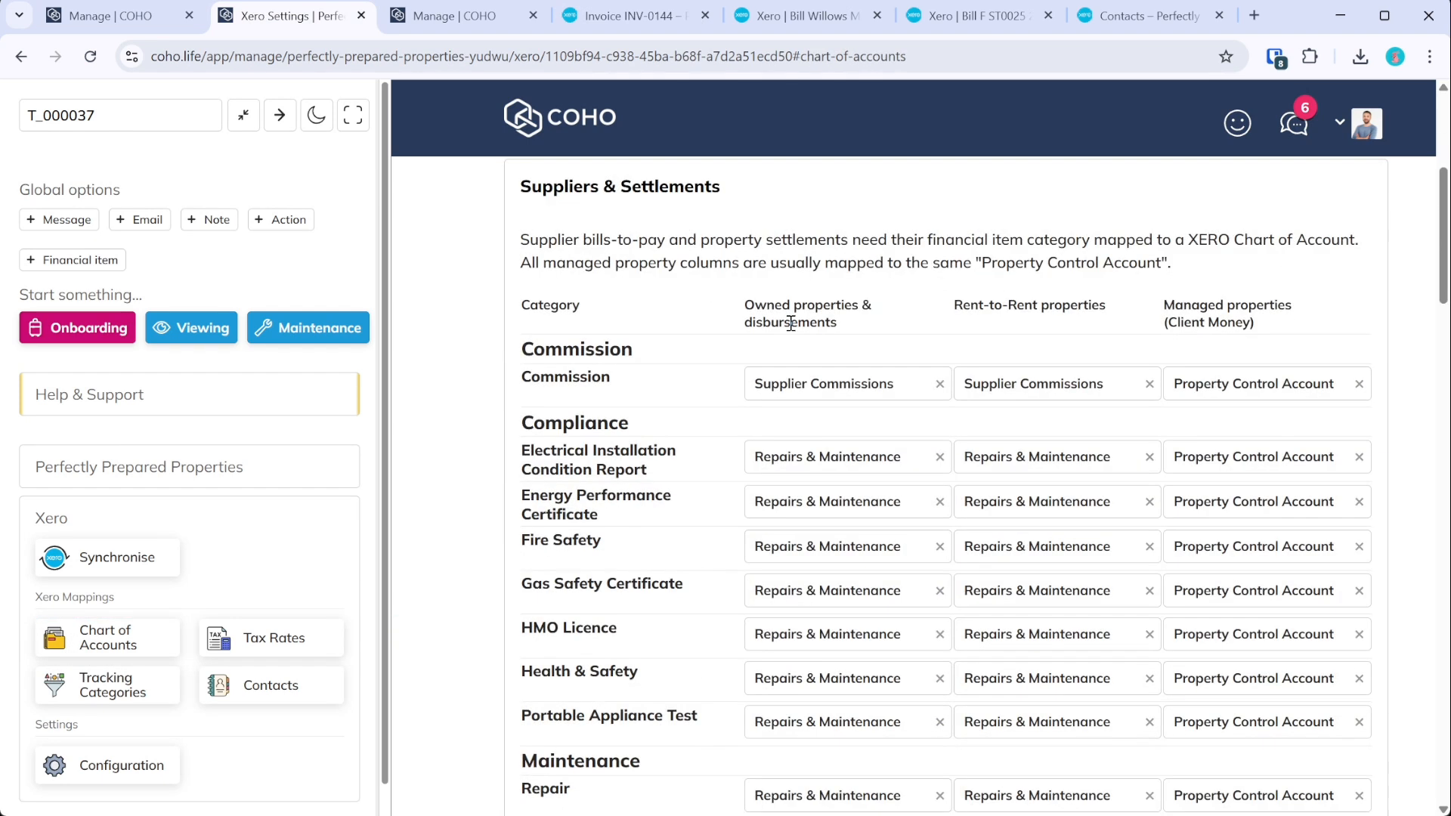
pyautogui.hotkey('ctrl', 'f')
pyautogui.write('Tenancy set')
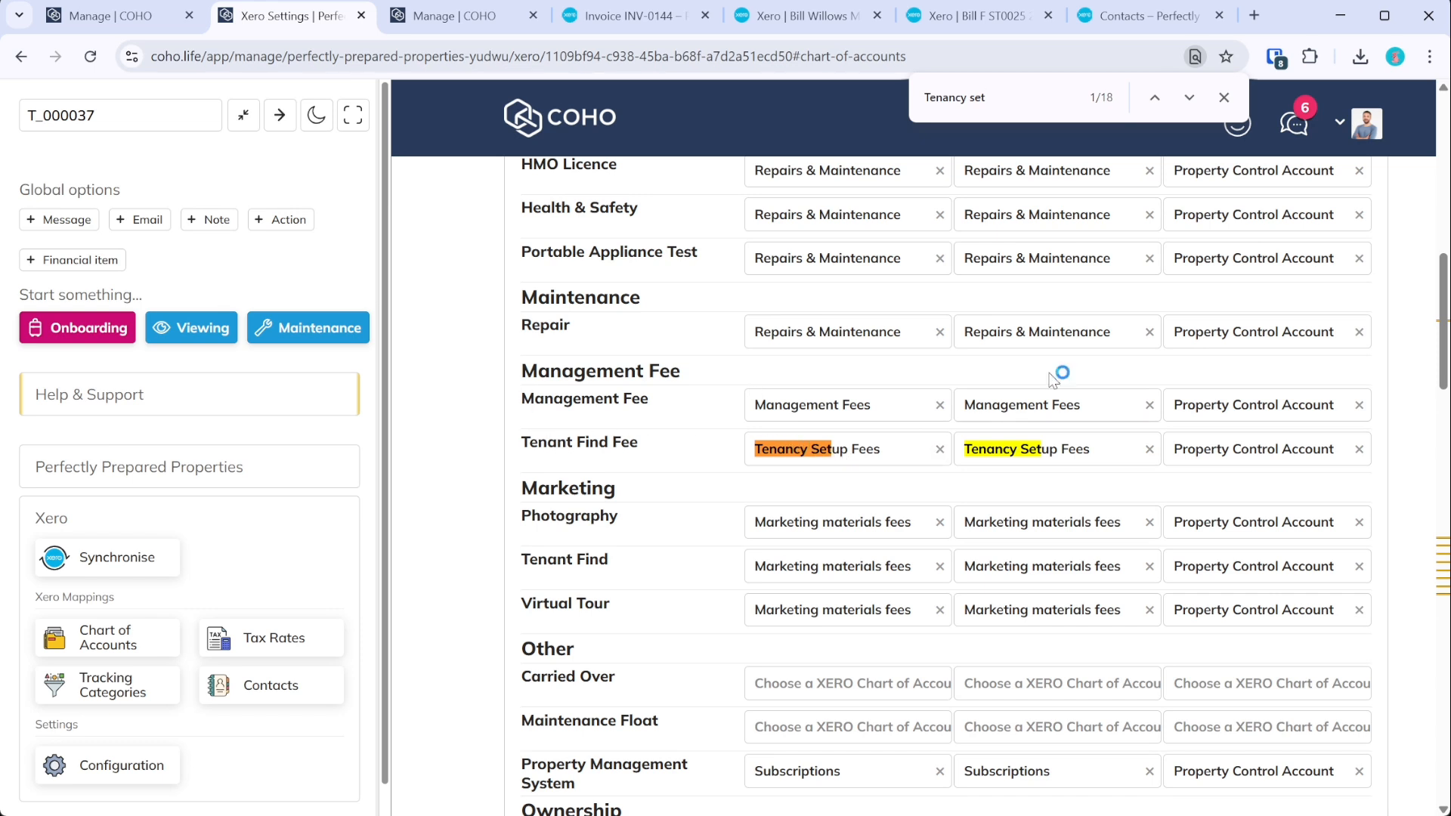
pyautogui.click(1224, 99)
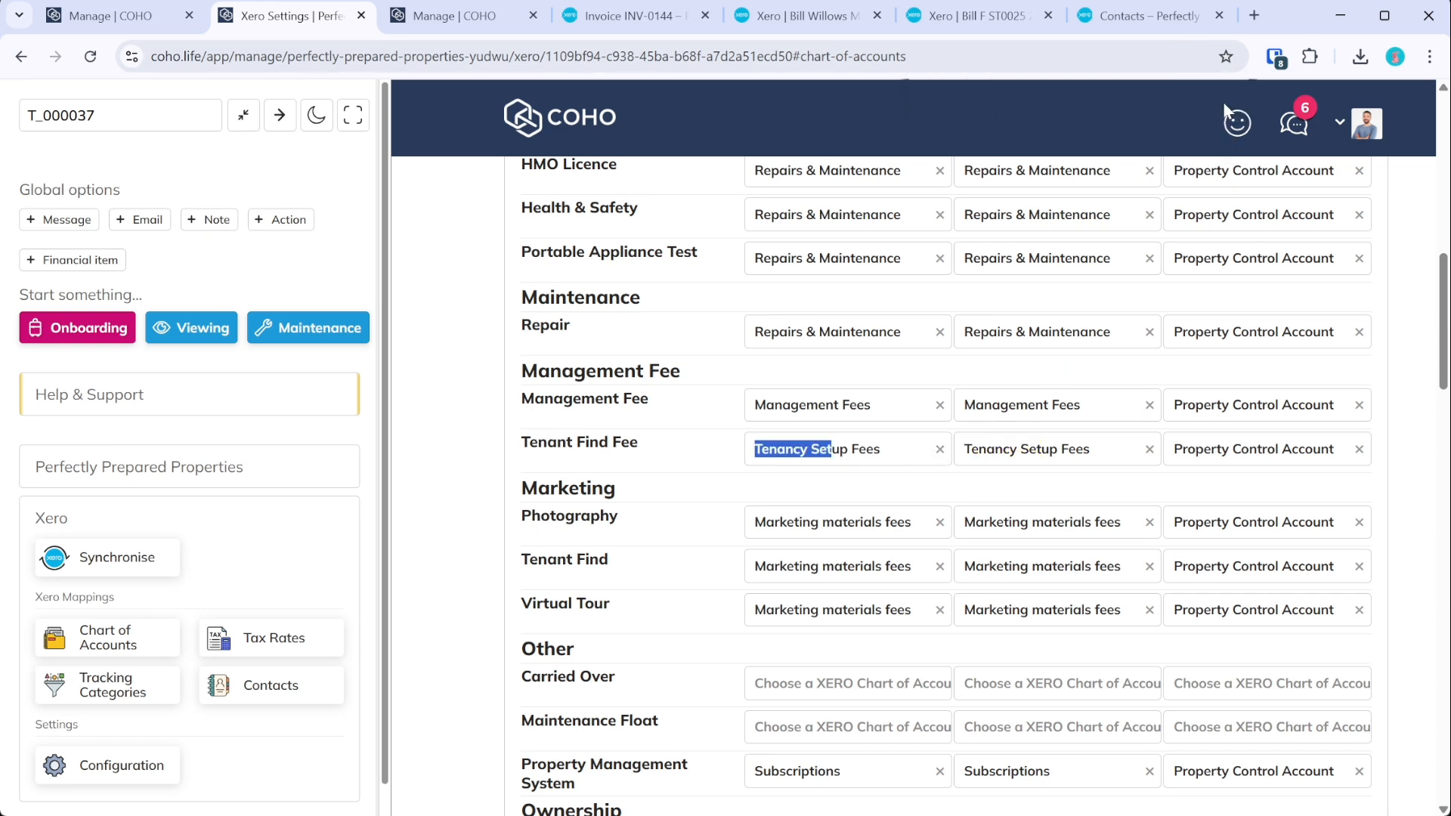
# - Compare the mapping against invoice INV-0144, then bring up the owner and organisation settlement sync
pyautogui.click(592, 17)
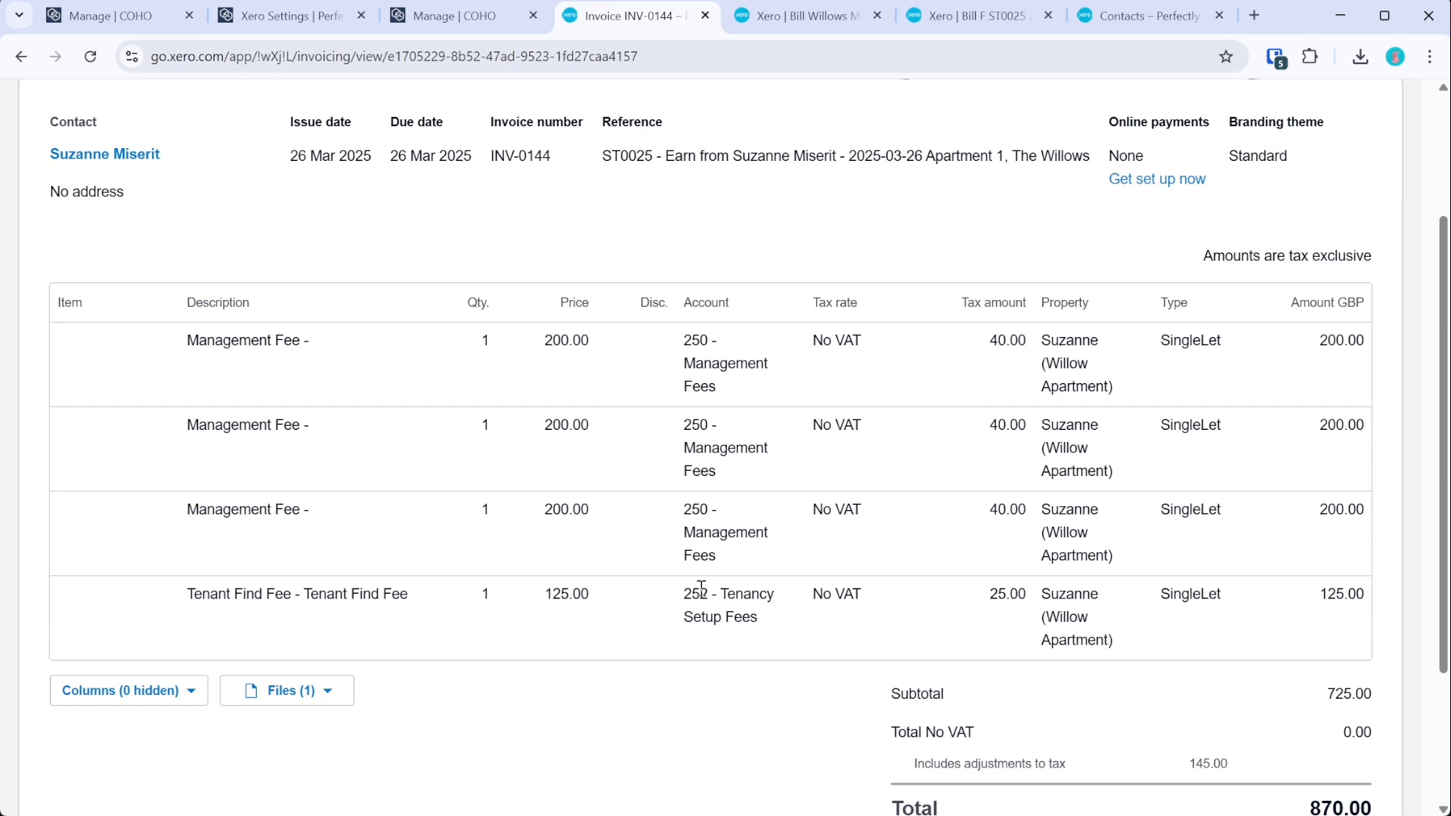
pyautogui.click(470, 24)
pyautogui.click(287, 20)
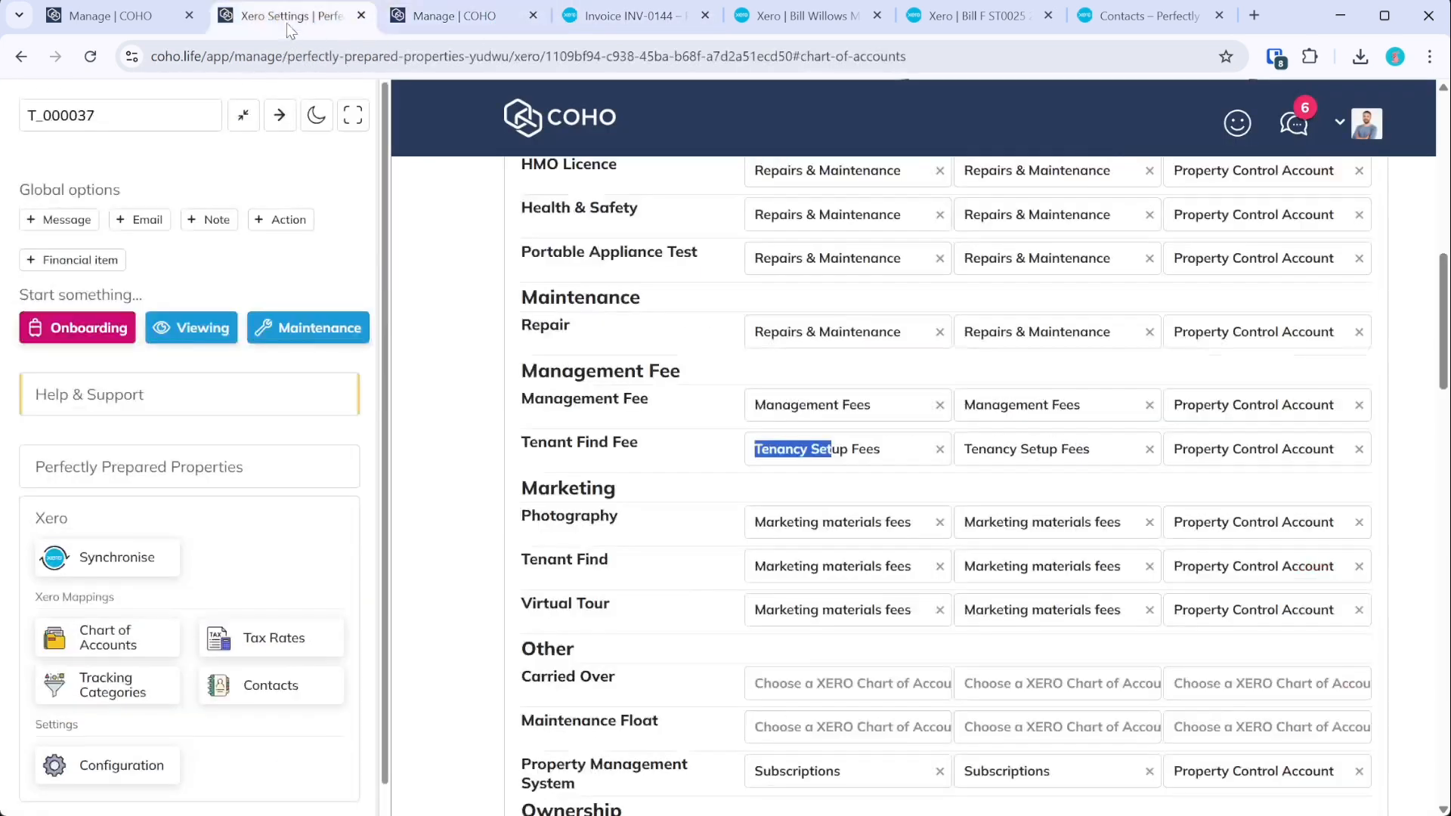
pyautogui.click(79, 21)
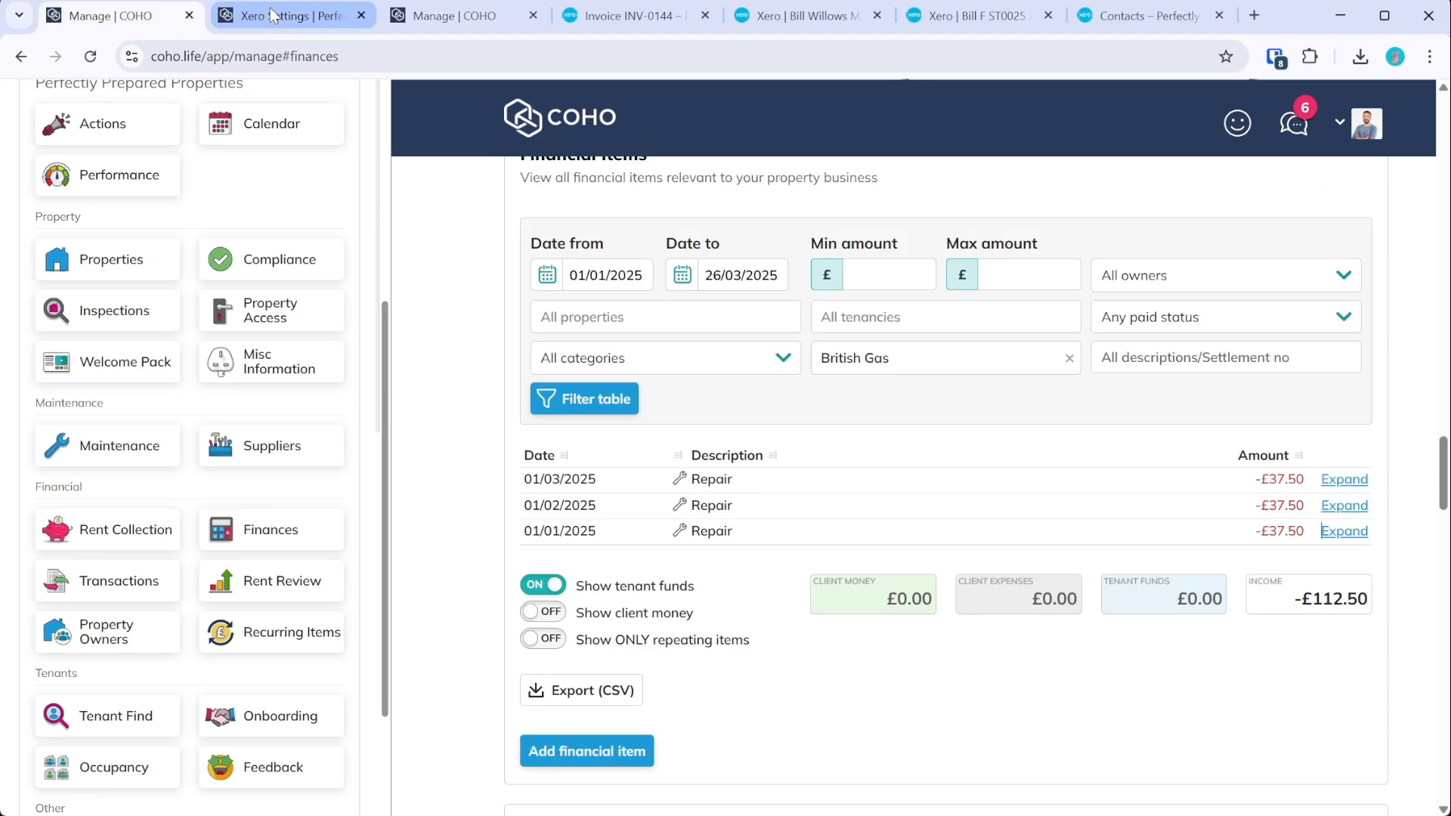
pyautogui.click(278, 16)
pyautogui.scroll(-5, 657, 327)
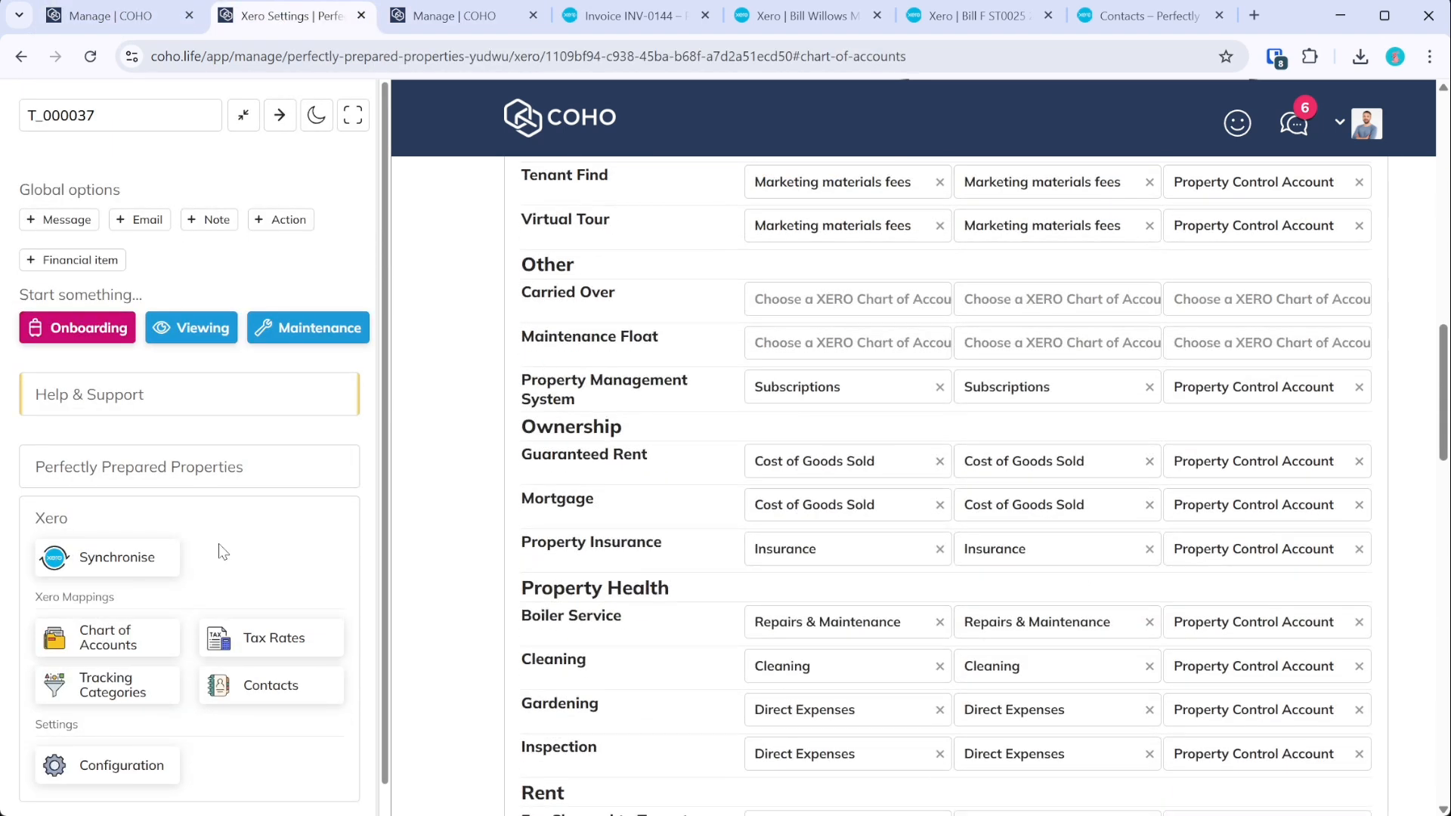
pyautogui.click(144, 556)
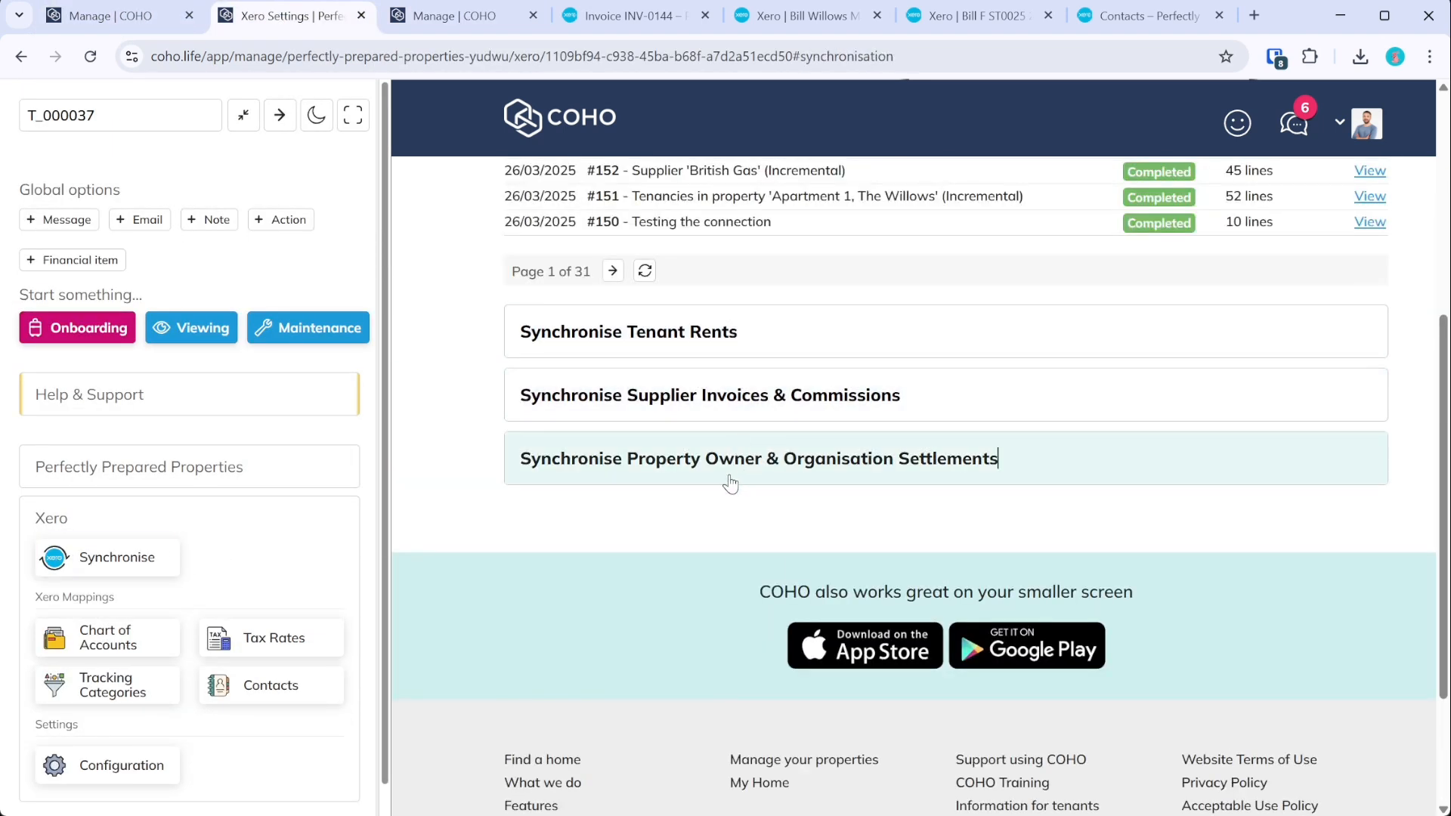
pyautogui.click(727, 476)
# - Remove settlement ST0025's data from Xero via the specific-settlement option
pyautogui.click(675, 260)
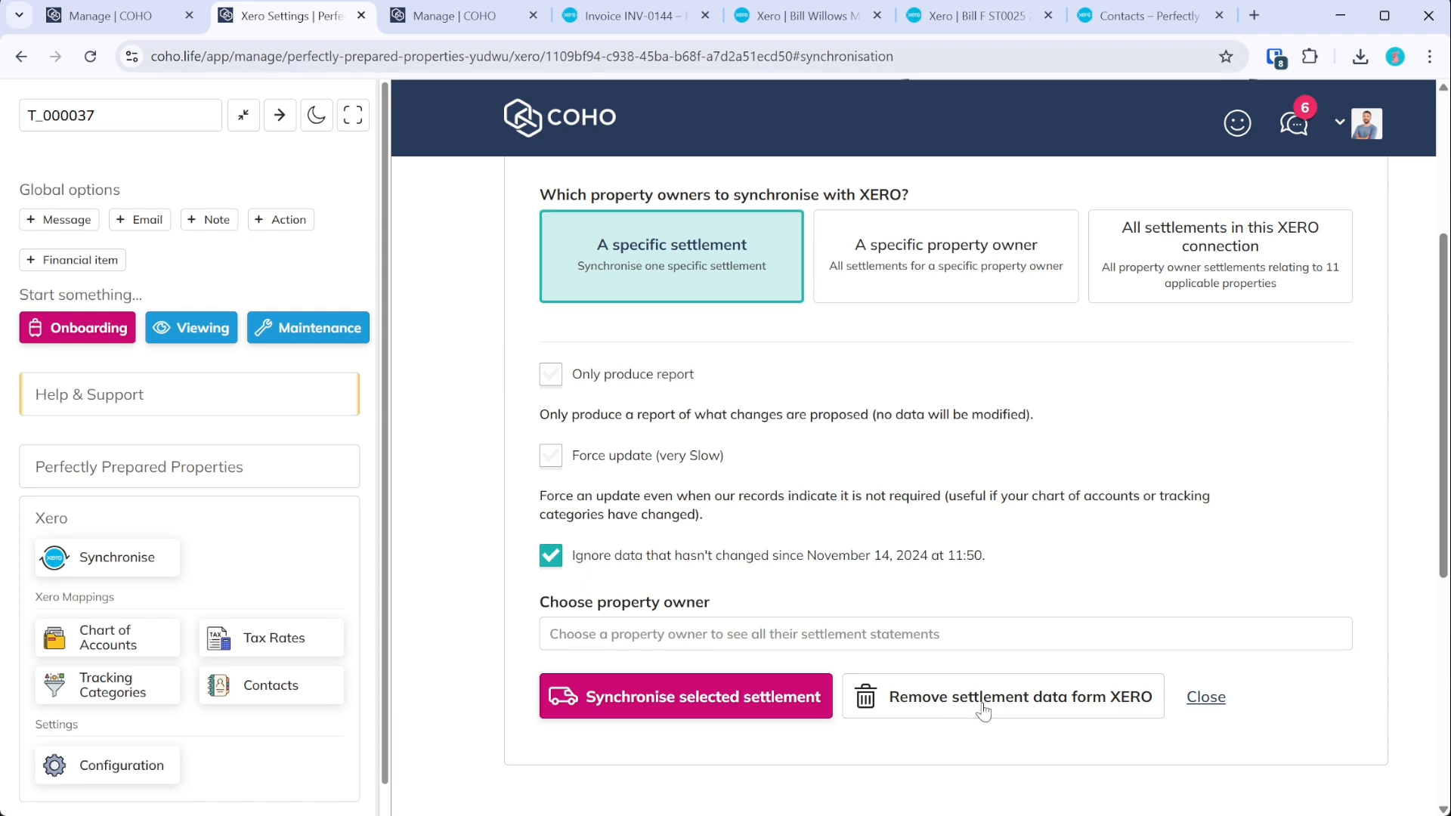
pyautogui.click(512, 523)
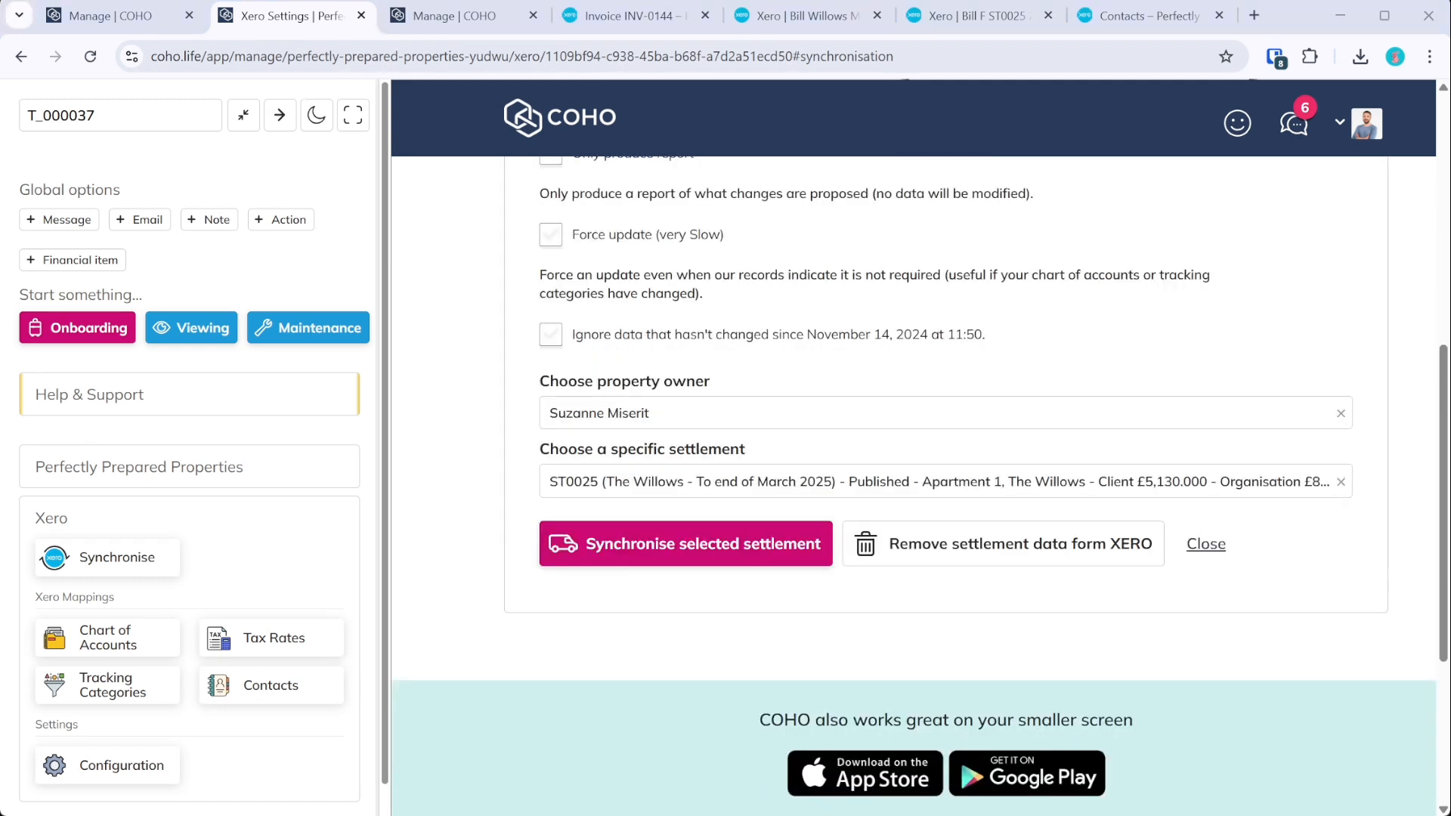
pyautogui.click(999, 528)
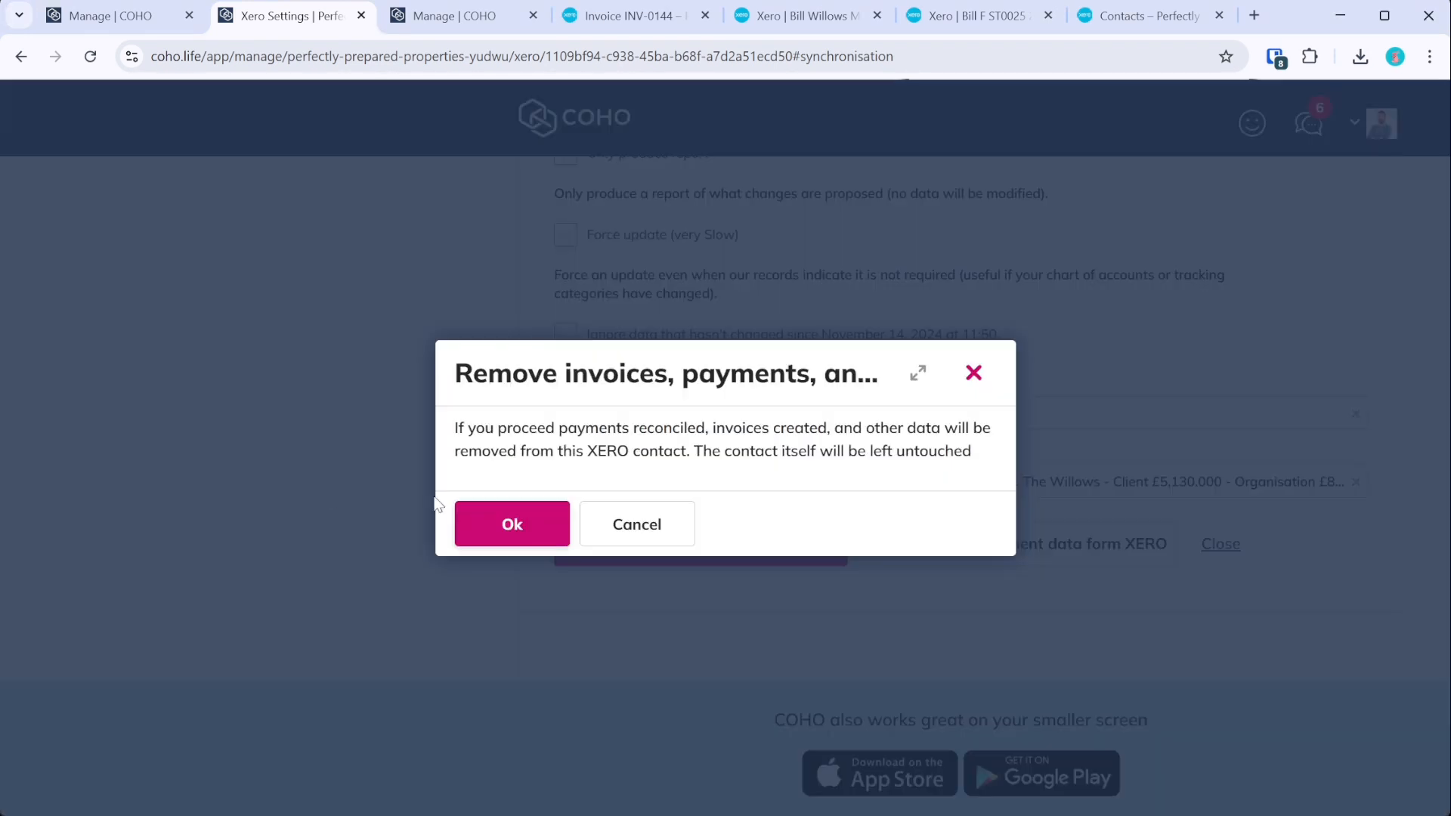
pyautogui.click(509, 521)
# - Review the #155 removal log showing ST0025's three invoices deleted
pyautogui.scroll(5, 833, 564)
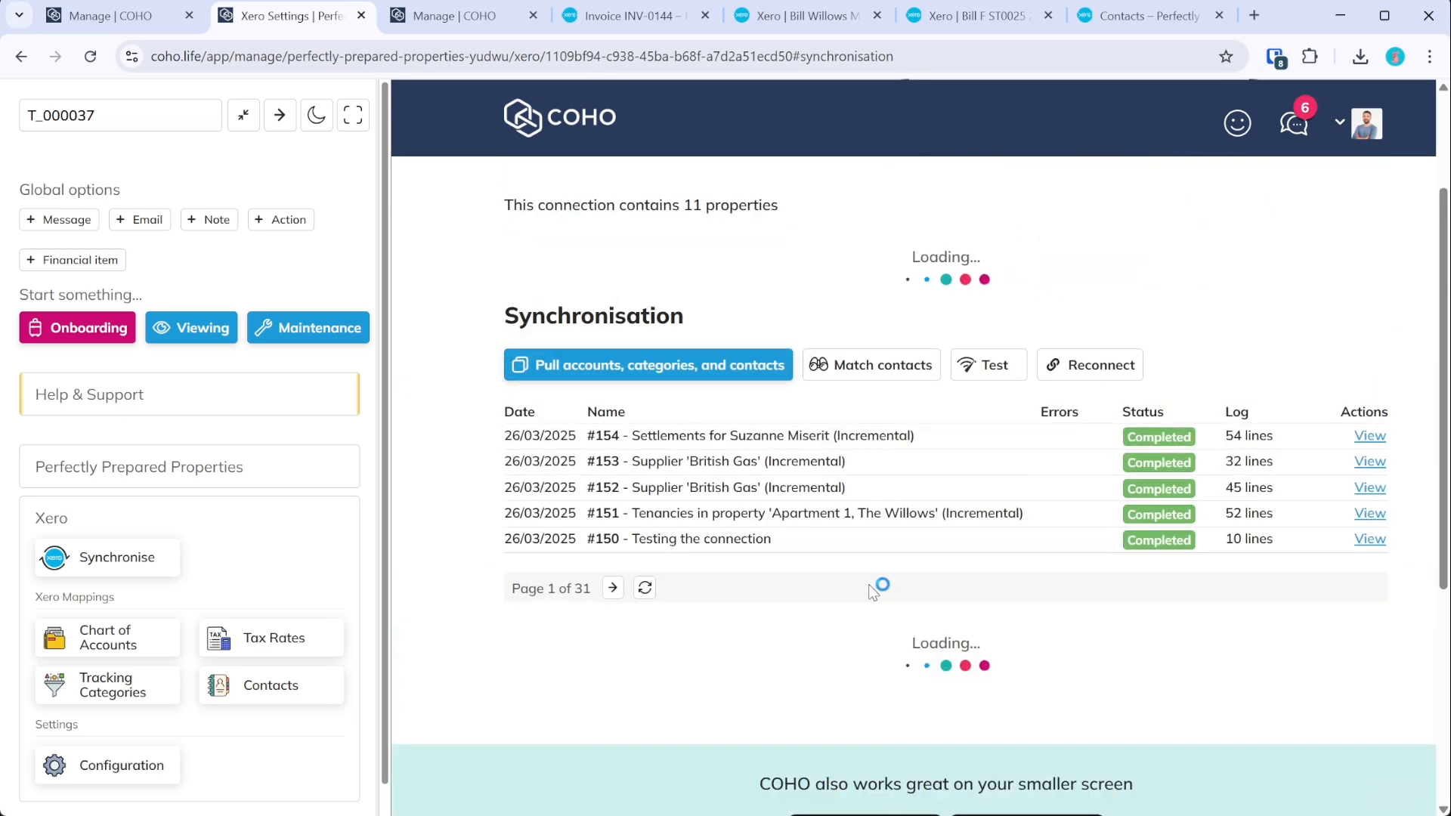
pyautogui.scroll(-3, 867, 583)
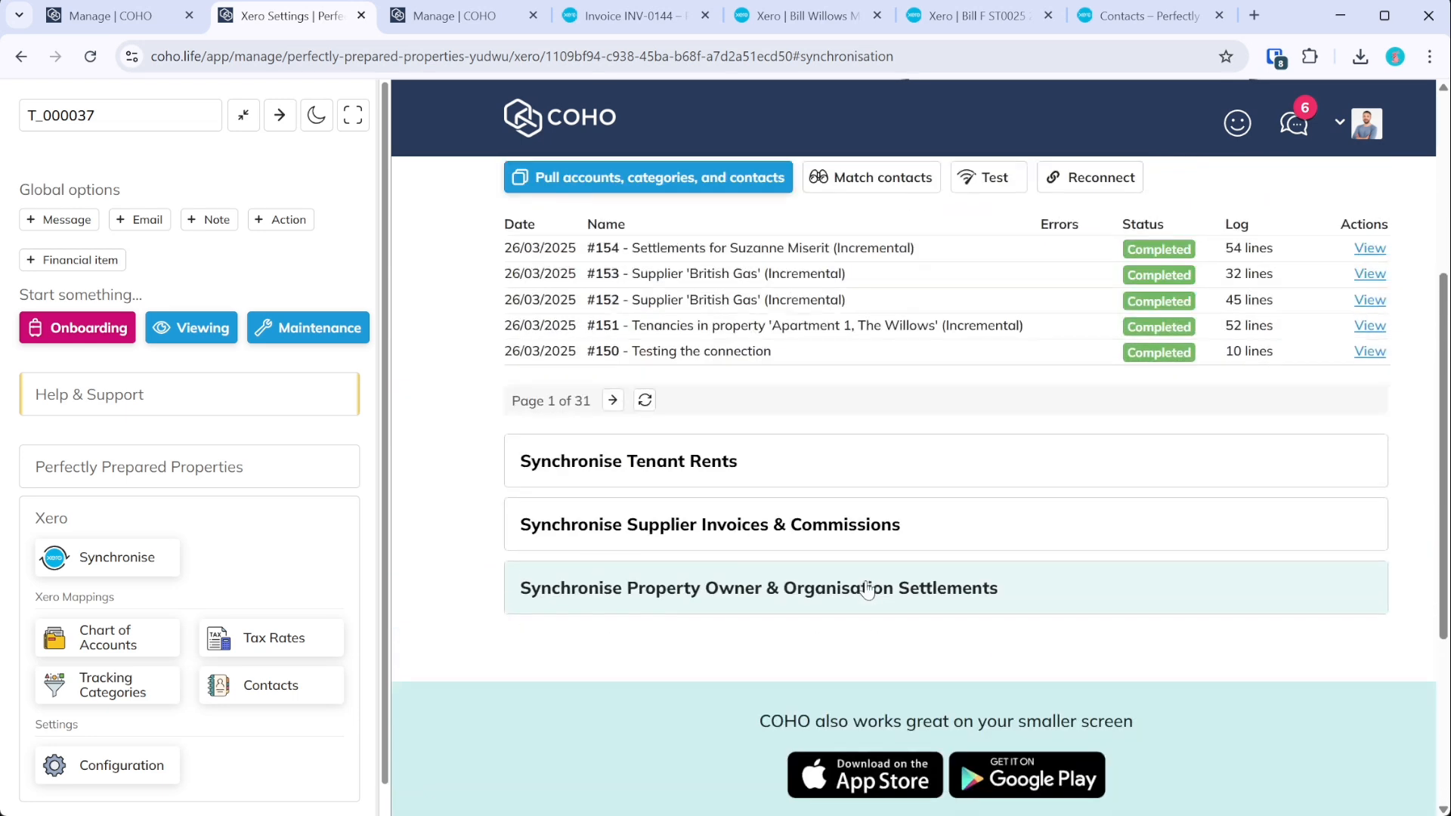
pyautogui.scroll(3, 854, 562)
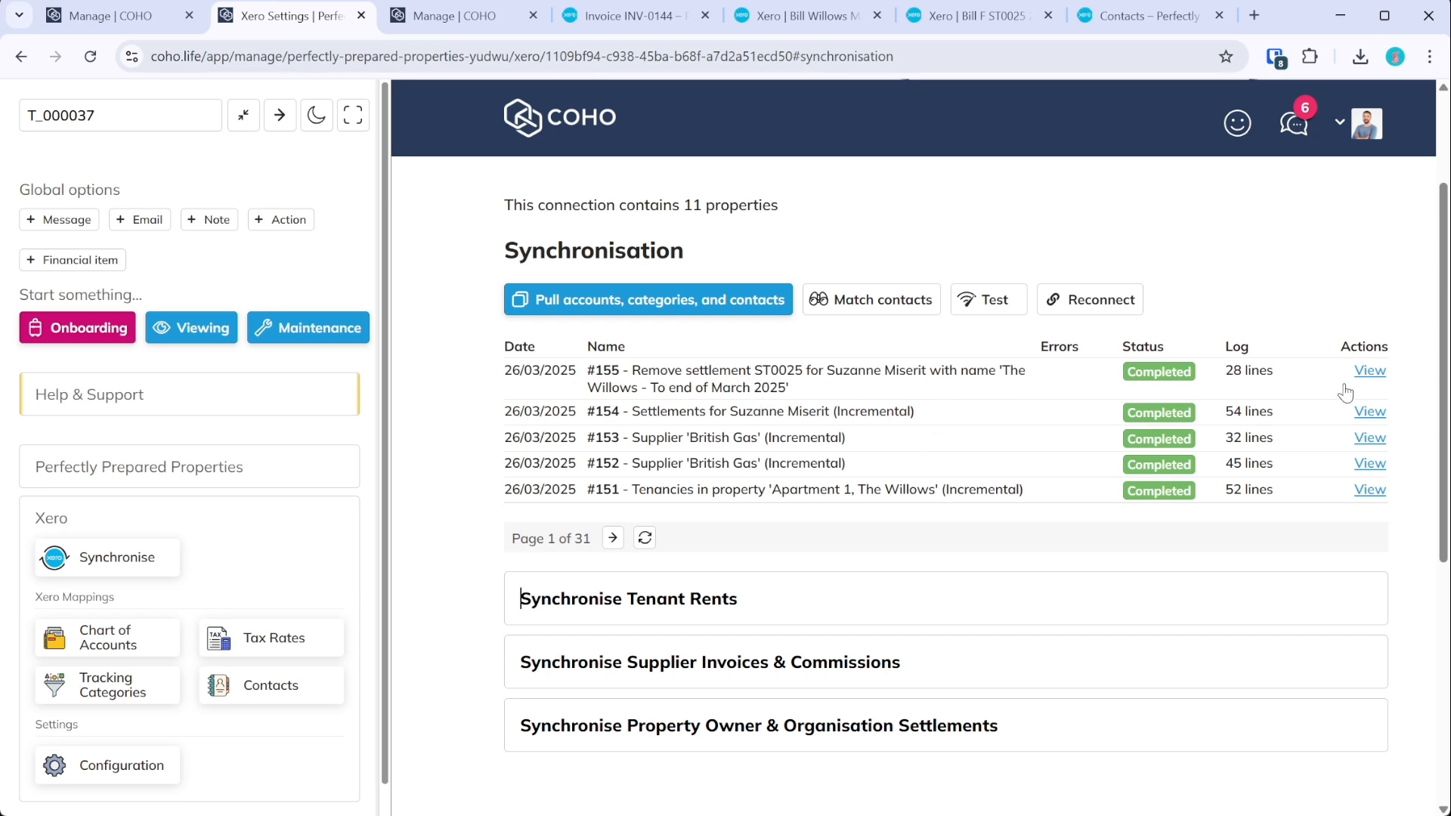
pyautogui.click(1369, 372)
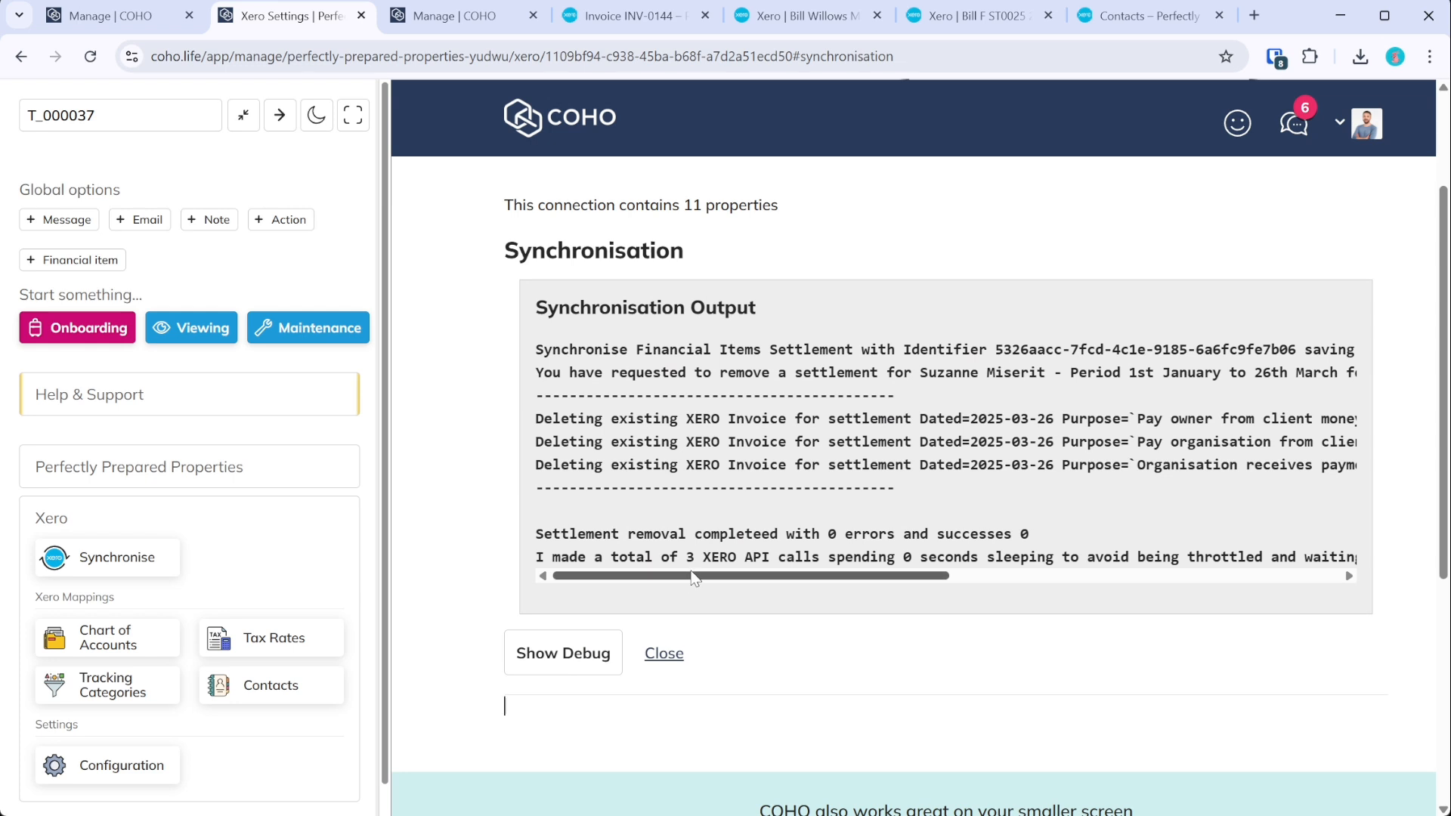
pyautogui.moveTo(695, 578); pyautogui.dragTo(543, 490)
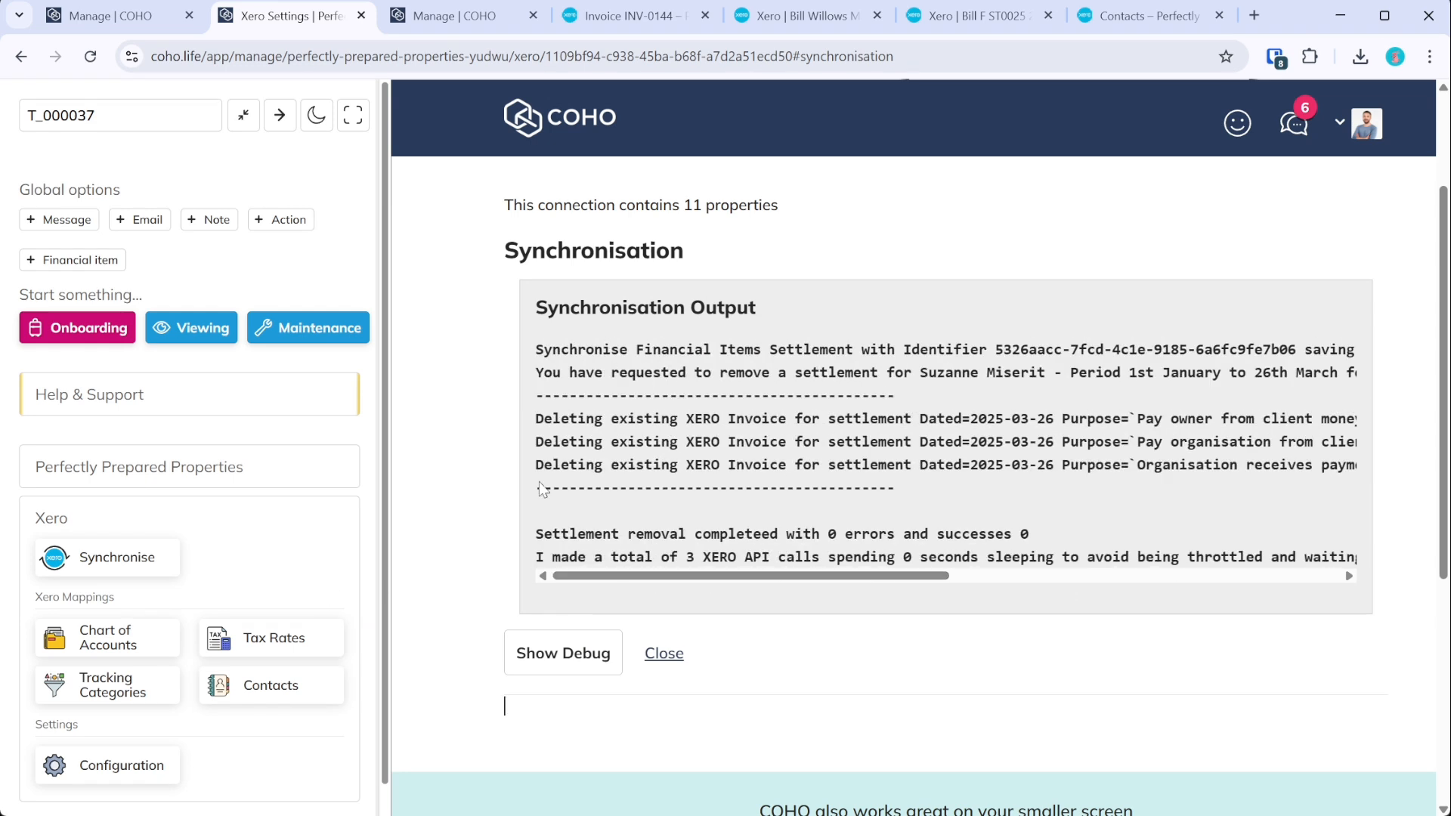
pyautogui.click(664, 653)
pyautogui.click(807, 17)
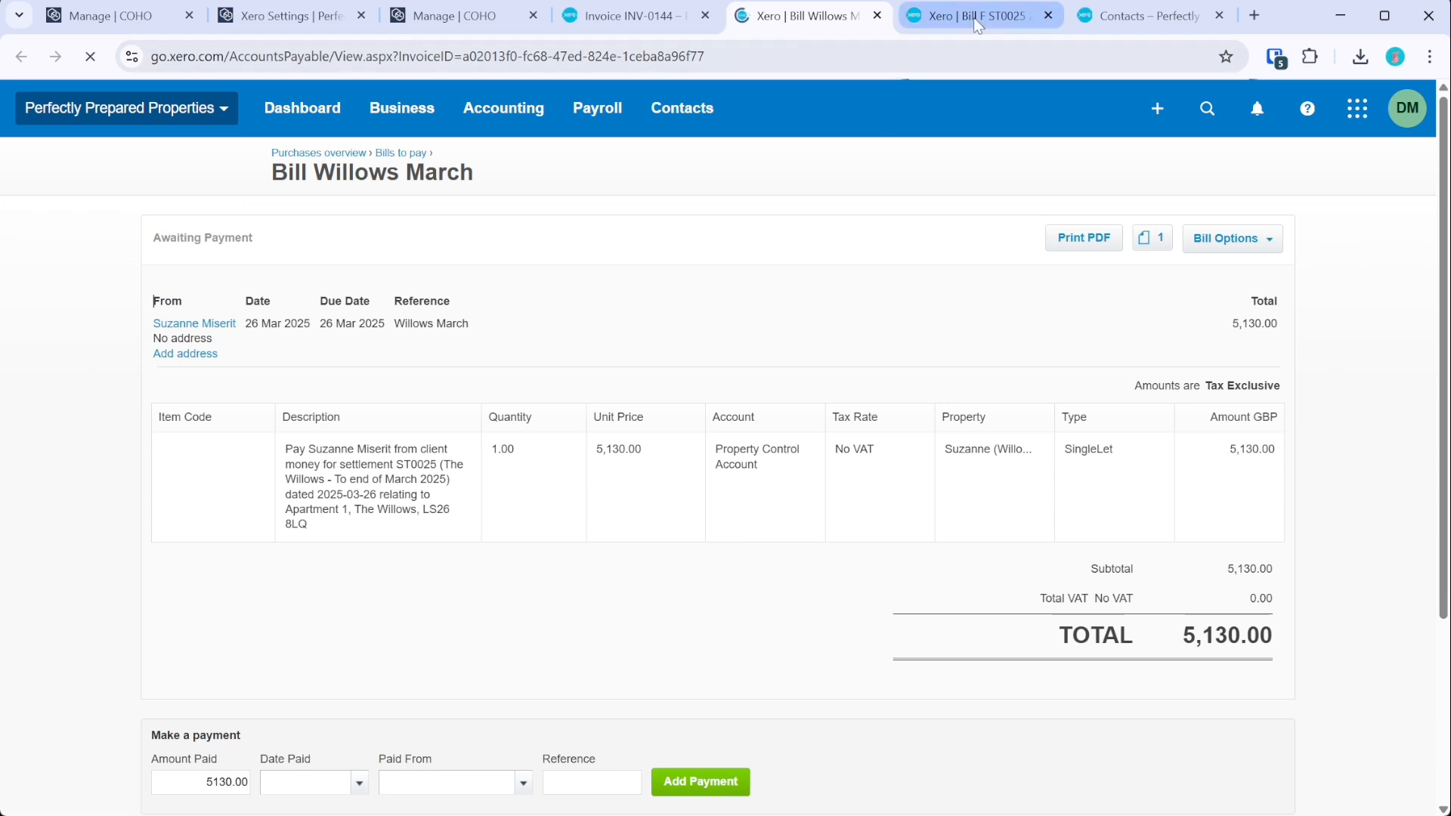
# - Confirm the Willows March bill is voided and the owner's contact lists no documents
pyautogui.click(1024, 22)
pyautogui.click(631, 16)
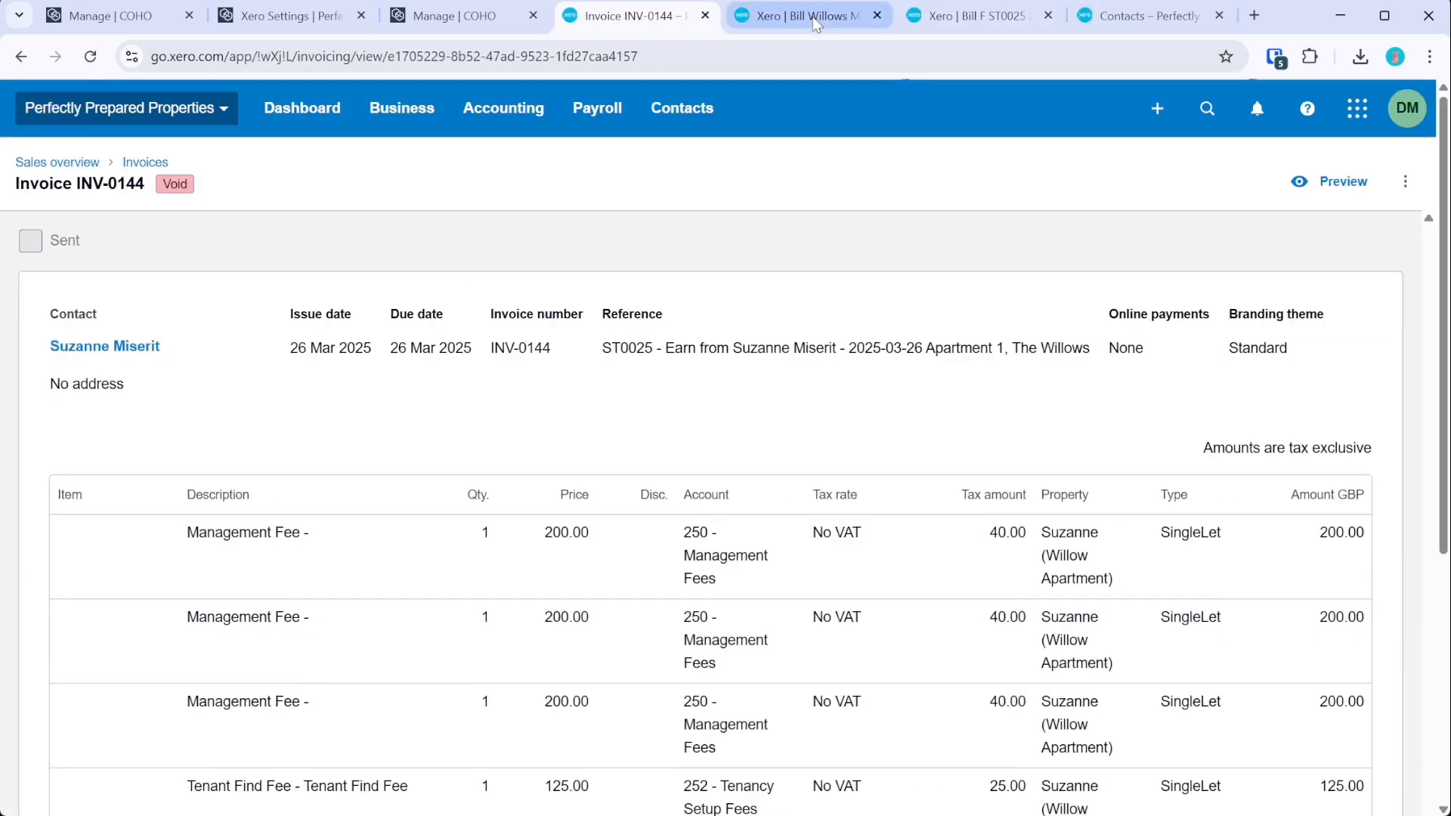
pyautogui.click(816, 23)
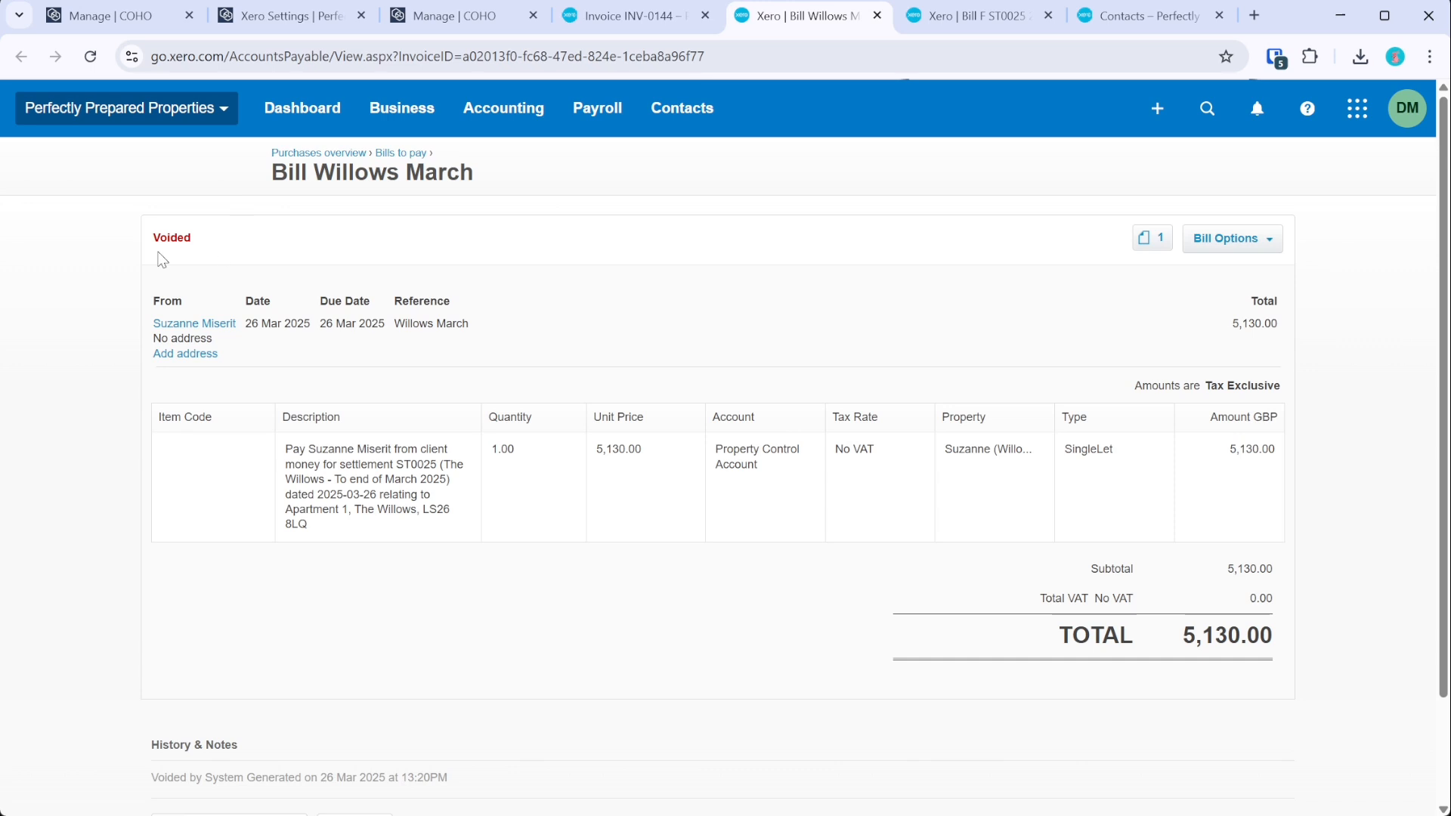
pyautogui.click(982, 19)
pyautogui.click(1167, 19)
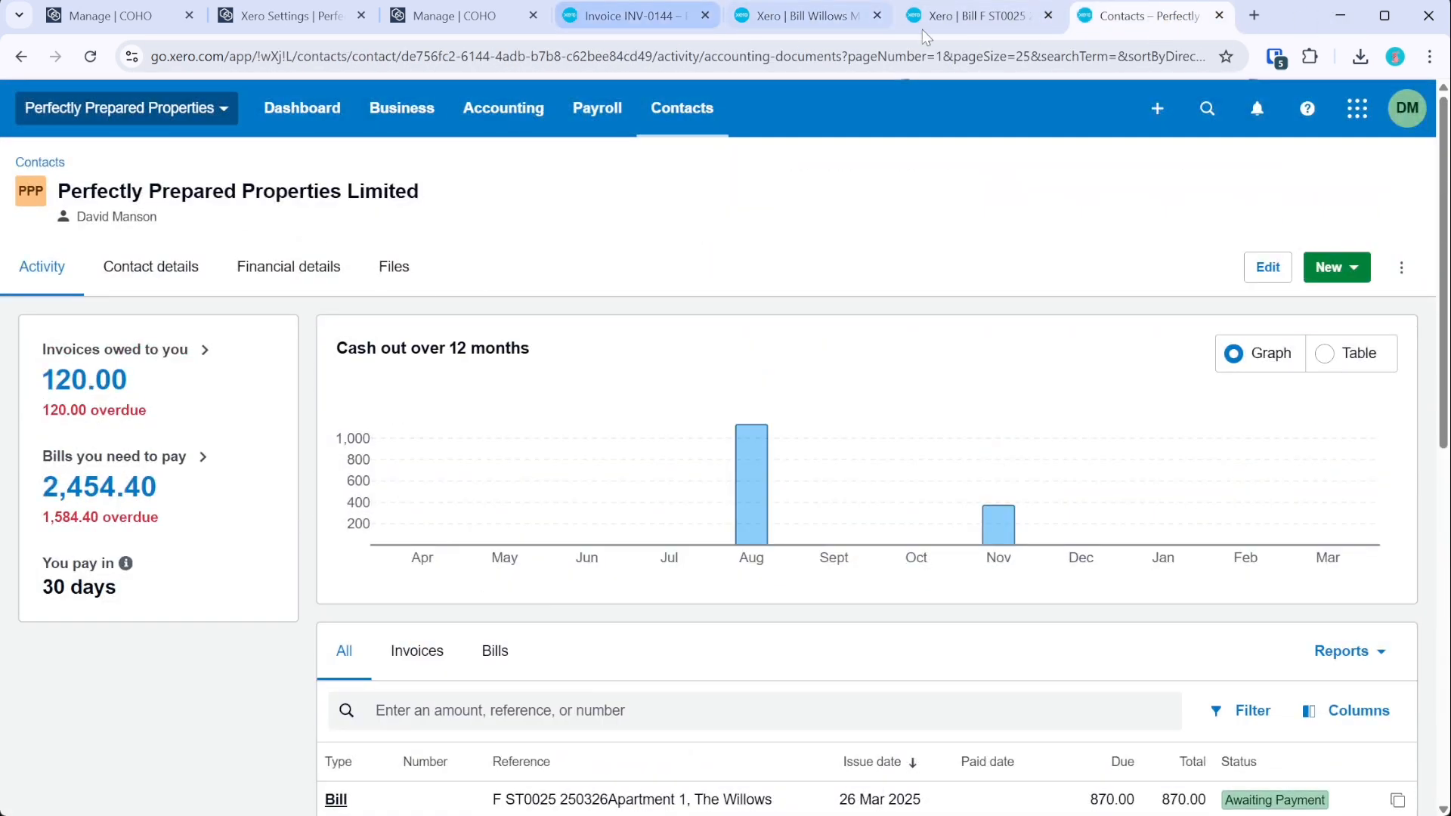
pyautogui.click(805, 16)
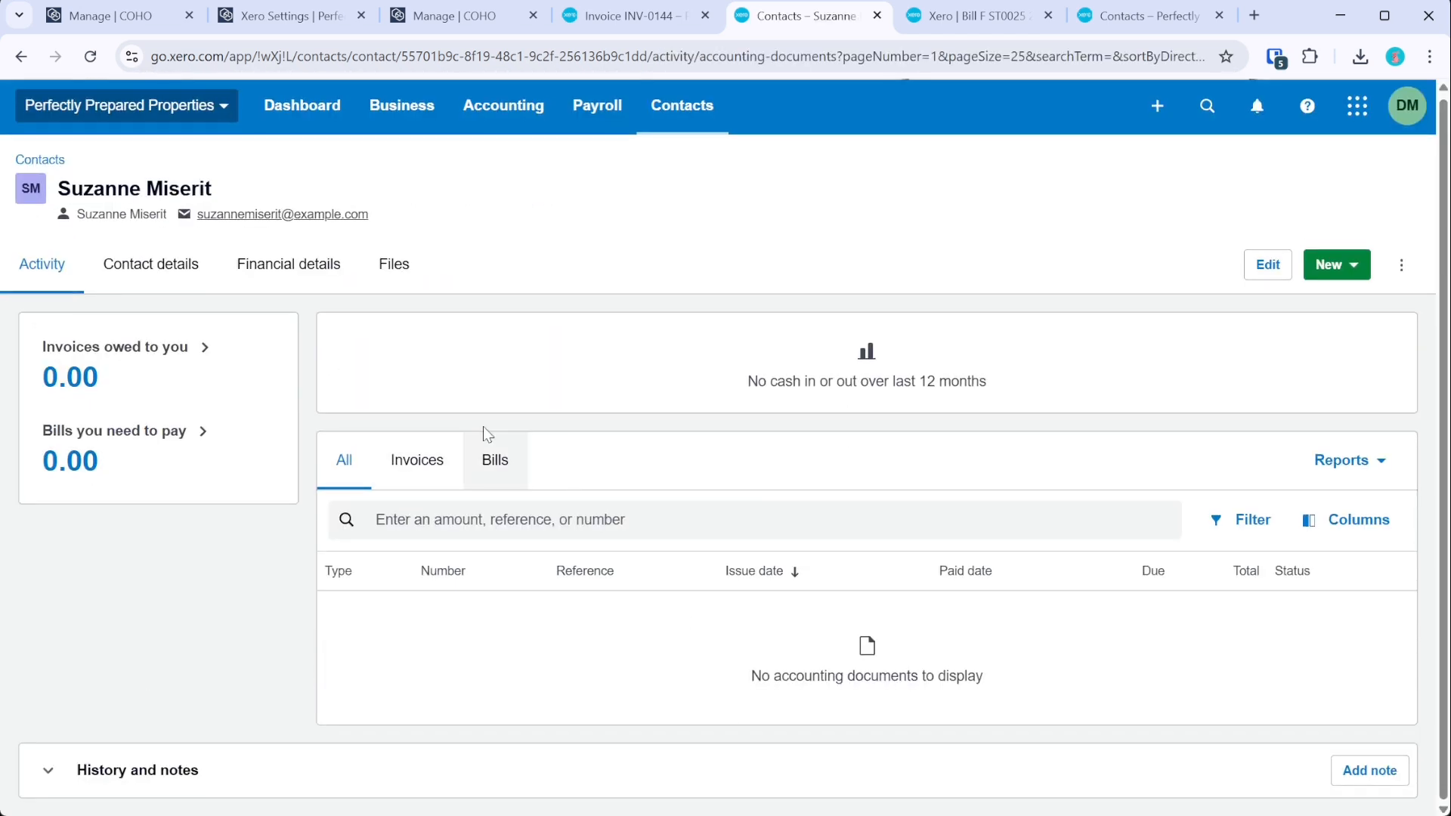
# - Close the Xero bill, contact and INV-0144 invoice tabs
pyautogui.click(1047, 15)
pyautogui.click(1048, 15)
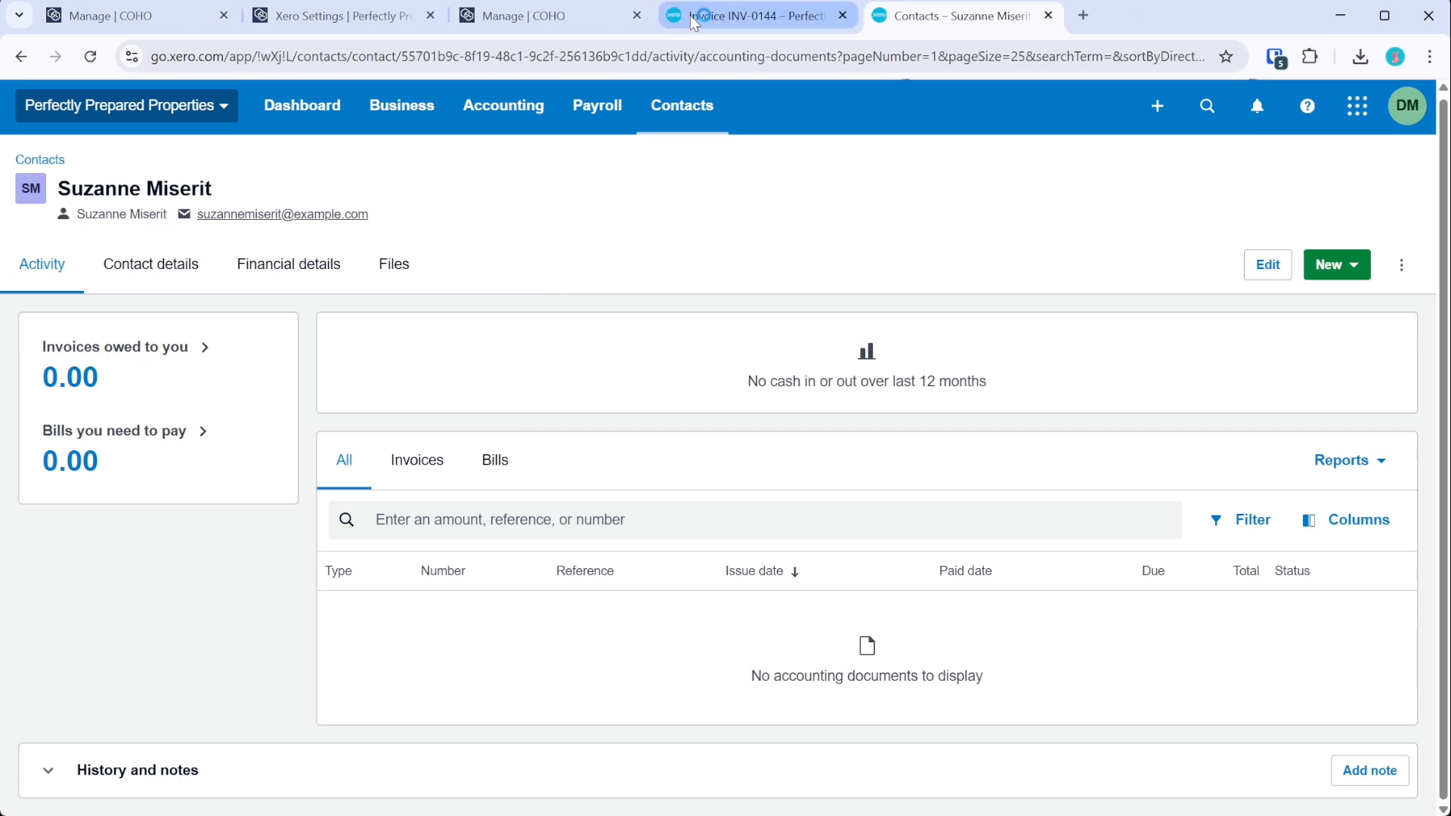
pyautogui.middleClick(698, 17)
pyautogui.click(577, 21)
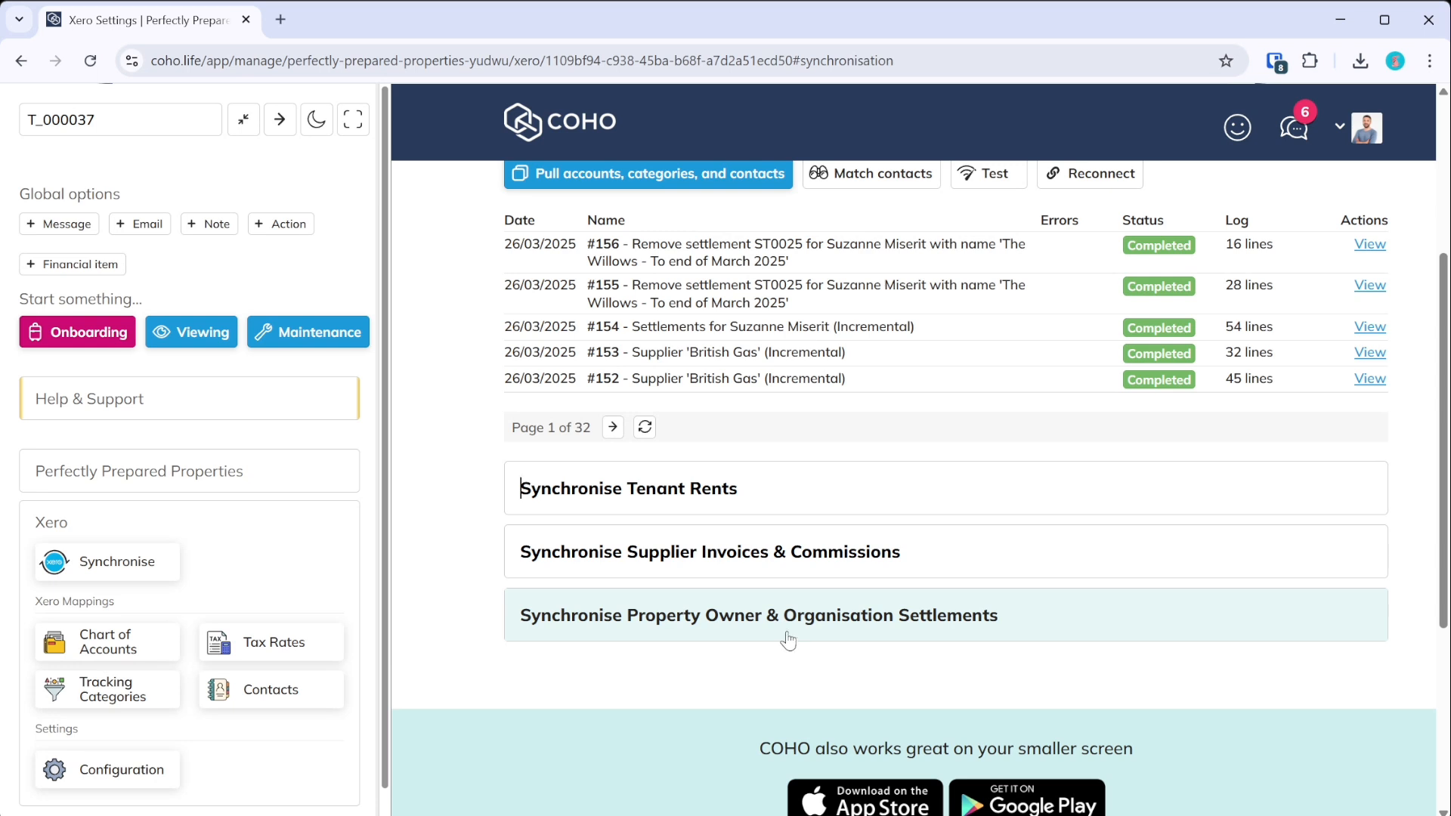
pyautogui.scroll(2, 783, 636)
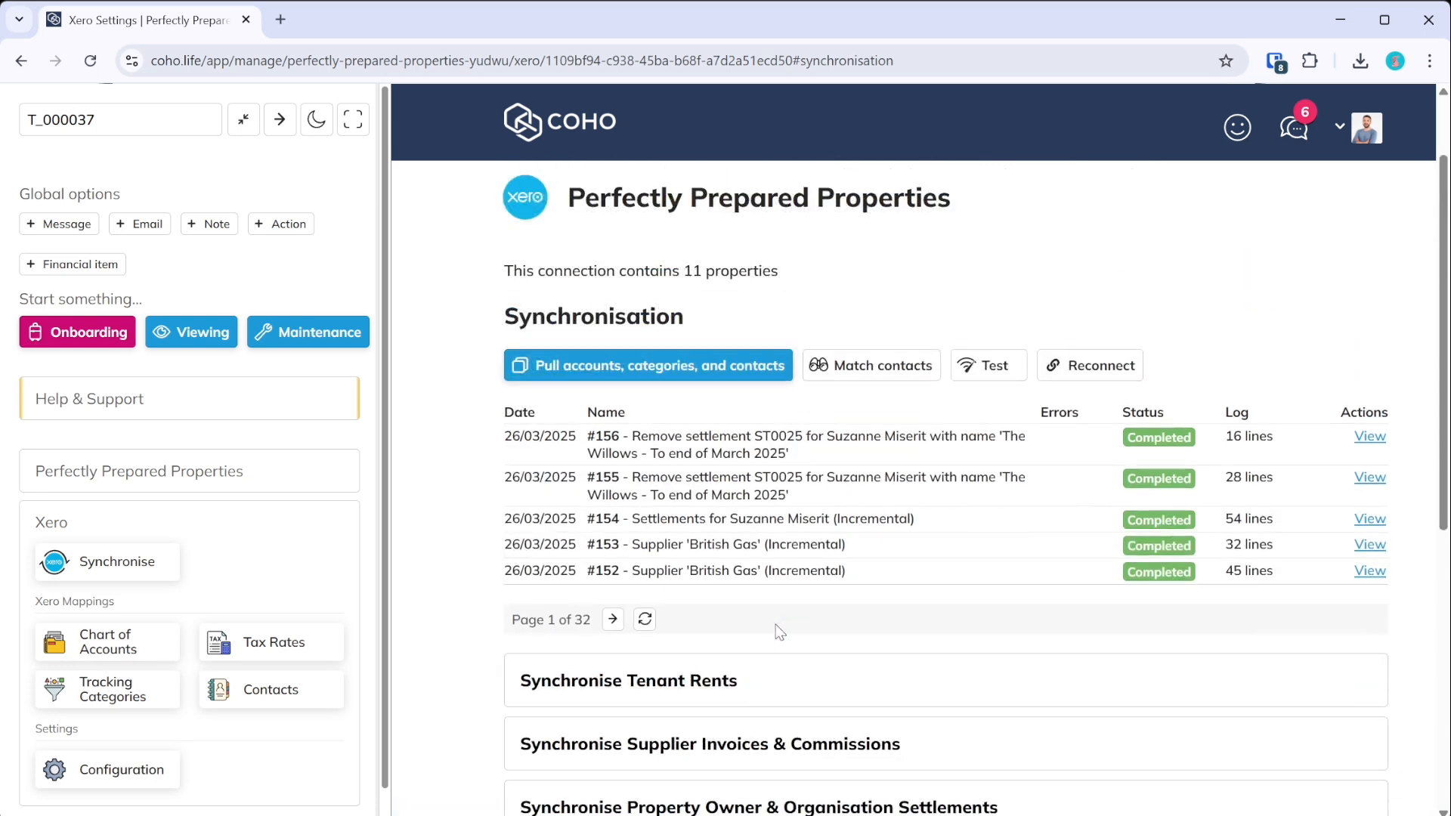
# - Remove Tenancy Setup Fees from the owned-property Tenant Find Fee mapping in Suppliers & Settlements
pyautogui.click(174, 656)
pyautogui.click(646, 466)
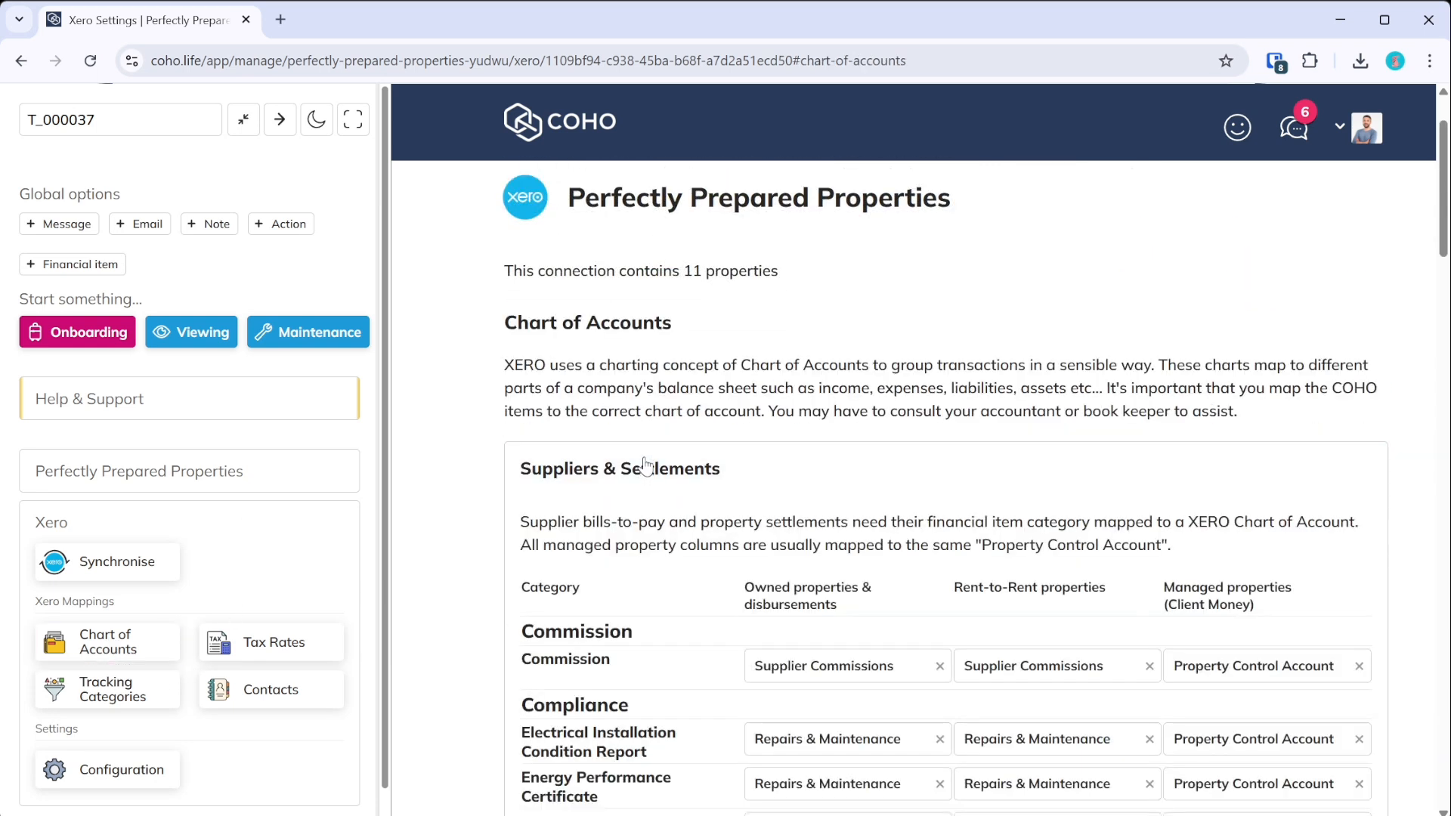
pyautogui.scroll(-10, 646, 466)
pyautogui.hotkey('ctrl', 'f')
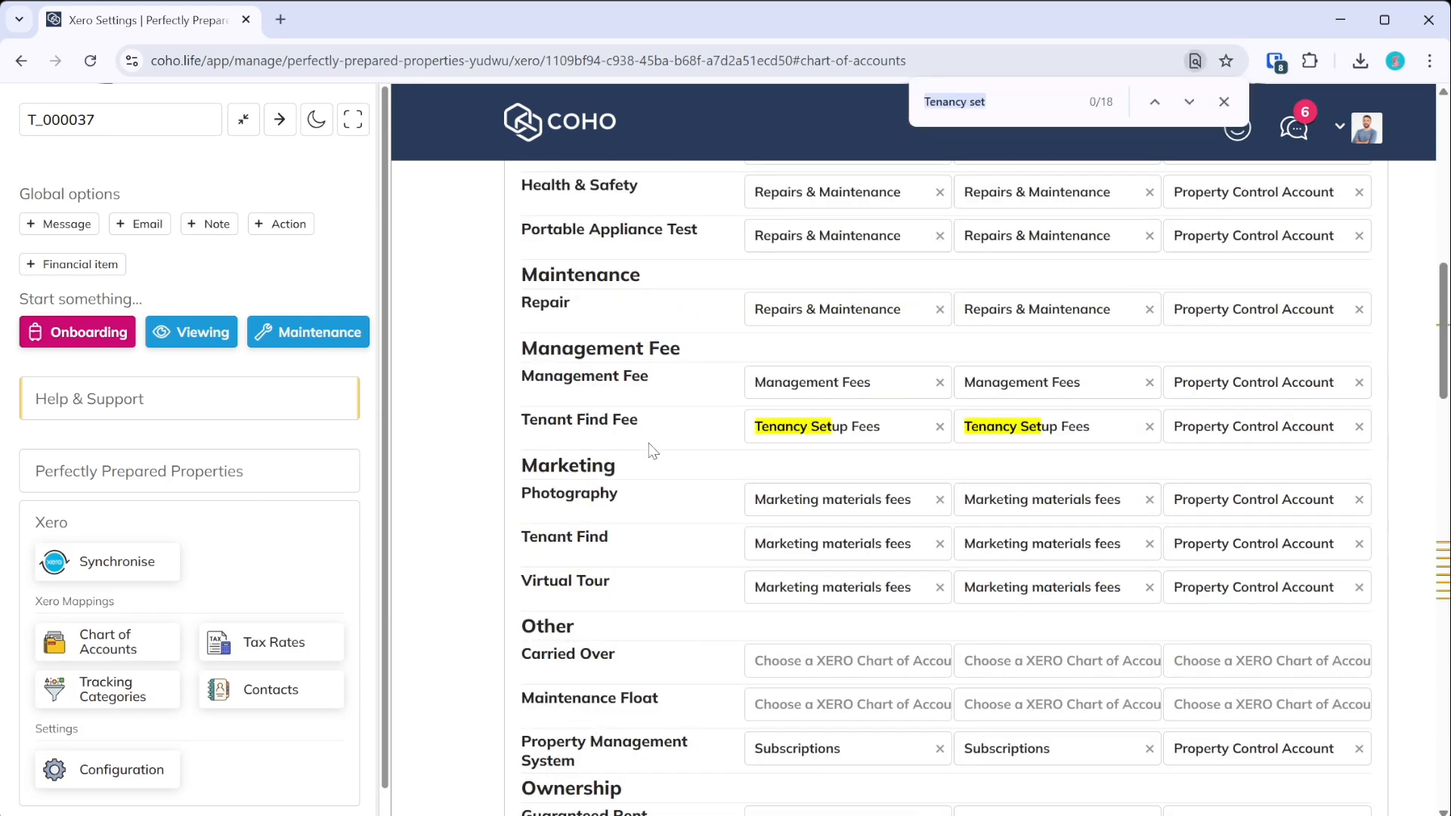
pyautogui.press('Escape')
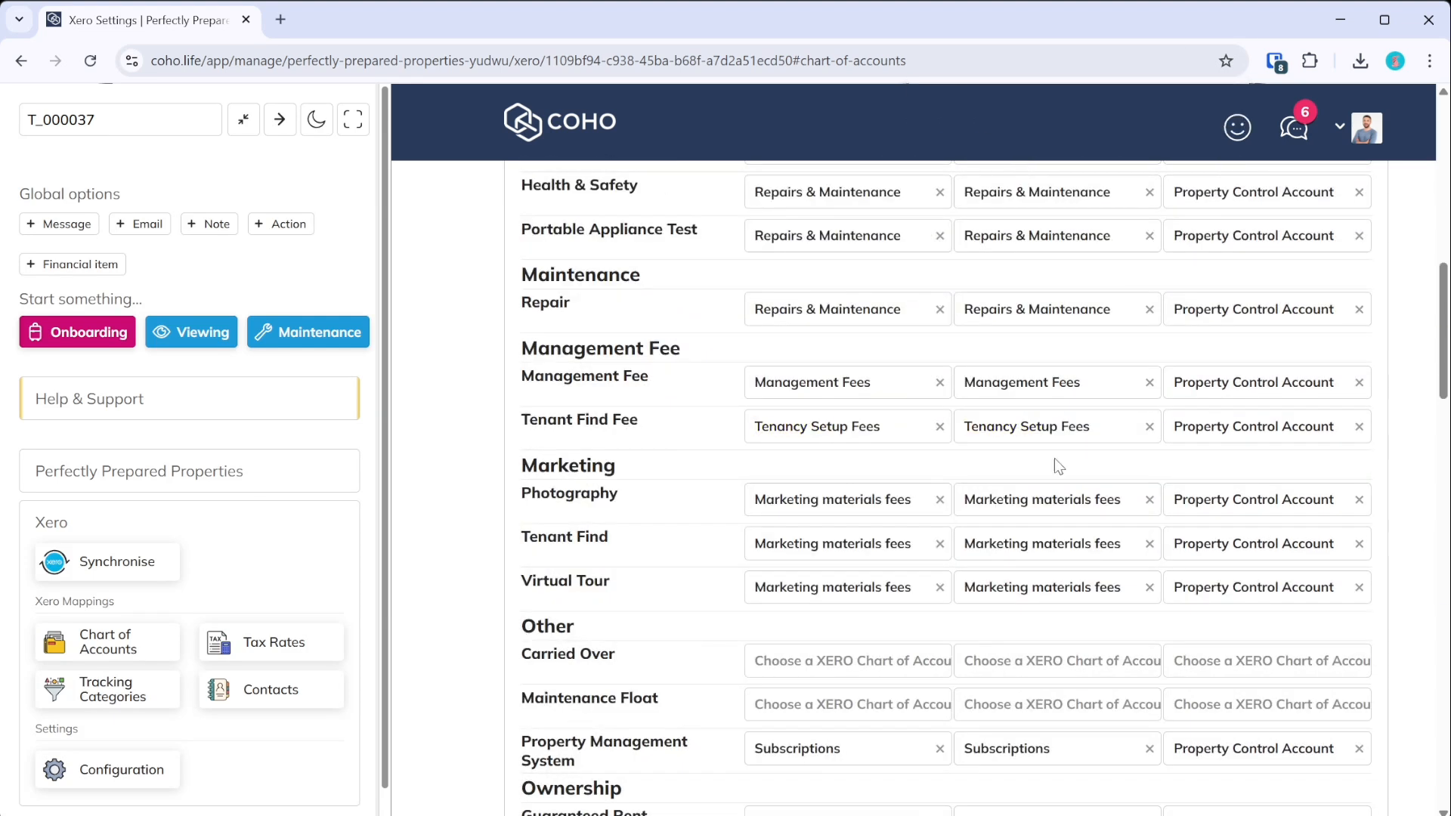
pyautogui.click(939, 427)
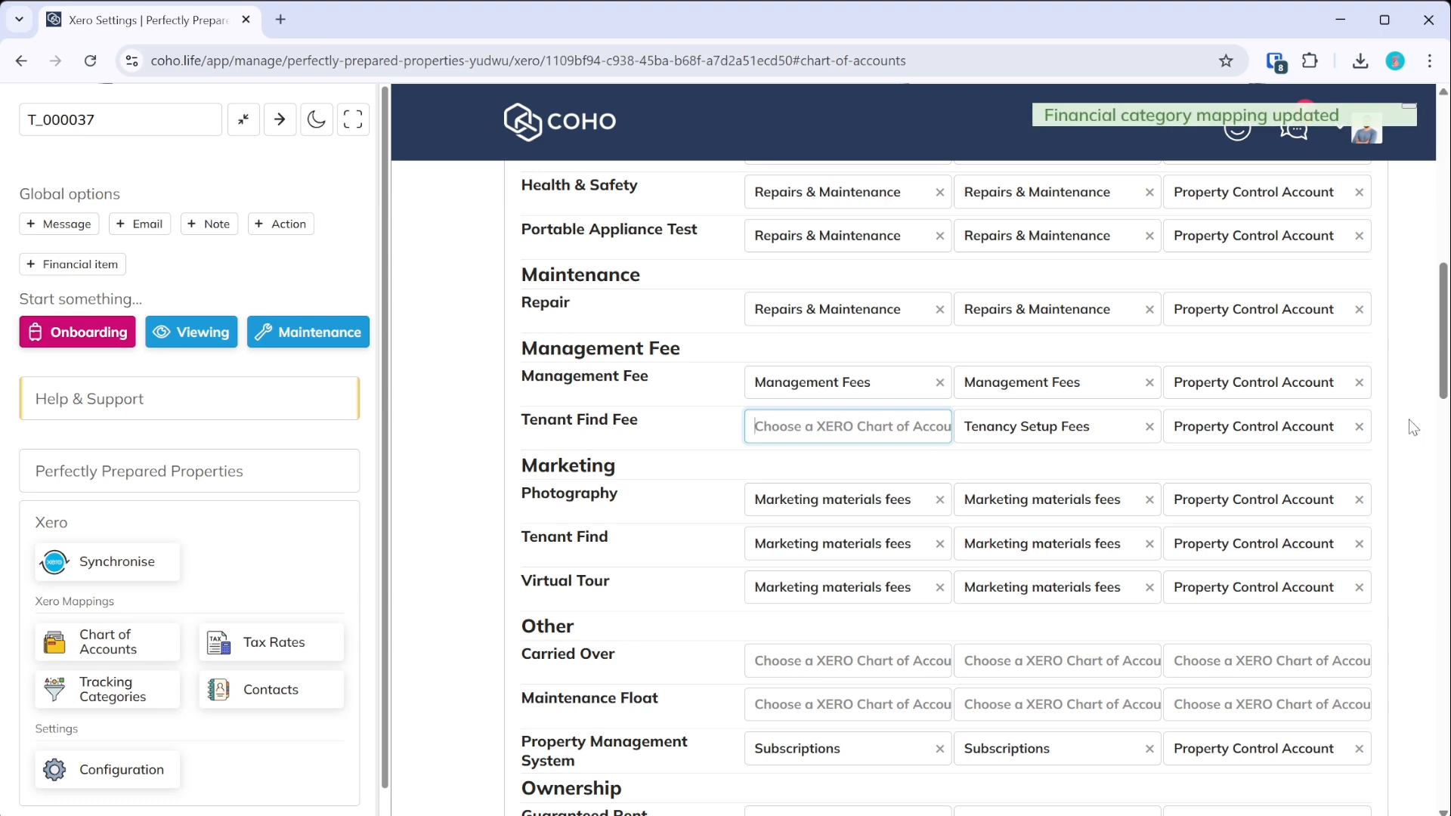
pyautogui.scroll(15, 763, 453)
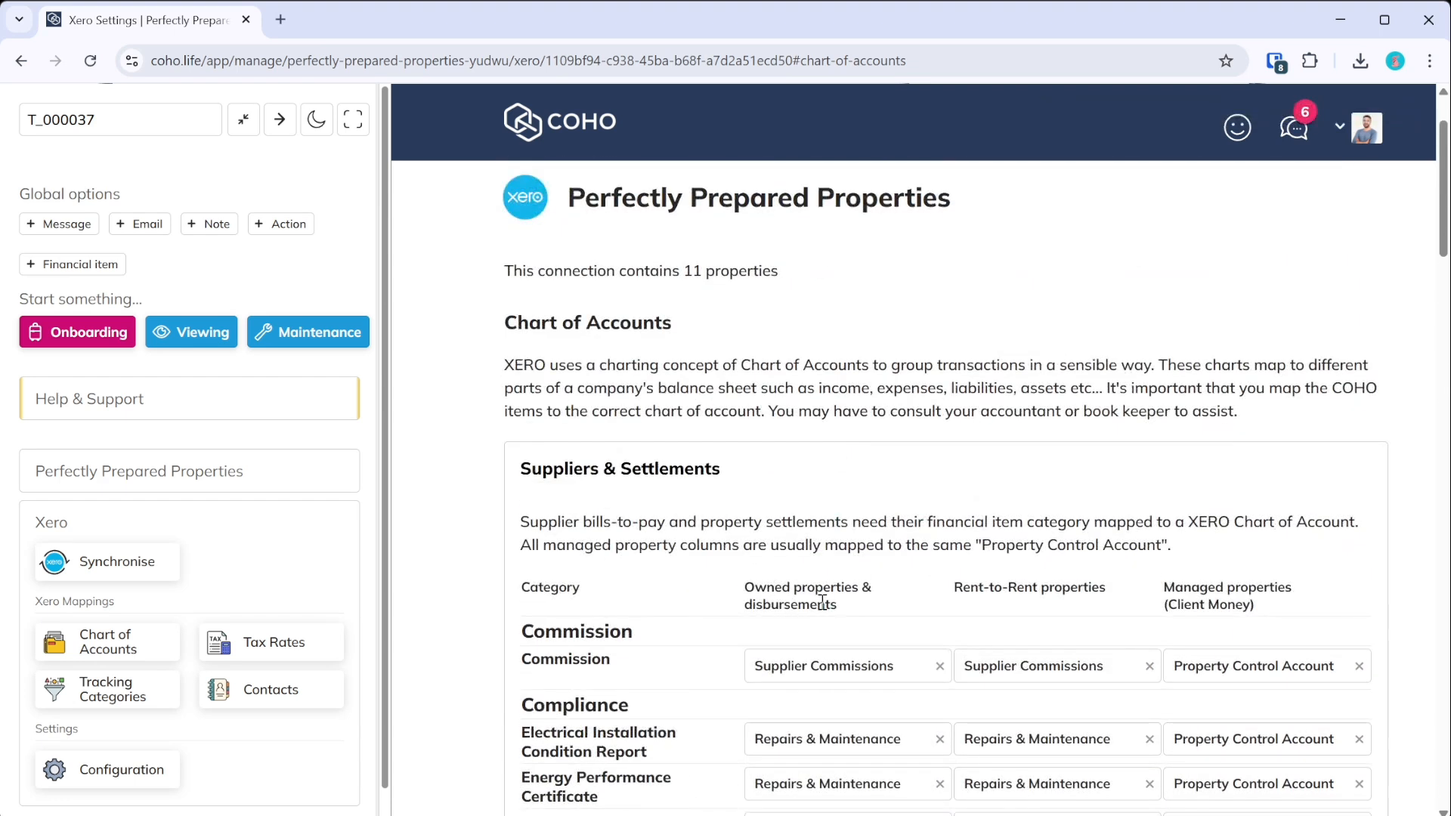
pyautogui.scroll(-10, 822, 603)
pyautogui.scroll(3, 902, 376)
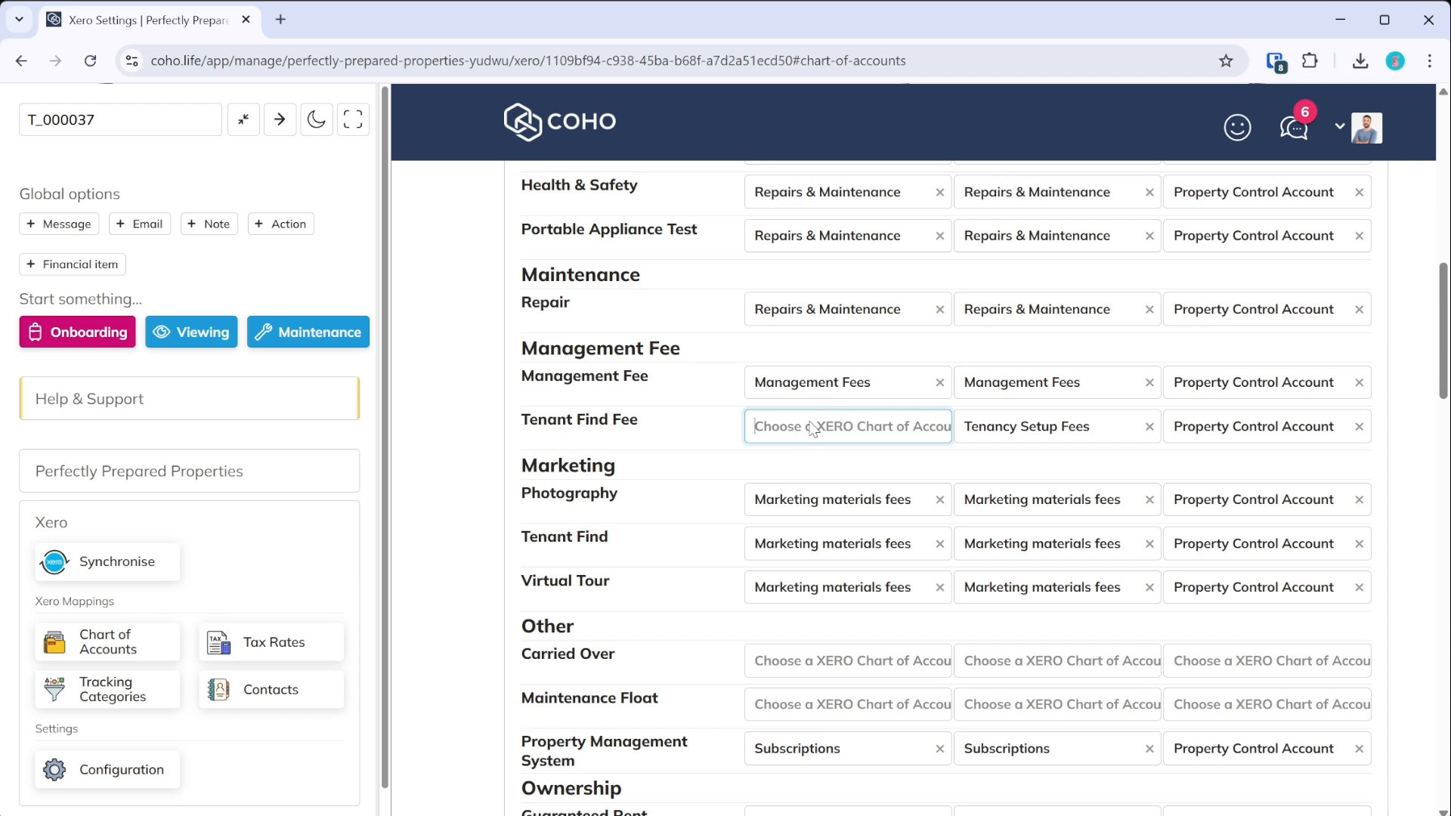
pyautogui.scroll(3, 768, 452)
pyautogui.click(165, 576)
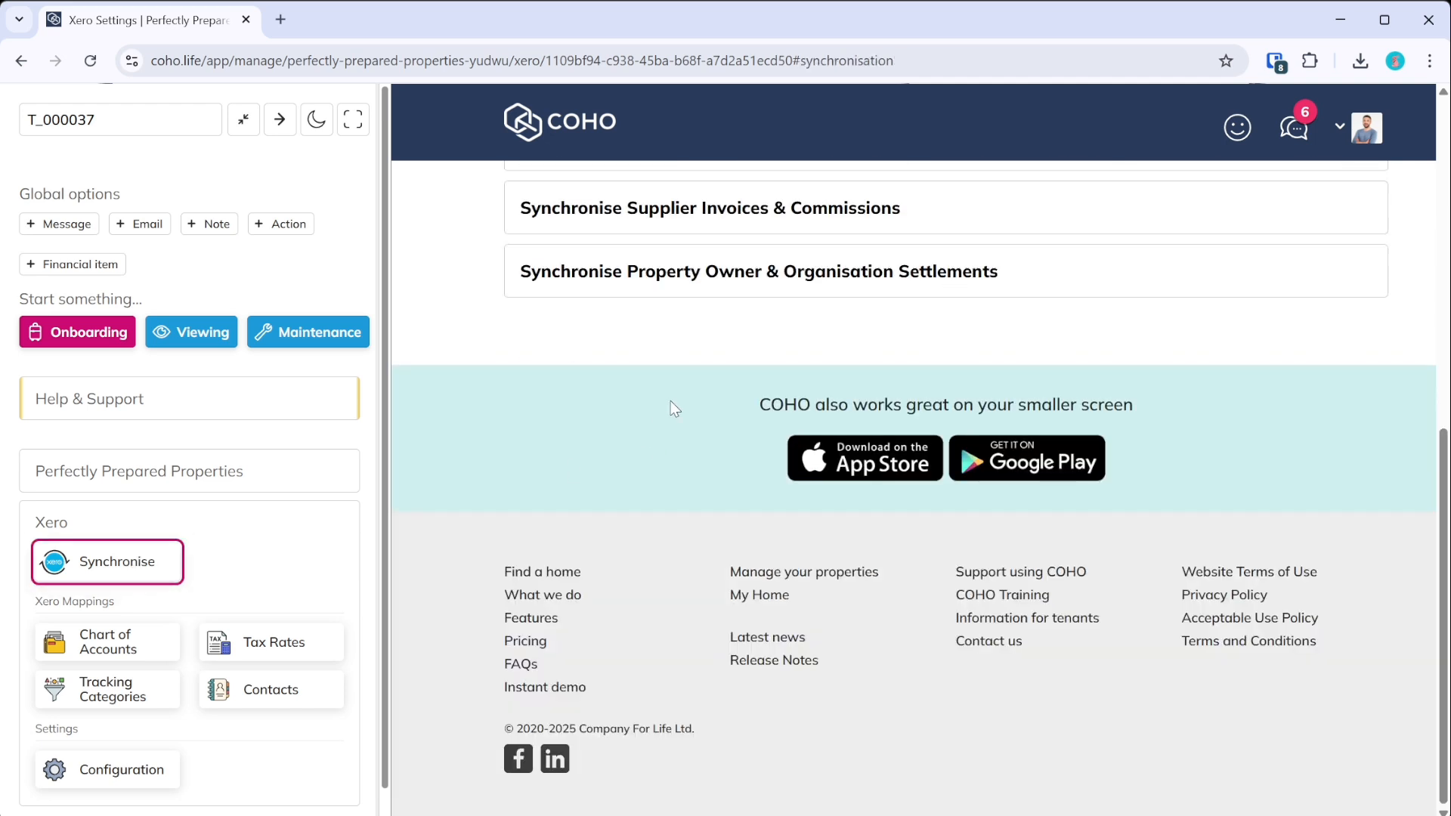
# - Synchronise specific settlement ST0025 for The Willows owner, giving run #157 with 1 error
pyautogui.click(649, 490)
pyautogui.click(690, 250)
pyautogui.click(636, 608)
pyautogui.click(627, 729)
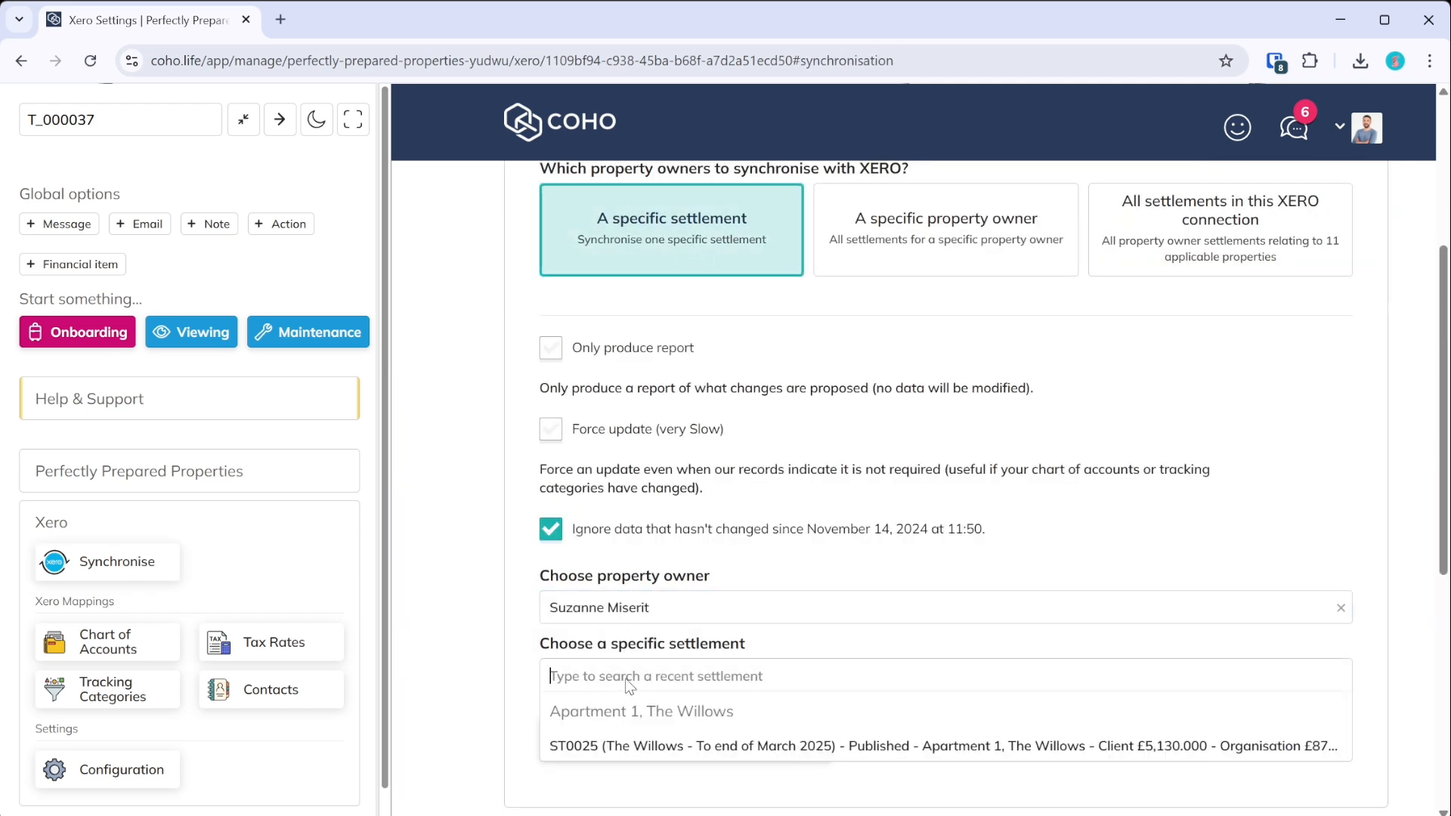
pyautogui.click(627, 744)
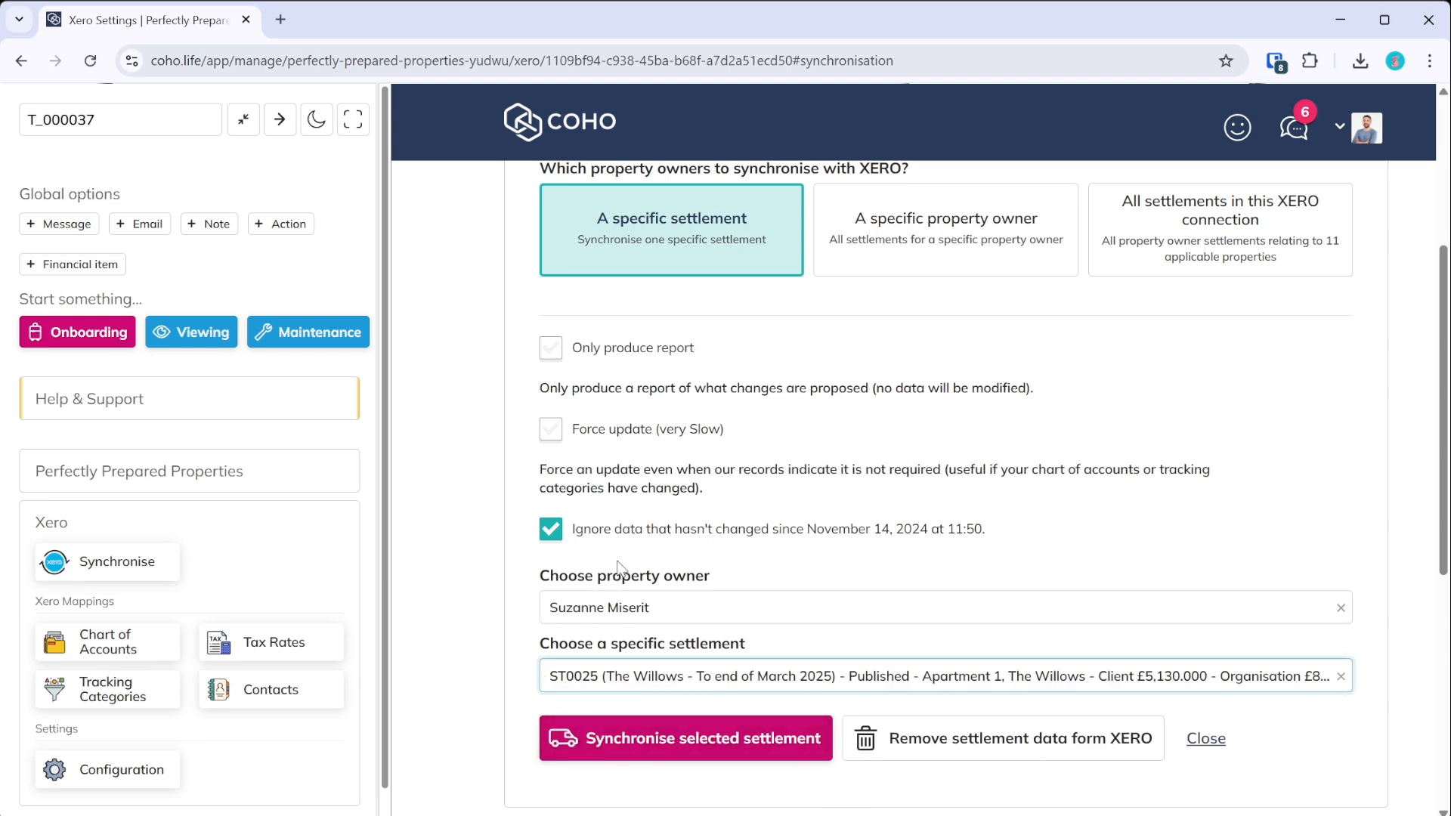
pyautogui.click(616, 752)
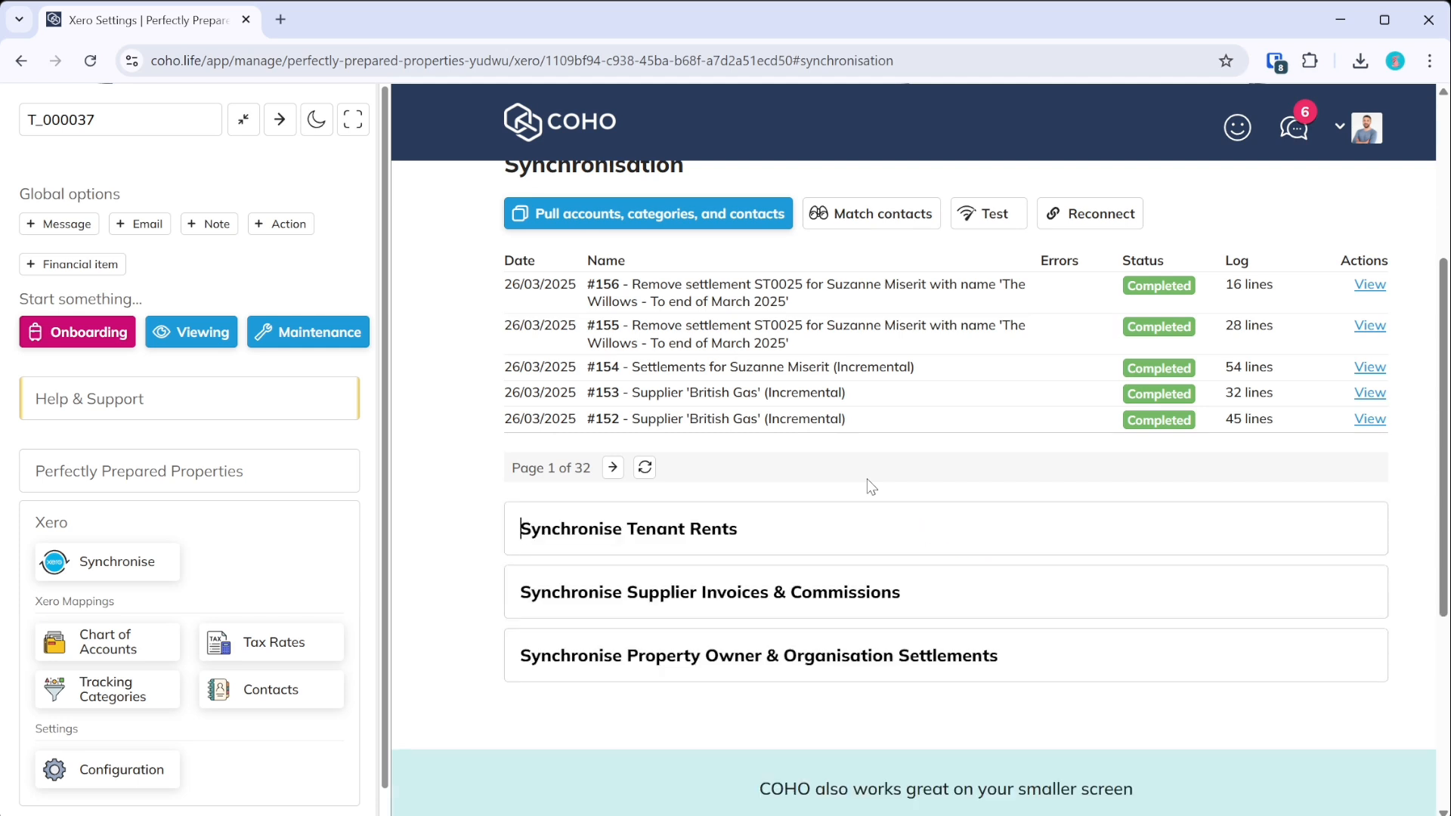
pyautogui.scroll(3, 1038, 451)
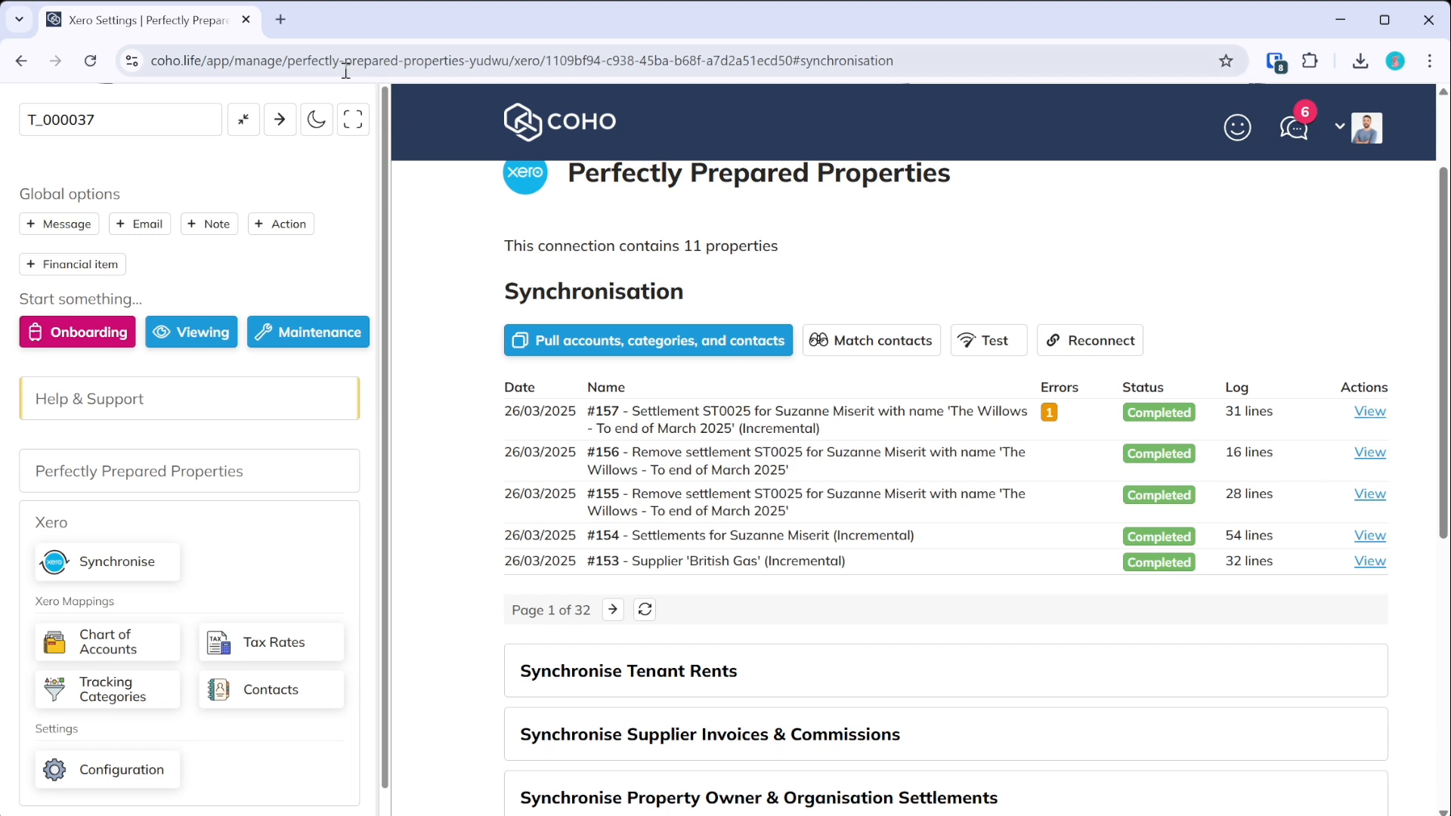
# - Read sync #157's output, which reports no account mapped for Tenant Find Fee, then close it
pyautogui.click(242, 124)
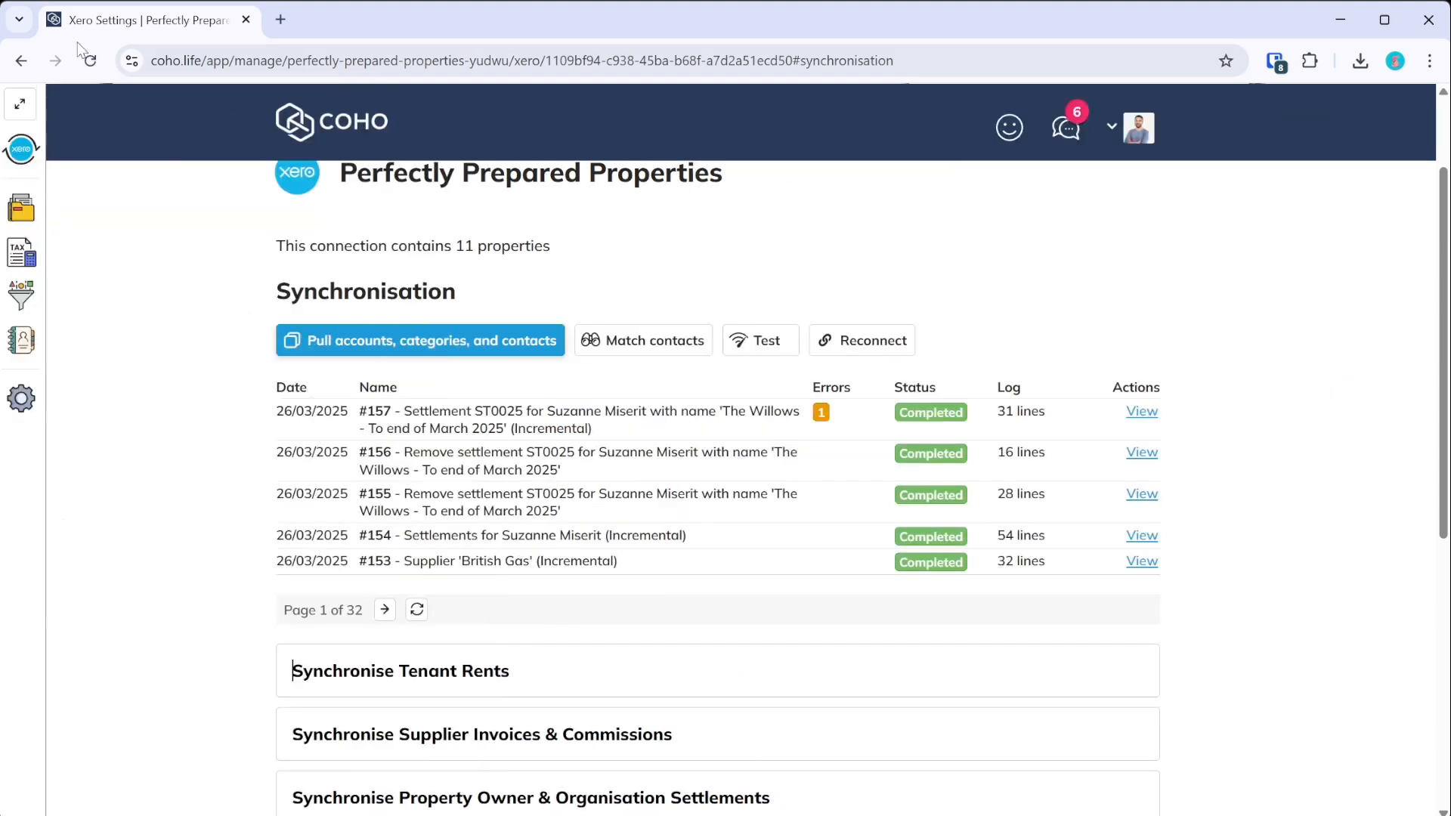
pyautogui.click(1141, 413)
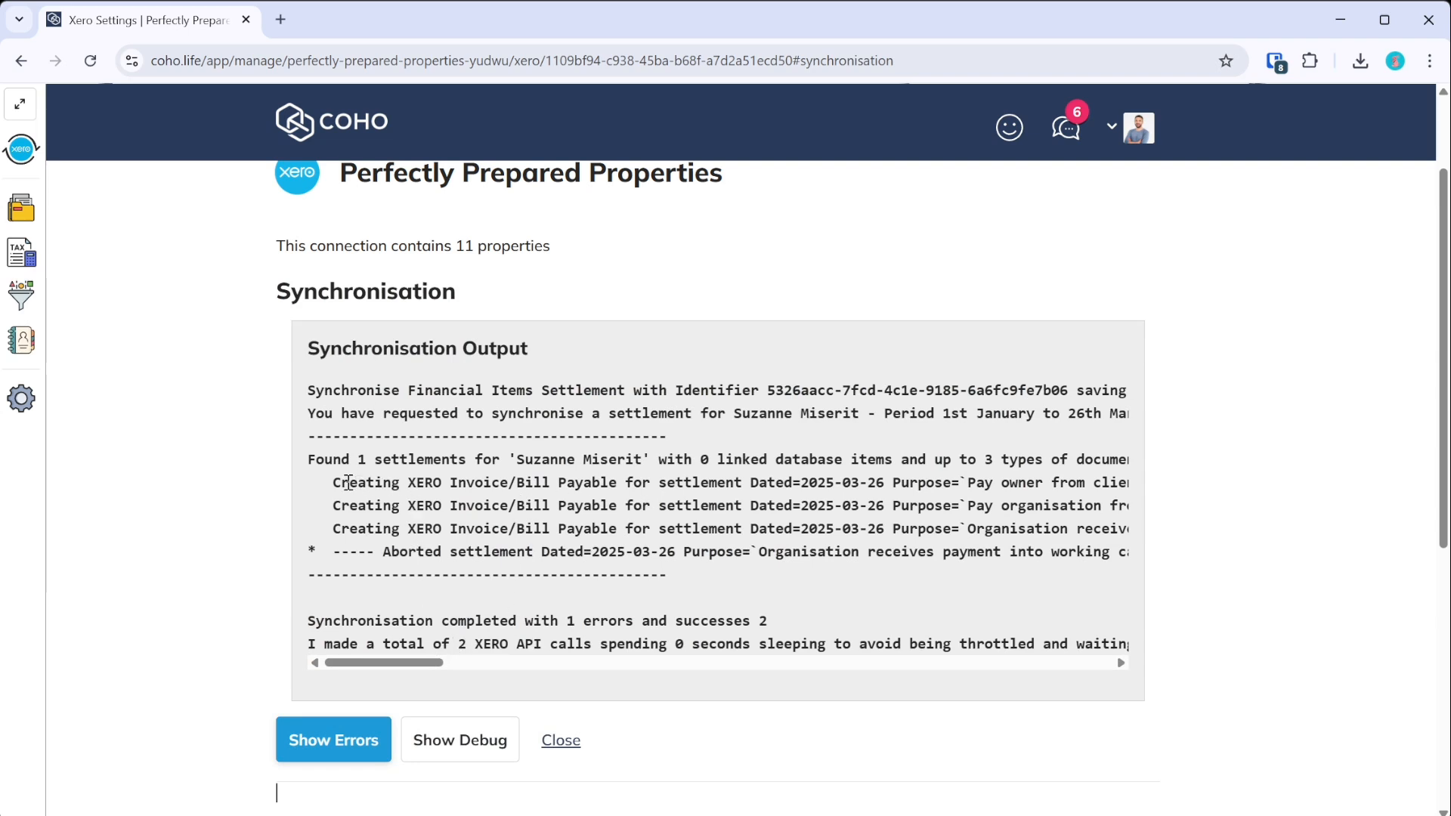
pyautogui.moveTo(399, 663); pyautogui.dragTo(593, 687)
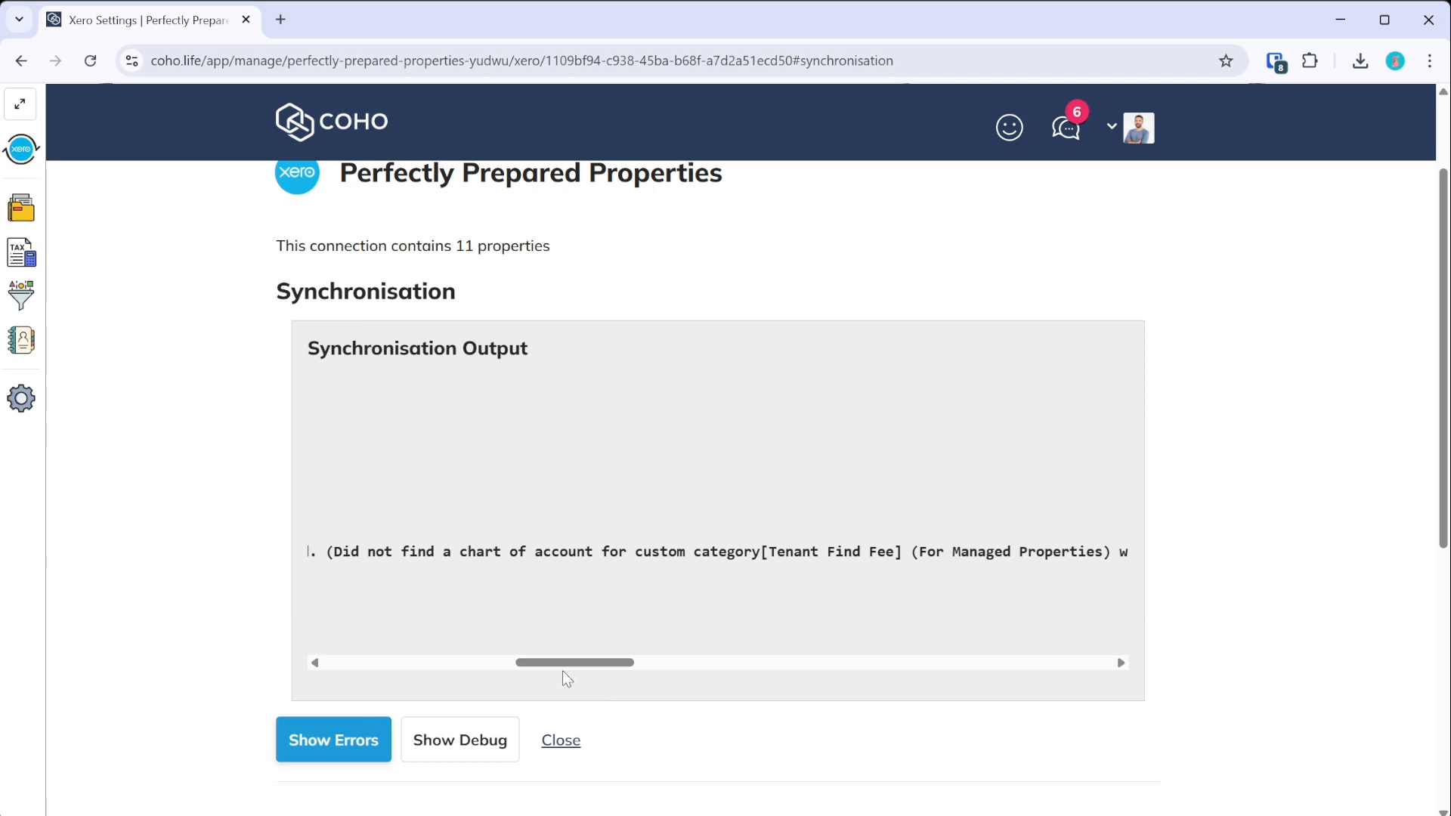
pyautogui.moveTo(567, 671); pyautogui.dragTo(614, 682)
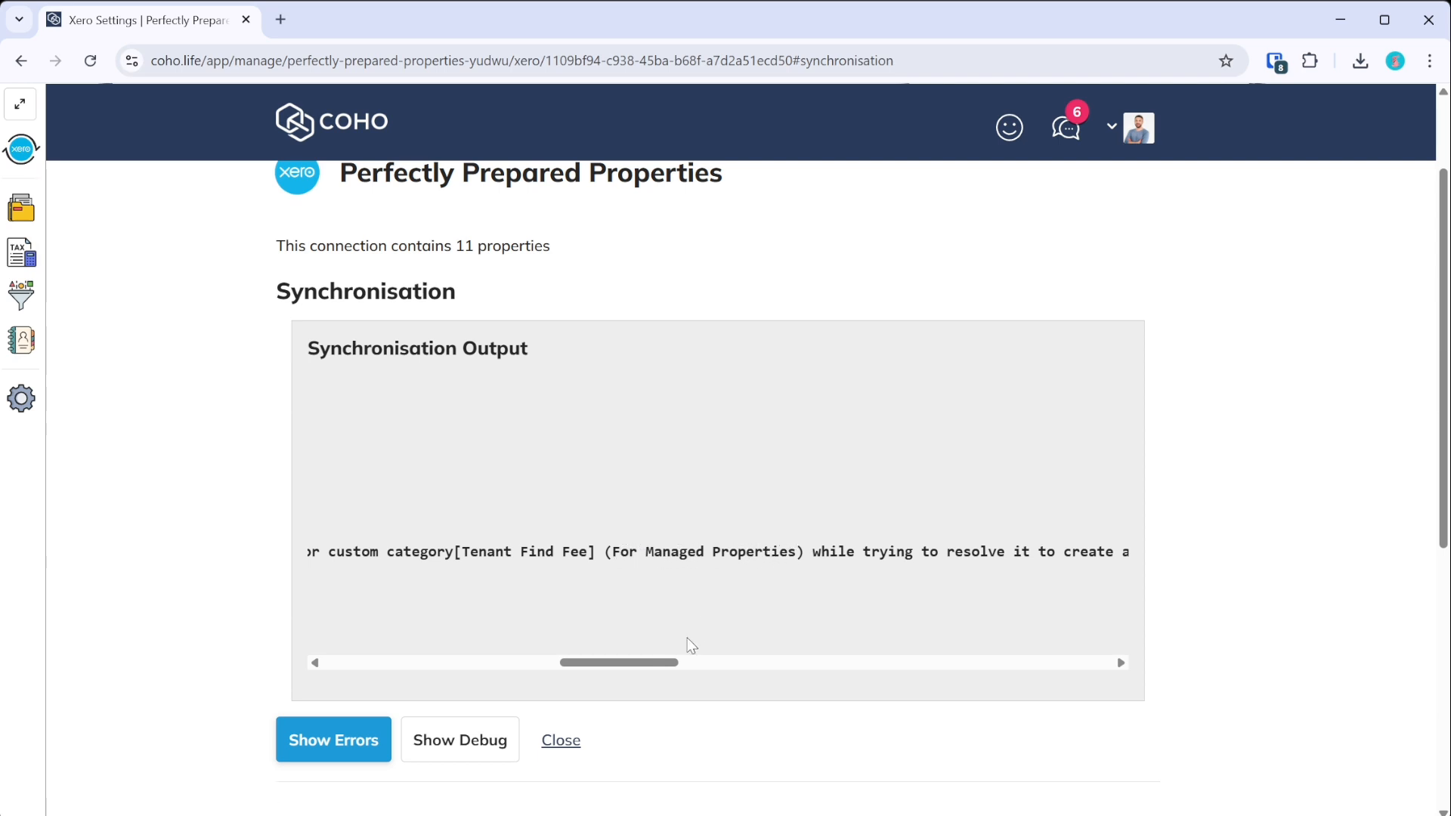
pyautogui.moveTo(654, 677); pyautogui.dragTo(835, 686)
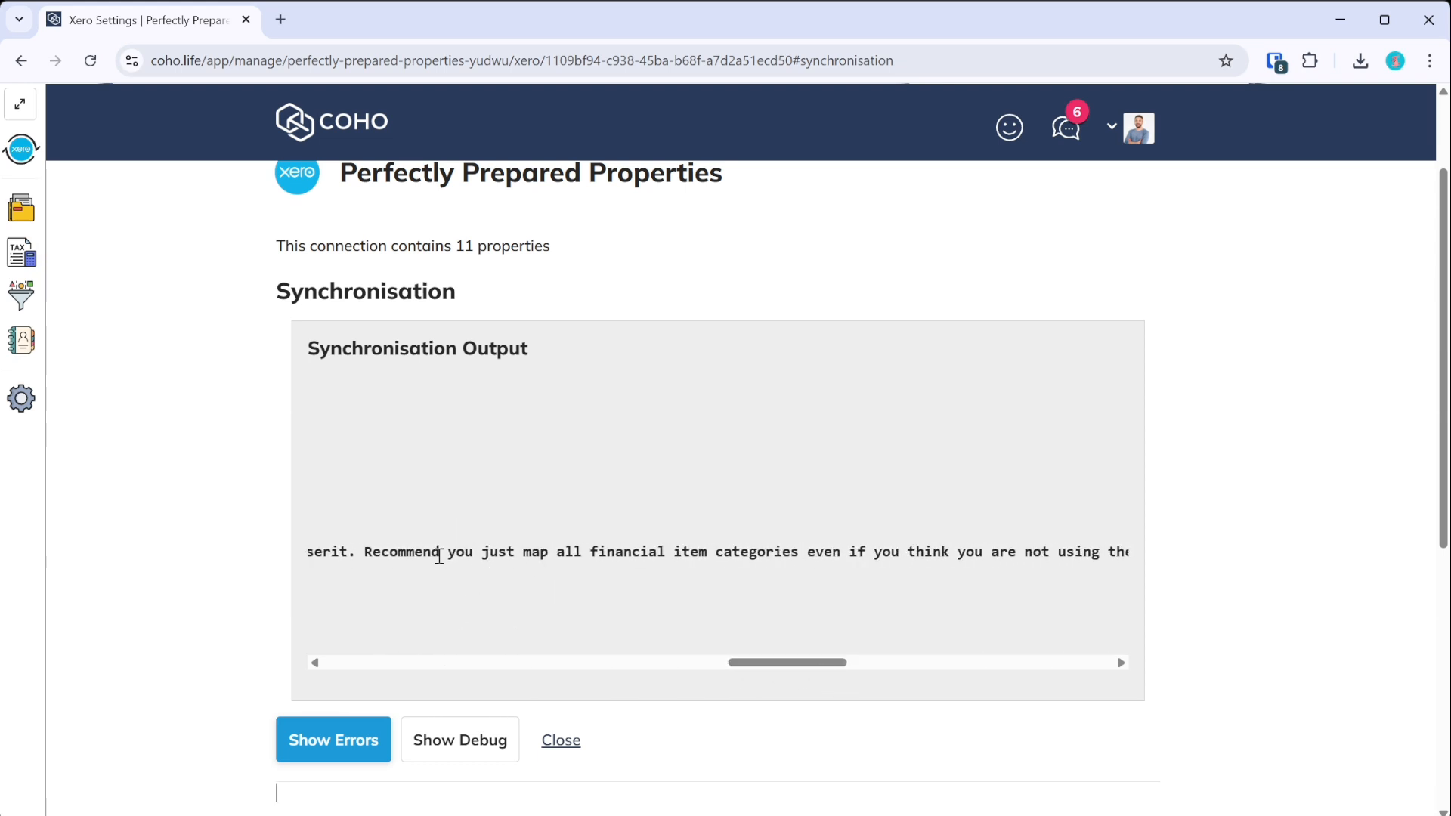
pyautogui.moveTo(777, 667); pyautogui.dragTo(365, 663)
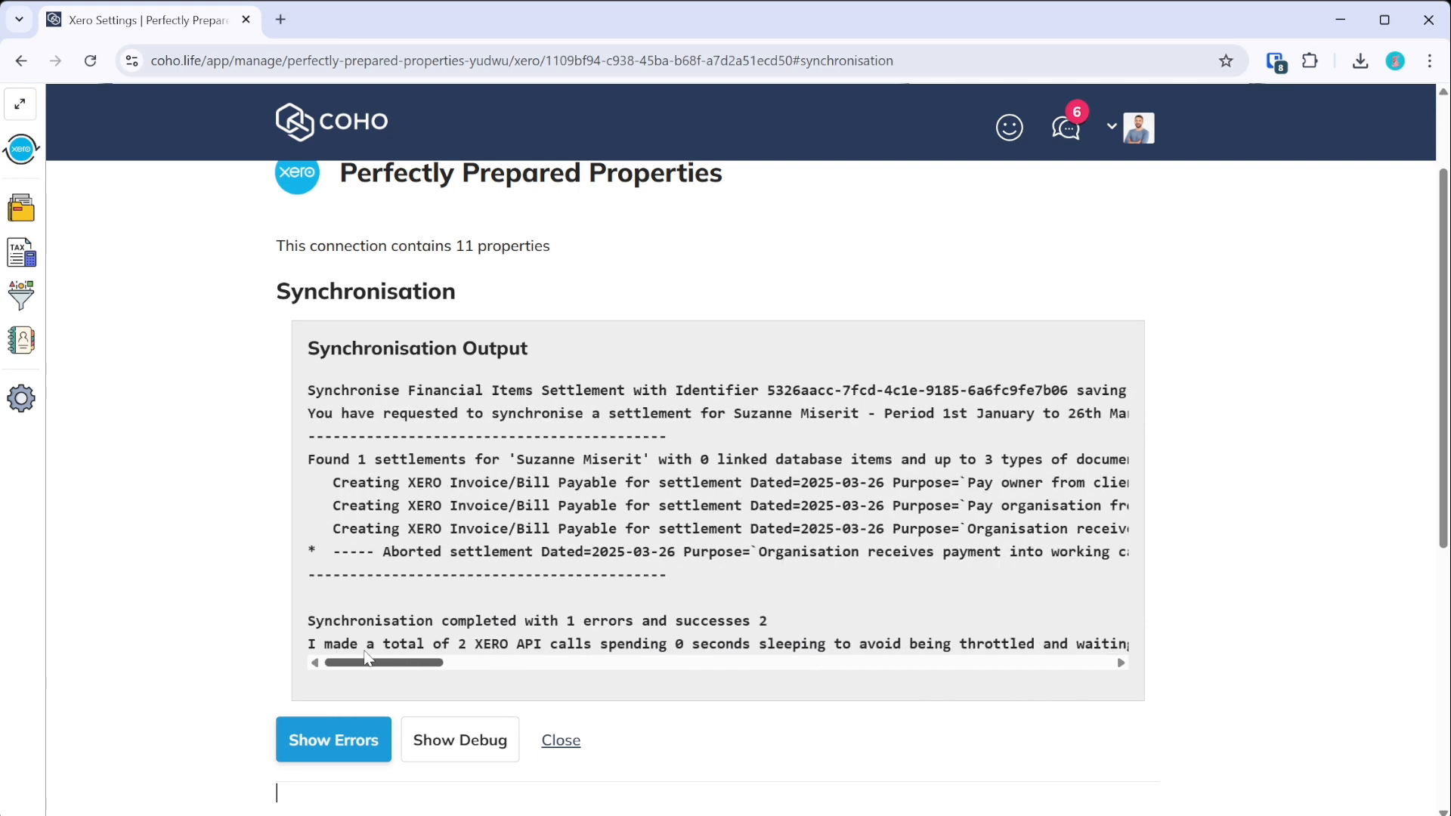
pyautogui.click(561, 740)
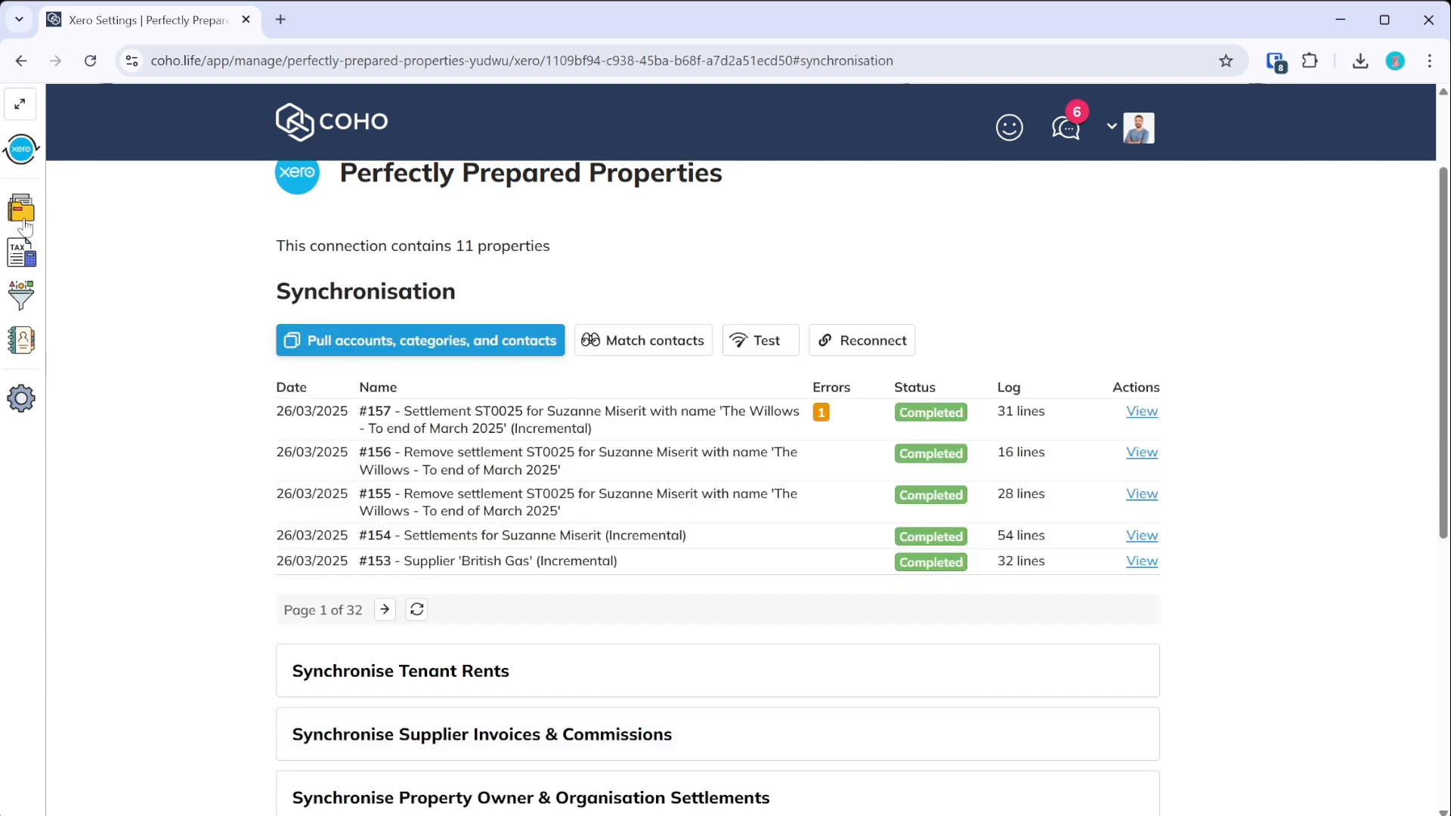
pyautogui.click(280, 19)
# - Log in to Xero and open the property owner's contact record
pyautogui.write('xer')
pyautogui.press('Return')
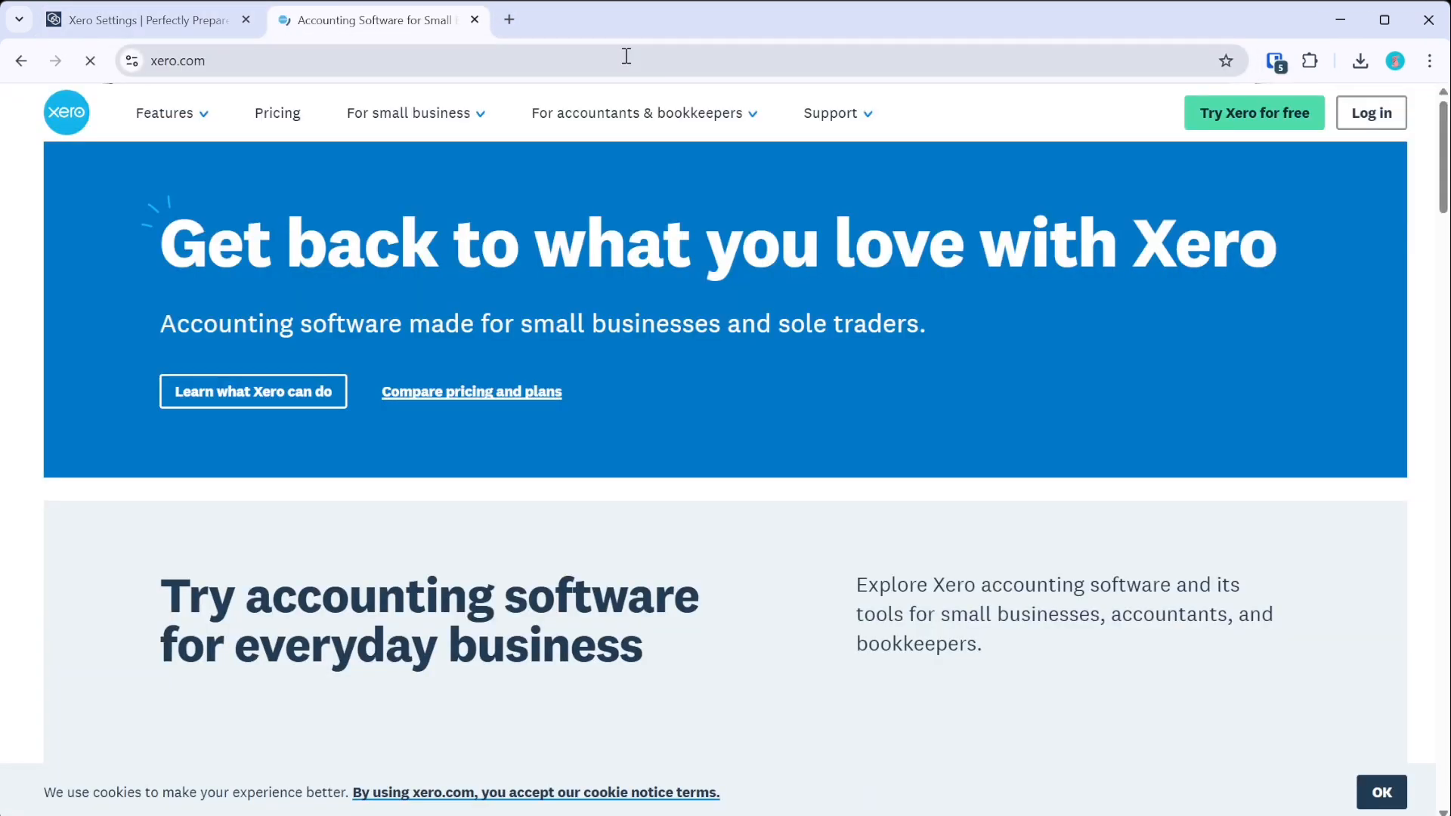
pyautogui.click(1371, 112)
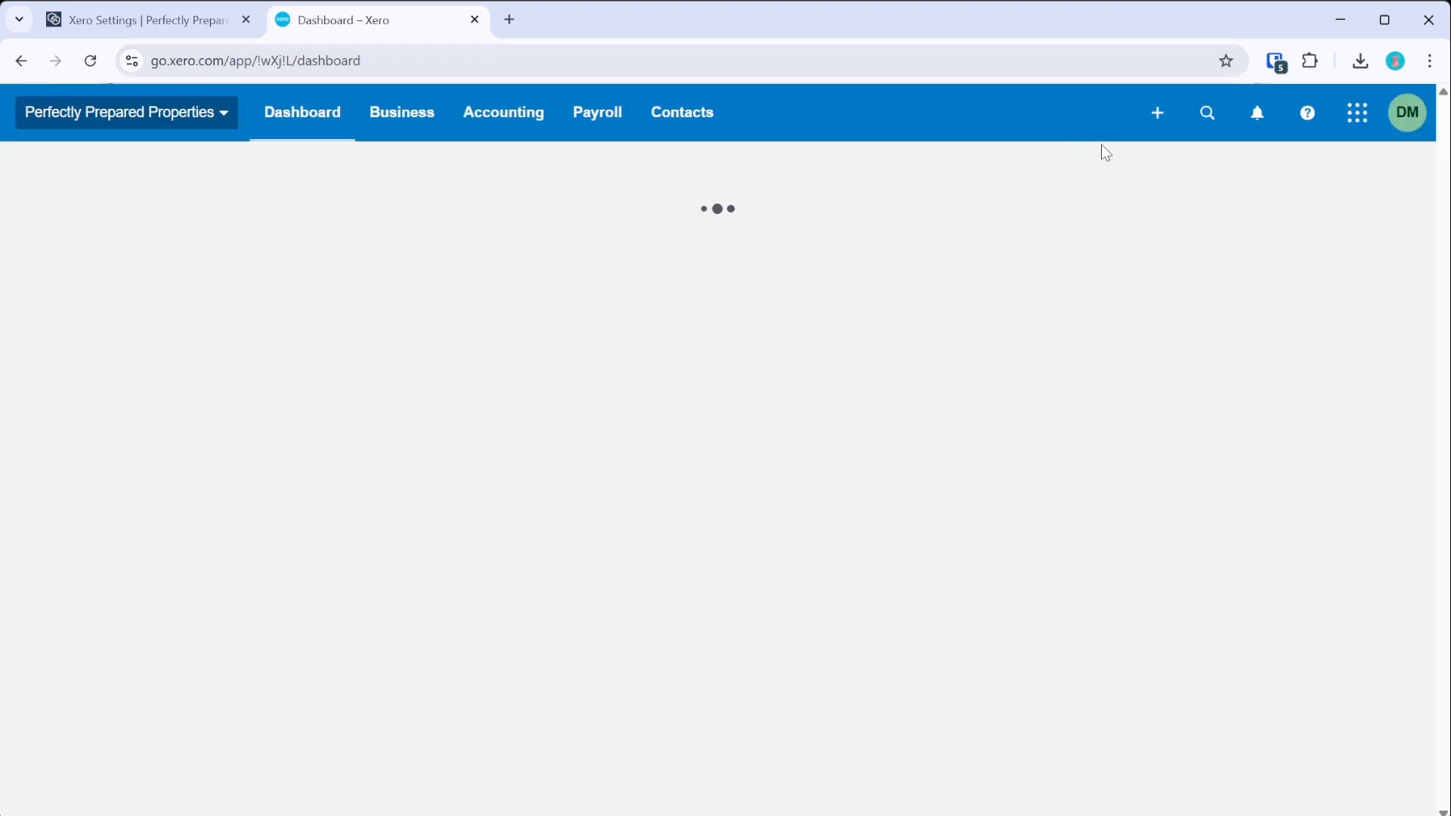
pyautogui.click(1203, 127)
pyautogui.write('suzanne')
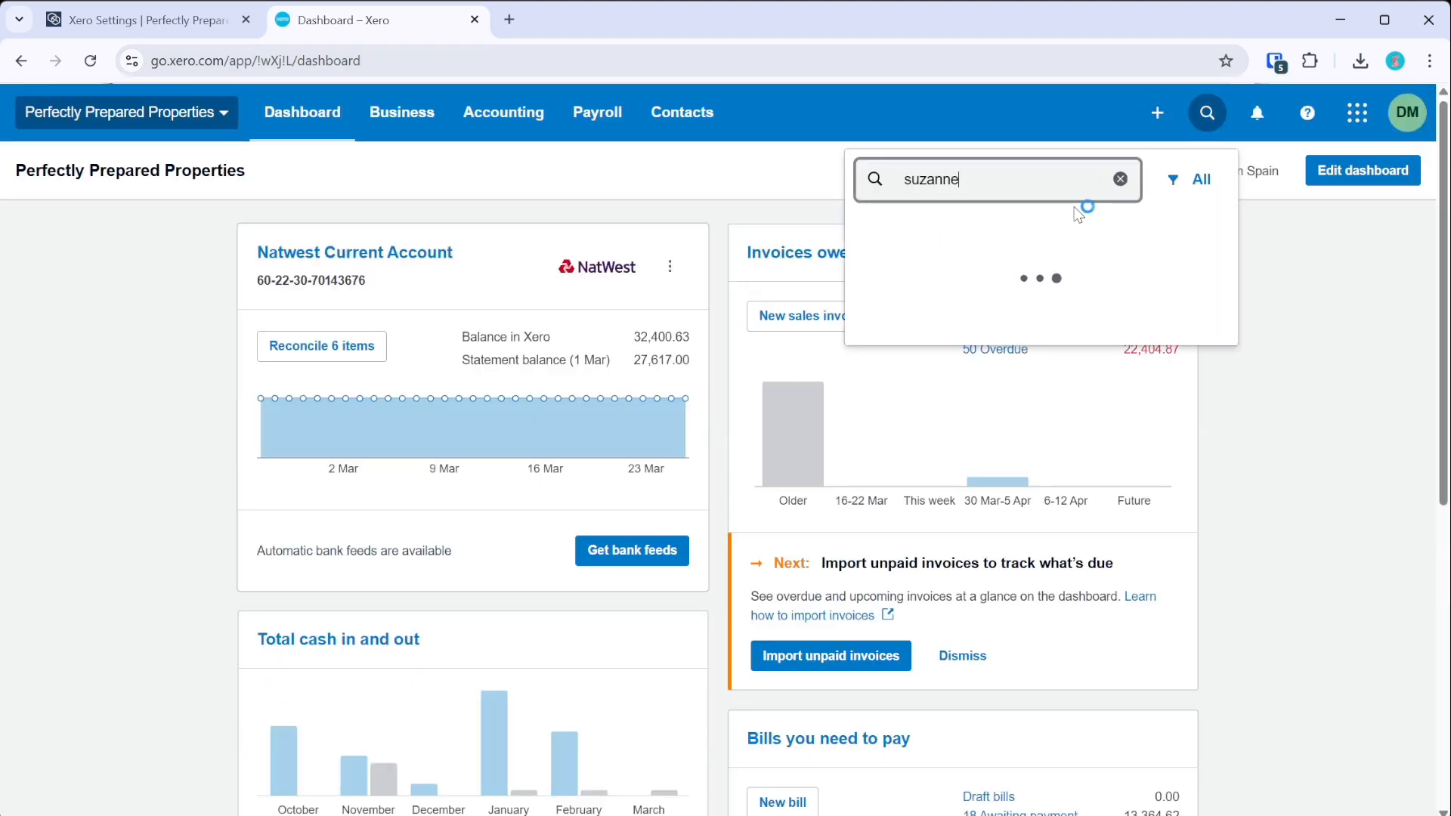
pyautogui.click(939, 346)
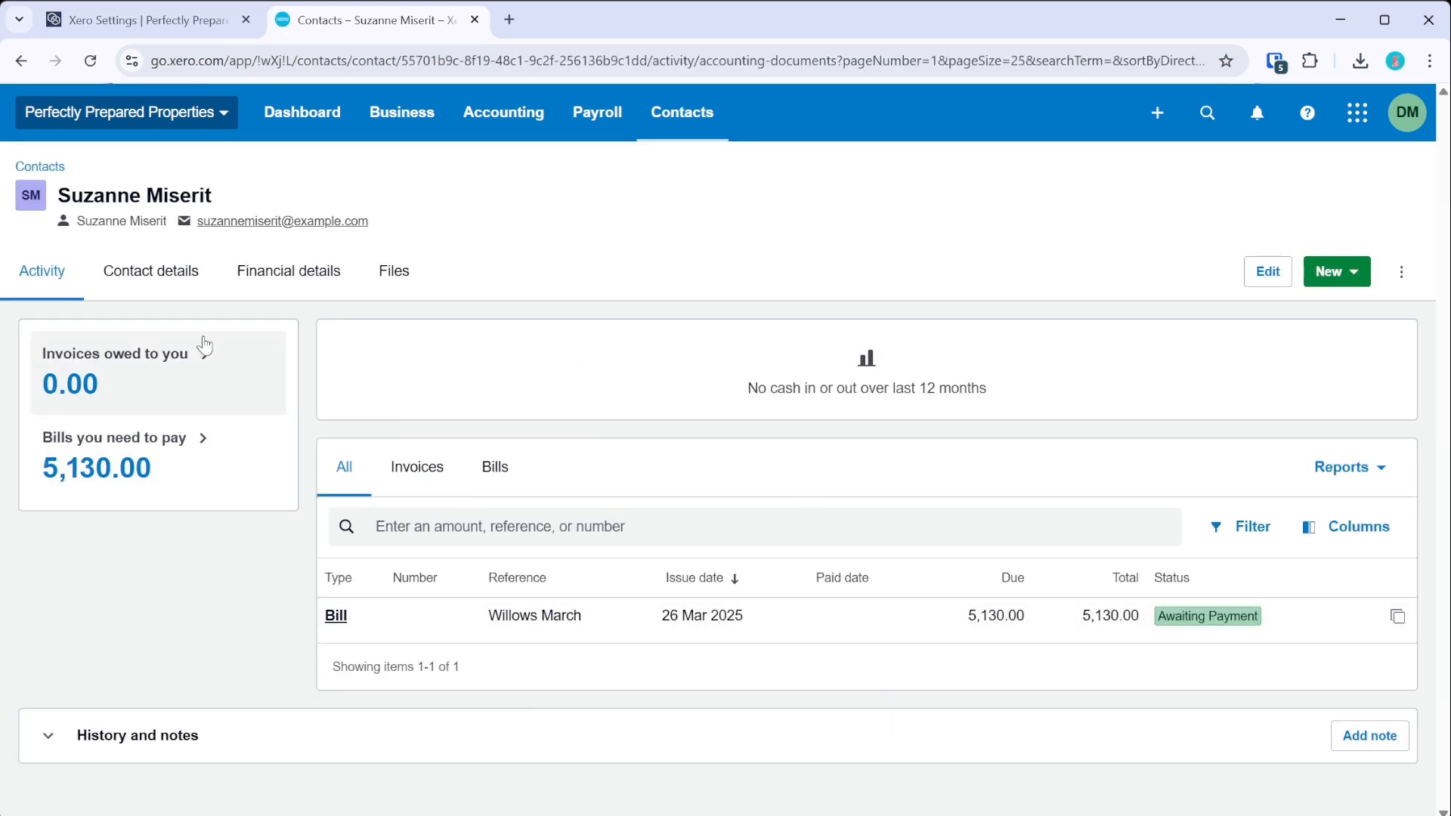
# - Archive the owner's contact, which holds a 5,130.00 bill awaiting payment
pyautogui.click(1390, 286)
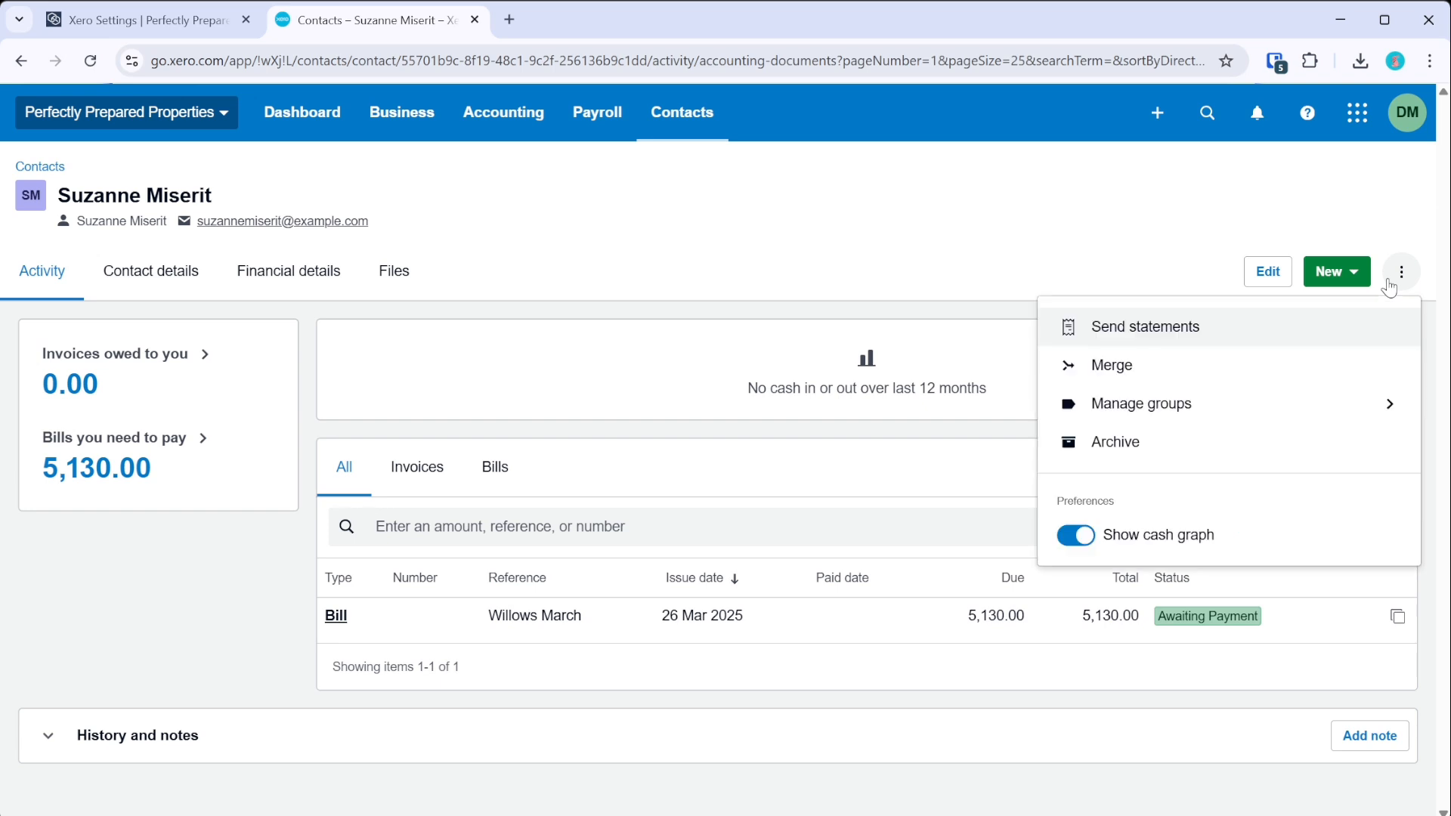
pyautogui.click(1140, 445)
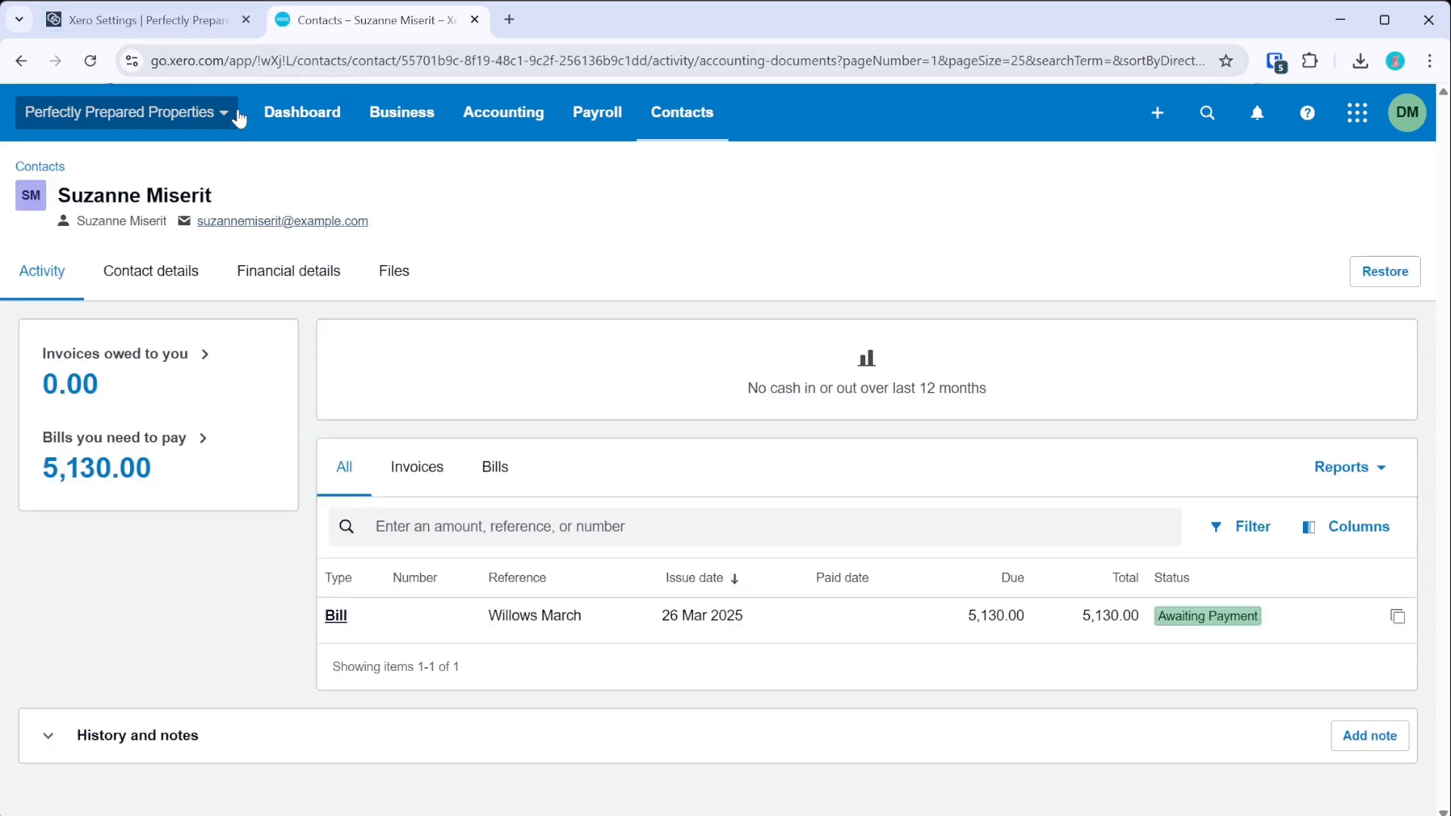
pyautogui.click(198, 23)
# - Map Tenant Find Fee to Tenancy Setup Fees in the Suppliers & Settlements chart of accounts
pyautogui.click(23, 211)
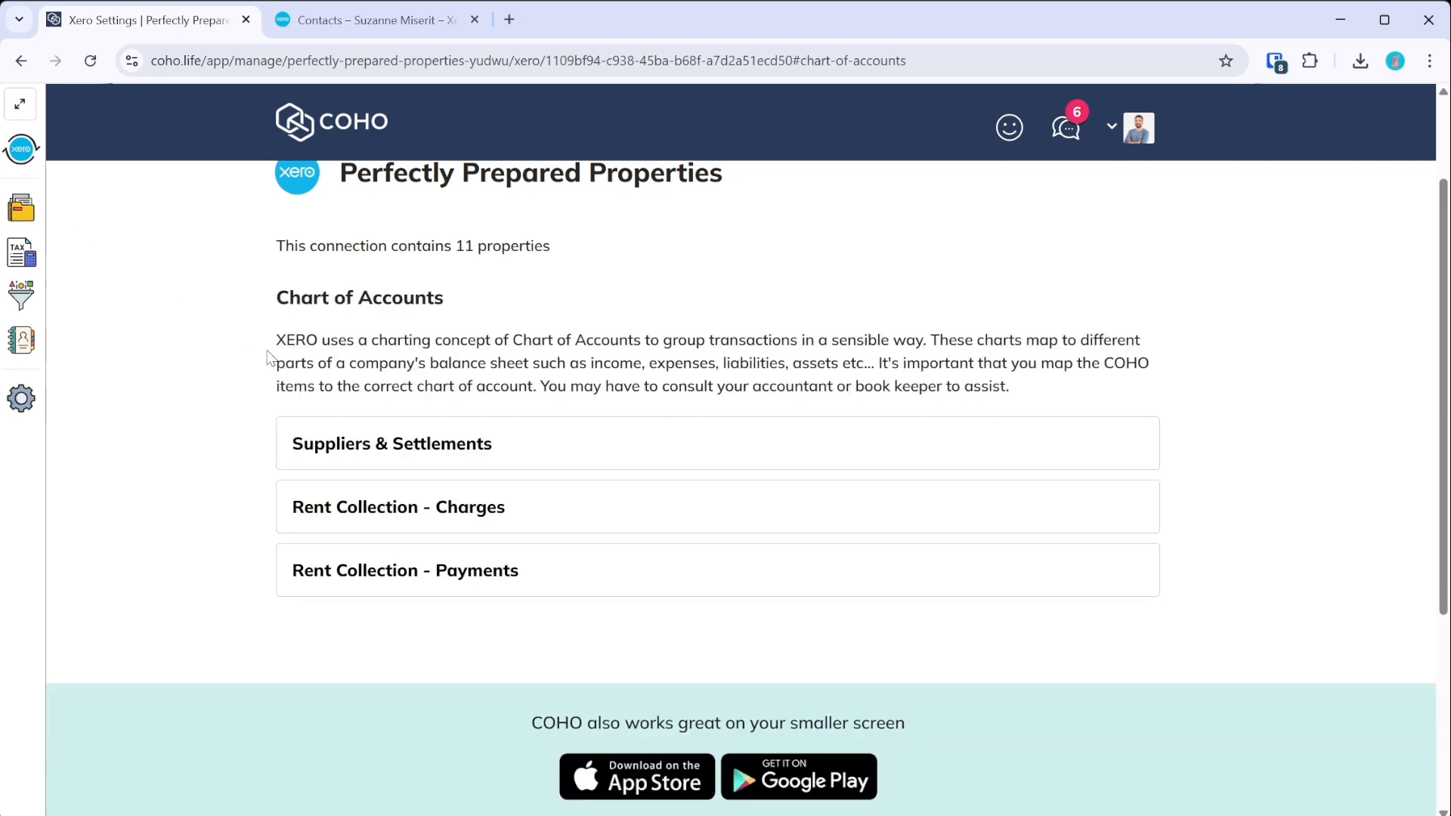
pyautogui.click(444, 472)
pyautogui.hotkey('ctrl', 'f')
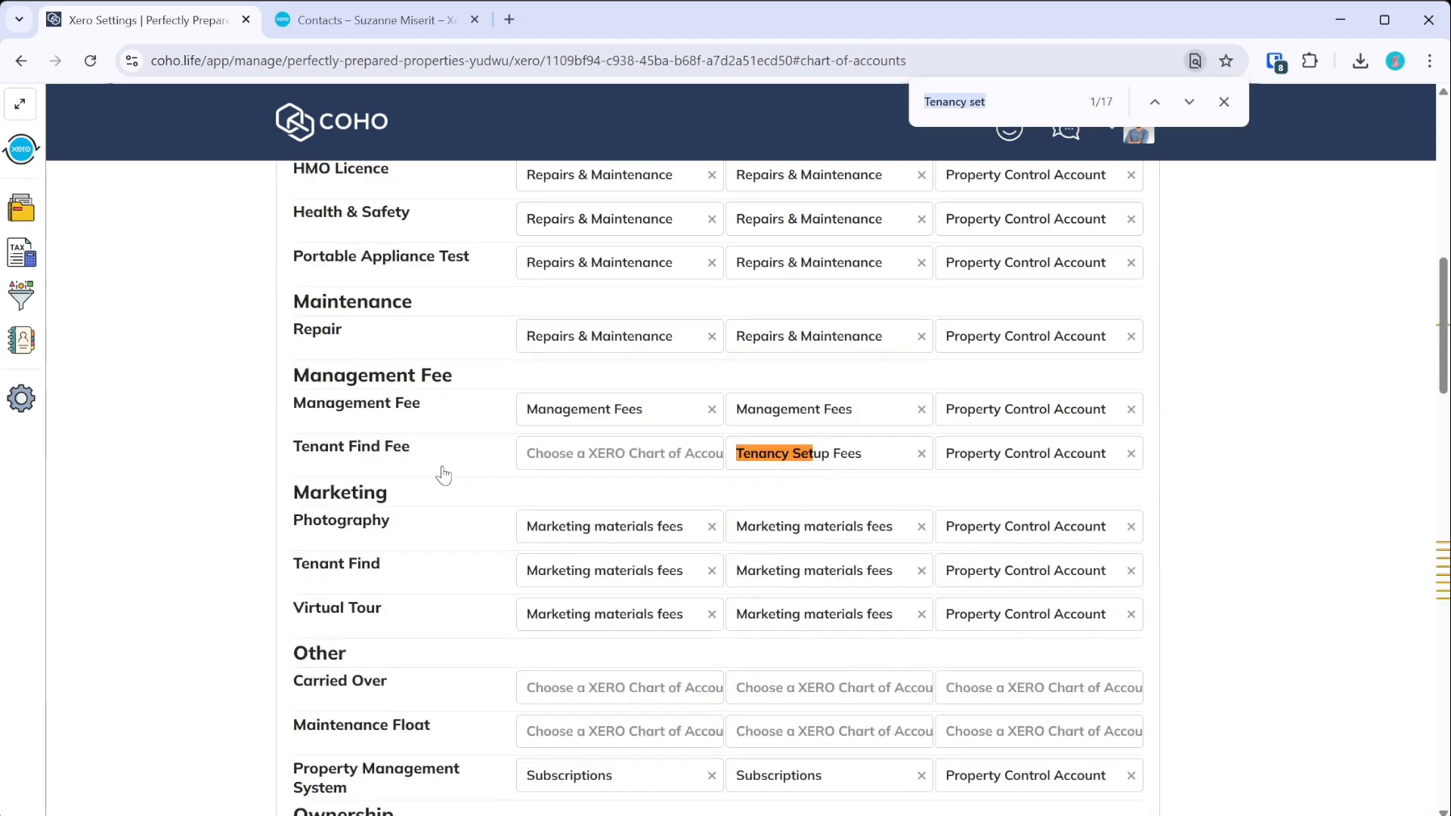
pyautogui.click(593, 463)
pyautogui.write('tenancy s')
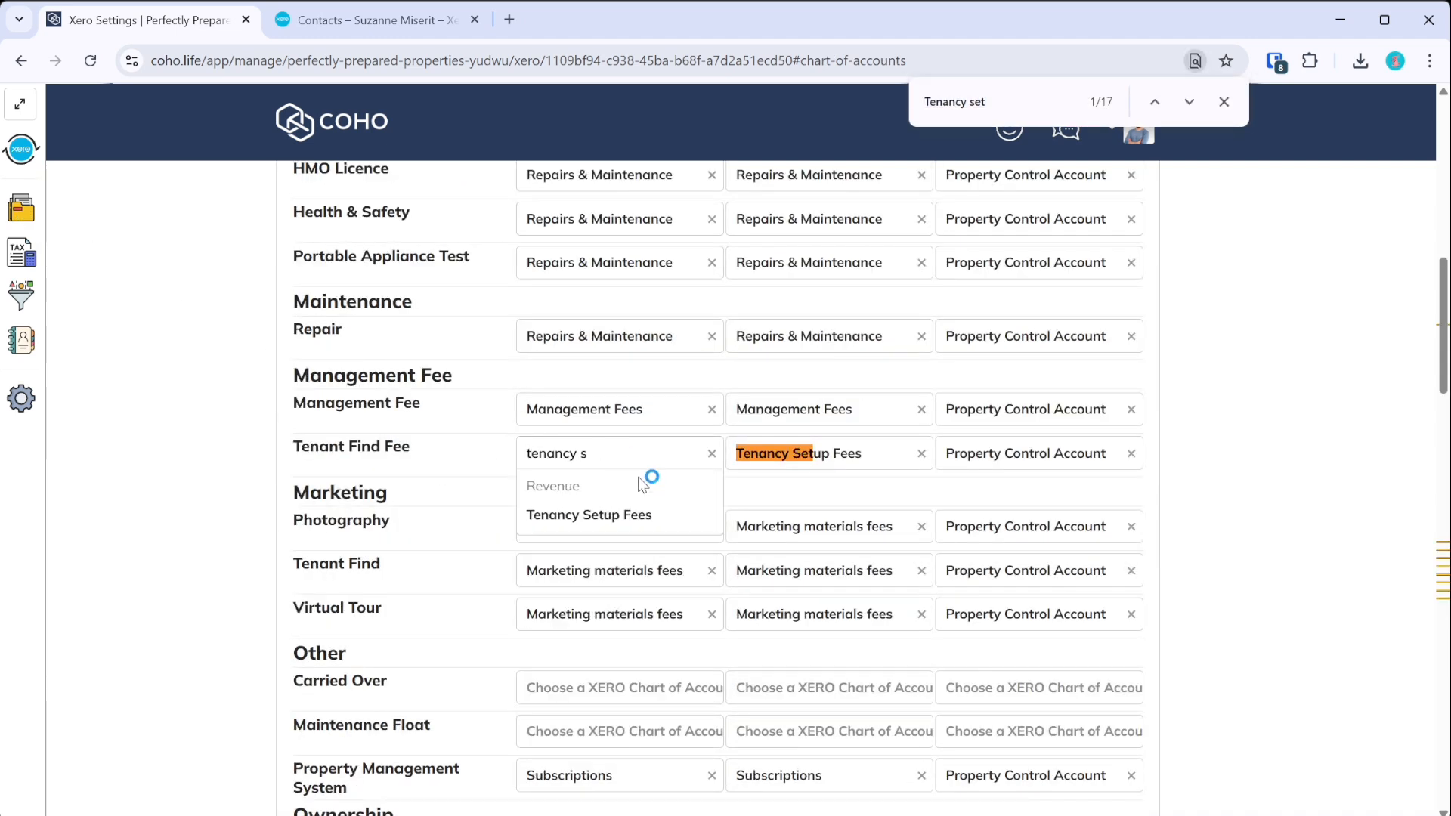
pyautogui.click(613, 516)
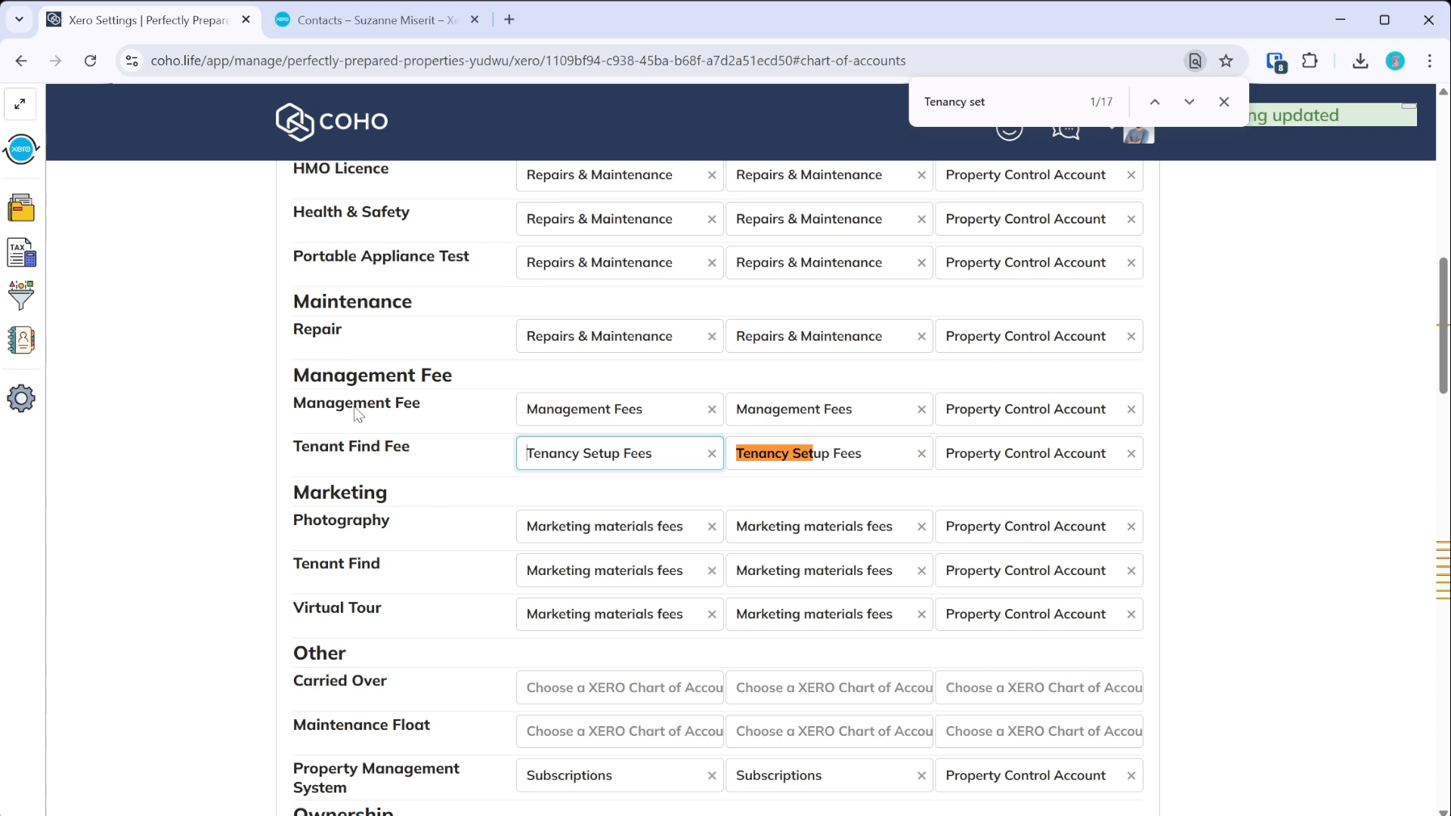
# - Synchronise the owner's specific settlement ST0025 to Xero
pyautogui.click(31, 150)
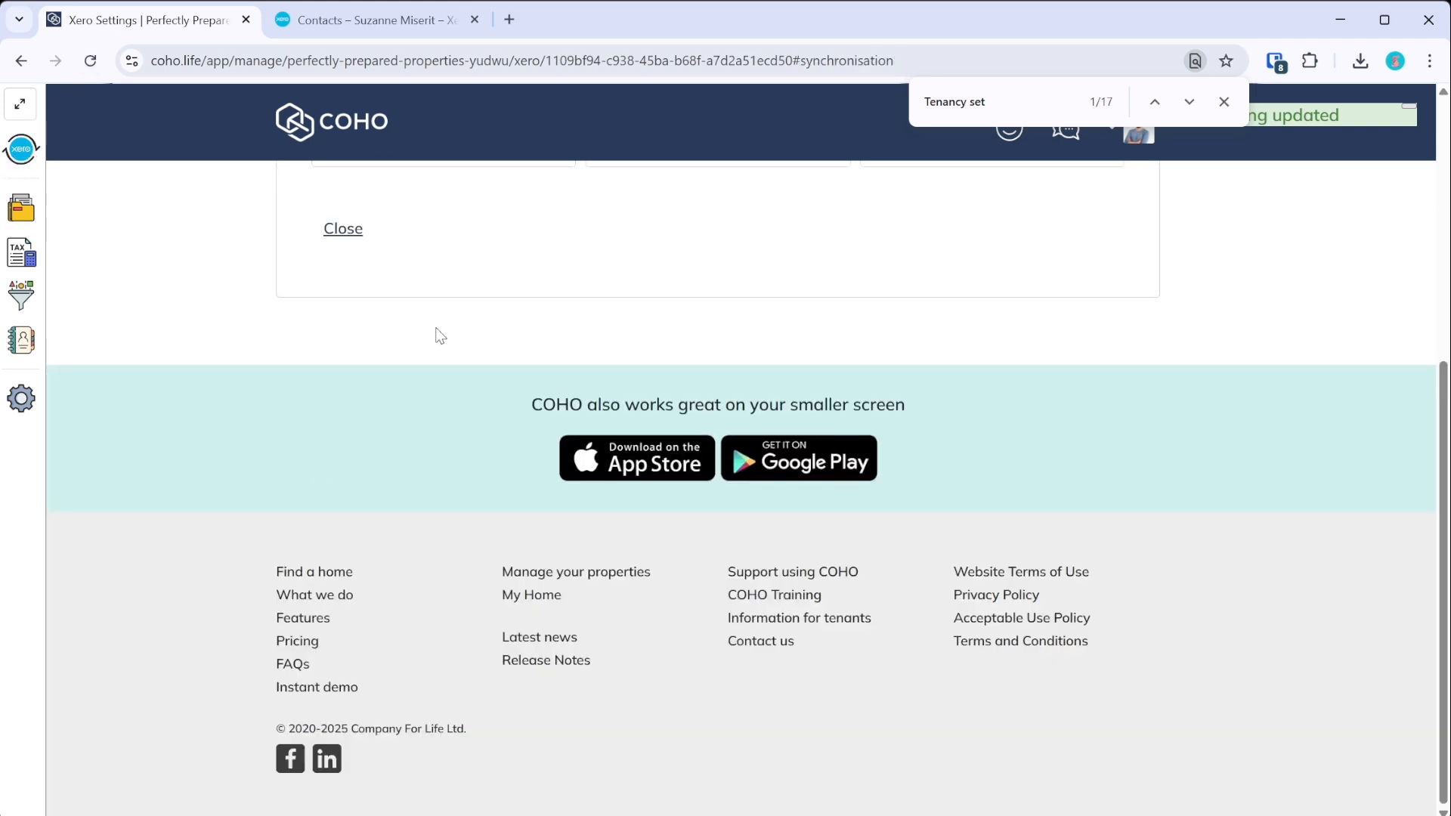
pyautogui.click(446, 302)
pyautogui.click(418, 687)
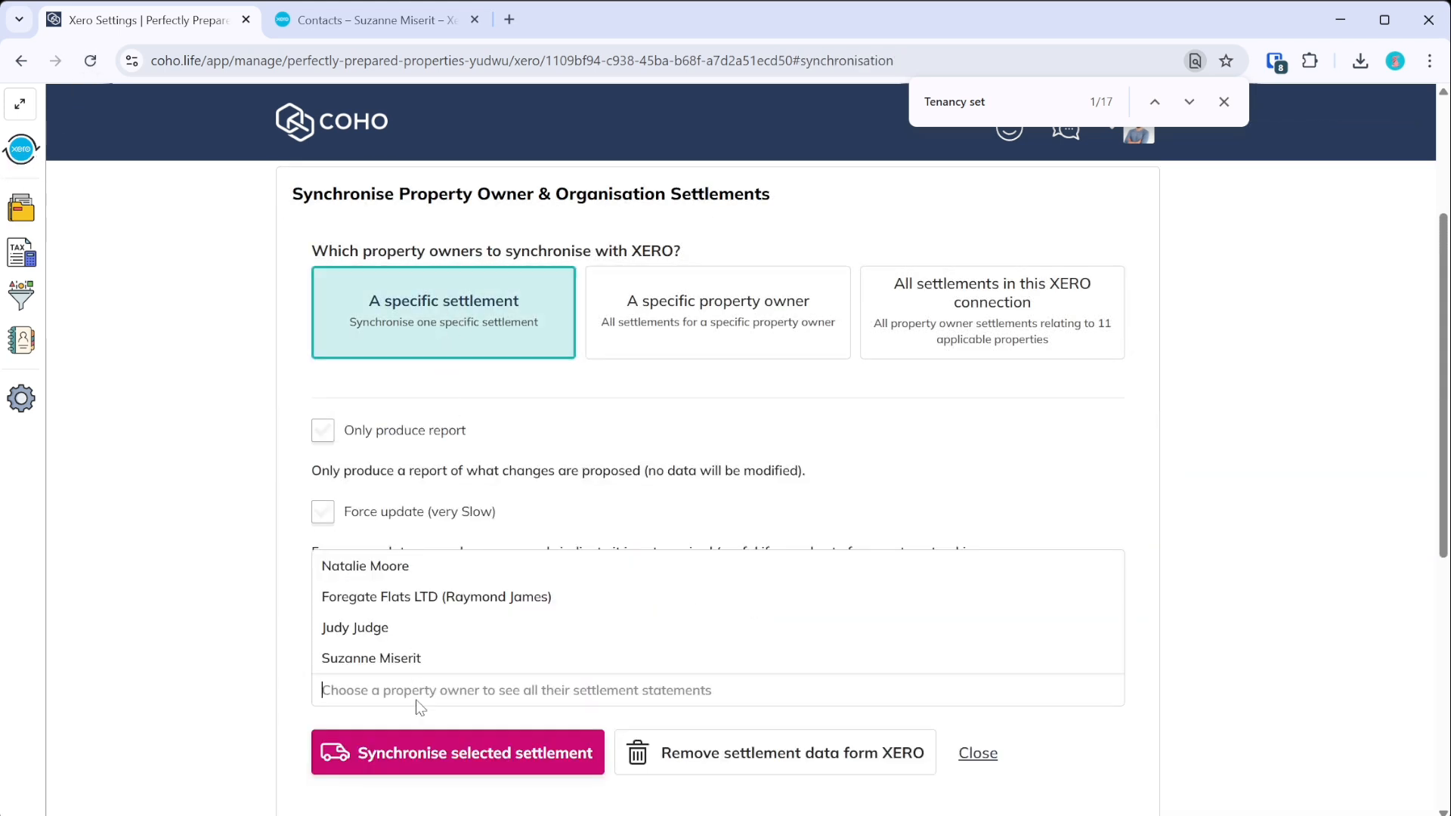
pyautogui.click(421, 657)
pyautogui.click(380, 718)
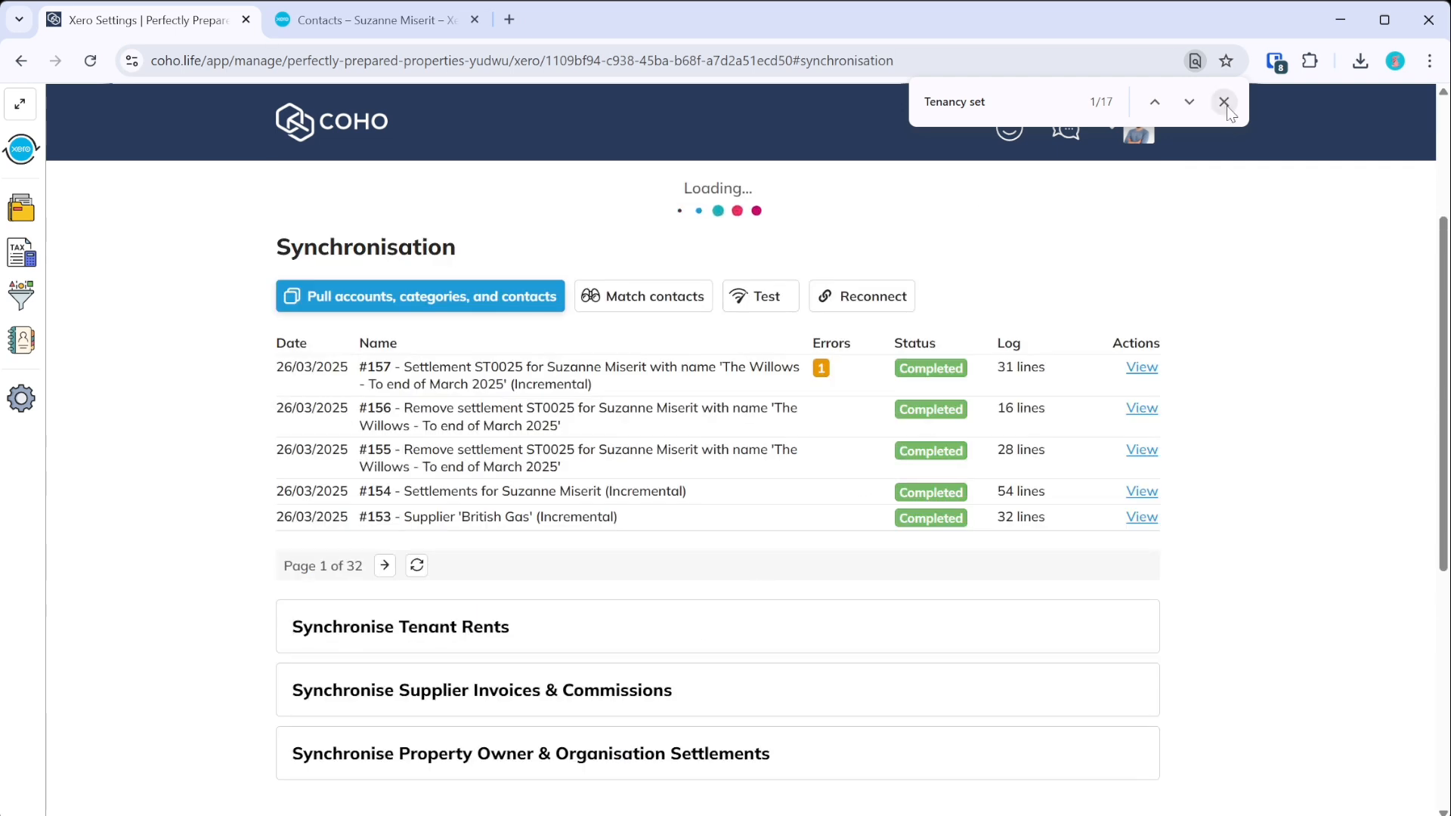
pyautogui.click(1224, 102)
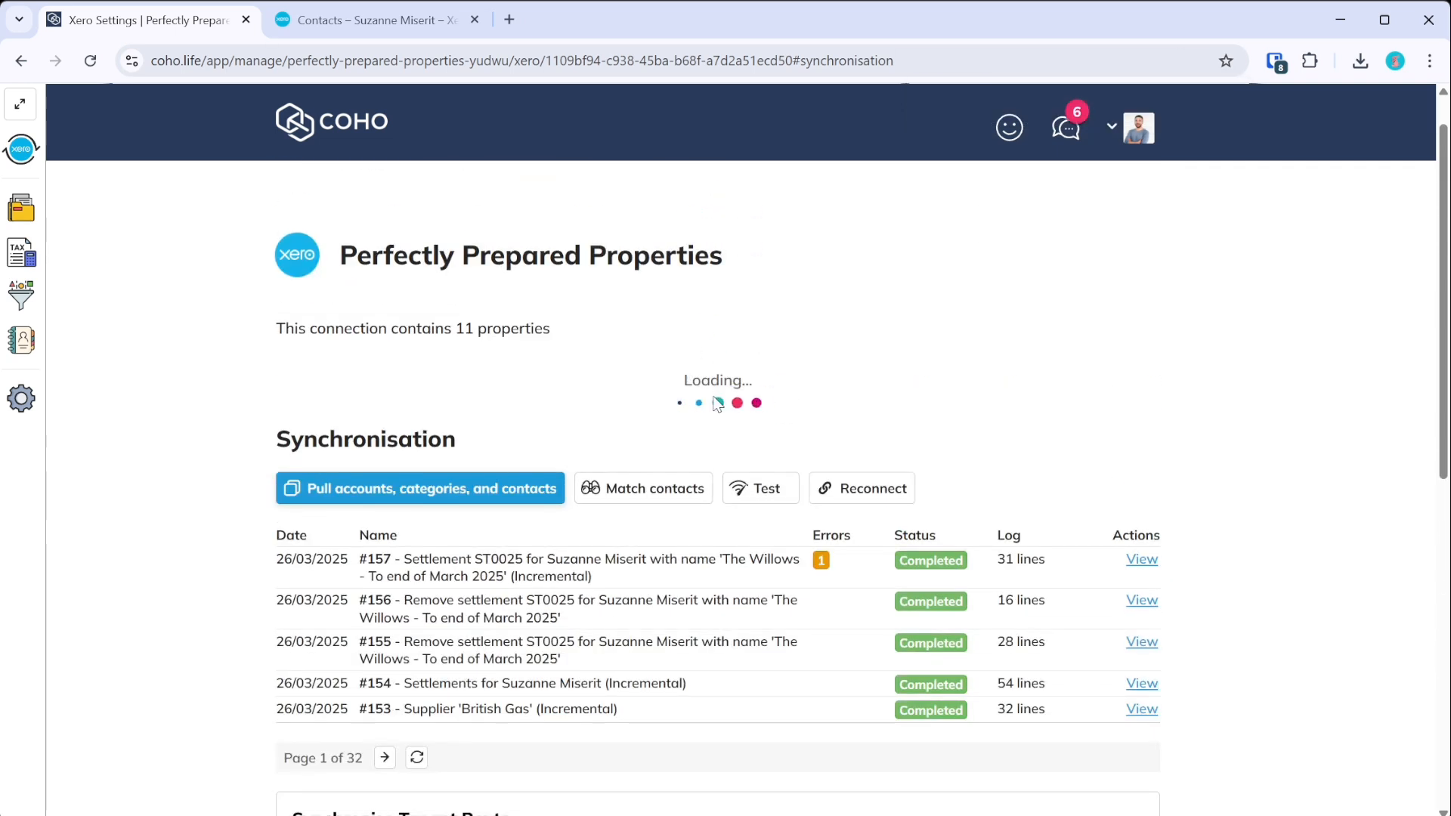
# - Read sync #158's archived-contact error, restore the owner's Xero contact, and close the log
pyautogui.click(1142, 495)
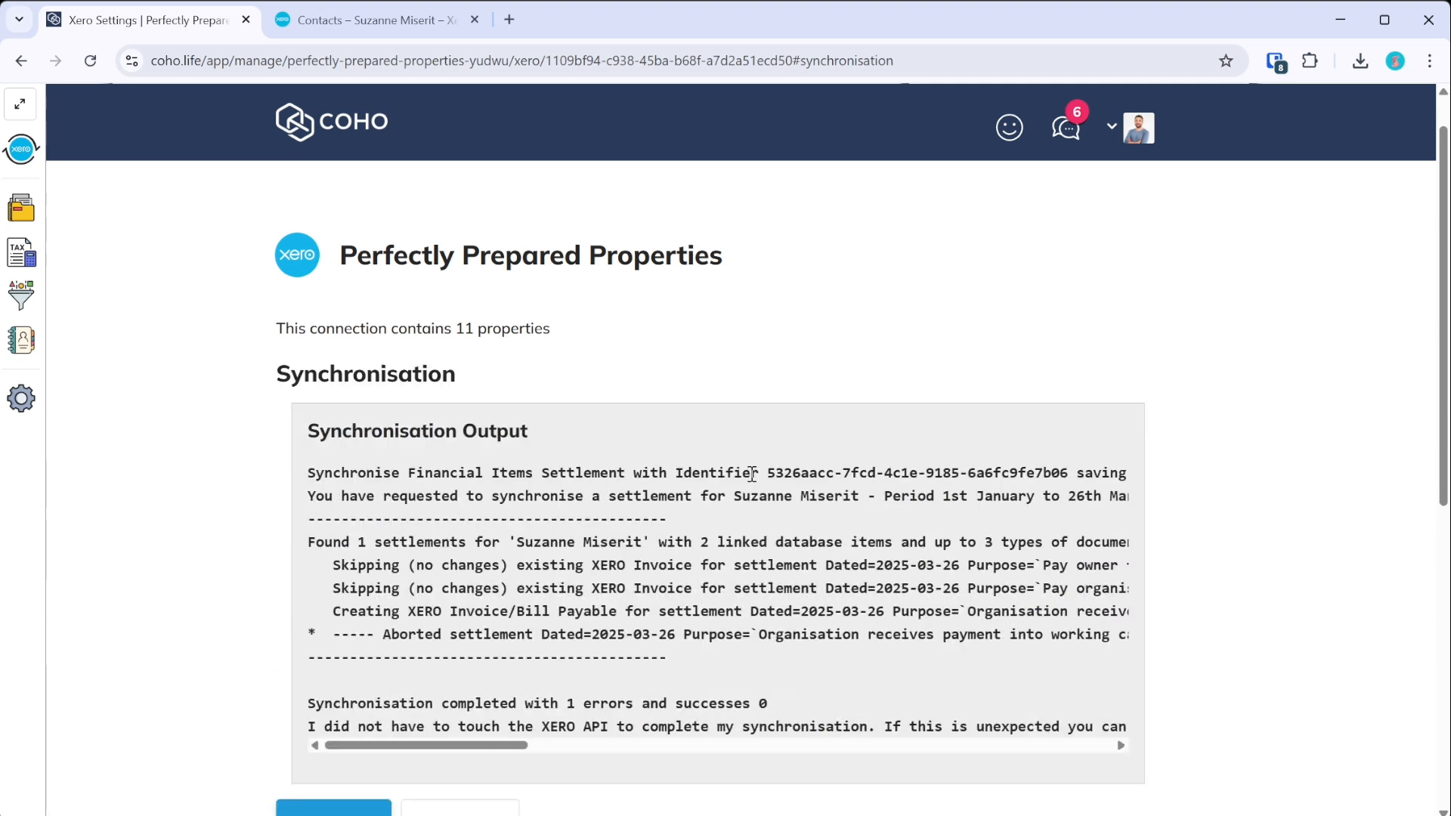
pyautogui.moveTo(508, 745); pyautogui.dragTo(735, 772)
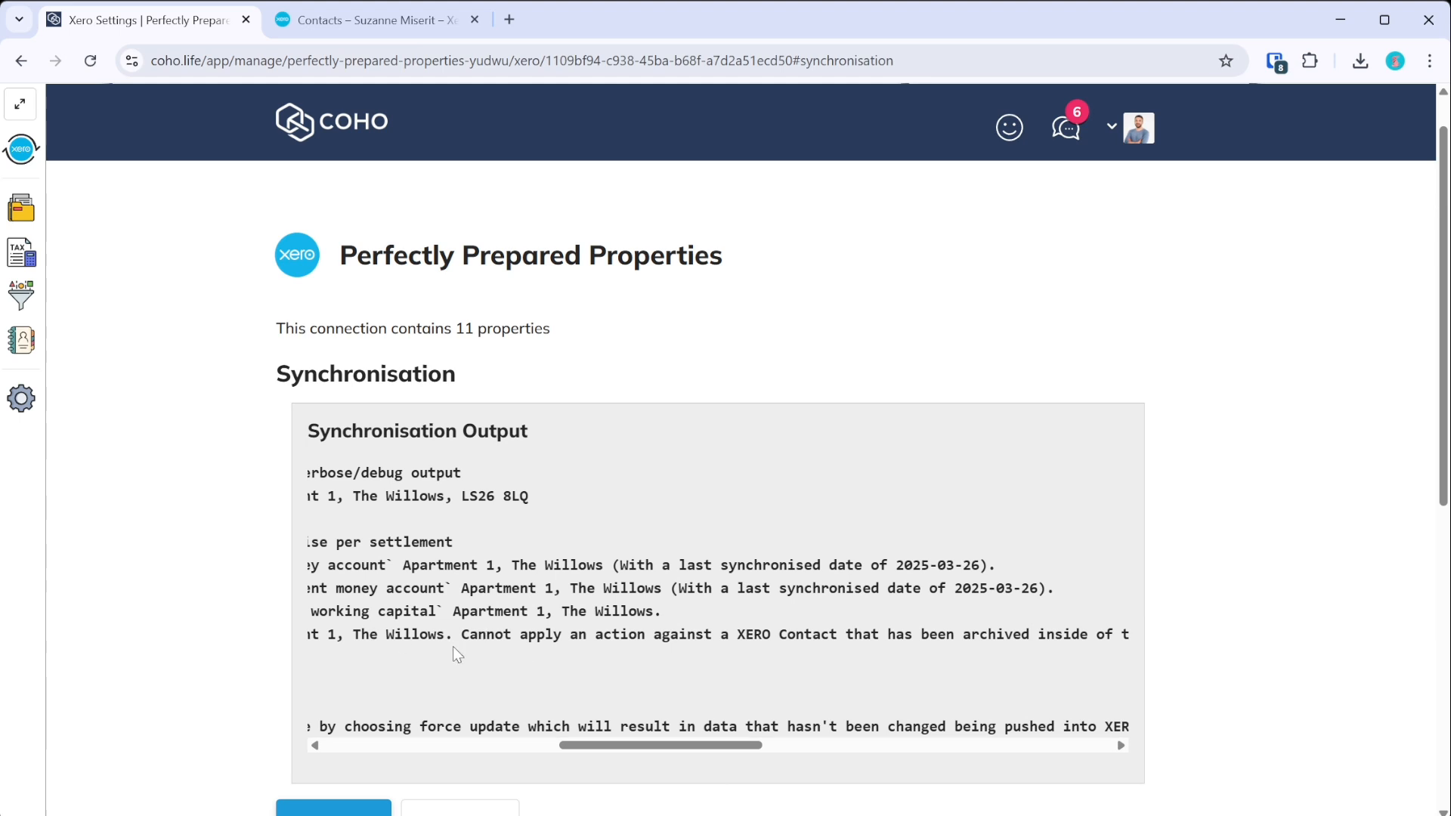
pyautogui.moveTo(739, 747); pyautogui.dragTo(208, 737)
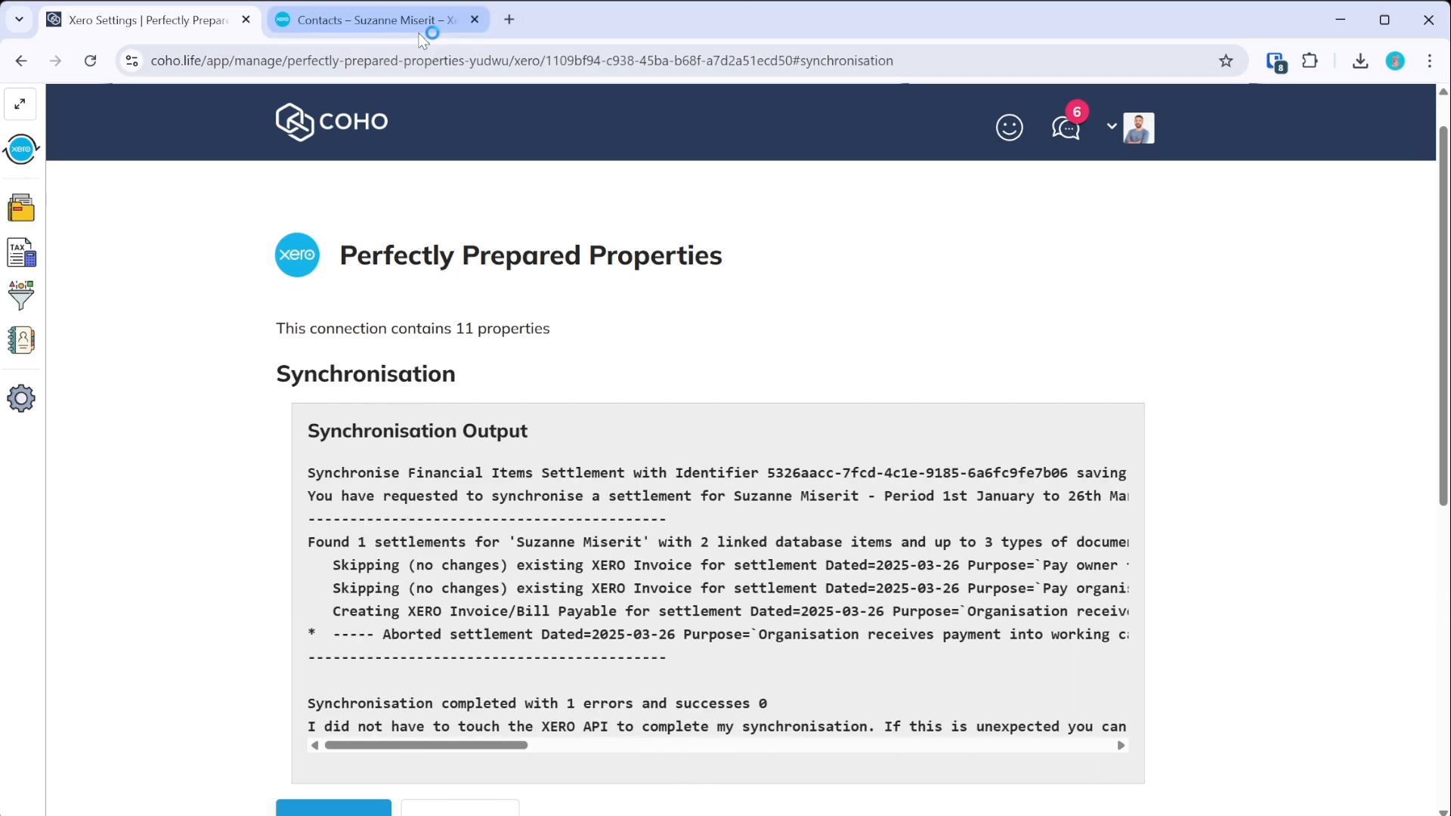
pyautogui.click(402, 23)
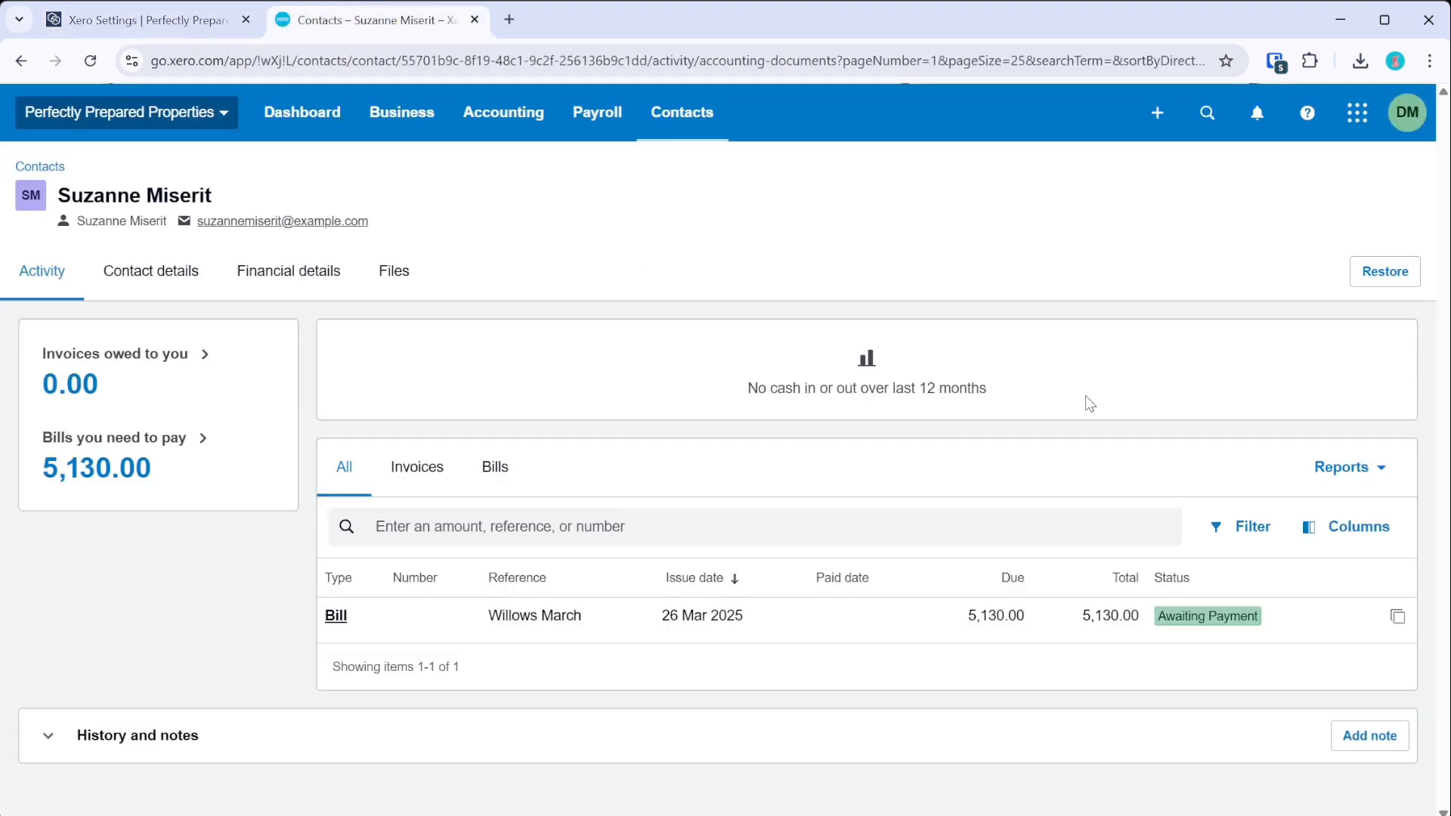
pyautogui.click(1387, 279)
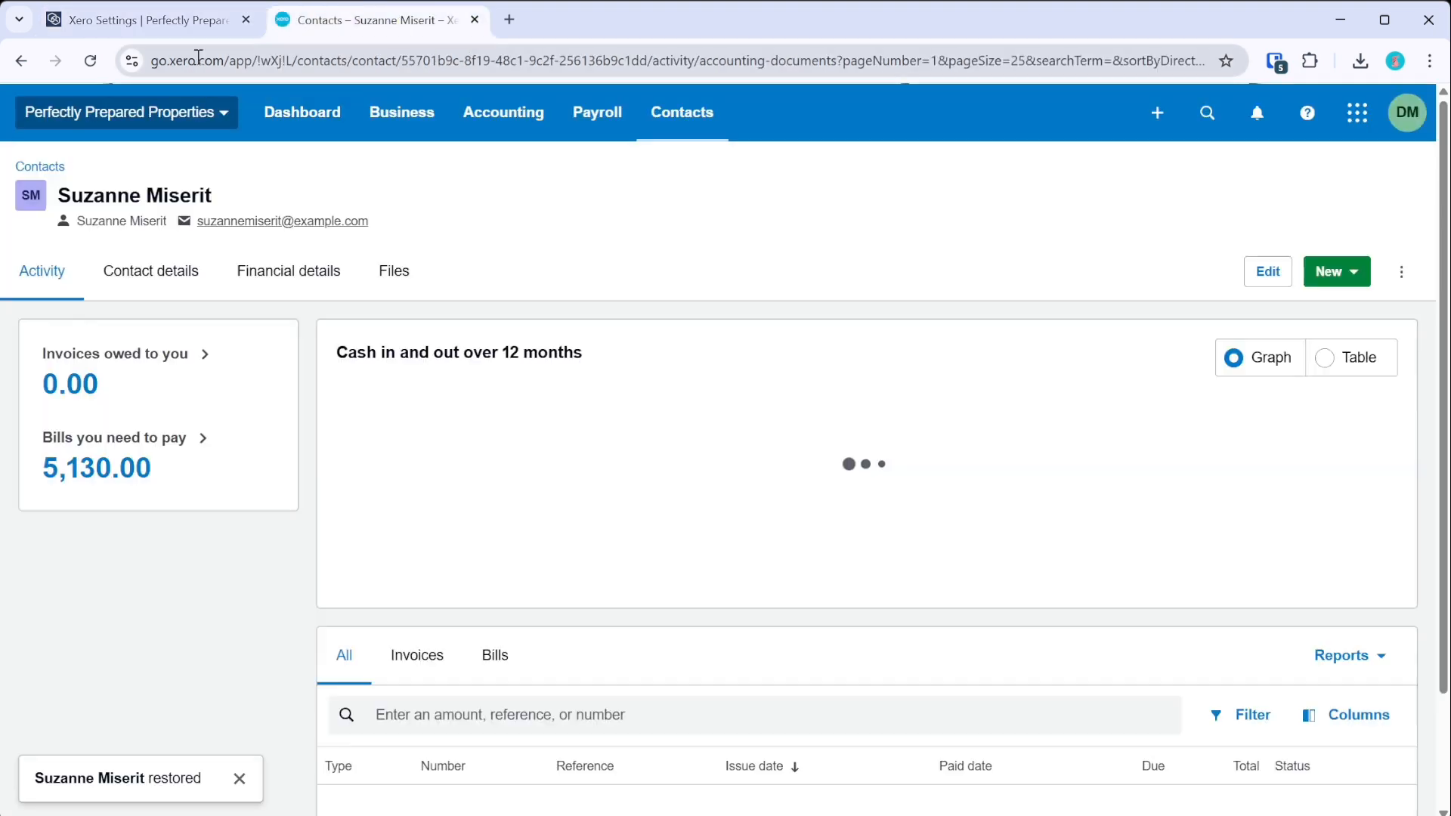
pyautogui.click(172, 23)
pyautogui.scroll(-3, 909, 636)
pyautogui.click(565, 634)
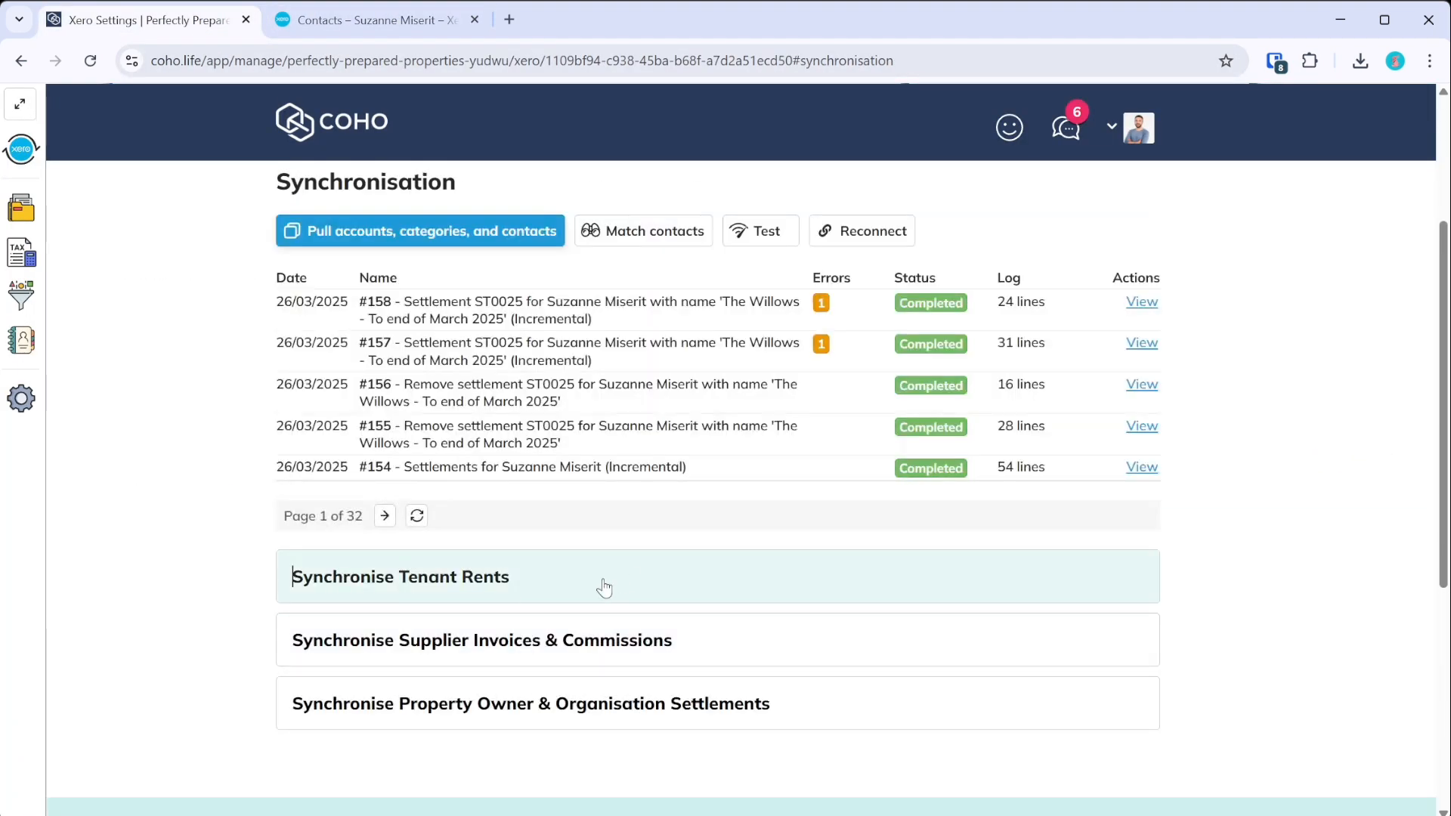
# - Resync settlement ST0025 to Xero and show more of the sync job history
pyautogui.click(479, 714)
pyautogui.click(391, 810)
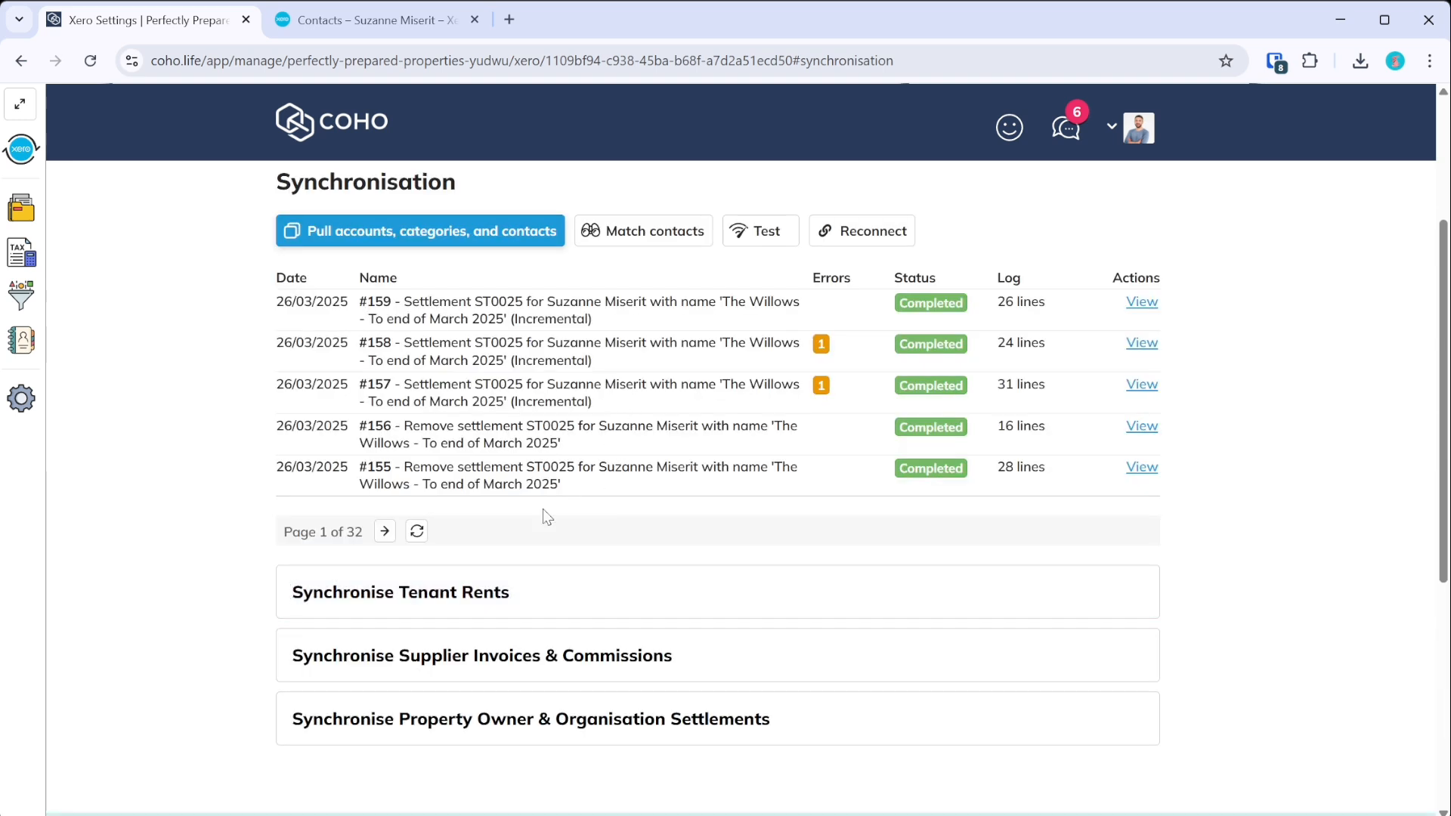
pyautogui.click(384, 530)
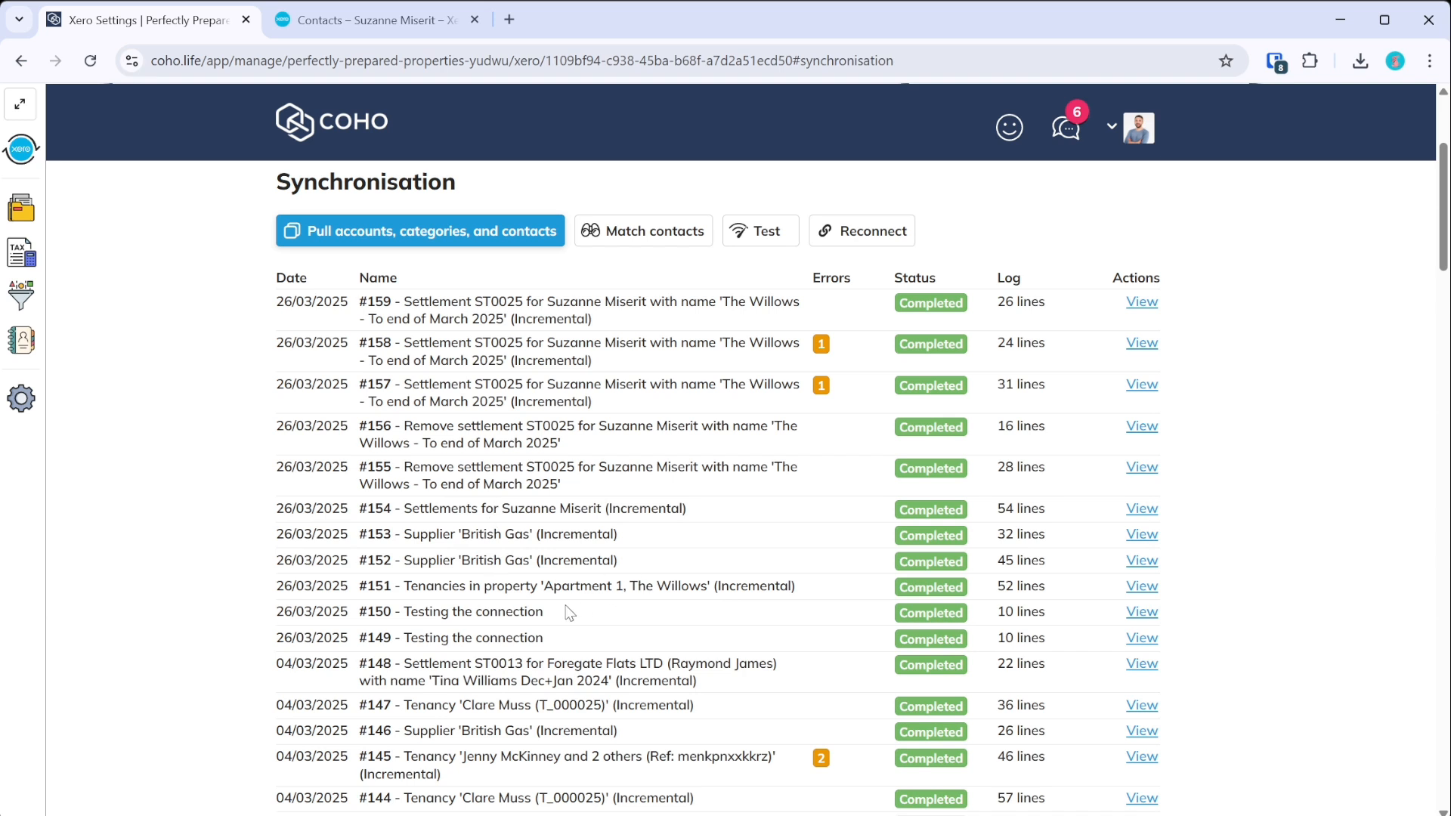
# - Find the tenant's Apartment 1 tenancy and open its rent collection records
pyautogui.click(23, 106)
pyautogui.write('philip')
pyautogui.click(149, 174)
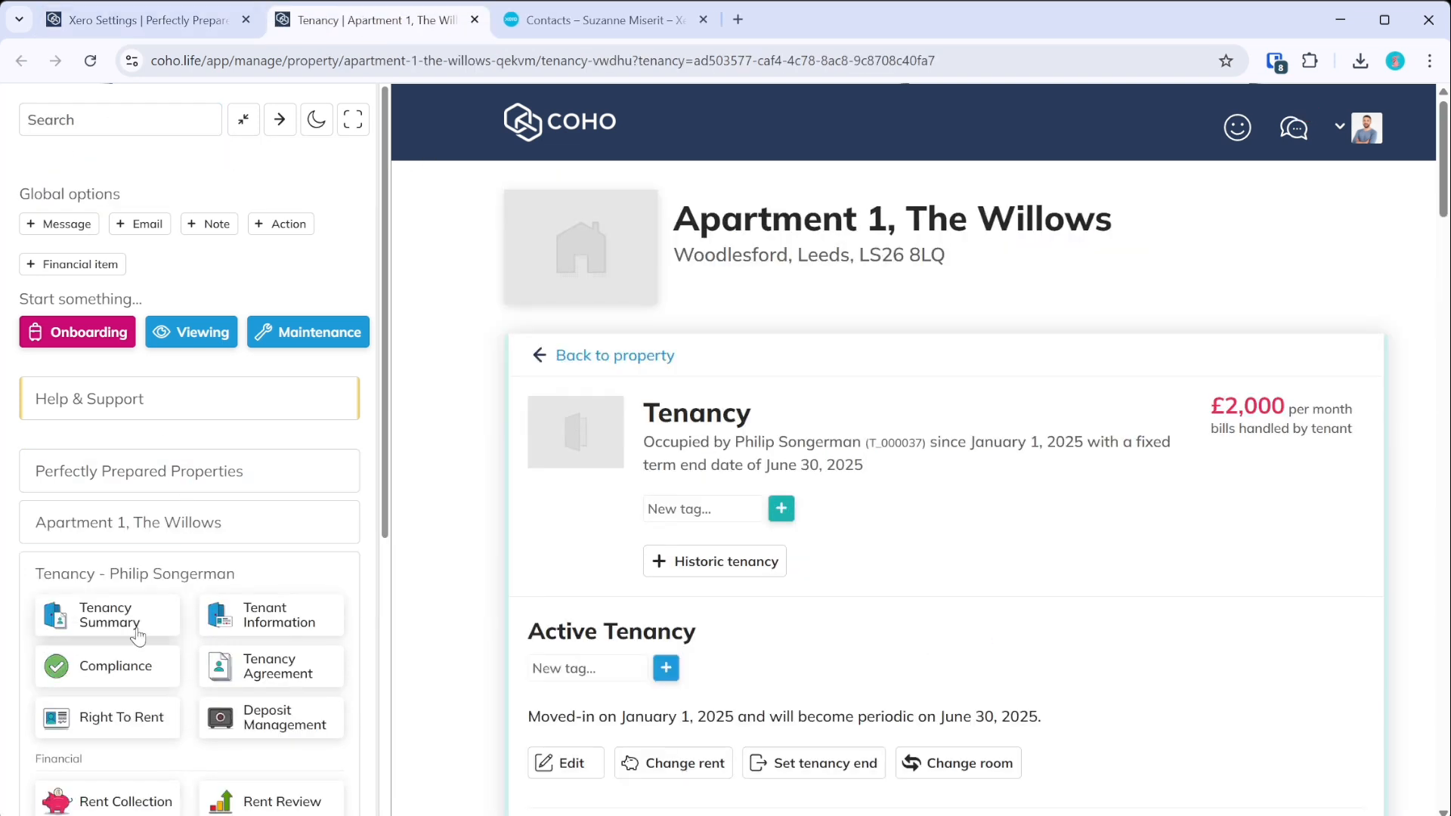
pyautogui.scroll(-3, 137, 636)
pyautogui.click(114, 608)
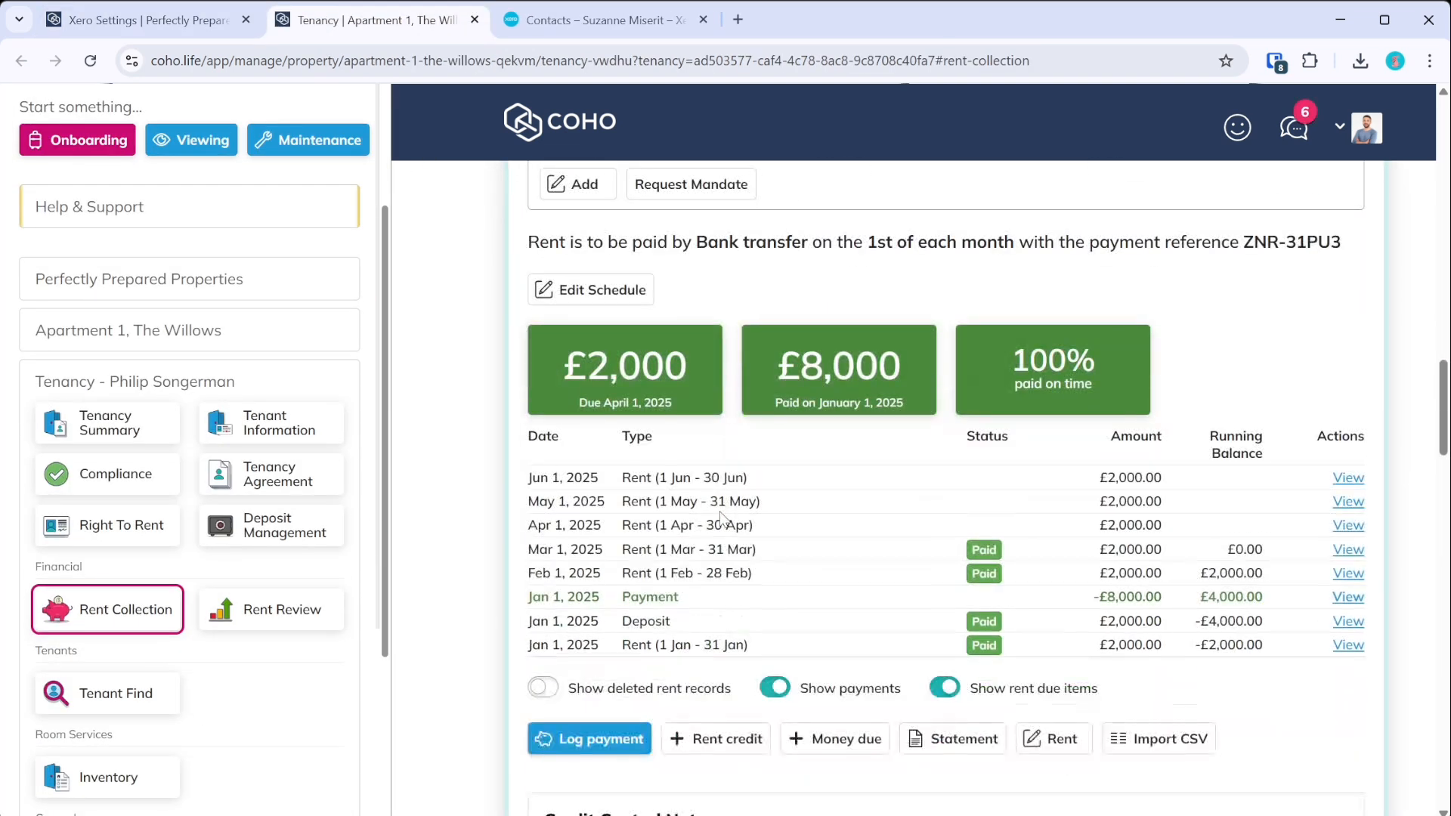
# - Log a £2,500 payment against April rent only, with May rent unticked
pyautogui.click(605, 742)
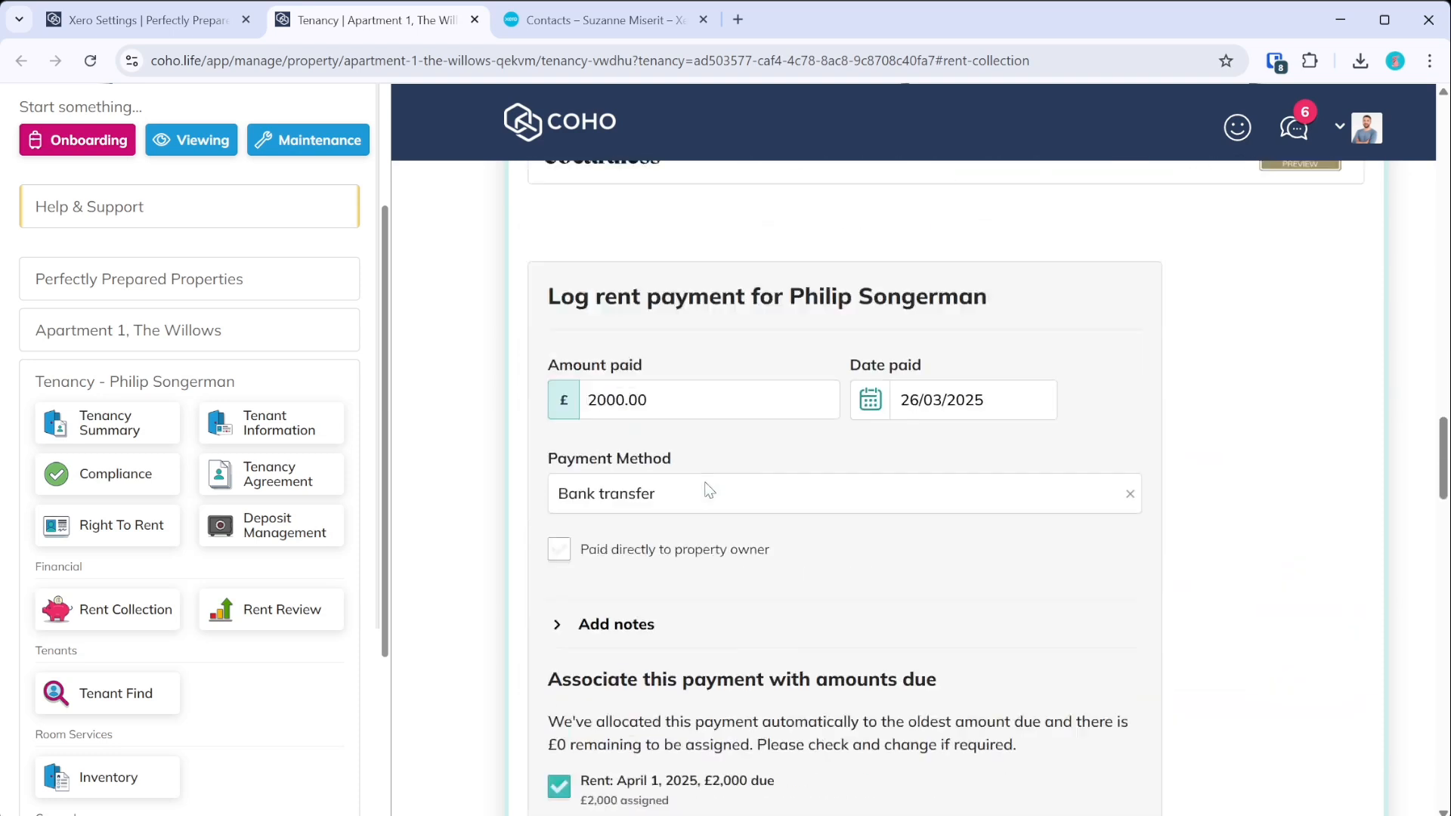
pyautogui.moveTo(789, 291); pyautogui.dragTo(593, 281)
pyautogui.write('2')
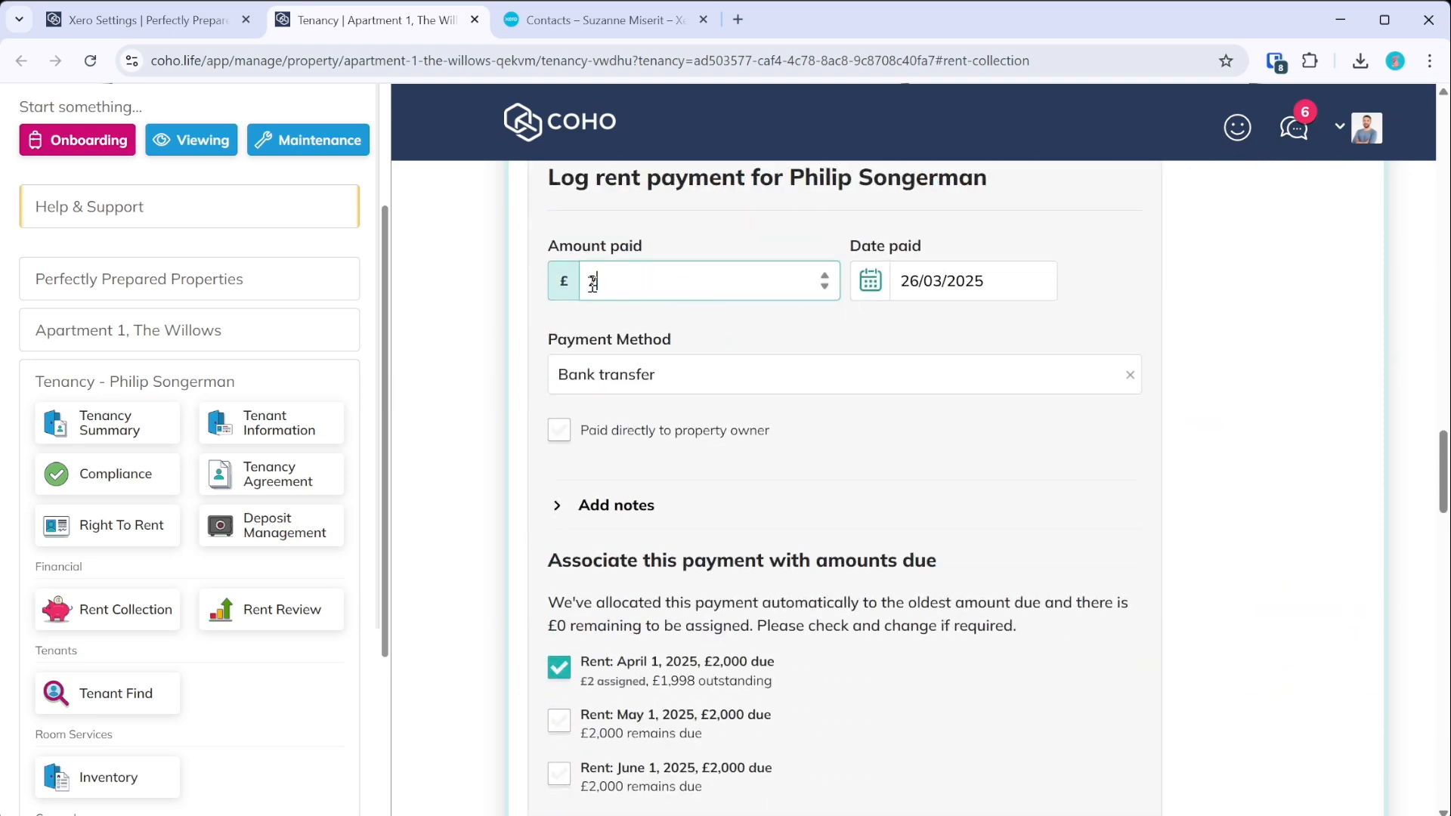
pyautogui.write('500')
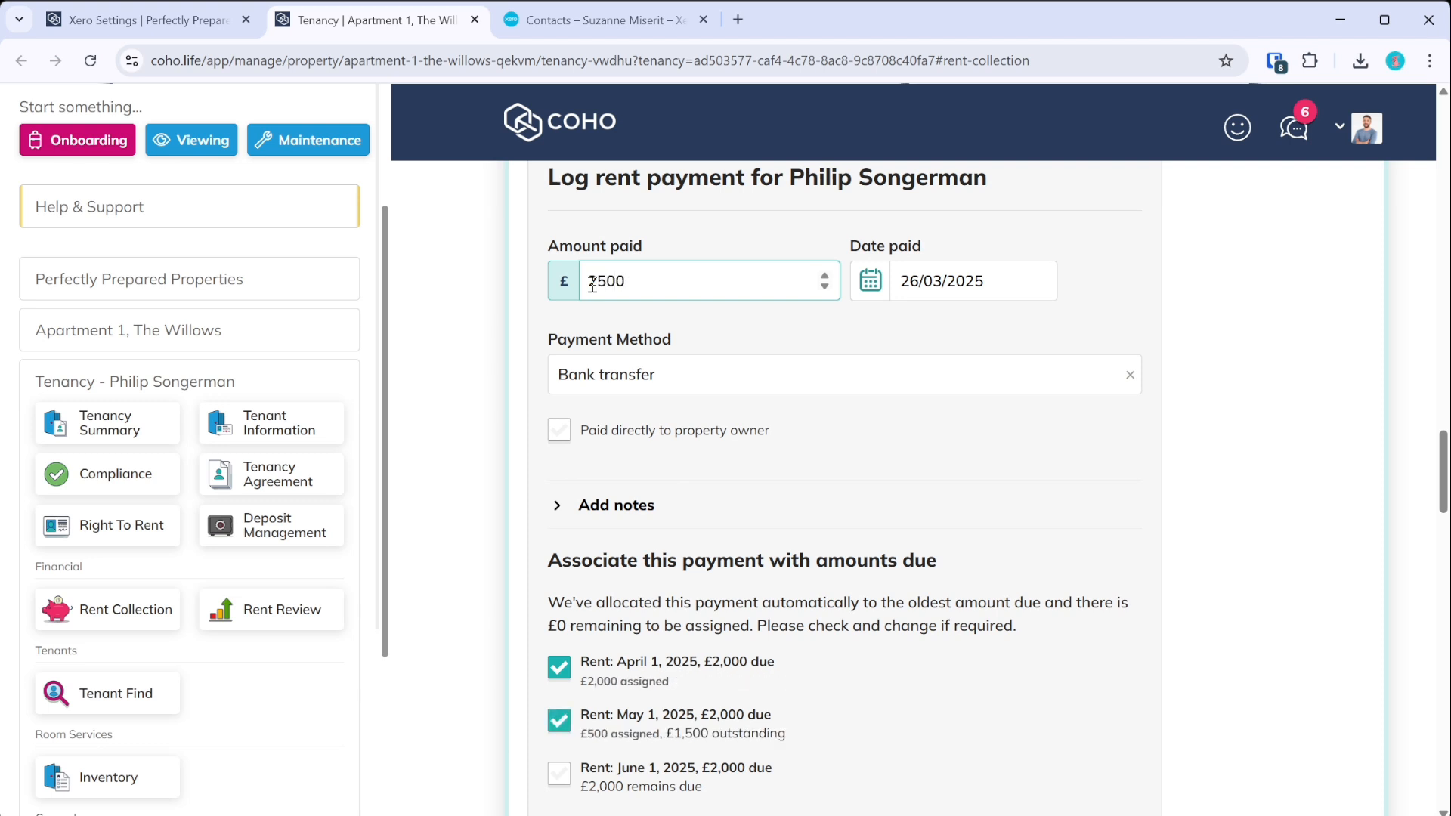
pyautogui.doubleClick(601, 284)
pyautogui.scroll(-3, 681, 538)
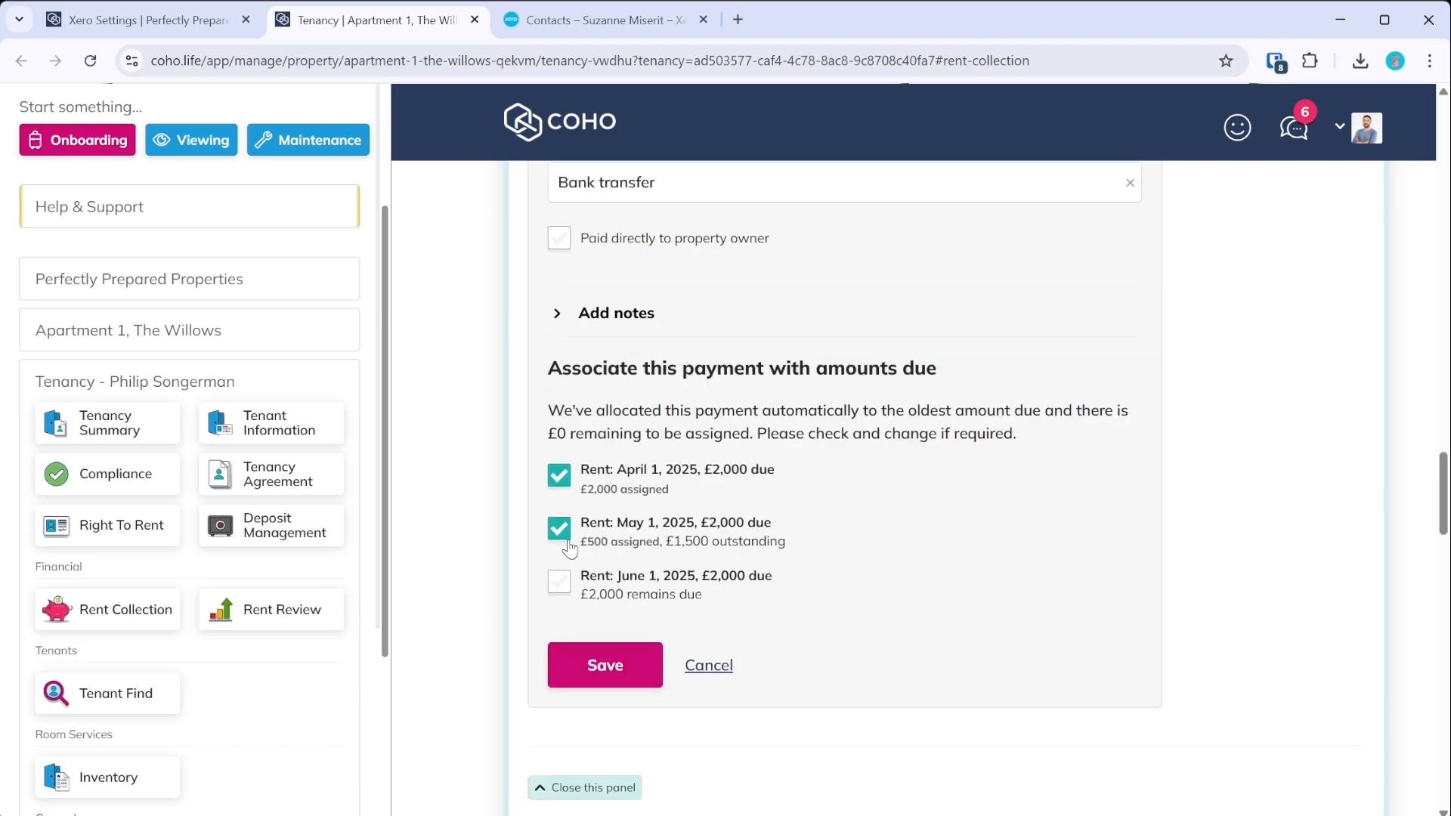
pyautogui.click(569, 542)
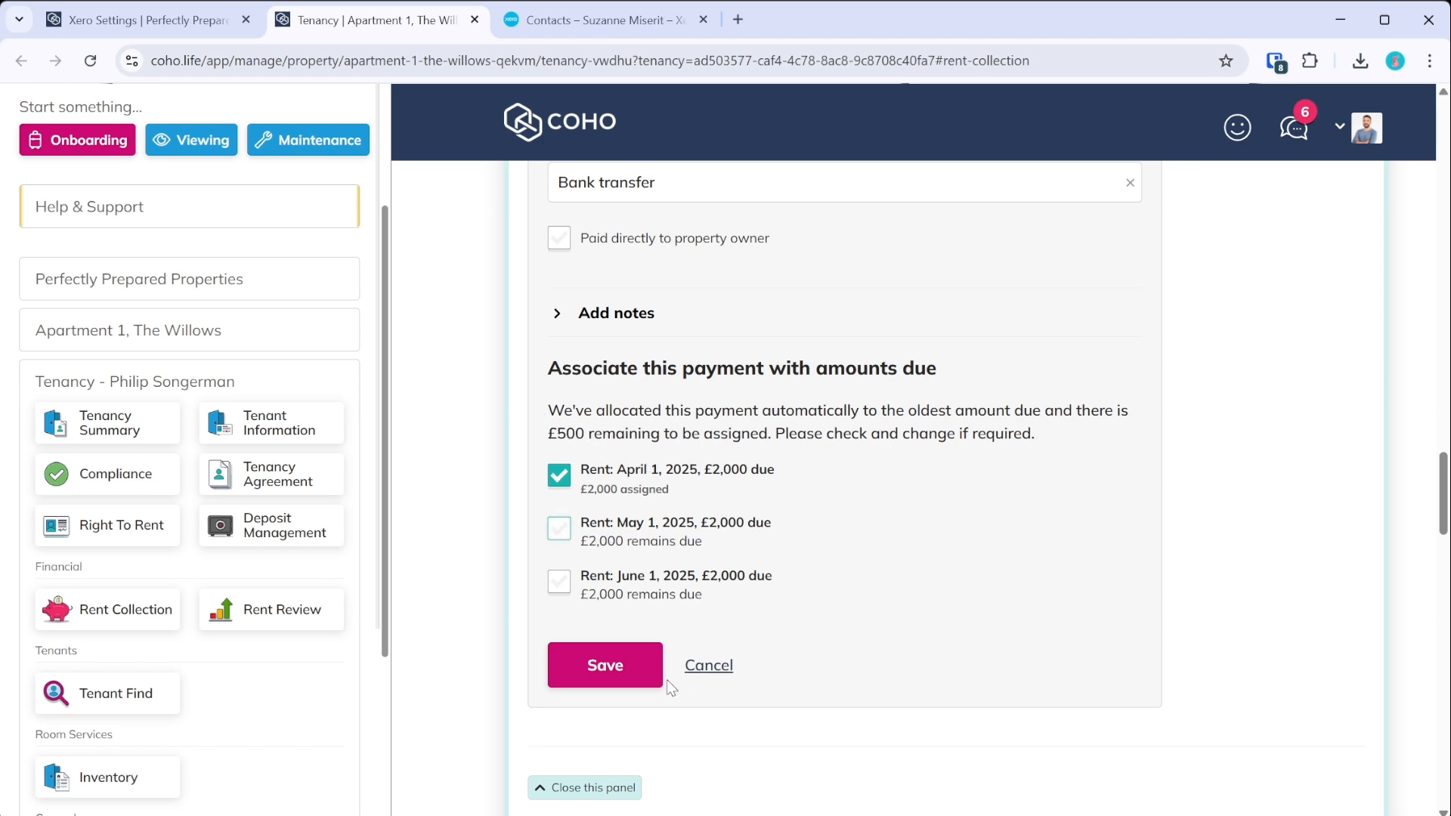
pyautogui.scroll(3, 671, 689)
pyautogui.scroll(-3, 604, 651)
pyautogui.click(604, 657)
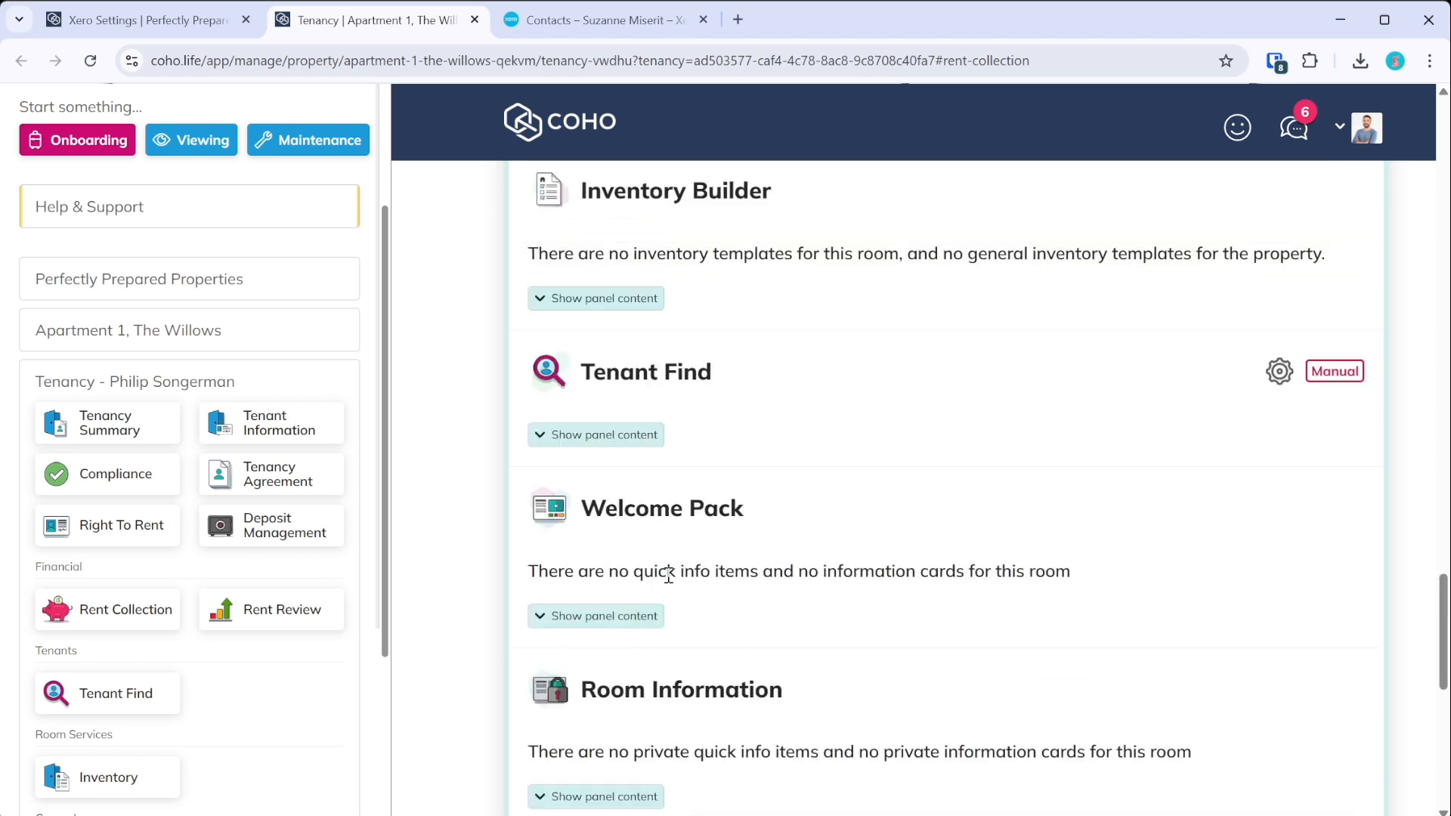
pyautogui.scroll(2, 710, 578)
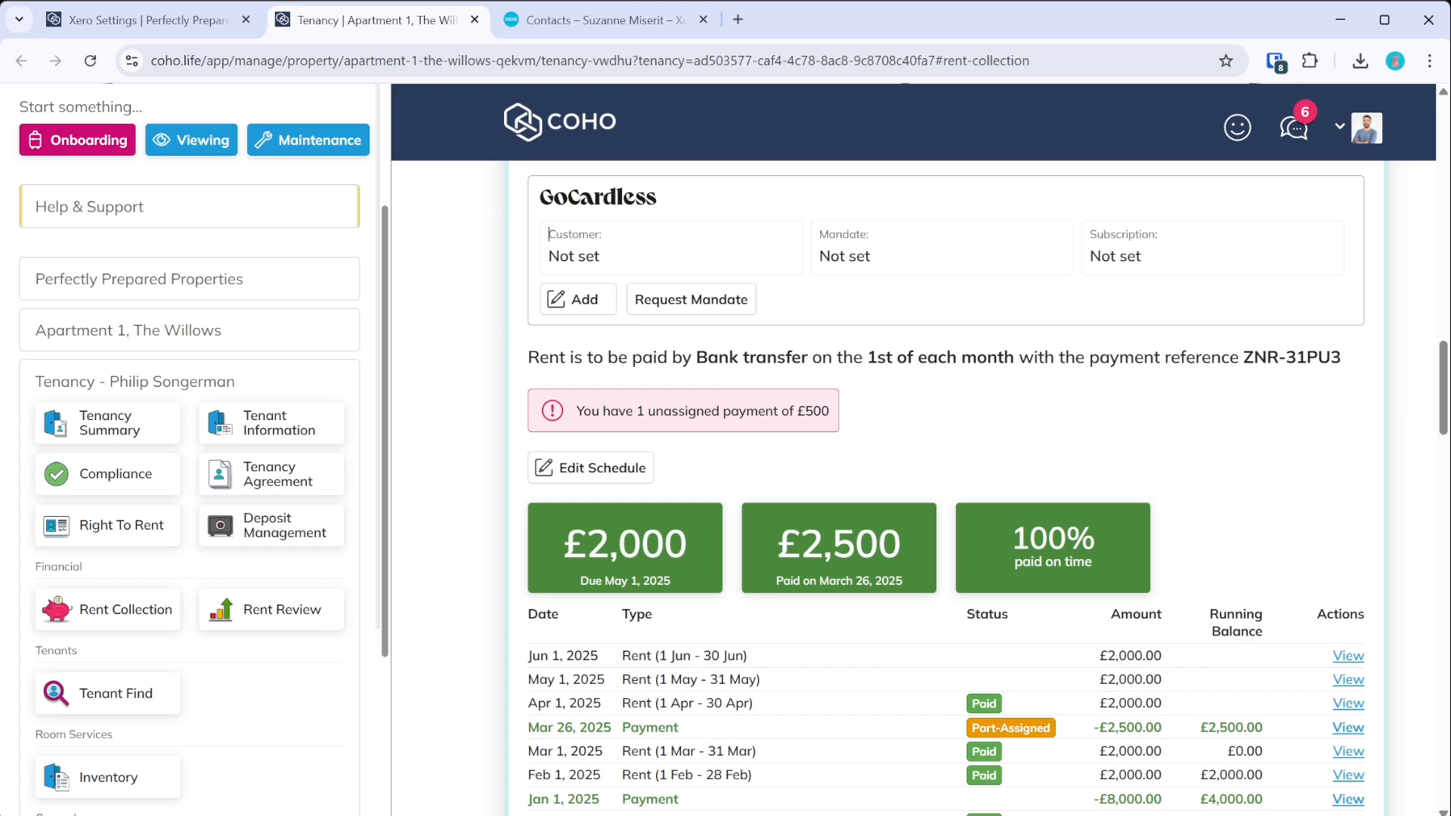
# - Synchronise the Apartment 1 tenancy's rents to Xero as a specific tenancy, creating sync #160
pyautogui.click(244, 7)
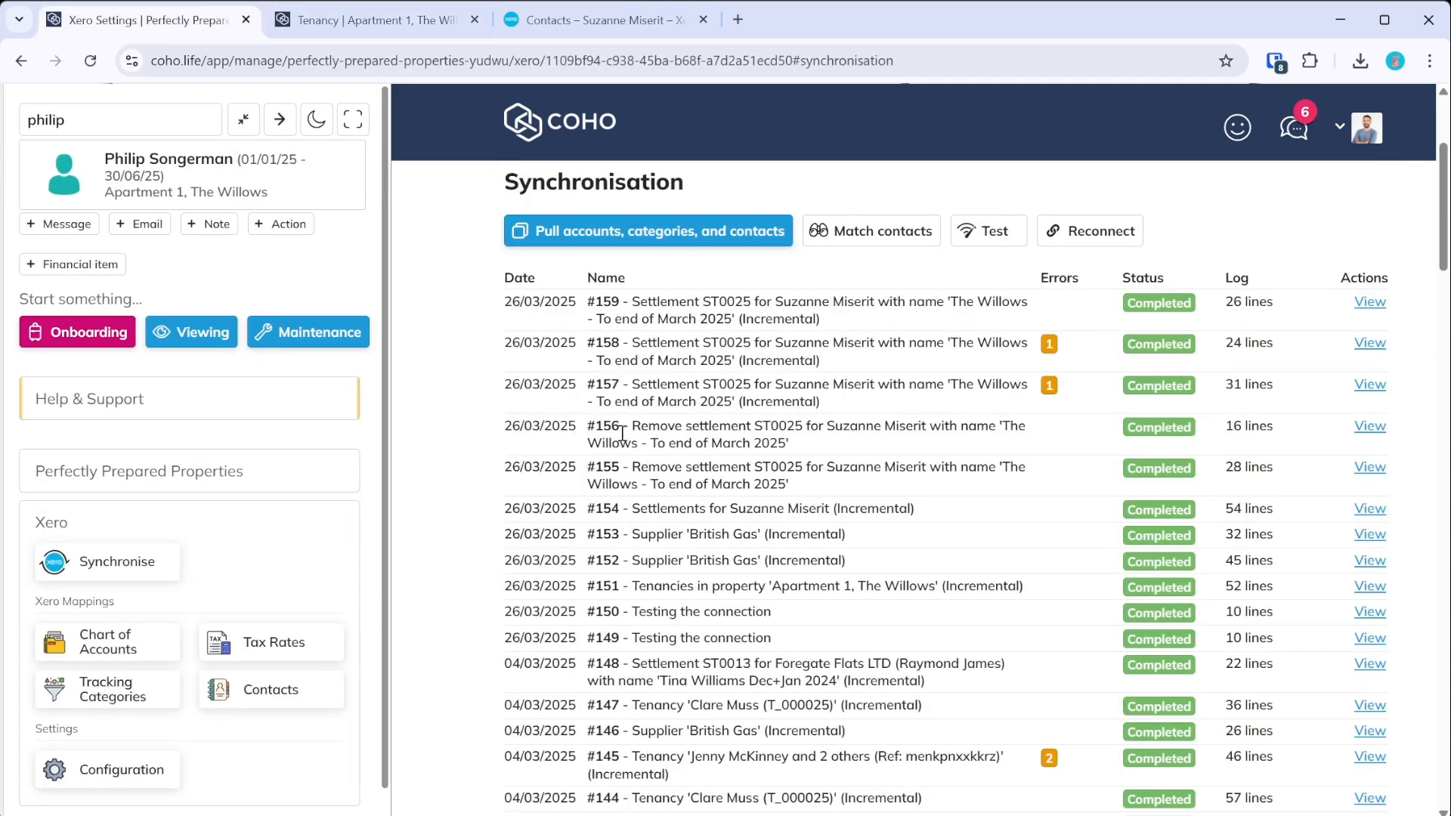
pyautogui.scroll(-20, 623, 434)
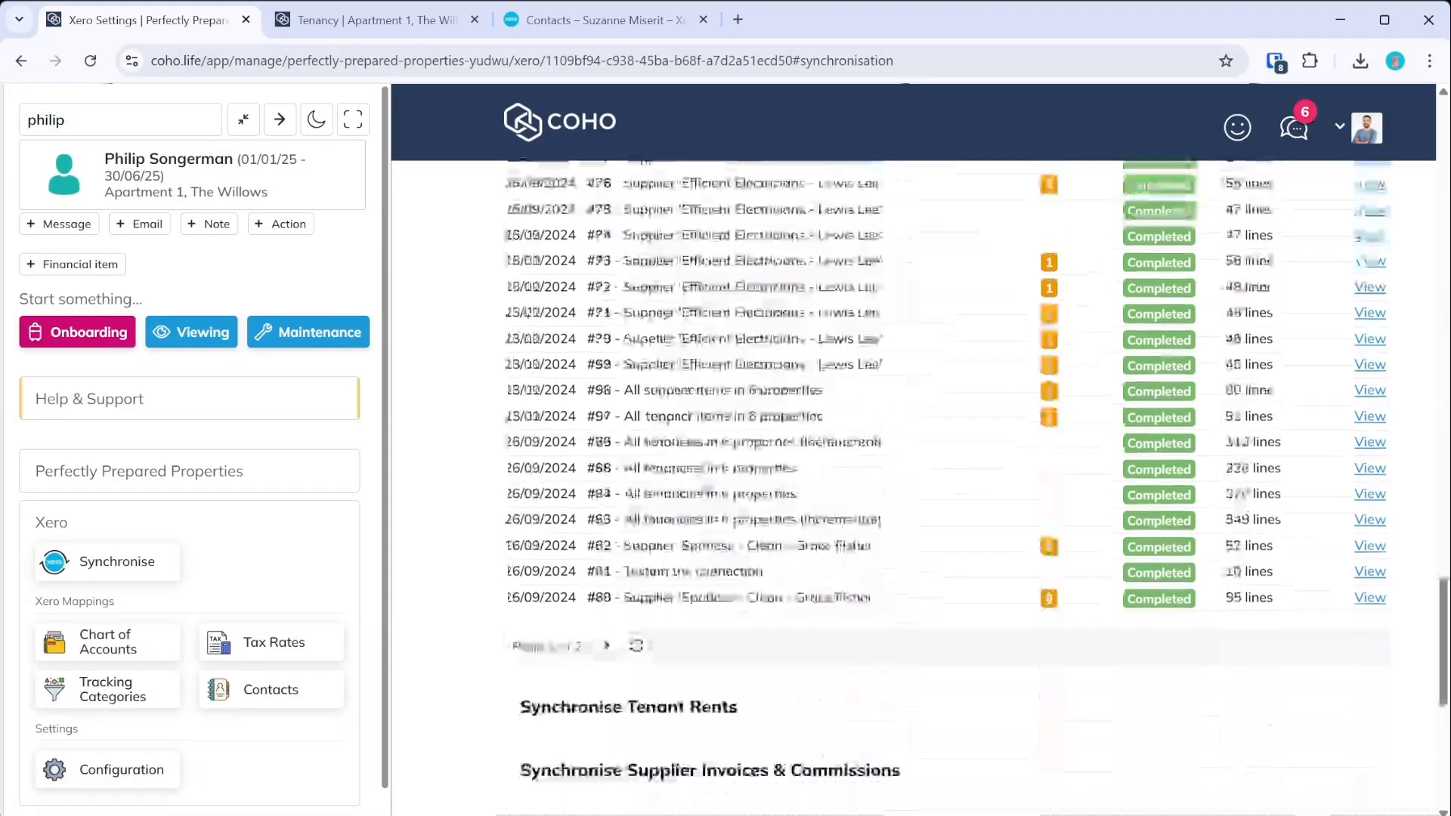
pyautogui.scroll(-5, 690, 352)
pyautogui.click(689, 333)
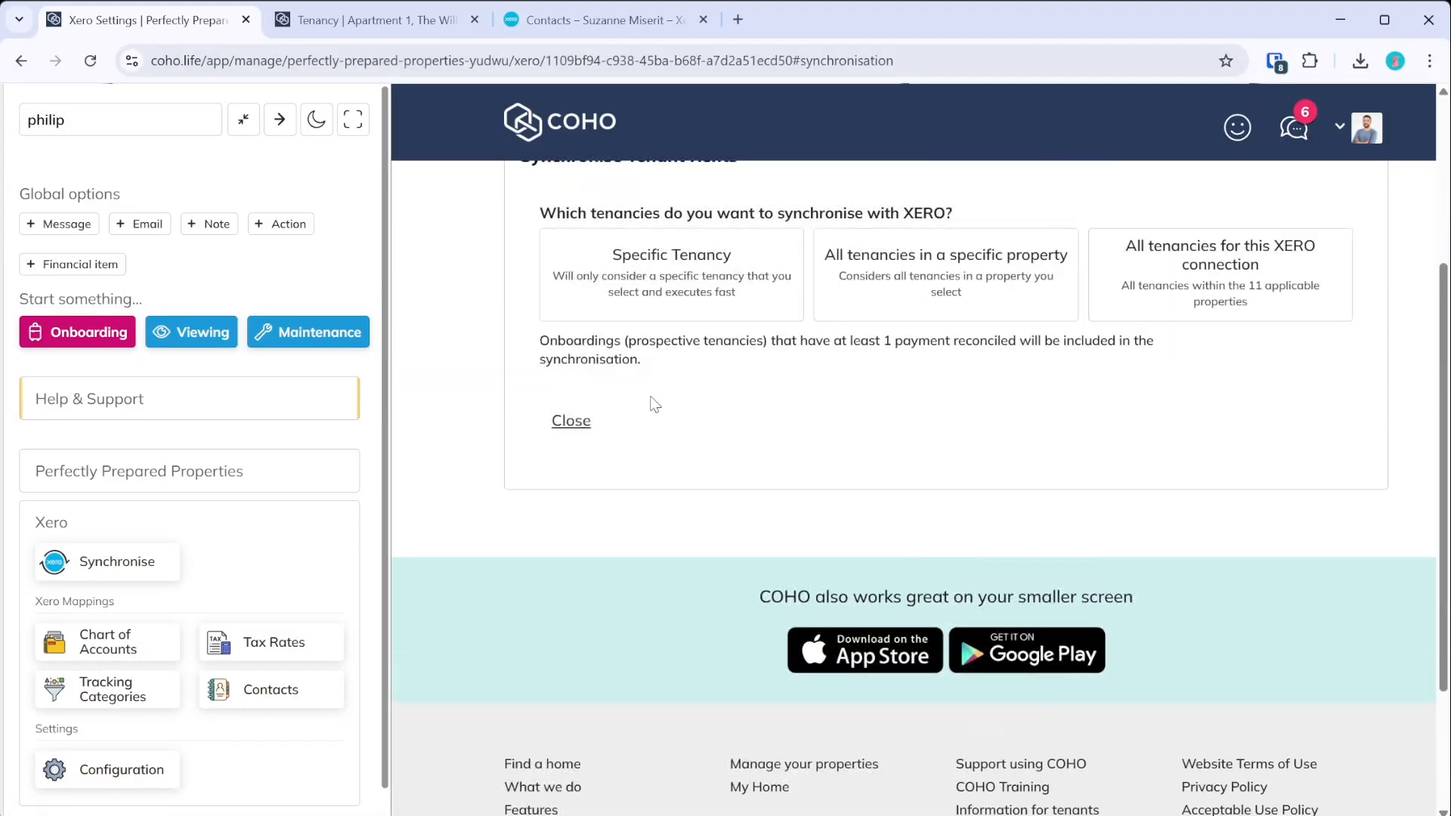
pyautogui.click(633, 316)
pyautogui.click(642, 647)
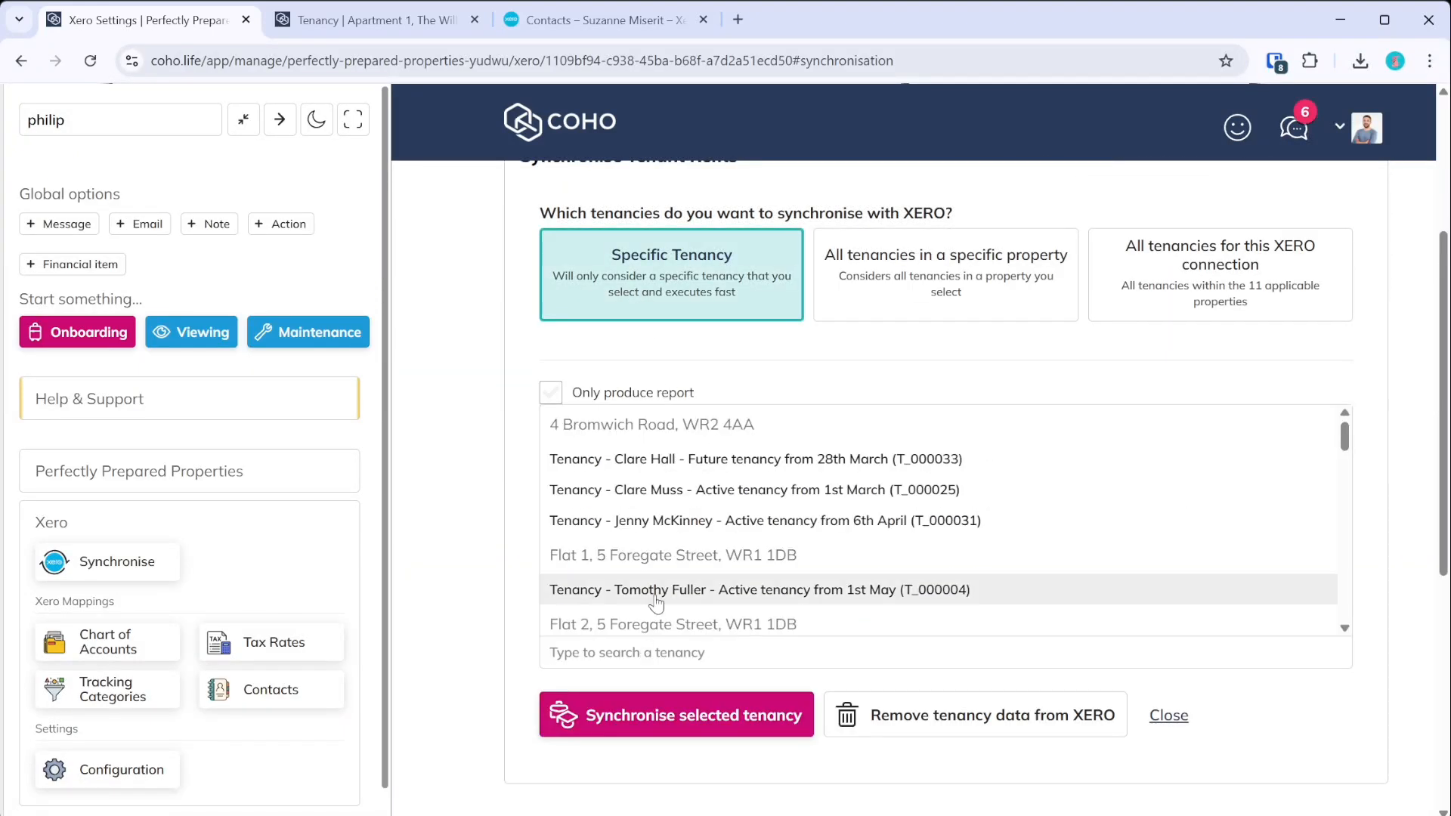
pyautogui.write('phil')
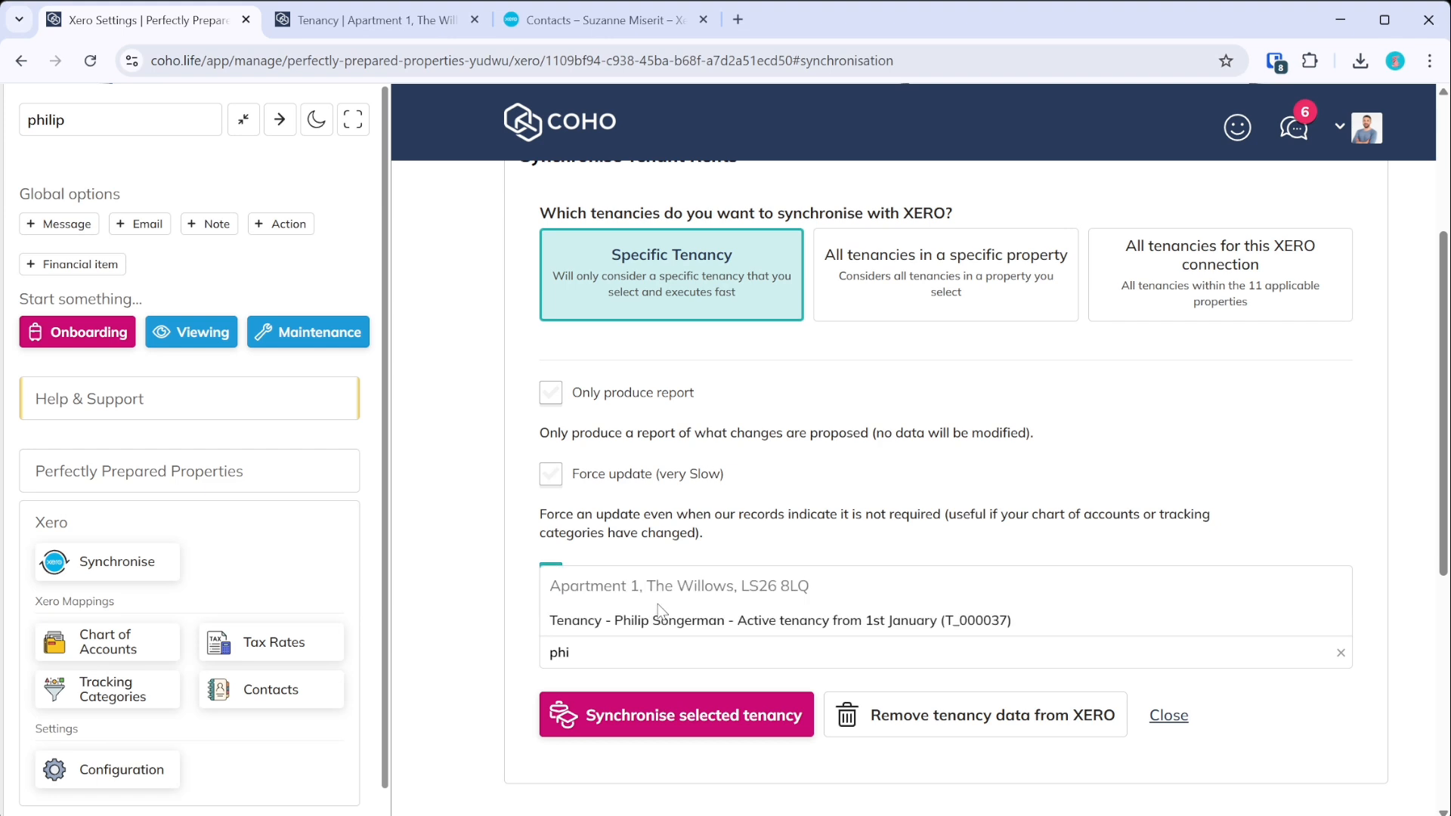
pyautogui.click(658, 614)
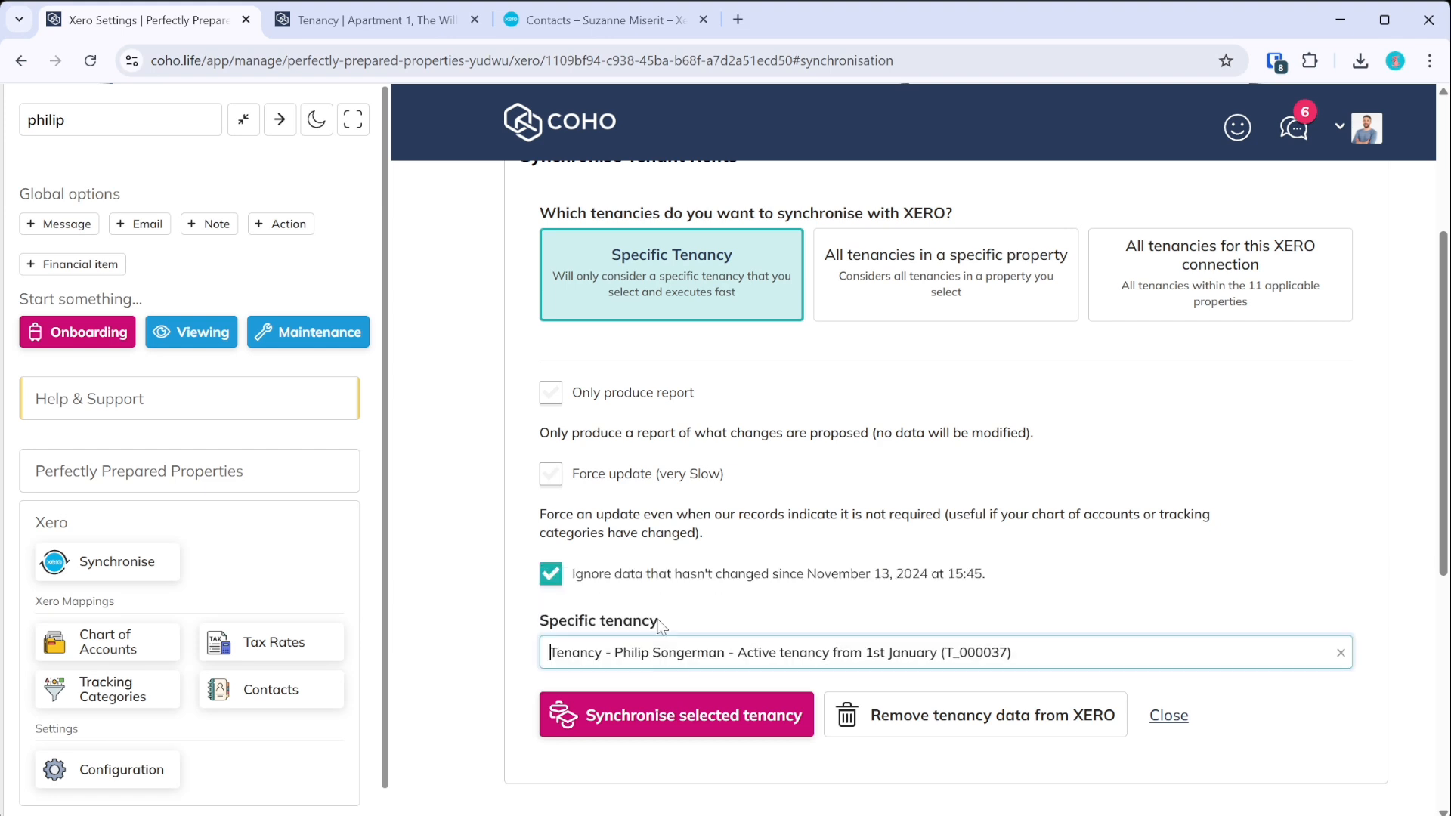
pyautogui.click(672, 719)
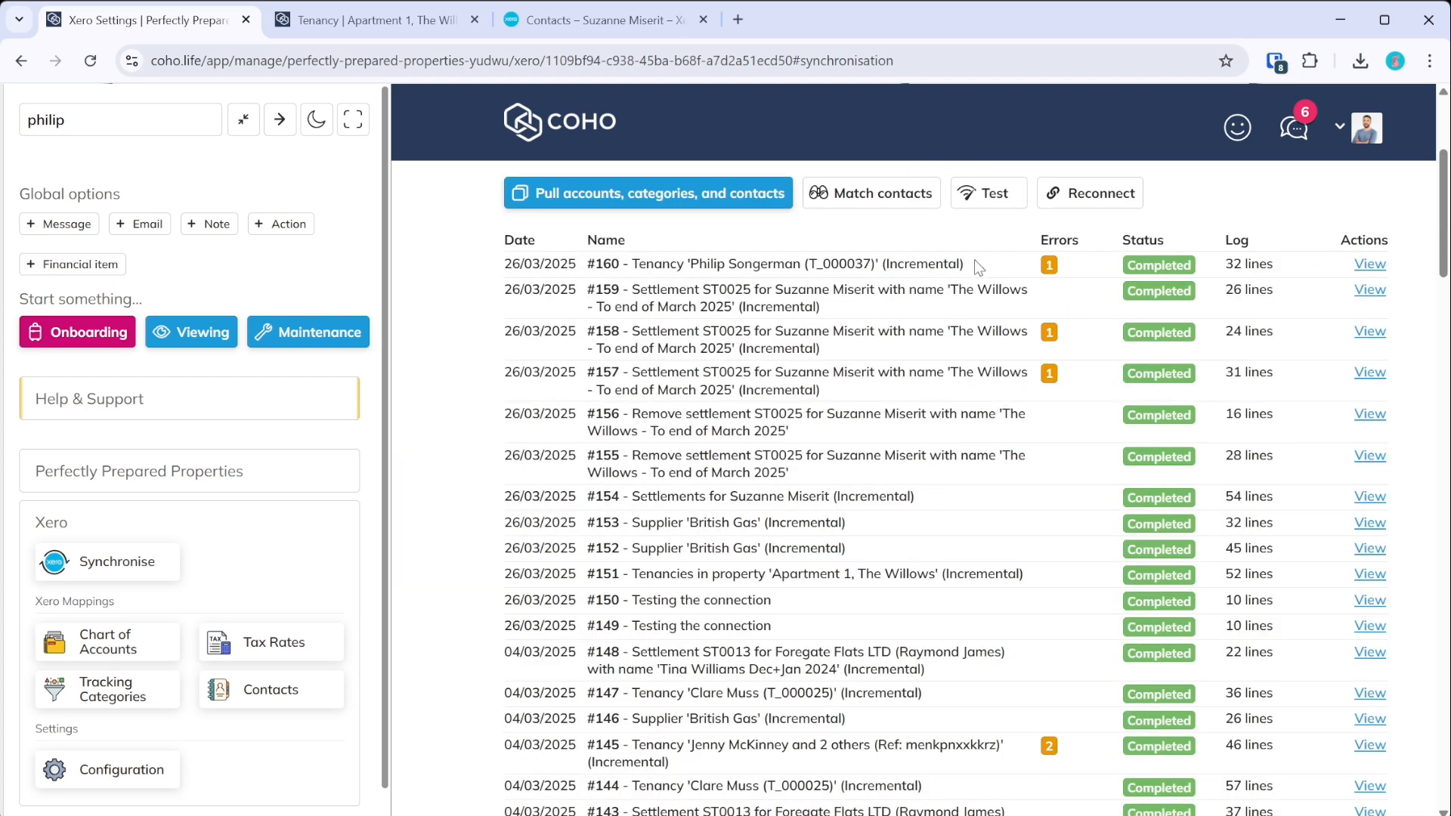
pyautogui.click(1370, 265)
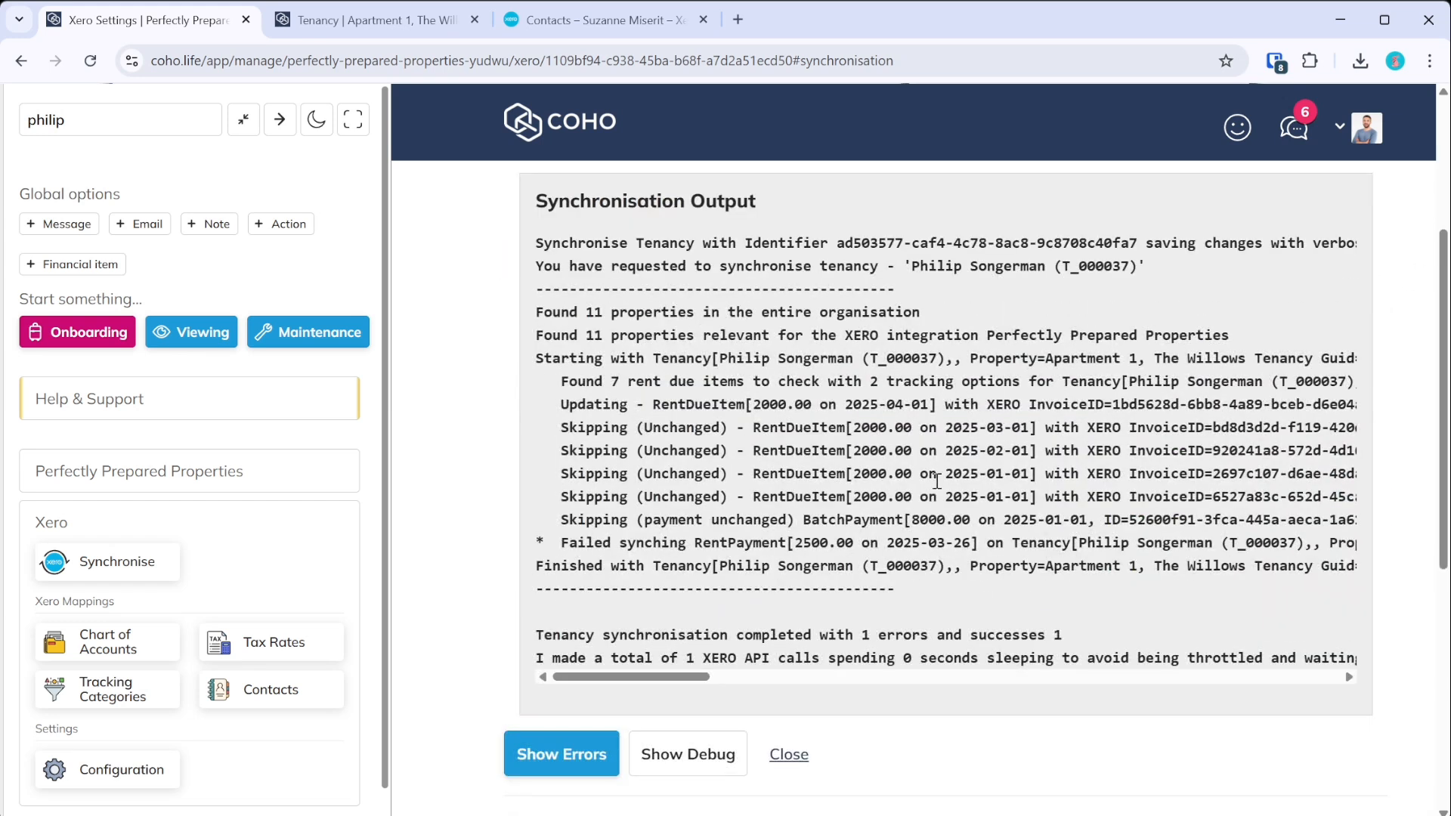
# - Copy tenancy reference T_000037 from the sync #160 log and open that tenancy in a new tab
pyautogui.moveTo(643, 684)
pyautogui.mouseDown()
pyautogui.moveTo(1308, 693)
pyautogui.moveTo(1185, 705)
pyautogui.moveTo(1224, 675)
pyautogui.moveTo(1295, 684)
pyautogui.moveTo(644, 682)
pyautogui.mouseUp()
pyautogui.doubleClick(887, 567)
pyautogui.hotkey('ctrl', 'c')
pyautogui.click(862, 524)
pyautogui.click(133, 124)
pyautogui.doubleClick(114, 125)
pyautogui.hotkey('ctrl', 'v')
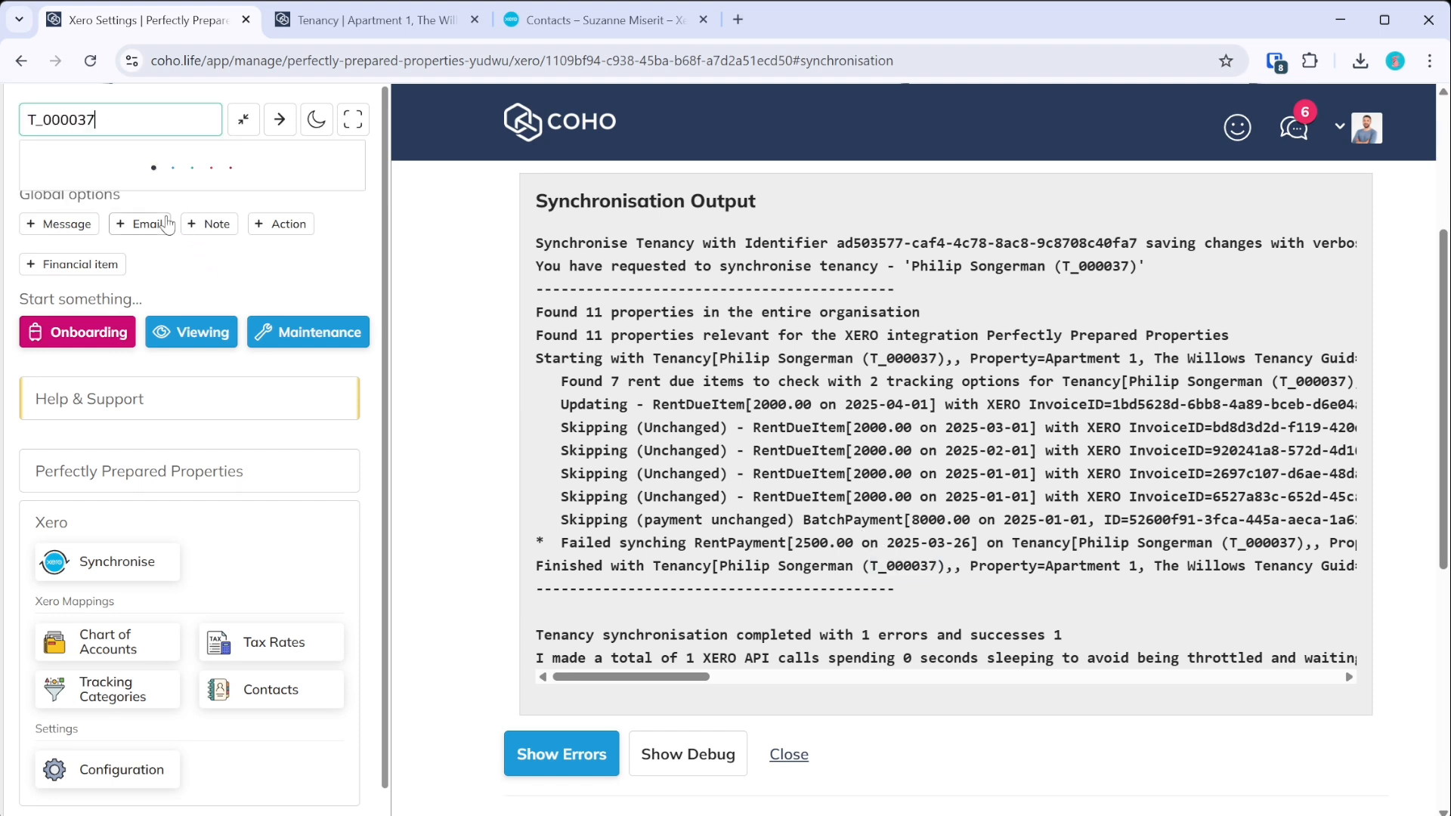
pyautogui.middleClick(186, 181)
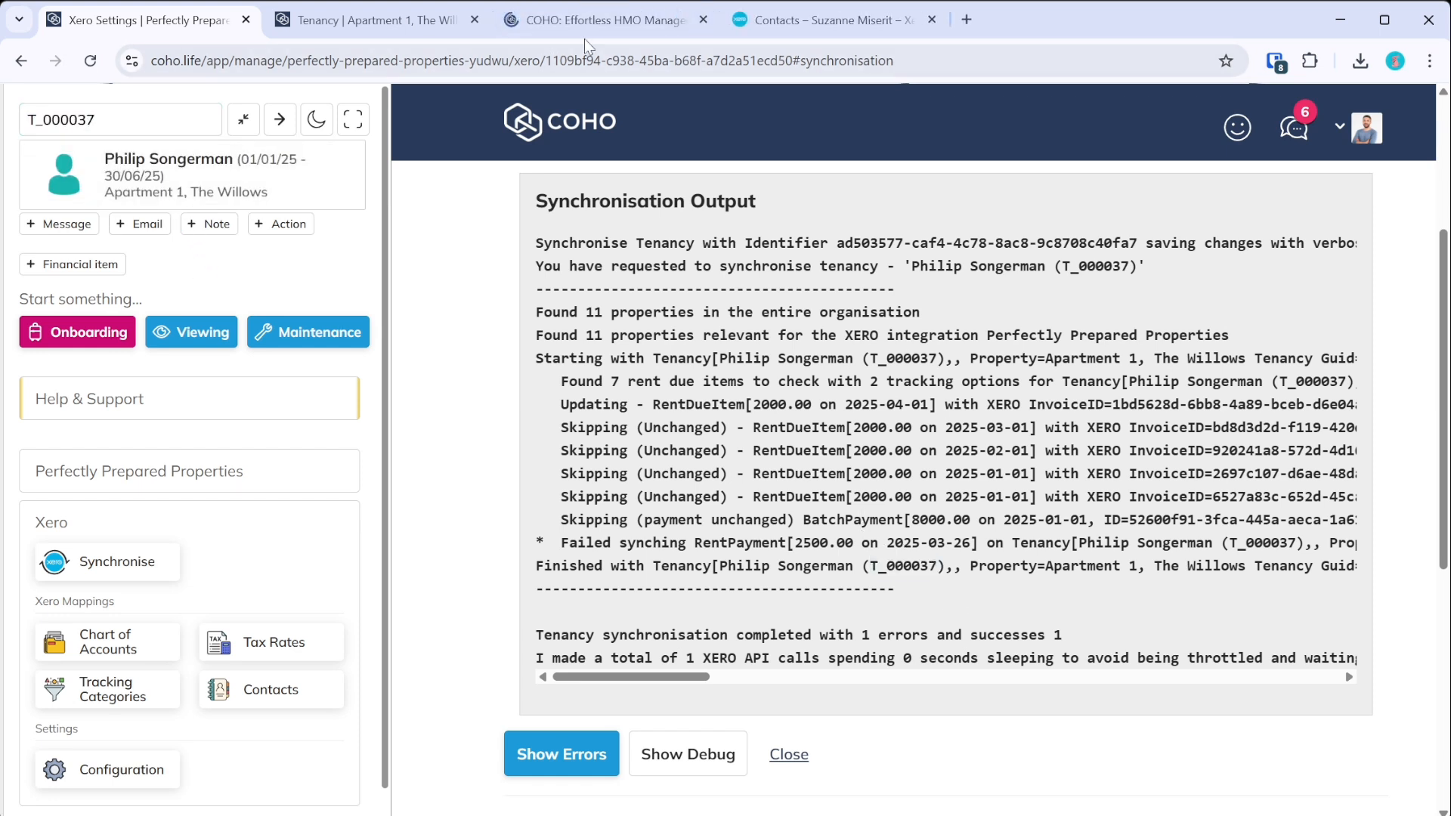
pyautogui.click(420, 20)
# - Add a £500 'Furniture repair cost' tenant-cost charge to the tenancy's money due
pyautogui.click(111, 803)
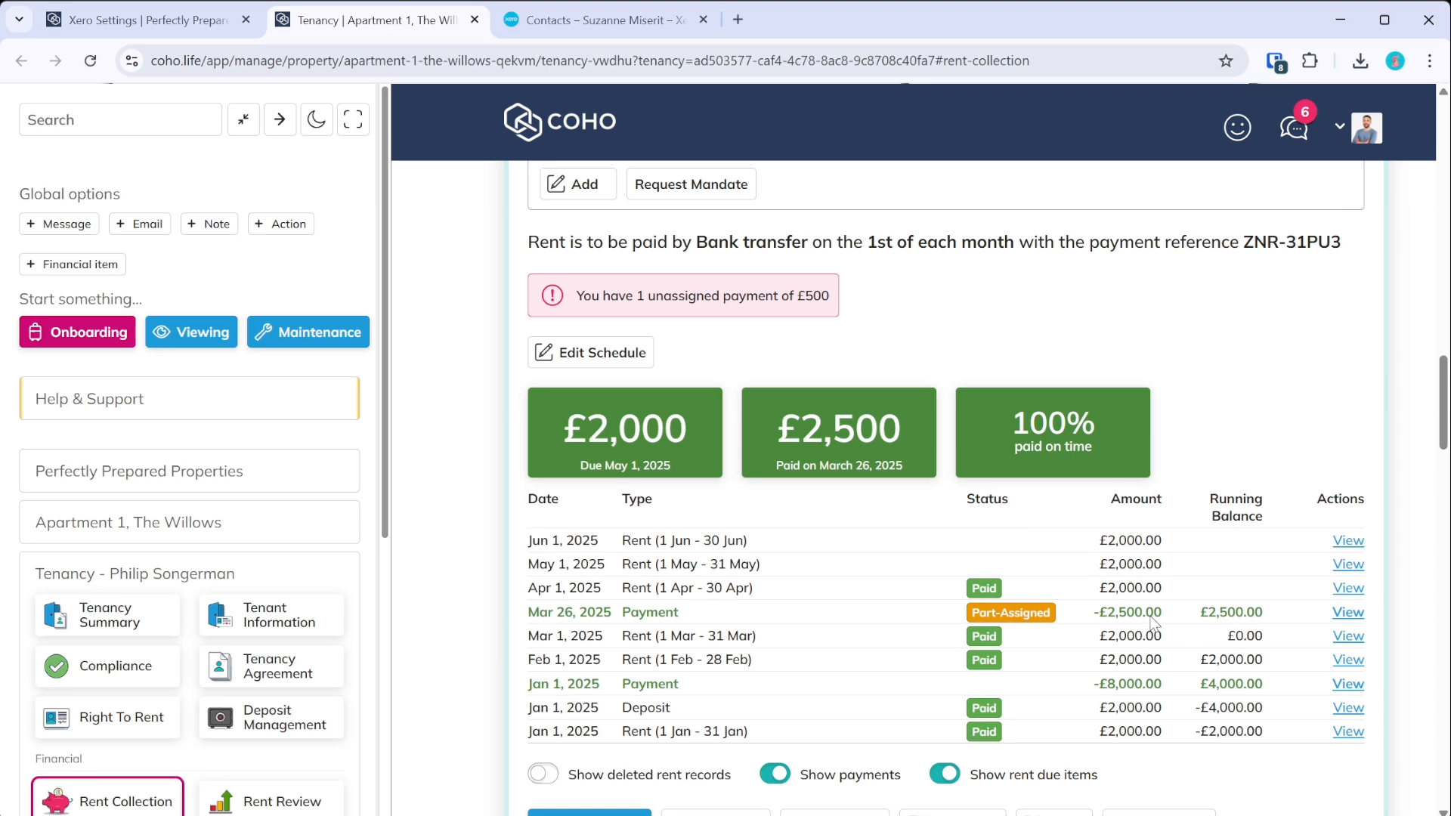
pyautogui.scroll(-3, 1074, 630)
pyautogui.click(852, 641)
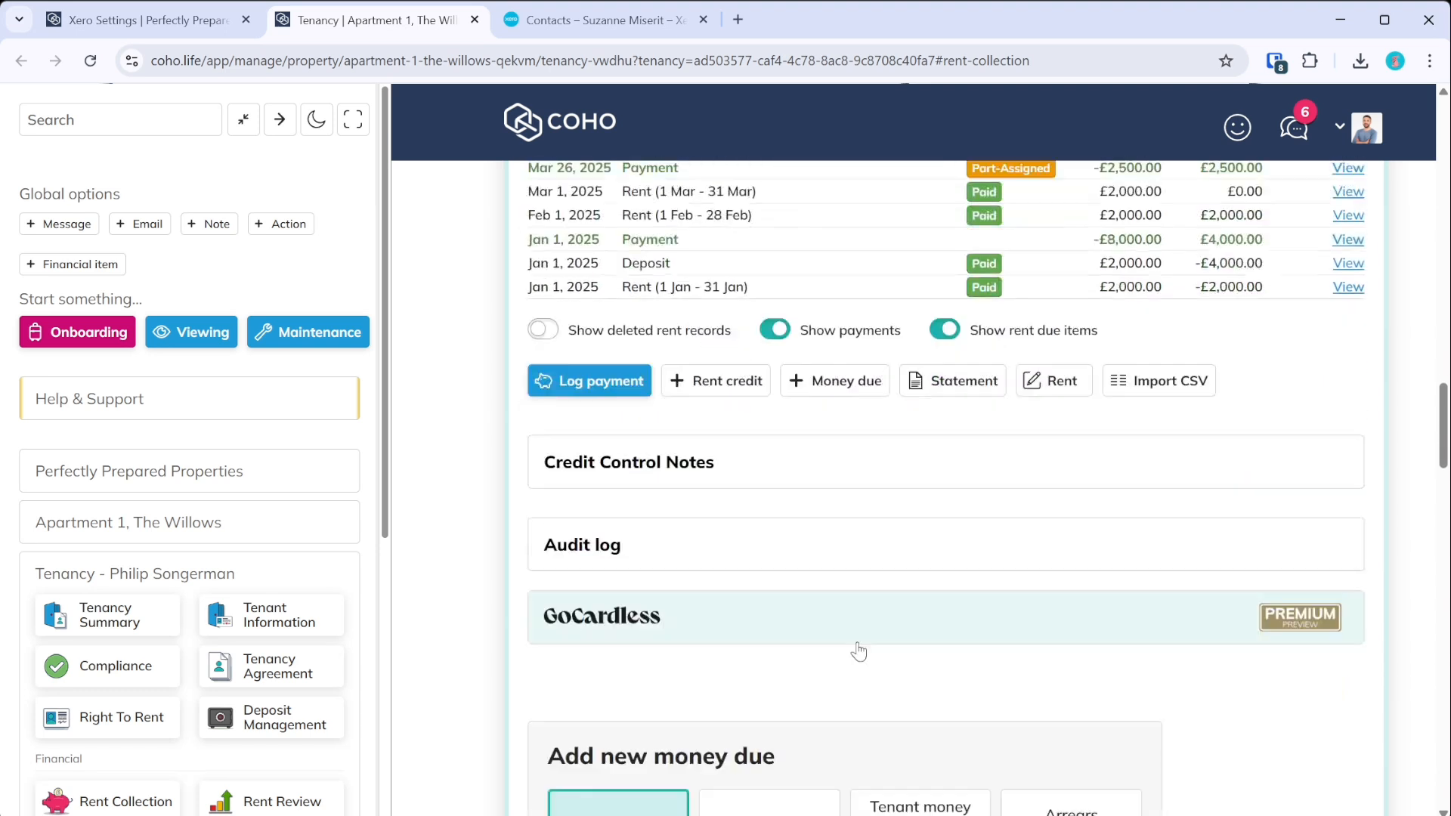
pyautogui.click(764, 249)
pyautogui.click(627, 423)
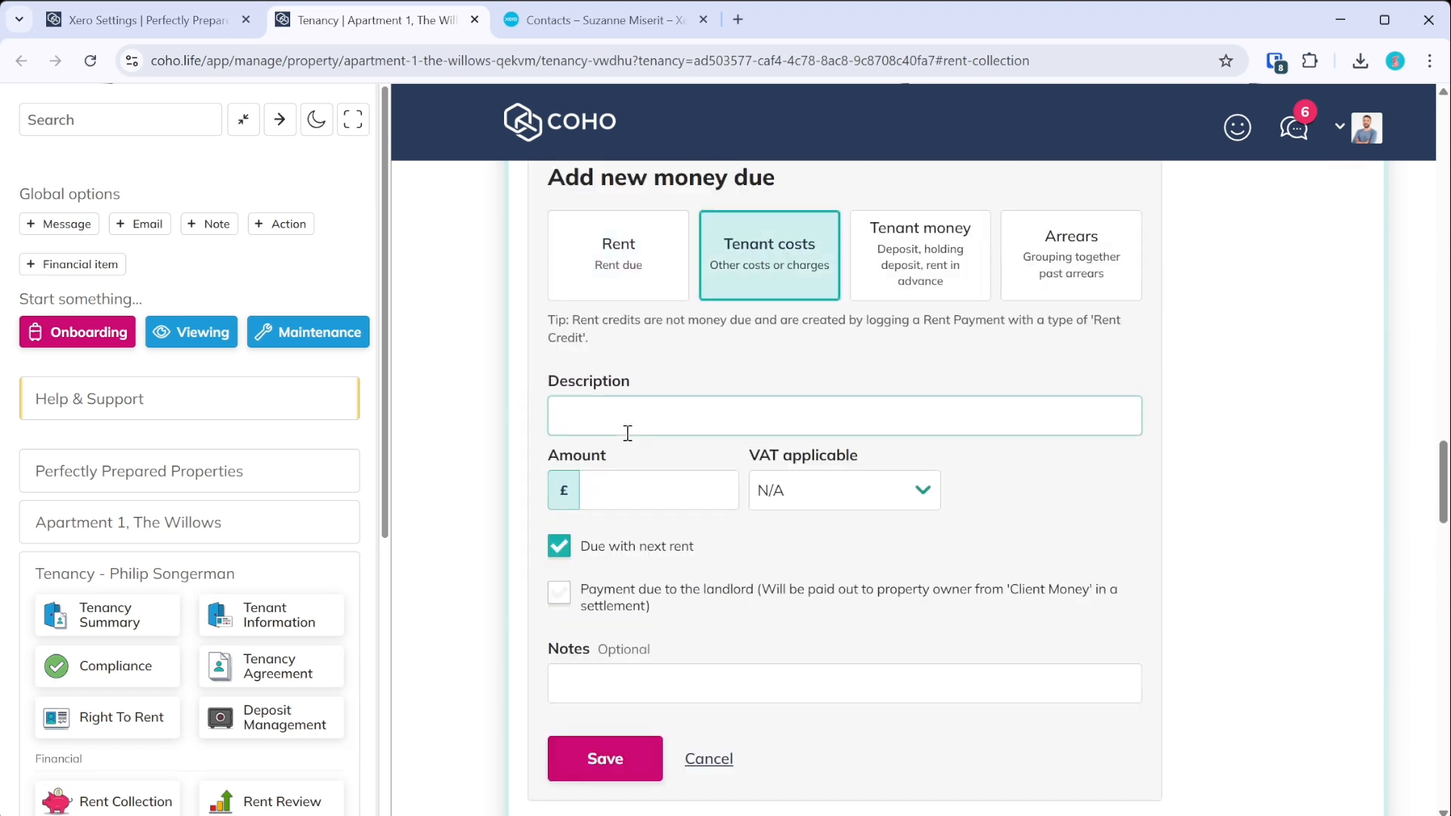
pyautogui.write('Furniture repair cost')
pyautogui.click(636, 504)
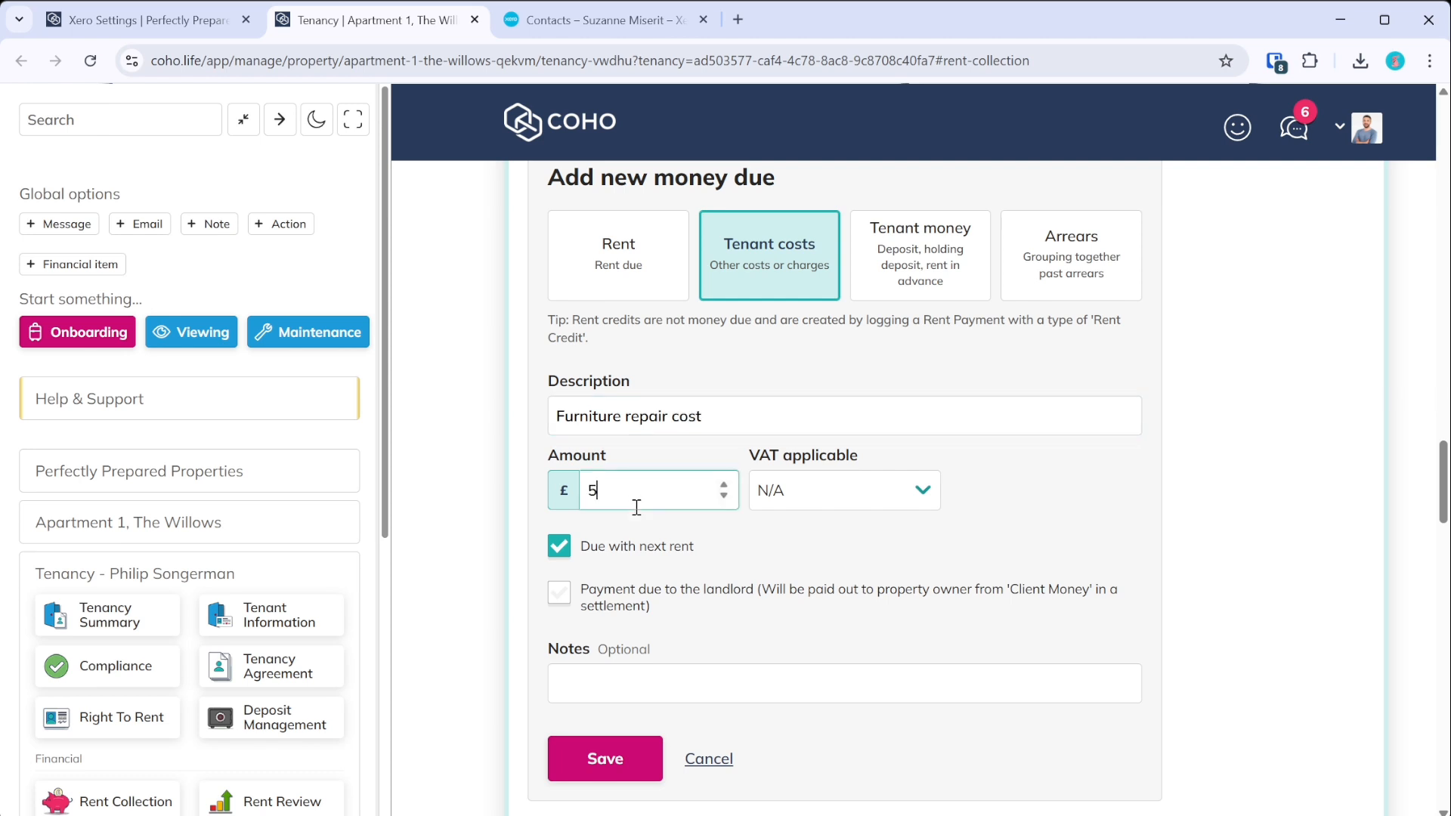
pyautogui.click(616, 756)
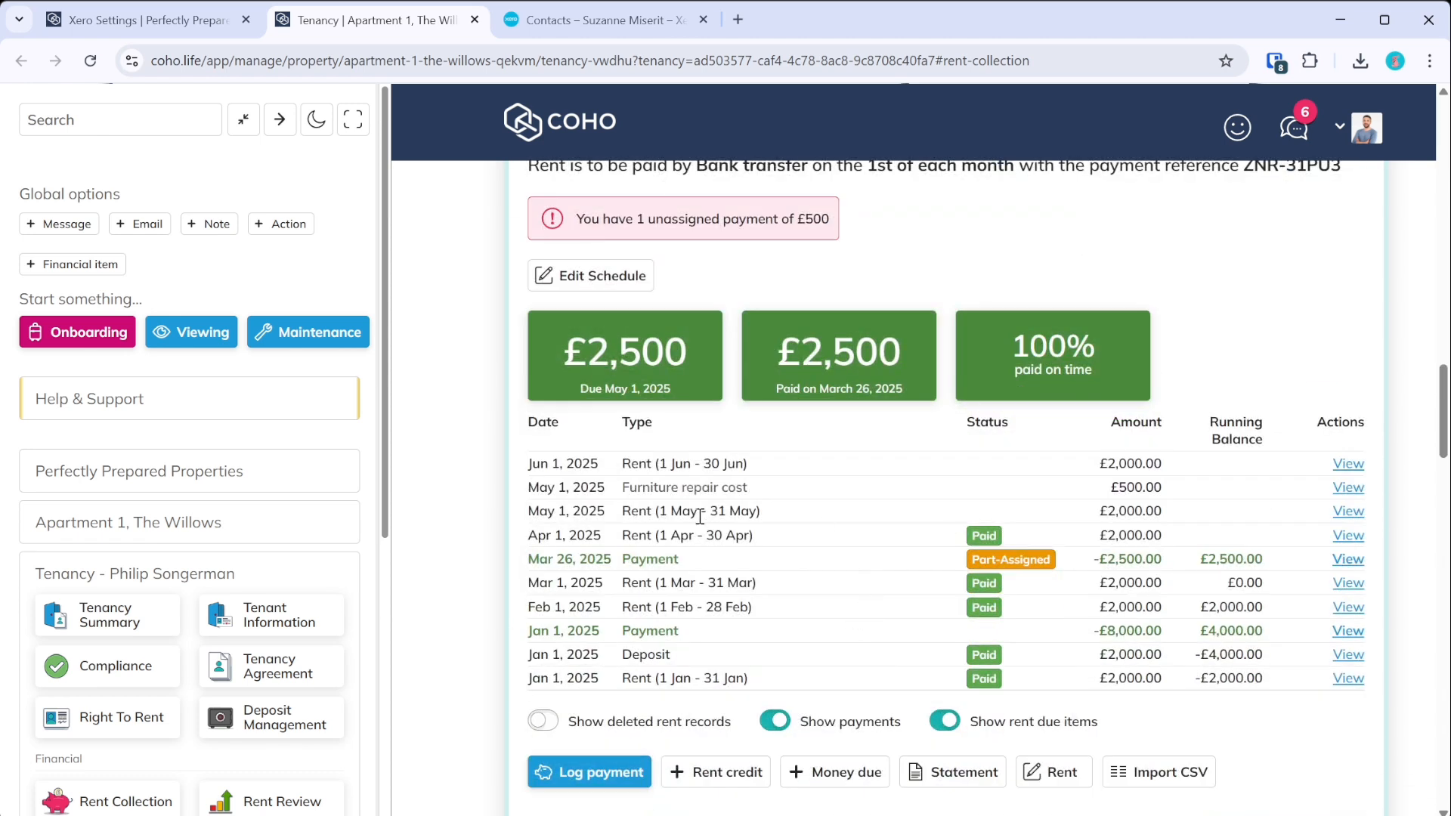
# - Assign the 26 March payment's unassigned £500 to the Furniture repair cost charge
pyautogui.click(1353, 565)
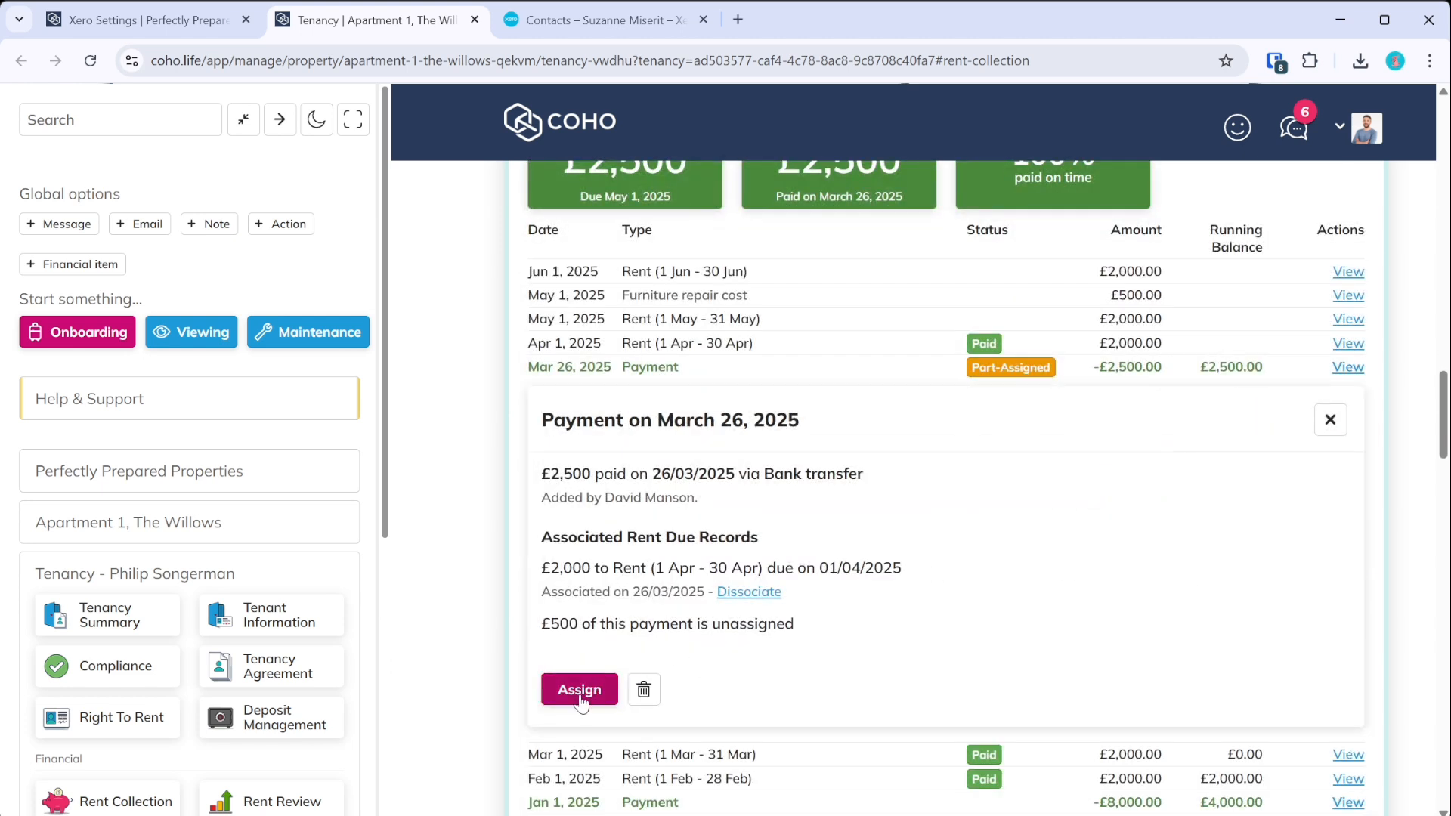
pyautogui.click(579, 689)
pyautogui.scroll(-3, 597, 591)
pyautogui.scroll(-3, 669, 623)
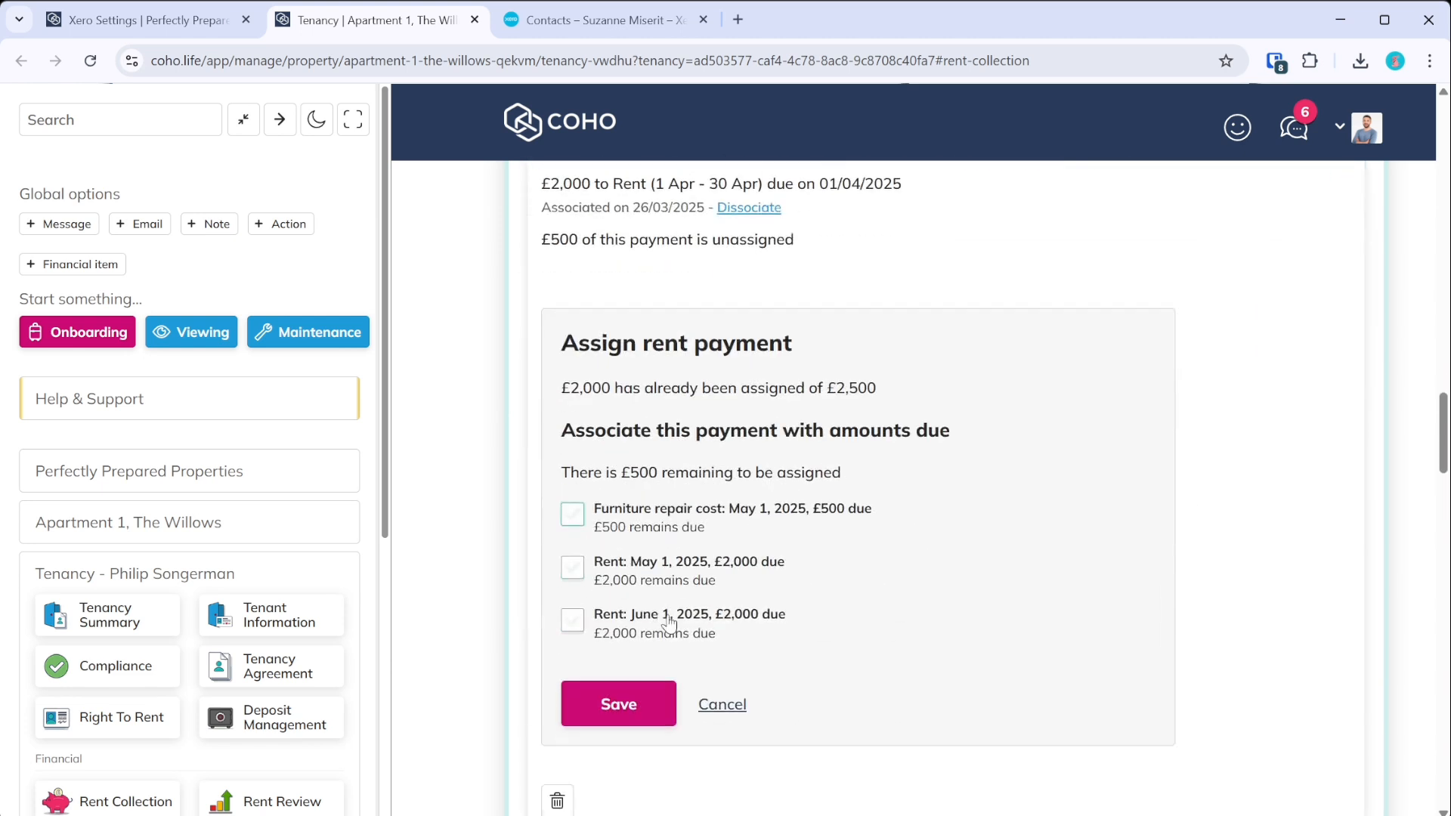
pyautogui.click(568, 520)
pyautogui.click(646, 703)
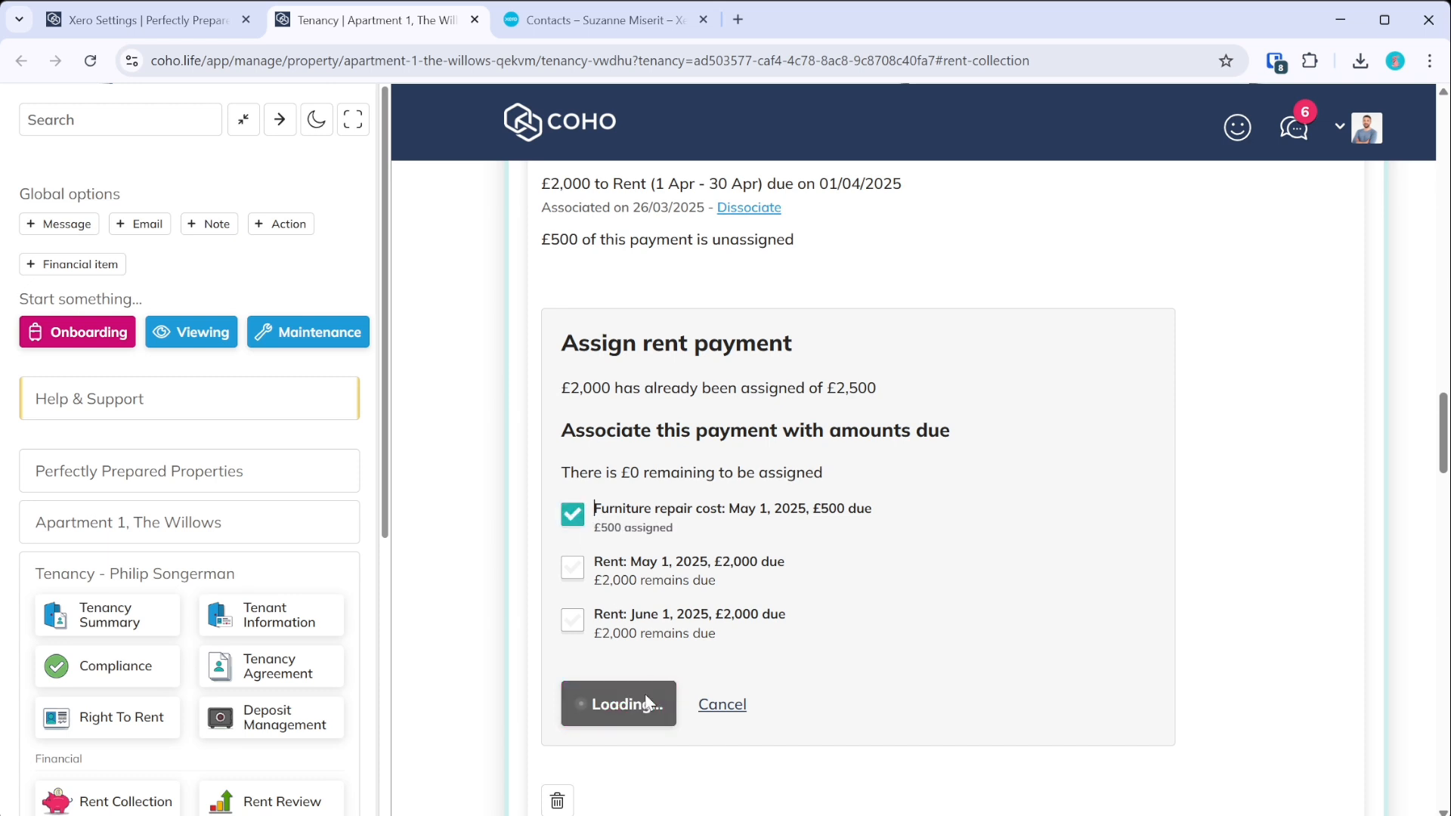
pyautogui.scroll(10, 1012, 565)
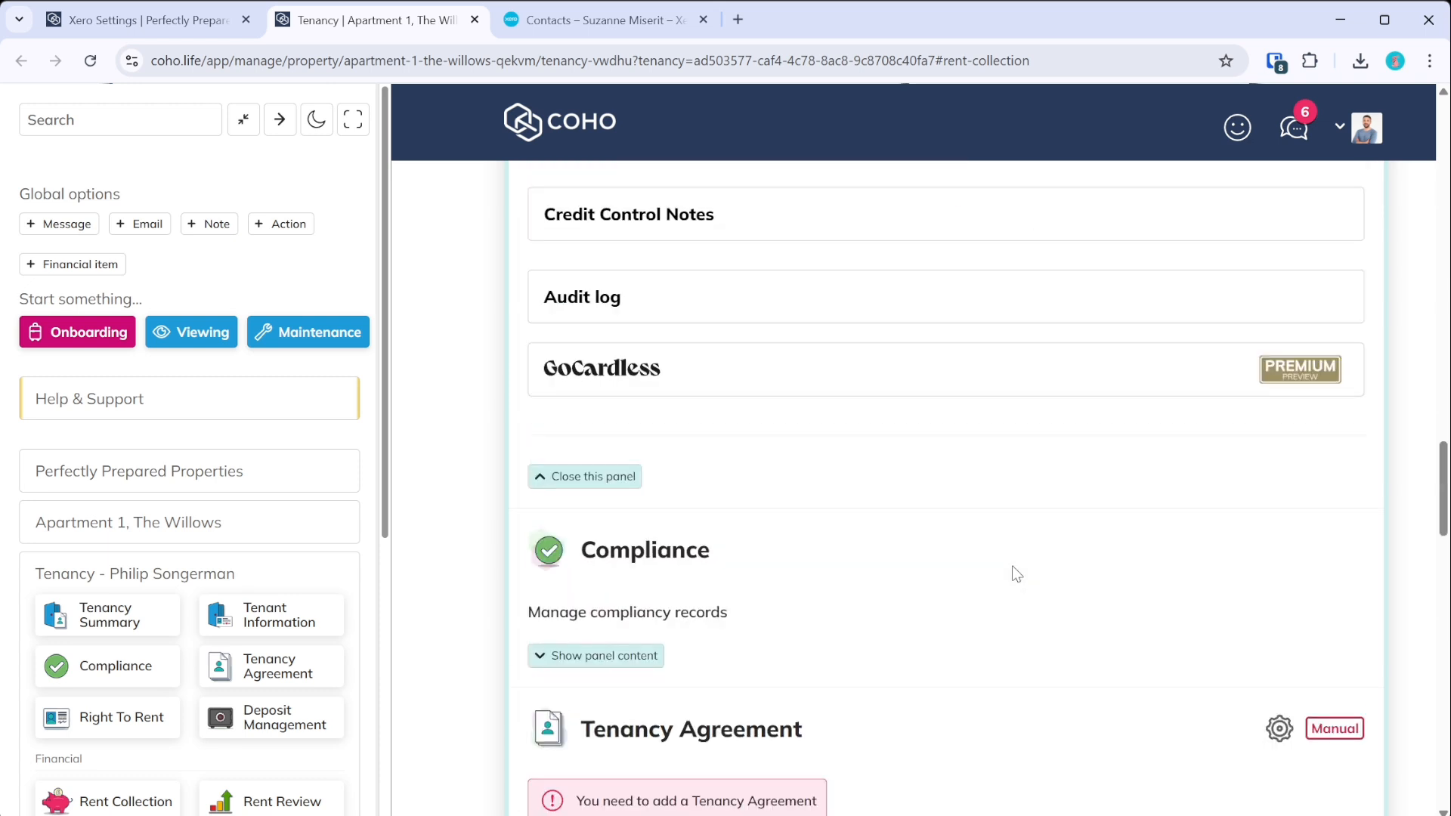
pyautogui.scroll(3, 987, 556)
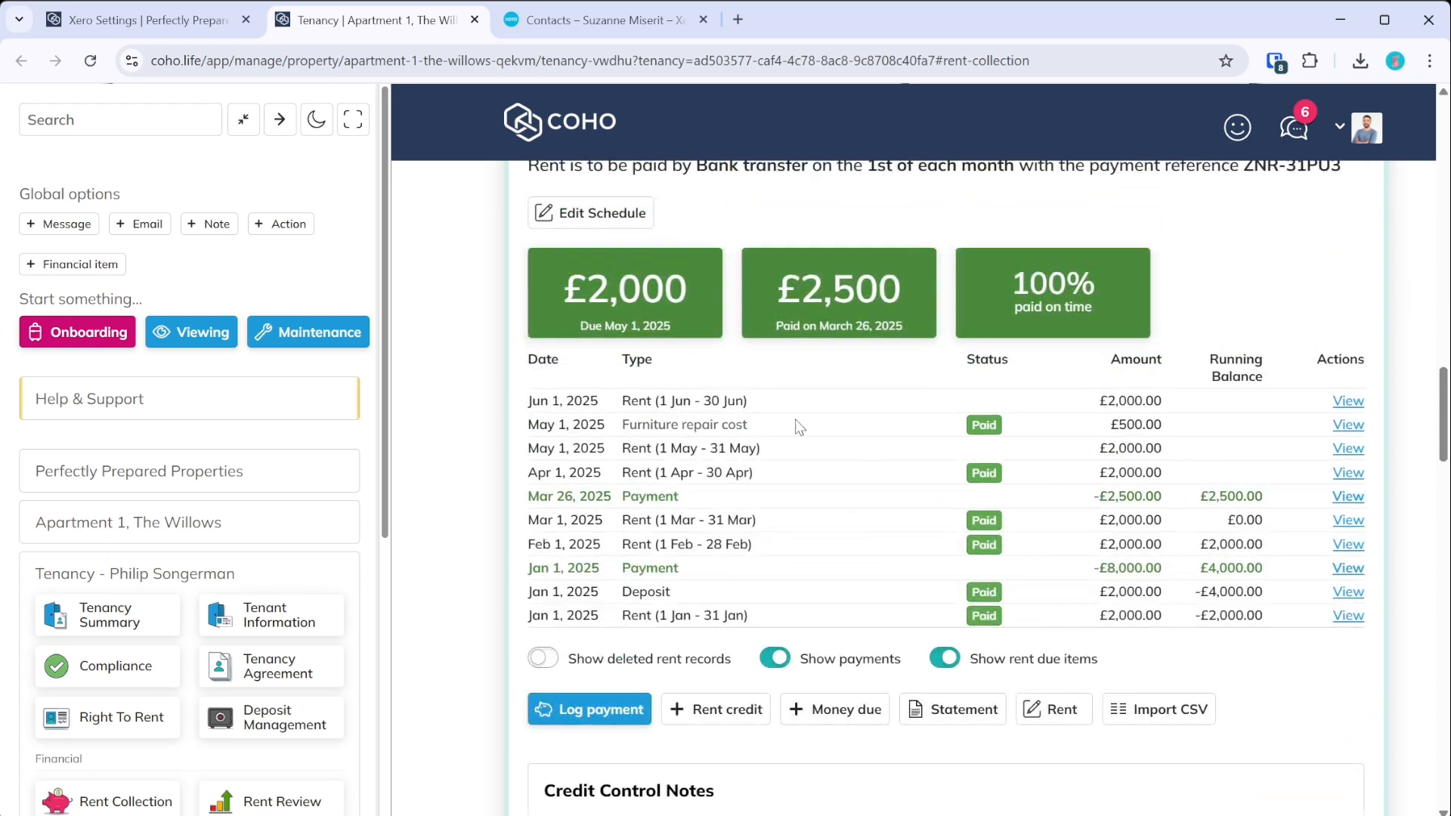
pyautogui.scroll(3, 799, 427)
pyautogui.scroll(-3, 806, 699)
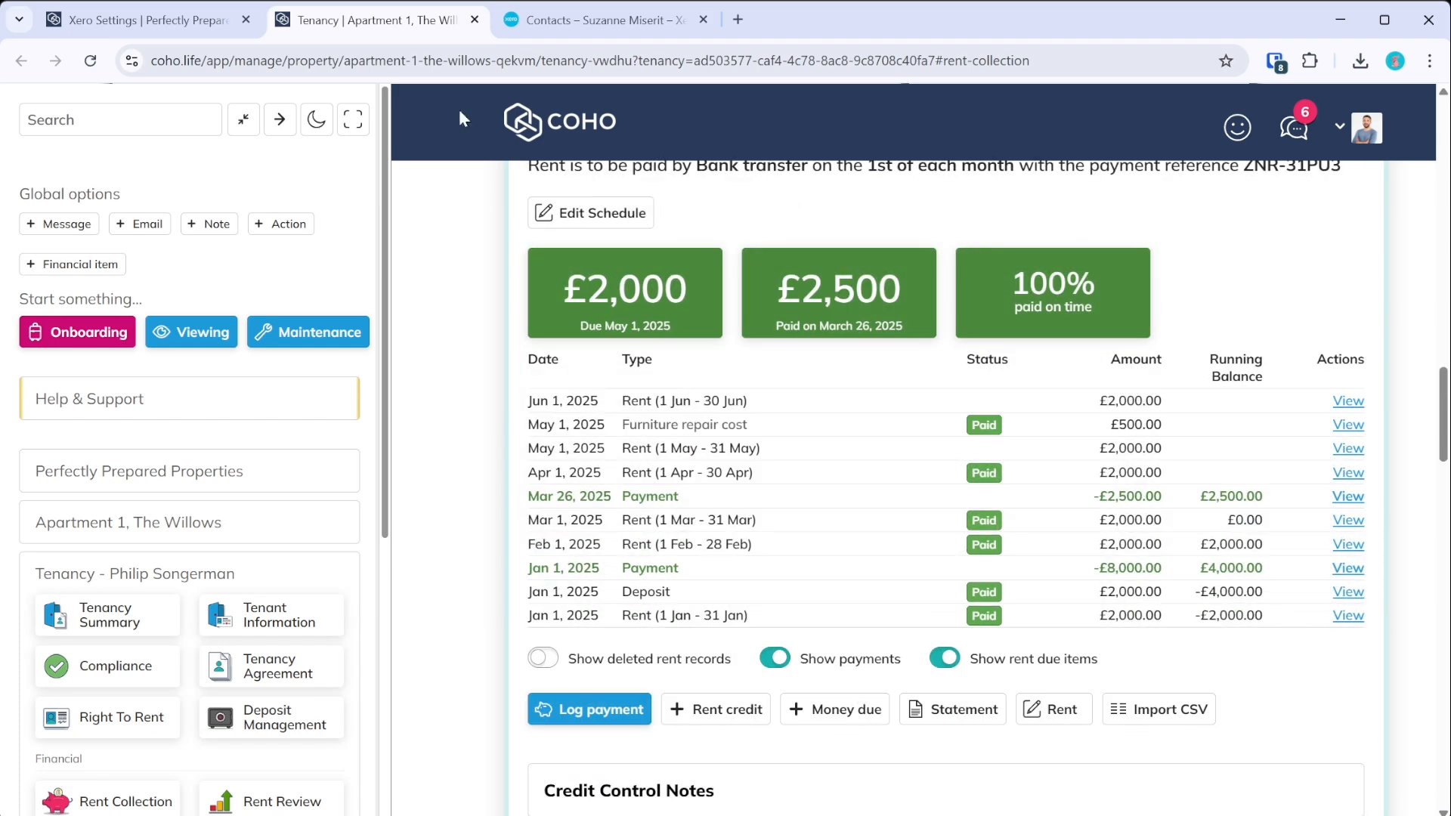
pyautogui.click(257, 25)
# - Close the old output and resynchronise the selected Apartment 1 tenancy's rents to Xero
pyautogui.click(789, 752)
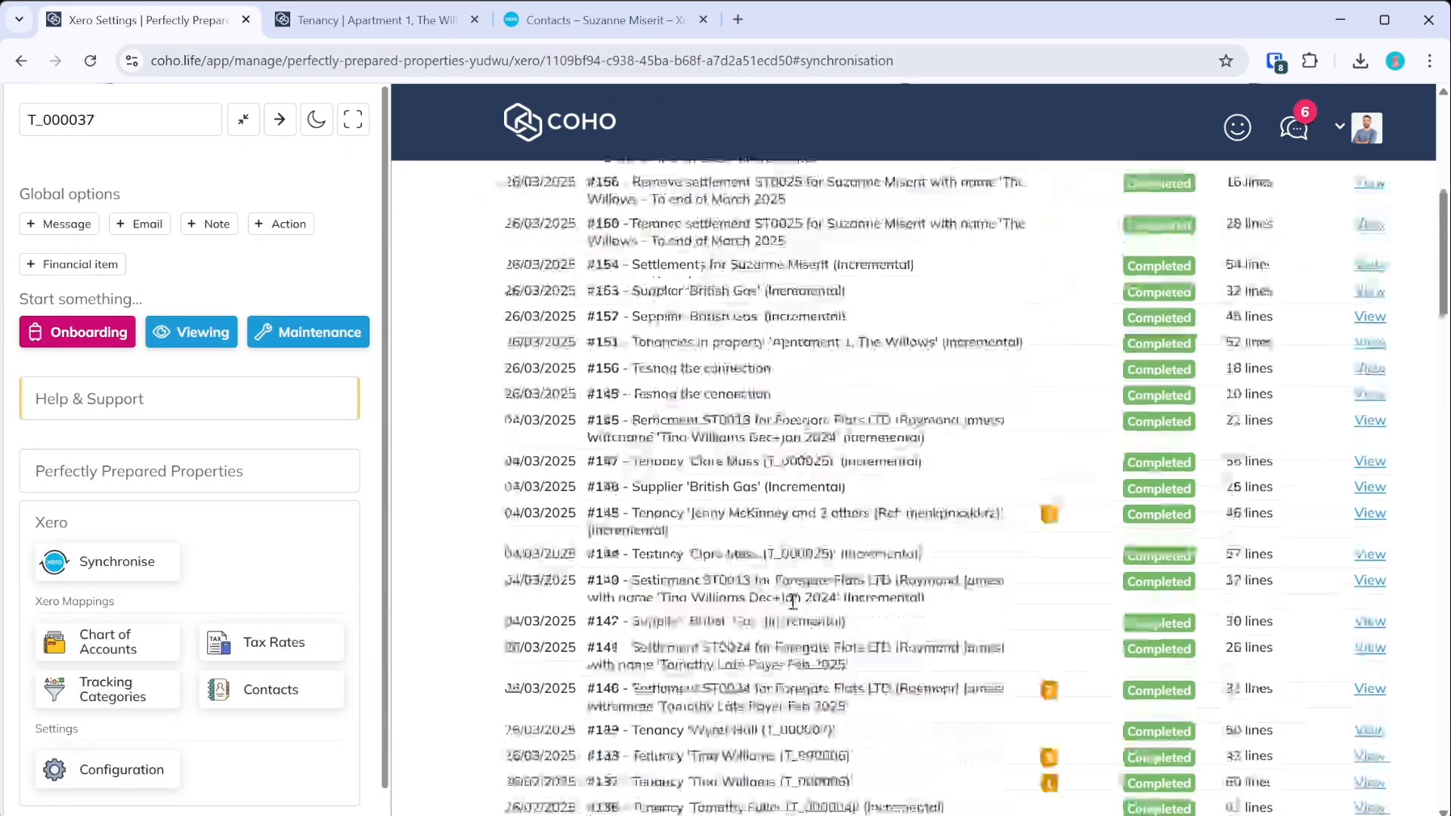
pyautogui.scroll(-15, 792, 601)
pyautogui.scroll(2, 633, 329)
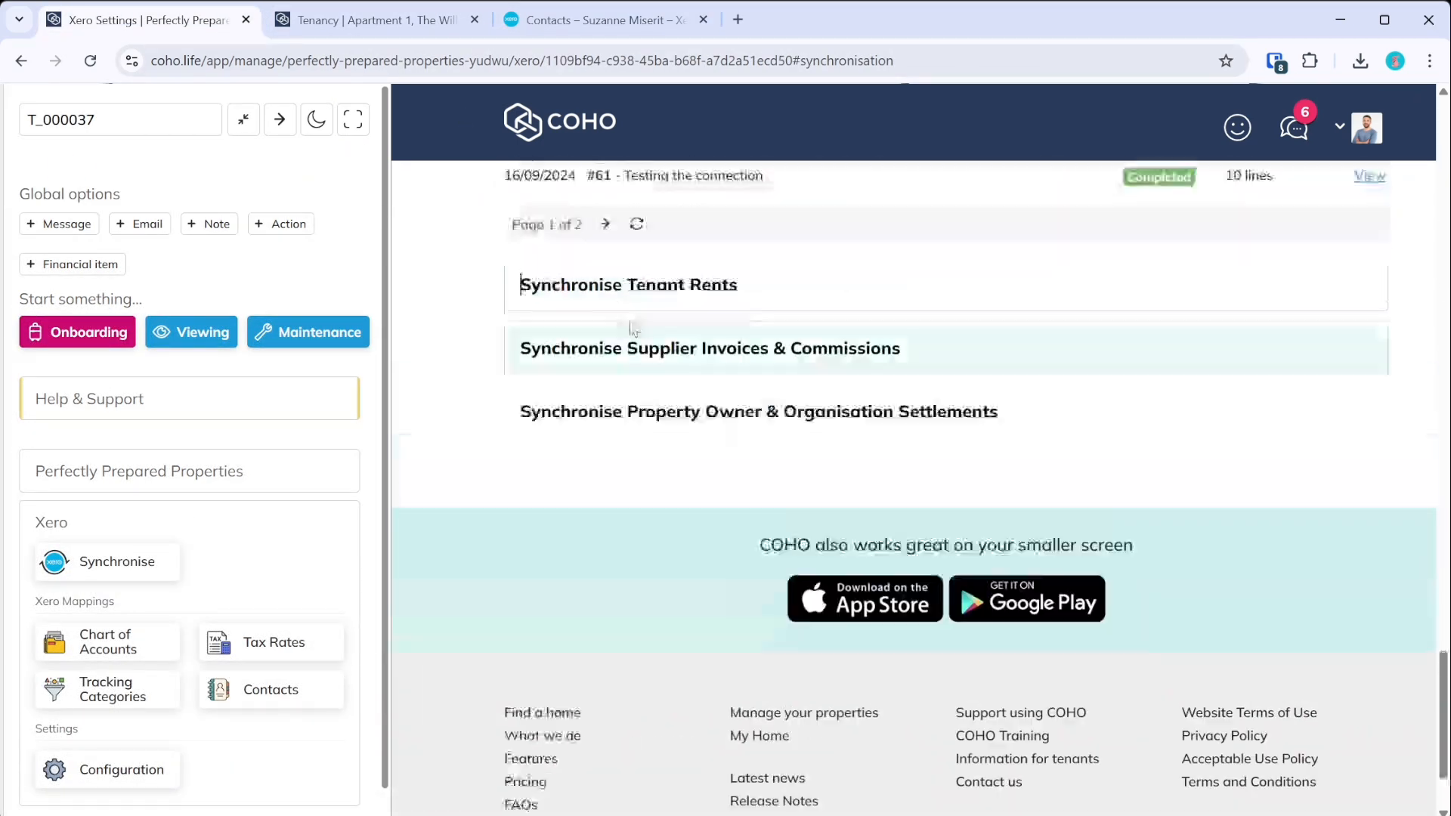
pyautogui.click(634, 331)
pyautogui.click(632, 421)
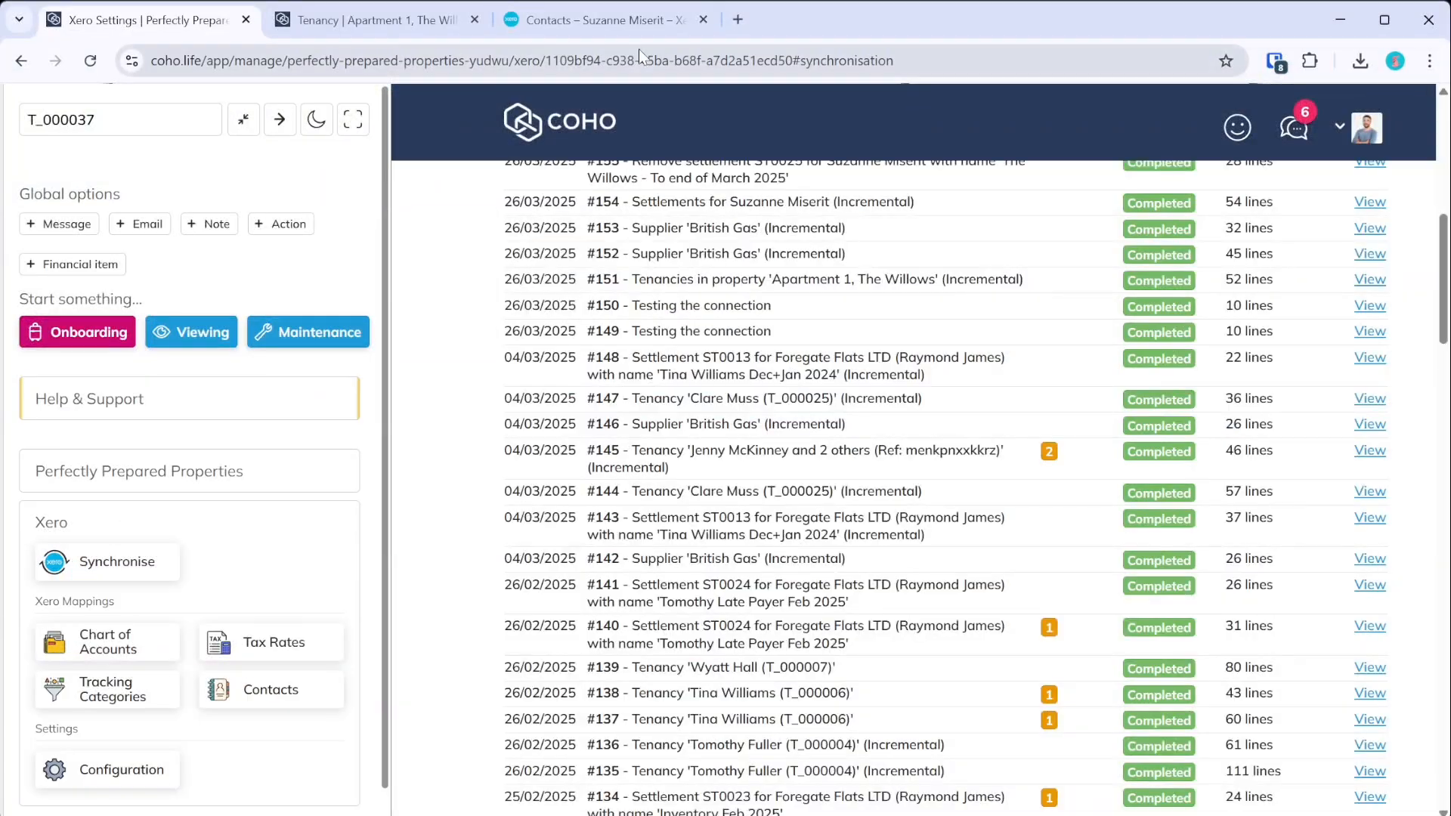
pyautogui.scroll(6, 740, 424)
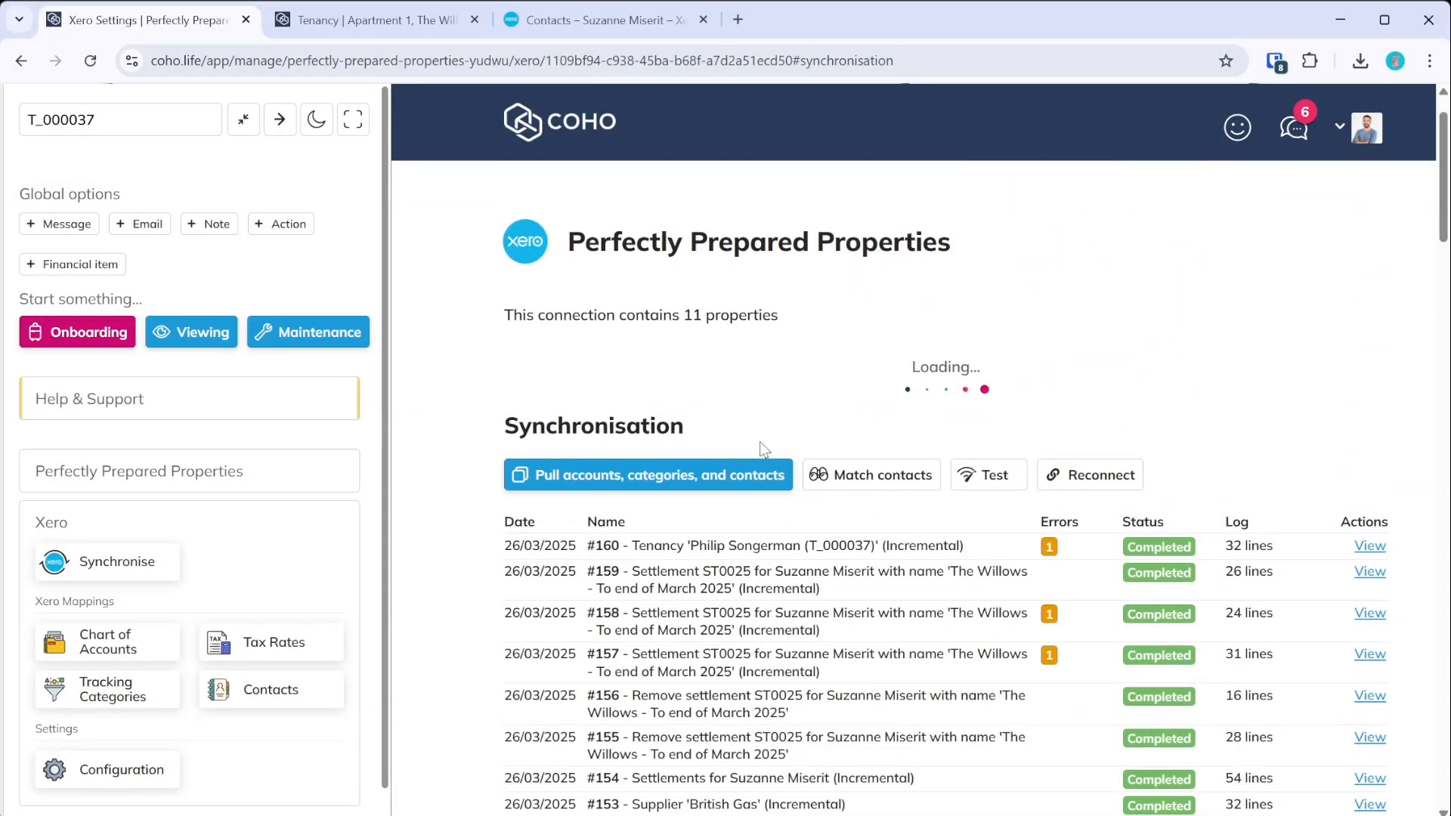